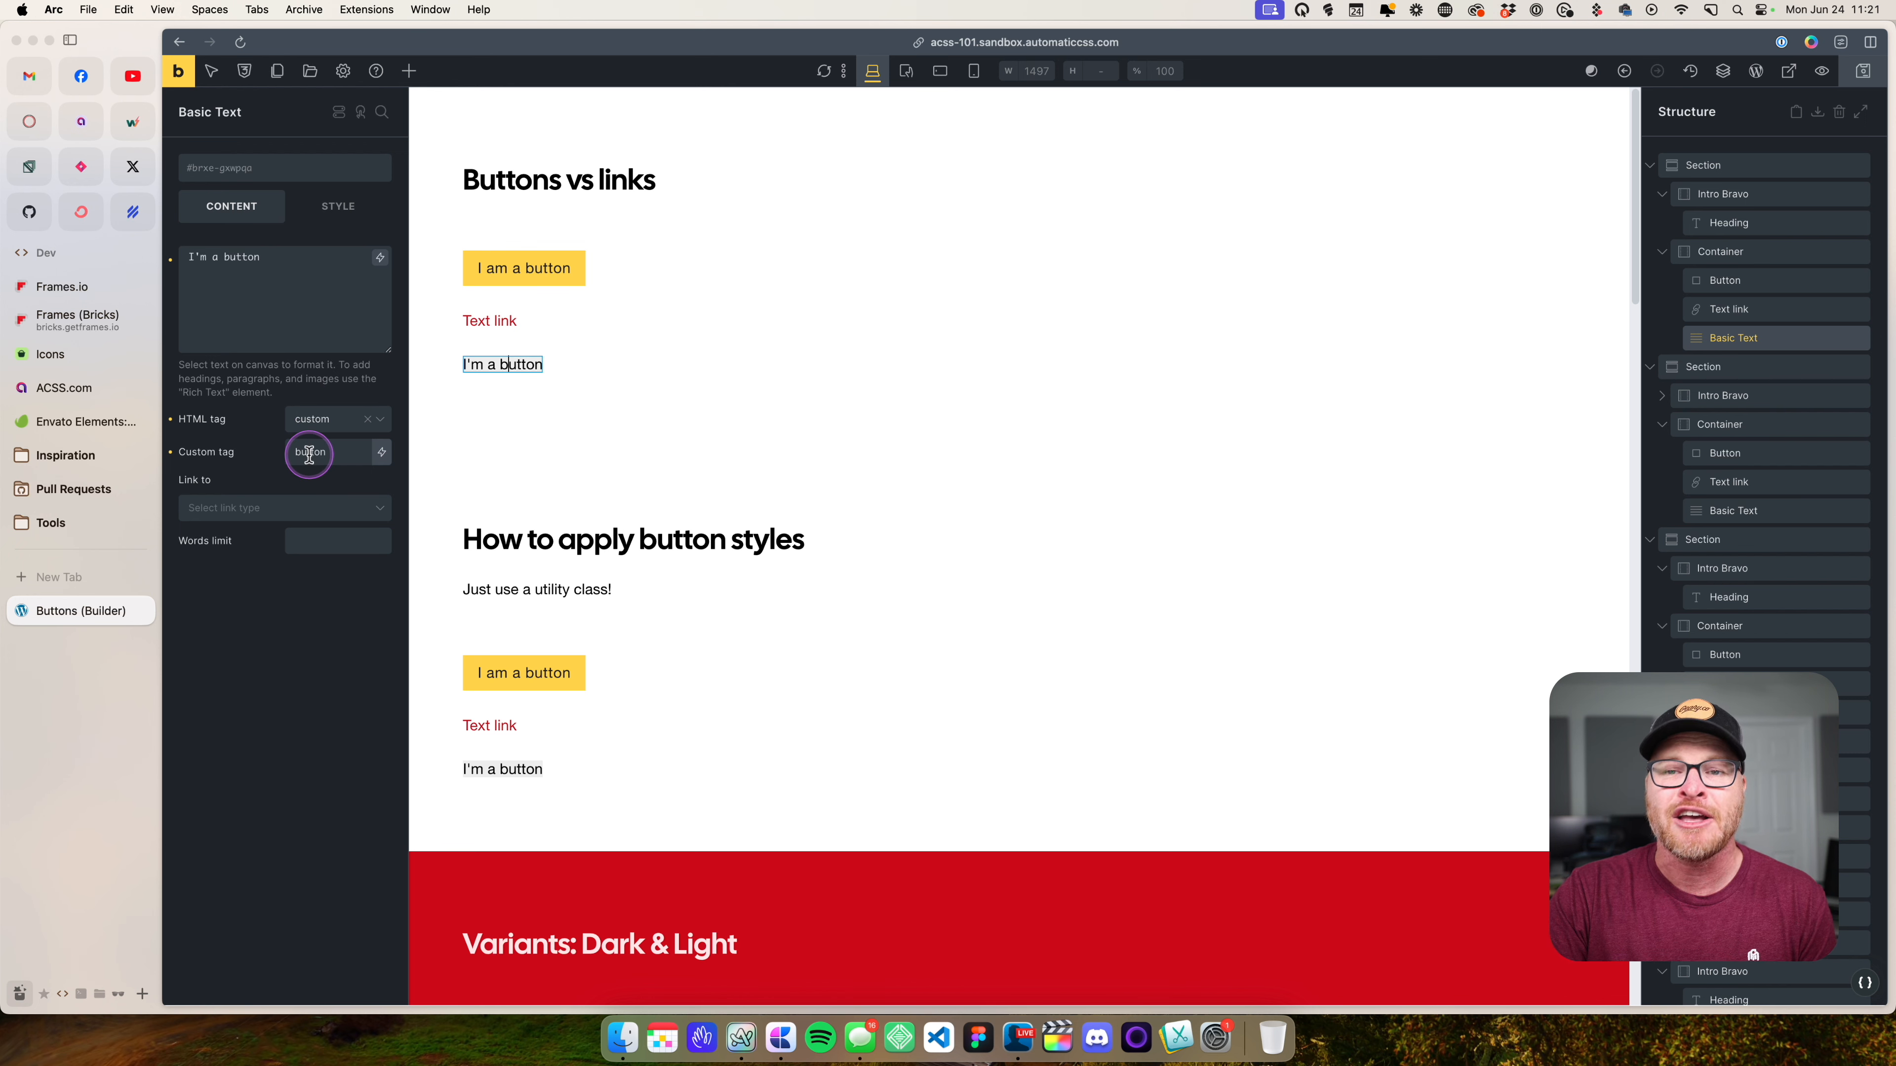
- Open the page on the frontend and inspect the HTML of the yellow button, text link and plain button under "Buttons vs links"
{"action": "left_click", "coordinate": [1856, 84]}
{"action": "left_click", "coordinate": [179, 71]}
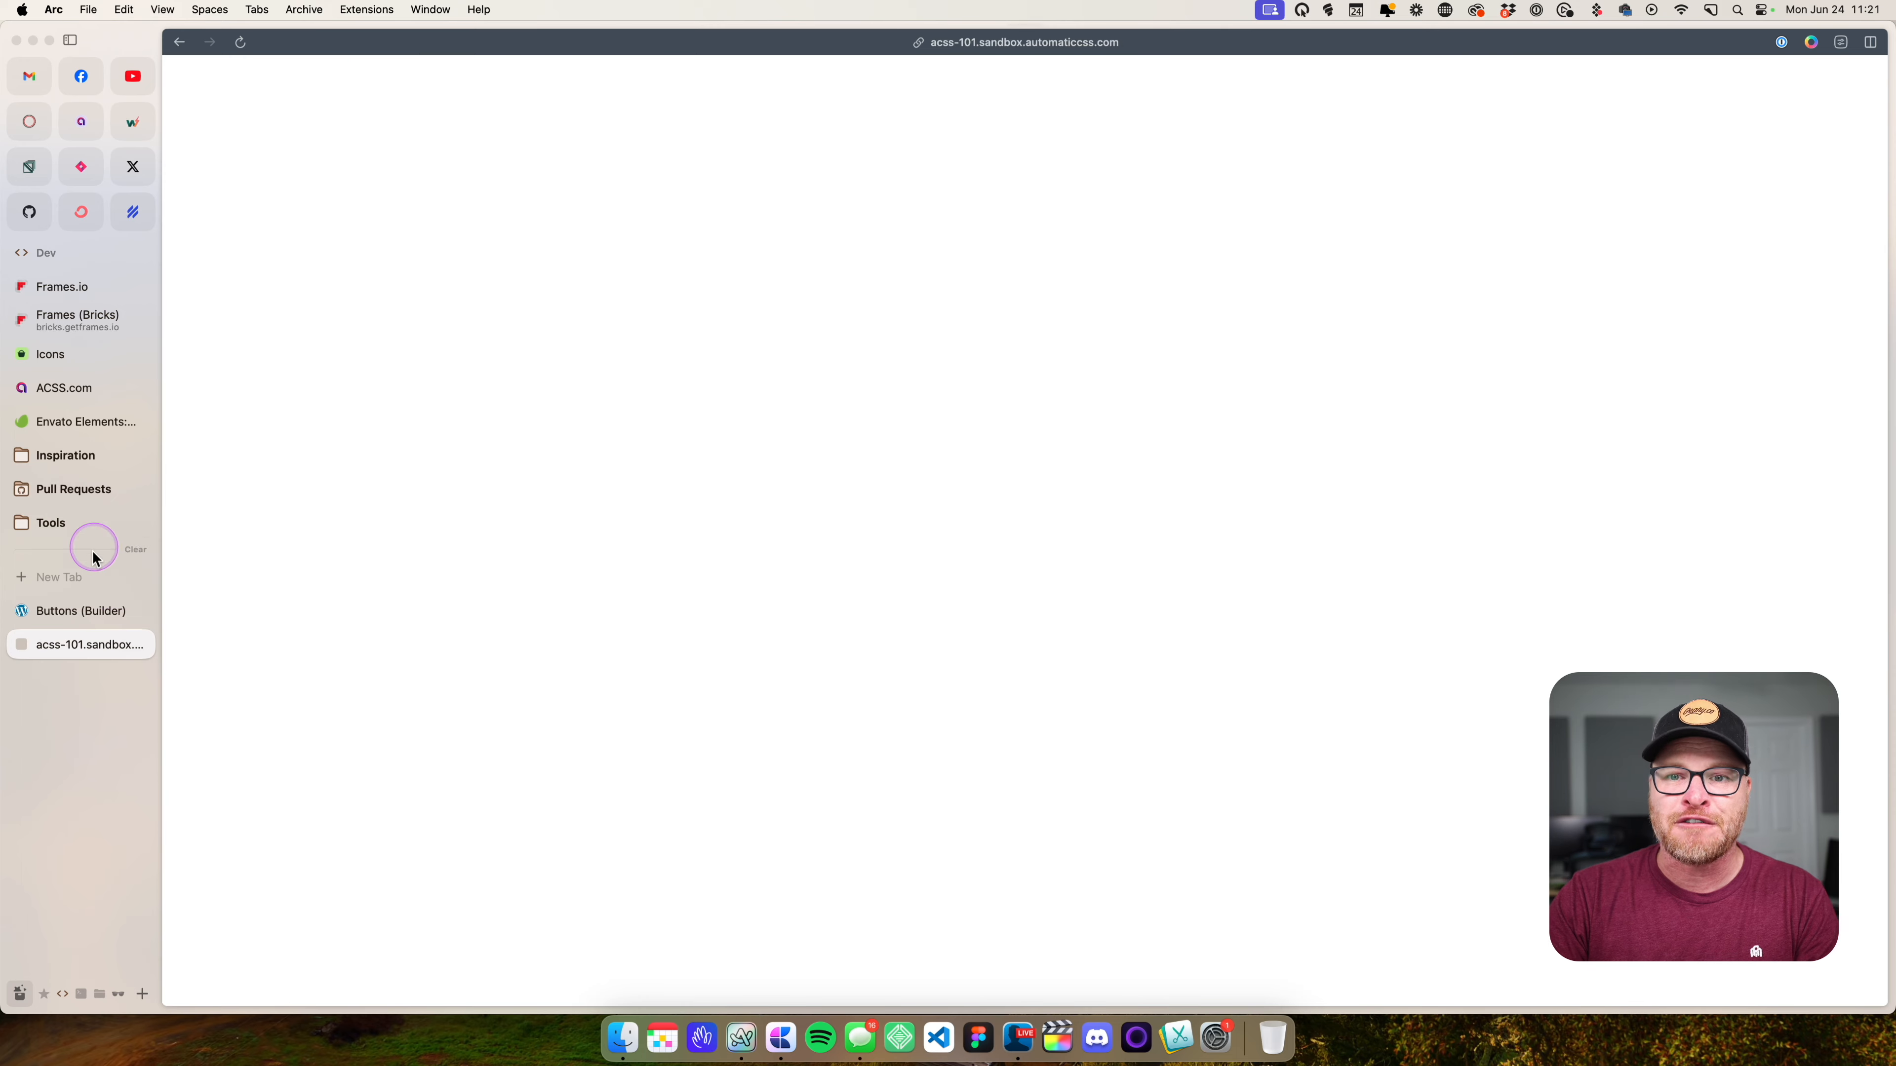
{"action": "right_click", "coordinate": [523, 266]}
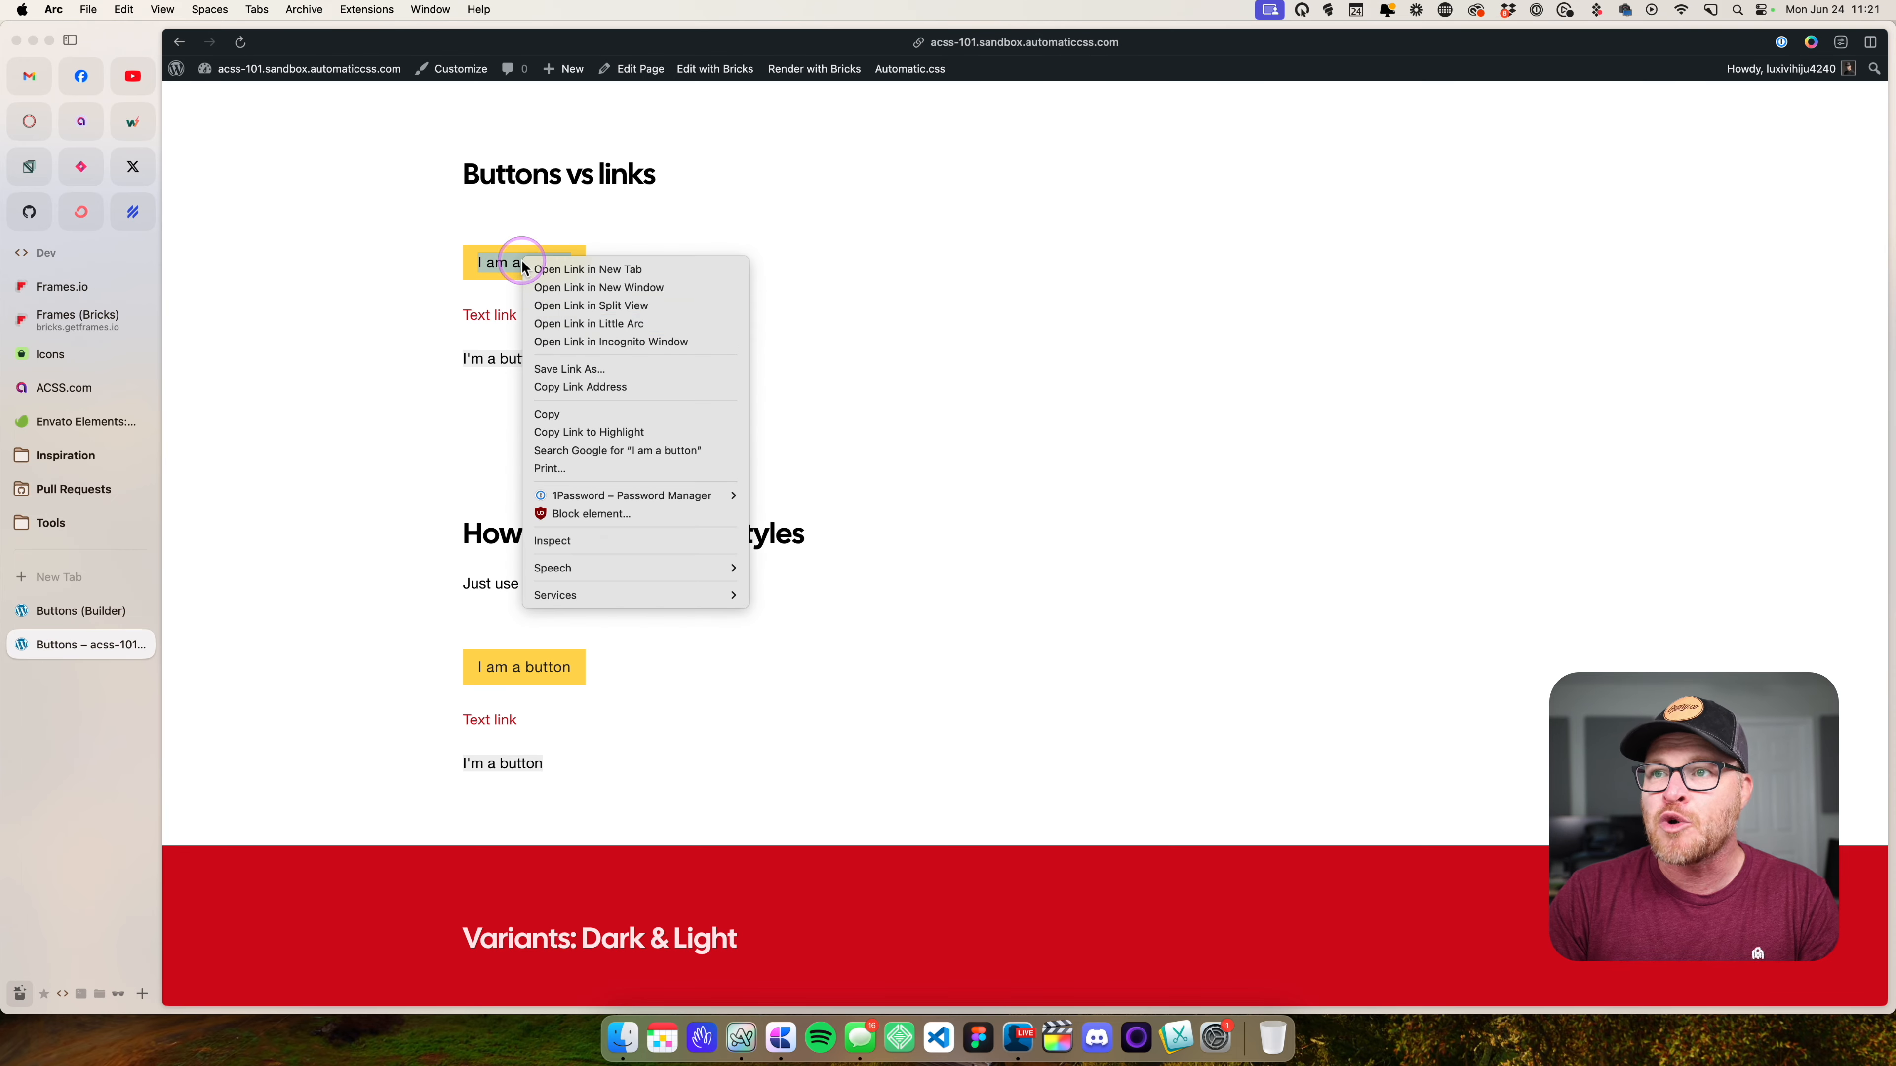
{"action": "left_click", "coordinate": [553, 541]}
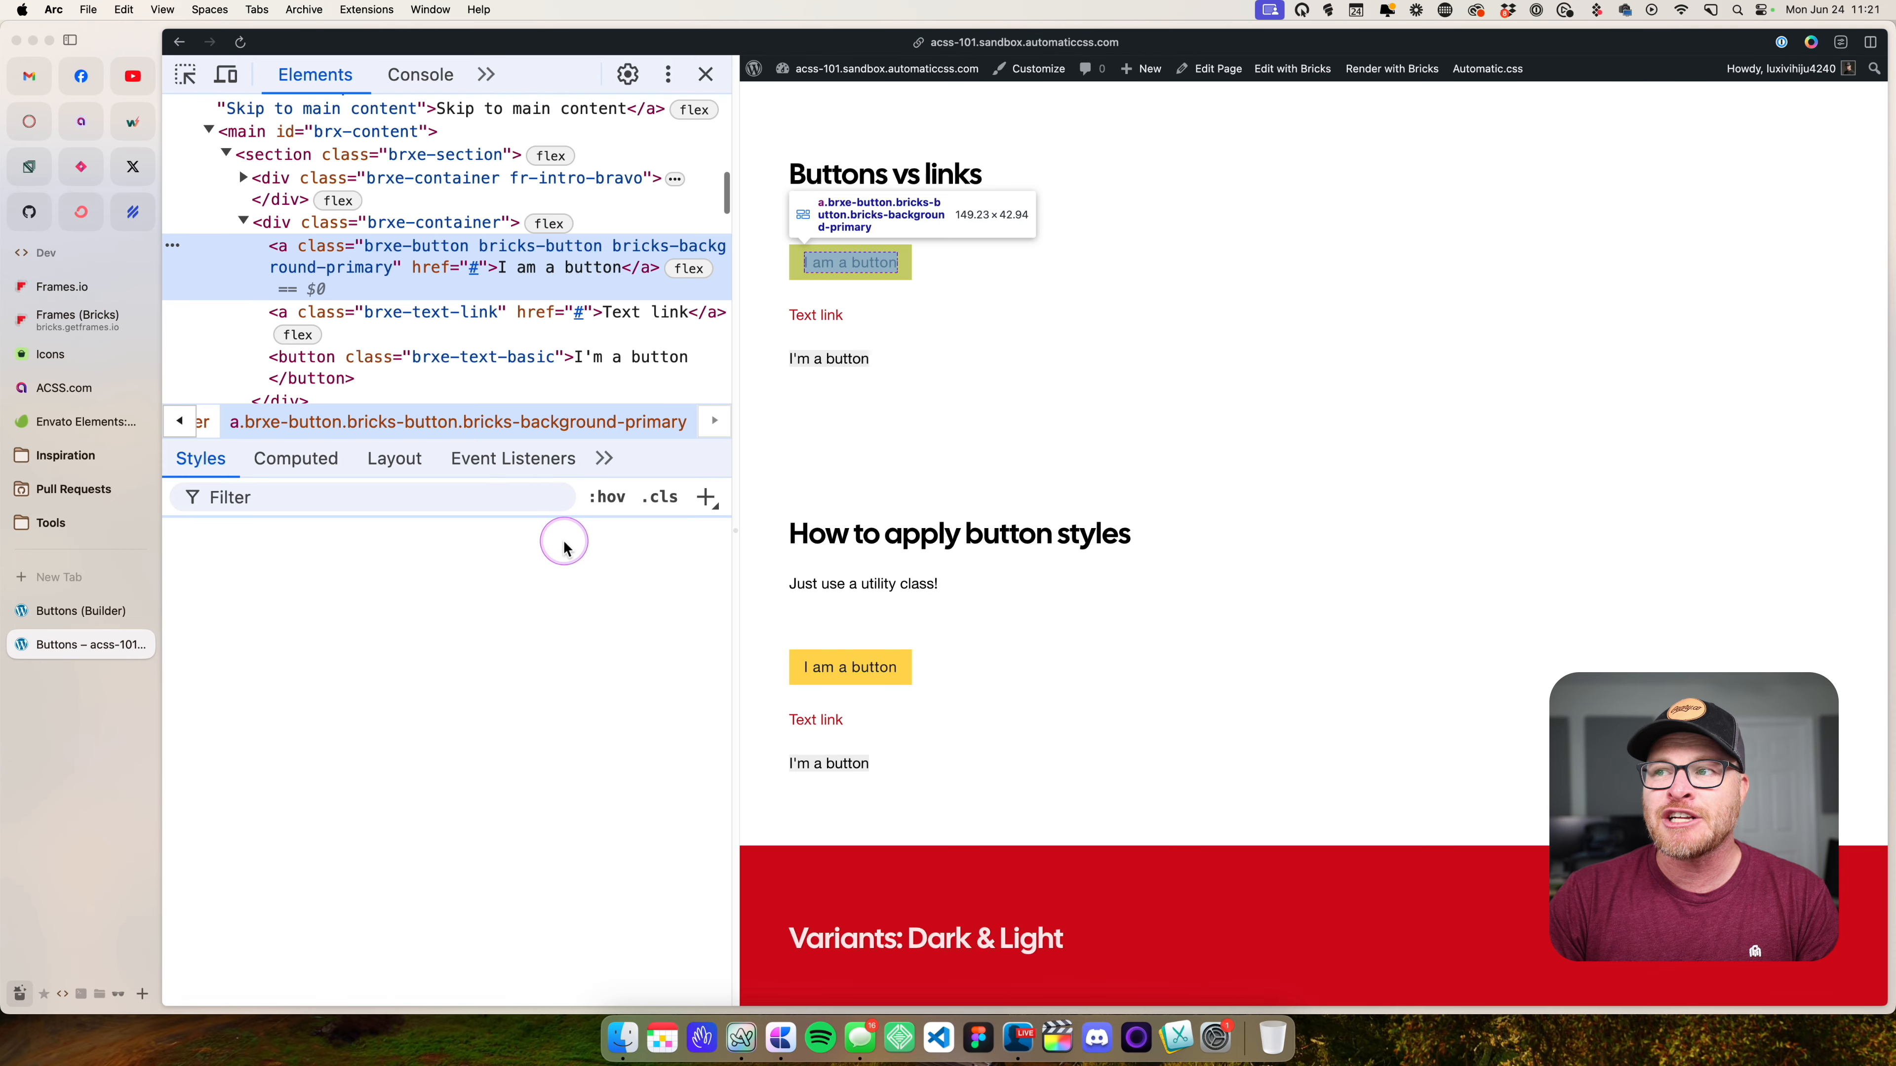
{"action": "left_click", "coordinate": [282, 256]}
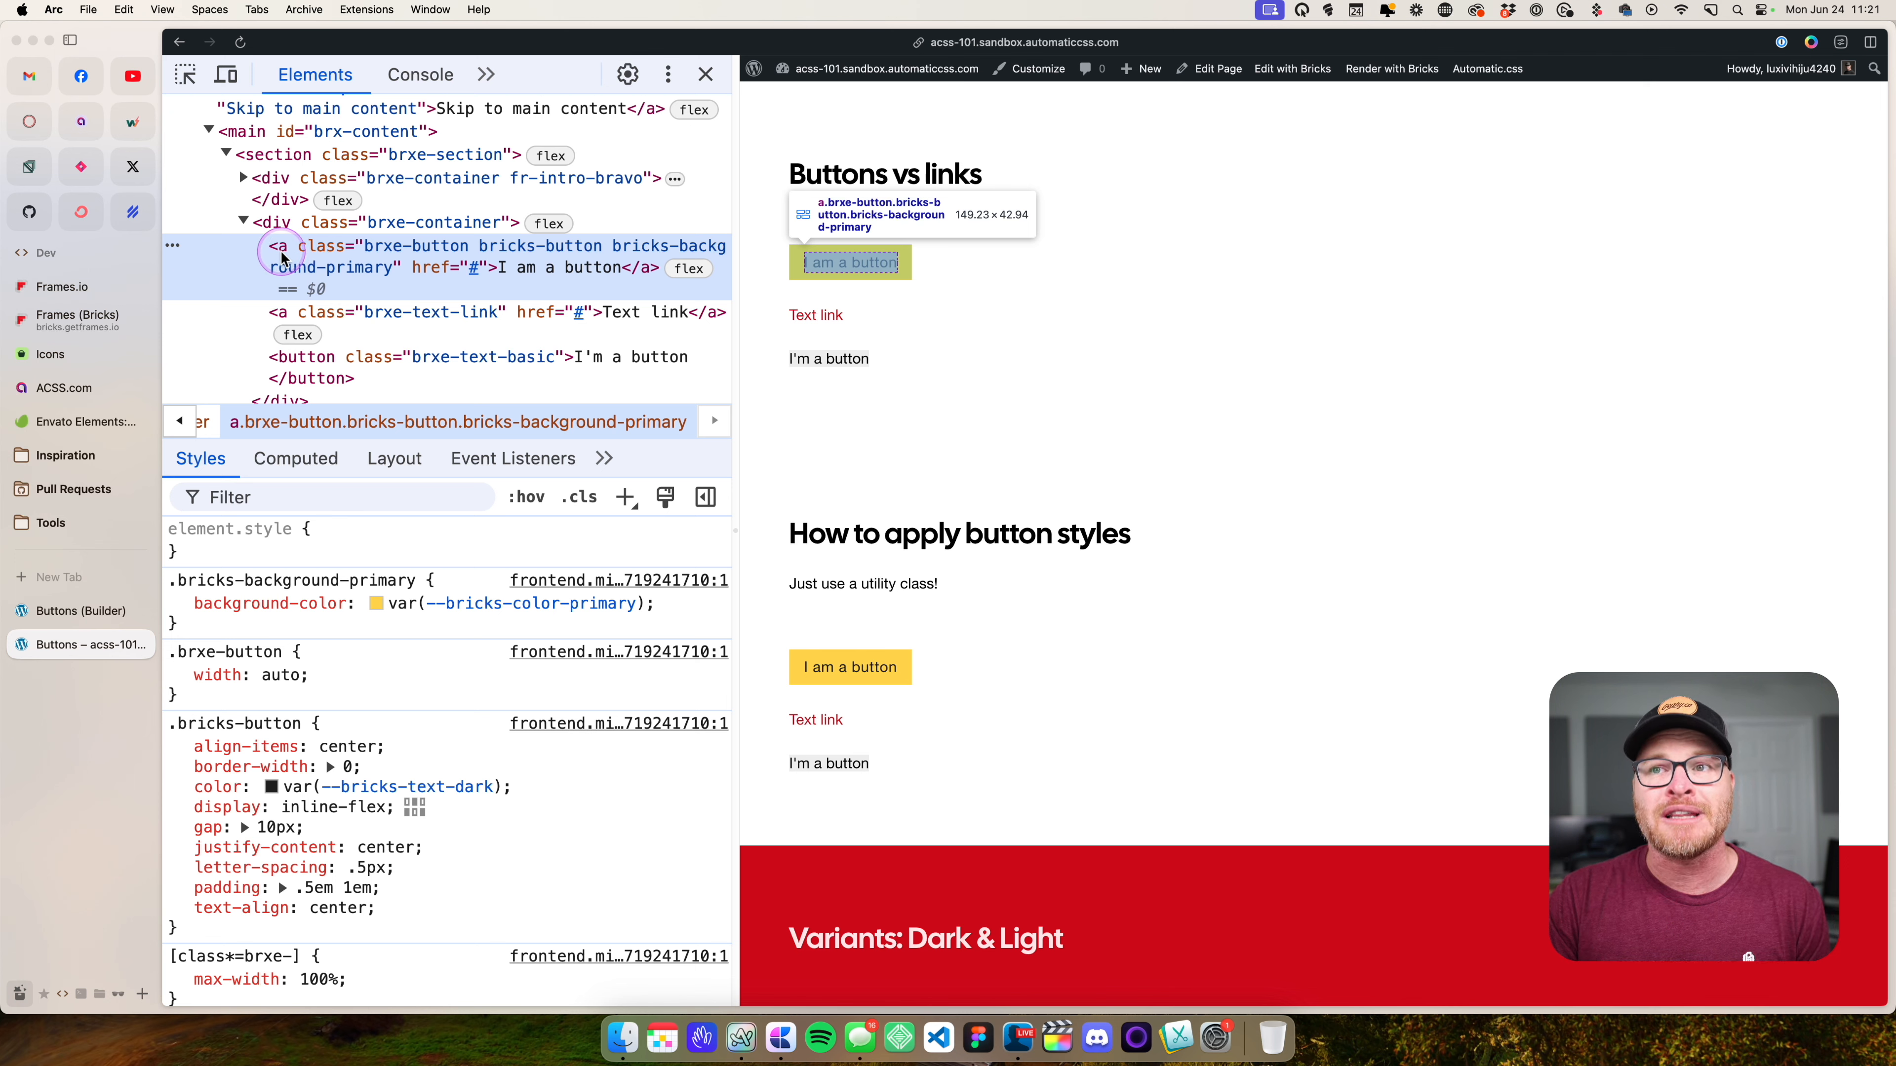
{"action": "left_click", "coordinate": [478, 332]}
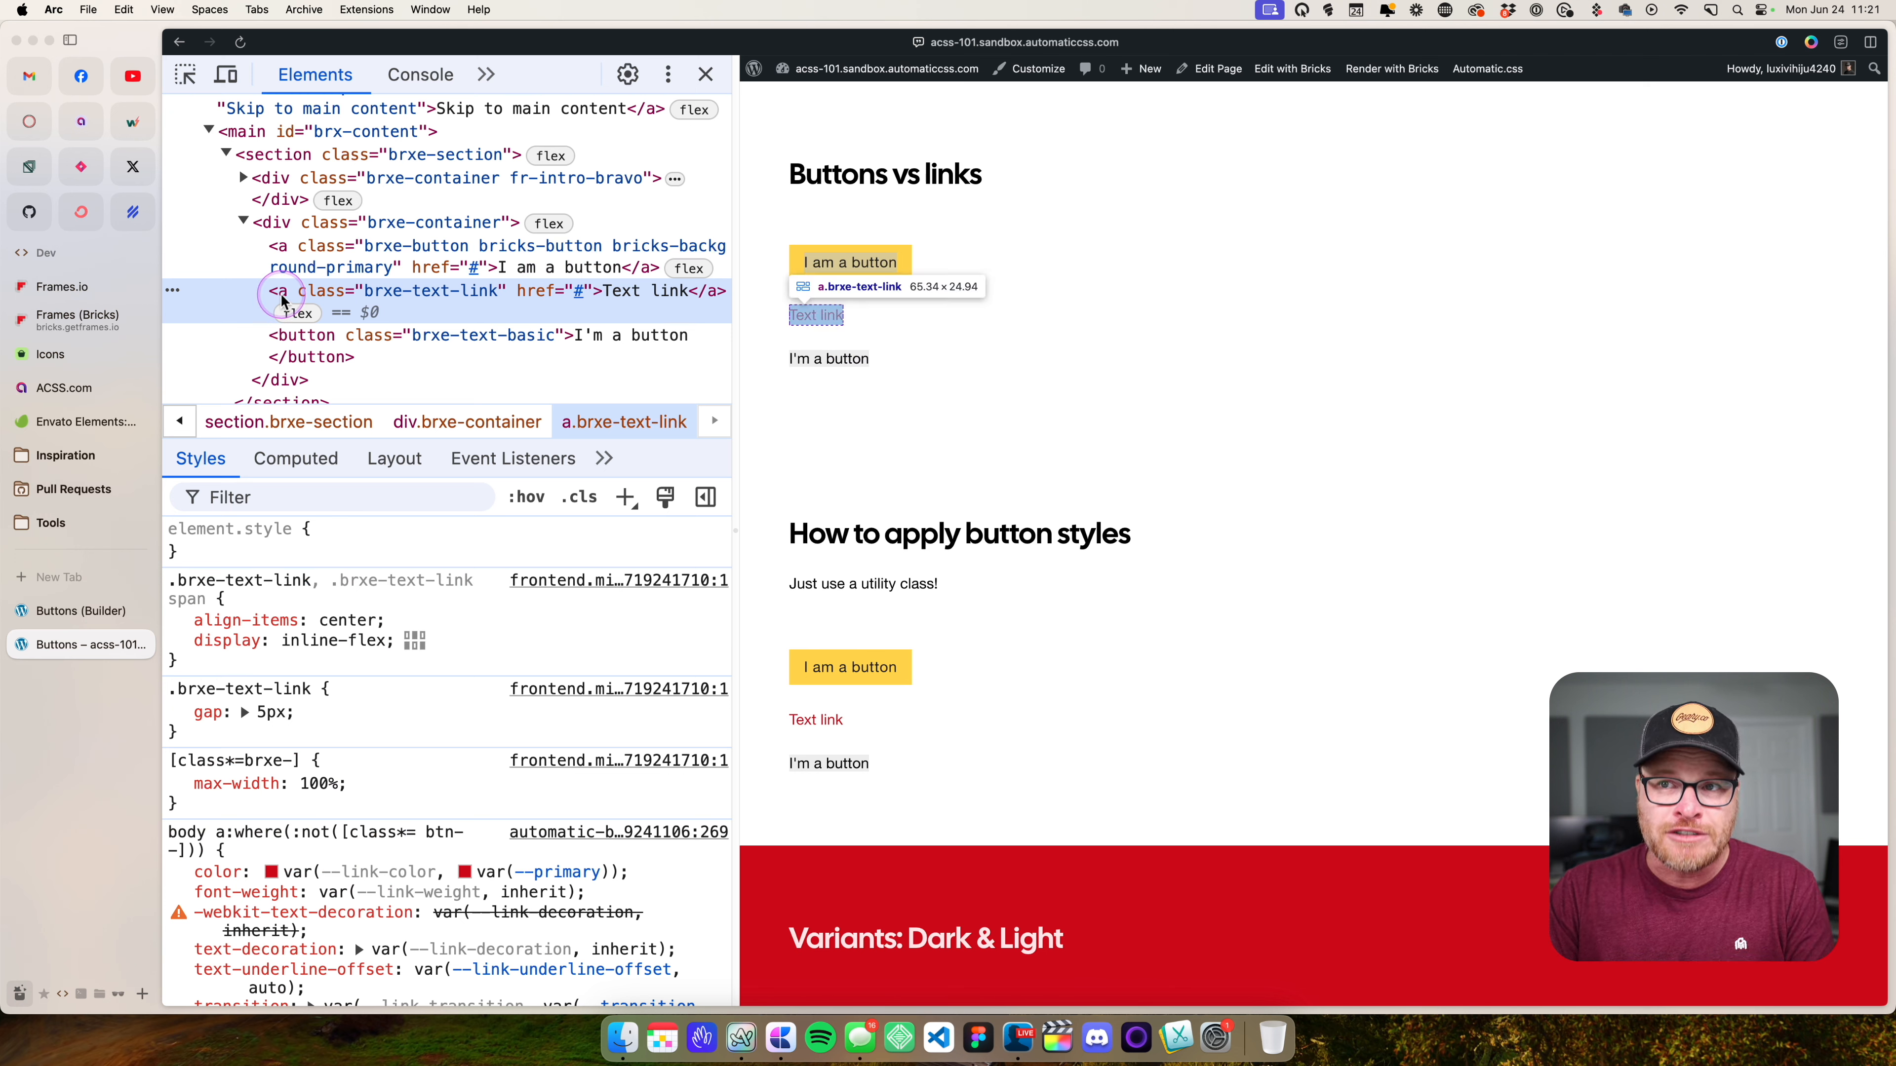
{"action": "left_click", "coordinate": [351, 338]}
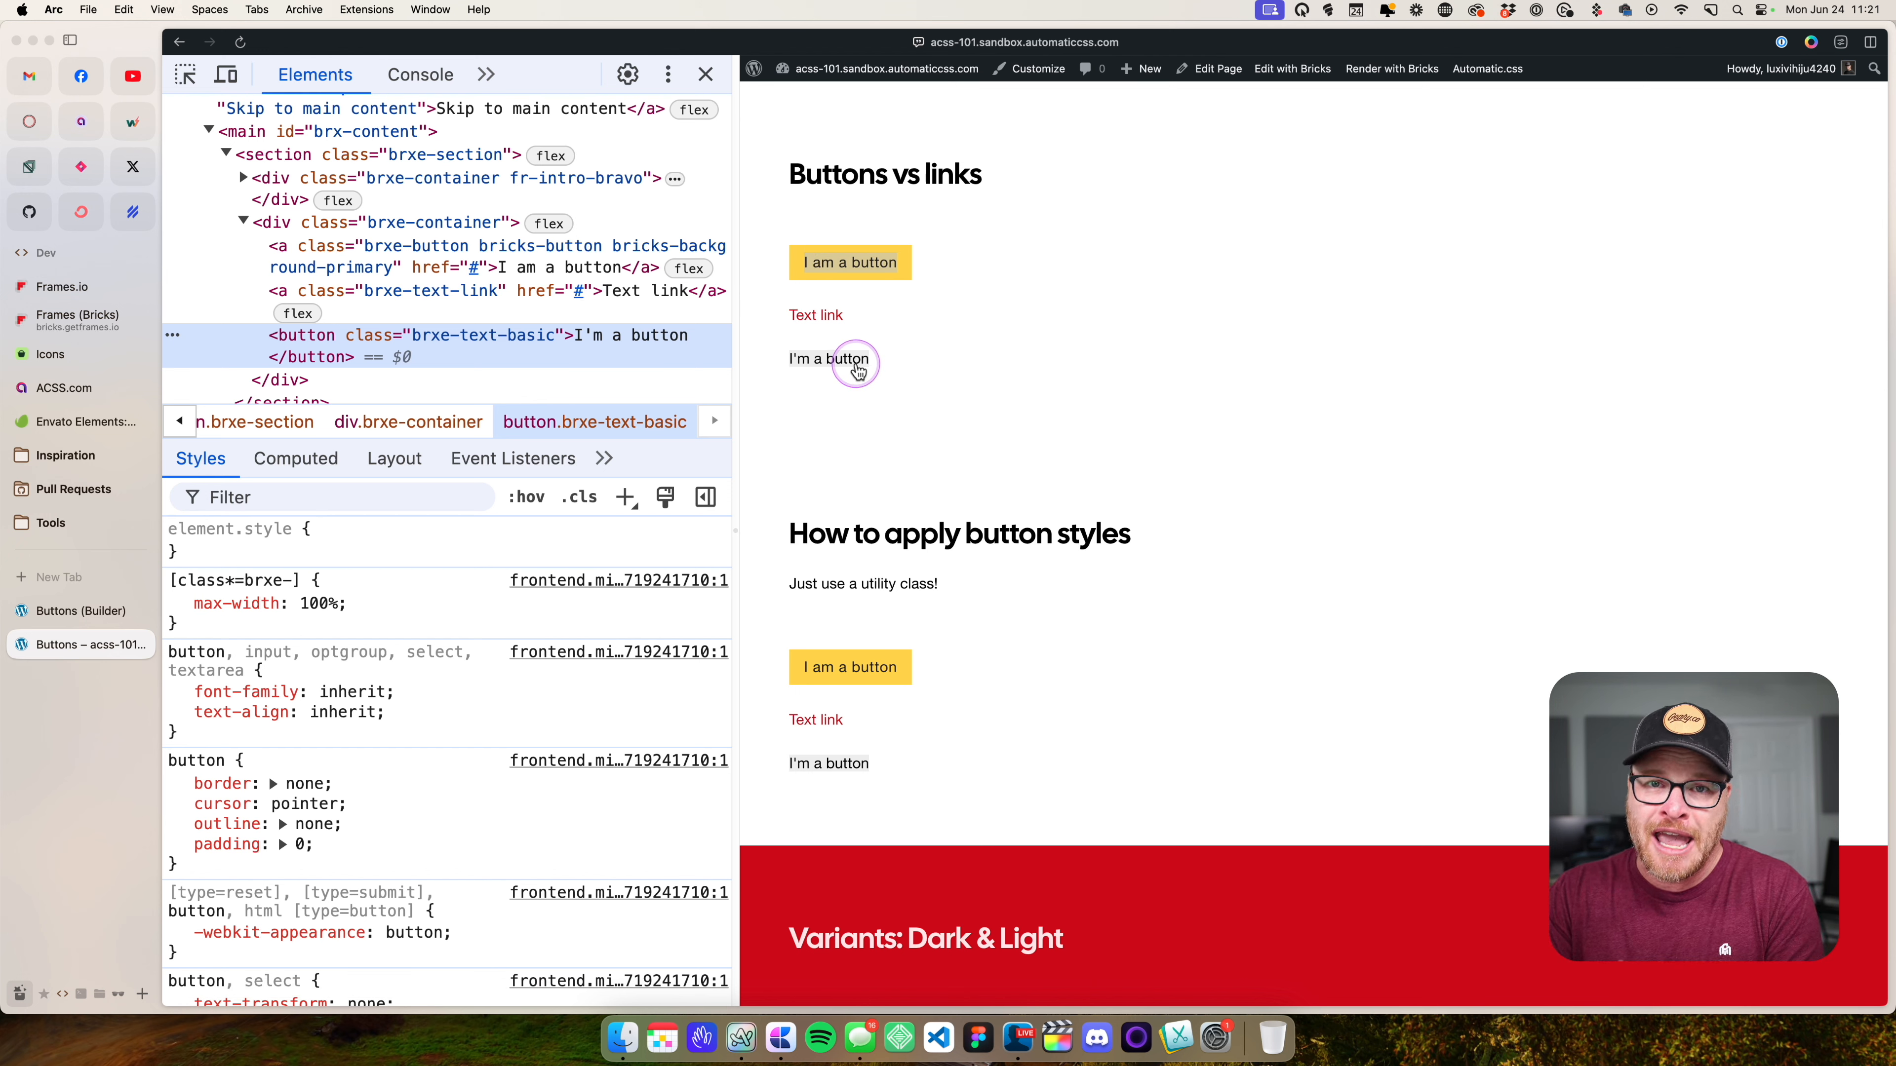
- Examine the tag and attributes of the plain "I'm a button" element in the markup and compare it with the yellow button
{"action": "left_click", "coordinate": [915, 365]}
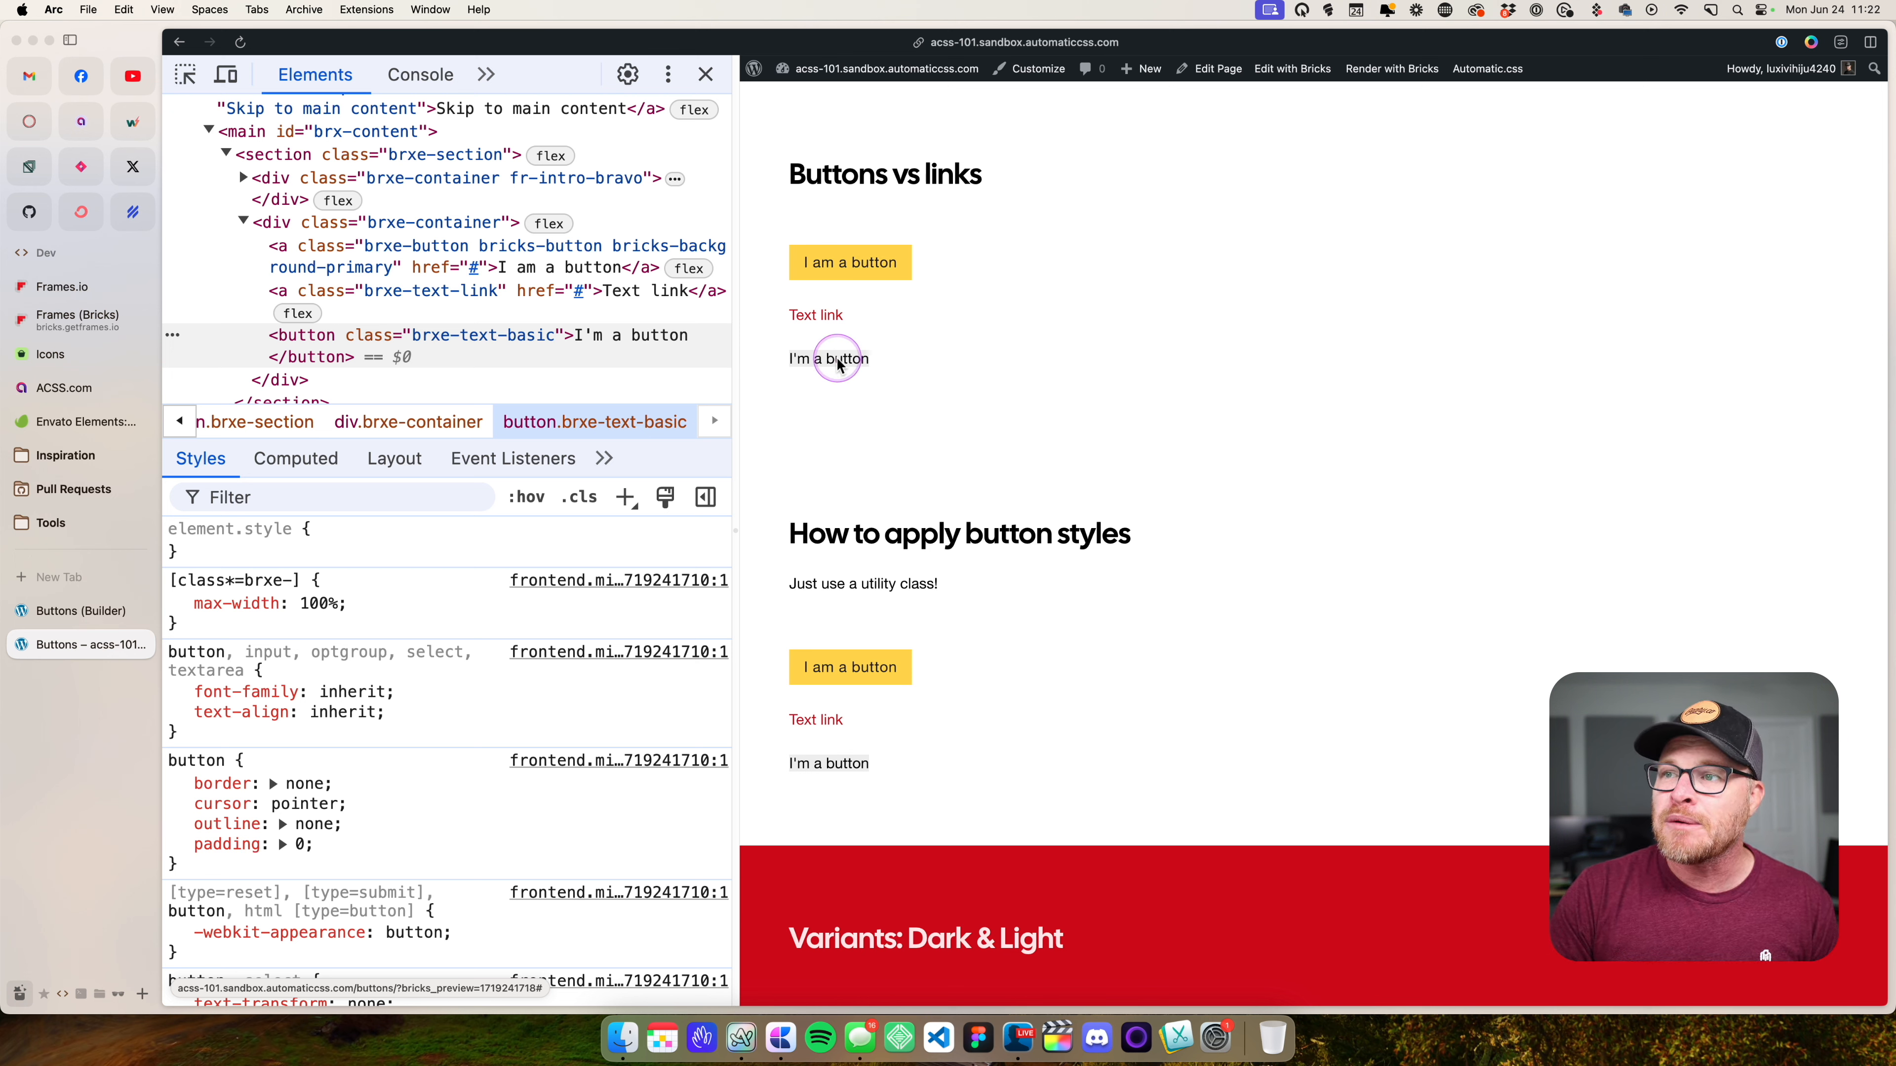
{"action": "left_click", "coordinate": [309, 350]}
{"action": "double_click", "coordinate": [331, 346]}
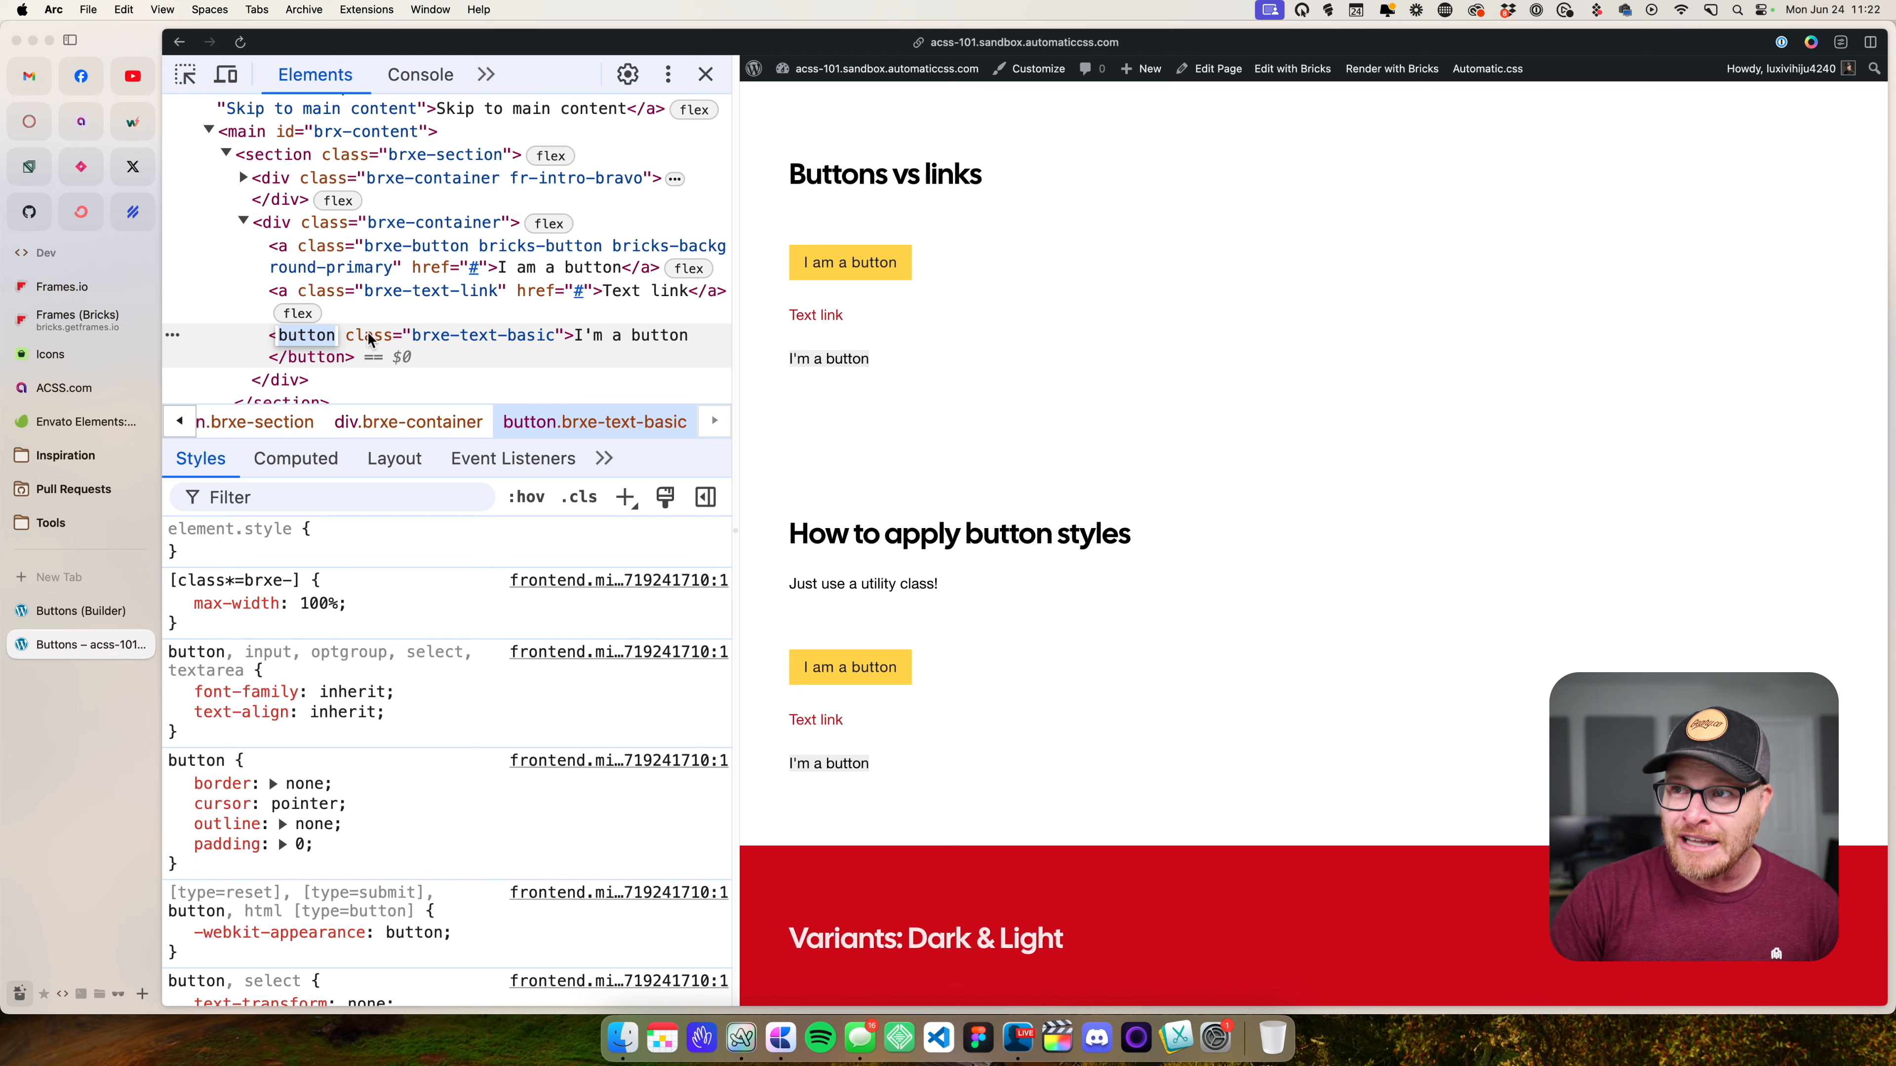
{"action": "left_click", "coordinate": [843, 275]}
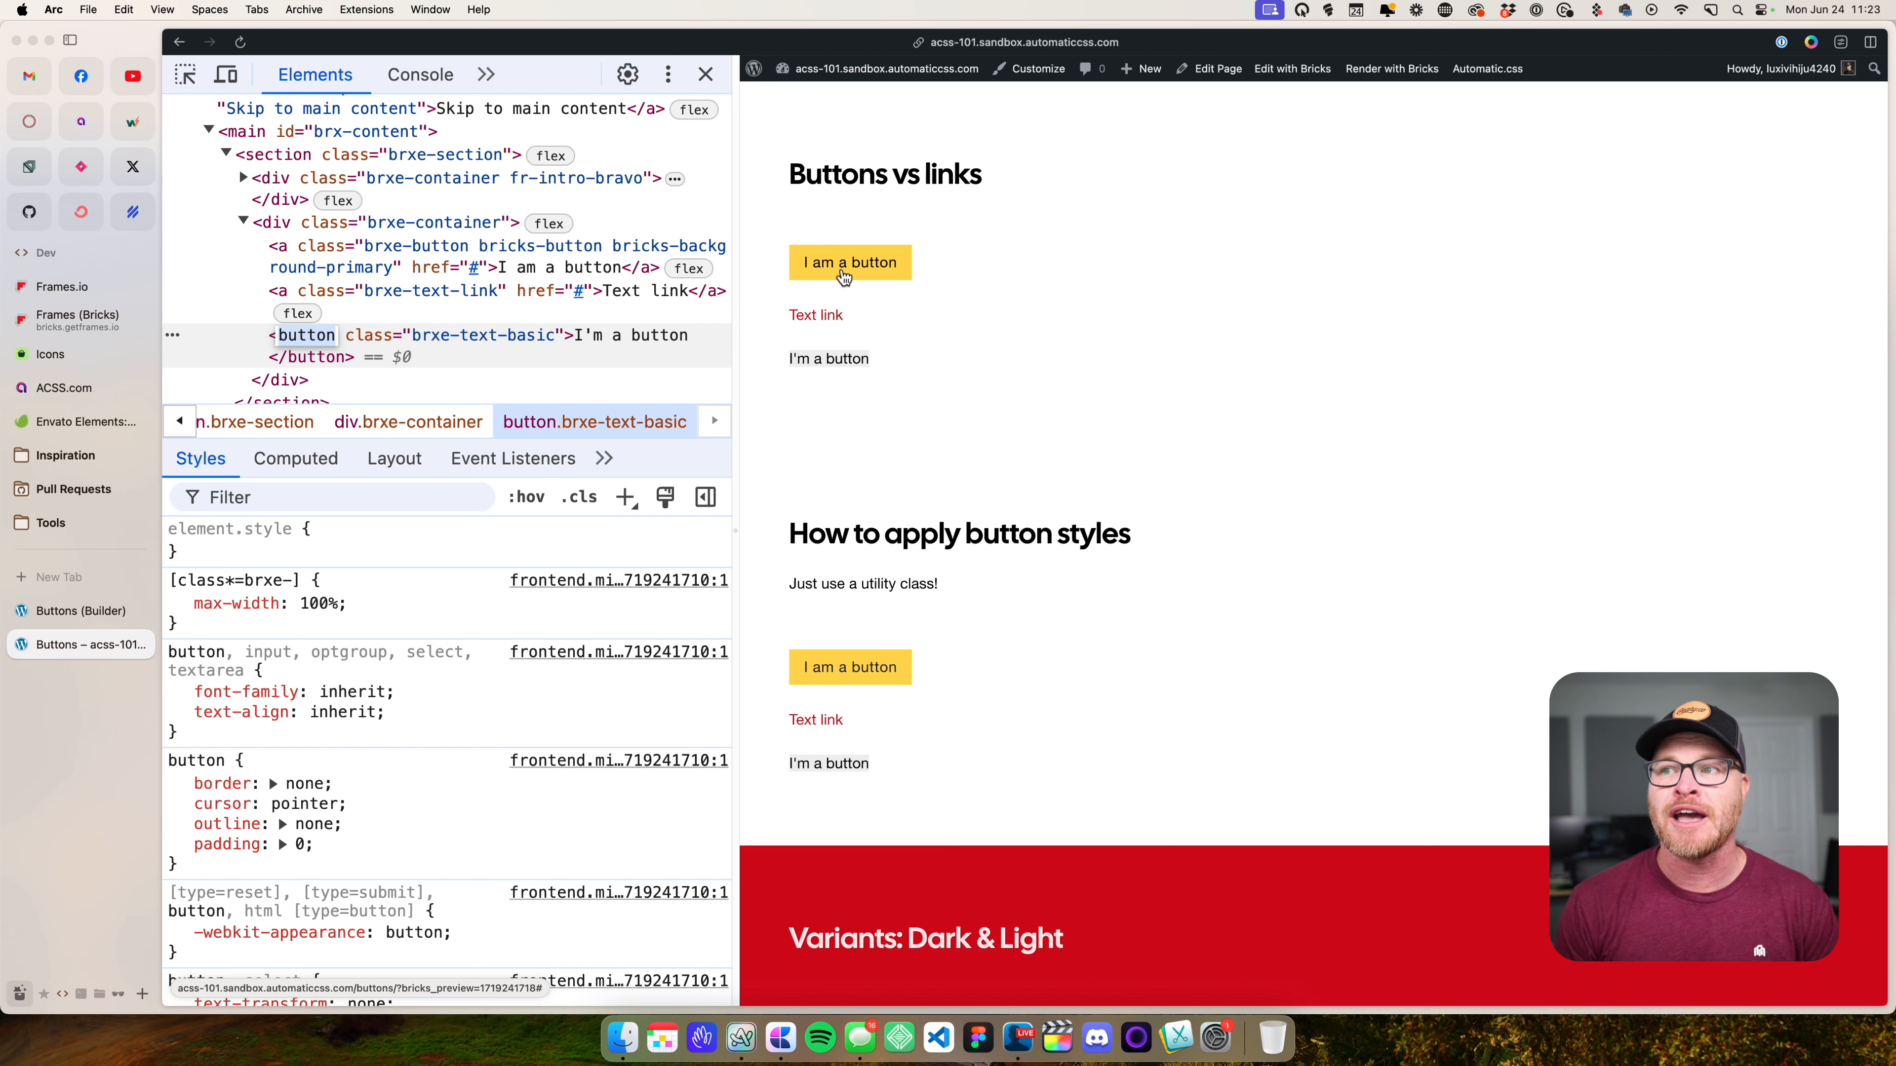
{"action": "left_click", "coordinate": [829, 374]}
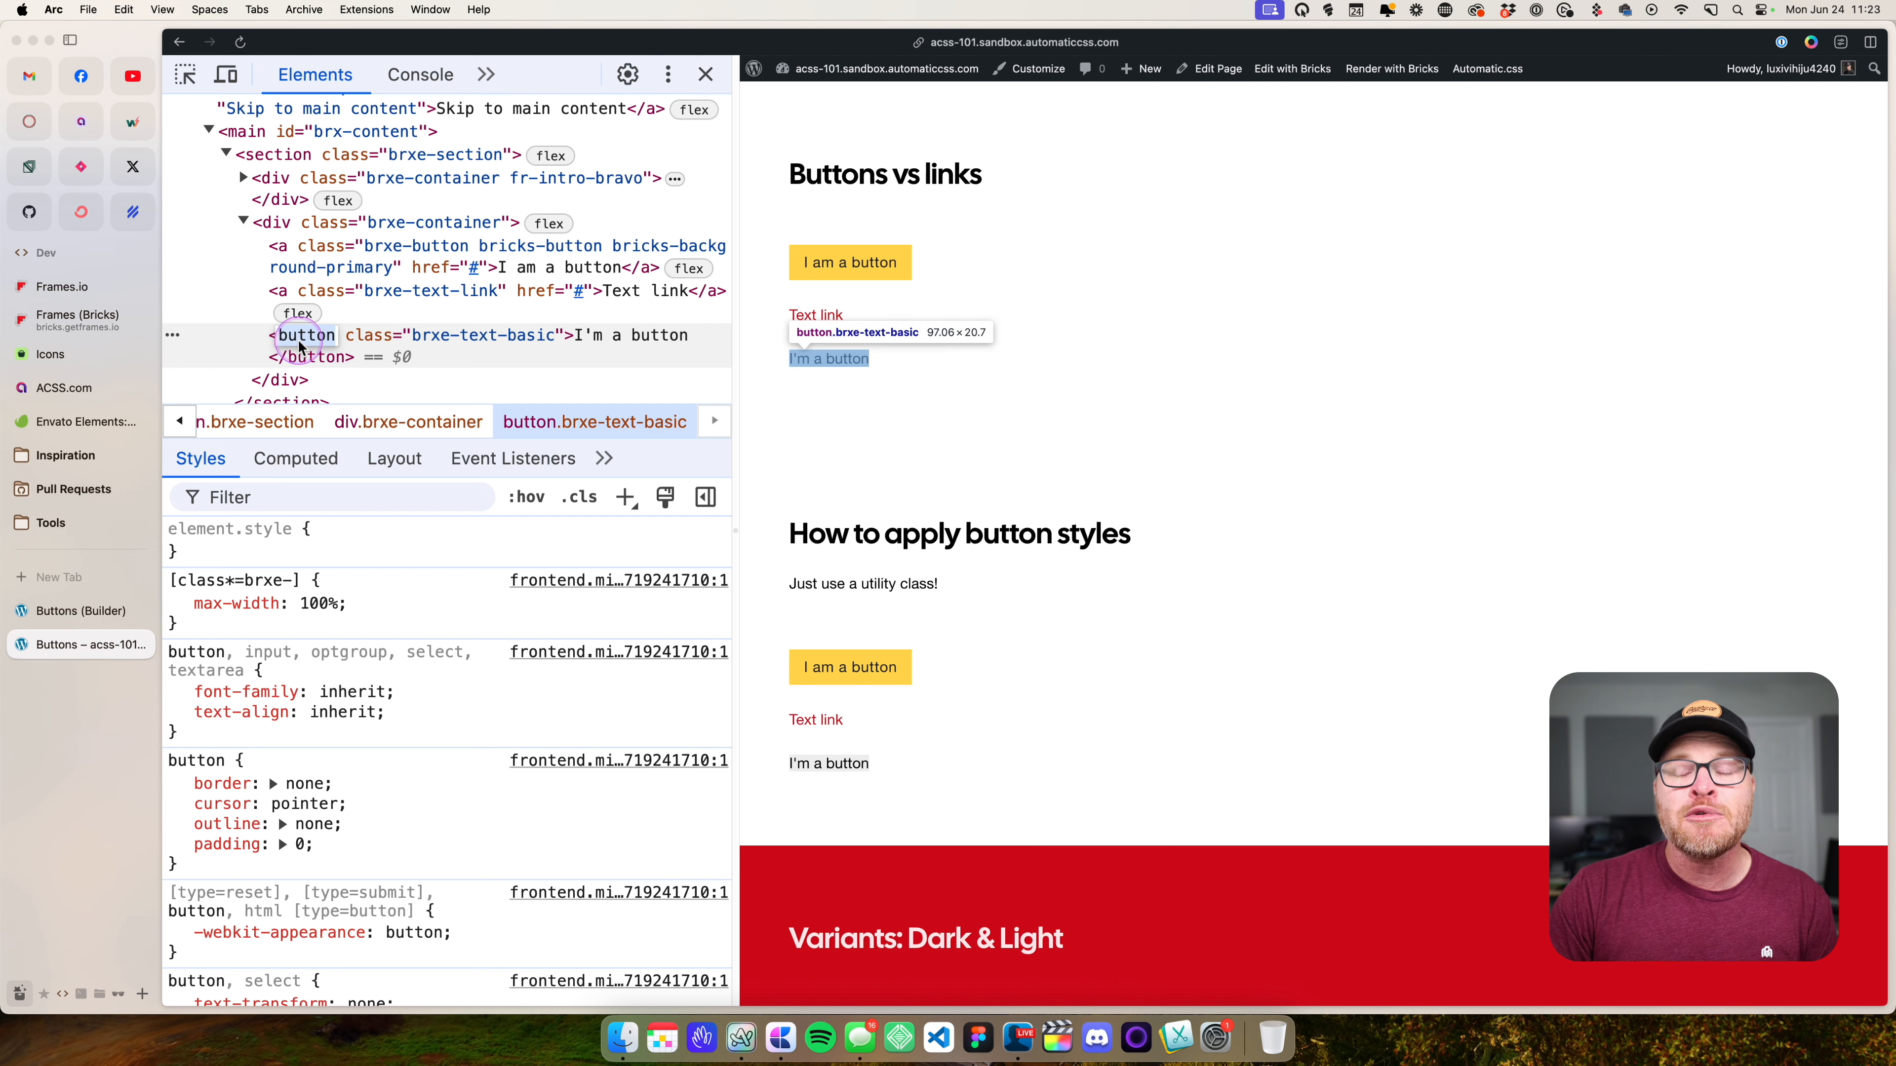
{"action": "left_click", "coordinate": [974, 377]}
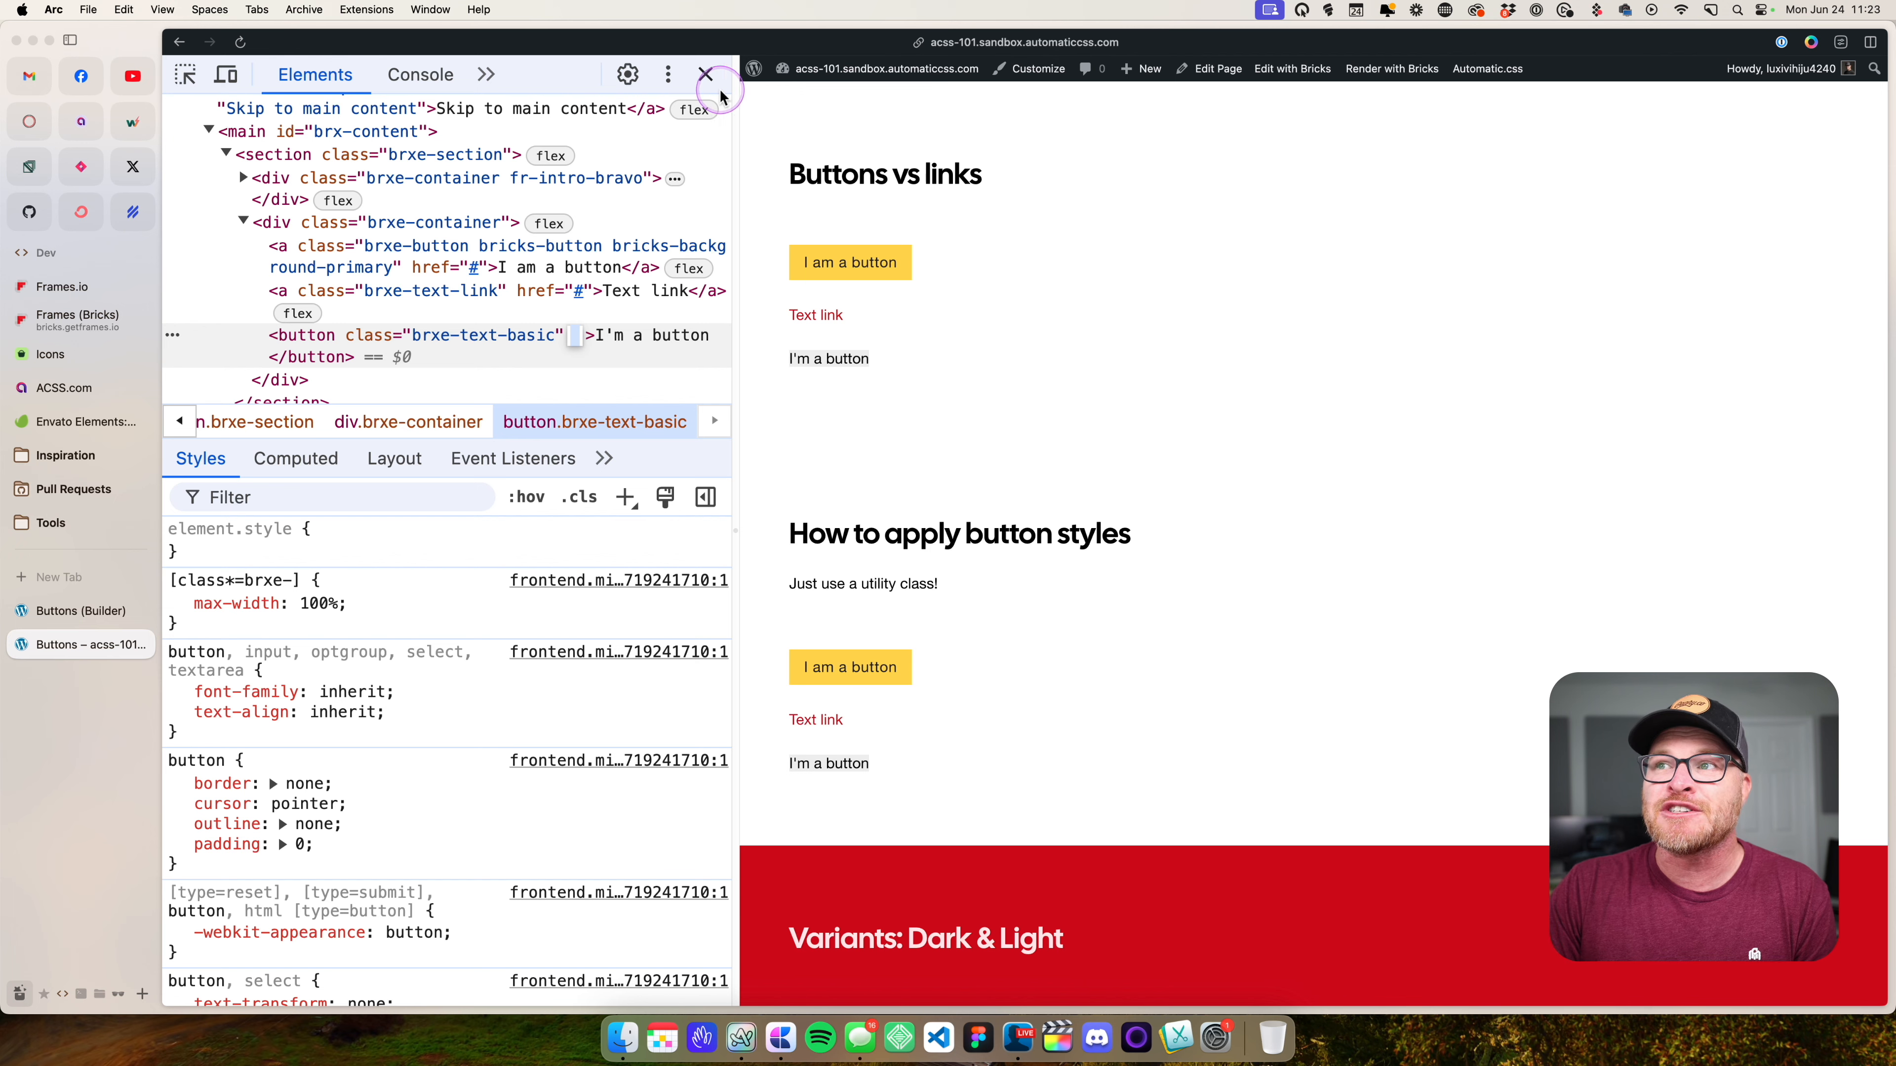
- Return to the Buttons builder tab and review the button, text link and basic text elements under "How to apply button styles"
{"action": "left_click", "coordinate": [81, 611]}
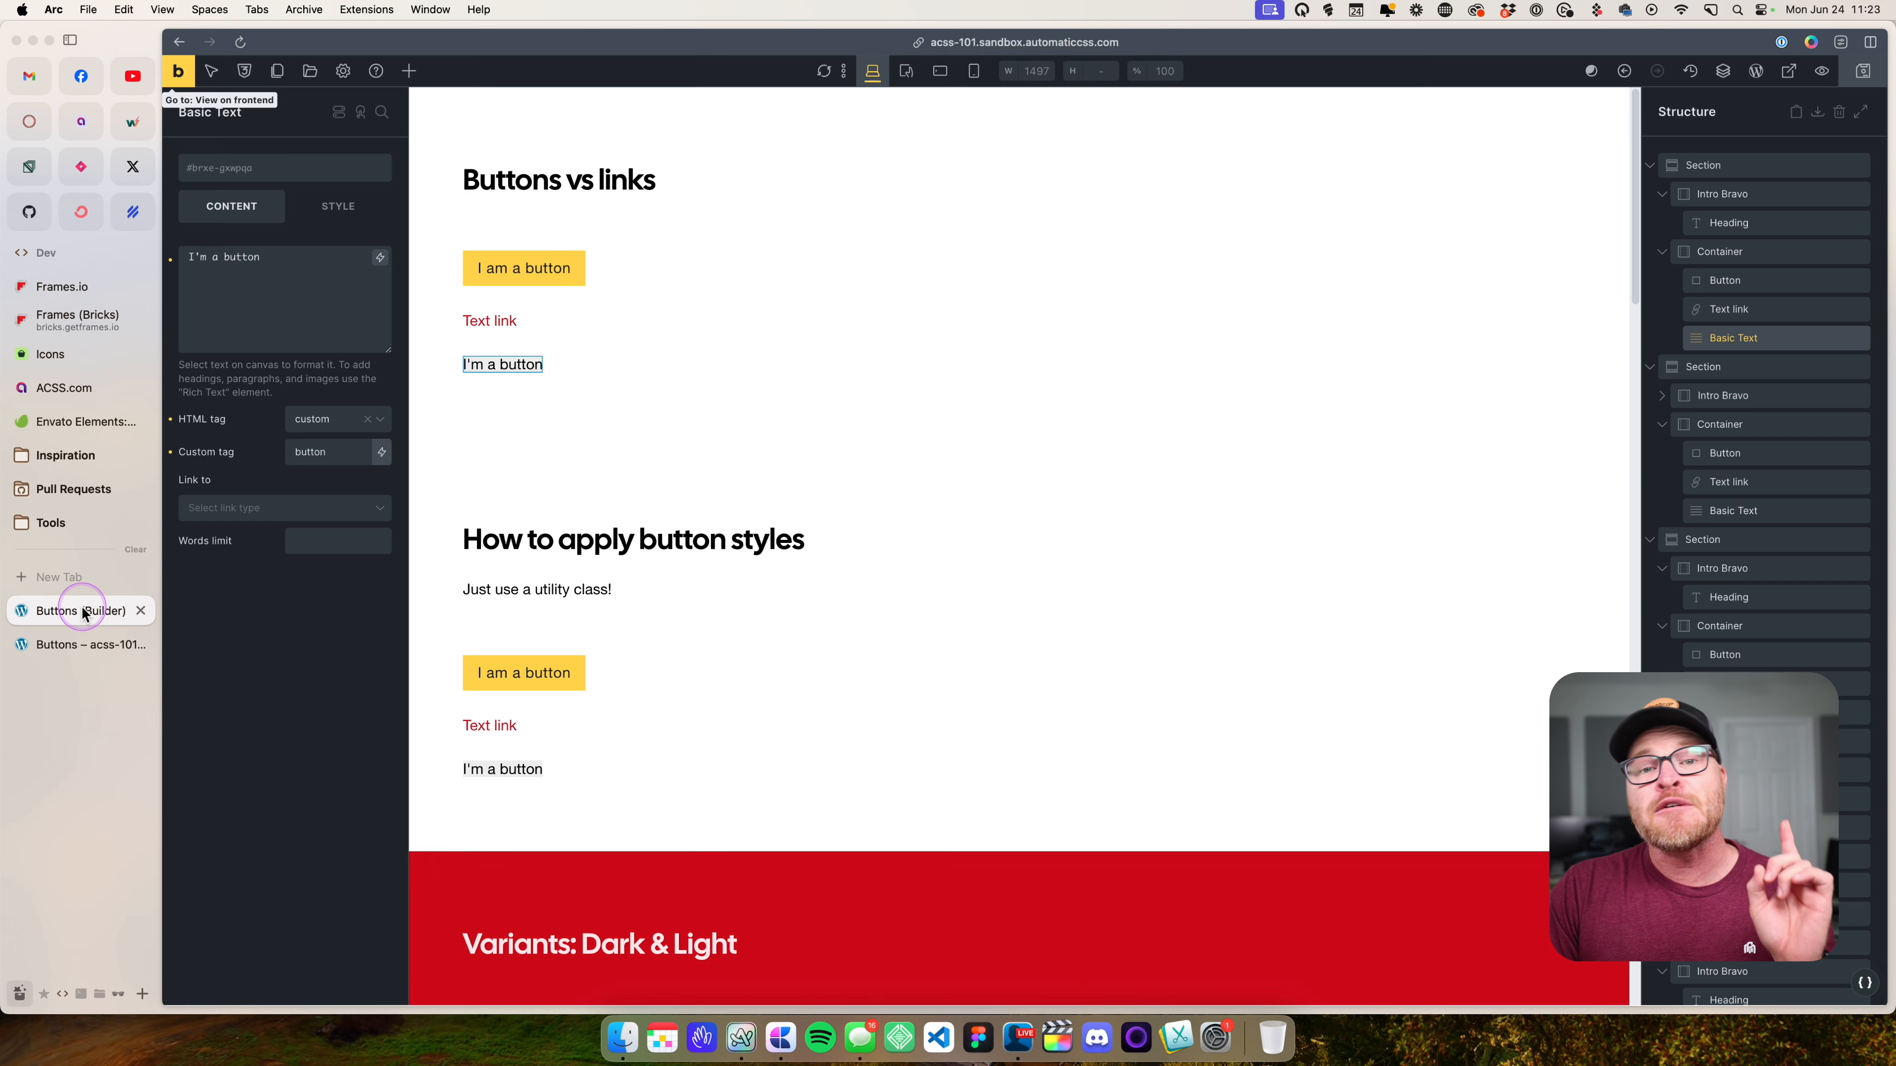
{"action": "left_click", "coordinate": [539, 277]}
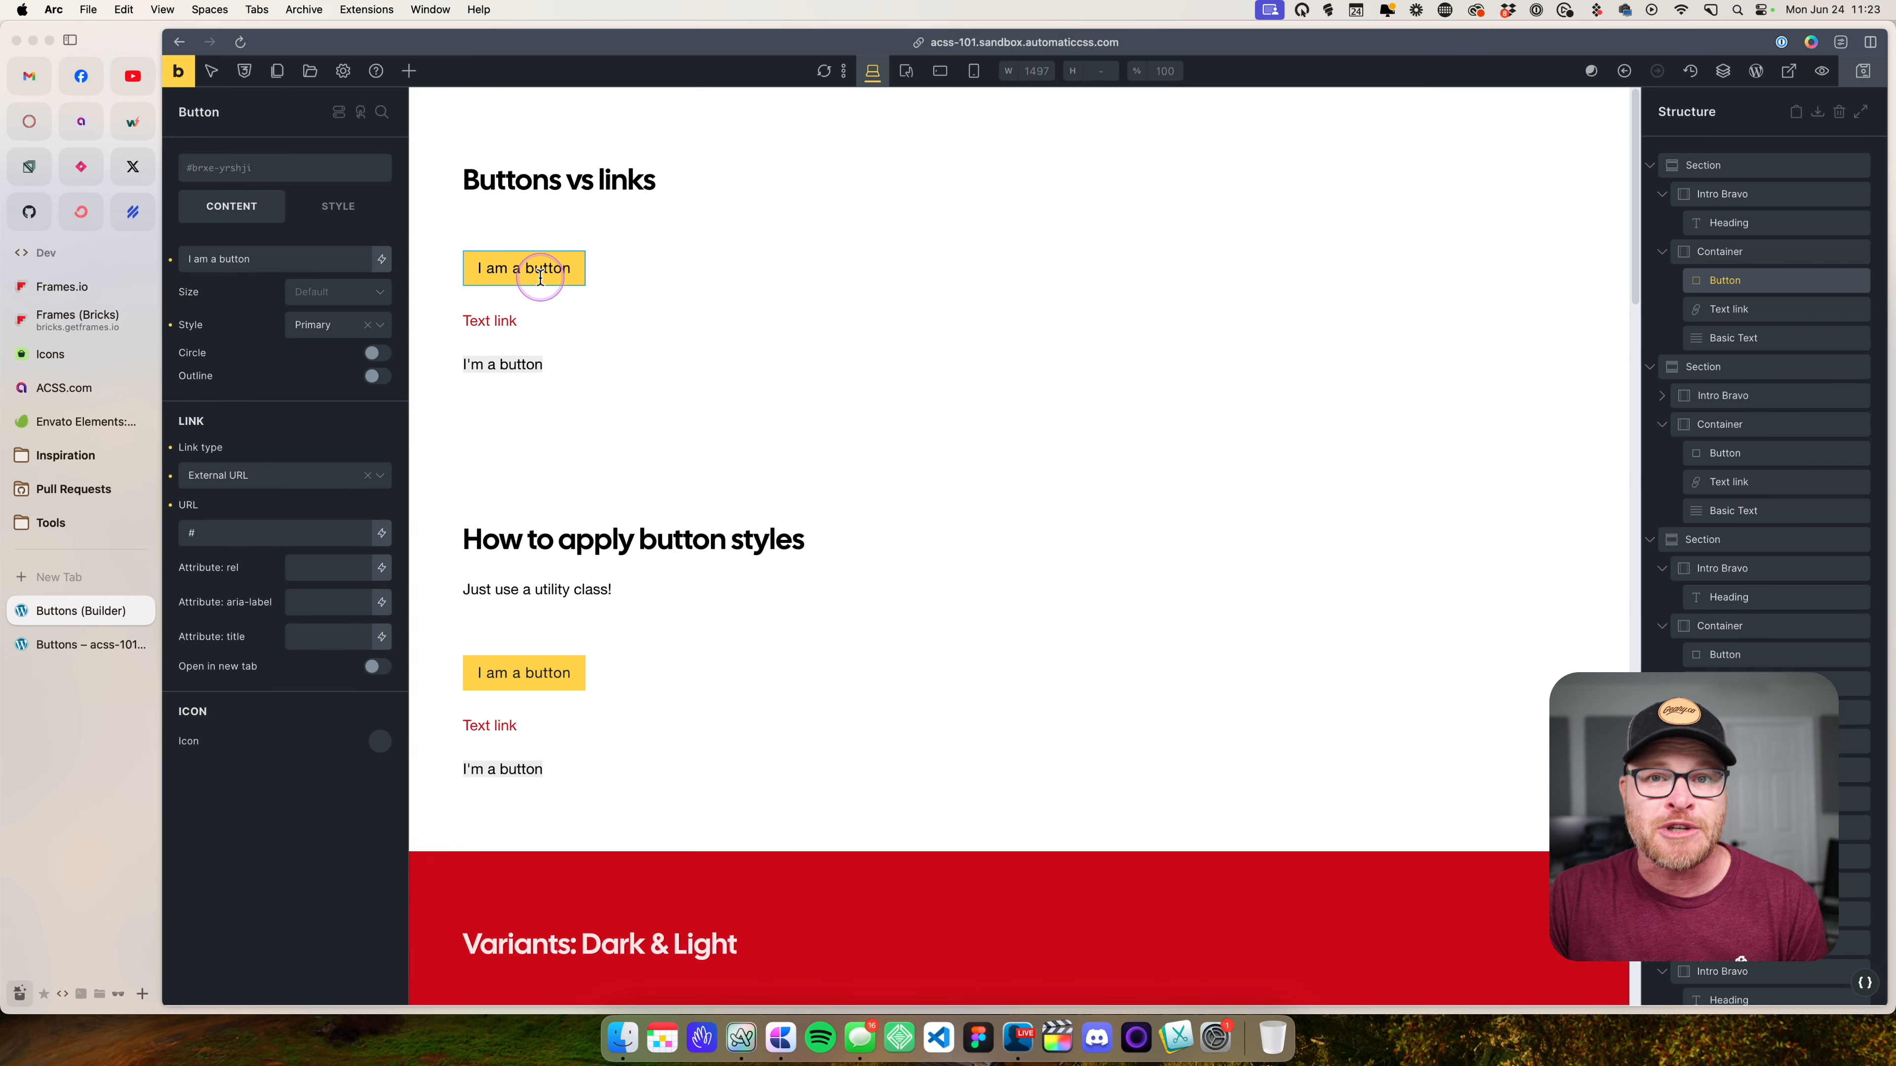
{"action": "scroll", "coordinate": [715, 501], "scroll_direction": "down", "scroll_amount": 5}
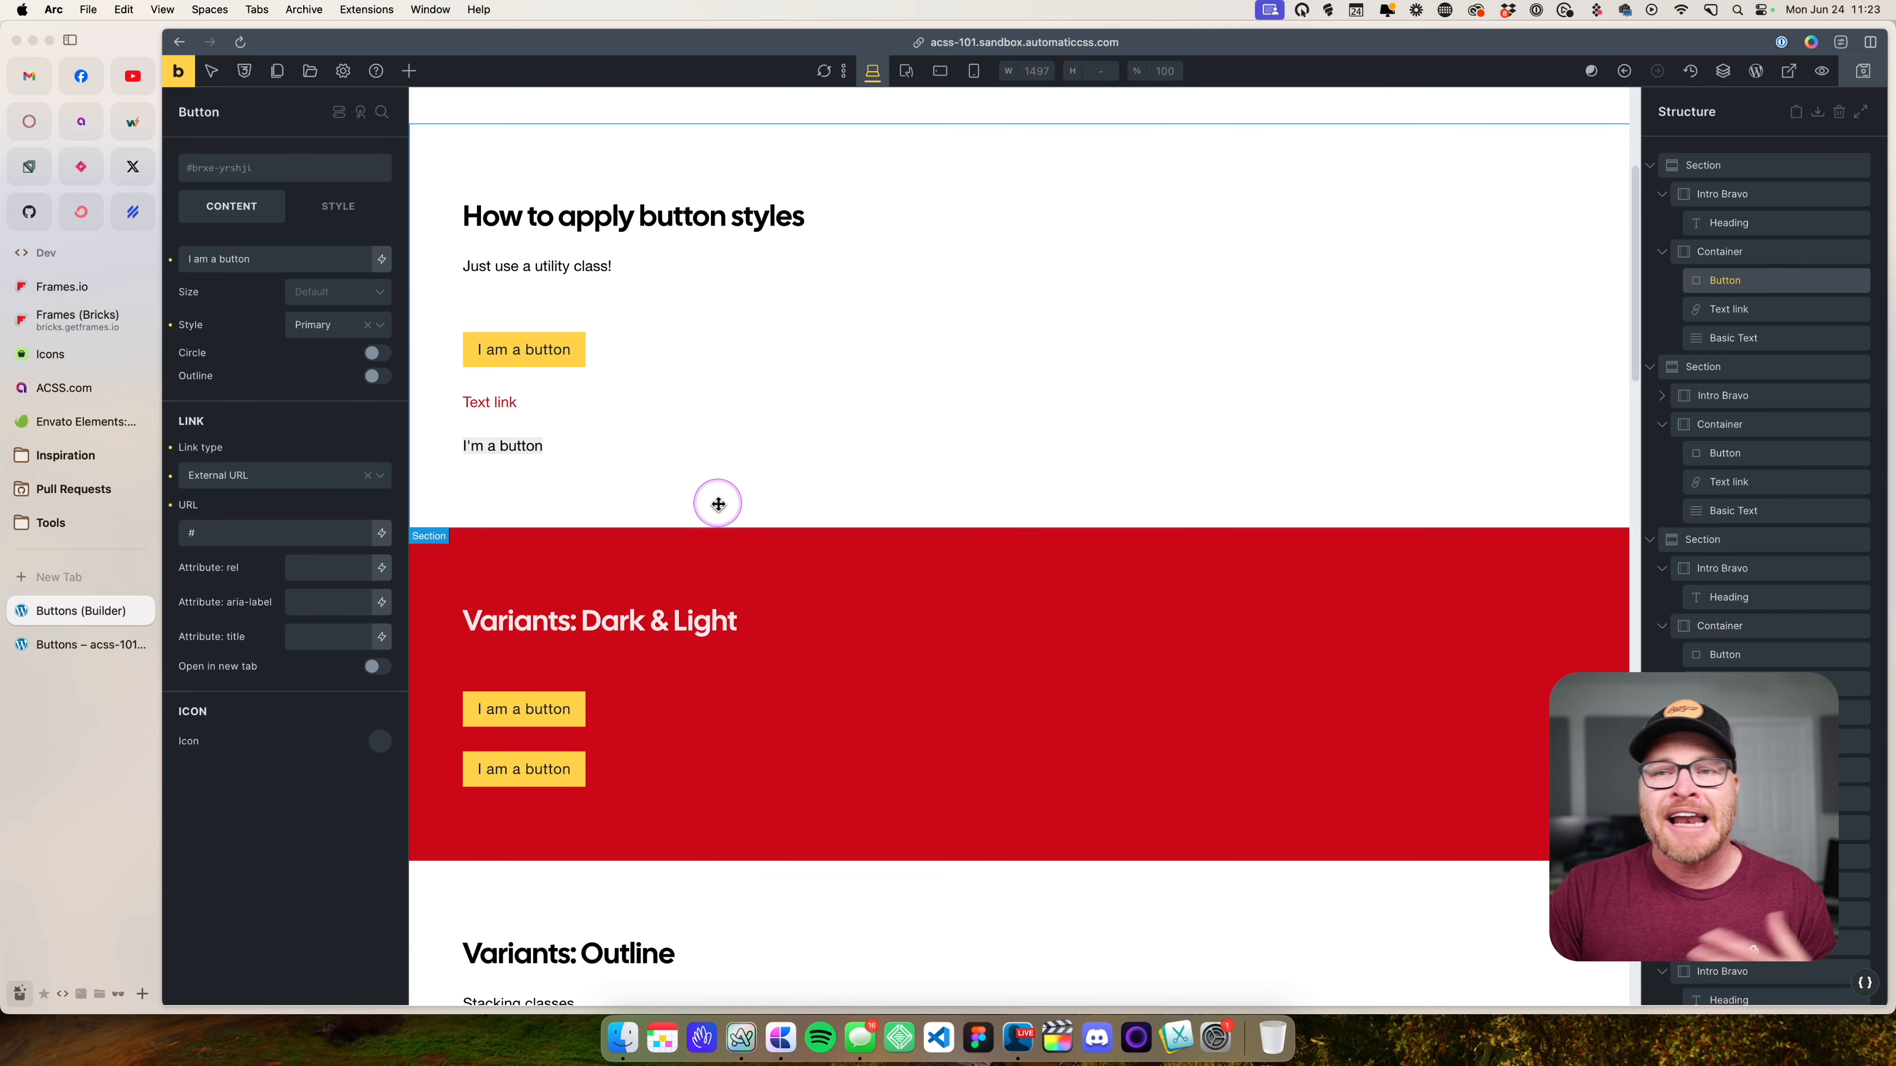
{"action": "left_click", "coordinate": [525, 224]}
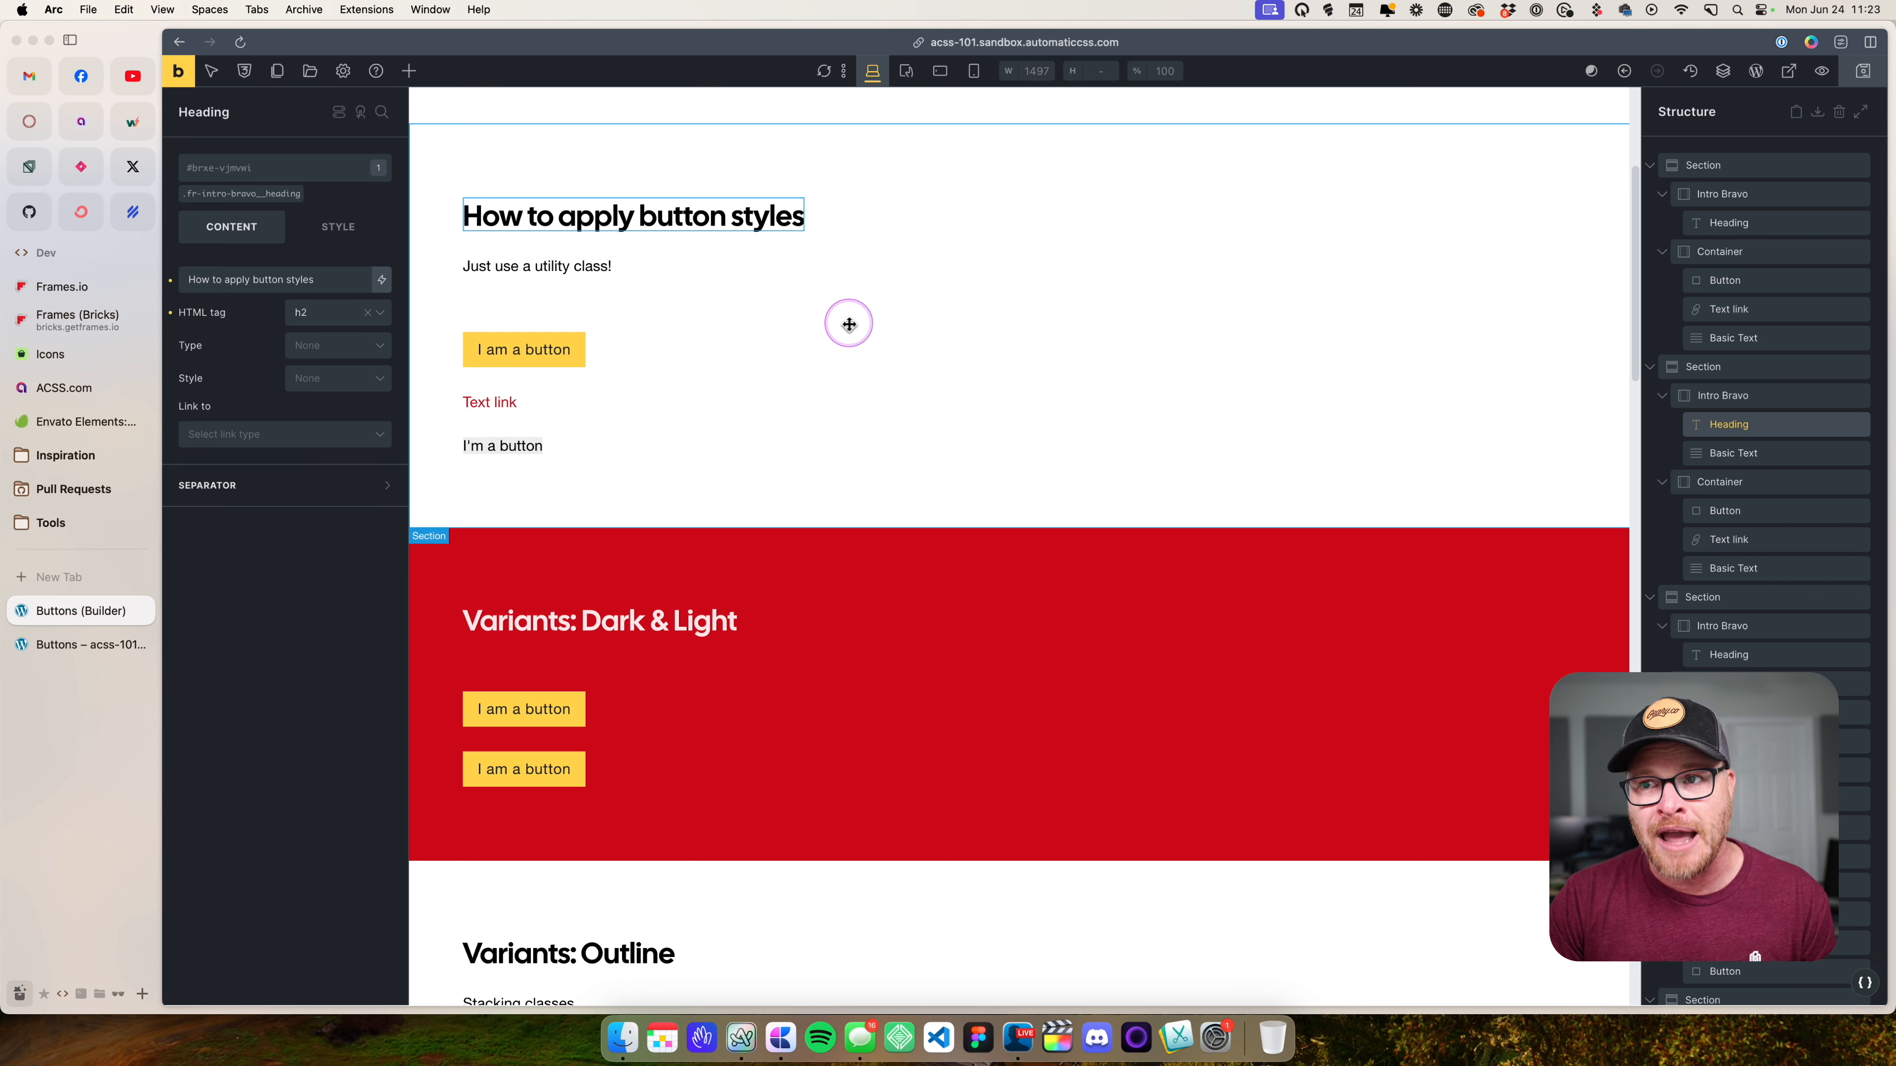
{"action": "left_click", "coordinate": [538, 354]}
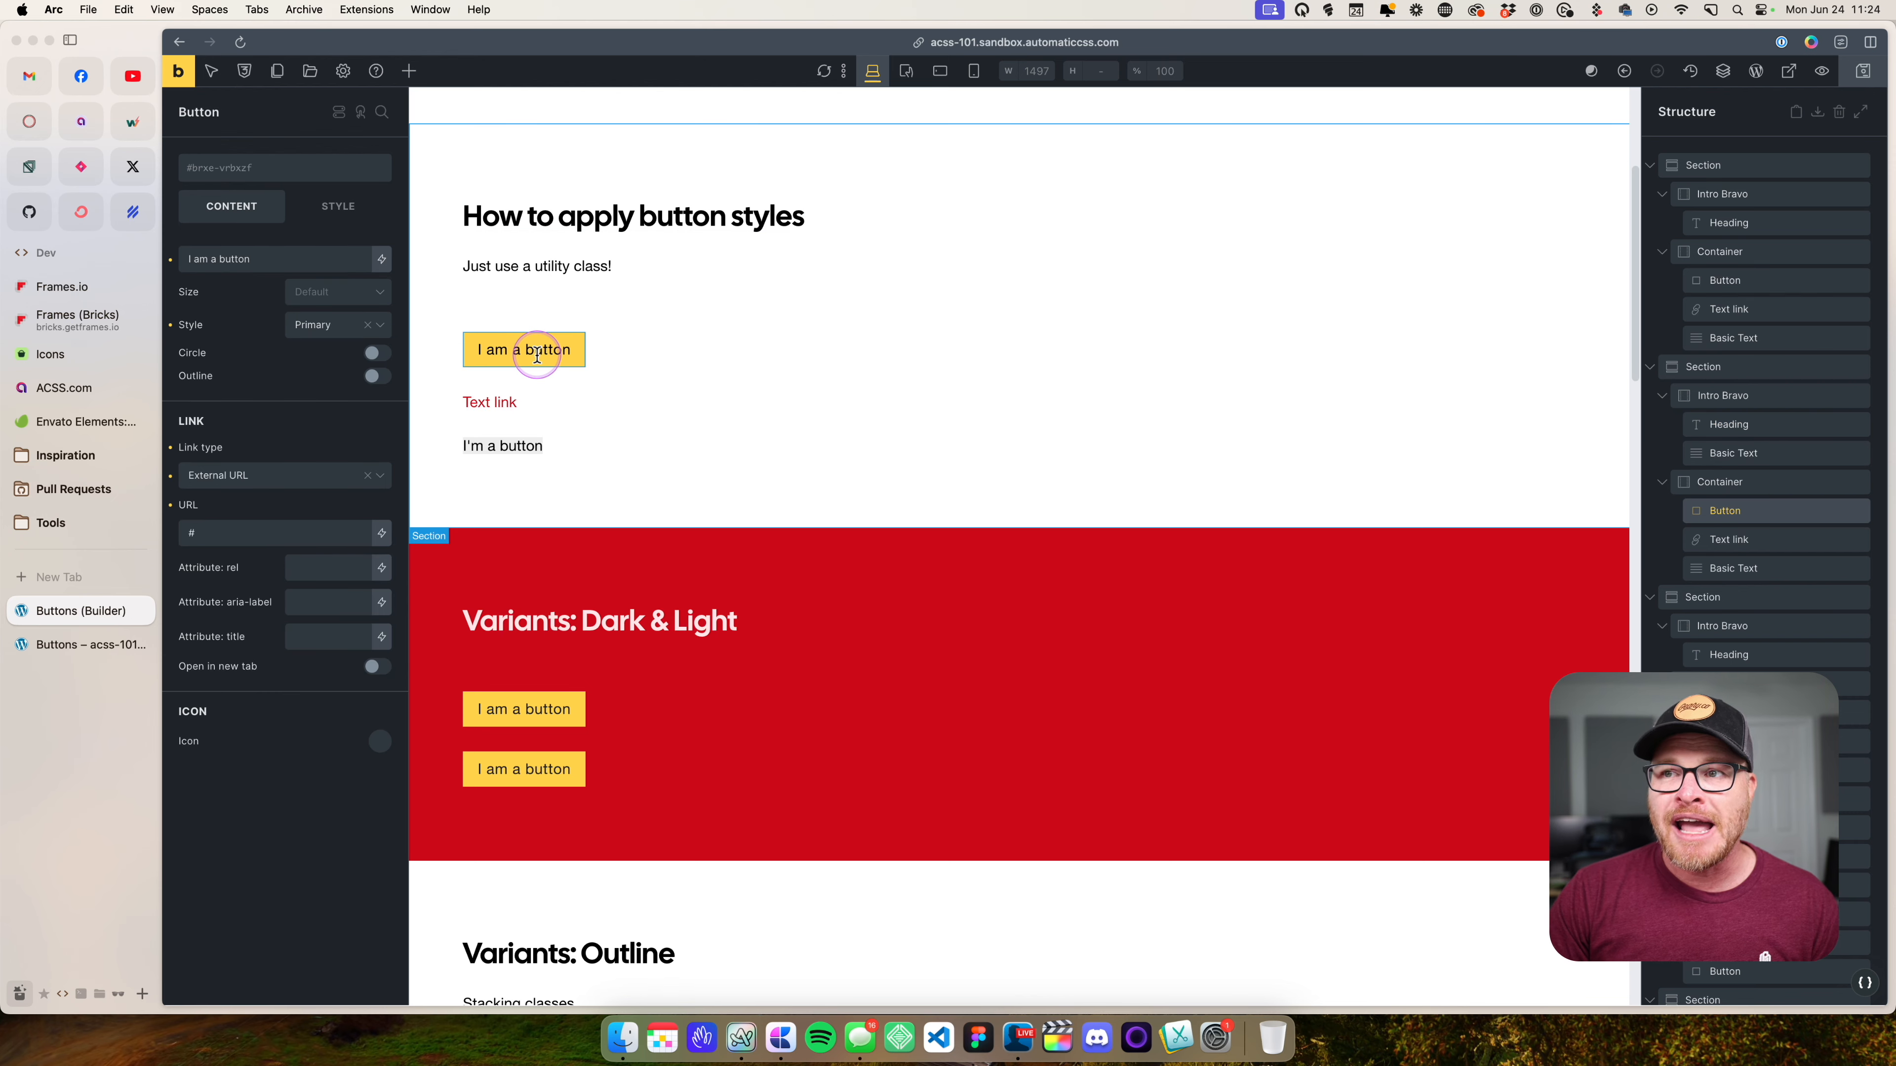
{"action": "left_click", "coordinate": [508, 401]}
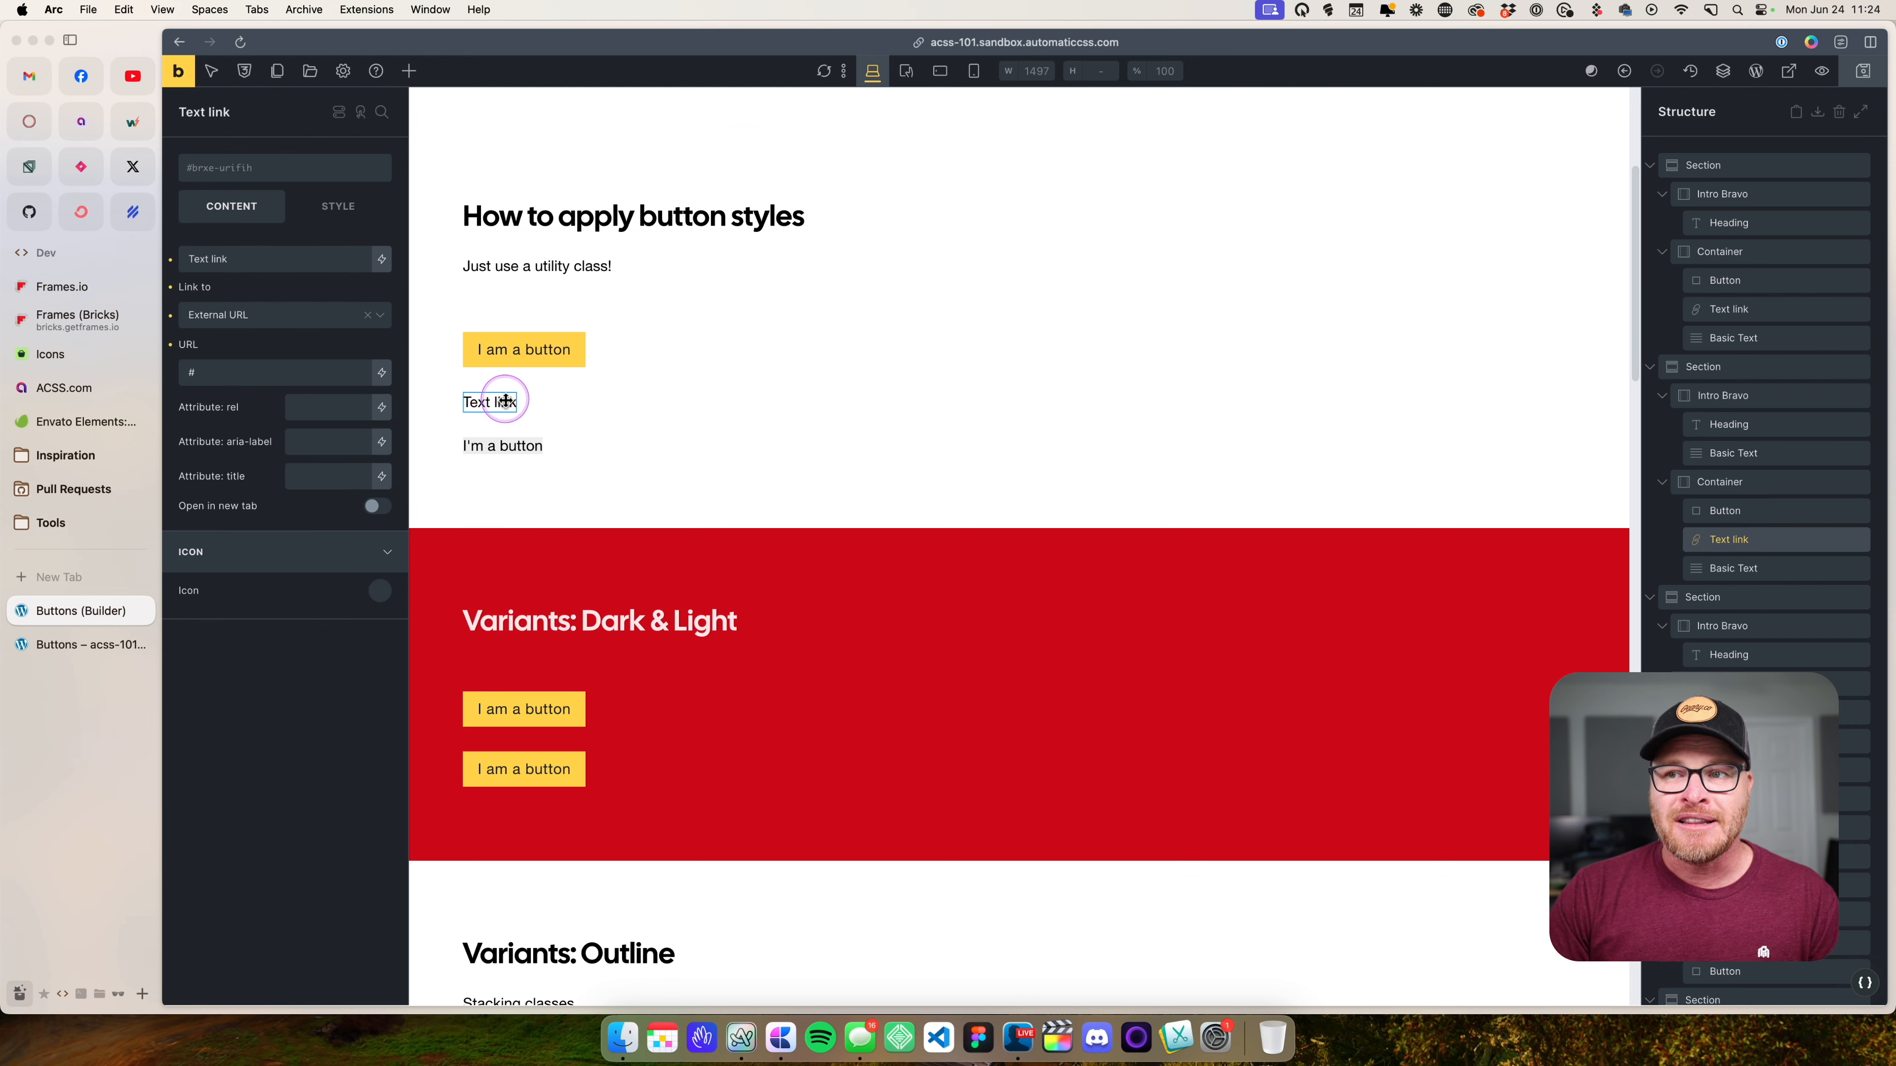
{"action": "left_click", "coordinate": [508, 444]}
{"action": "left_click", "coordinate": [534, 345]}
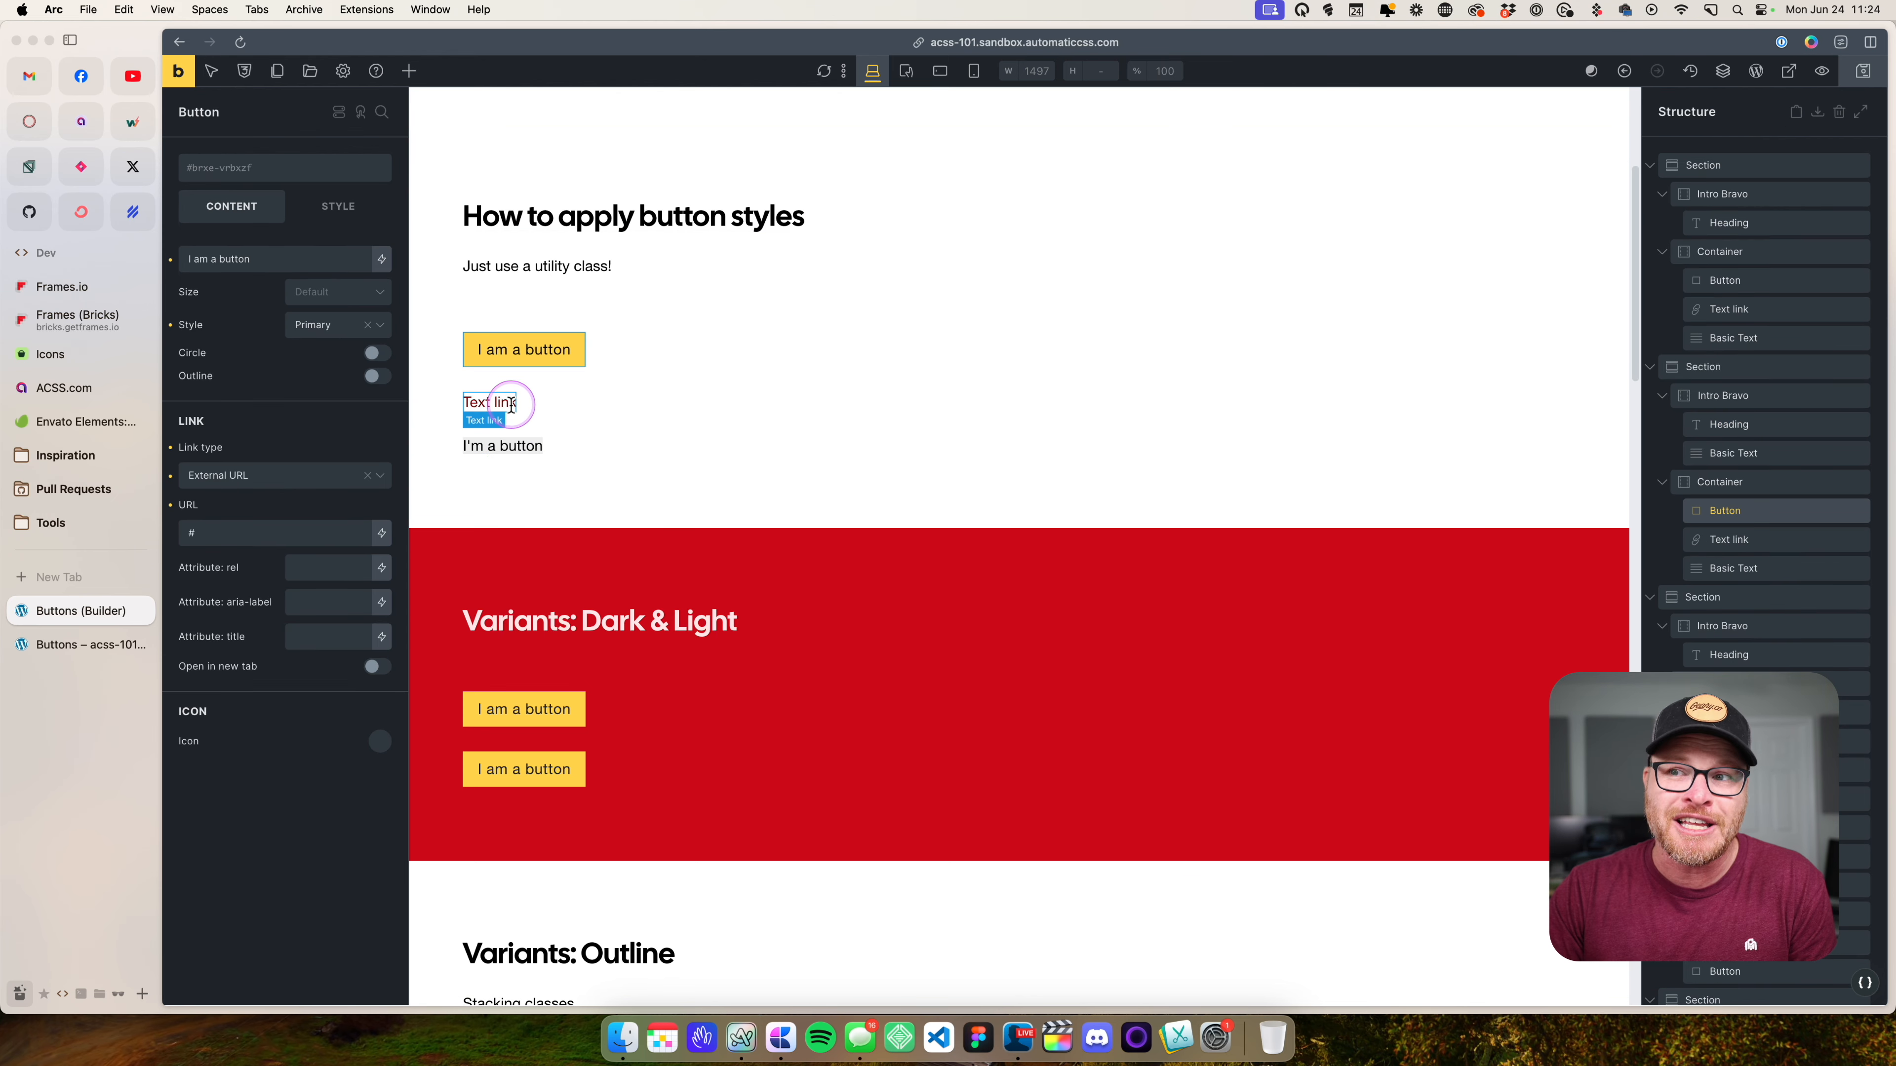
{"action": "left_click", "coordinate": [508, 404]}
{"action": "left_click", "coordinate": [516, 444]}
- Apply the btn--primary class to the yellow button in the "How to apply button styles" section
{"action": "left_click", "coordinate": [540, 357]}
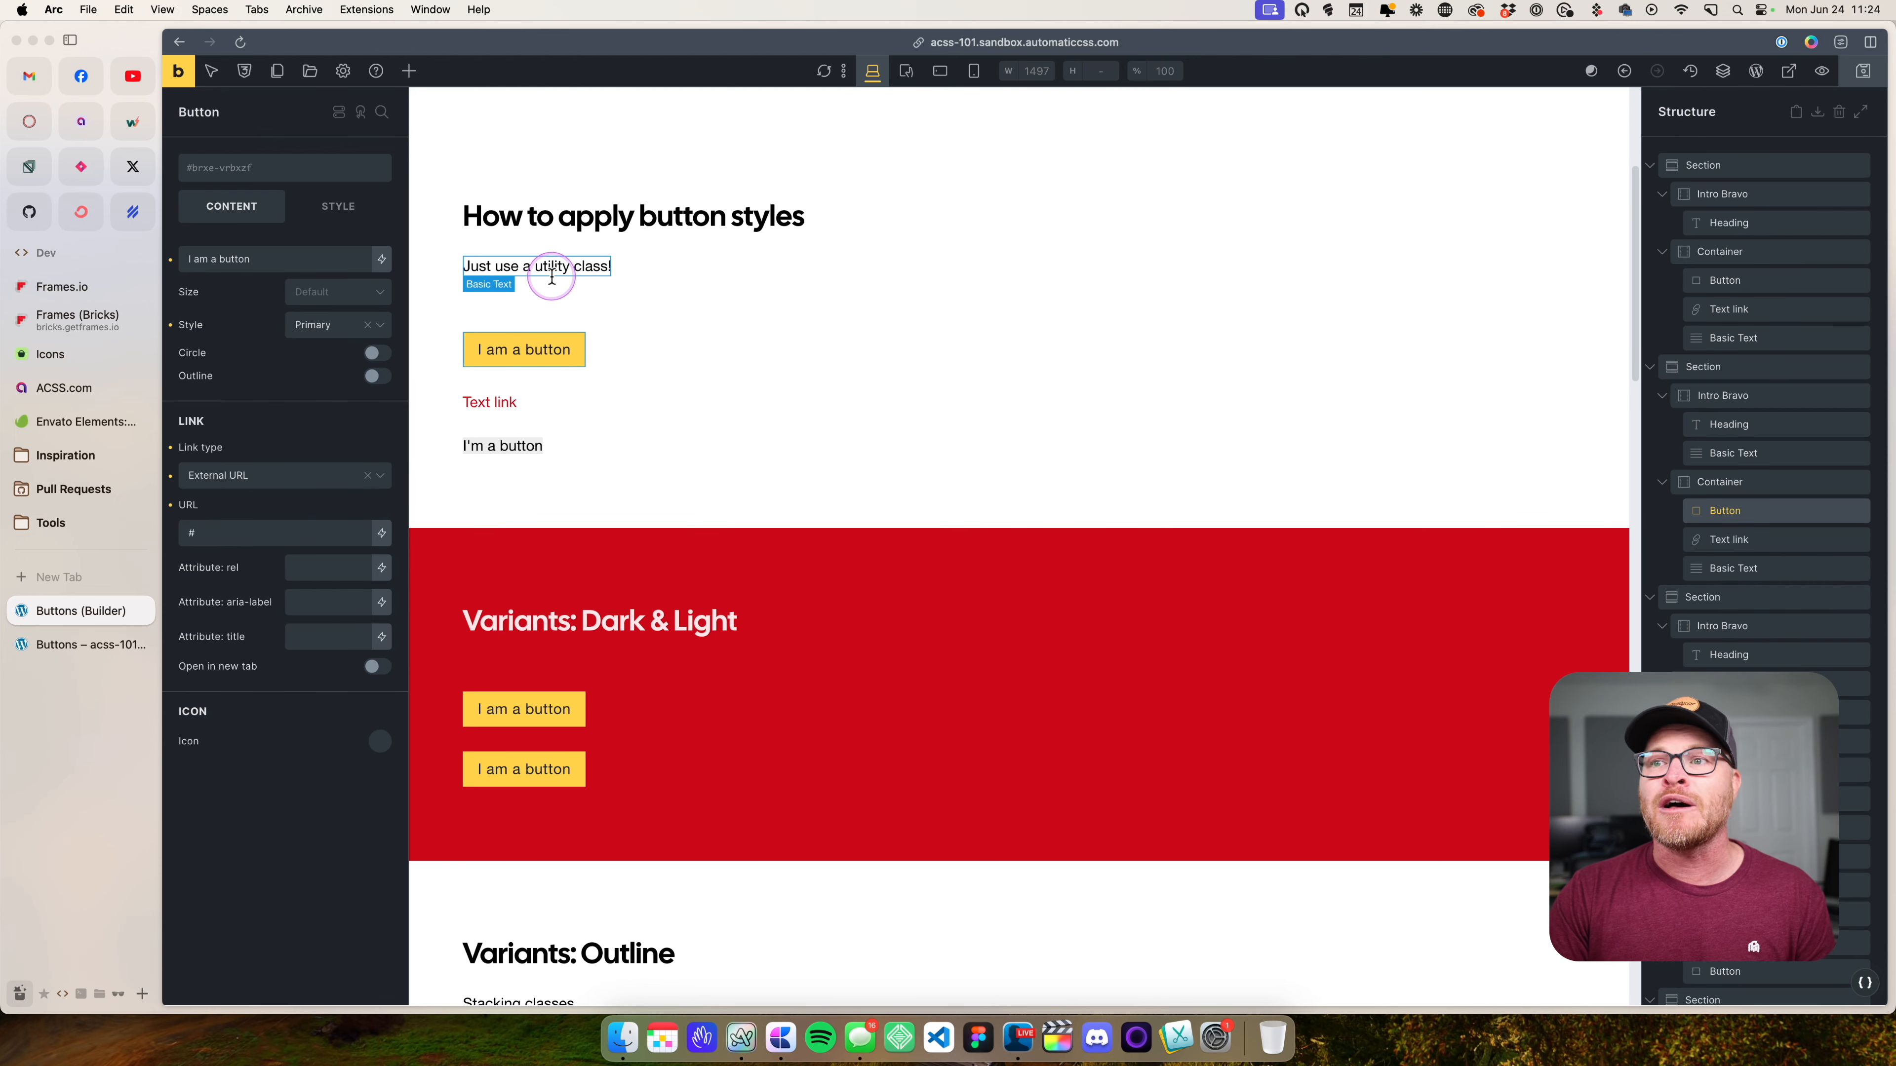
{"action": "left_click", "coordinate": [240, 182]}
{"action": "type", "text": "btn"}
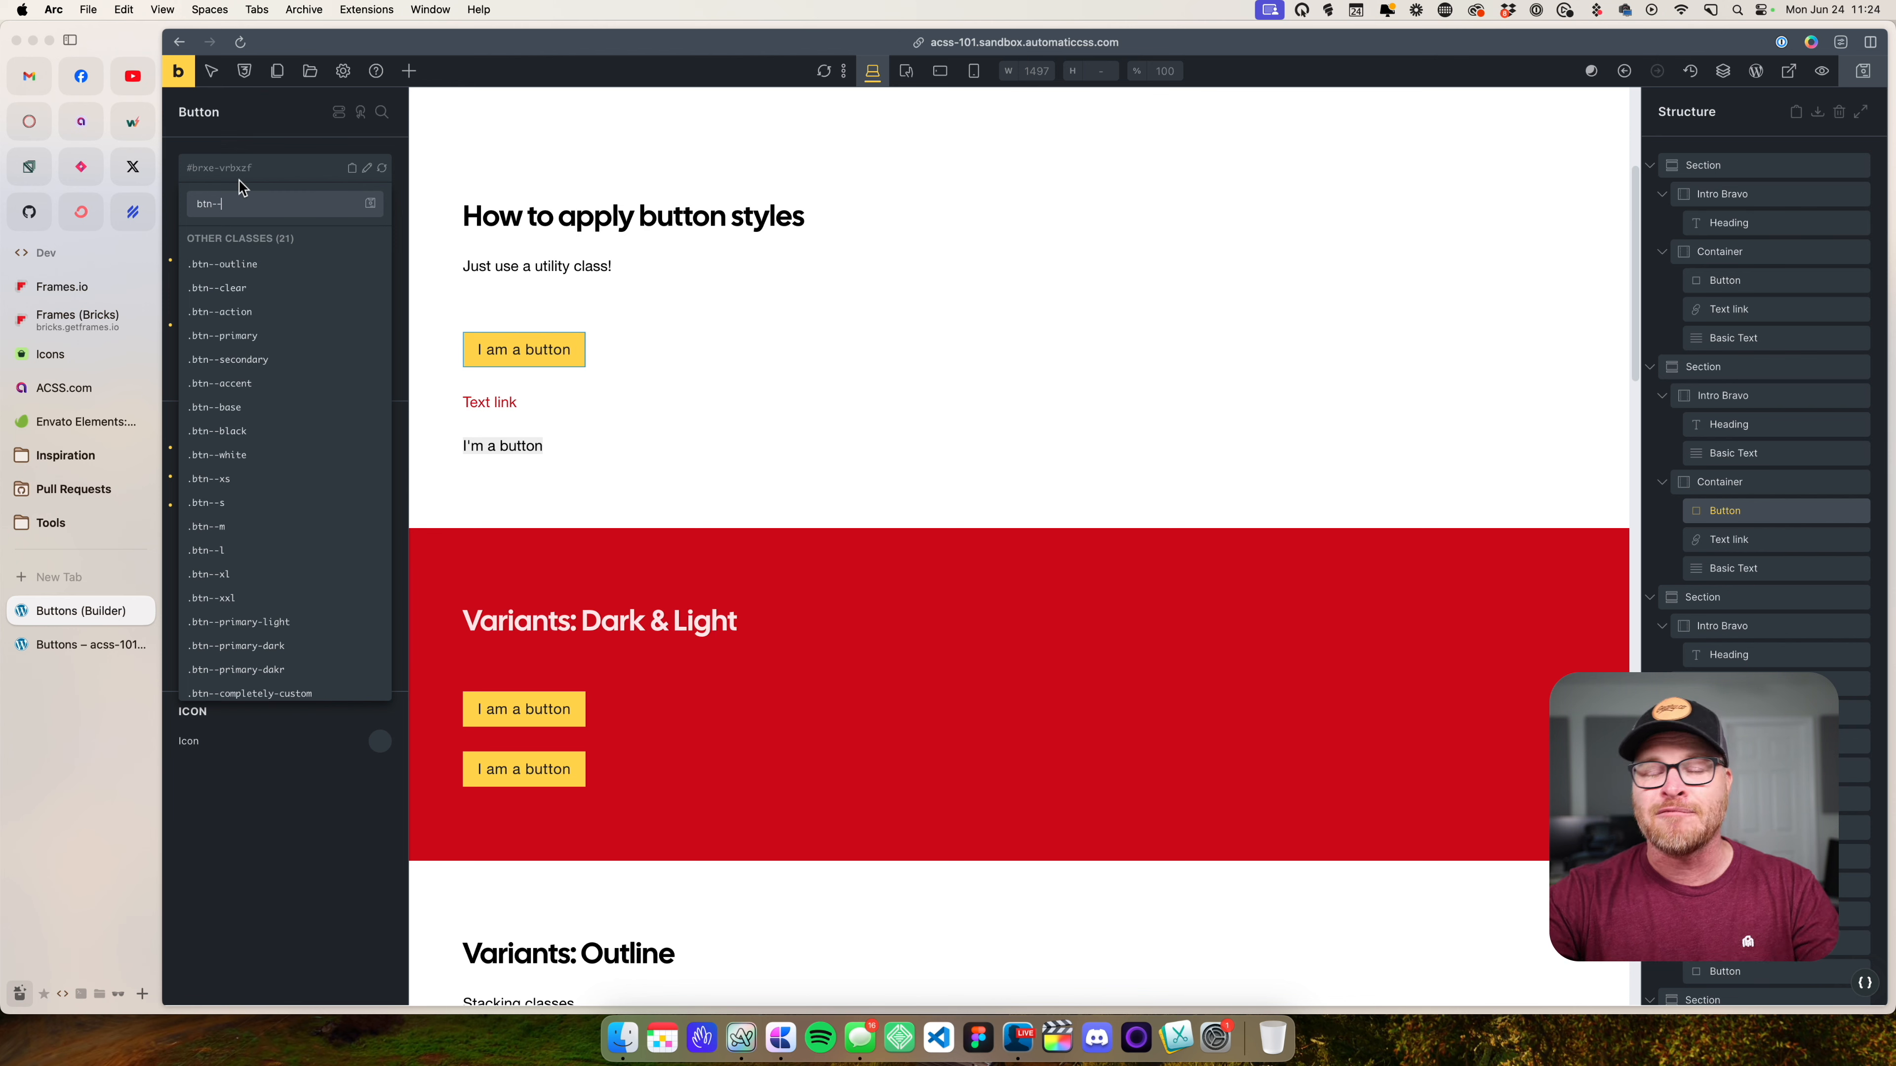
{"action": "type", "text": "--"}
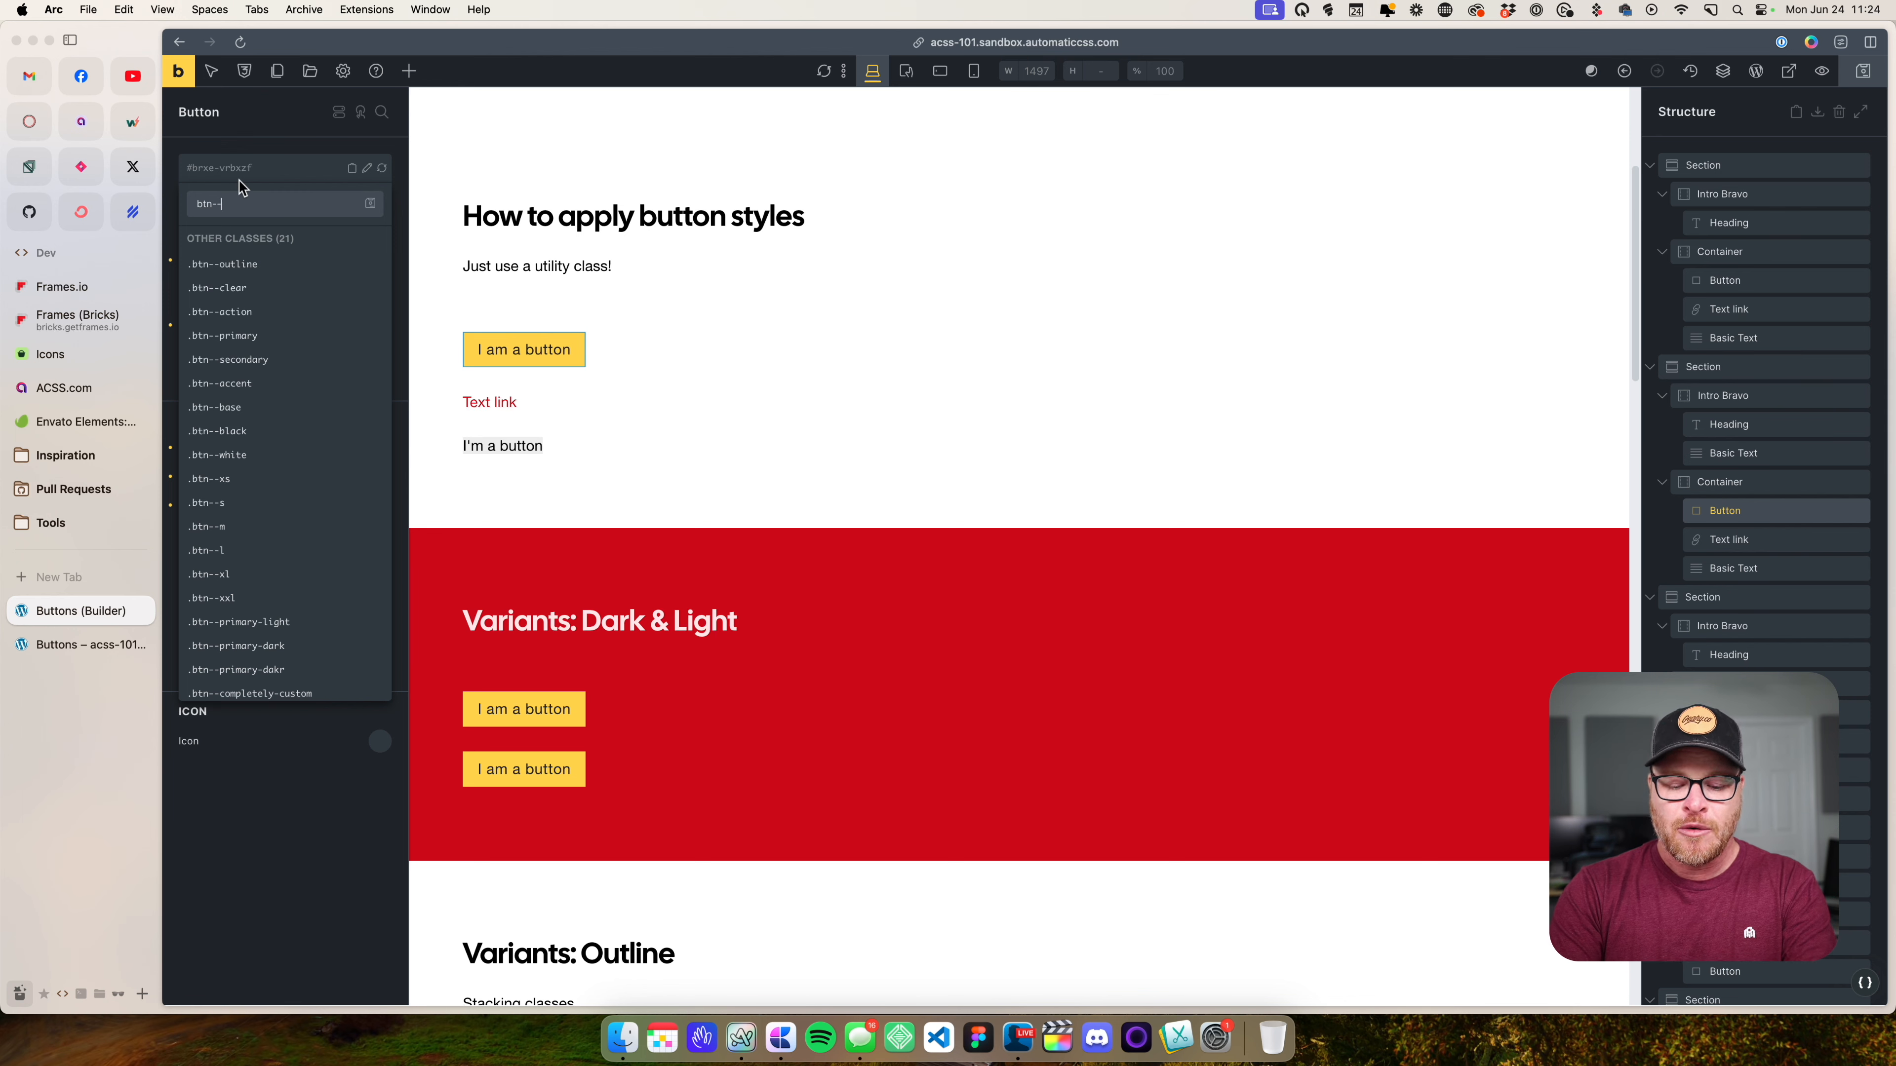
{"action": "type", "text": "primary"}
{"action": "key", "text": "Return"}
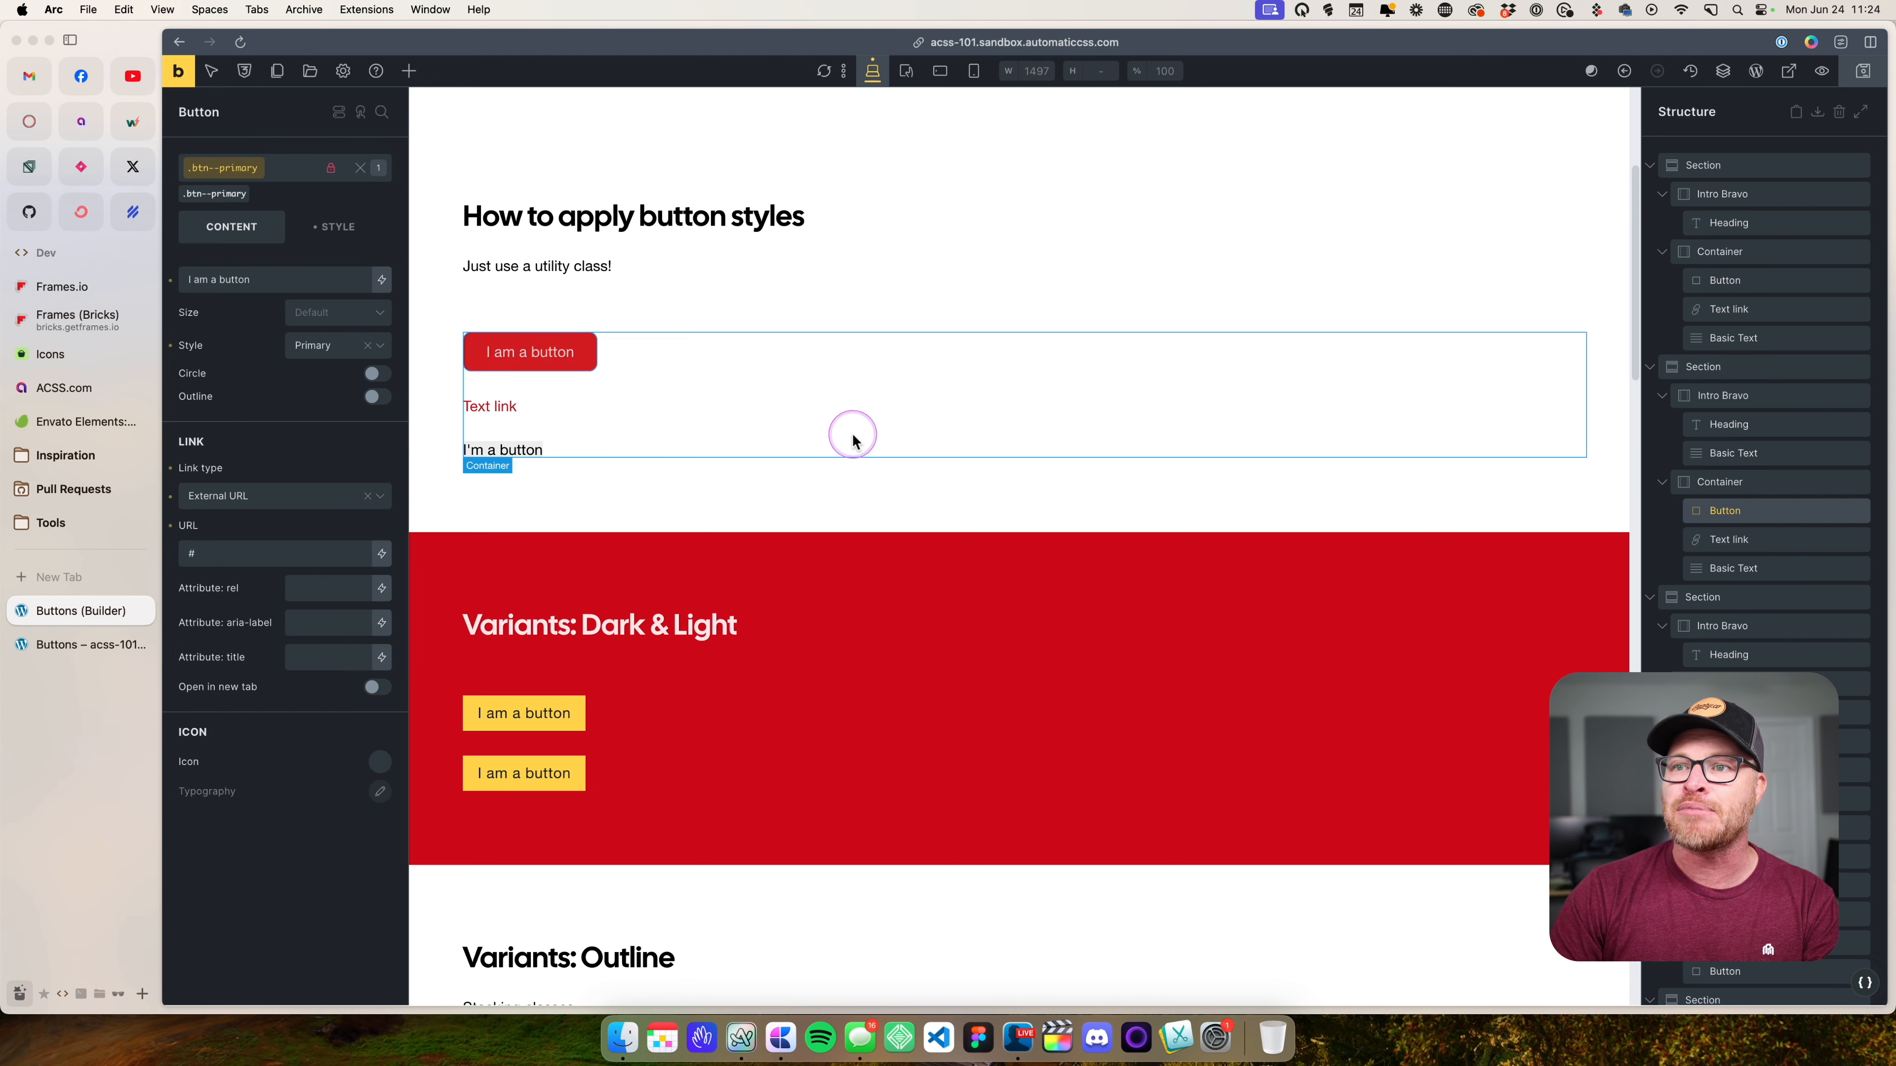
- Apply the btn--primary class to the text link in the "How to apply button styles" section
{"action": "left_click", "coordinate": [542, 348]}
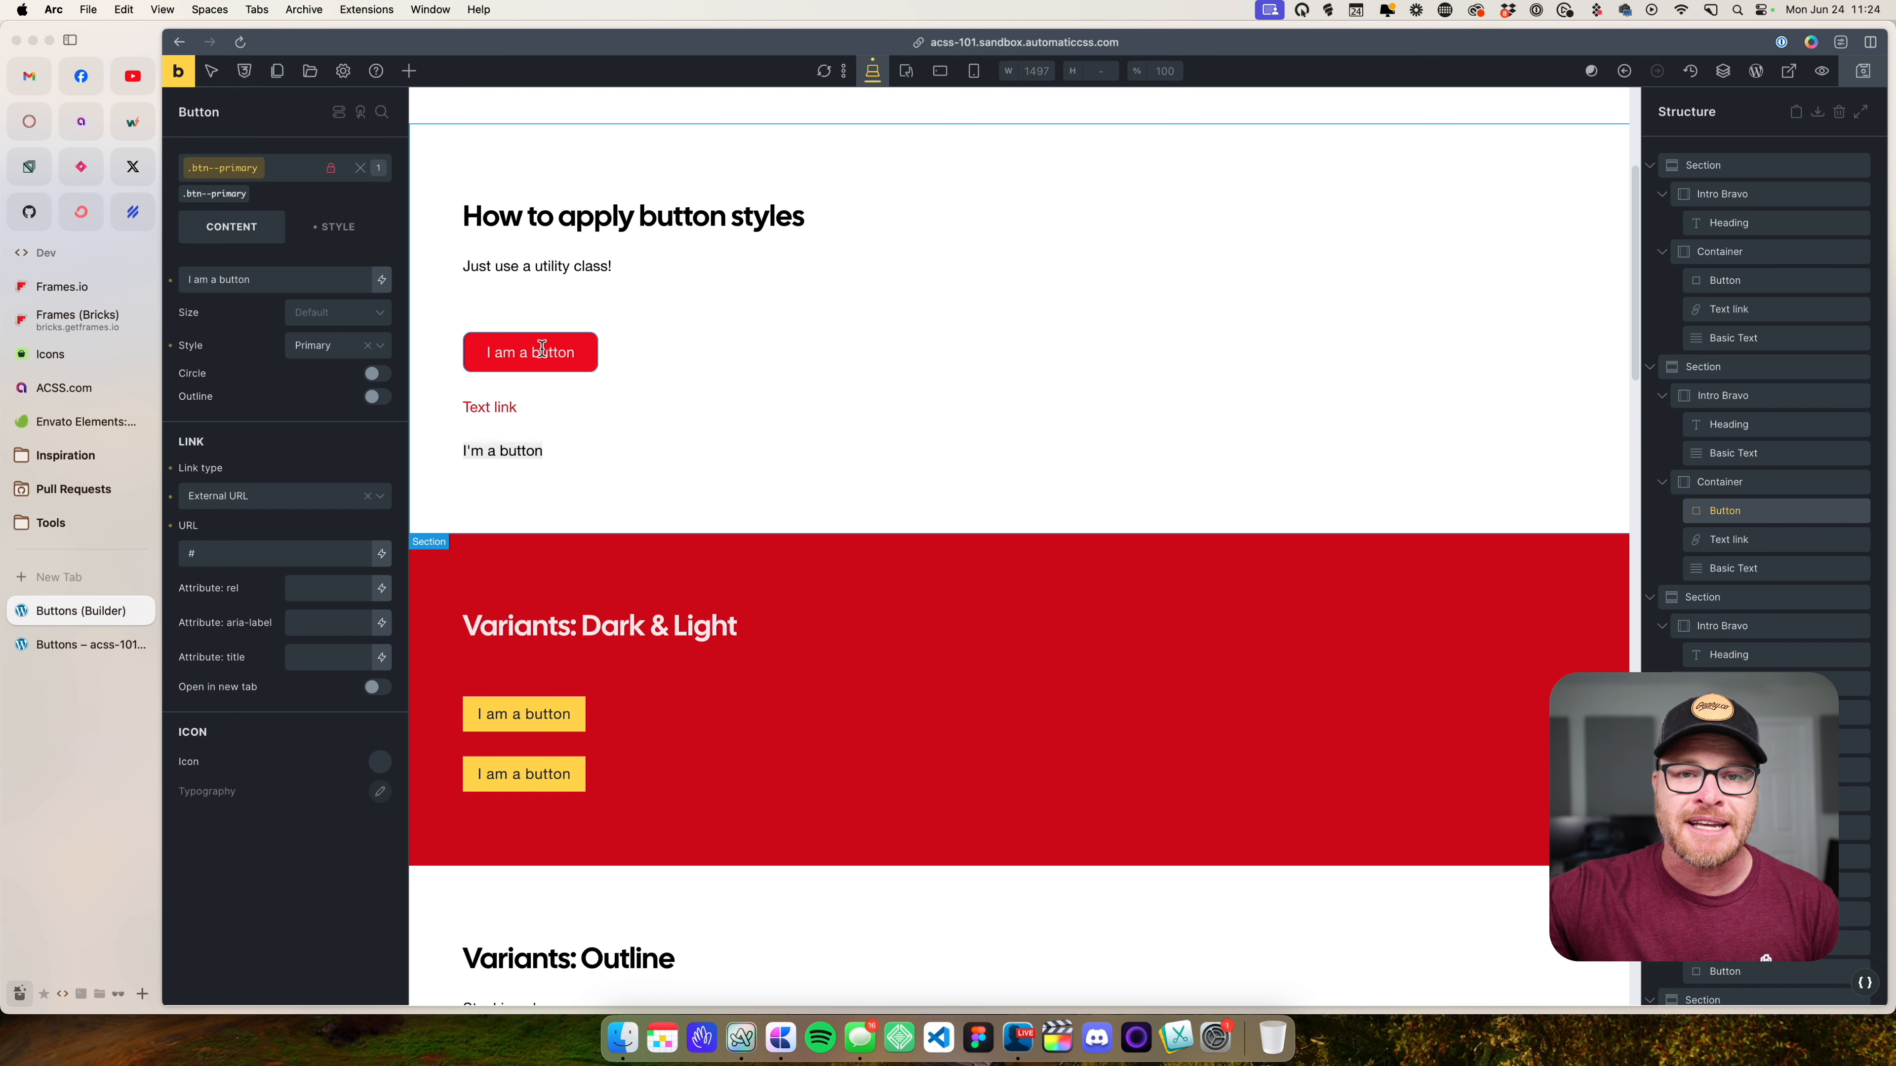
{"action": "left_click", "coordinate": [502, 410]}
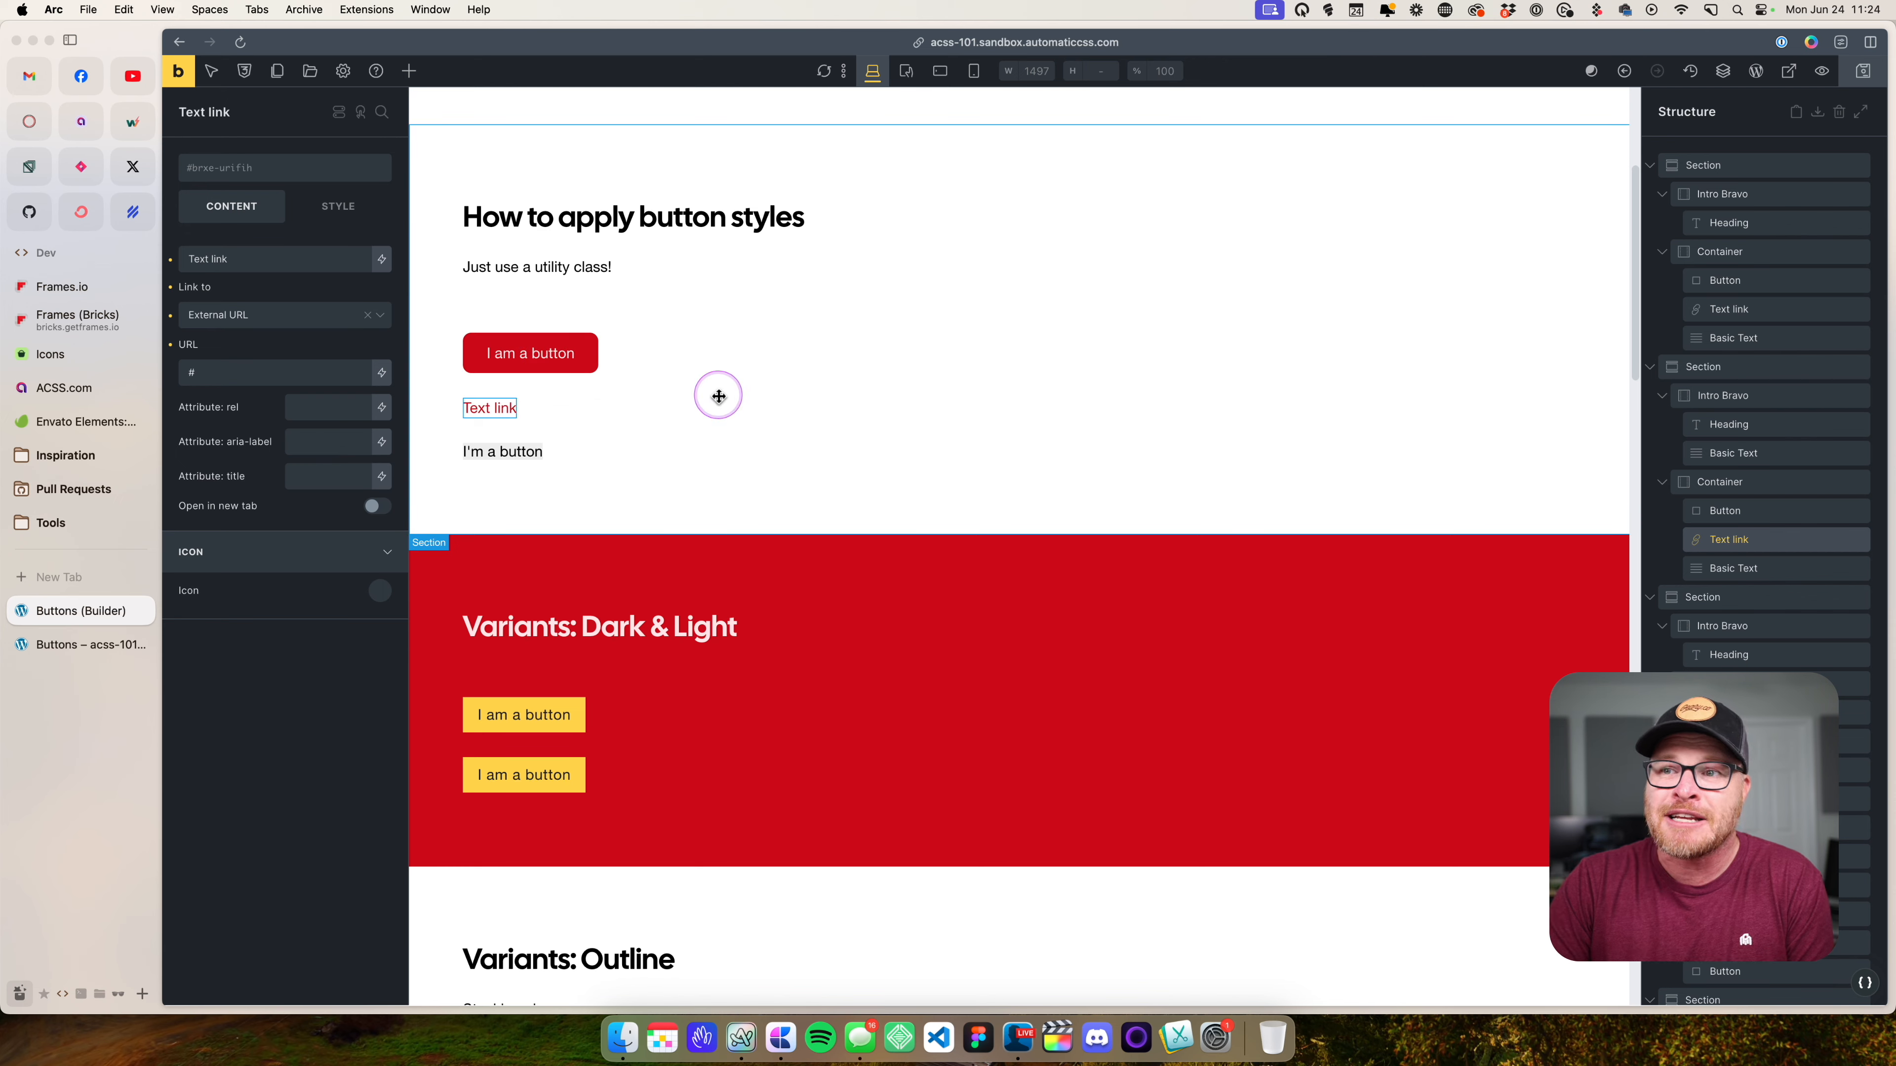
{"action": "type", "text": "btn--primary"}
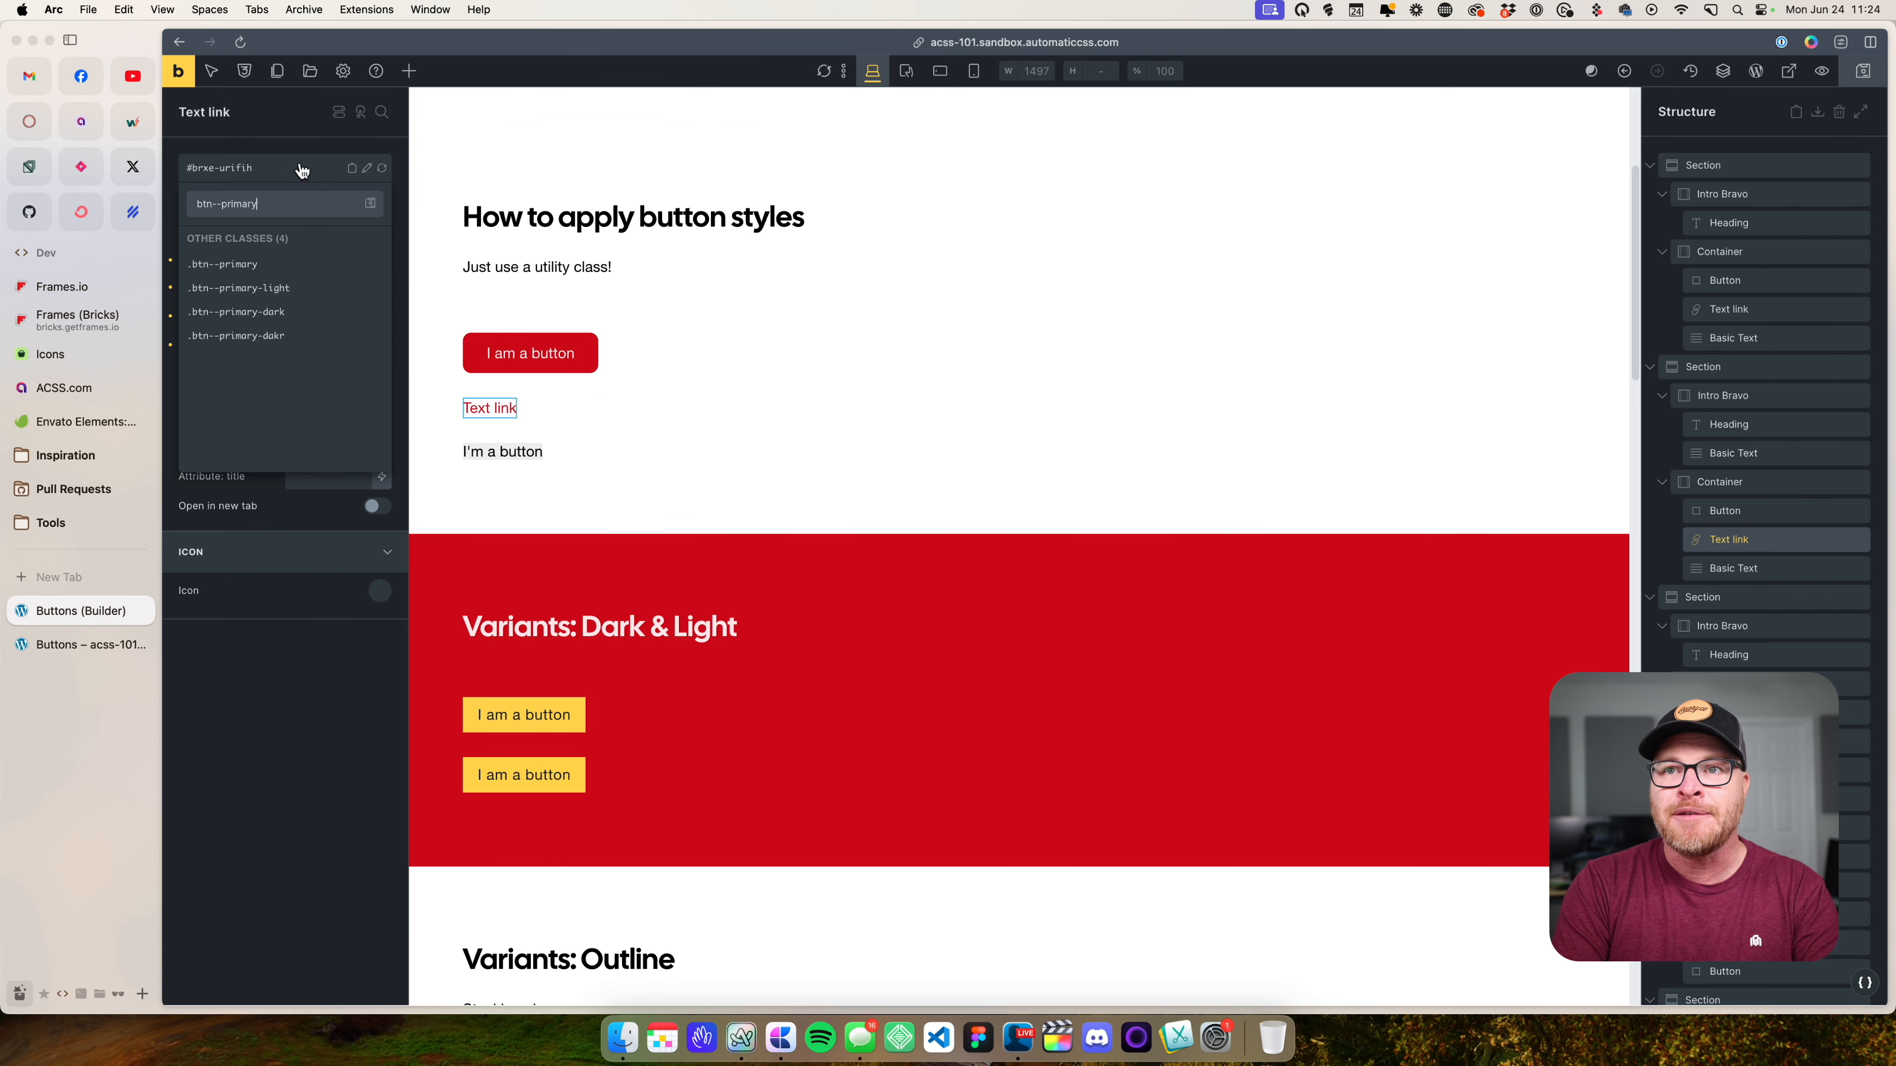
{"action": "key", "text": "Return"}
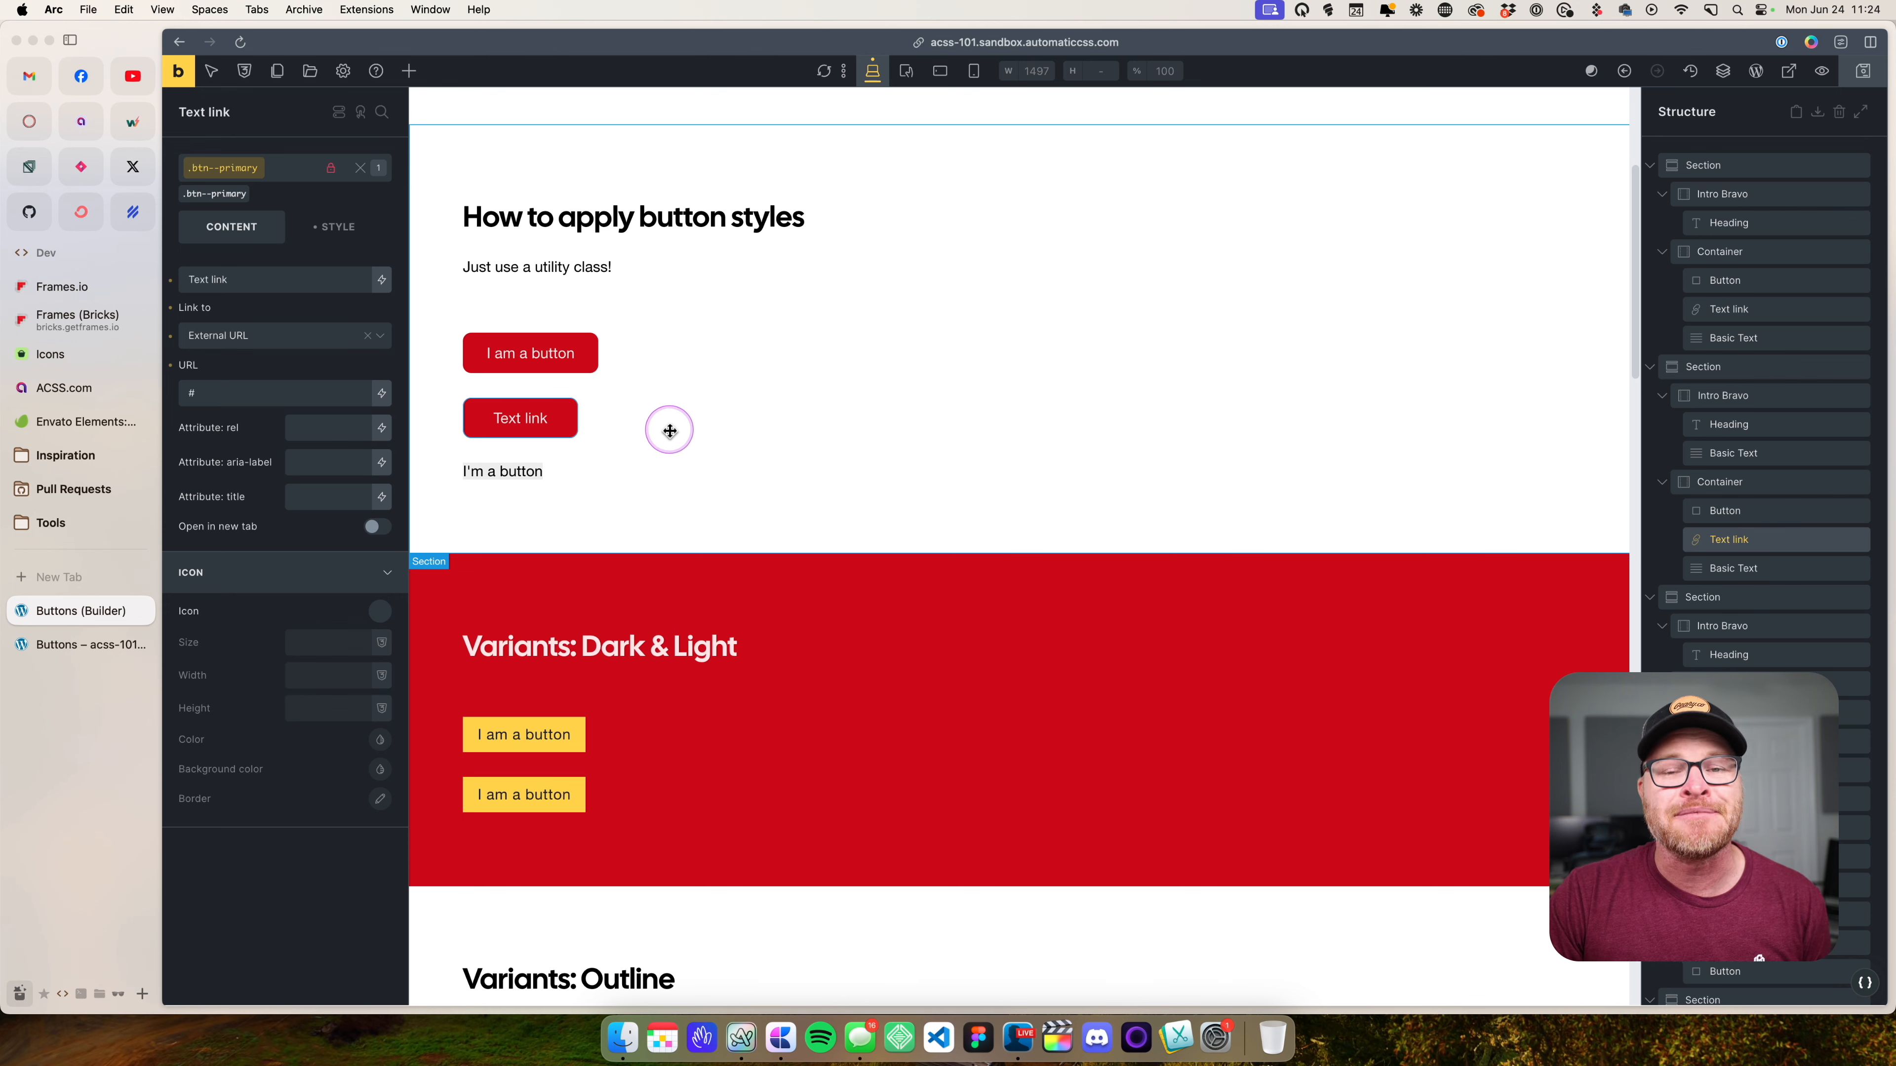
- Apply the btn--primary class to the "I'm a button" basic text element in the "How to apply button styles" section
{"action": "left_click", "coordinate": [523, 471]}
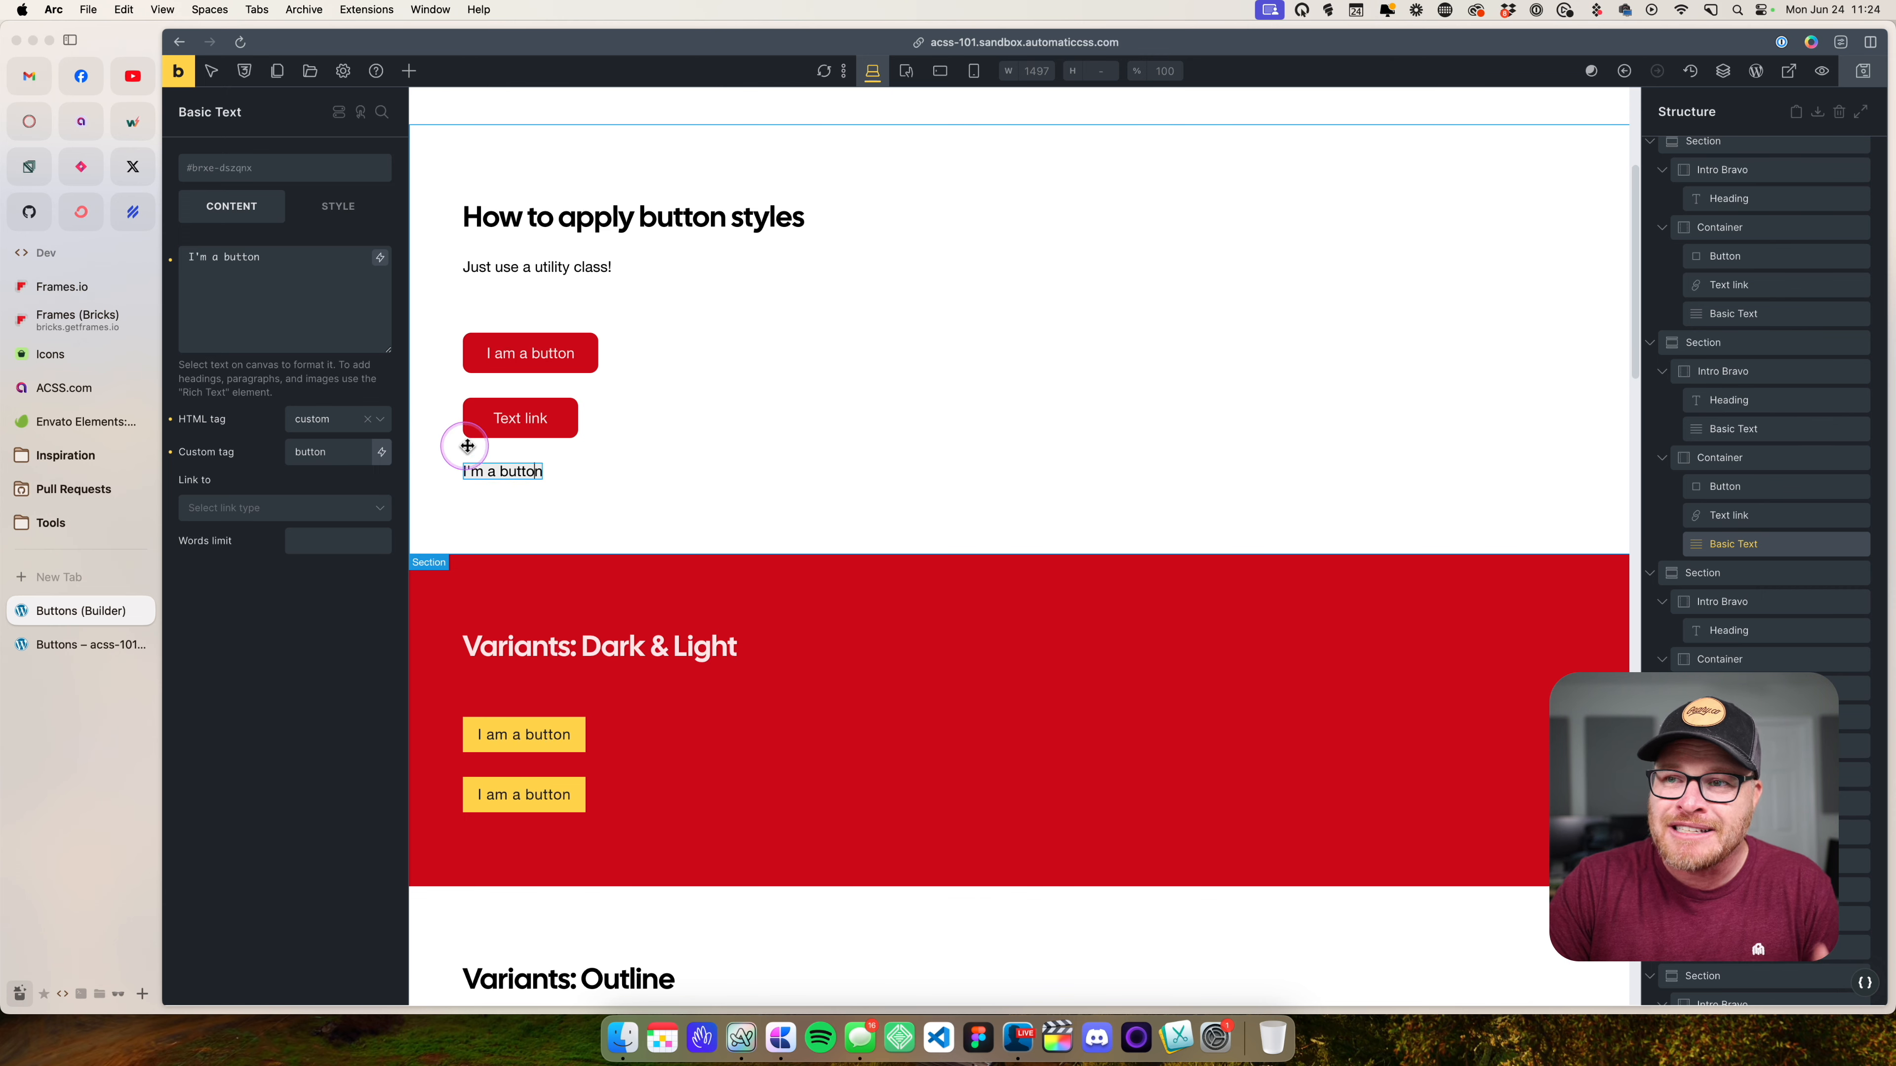
{"action": "left_click", "coordinate": [300, 182]}
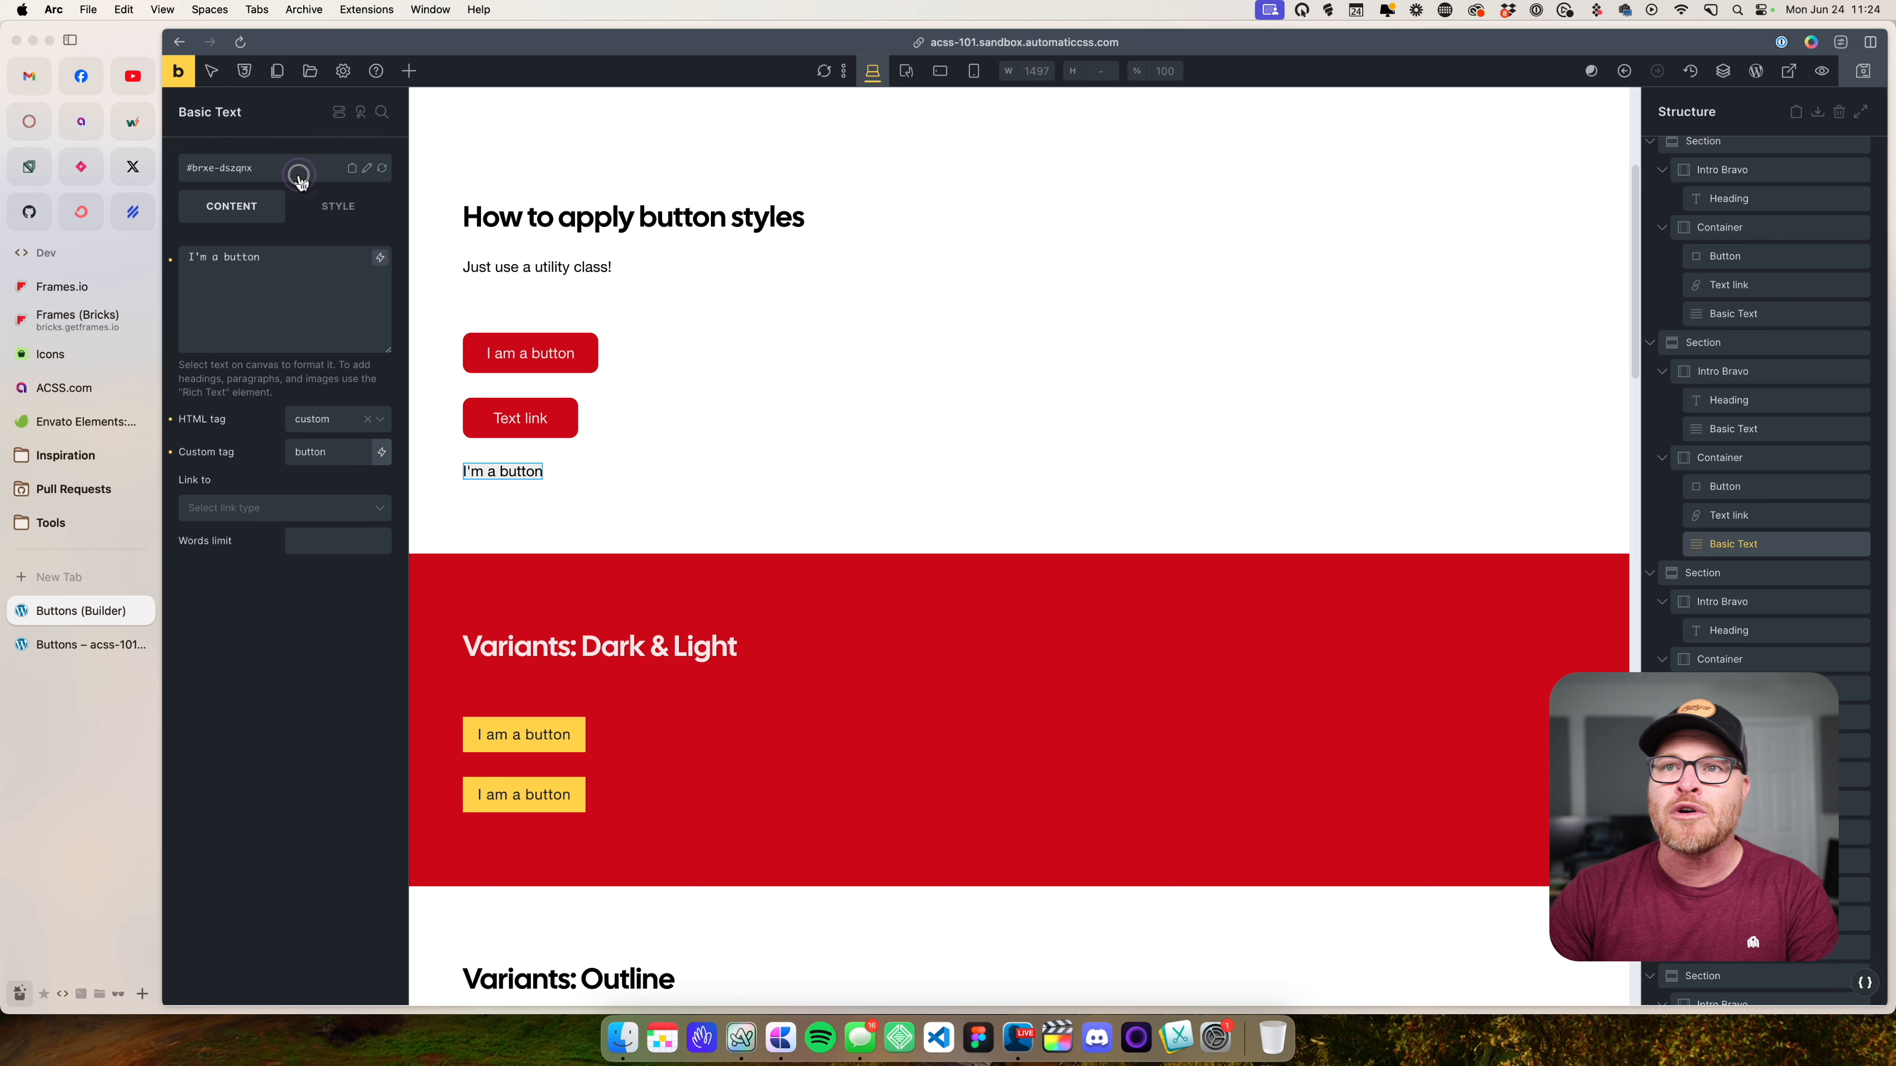
{"action": "type", "text": "btn--primary"}
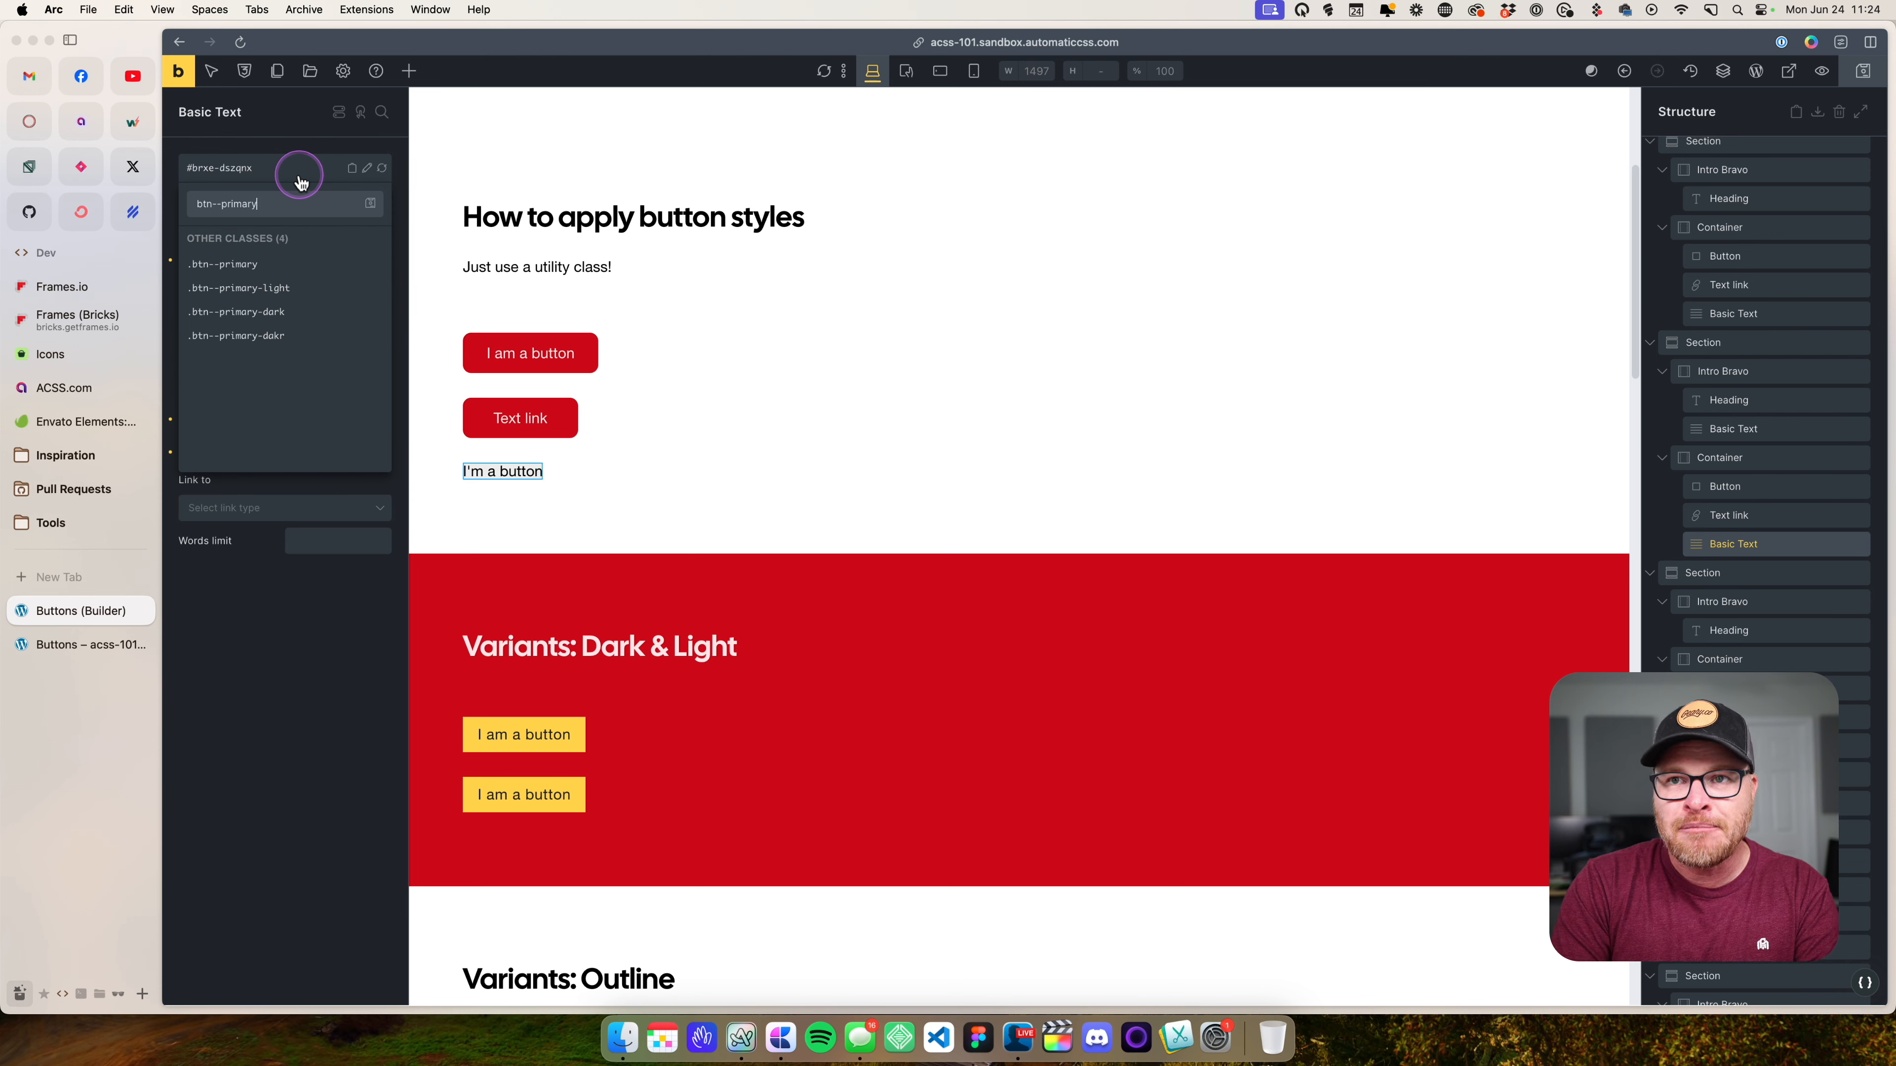
{"action": "key", "text": "Return"}
{"action": "left_click", "coordinate": [836, 511]}
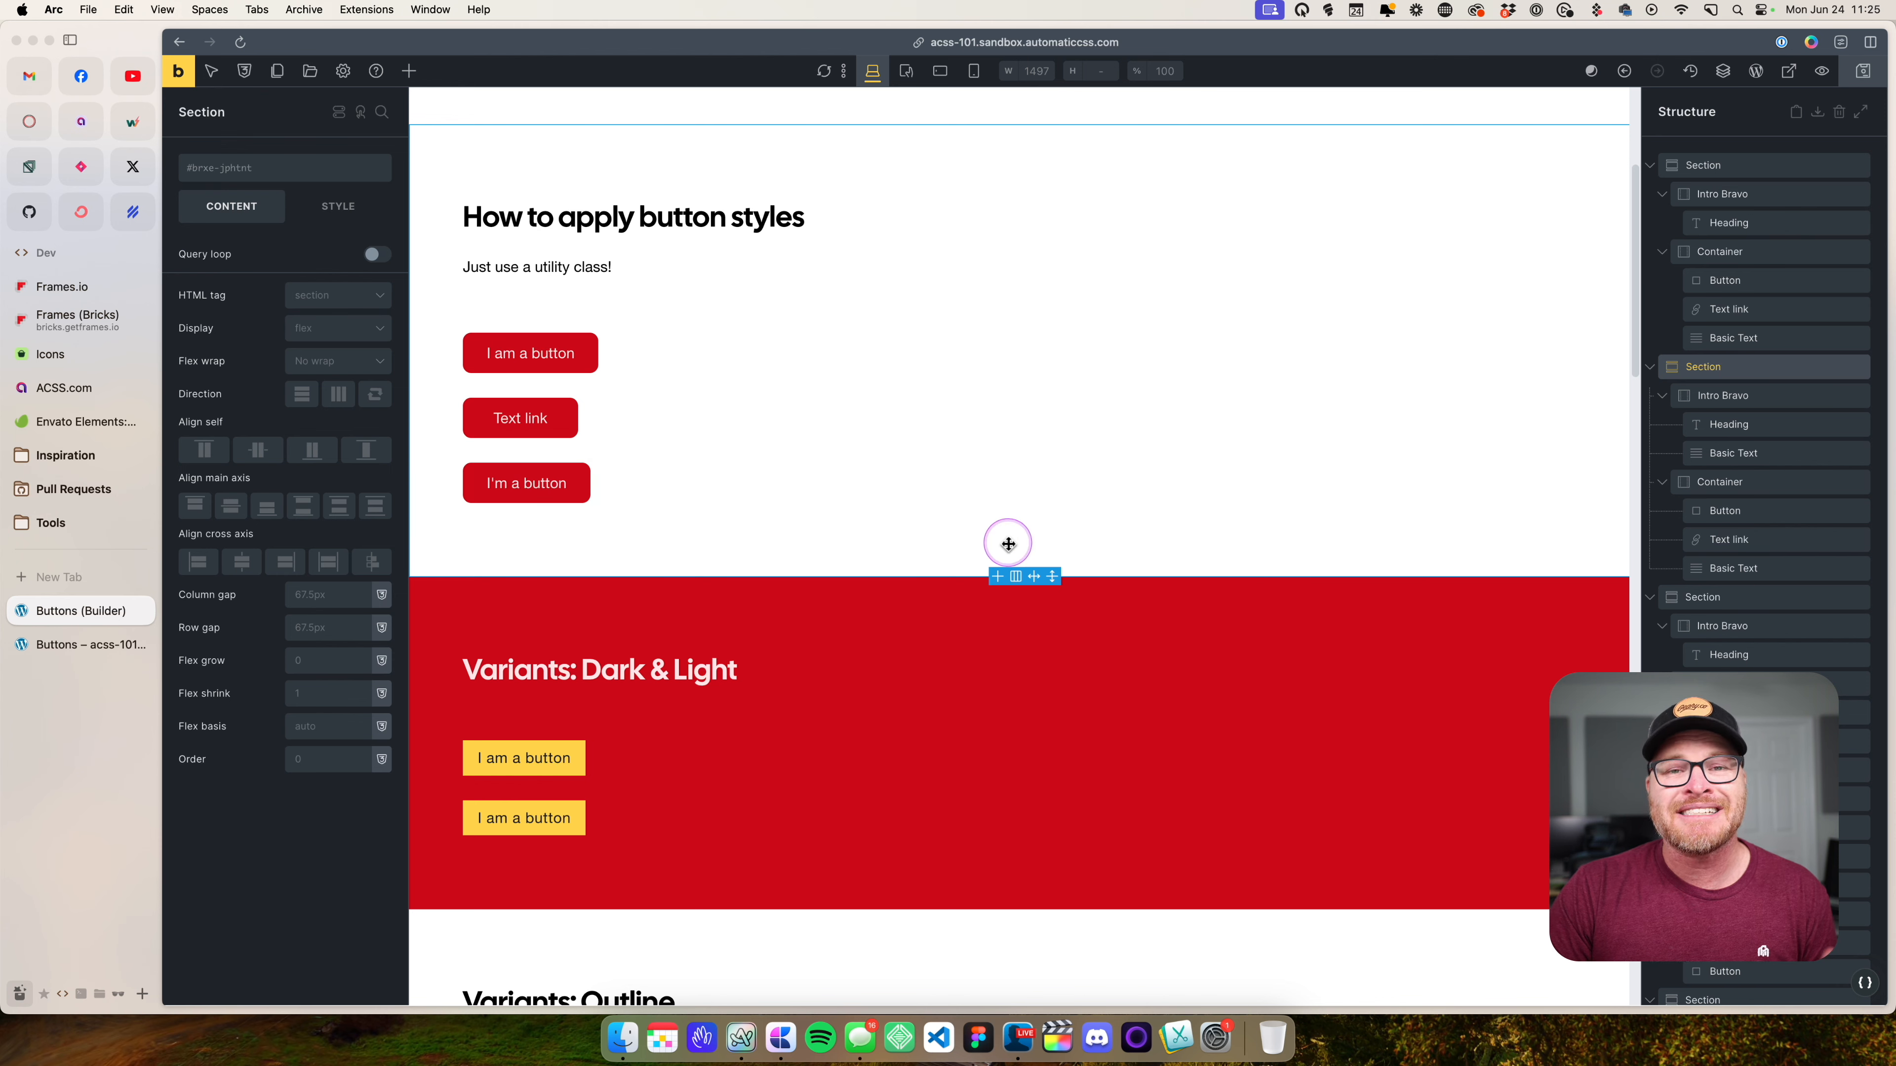
- Check the three elements styled with btn--primary one by one, ending with their container
{"action": "left_click", "coordinate": [531, 361]}
{"action": "left_click", "coordinate": [523, 417]}
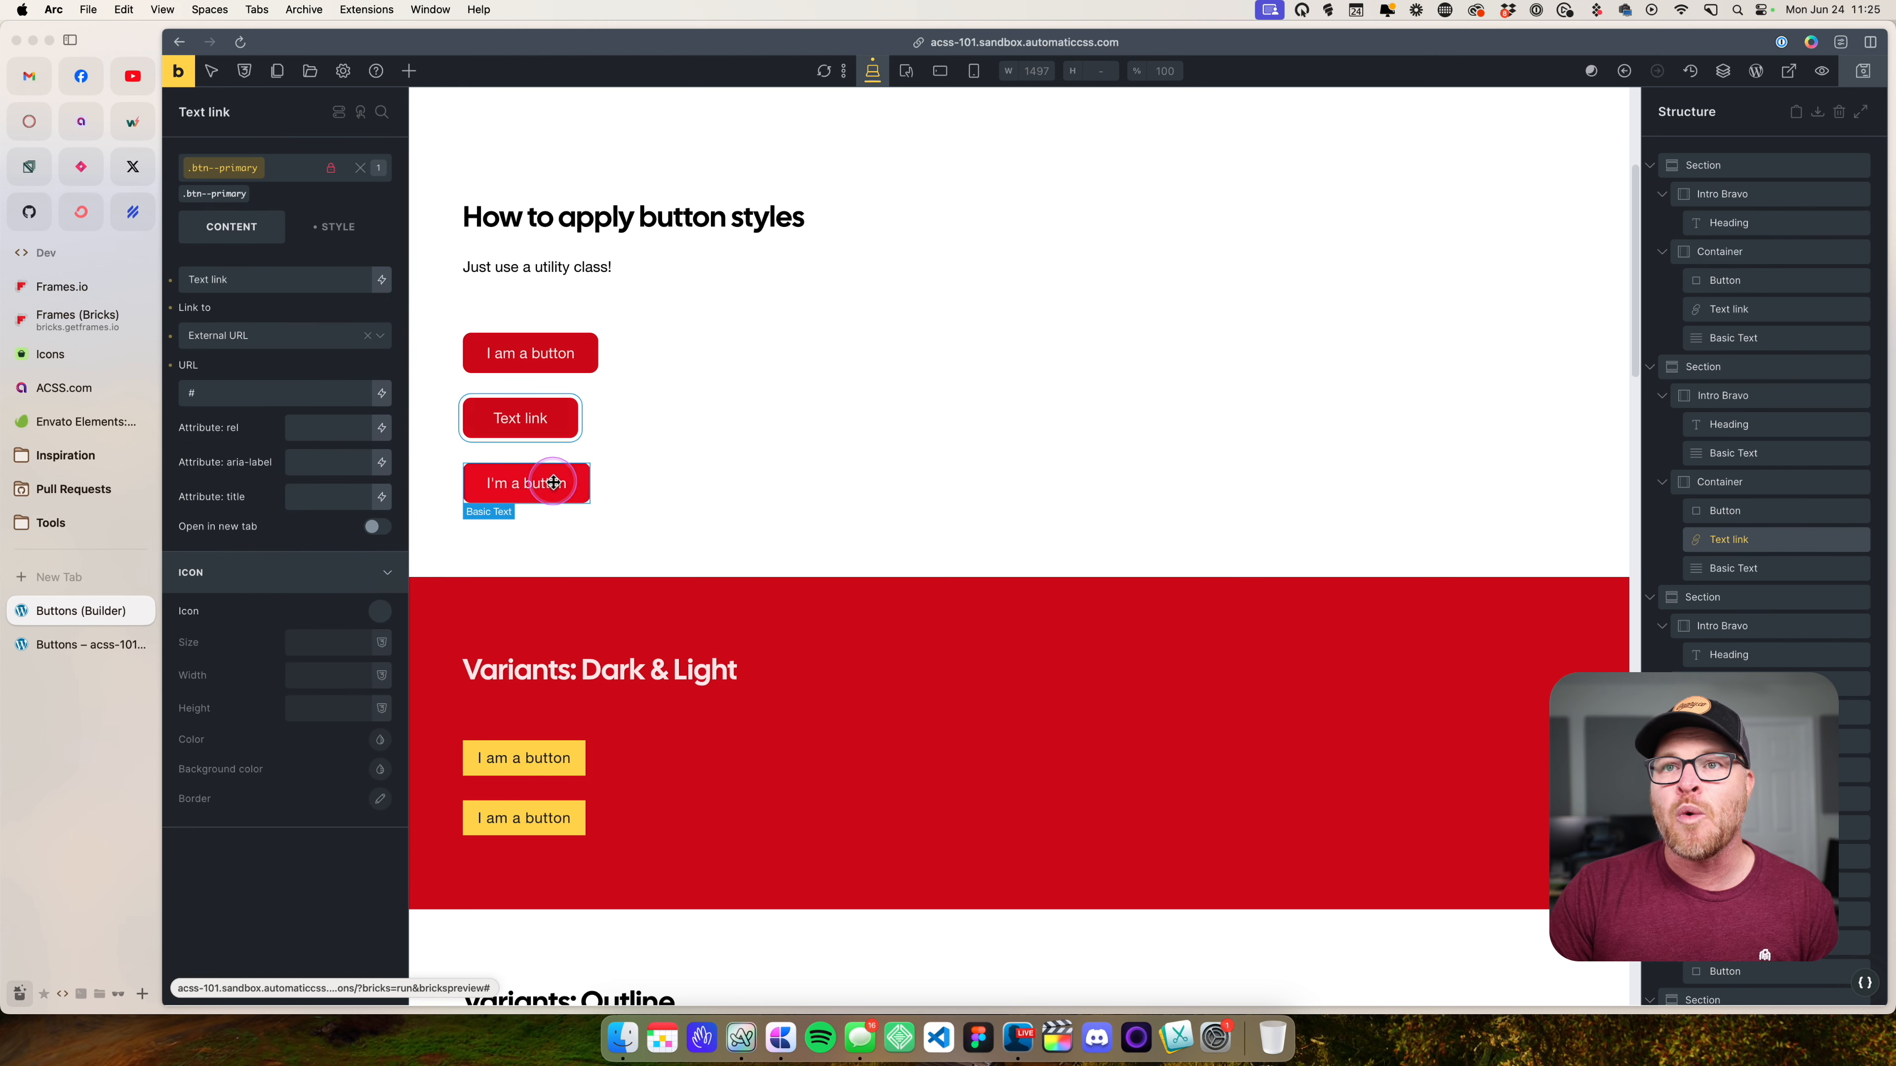
{"action": "left_click", "coordinate": [527, 482]}
{"action": "left_click", "coordinate": [733, 486]}
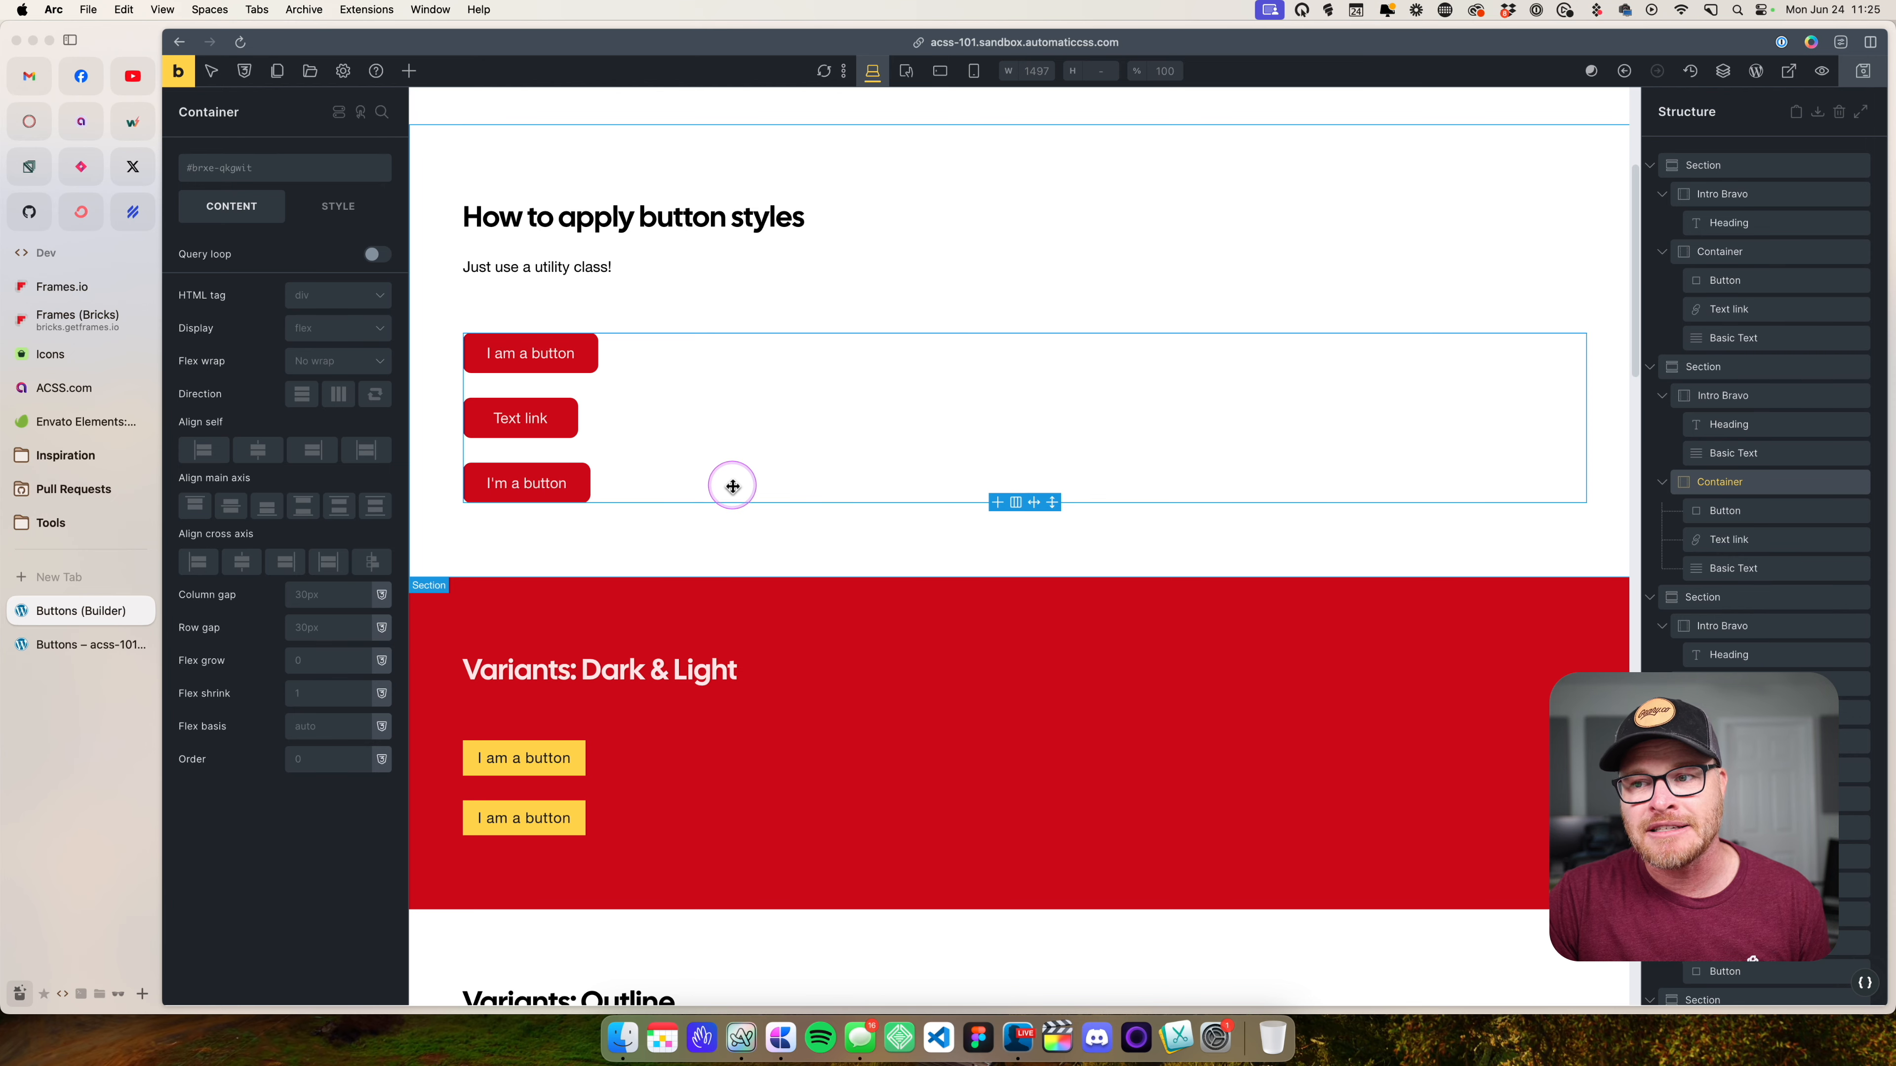
- Try the btn--primary class on the first button in the "Variants: Dark & Light" section
{"action": "scroll", "coordinate": [733, 486], "scroll_direction": "down", "scroll_amount": 5}
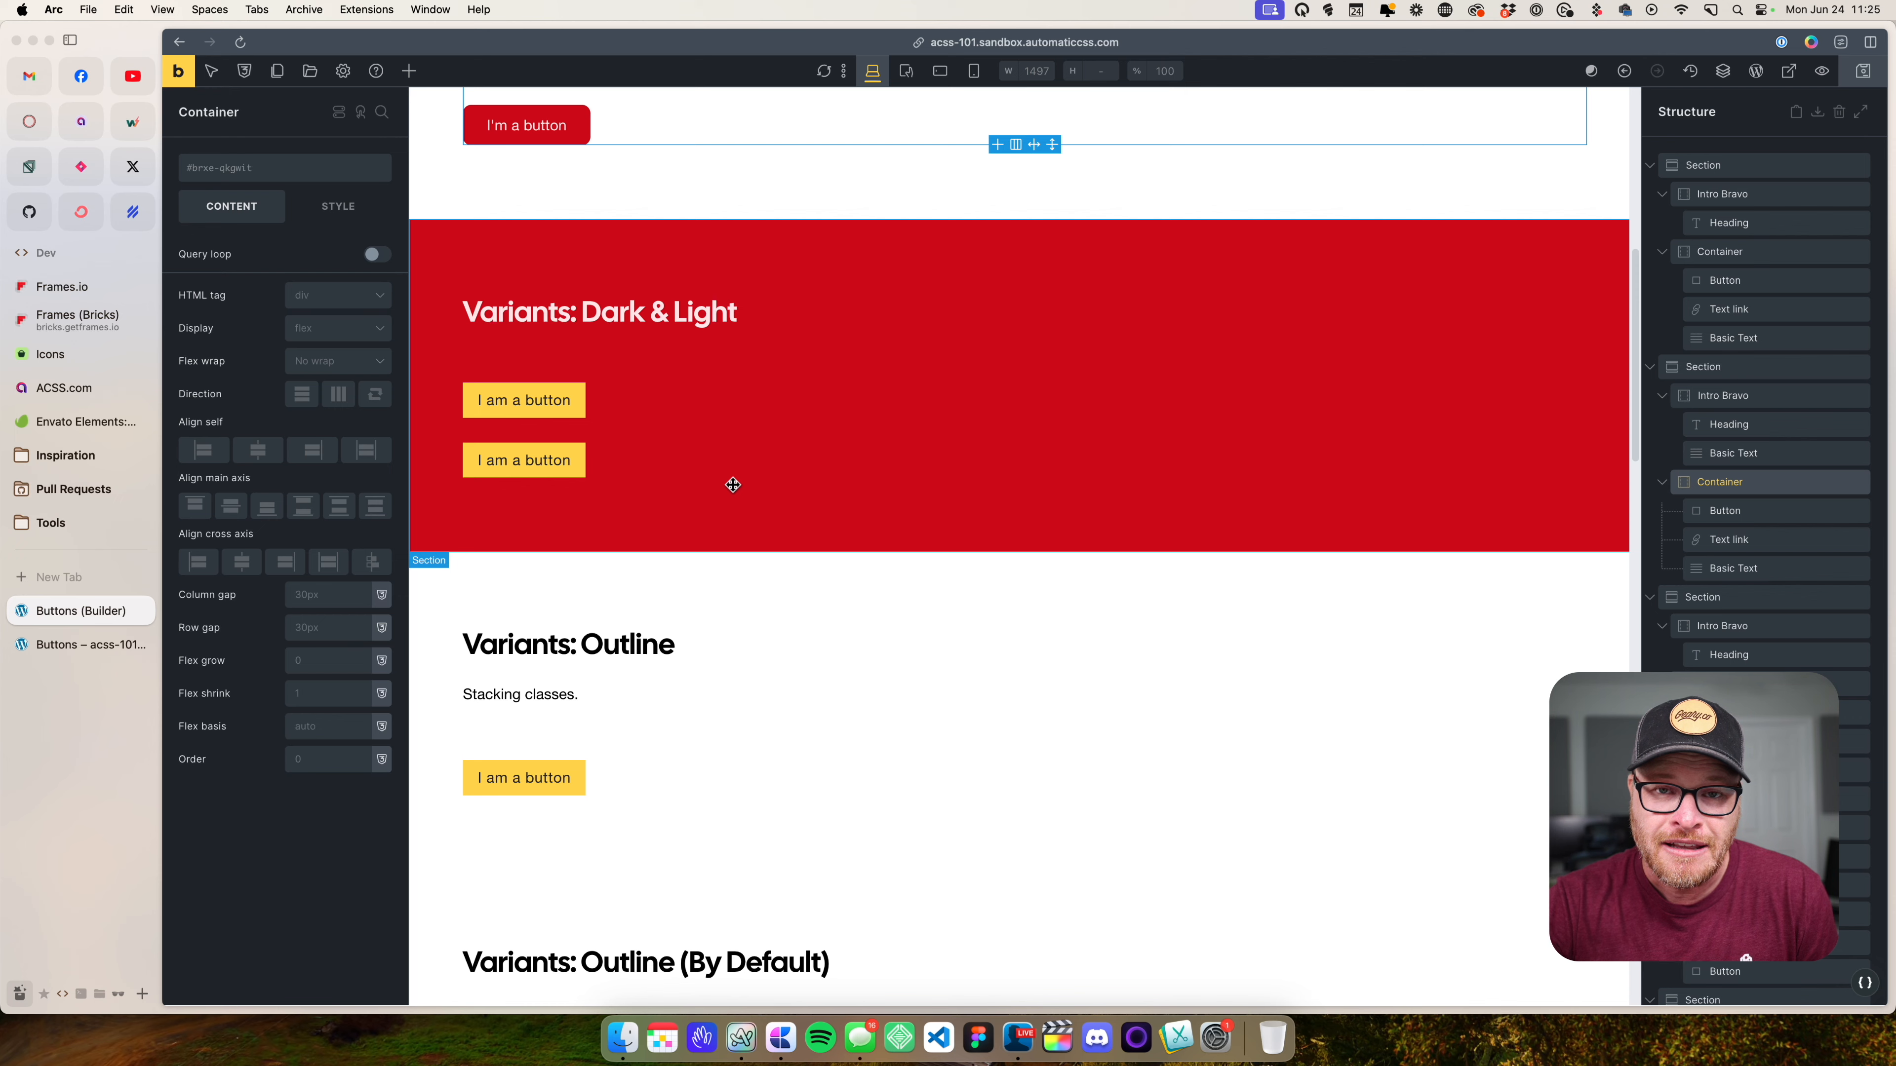
{"action": "left_click", "coordinate": [636, 266]}
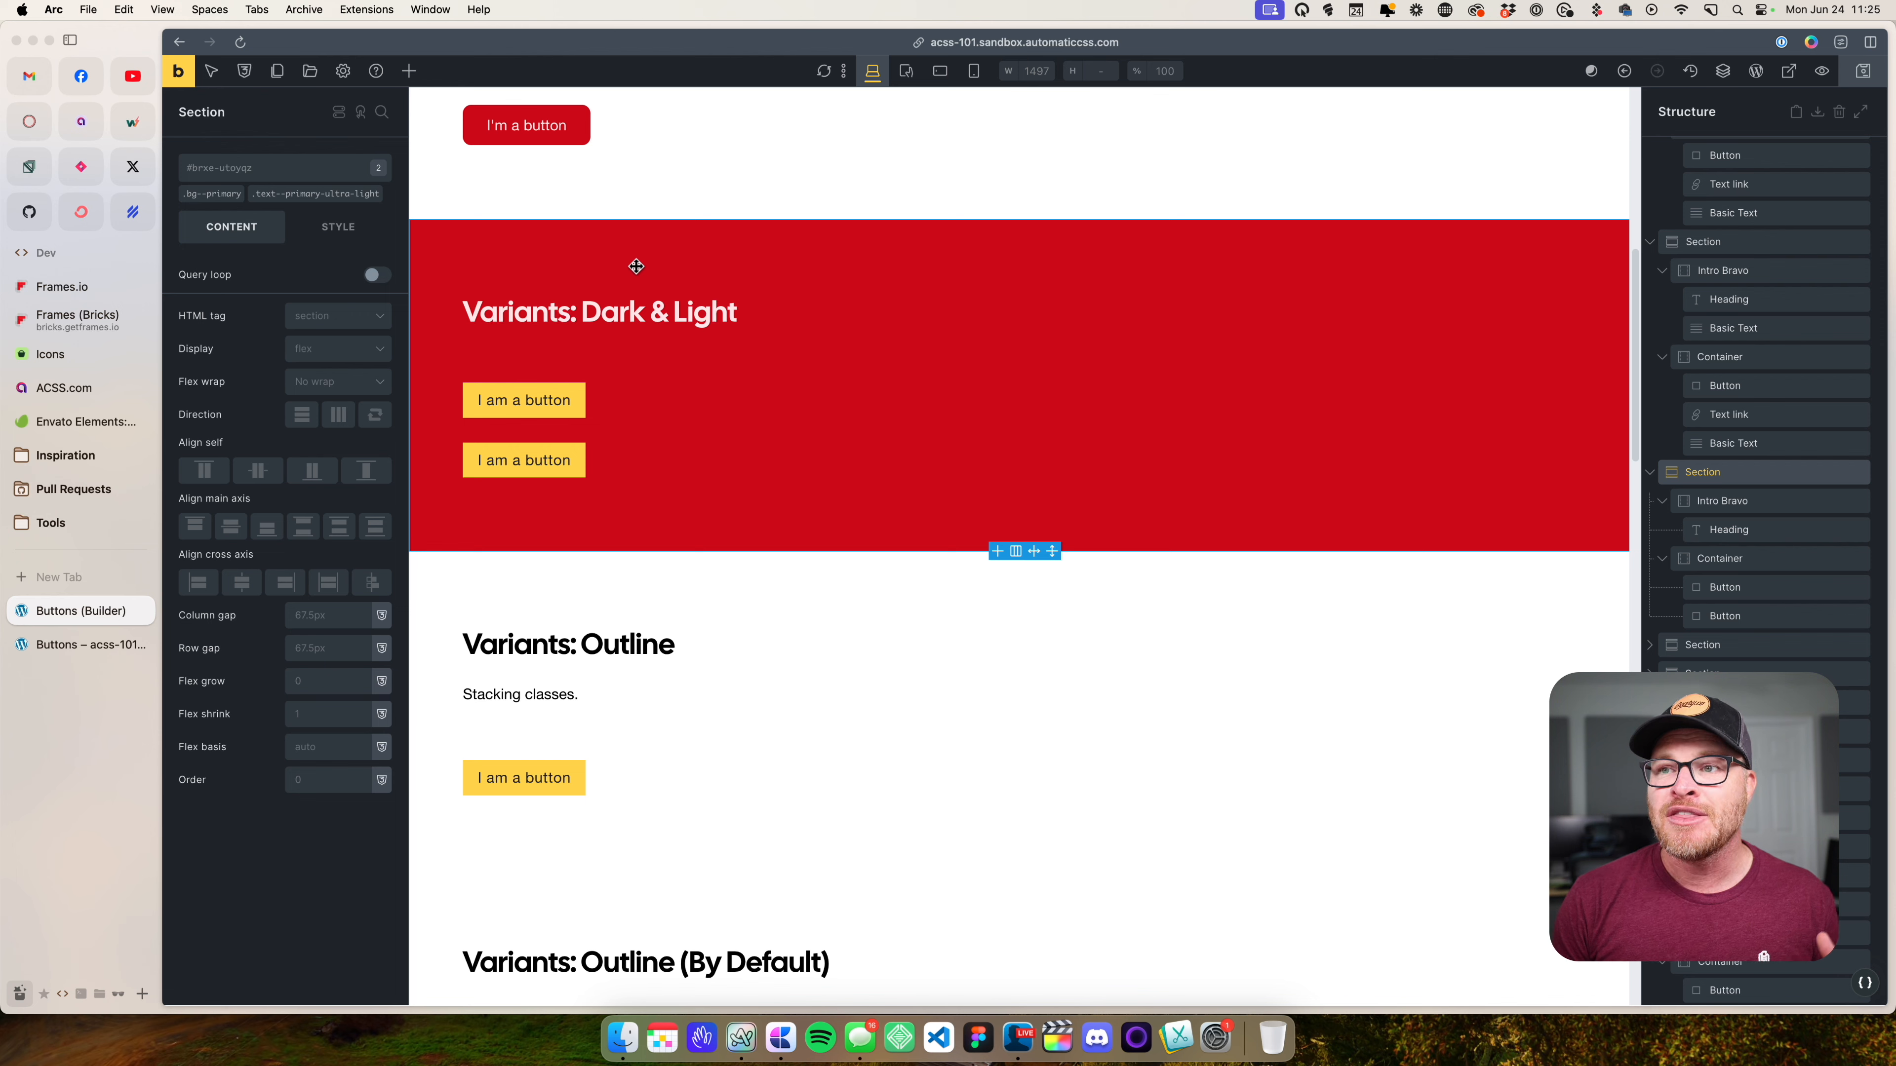
{"action": "left_click", "coordinate": [517, 407]}
{"action": "left_click", "coordinate": [515, 410]}
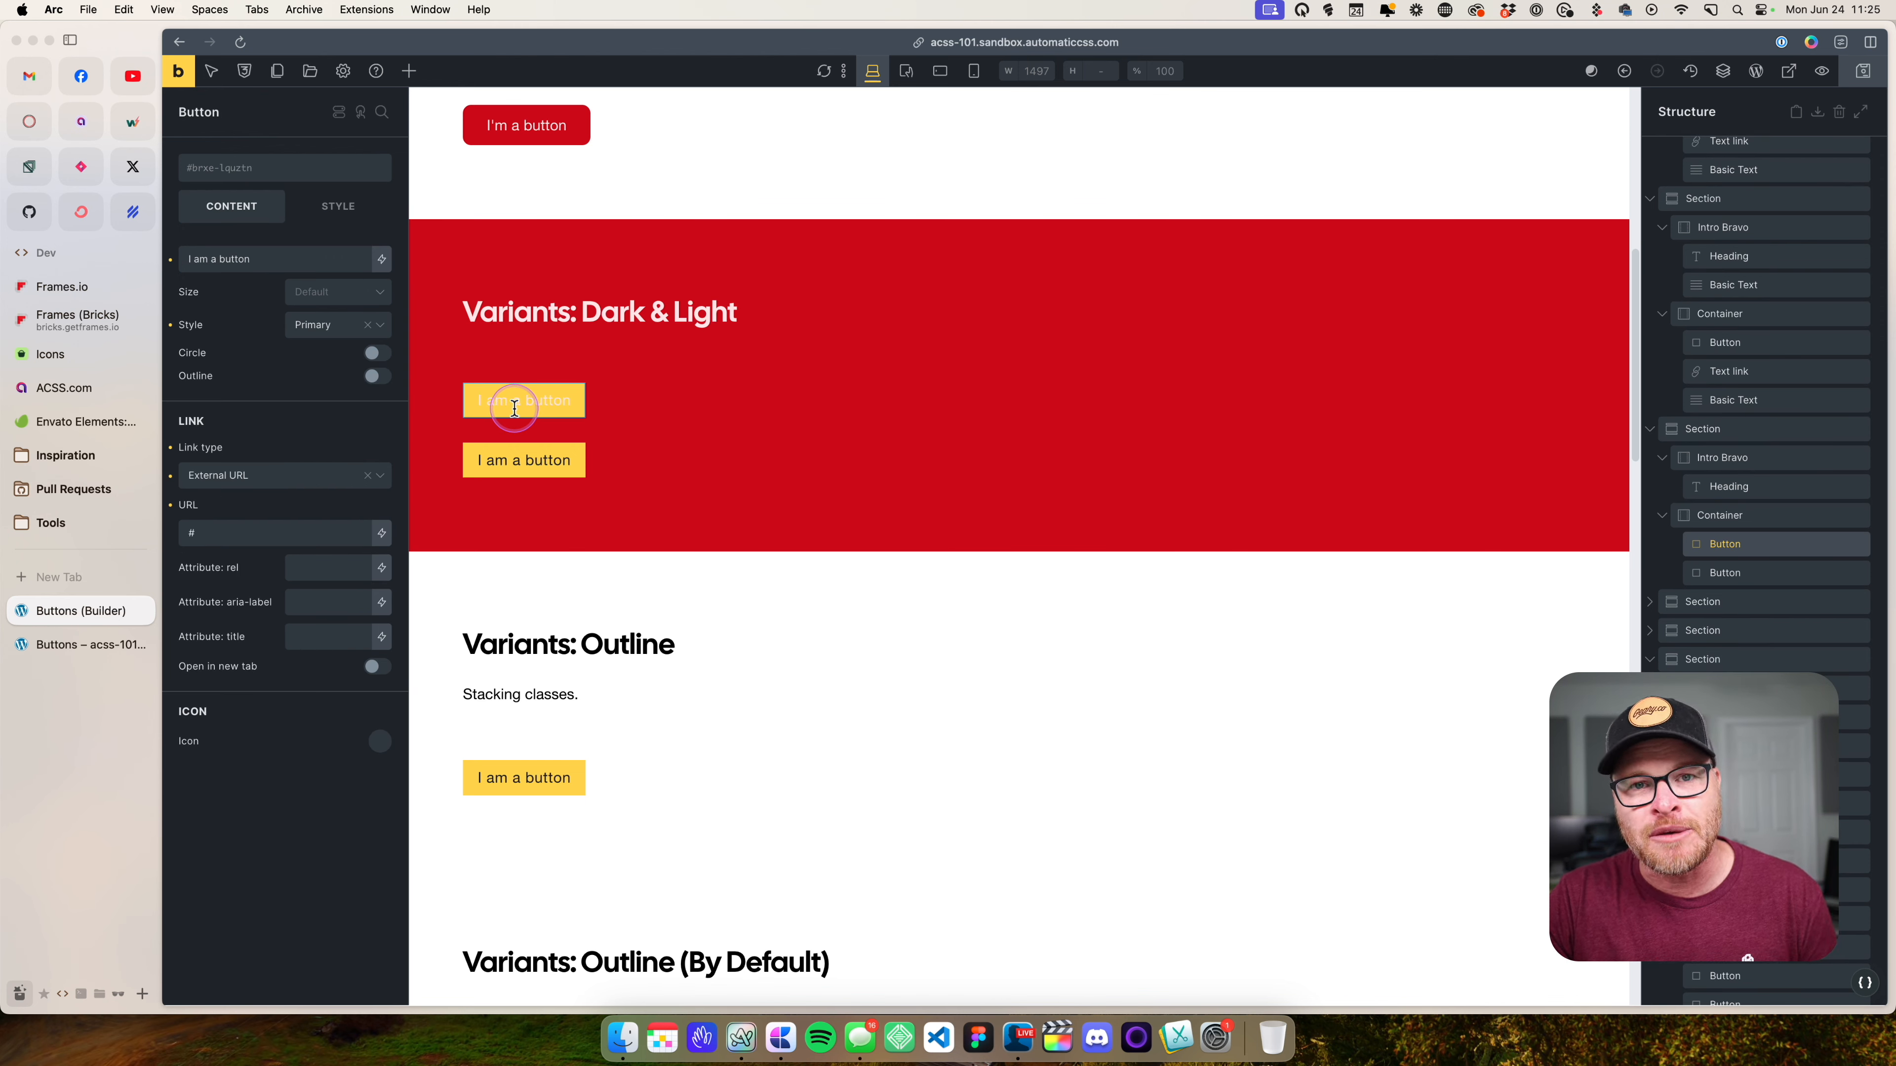
{"action": "left_click", "coordinate": [282, 168]}
{"action": "type", "text": "btn"}
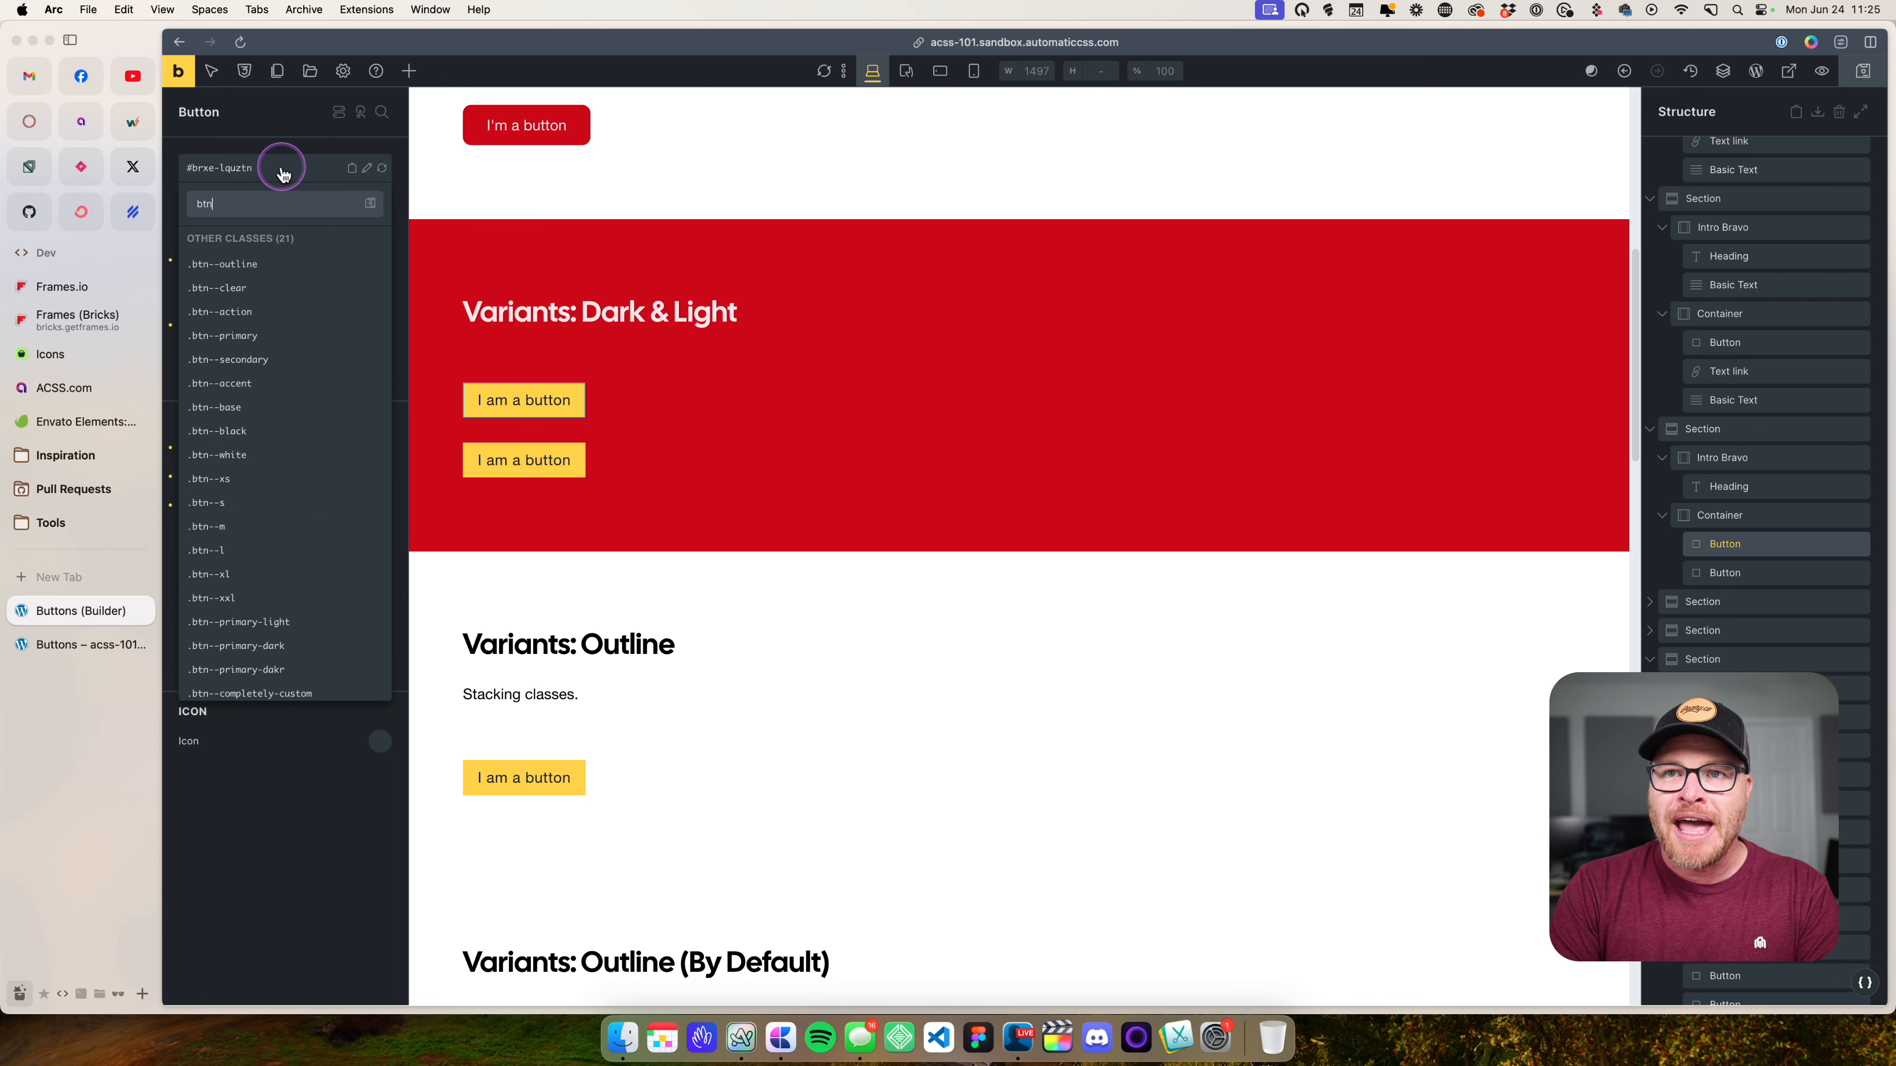
{"action": "type", "text": "--primary"}
{"action": "key", "text": "Return"}
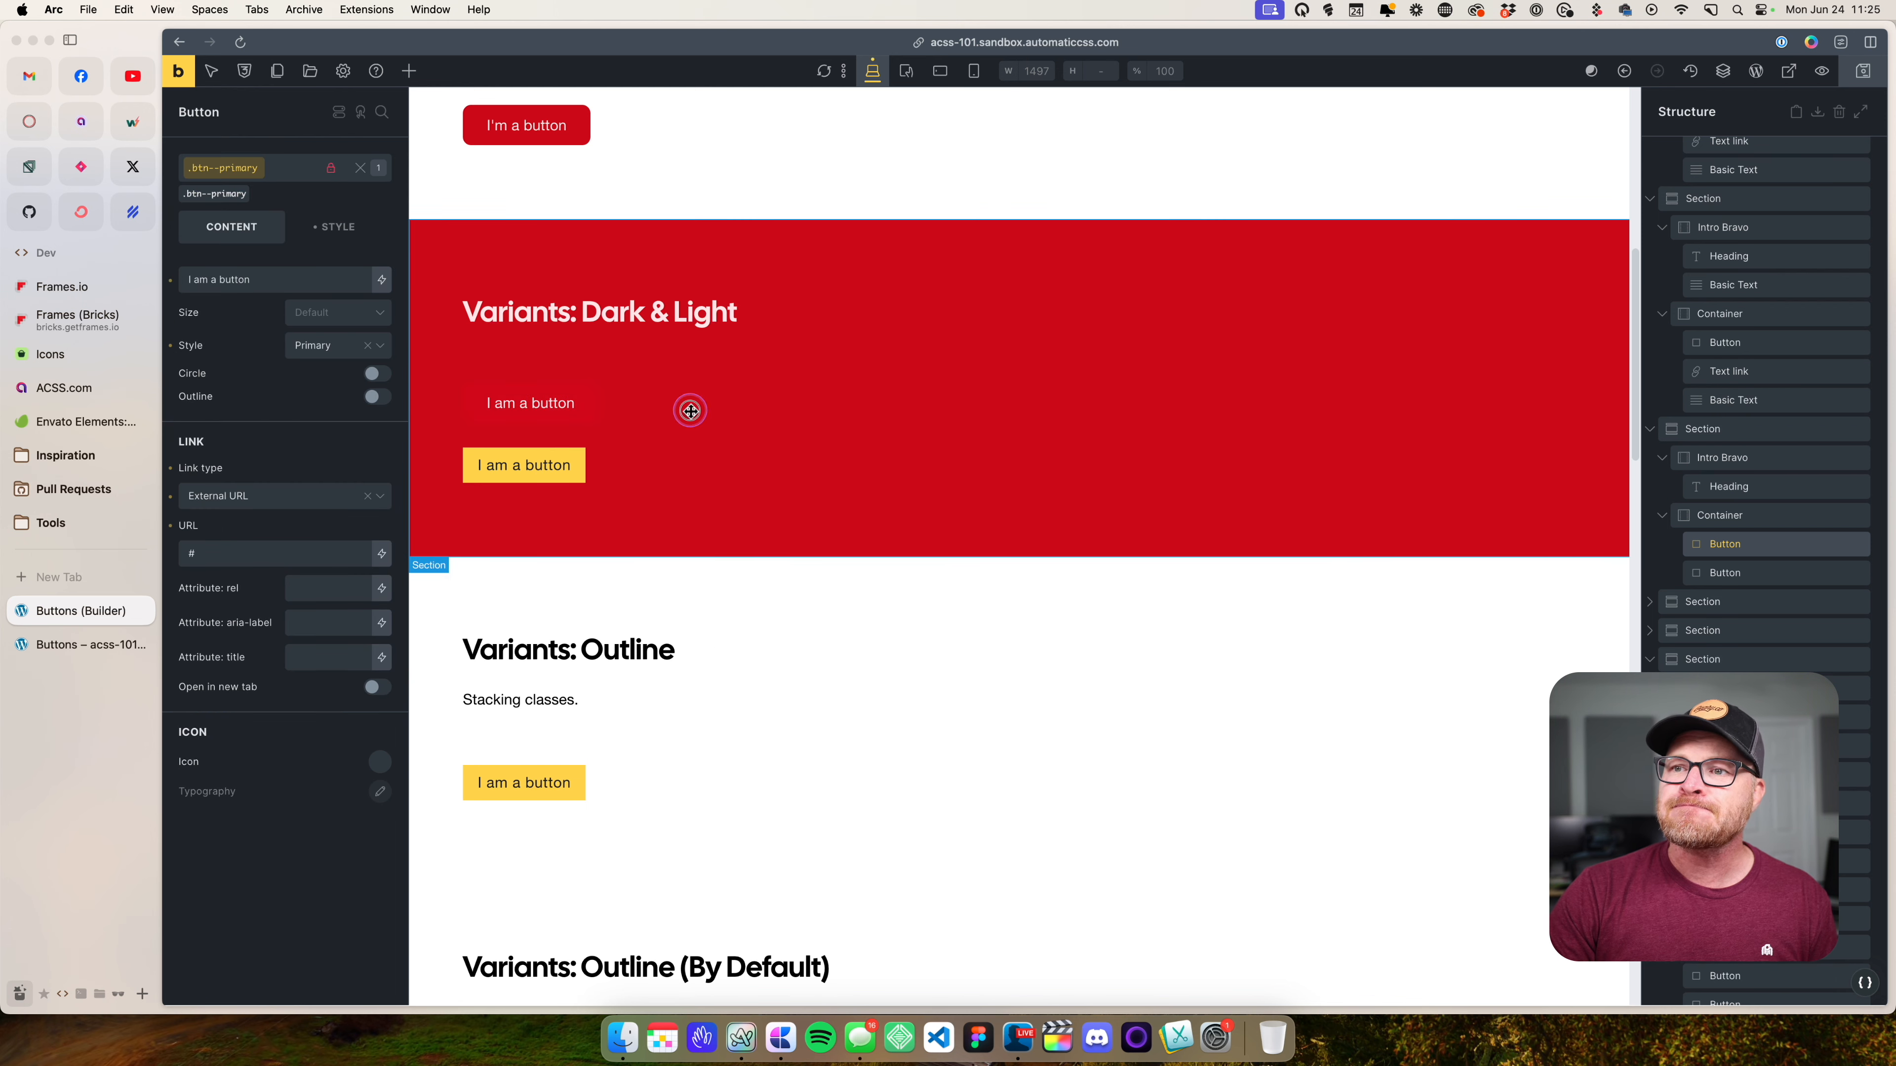
{"action": "left_click", "coordinate": [697, 459]}
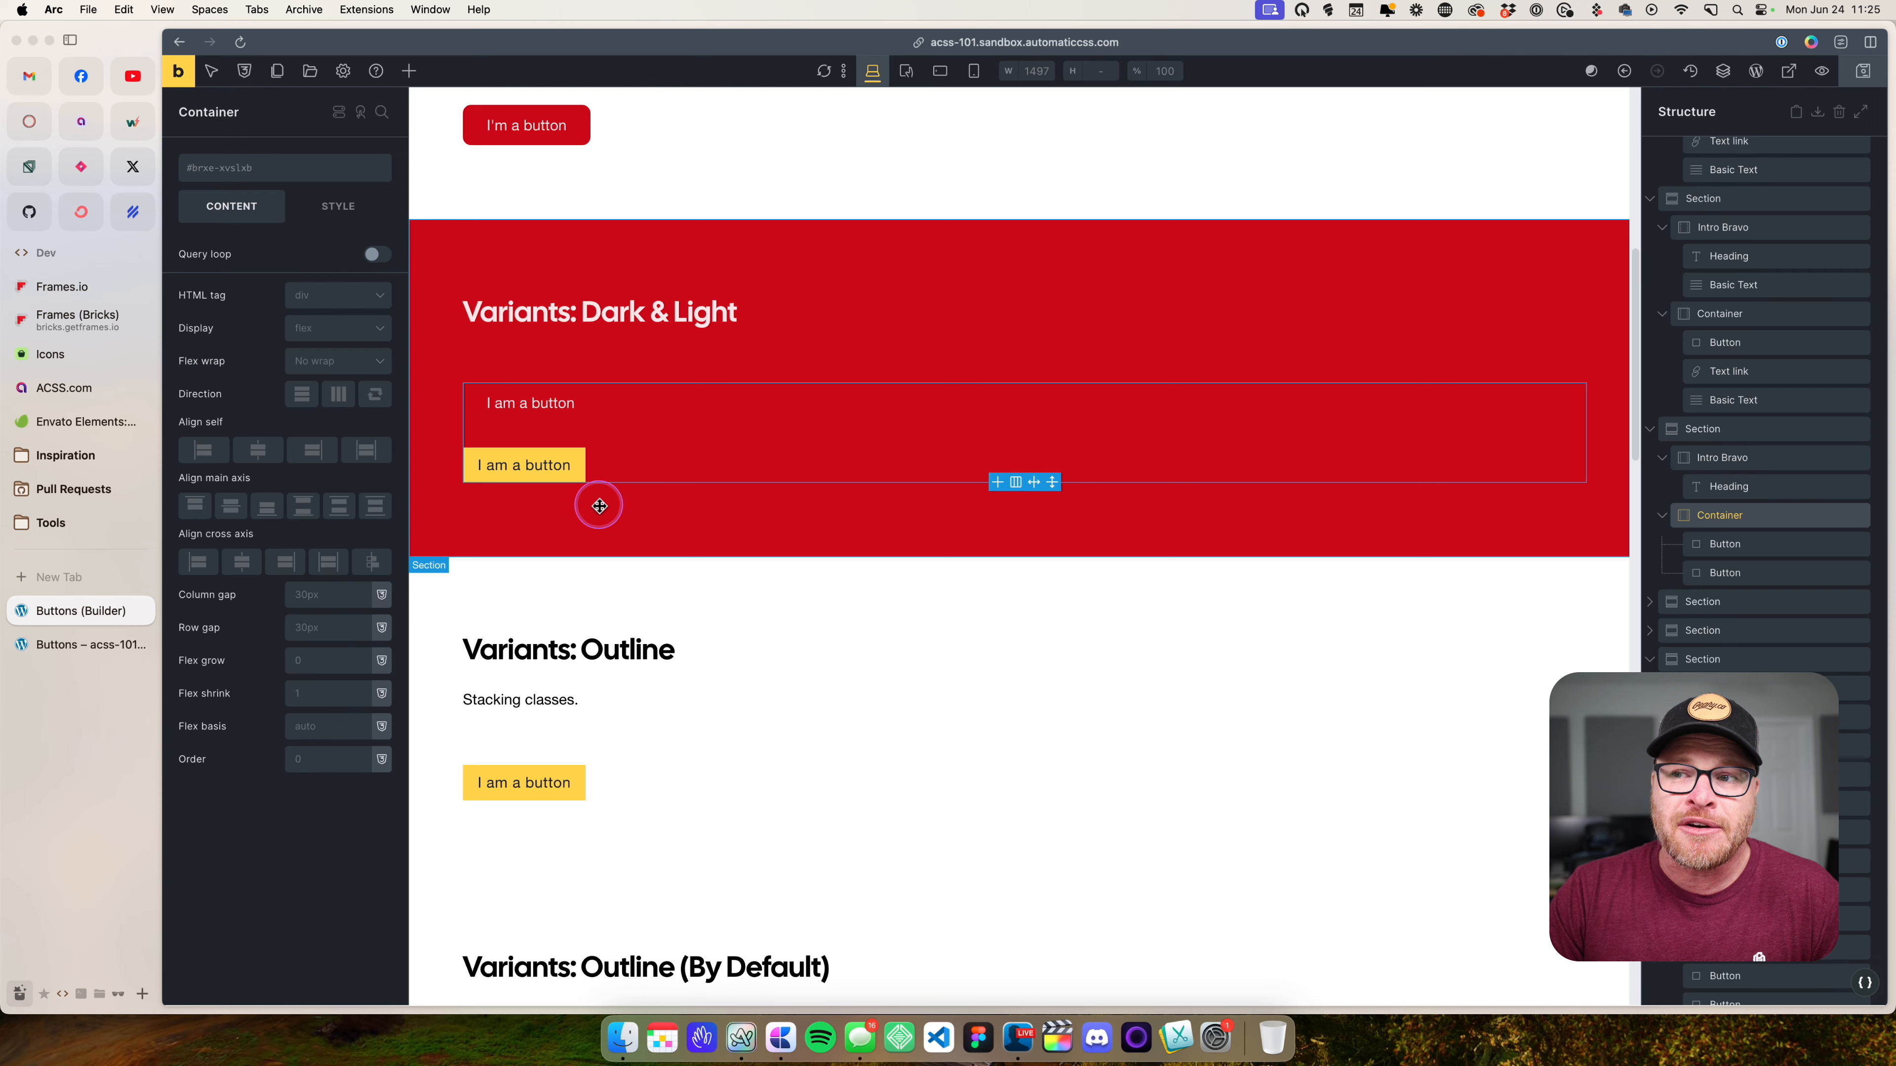
- Replace the btn--primary class on the first button in the "Variants: Dark & Light" section with btn--primary-light
{"action": "left_click", "coordinate": [553, 416]}
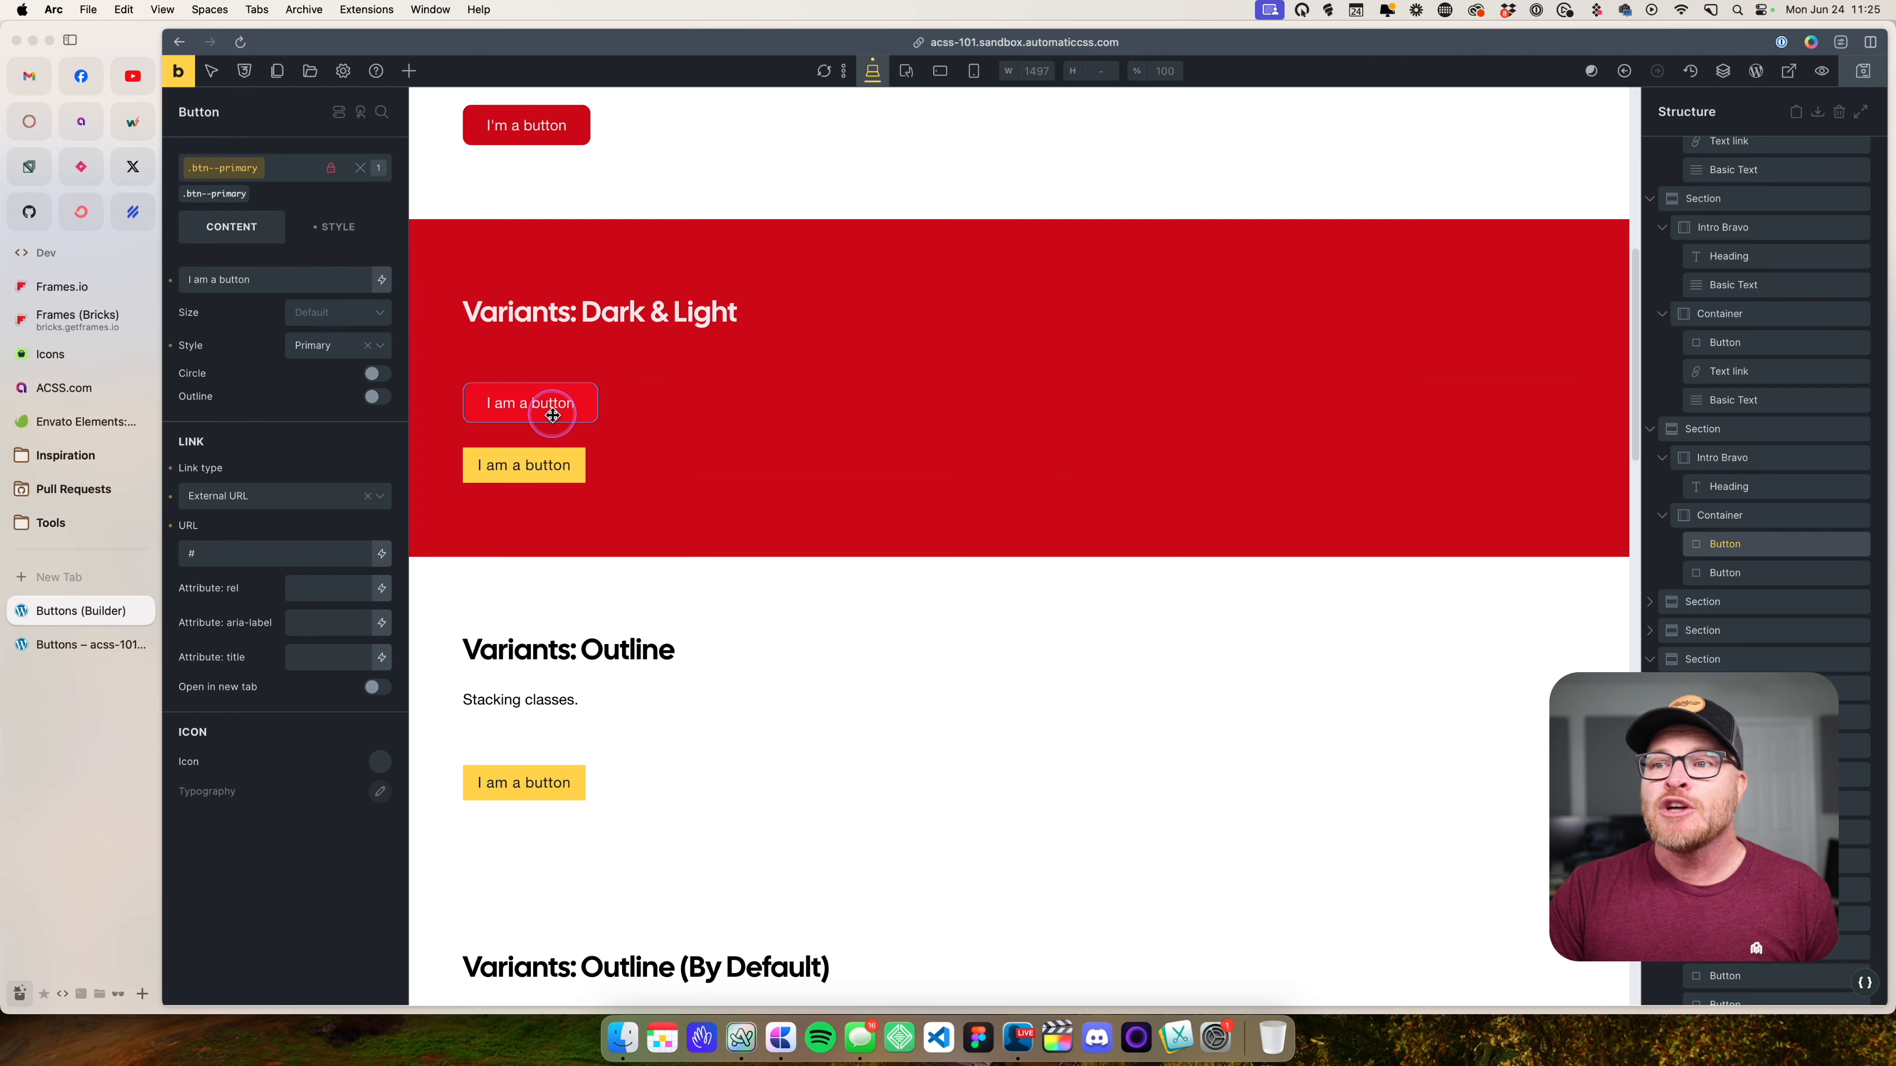
{"action": "left_click", "coordinate": [248, 187]}
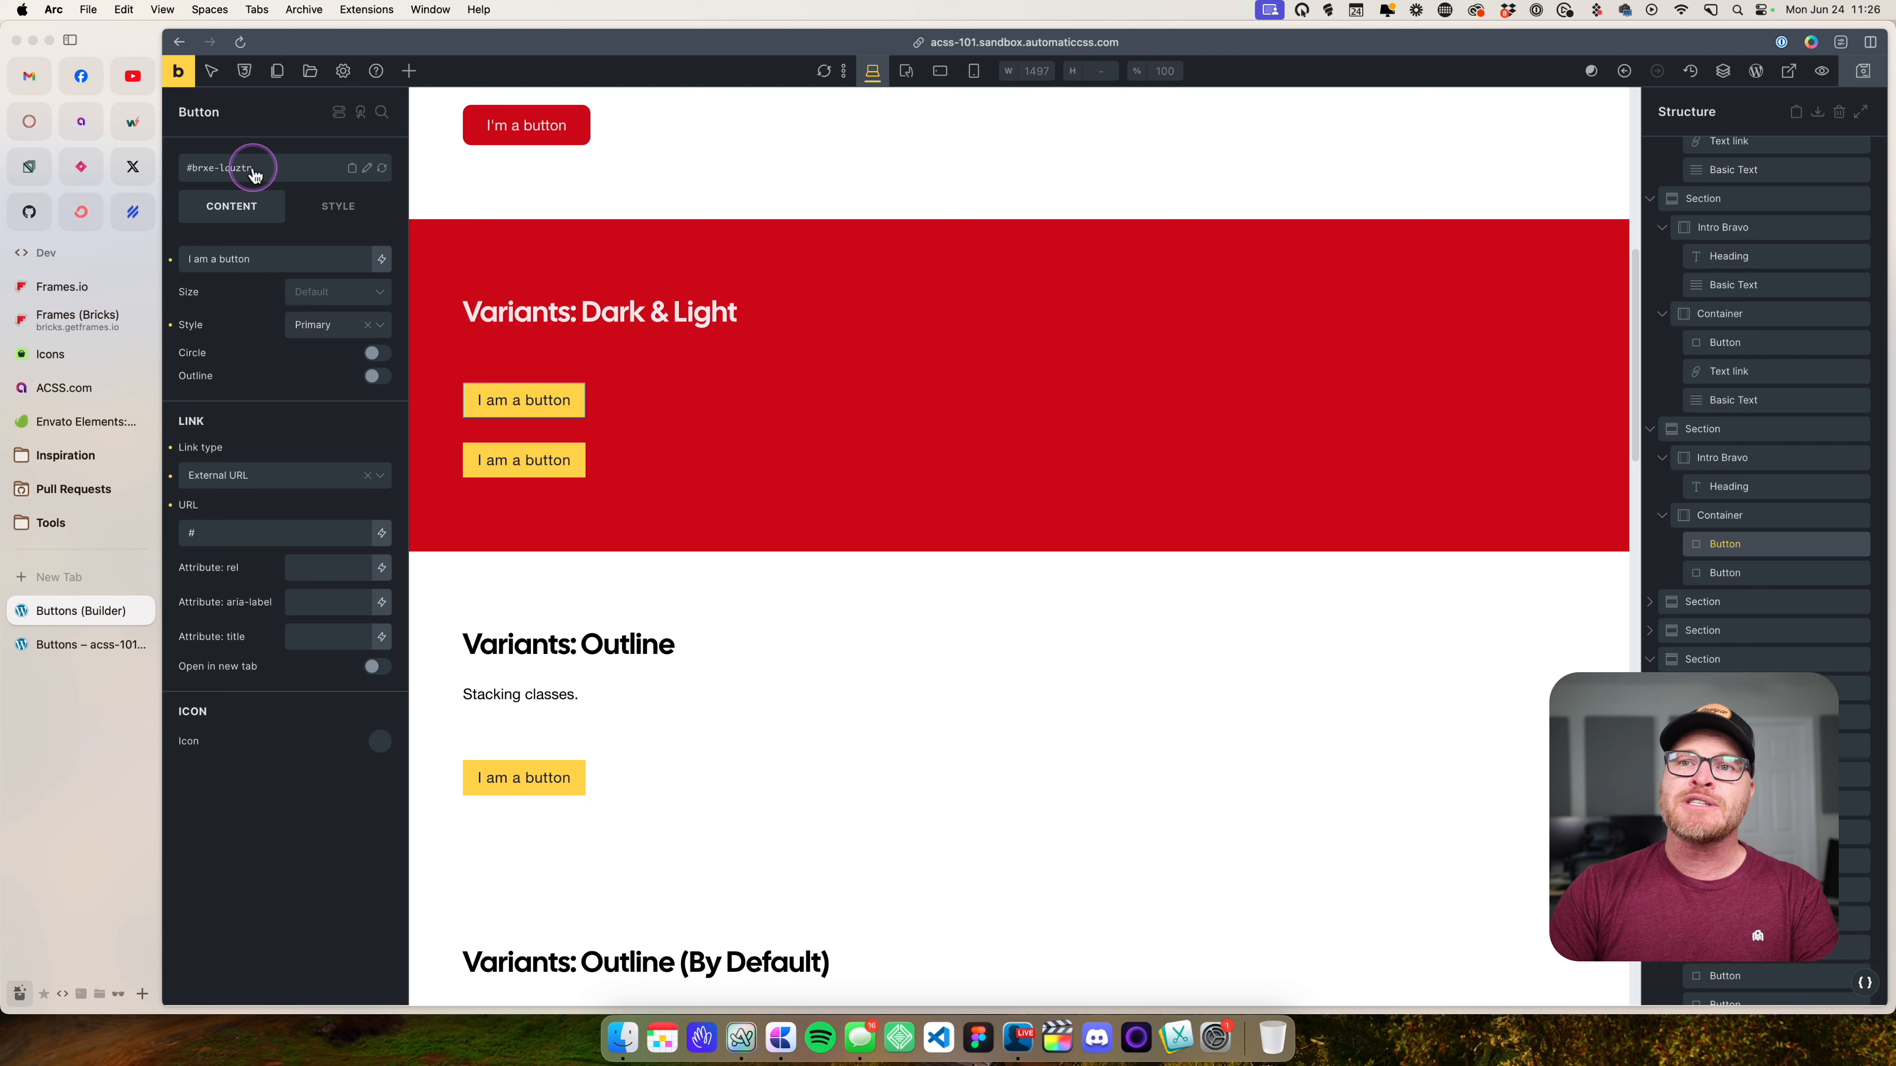
{"action": "left_click", "coordinate": [253, 171]}
{"action": "type", "text": "btn--primary"}
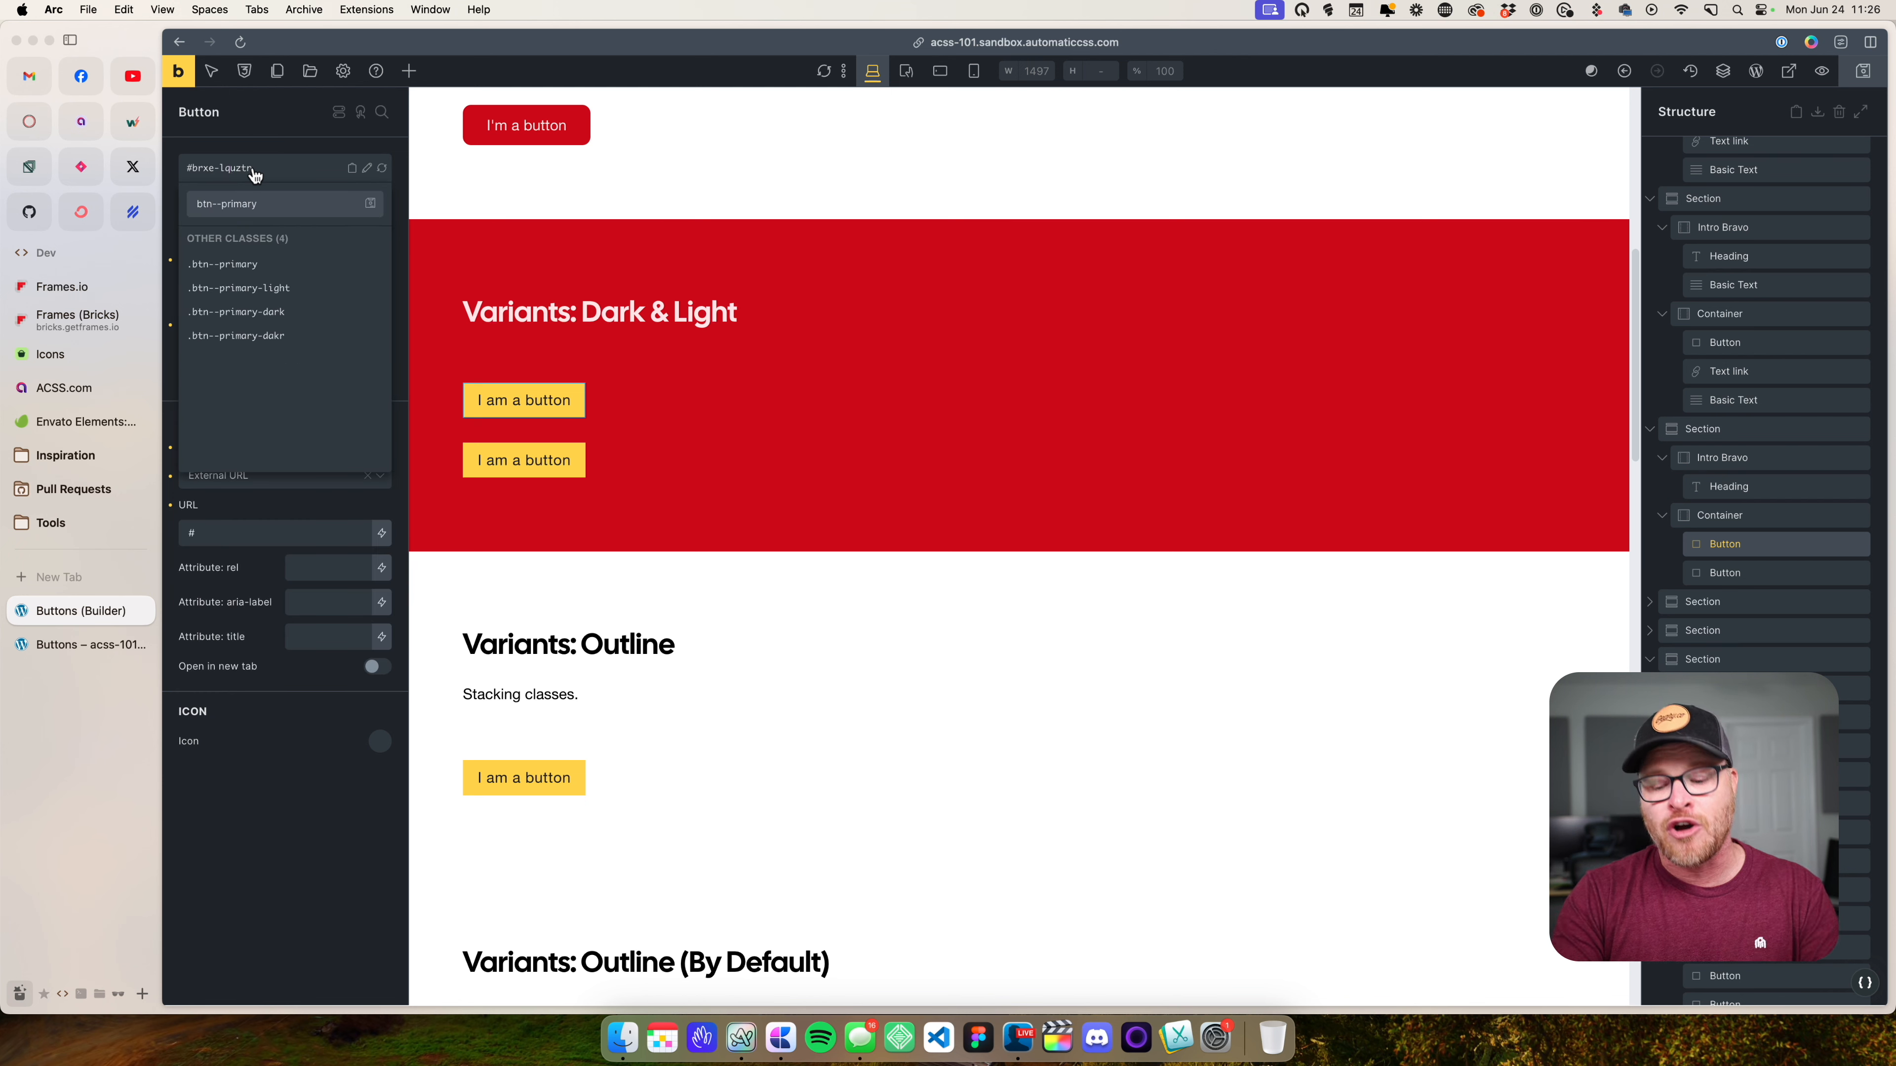
{"action": "type", "text": "-light"}
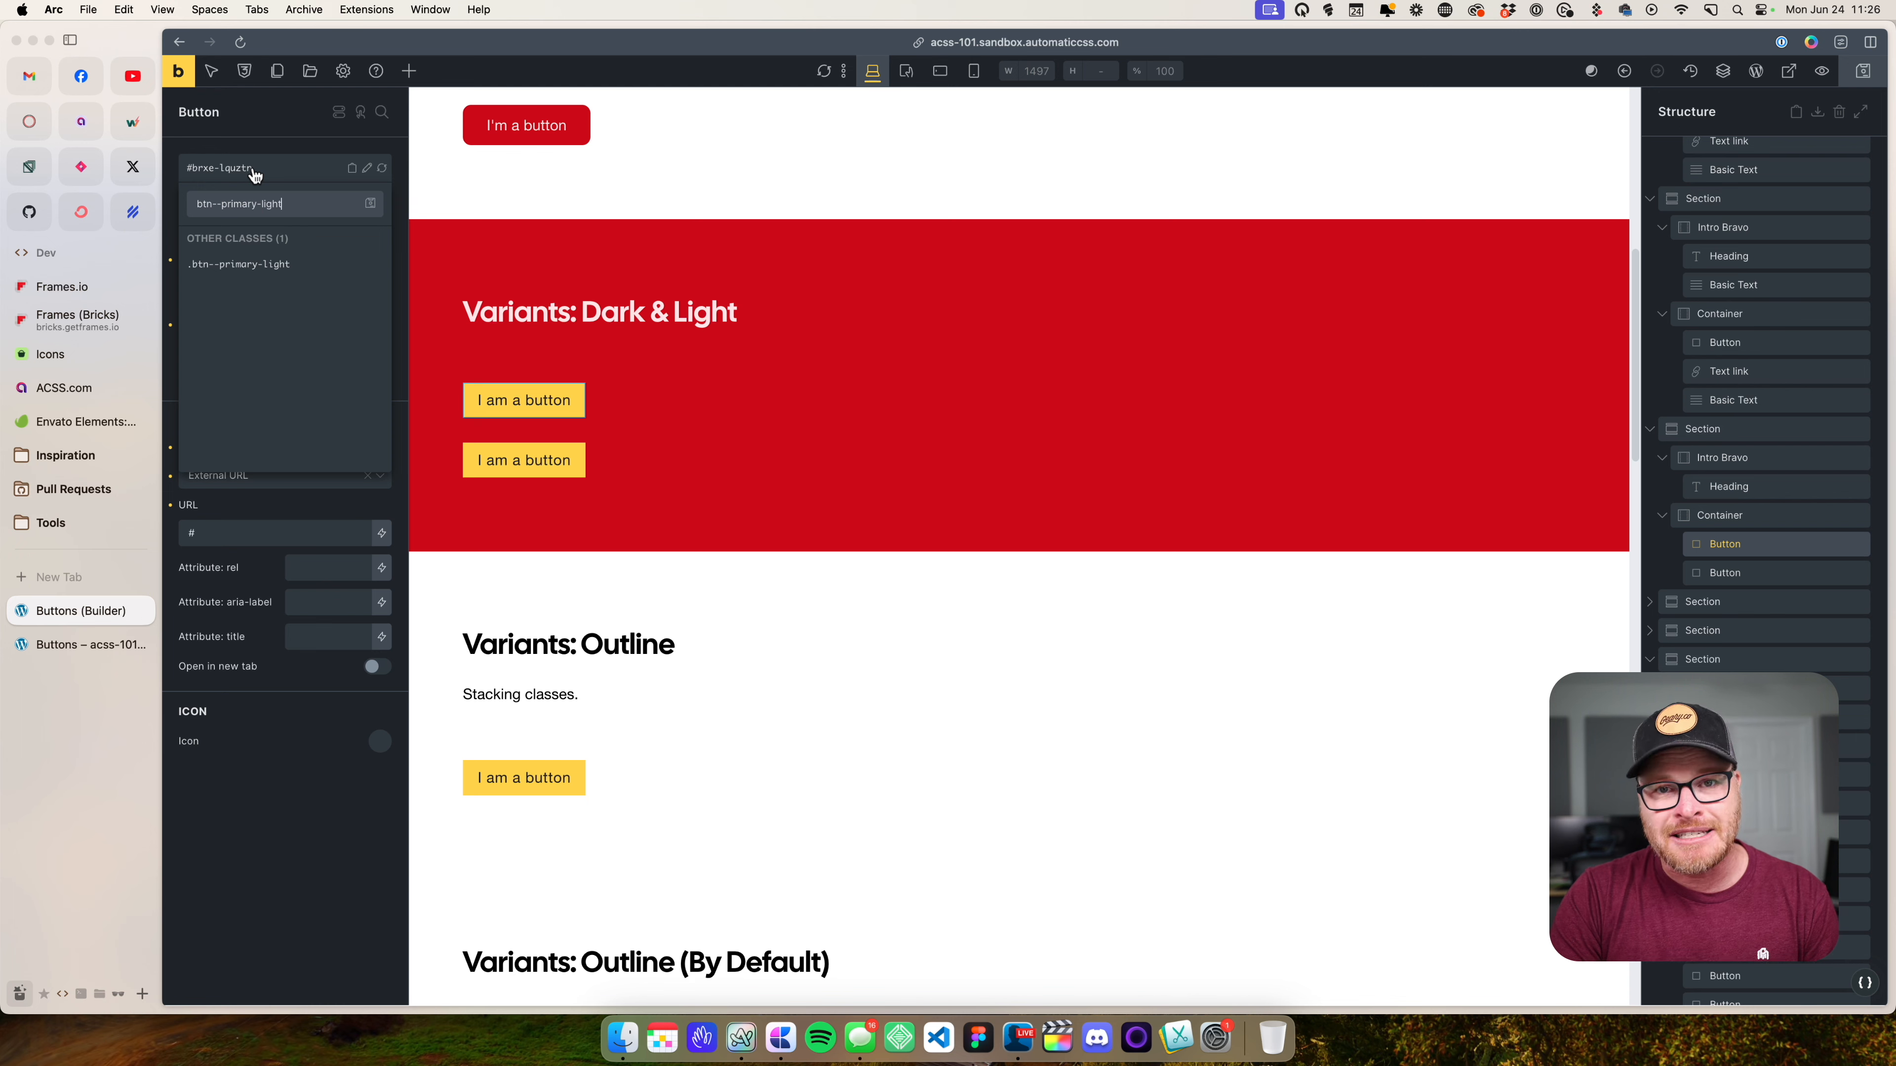
{"action": "key", "text": "Return"}
{"action": "left_click", "coordinate": [729, 483]}
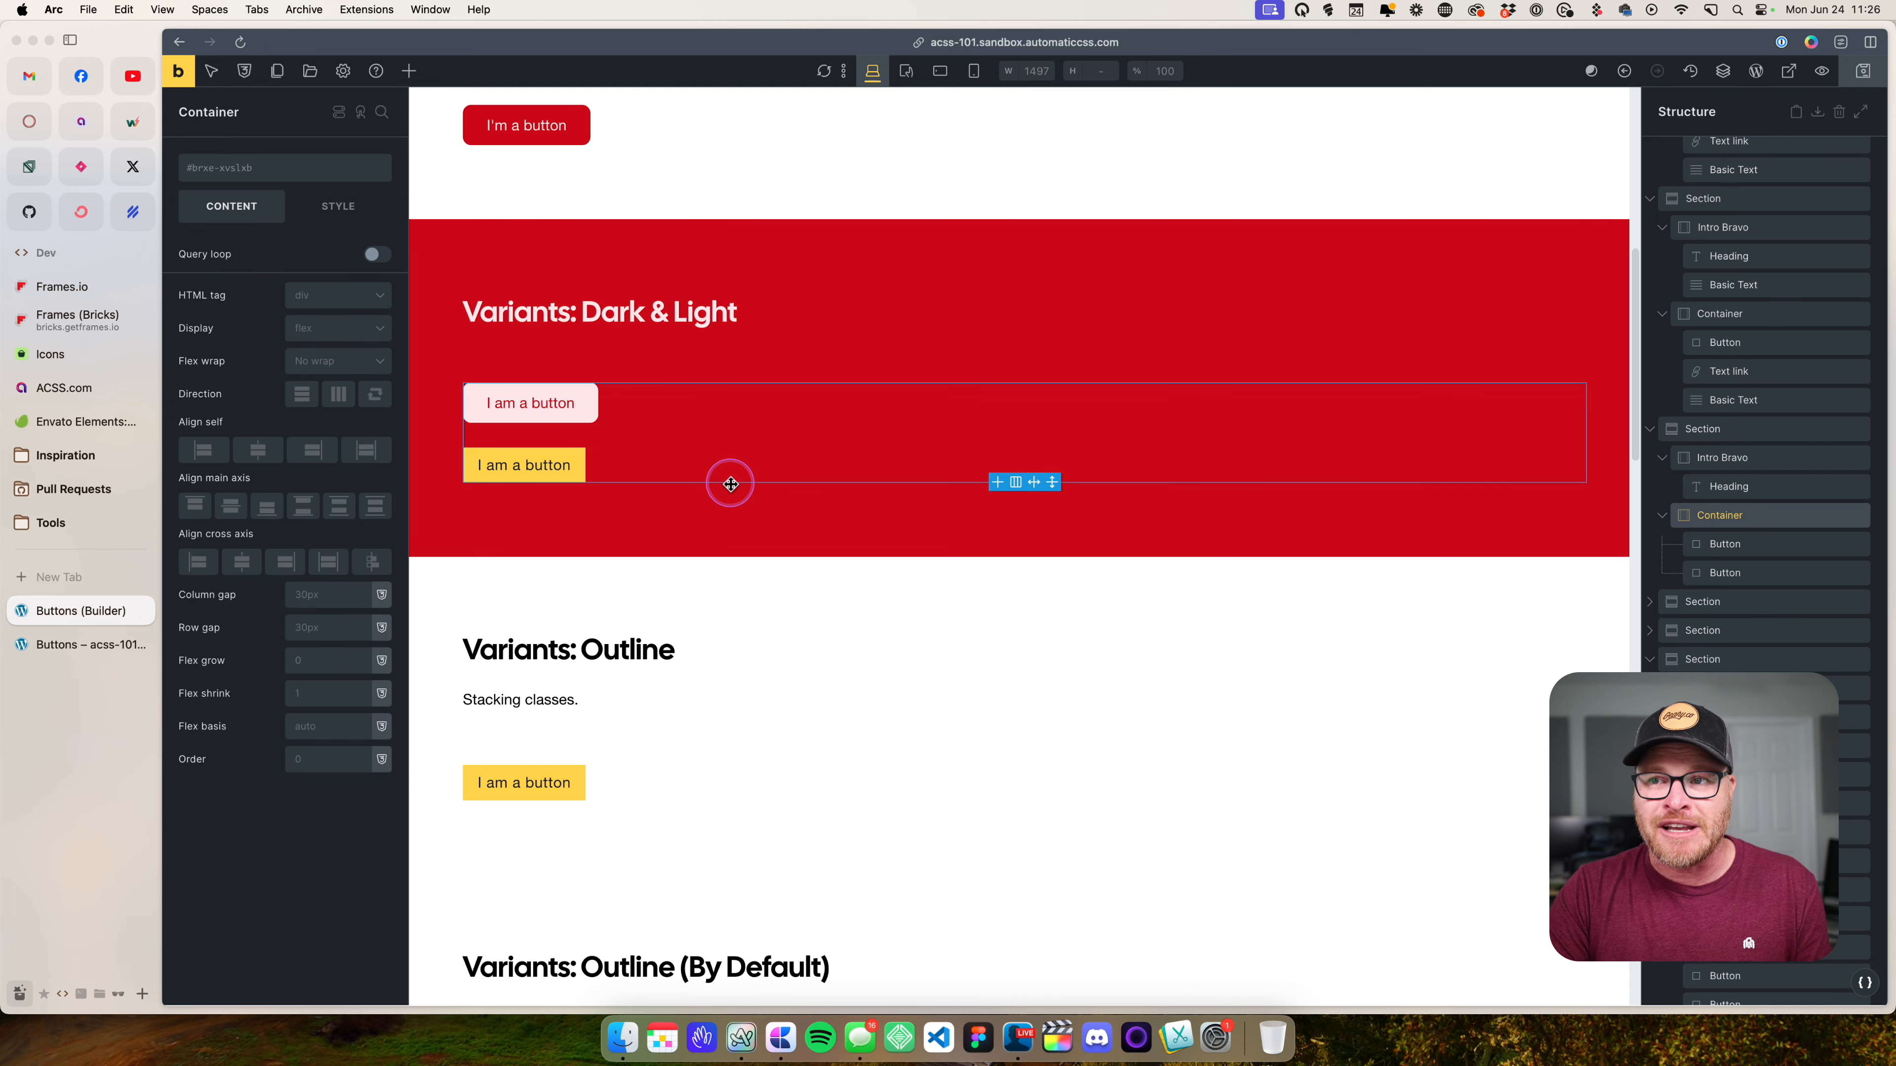
- Apply the btn--primary-dark class to the second button in the "Variants: Dark & Light" section
{"action": "left_click", "coordinate": [563, 474]}
{"action": "left_click", "coordinate": [303, 181]}
{"action": "type", "text": "bt"}
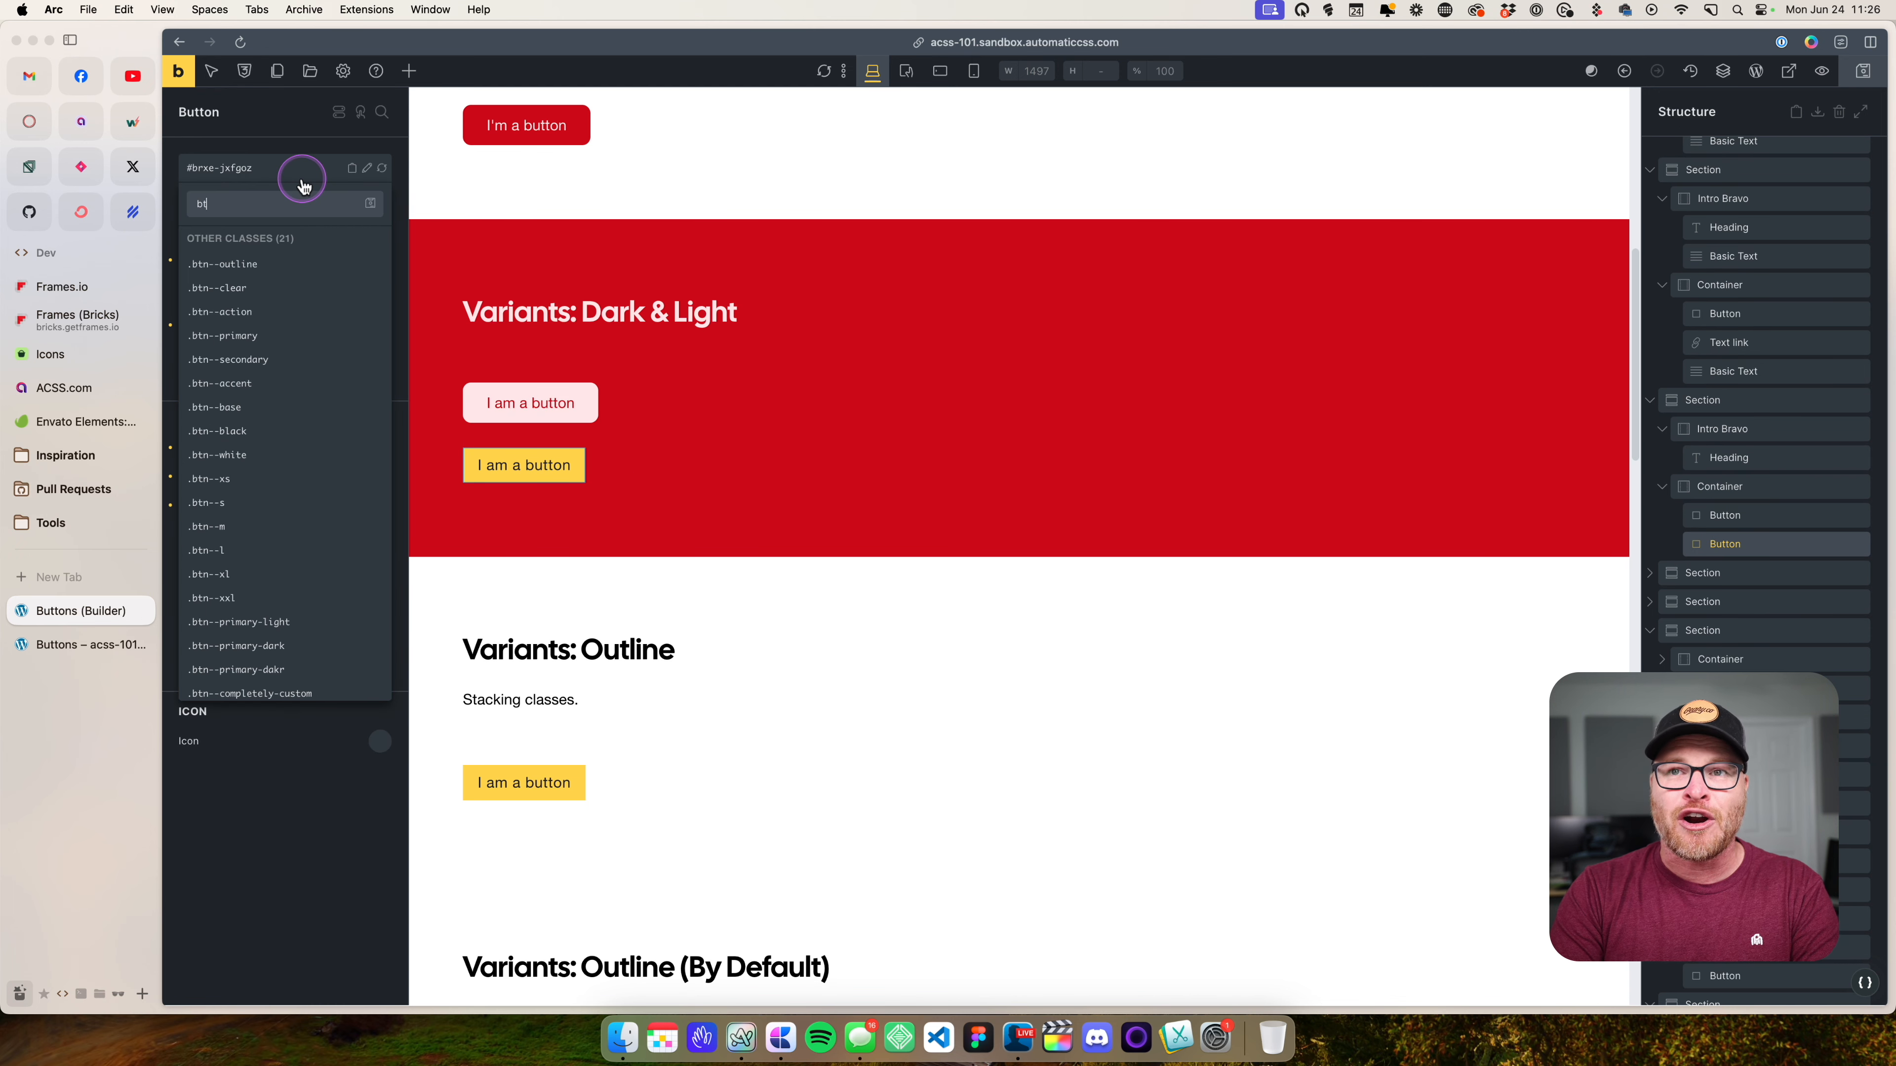
{"action": "type", "text": "n--primary-dark"}
{"action": "key", "text": "Return"}
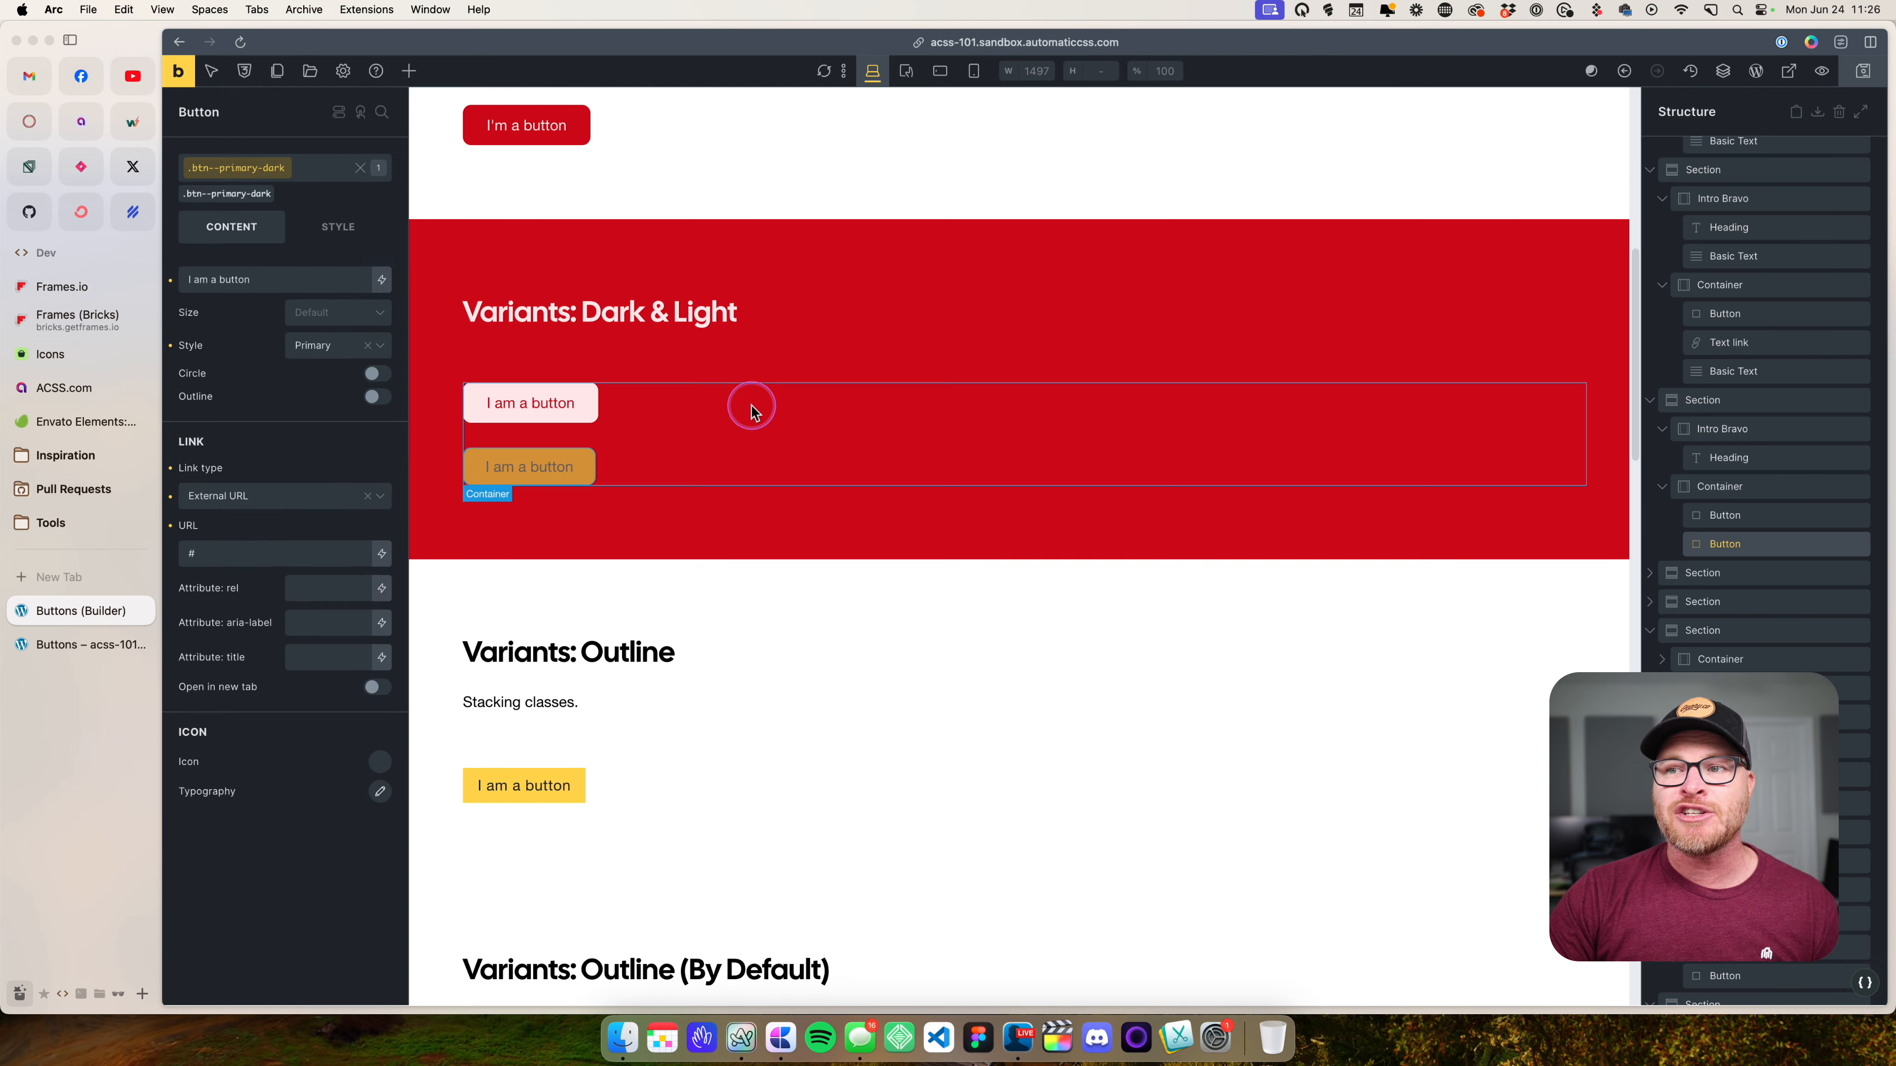
{"action": "left_click", "coordinate": [743, 433]}
{"action": "left_click", "coordinate": [637, 546]}
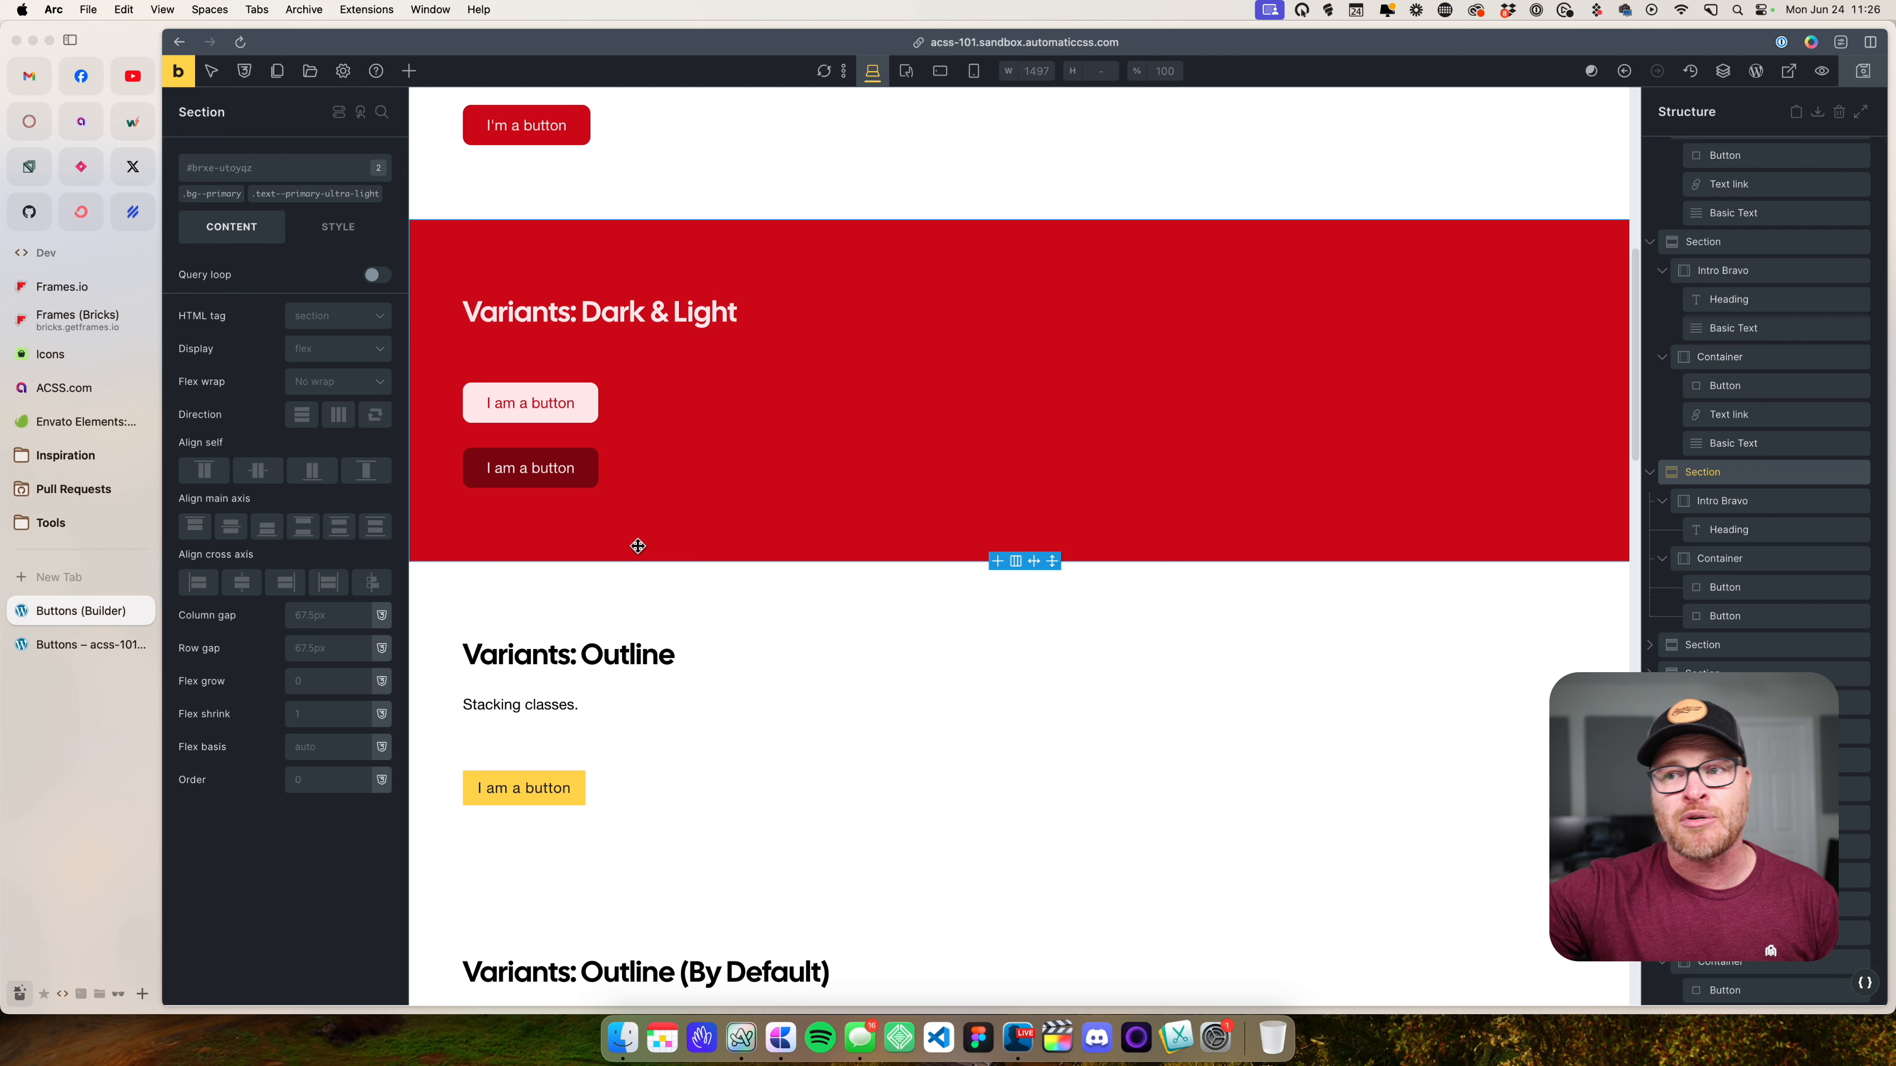
{"action": "left_click", "coordinate": [631, 300]}
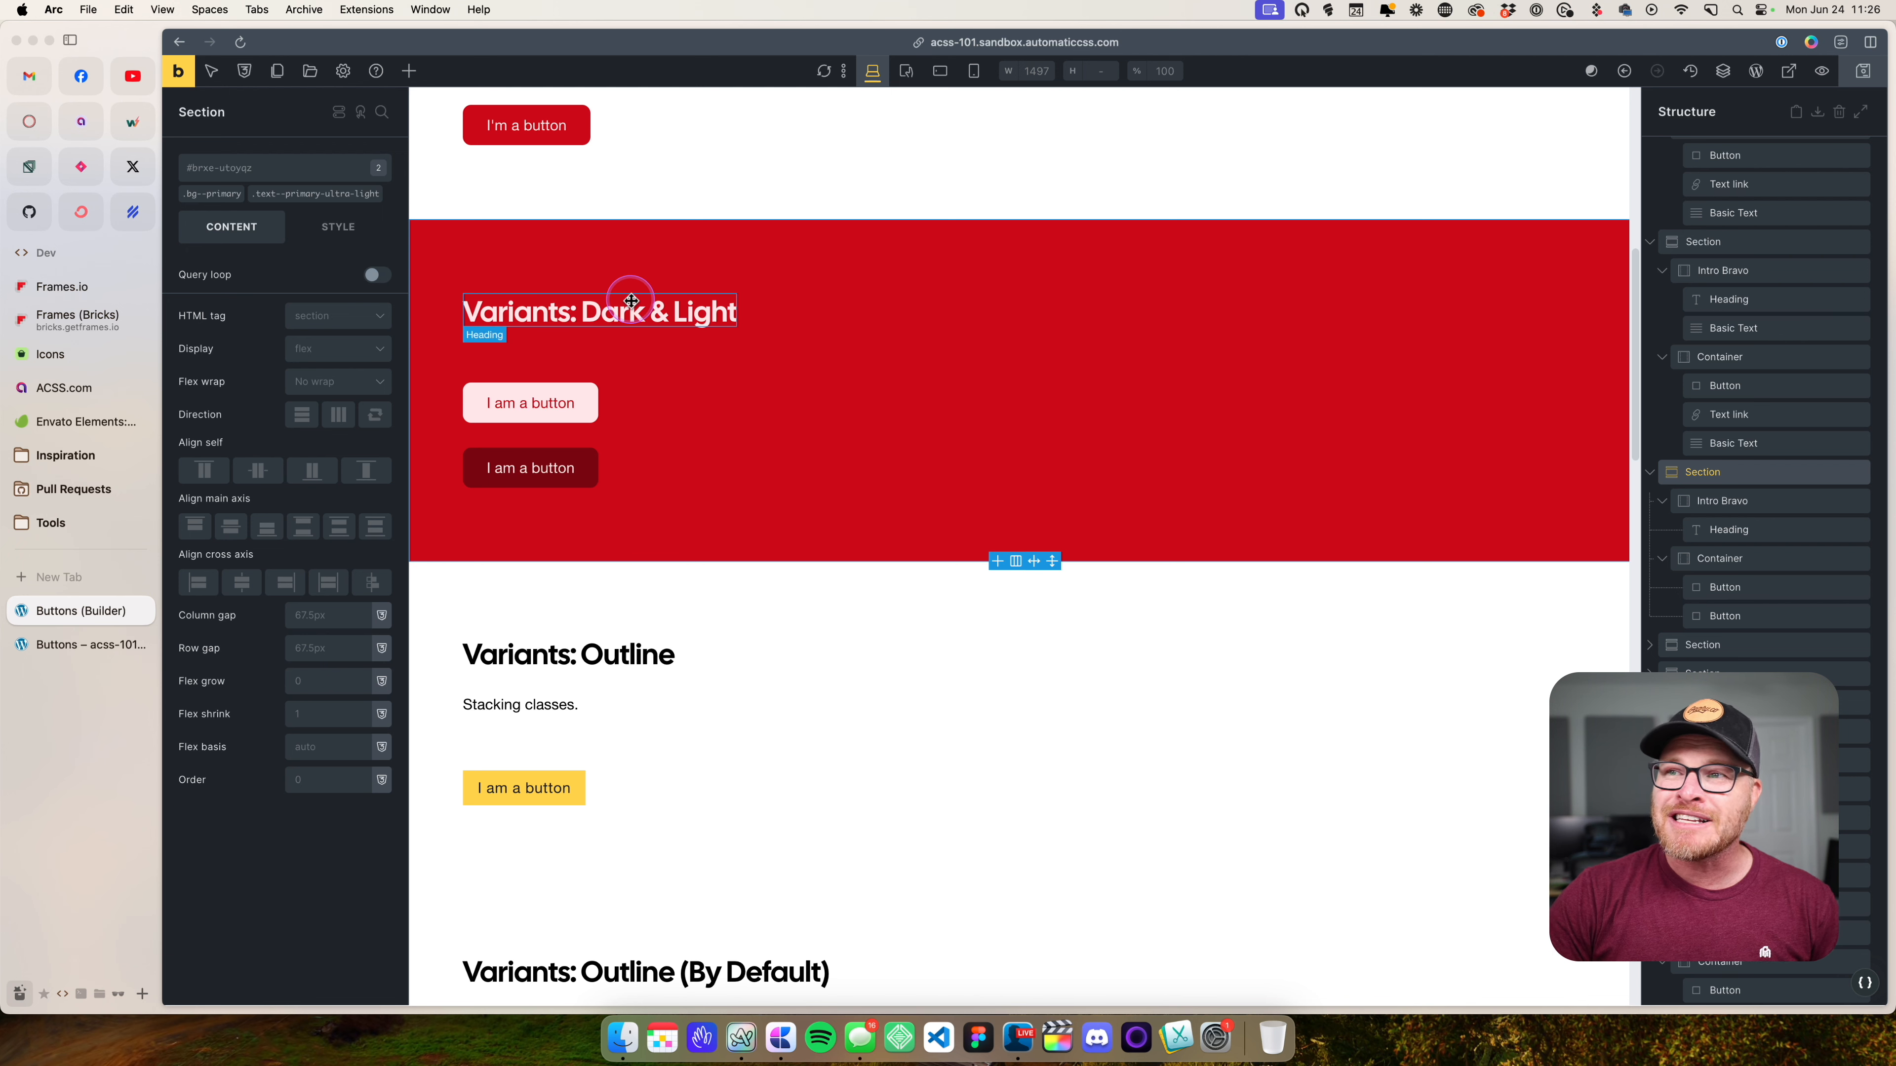
{"action": "left_click", "coordinate": [830, 323]}
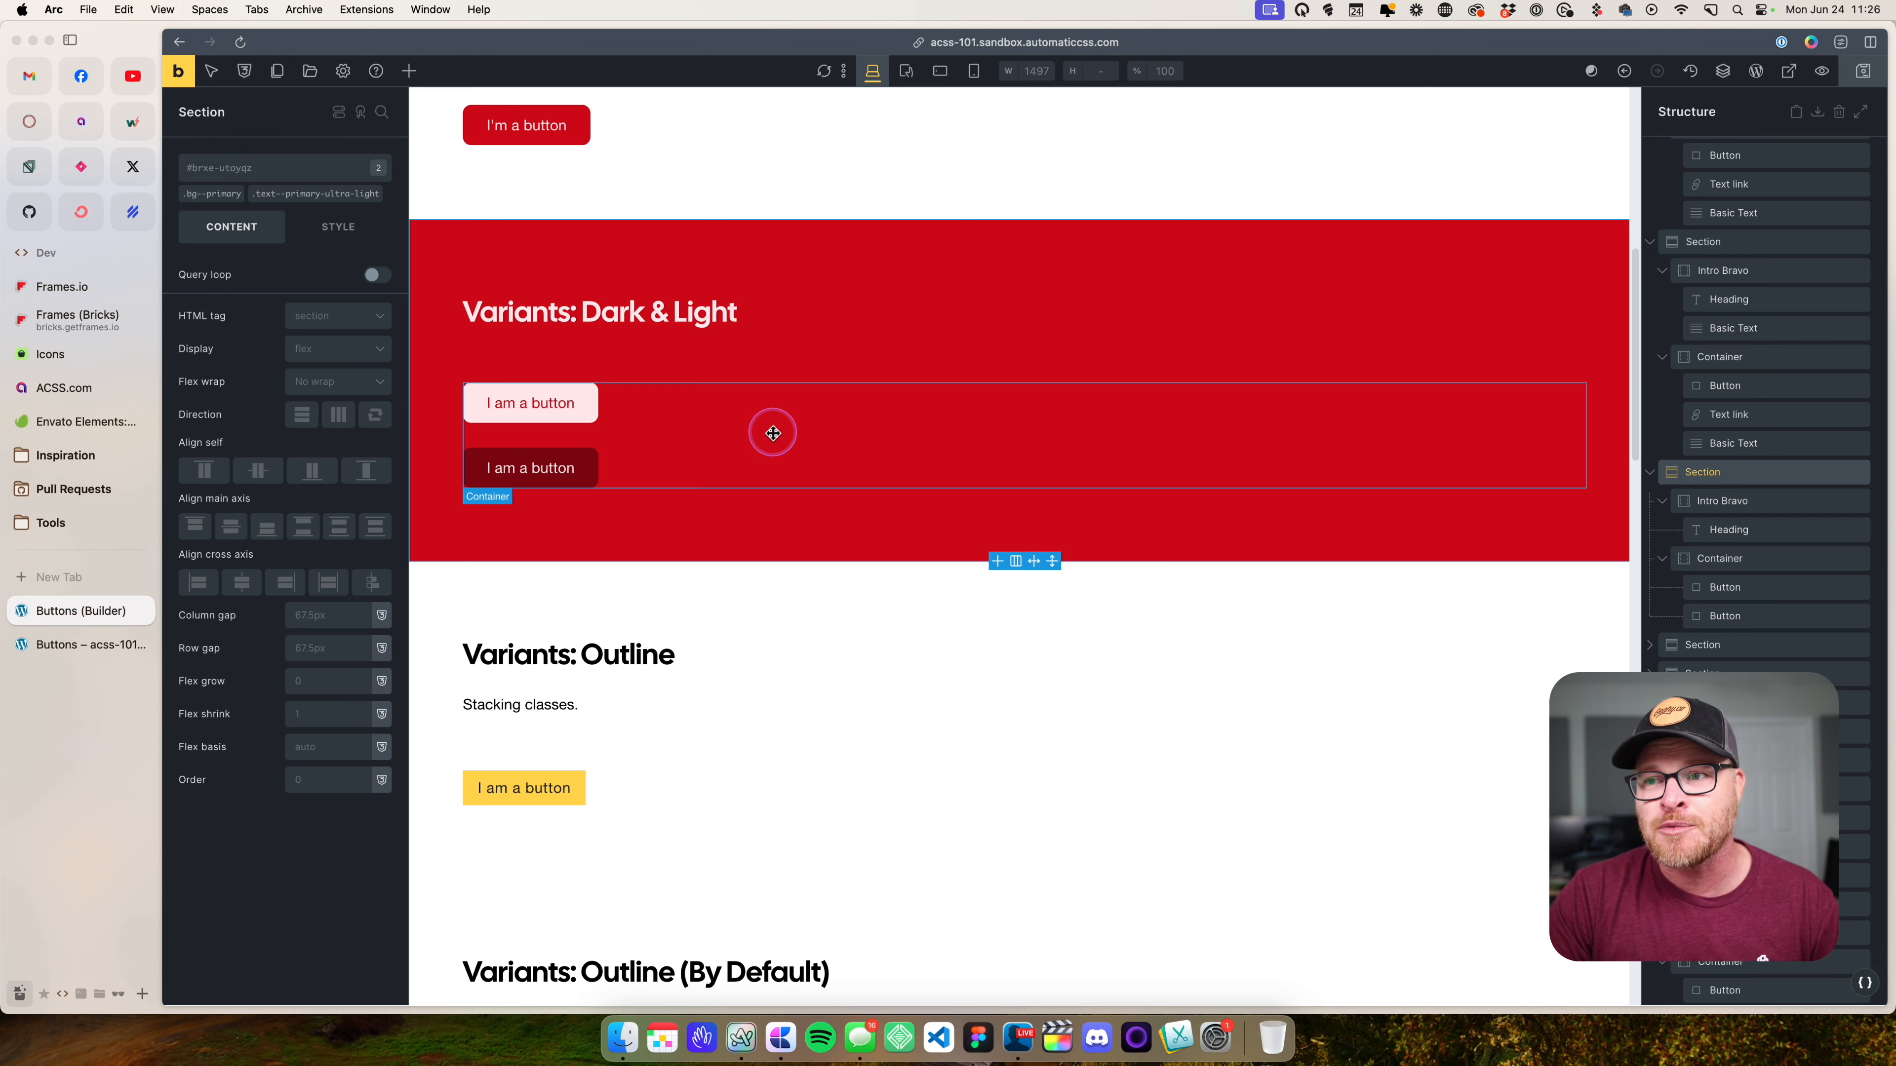
- Apply the btn--primary class to the yellow button in the "Variants: Outline" section
{"action": "scroll", "coordinate": [766, 457], "scroll_direction": "down", "scroll_amount": 4}
{"action": "left_click", "coordinate": [690, 315]}
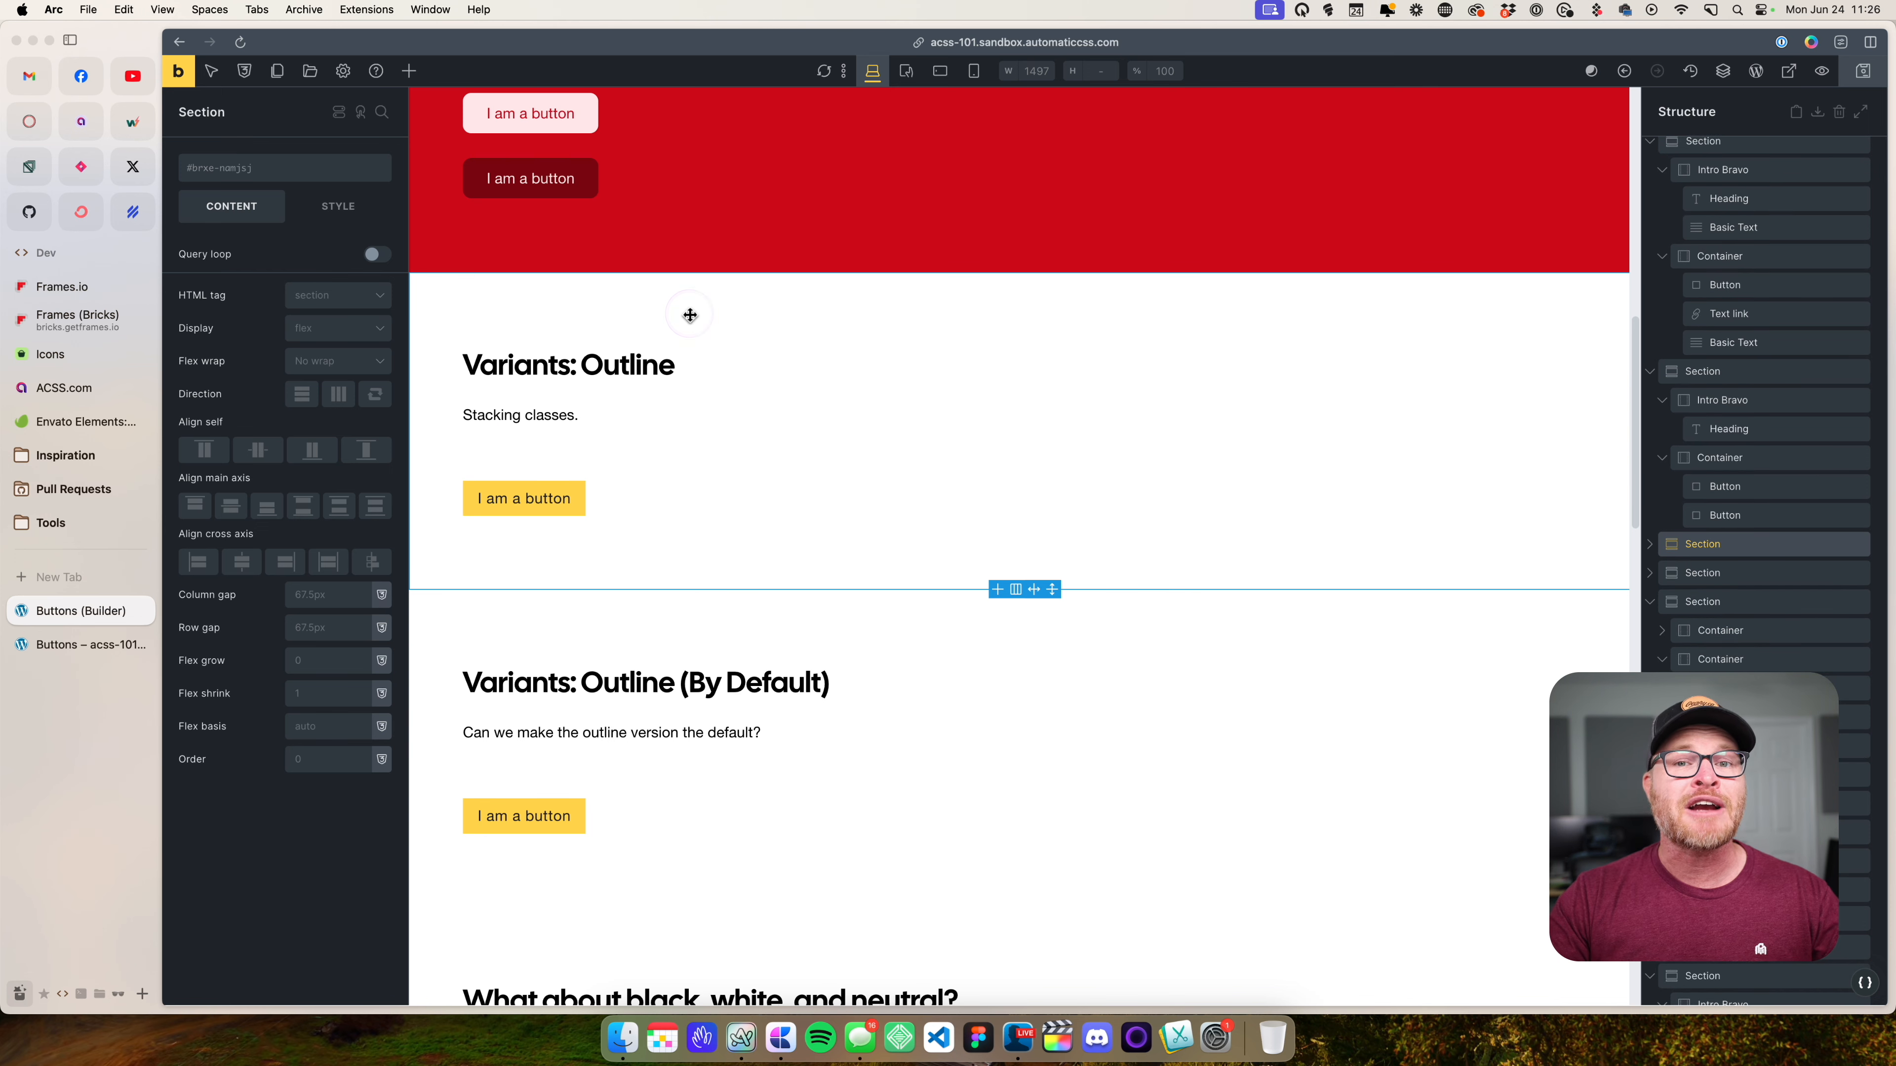
{"action": "scroll", "coordinate": [840, 325], "scroll_direction": "up", "scroll_amount": 2}
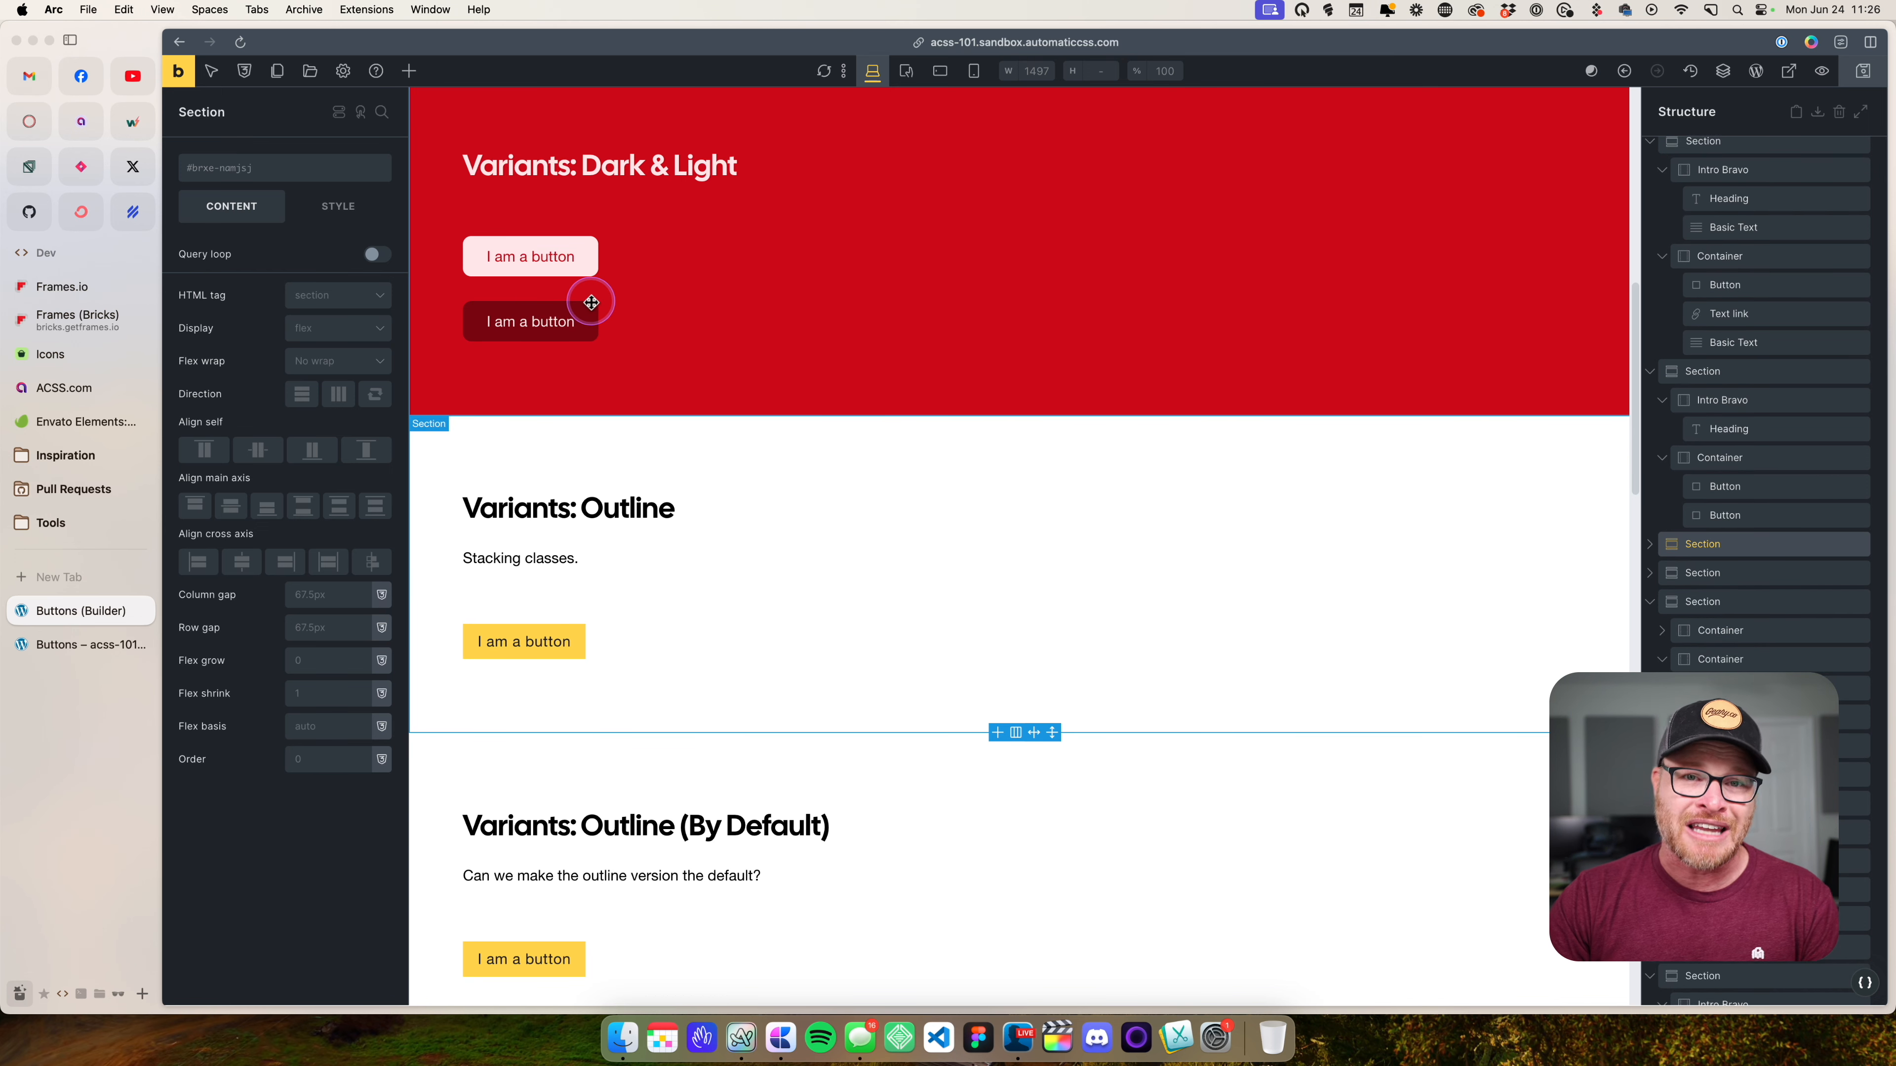
{"action": "scroll", "coordinate": [591, 302], "scroll_direction": "down", "scroll_amount": 3}
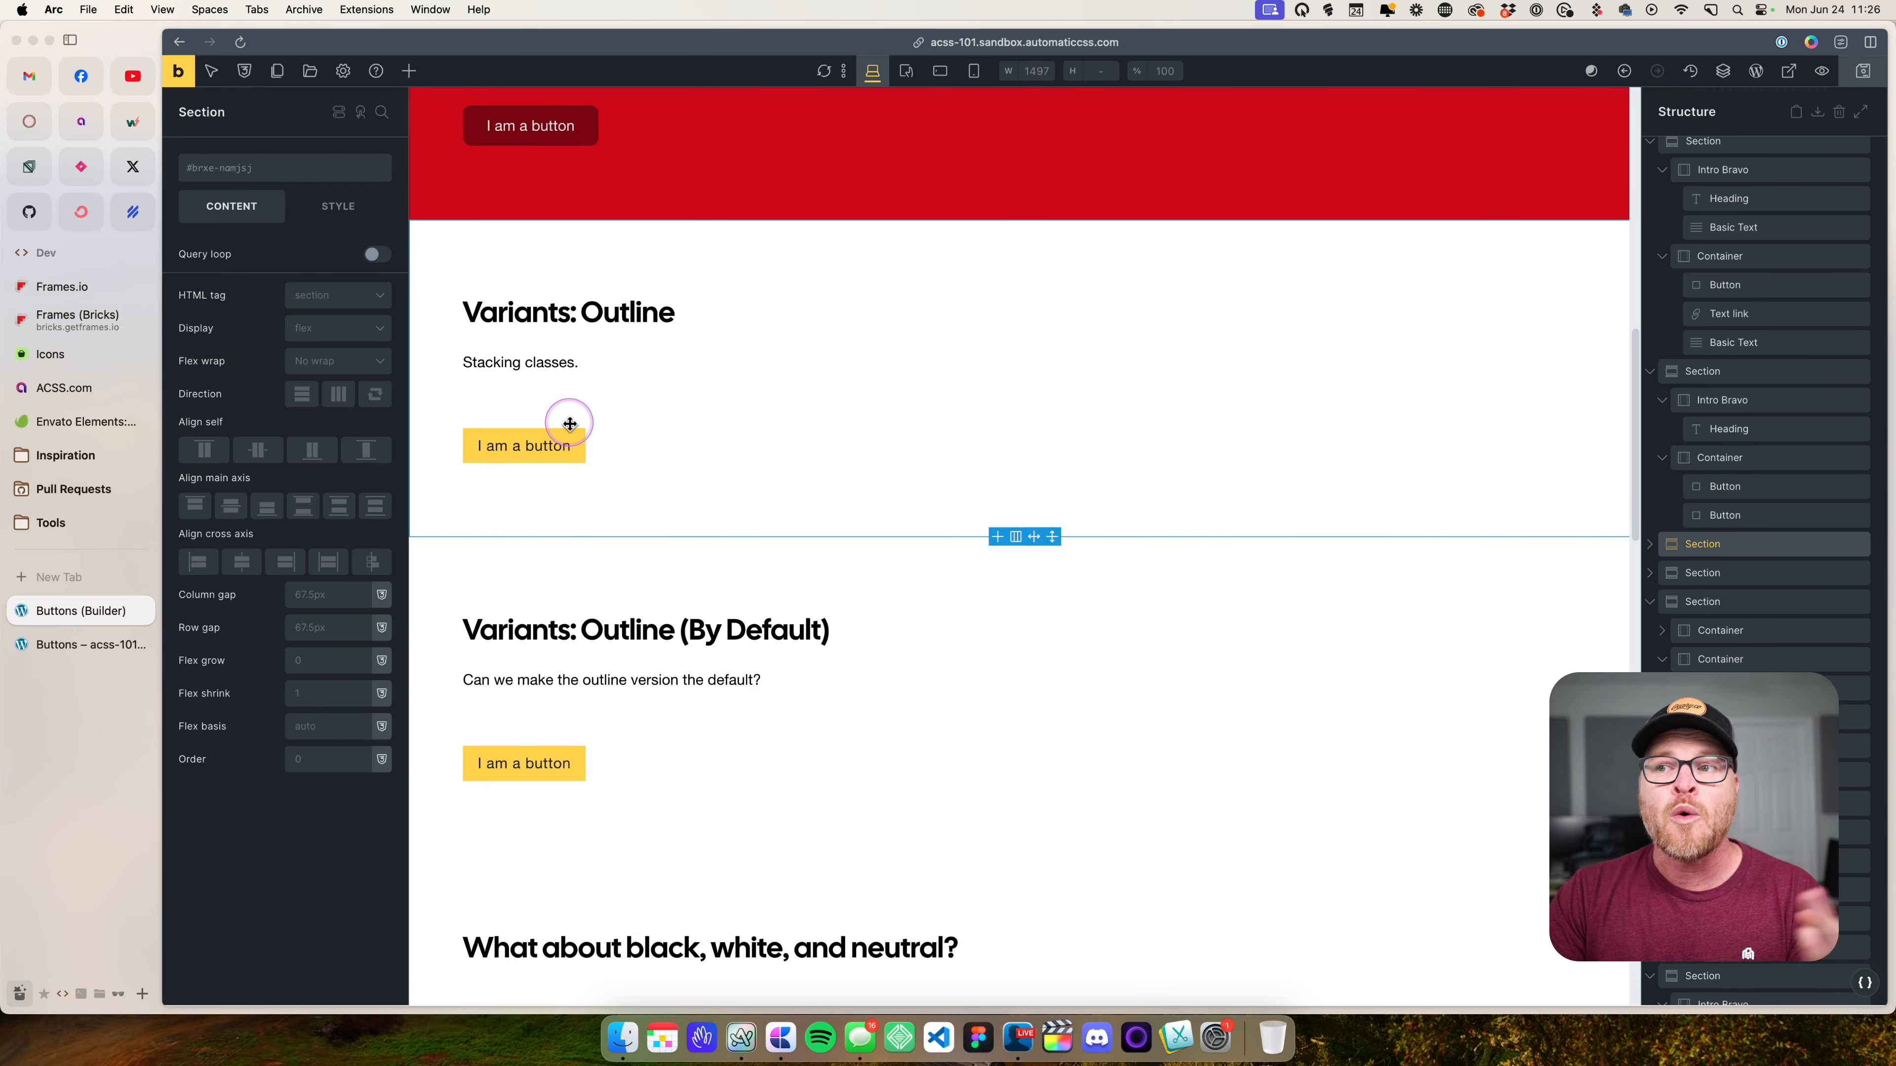
{"action": "left_click", "coordinate": [550, 445]}
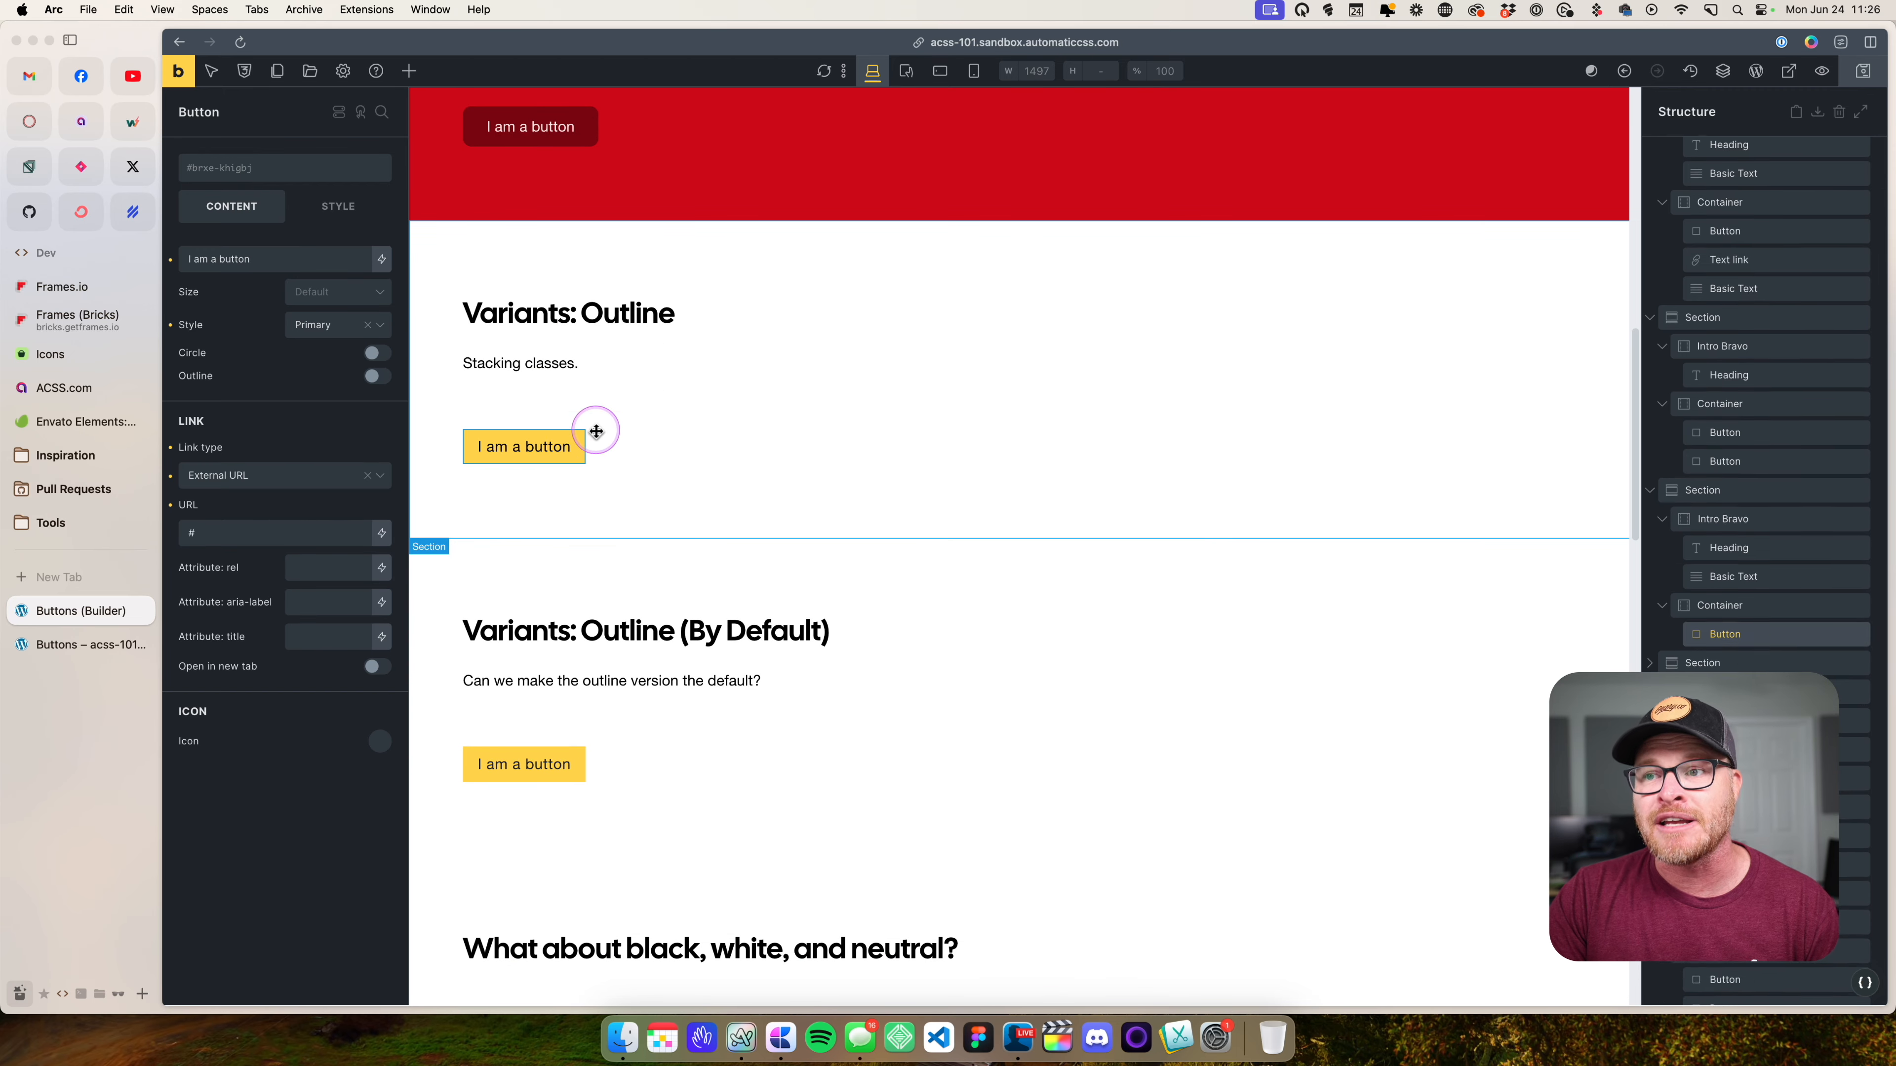
{"action": "left_click", "coordinate": [313, 168]}
{"action": "type", "text": "btn"}
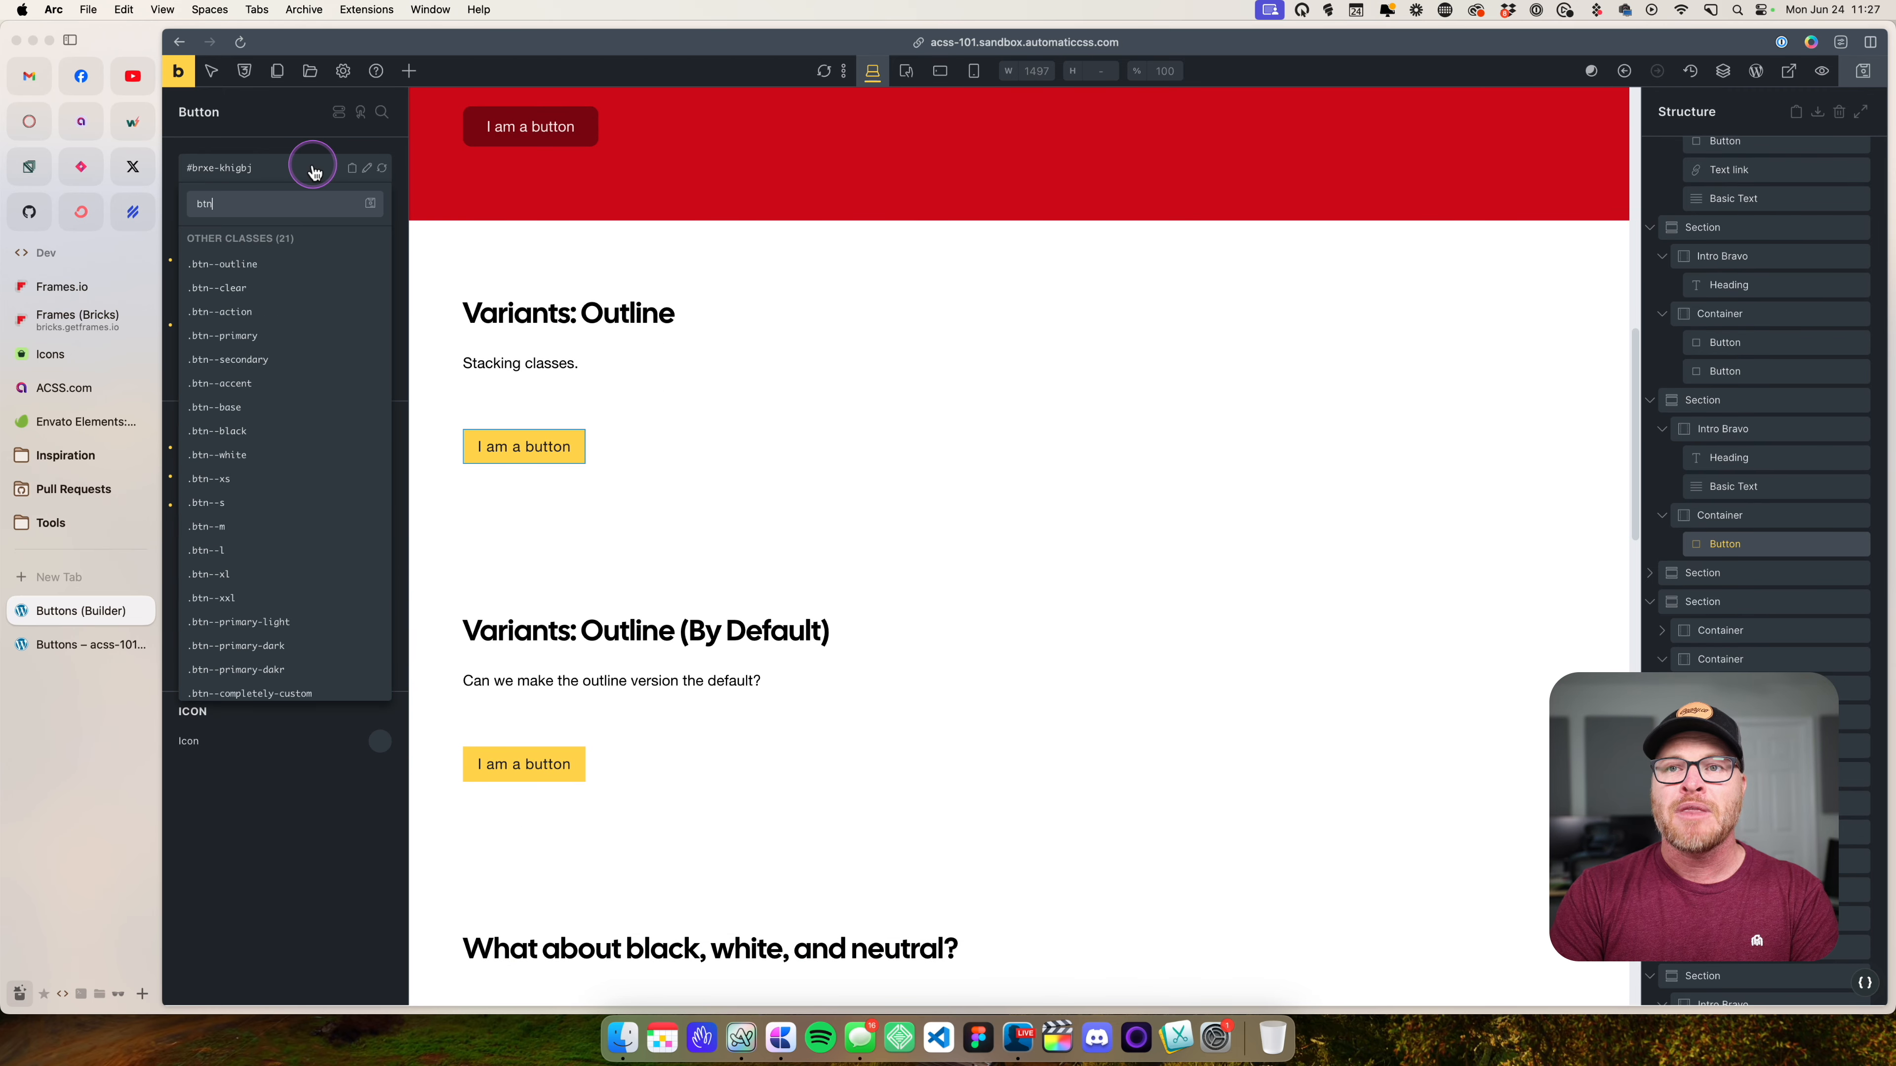
{"action": "type", "text": "--"}
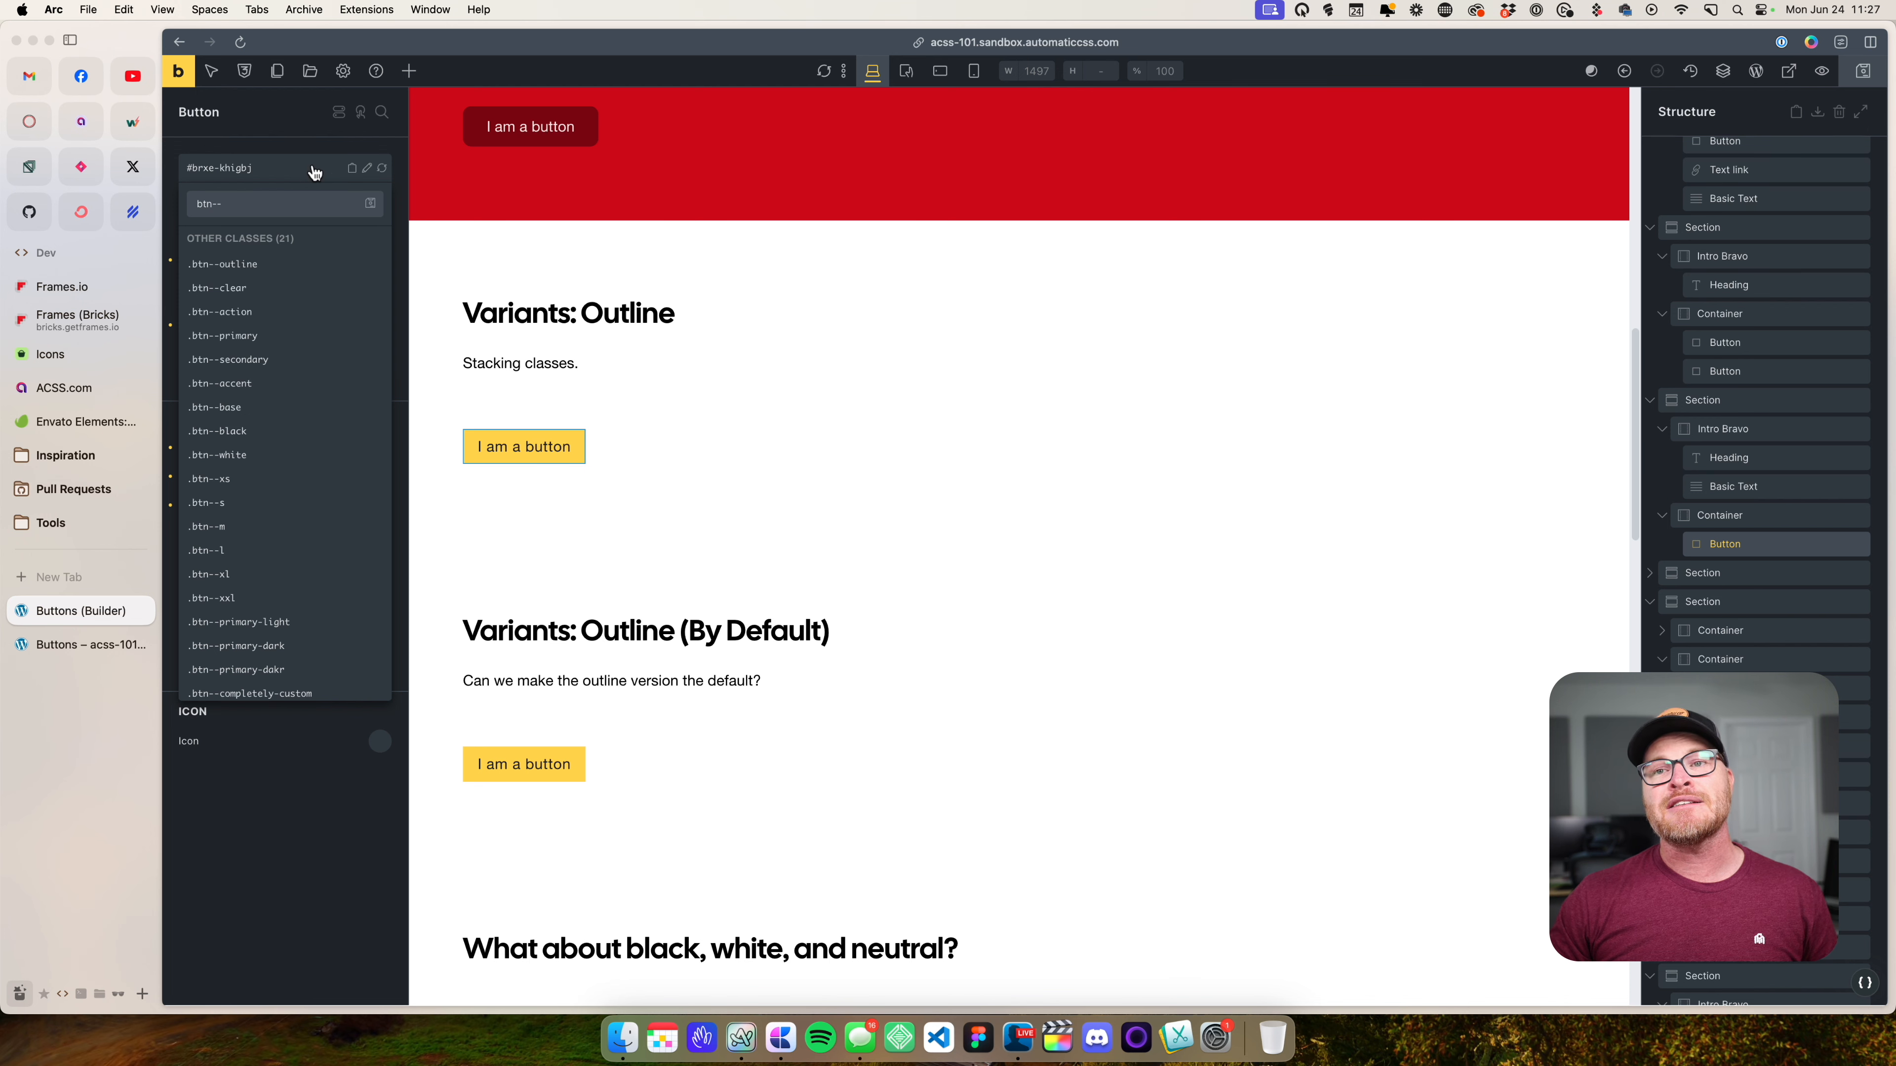
{"action": "type", "text": "primary-outln"}
{"action": "key", "text": "BackSpace"}
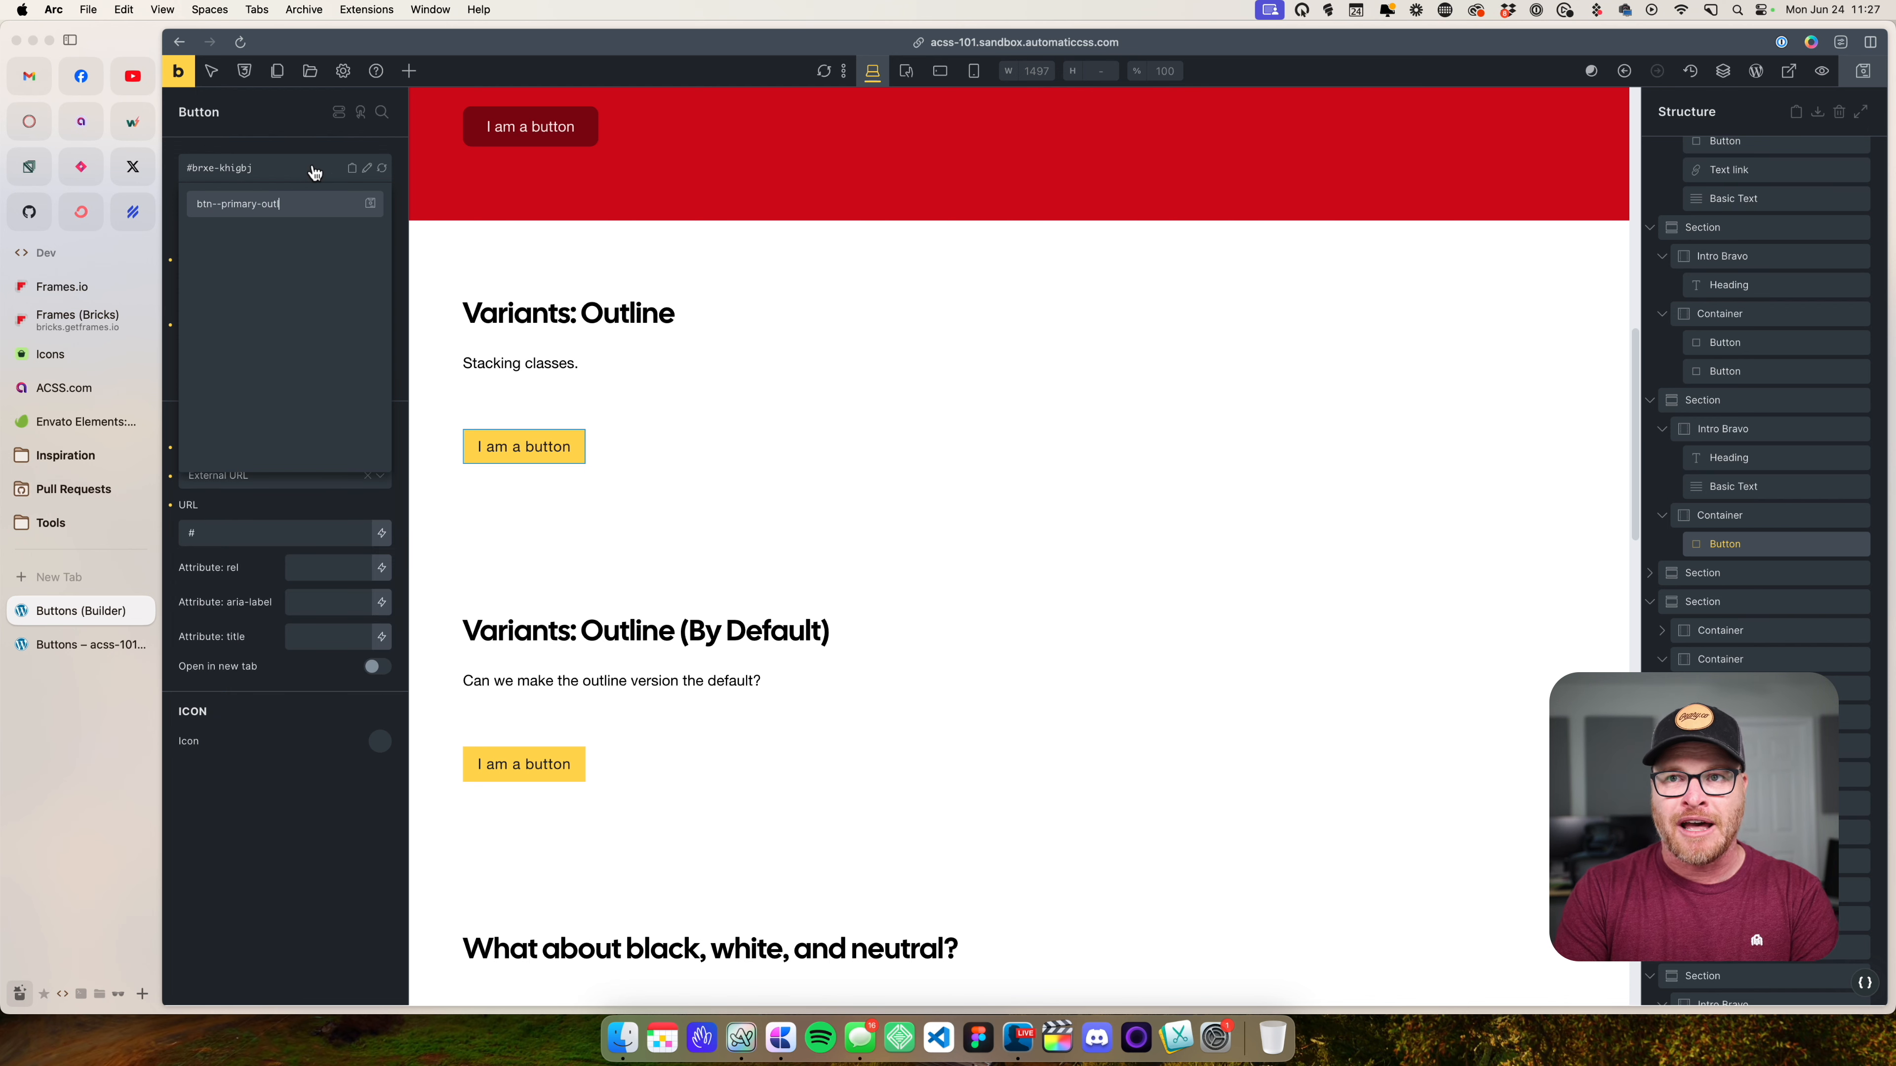
{"action": "key", "text": "BackSpace"}
{"action": "key", "text": "BackSpace"}
{"action": "key", "text": "BackSpace"}
{"action": "key", "text": "BackSpace"}
{"action": "key", "text": "BackSpace"}
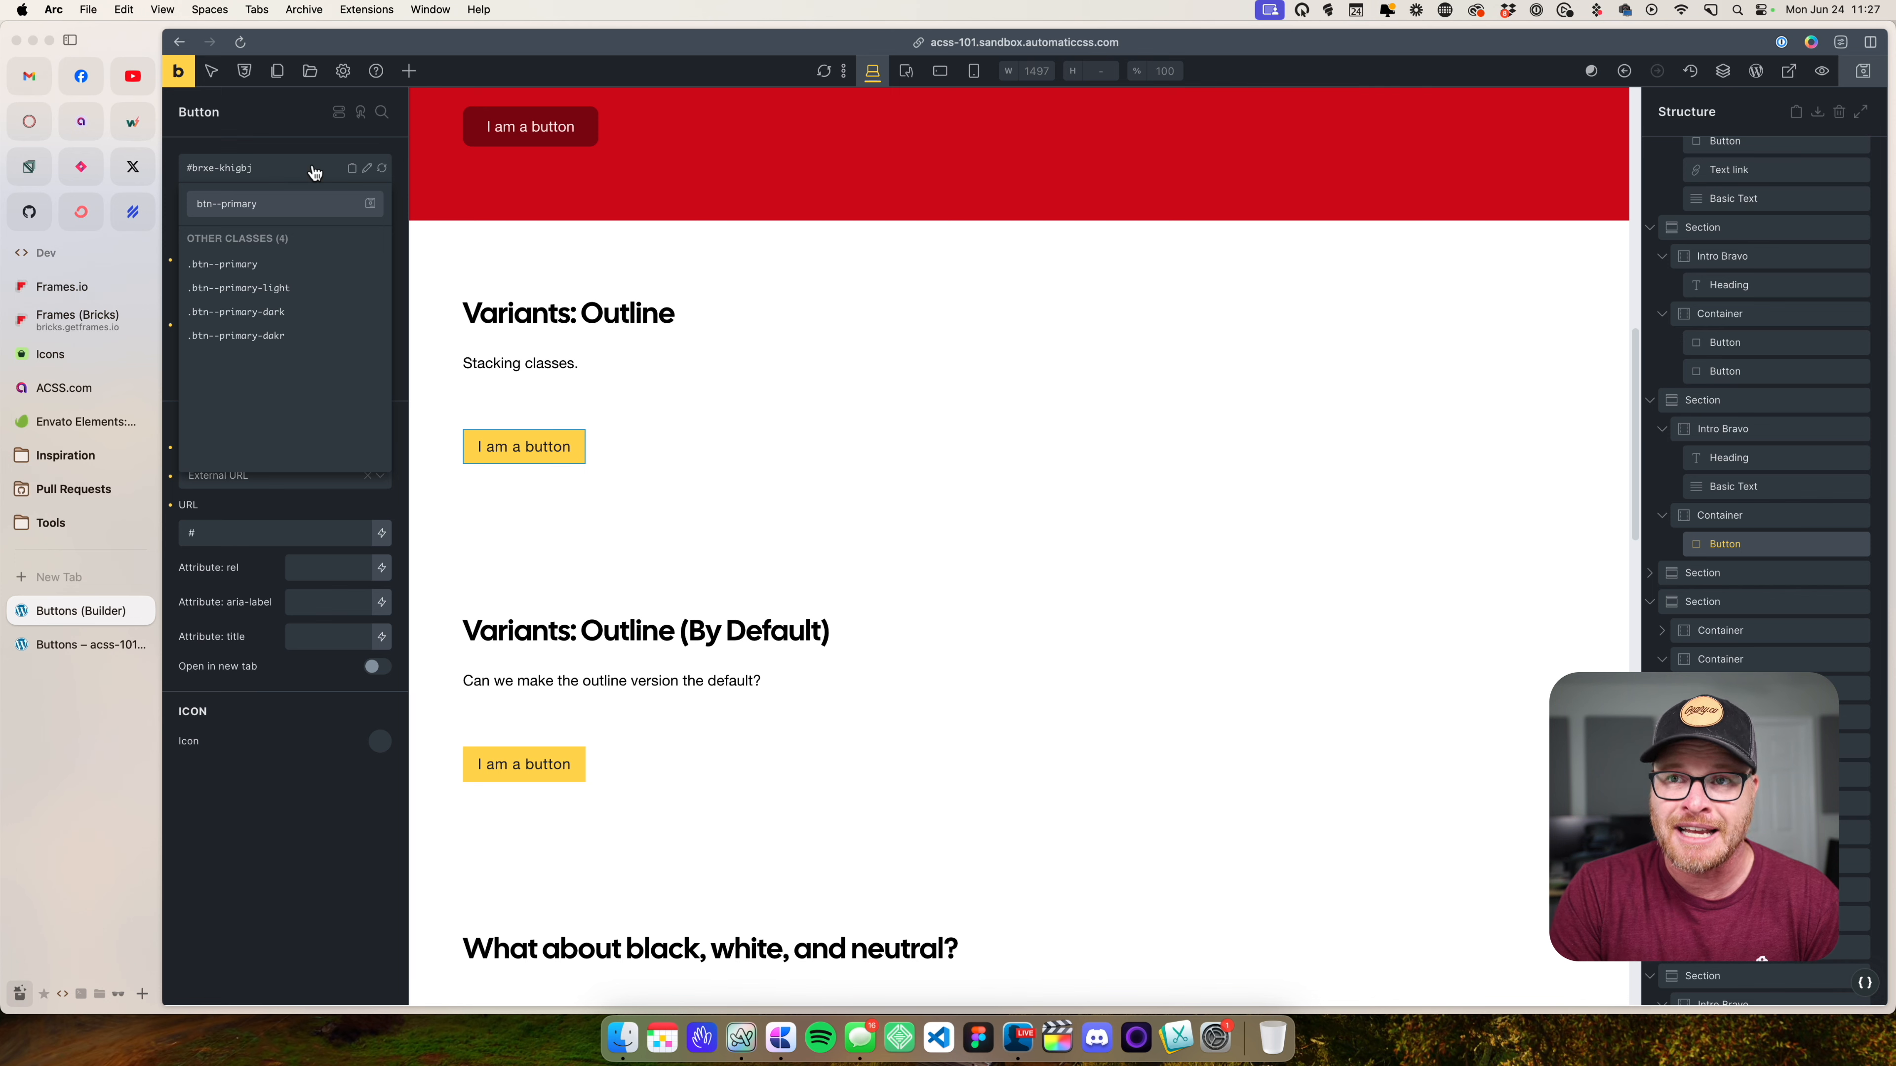
{"action": "key", "text": "Return"}
- Stack the btn--outline class on top of btn--primary for the button in the "Variants: Outline" section
{"action": "left_click", "coordinate": [314, 171]}
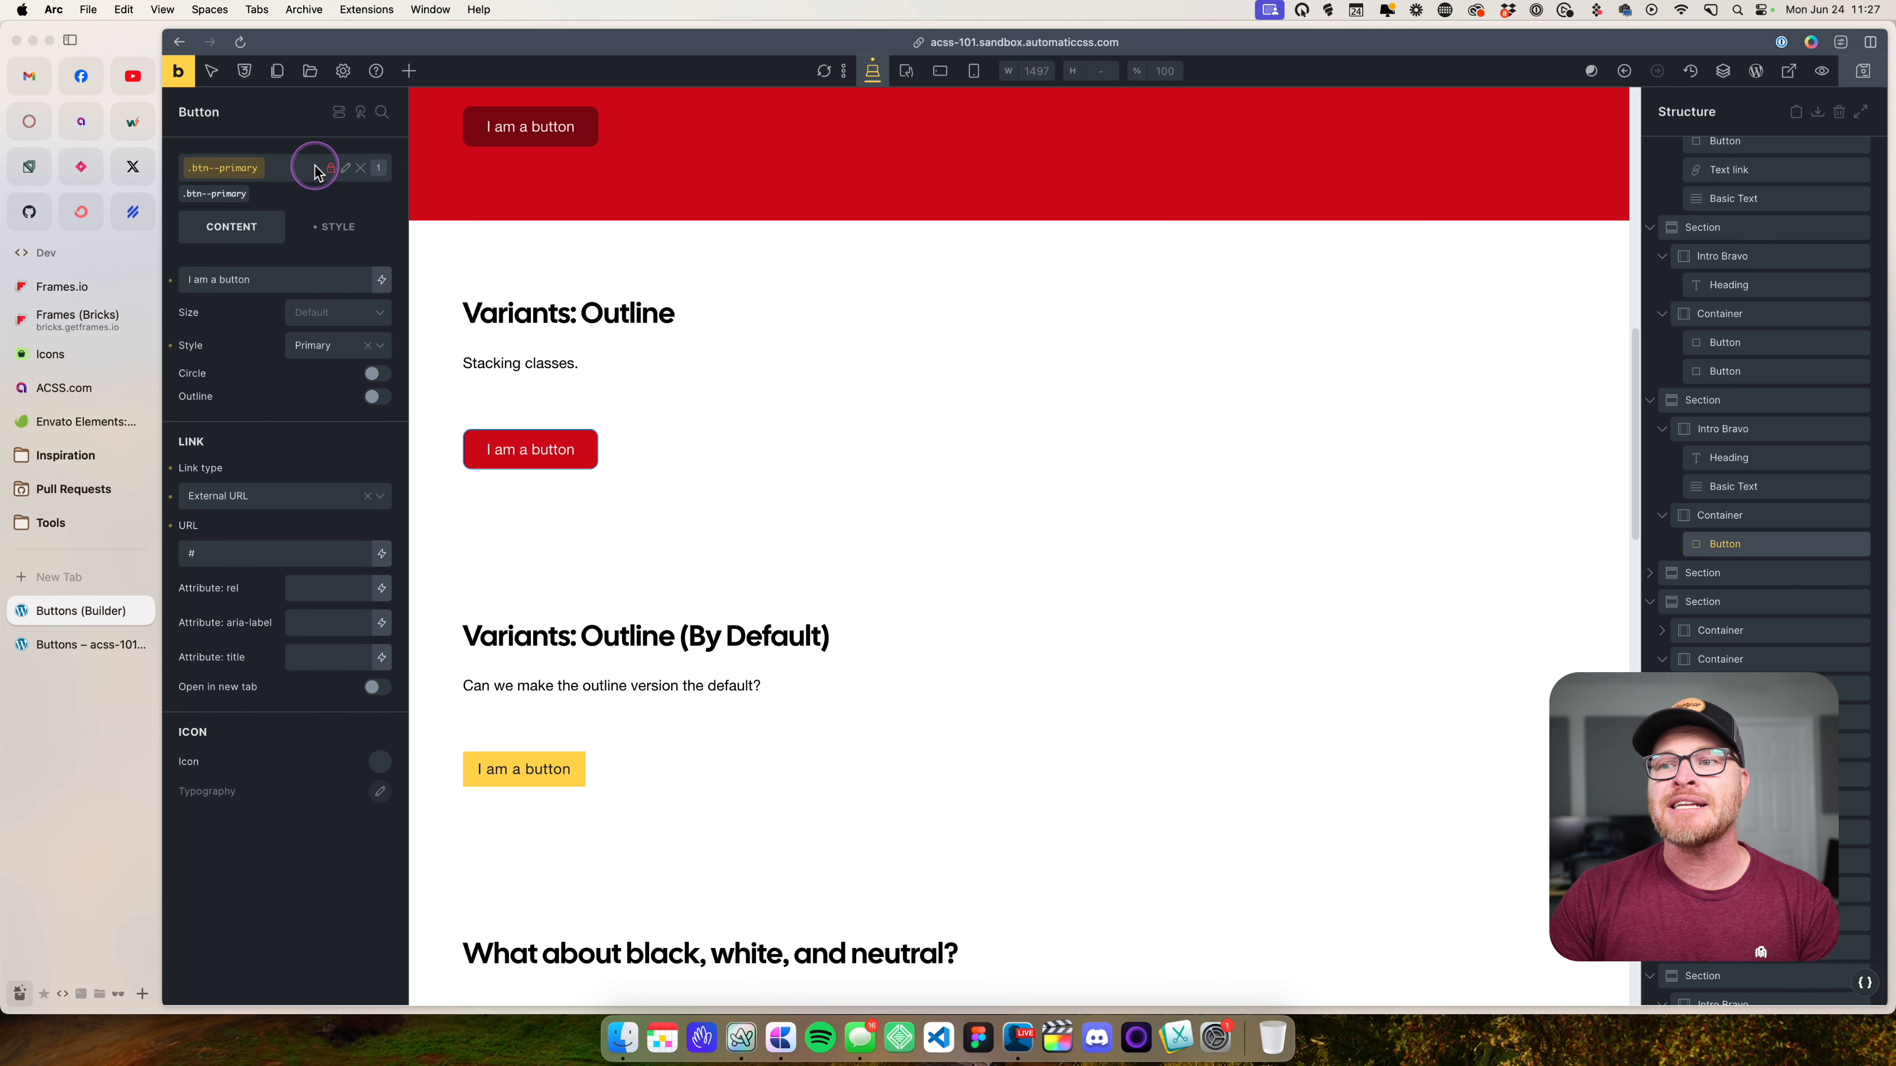
{"action": "left_click", "coordinate": [292, 180]}
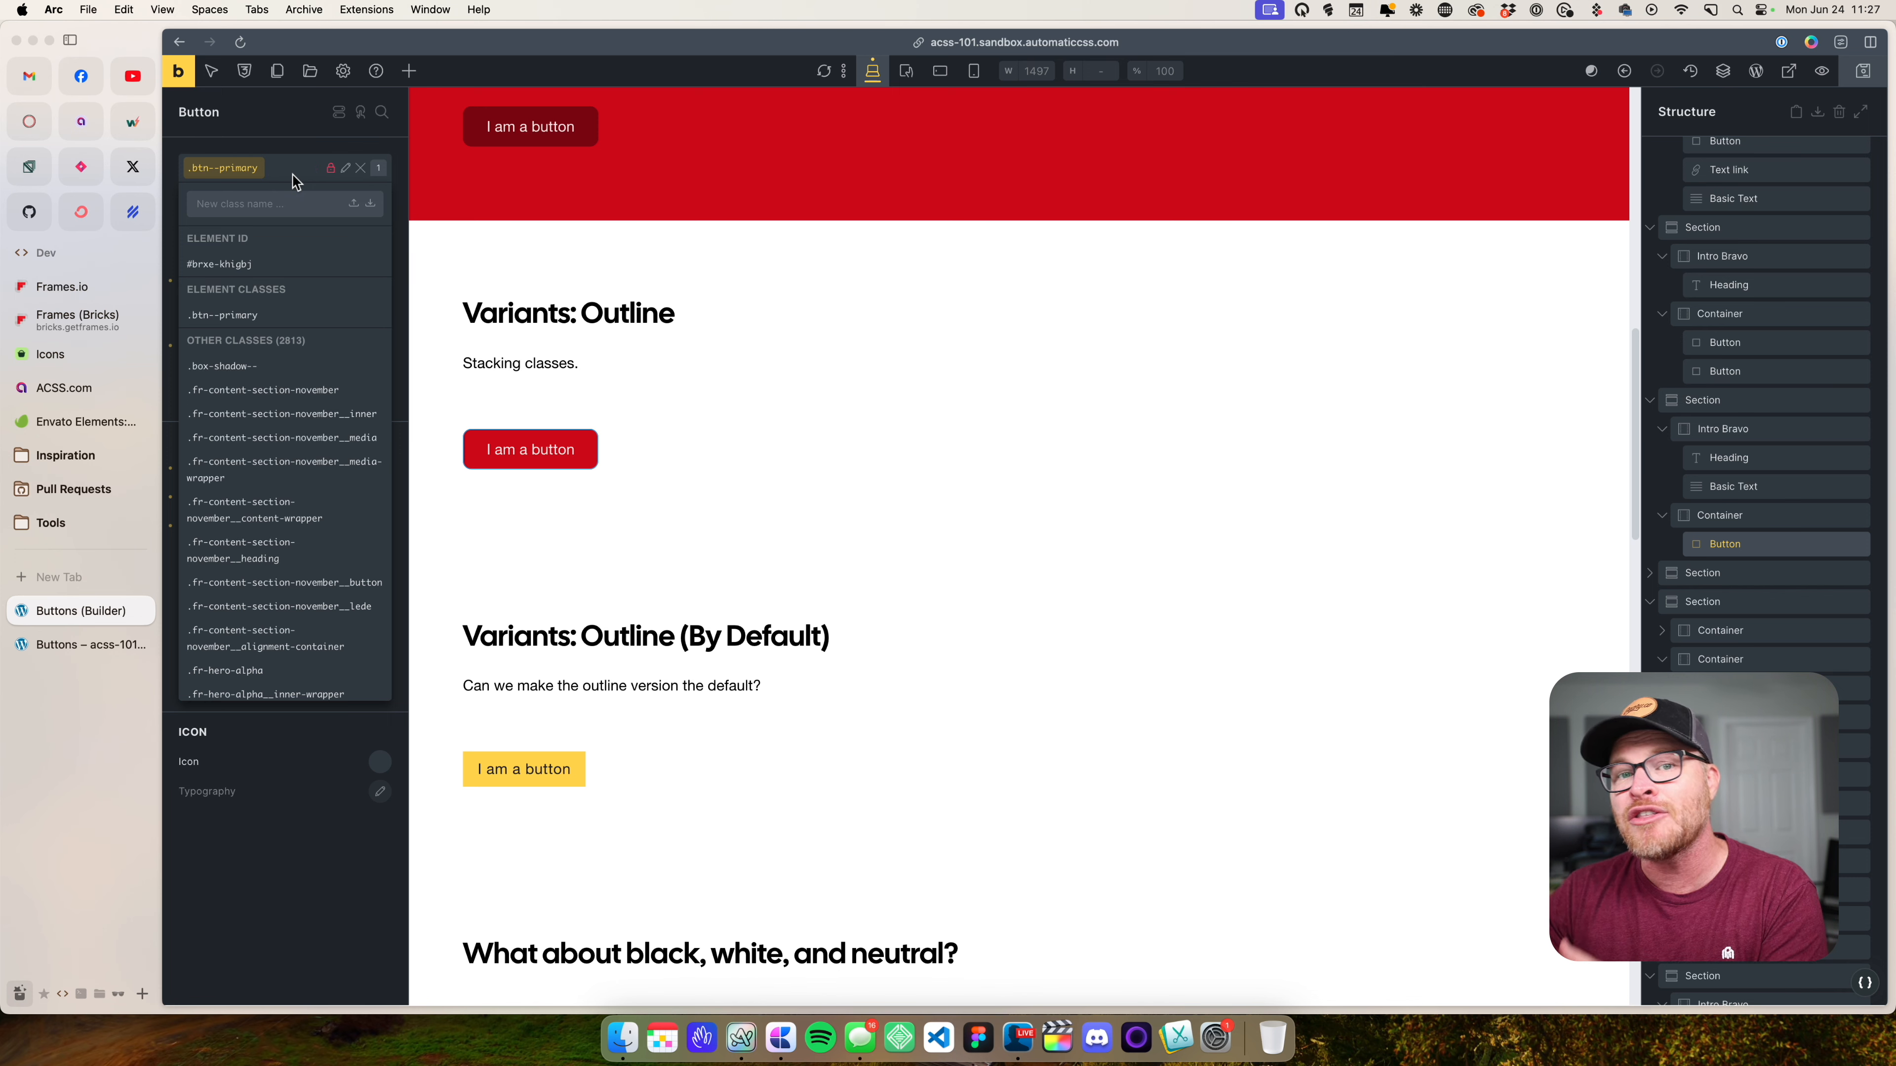
{"action": "type", "text": "btn--outline"}
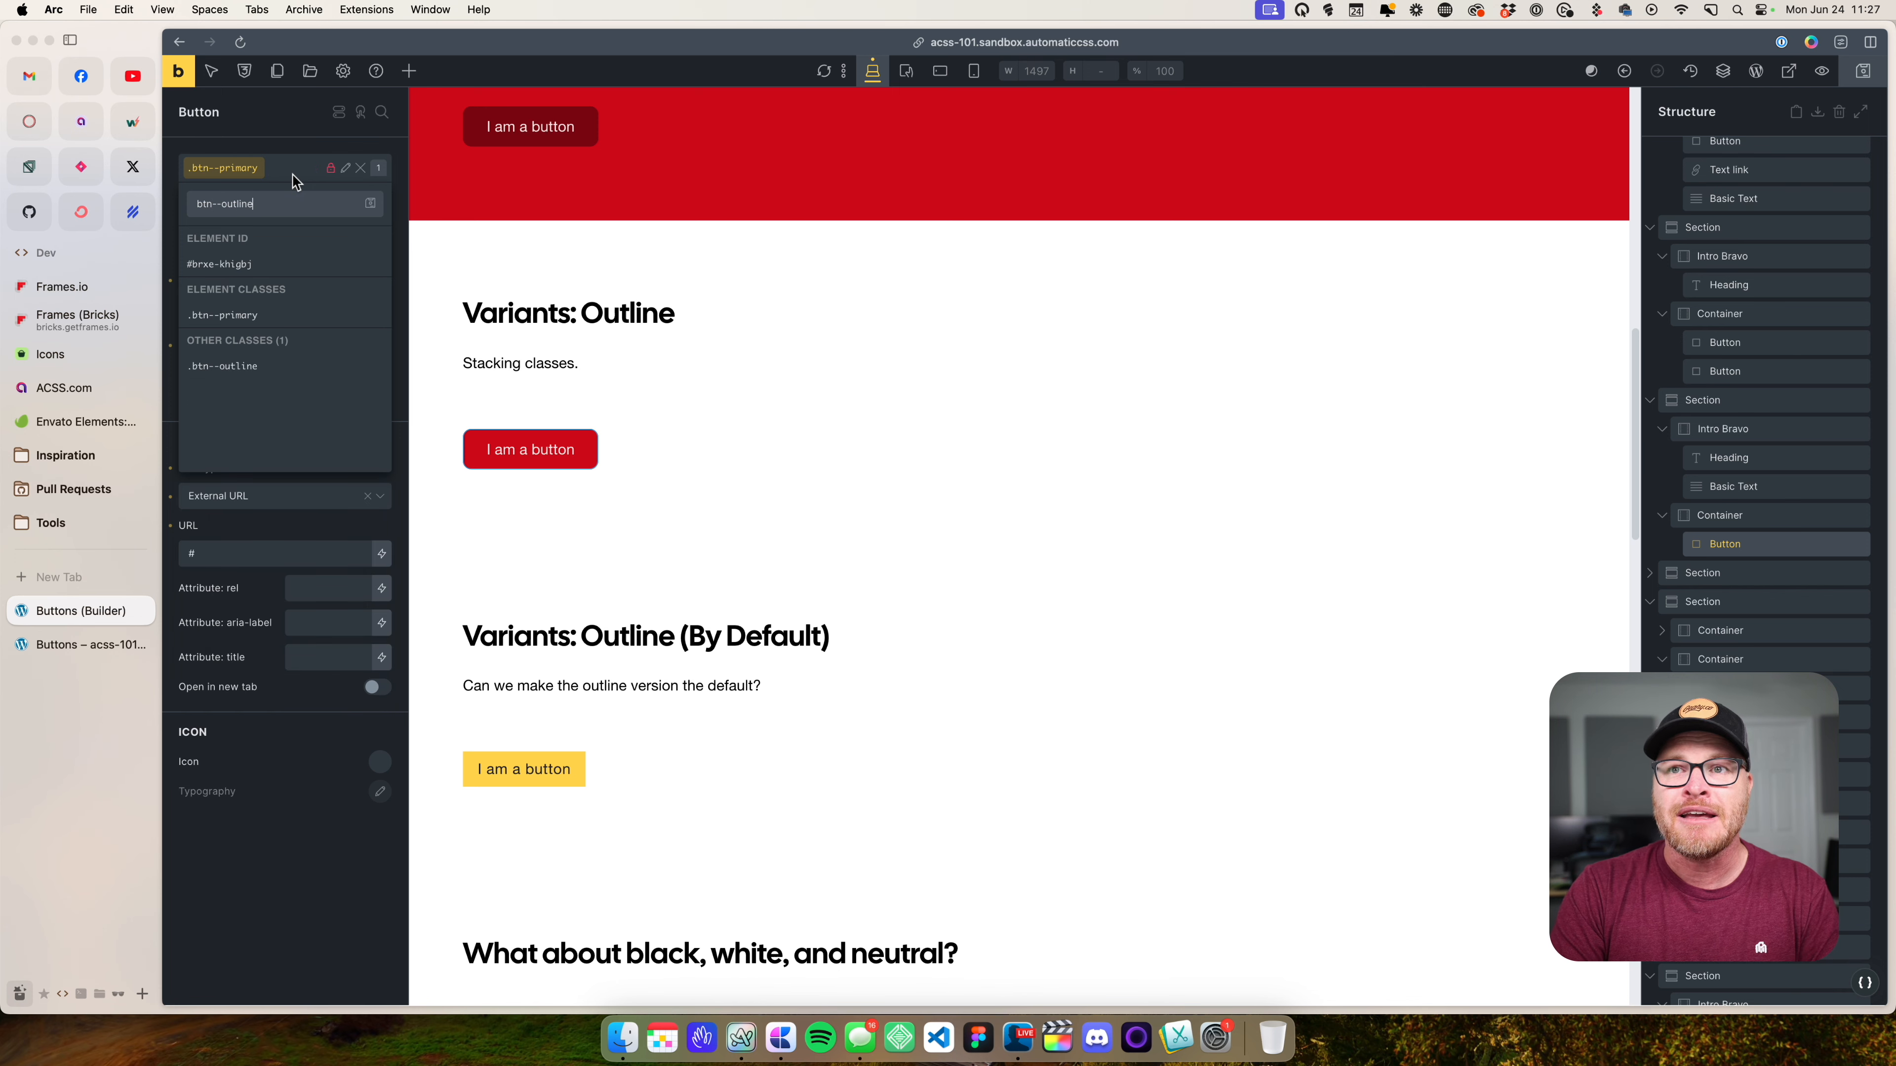
{"action": "key", "text": "Return"}
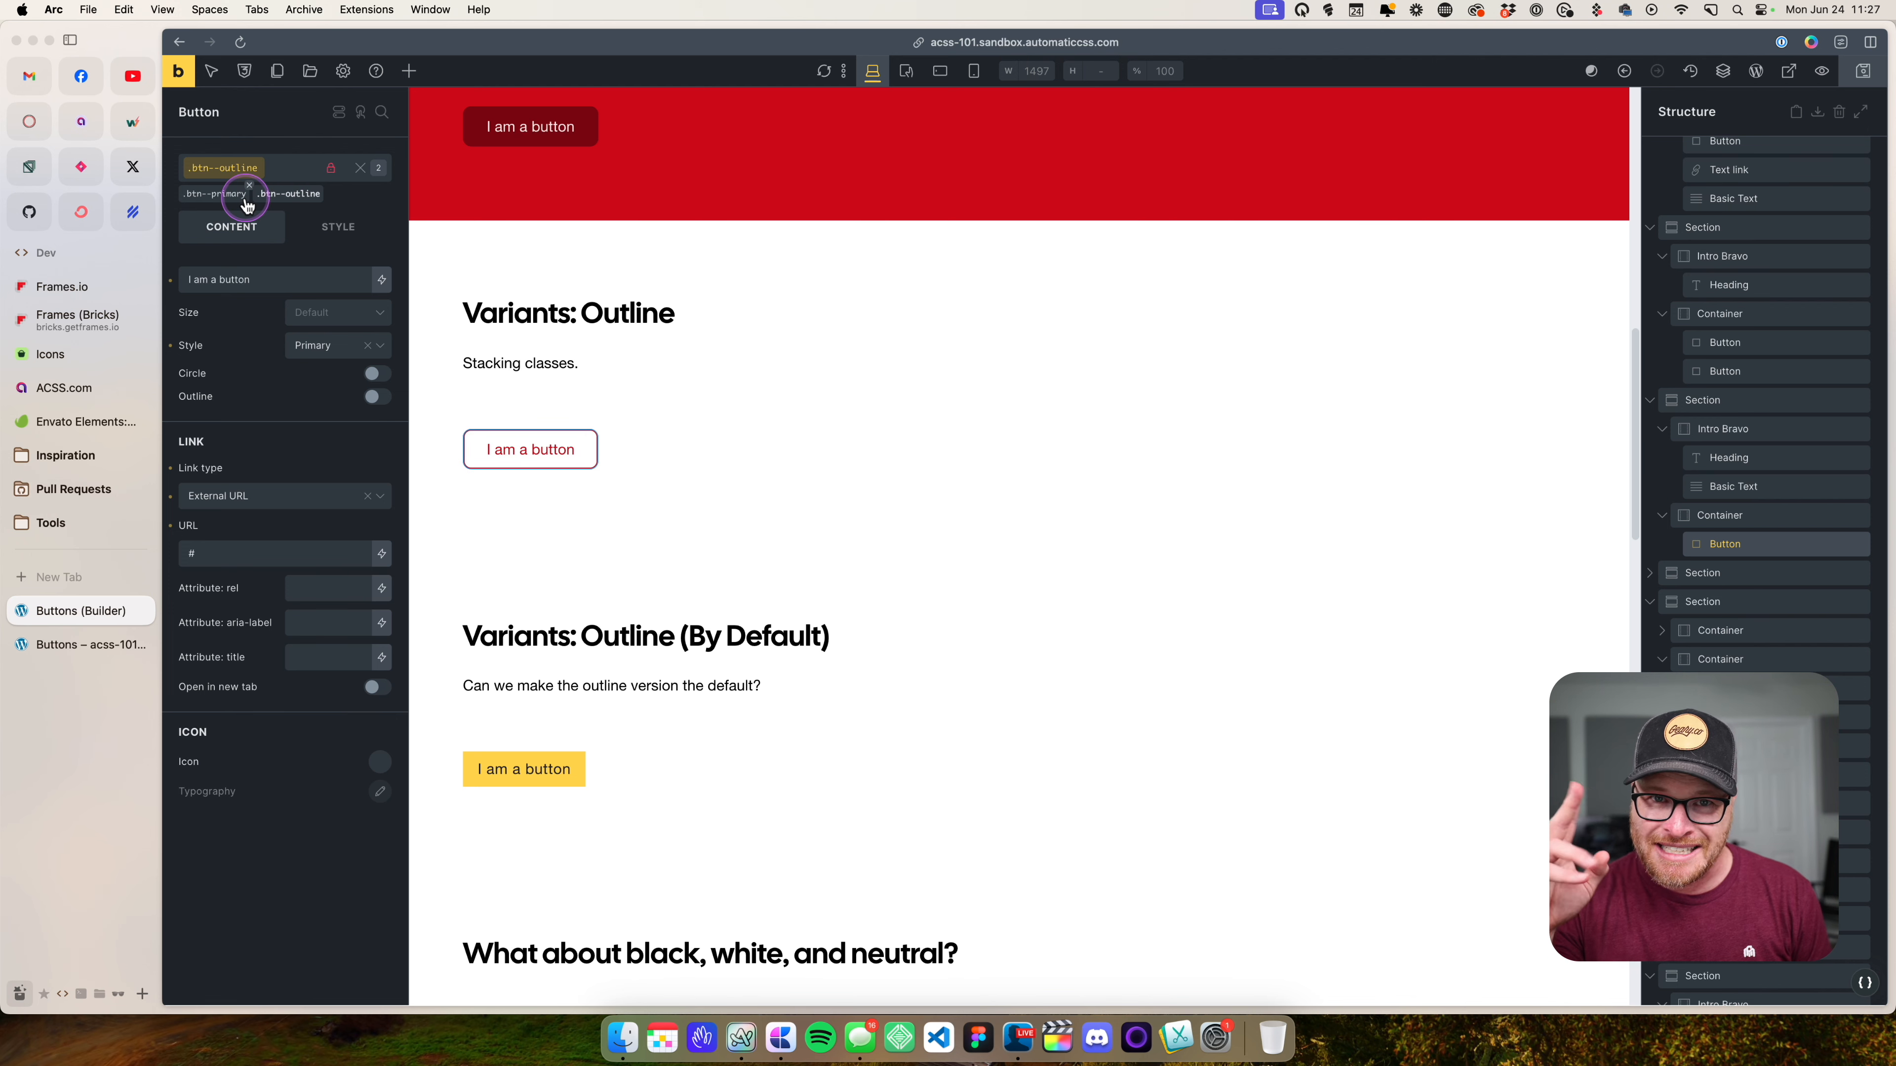
{"action": "left_click", "coordinate": [858, 399]}
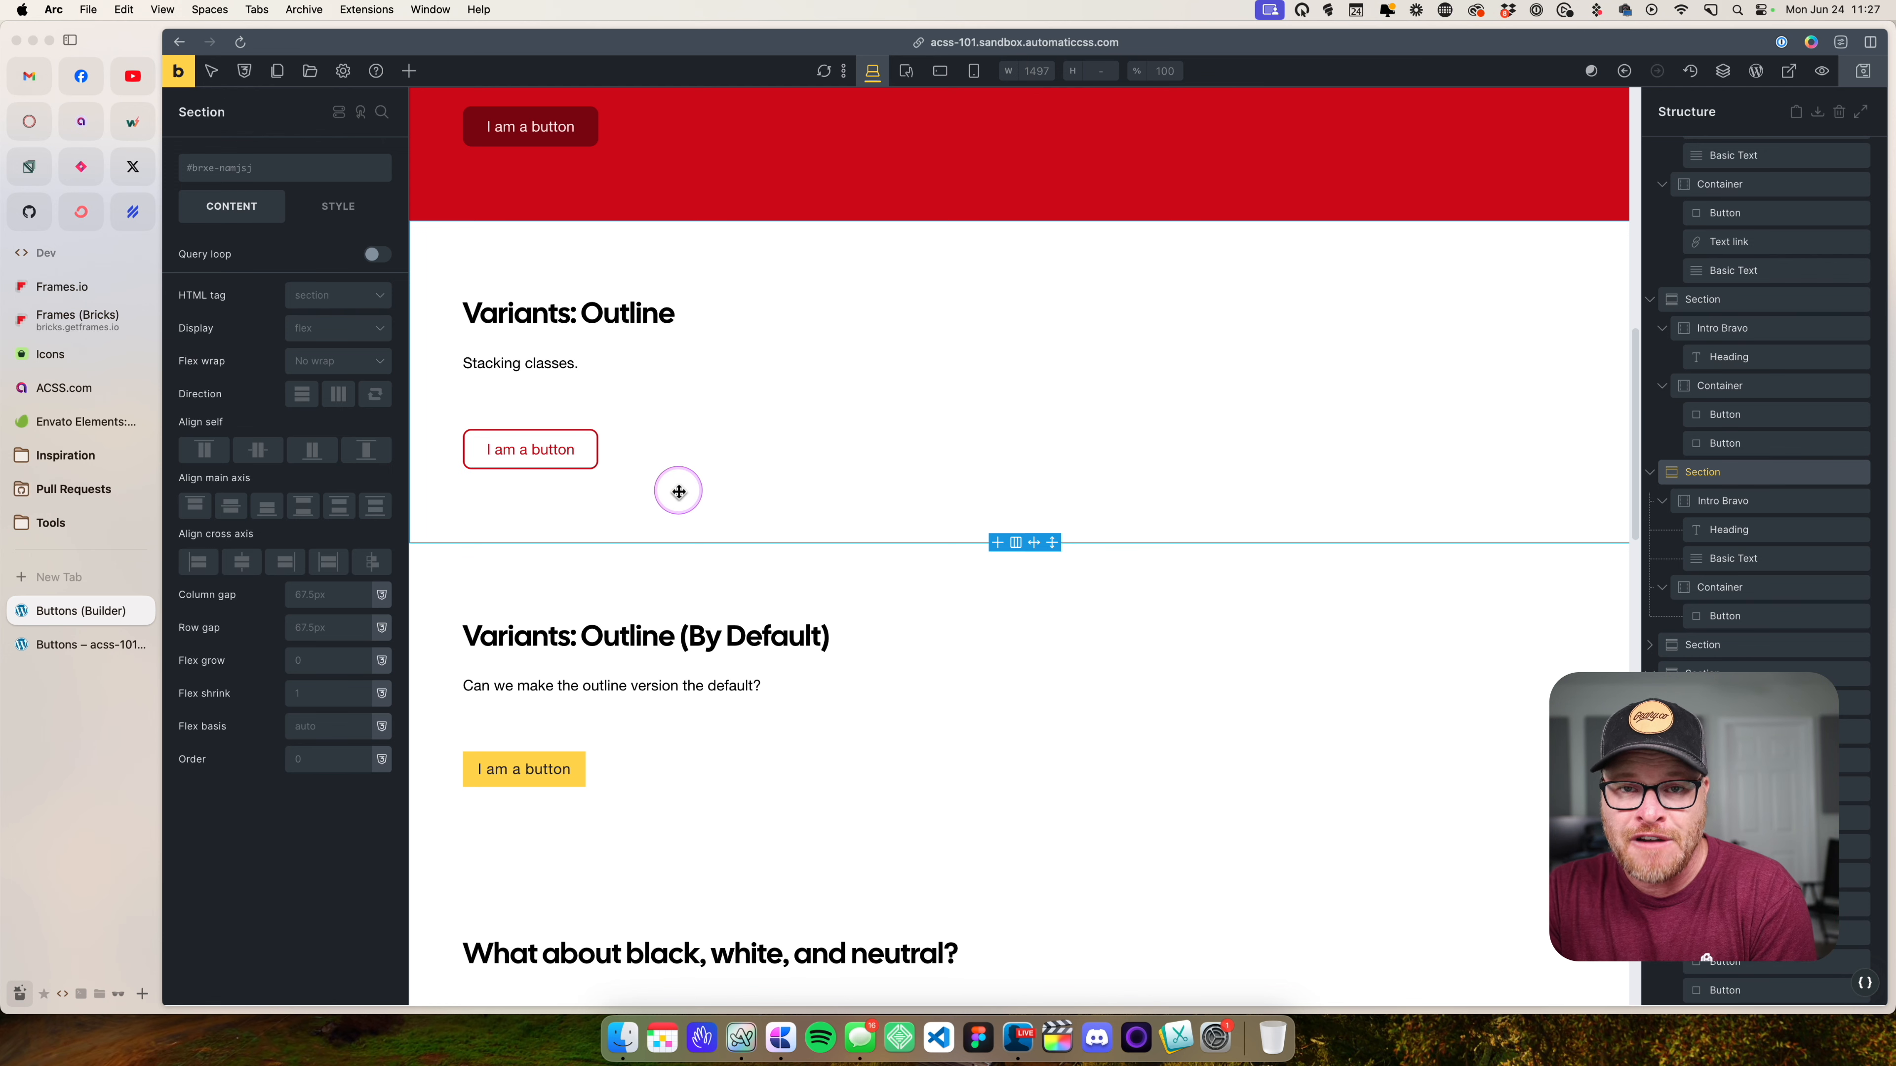
- Add the btn--outline class to the btn--primary-dark button in the "Variants: Dark & Light" section
{"action": "scroll", "coordinate": [678, 492], "scroll_direction": "down", "scroll_amount": 2}
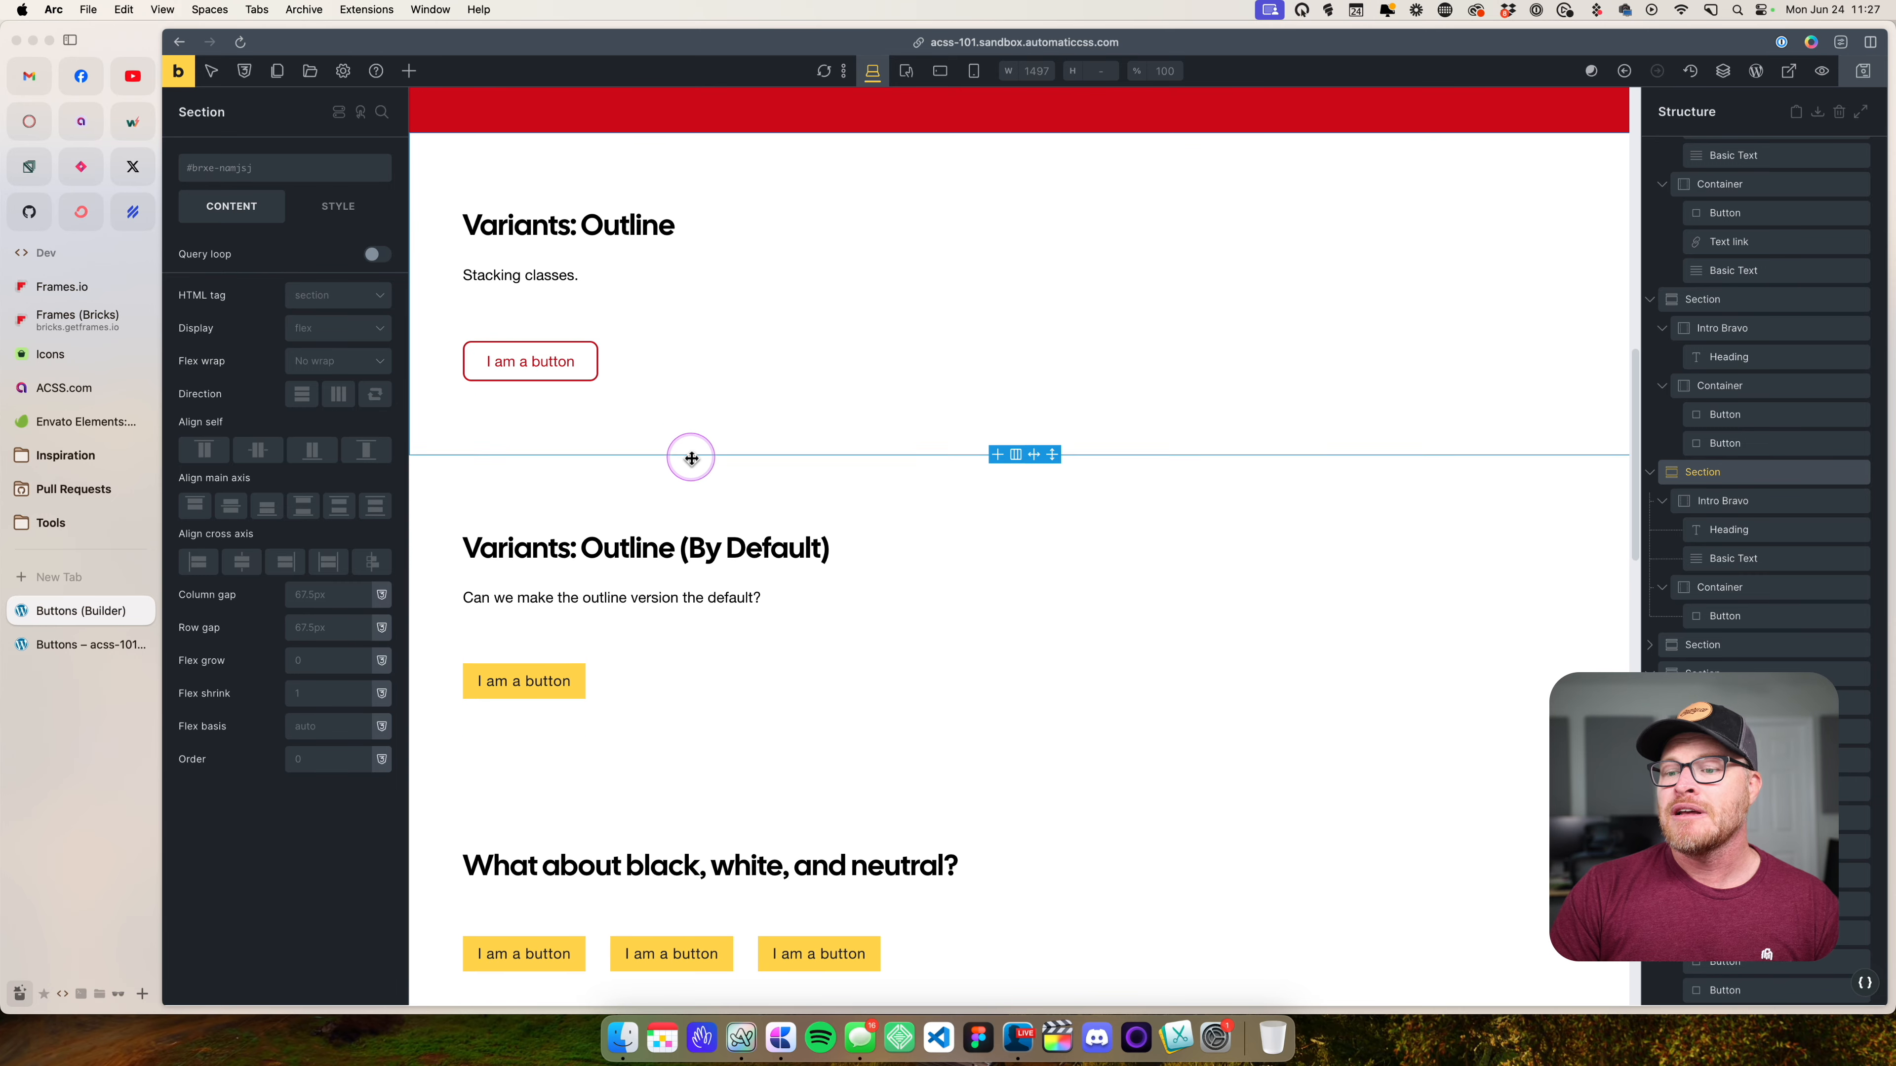
{"action": "scroll", "coordinate": [690, 457], "scroll_direction": "up", "scroll_amount": 5}
{"action": "scroll", "coordinate": [691, 459], "scroll_direction": "up", "scroll_amount": 1}
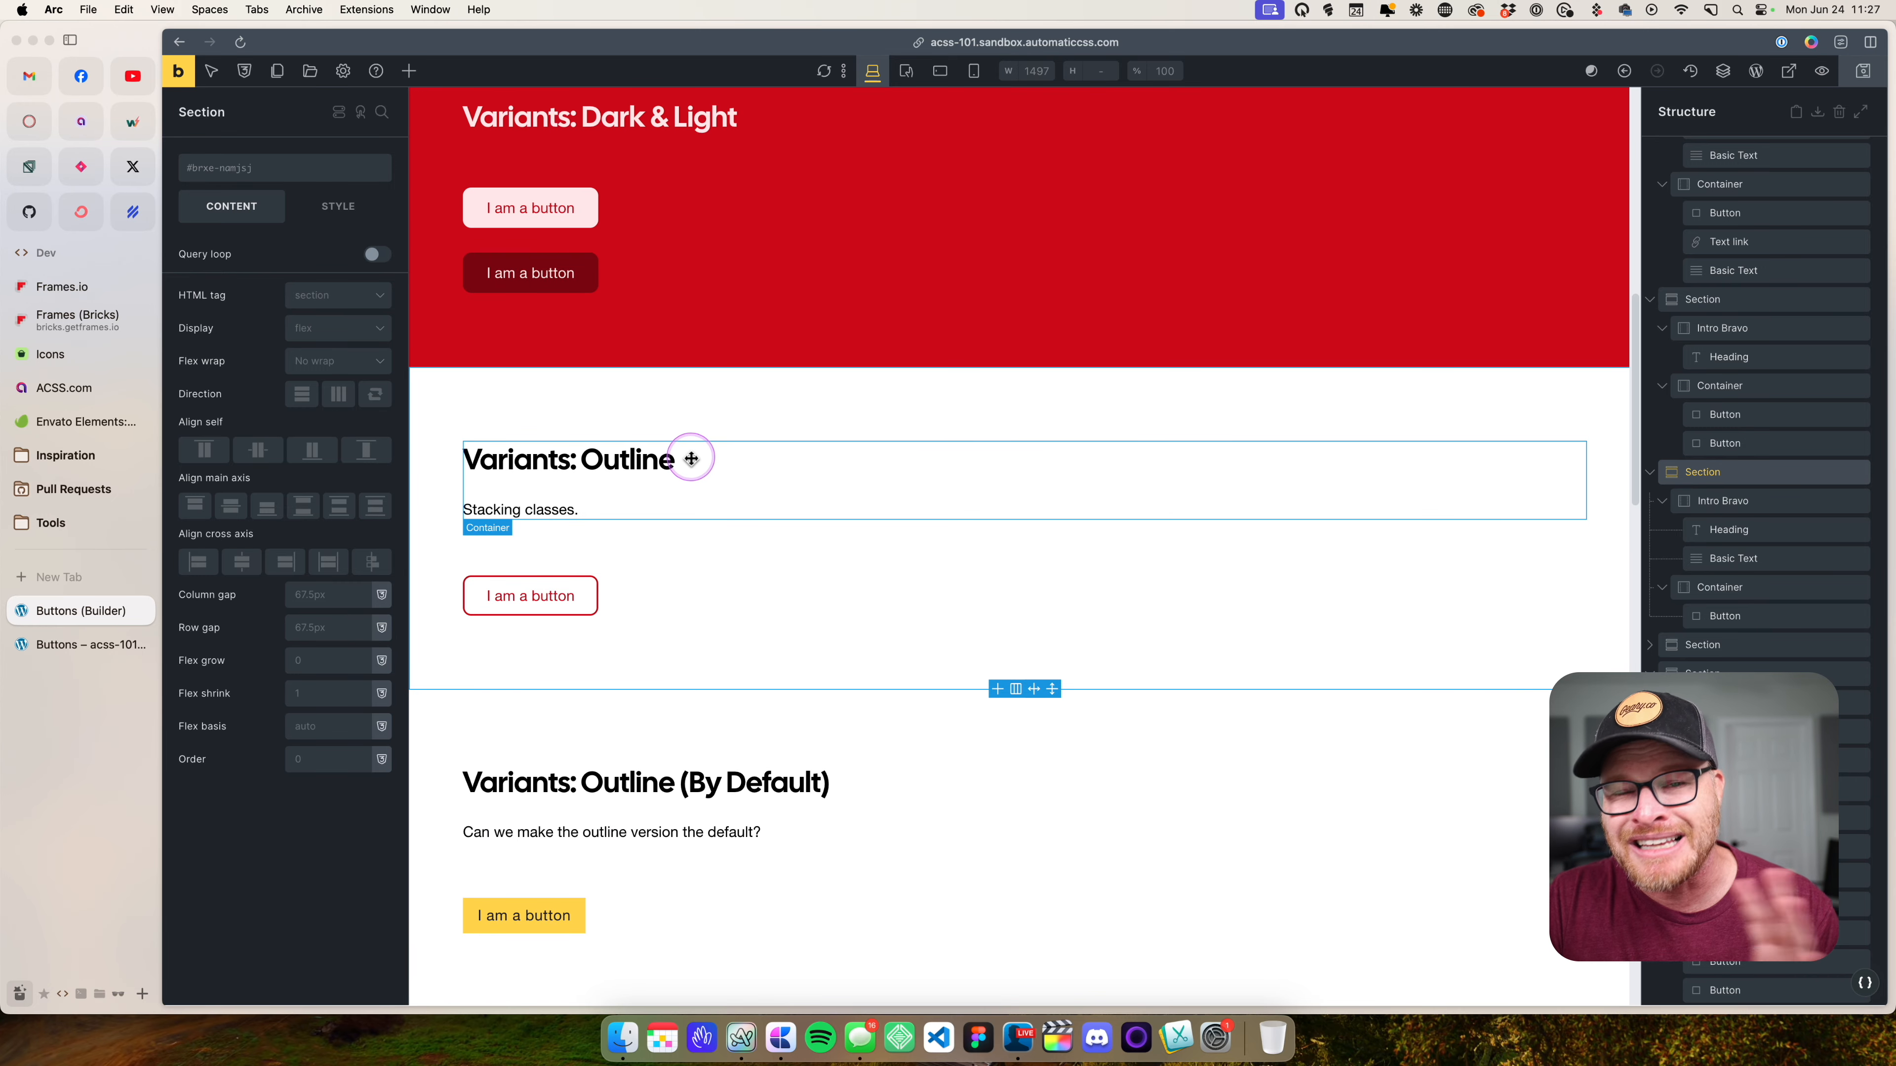
{"action": "left_click", "coordinate": [539, 273]}
{"action": "left_click", "coordinate": [256, 173]}
{"action": "type", "text": "outline"}
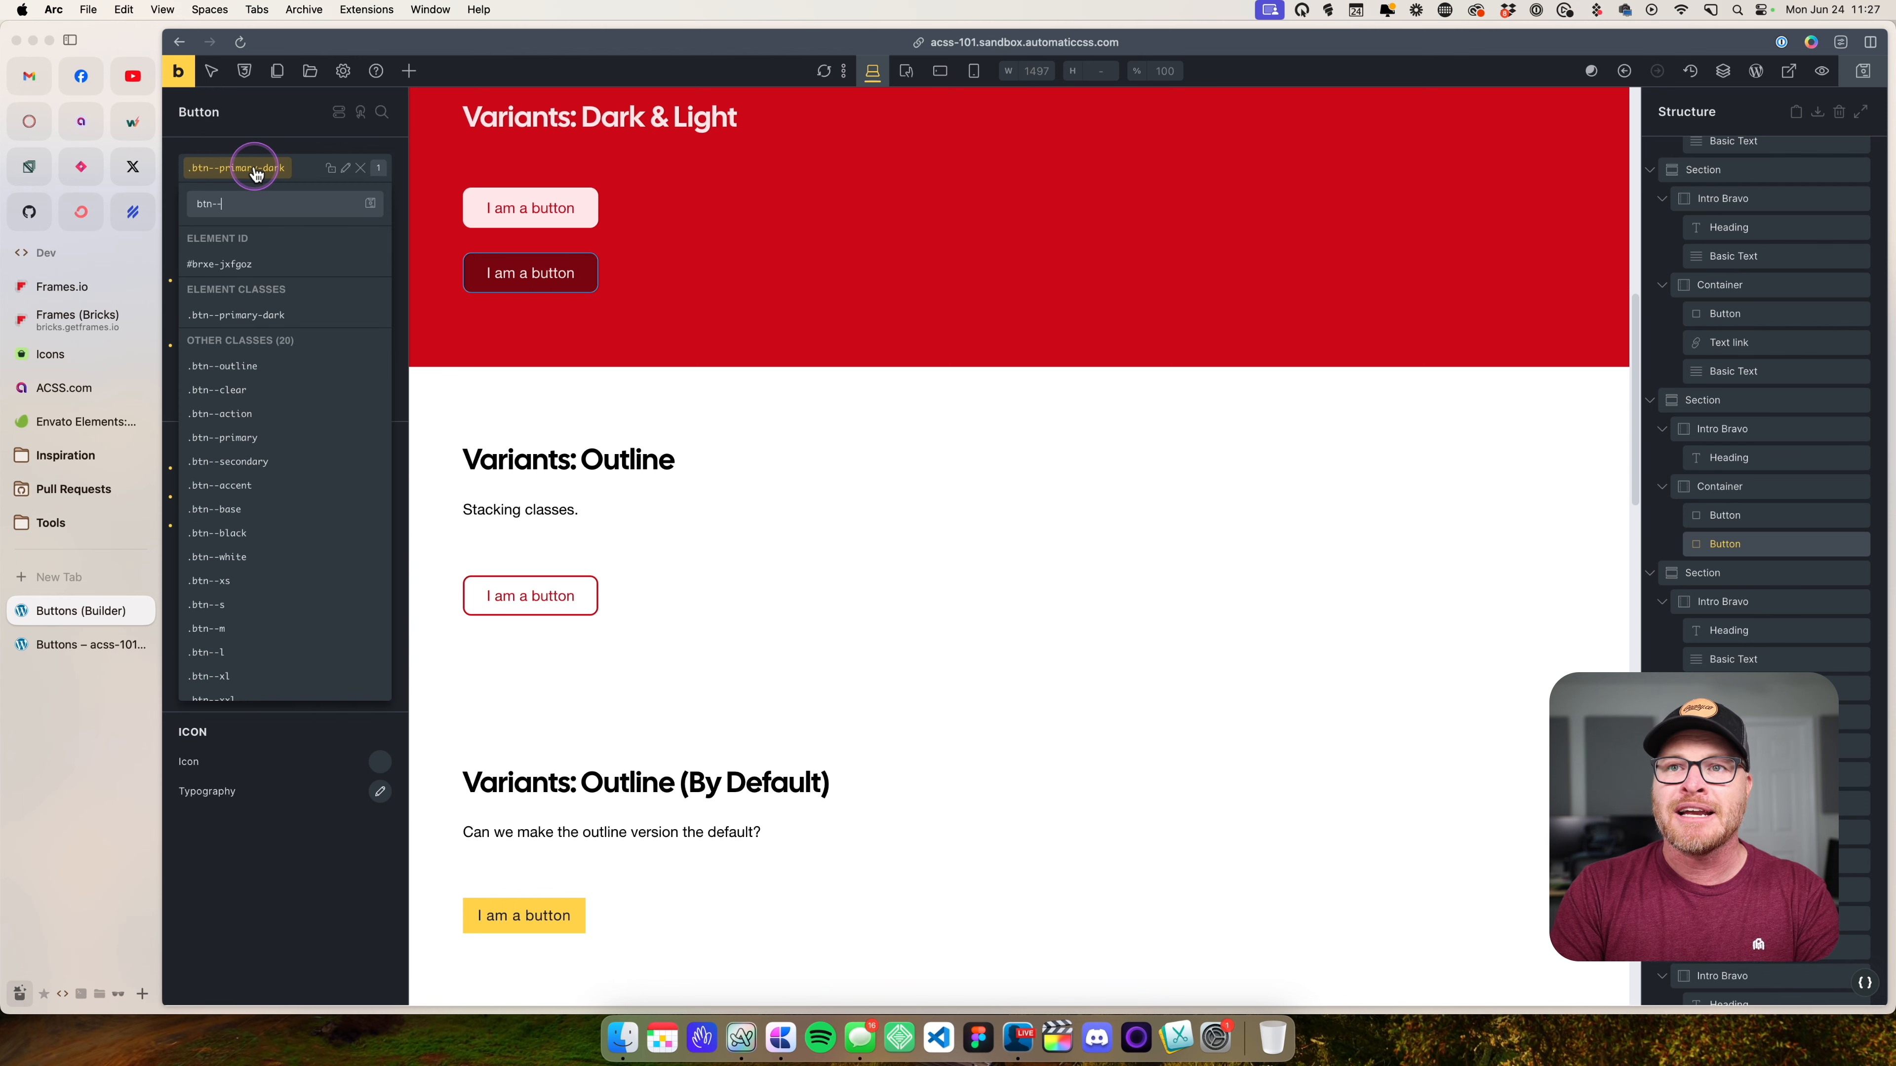
{"action": "key", "text": "Return"}
{"action": "left_click", "coordinate": [449, 269]}
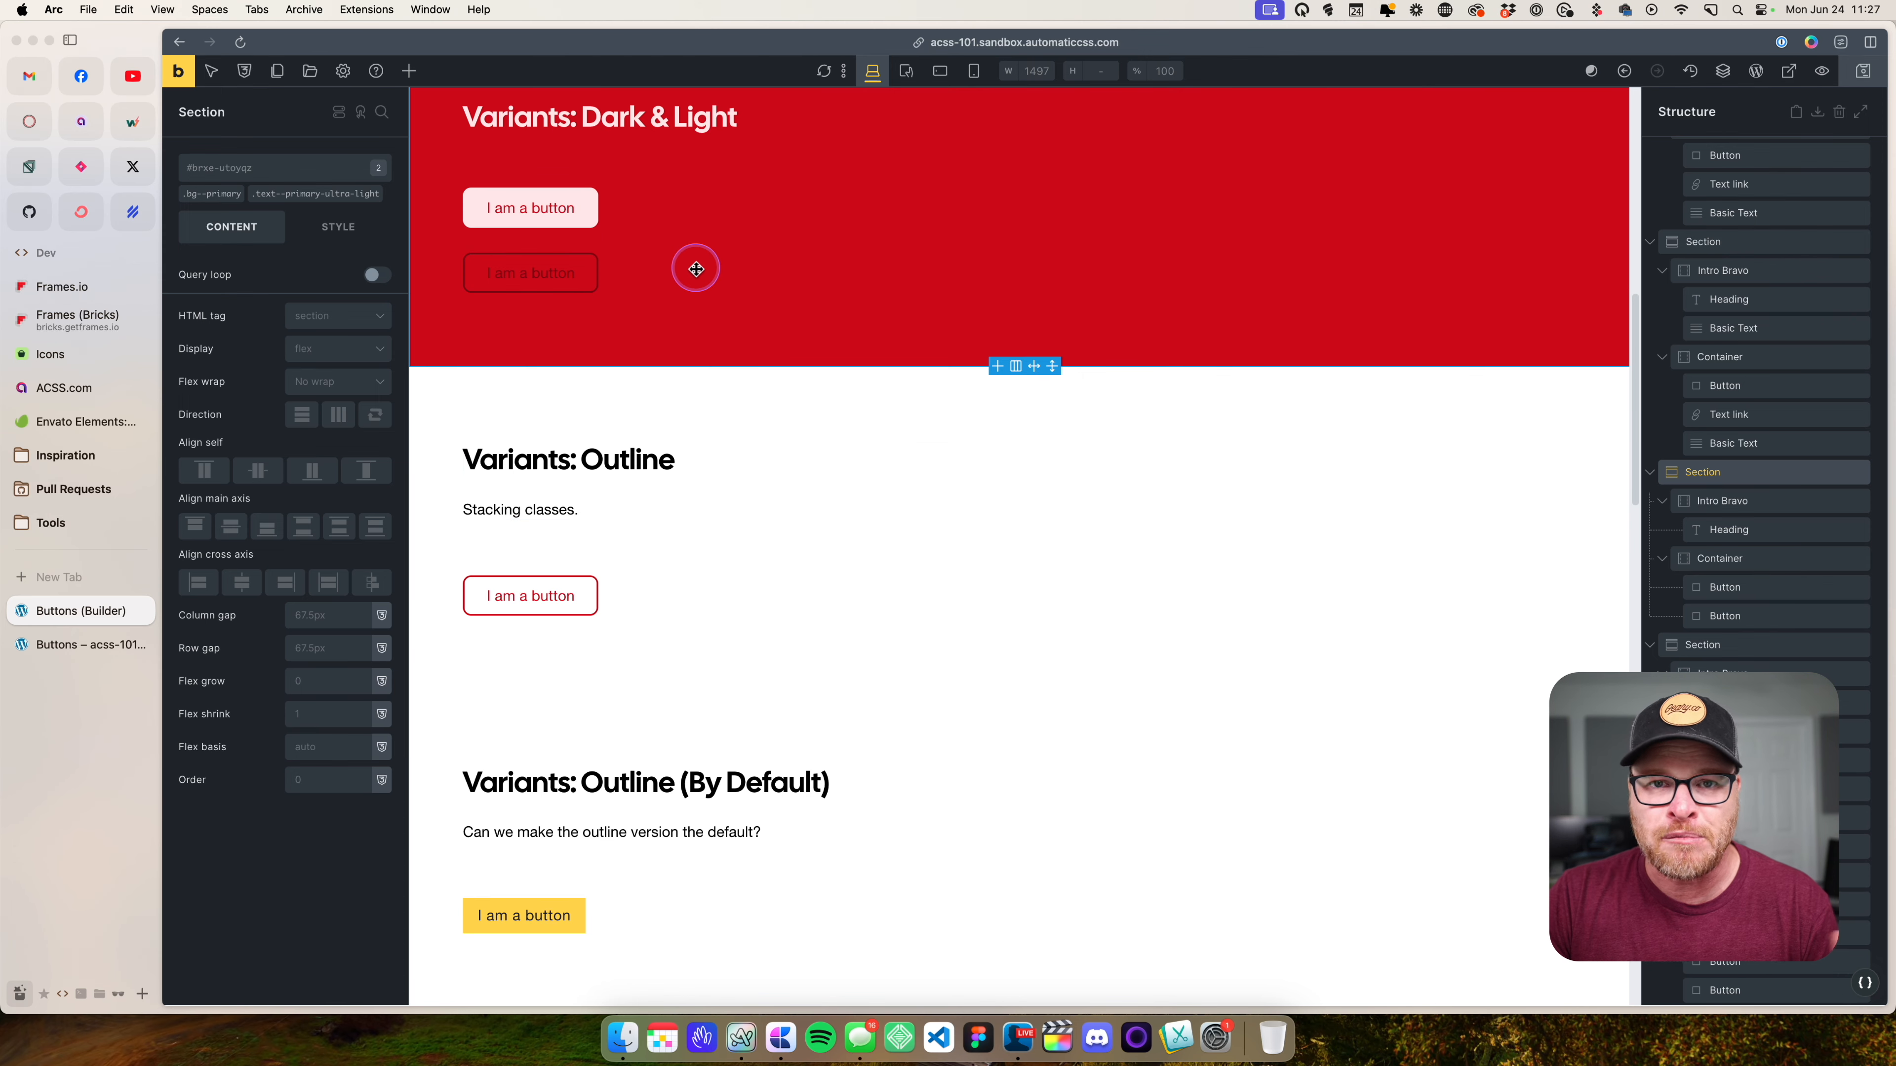
- Try the btn--outline class on its own for the yellow button in the "Variants: Outline (By Default)" section
{"action": "scroll", "coordinate": [696, 273], "scroll_direction": "down", "scroll_amount": 5}
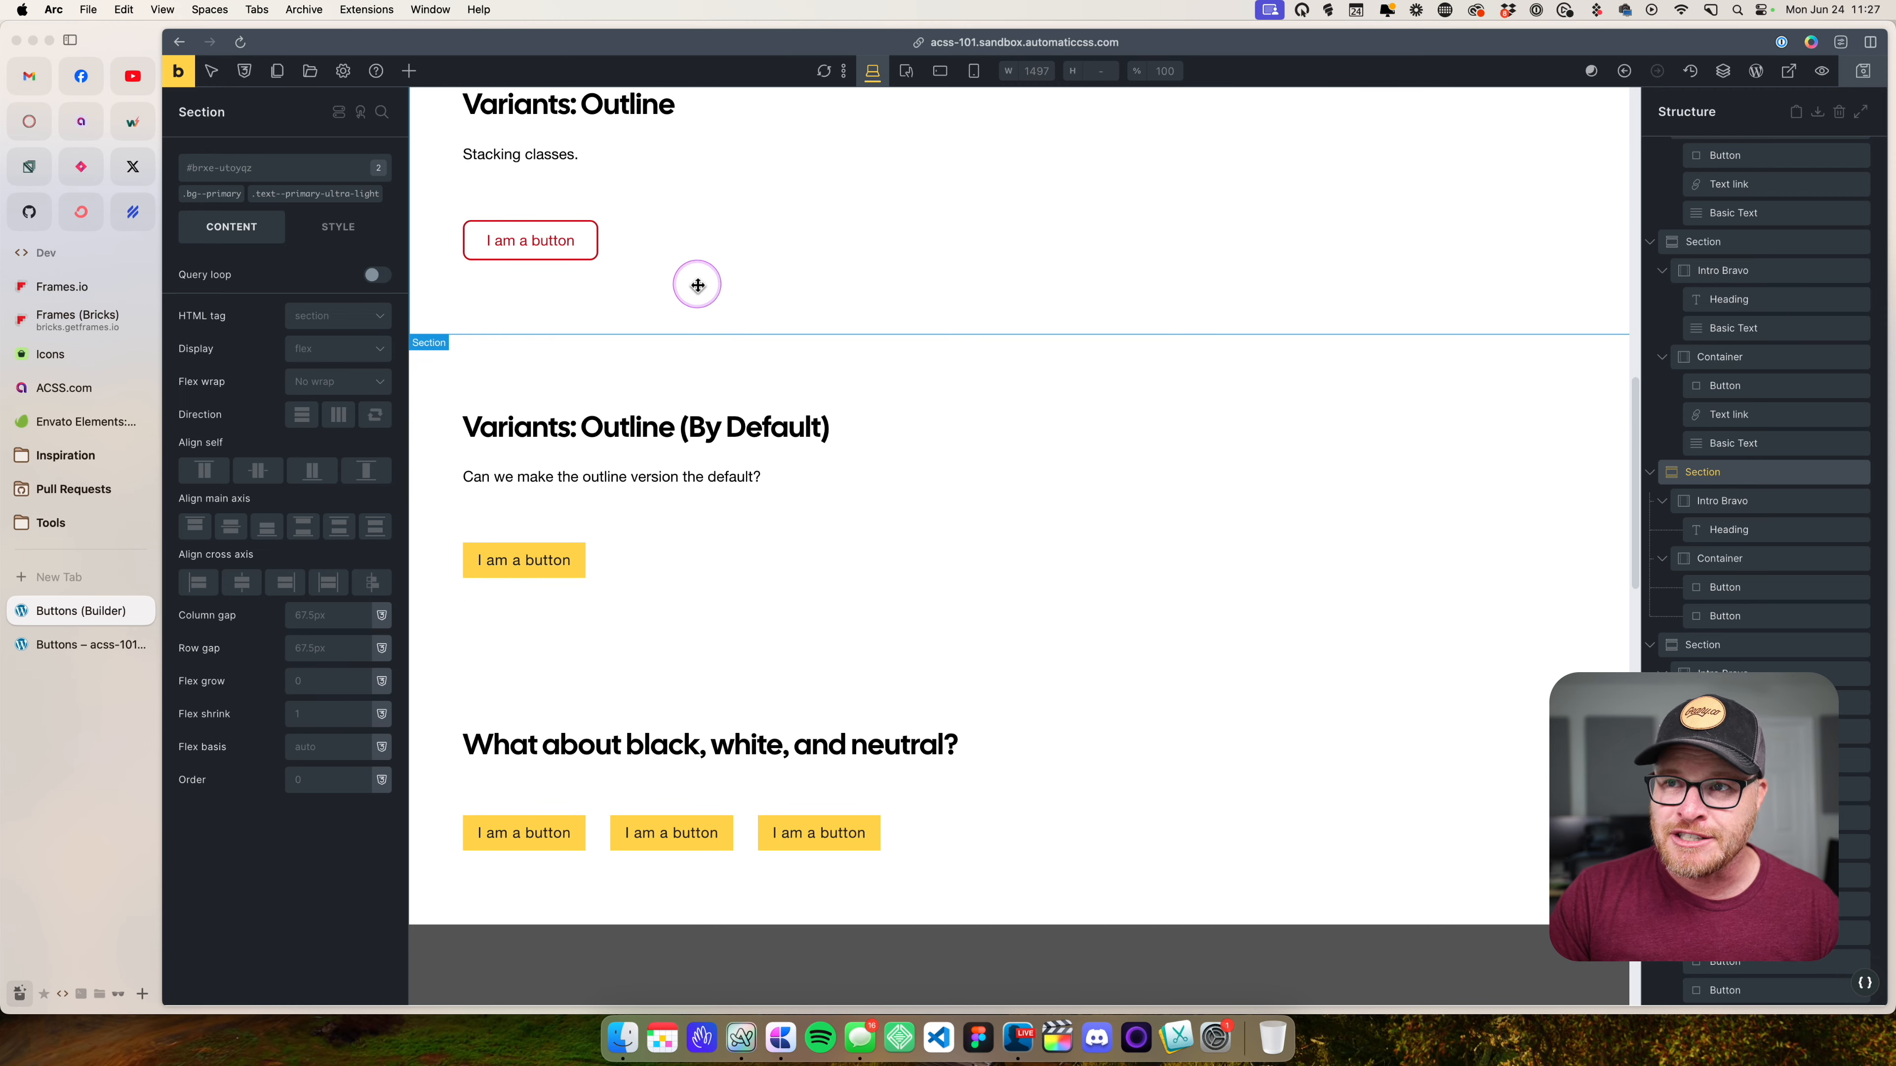
{"action": "scroll", "coordinate": [697, 284], "scroll_direction": "down", "scroll_amount": 2}
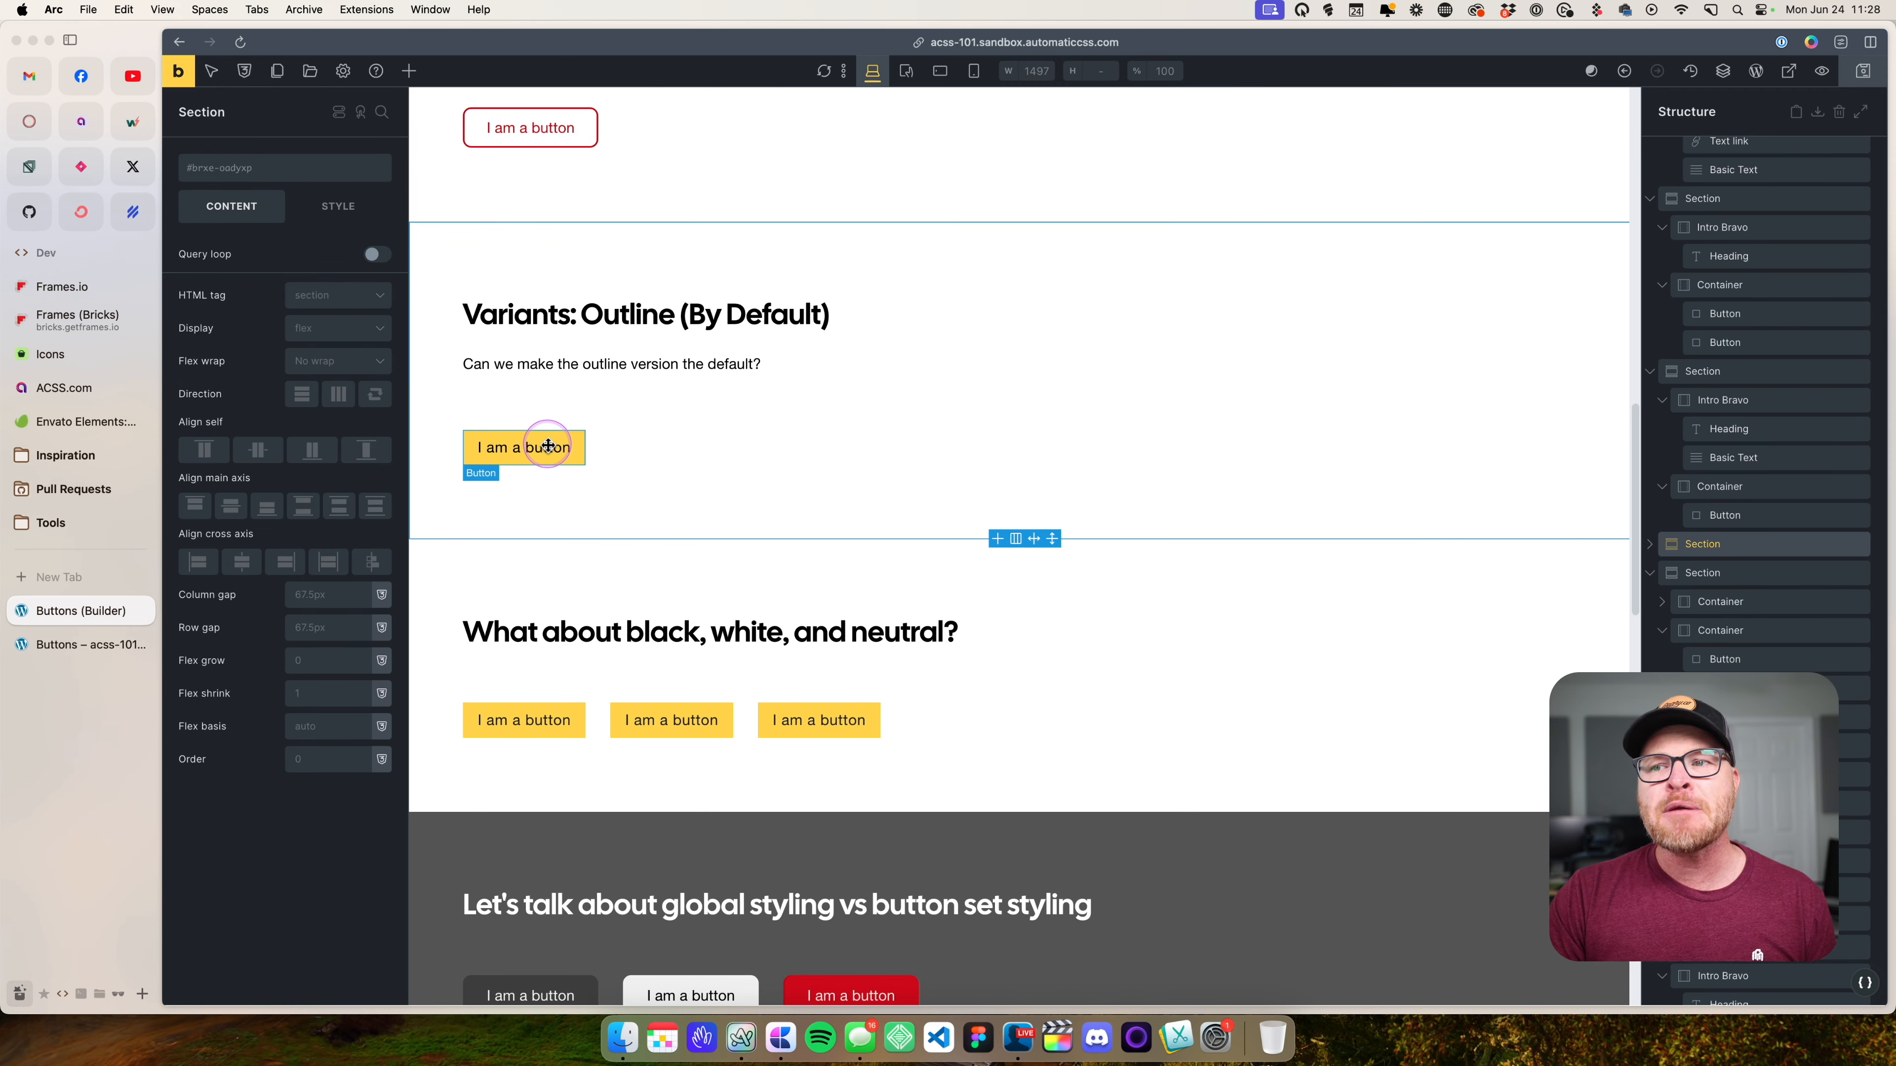
{"action": "left_click", "coordinate": [549, 446]}
{"action": "left_click", "coordinate": [286, 182]}
{"action": "type", "text": "btn--outline"}
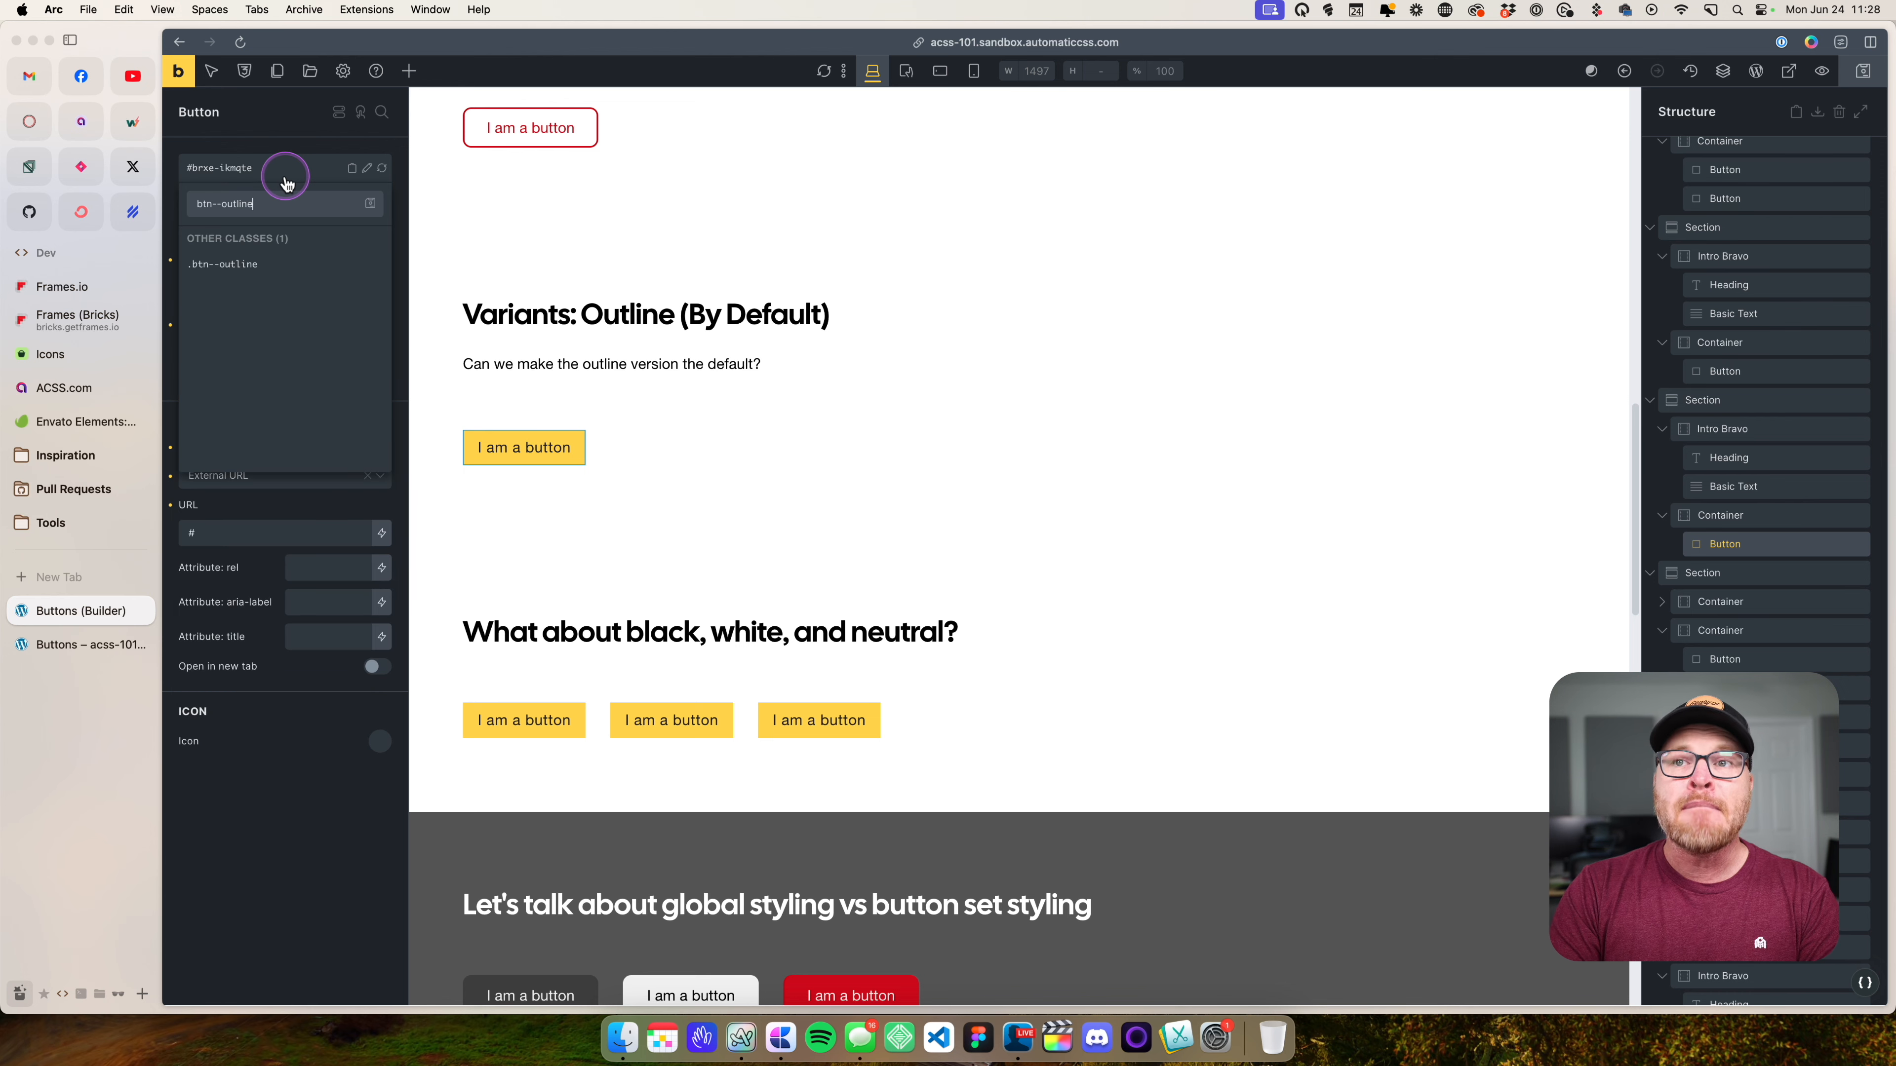
{"action": "key", "text": "Return"}
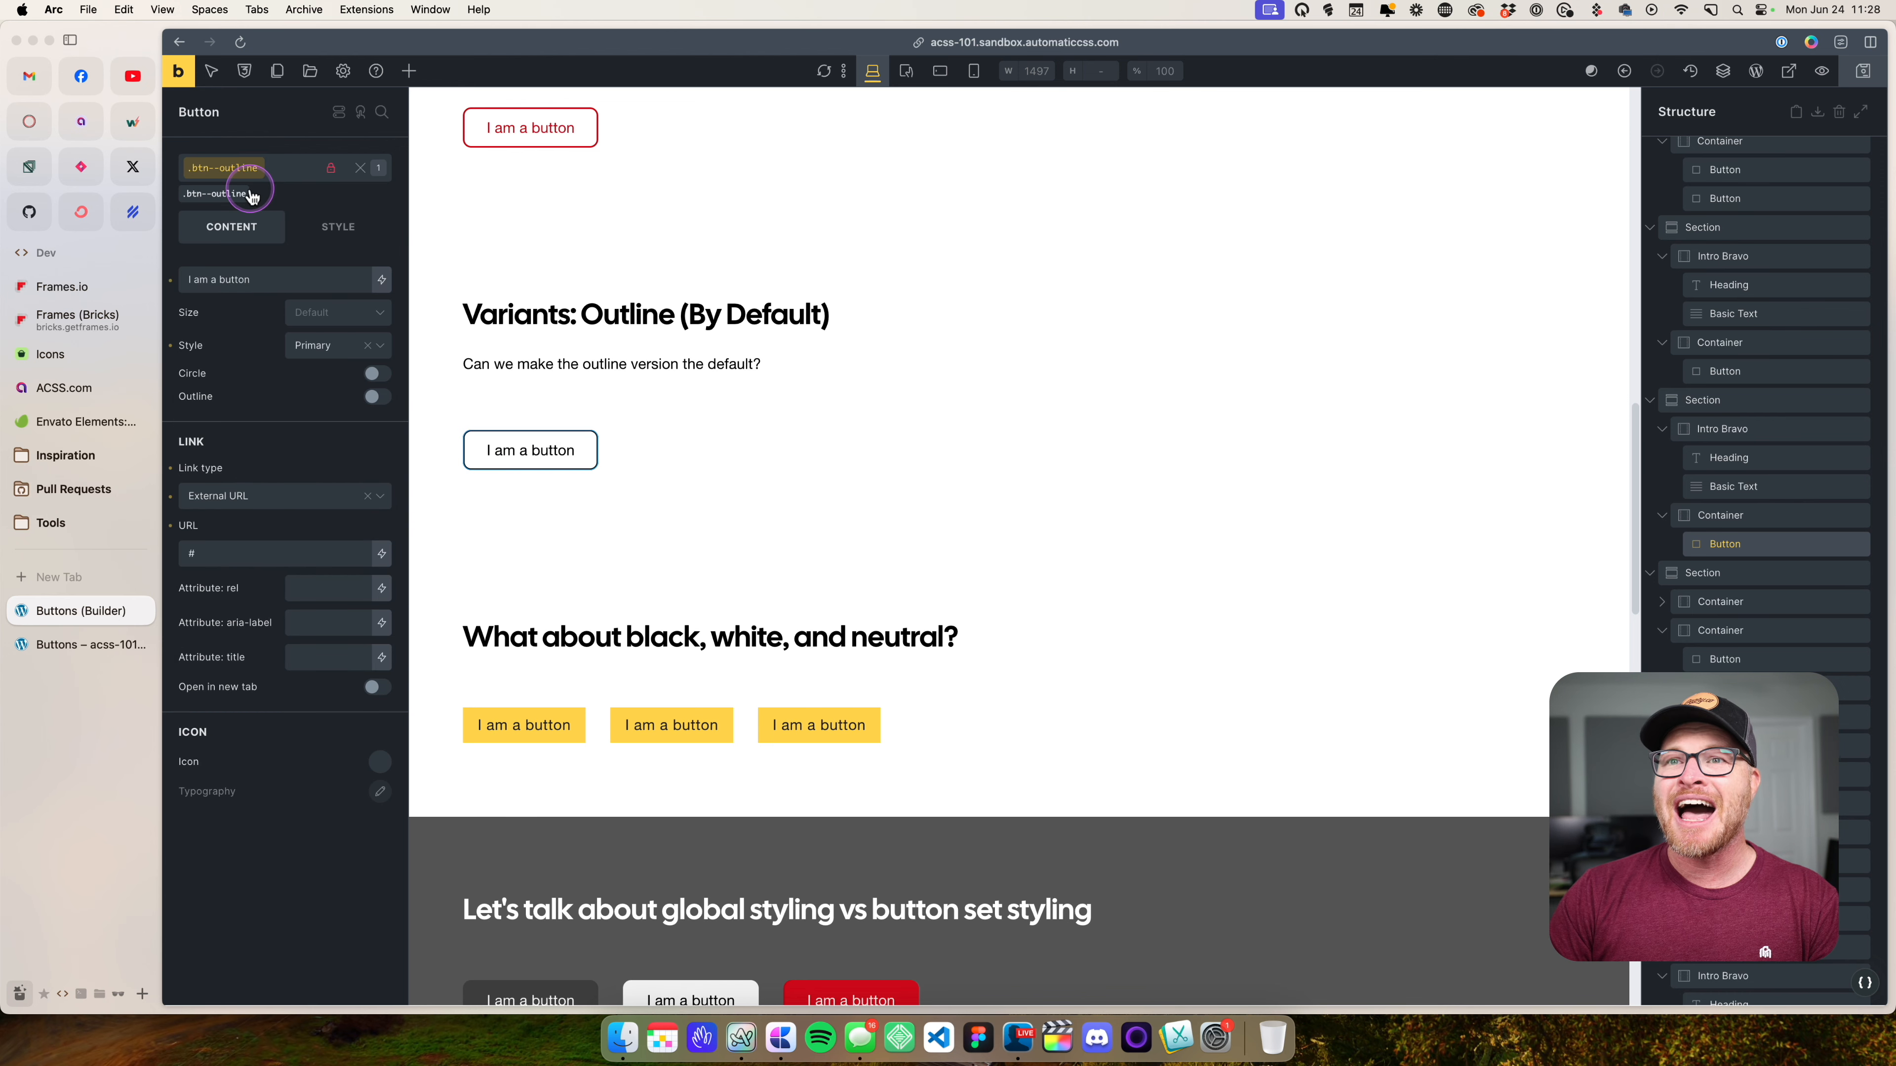
- Replace btn--outline with the btn--primary class on the button in the "Variants: Outline (By Default)" section
{"action": "left_click", "coordinate": [251, 169]}
{"action": "left_click", "coordinate": [254, 172]}
{"action": "type", "text": "btn--primary"}
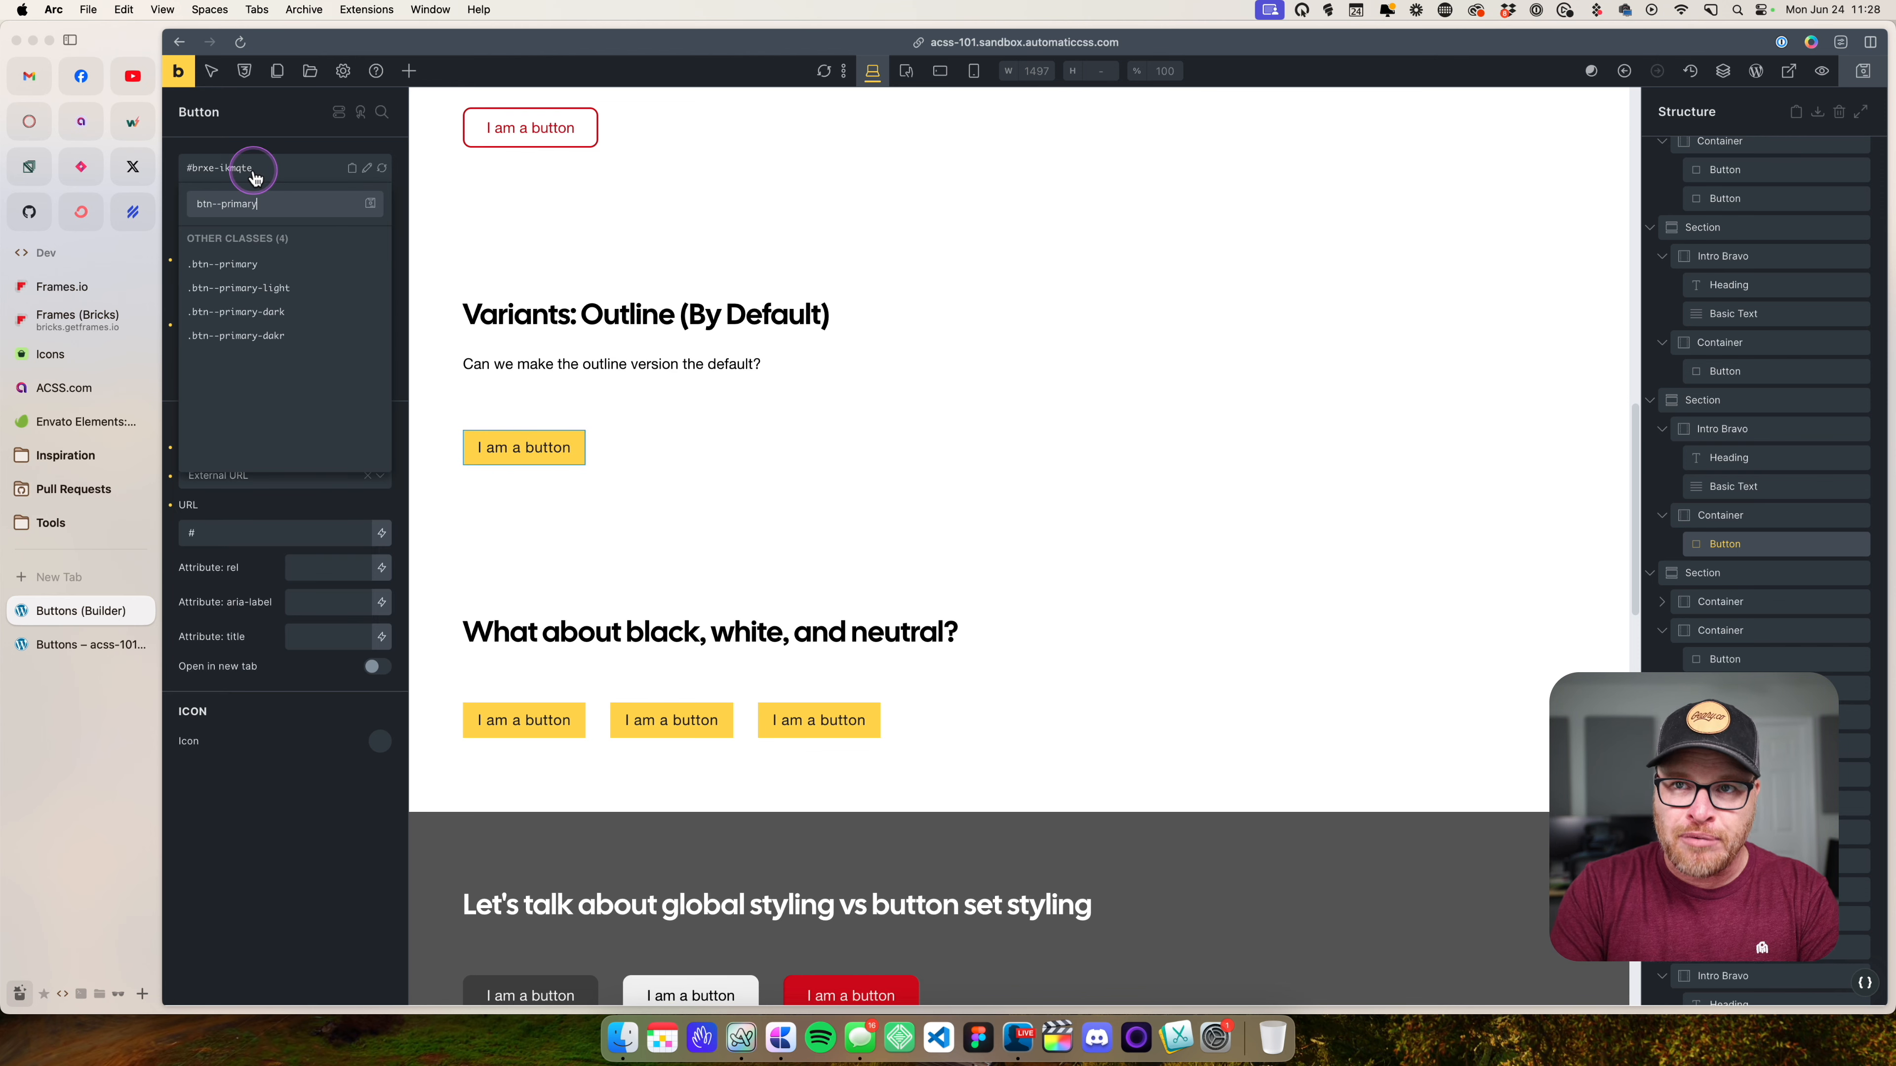
{"action": "key", "text": "Return"}
{"action": "left_click", "coordinate": [710, 471]}
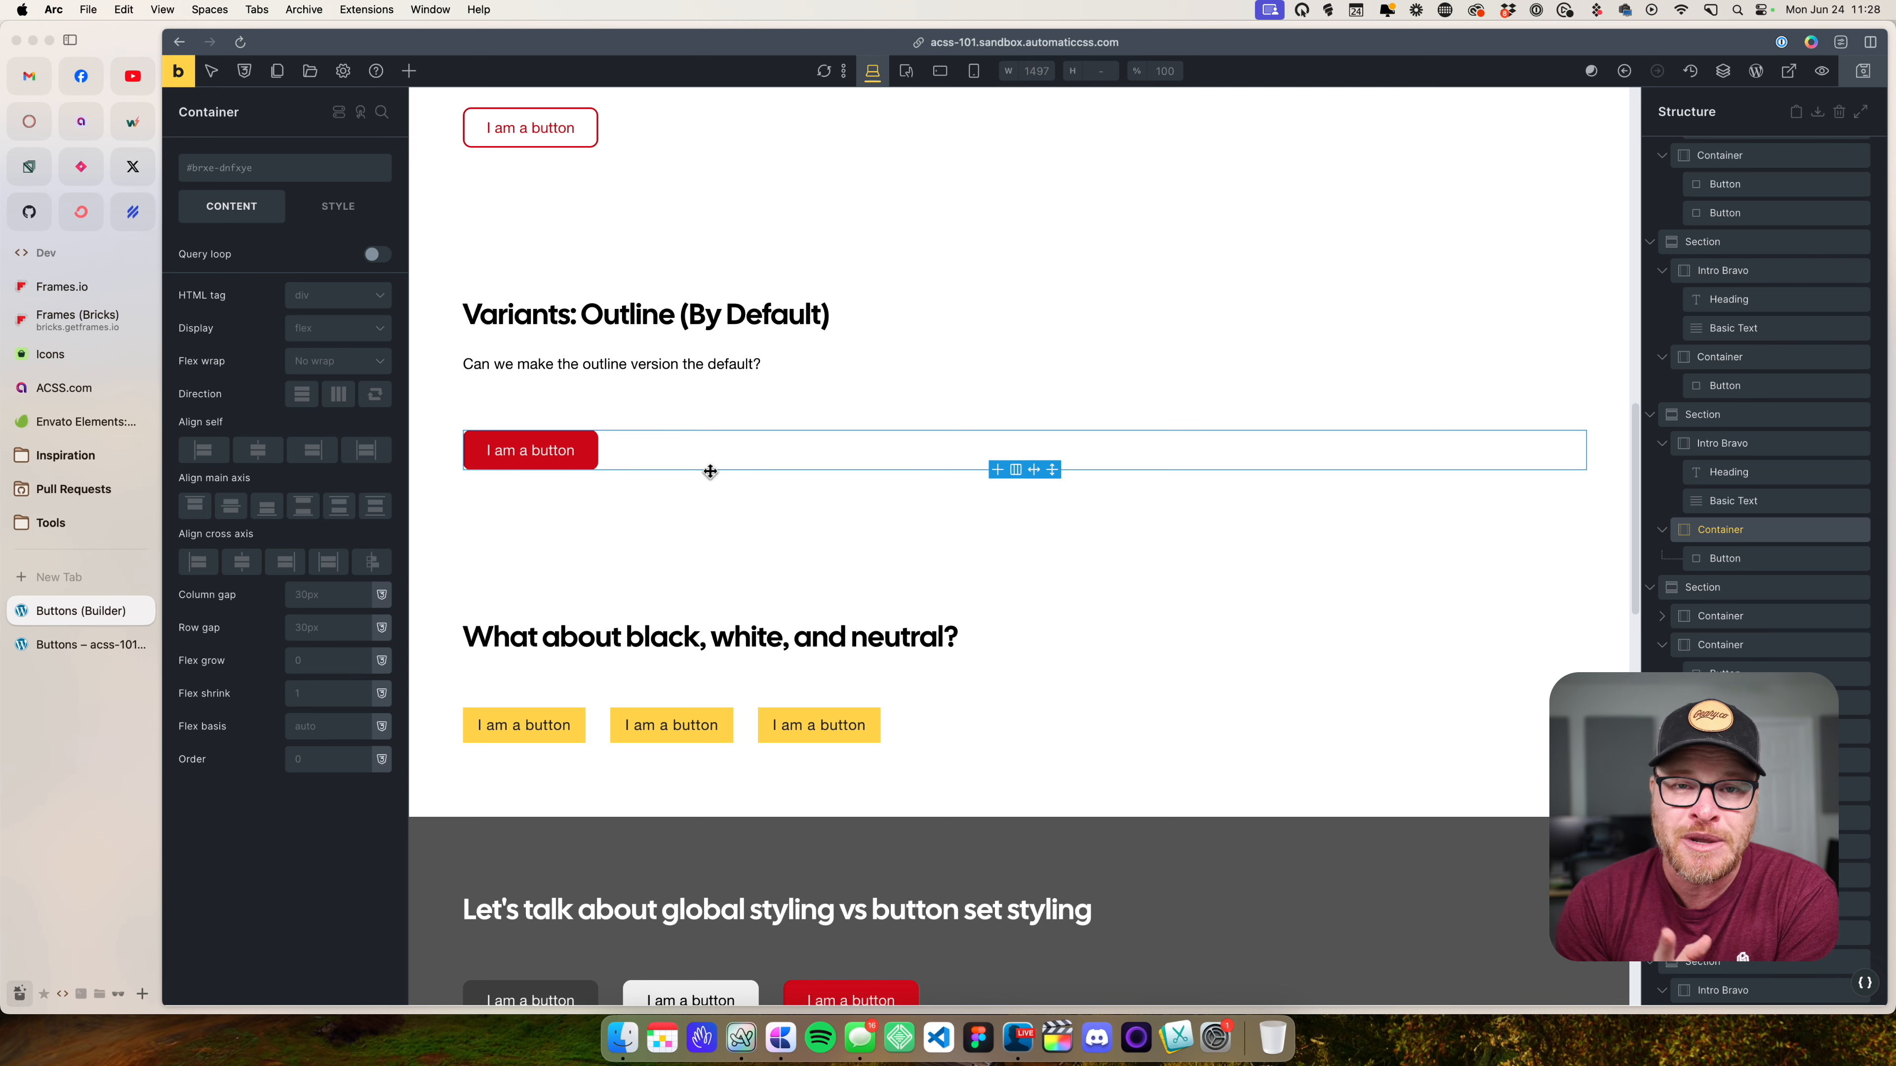
{"action": "left_click", "coordinate": [710, 471]}
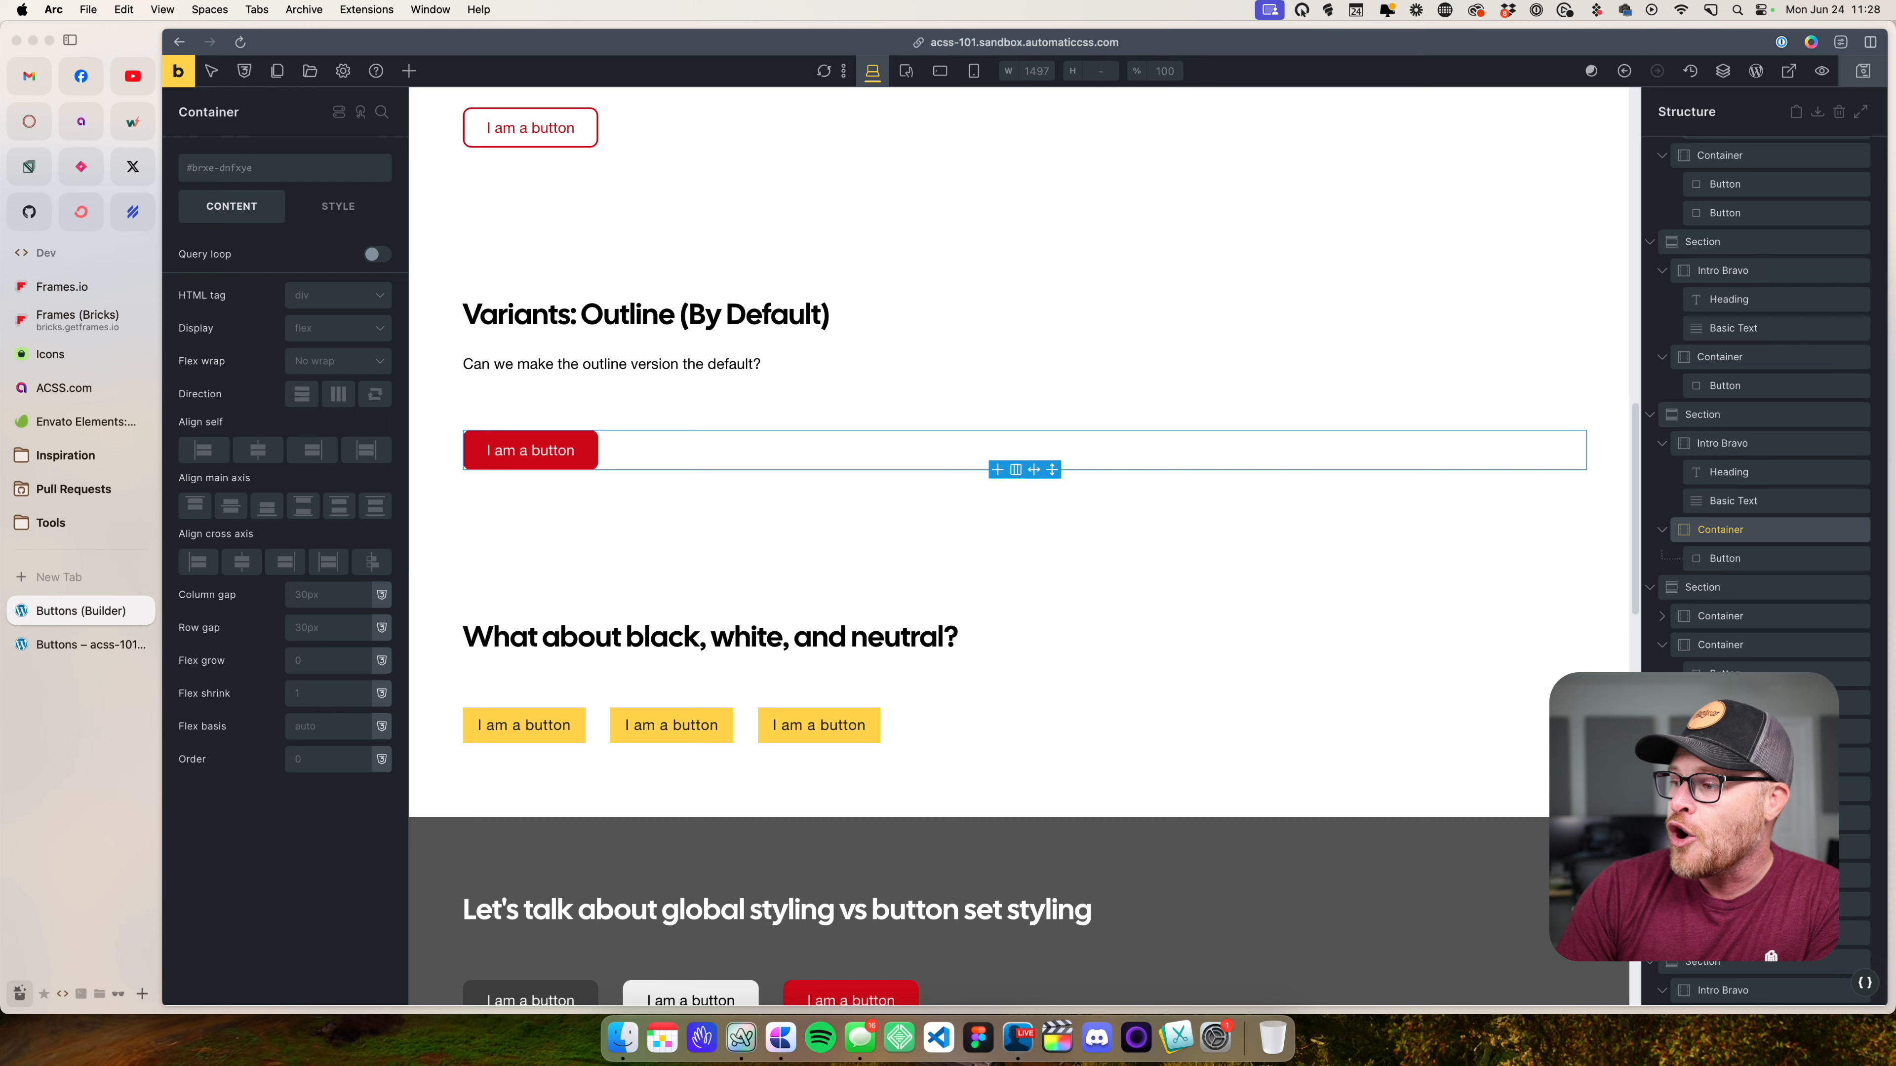
- Open the Buttons & Links settings in the Automatic.css dashboard with the browser's own sidebar hidden
{"action": "left_click", "coordinate": [1867, 984]}
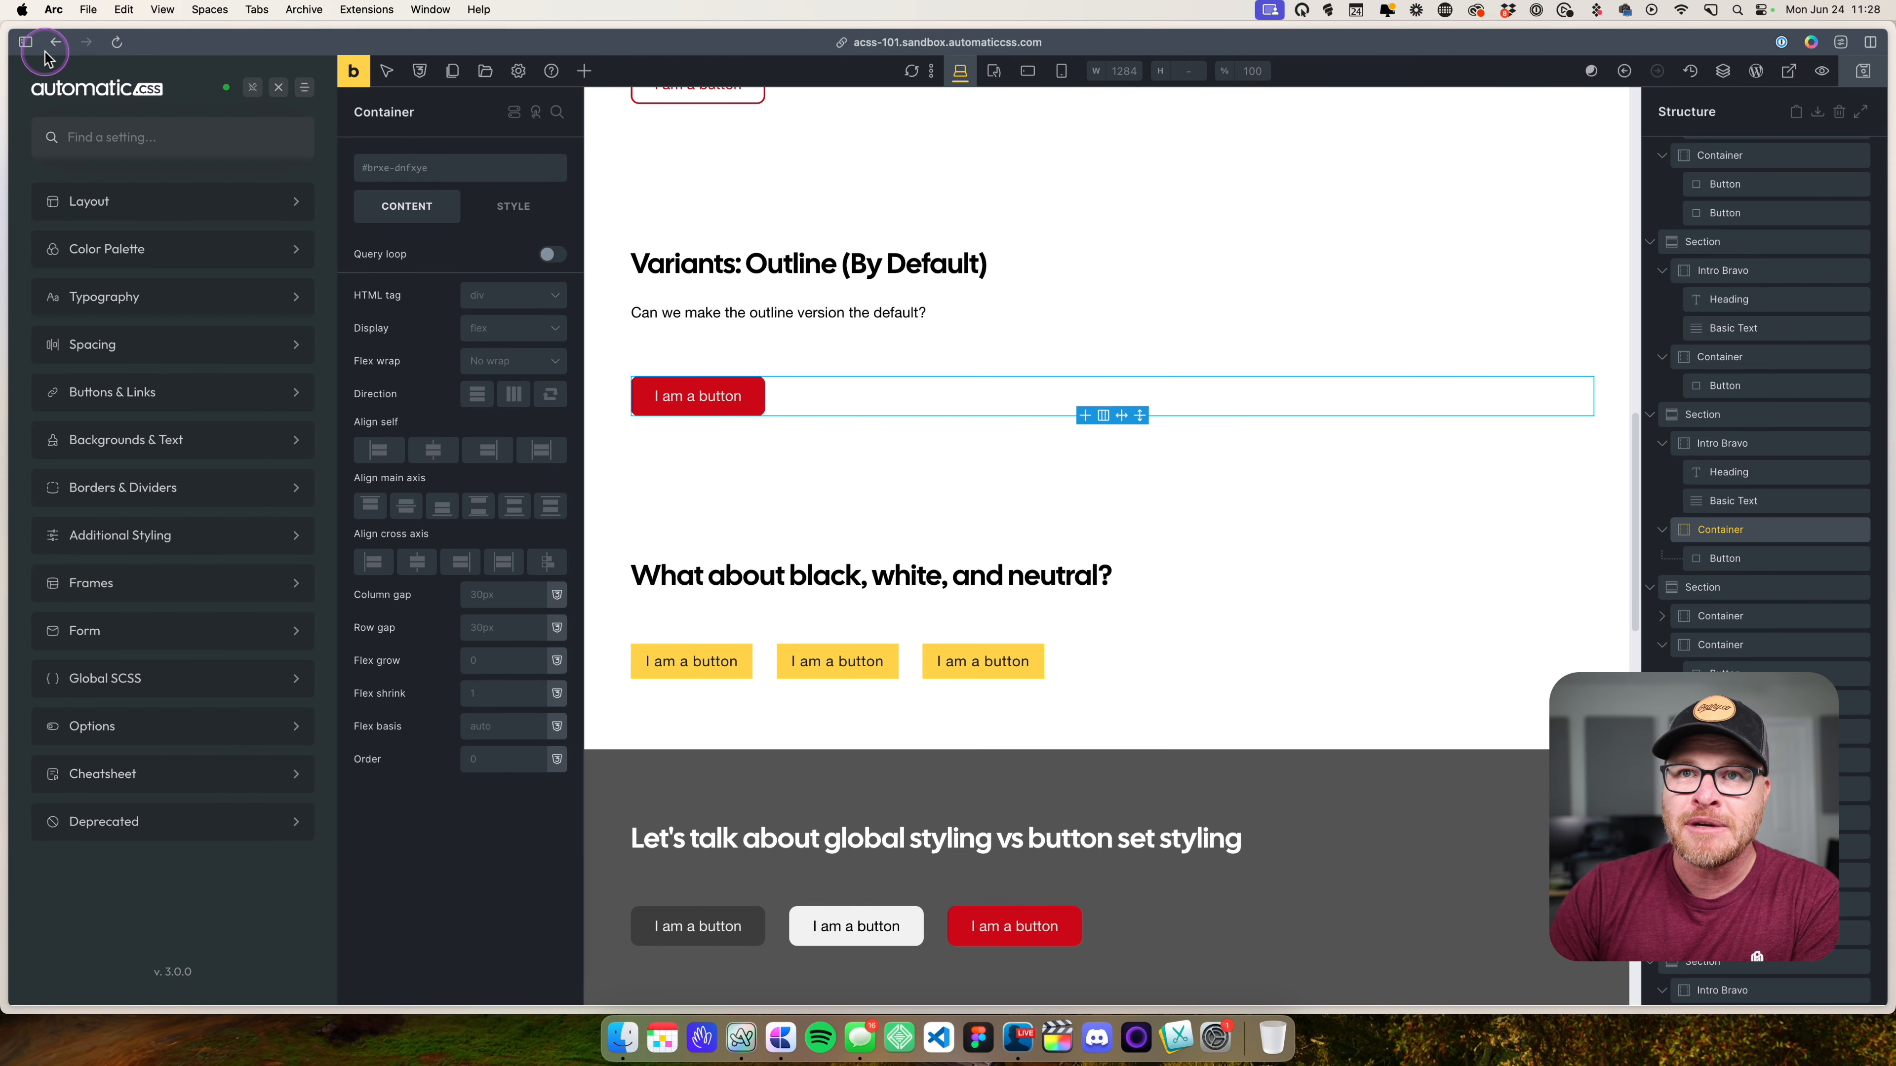
{"action": "left_click", "coordinate": [70, 39]}
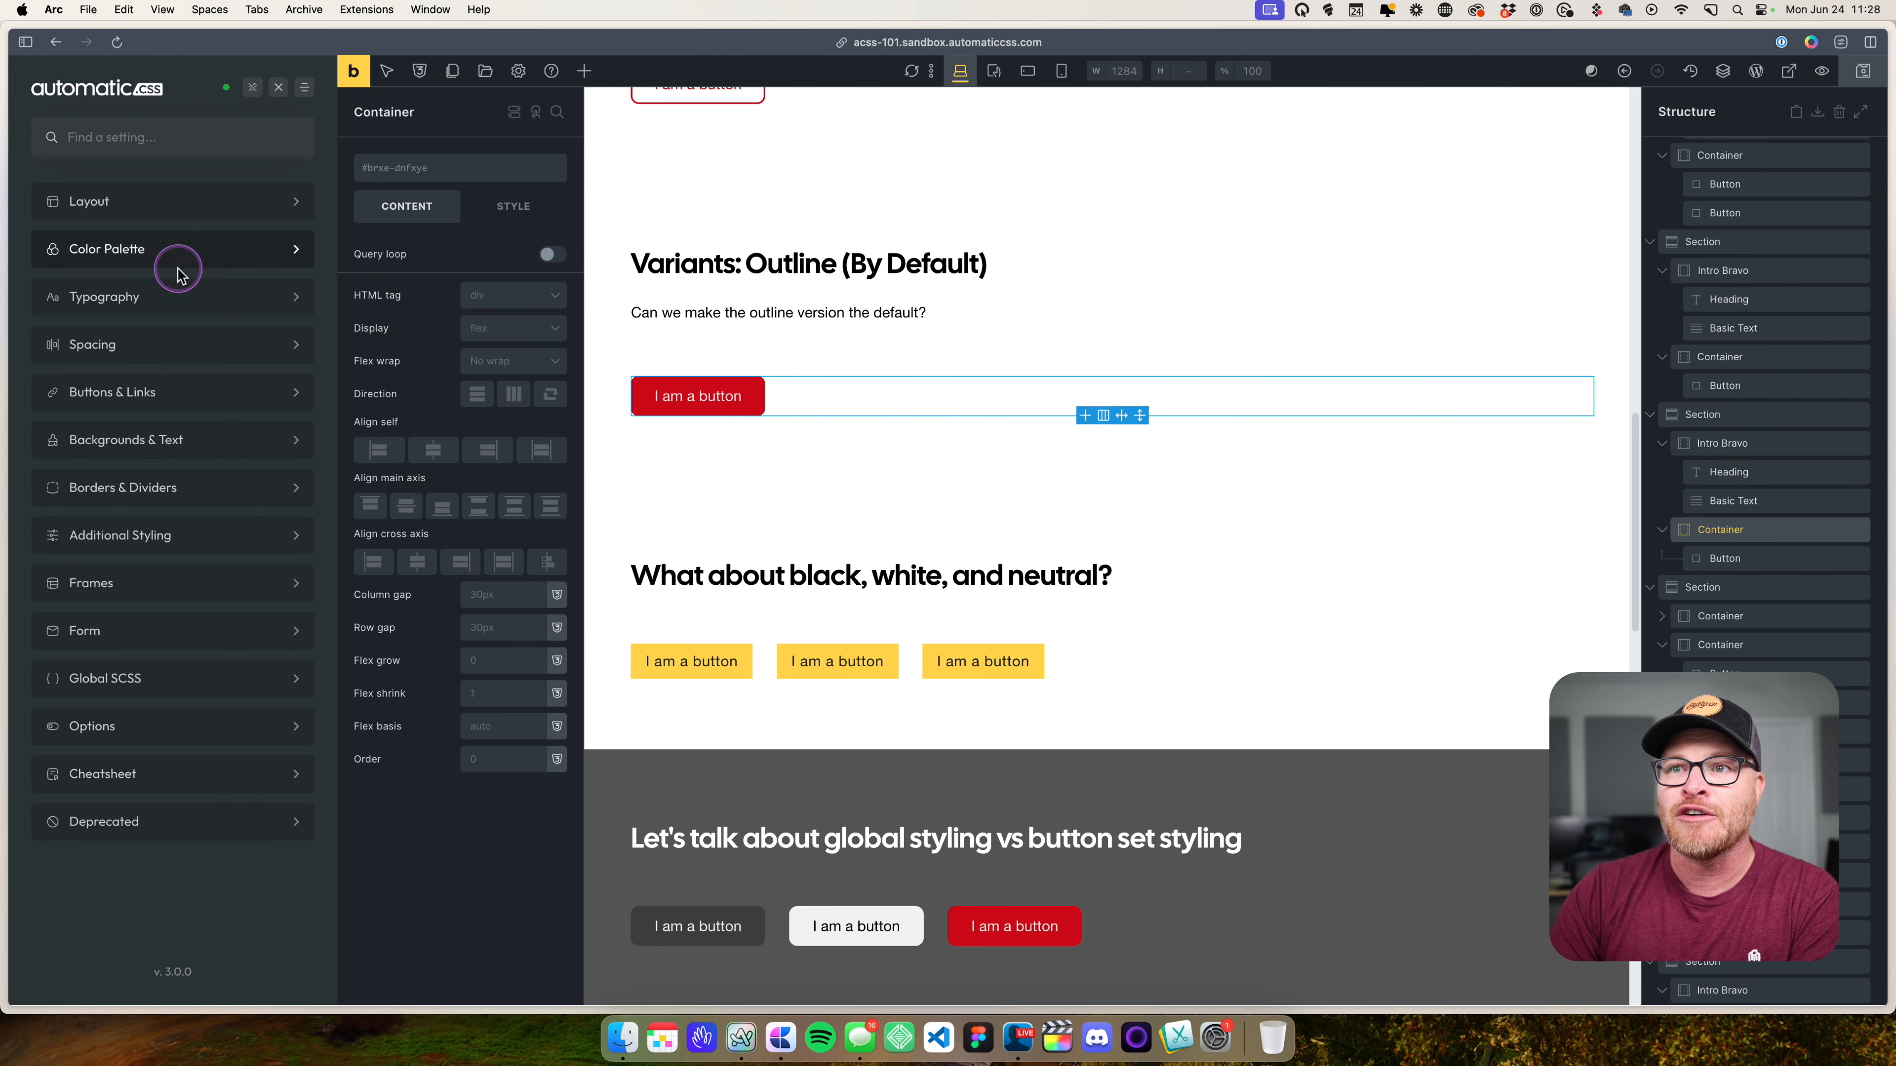
{"action": "left_click", "coordinate": [192, 390]}
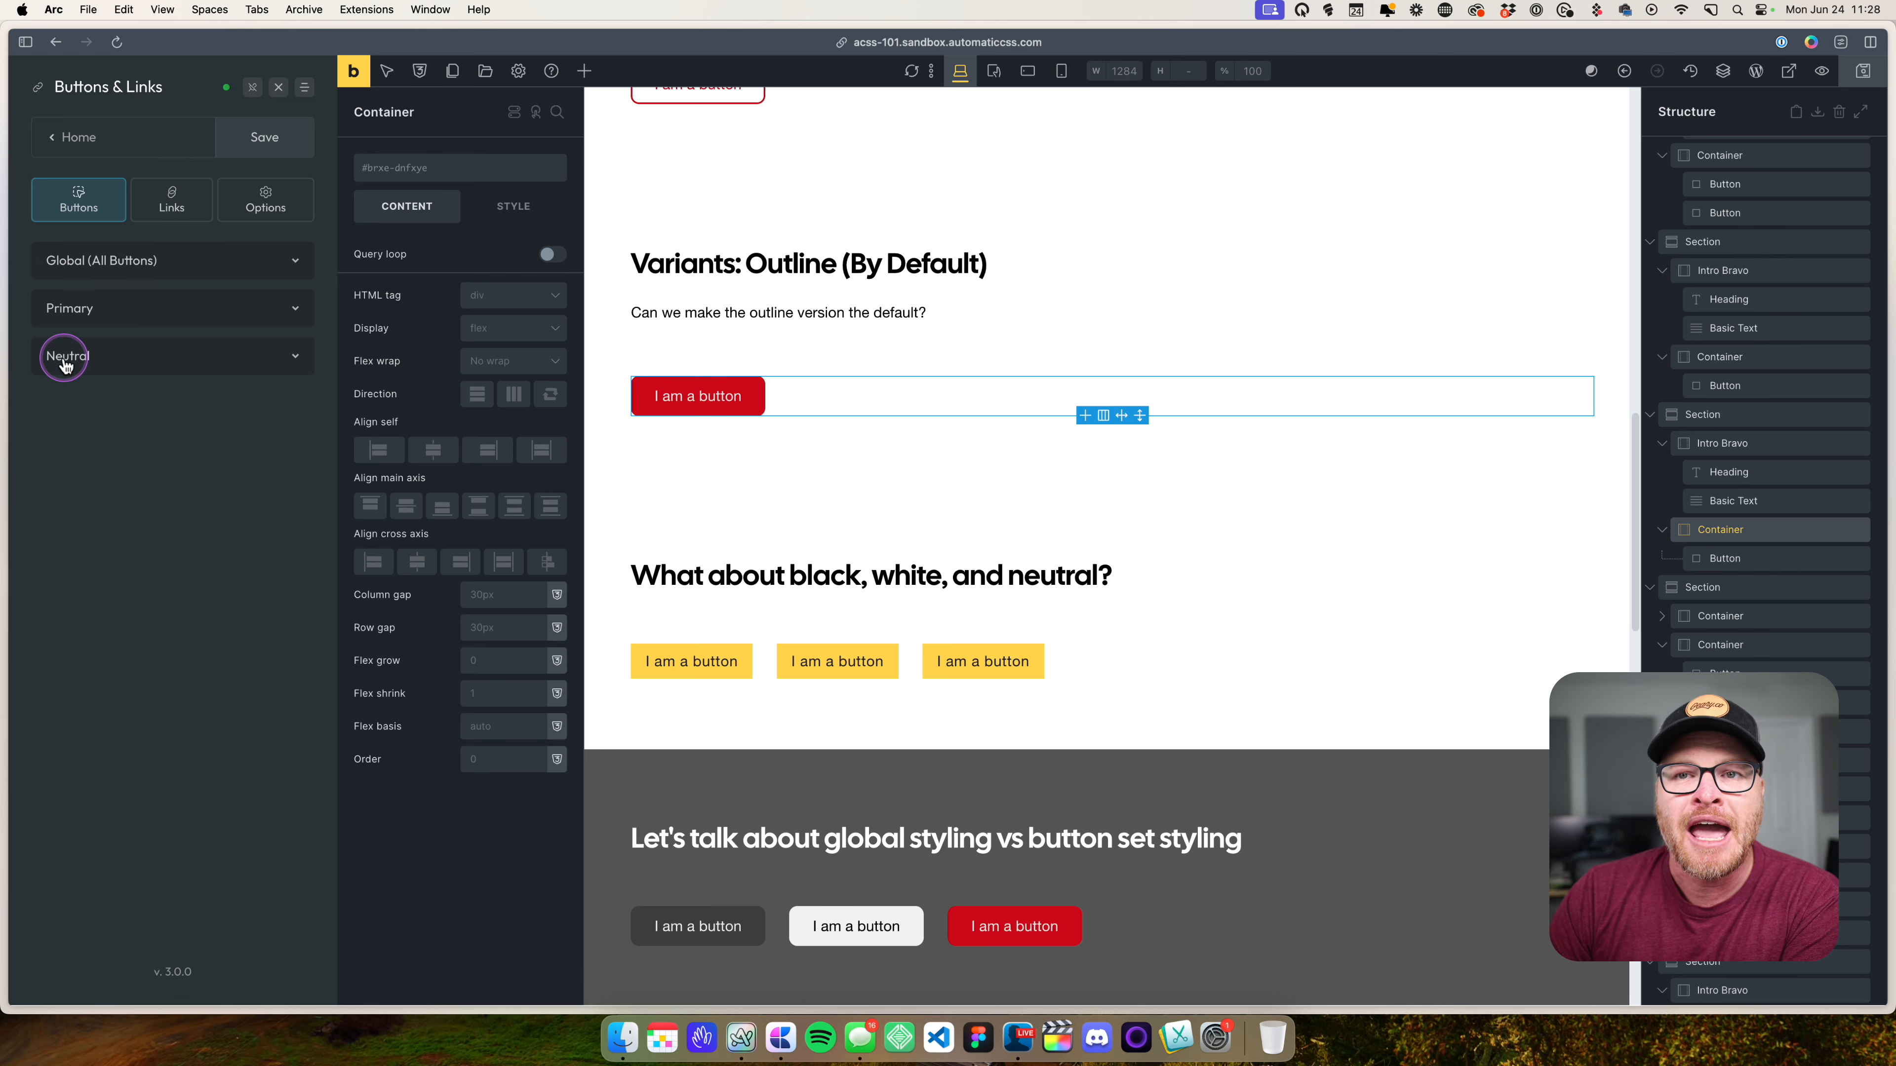
- Enable the Secondary color in the Color Palette and look for its group in the Buttons & Links settings
{"action": "left_click", "coordinate": [73, 134]}
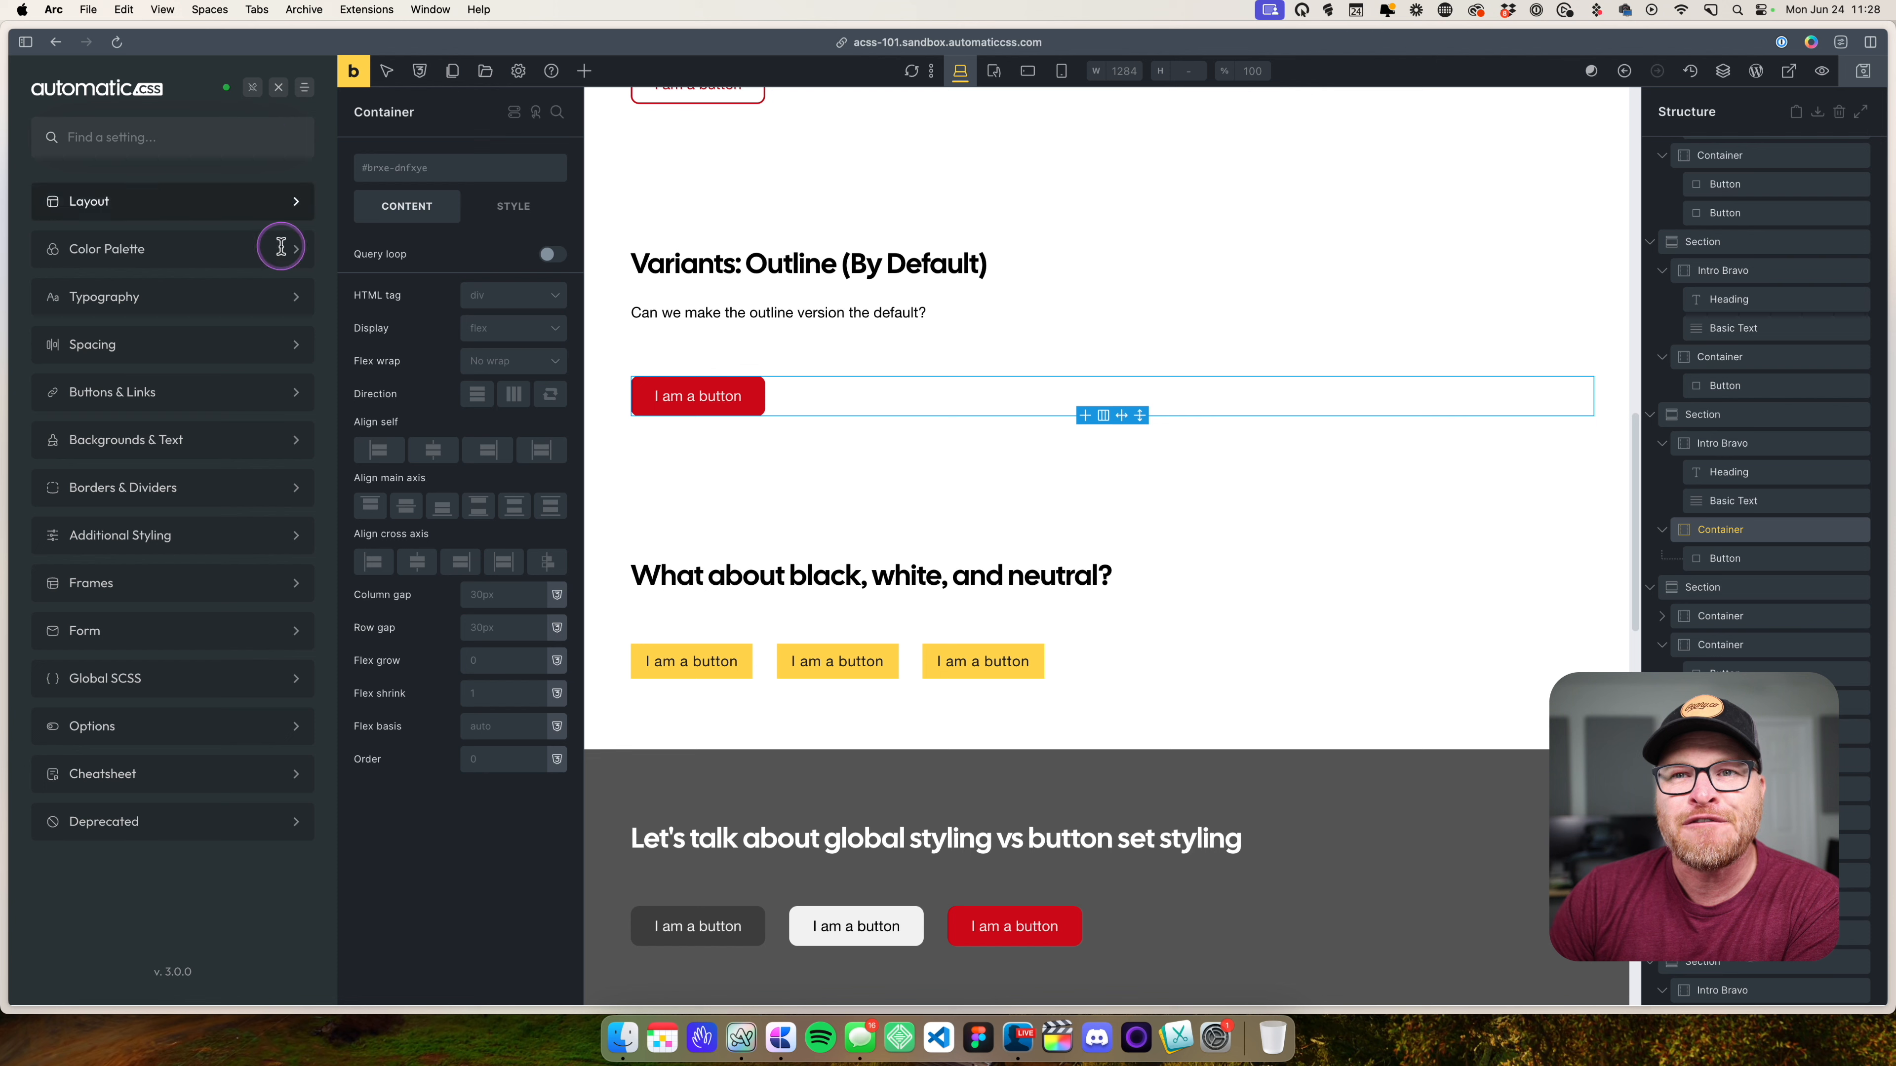
{"action": "left_click", "coordinate": [148, 261]}
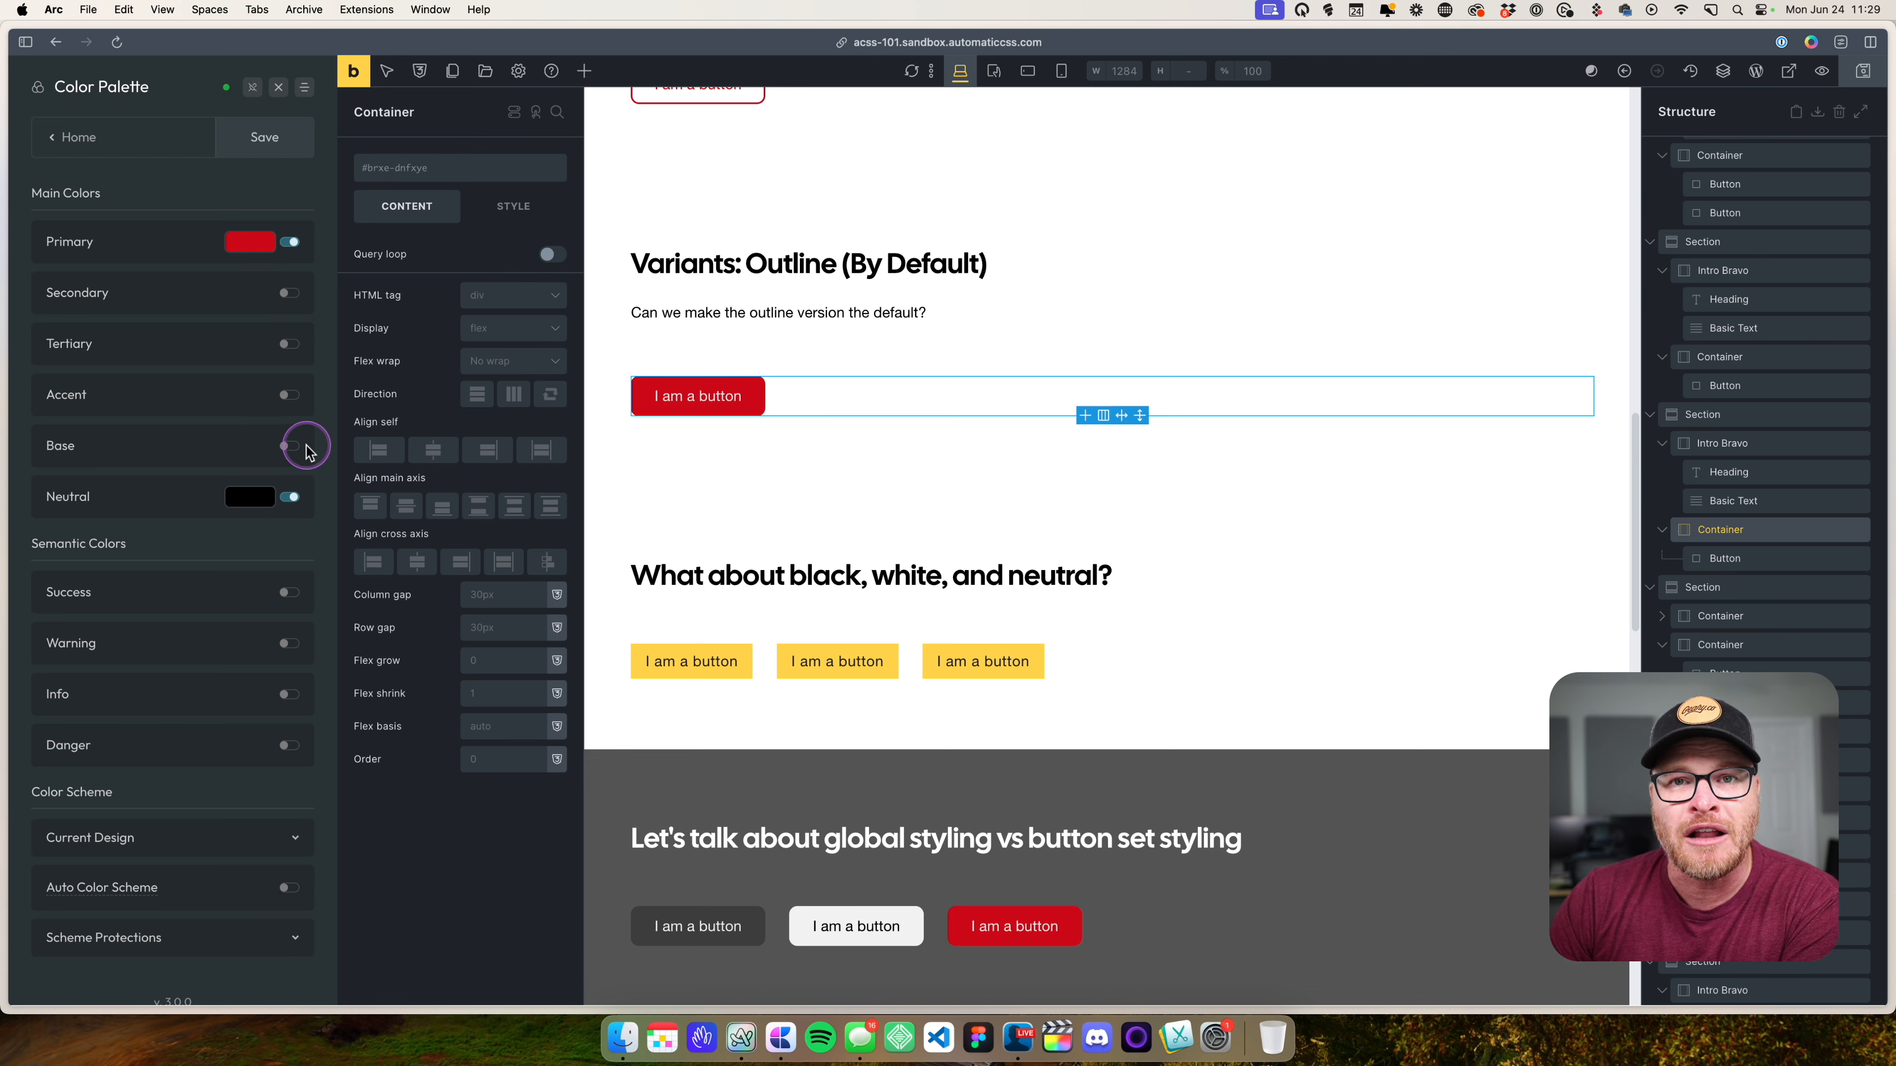
{"action": "left_click", "coordinate": [289, 293]}
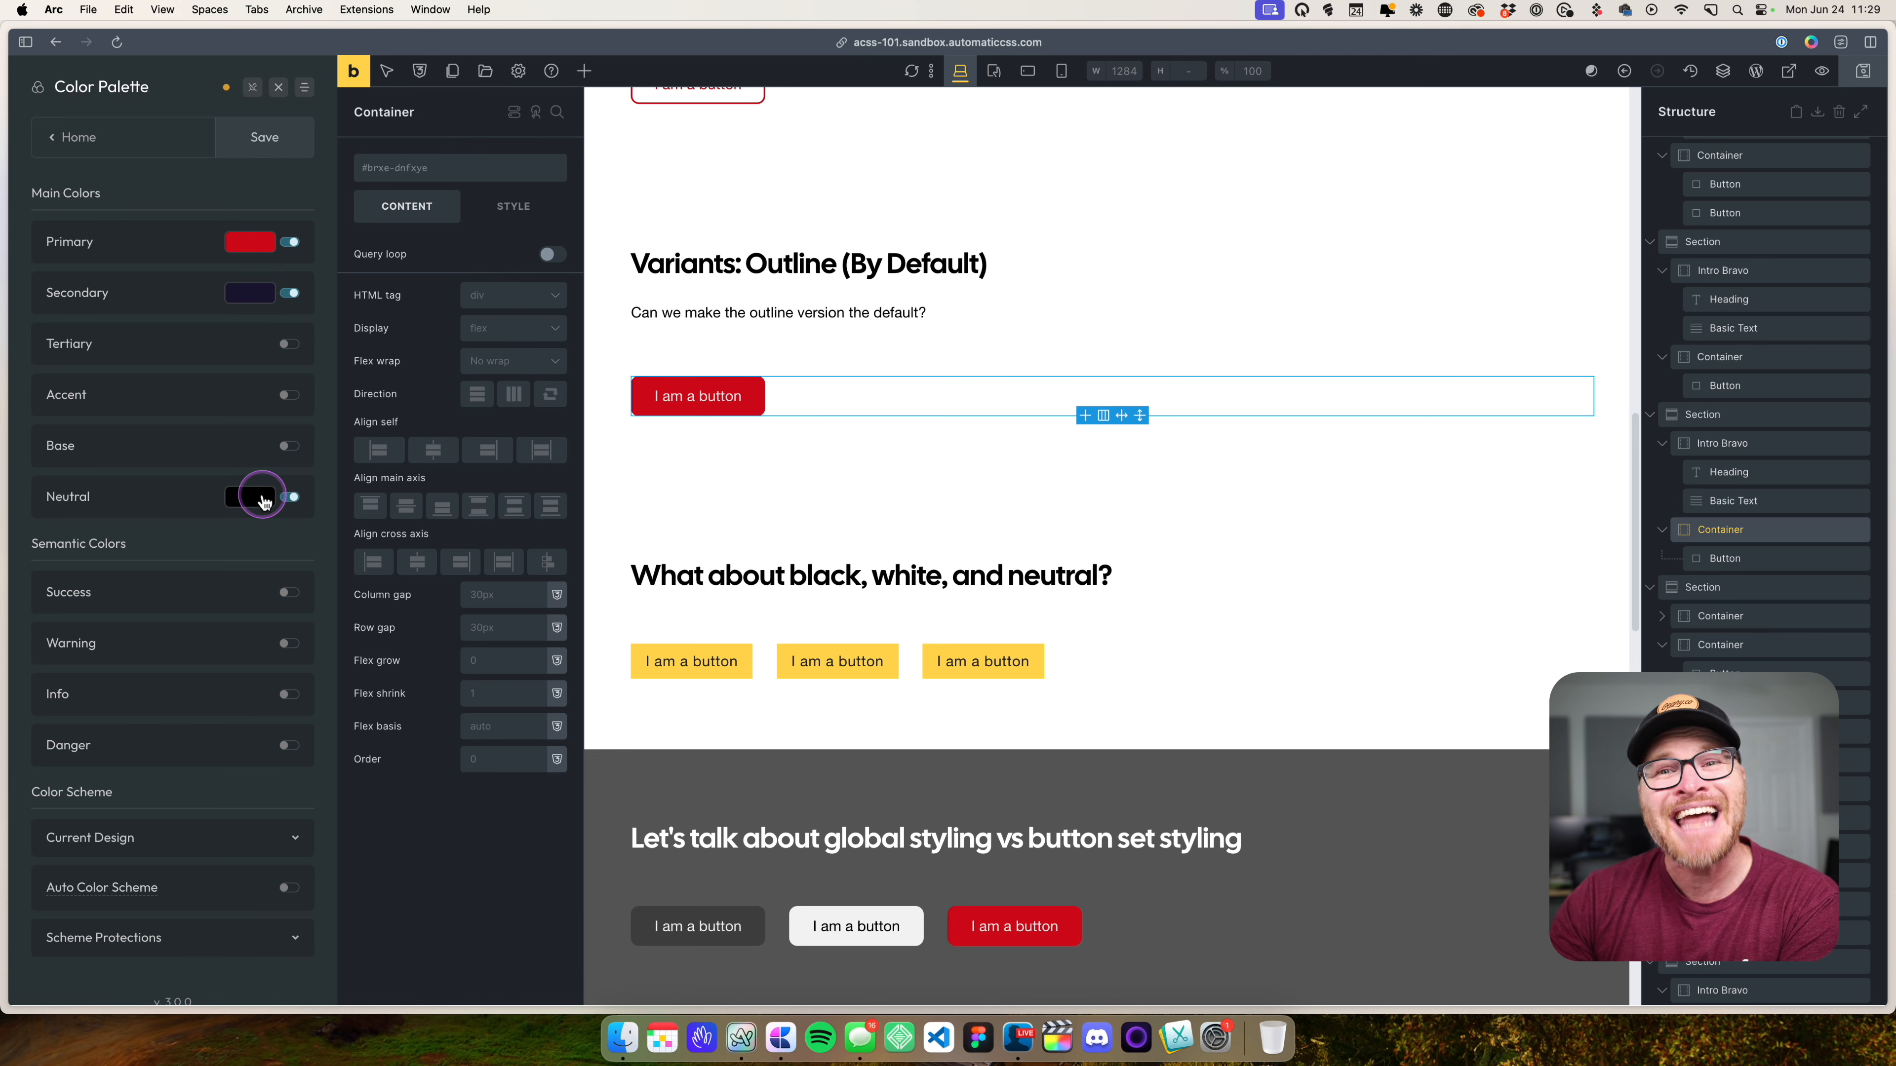
{"action": "left_click", "coordinate": [72, 139]}
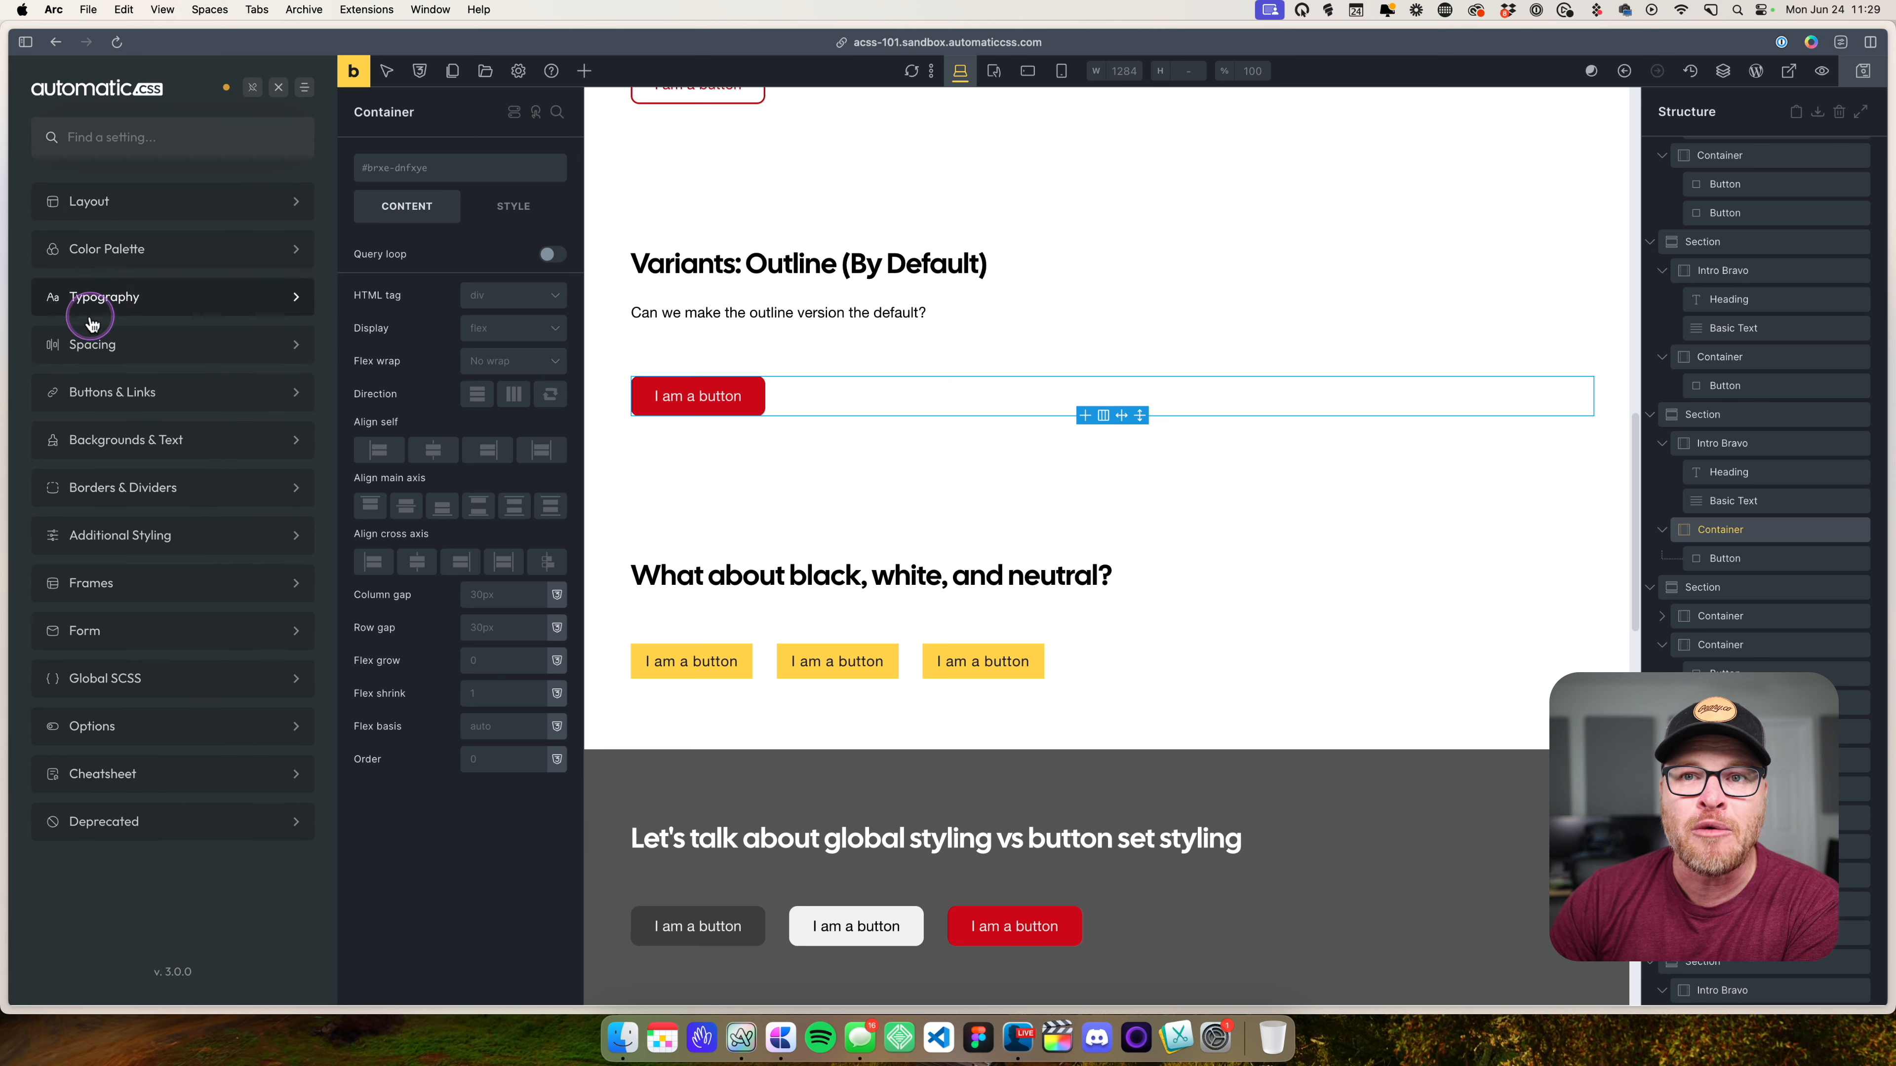
{"action": "left_click", "coordinate": [114, 394]}
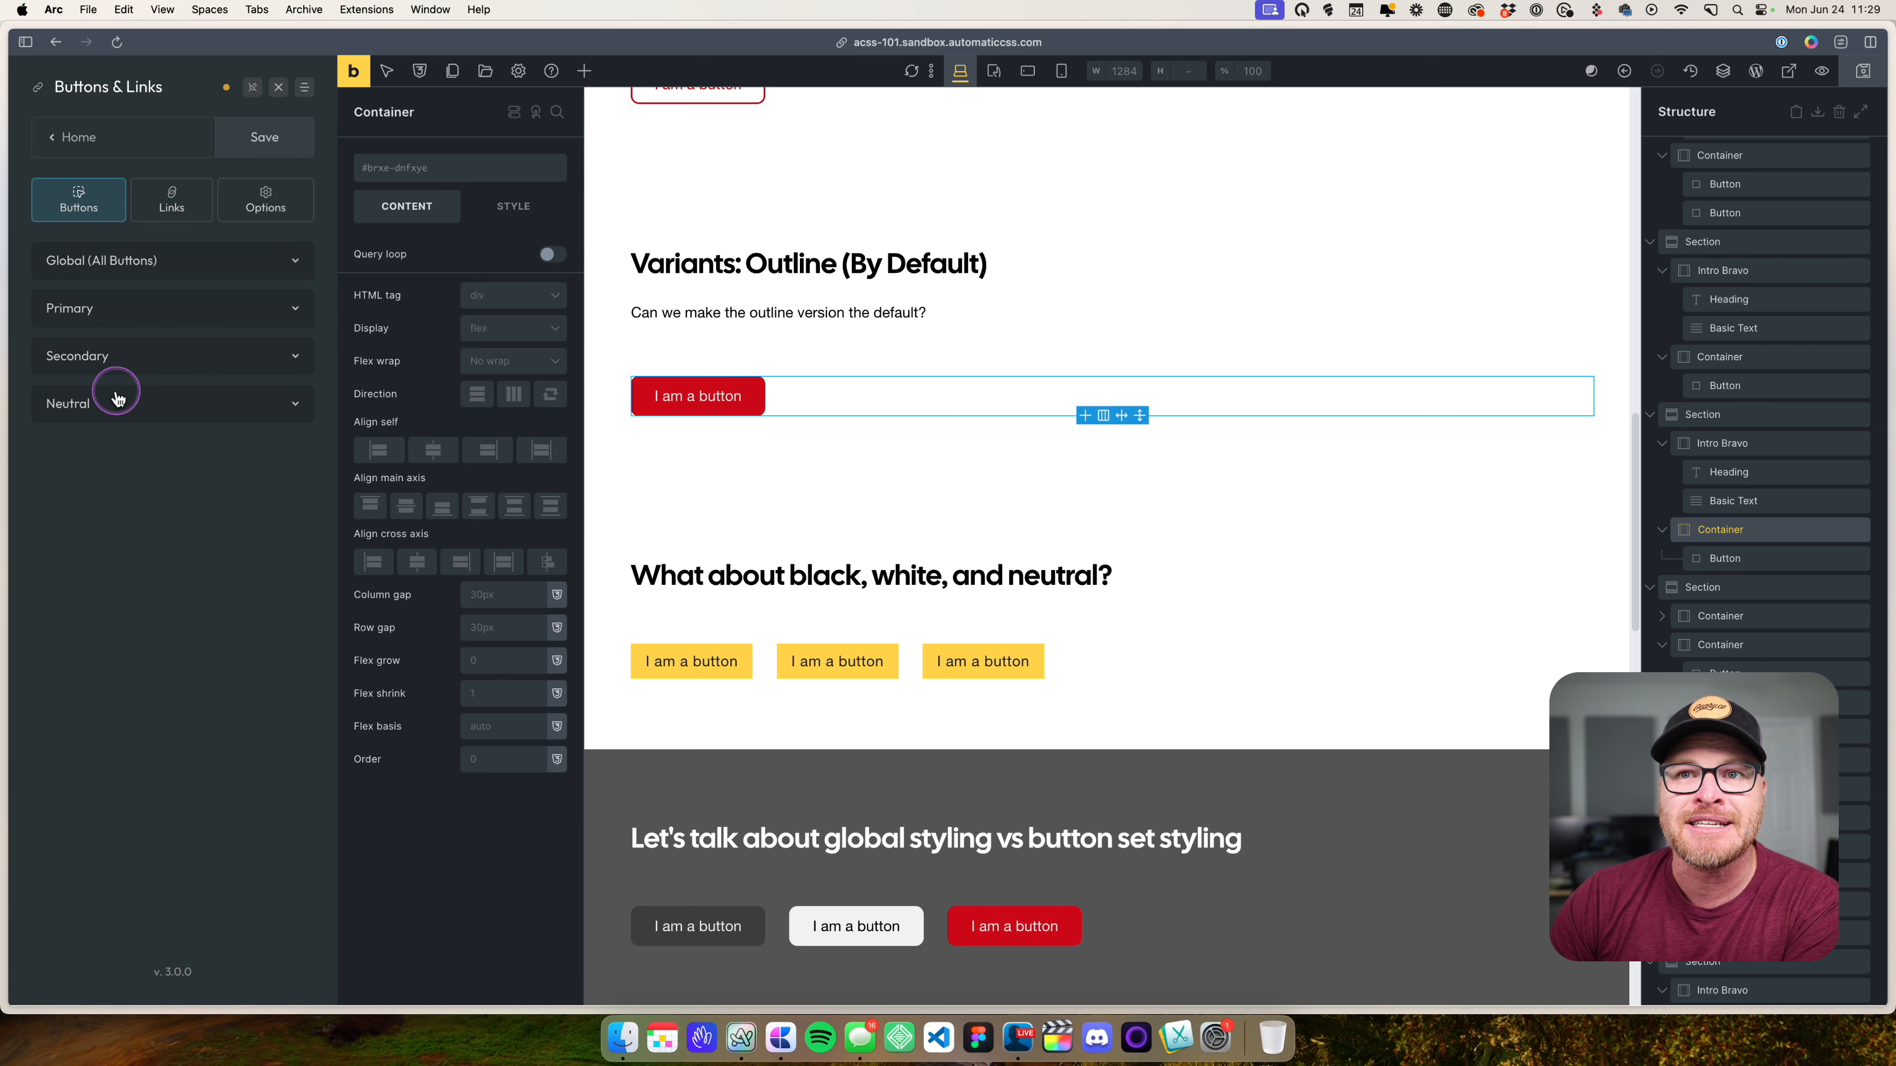
{"action": "left_click", "coordinate": [142, 362]}
{"action": "left_click", "coordinate": [142, 365]}
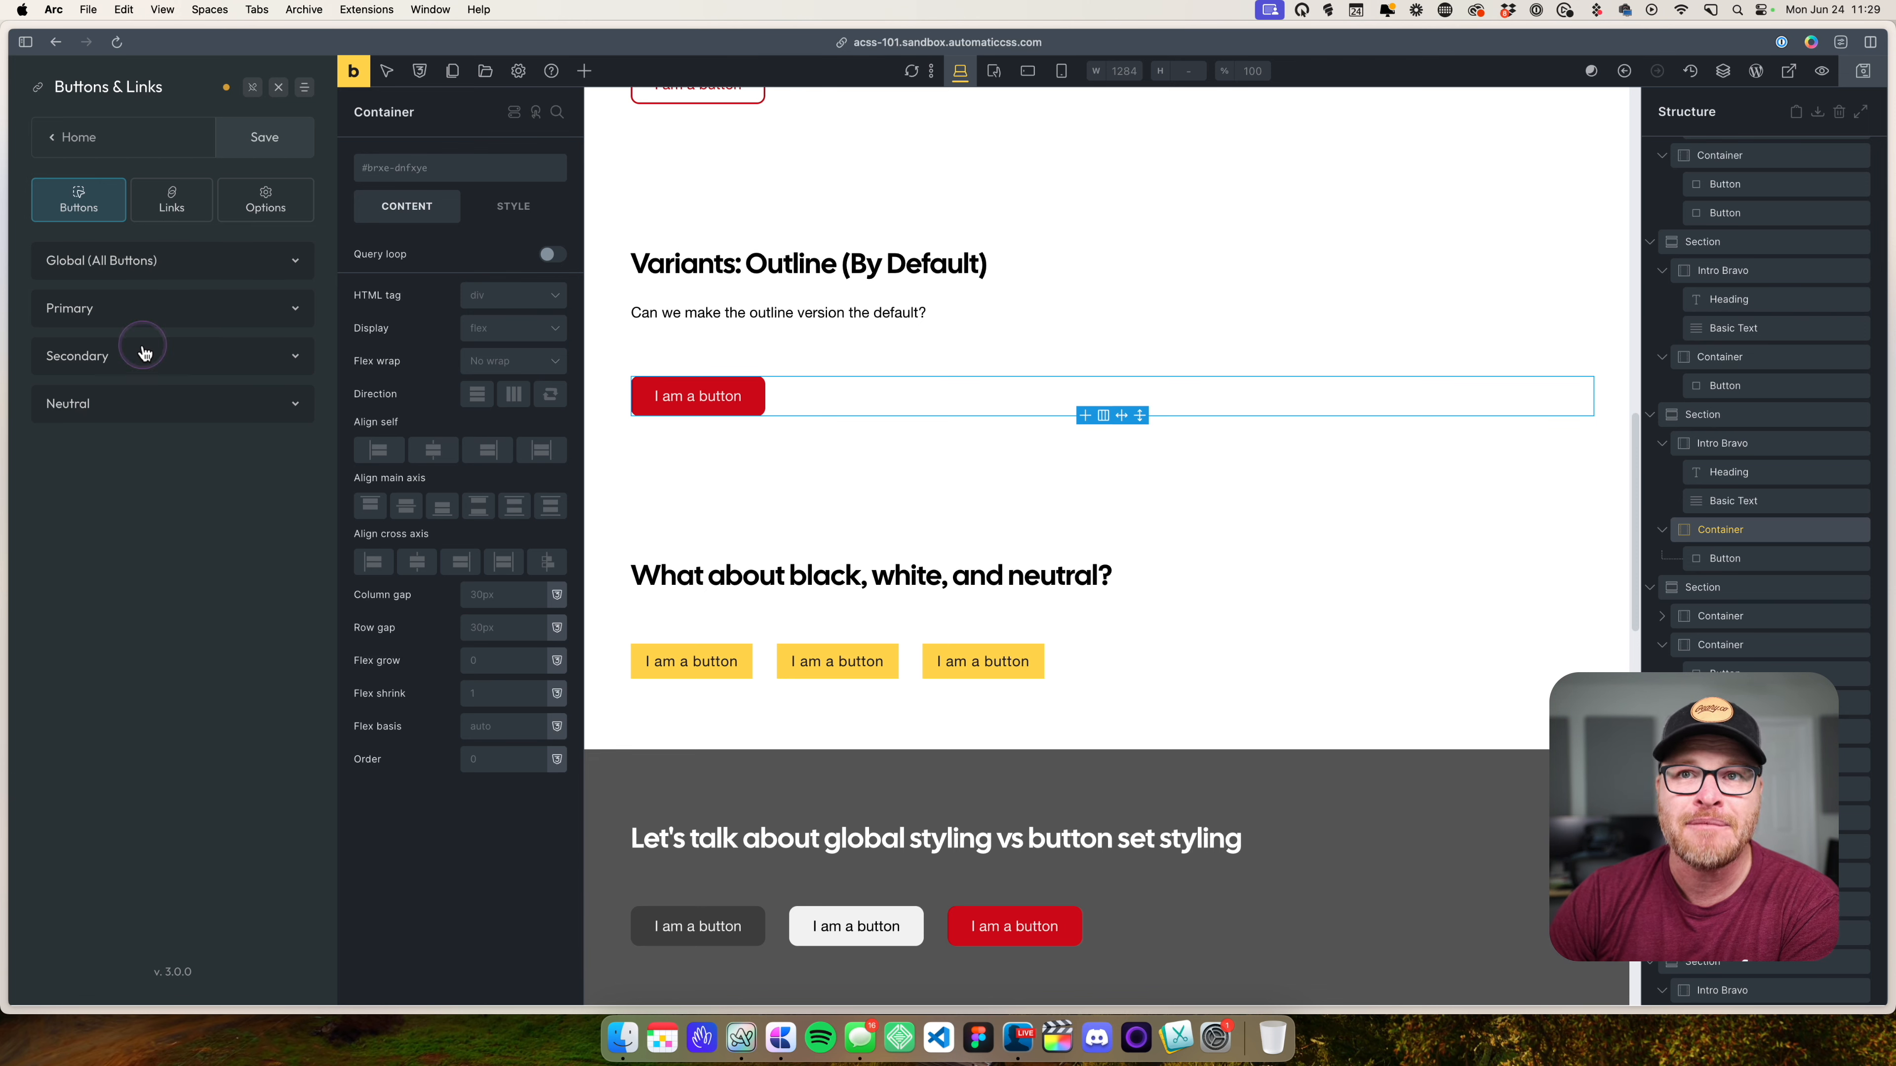
- Disable the Secondary color in the Color Palette and return to the Buttons & Links settings
{"action": "left_click", "coordinate": [81, 147]}
{"action": "left_click", "coordinate": [86, 258]}
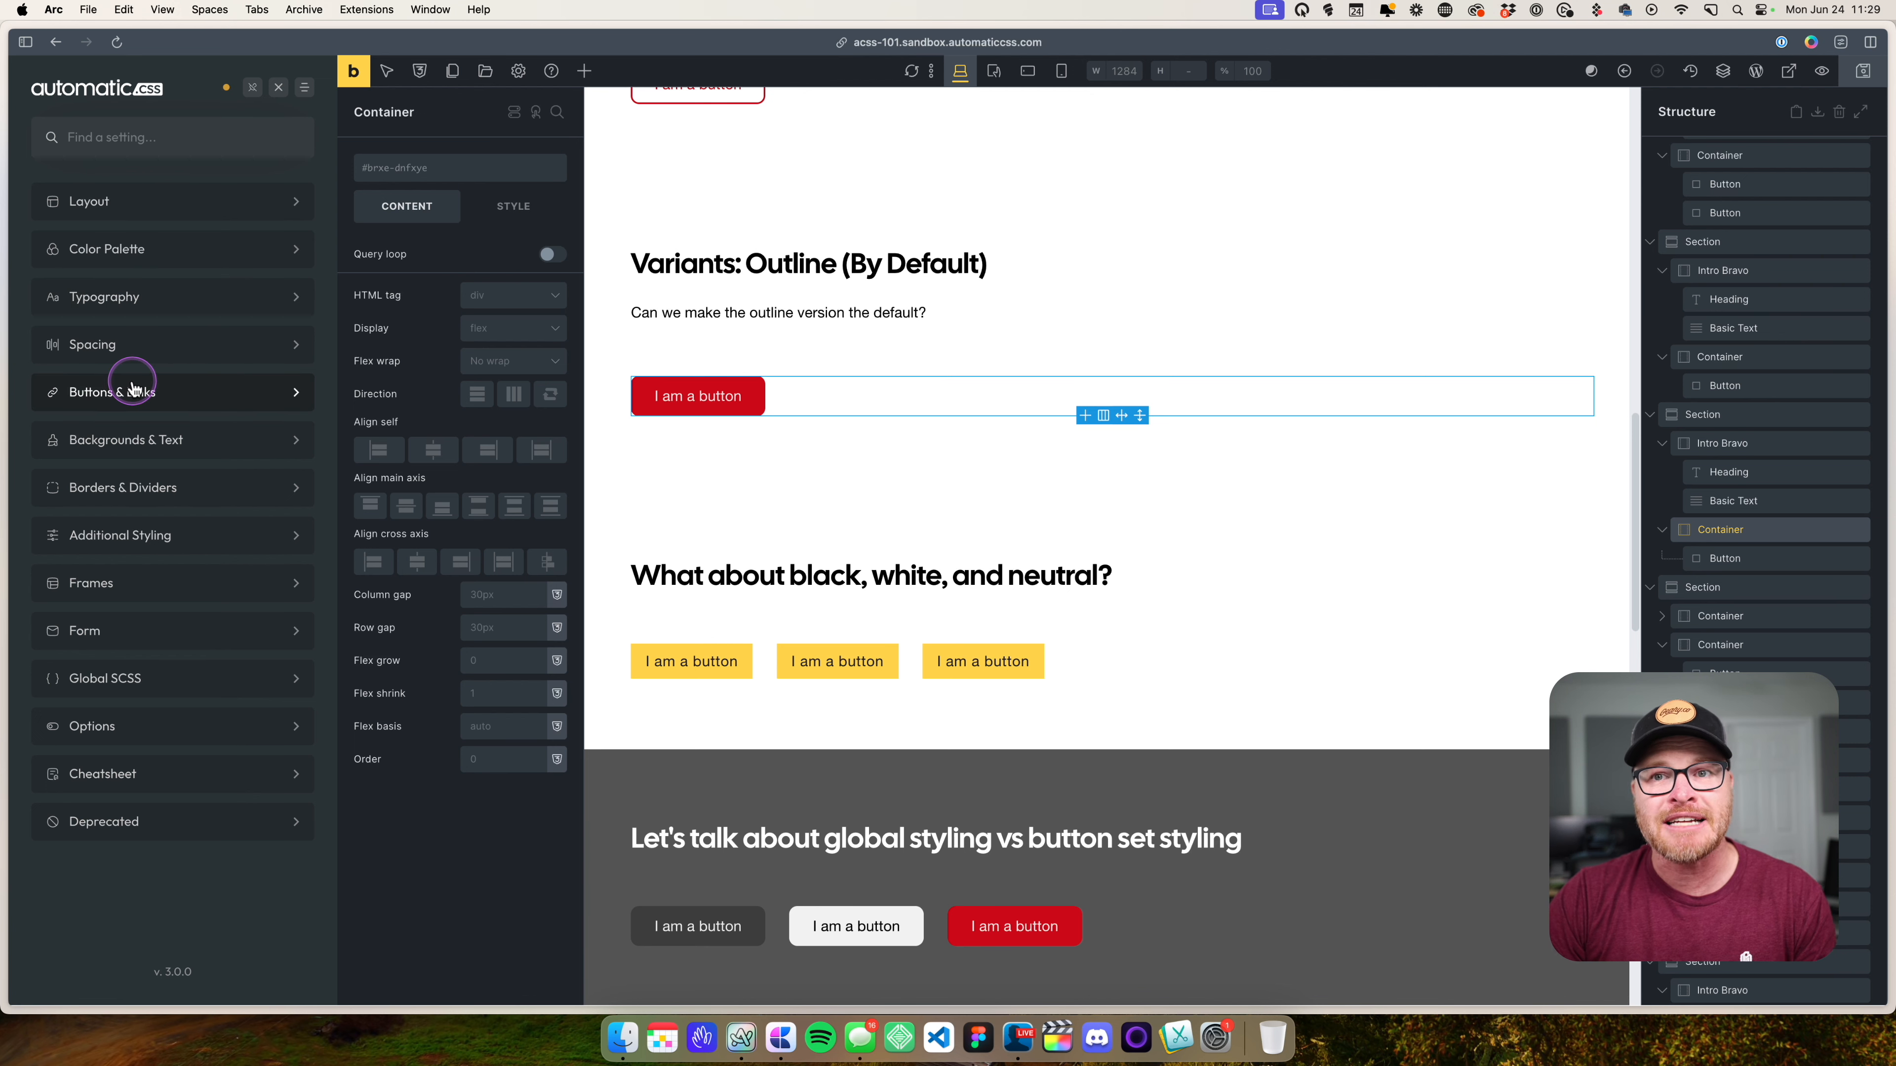
{"action": "left_click", "coordinate": [125, 248]}
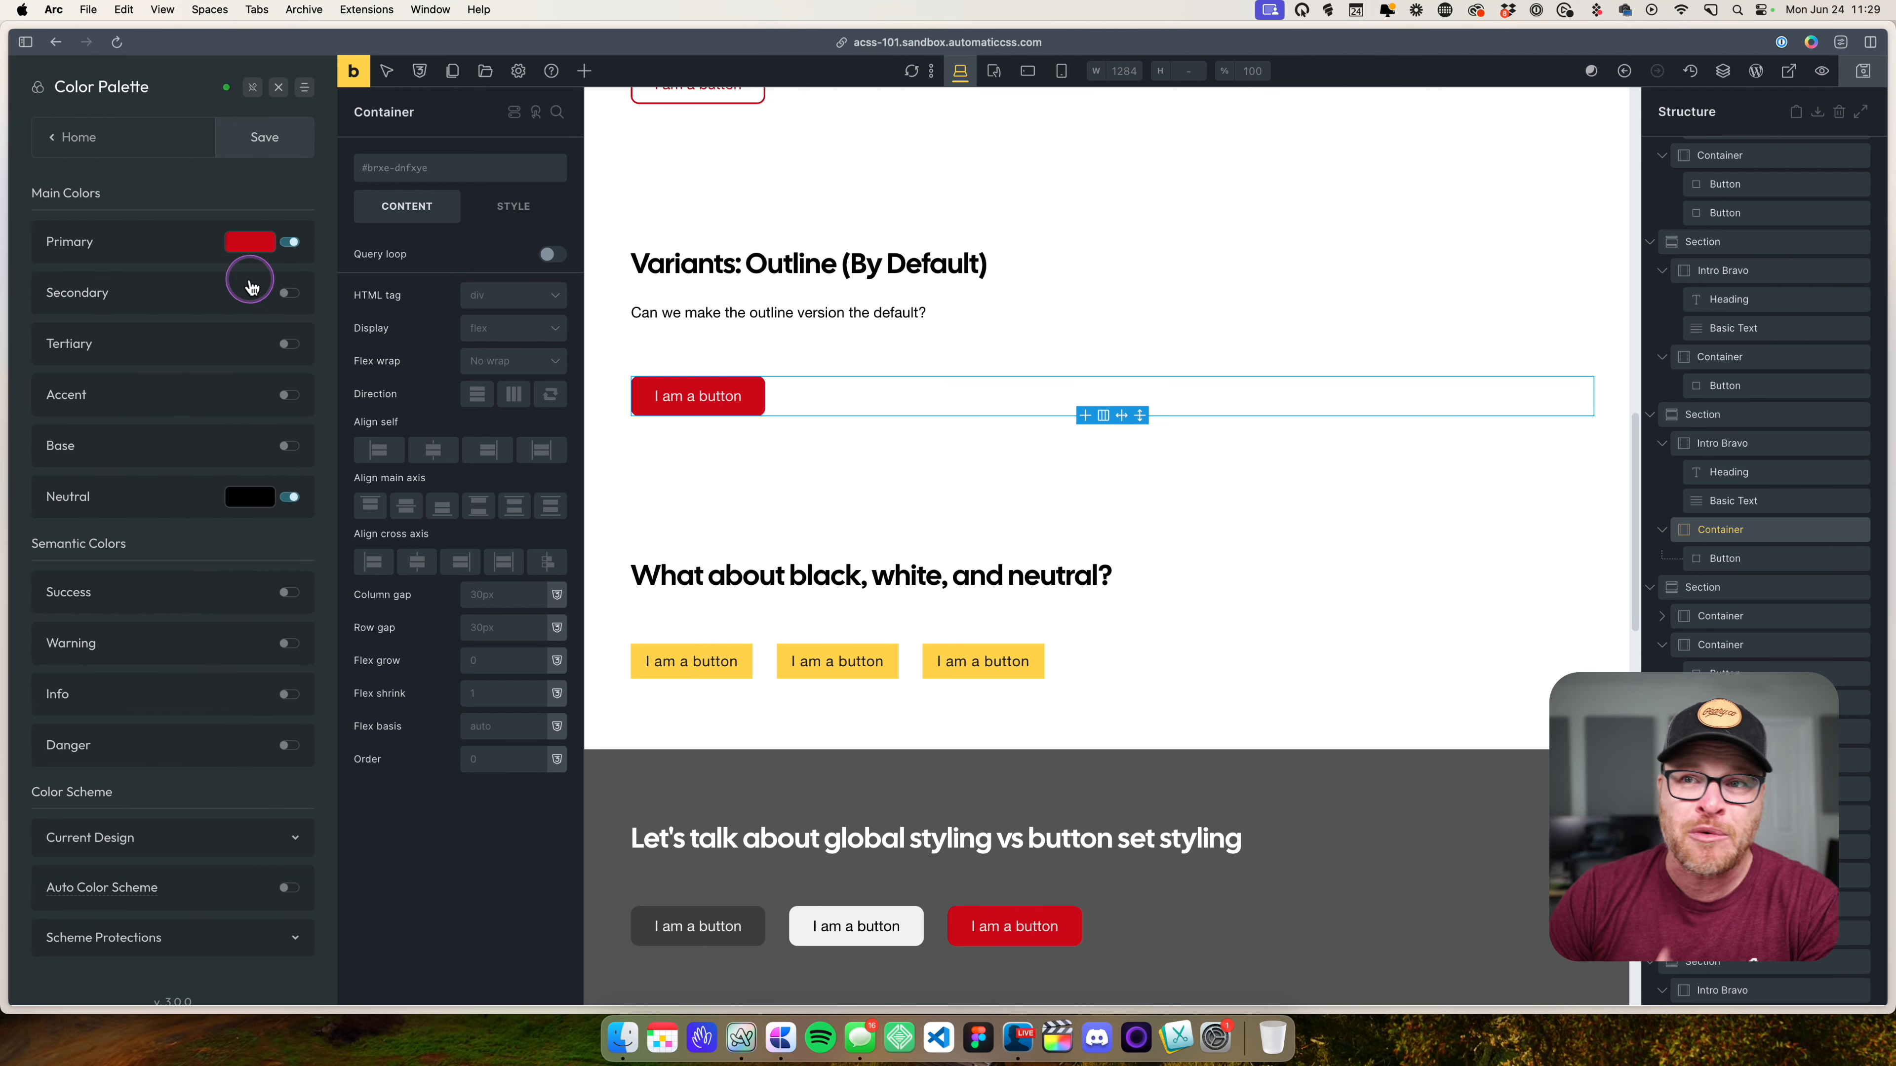
{"action": "left_click", "coordinate": [79, 139]}
{"action": "left_click", "coordinate": [150, 392]}
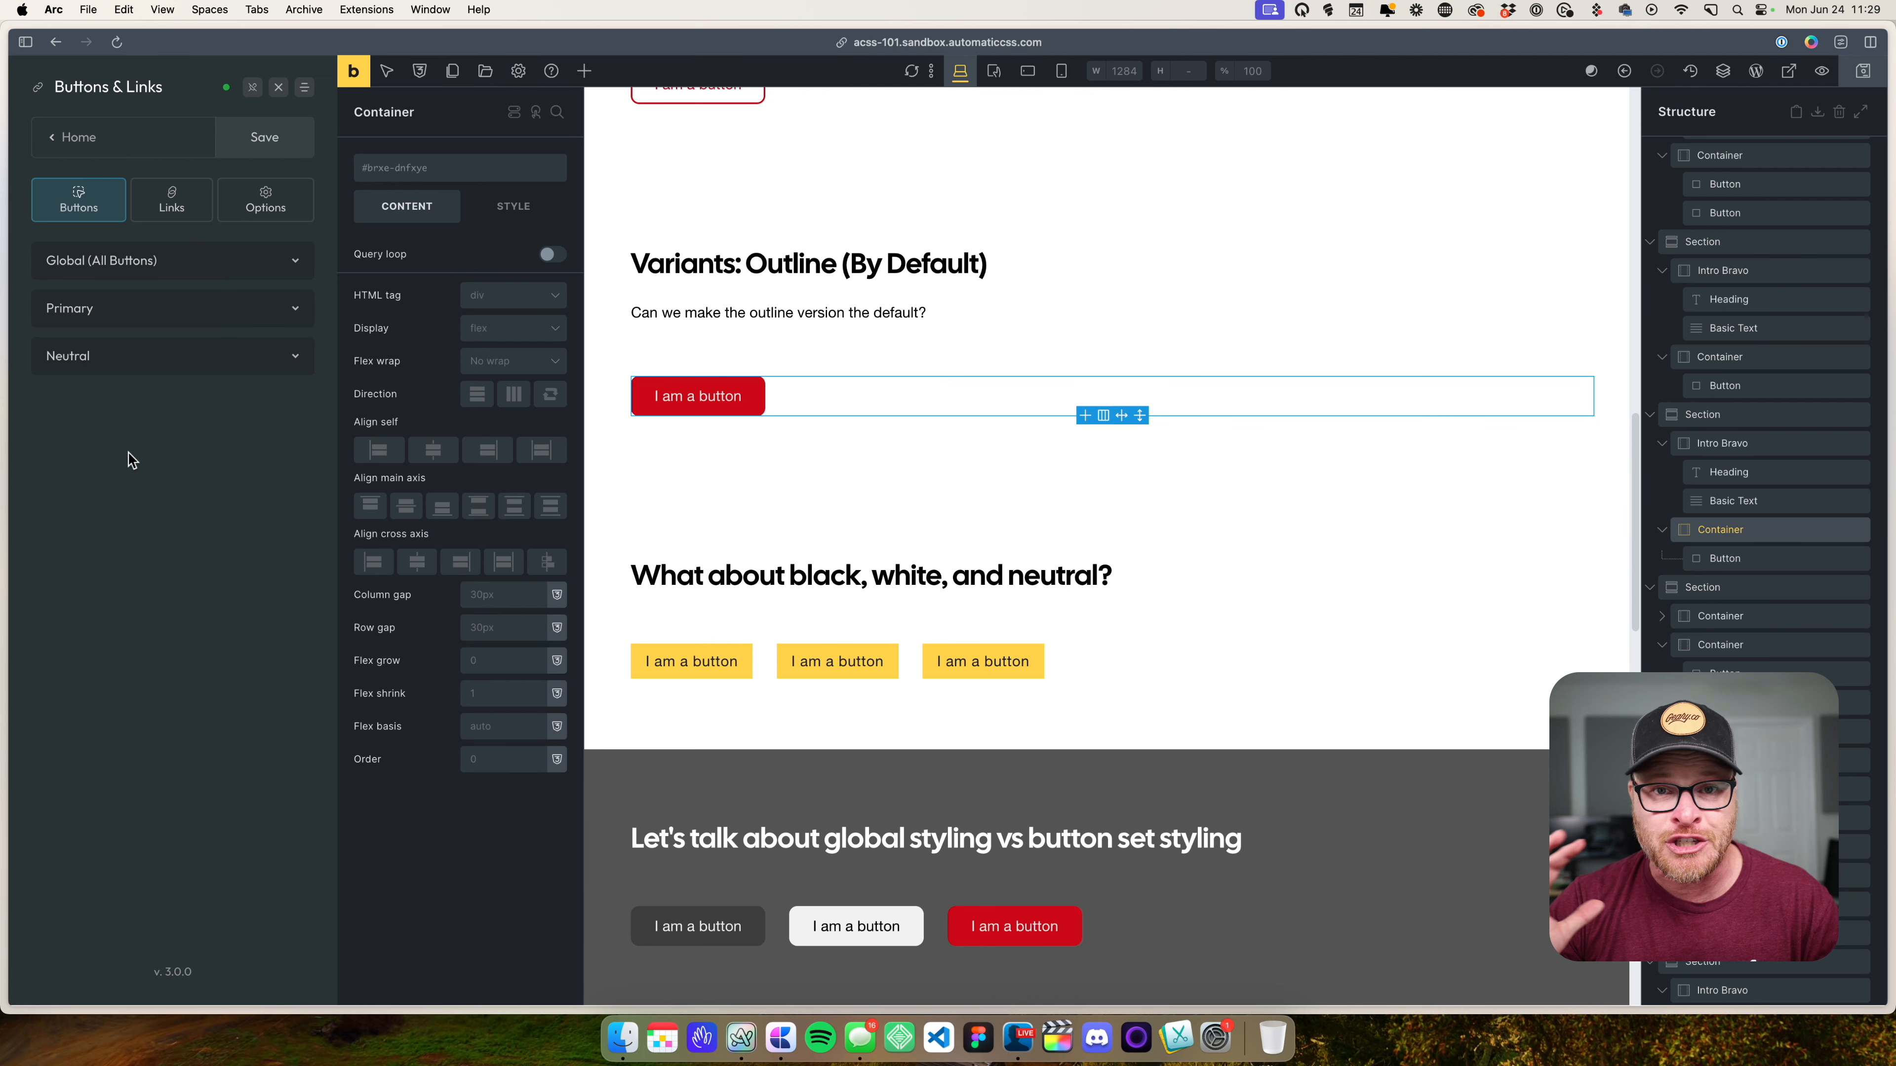
- Examine the Solid, Dark, Light, Outline, Dark Outline and Light Outline groups in the Primary button settings
{"action": "left_click", "coordinate": [132, 311]}
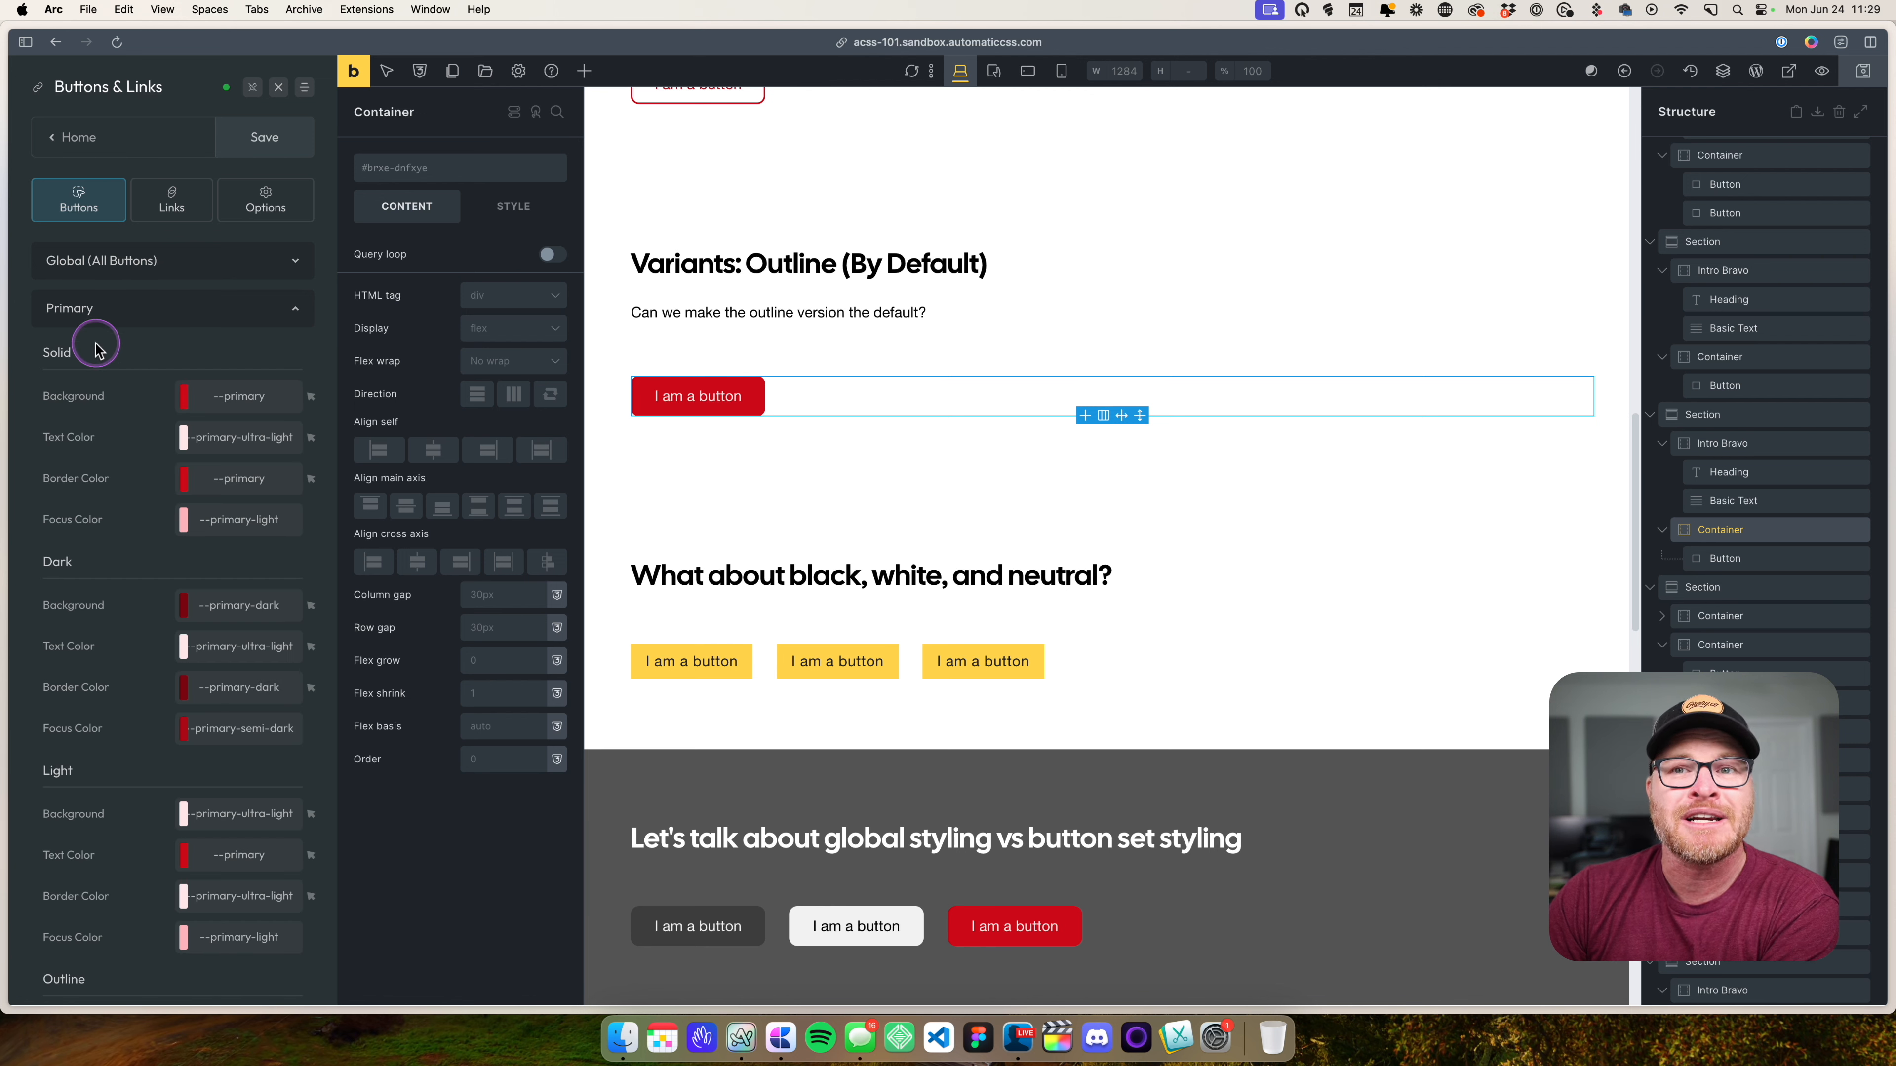
{"action": "double_click", "coordinate": [54, 353]}
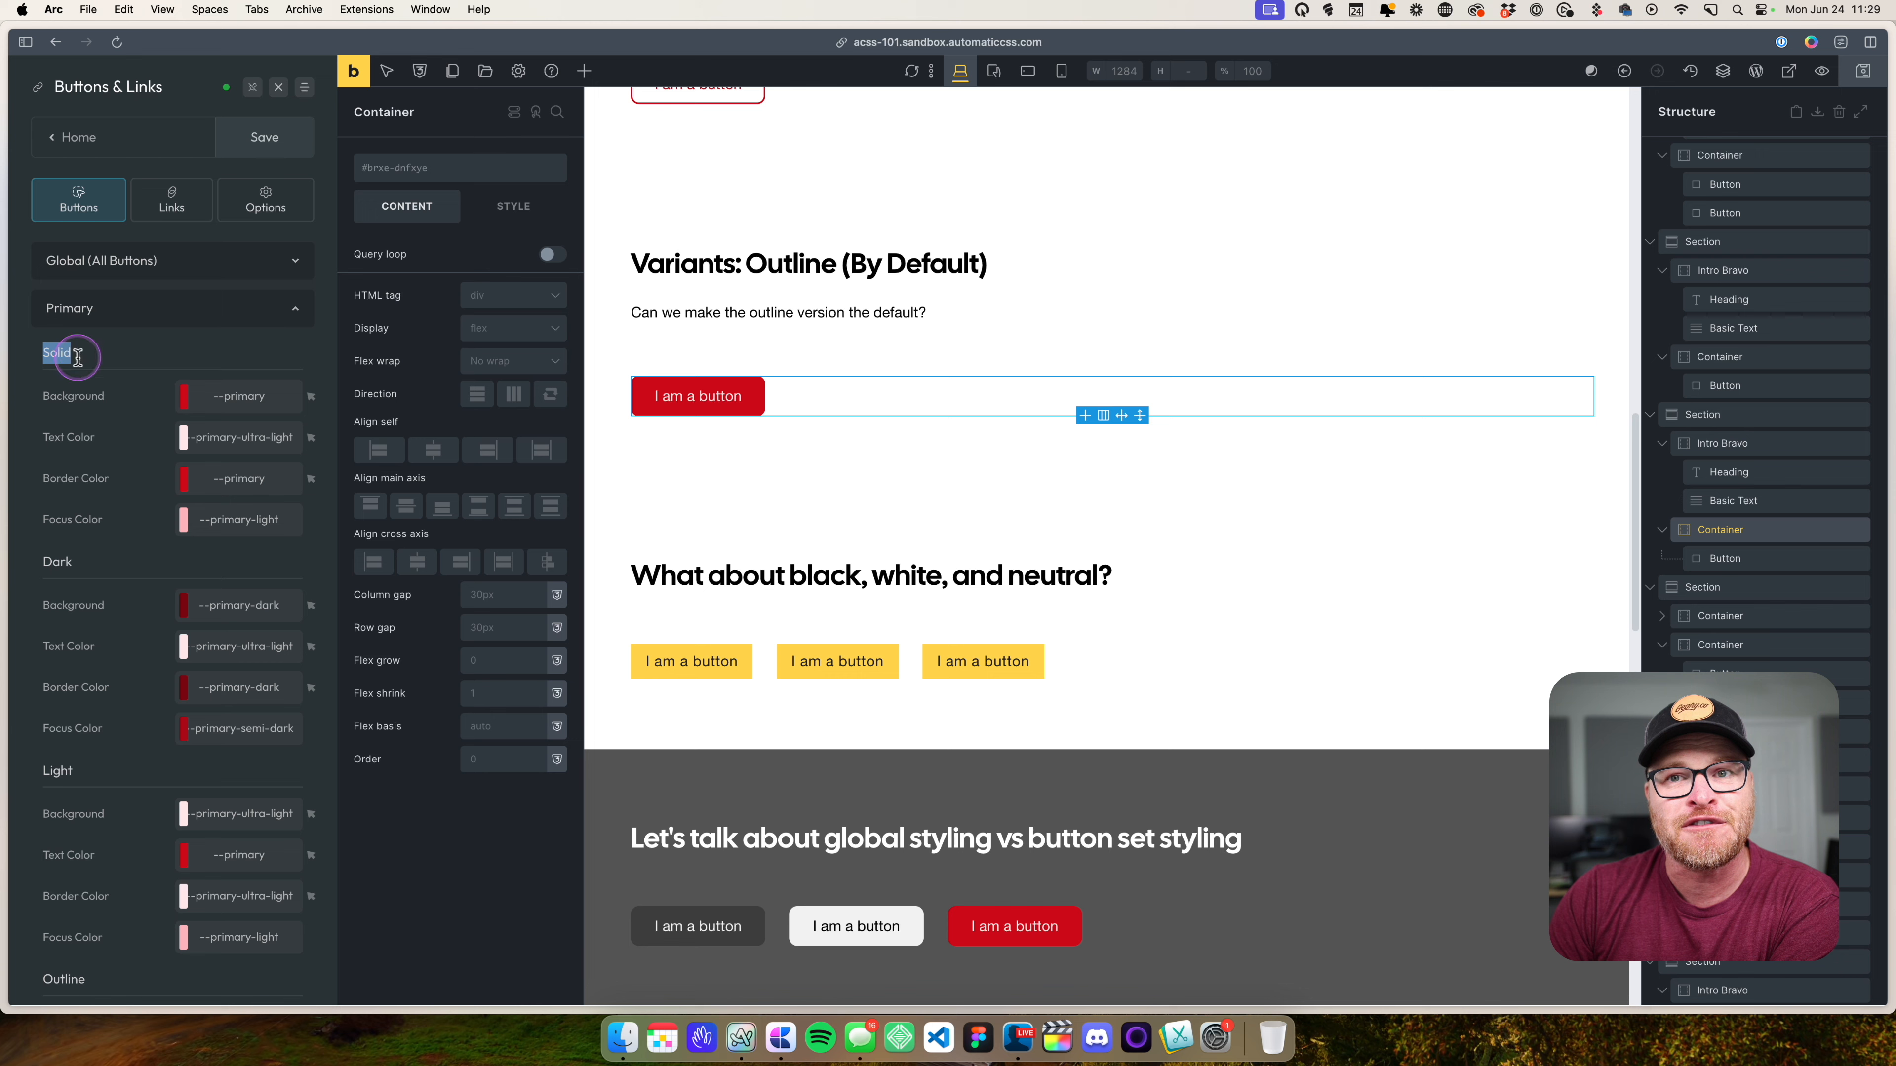
{"action": "scroll", "coordinate": [110, 467], "scroll_direction": "down", "scroll_amount": 5}
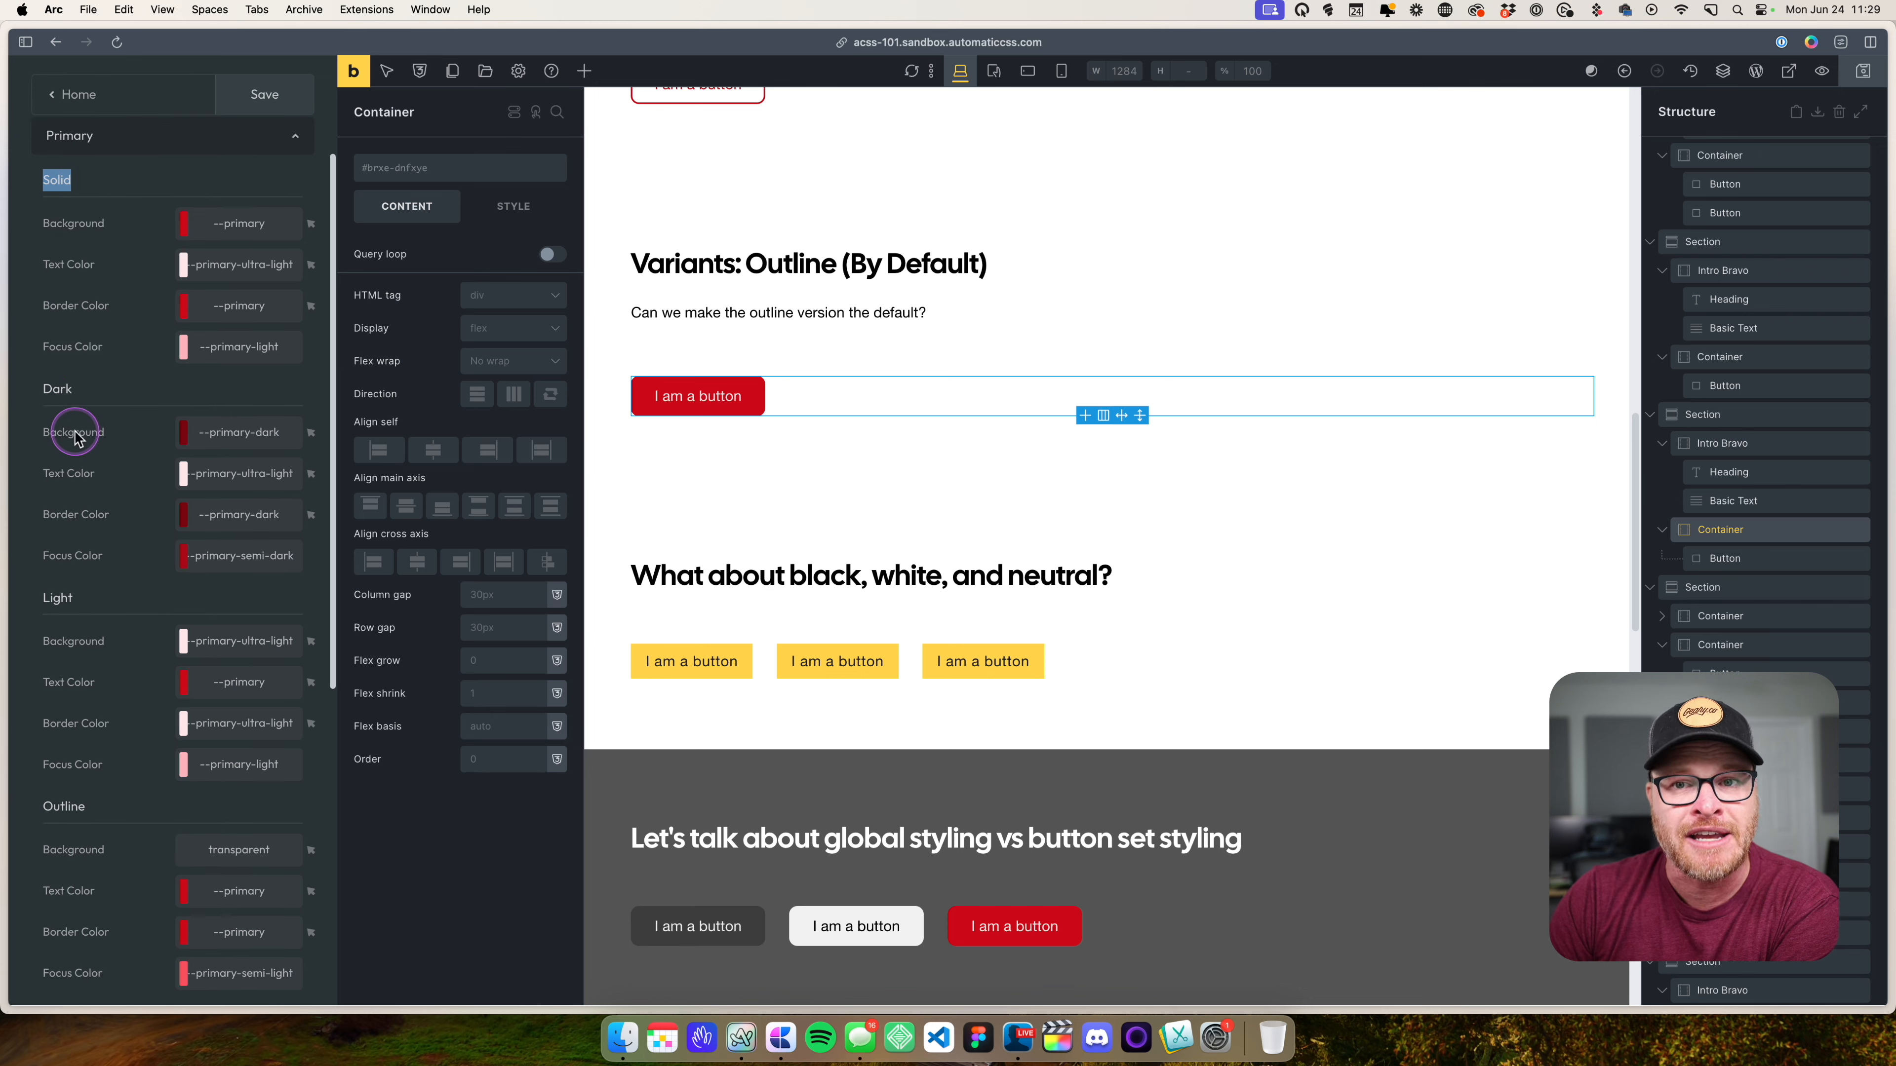
{"action": "double_click", "coordinate": [54, 384]}
{"action": "scroll", "coordinate": [95, 594], "scroll_direction": "down", "scroll_amount": 7}
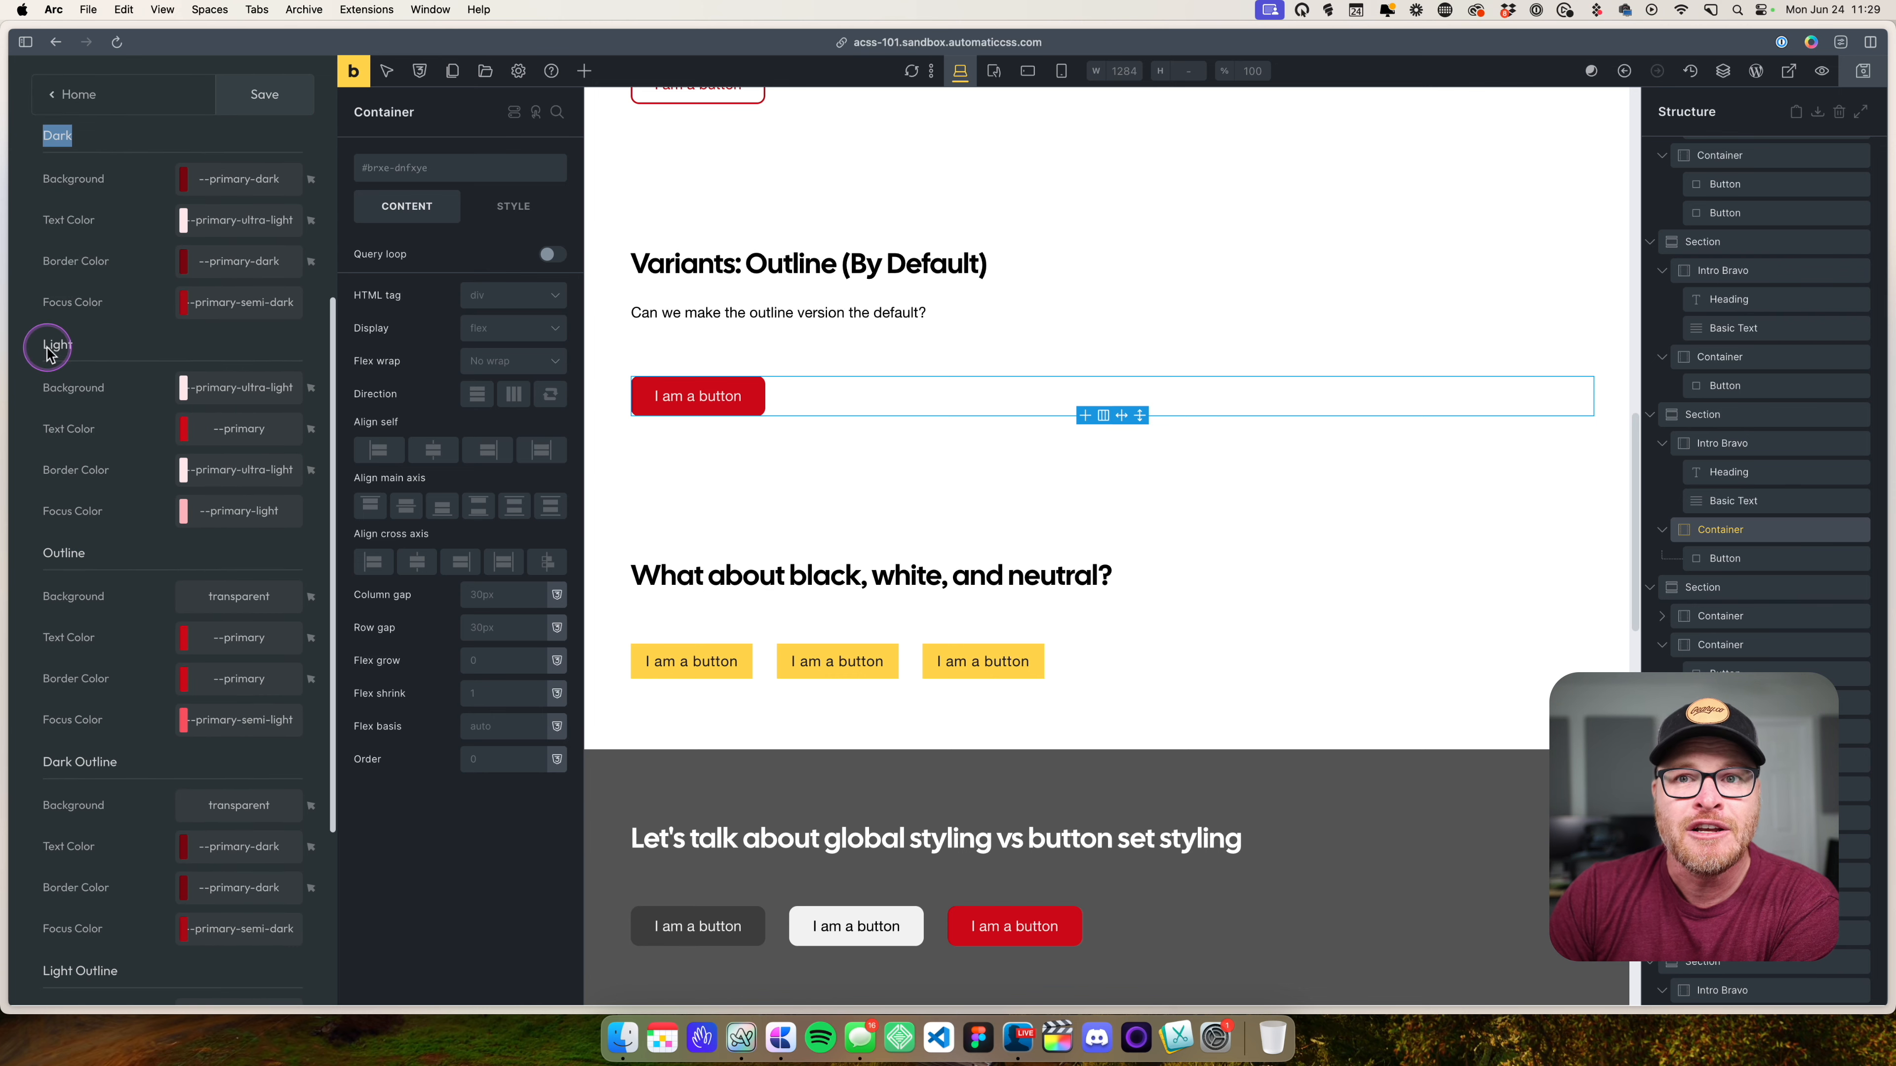
{"action": "double_click", "coordinate": [66, 343]}
{"action": "scroll", "coordinate": [112, 672], "scroll_direction": "down", "scroll_amount": 5}
{"action": "double_click", "coordinate": [64, 373]}
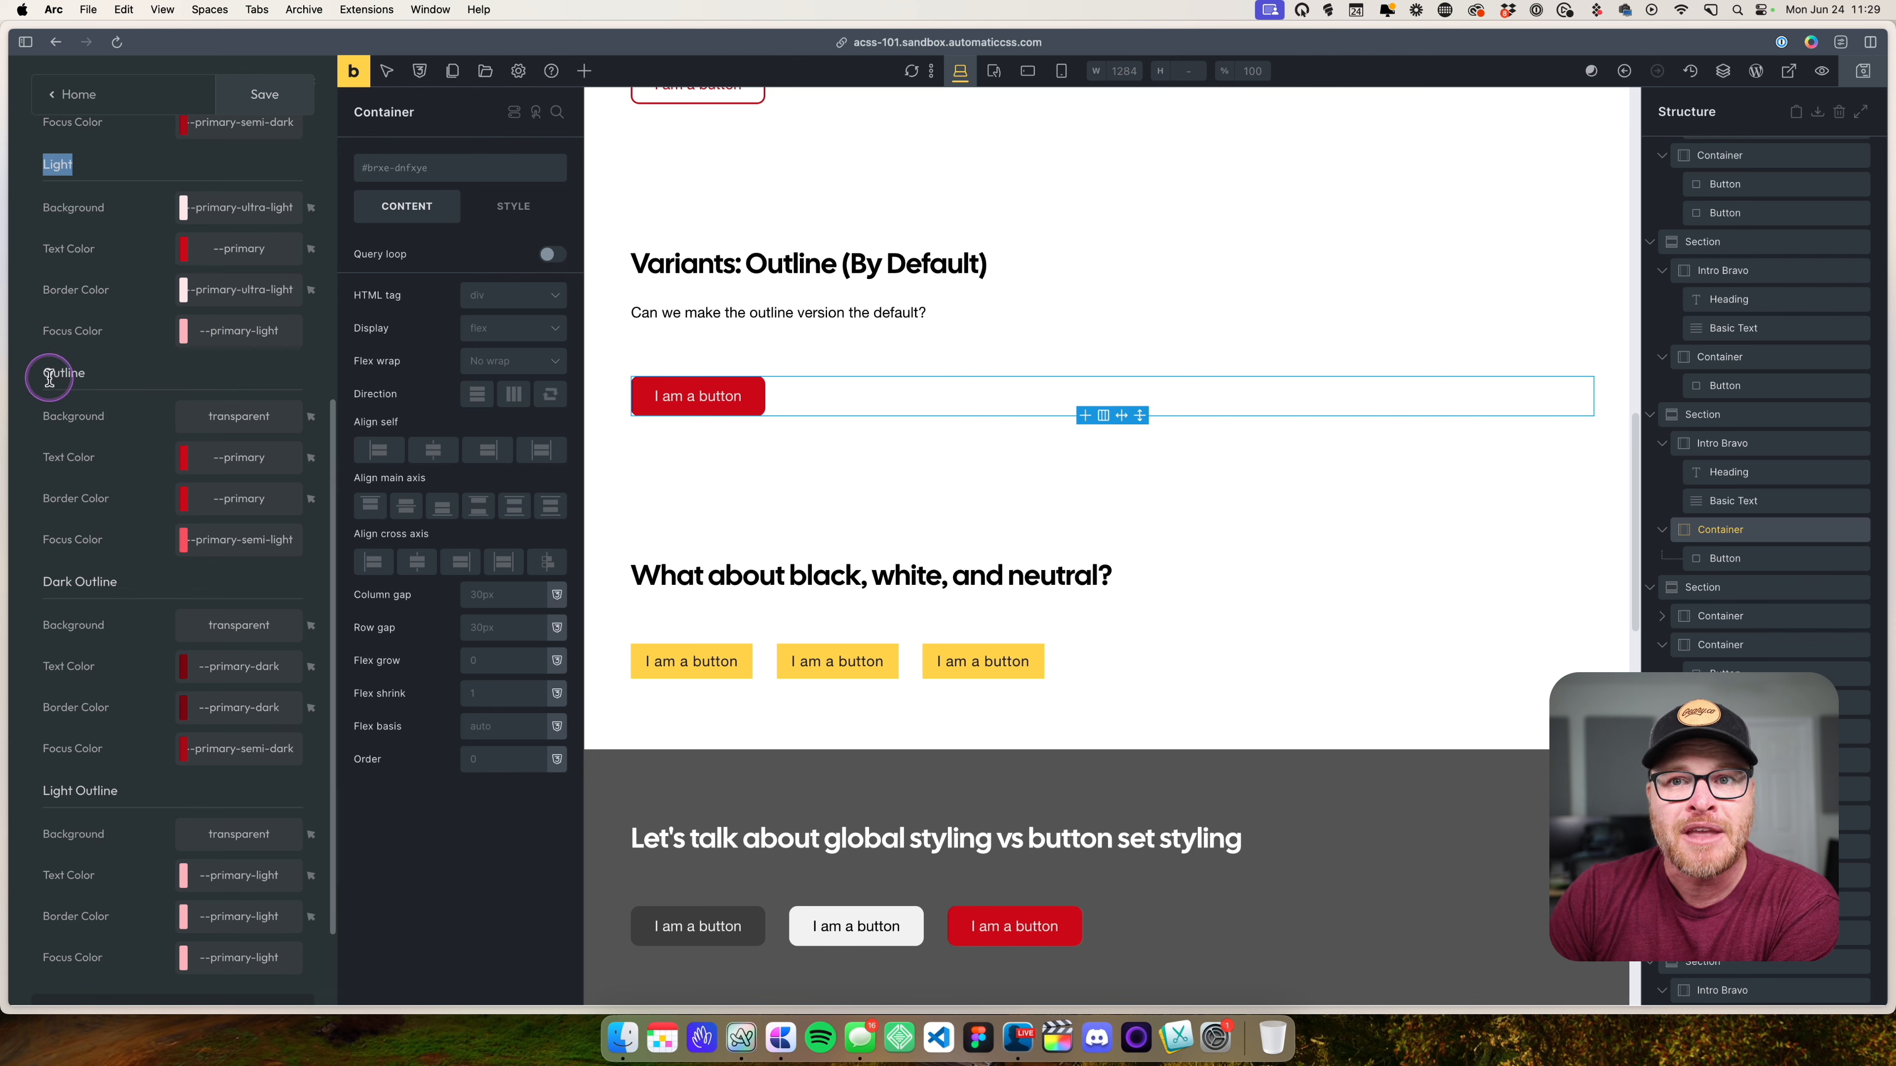
{"action": "scroll", "coordinate": [139, 575], "scroll_direction": "down", "scroll_amount": 3}
{"action": "left_click_drag", "start_coordinate": [39, 459], "coordinate": [143, 460]}
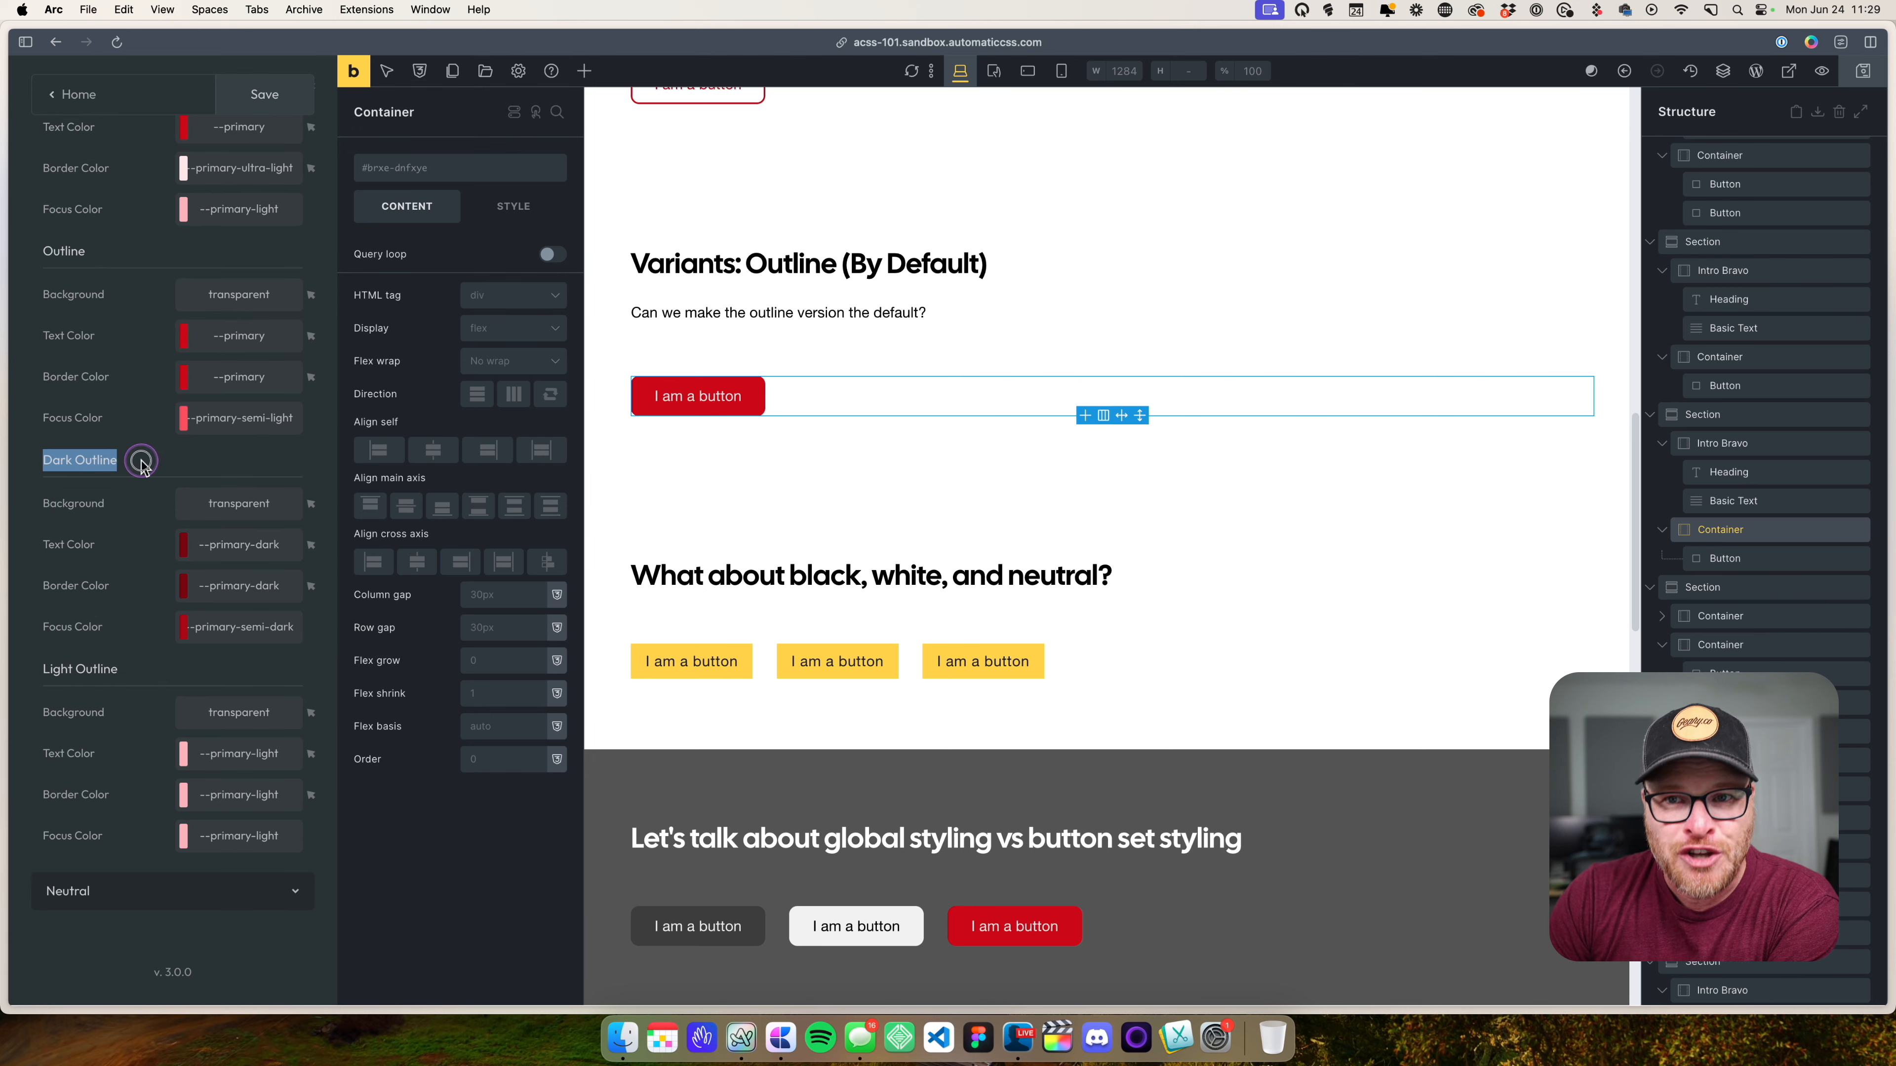
{"action": "left_click_drag", "start_coordinate": [39, 668], "coordinate": [209, 686]}
{"action": "left_click", "coordinate": [144, 665]}
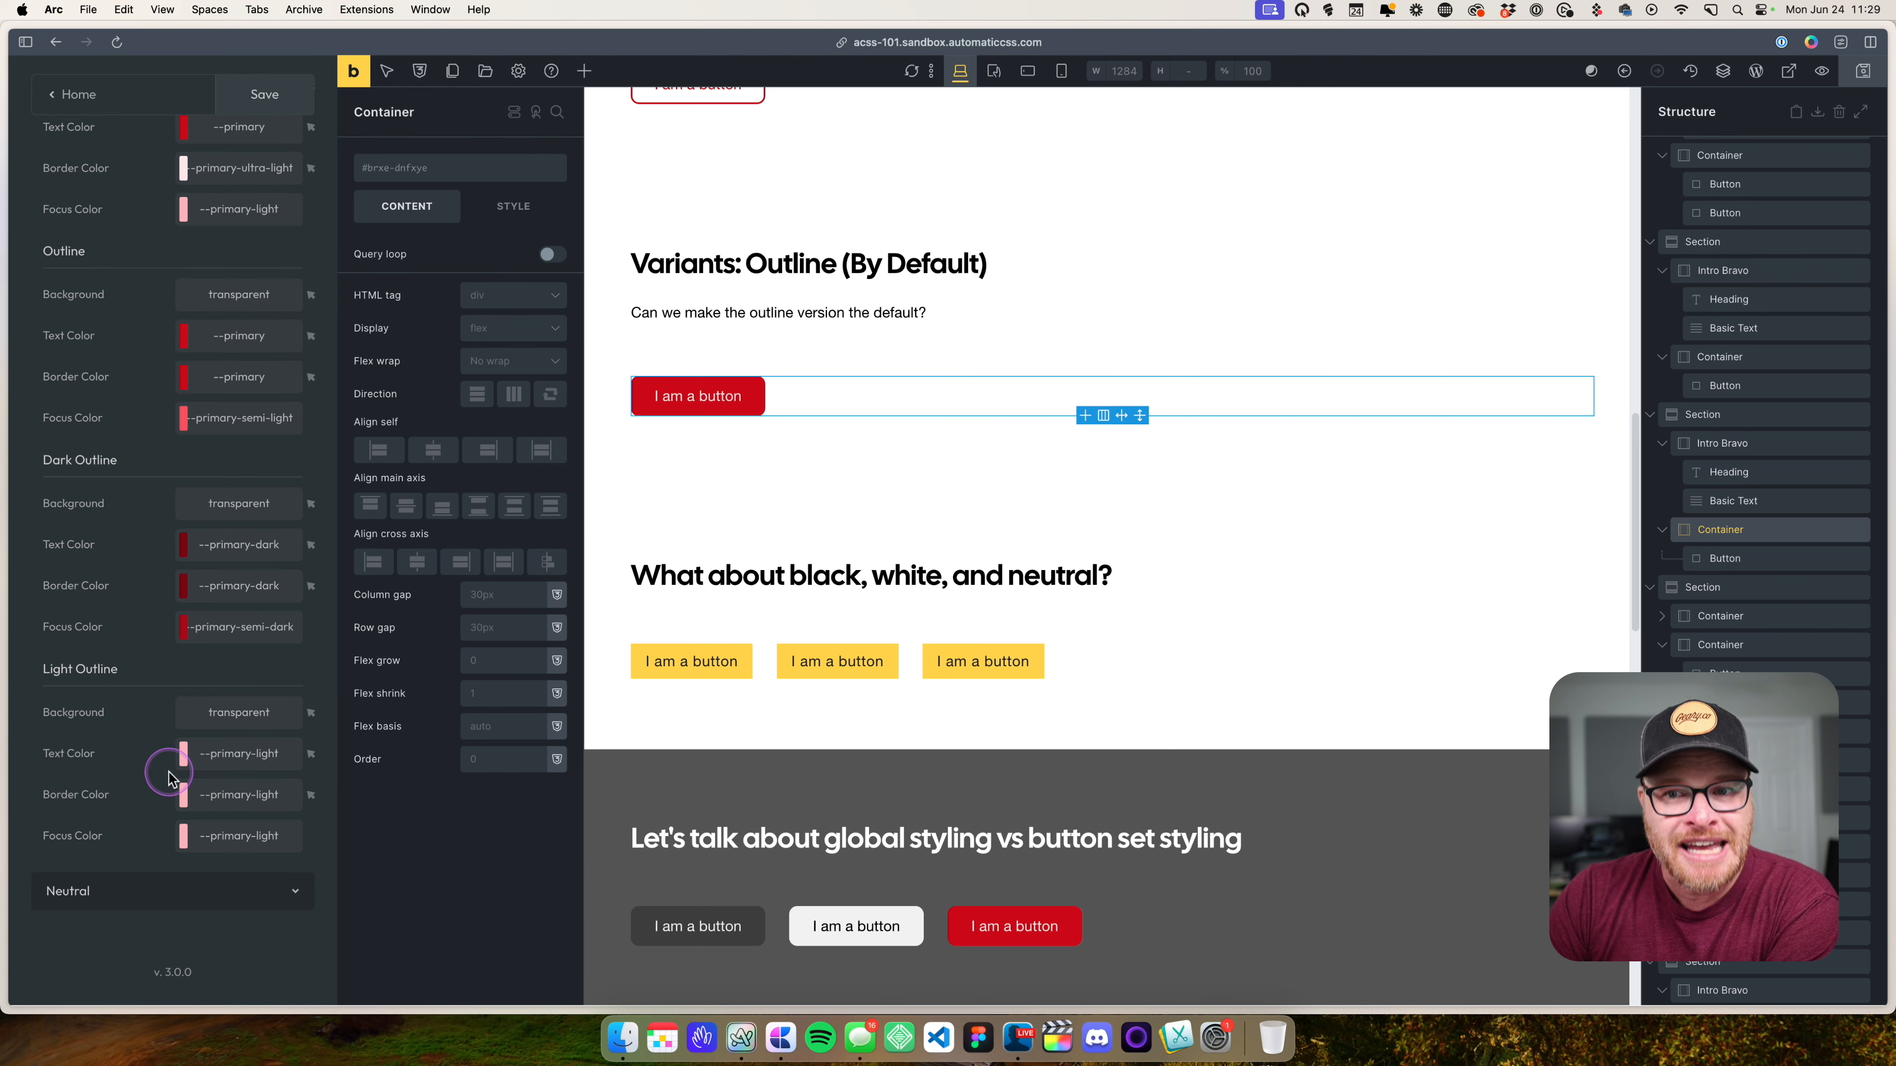
- Review the full range of color settings across all the Primary button variants once more
{"action": "scroll", "coordinate": [179, 711], "scroll_direction": "up", "scroll_amount": 3}
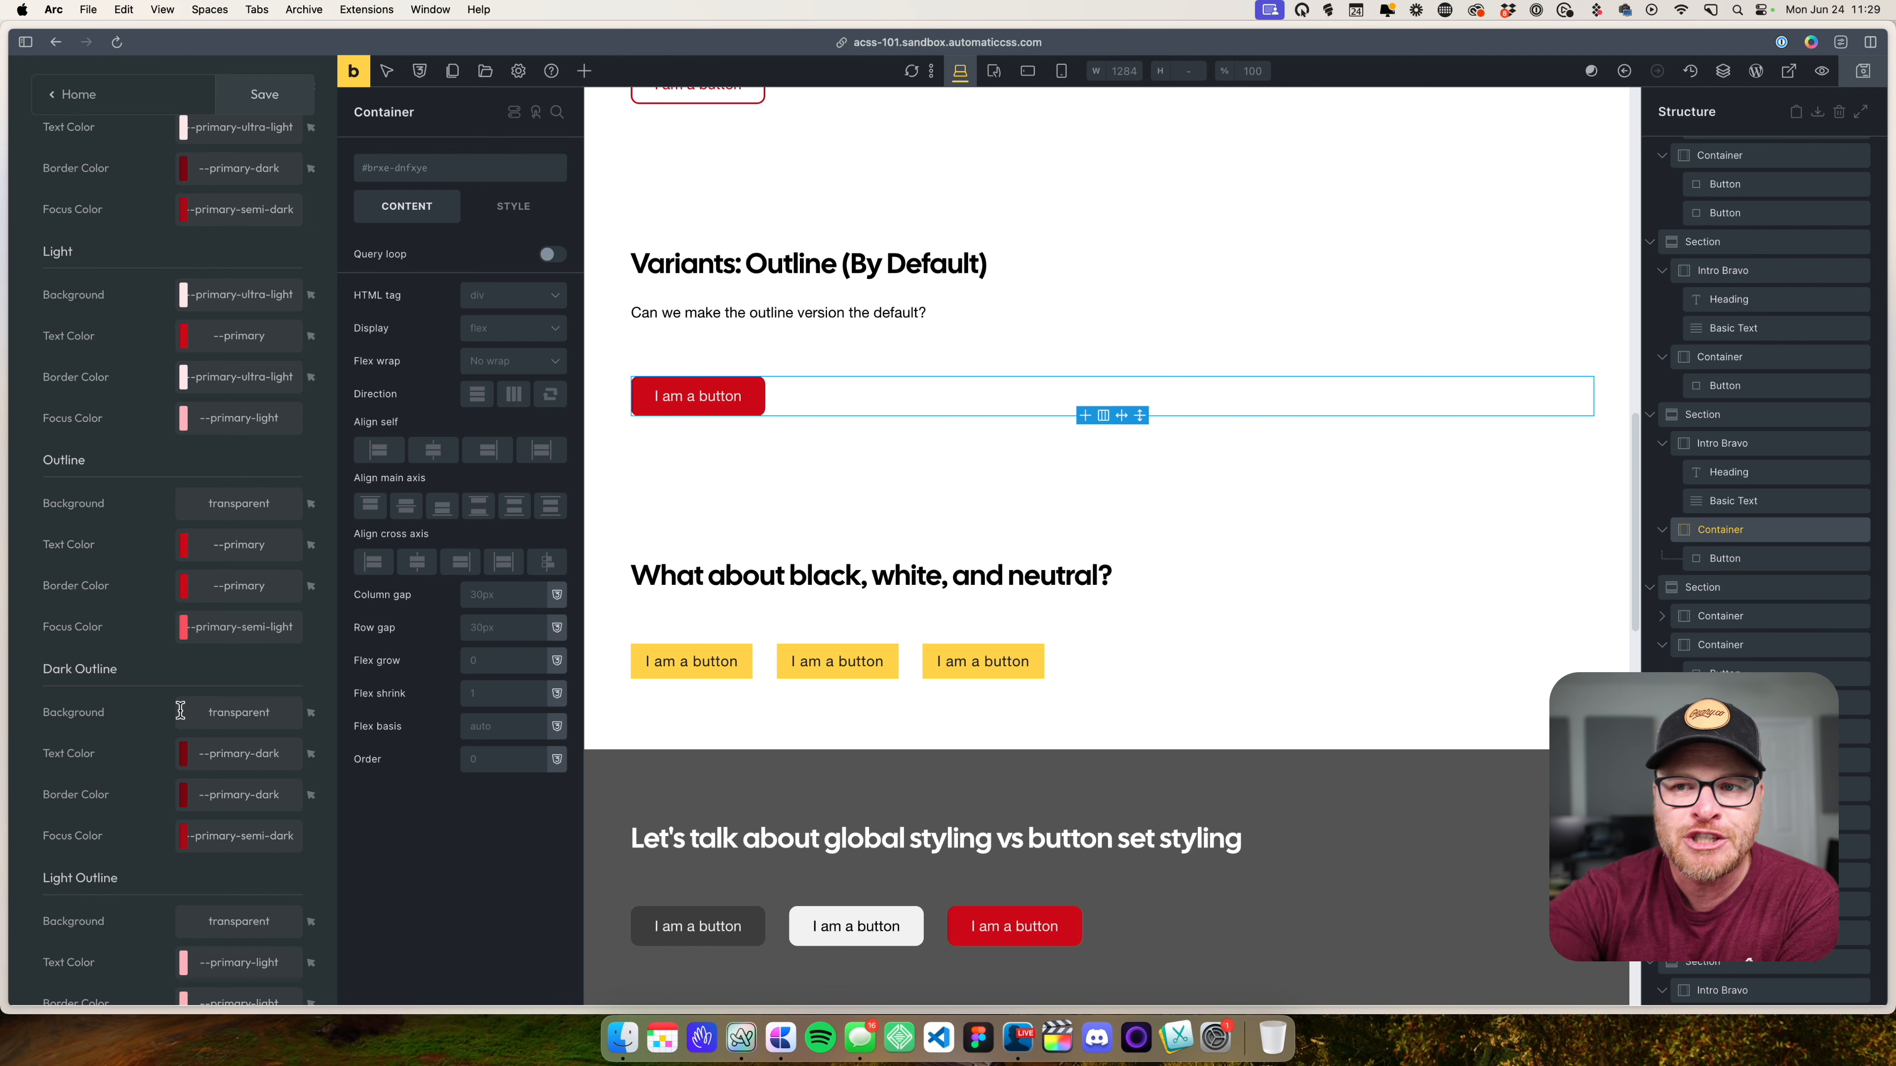
{"action": "scroll", "coordinate": [164, 486], "scroll_direction": "up", "scroll_amount": 8}
{"action": "scroll", "coordinate": [171, 425], "scroll_direction": "down", "scroll_amount": 8}
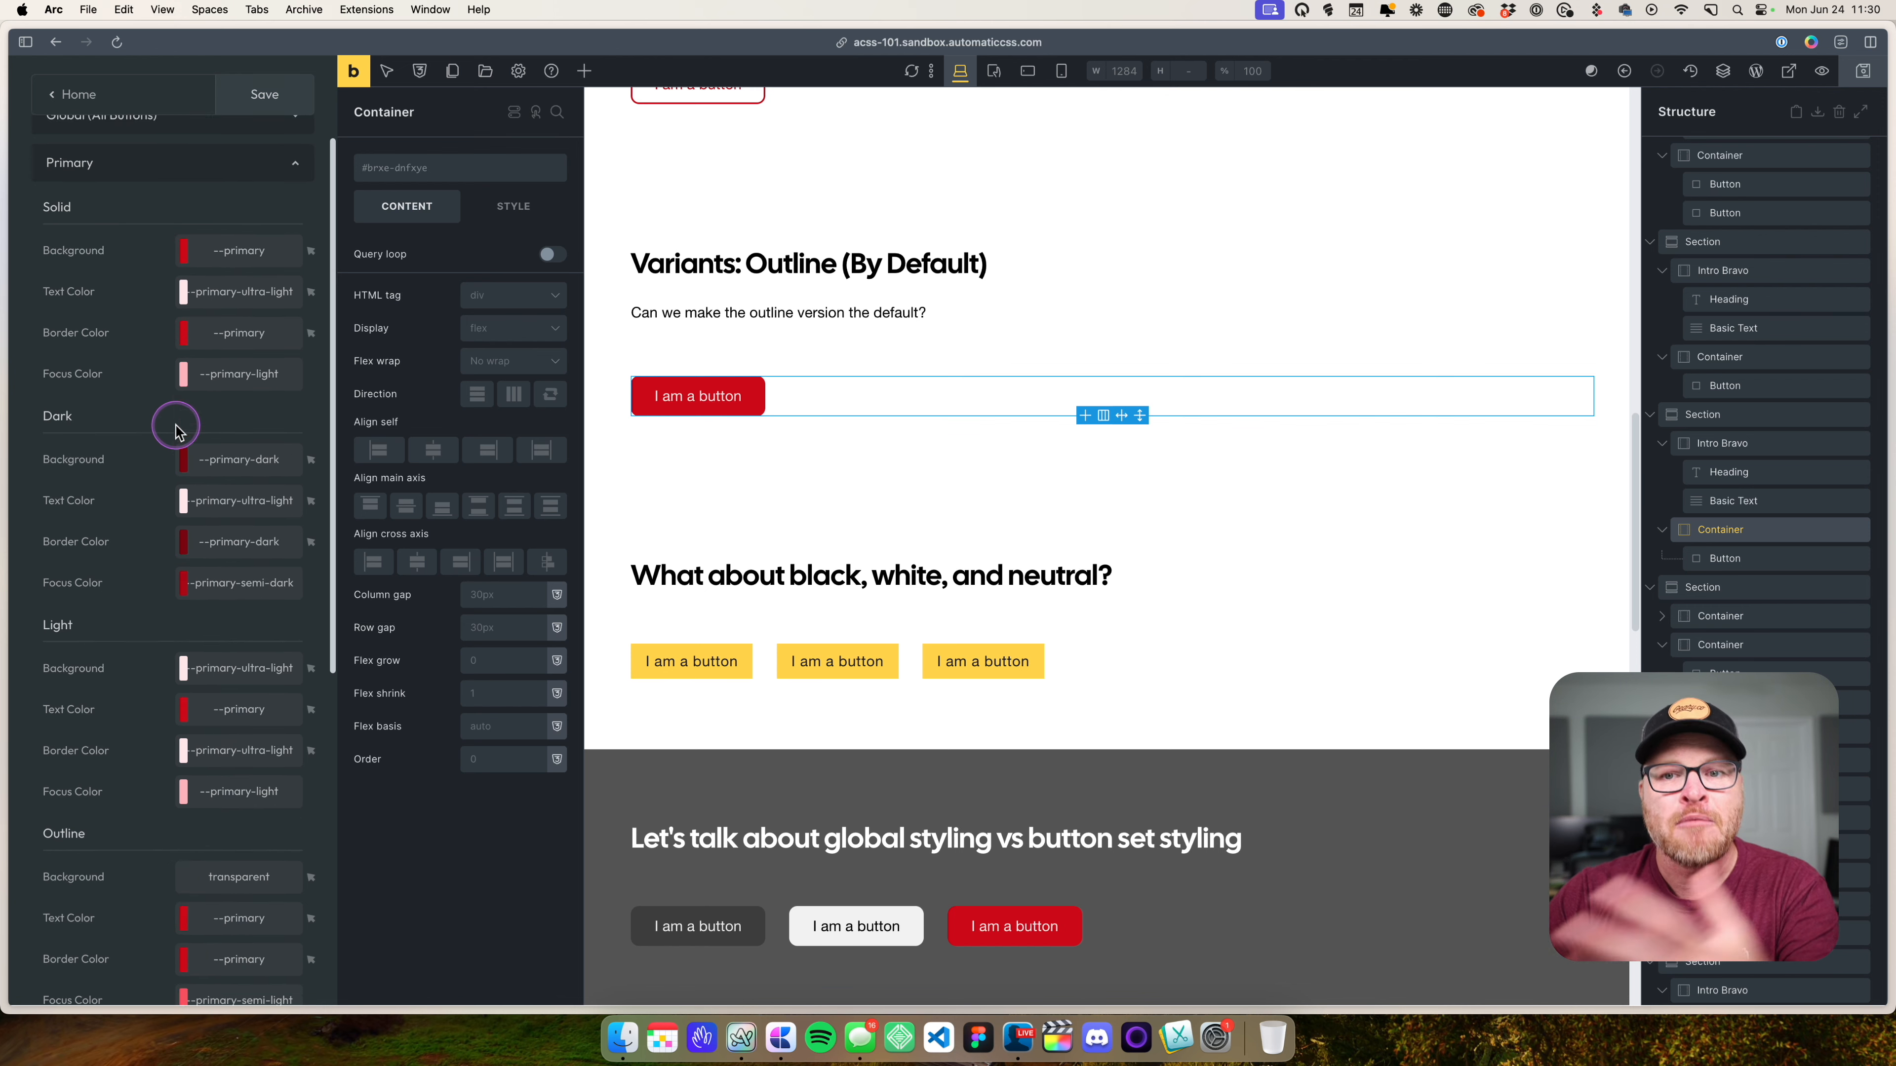
{"action": "scroll", "coordinate": [172, 430], "scroll_direction": "down", "scroll_amount": 2}
{"action": "scroll", "coordinate": [168, 425], "scroll_direction": "up", "scroll_amount": 10}
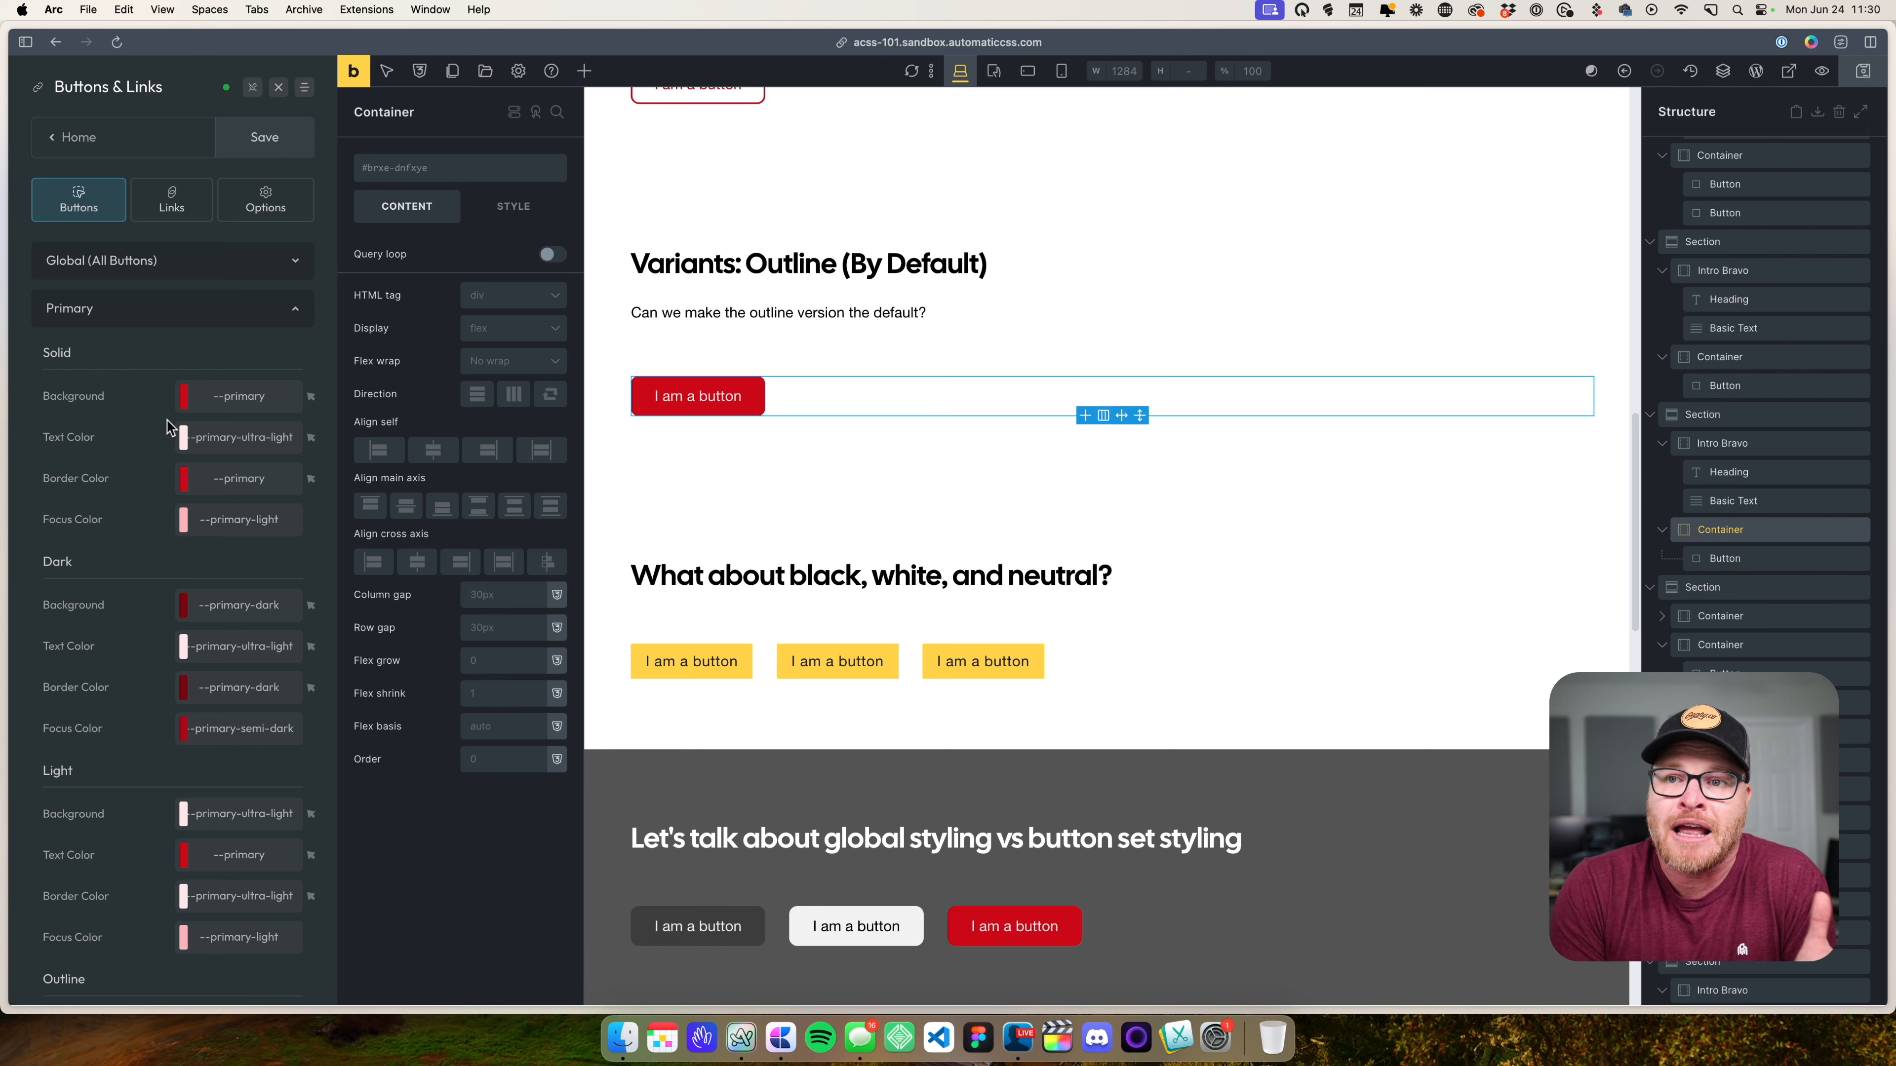
{"action": "scroll", "coordinate": [173, 433], "scroll_direction": "down", "scroll_amount": 8}
{"action": "scroll", "coordinate": [178, 449], "scroll_direction": "up", "scroll_amount": 10}
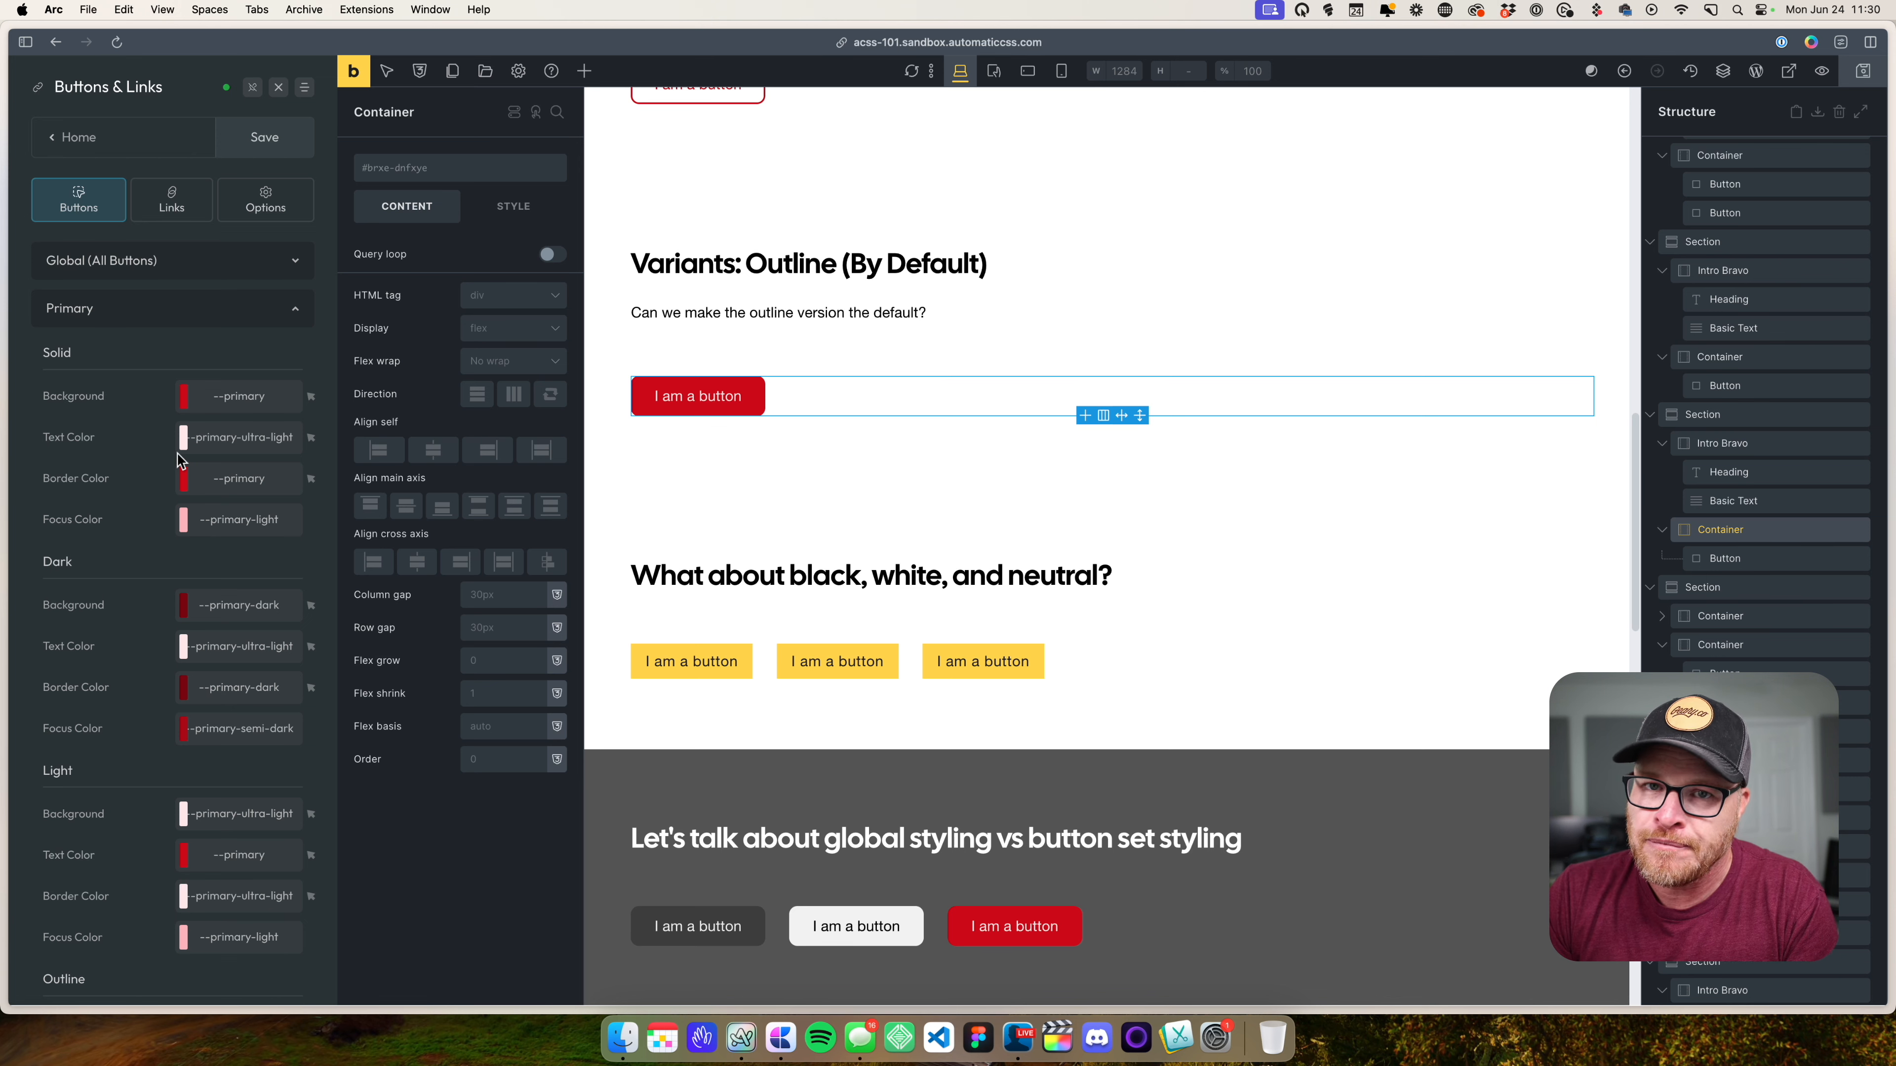
- Disable the Outline Variants and Light/Dark Variants in the options for Primary buttons
{"action": "left_click", "coordinate": [269, 203]}
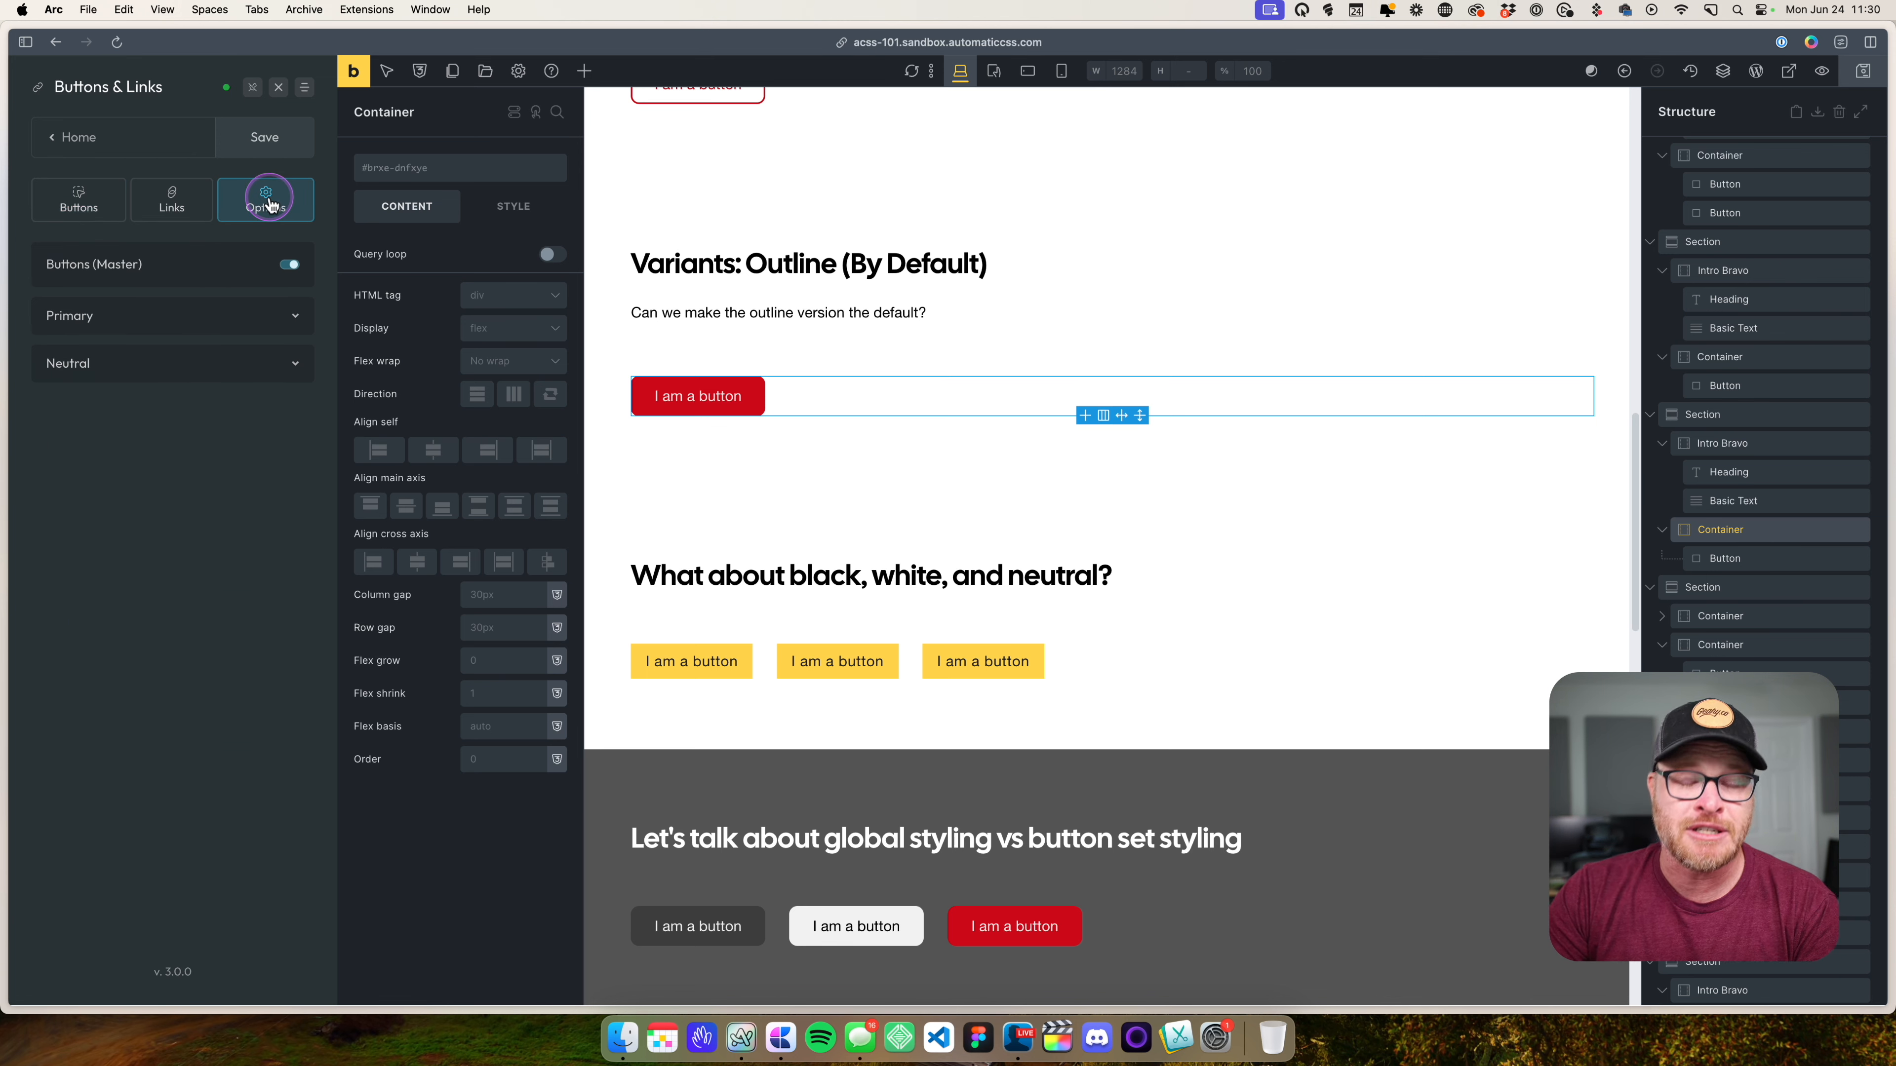
{"action": "left_click", "coordinate": [212, 320]}
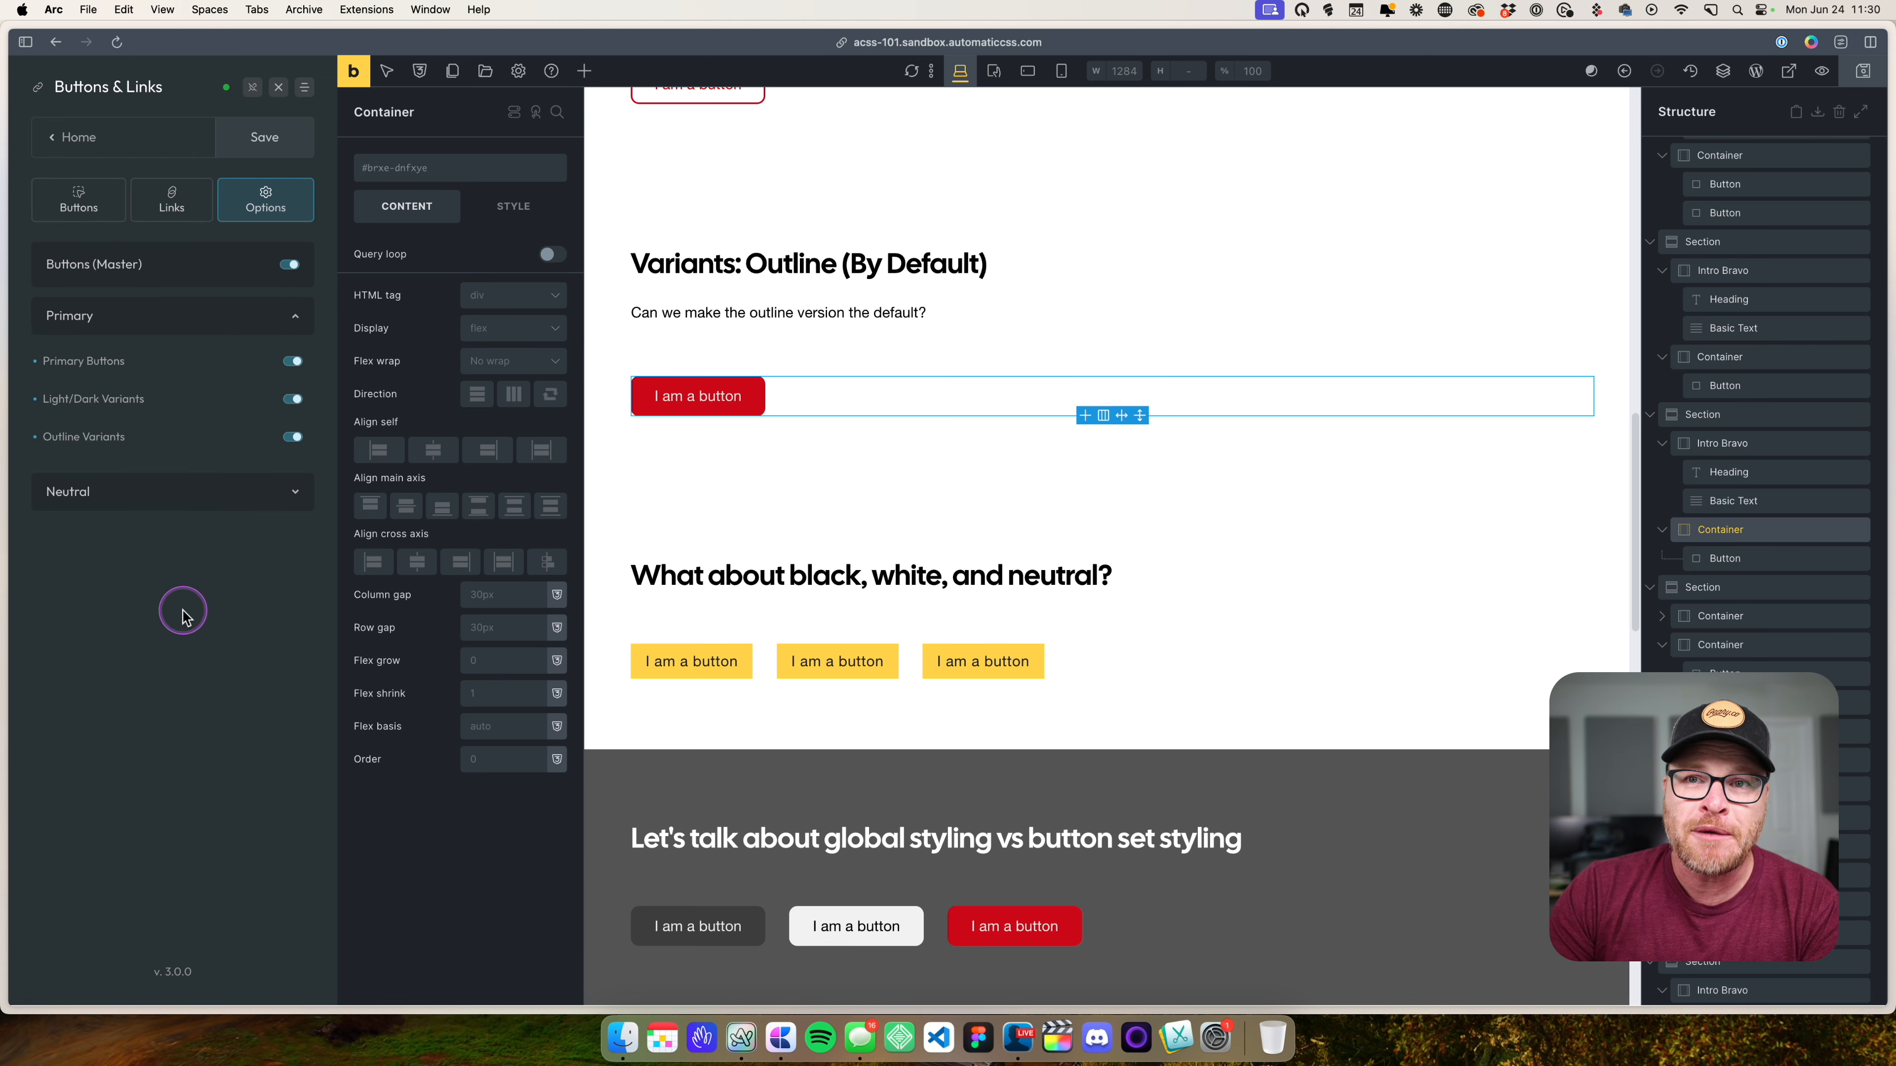
{"action": "left_click", "coordinate": [293, 440]}
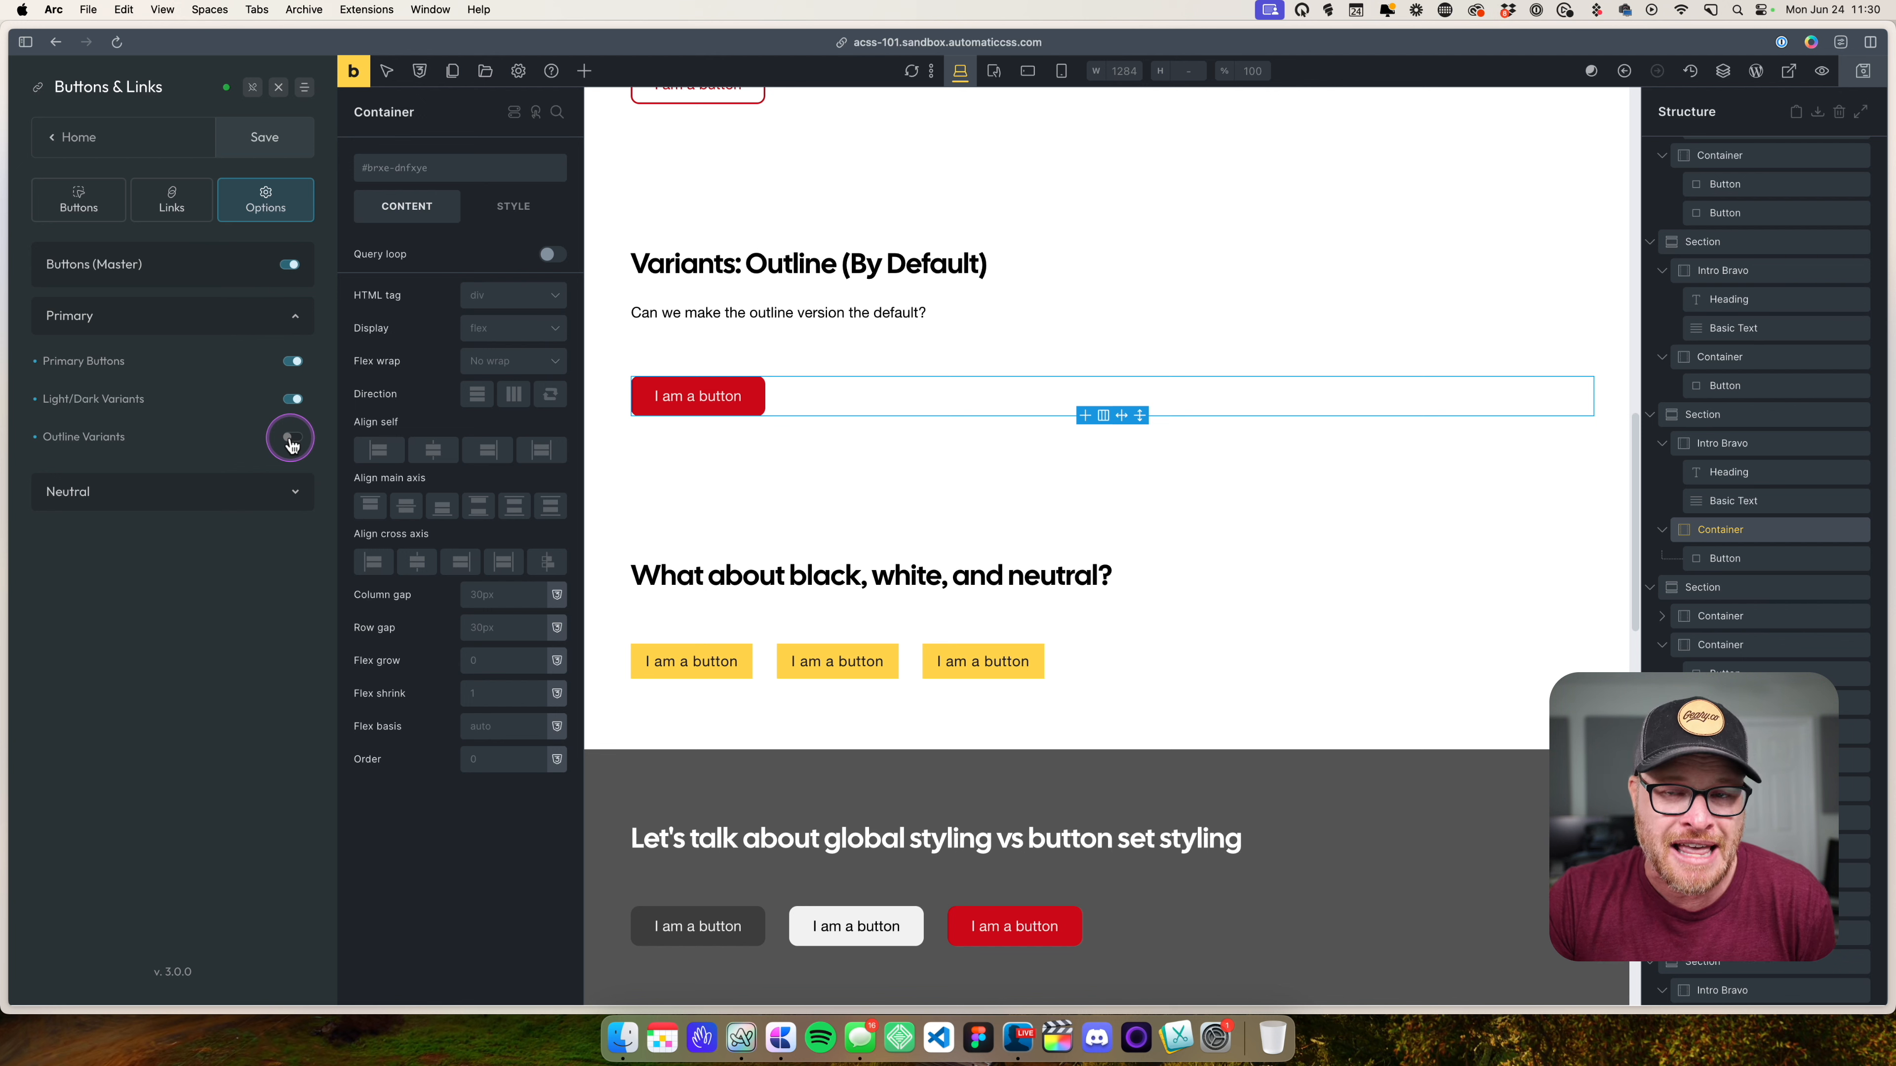
{"action": "left_click", "coordinate": [294, 402]}
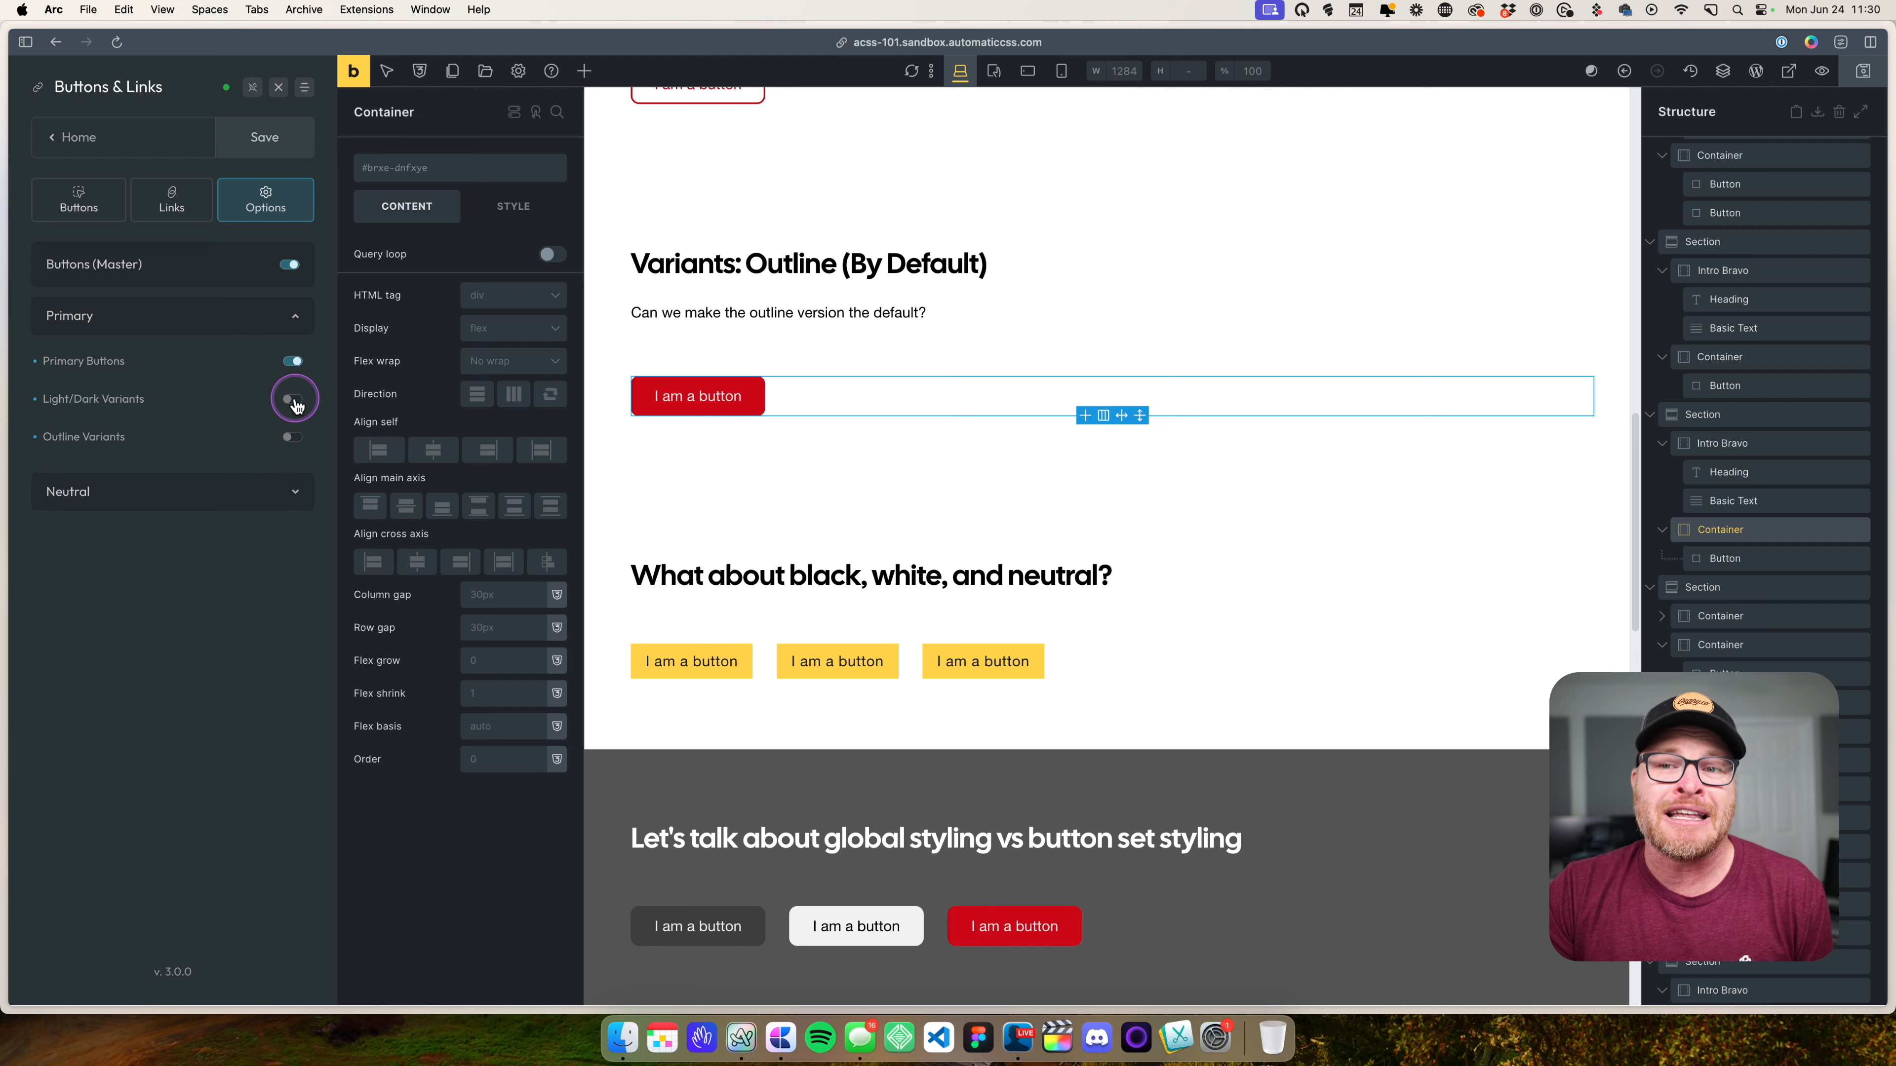
{"action": "left_click", "coordinate": [307, 360]}
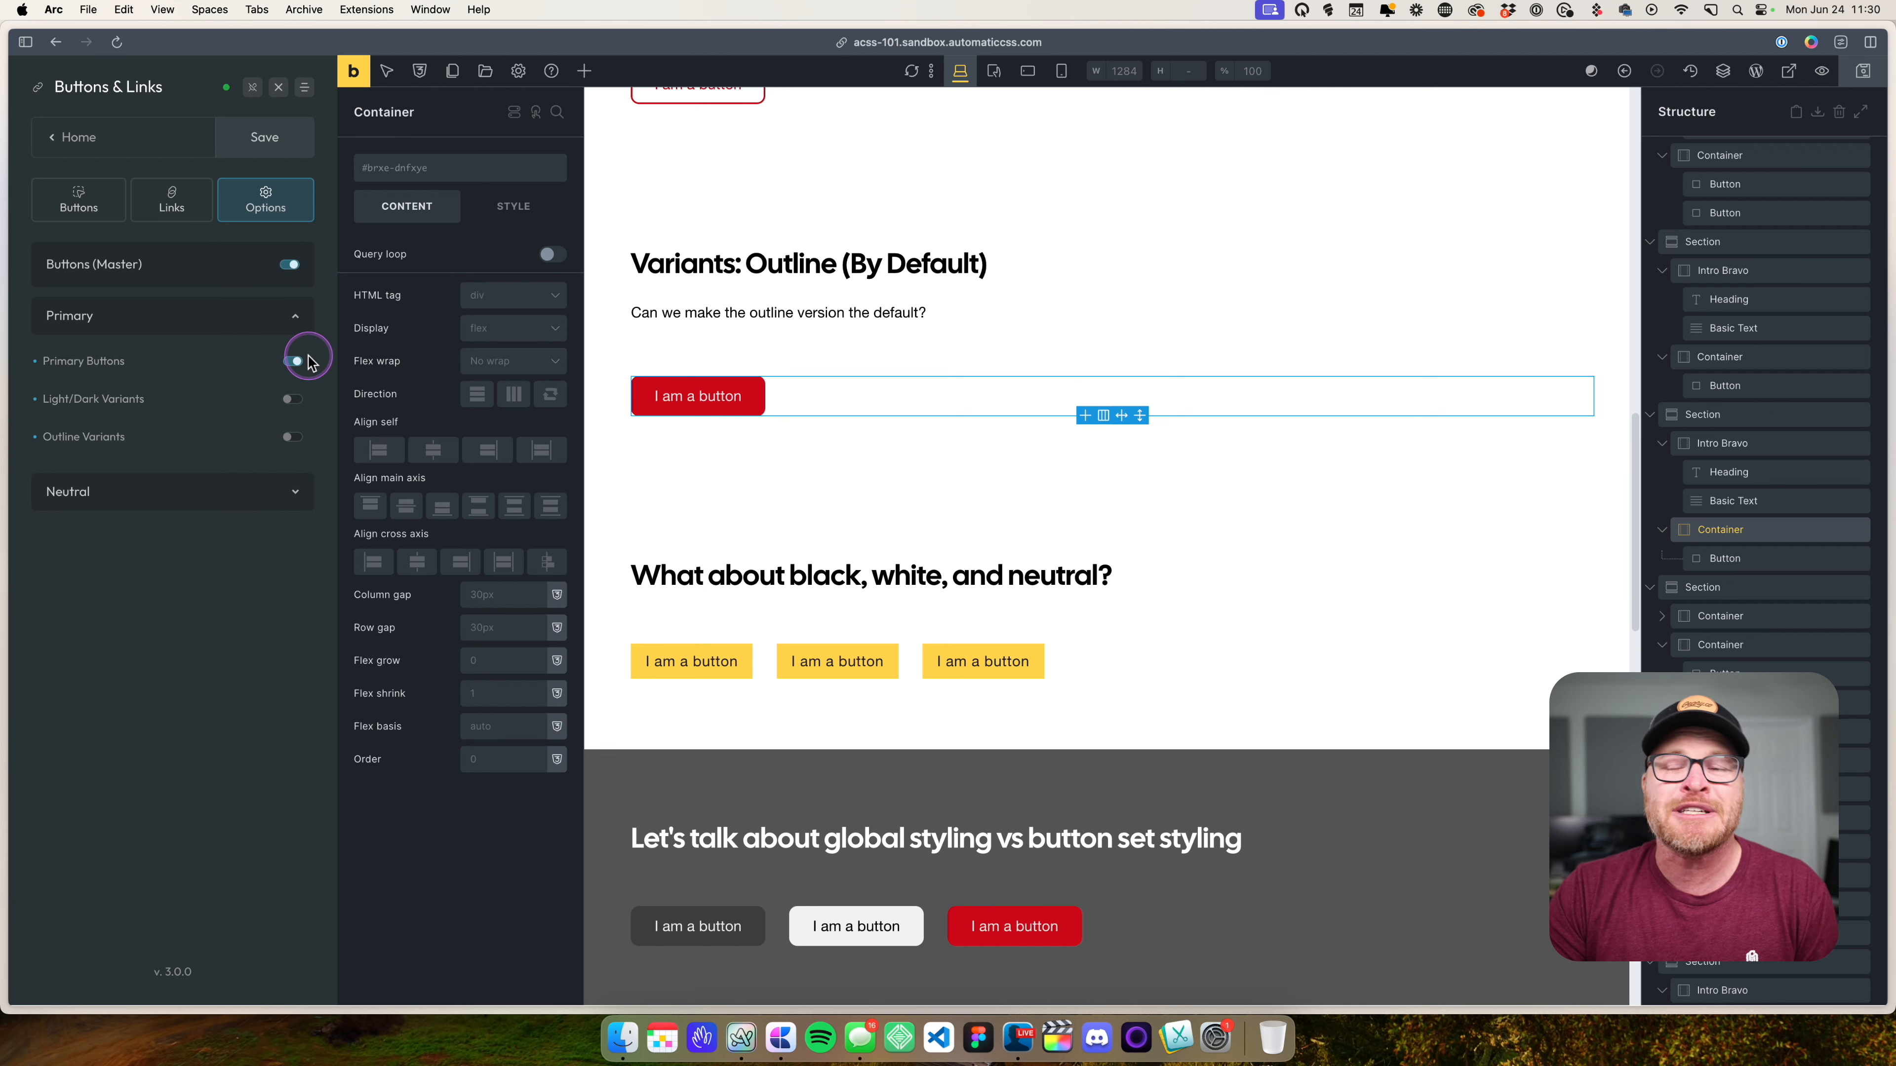
- Open the Solid color settings of the Primary buttons
{"action": "left_click", "coordinate": [293, 410]}
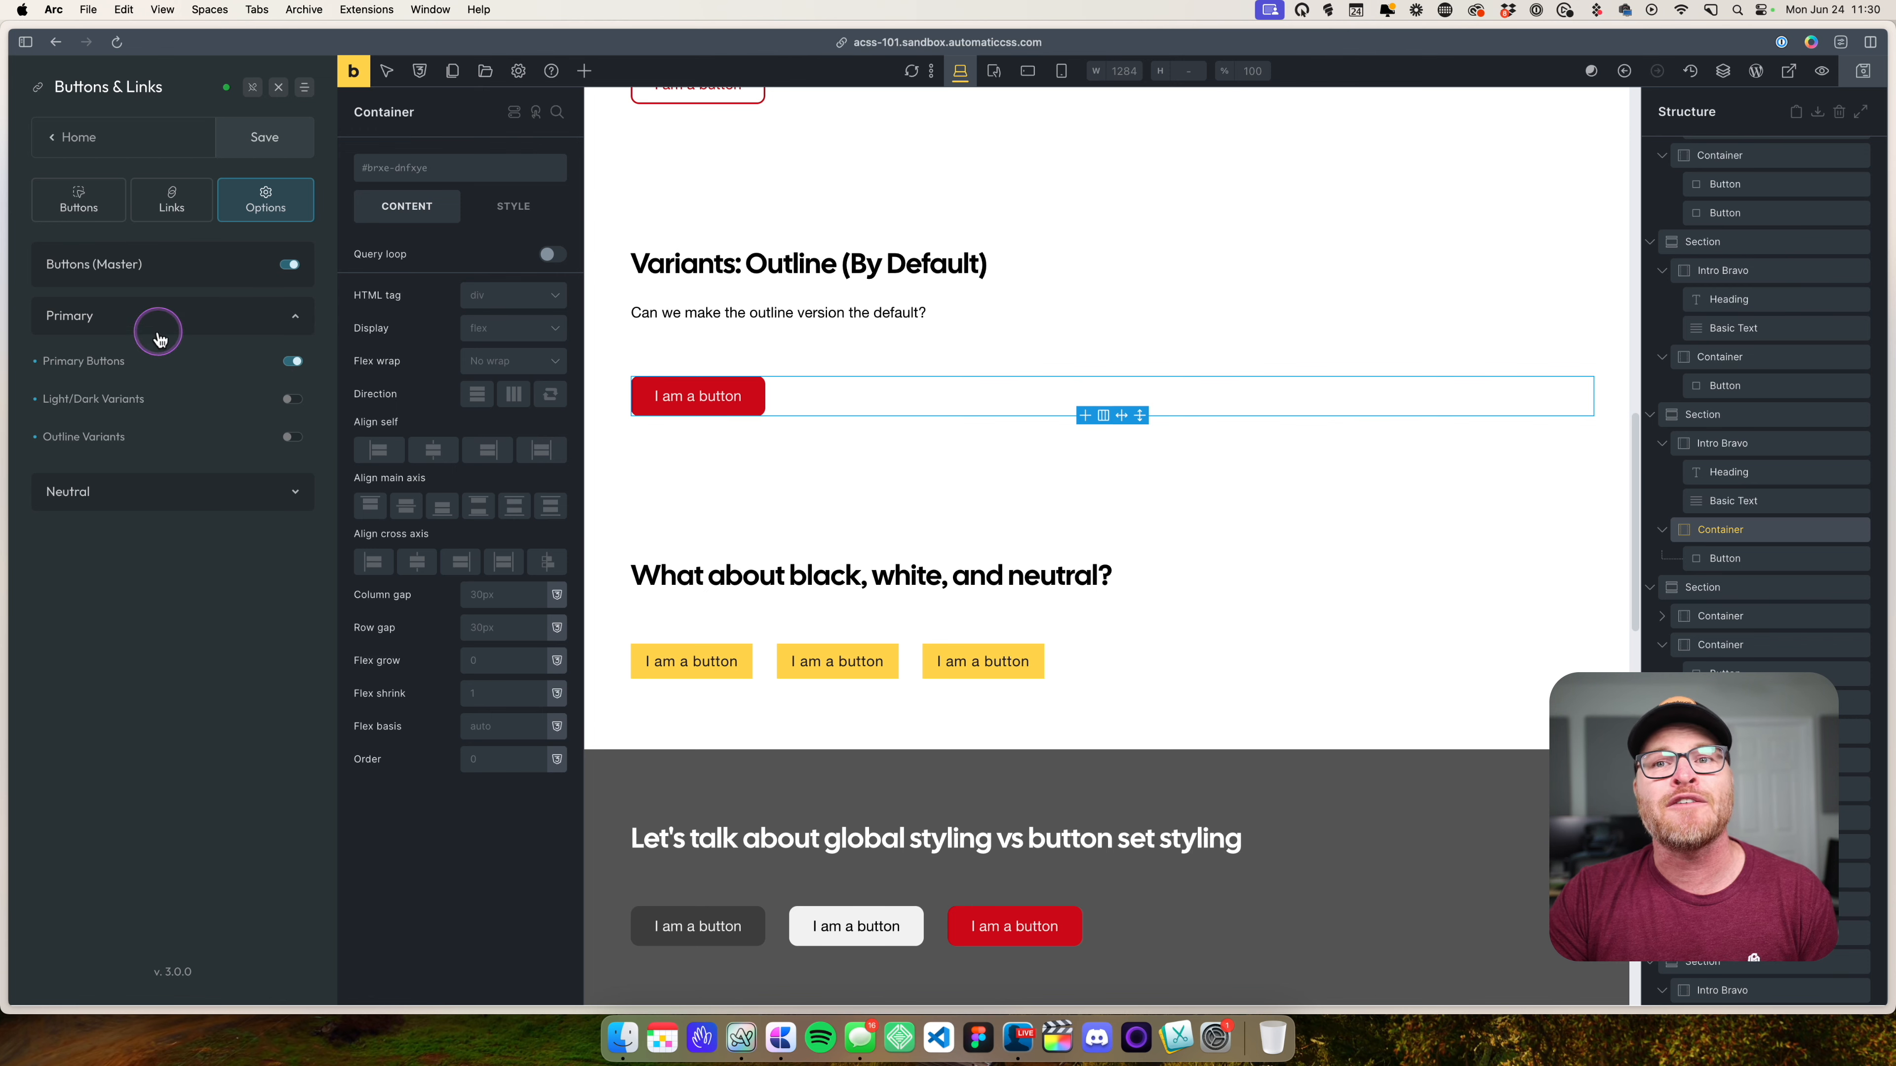
{"action": "left_click", "coordinate": [79, 203]}
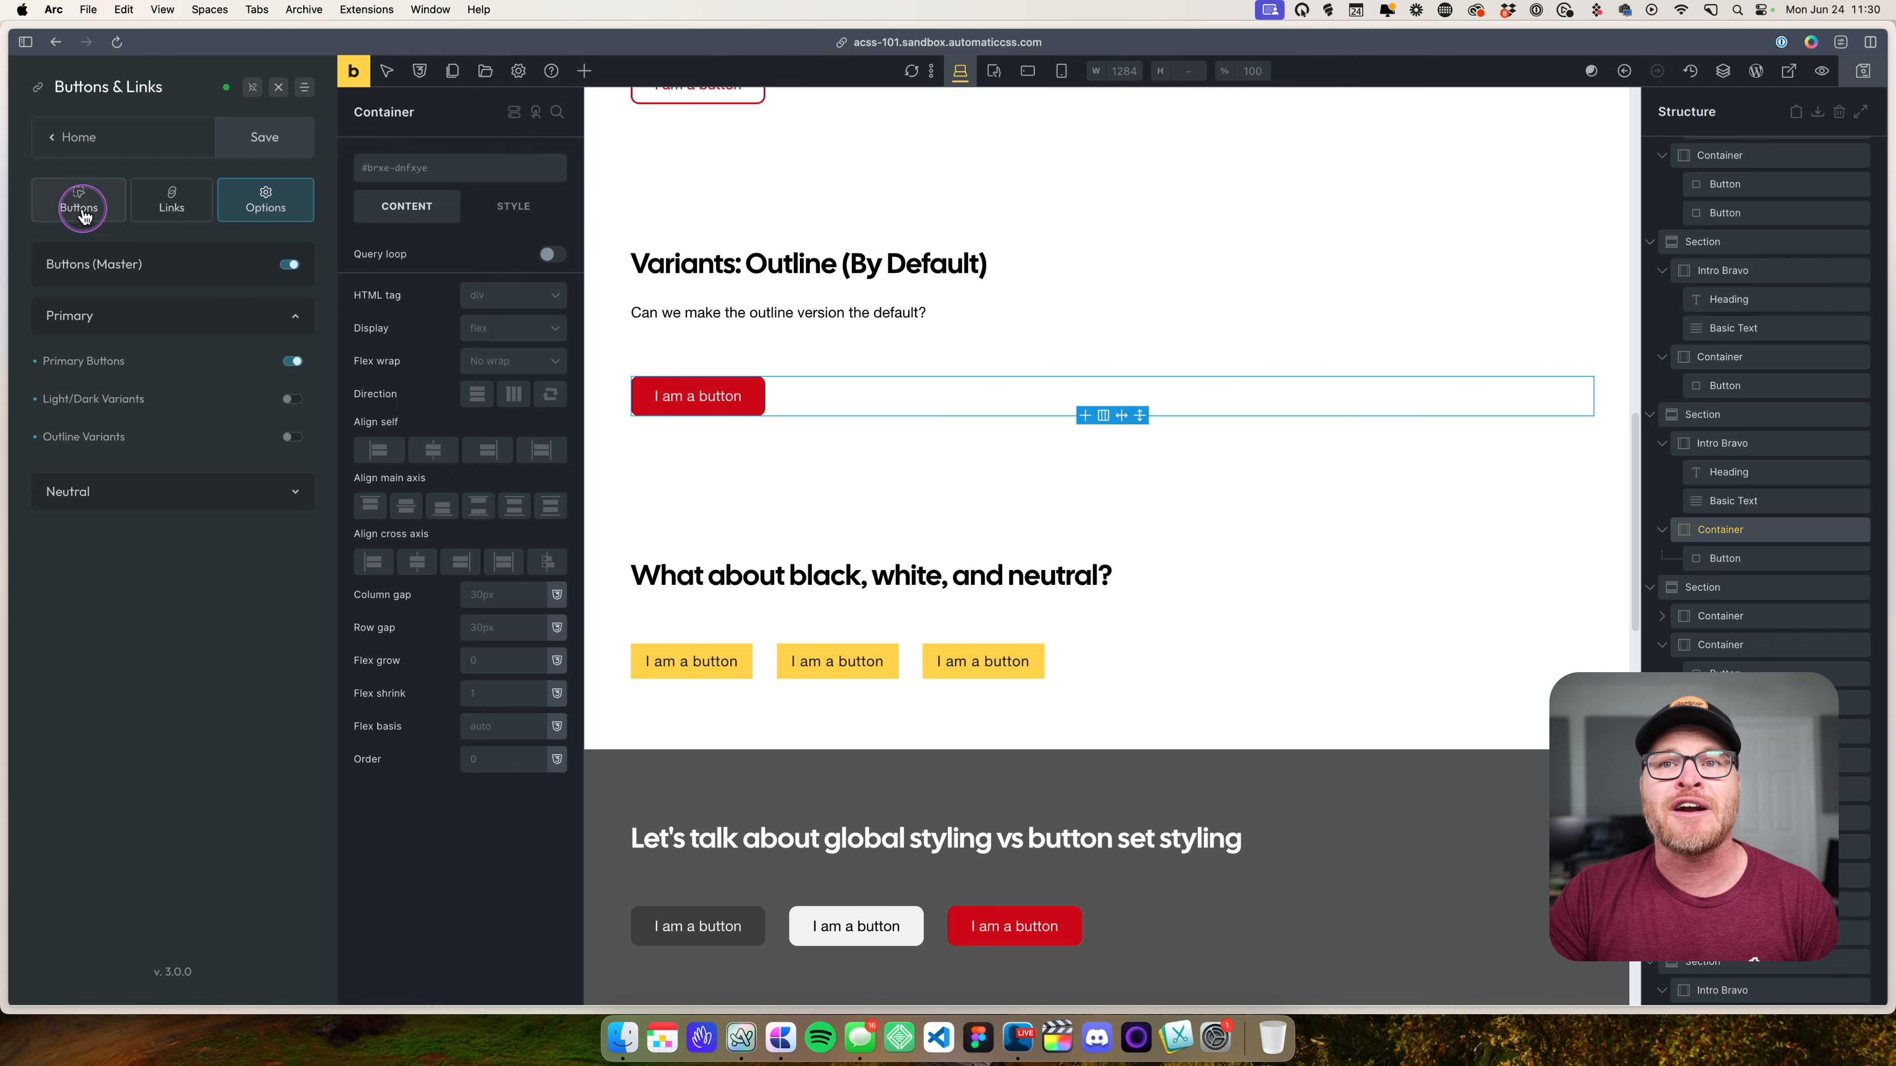
{"action": "left_click", "coordinate": [109, 308]}
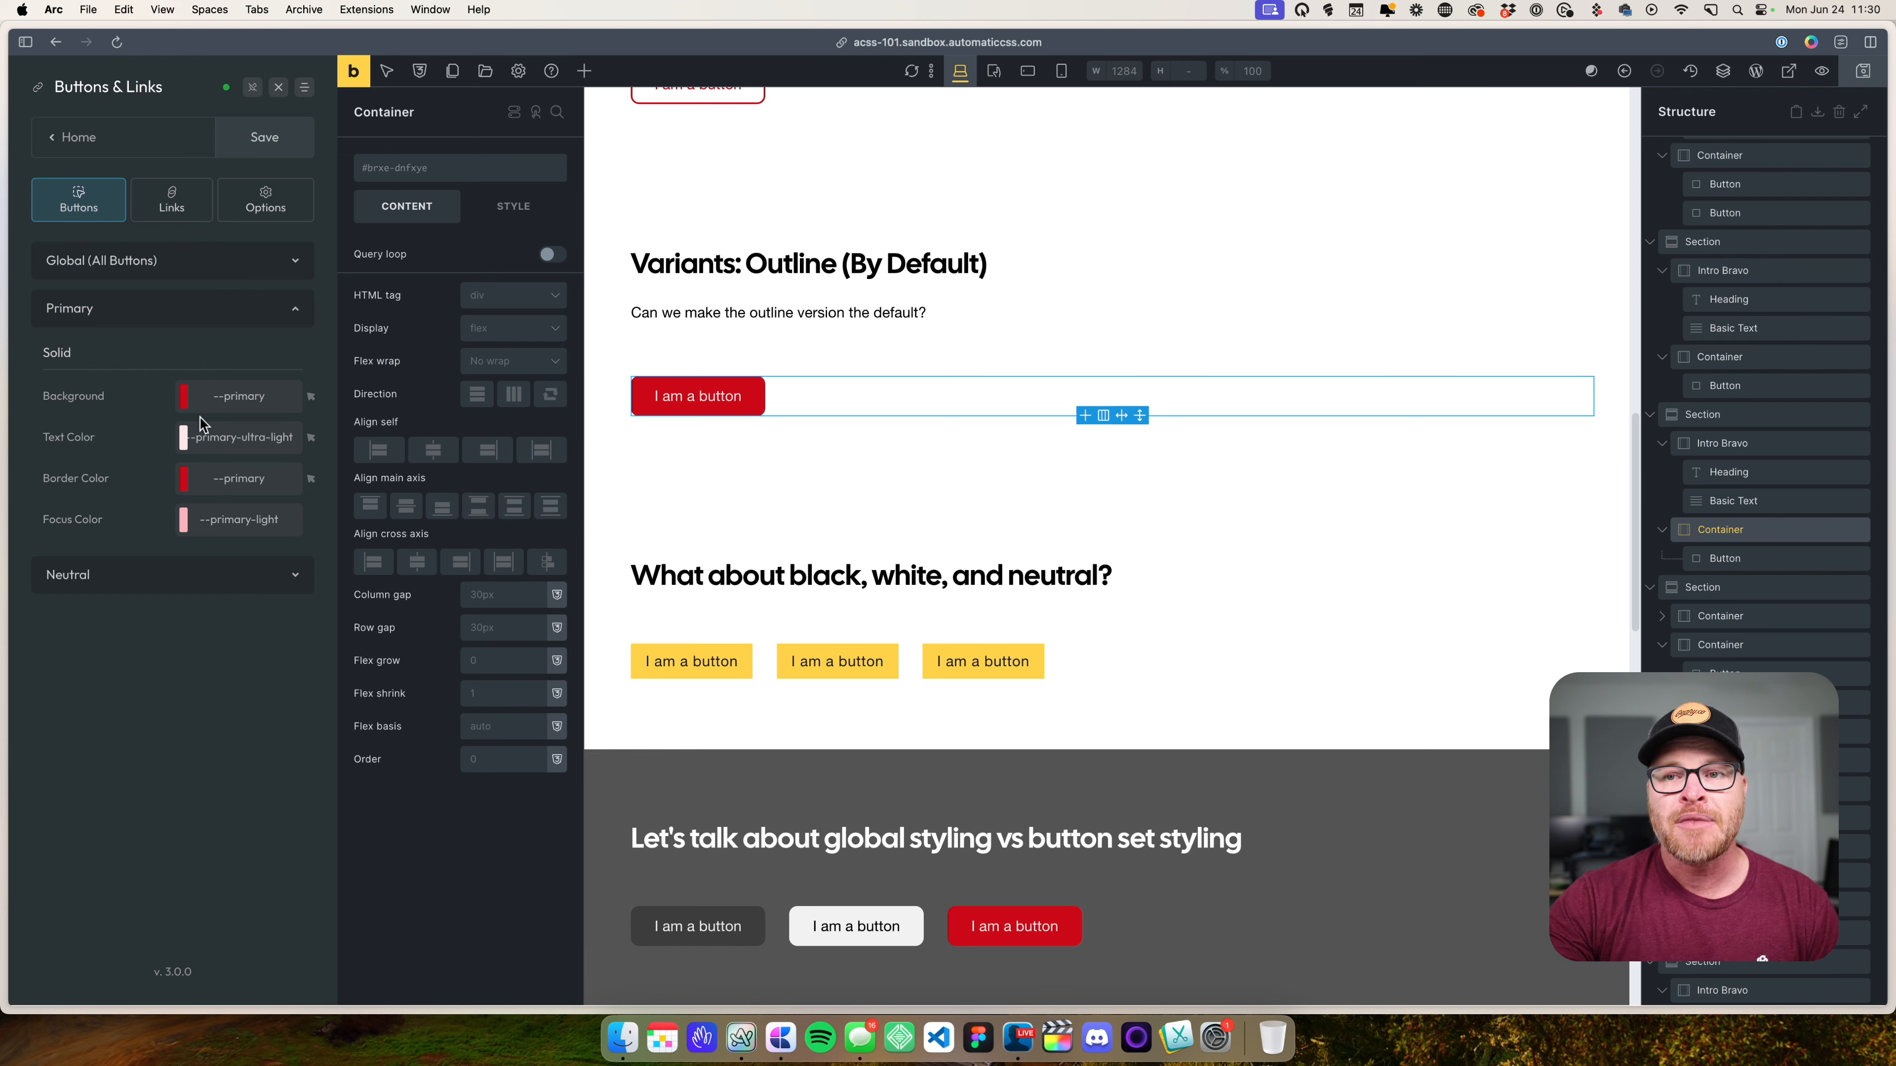
- Set the Solid background of the Primary buttons to "trasnparent"
{"action": "scroll", "coordinate": [812, 554], "scroll_direction": "up", "scroll_amount": 10}
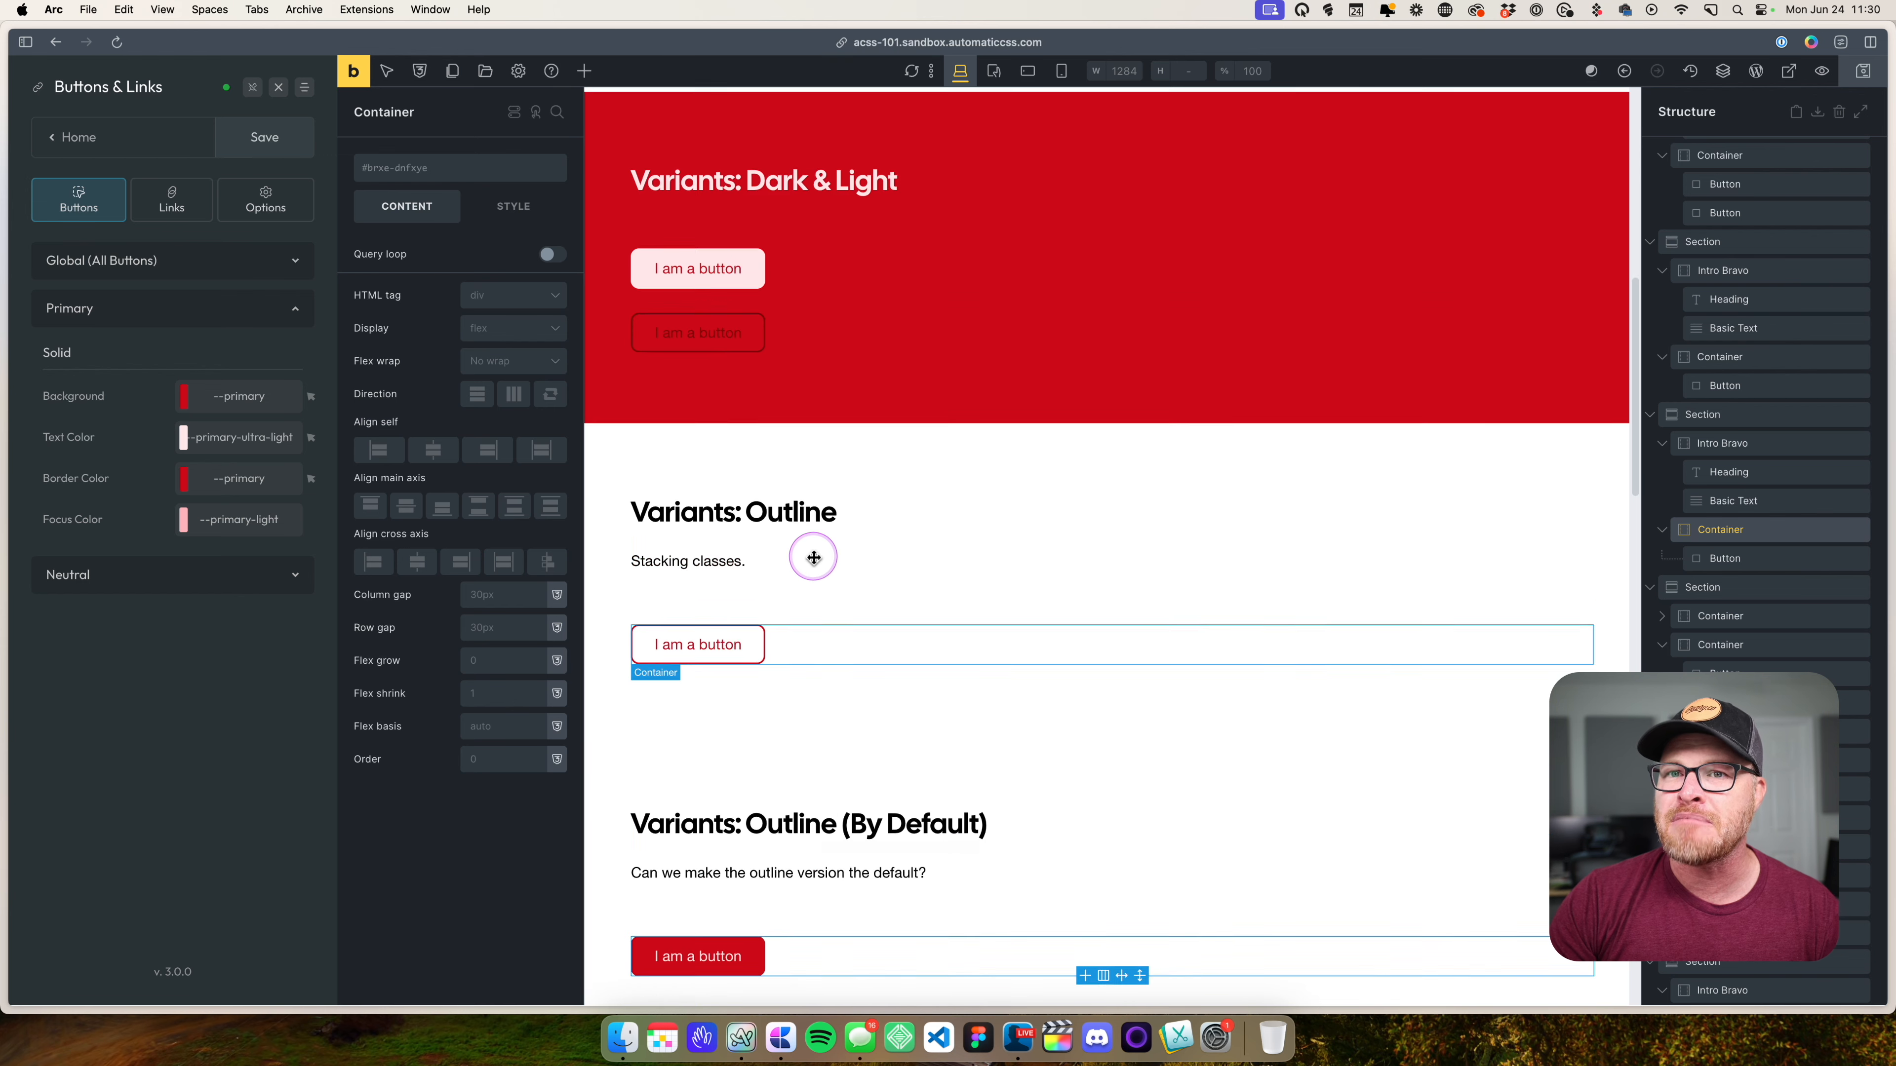
{"action": "scroll", "coordinate": [814, 557], "scroll_direction": "down", "scroll_amount": 7}
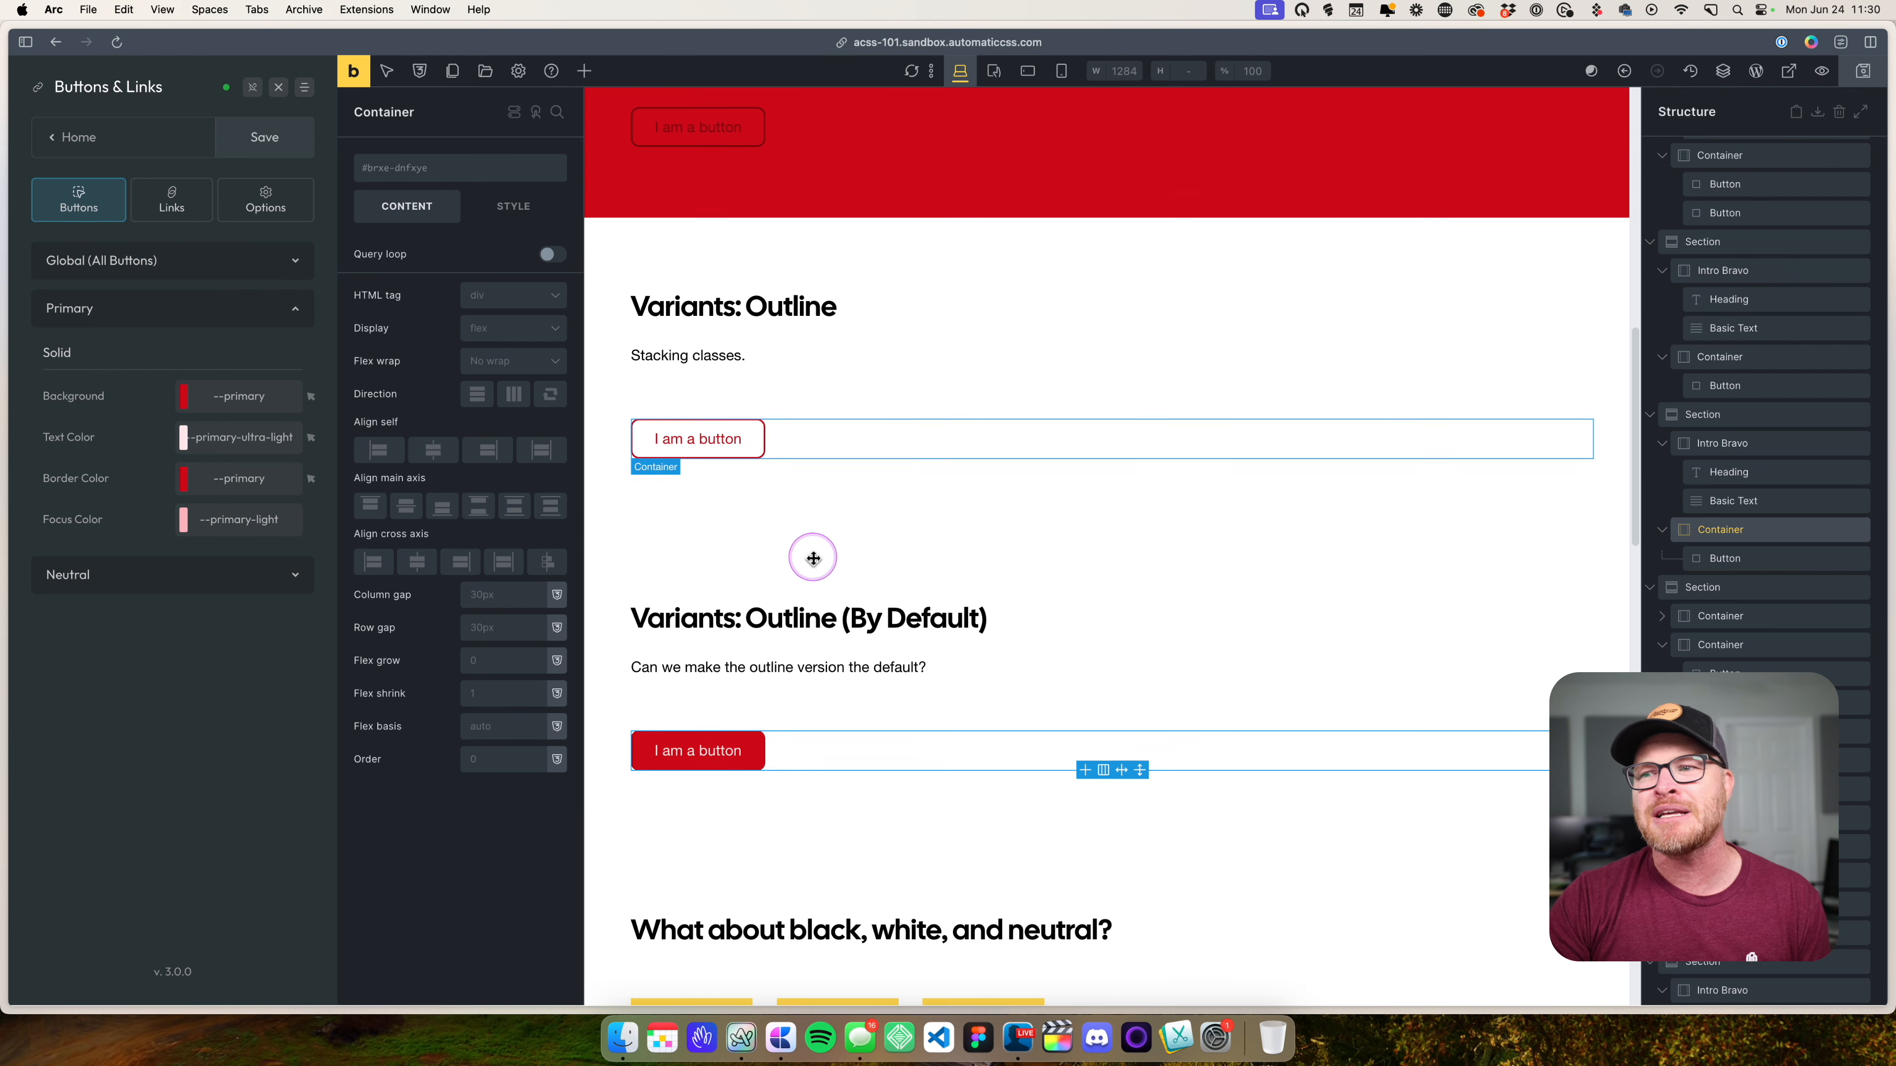
{"action": "scroll", "coordinate": [814, 557], "scroll_direction": "up", "scroll_amount": 9}
{"action": "scroll", "coordinate": [812, 556], "scroll_direction": "up", "scroll_amount": 2}
{"action": "scroll", "coordinate": [746, 550], "scroll_direction": "down", "scroll_amount": 2}
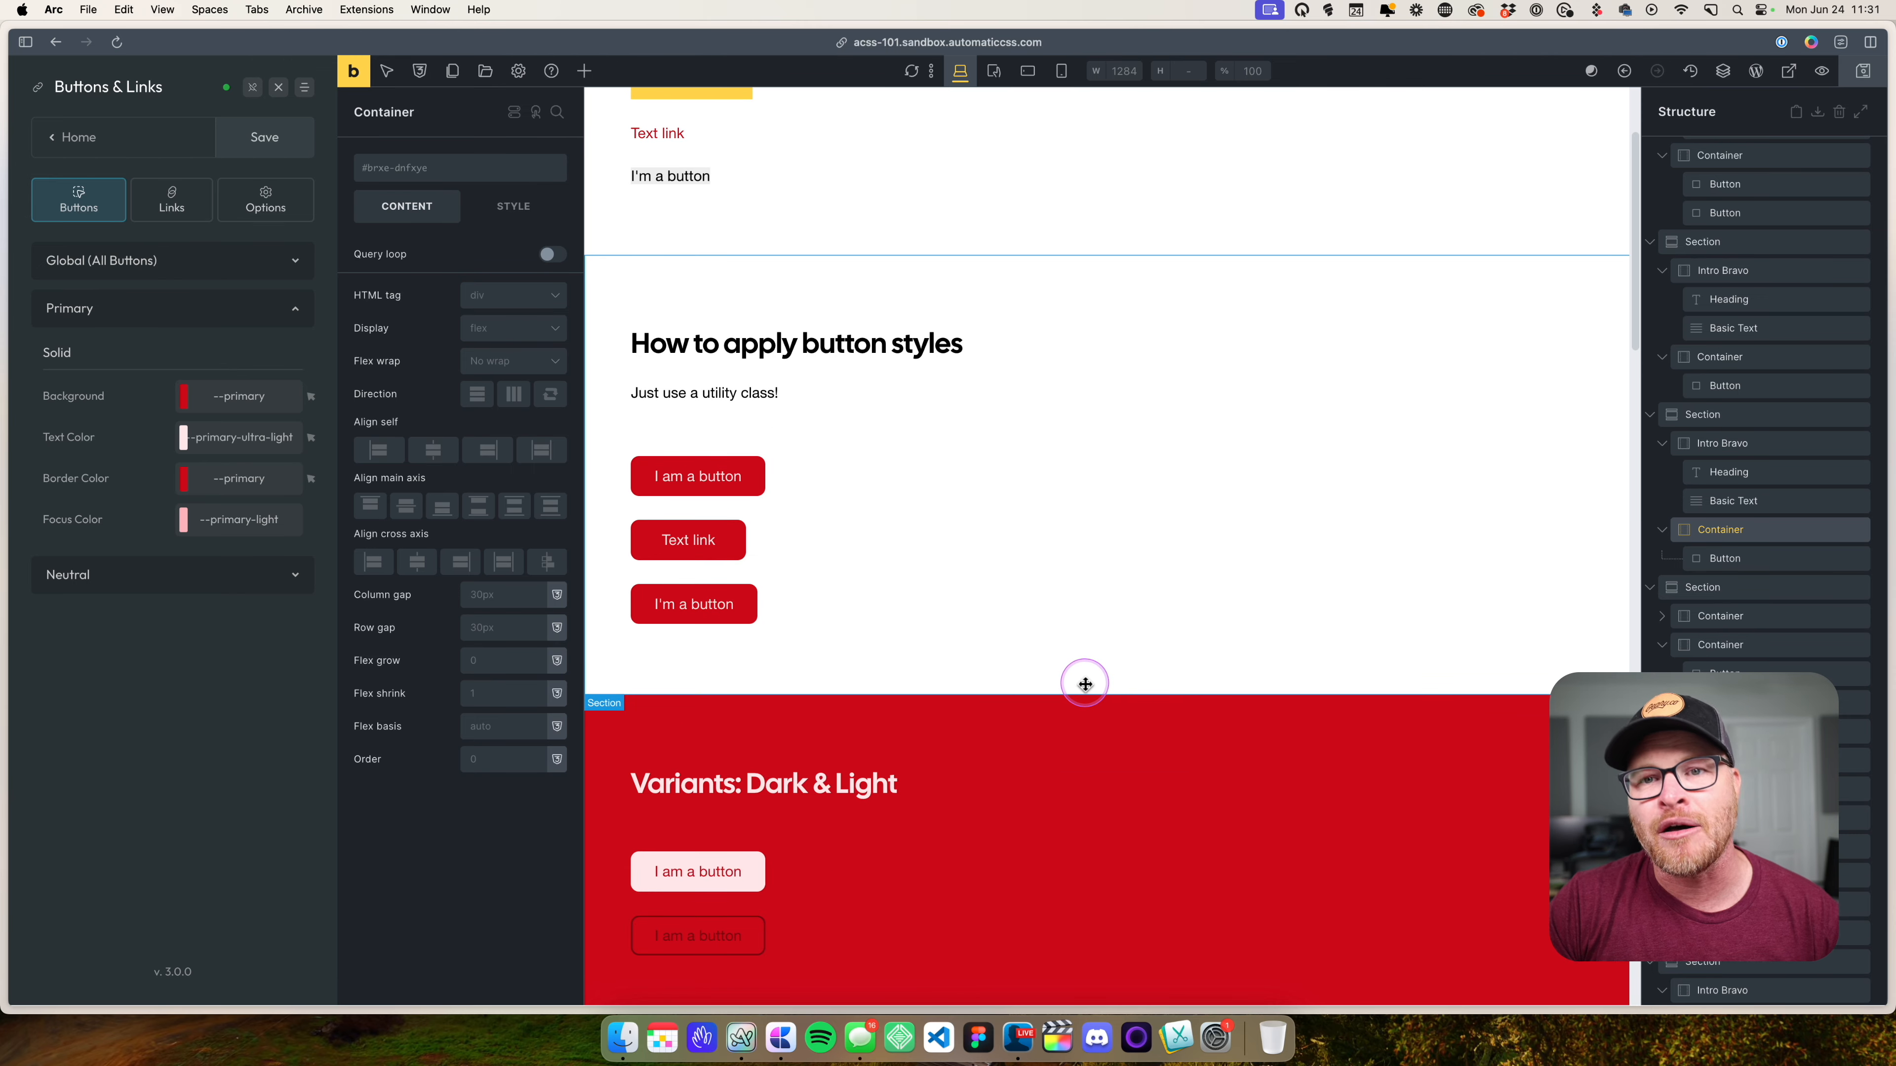
{"action": "left_click", "coordinate": [254, 404]}
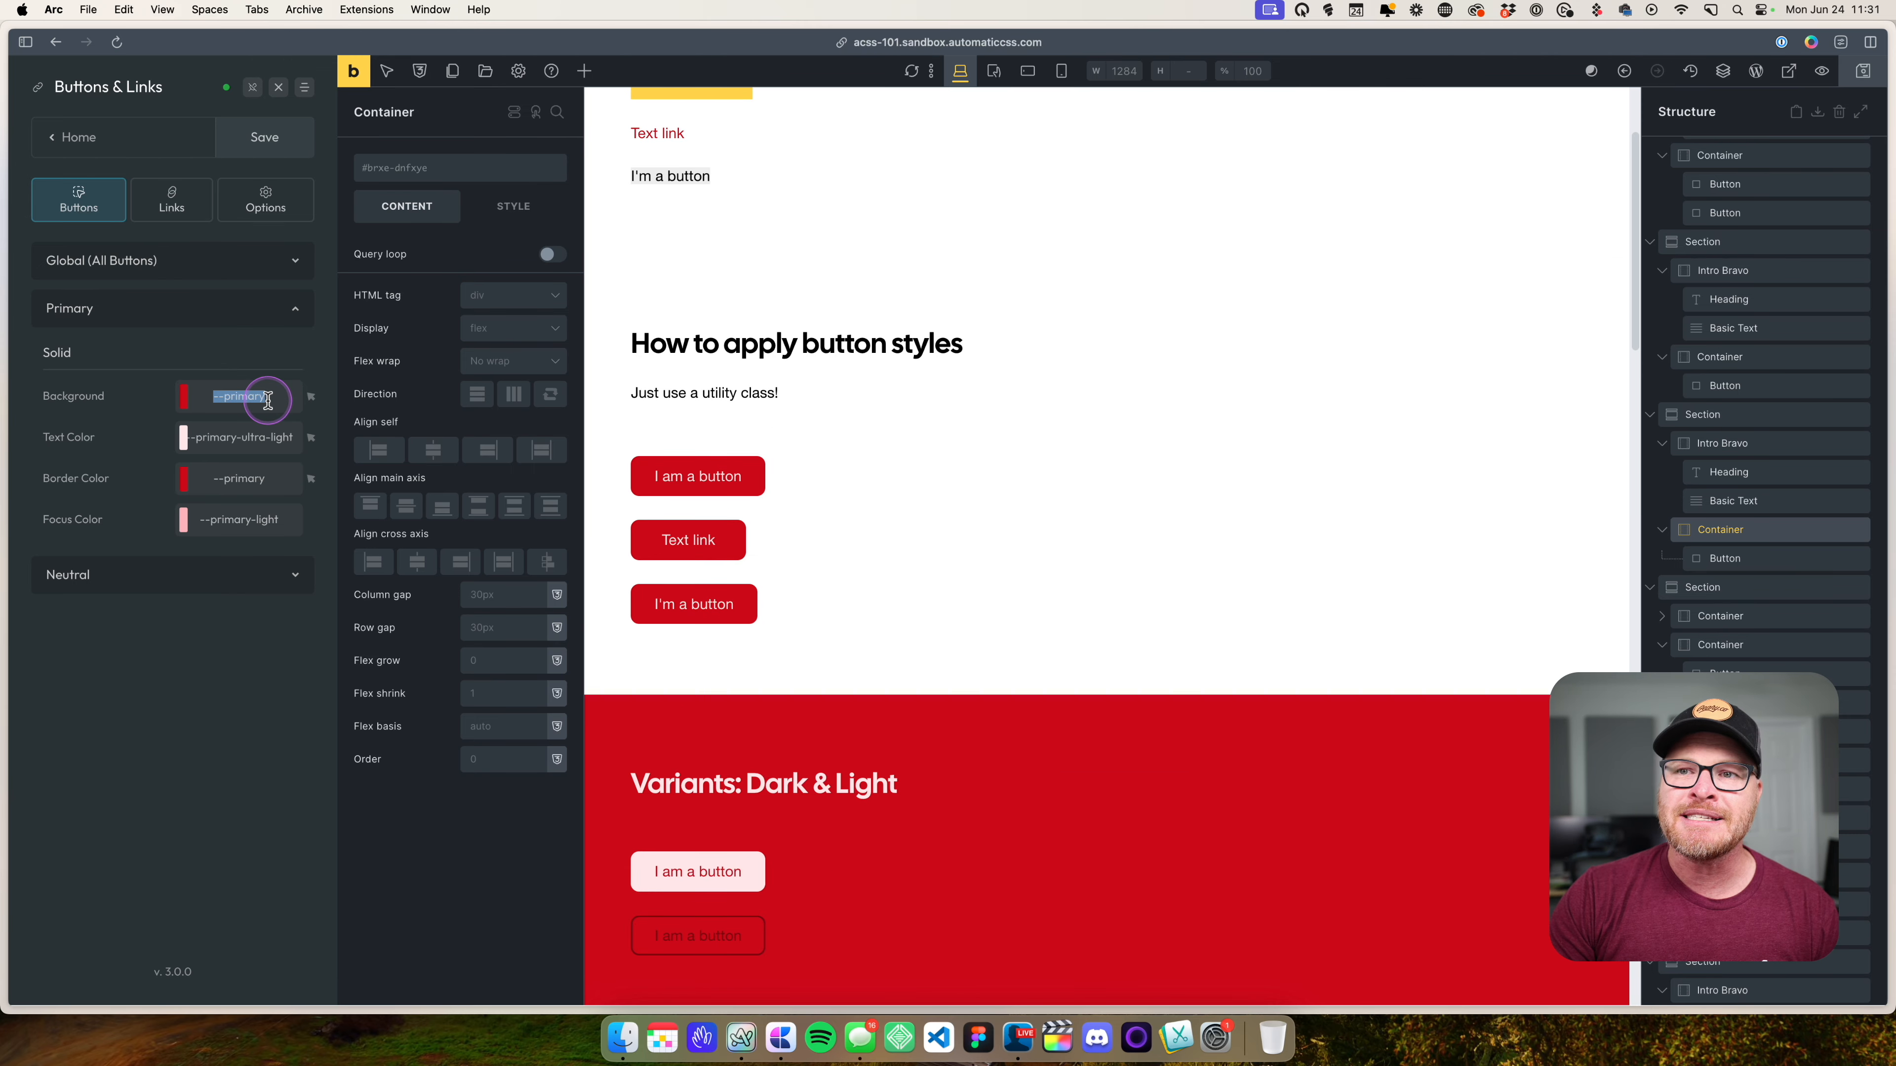
{"action": "type", "text": "trasn"}
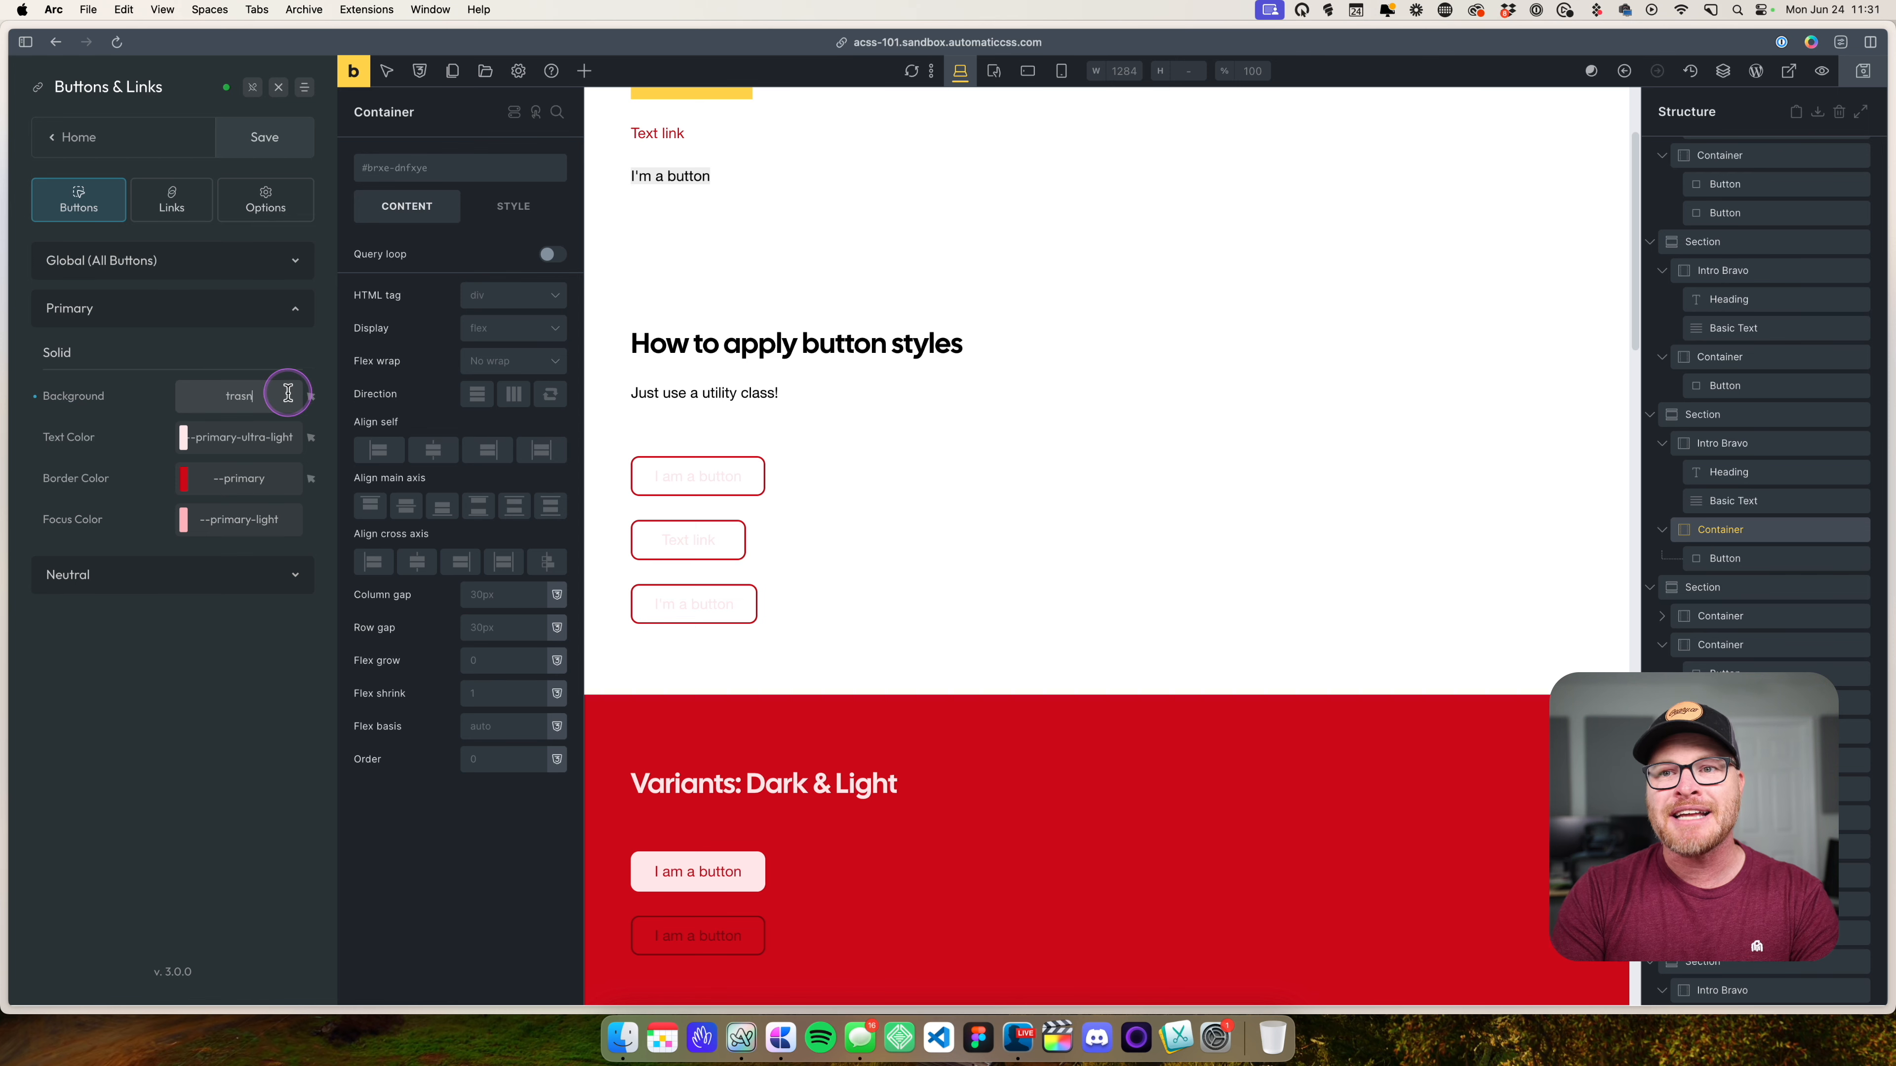
{"action": "type", "text": "parent"}
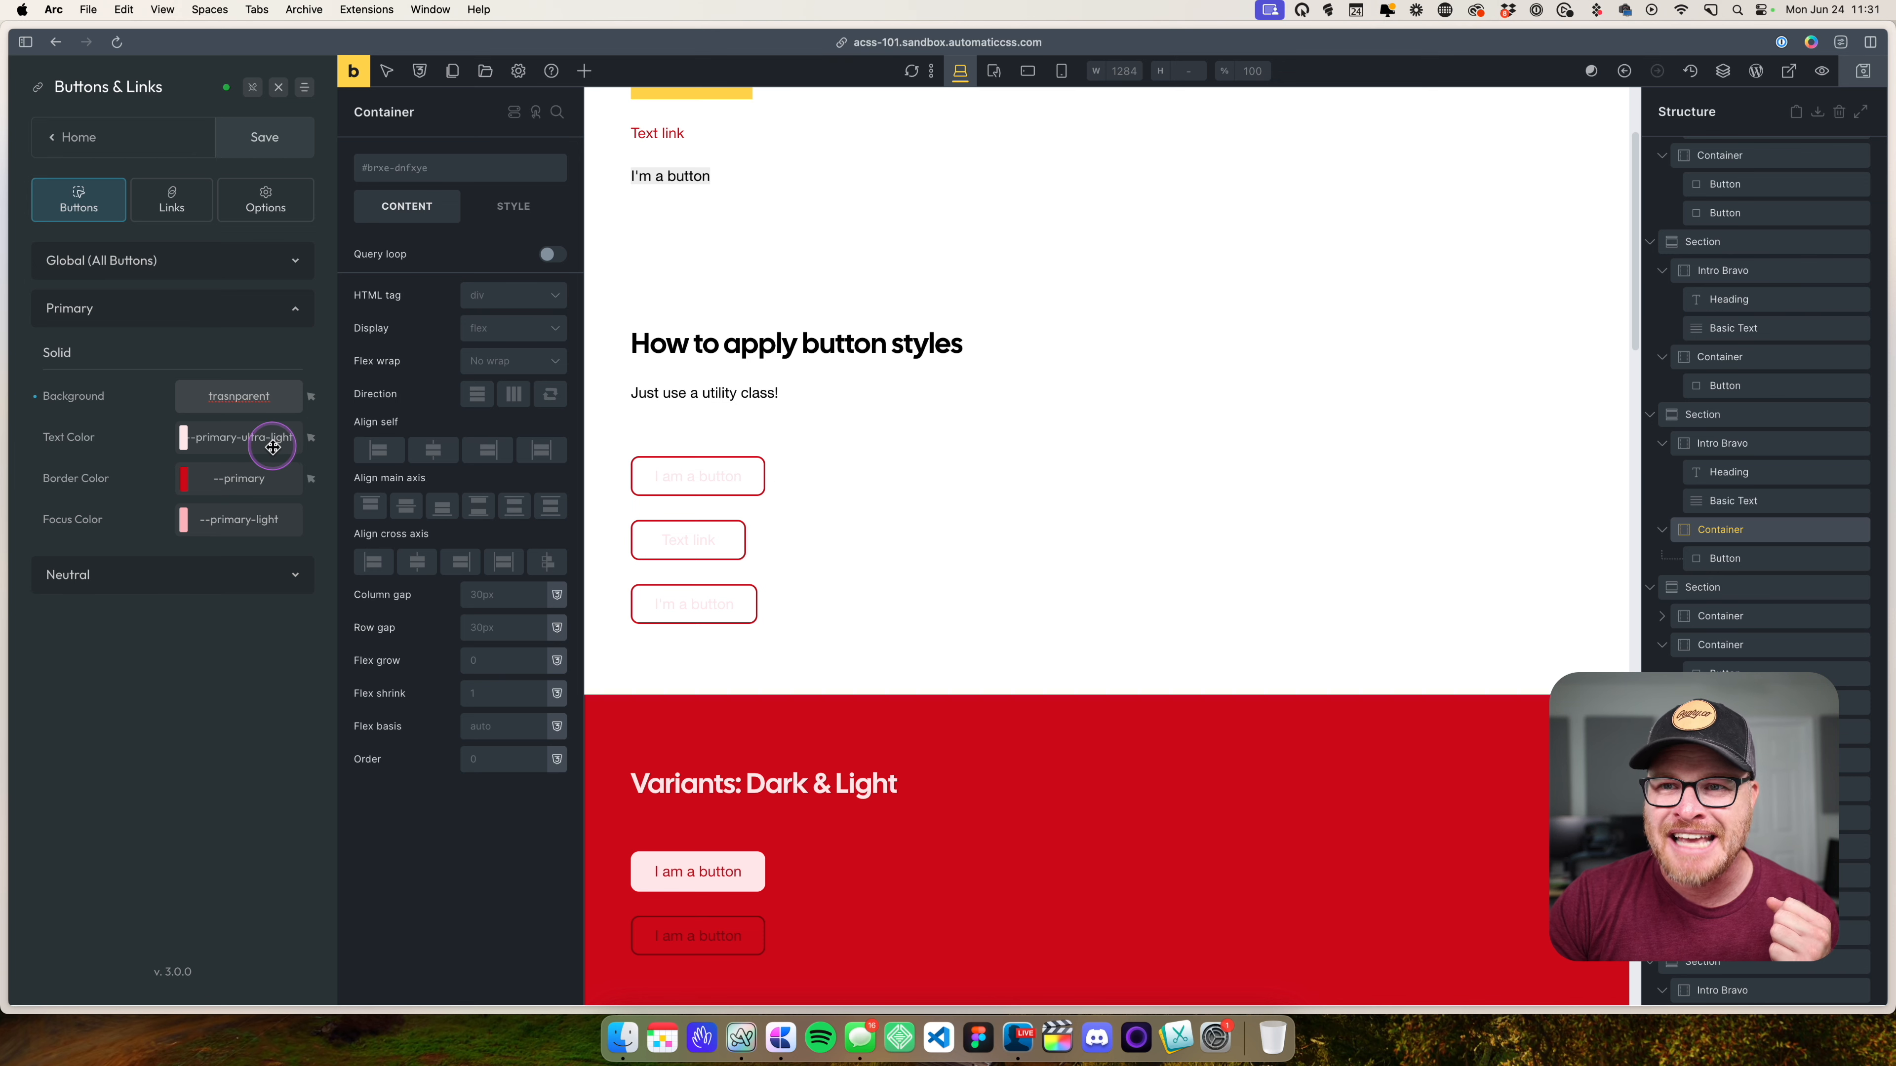
- Set the Solid text color of the Primary buttons to --primary
{"action": "left_click", "coordinate": [221, 437]}
{"action": "double_click", "coordinate": [232, 438]}
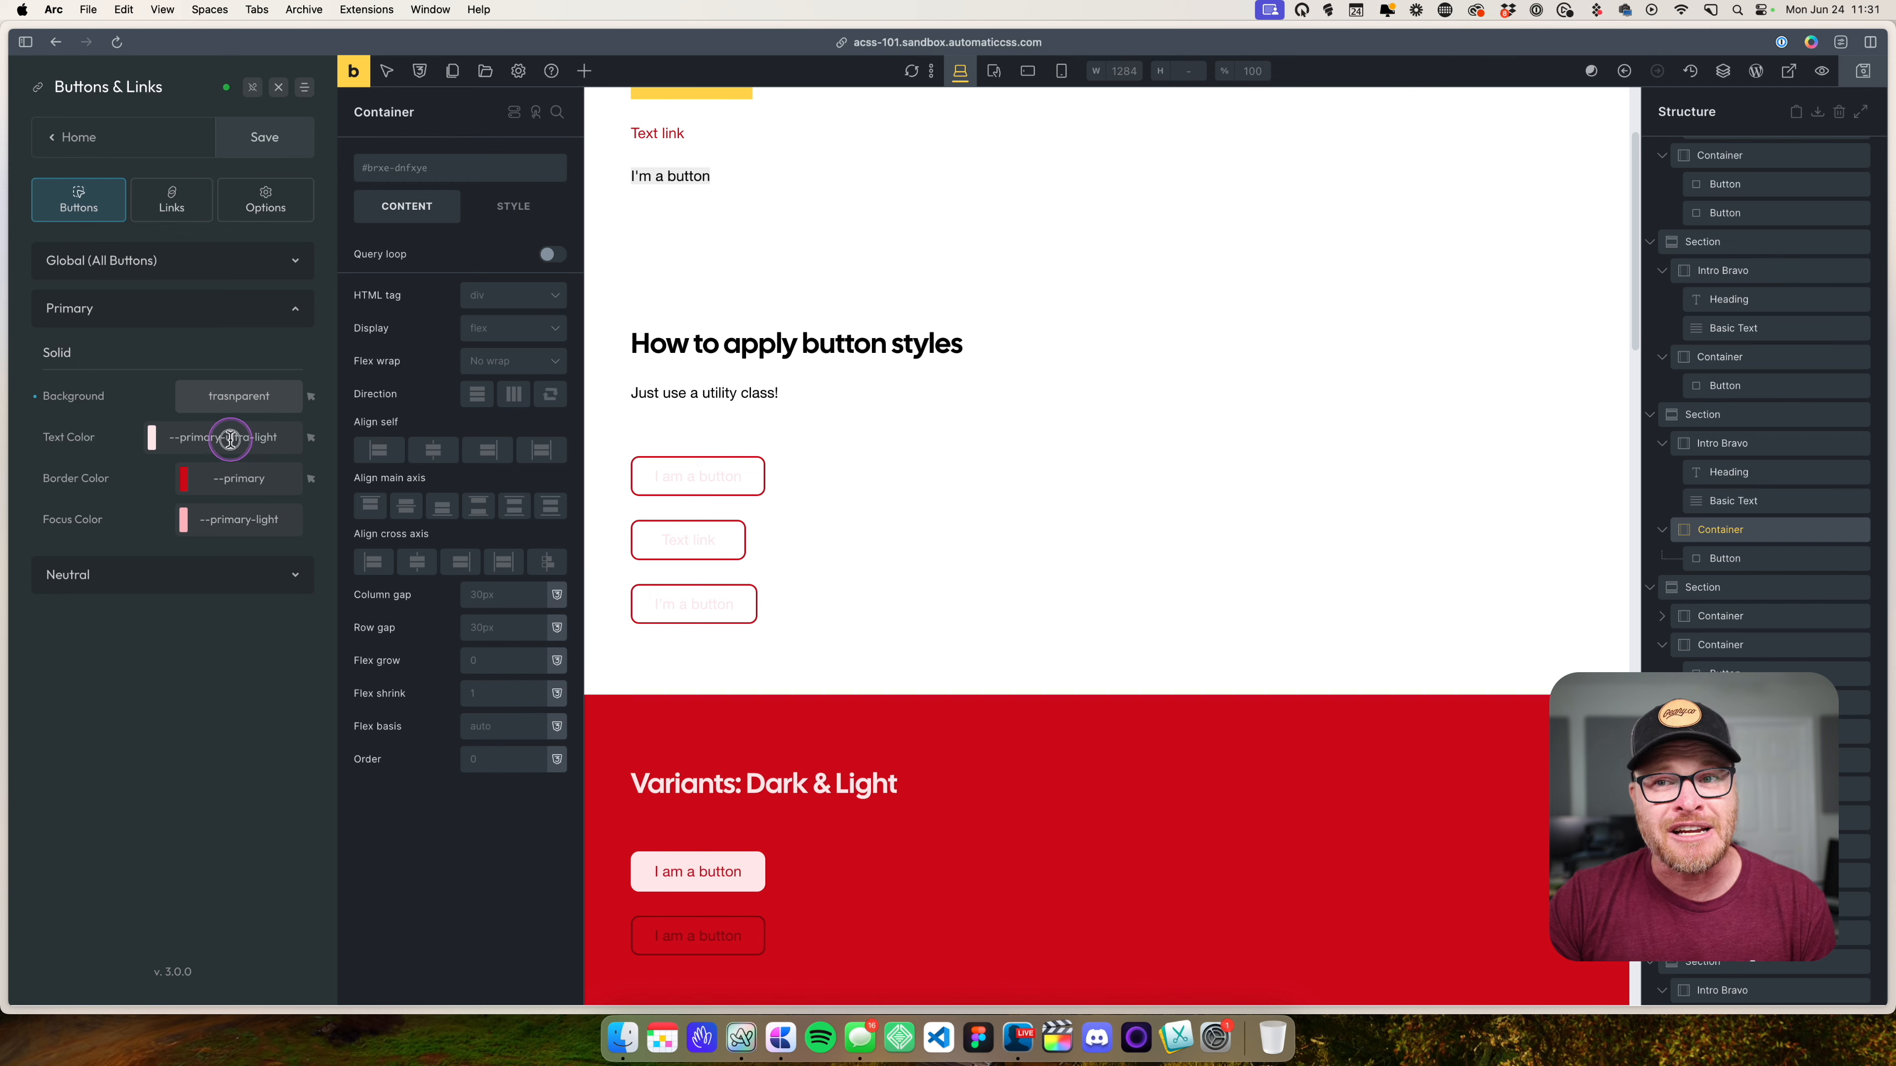
{"action": "key", "text": "BackSpace"}
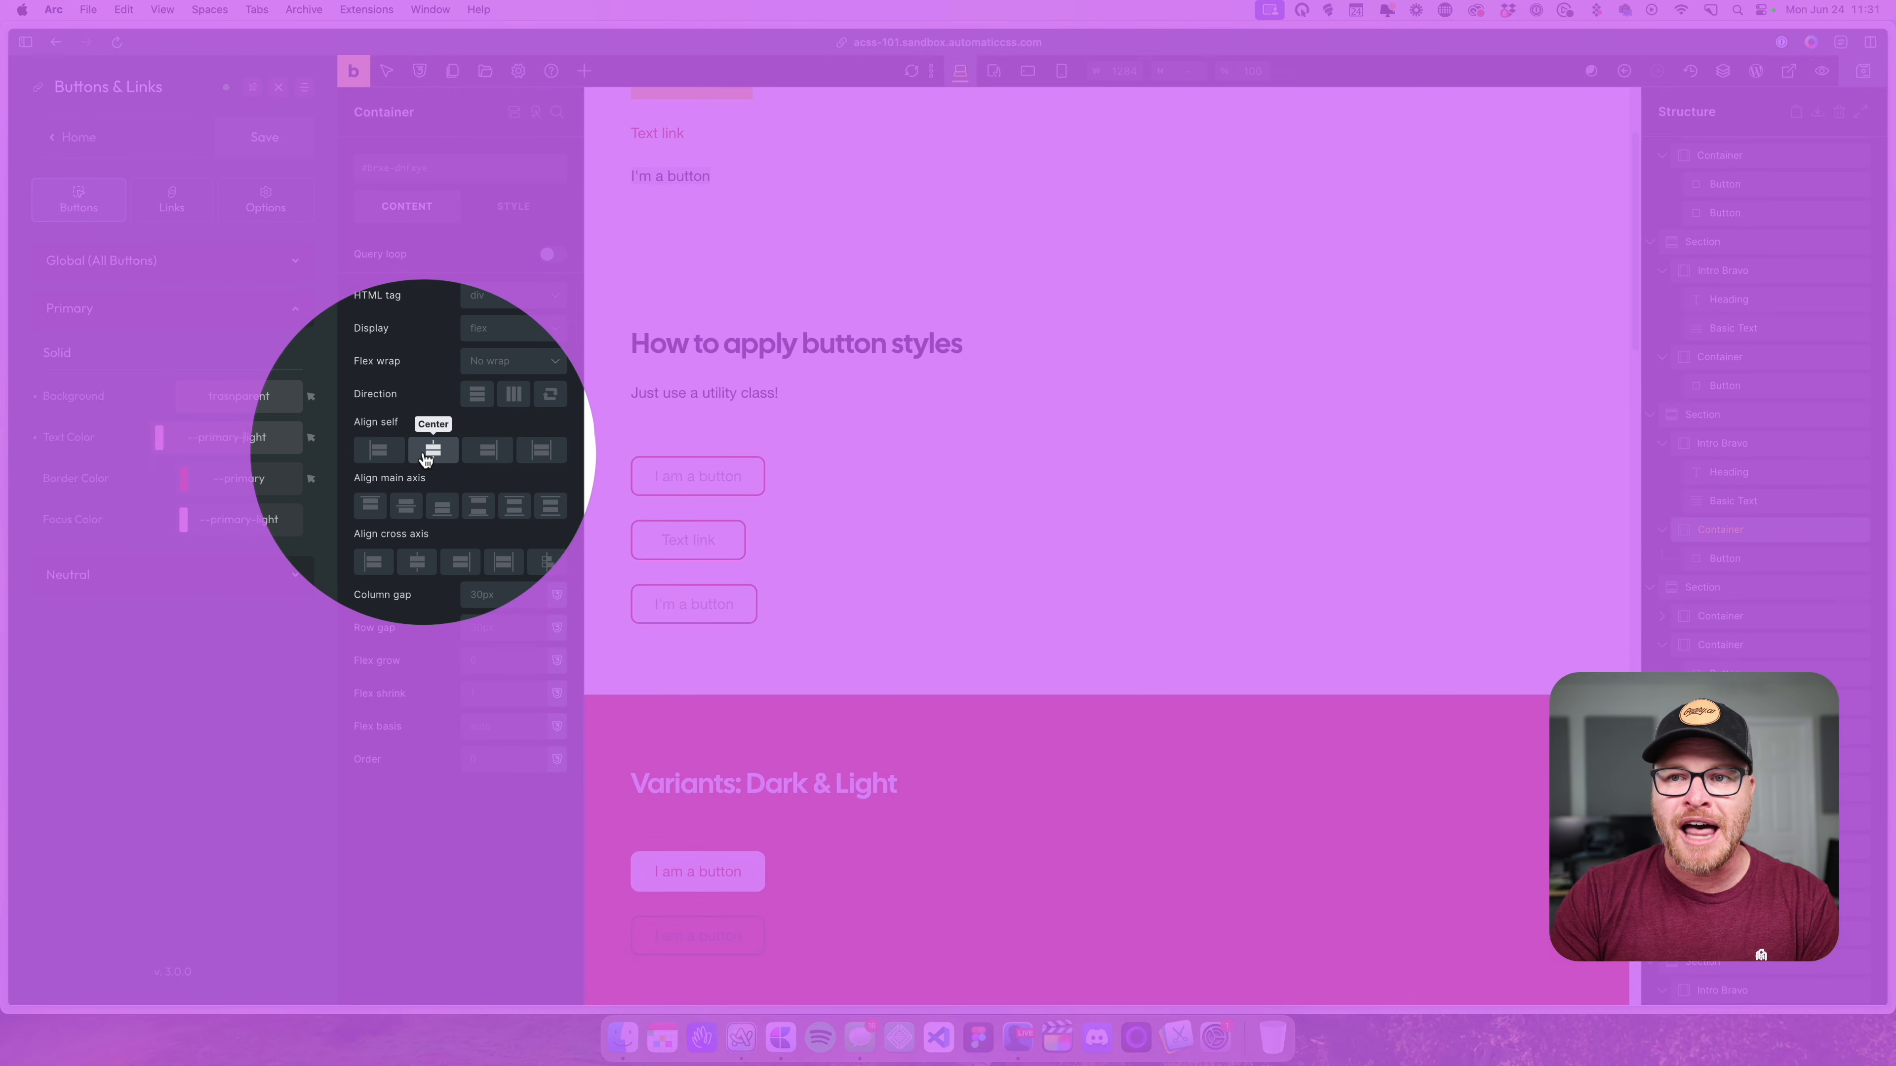
{"action": "key", "text": "Right"}
{"action": "key", "text": "Right"}
{"action": "key", "text": "Right"}
{"action": "key", "text": "Right"}
{"action": "key", "text": "BackSpace"}
{"action": "key", "text": "BackSpace"}
{"action": "key", "text": "BackSpace"}
{"action": "key", "text": "BackSpace"}
{"action": "key", "text": "BackSpace"}
{"action": "key", "text": "BackSpace"}
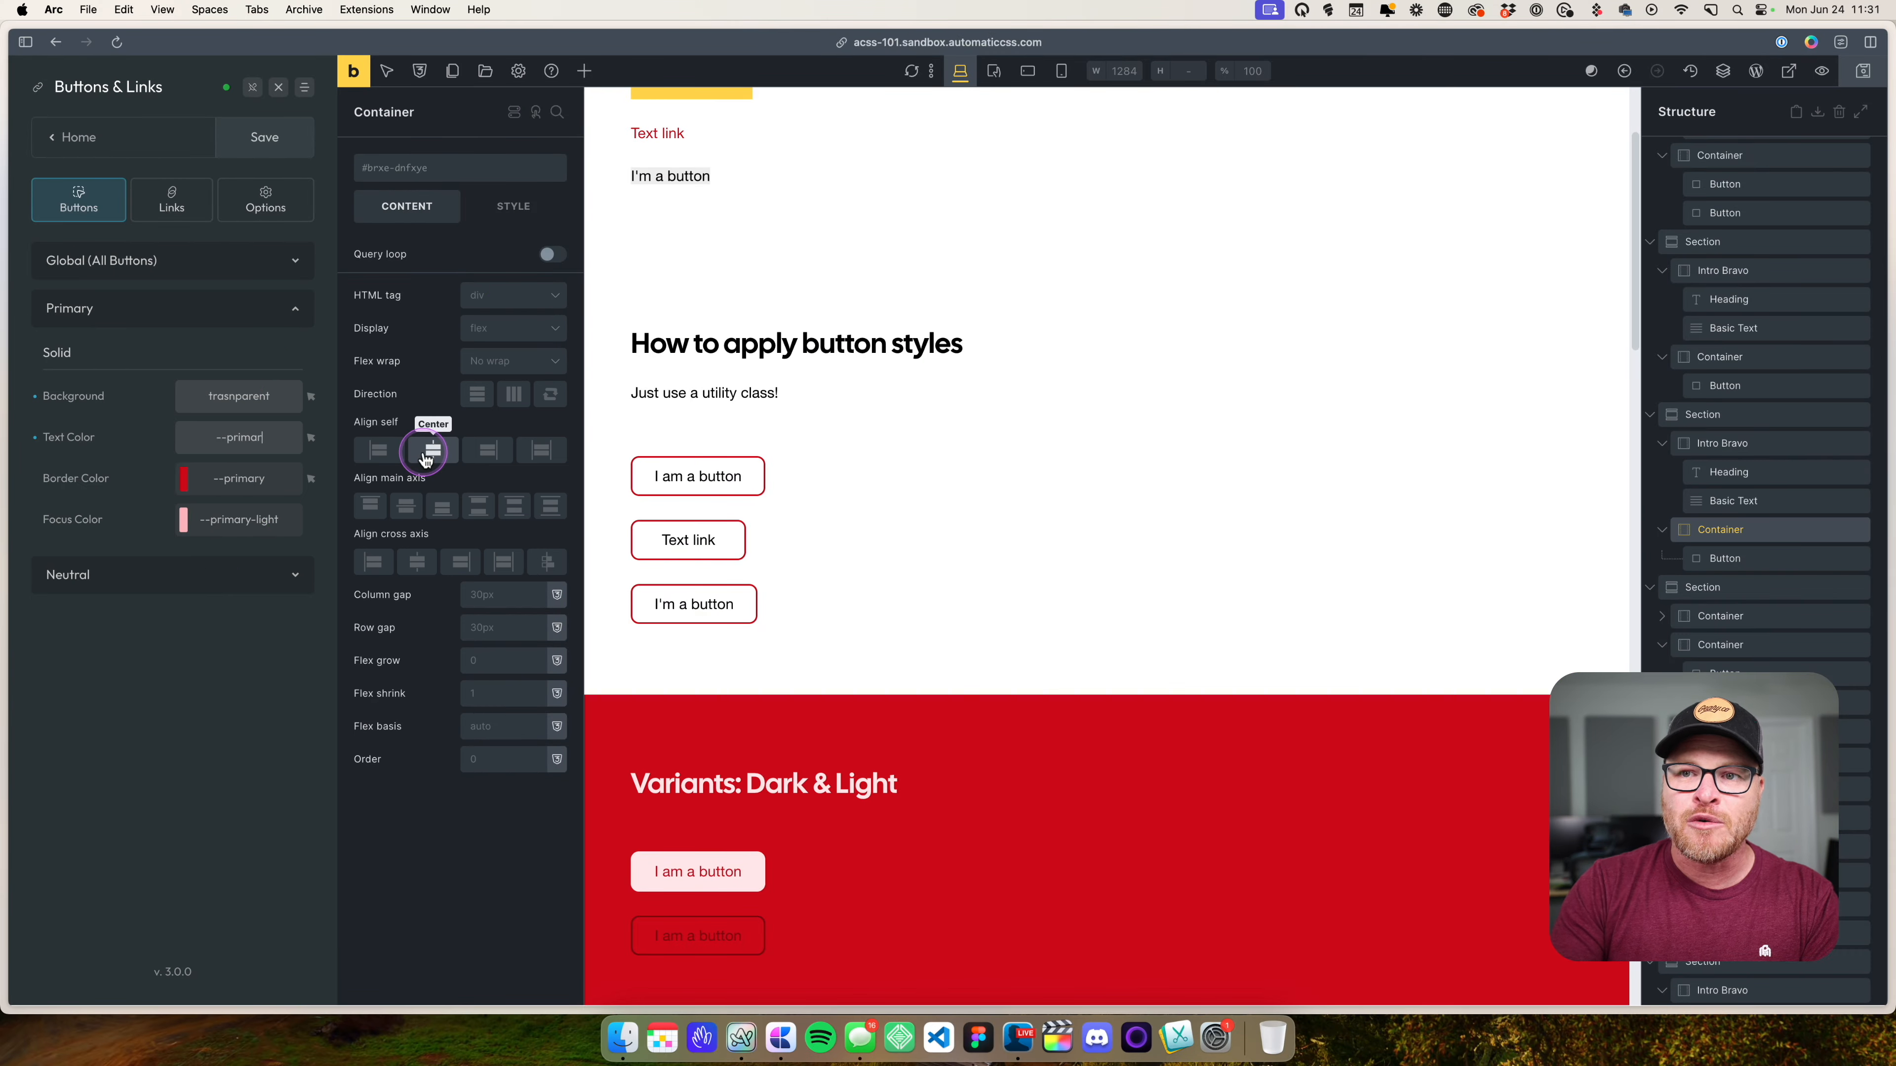
{"action": "type", "text": "y"}
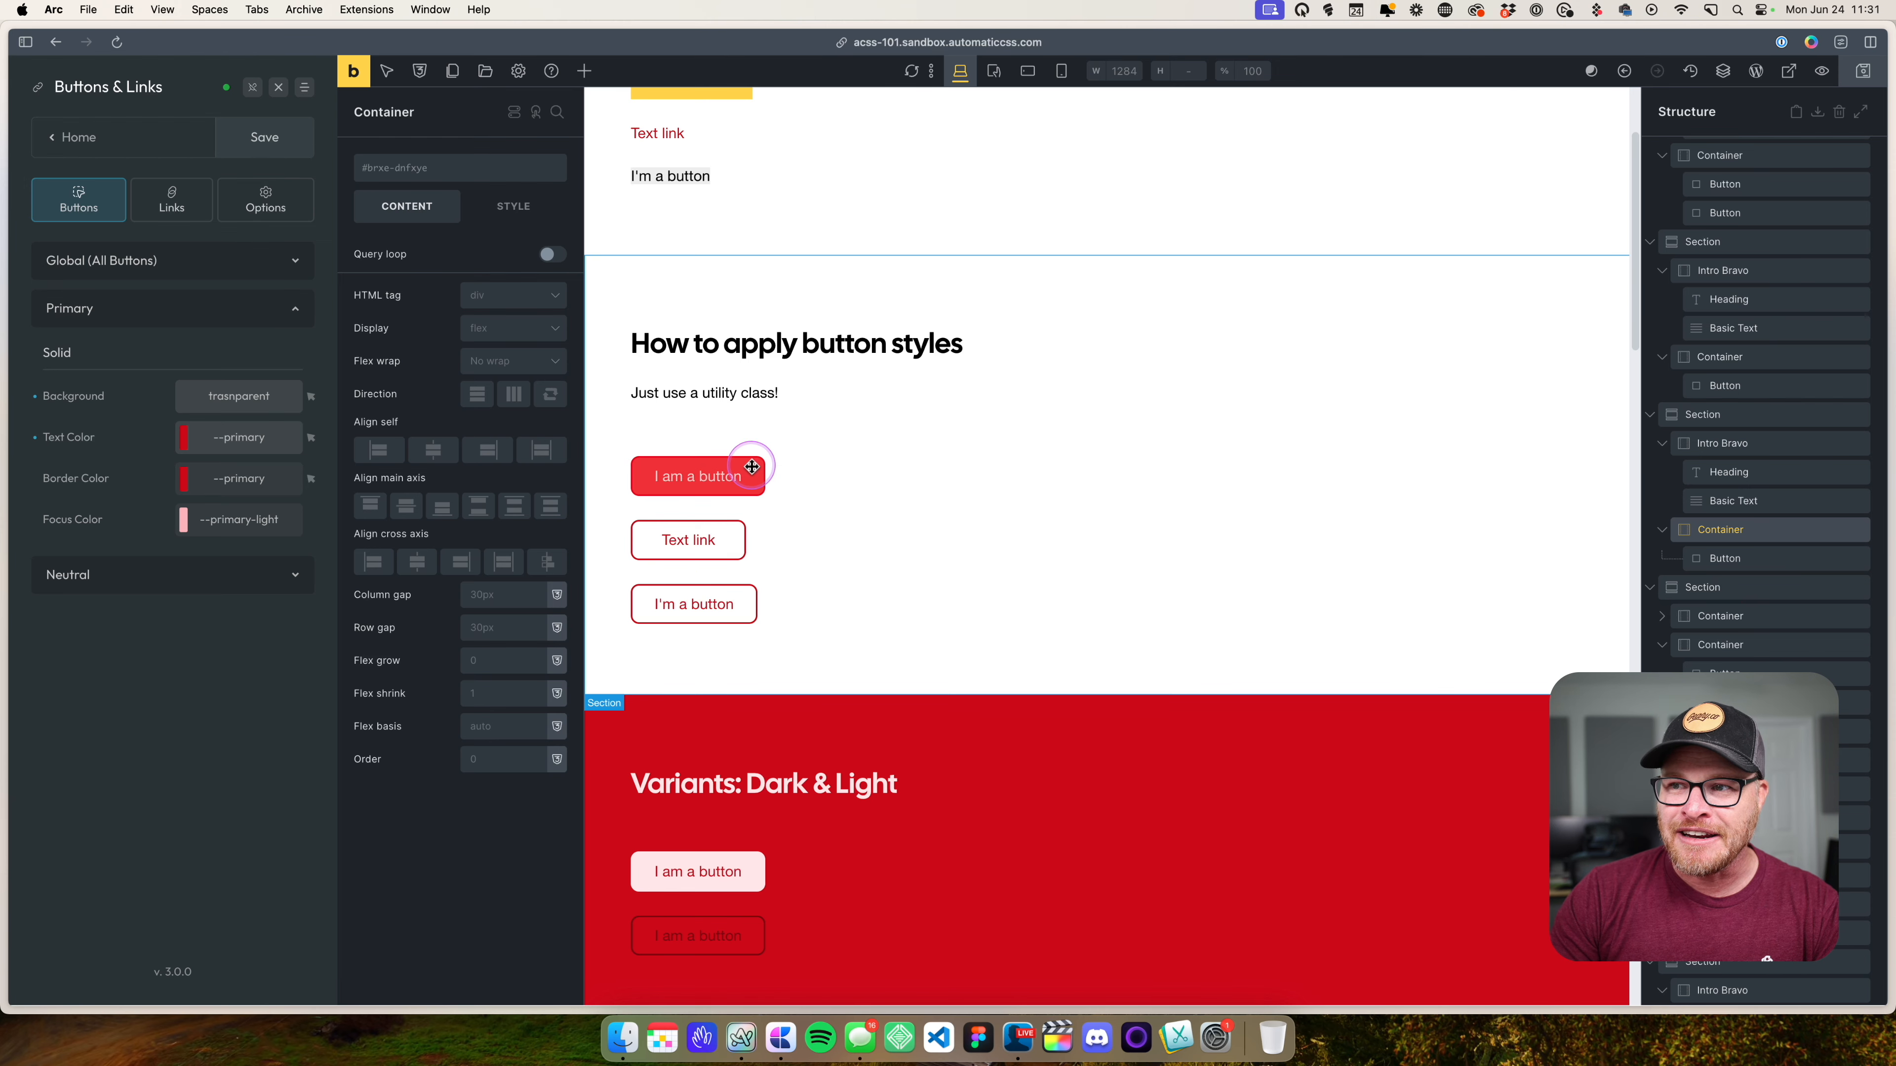
- Save the outline-style Primary button settings and check the example buttons on the page
{"action": "scroll", "coordinate": [1130, 533], "scroll_direction": "up", "scroll_amount": 3}
{"action": "scroll", "coordinate": [1130, 534], "scroll_direction": "down", "scroll_amount": 3}
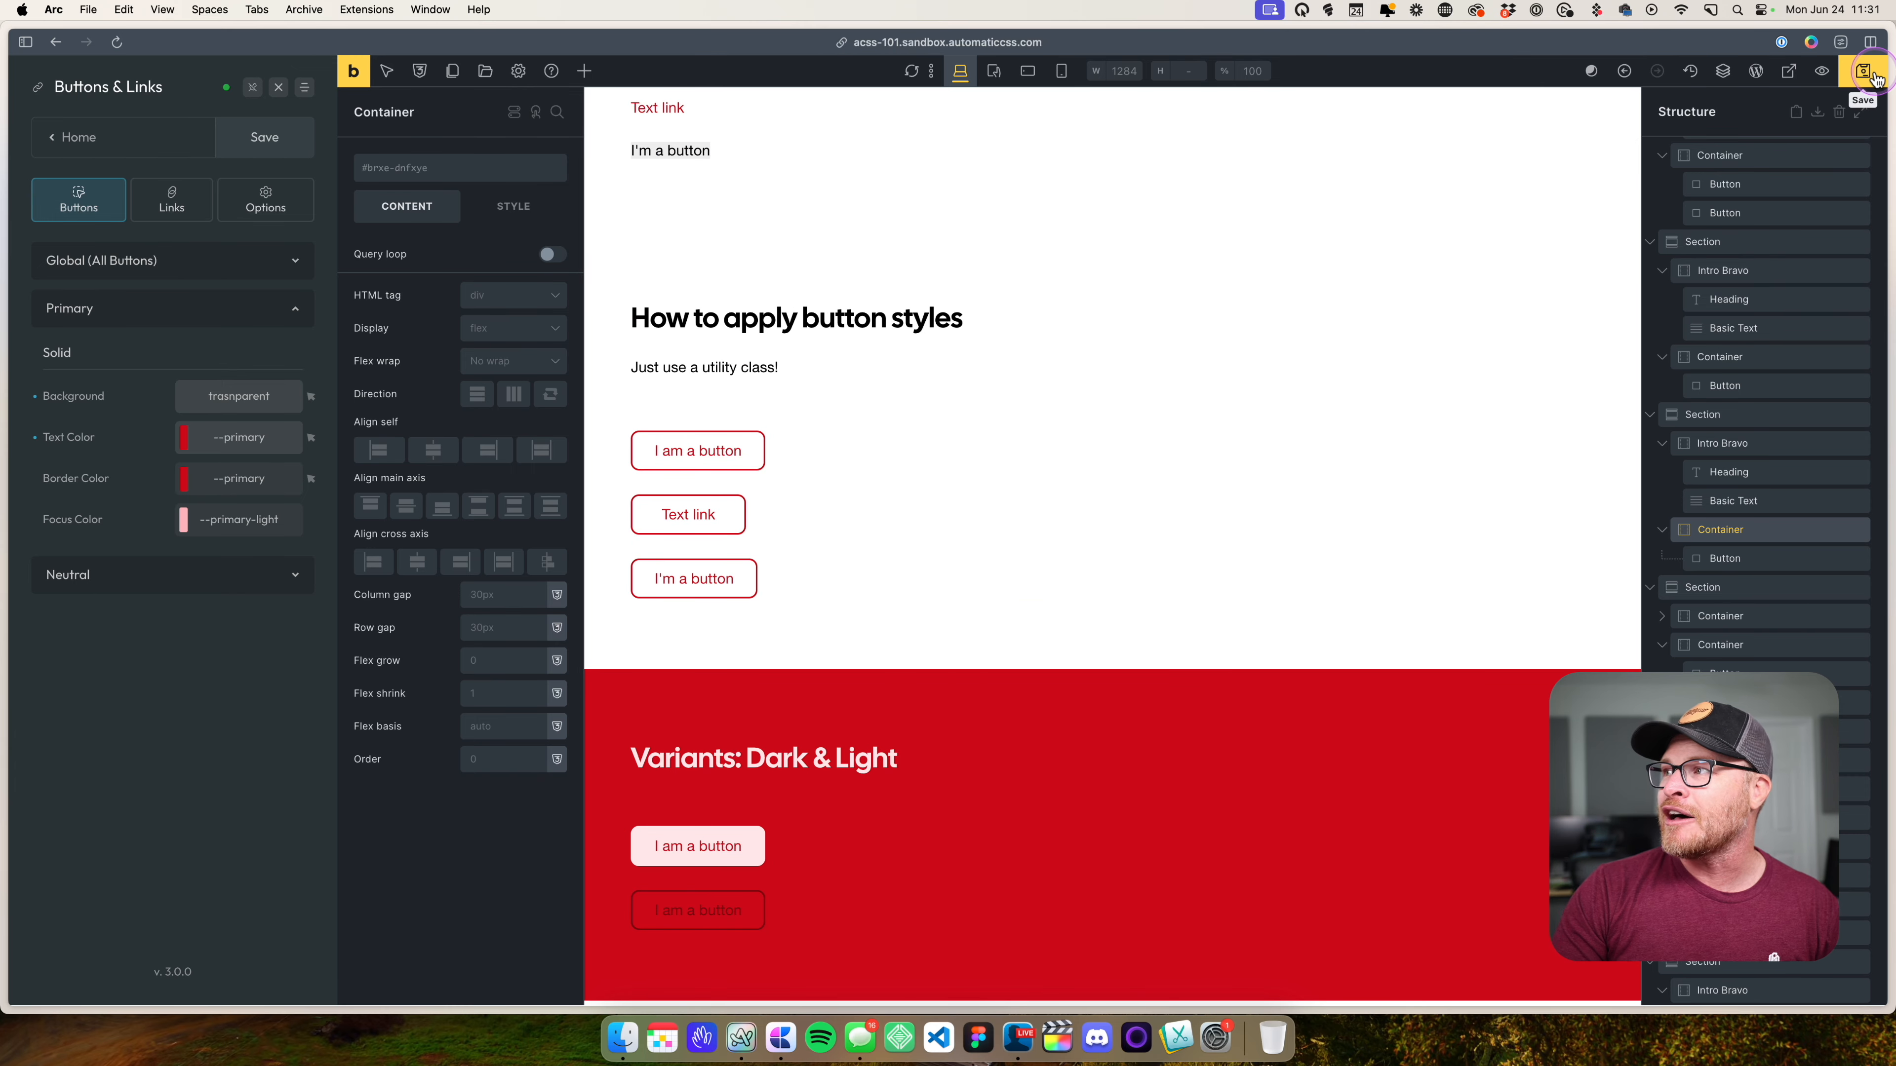
{"action": "left_click", "coordinate": [270, 133]}
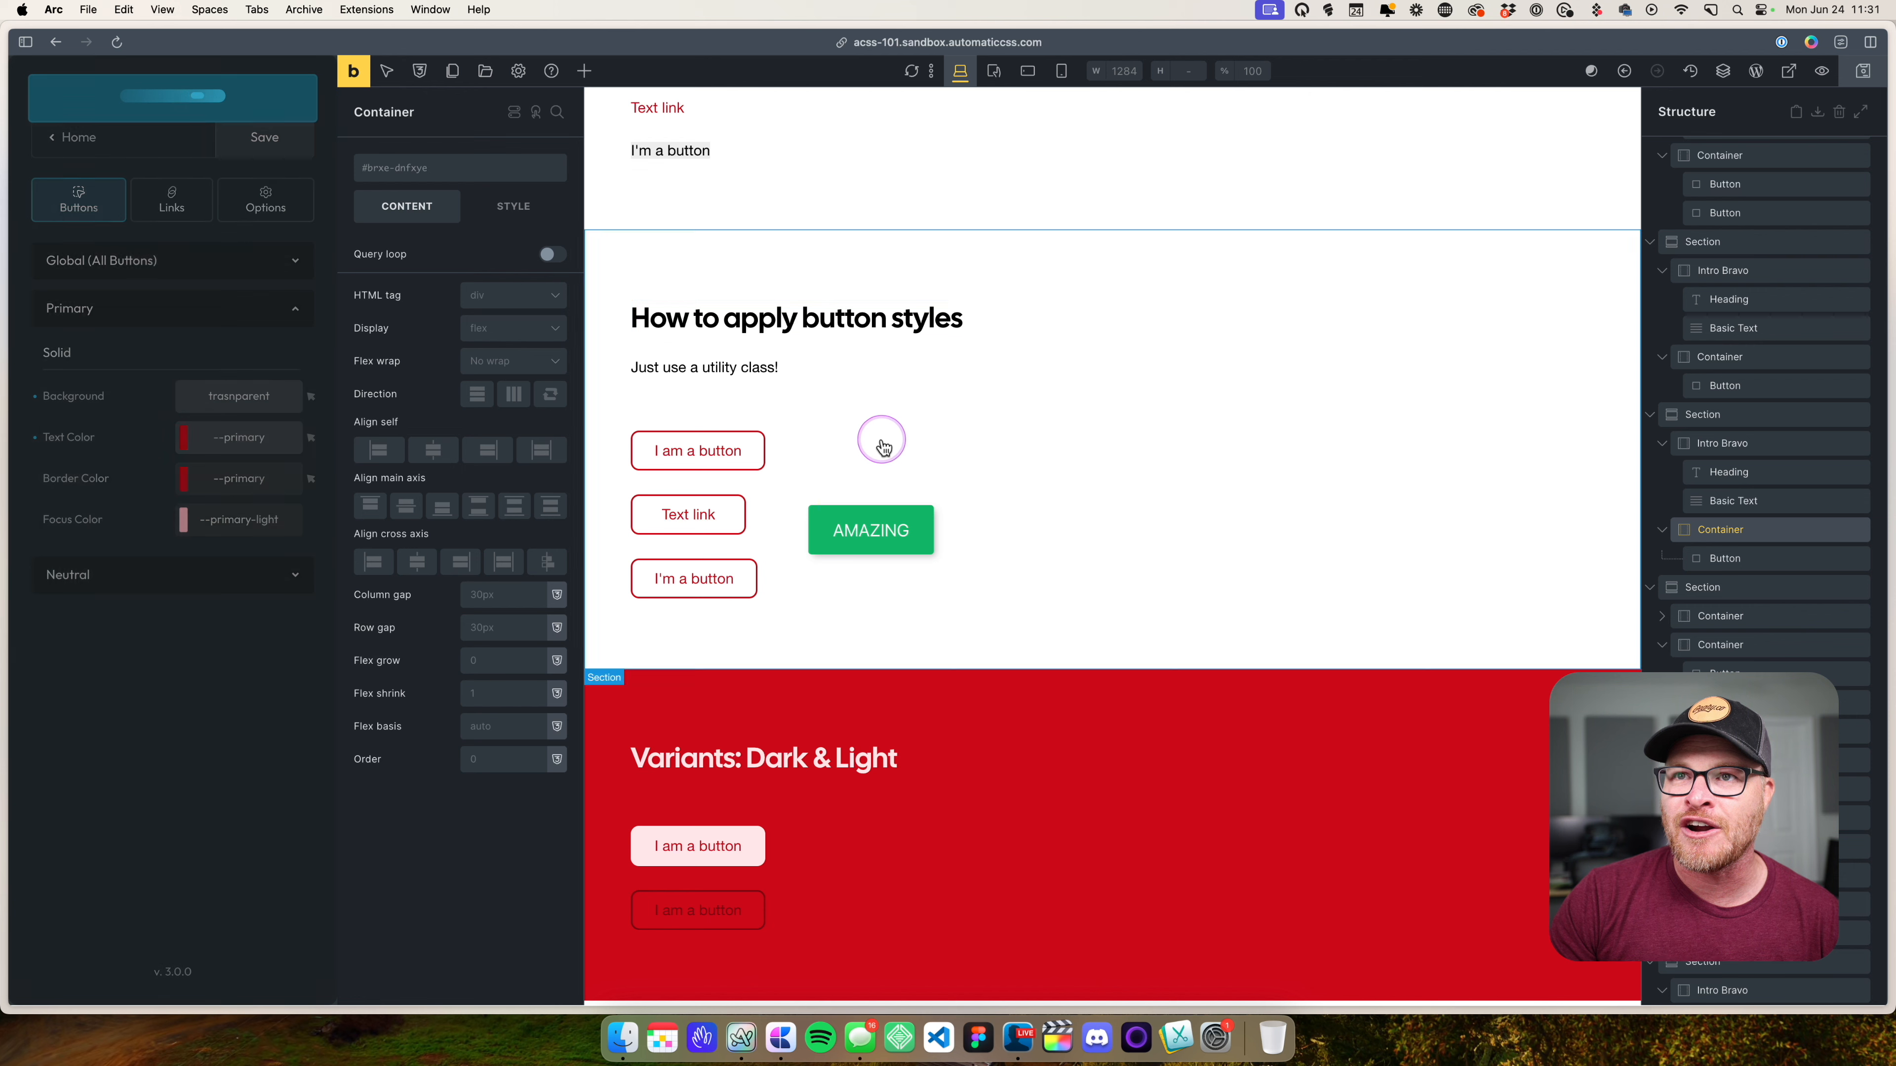
{"action": "scroll", "coordinate": [892, 459], "scroll_direction": "down", "scroll_amount": 2}
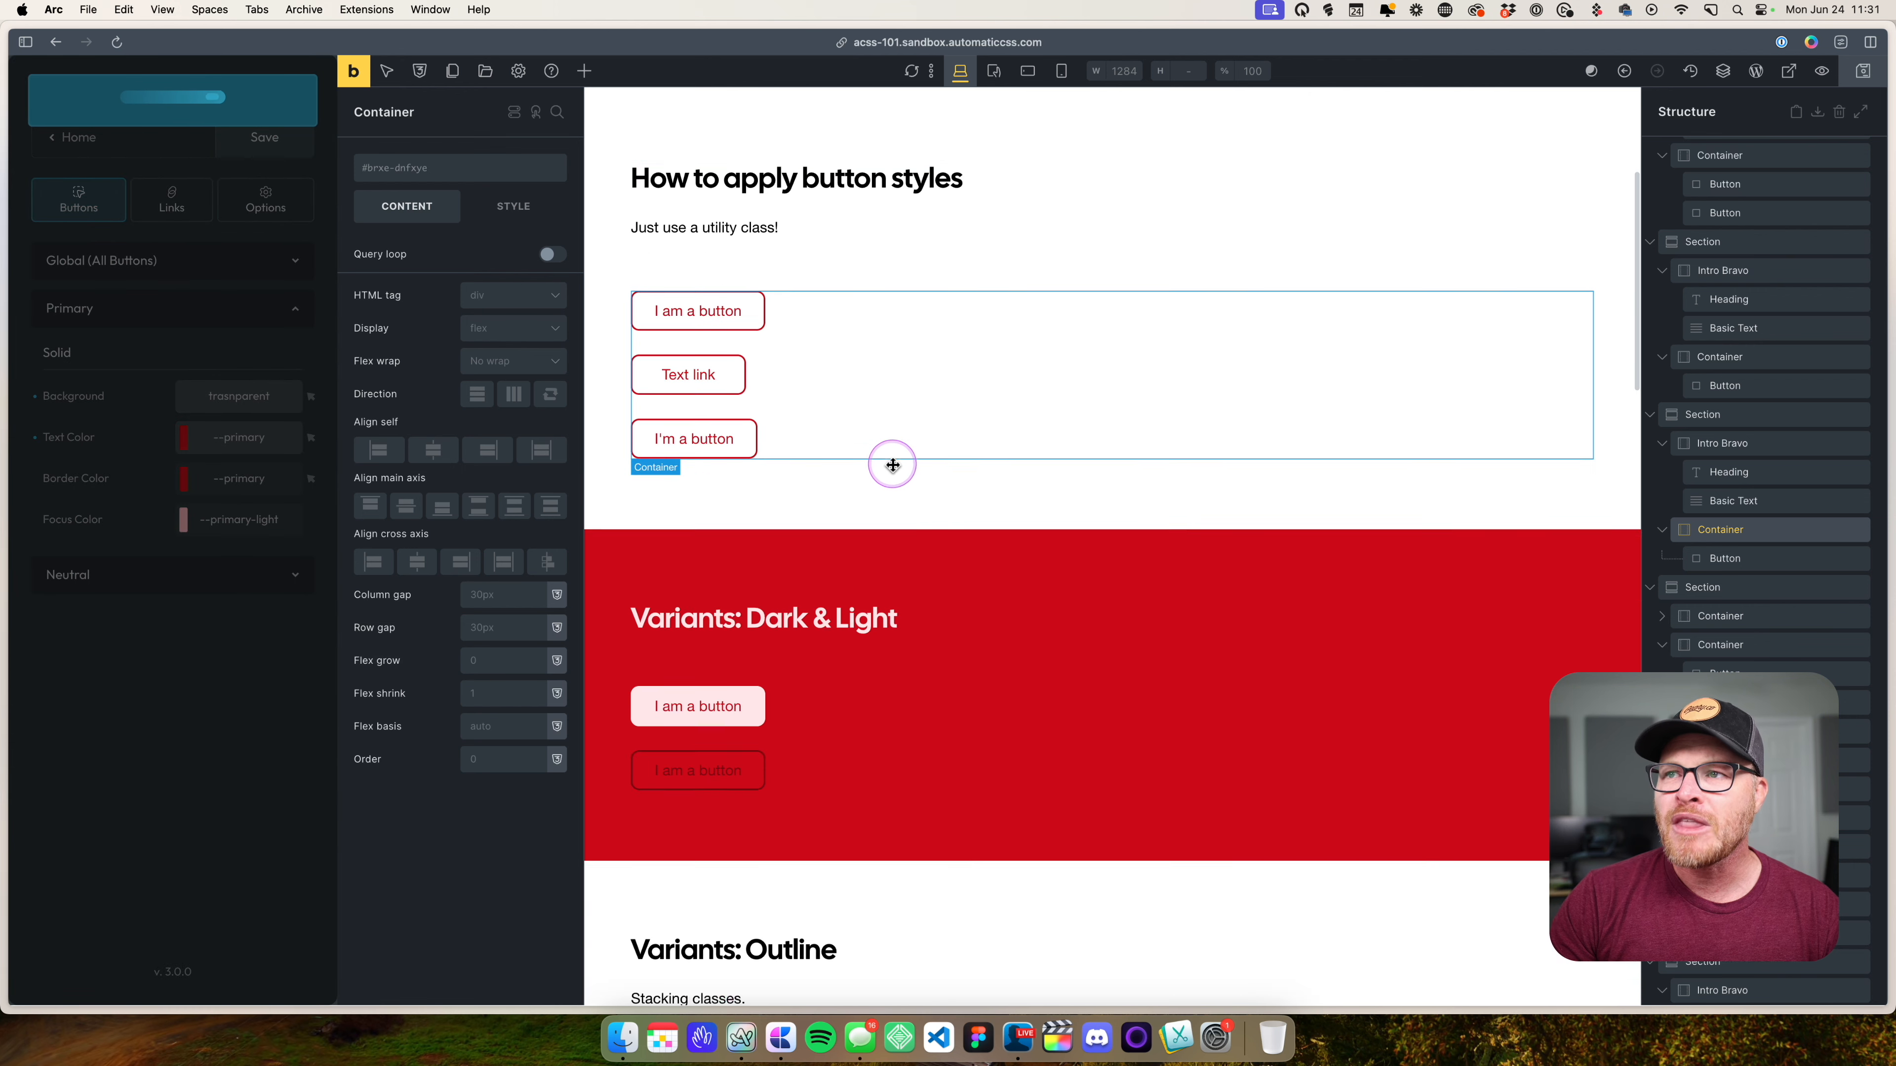
{"action": "scroll", "coordinate": [893, 465], "scroll_direction": "up", "scroll_amount": 5}
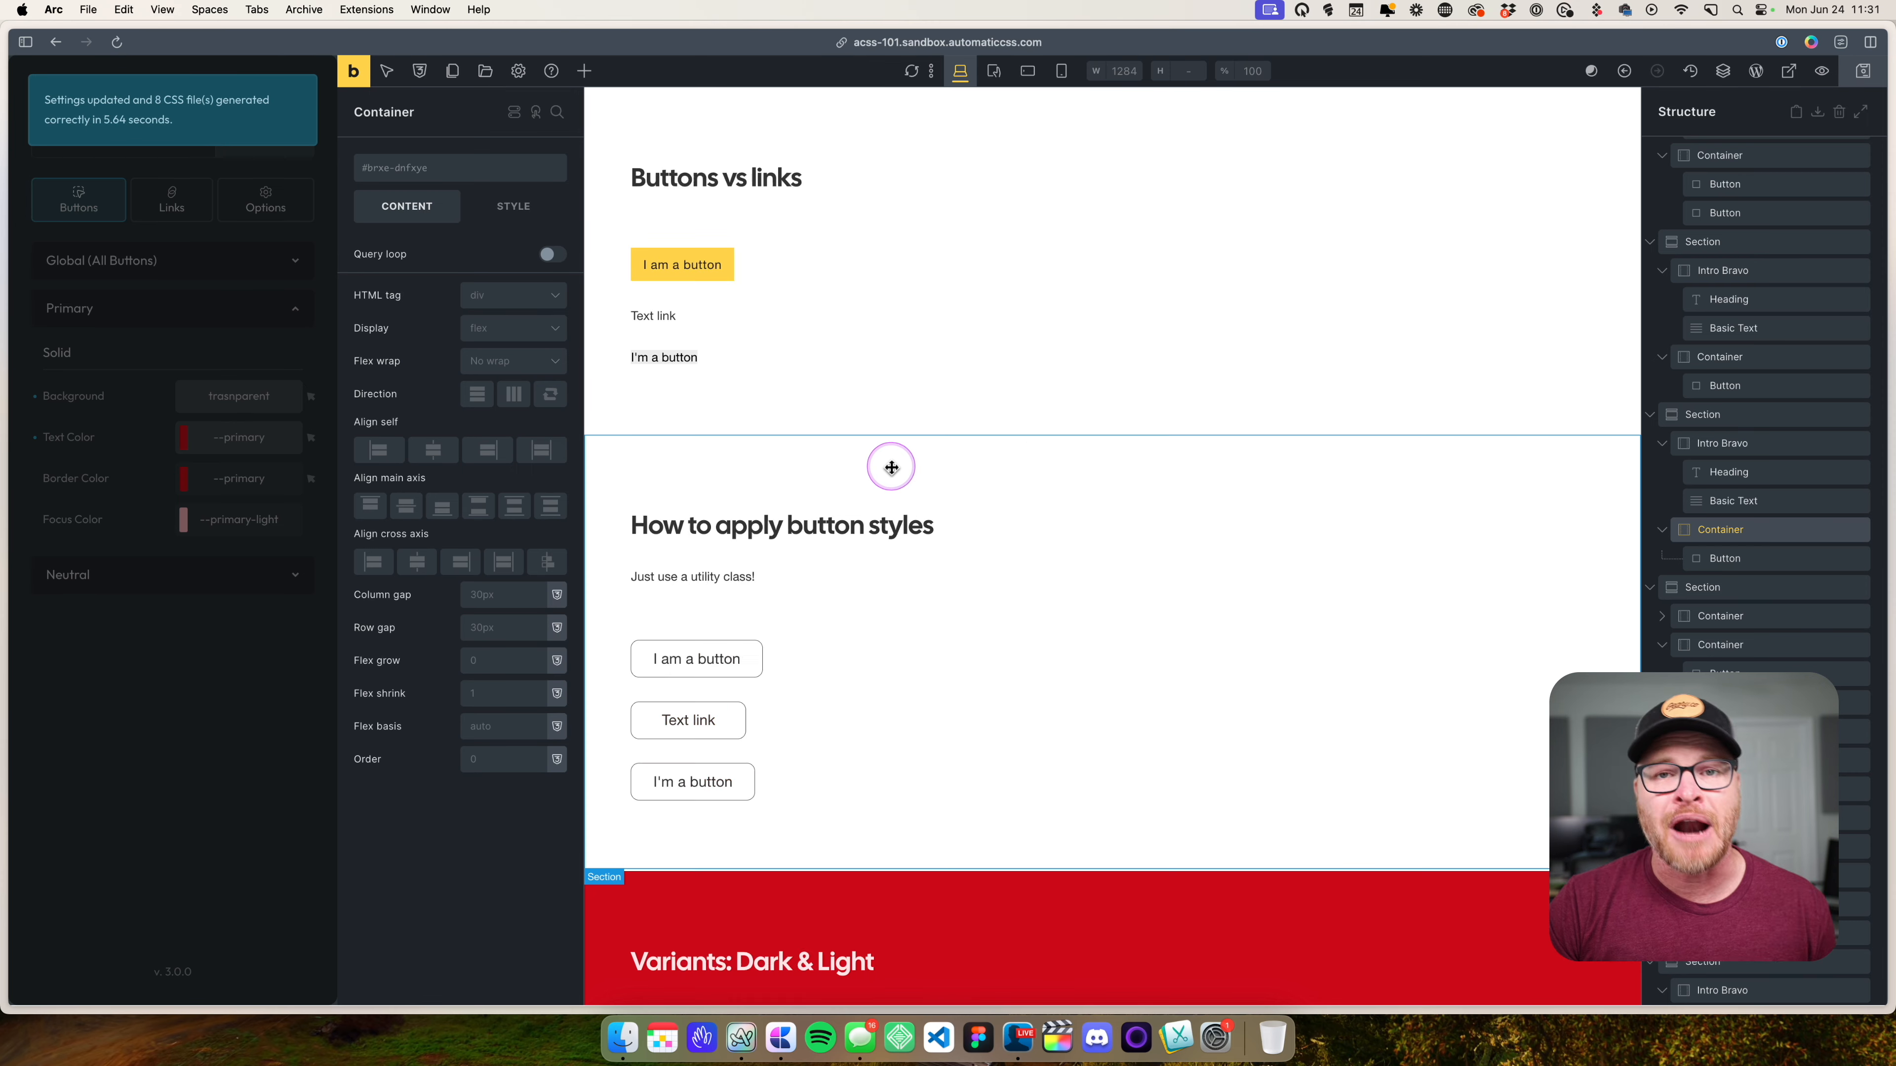
- Add the class btn--primary to the button in the "Buttons vs links" section and deselect it
{"action": "left_click", "coordinate": [742, 261]}
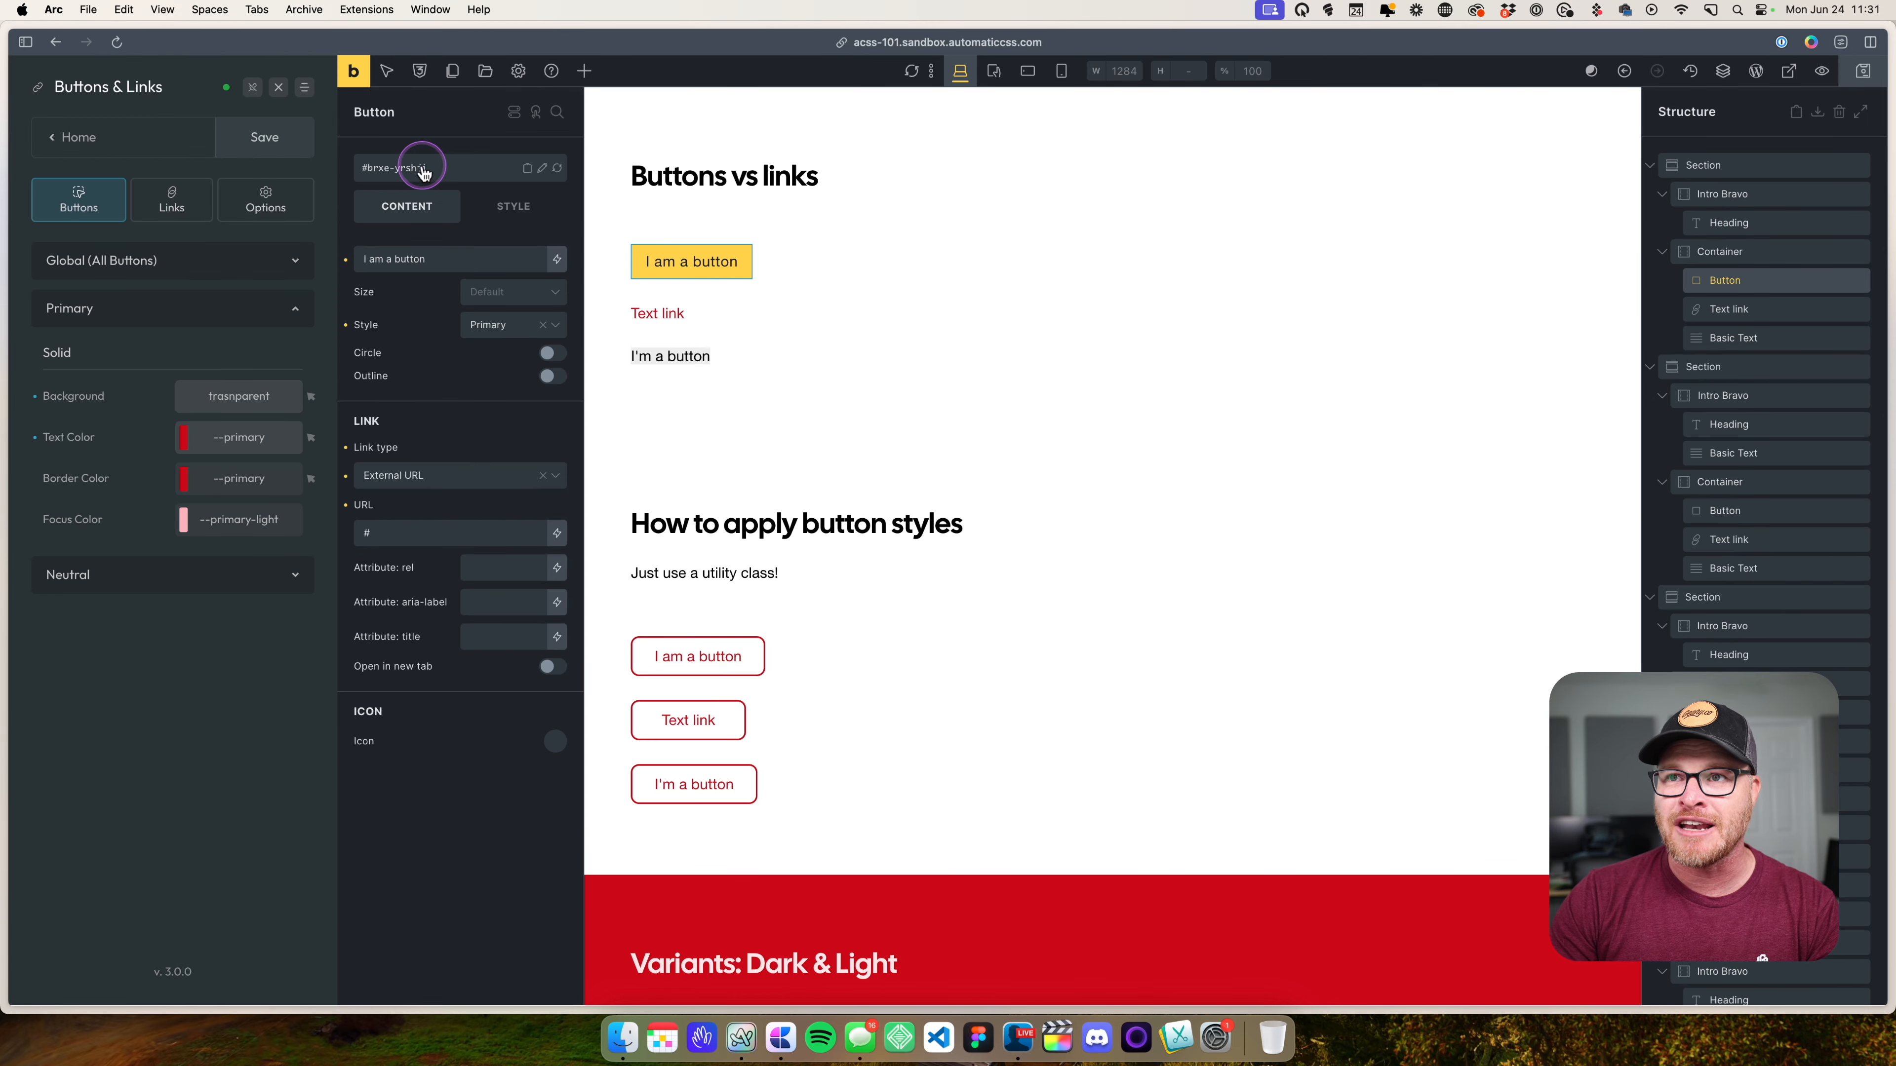
{"action": "left_click", "coordinate": [464, 181]}
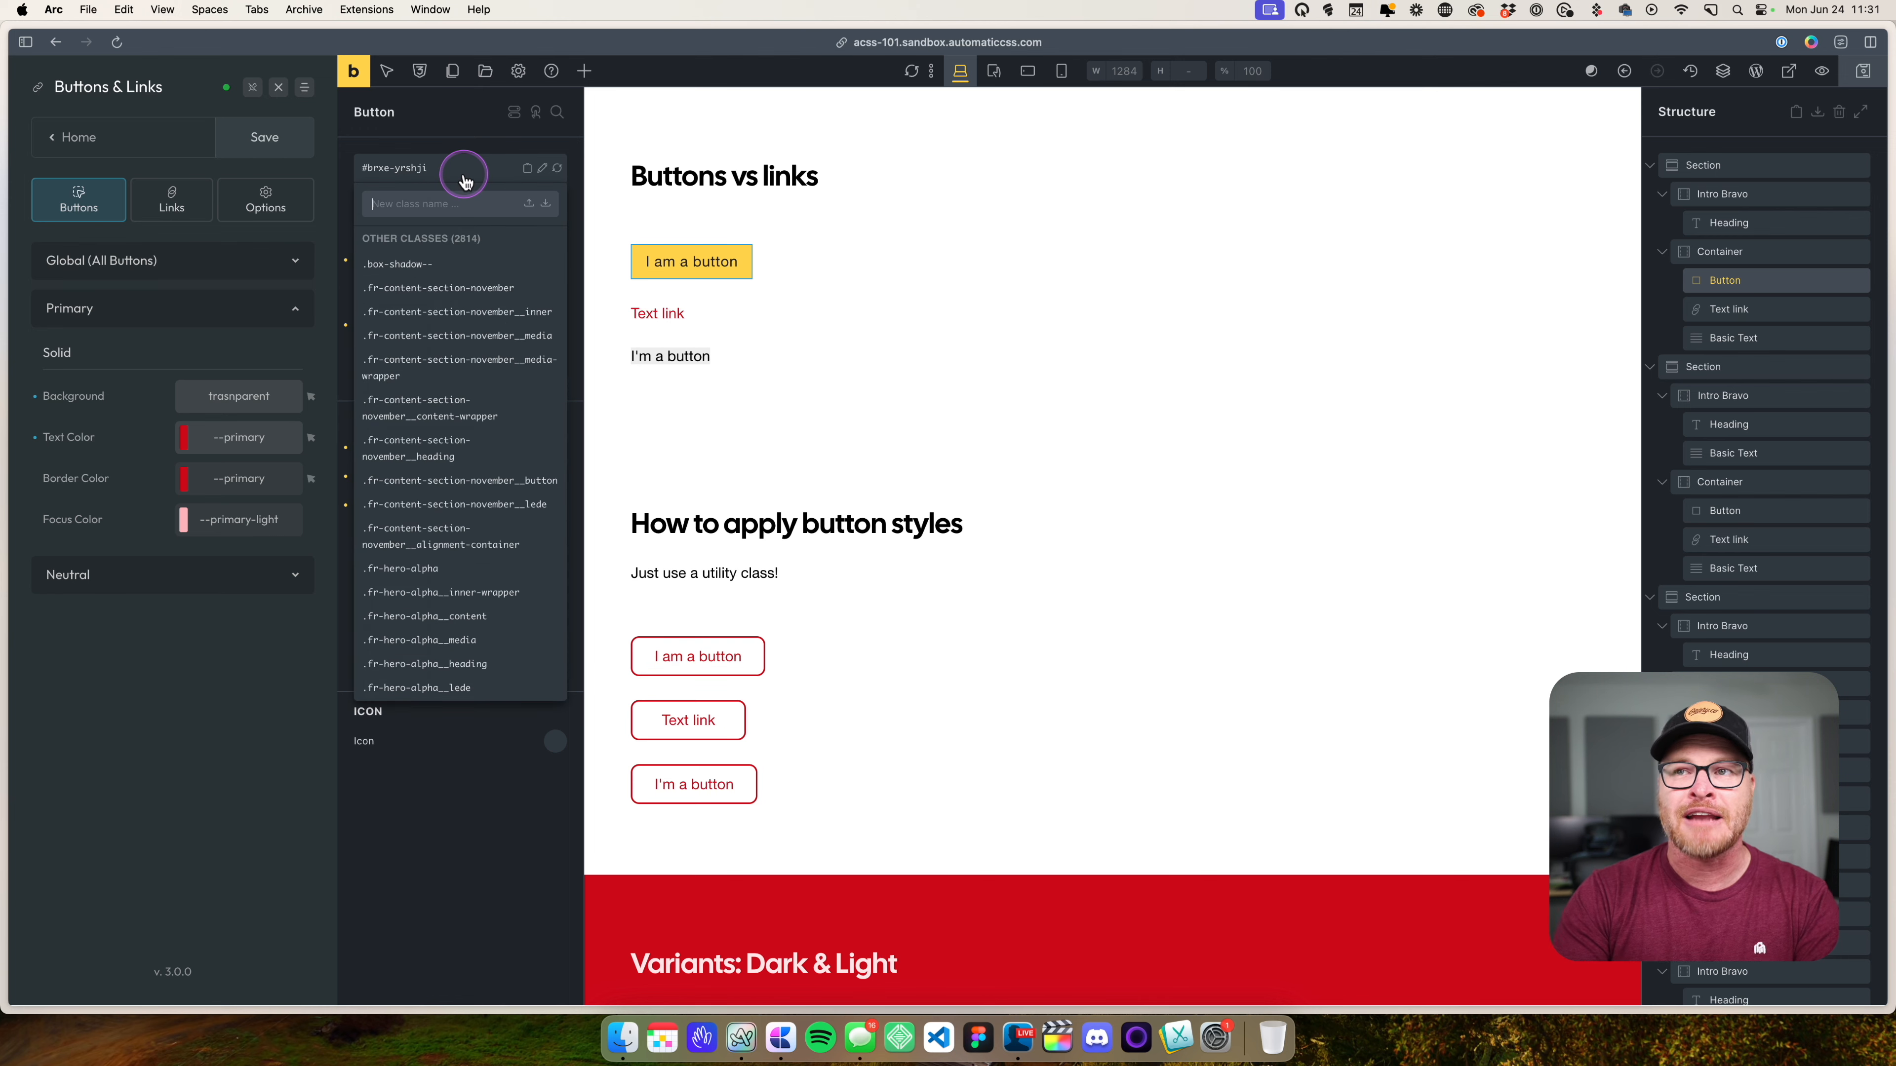
{"action": "type", "text": "btn--"}
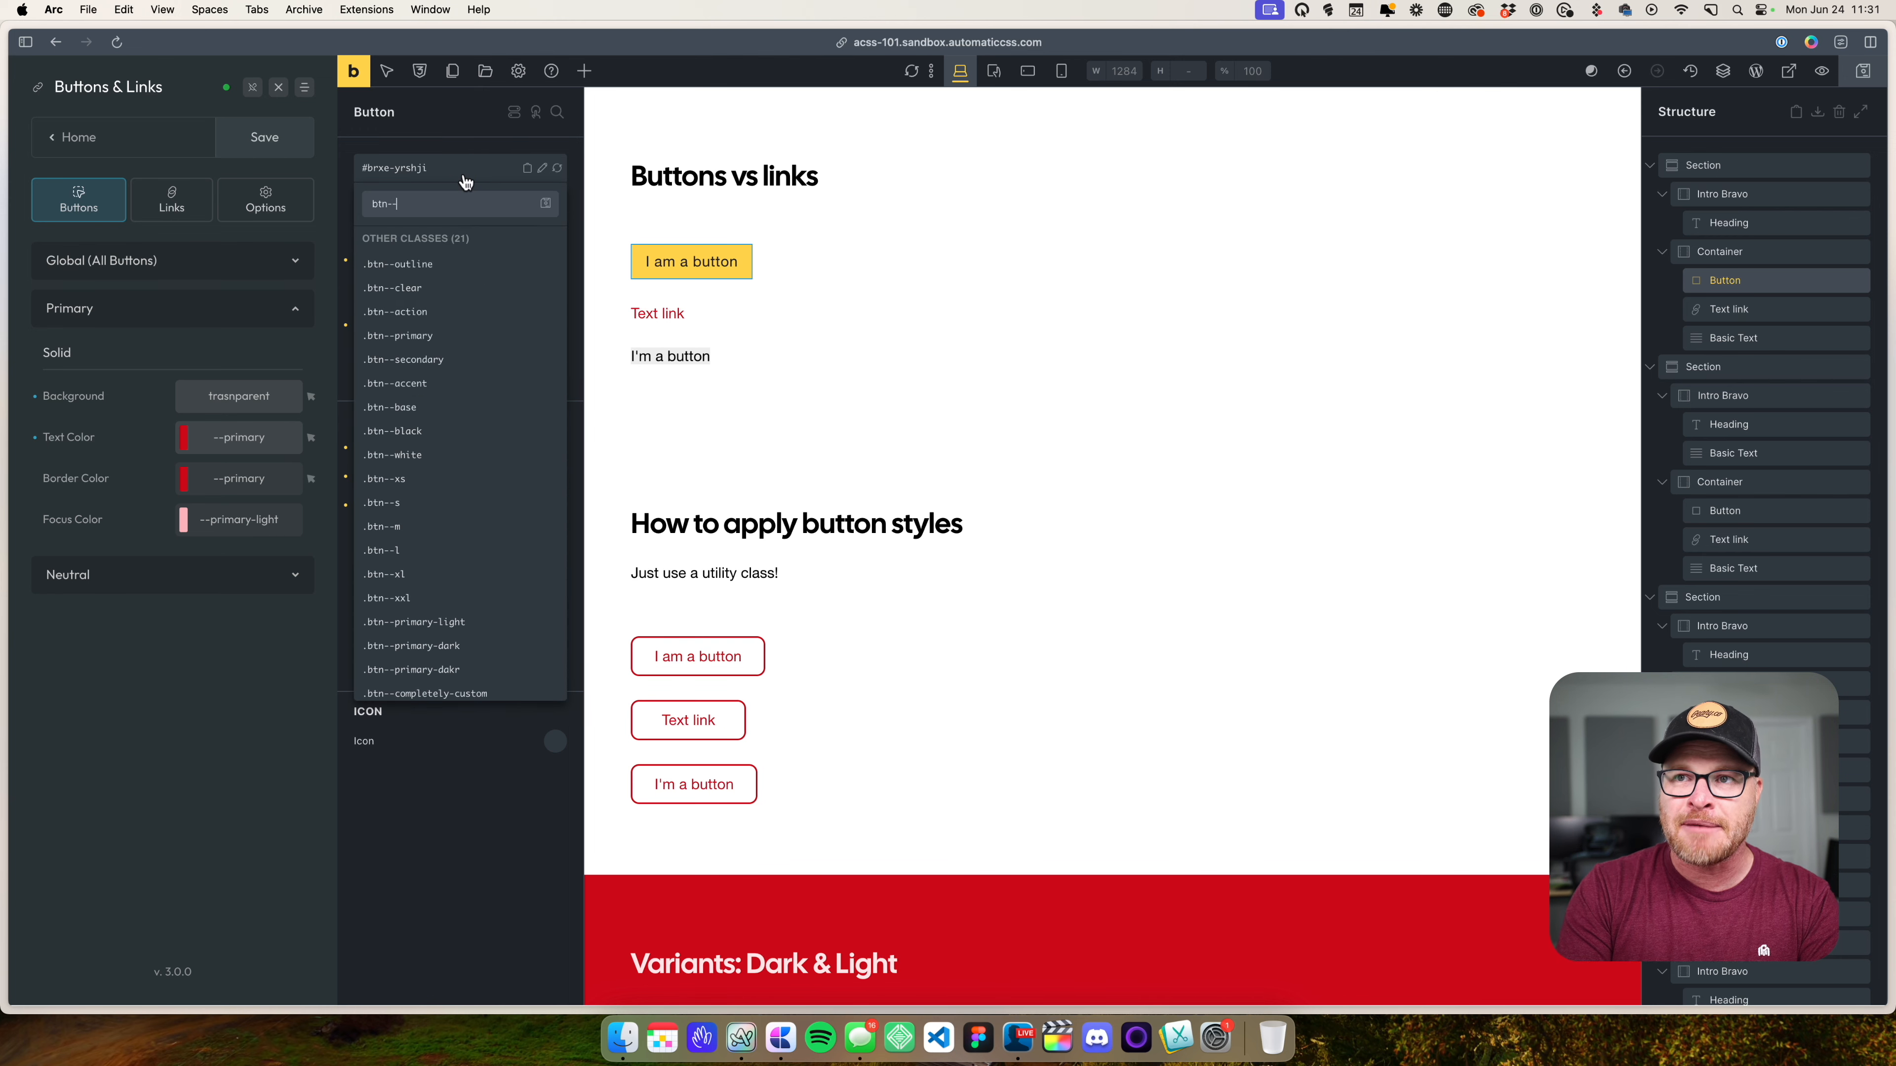
{"action": "type", "text": "primary"}
{"action": "key", "text": "Return"}
{"action": "left_click", "coordinate": [940, 377]}
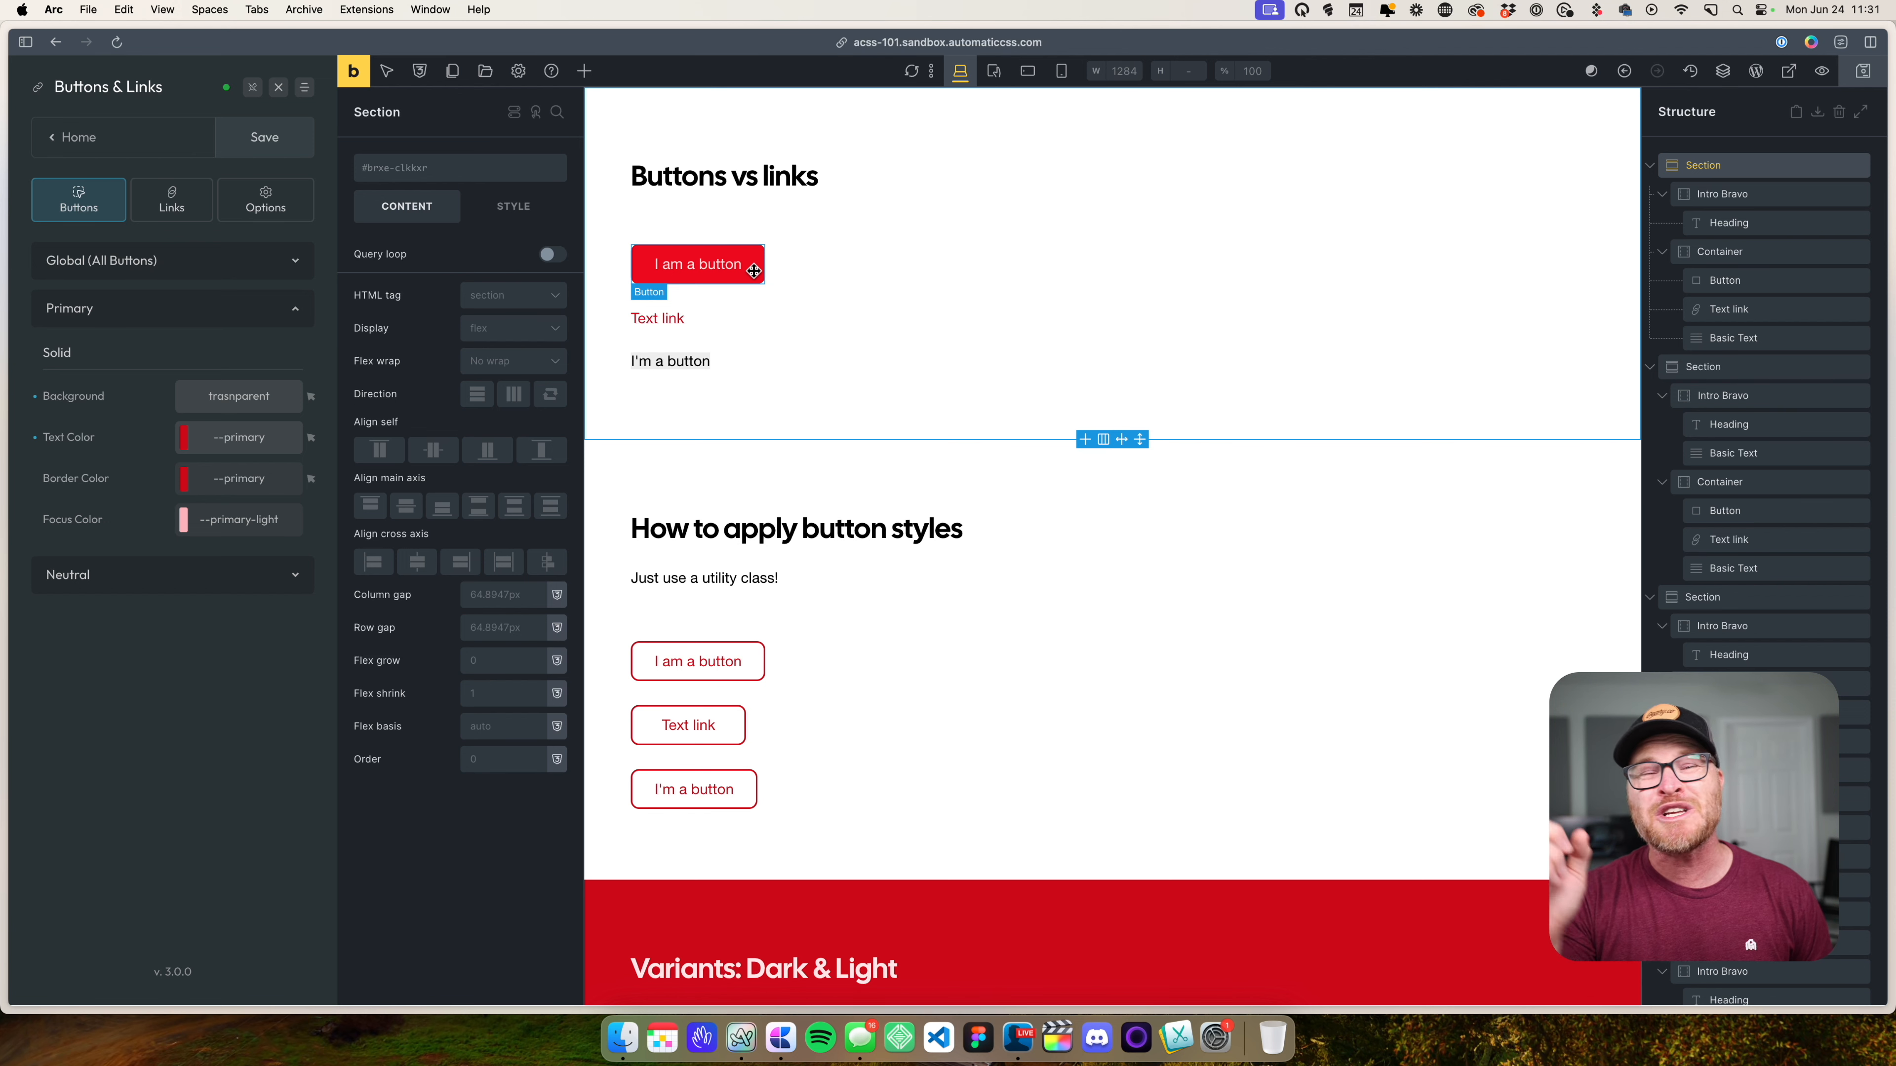
- Reset the Primary buttons' Solid background and text color to their defaults, and save the dashboard settings and the page
{"action": "scroll", "coordinate": [739, 556], "scroll_direction": "down", "scroll_amount": 5}
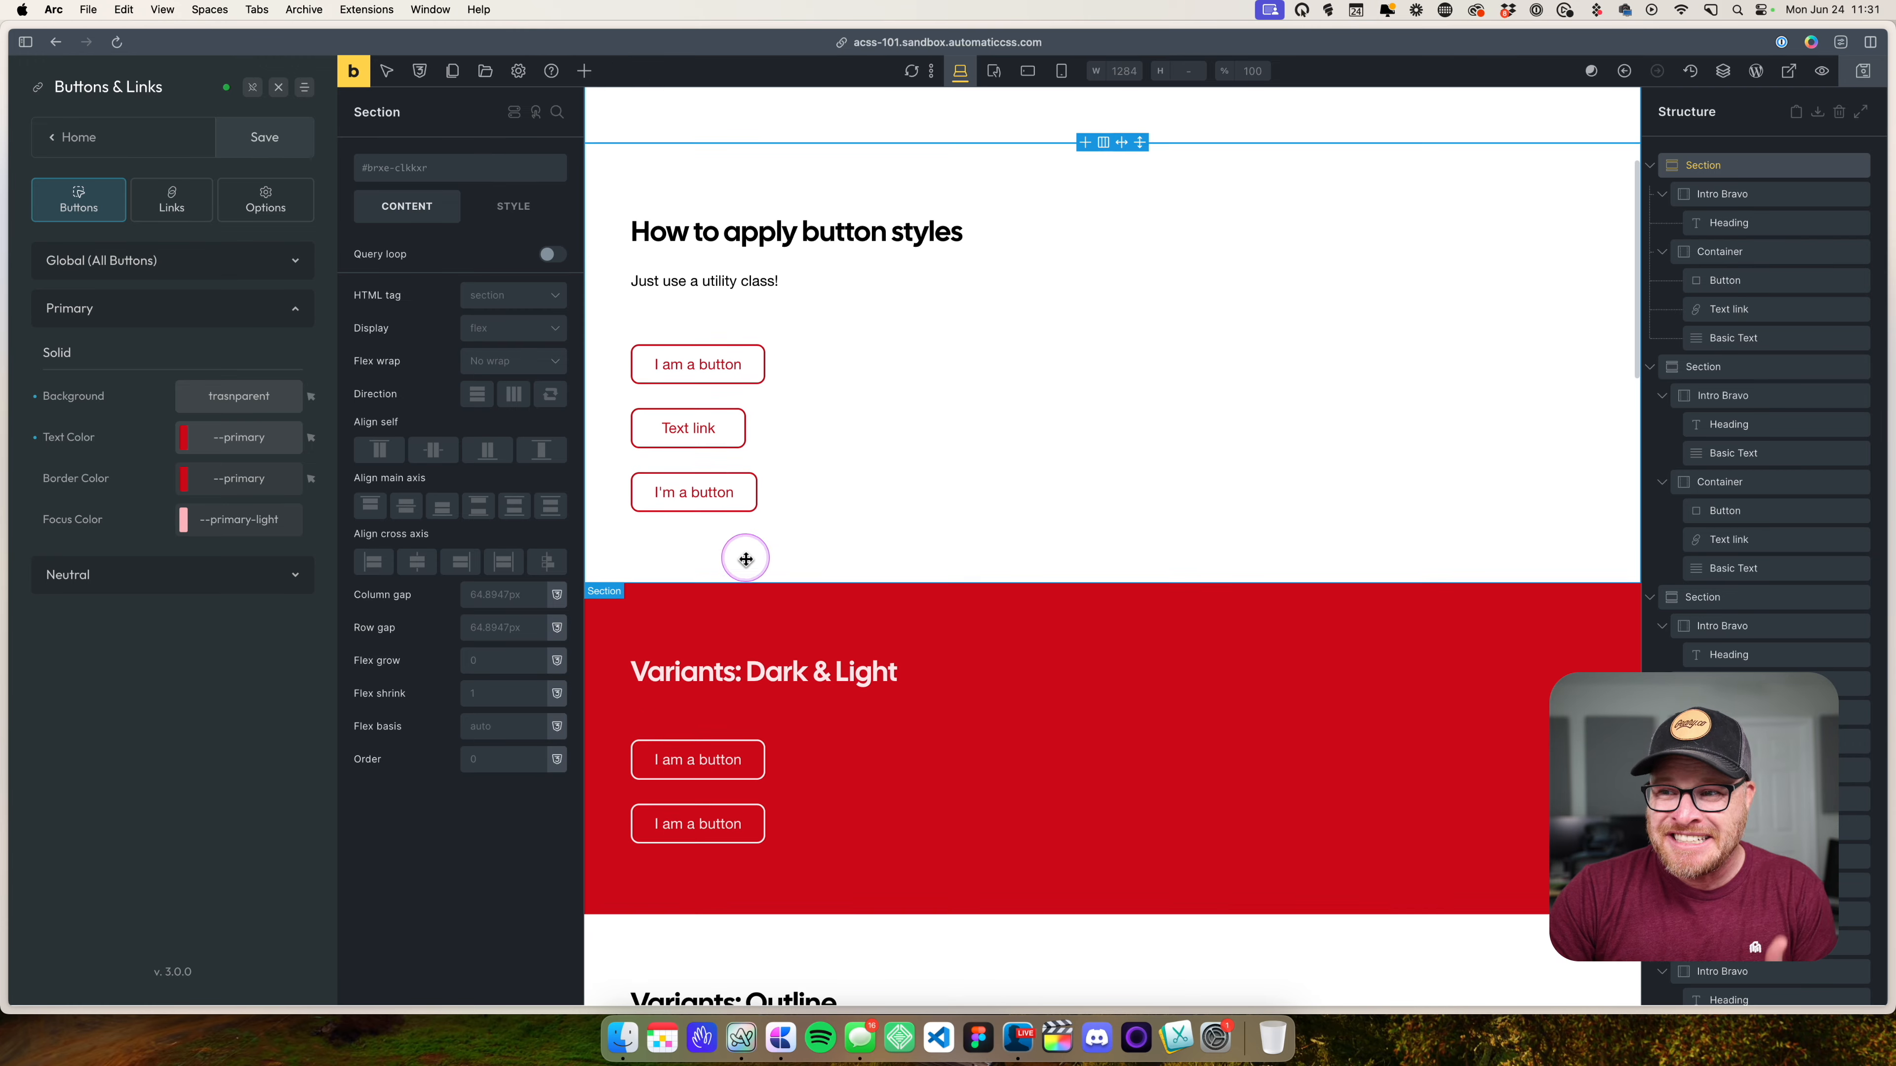
{"action": "scroll", "coordinate": [866, 509], "scroll_direction": "down", "scroll_amount": 2}
{"action": "scroll", "coordinate": [866, 510], "scroll_direction": "up", "scroll_amount": 7}
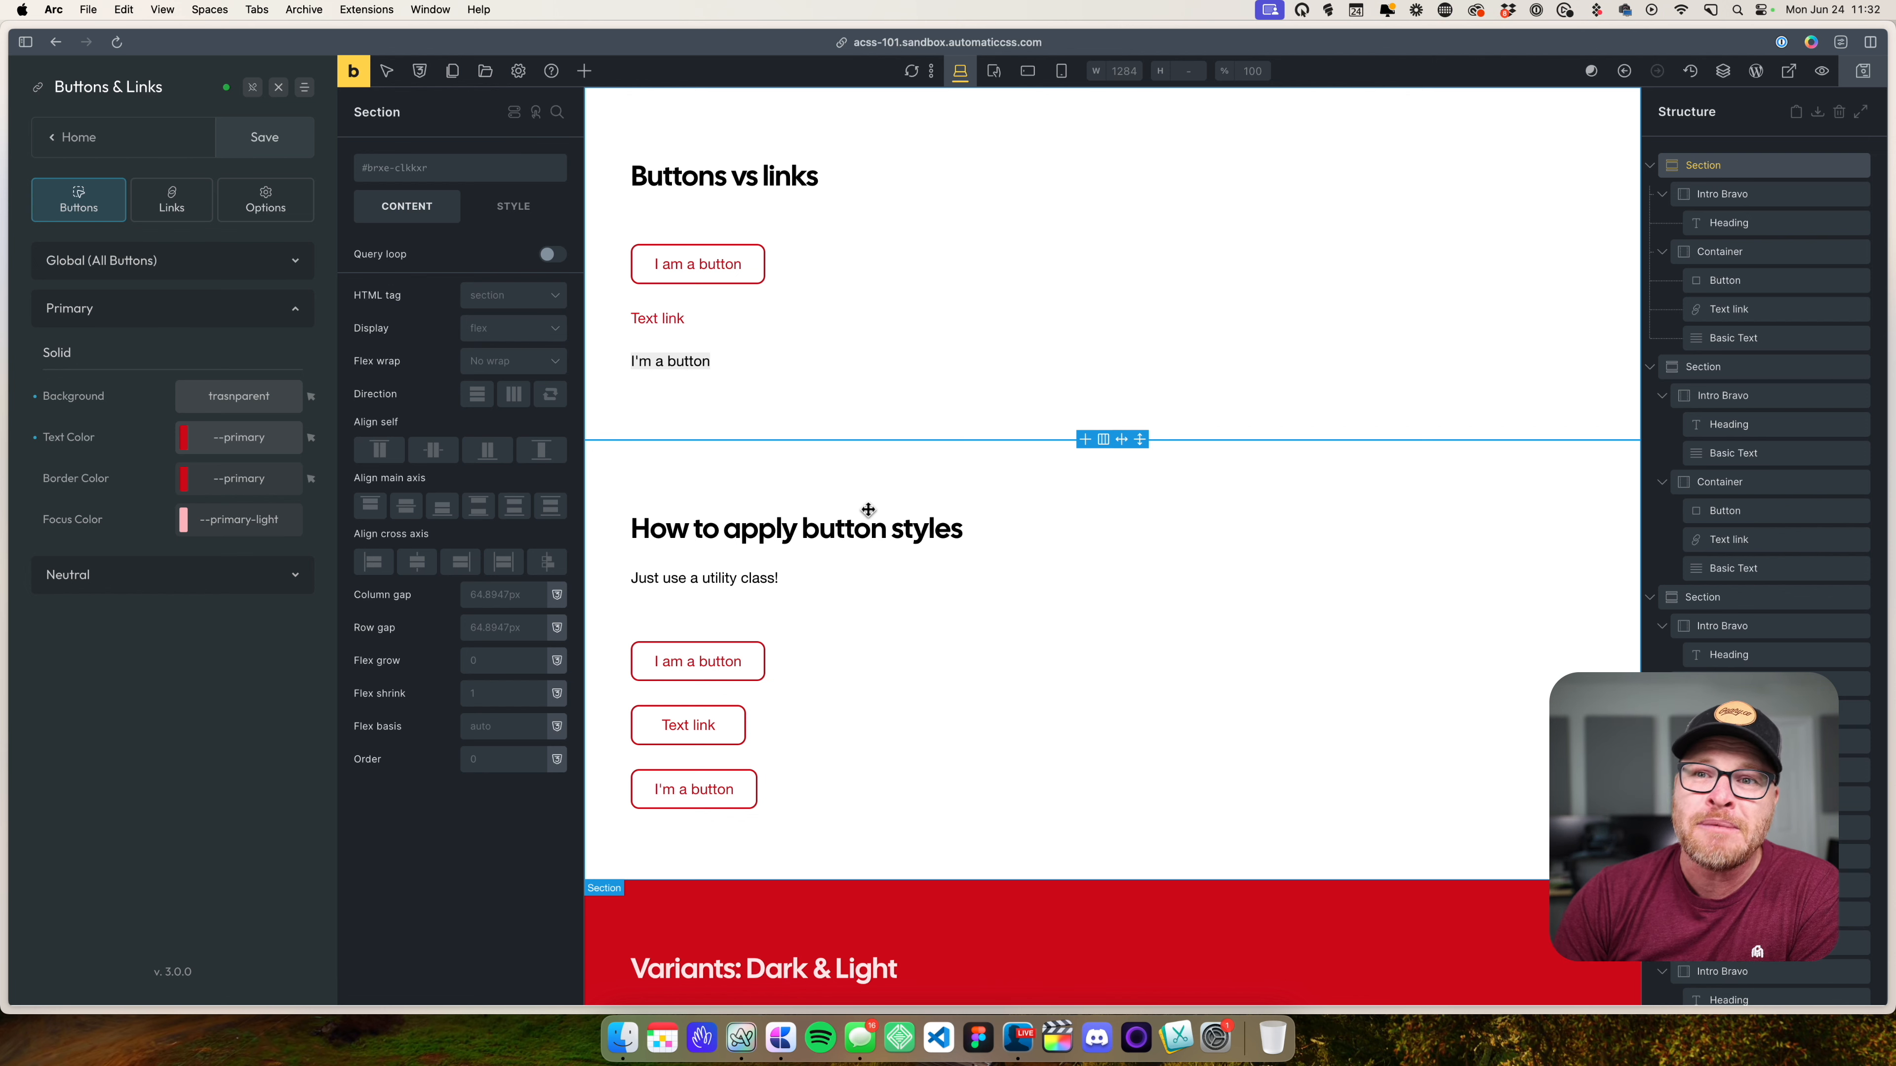
{"action": "left_click", "coordinate": [35, 396]}
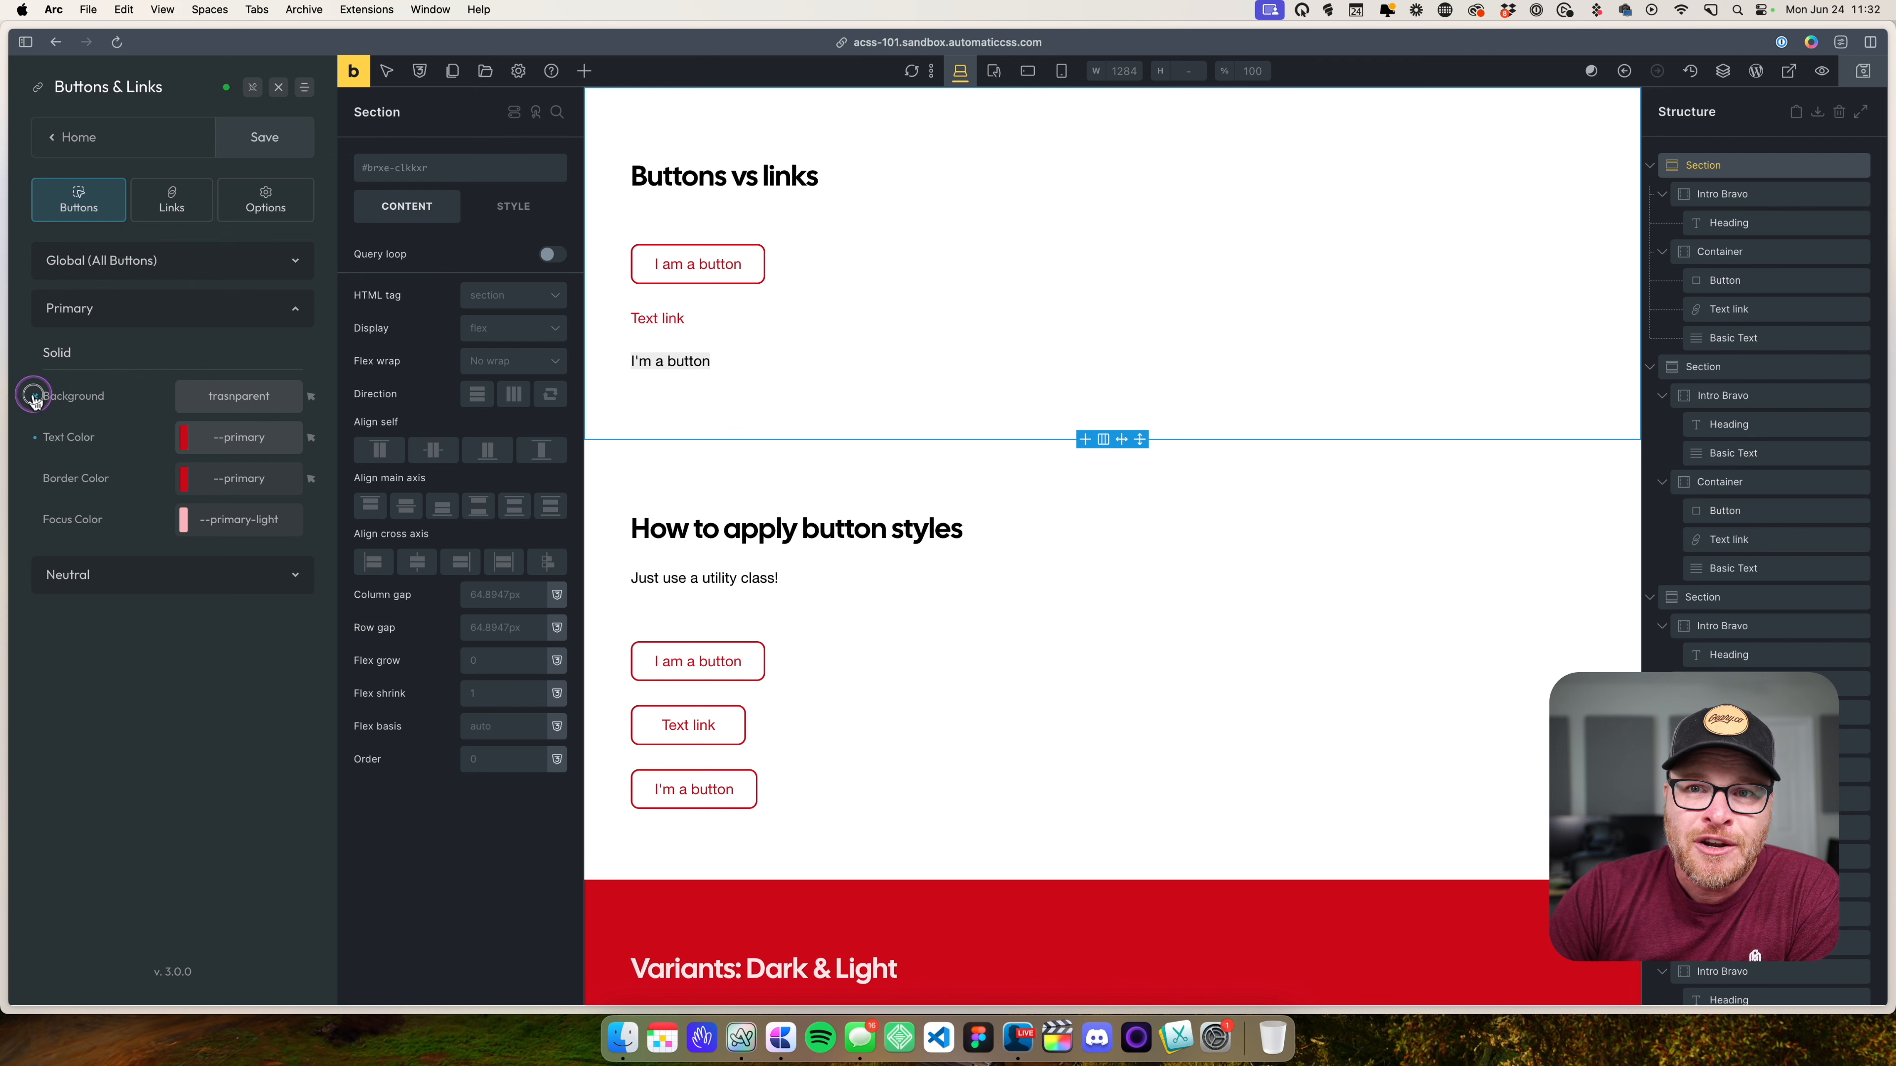
{"action": "left_click", "coordinate": [34, 438]}
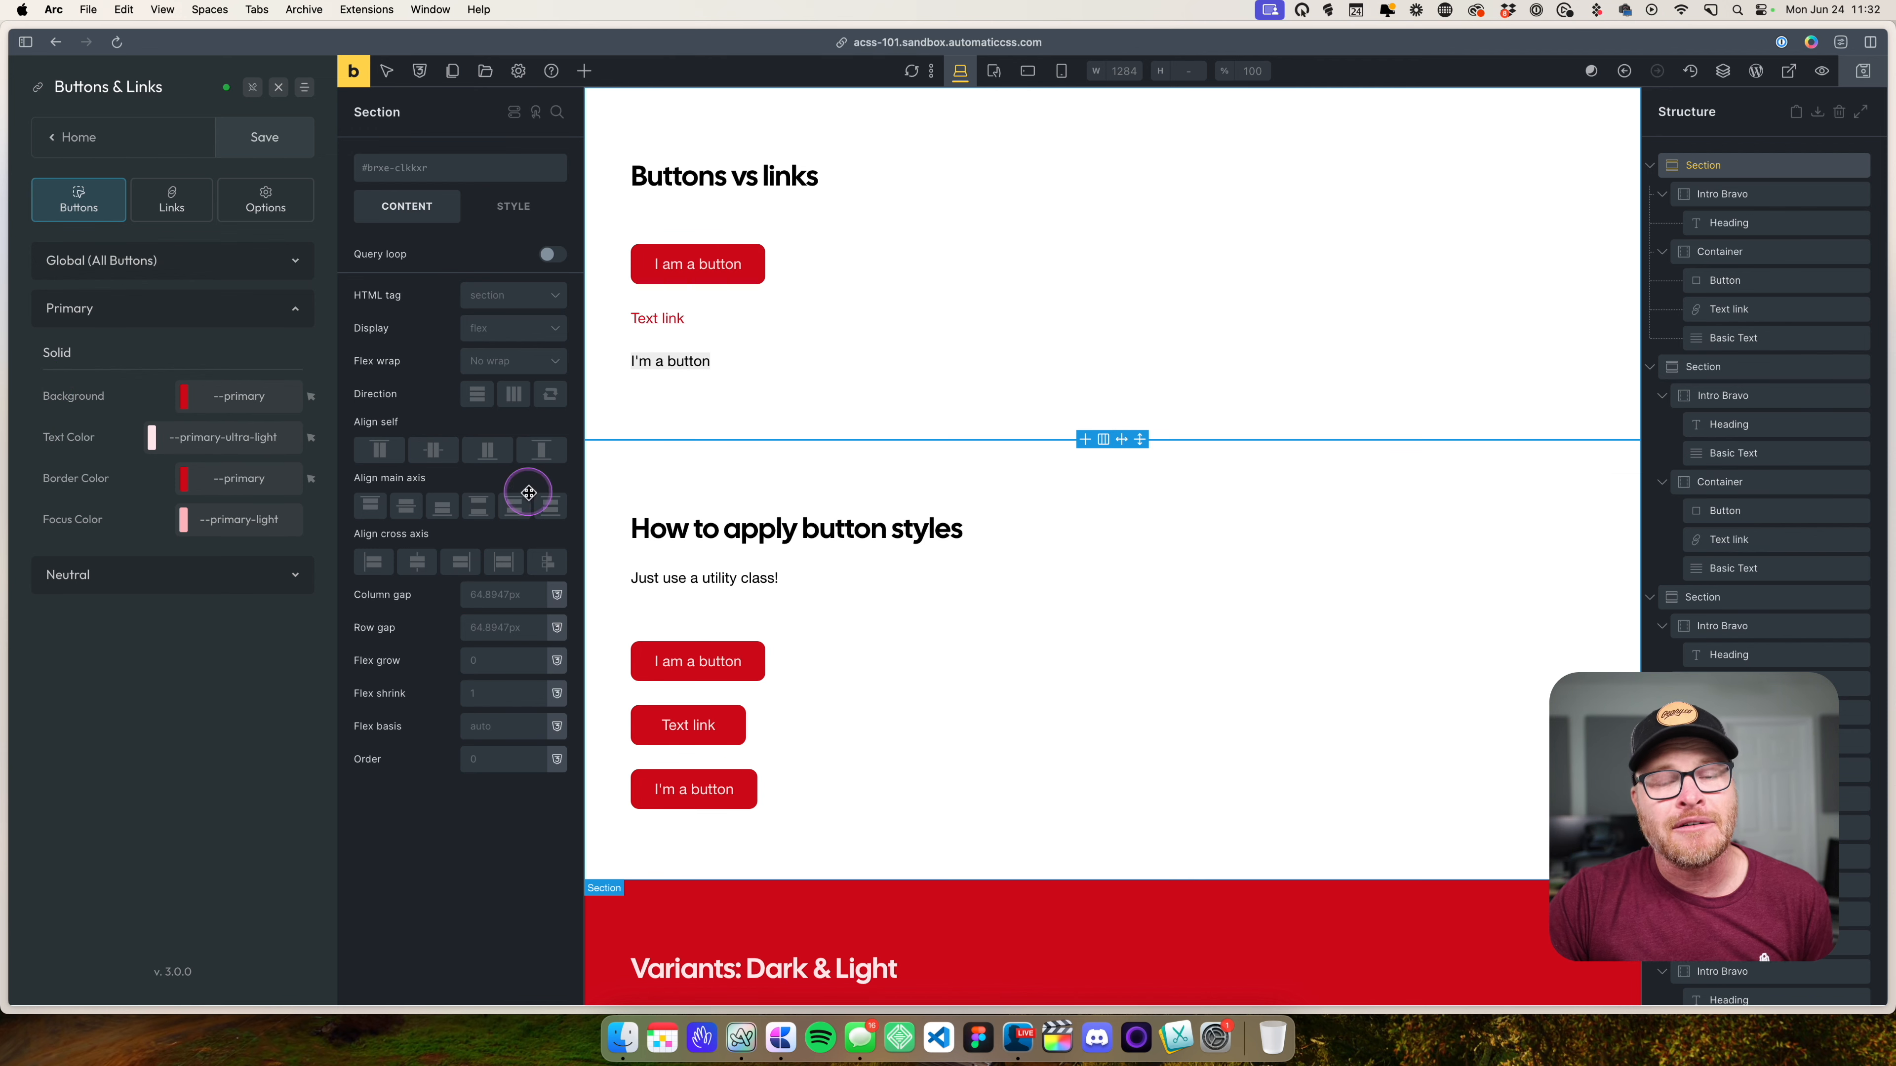
{"action": "left_click", "coordinate": [264, 139]}
{"action": "left_click", "coordinate": [1863, 73]}
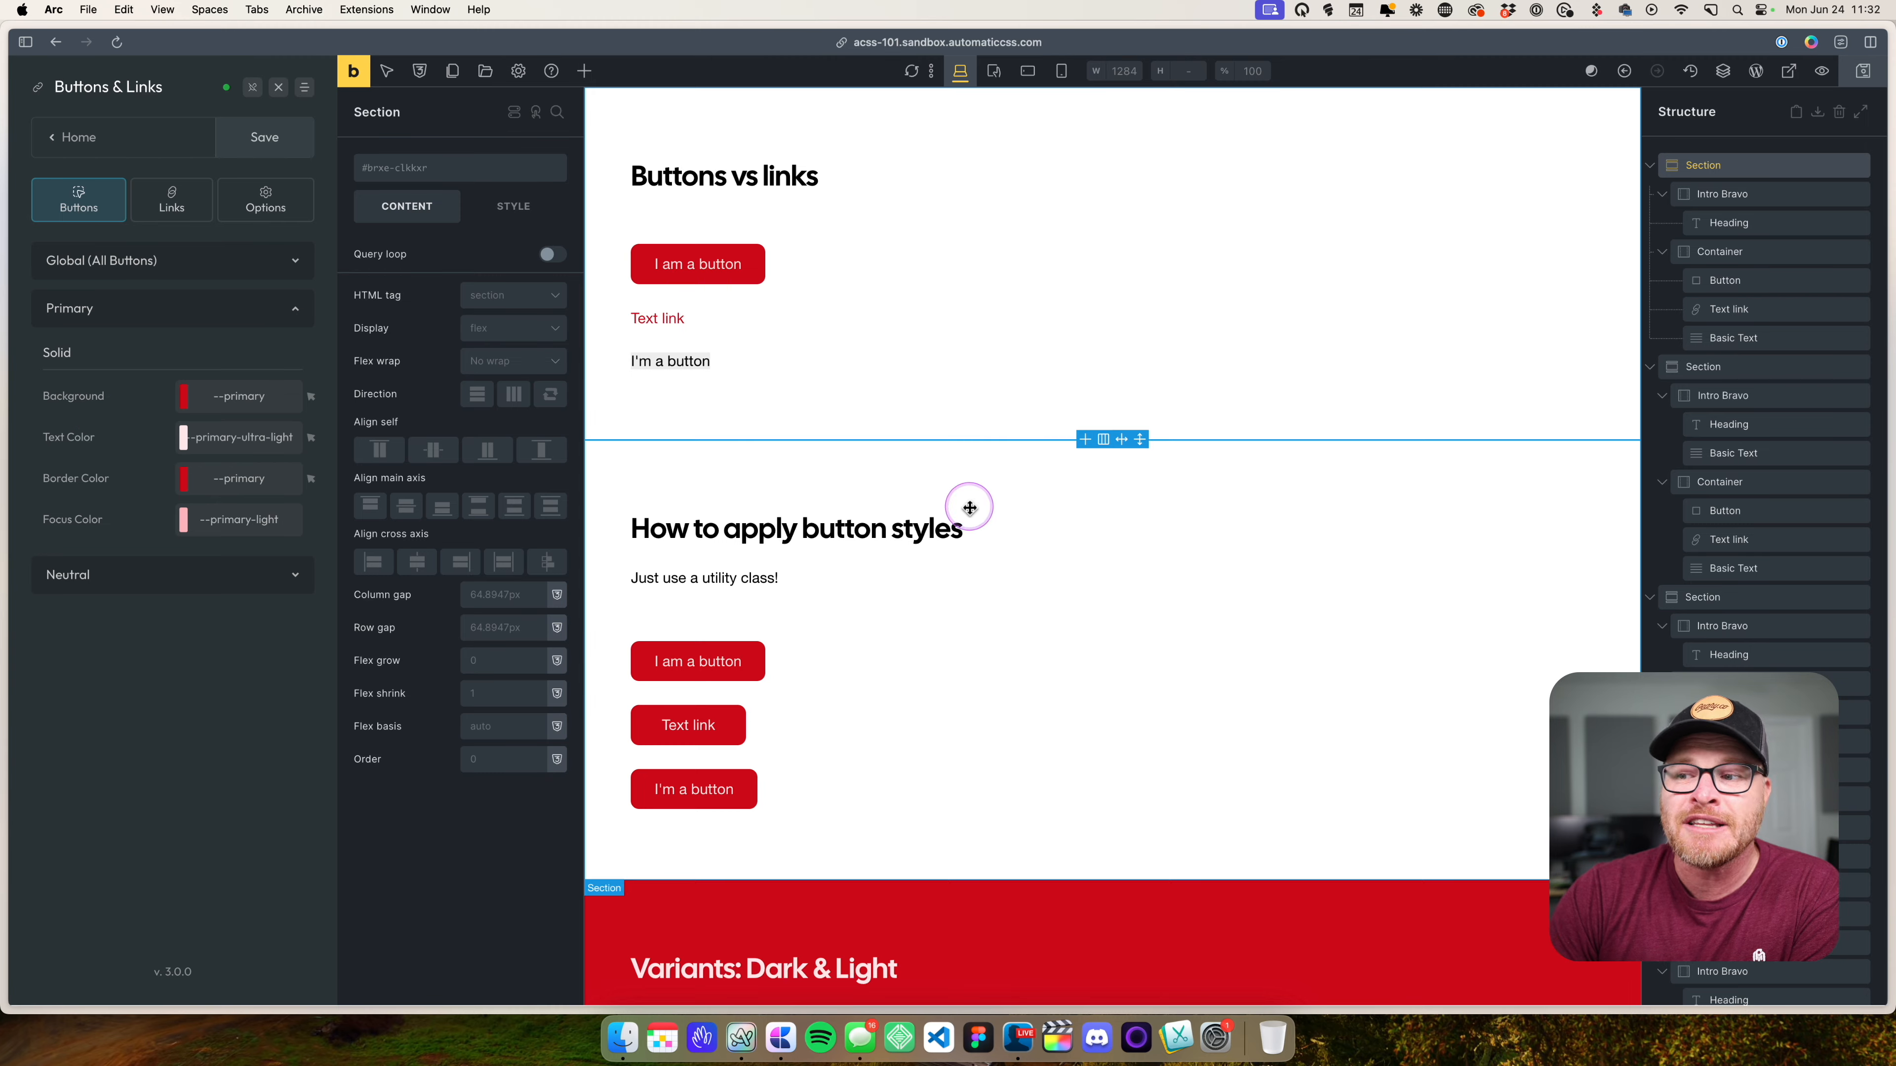
- Go to the "What about black, white, and neutral?" section and examine the Neutral button color settings
{"action": "scroll", "coordinate": [970, 508], "scroll_direction": "down", "scroll_amount": 20}
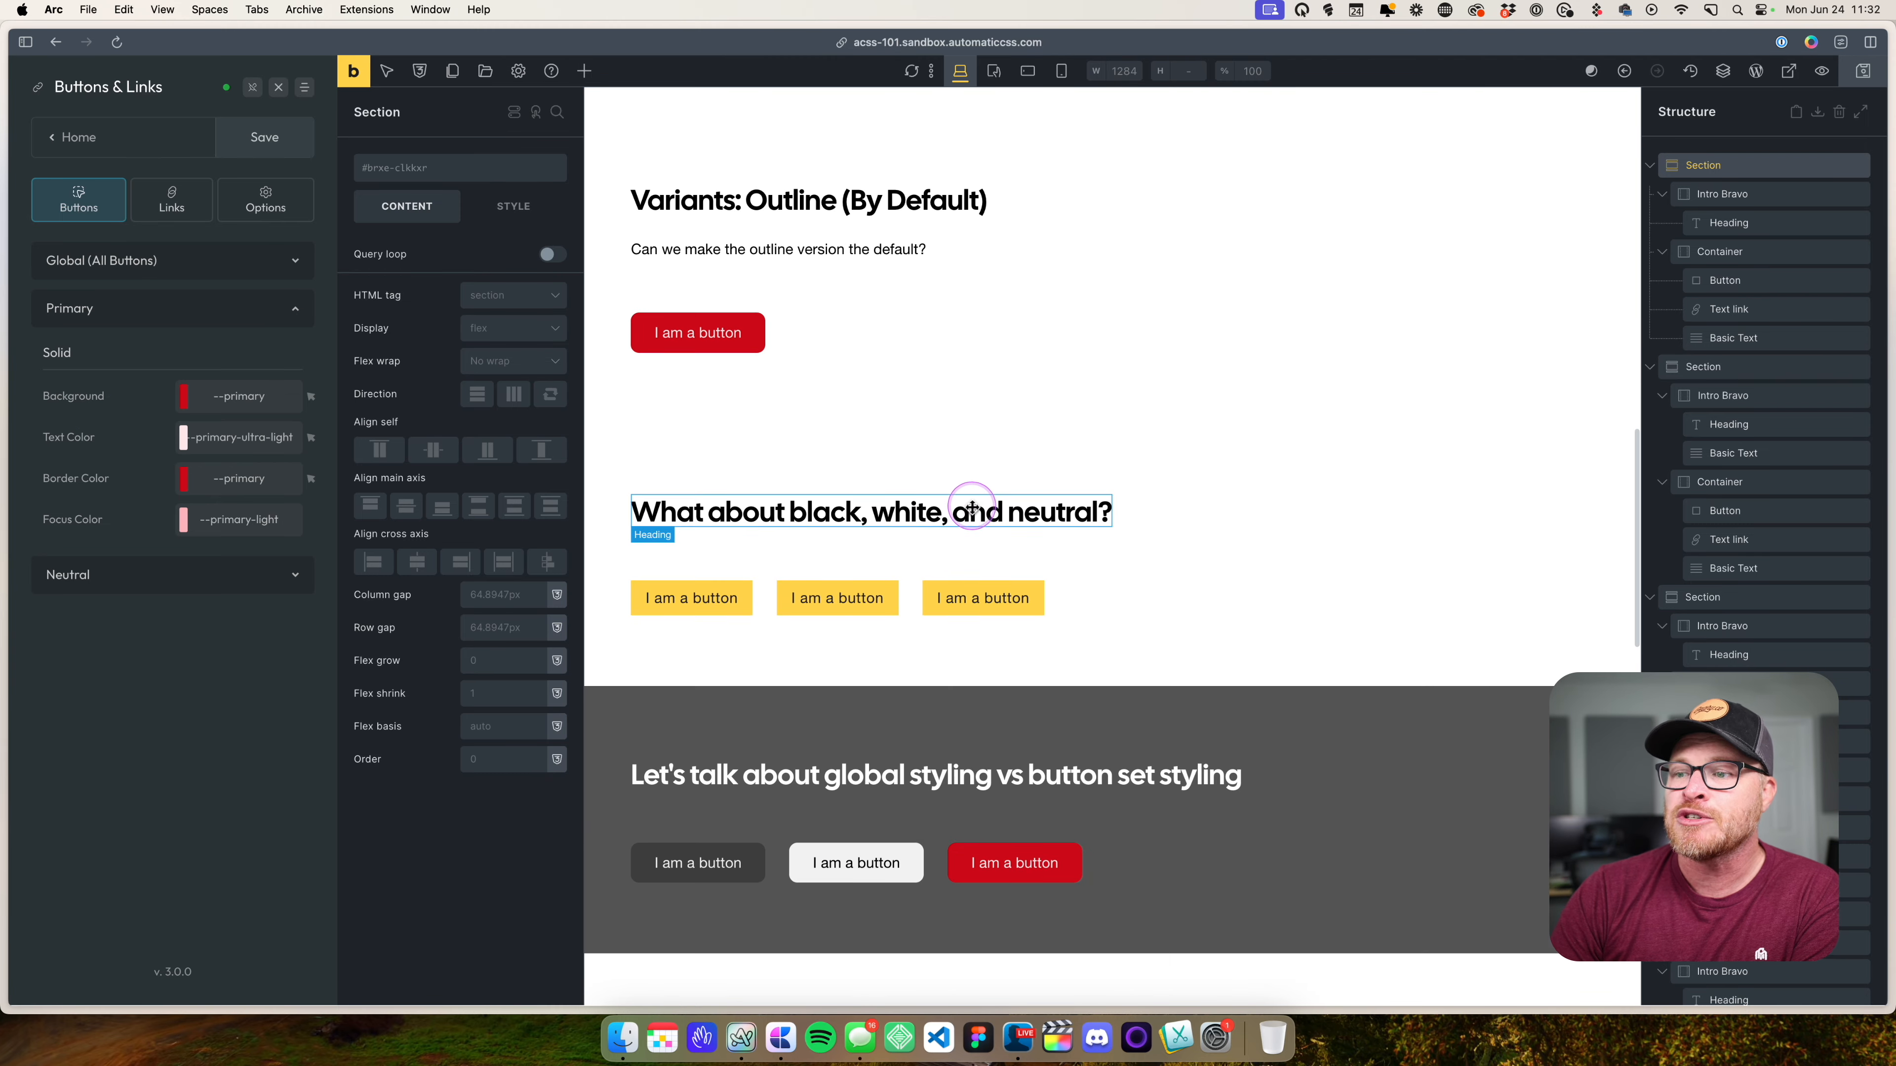
{"action": "scroll", "coordinate": [972, 507], "scroll_direction": "down", "scroll_amount": 4}
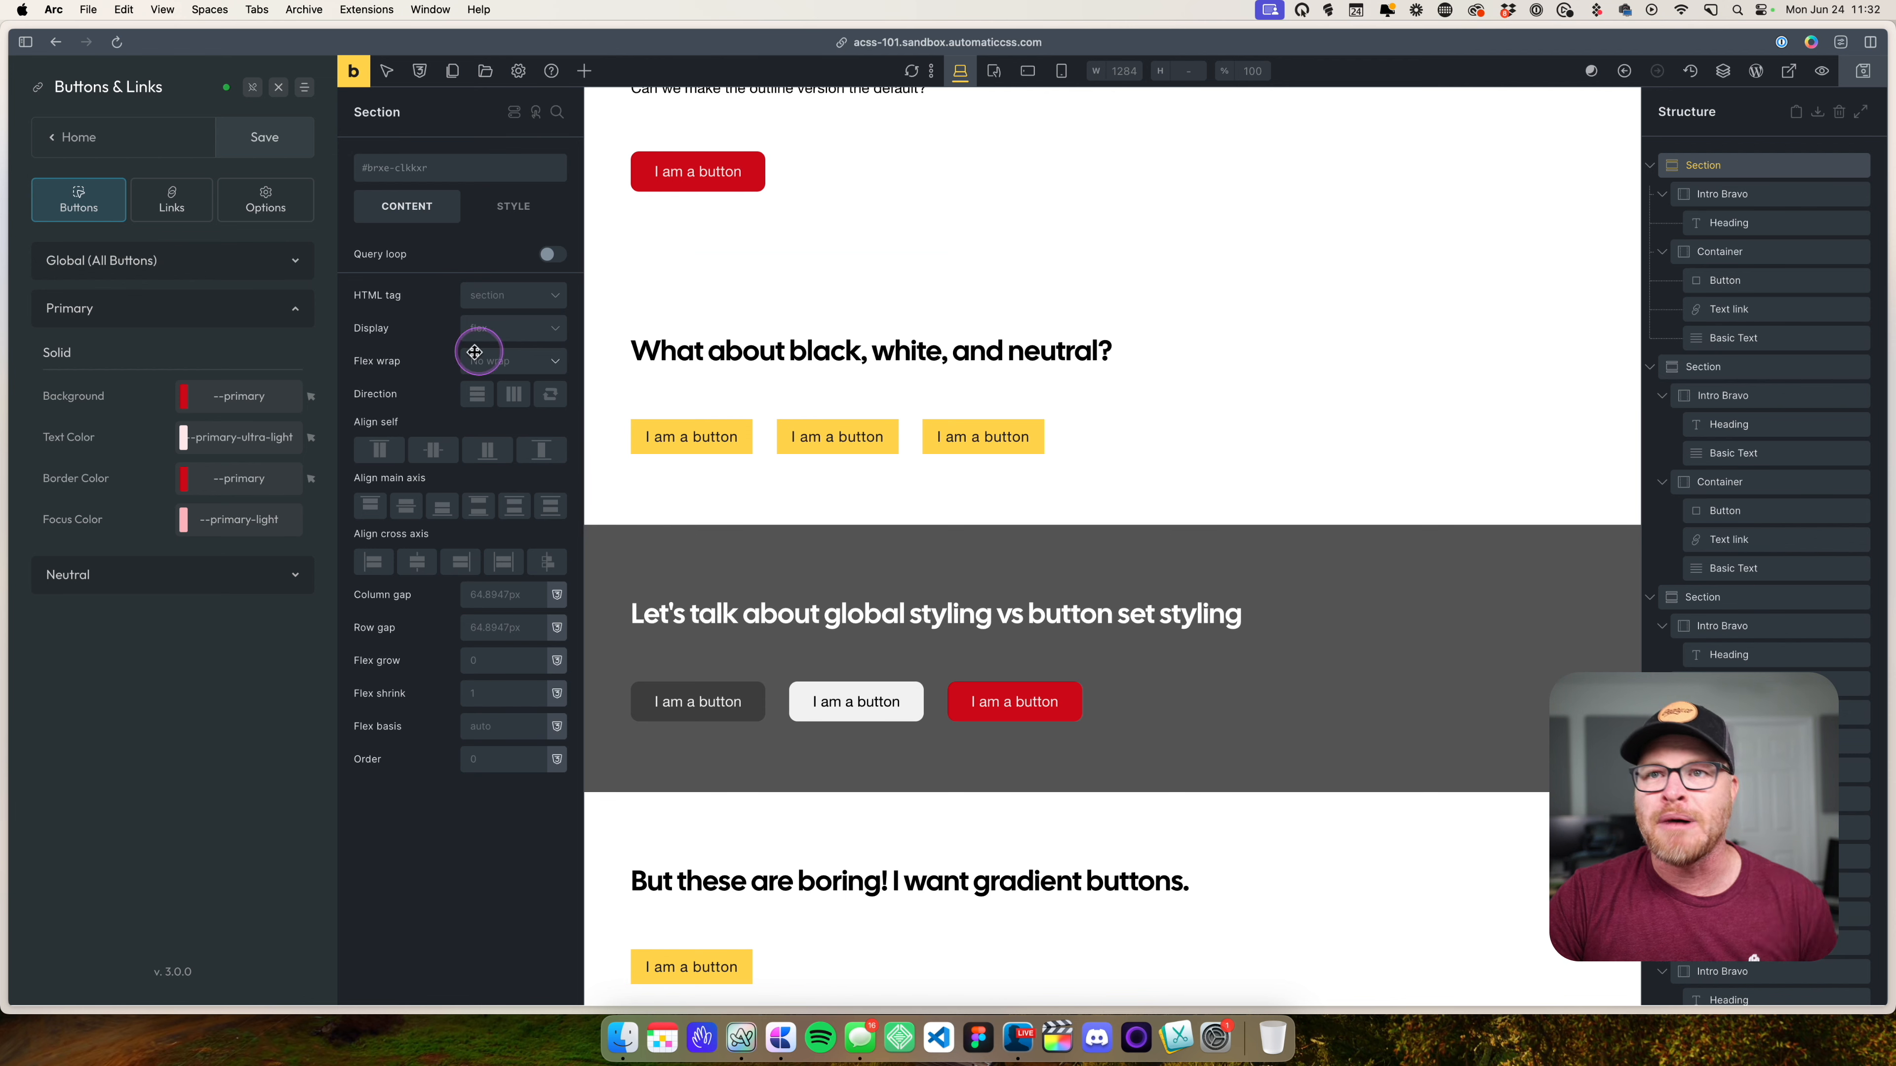
{"action": "left_click", "coordinate": [106, 307]}
{"action": "left_click", "coordinate": [127, 363]}
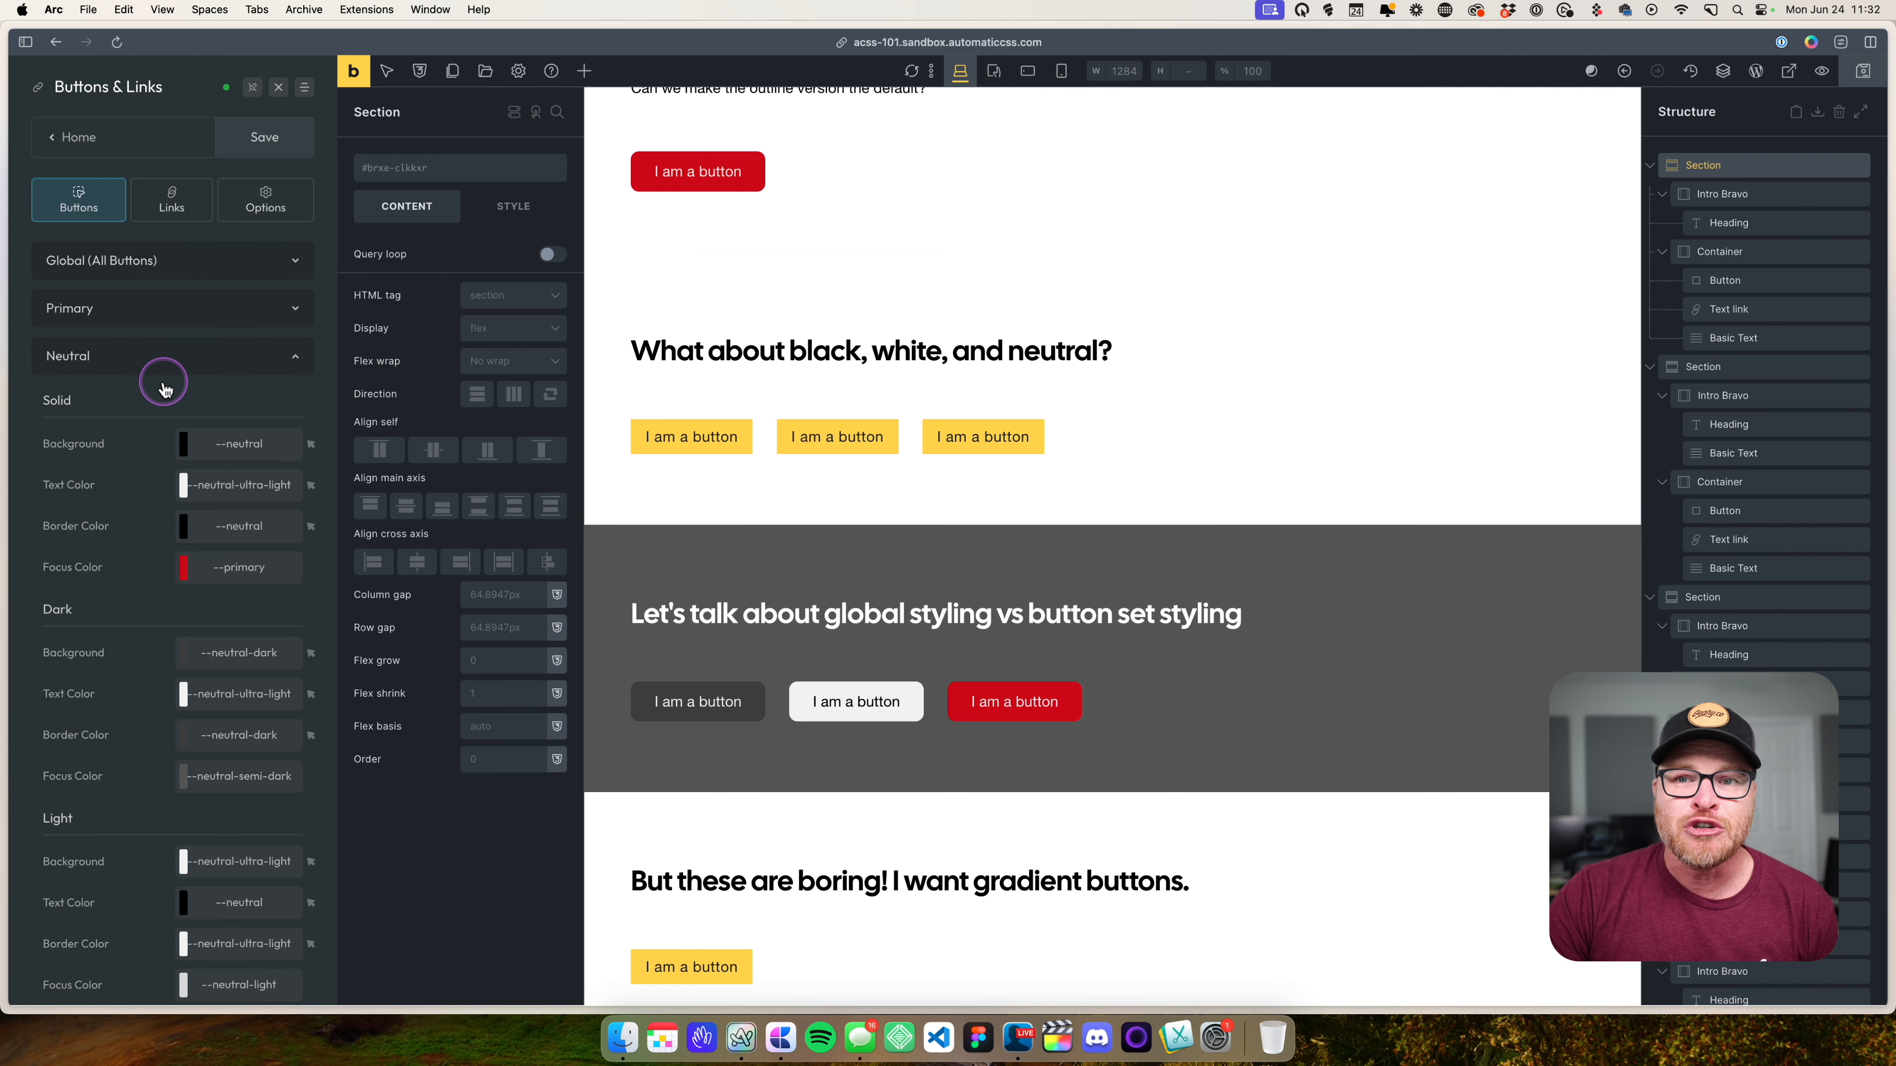
{"action": "scroll", "coordinate": [162, 386], "scroll_direction": "down", "scroll_amount": 1}
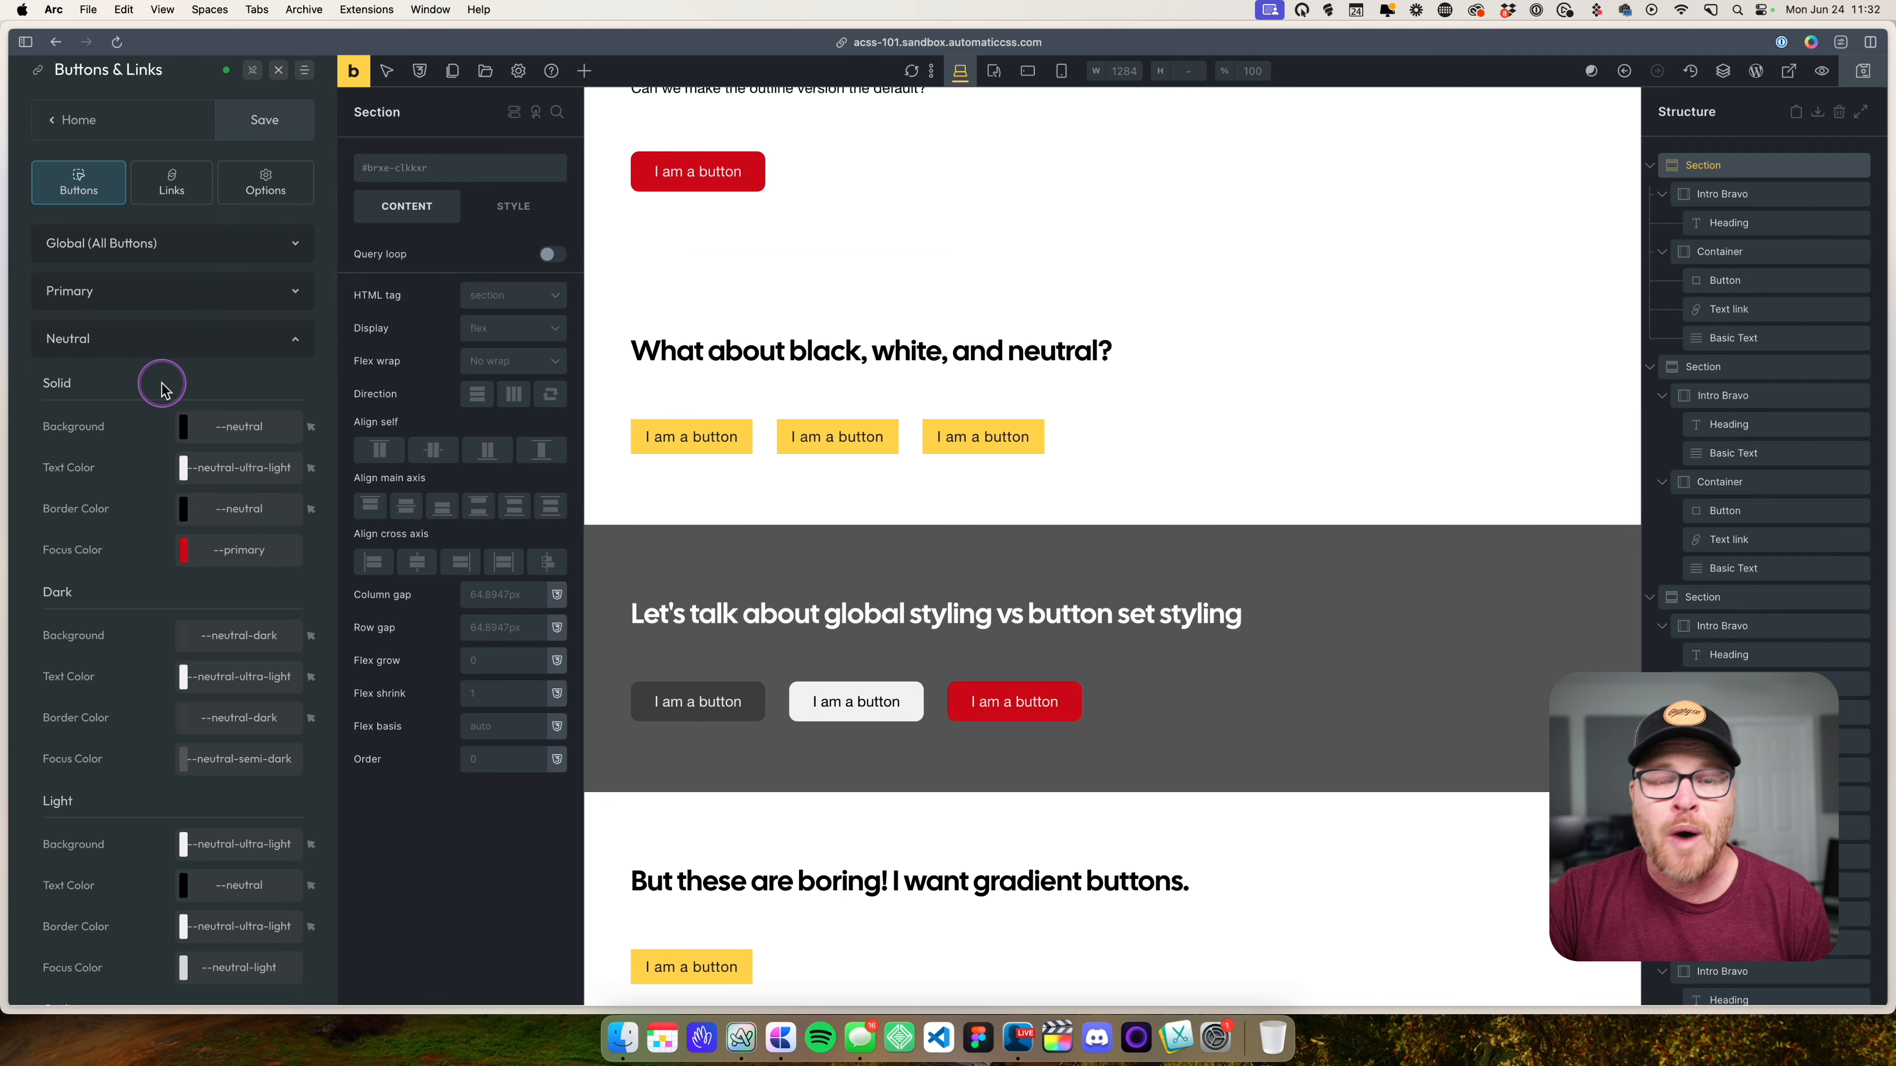
- Review the Deprecated Buttons options and return to the dashboard home
{"action": "left_click", "coordinate": [160, 339]}
{"action": "left_click", "coordinate": [83, 132]}
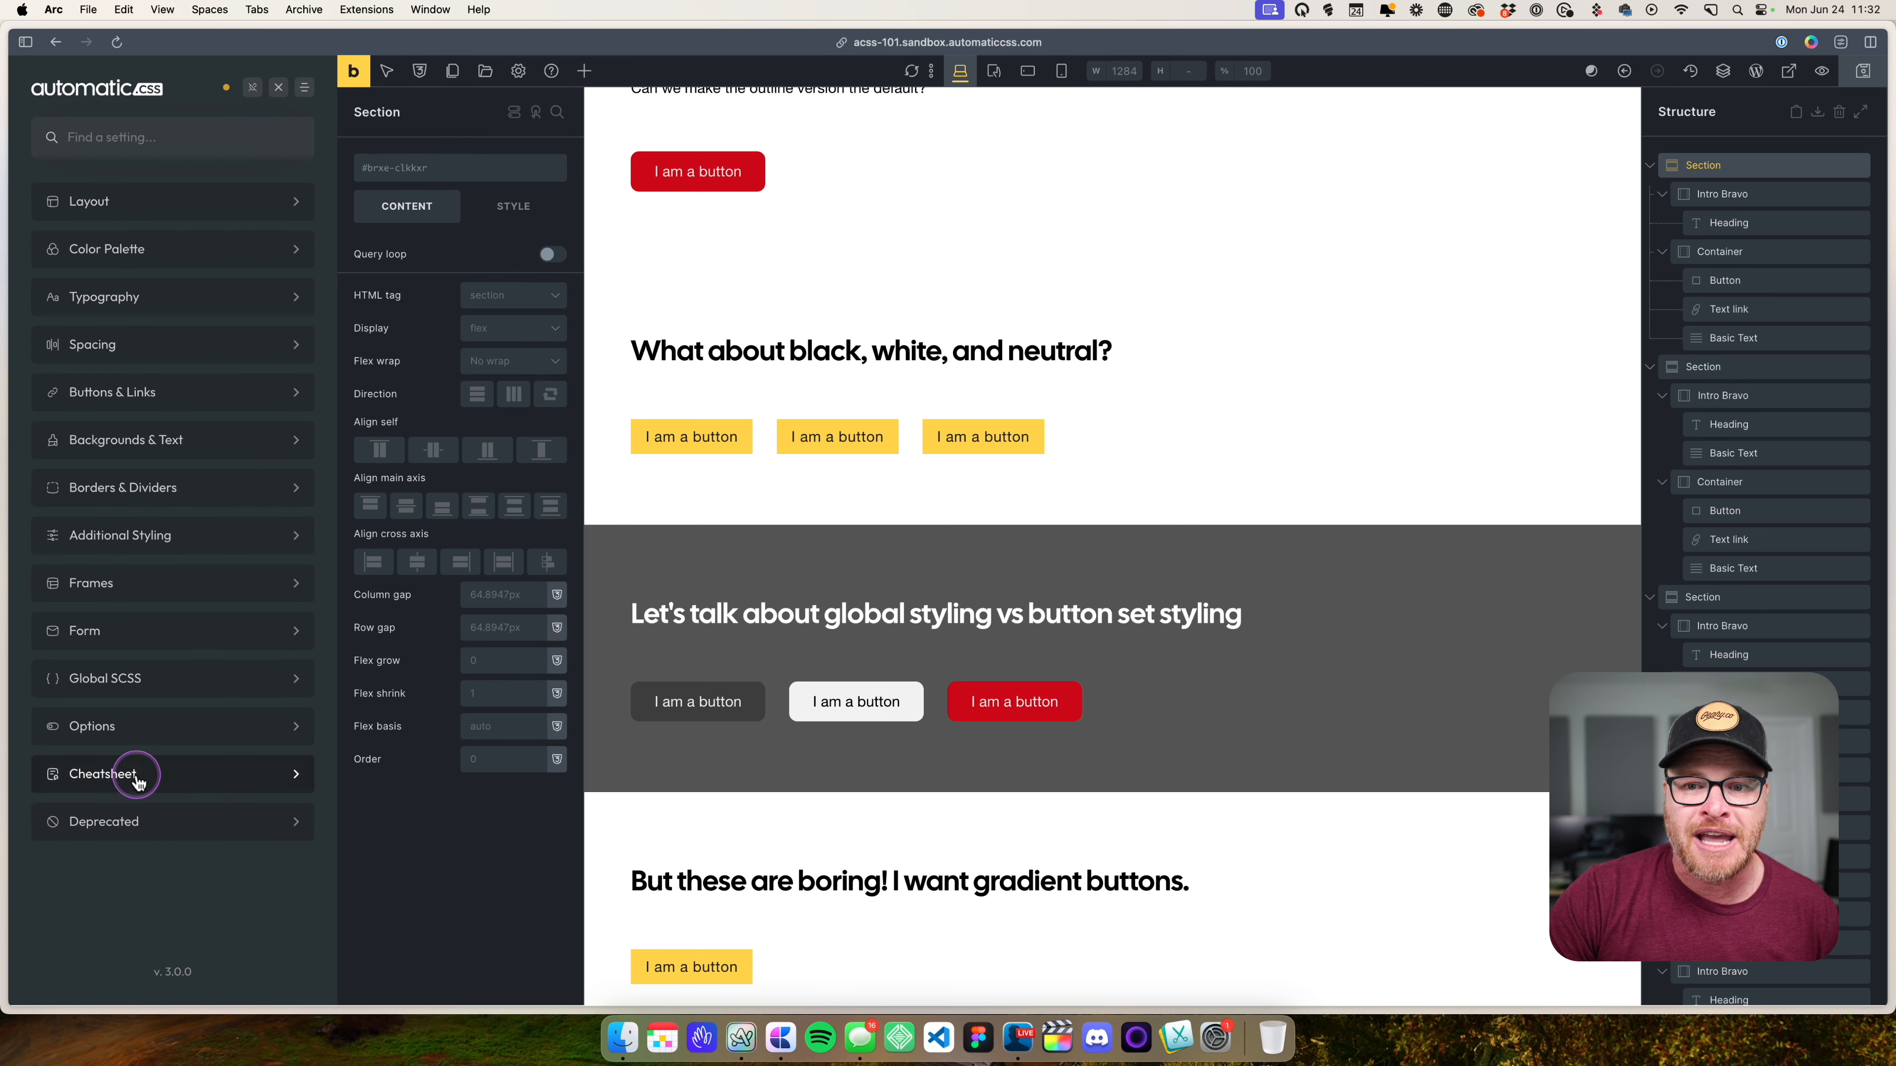
{"action": "left_click", "coordinate": [140, 814]}
{"action": "left_click", "coordinate": [123, 432]}
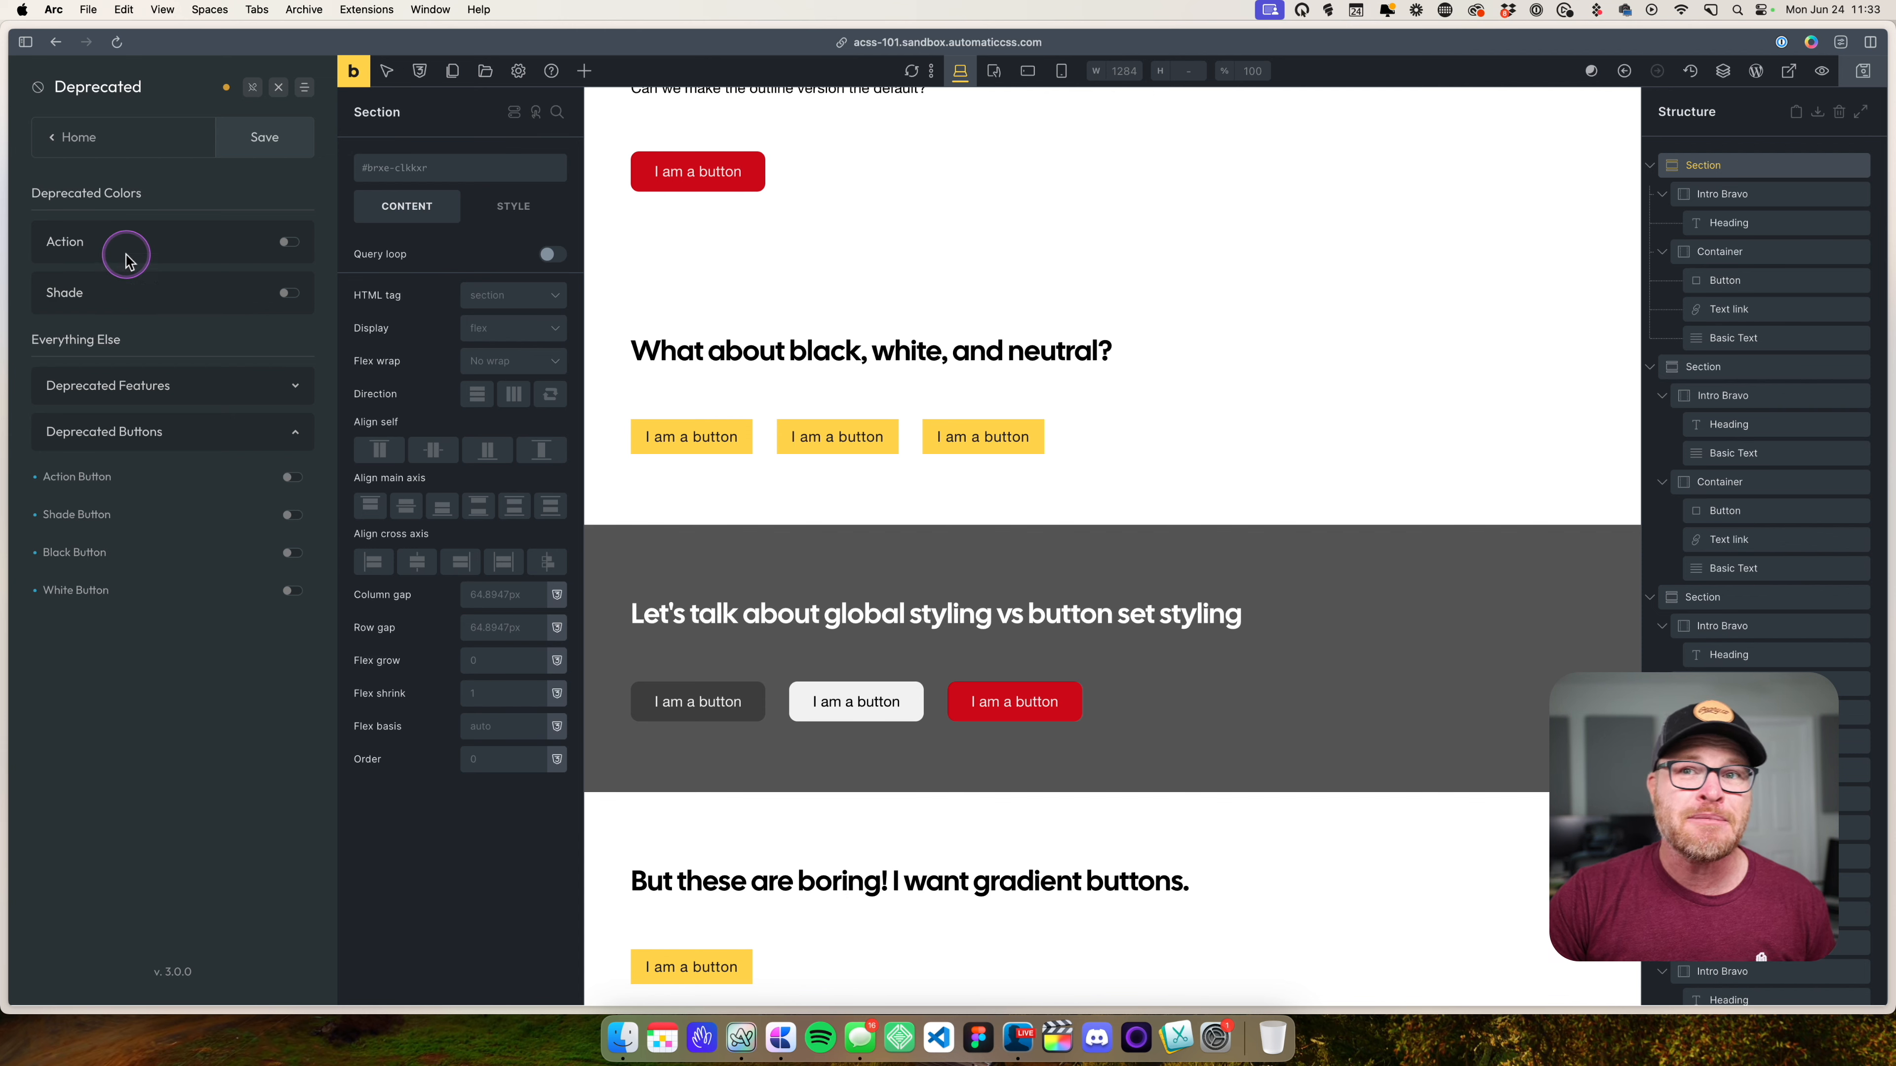
{"action": "left_click", "coordinate": [87, 142]}
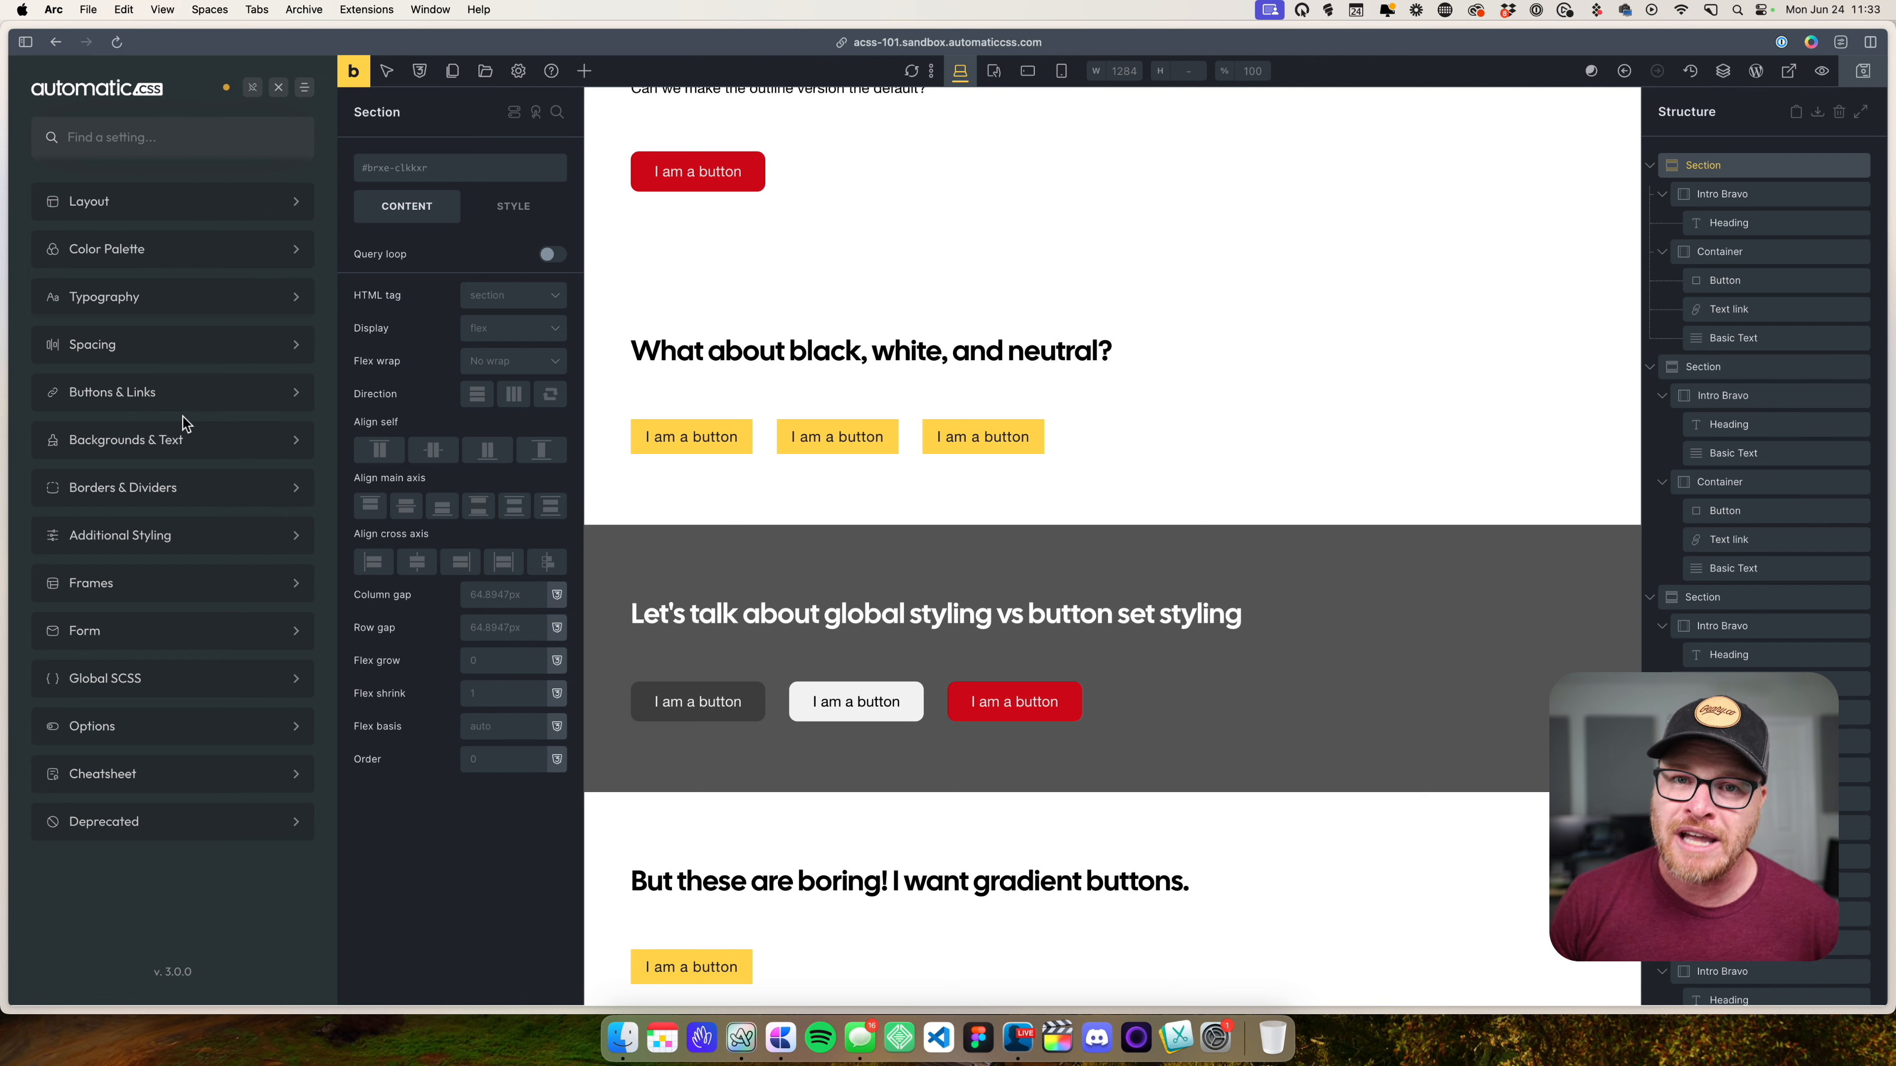
- Reopen the Neutral set in Buttons & Links and review its Solid, Dark, Light and Outline colors
{"action": "left_click", "coordinate": [127, 391]}
{"action": "left_click", "coordinate": [144, 369]}
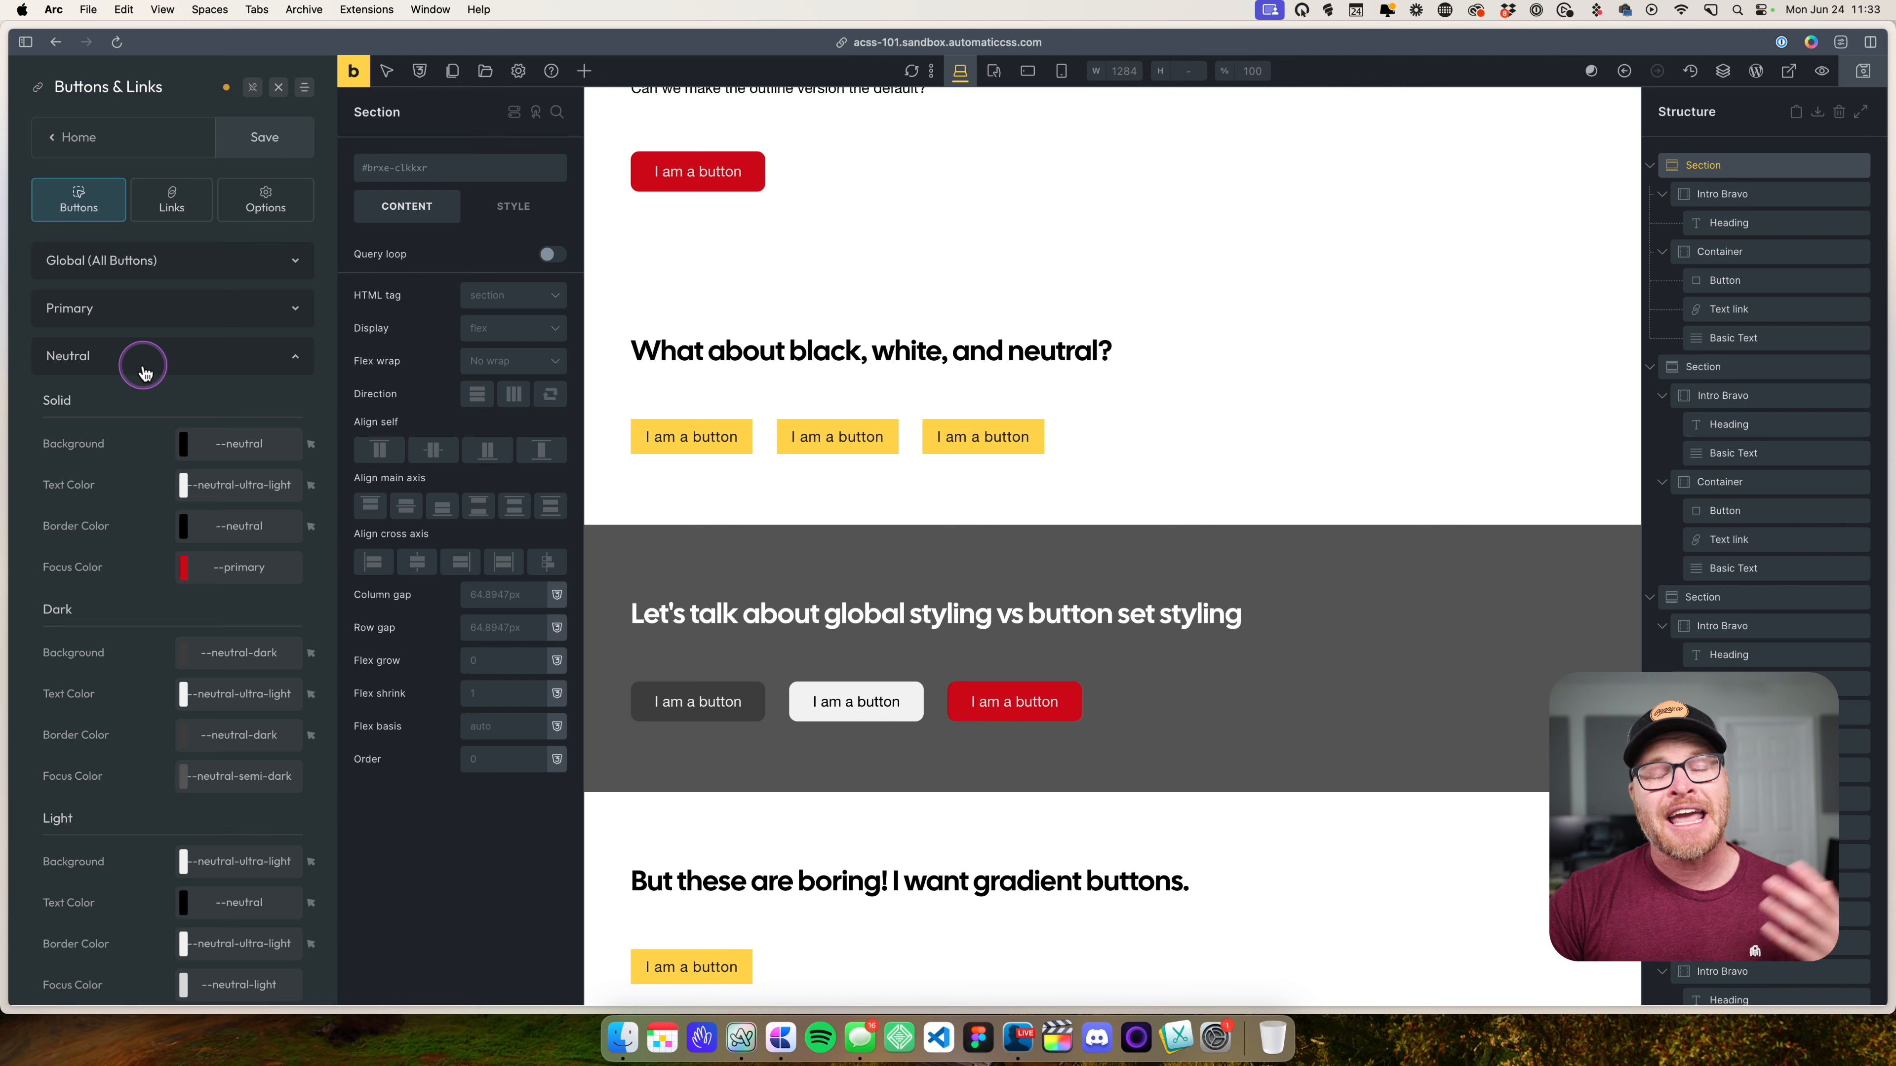
{"action": "scroll", "coordinate": [142, 370], "scroll_direction": "down", "scroll_amount": 5}
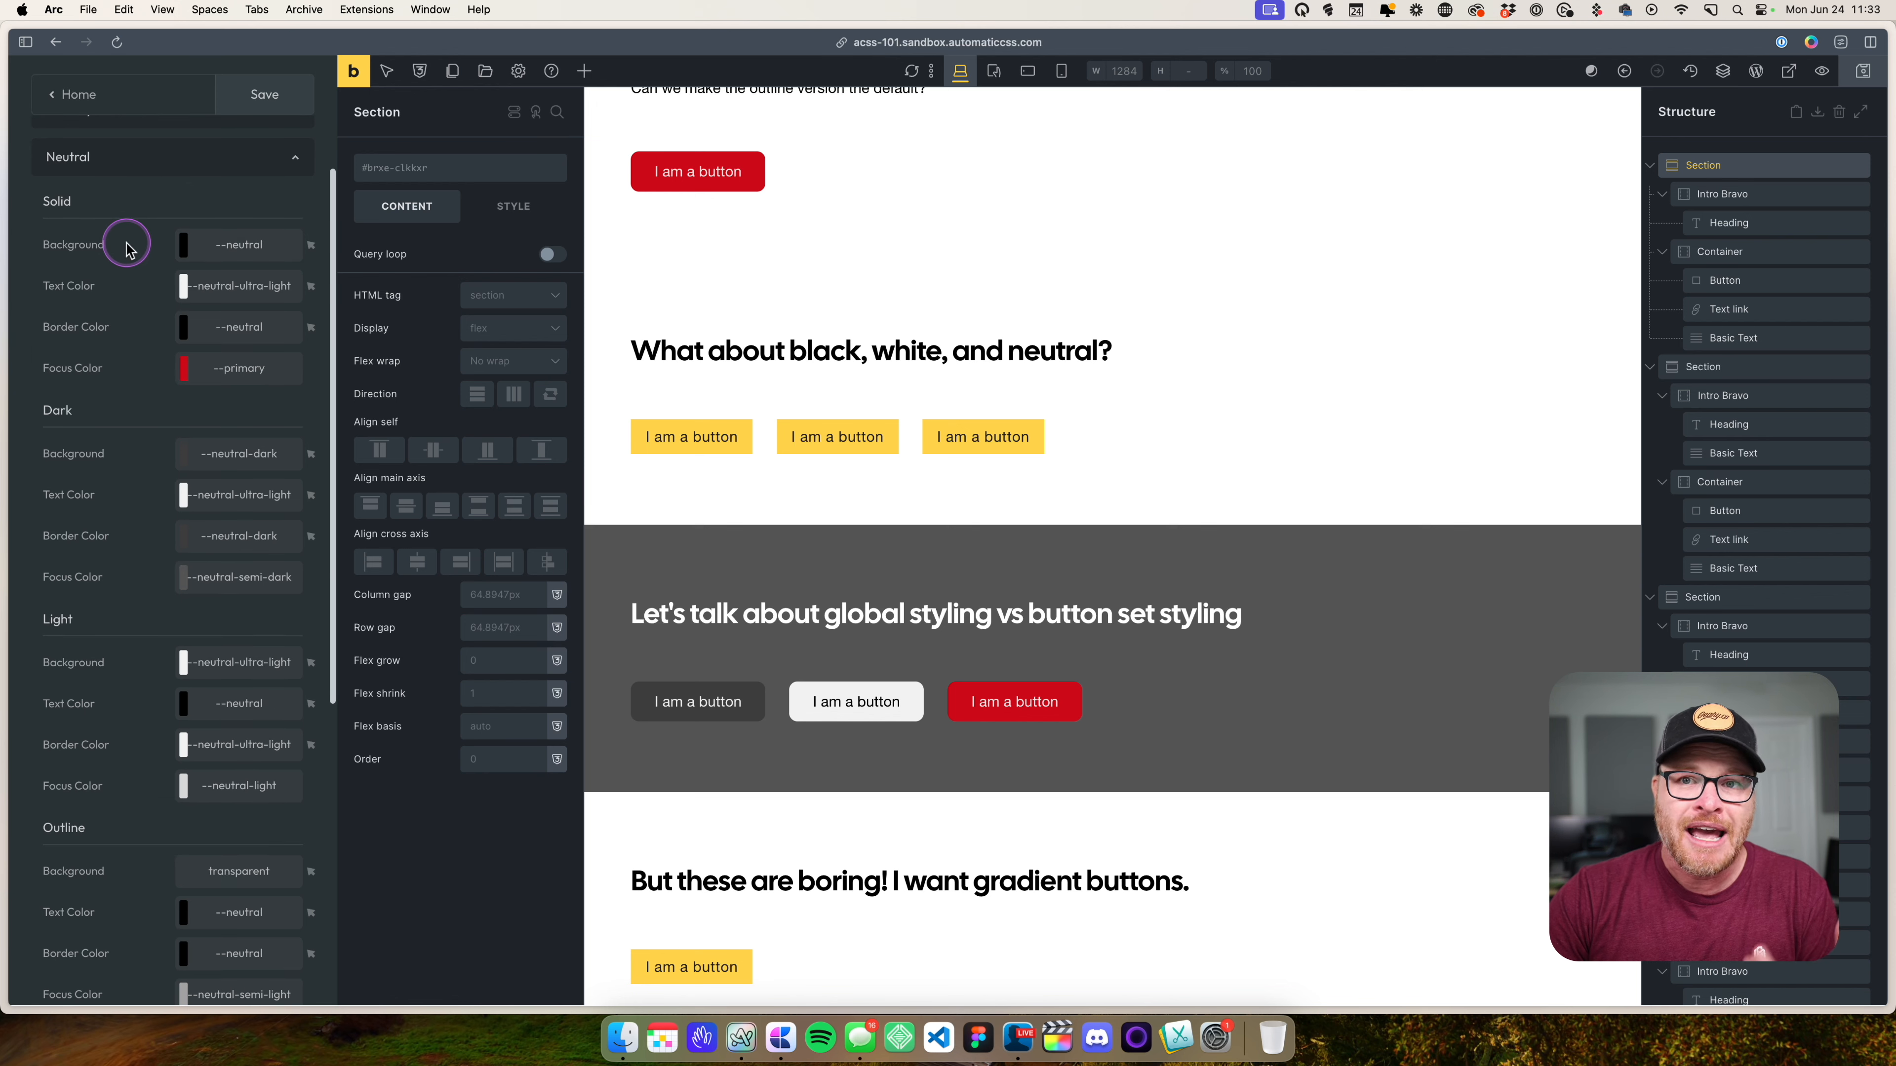
- Disable the outline variants for the Neutral button set in the Buttons & Links options
{"action": "scroll", "coordinate": [124, 342], "scroll_direction": "down", "scroll_amount": 7}
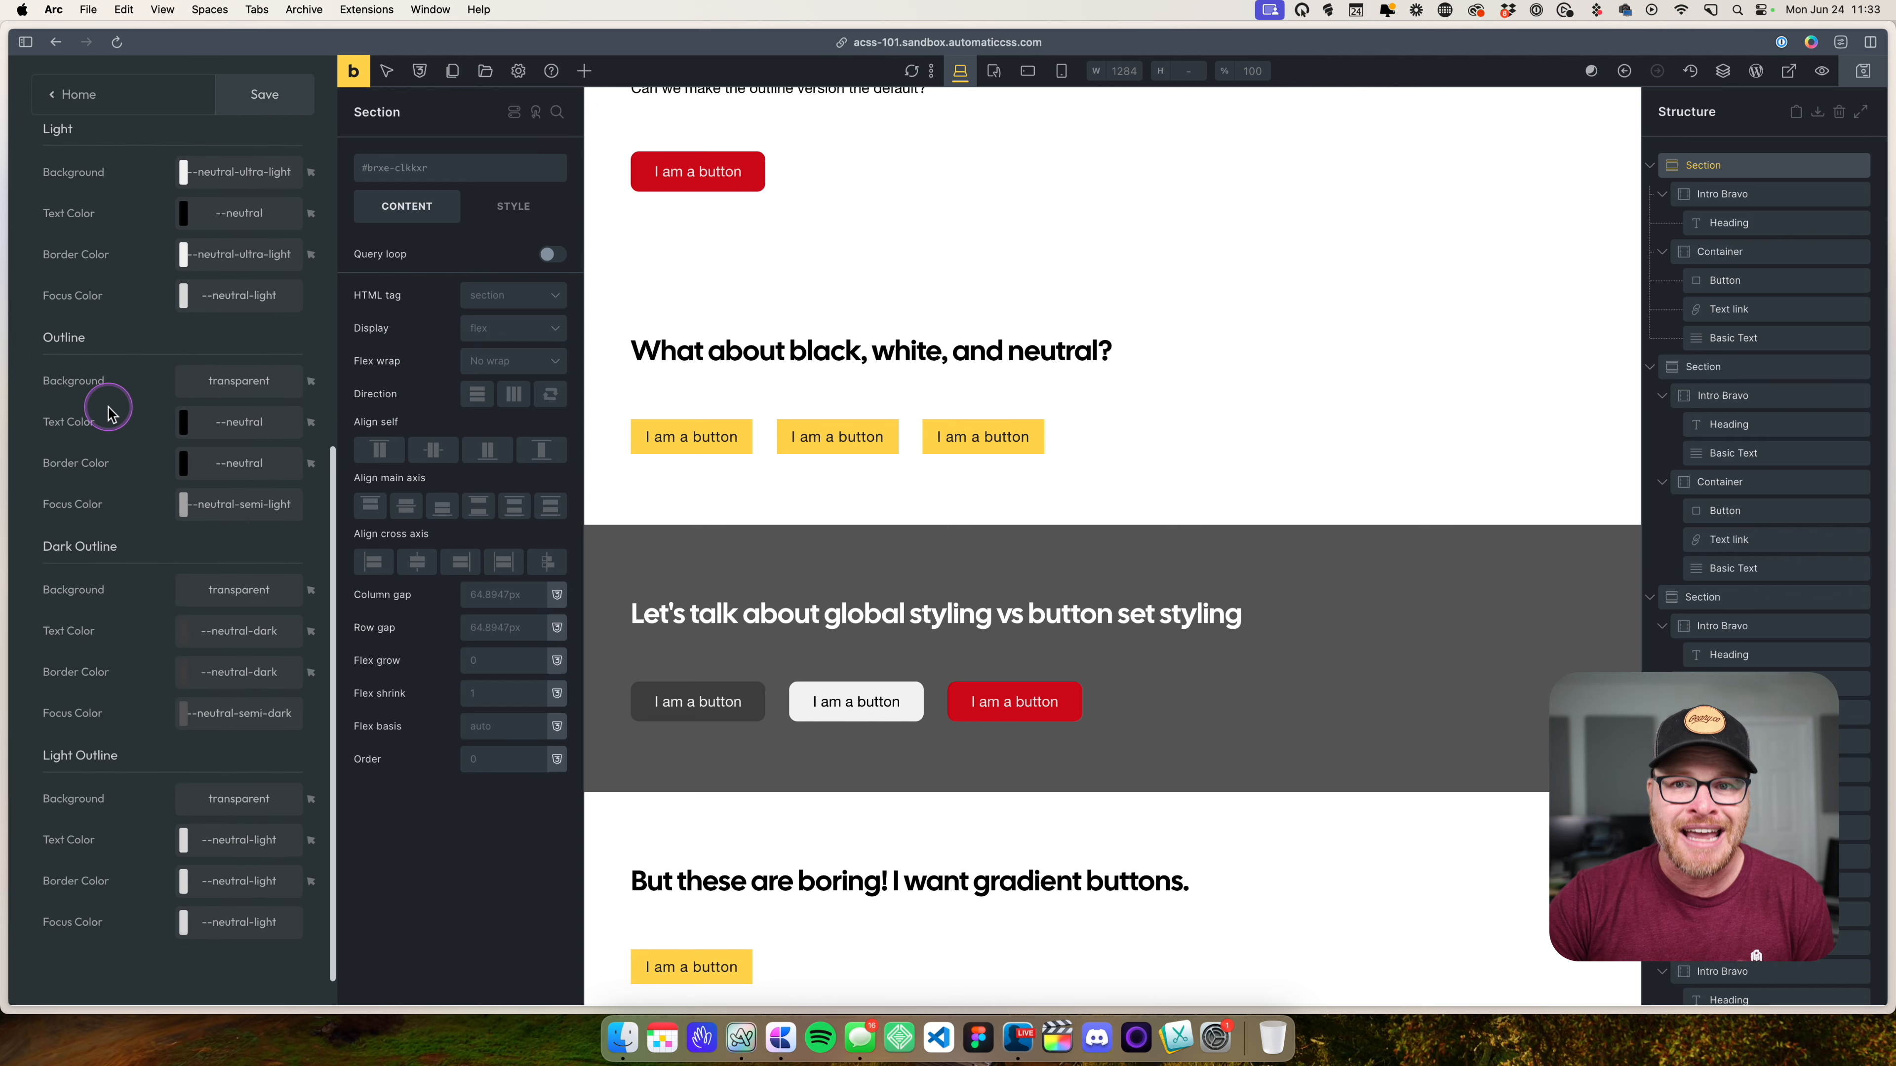
{"action": "scroll", "coordinate": [200, 737], "scroll_direction": "up", "scroll_amount": 12}
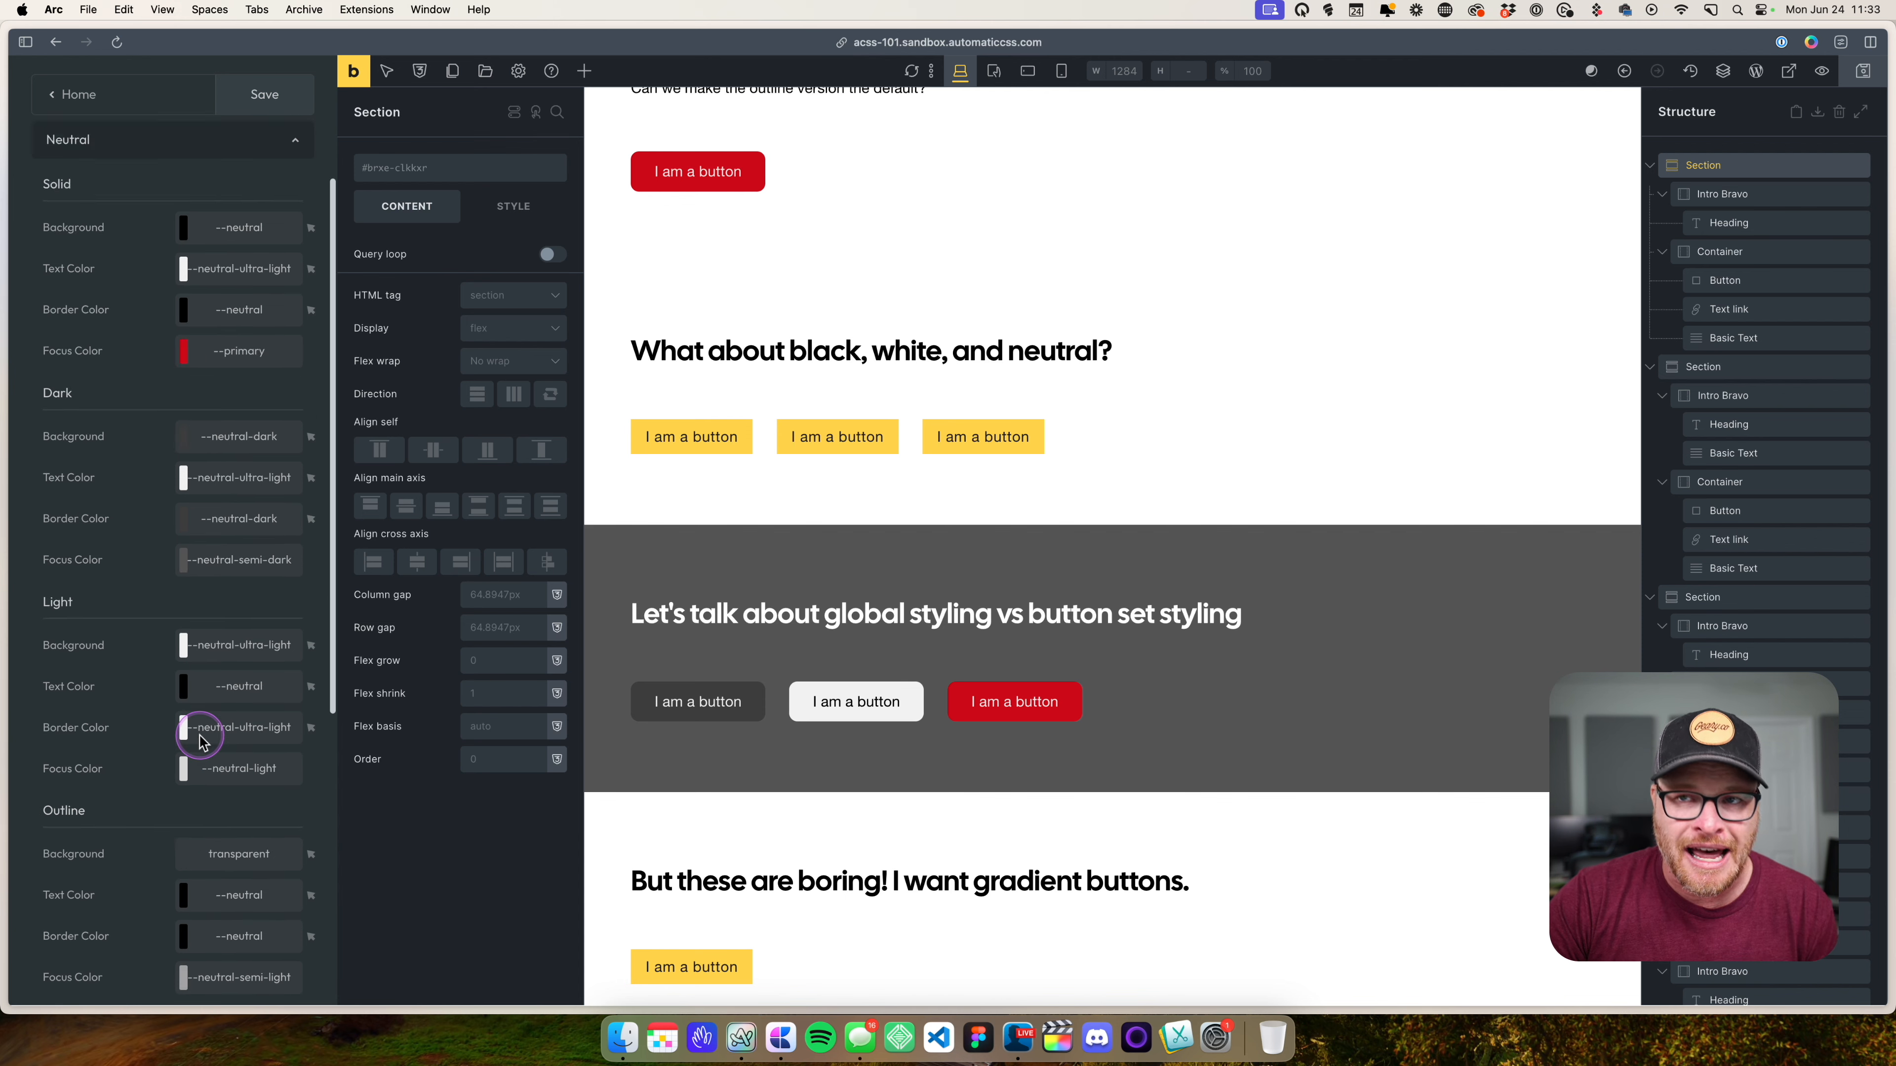
{"action": "left_click", "coordinate": [263, 201]}
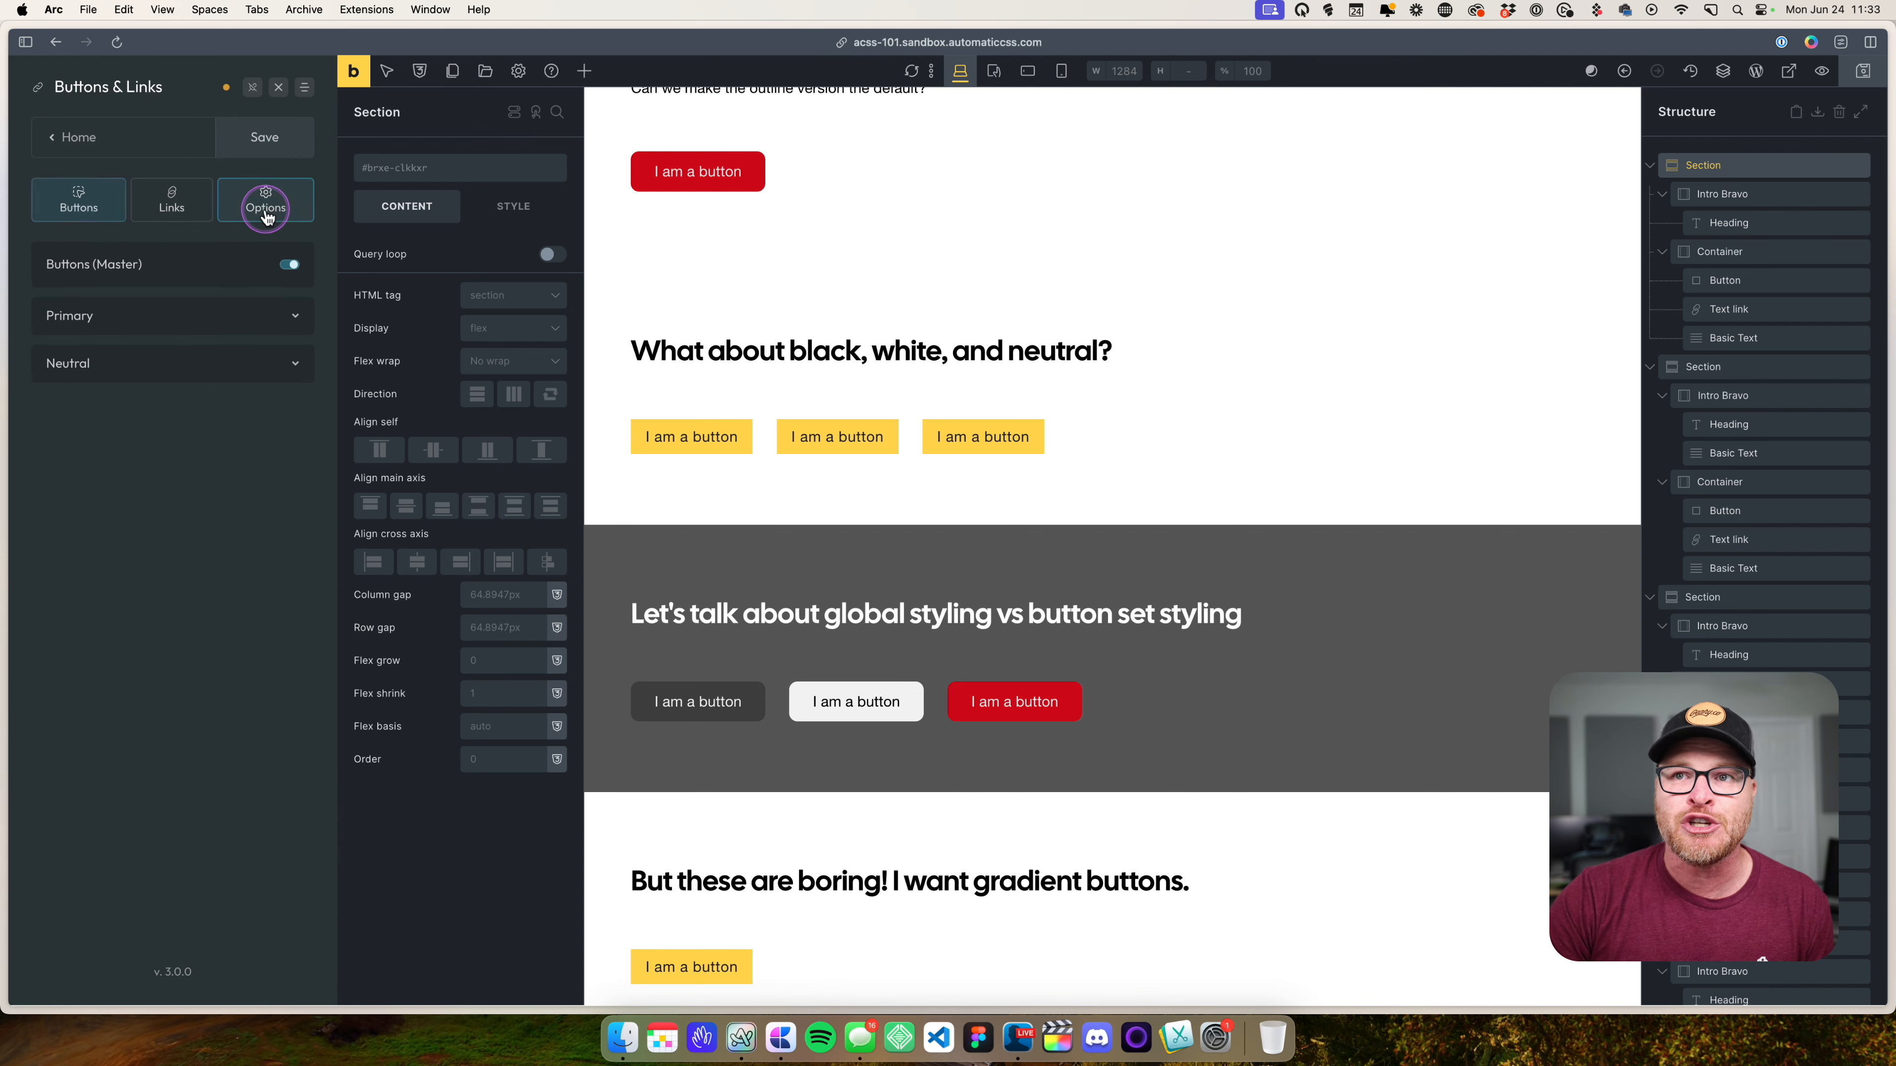
{"action": "left_click", "coordinate": [205, 364]}
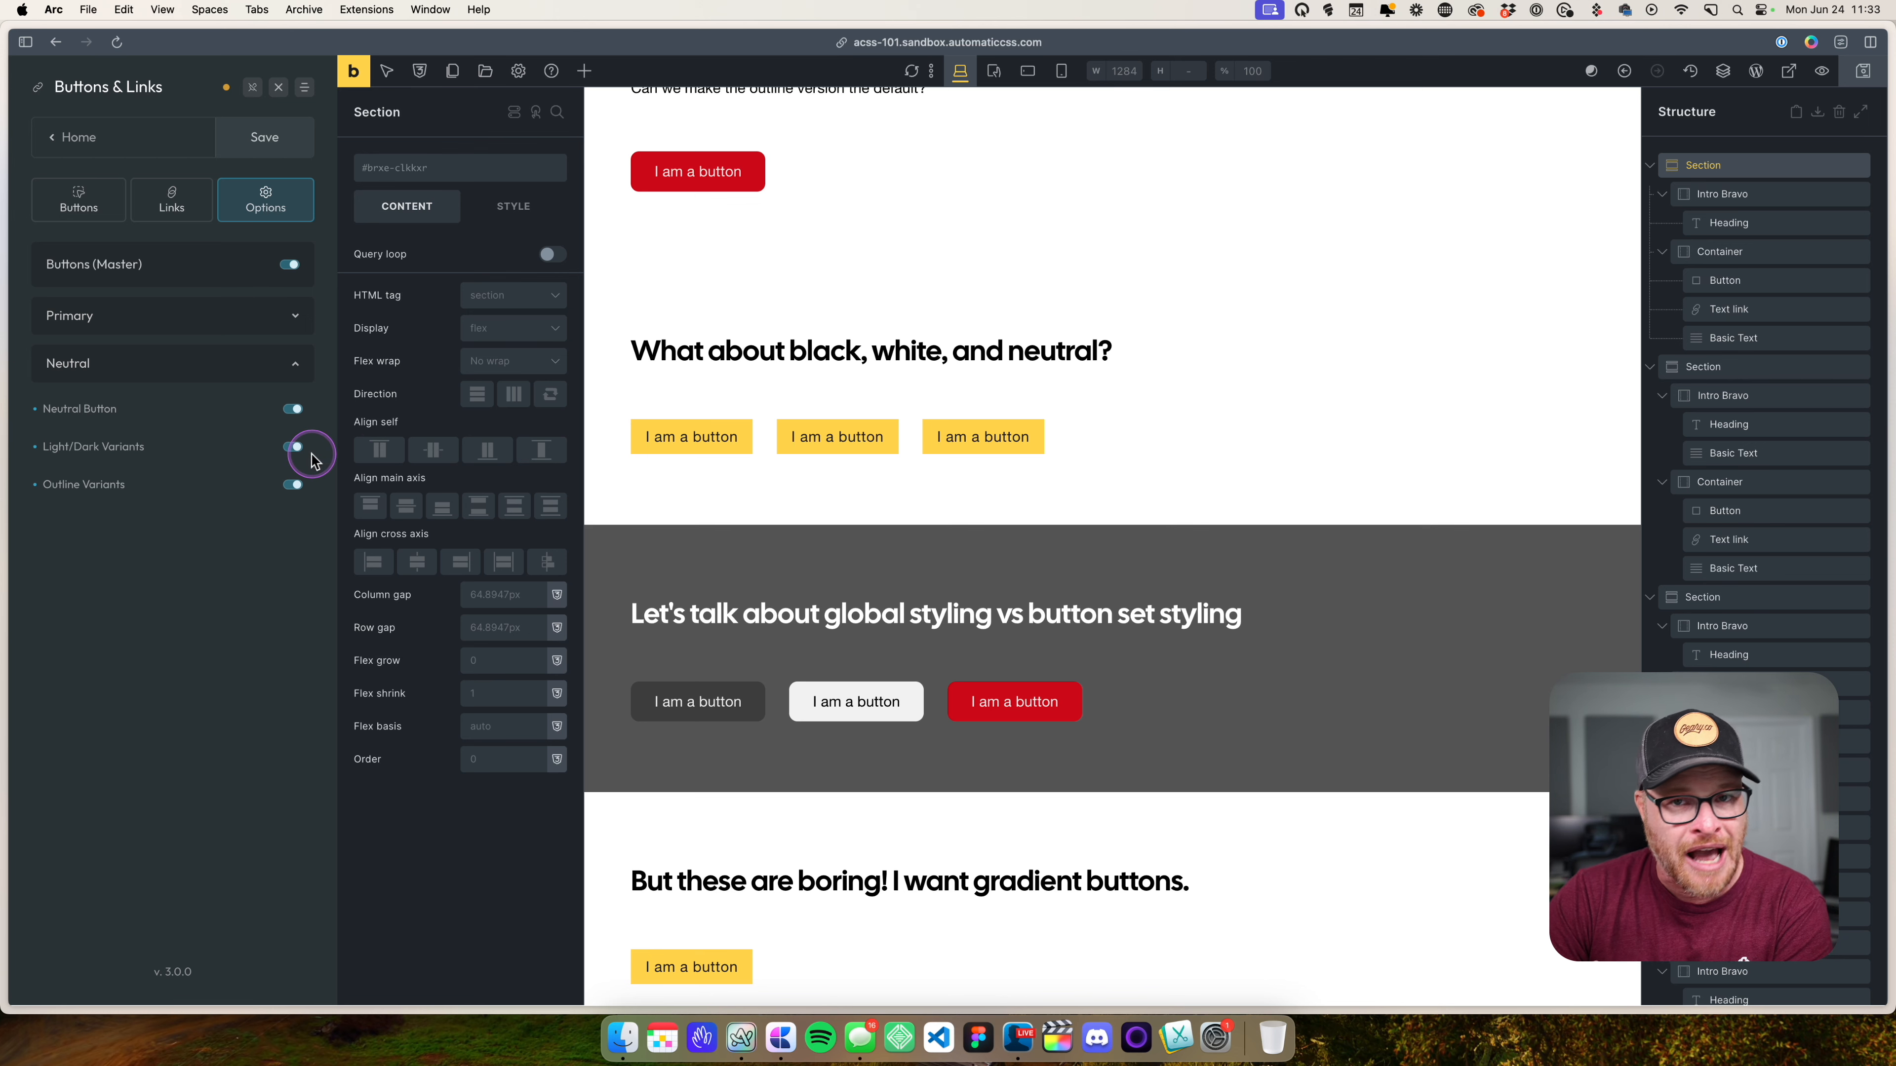
{"action": "left_click", "coordinate": [293, 484]}
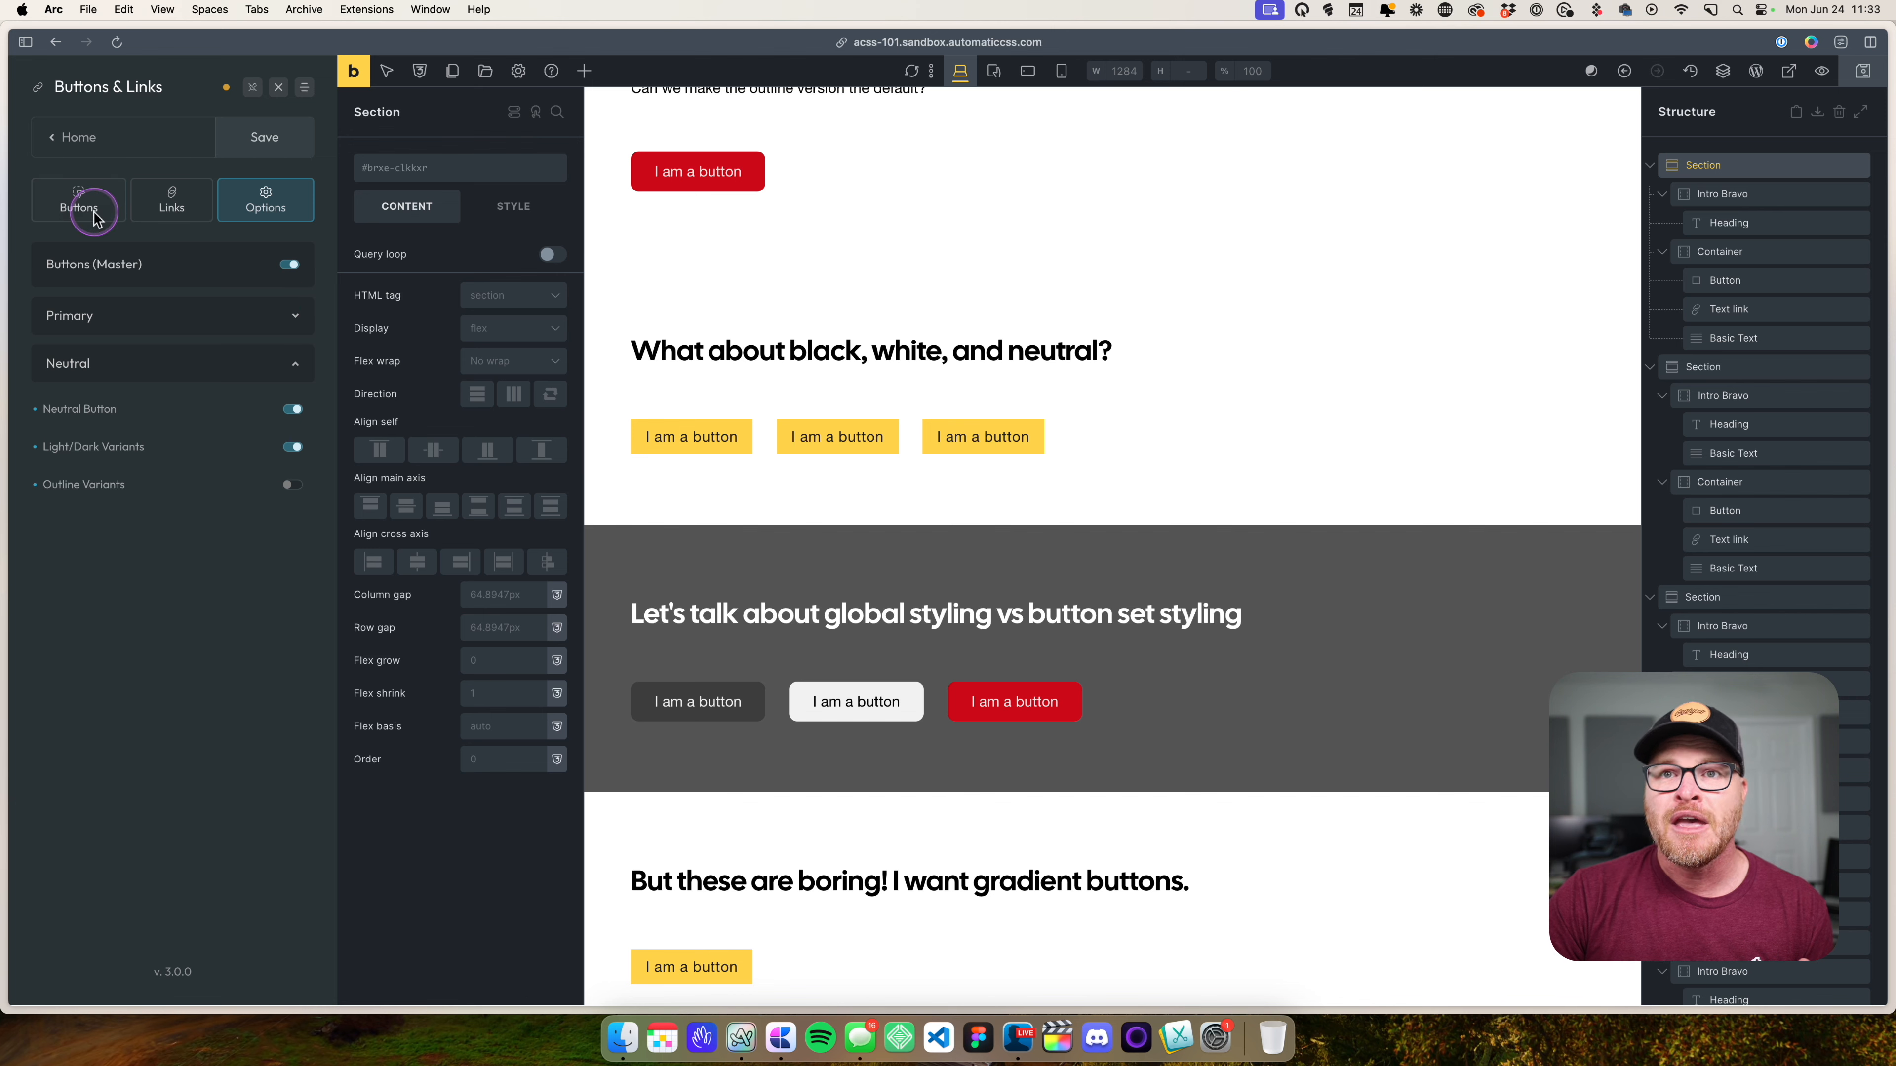
- Reopen the Neutral set's color settings and examine the Solid, Dark and Light values
{"action": "left_click", "coordinate": [81, 203]}
{"action": "left_click", "coordinate": [127, 369]}
{"action": "scroll", "coordinate": [149, 419], "scroll_direction": "down", "scroll_amount": 3}
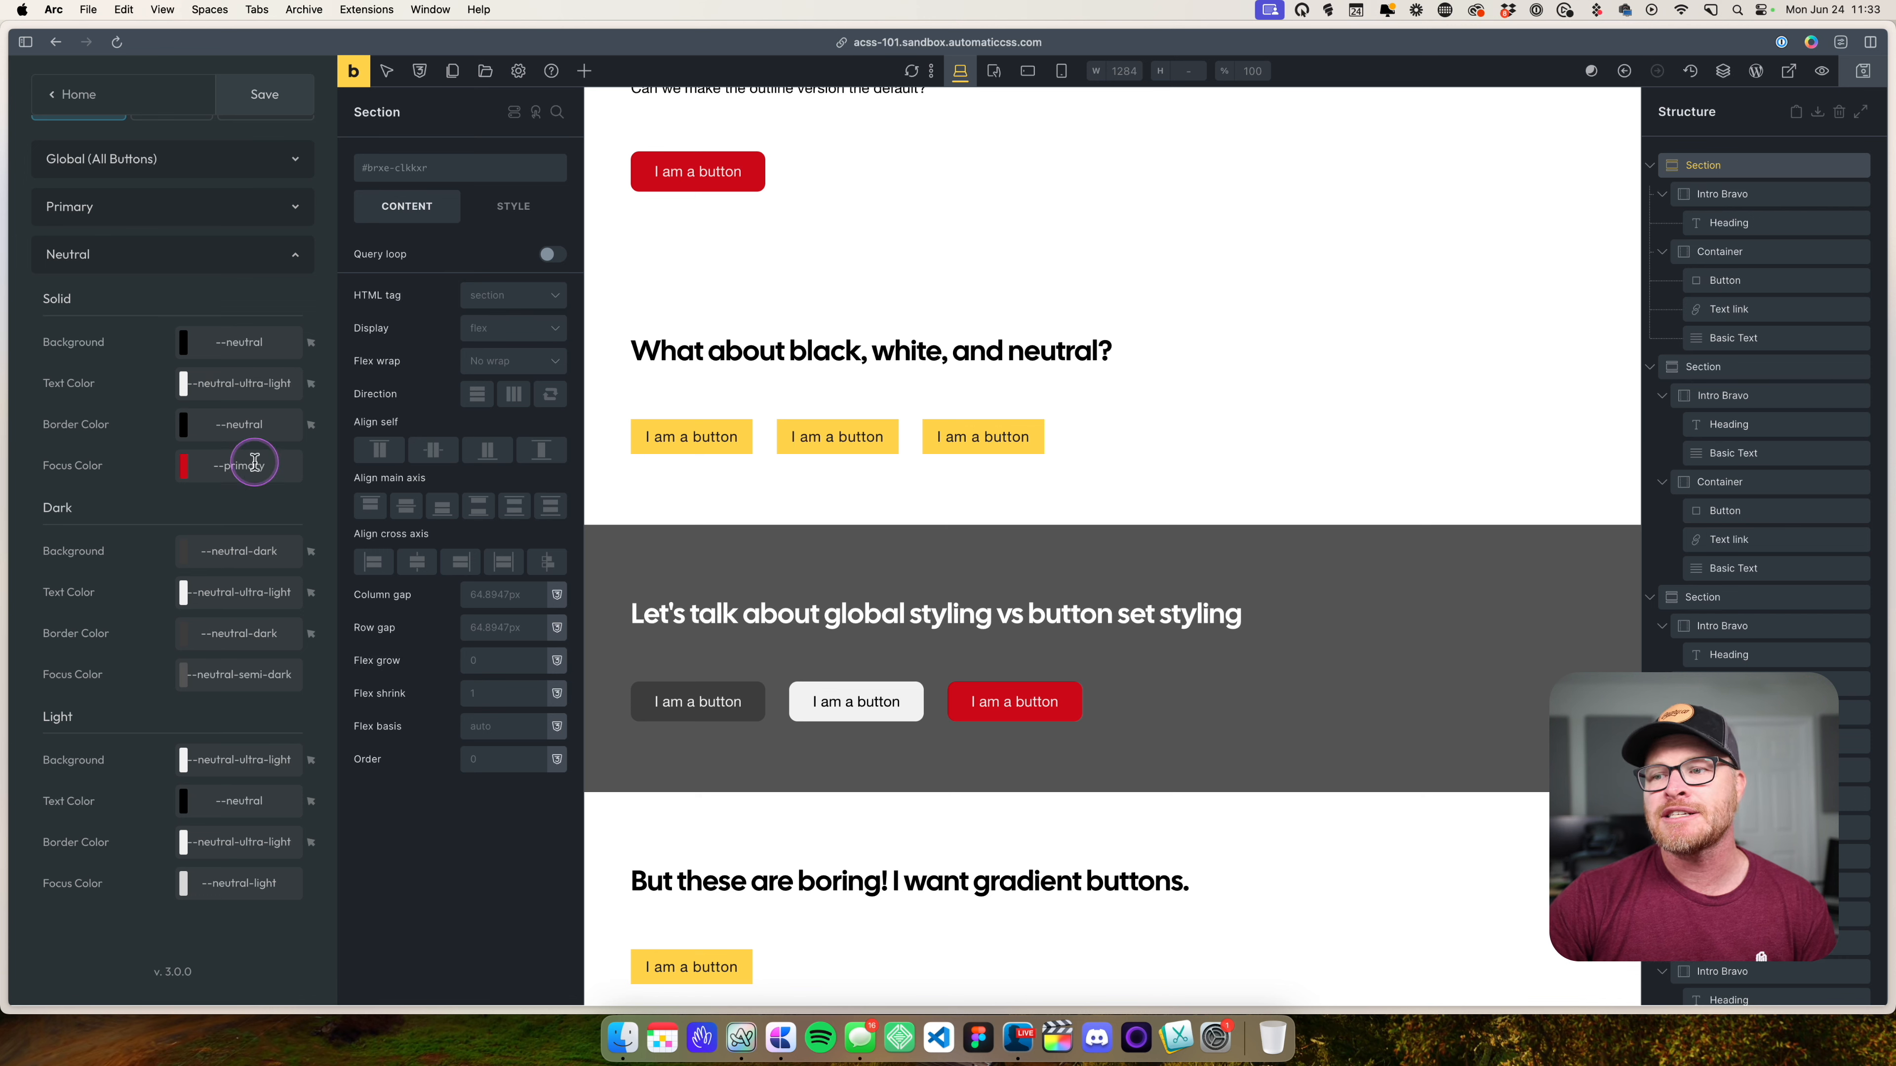
{"action": "left_click", "coordinate": [271, 345]}
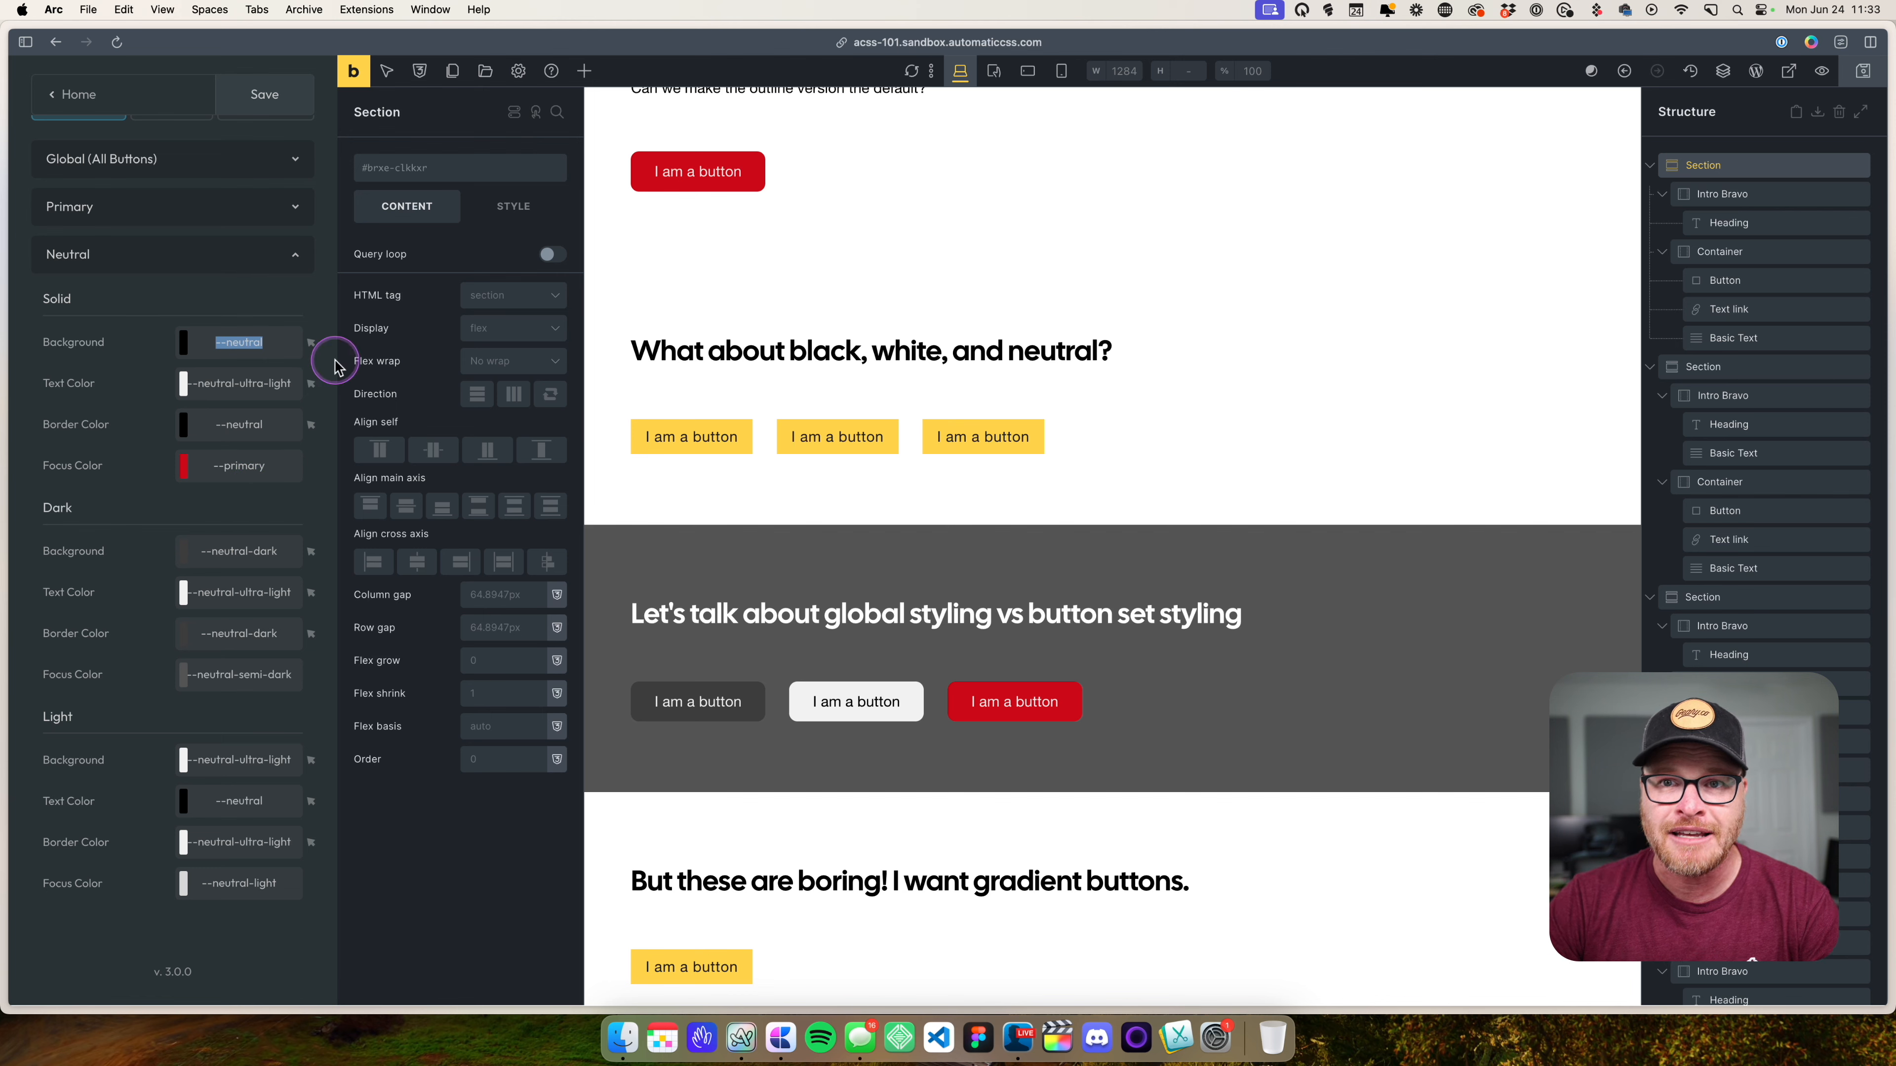
- Duplicate the dark neutral button in the "Let's talk about global styling vs button set styling" section
{"action": "left_click", "coordinate": [719, 700]}
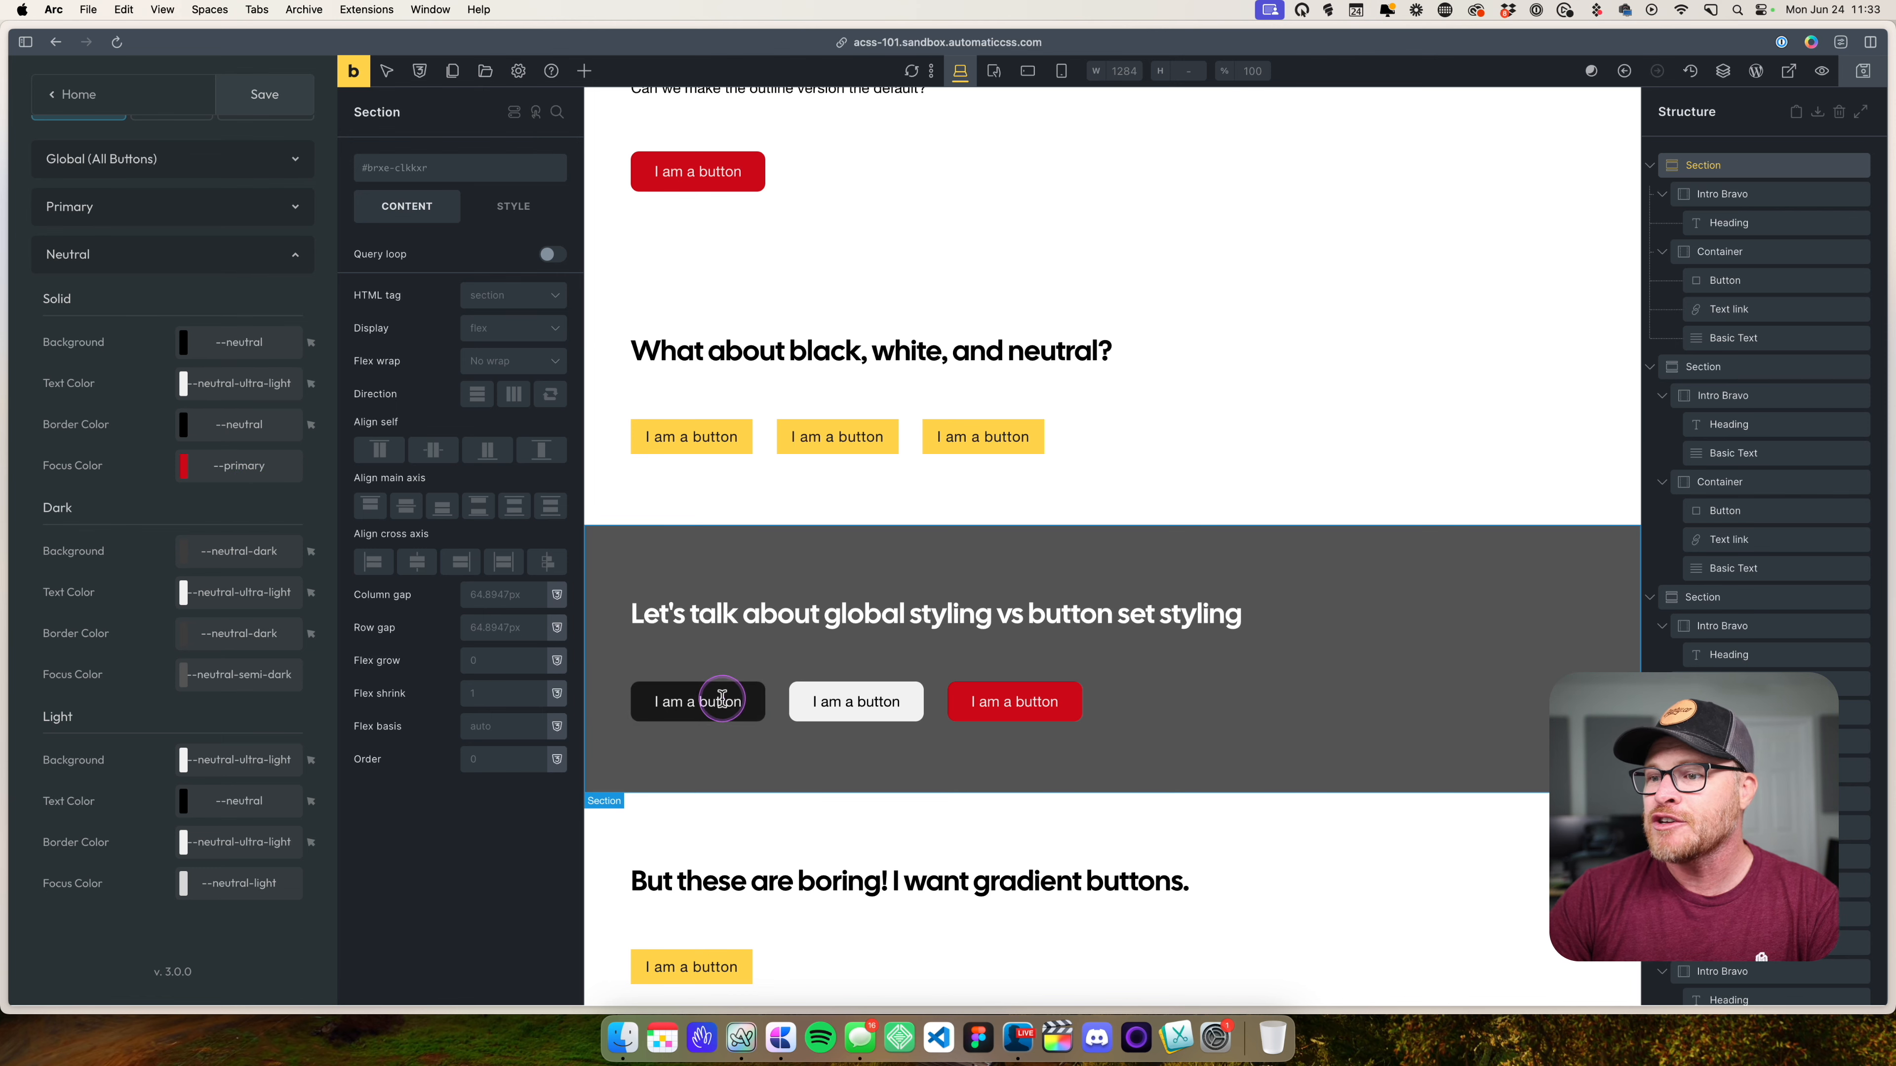
{"action": "left_click", "coordinate": [1013, 699]}
{"action": "left_click", "coordinate": [672, 700]}
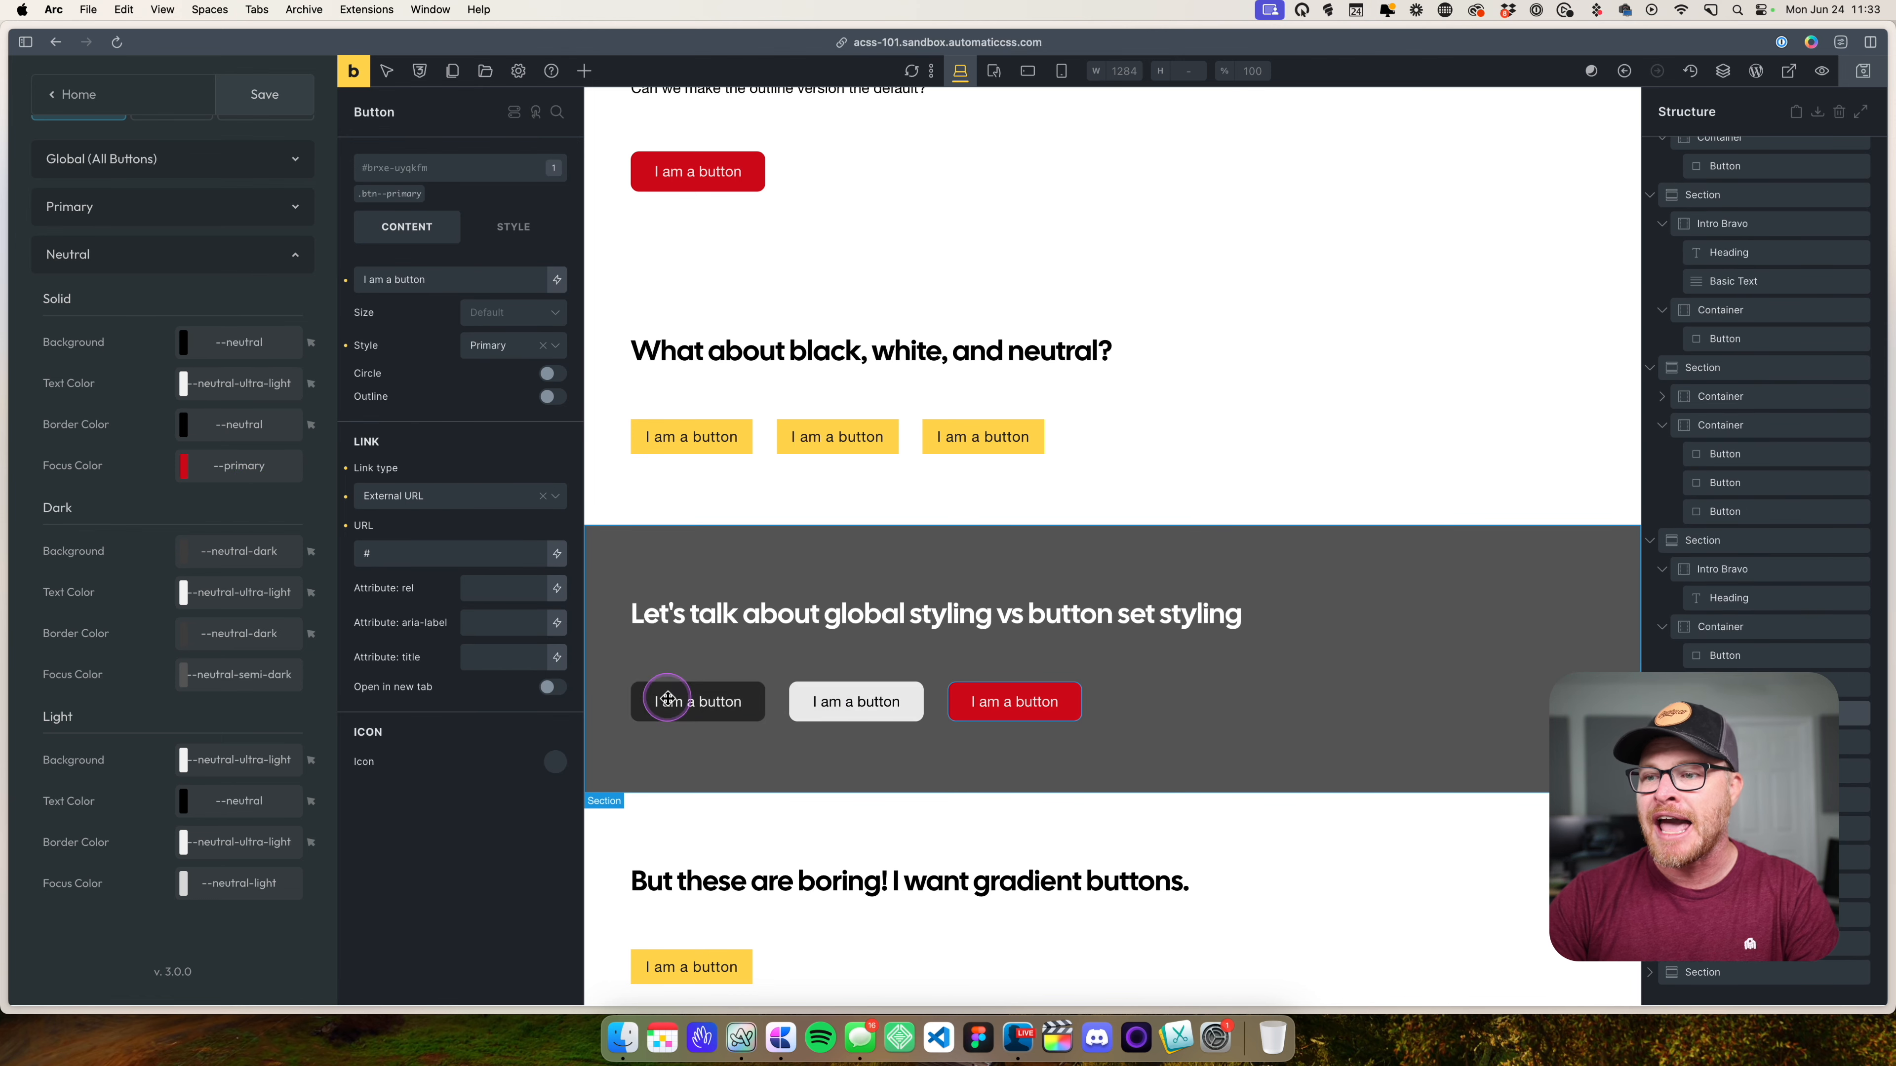
{"action": "key", "text": "super+shift+d"}
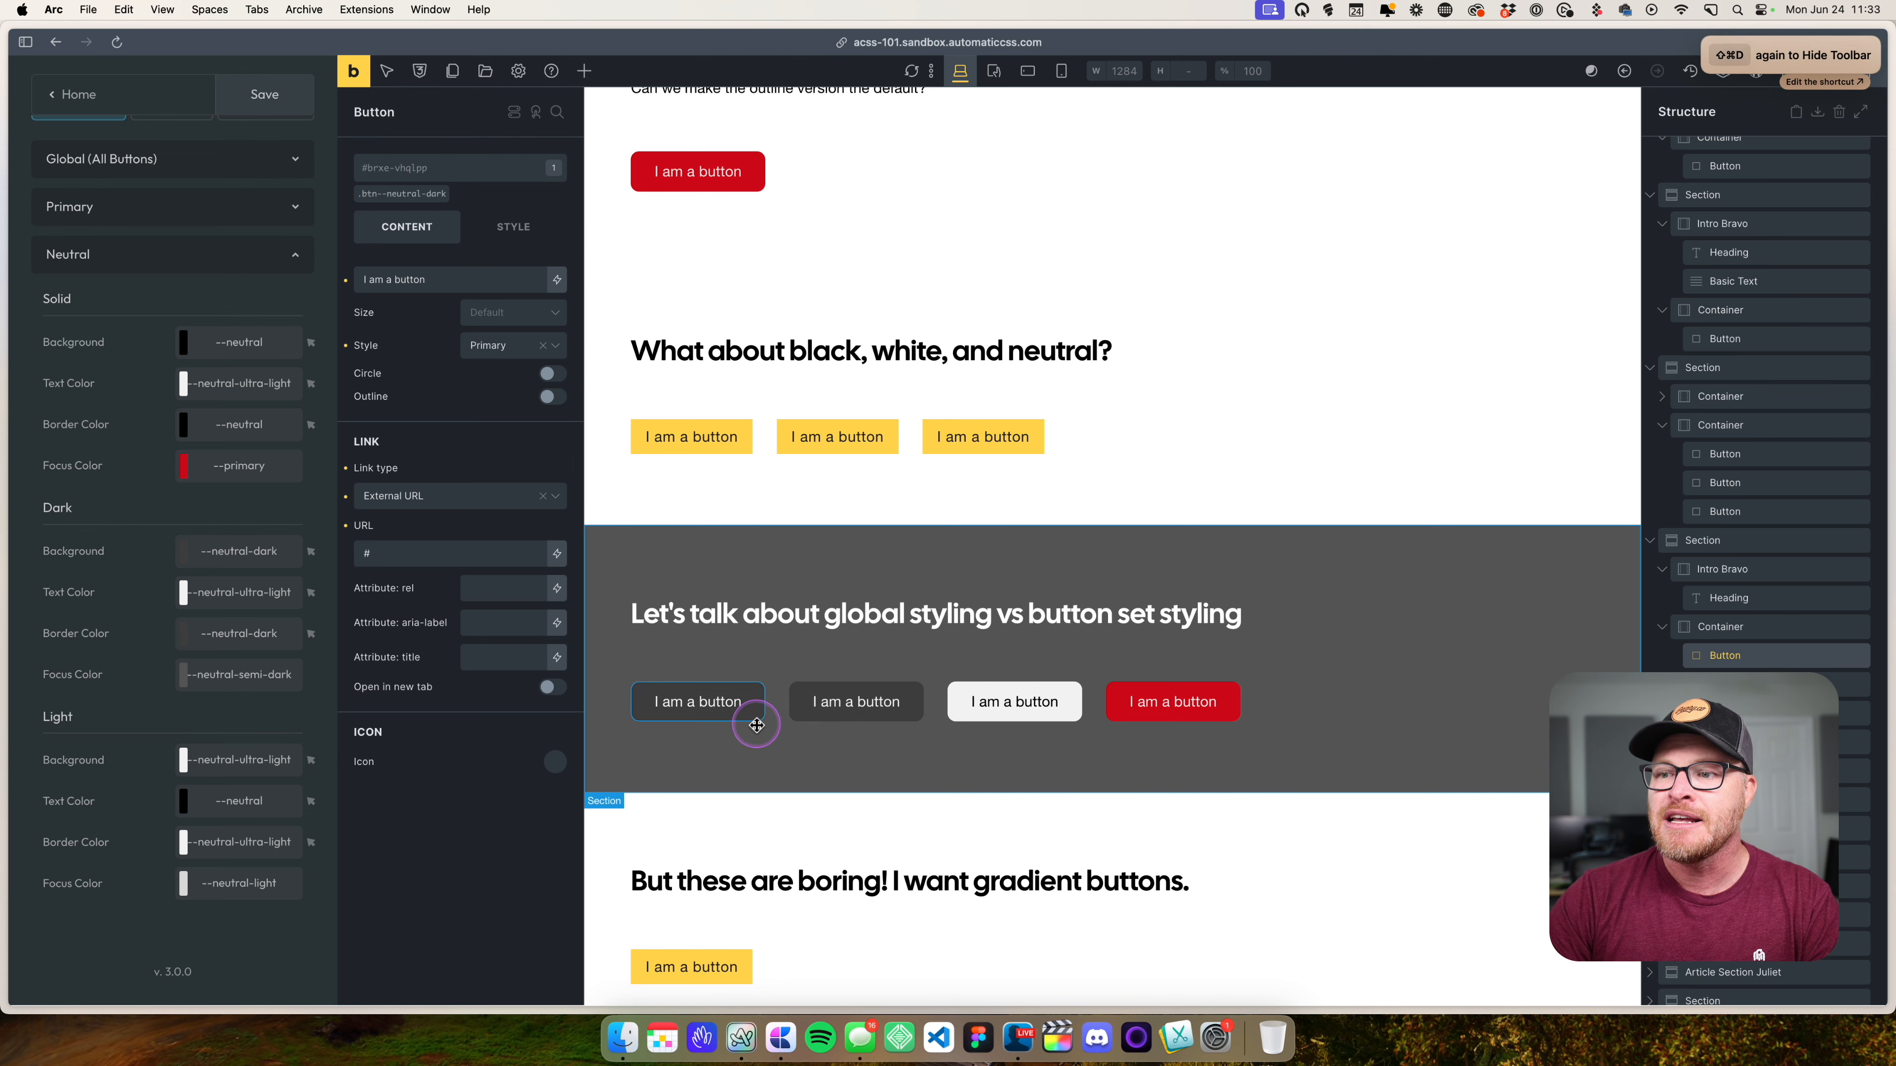
- Replace the btn--neutral-dark class on the first button in the dark section with btn--neutral
{"action": "left_click", "coordinate": [760, 671]}
{"action": "left_click", "coordinate": [726, 702]}
{"action": "left_click", "coordinate": [442, 193]}
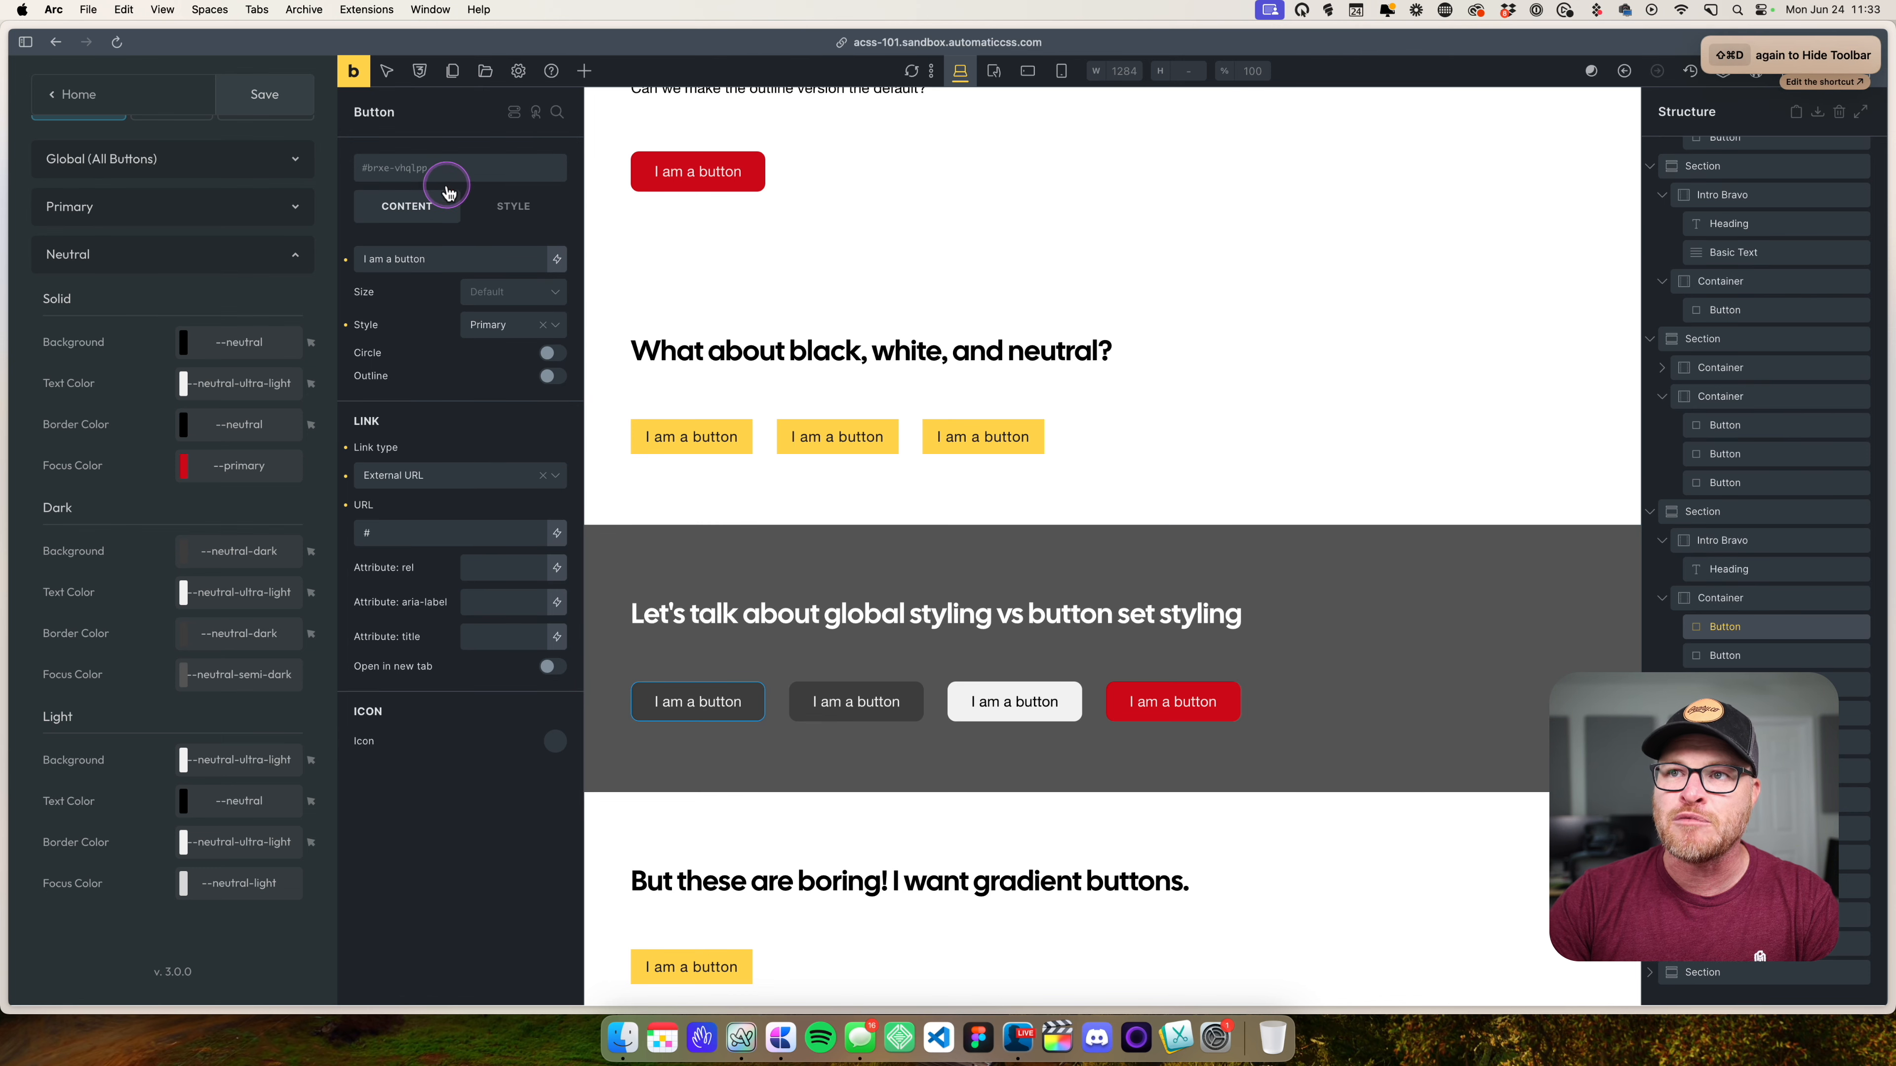
{"action": "left_click", "coordinate": [451, 170]}
{"action": "type", "text": "btn--neuytral"}
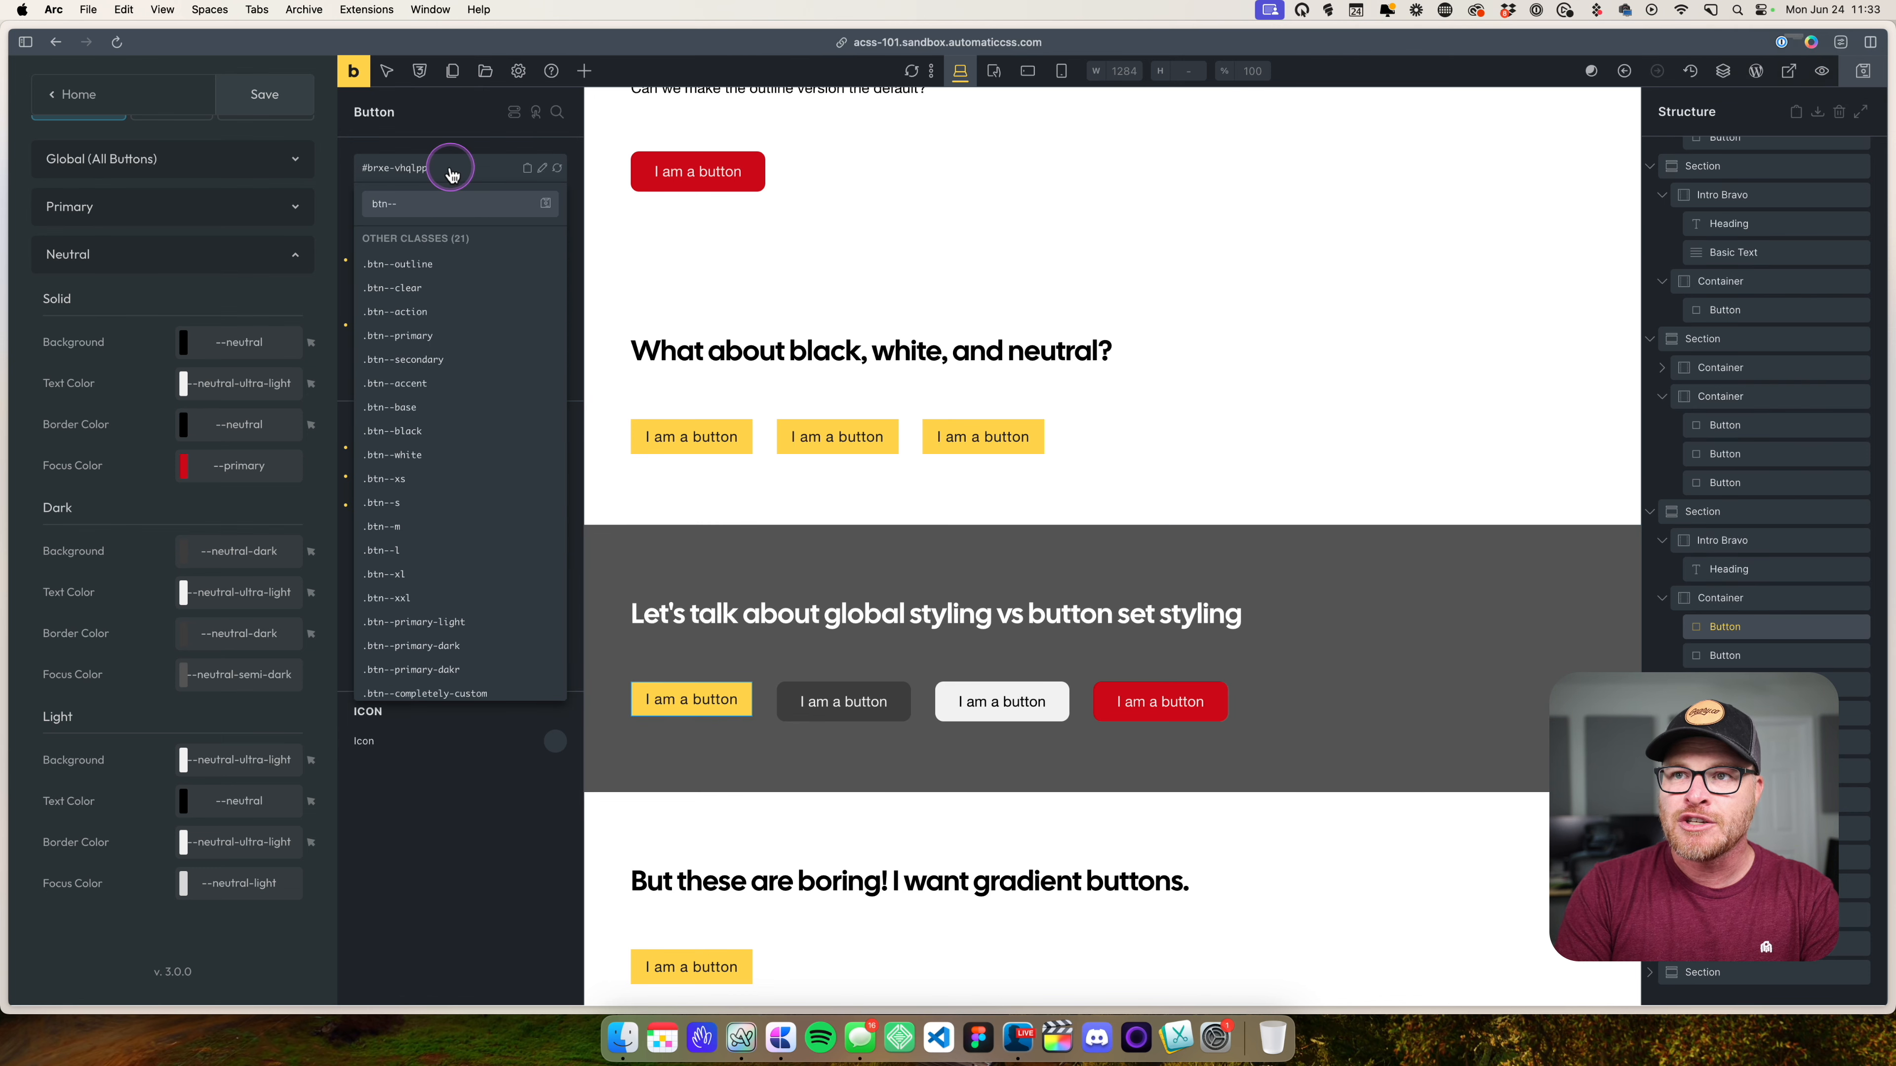
{"action": "key", "text": "BackSpace"}
{"action": "type", "text": "tra"}
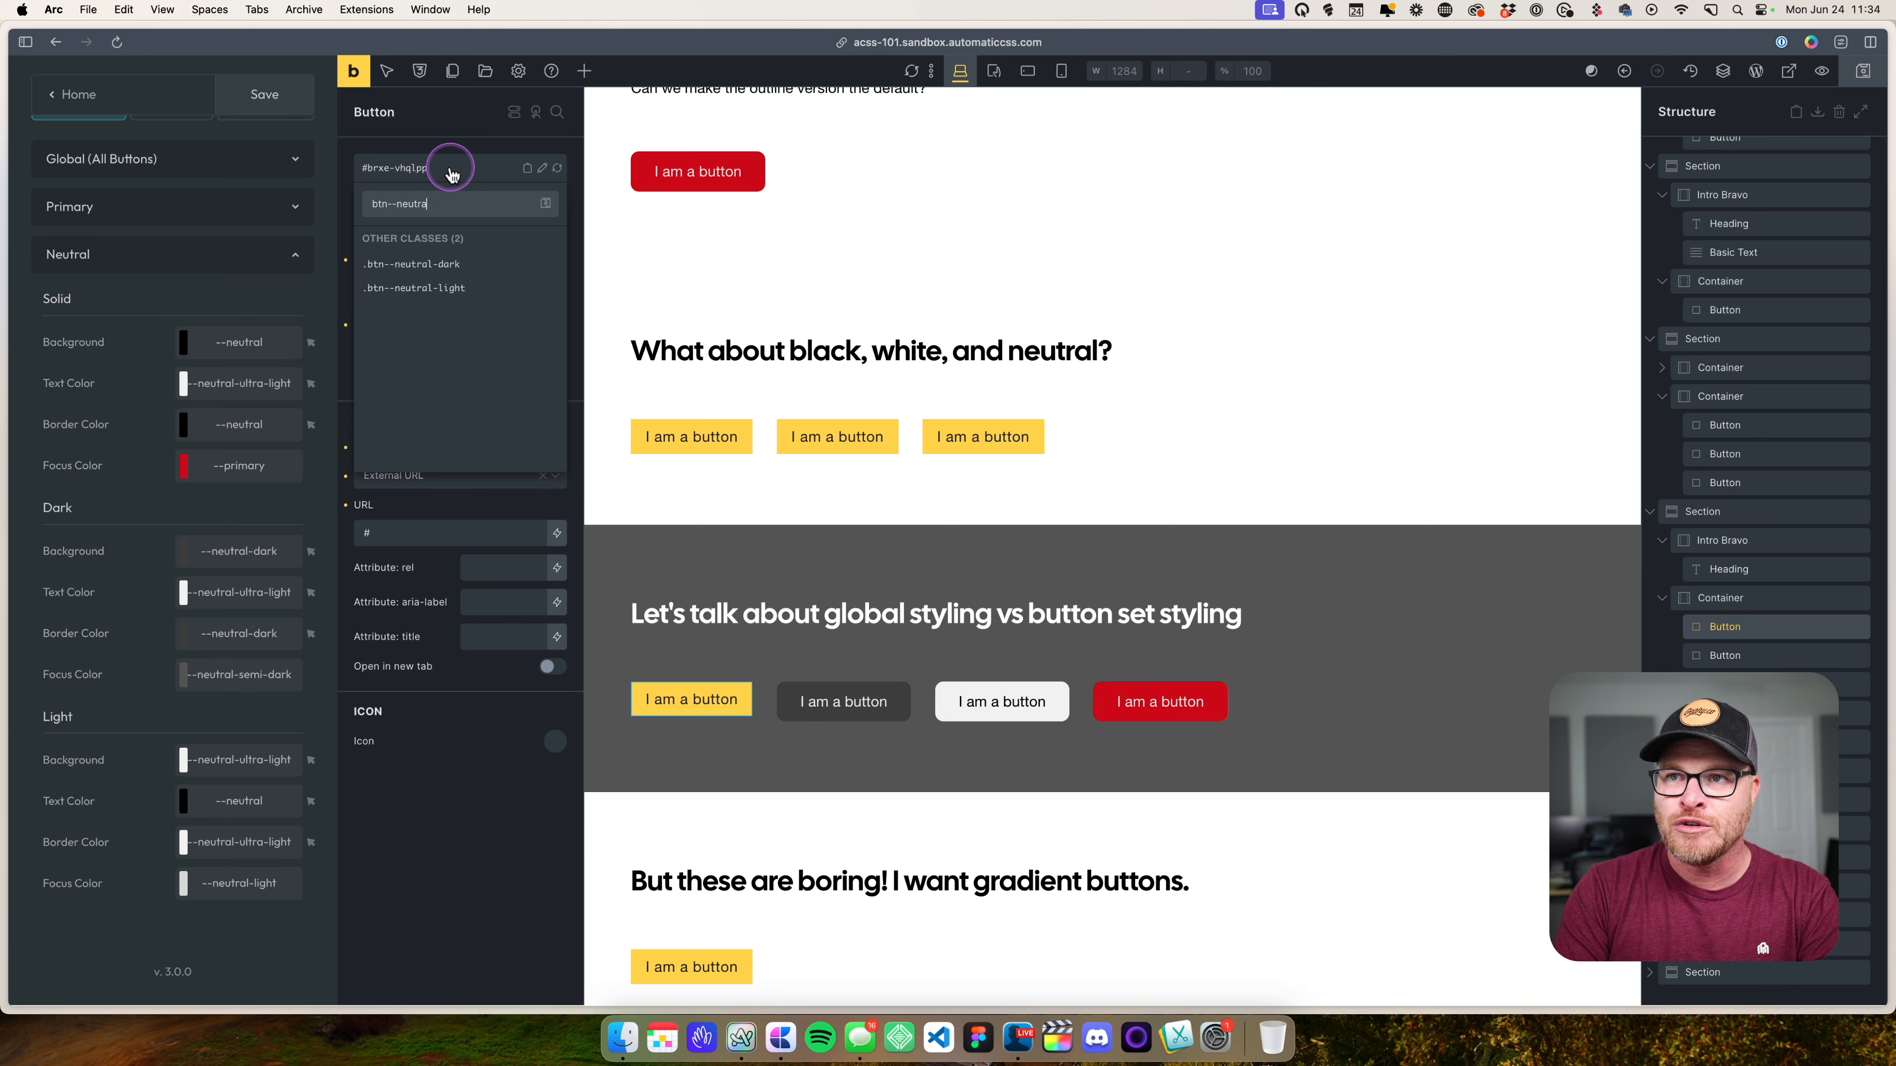
{"action": "key", "text": "Return"}
{"action": "left_click", "coordinate": [739, 661]}
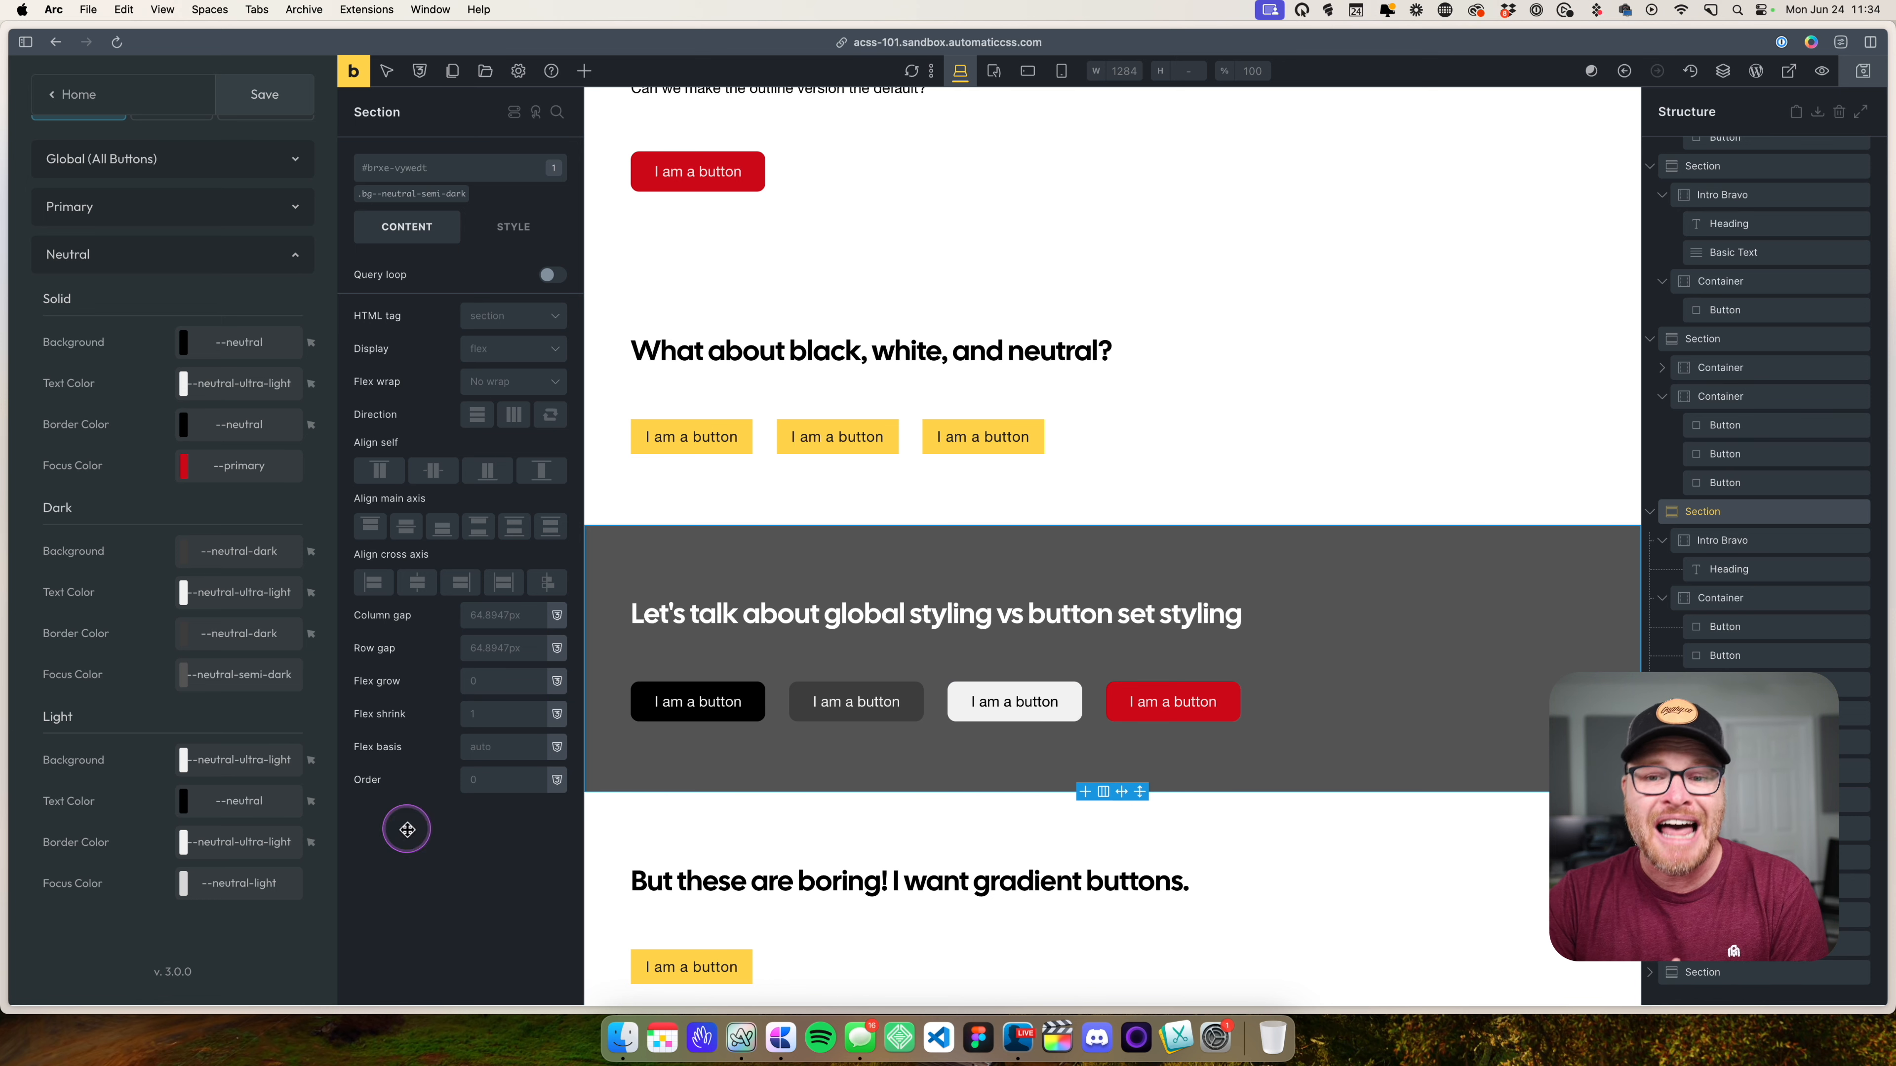
- Set the Neutral set's Light background and border colors to --white
{"action": "left_click_drag", "start_coordinate": [233, 761], "coordinate": [322, 769]}
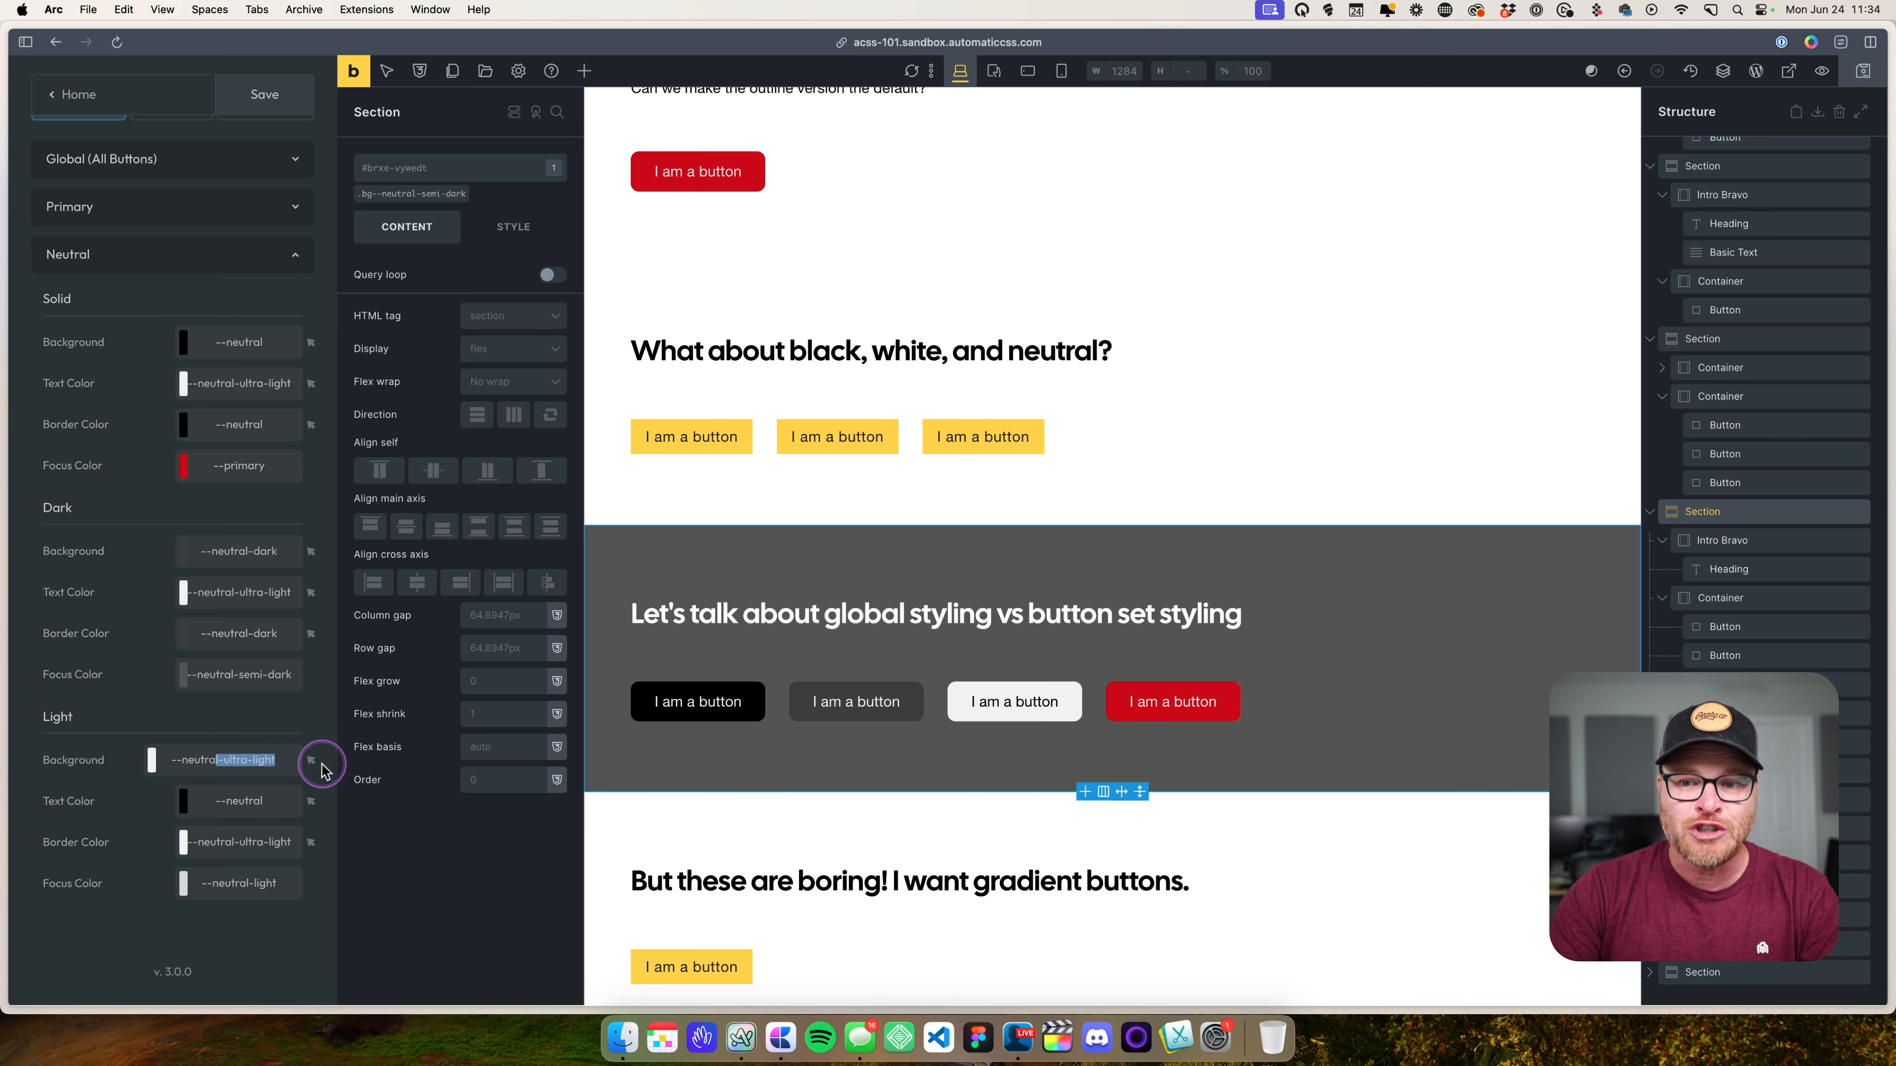
{"action": "key", "text": "super+a"}
{"action": "type", "text": "--white"}
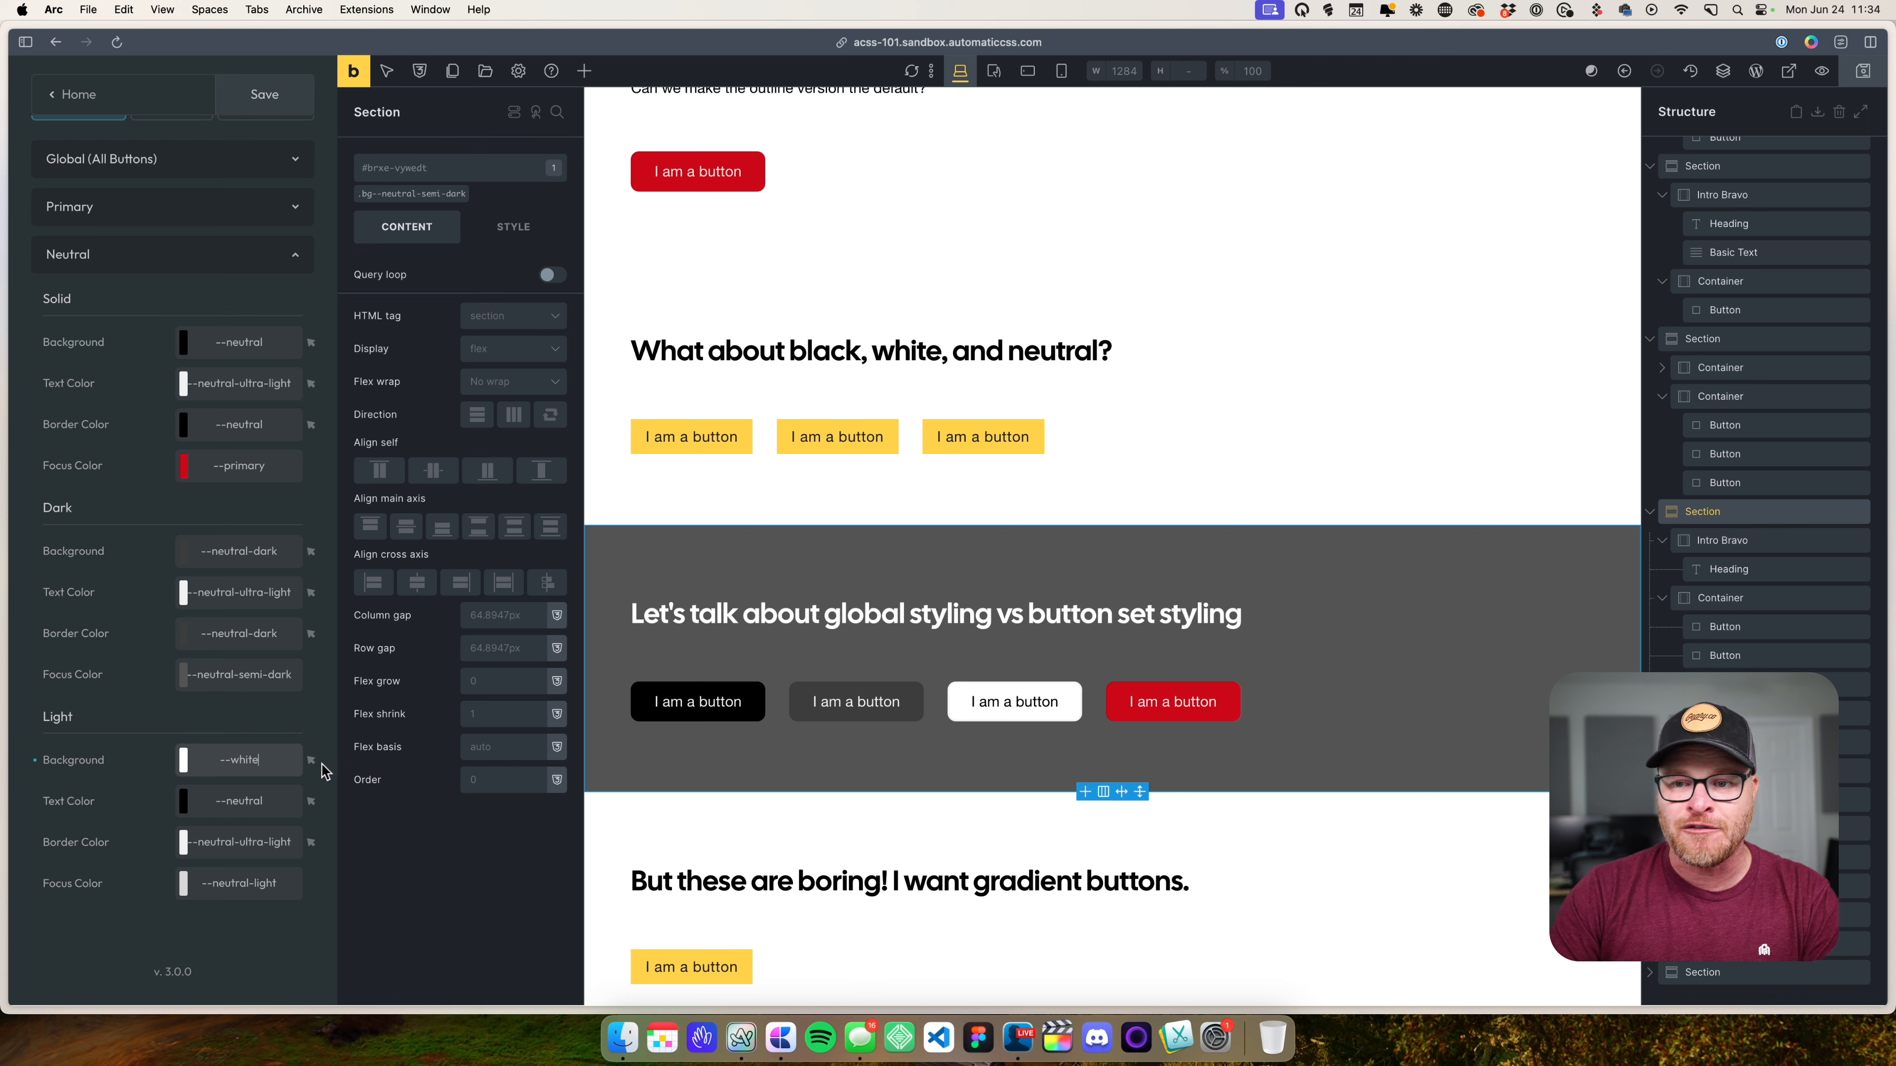
{"action": "left_click", "coordinate": [250, 793]}
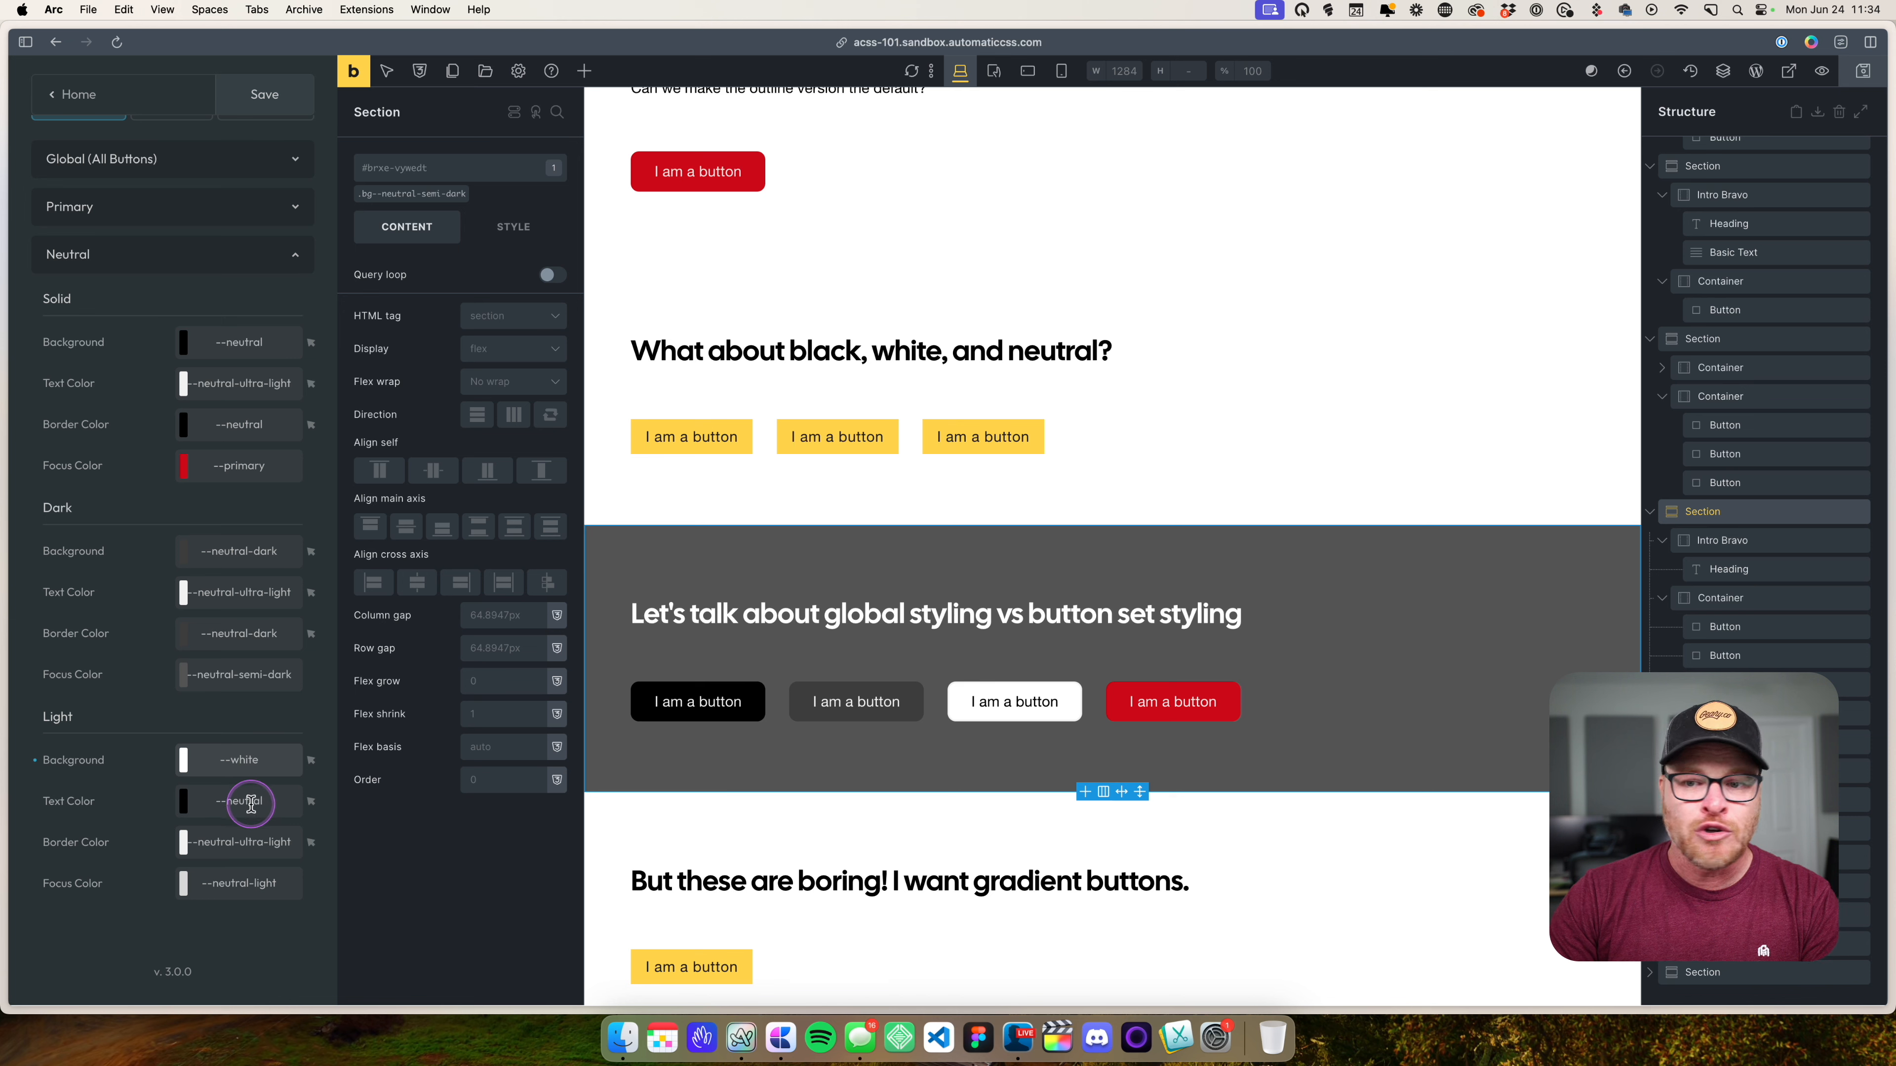
{"action": "triple_click", "coordinate": [255, 848]}
{"action": "type", "text": "--white"}
{"action": "key", "text": "Return"}
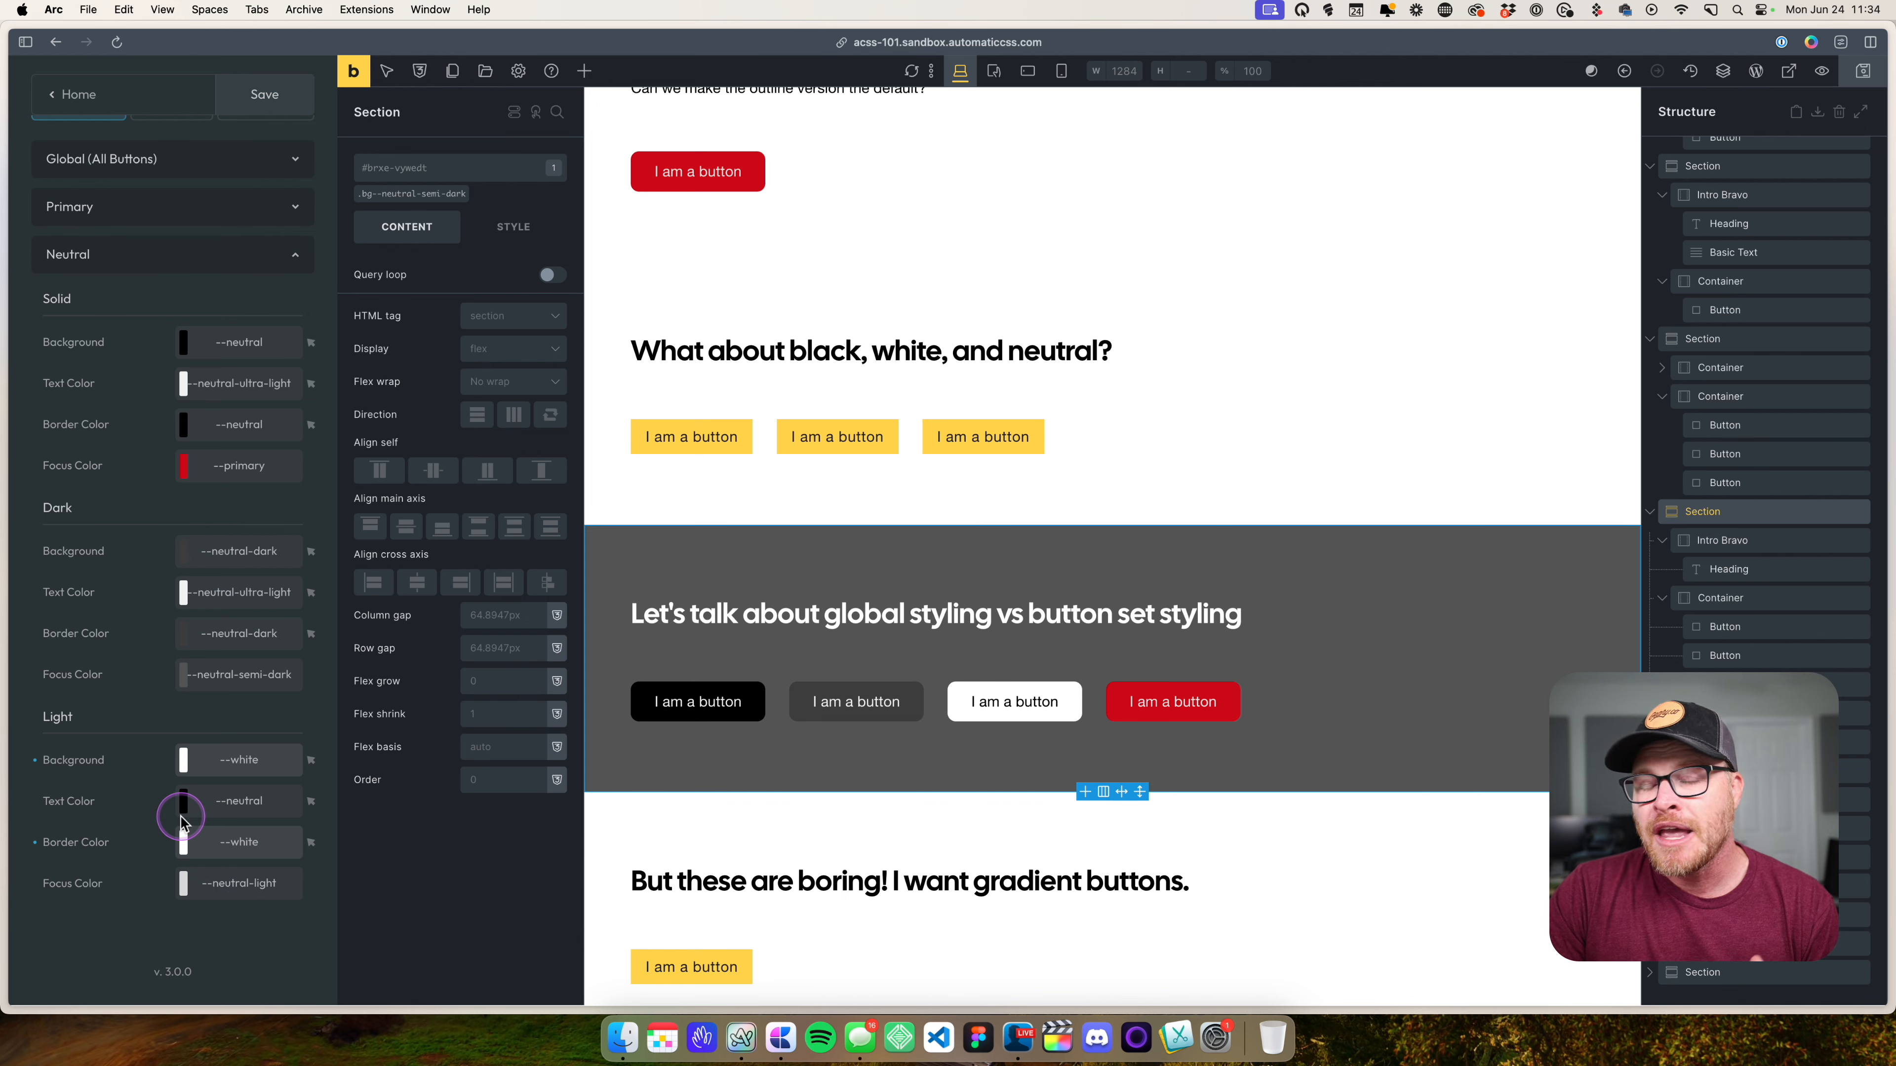
- Set the Primary set's Solid background hover color to --black and preview it on the page's buttons
{"action": "scroll", "coordinate": [182, 819], "scroll_direction": "up", "scroll_amount": 2}
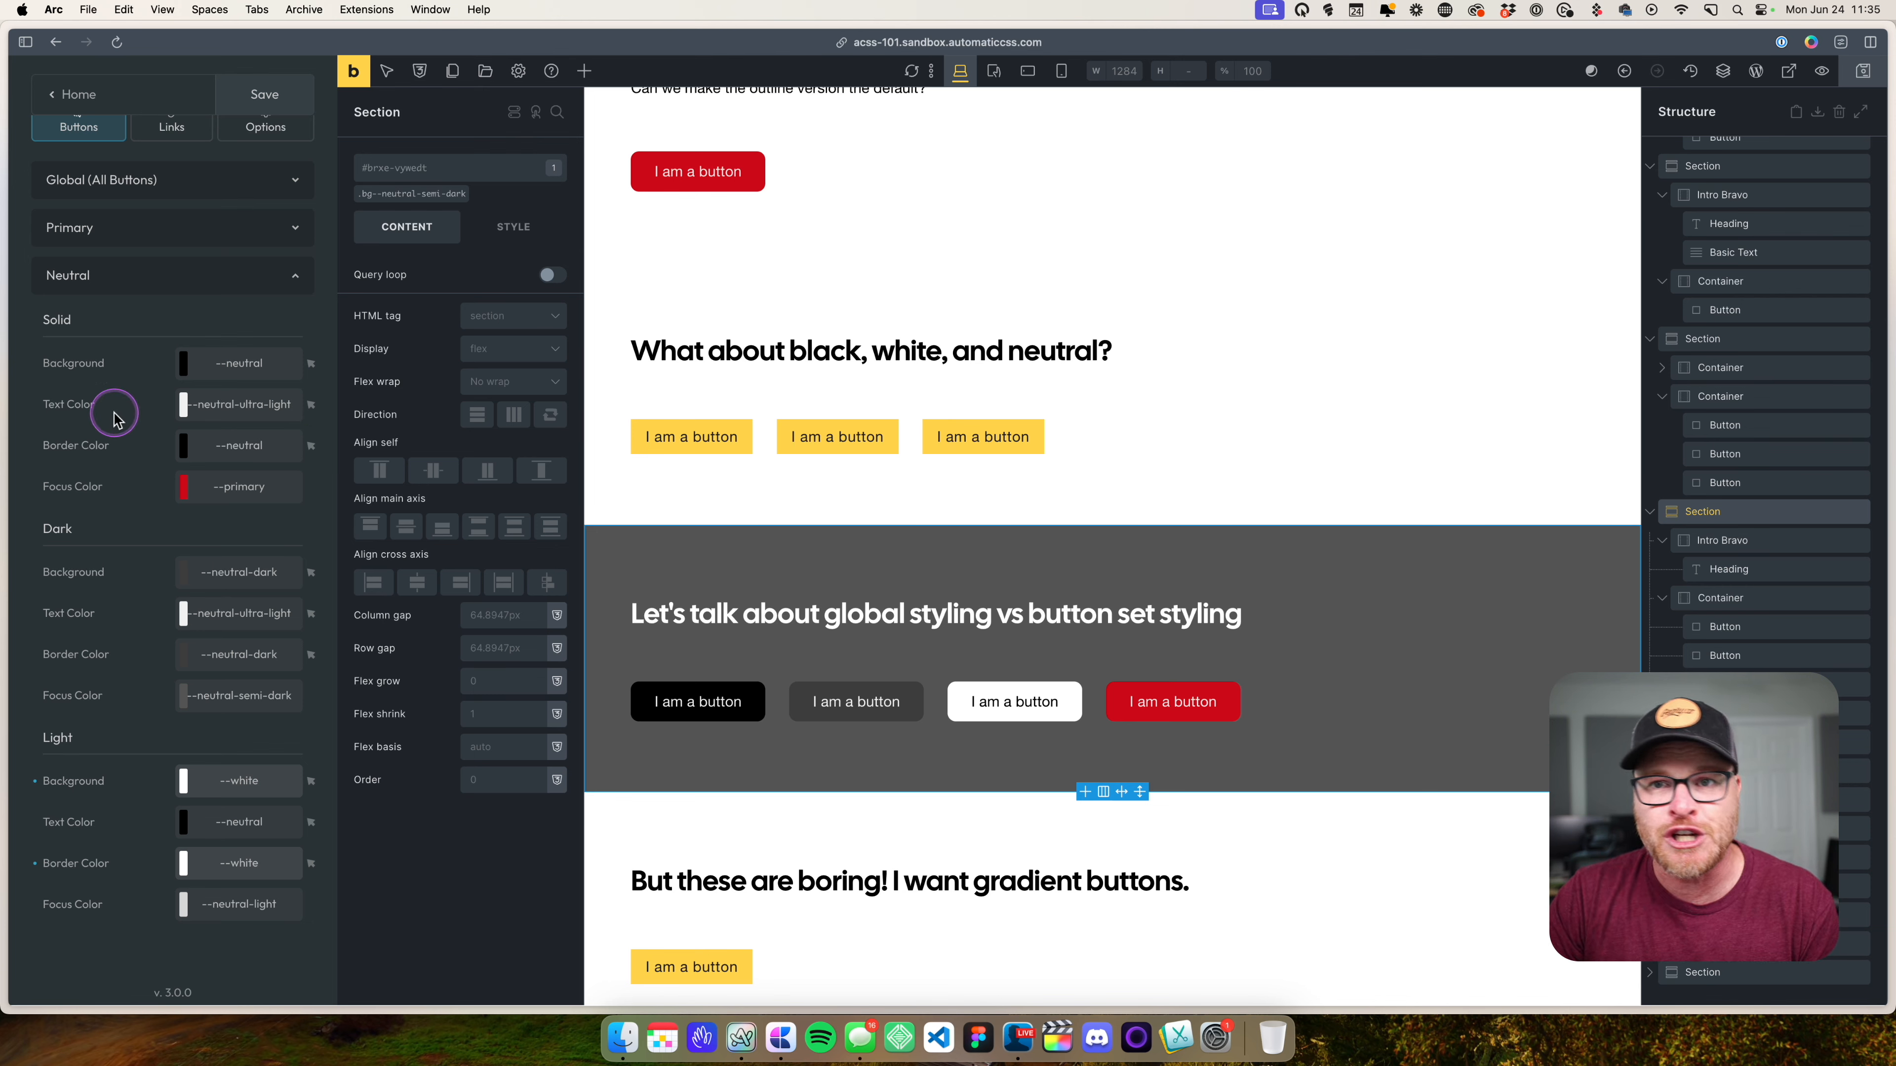
{"action": "left_click", "coordinate": [169, 230]}
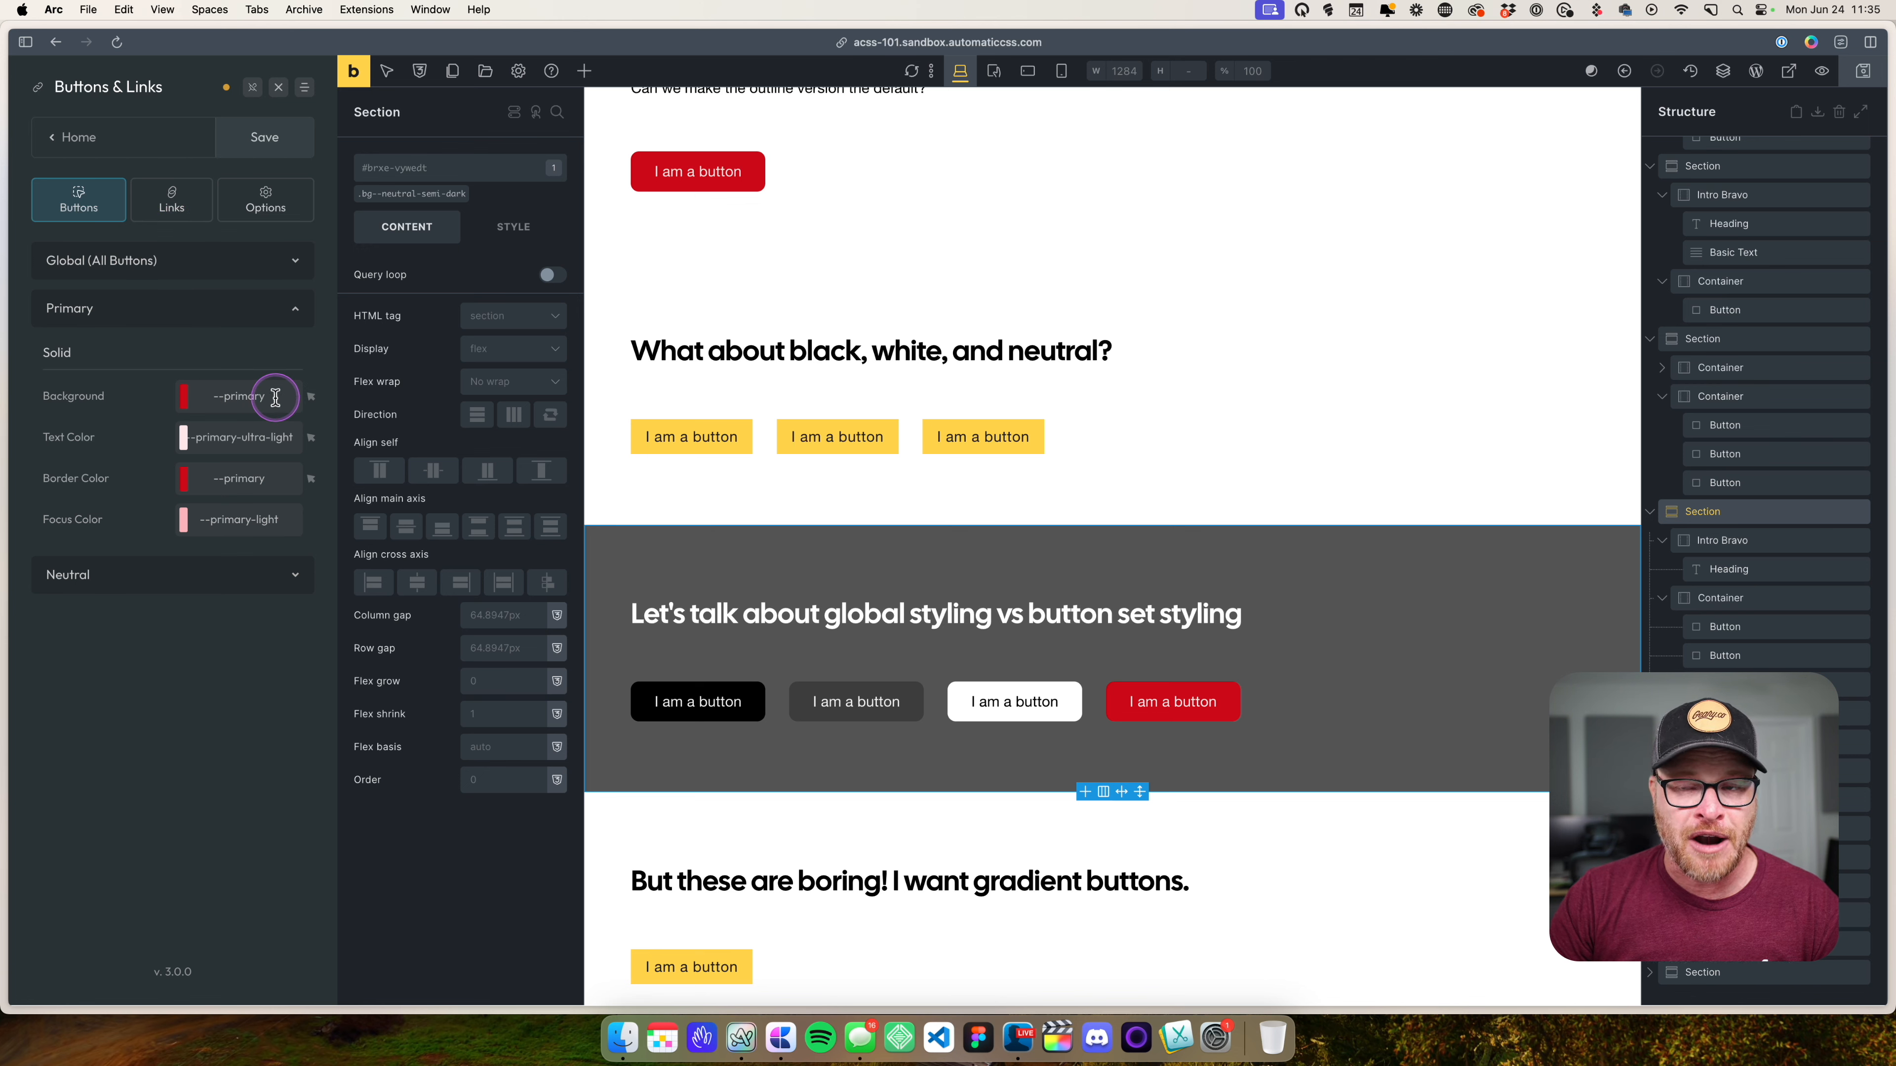
{"action": "left_click", "coordinate": [311, 397]}
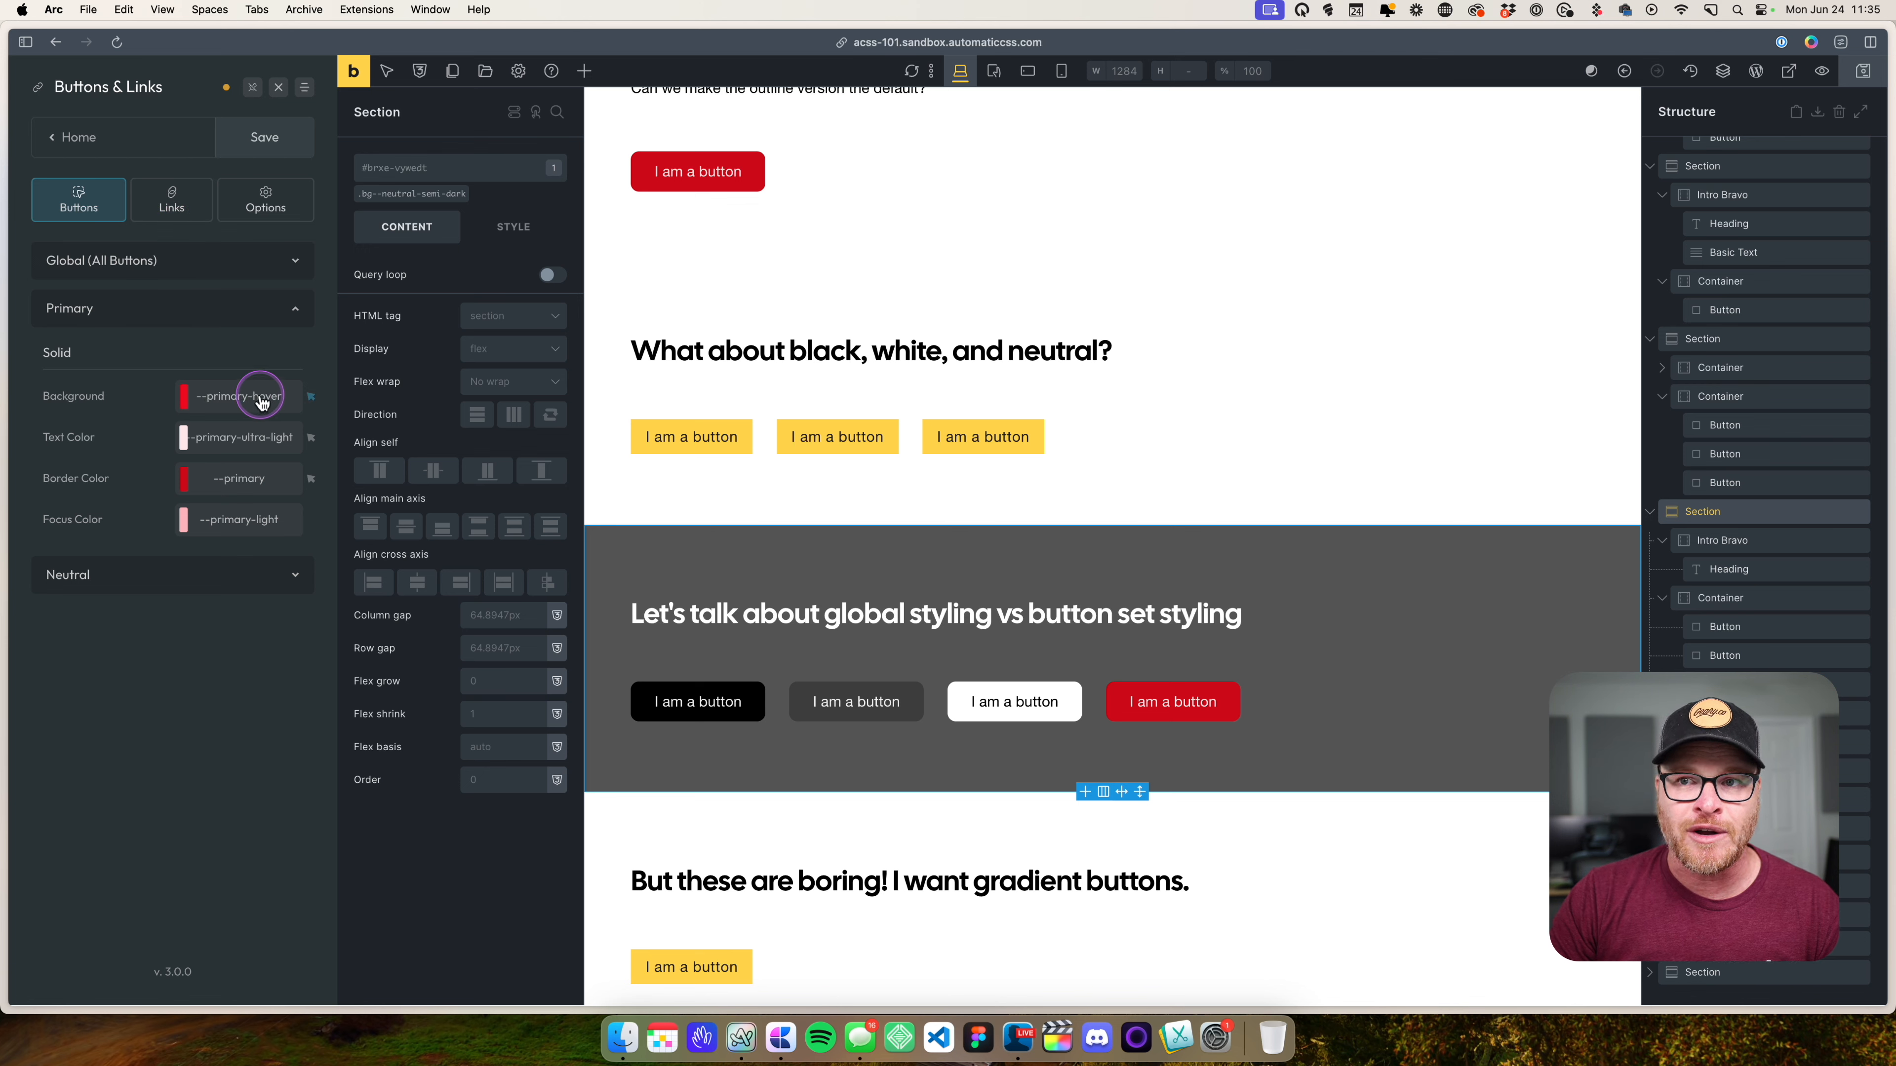
{"action": "left_click_drag", "start_coordinate": [247, 396], "coordinate": [287, 398]}
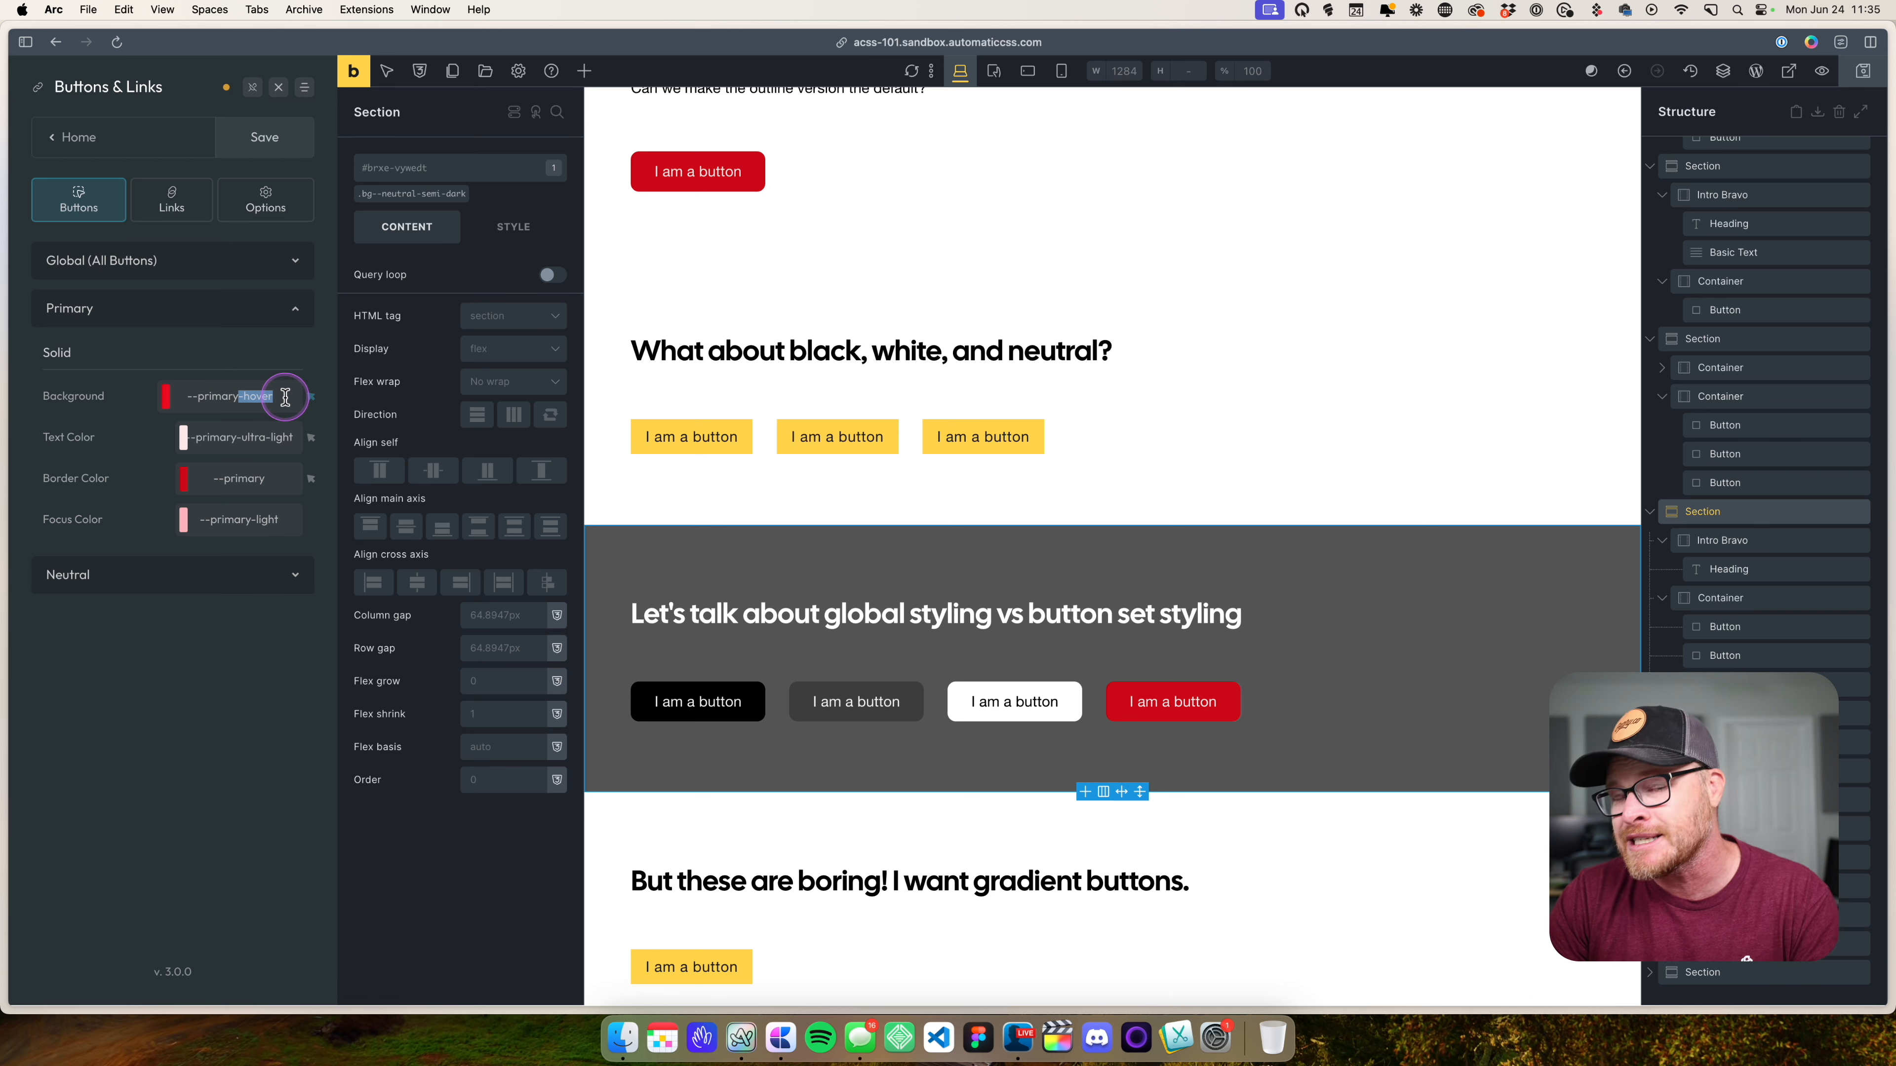
{"action": "triple_click", "coordinate": [283, 396]}
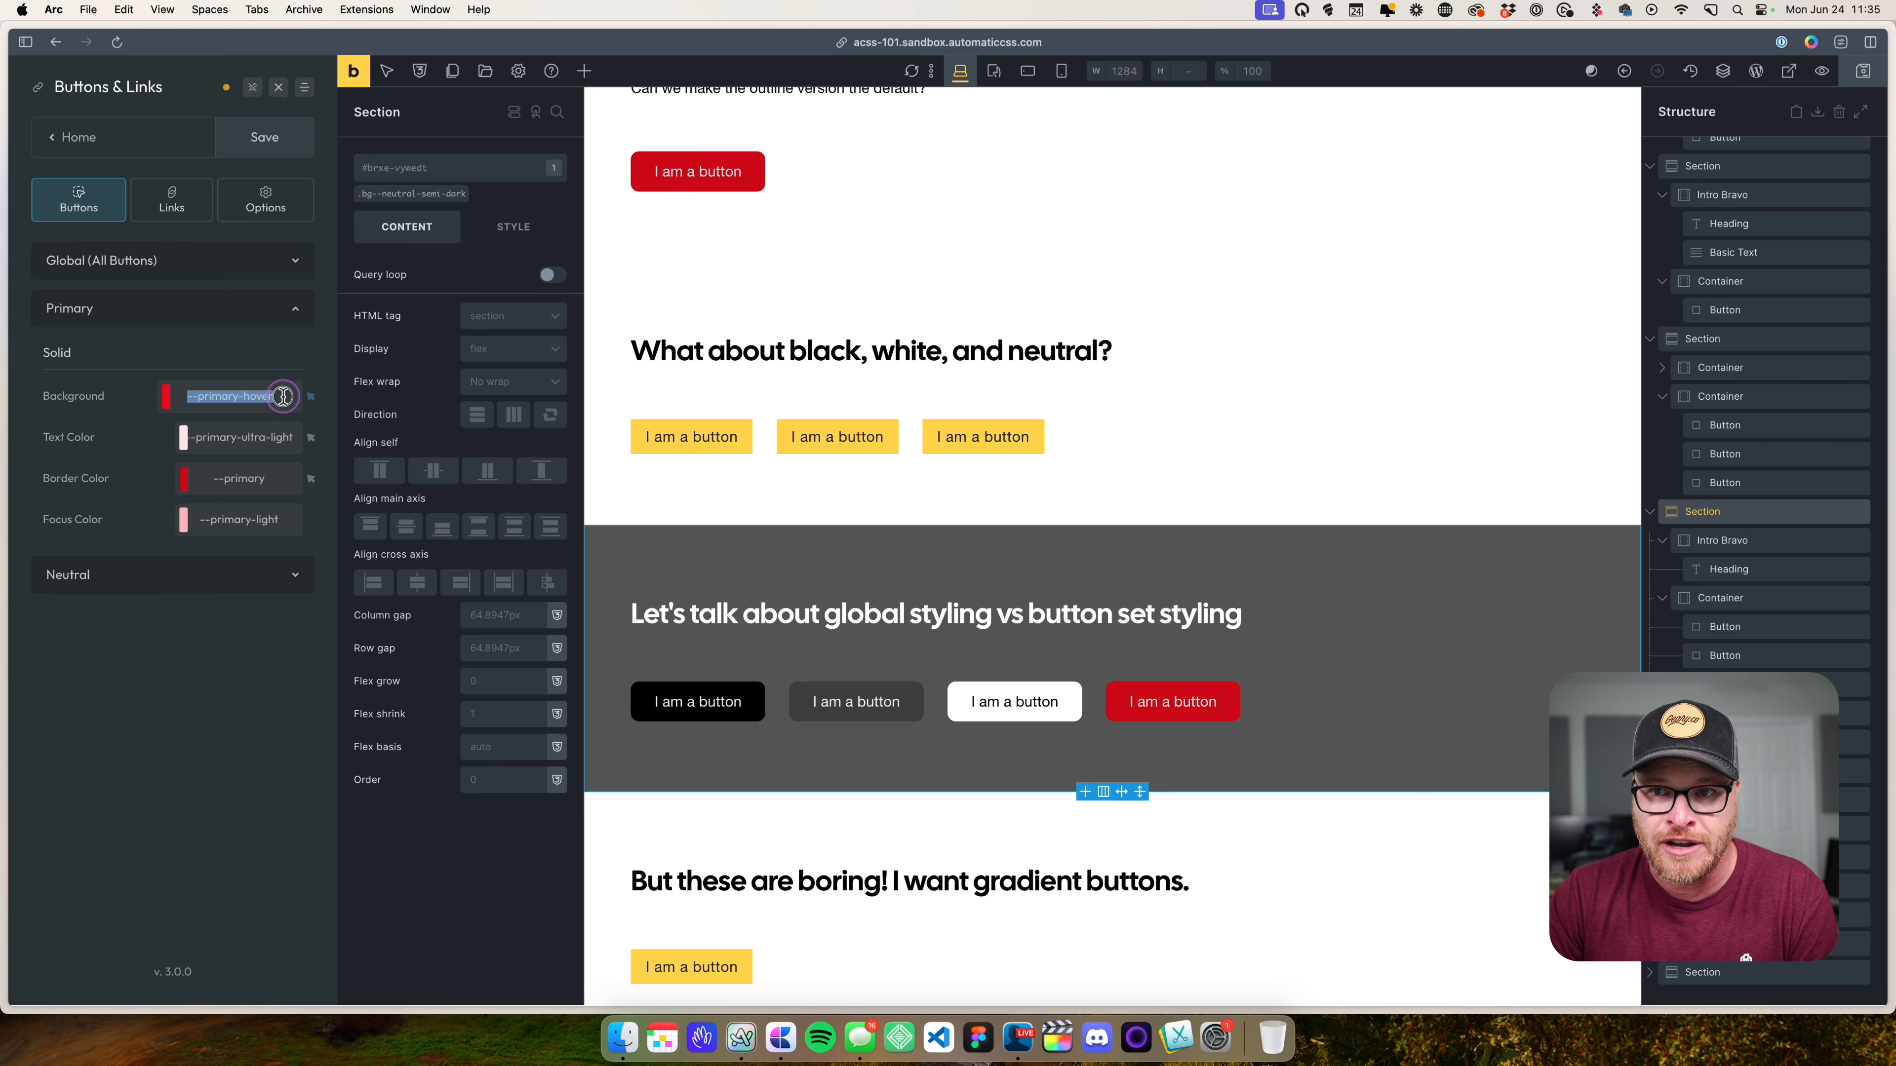
{"action": "type", "text": "--black"}
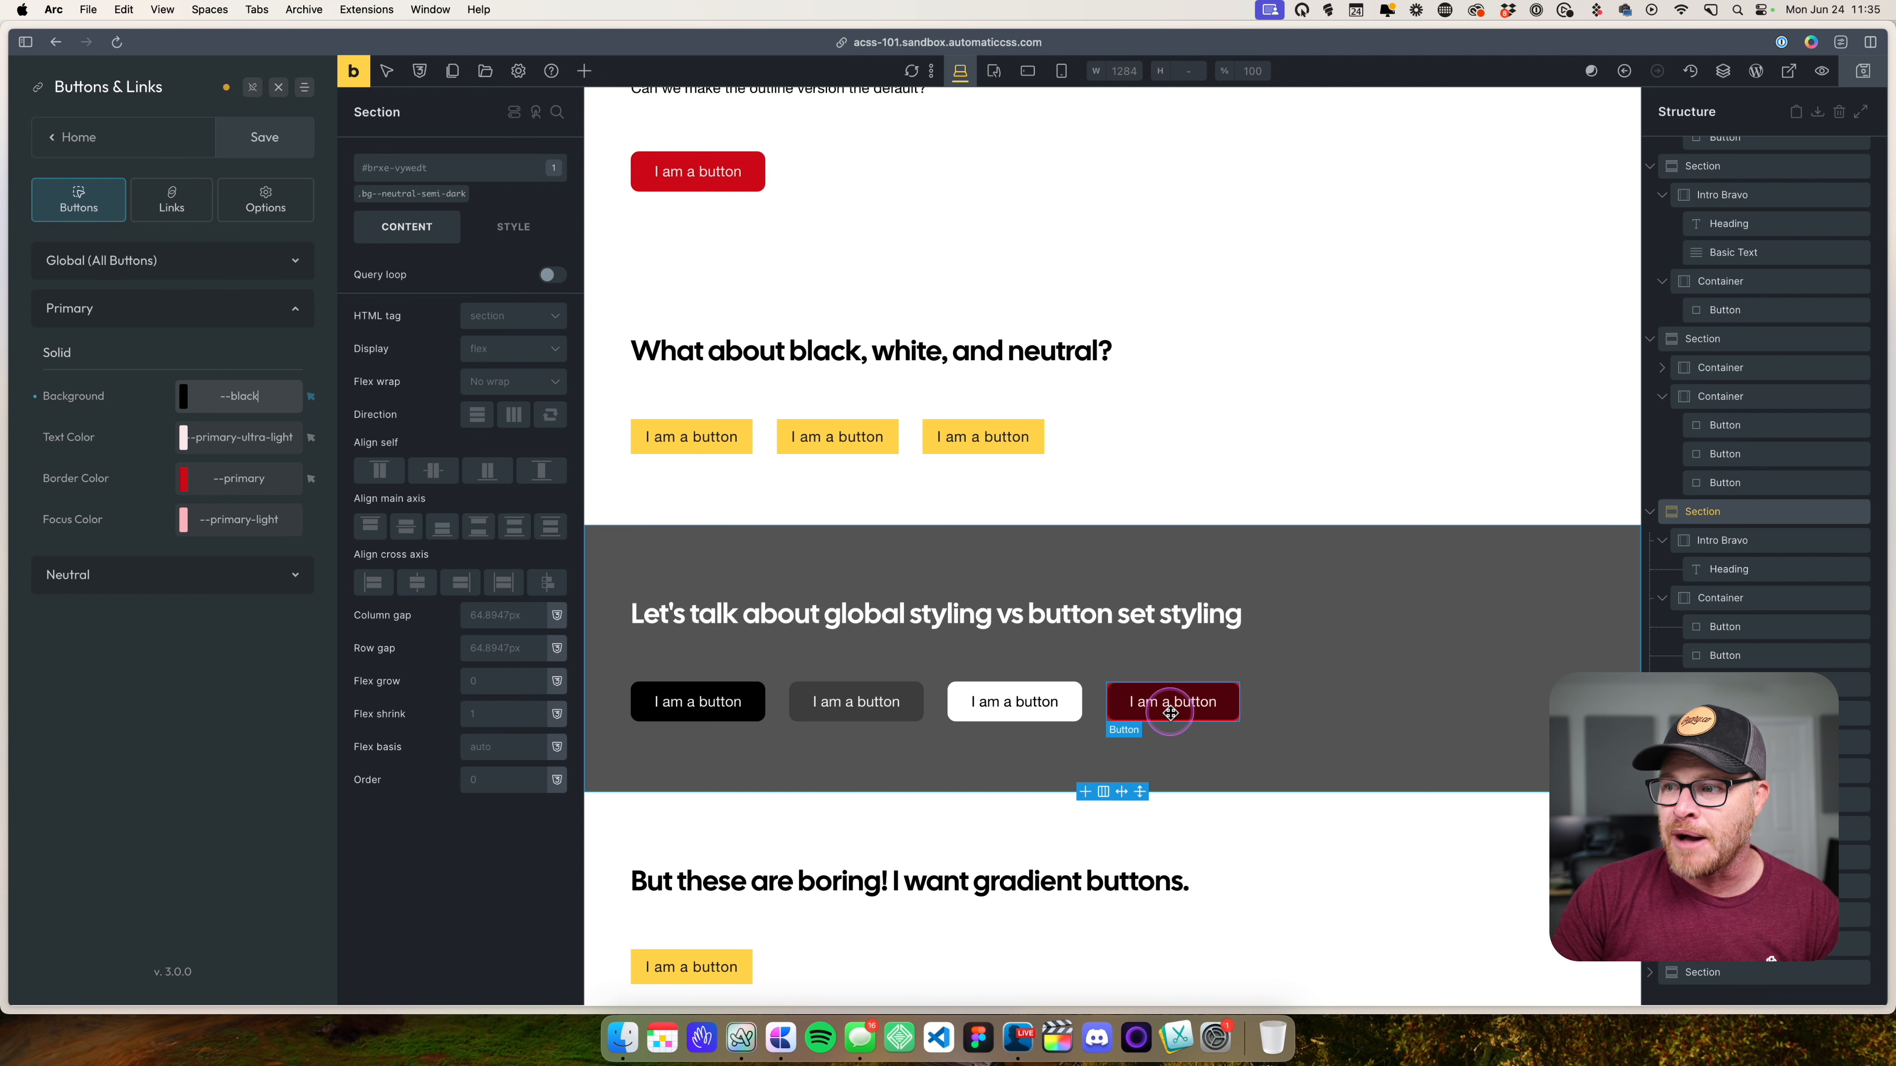
{"action": "scroll", "coordinate": [960, 719], "scroll_direction": "up", "scroll_amount": 6}
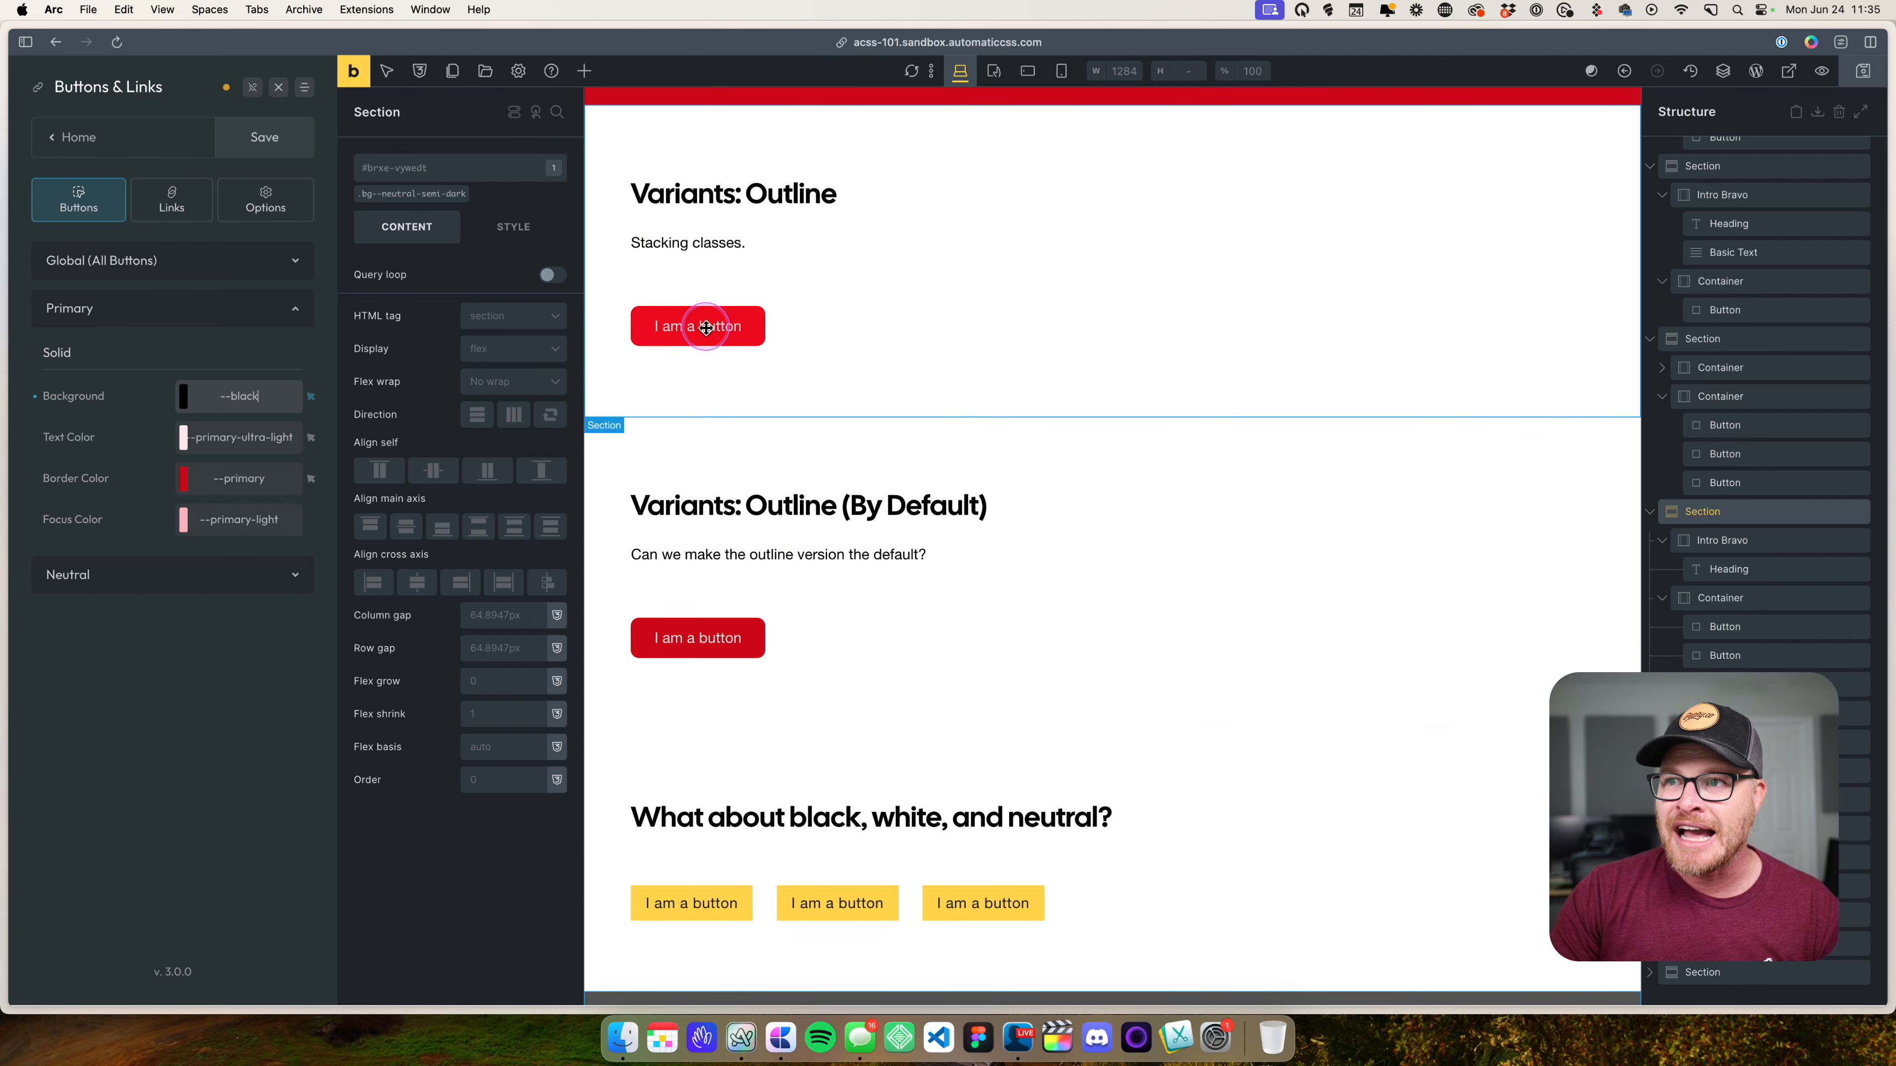
{"action": "scroll", "coordinate": [793, 557], "scroll_direction": "up", "scroll_amount": 15}
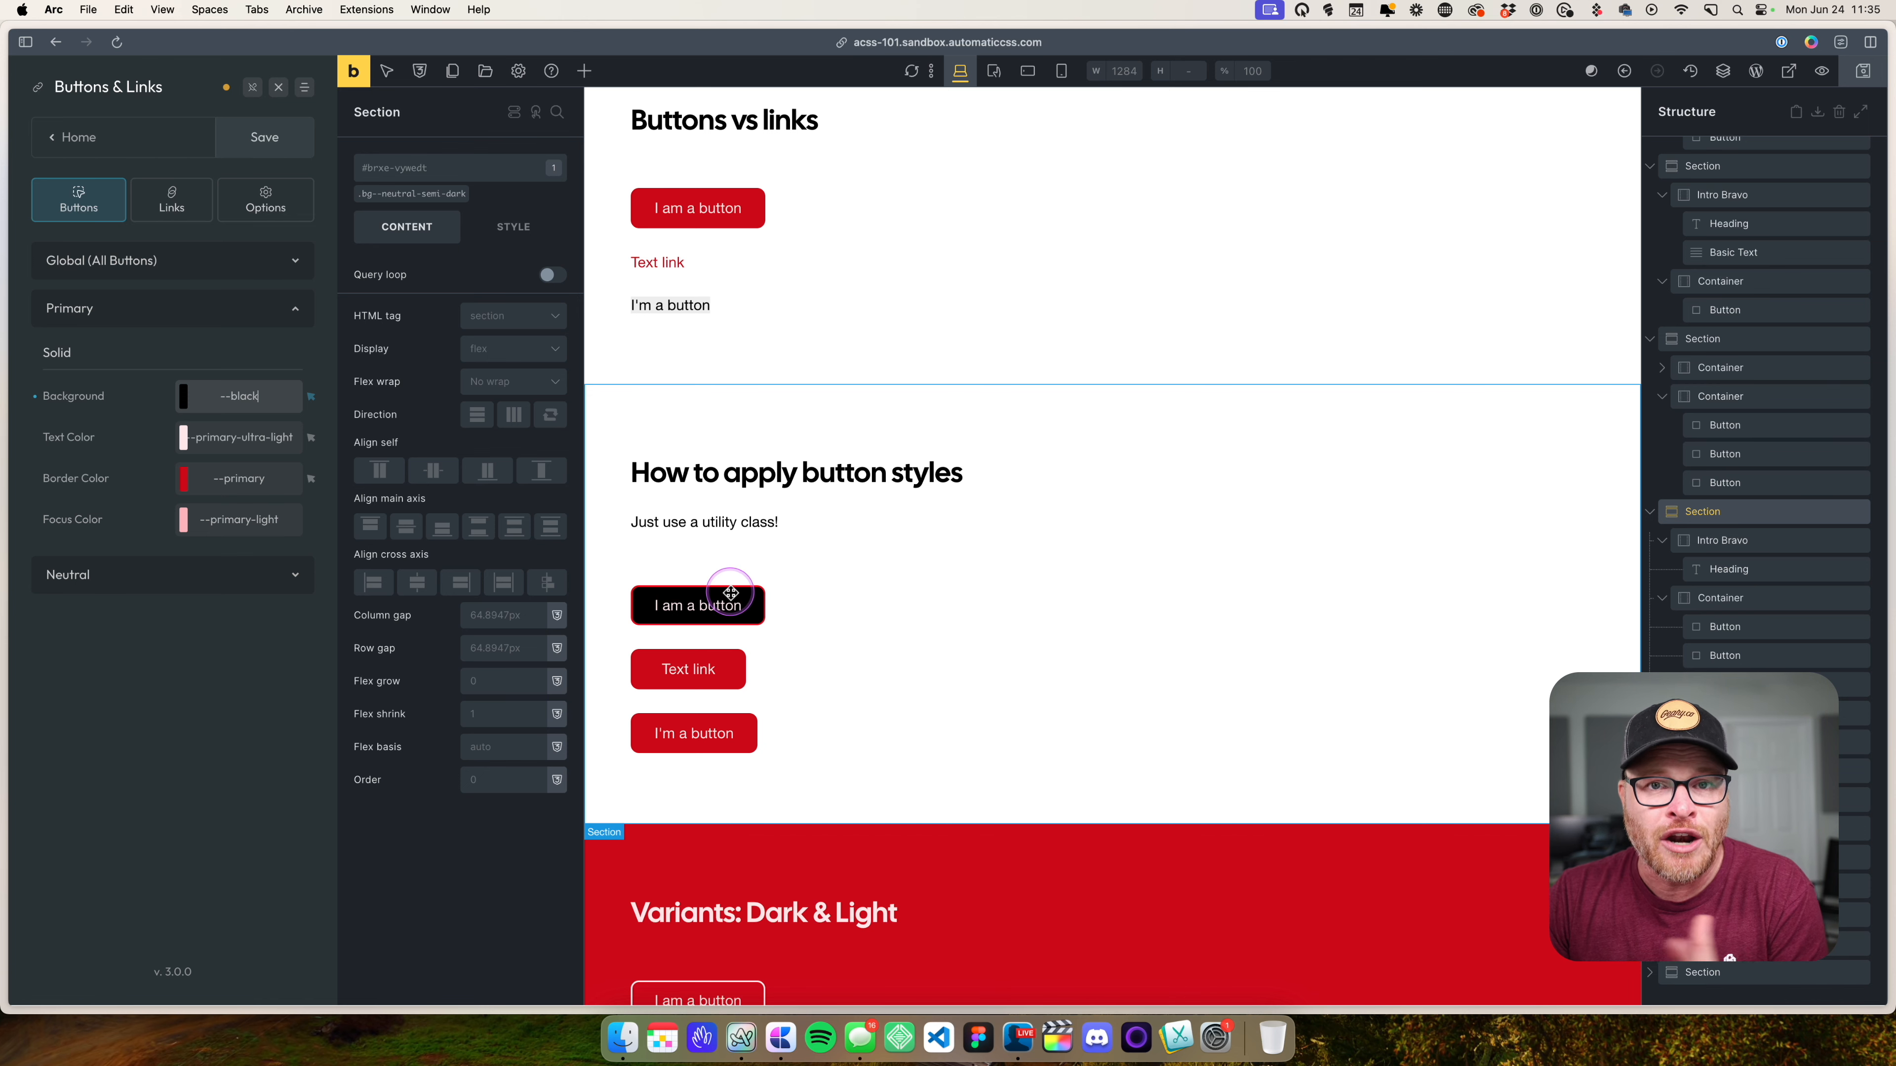
- Set the Primary set's Solid border hover color to --black and preview it on a button
{"action": "left_click", "coordinate": [308, 480]}
{"action": "double_click", "coordinate": [264, 476]}
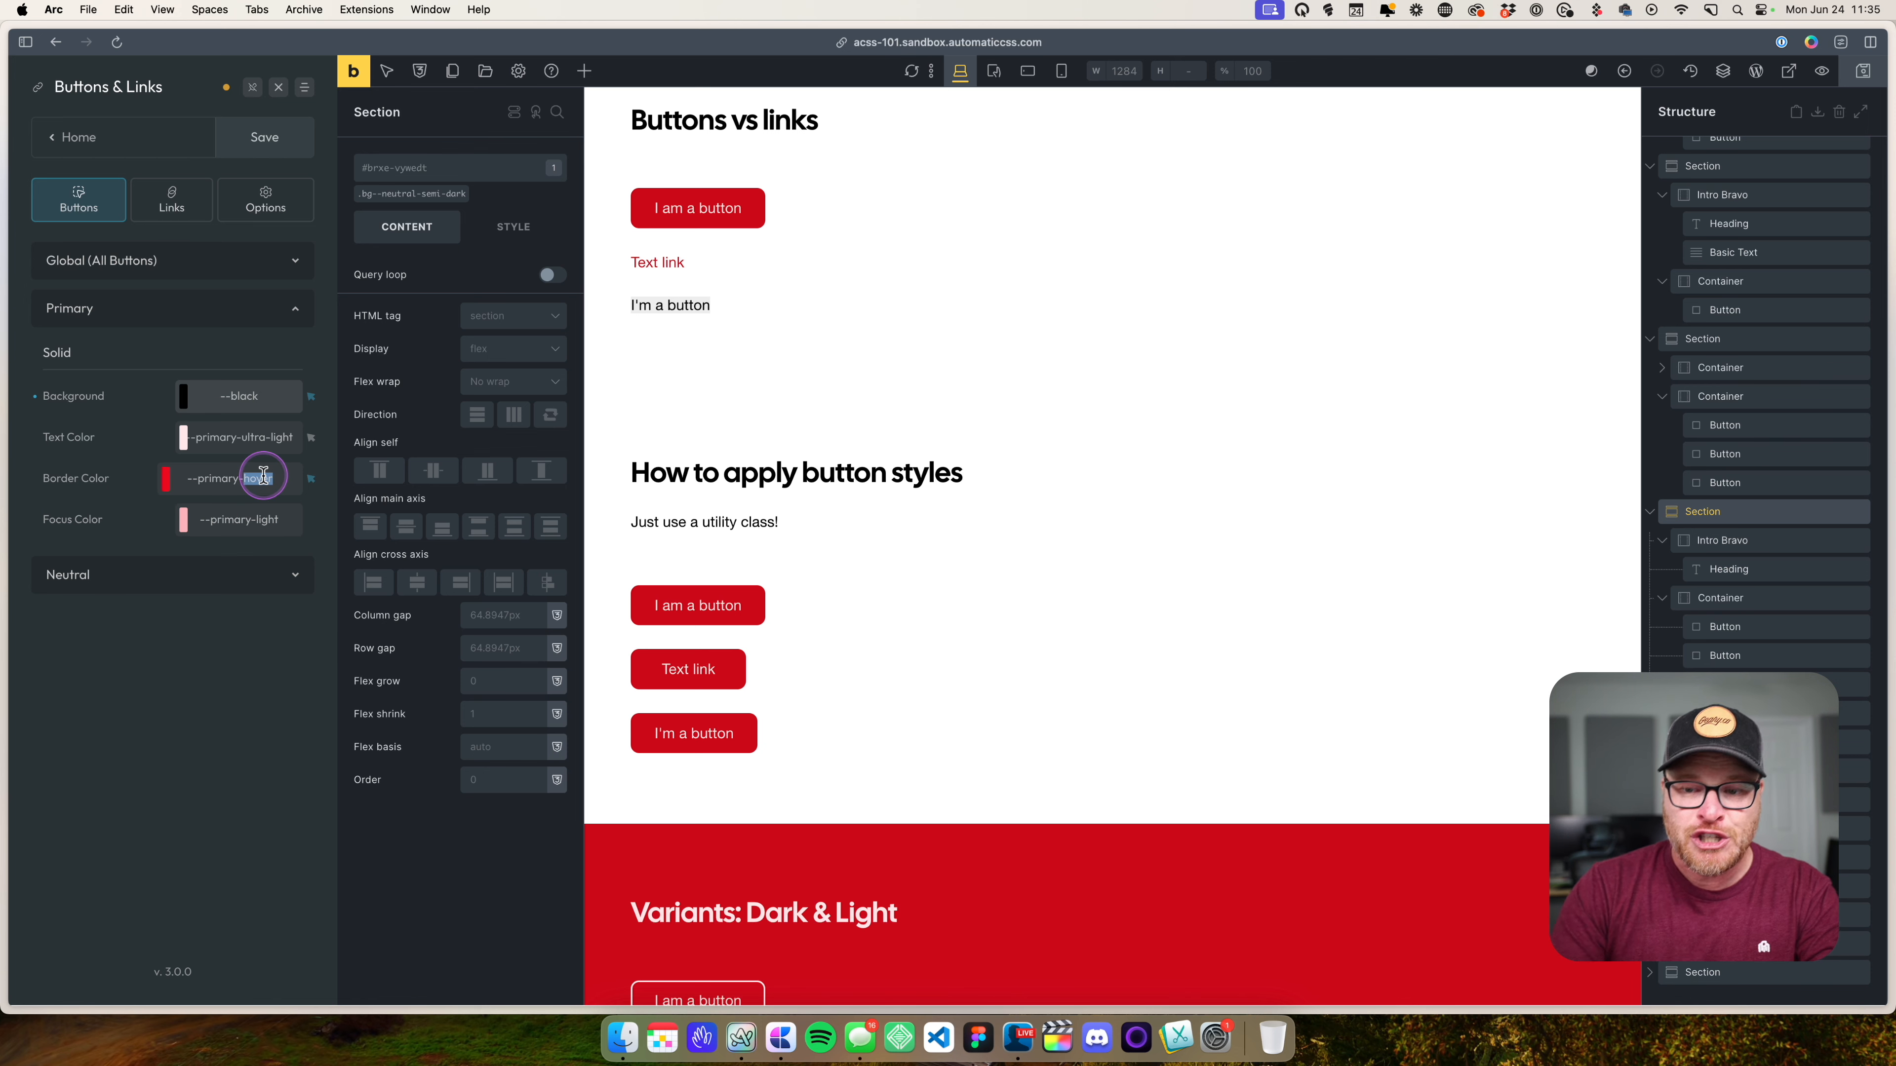
{"action": "key", "text": "BackSpace"}
{"action": "key", "text": "BackSpace"}
{"action": "key", "text": "BackSpace"}
{"action": "key", "text": "BackSpace"}
{"action": "key", "text": "BackSpace"}
{"action": "key", "text": "BackSpace"}
{"action": "key", "text": "BackSpace"}
{"action": "key", "text": "BackSpace"}
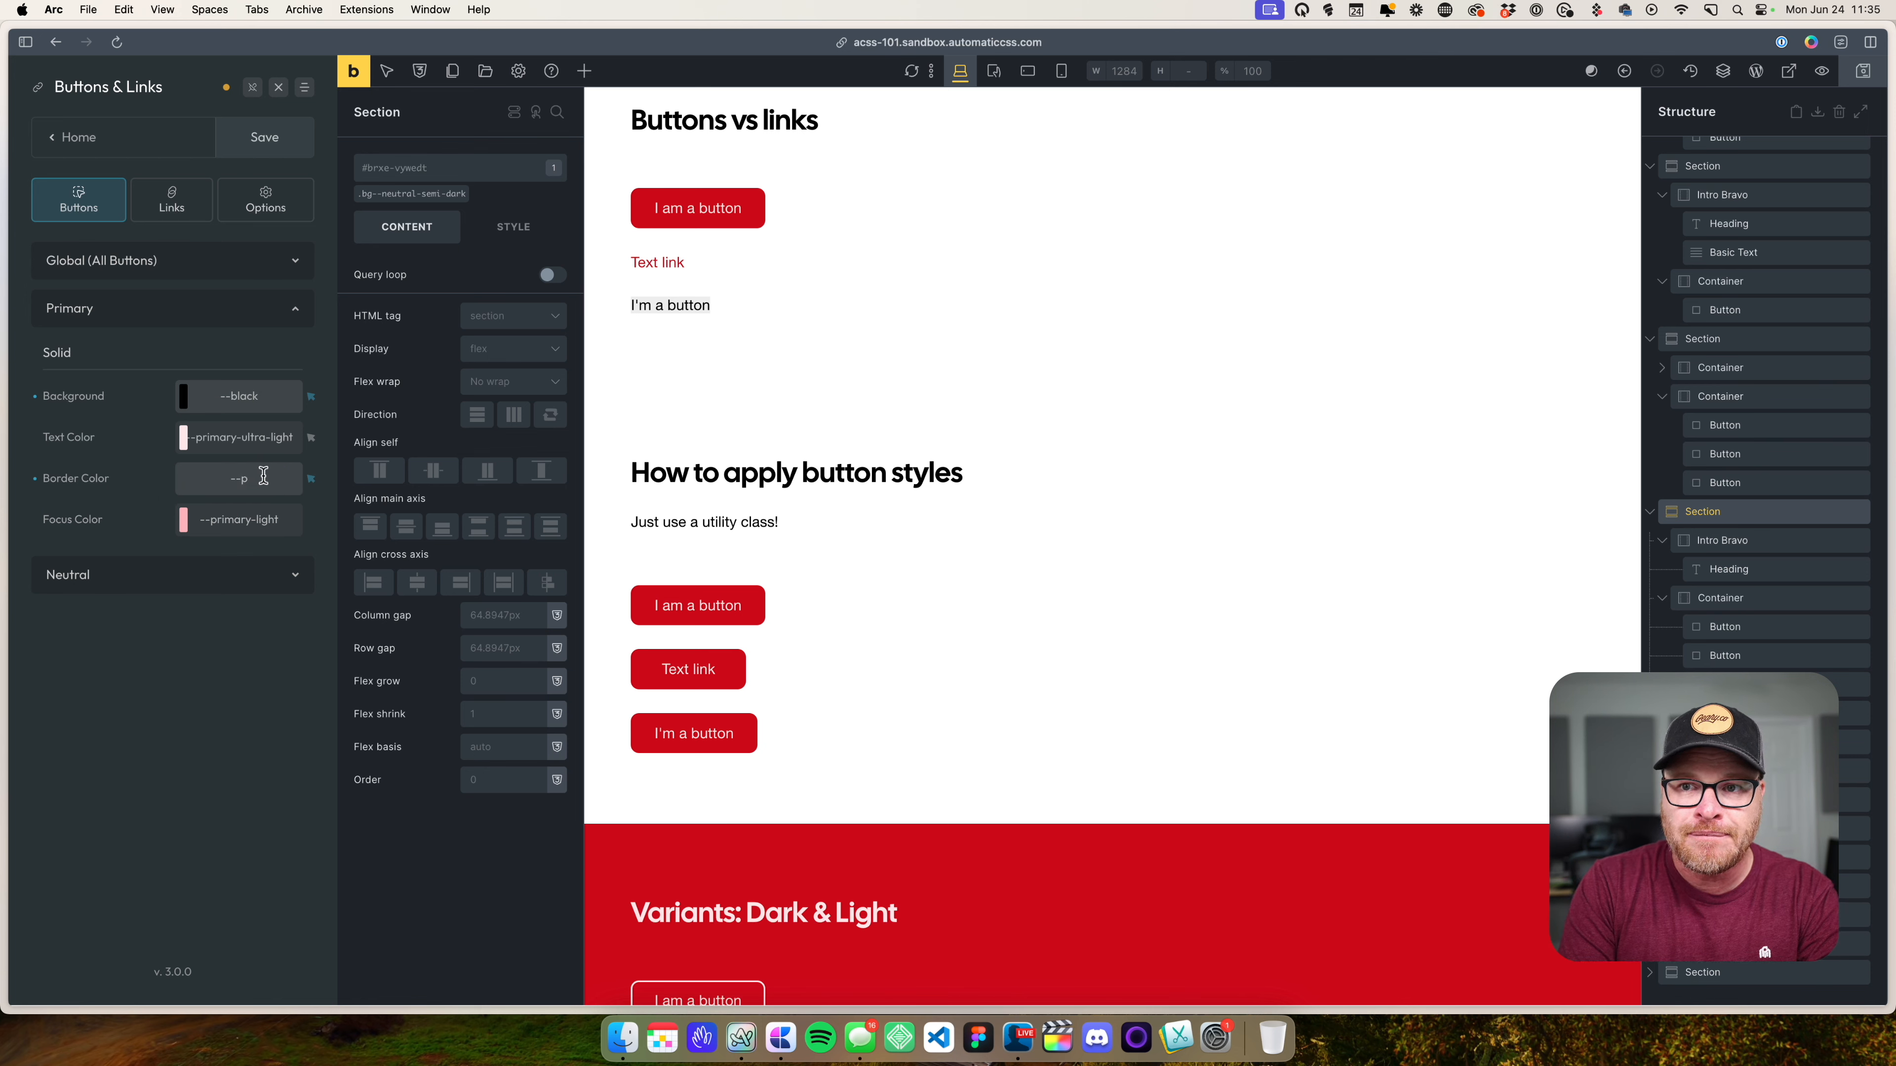
{"action": "key", "text": "BackSpace"}
{"action": "type", "text": "black"}
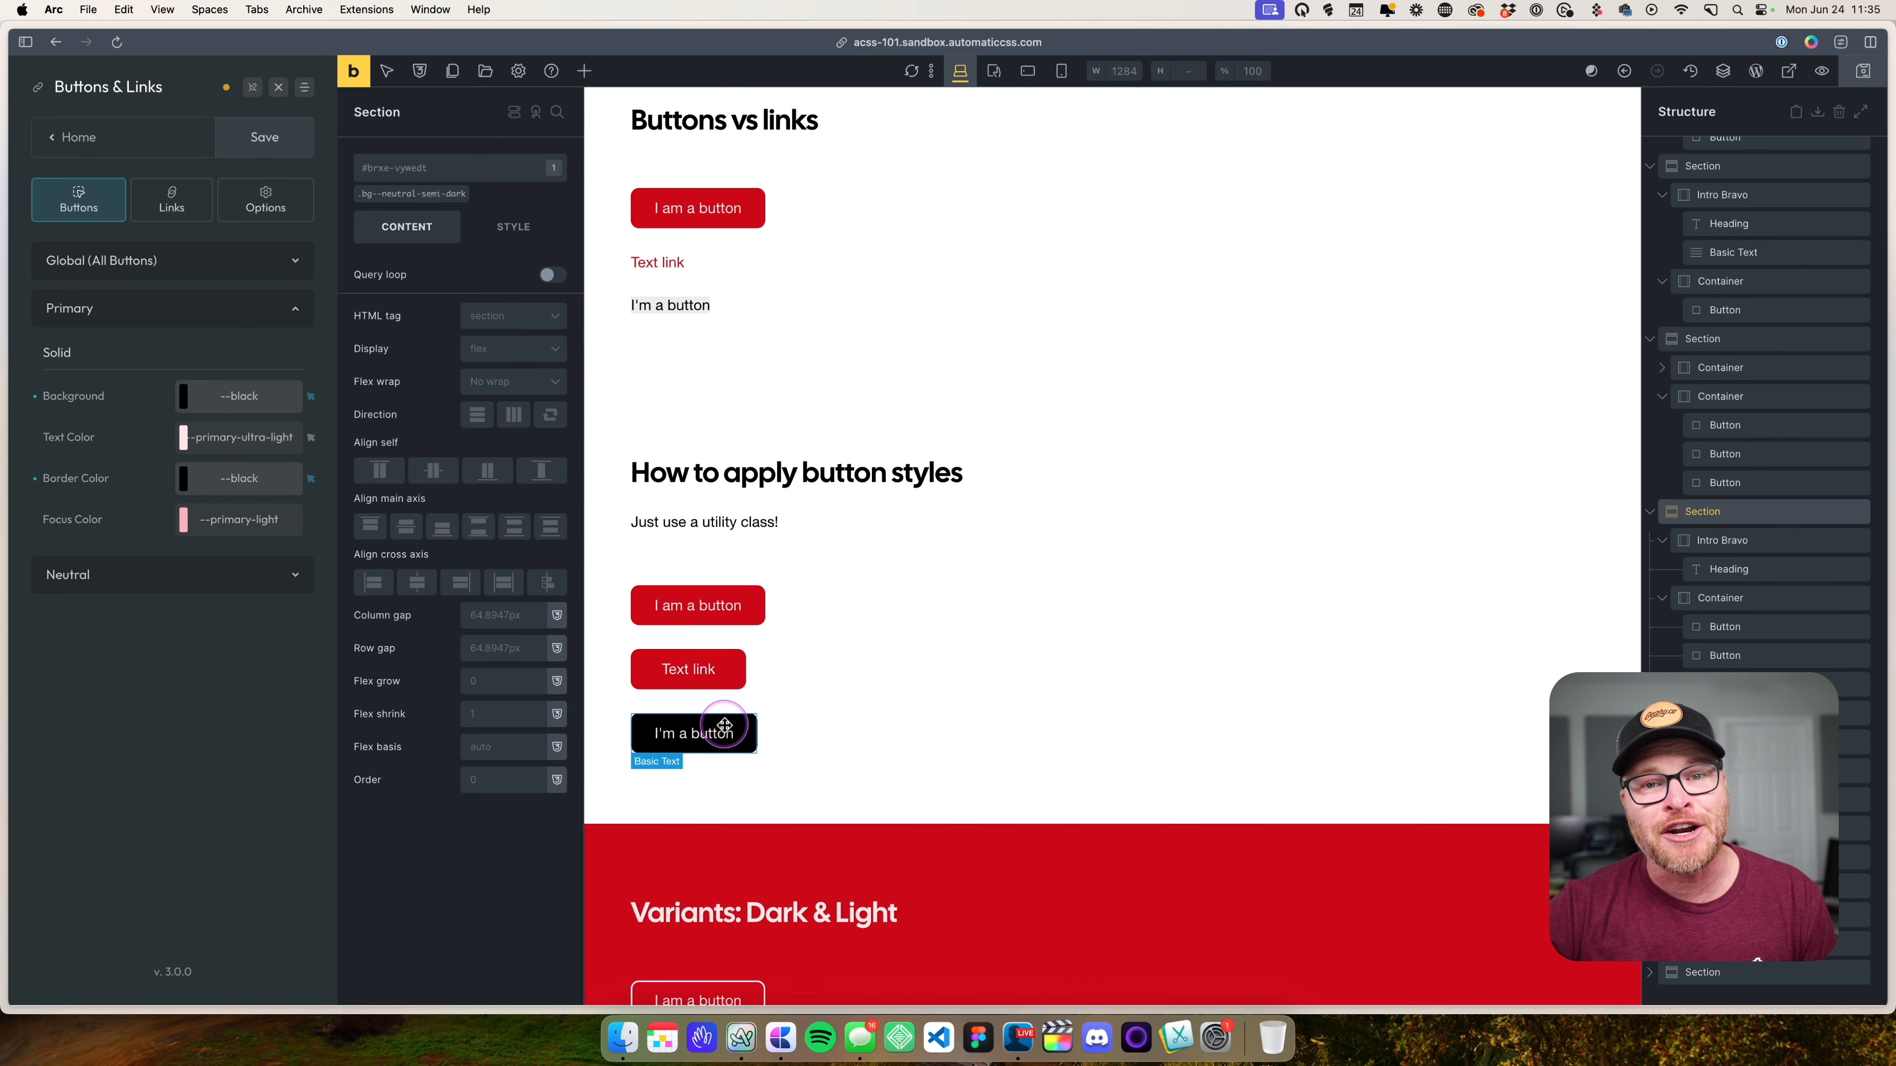
- Switch back and forth between the normal and hover values of the Primary Solid border color to compare them
{"action": "left_click", "coordinate": [313, 482]}
{"action": "left_click", "coordinate": [314, 484]}
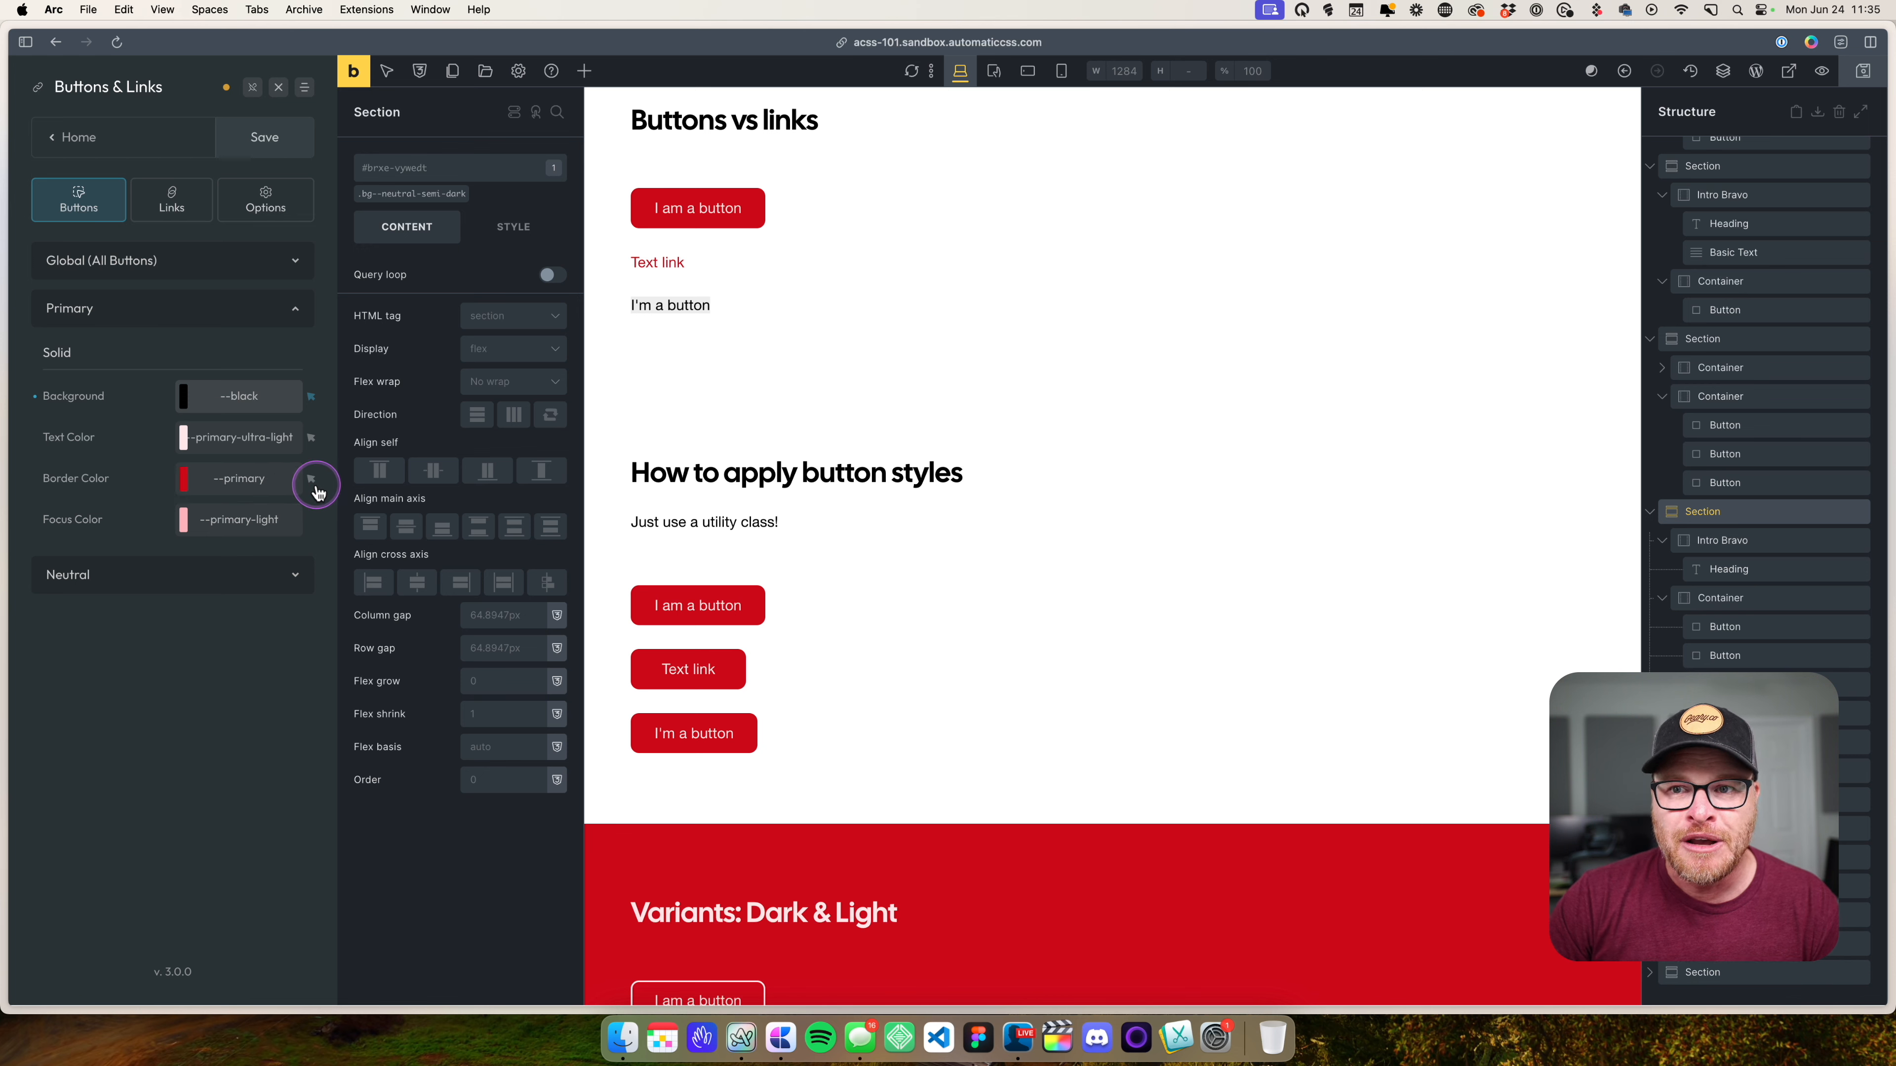
{"action": "left_click", "coordinate": [314, 484]}
{"action": "left_click", "coordinate": [314, 484]}
{"action": "left_click", "coordinate": [314, 483]}
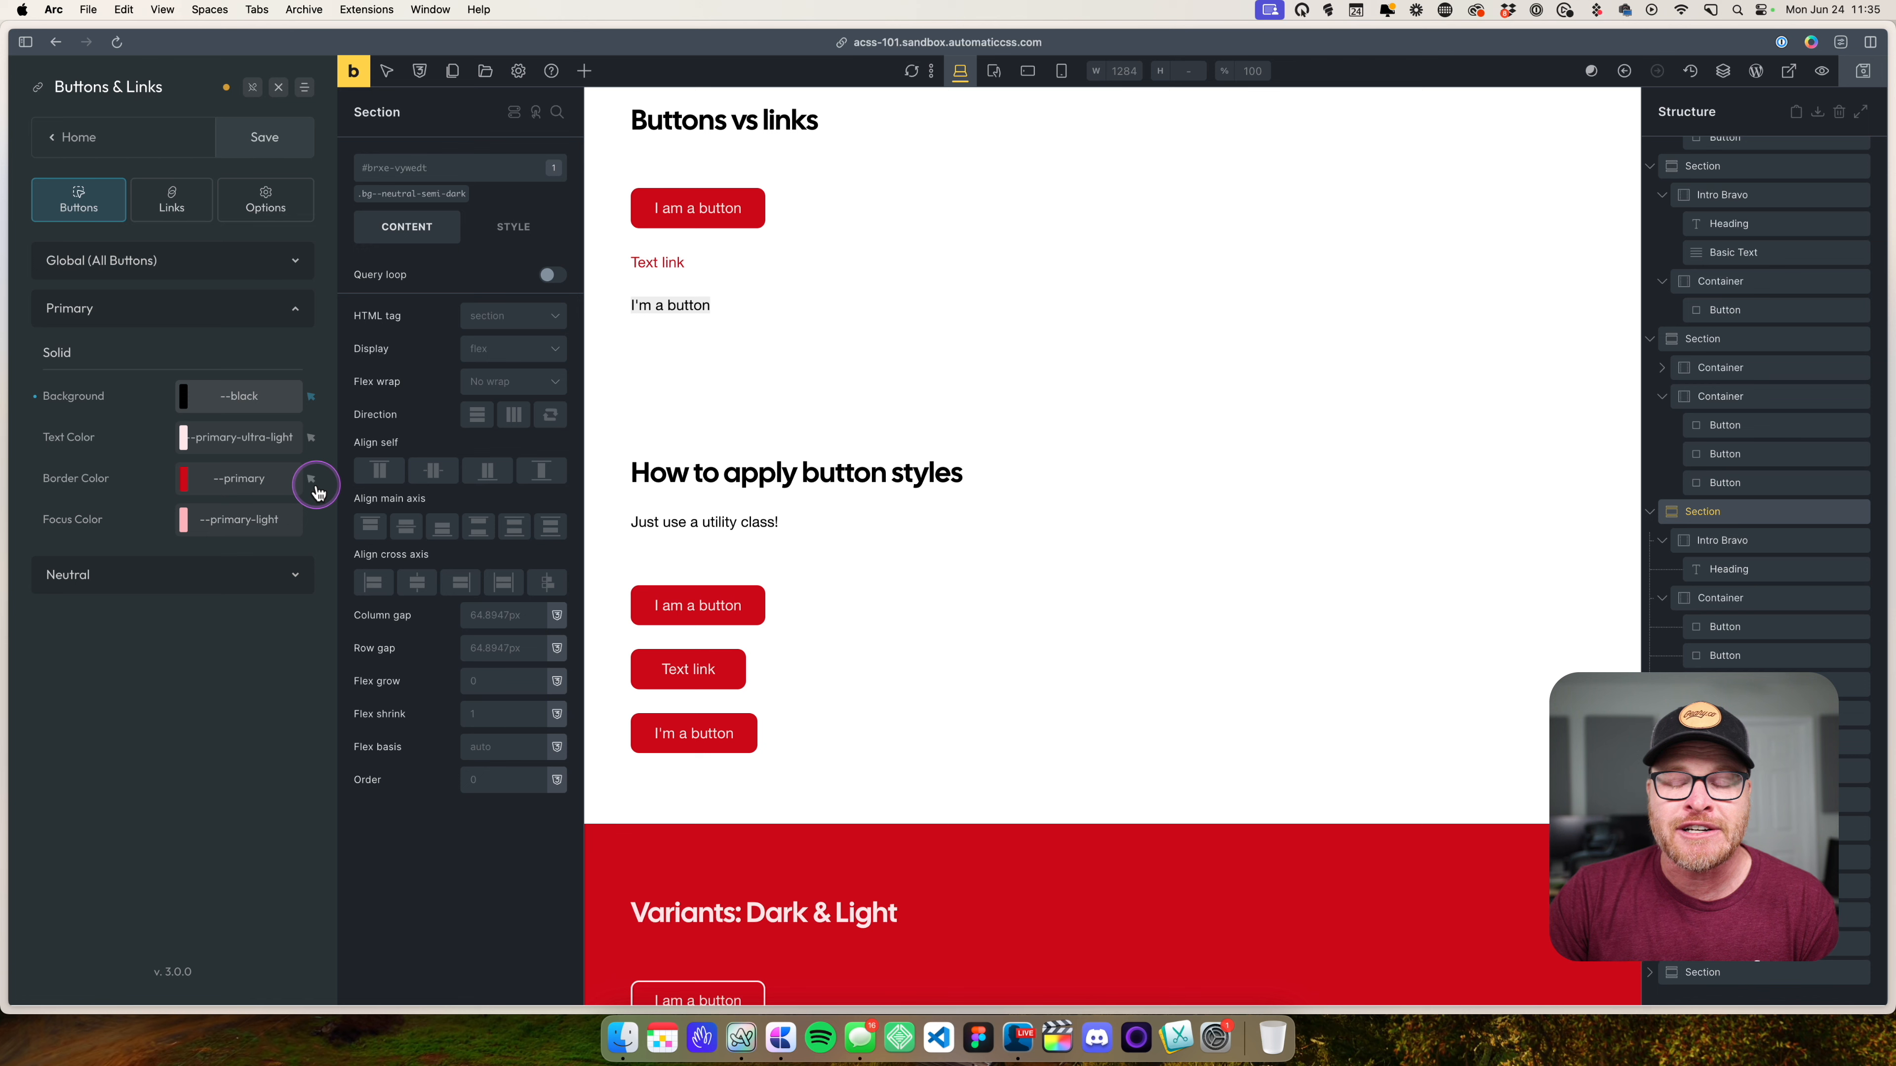
{"action": "left_click", "coordinate": [315, 483]}
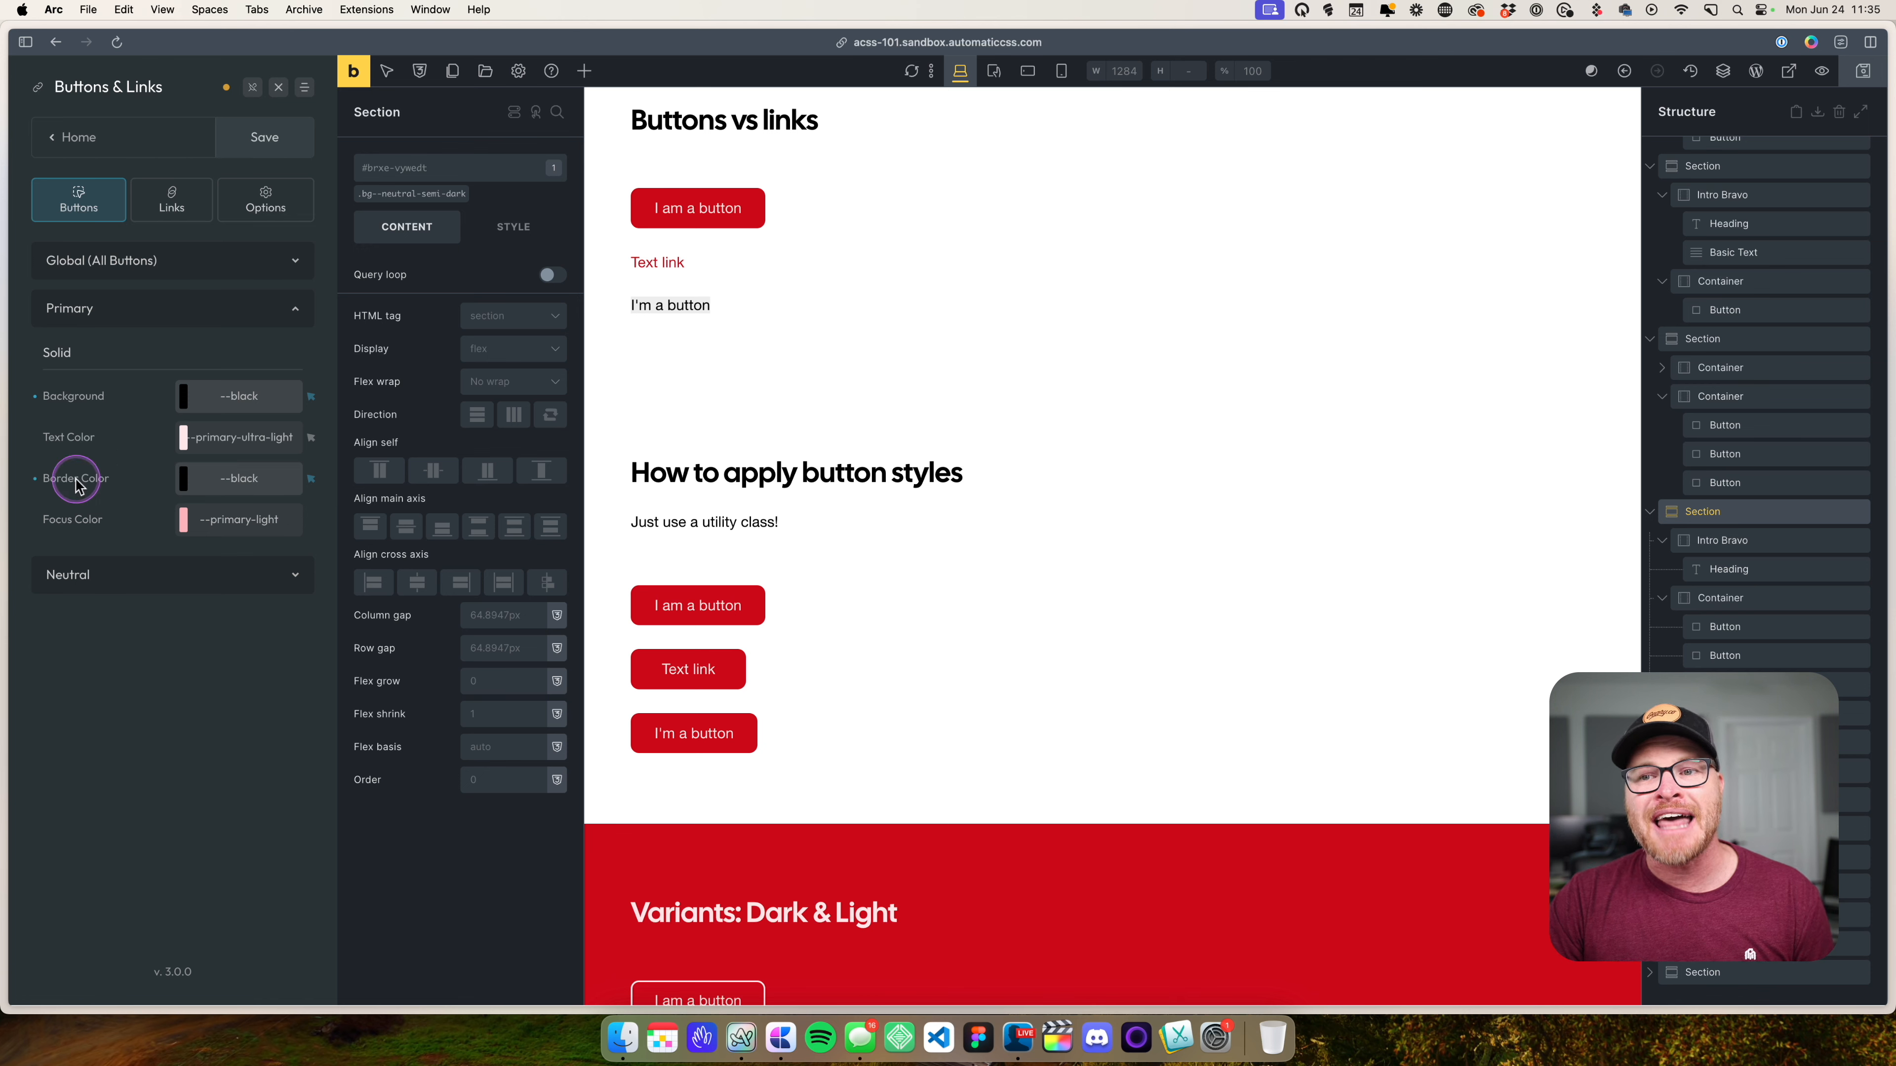
- Reset the Primary set's Solid border and background hover colors to their defaults
{"action": "left_click", "coordinate": [39, 481]}
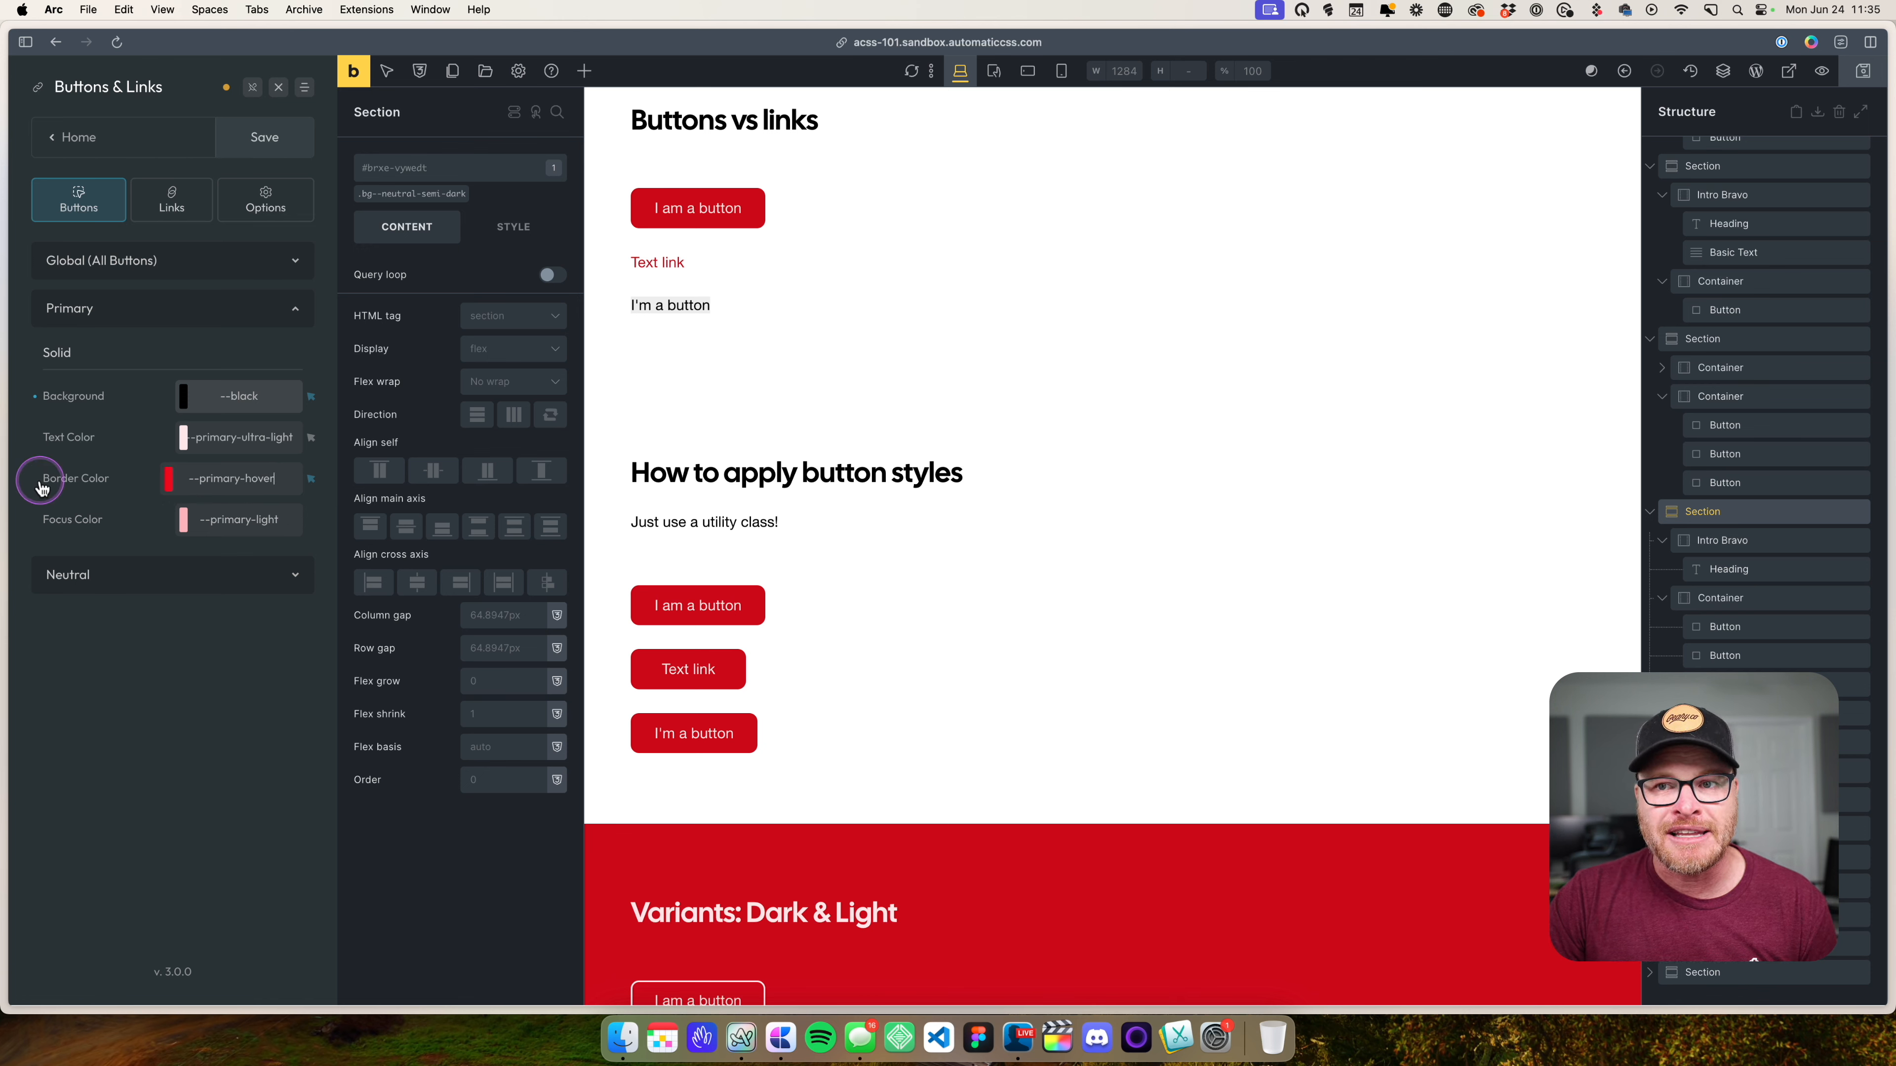
{"action": "left_click", "coordinate": [312, 482]}
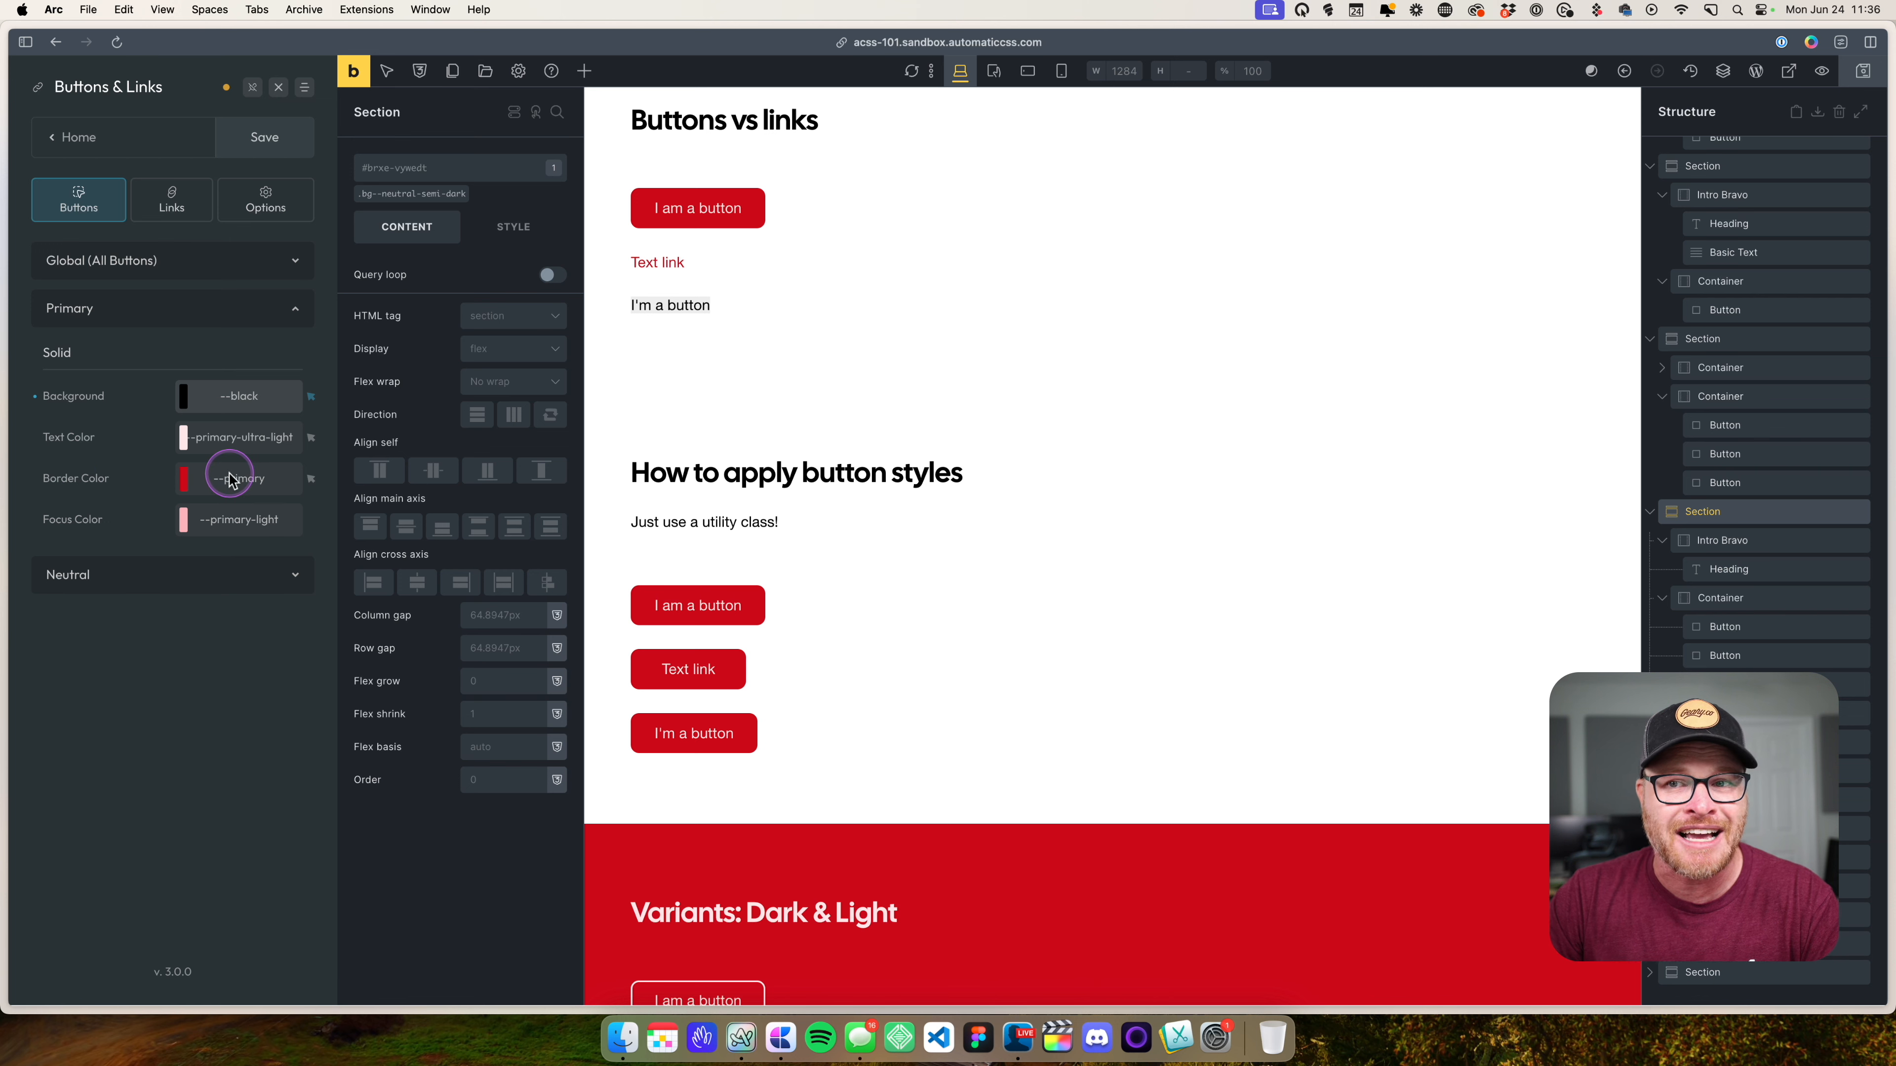
{"action": "left_click", "coordinate": [34, 396]}
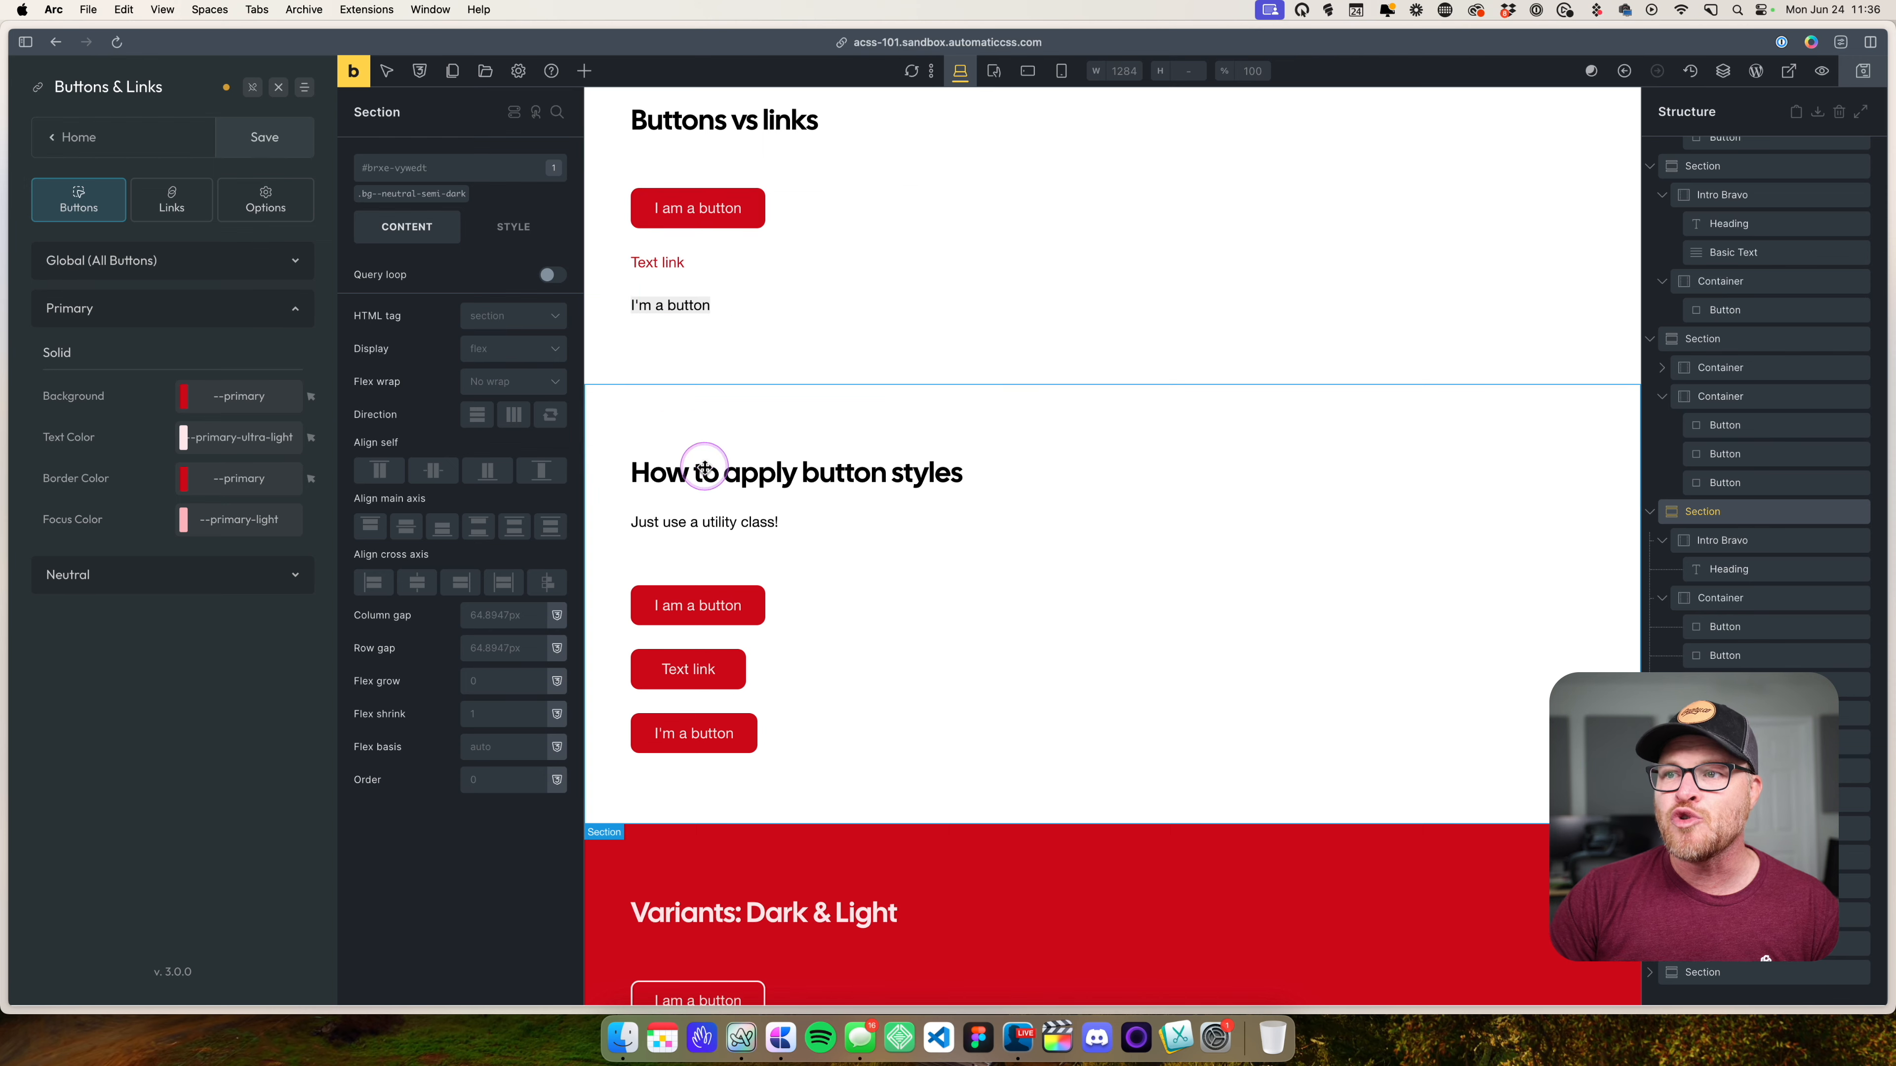
- Compare the normal and hover values of the Primary set's Solid background color
{"action": "scroll", "coordinate": [923, 491], "scroll_direction": "down", "scroll_amount": 12}
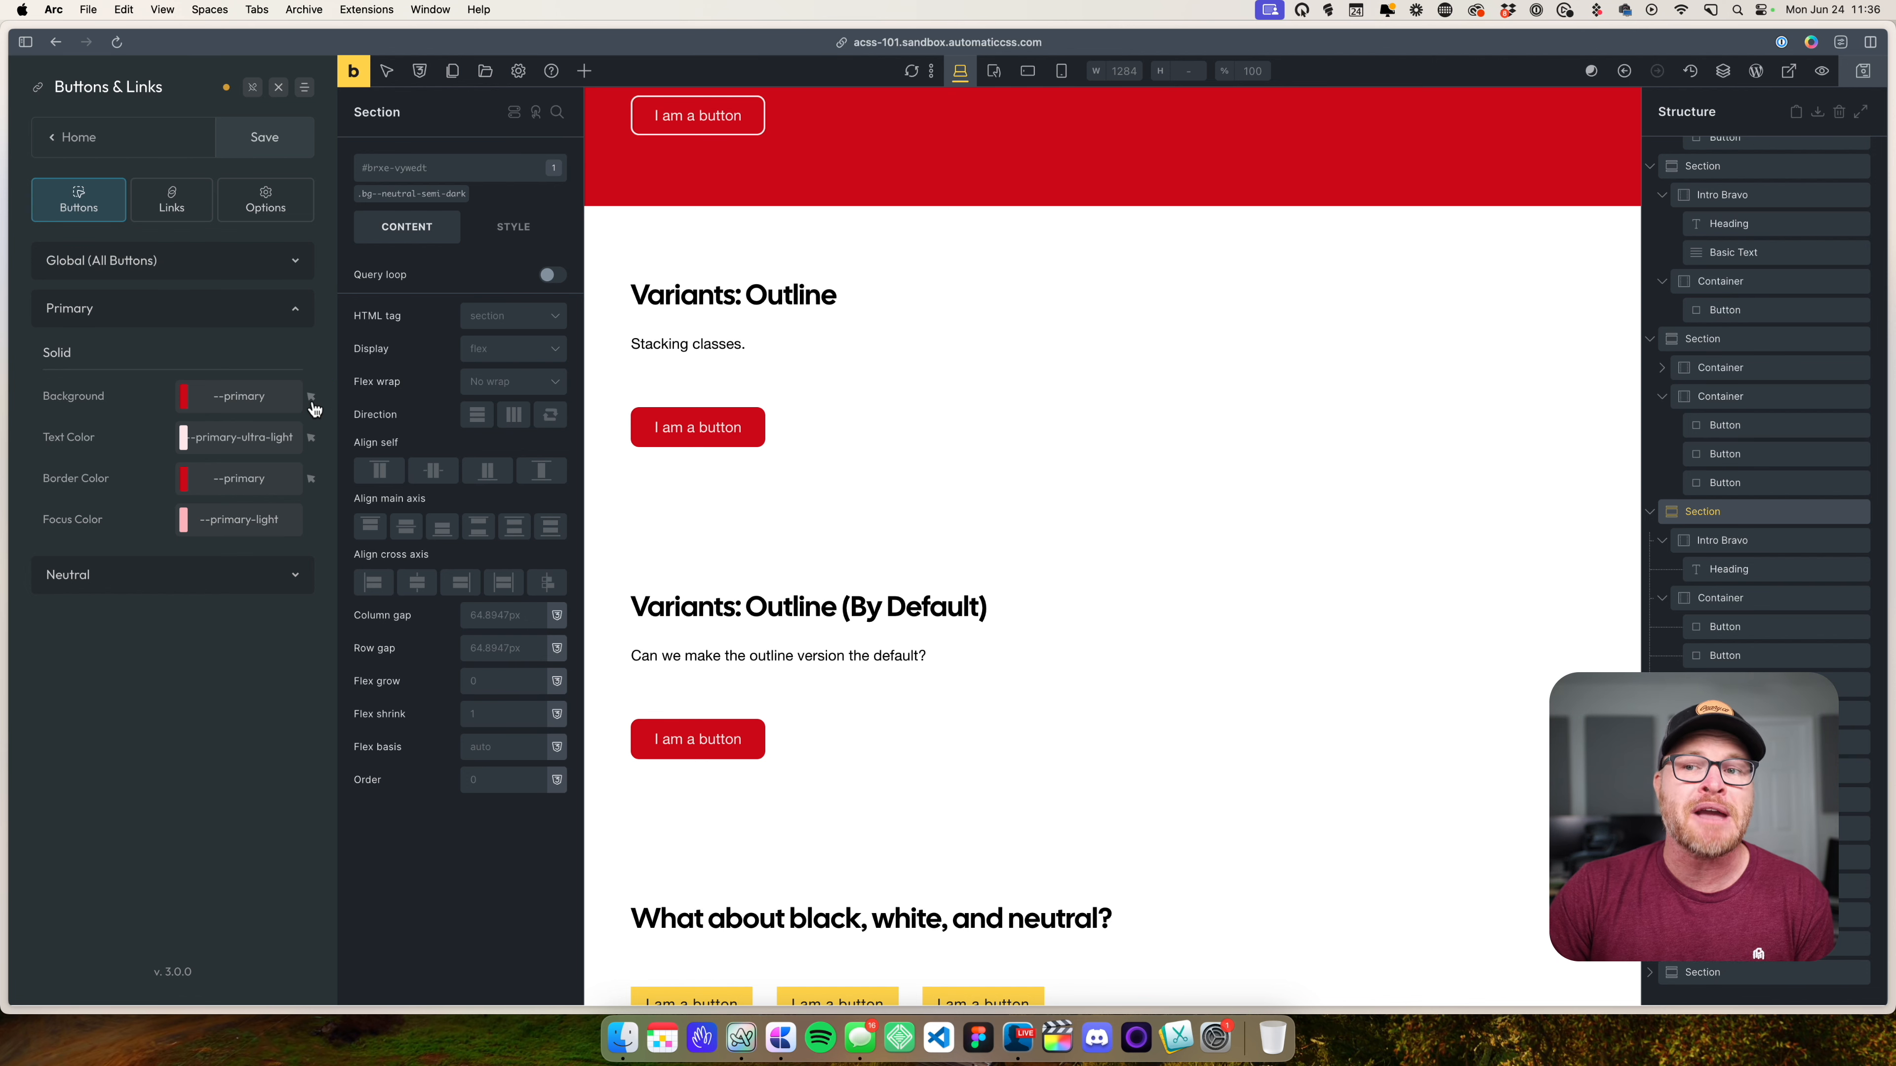
{"action": "left_click", "coordinate": [312, 403]}
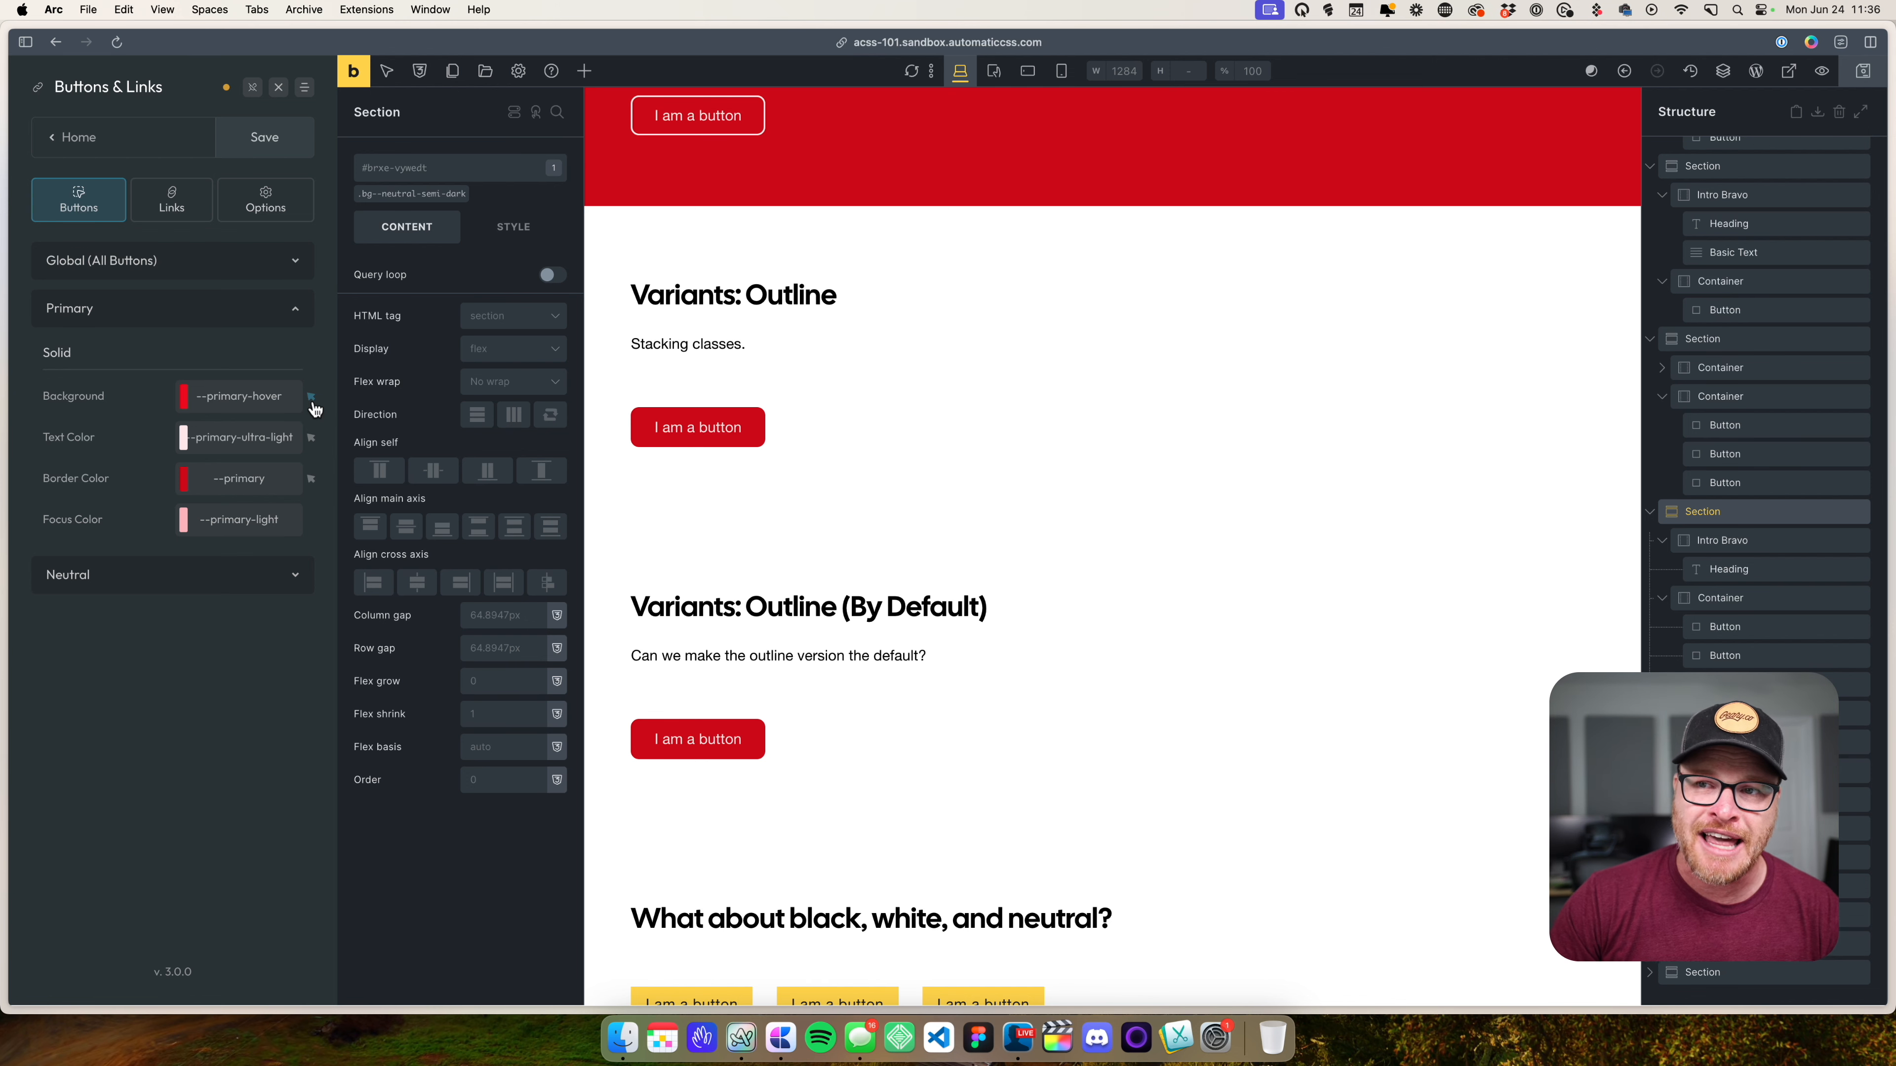
{"action": "left_click", "coordinate": [313, 404]}
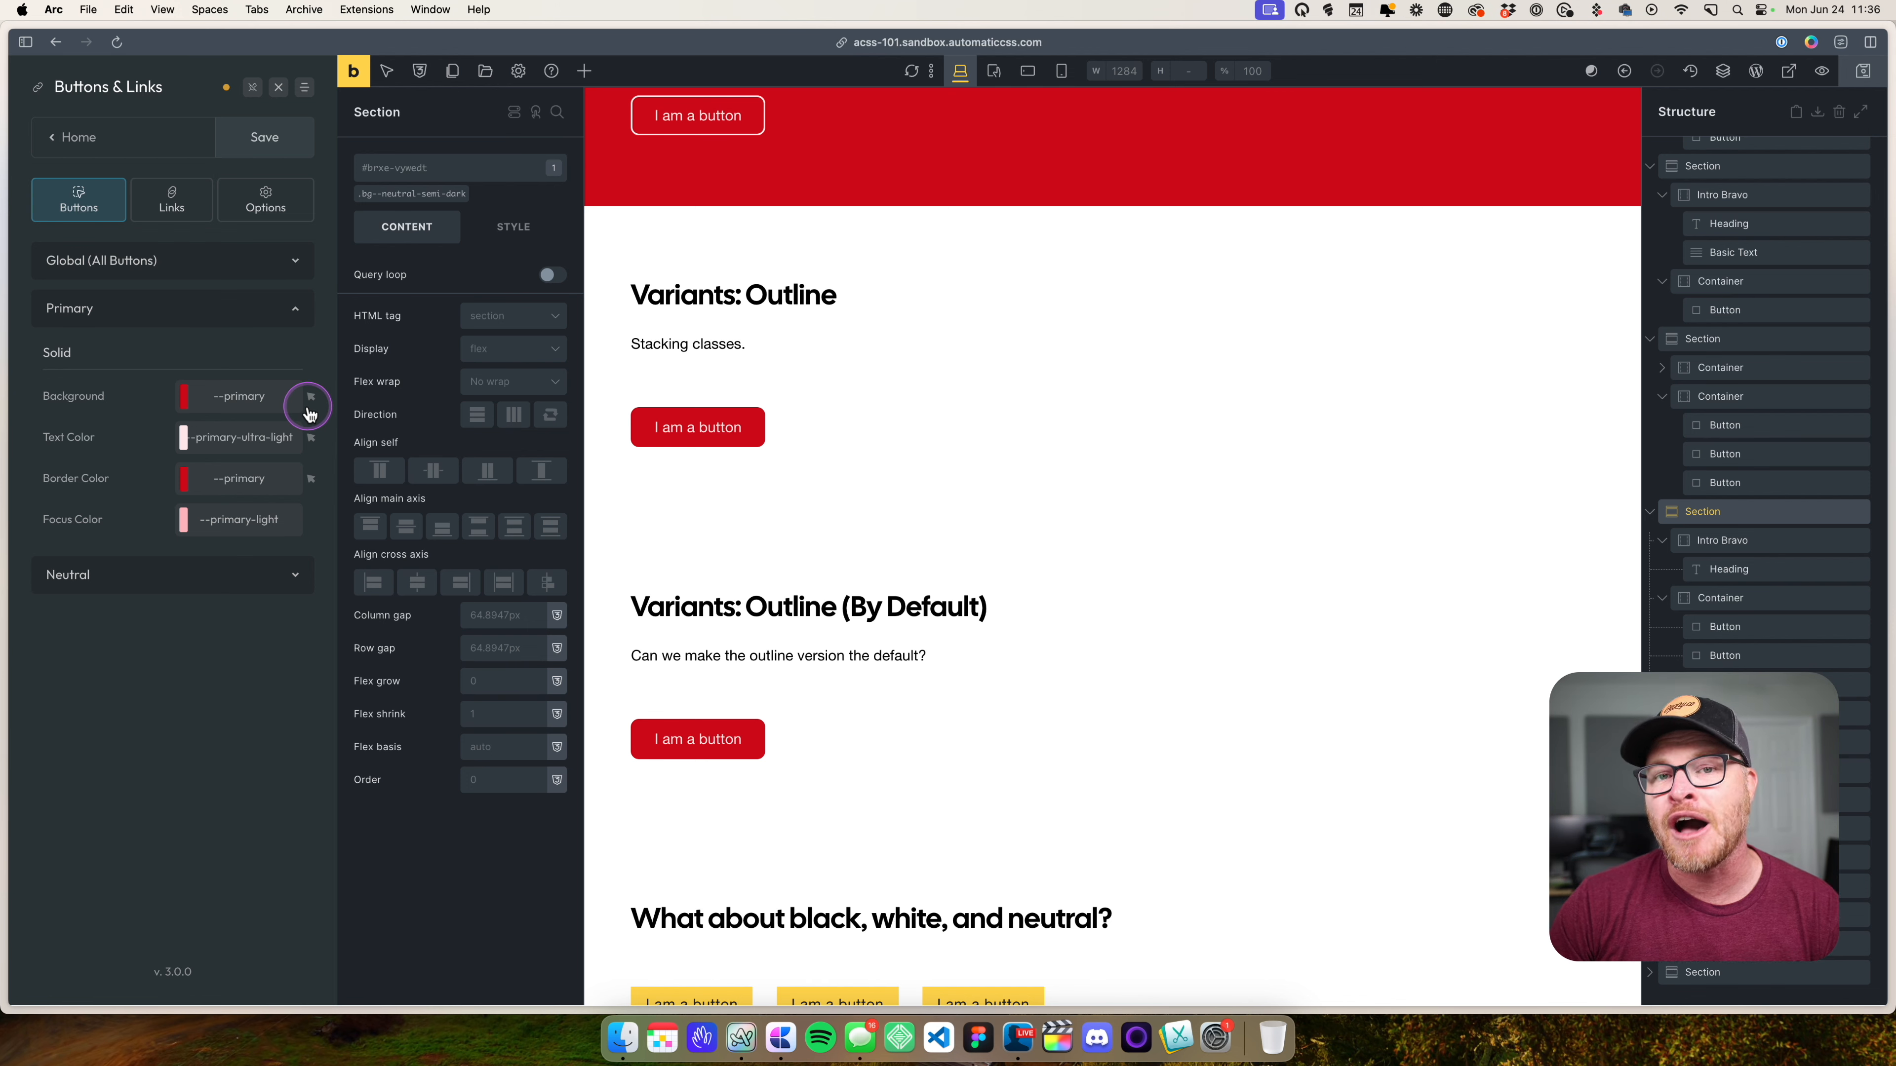
{"action": "left_click", "coordinate": [82, 402]}
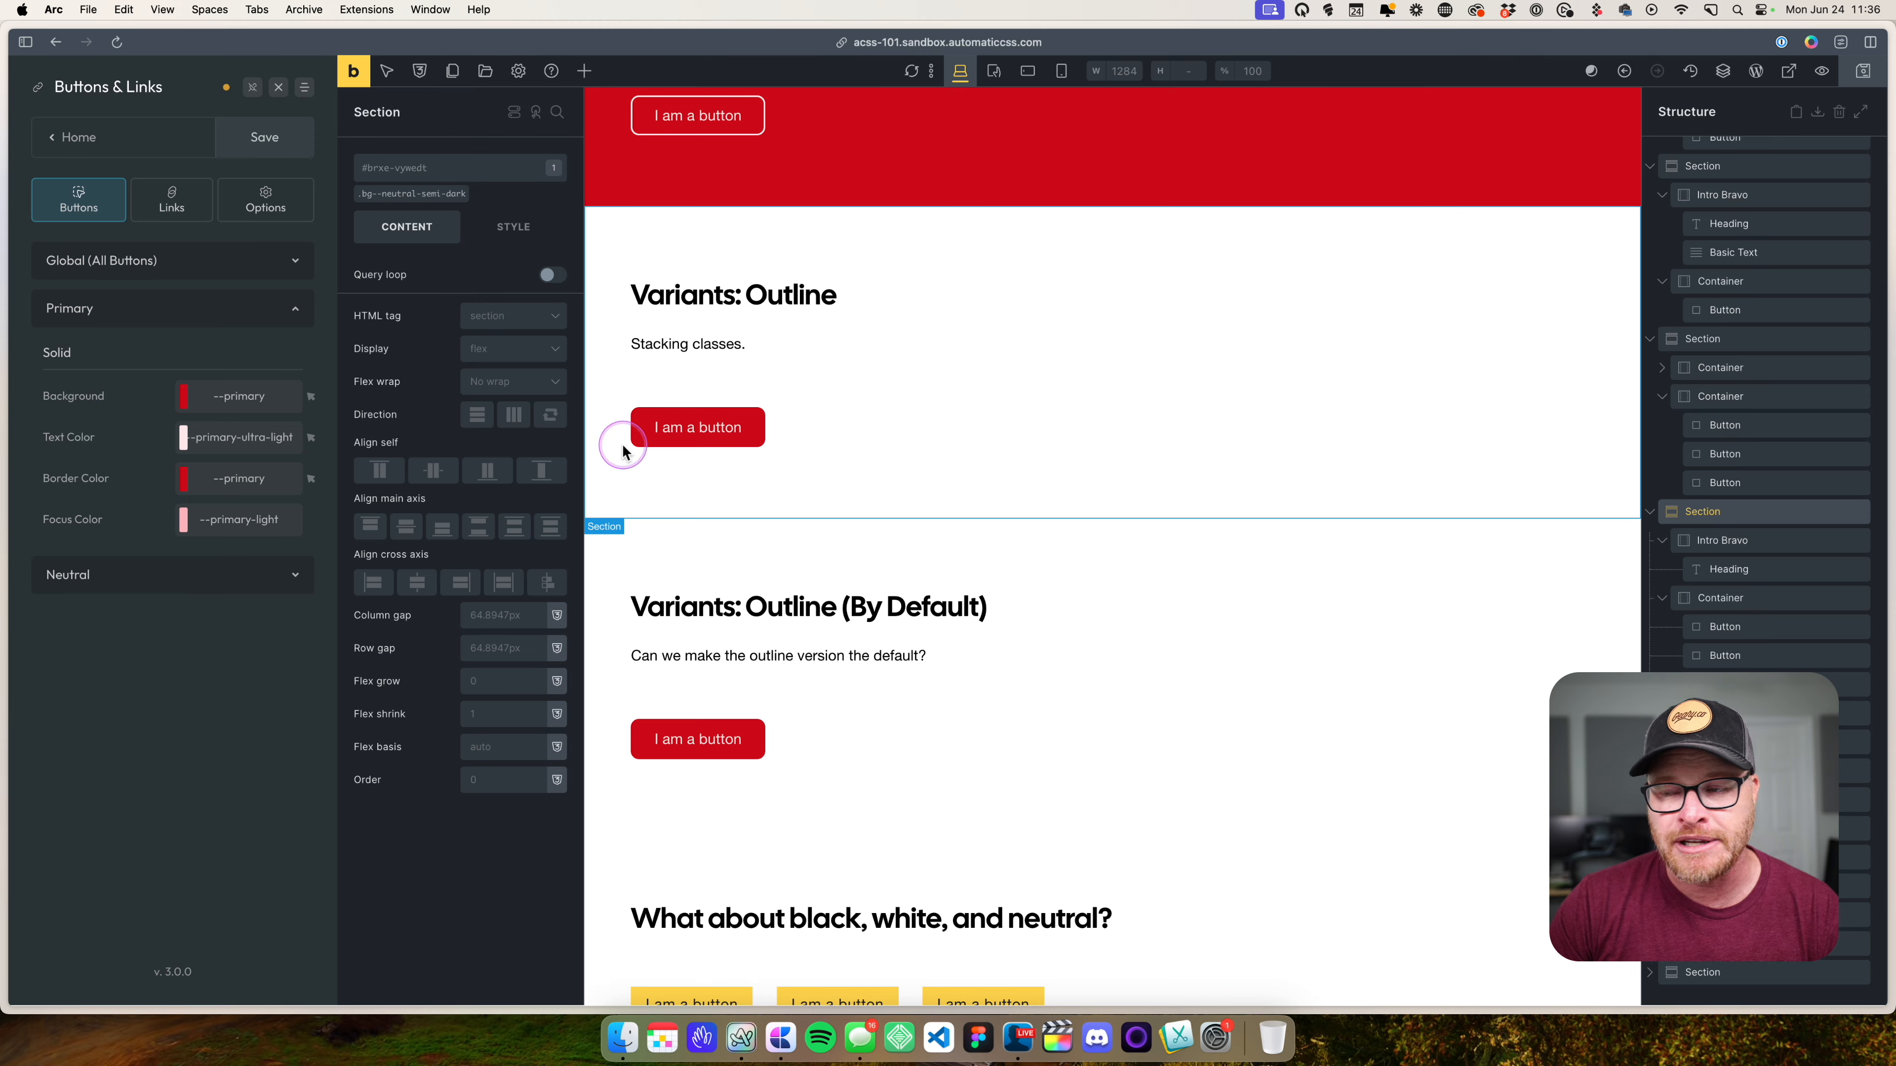
- Review the page's remaining button sections and the Neutral set's Solid, Dark and Light color settings
{"action": "scroll", "coordinate": [1050, 470], "scroll_direction": "down", "scroll_amount": 4}
{"action": "scroll", "coordinate": [1050, 470], "scroll_direction": "down", "scroll_amount": 5}
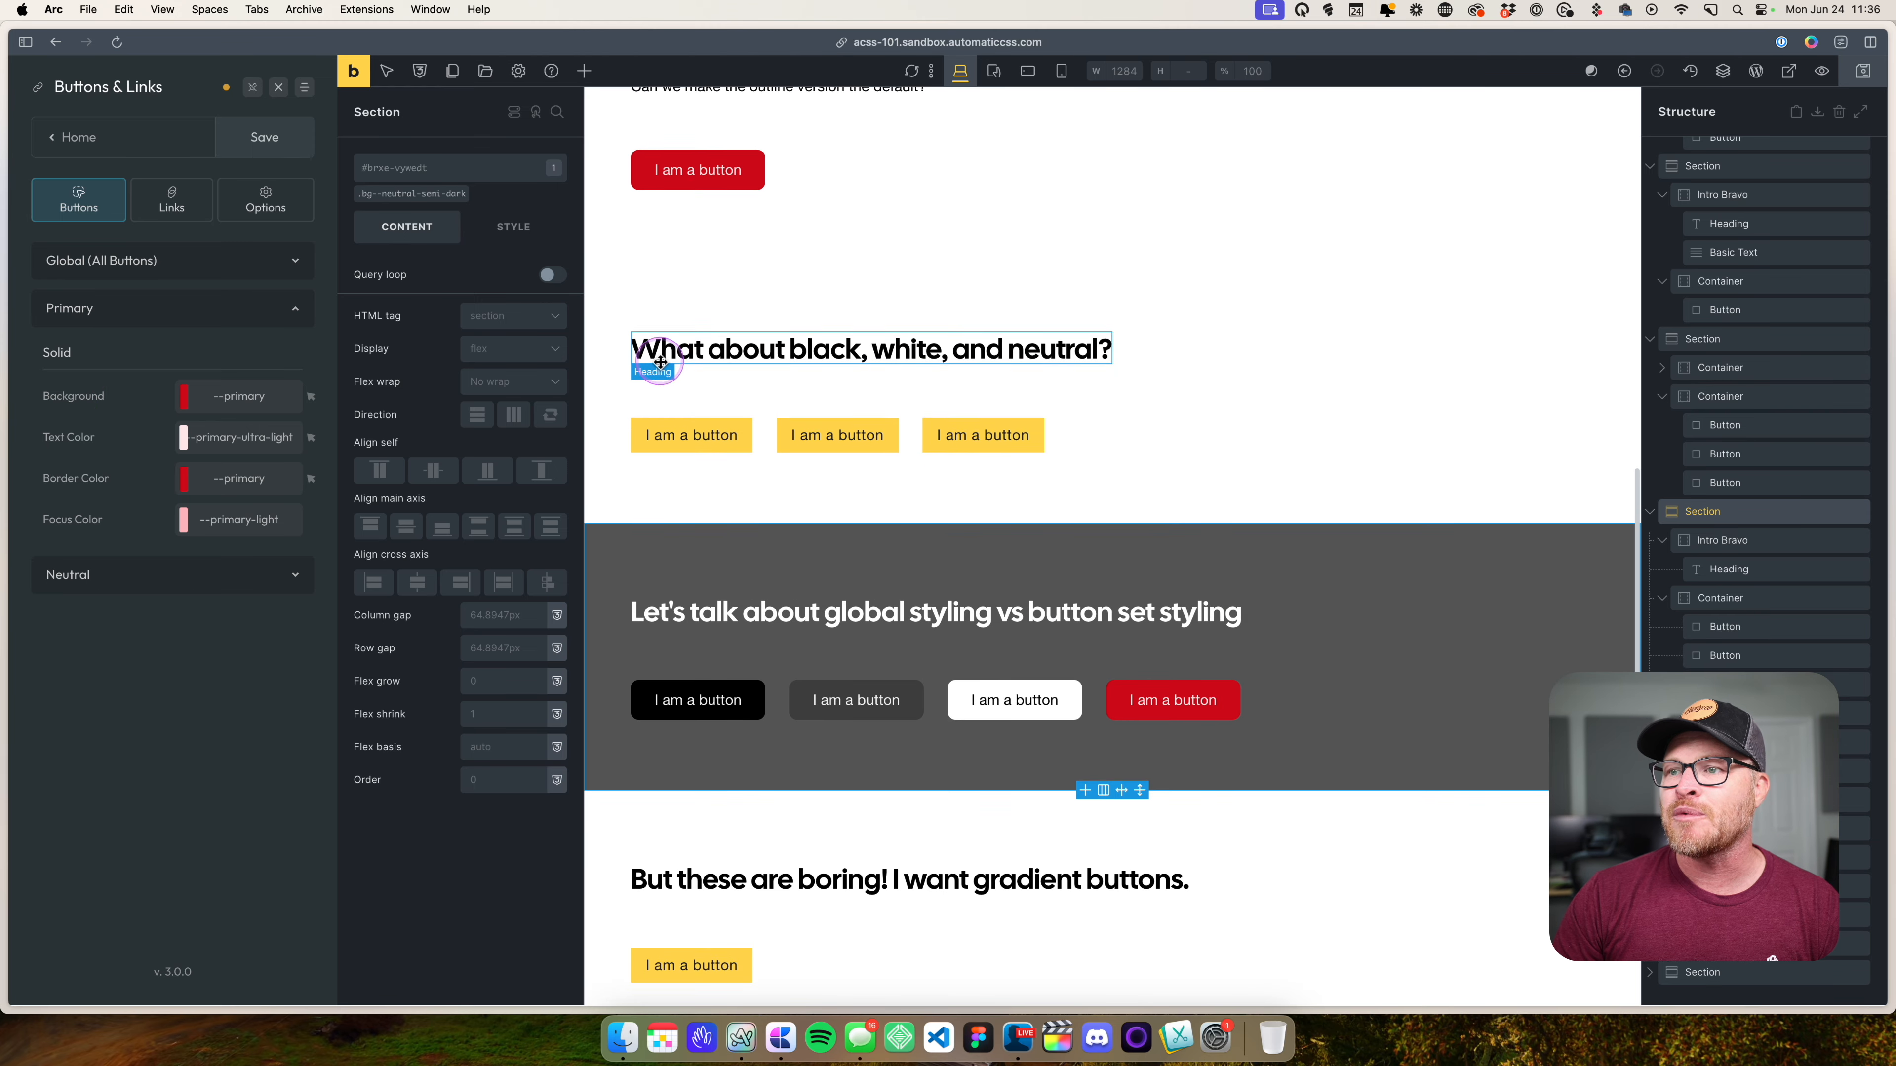
{"action": "scroll", "coordinate": [1117, 464], "scroll_direction": "down", "scroll_amount": 4}
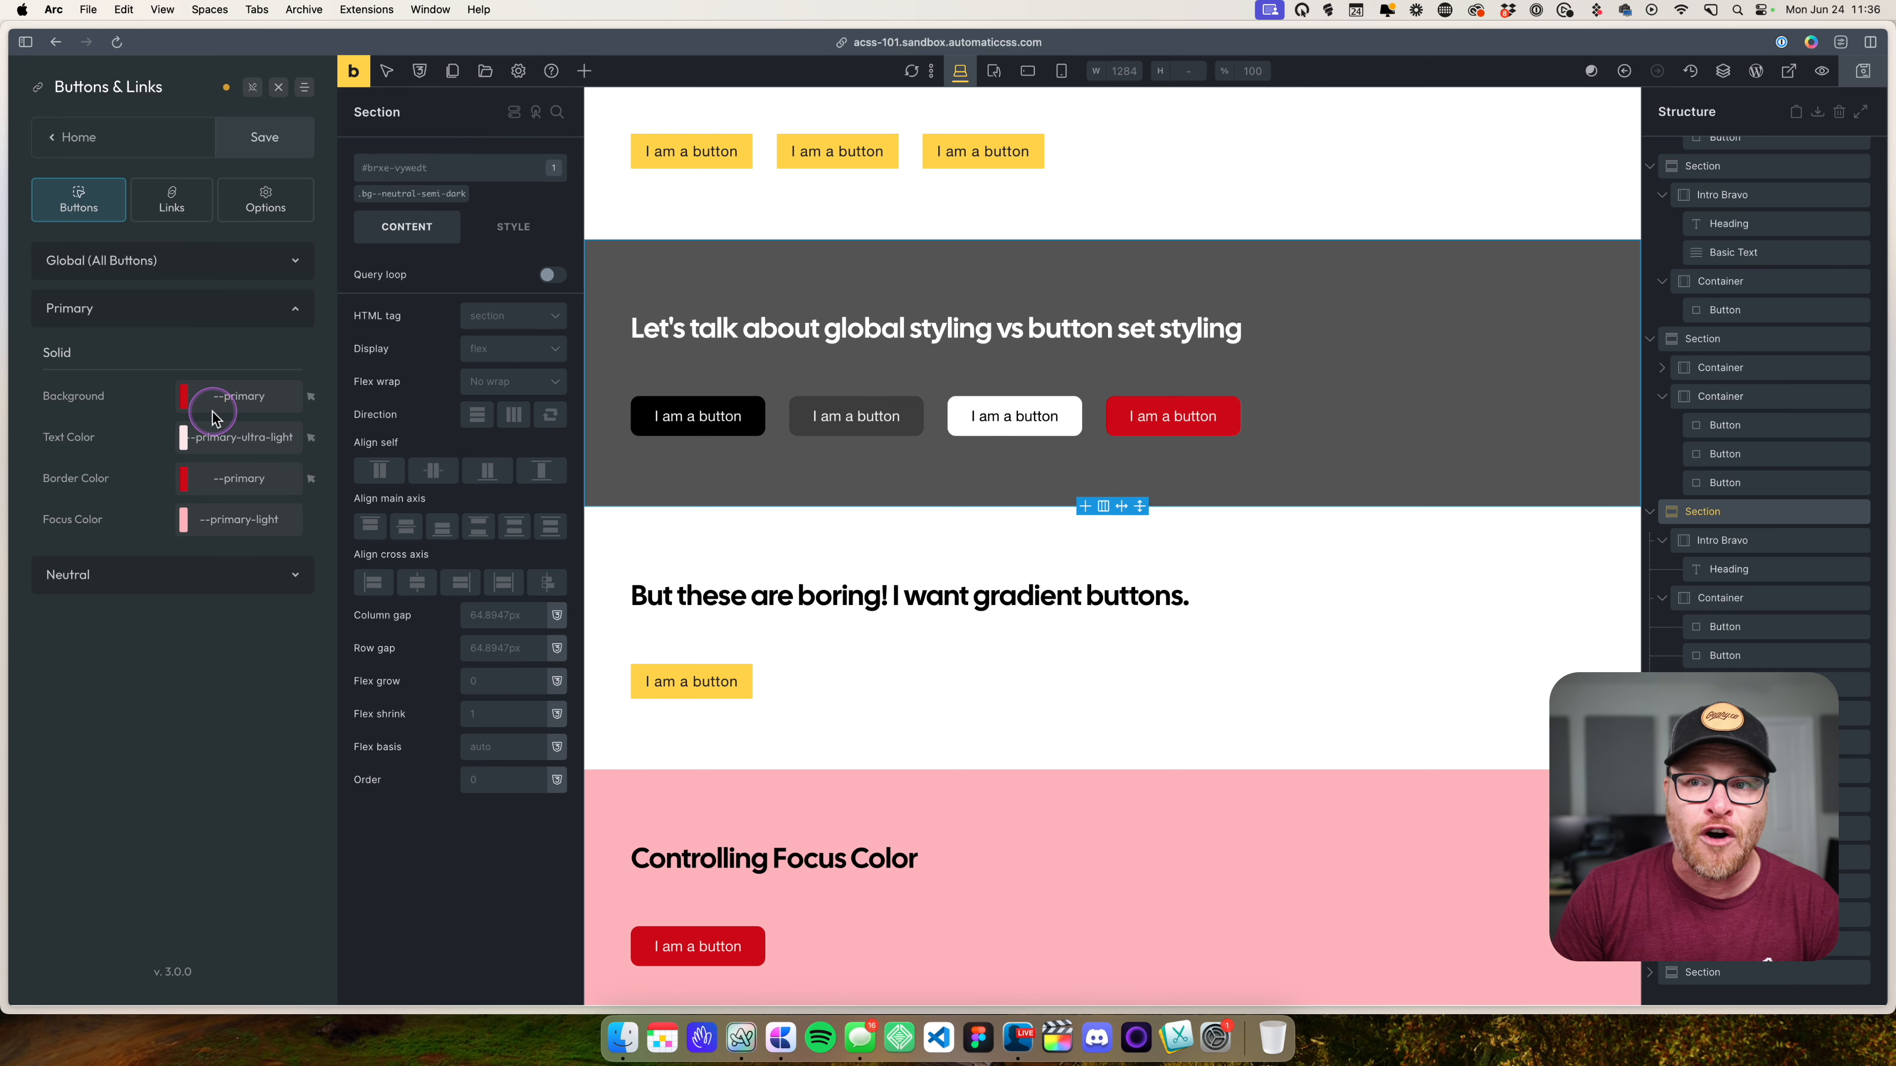
{"action": "left_click", "coordinate": [194, 596]}
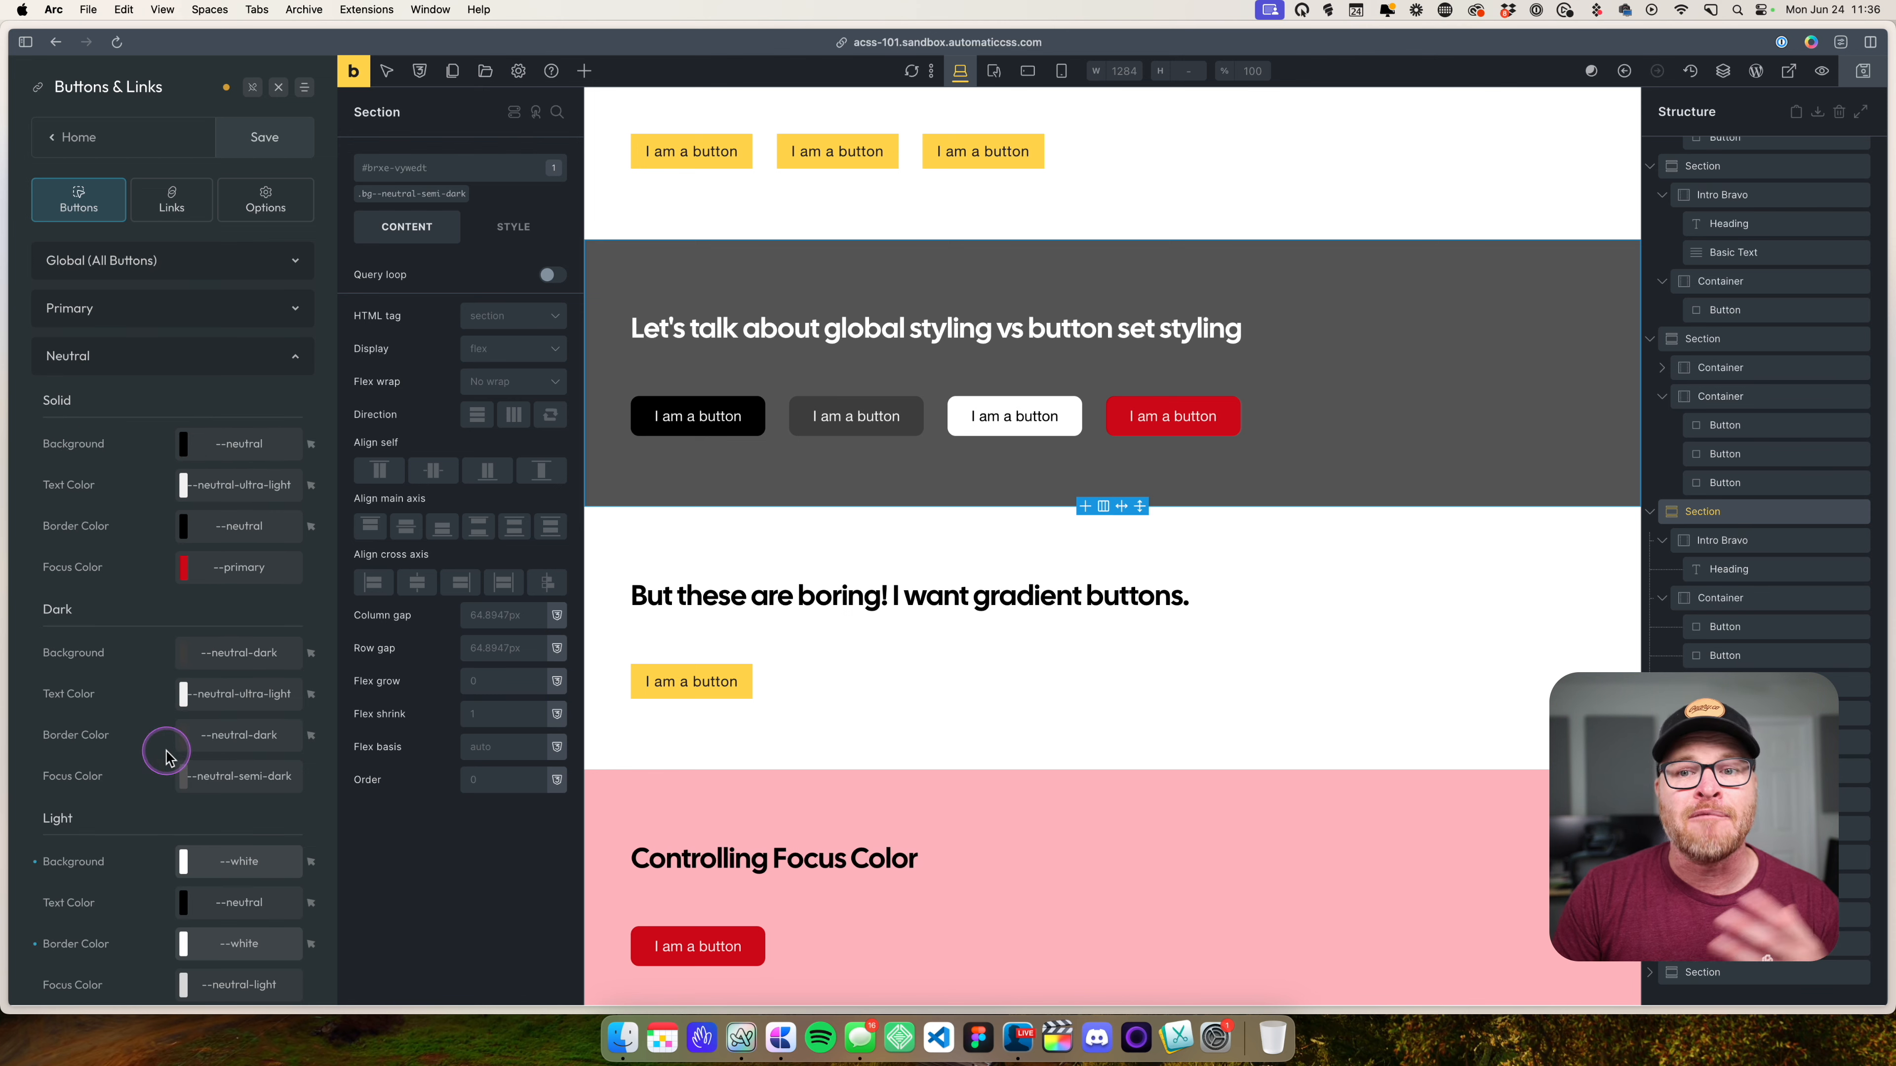
{"action": "scroll", "coordinate": [160, 523], "scroll_direction": "down", "scroll_amount": 1}
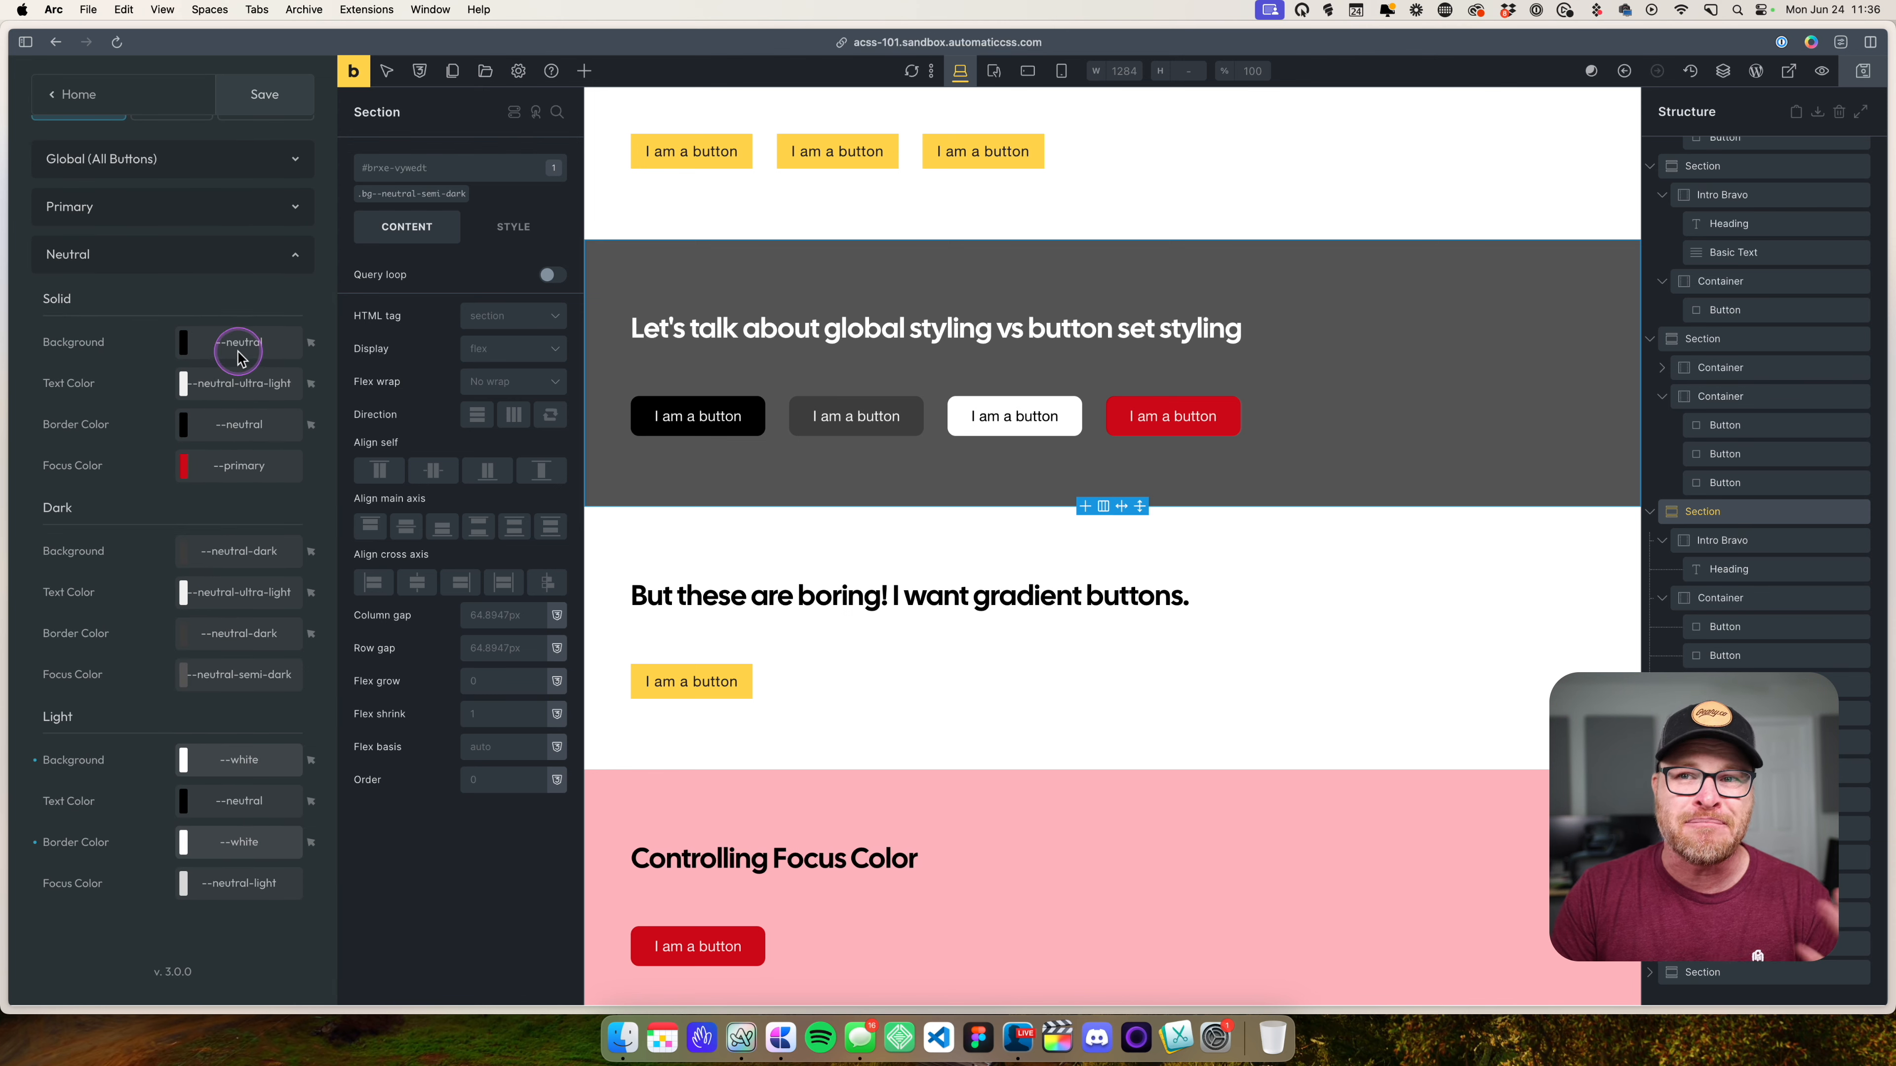
{"action": "scroll", "coordinate": [250, 437], "scroll_direction": "up", "scroll_amount": 2}
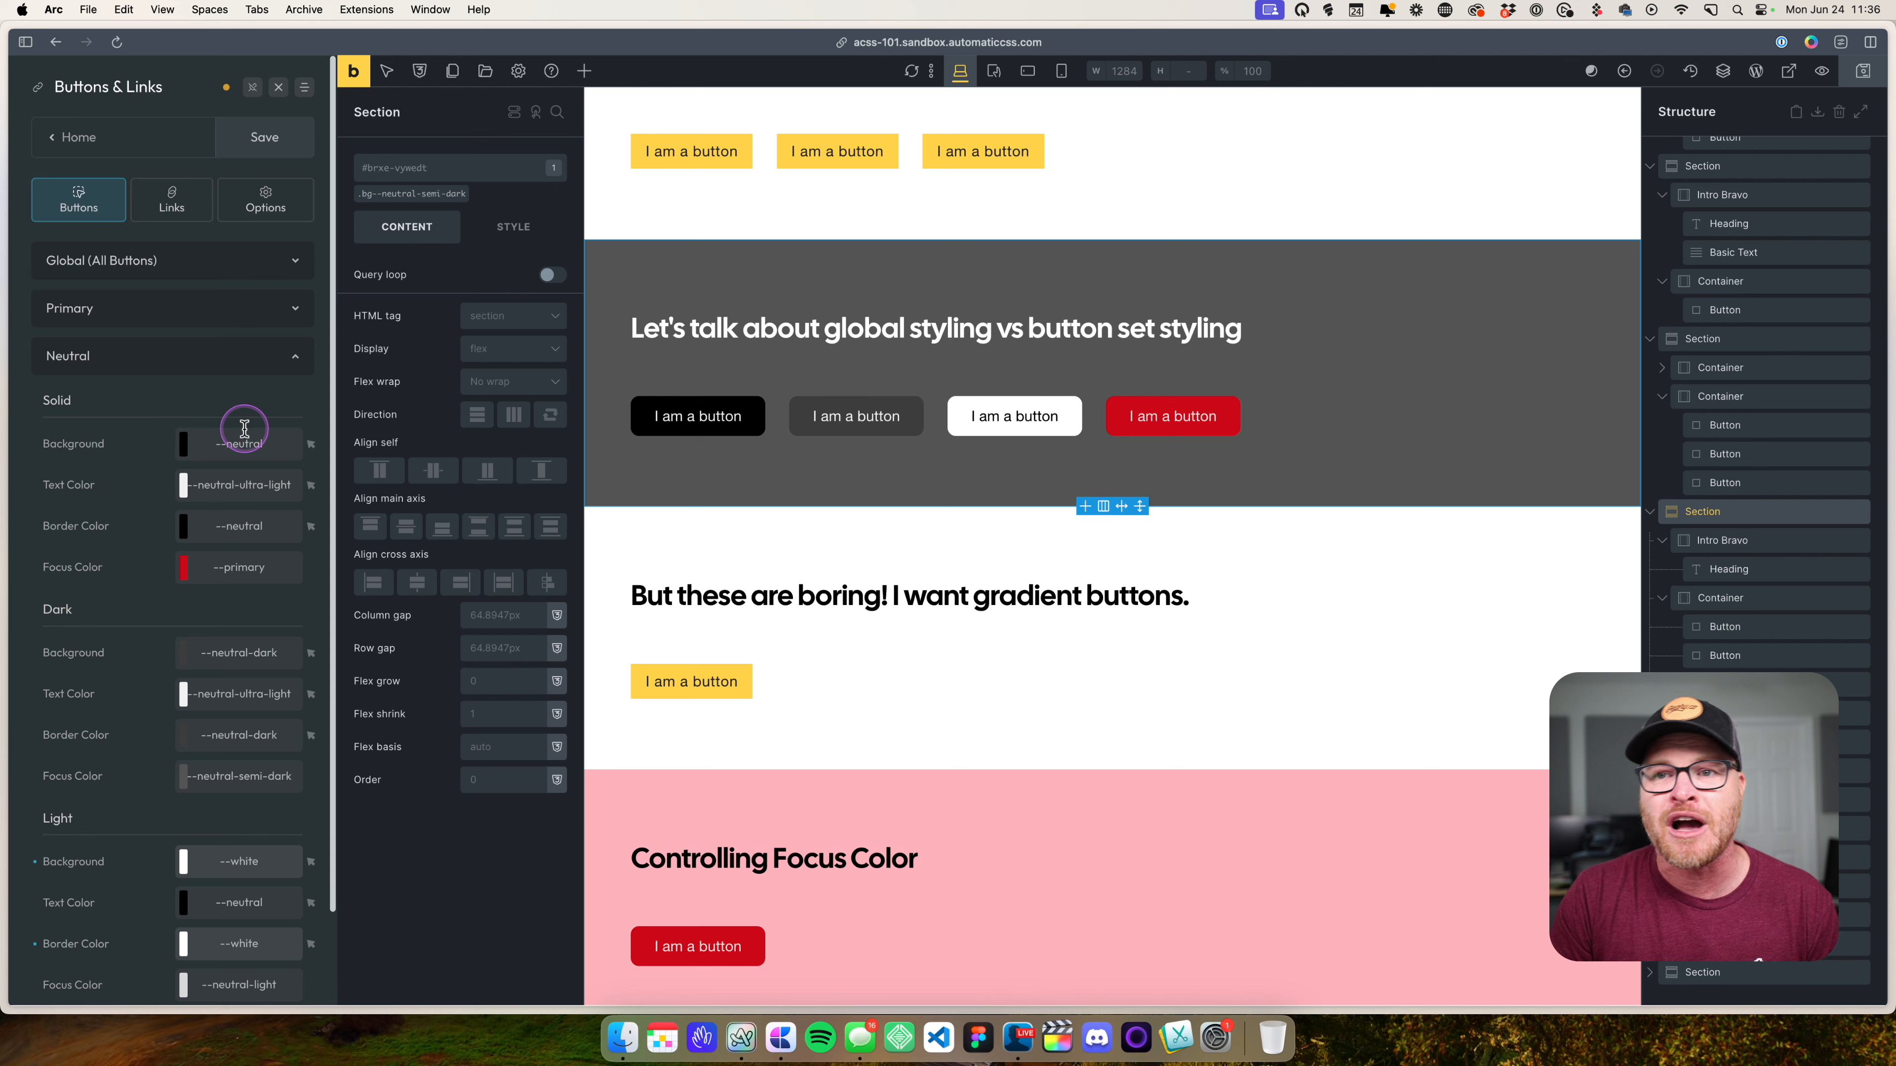
{"action": "left_click", "coordinate": [170, 354]}
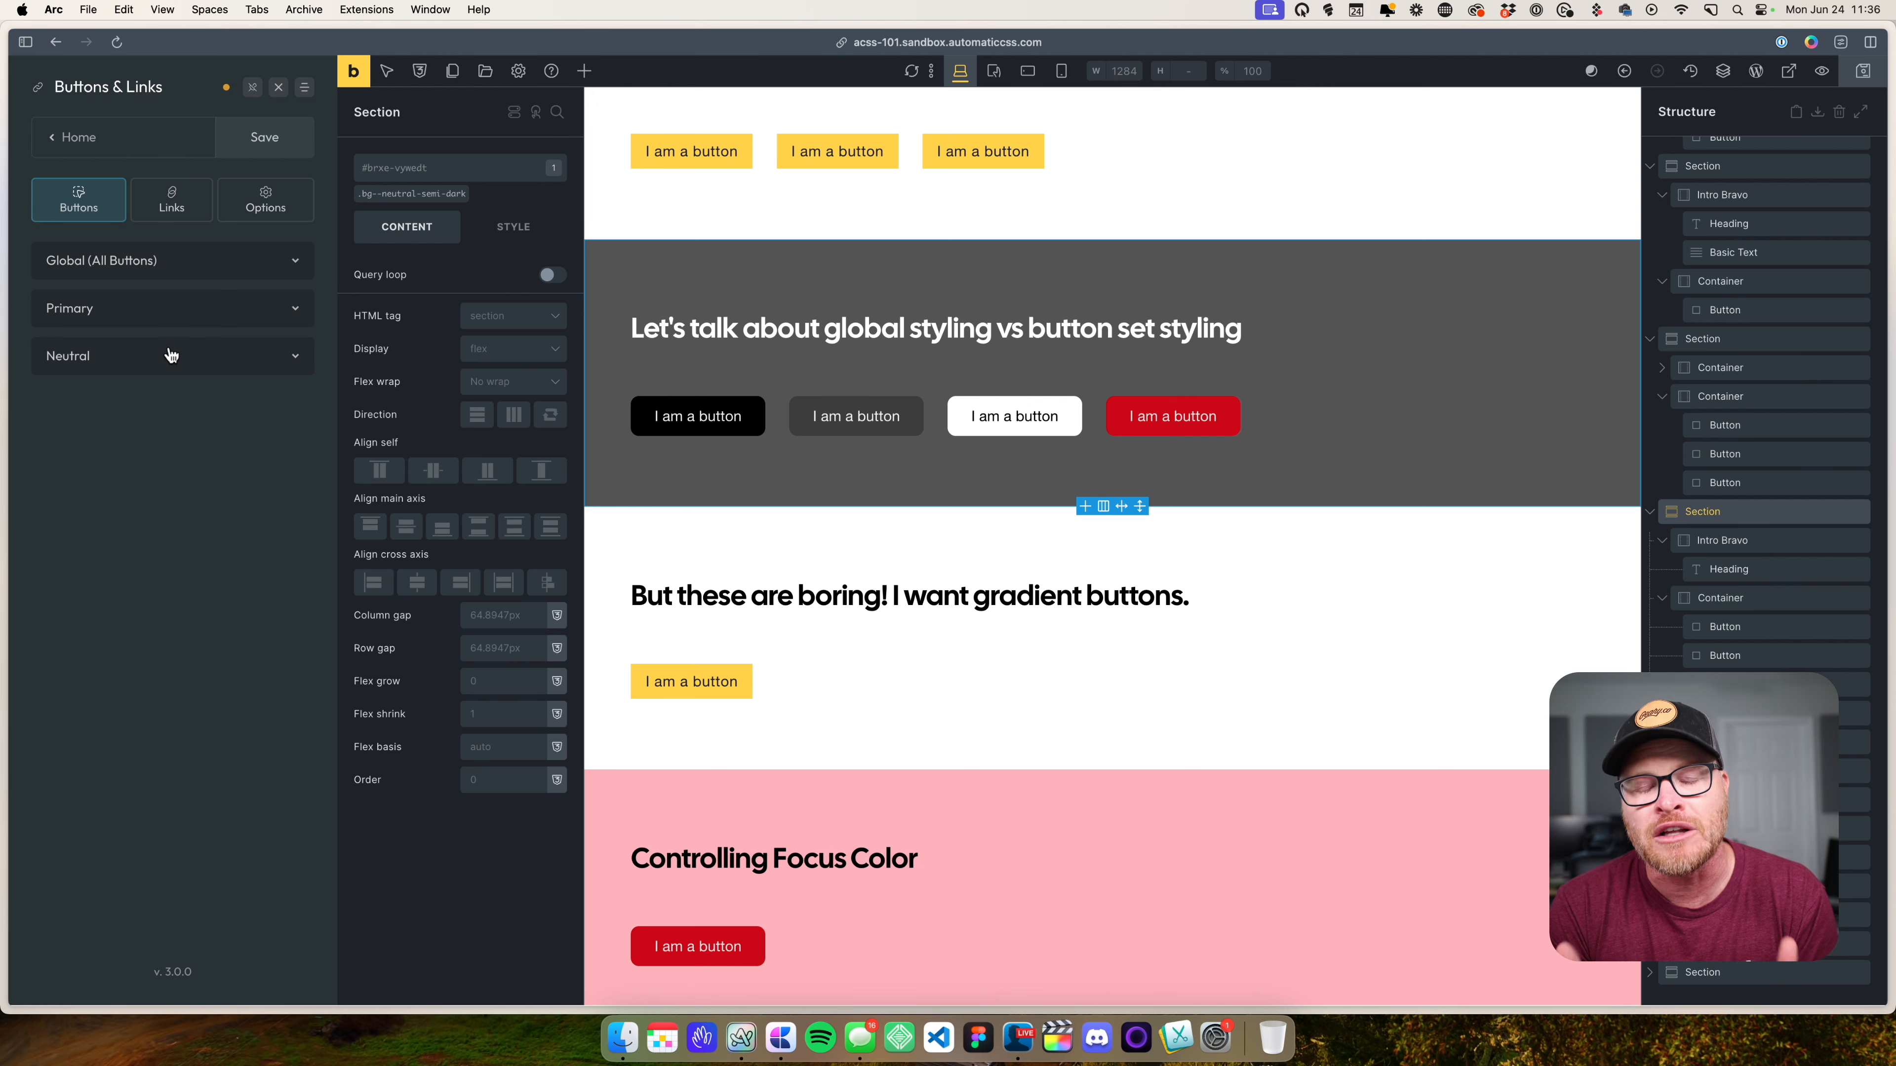
- Open the Global (All Buttons) settings and review the spacing, typography, border and transition options
{"action": "left_click", "coordinate": [84, 260]}
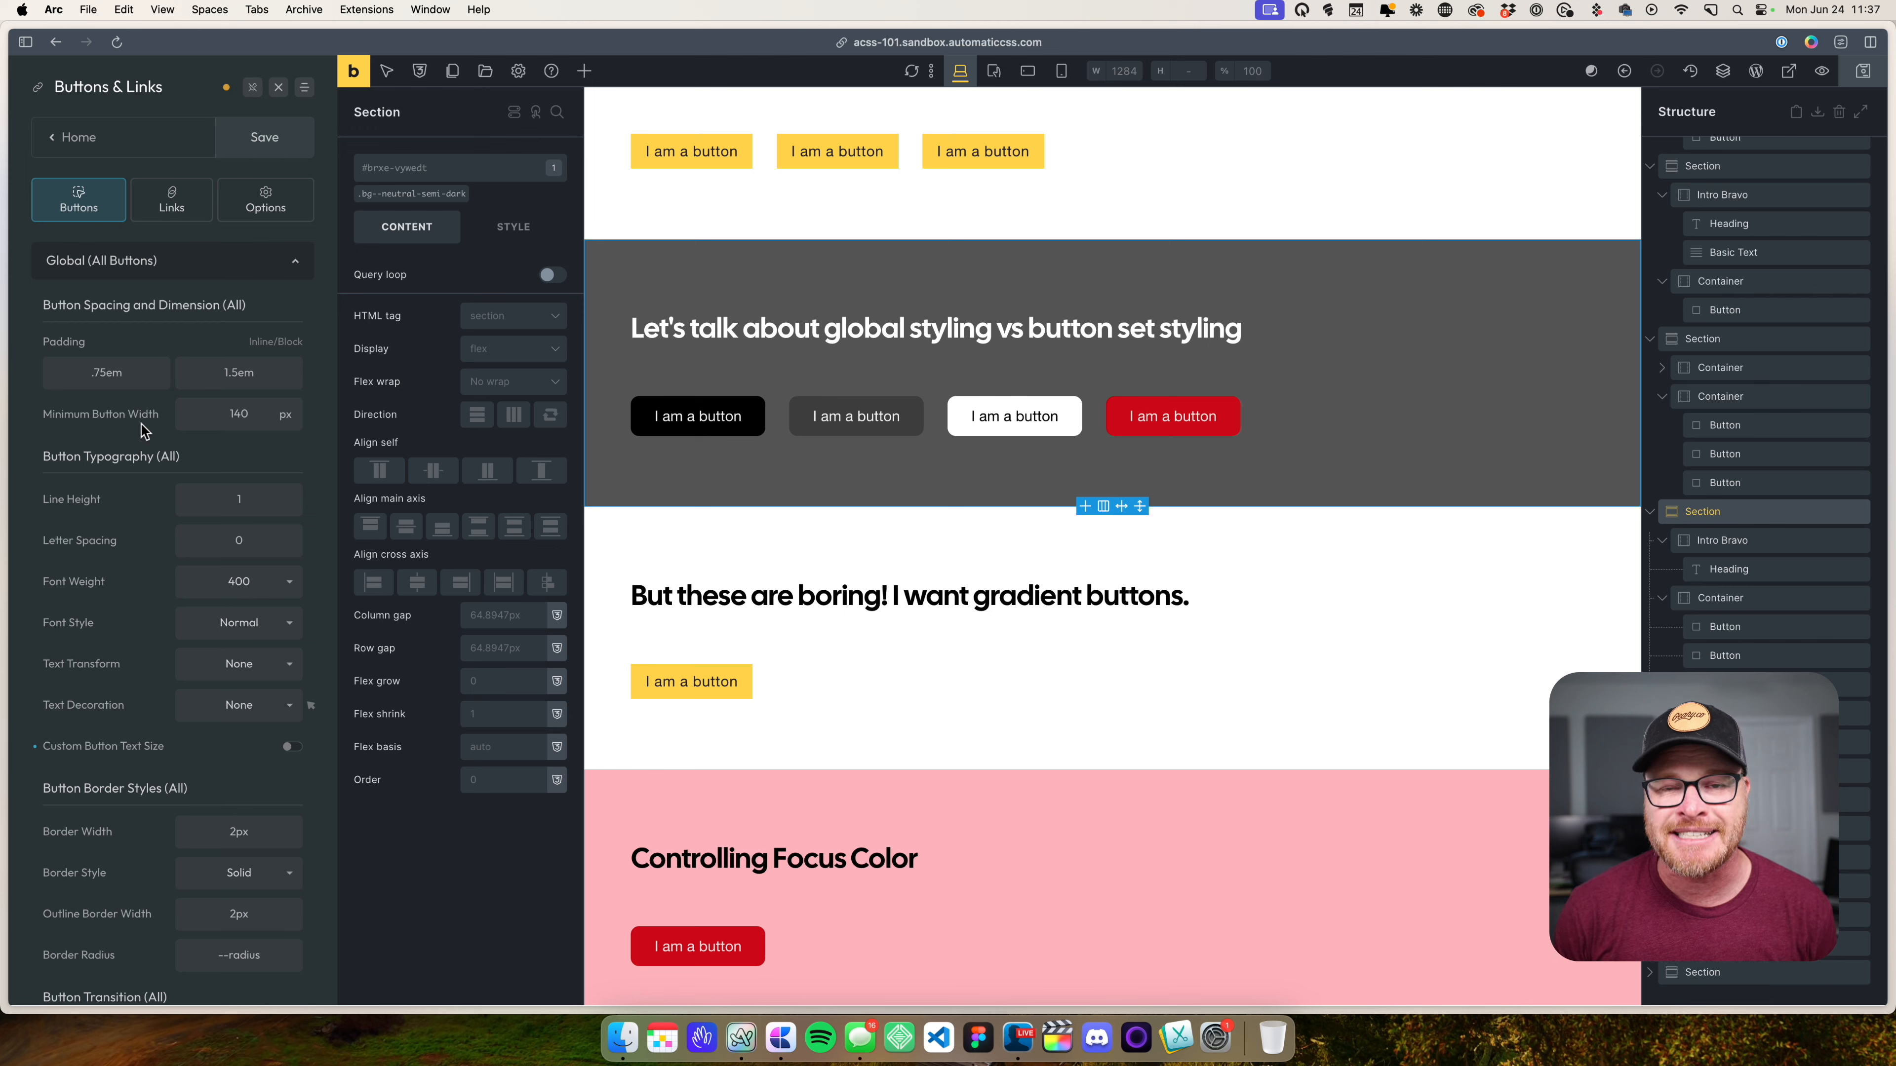
{"action": "scroll", "coordinate": [200, 590], "scroll_direction": "down", "scroll_amount": 3}
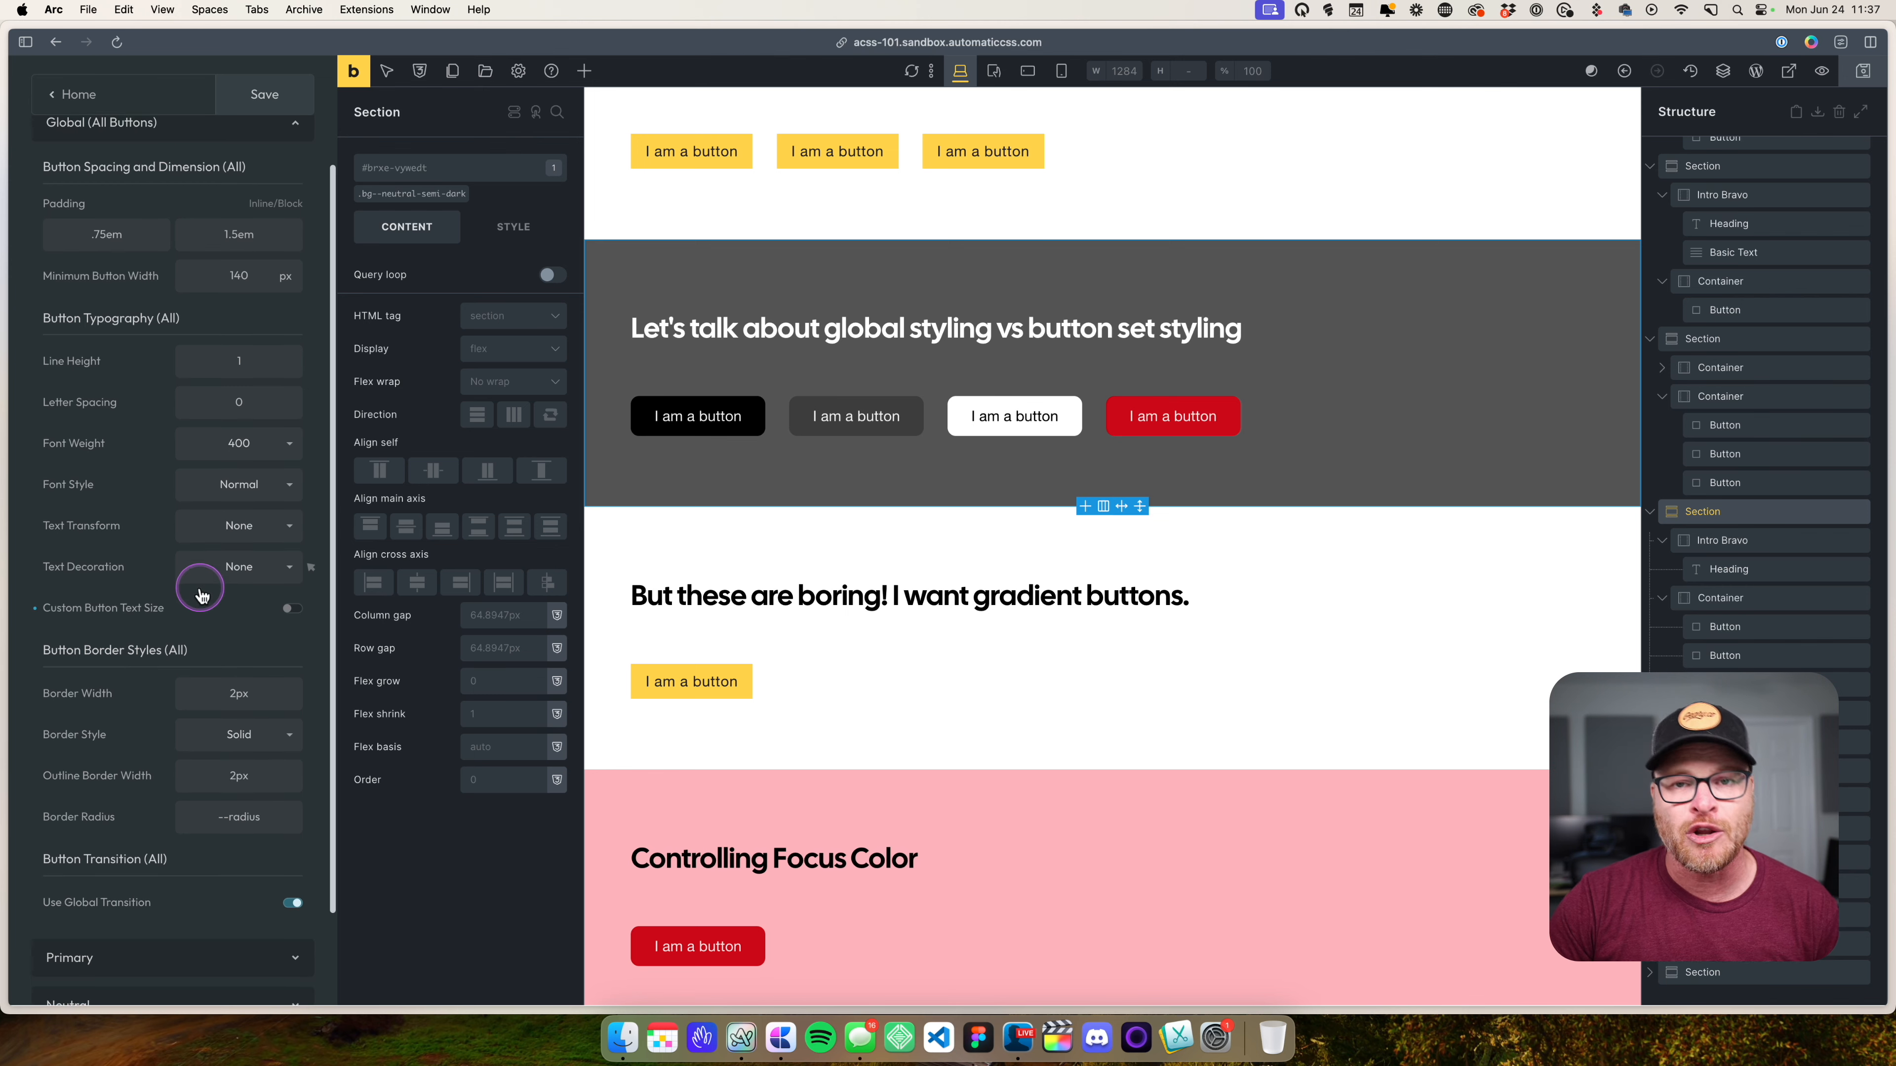
{"action": "scroll", "coordinate": [200, 590], "scroll_direction": "up", "scroll_amount": 3}
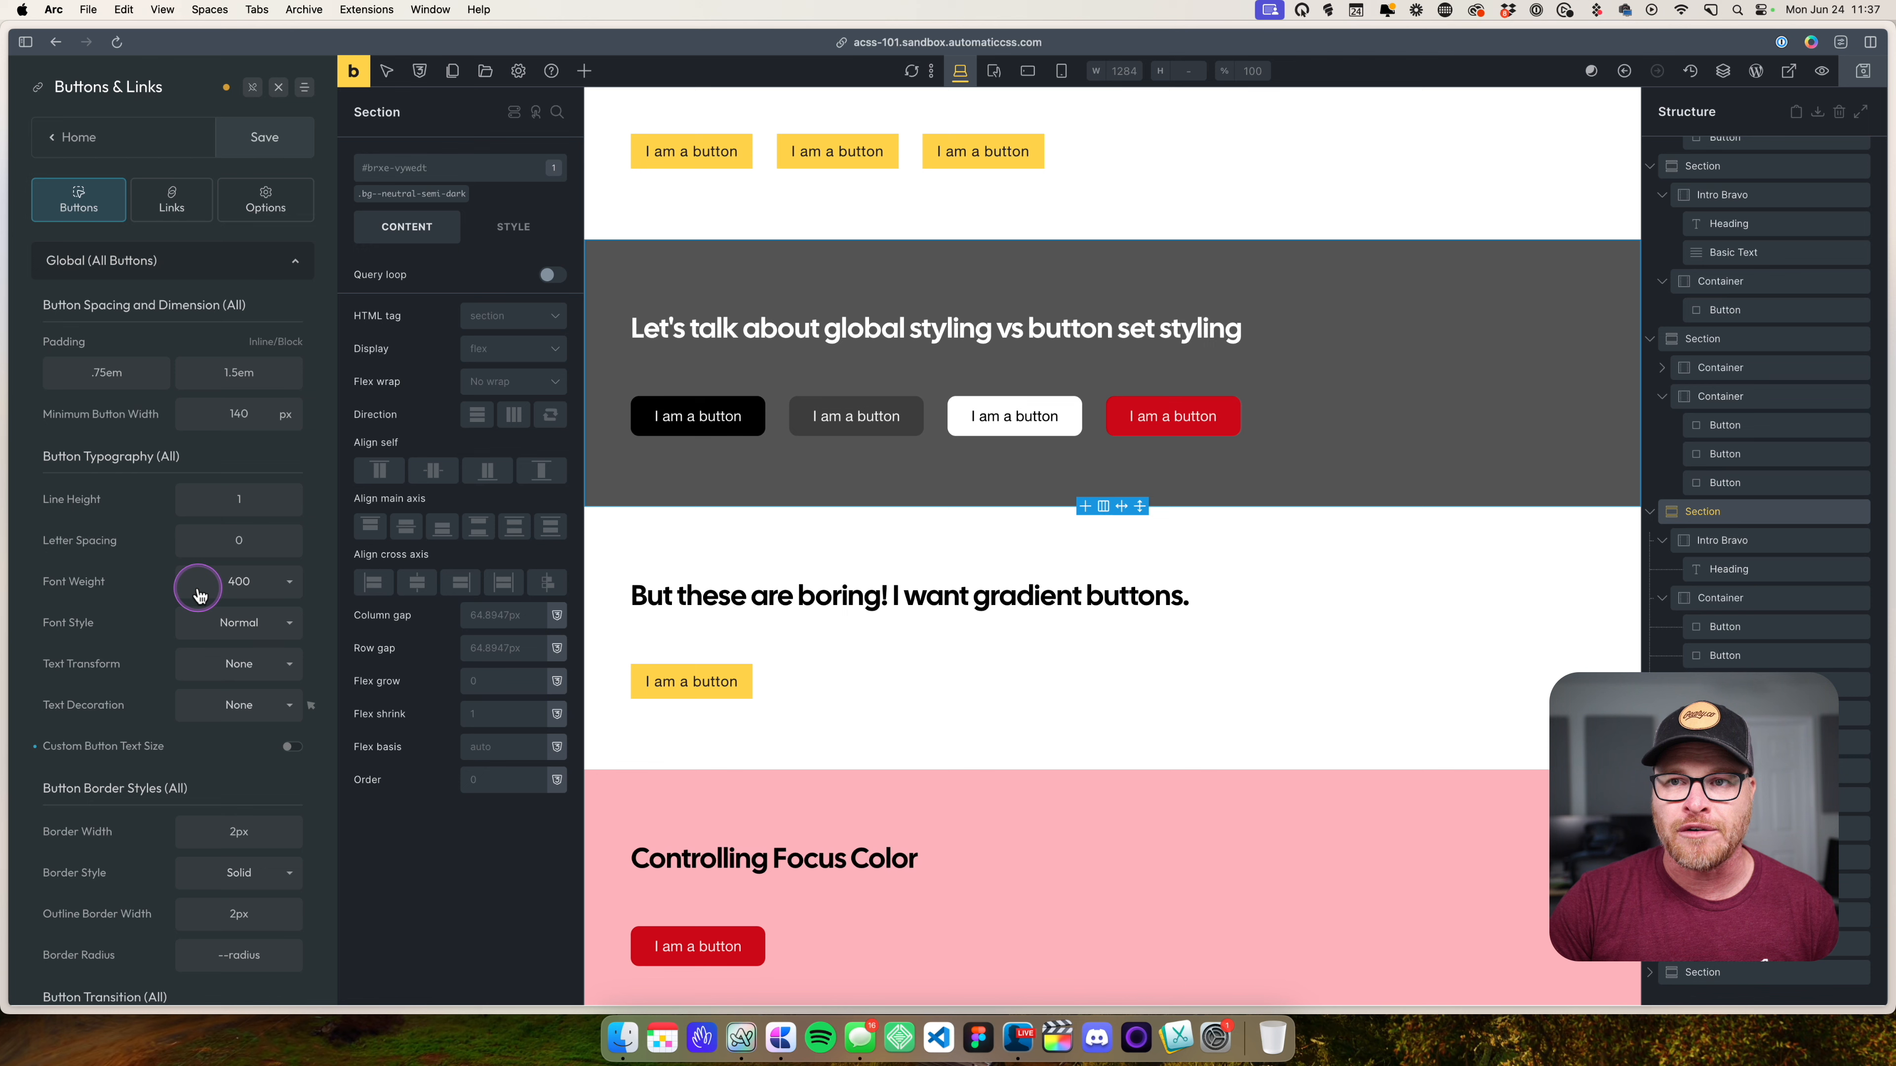
- Try a global minimum button width of 300 px on the page's buttons and restore it to 140 px
{"action": "double_click", "coordinate": [239, 414]}
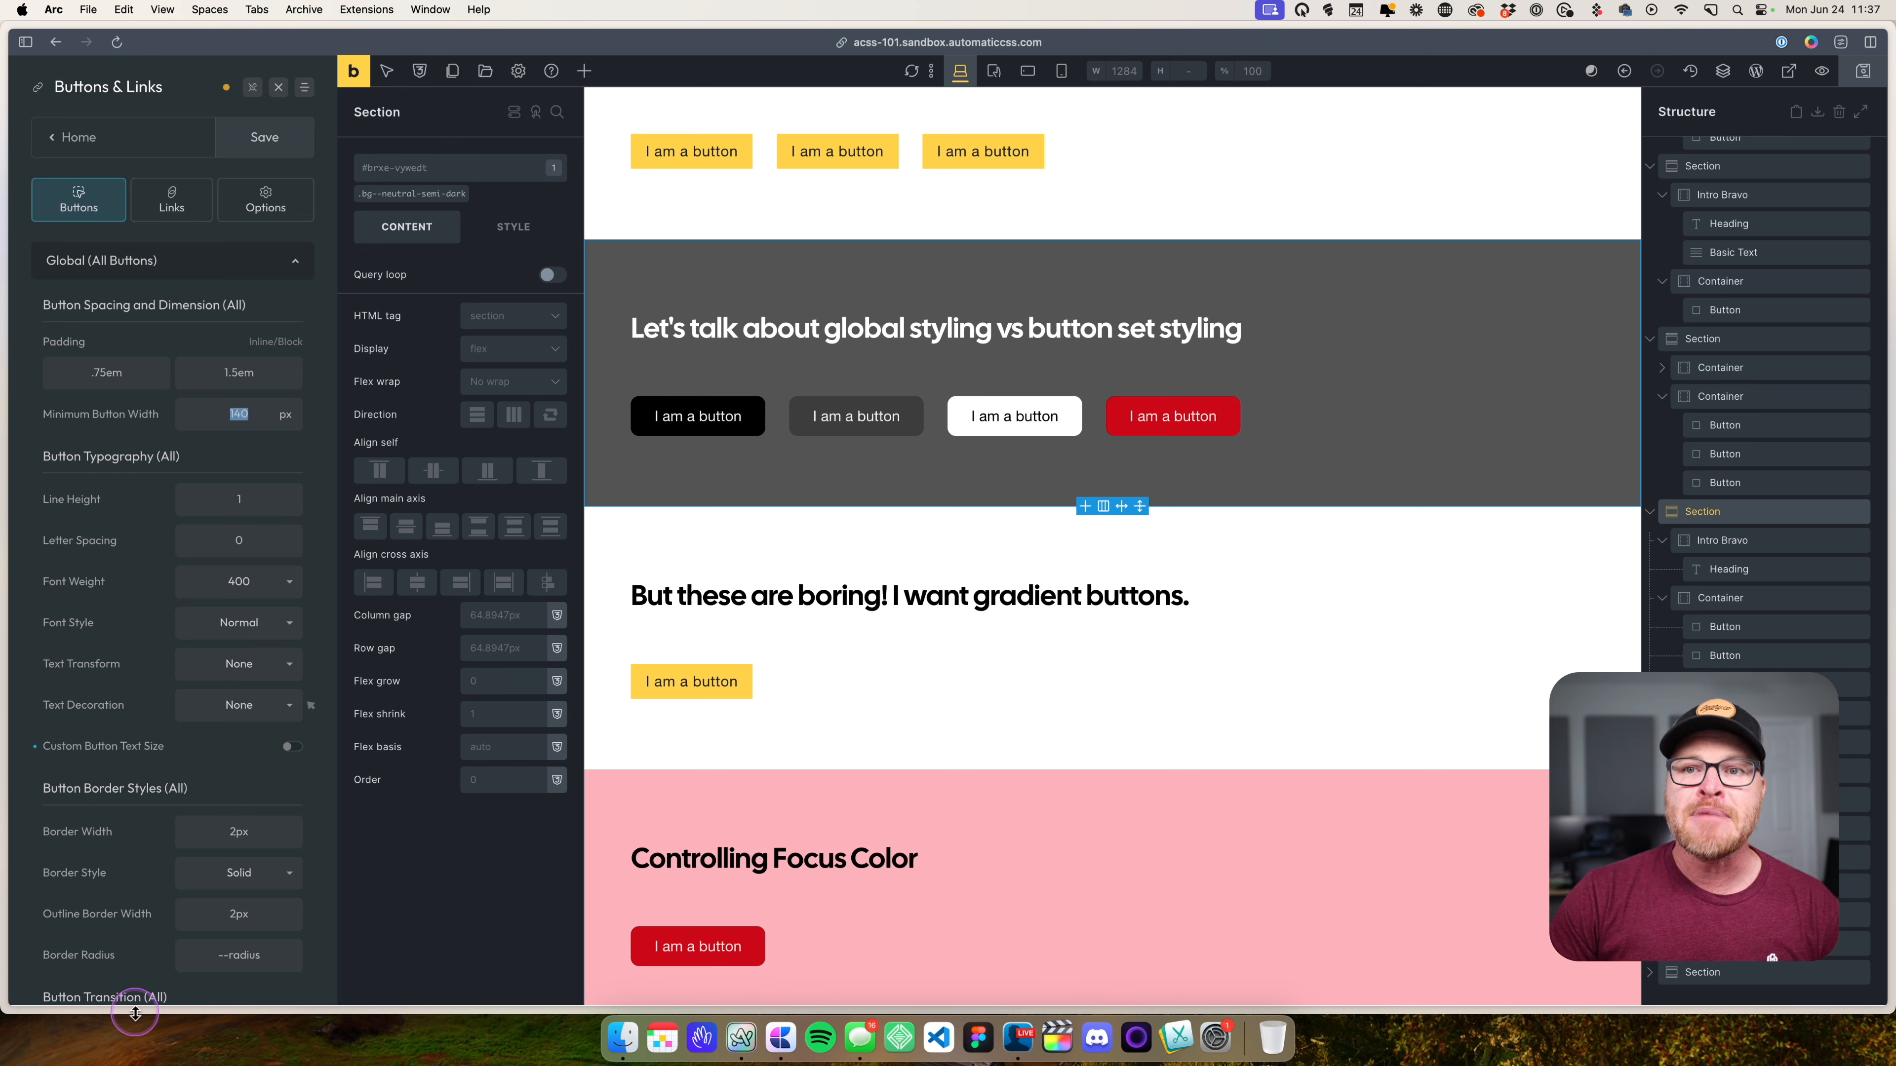
{"action": "type", "text": "300"}
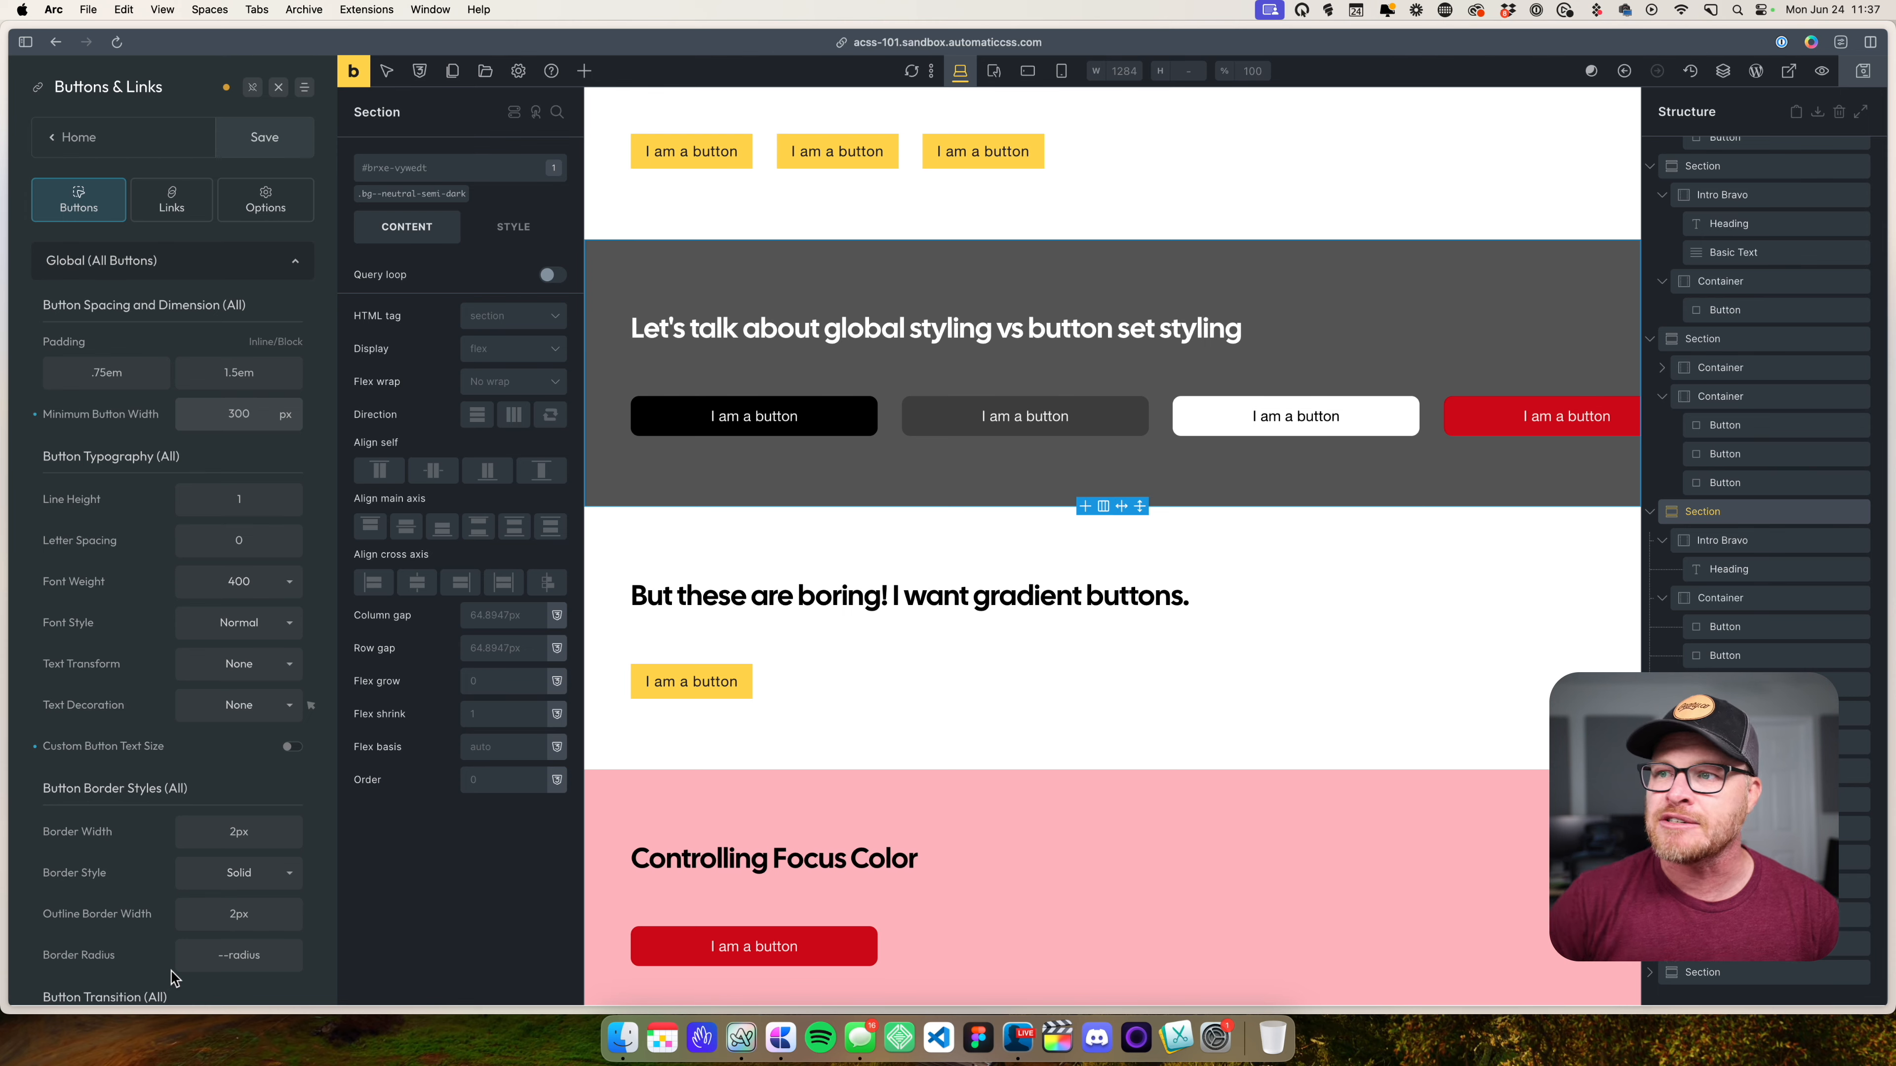
{"action": "scroll", "coordinate": [931, 804], "scroll_direction": "down", "scroll_amount": 3}
{"action": "scroll", "coordinate": [931, 804], "scroll_direction": "up", "scroll_amount": 8}
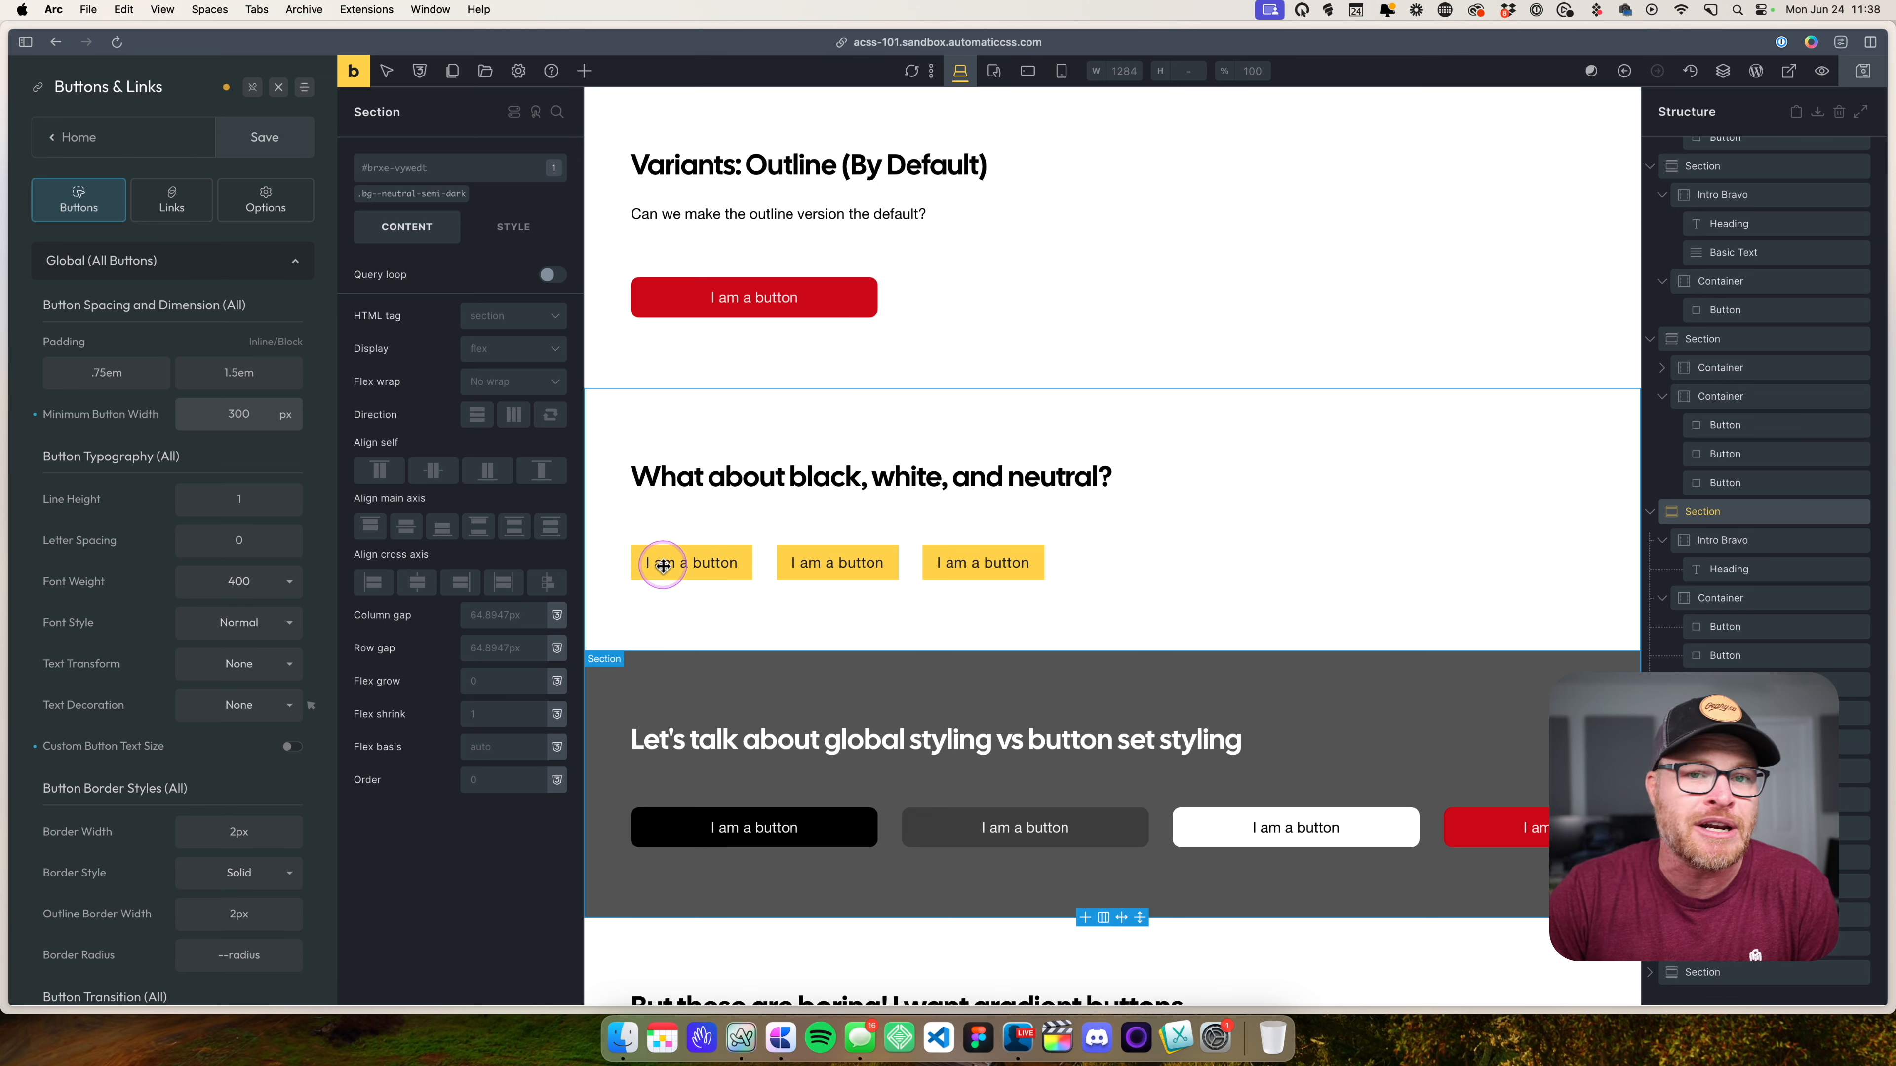
{"action": "scroll", "coordinate": [719, 605], "scroll_direction": "up", "scroll_amount": 10}
{"action": "scroll", "coordinate": [791, 294], "scroll_direction": "up", "scroll_amount": 5}
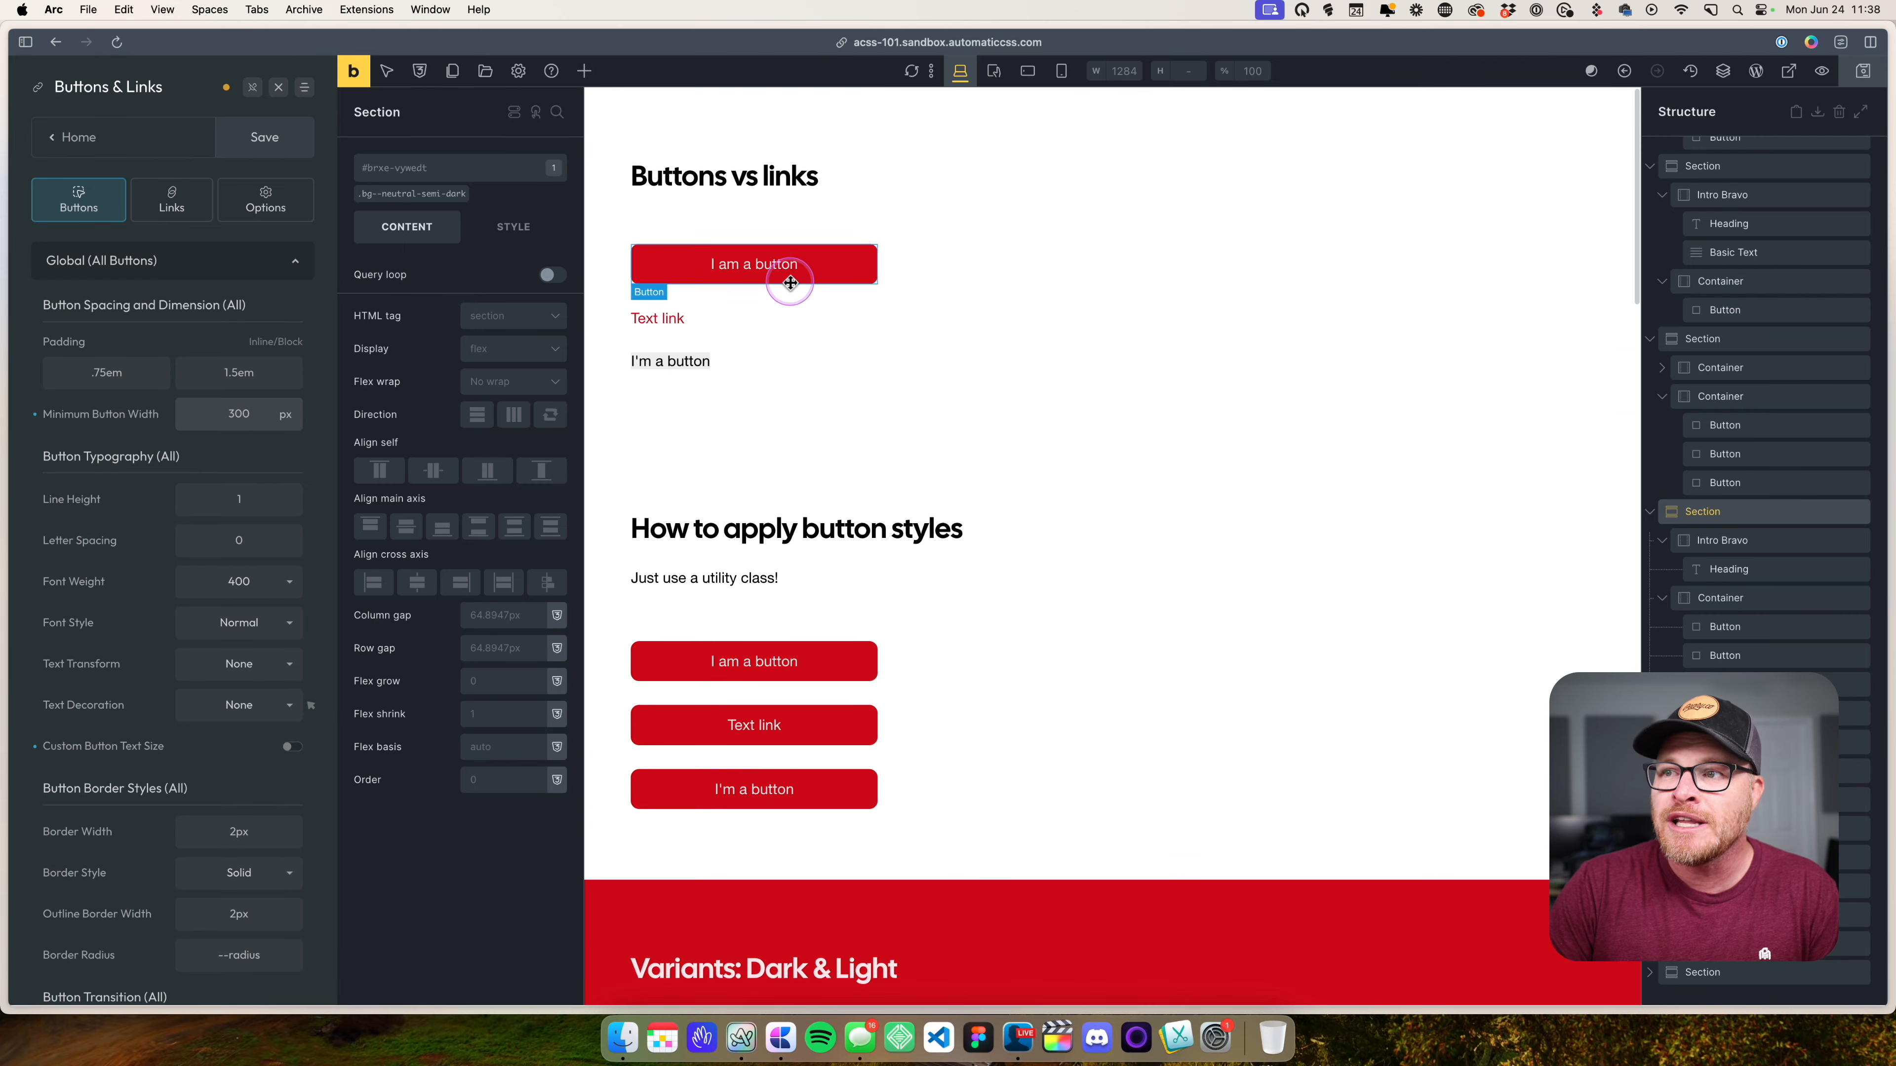
{"action": "double_click", "coordinate": [245, 416]}
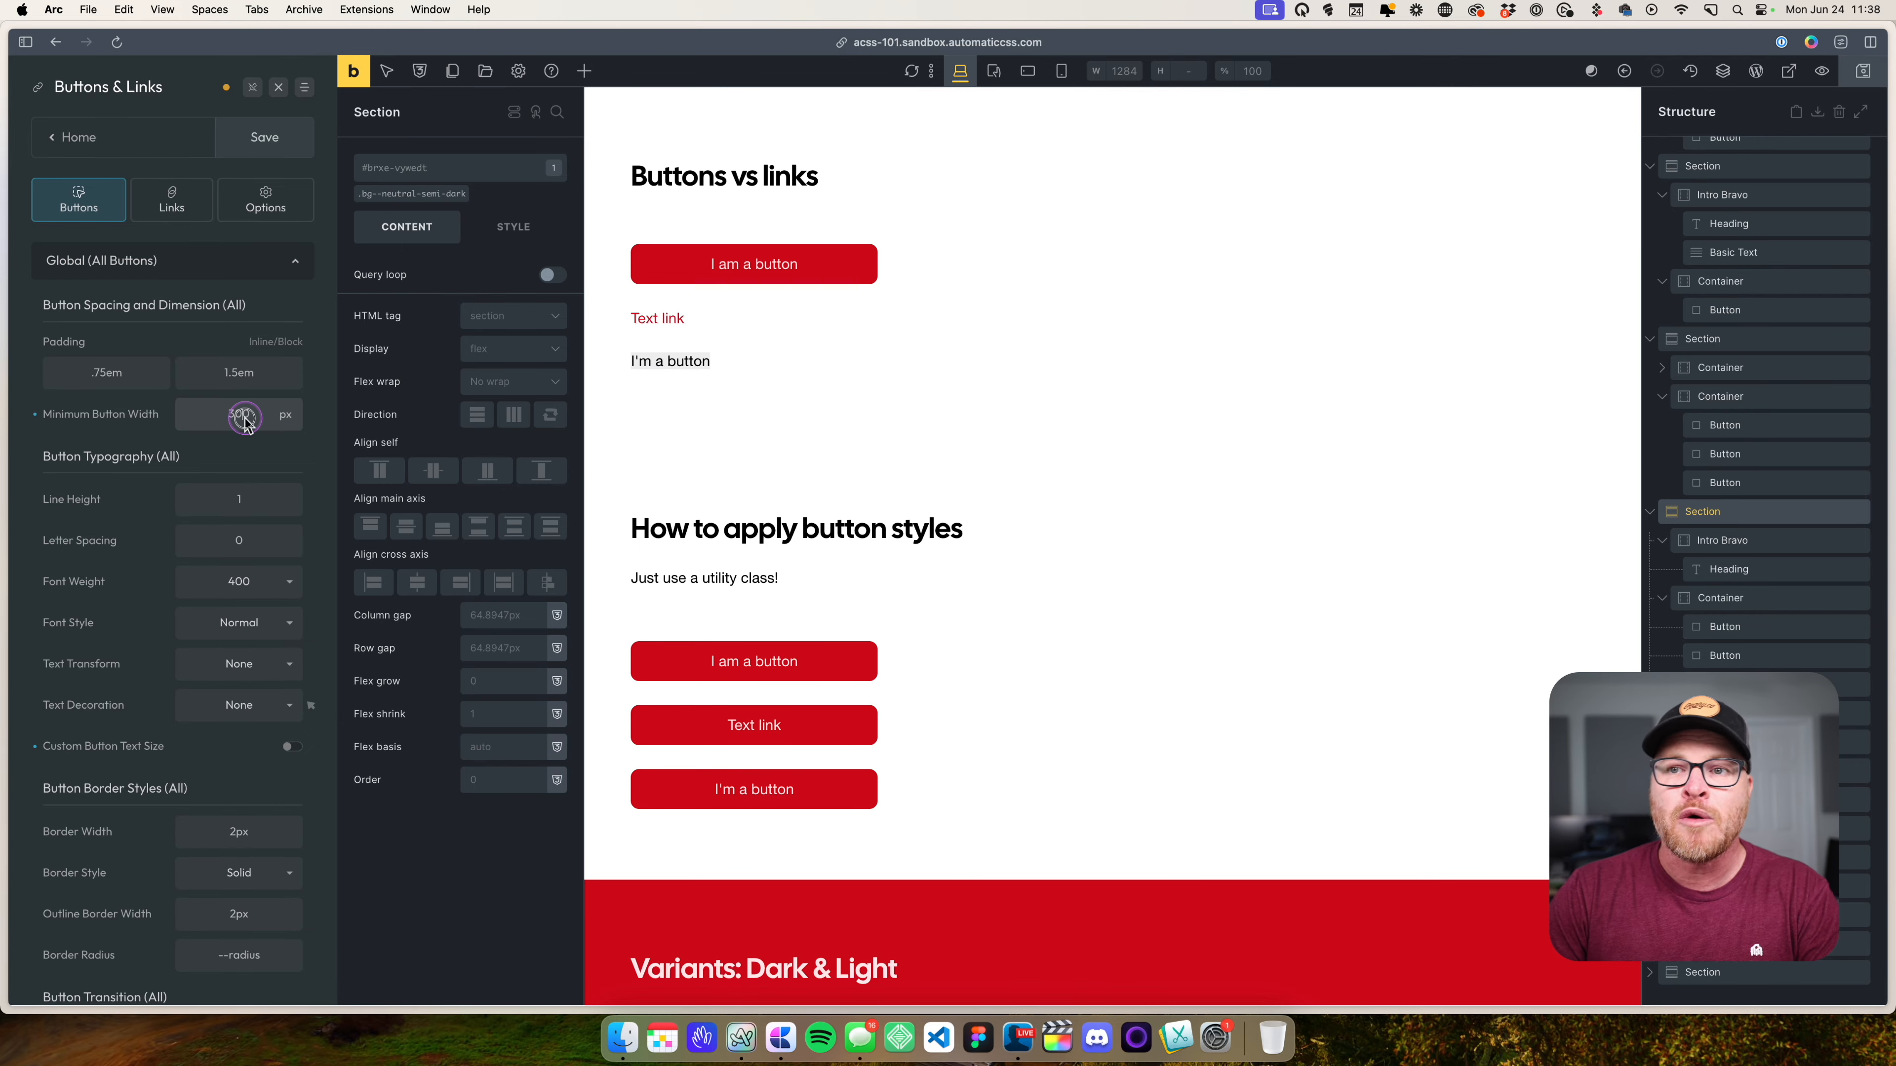
{"action": "type", "text": "140"}
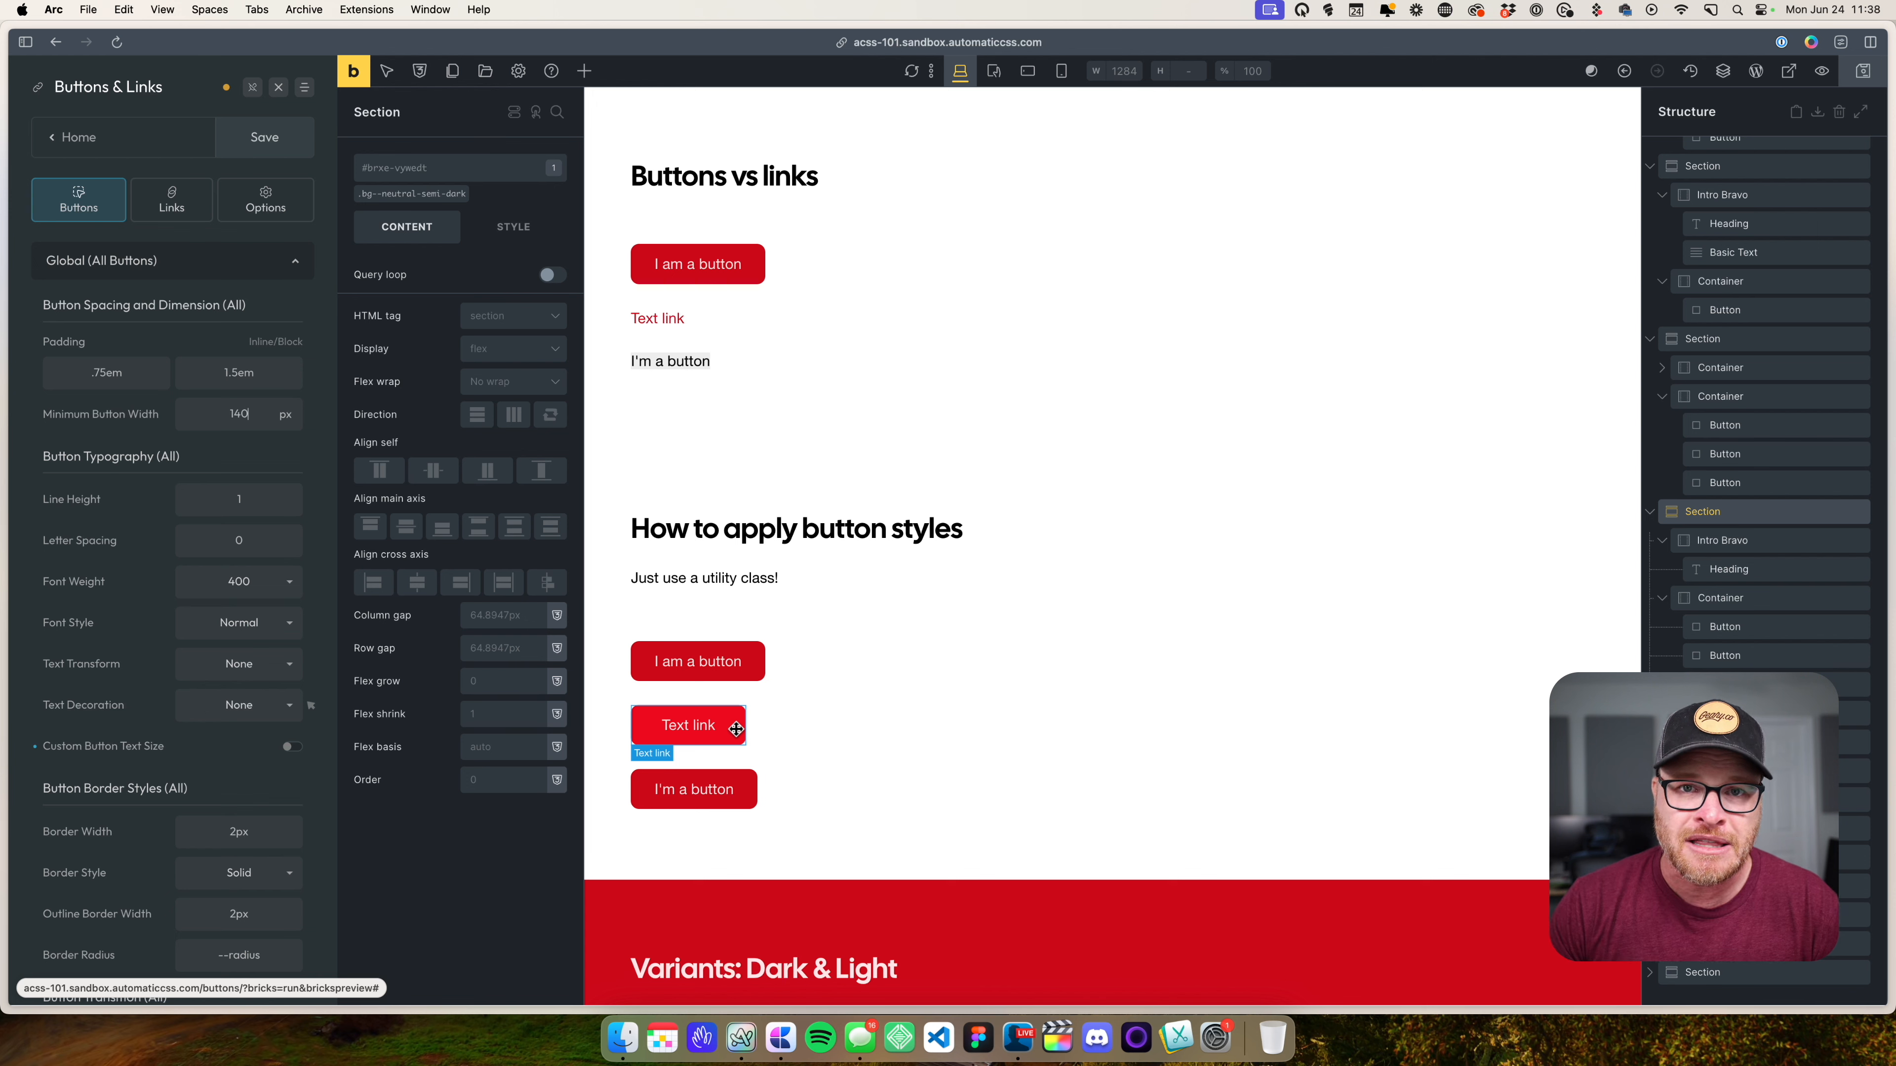
- Try a global minimum button width of 0 px on the Text link button and reset it to the default 140 px
{"action": "double_click", "coordinate": [249, 416]}
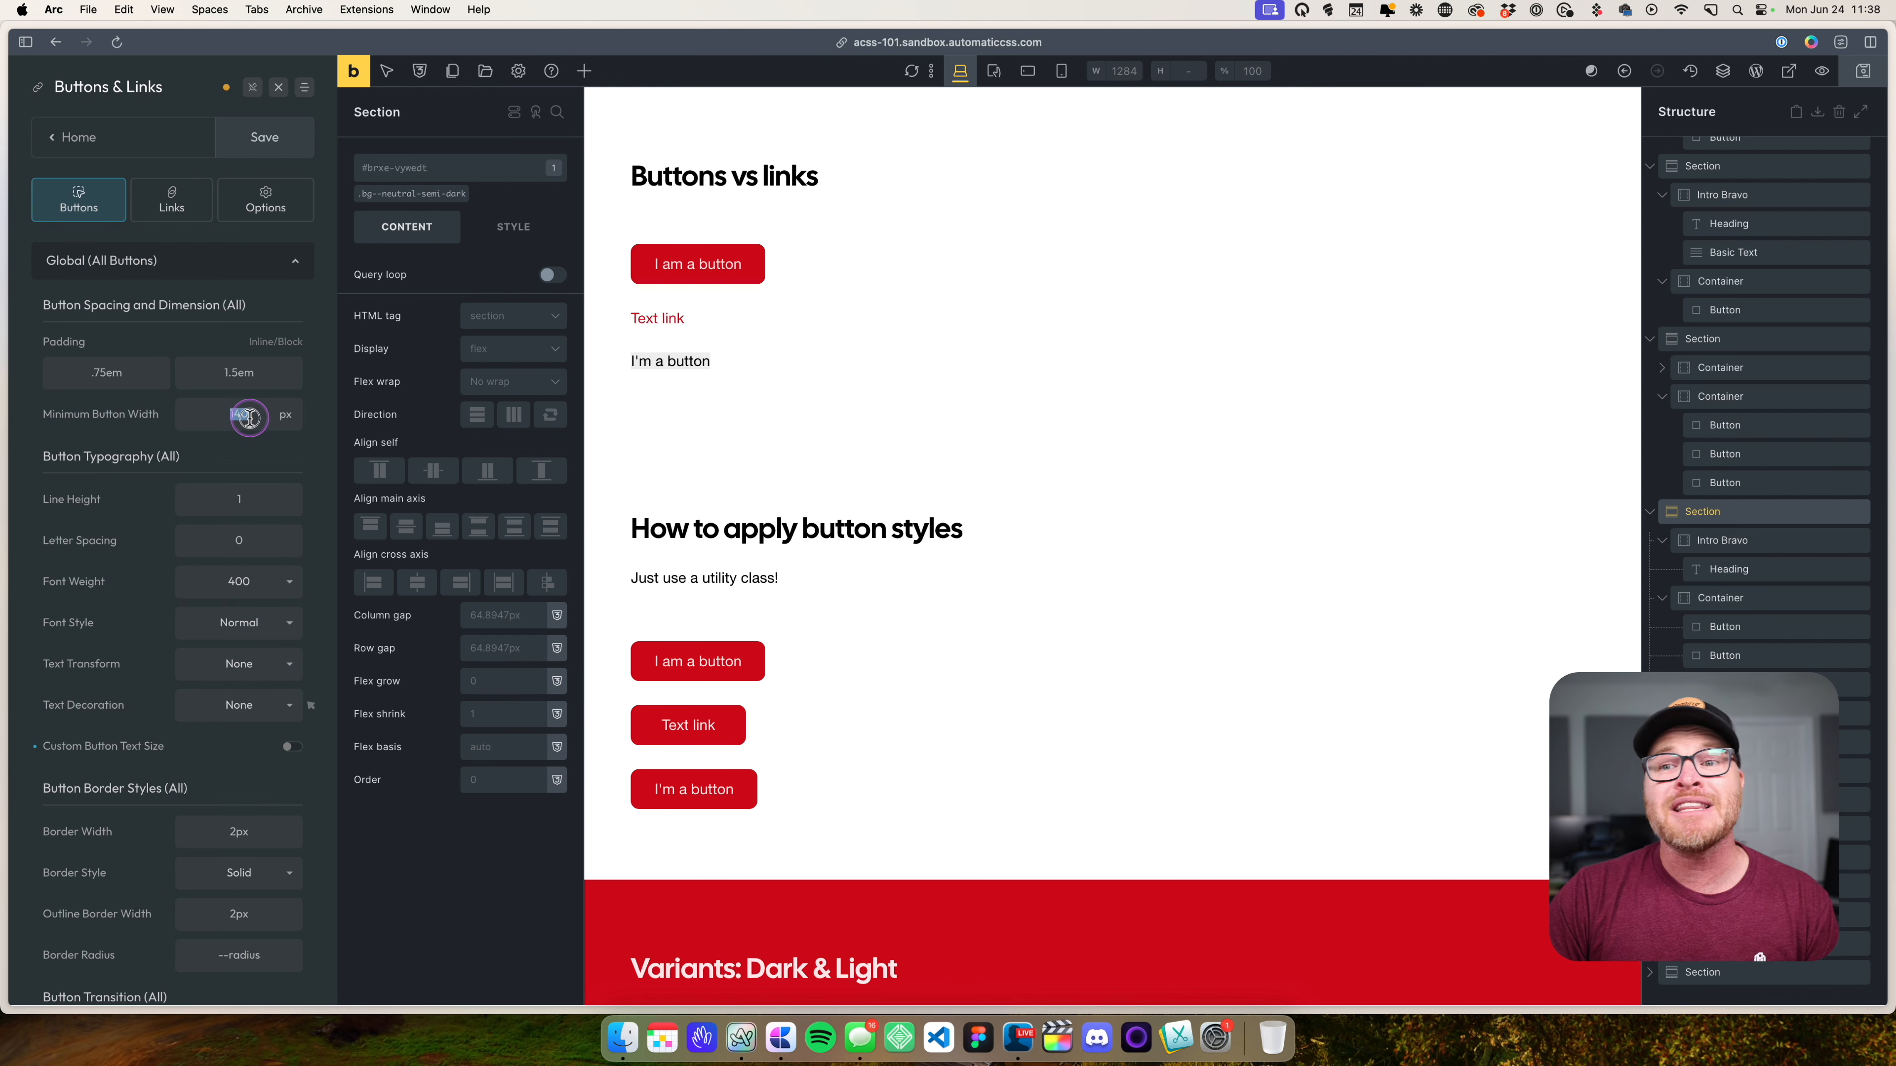
{"action": "type", "text": "0"}
{"action": "left_click", "coordinate": [705, 727]}
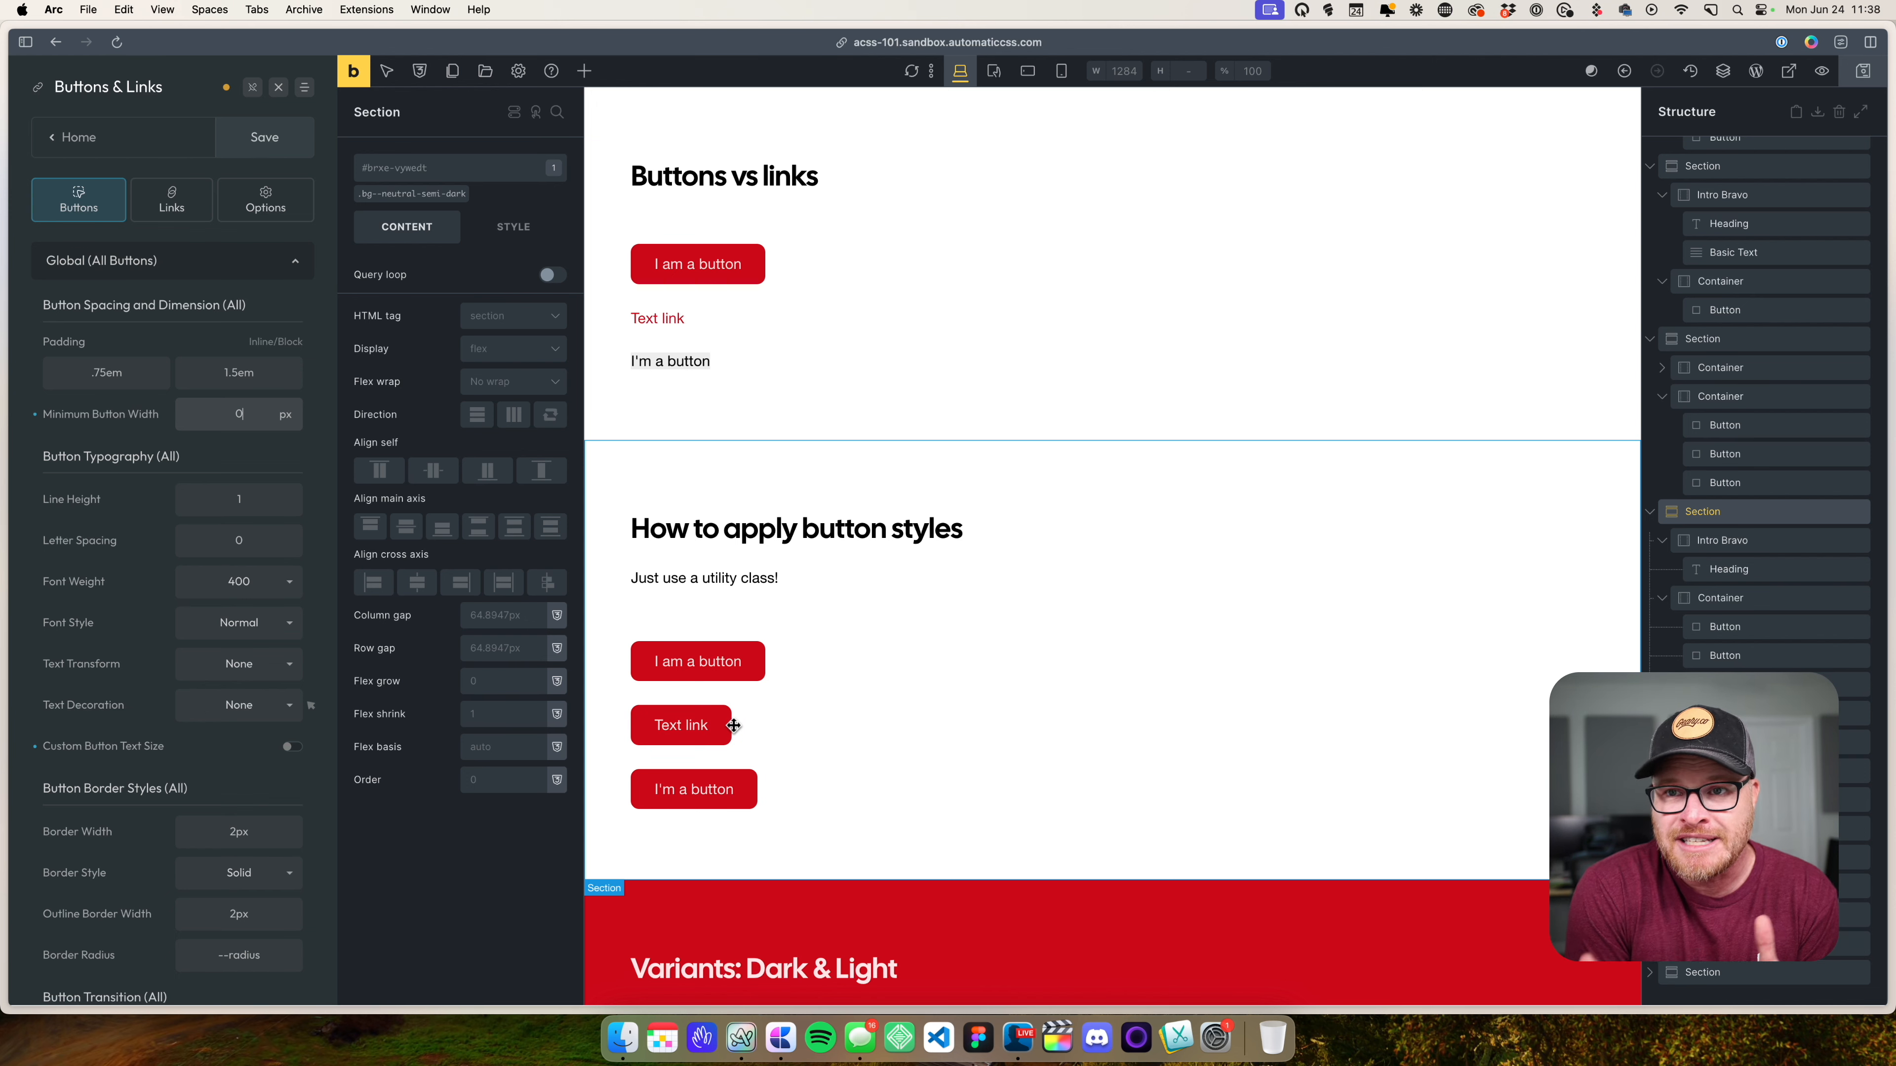
{"action": "left_click", "coordinate": [275, 416]}
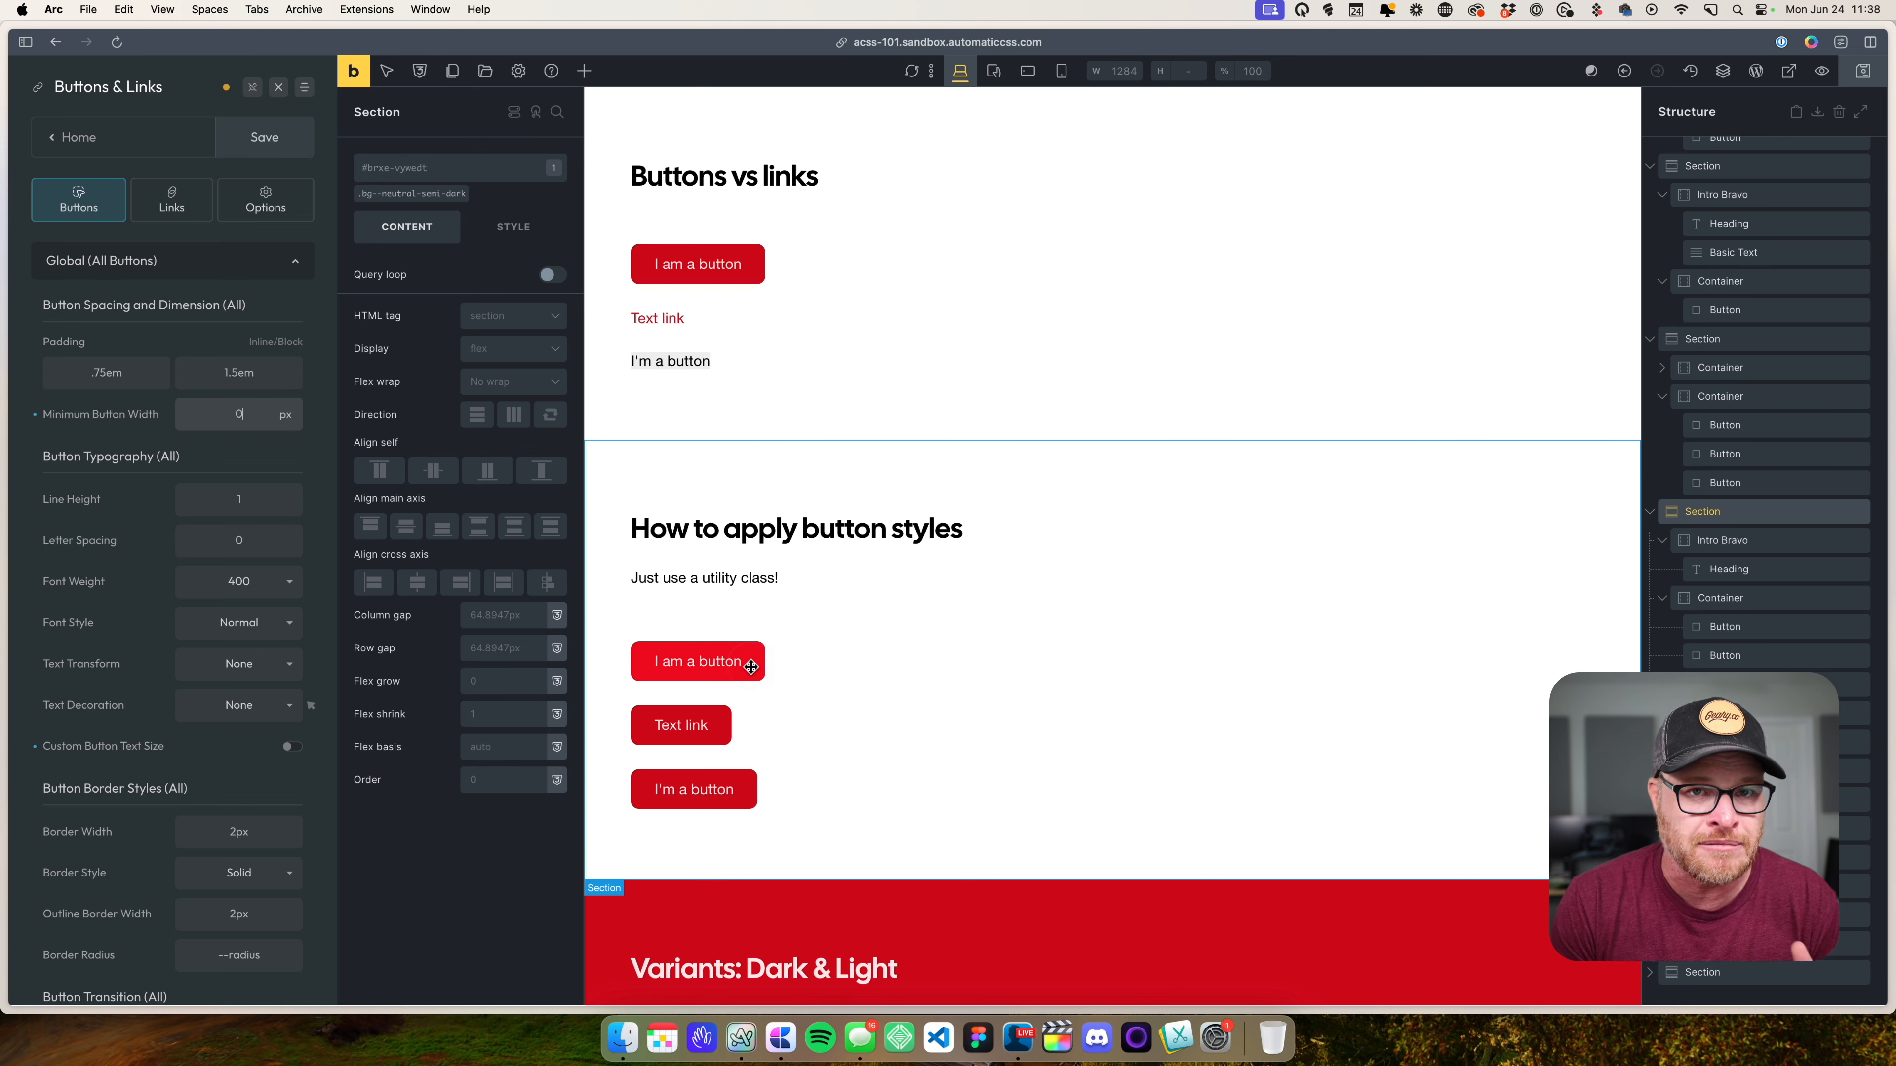
{"action": "left_click", "coordinate": [60, 427]}
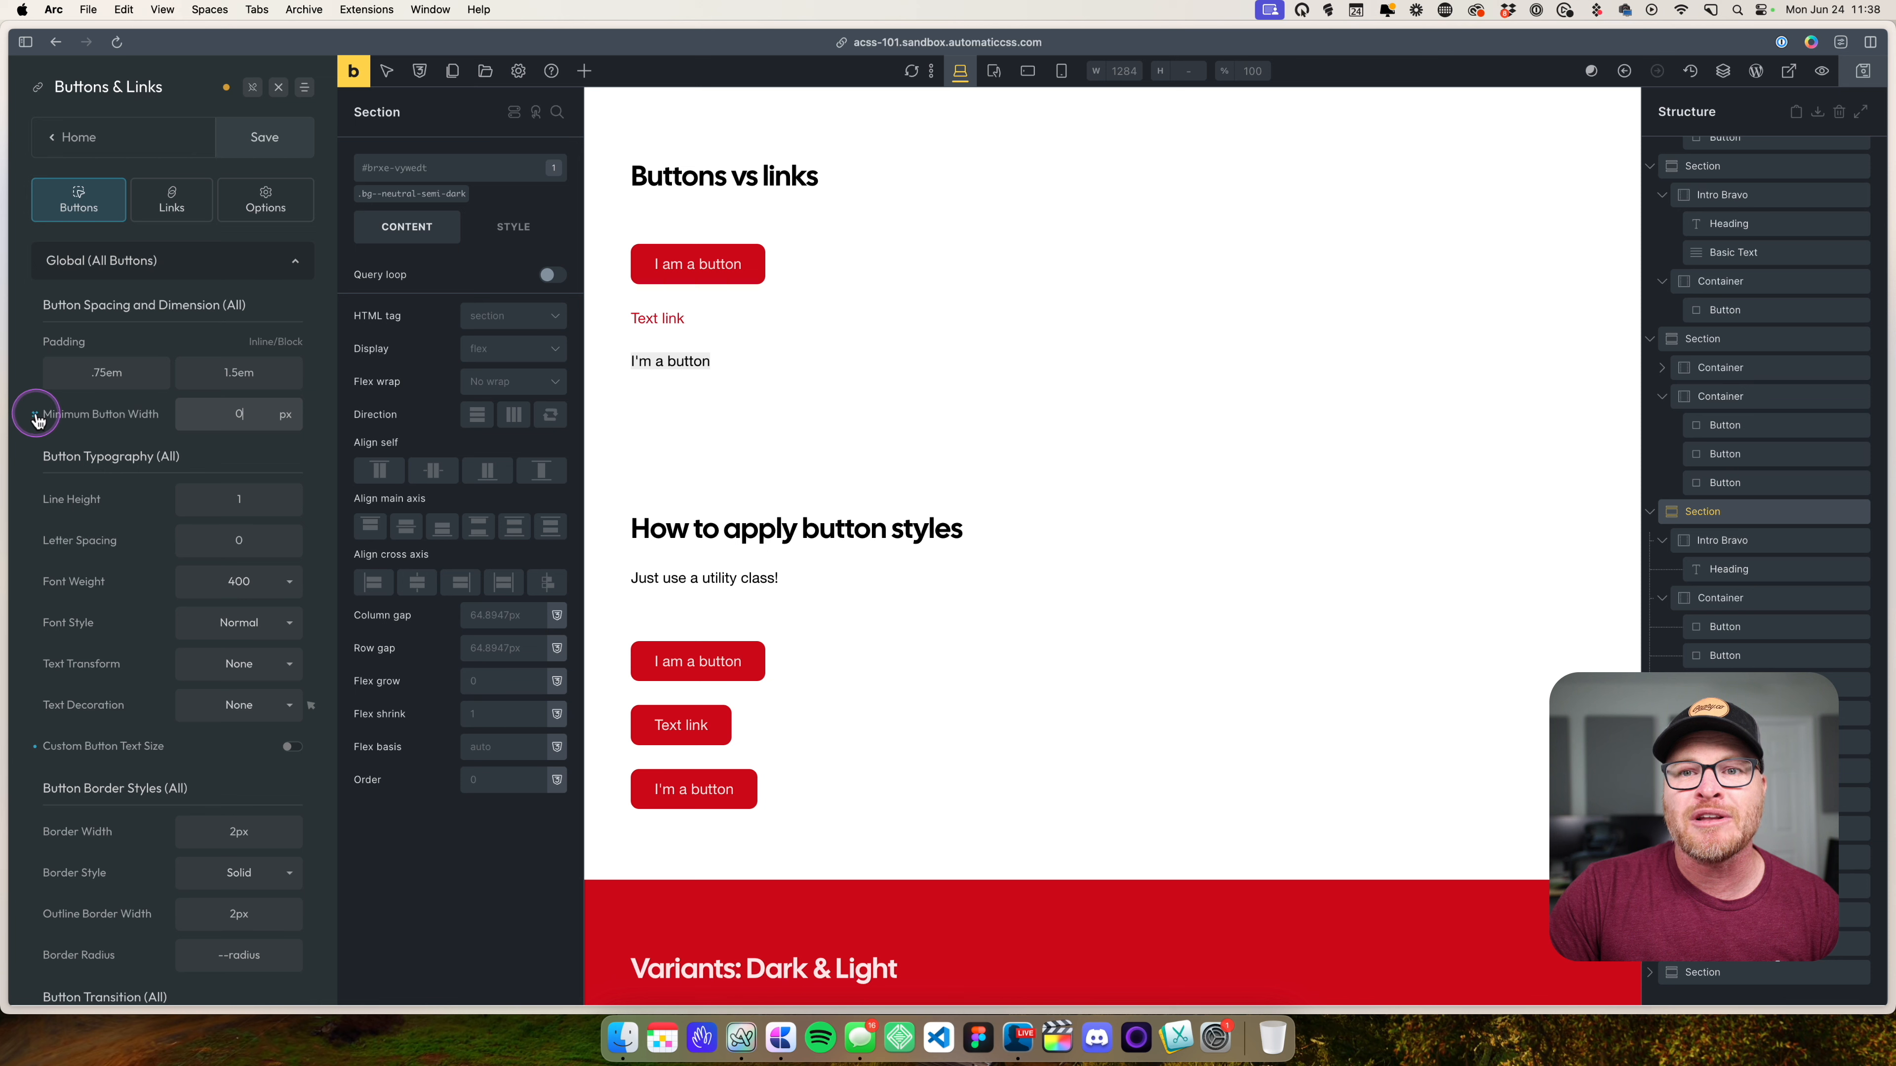
{"action": "type", "text": "140"}
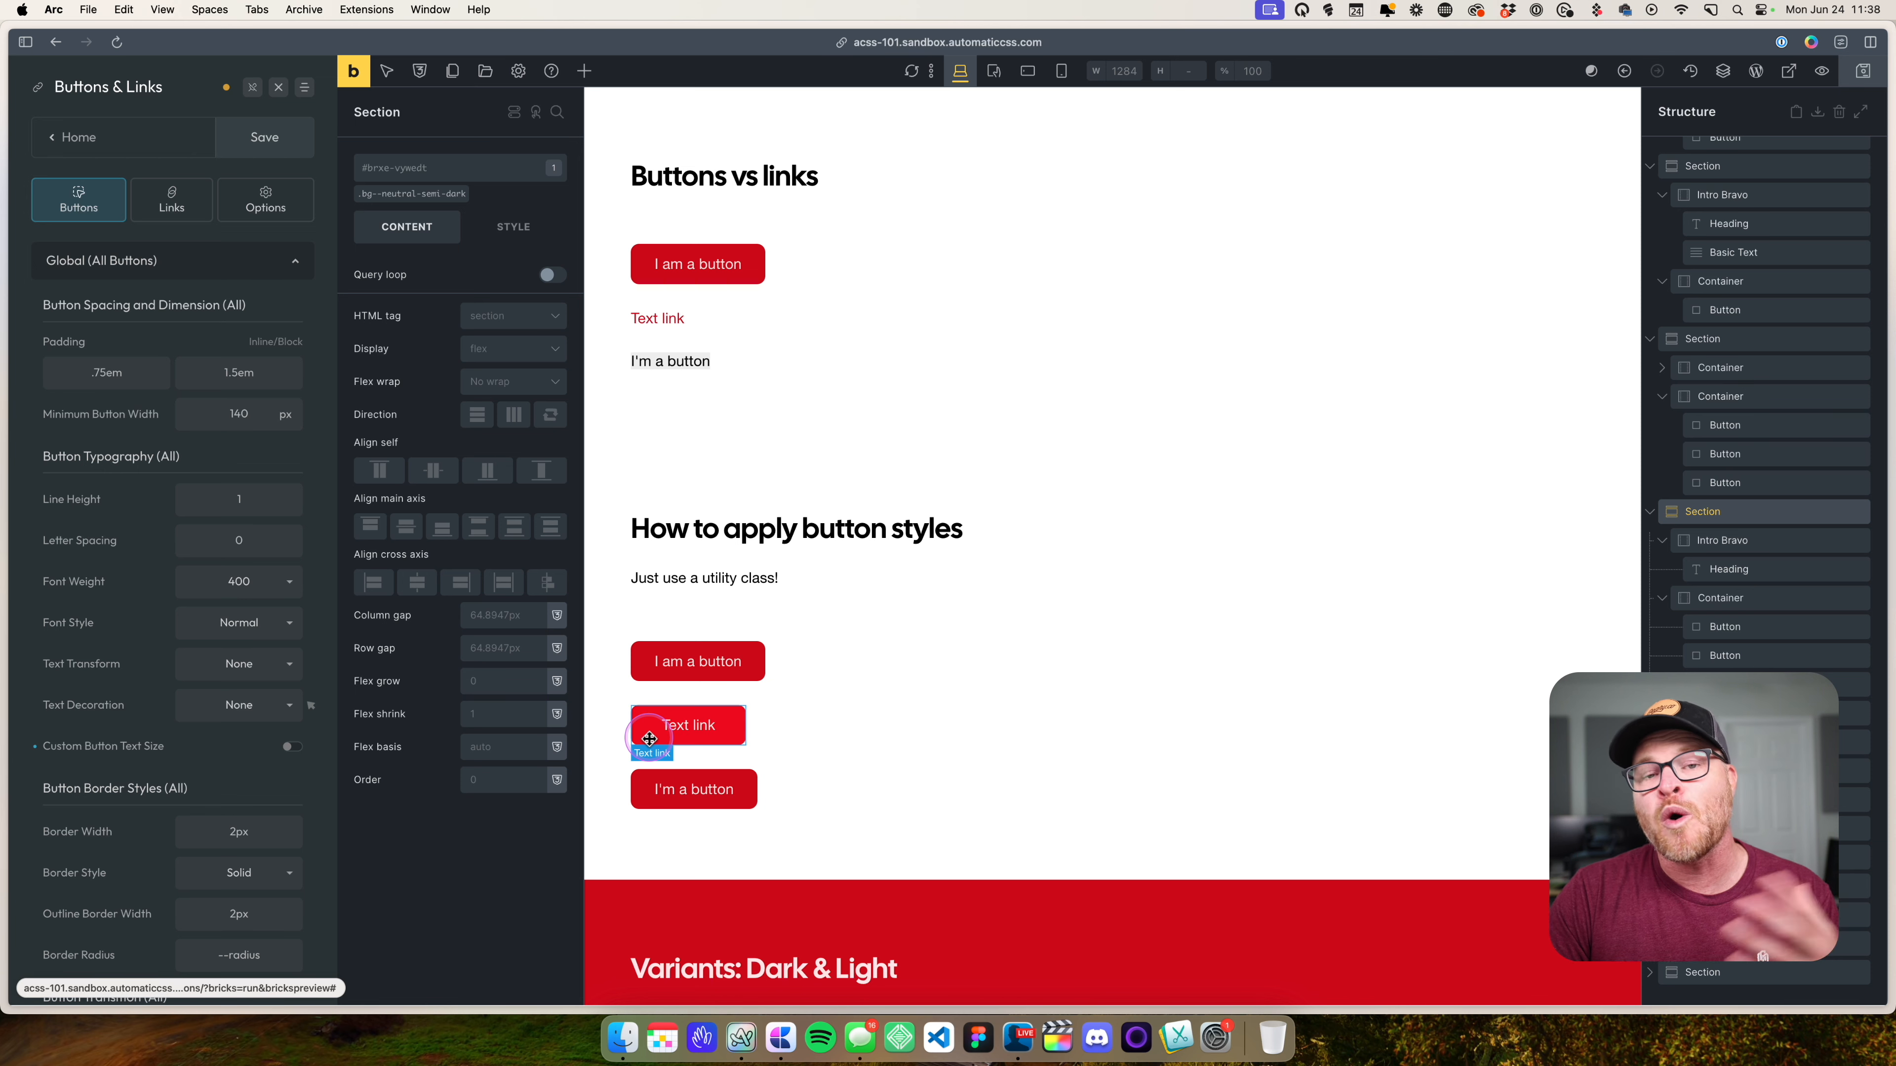
- Set the global button typography to font weight 800 and text transform Uppercase
{"action": "scroll", "coordinate": [650, 739], "scroll_direction": "down", "scroll_amount": 1}
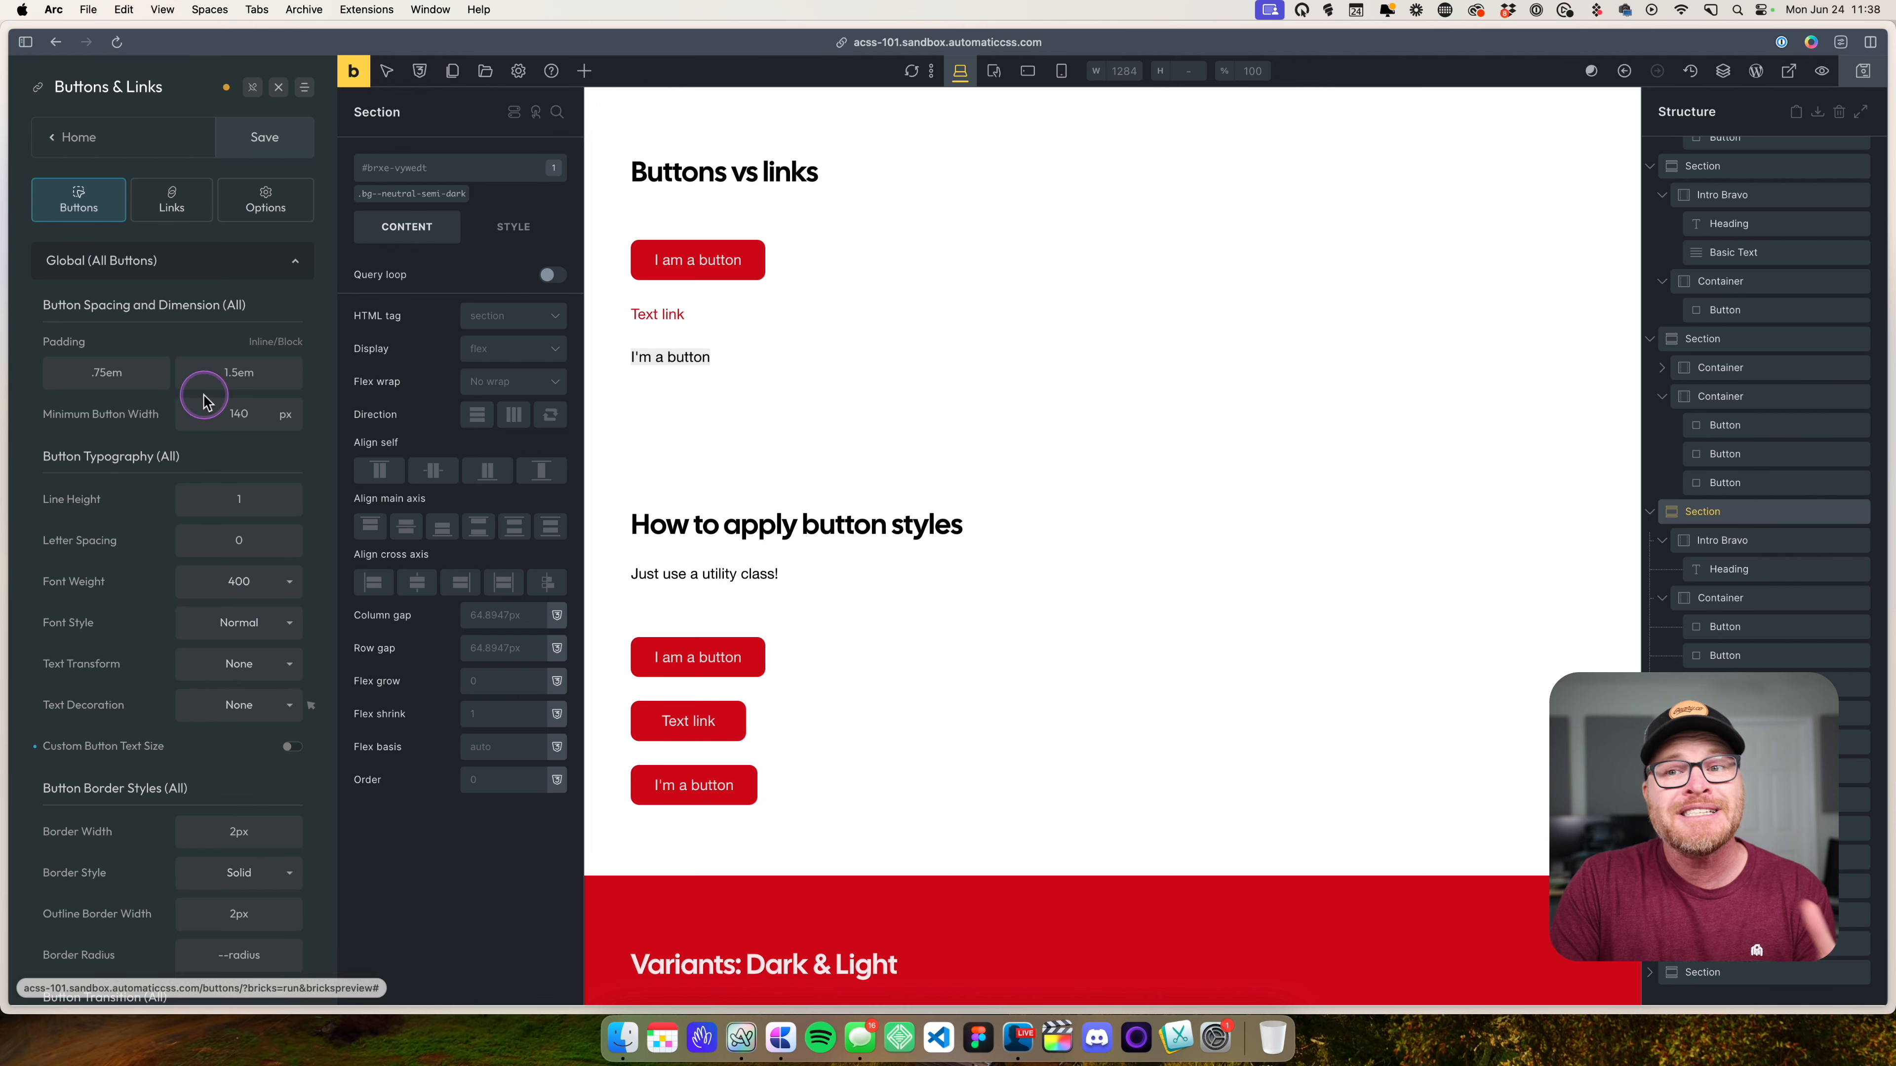
{"action": "scroll", "coordinate": [243, 447], "scroll_direction": "down", "scroll_amount": 5}
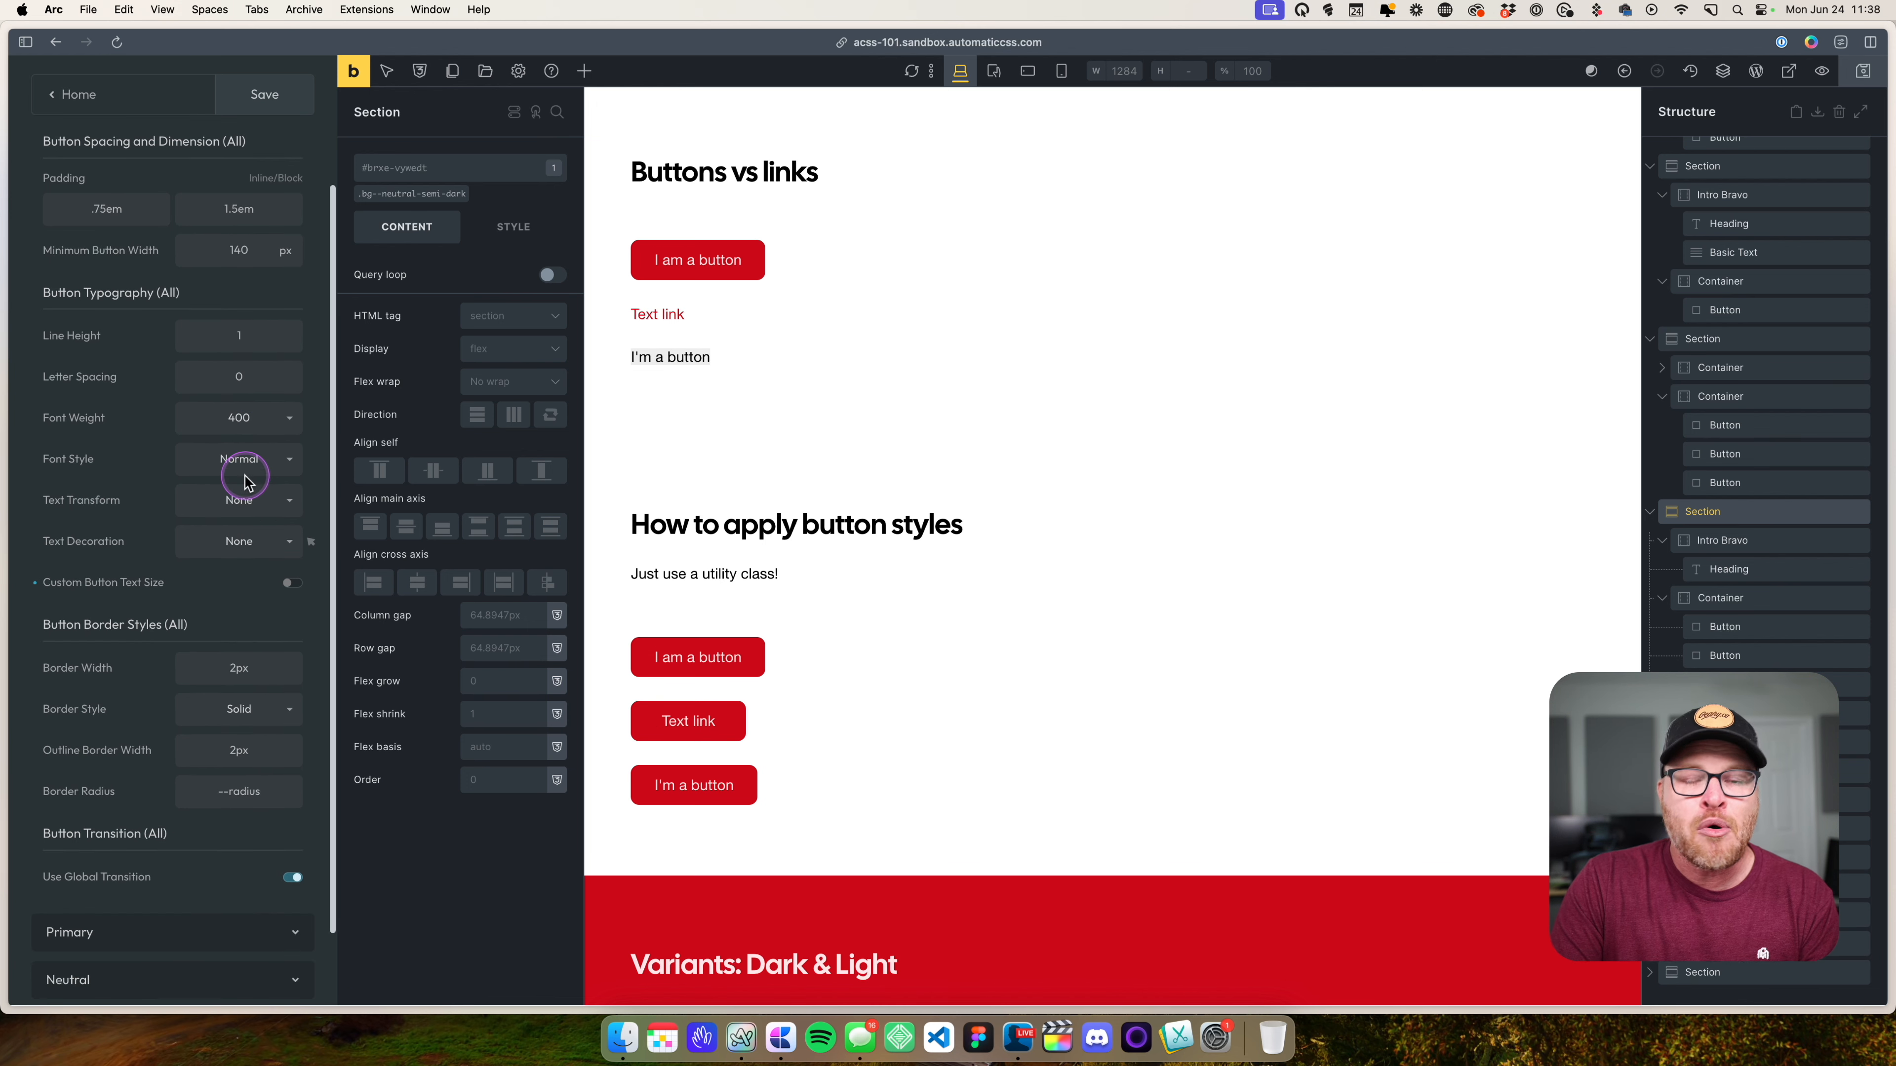
{"action": "scroll", "coordinate": [246, 484], "scroll_direction": "up", "scroll_amount": 4}
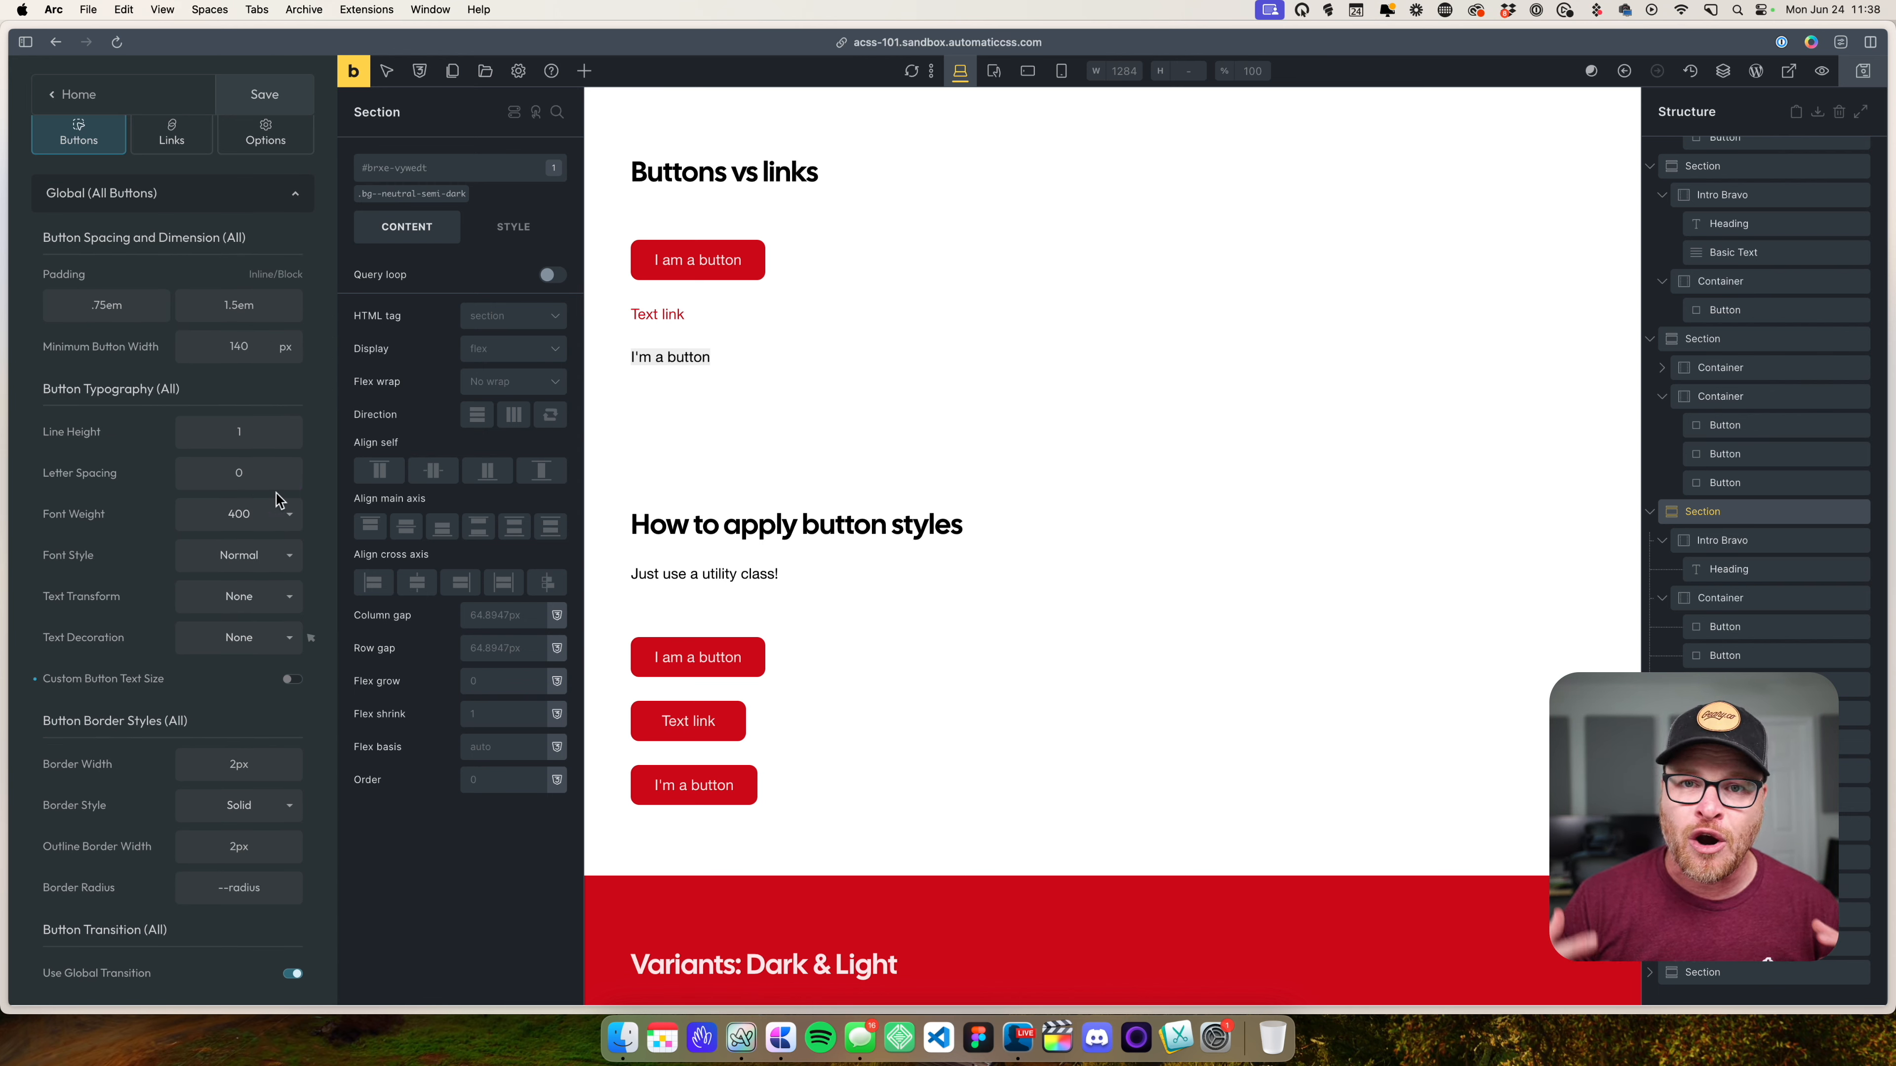
{"action": "scroll", "coordinate": [277, 498], "scroll_direction": "down", "scroll_amount": 3}
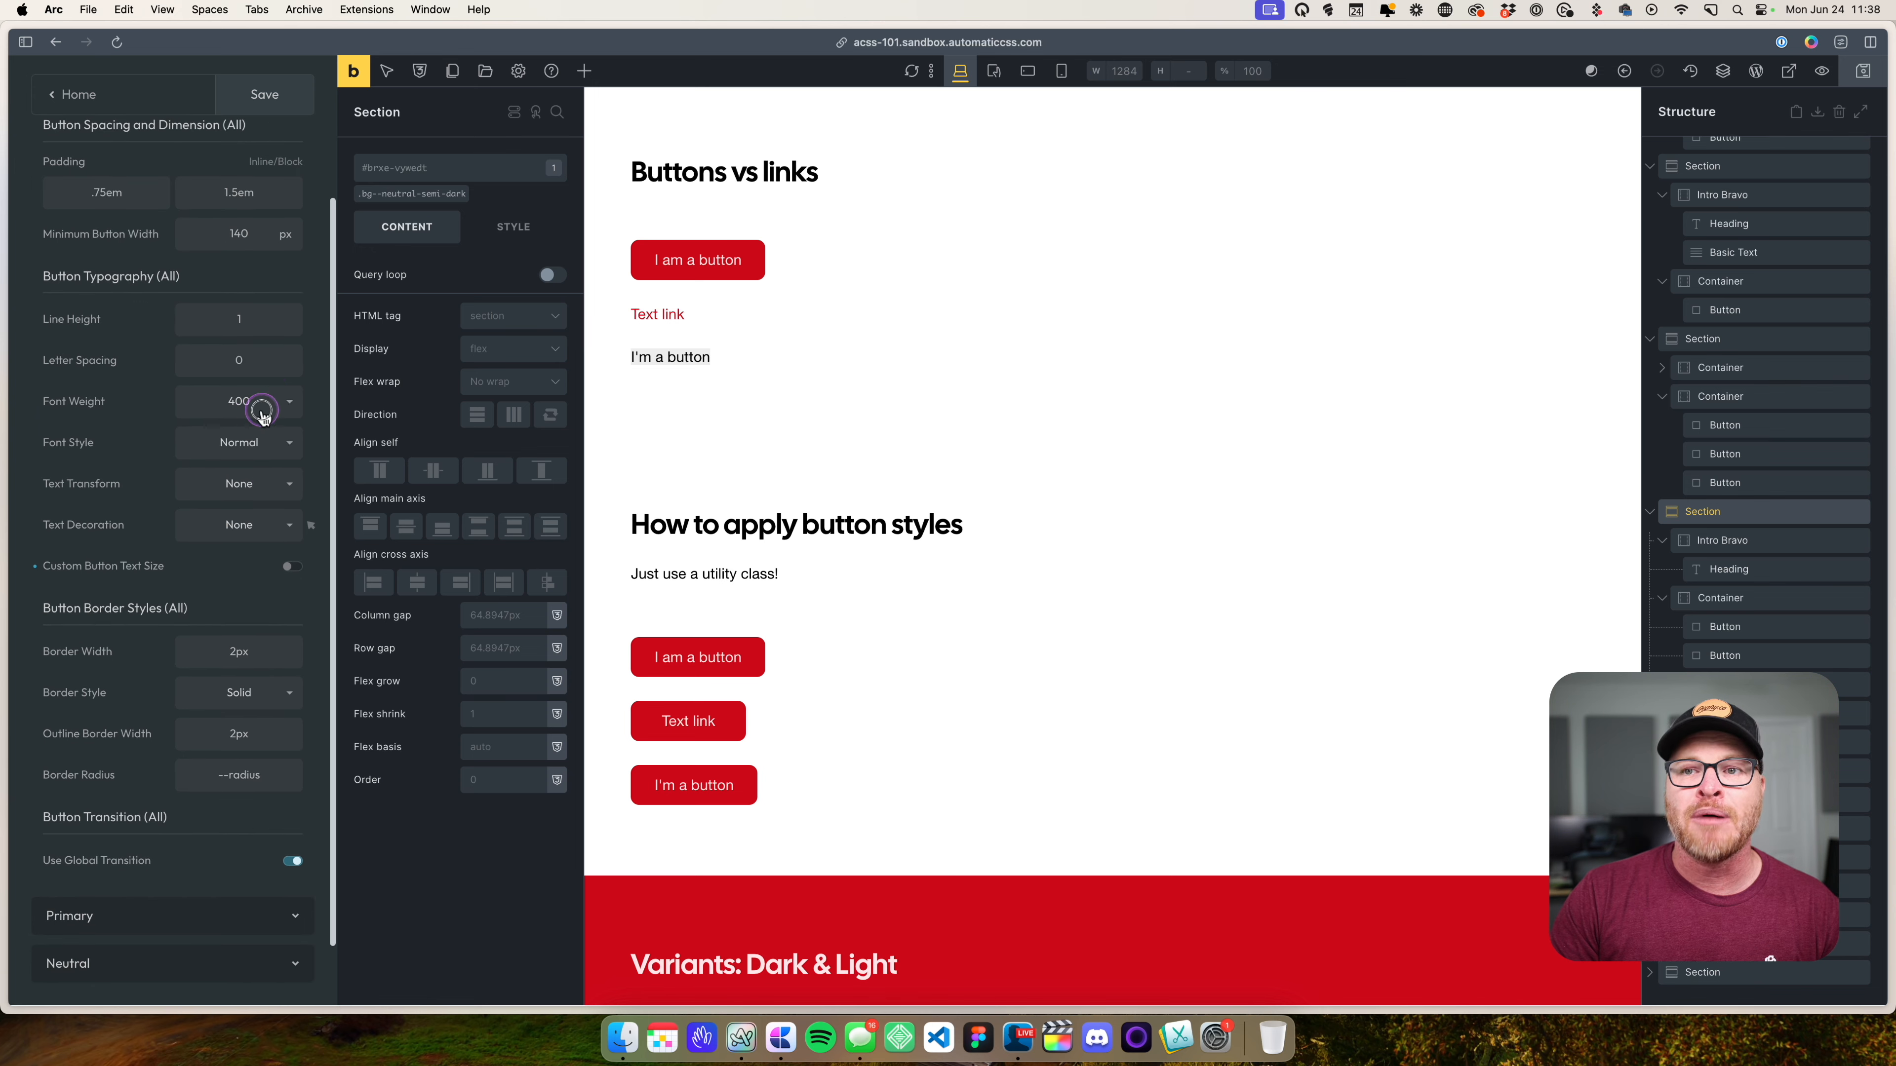
{"action": "left_click", "coordinate": [246, 403]}
{"action": "left_click", "coordinate": [239, 622]}
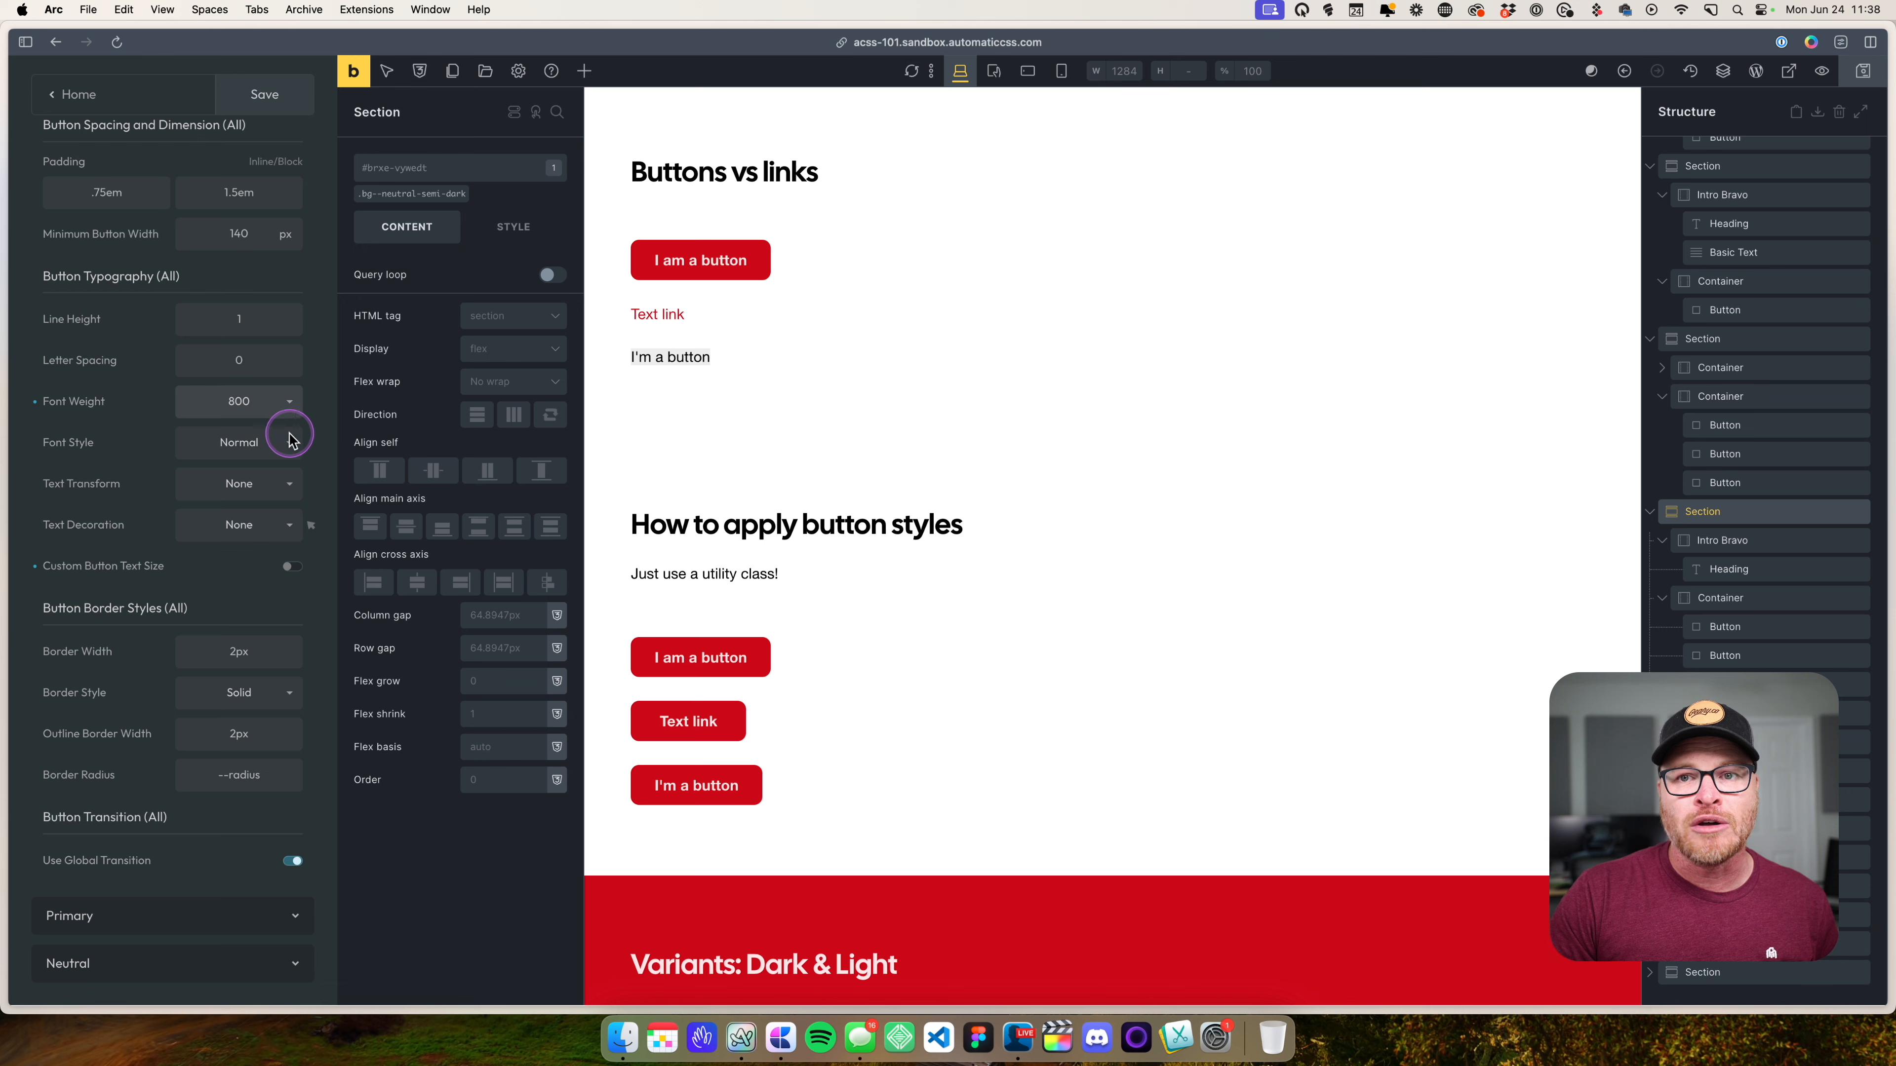
{"action": "left_click", "coordinate": [241, 489]}
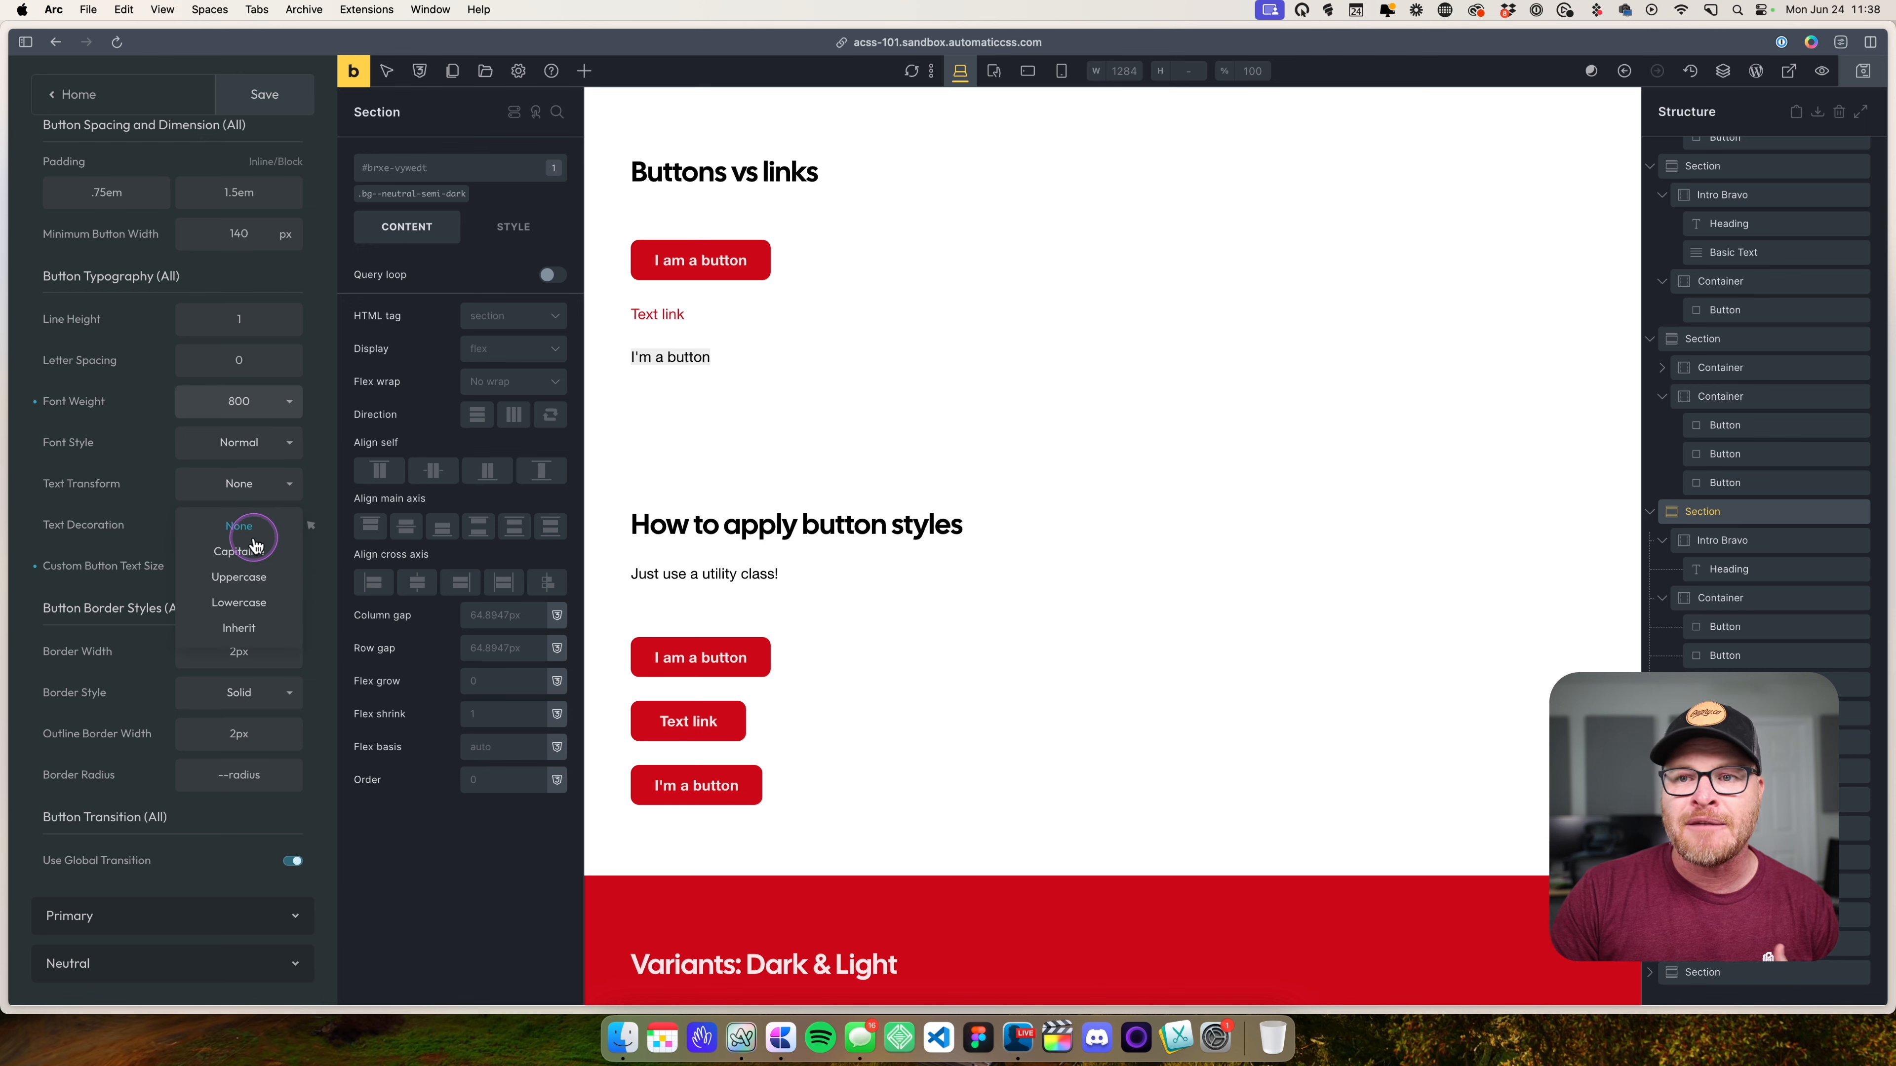
{"action": "left_click", "coordinate": [252, 577]}
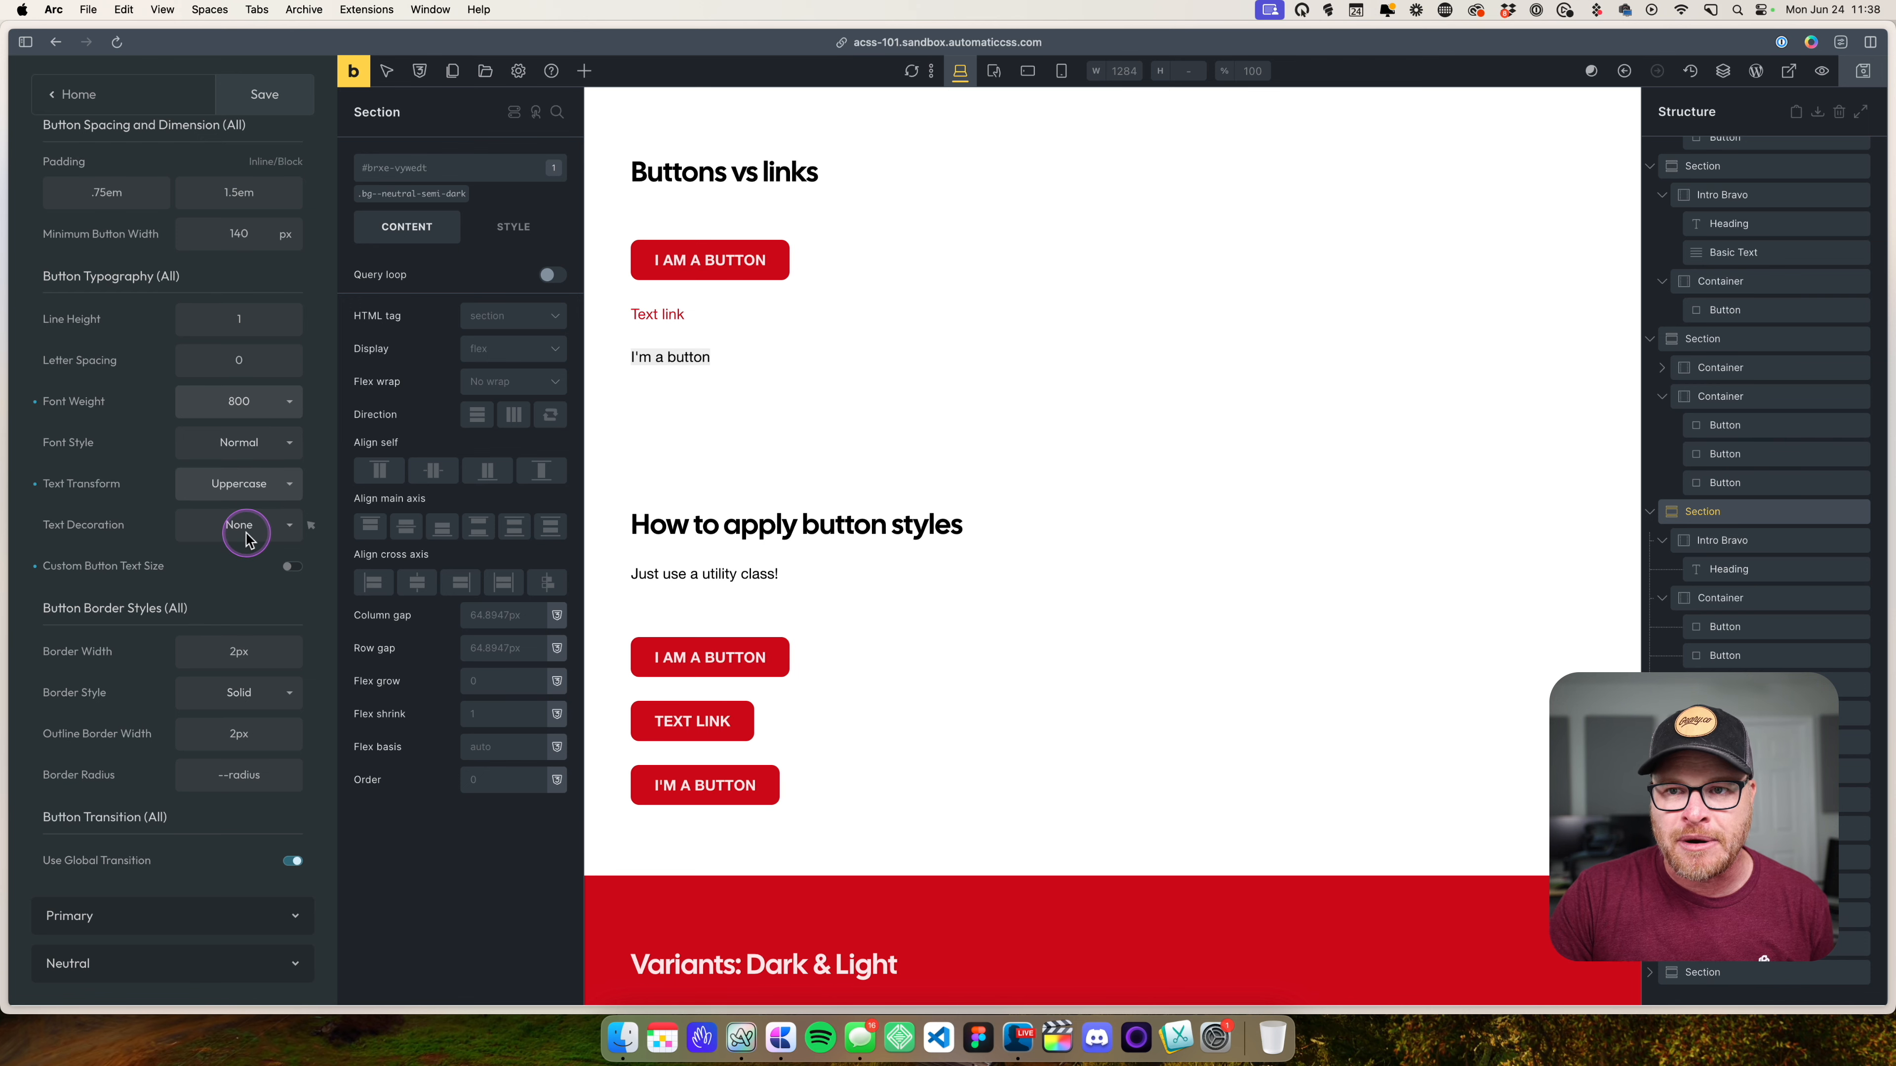
- Try global button letter spacings of 2px and -2px, and set it to -1px
{"action": "left_click", "coordinate": [249, 364]}
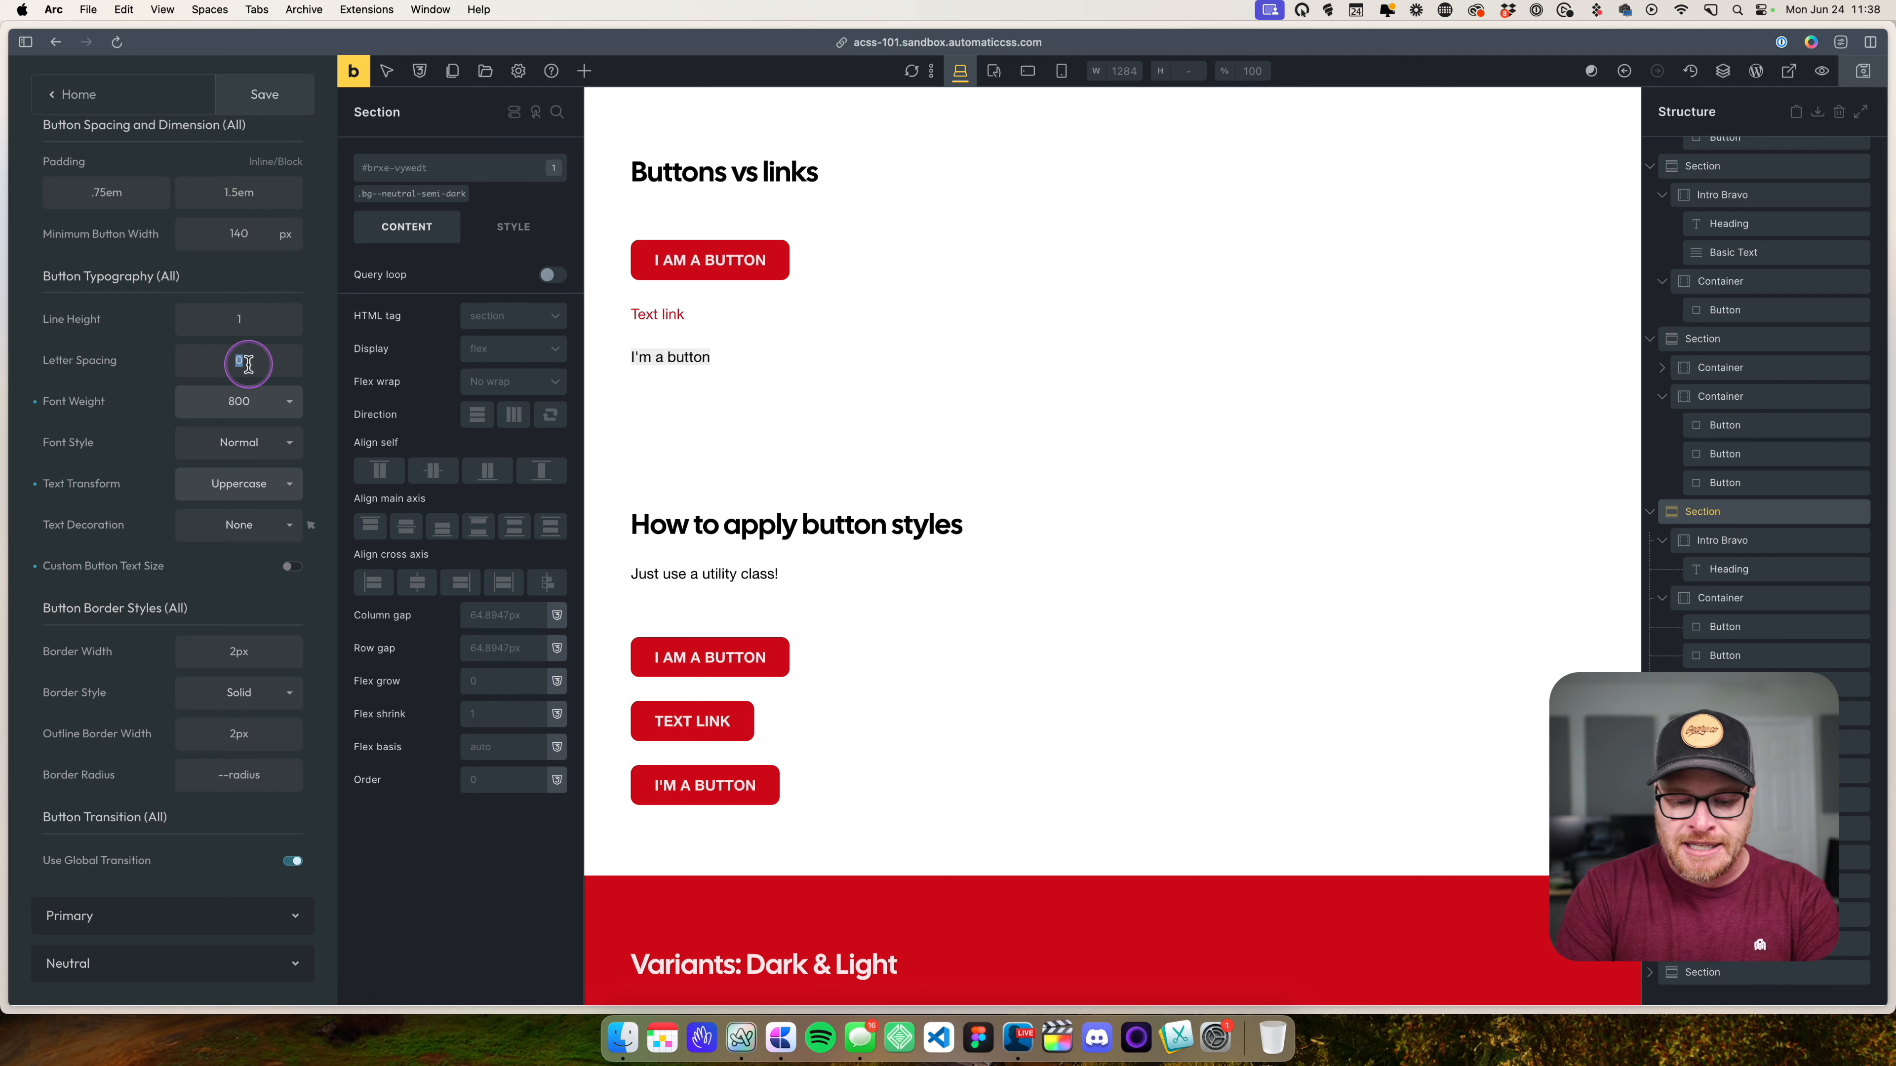
{"action": "type", "text": "2px"}
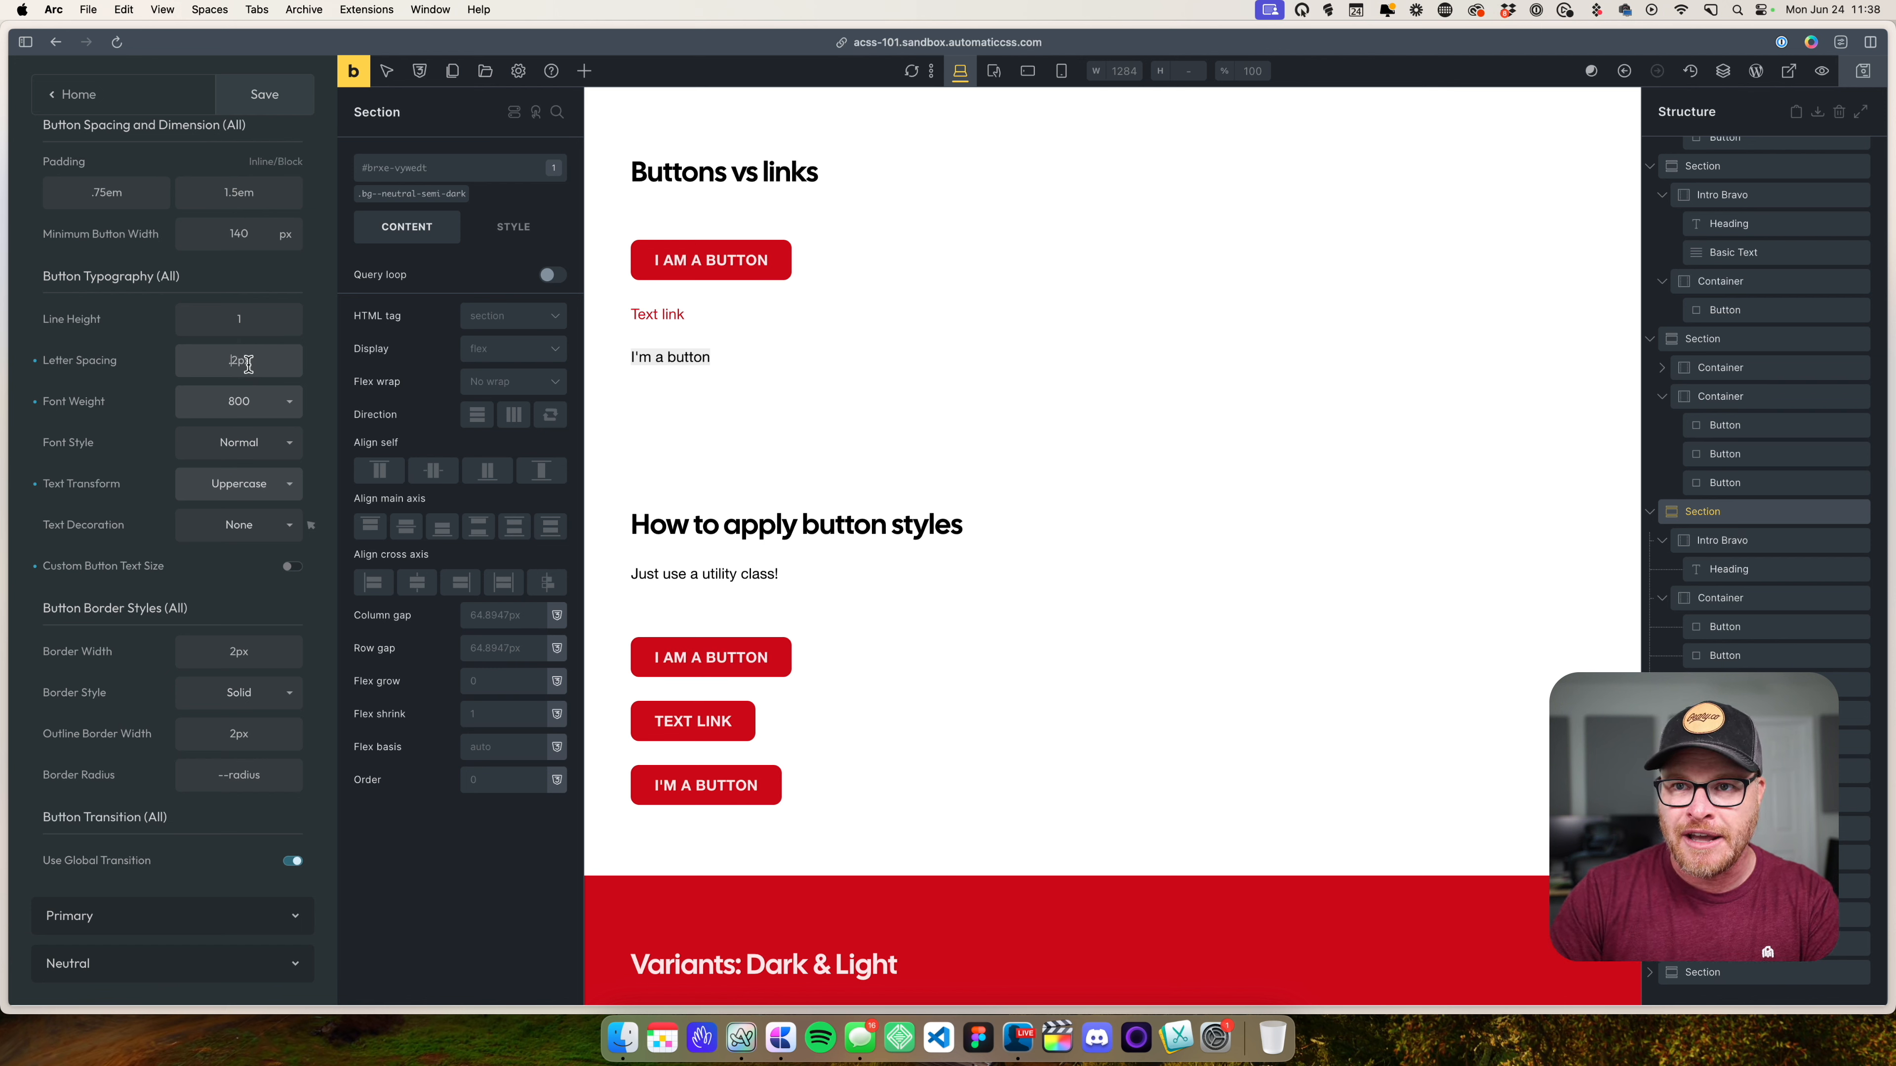
{"action": "type", "text": "-"}
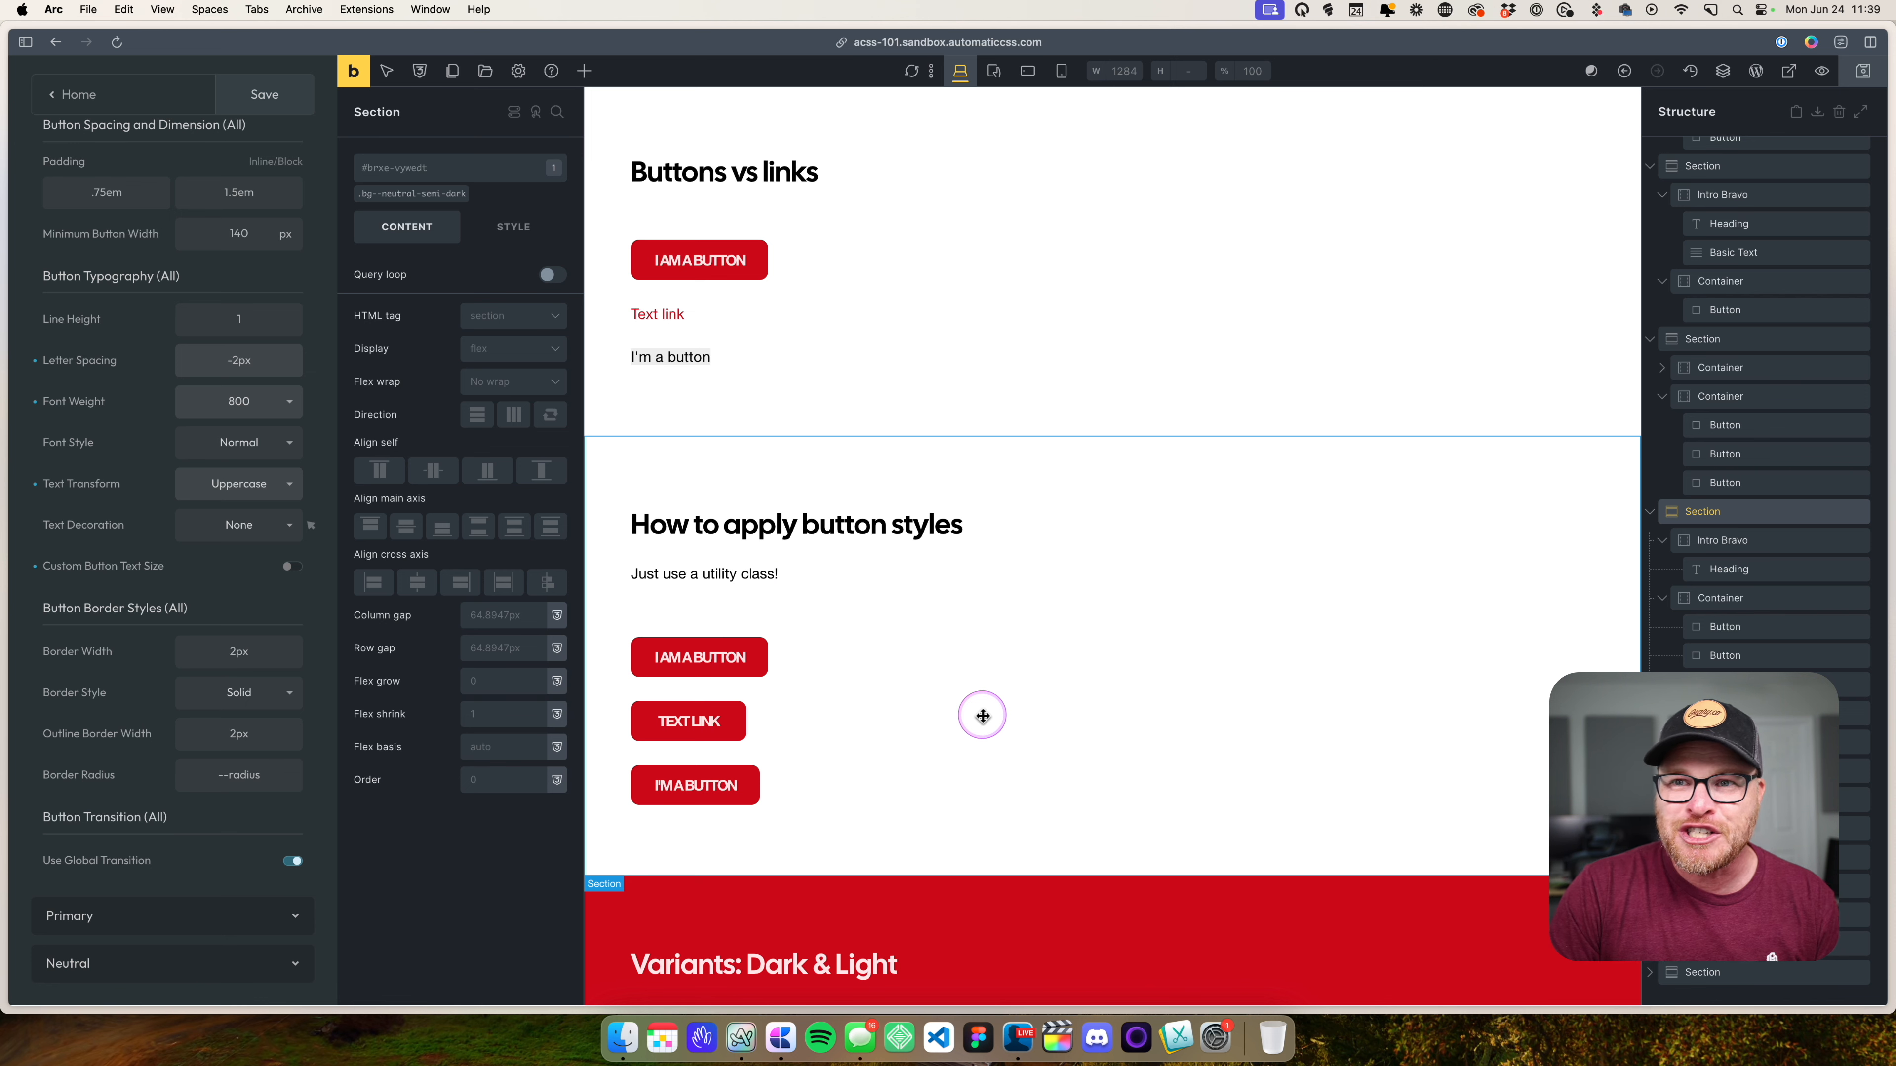
{"action": "key", "text": "Up"}
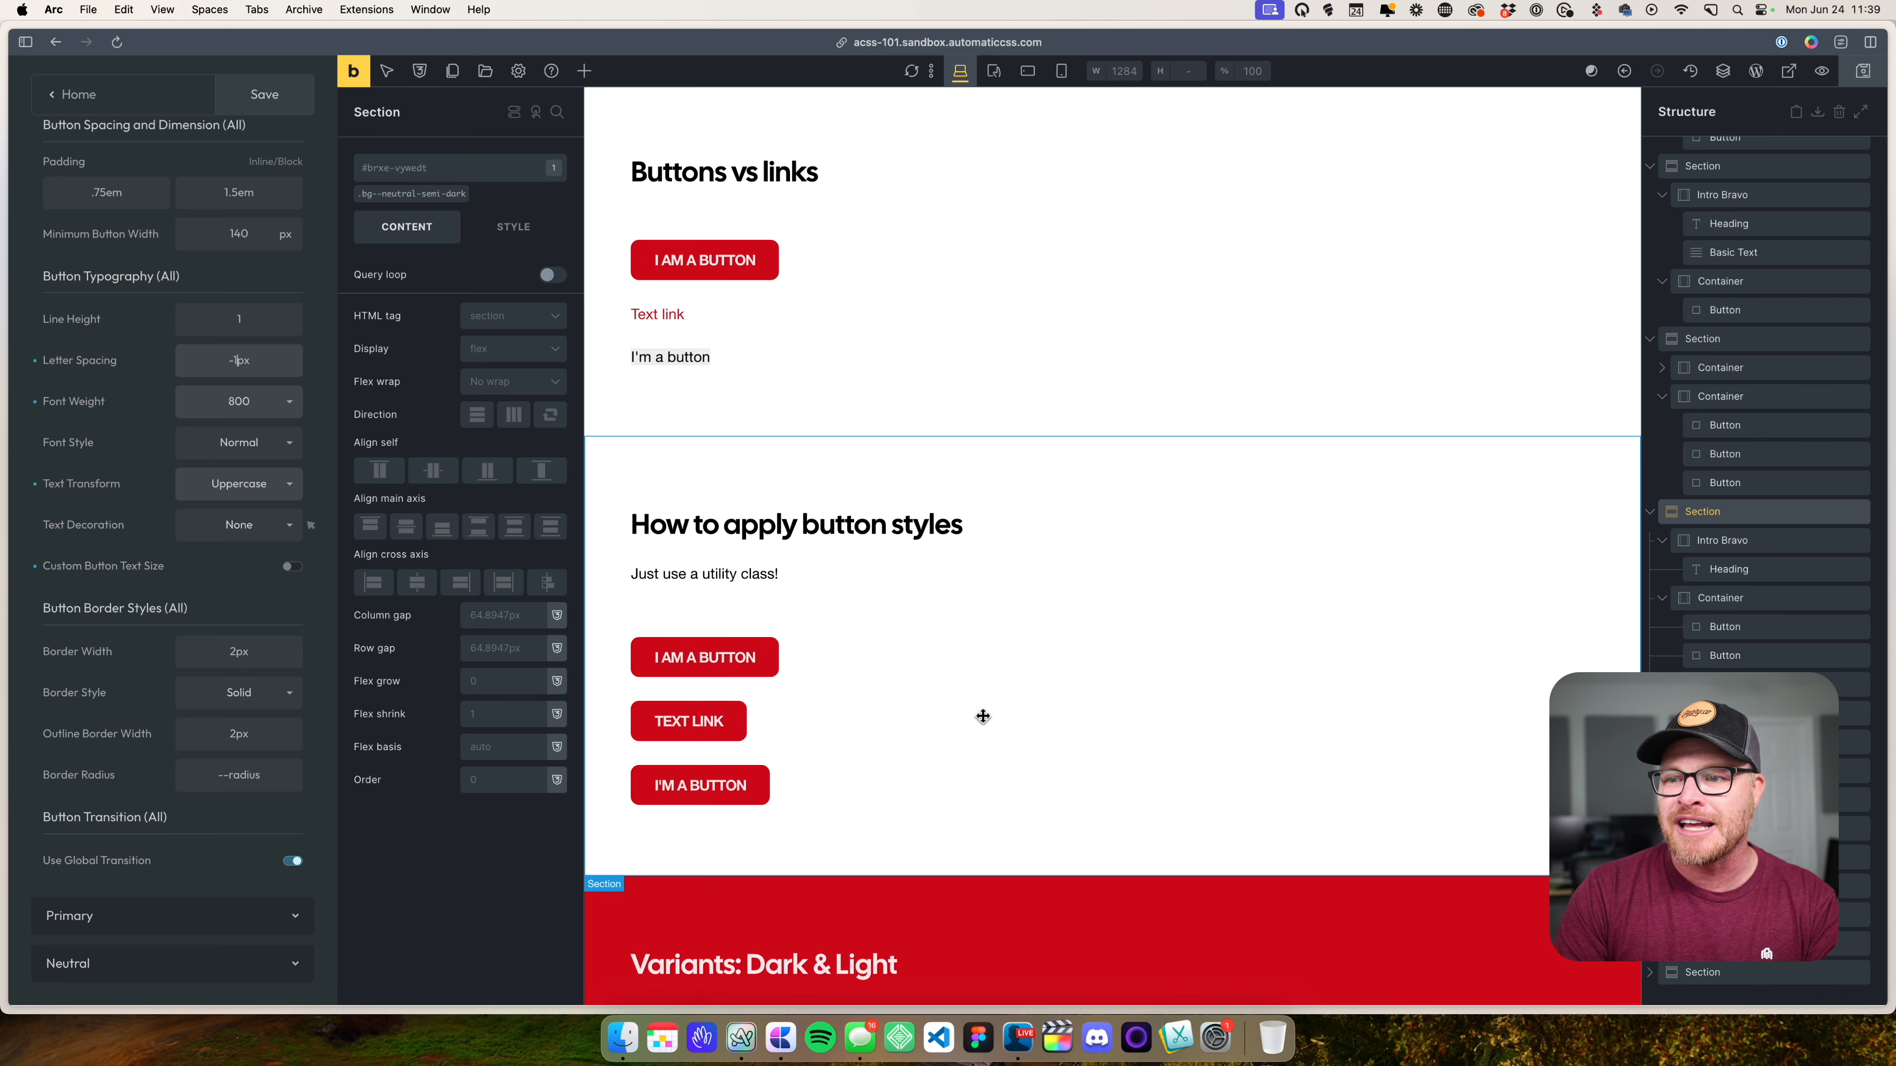
- Try Underline as the global button text decoration and reset it to None
{"action": "left_click", "coordinate": [246, 525]}
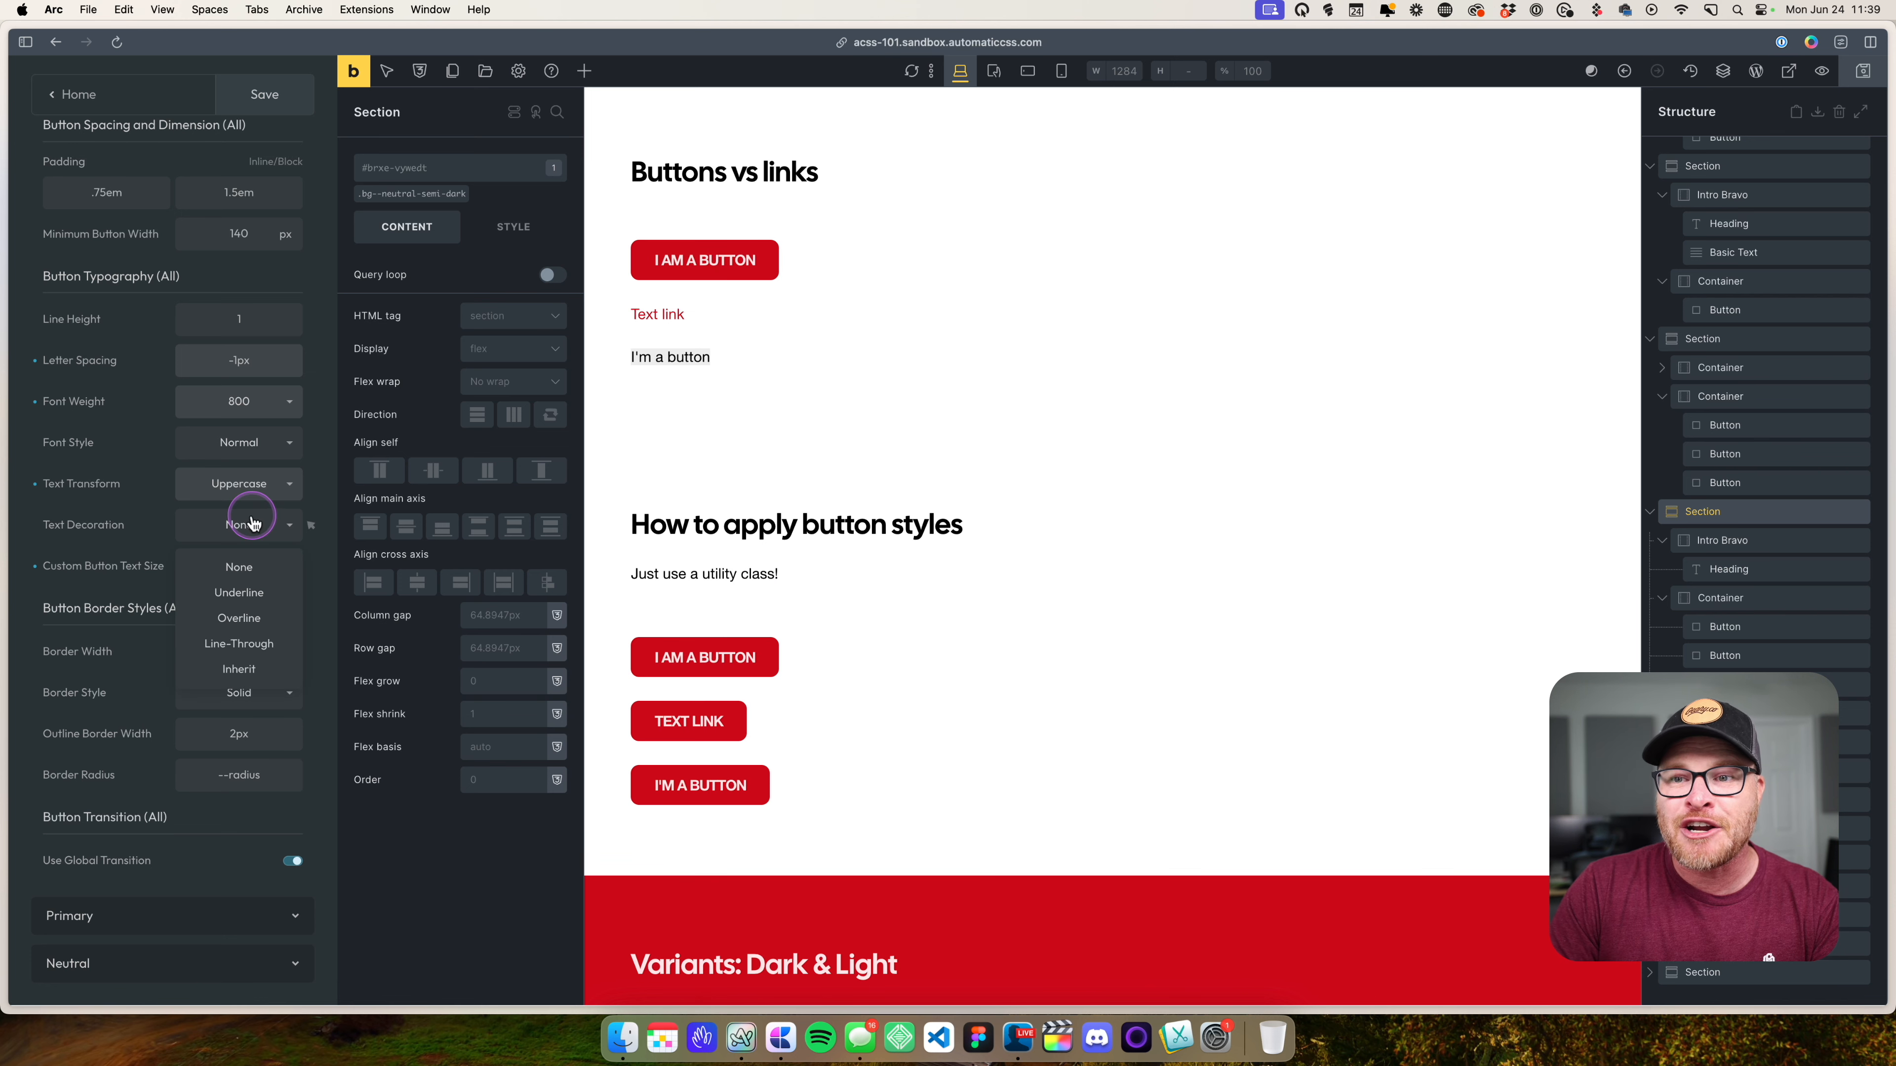
{"action": "left_click", "coordinate": [246, 594]}
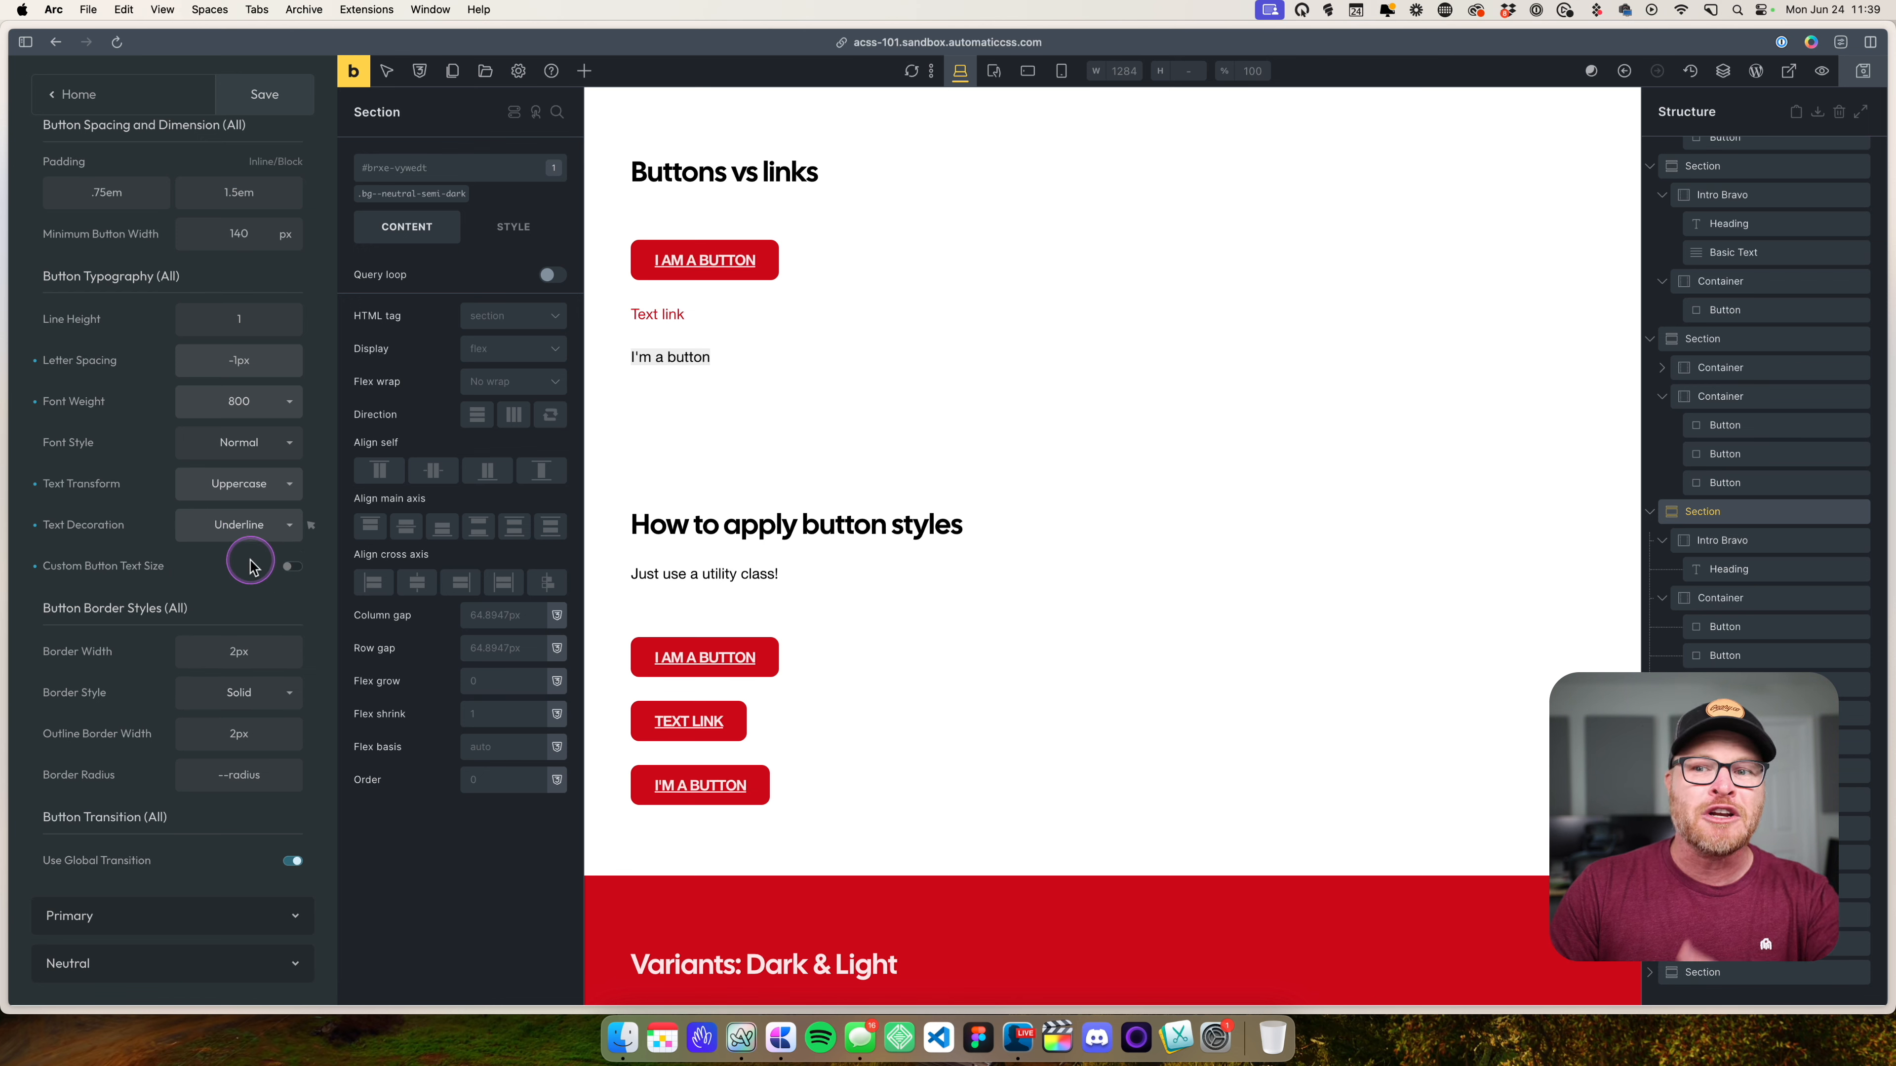
{"action": "left_click", "coordinate": [38, 526]}
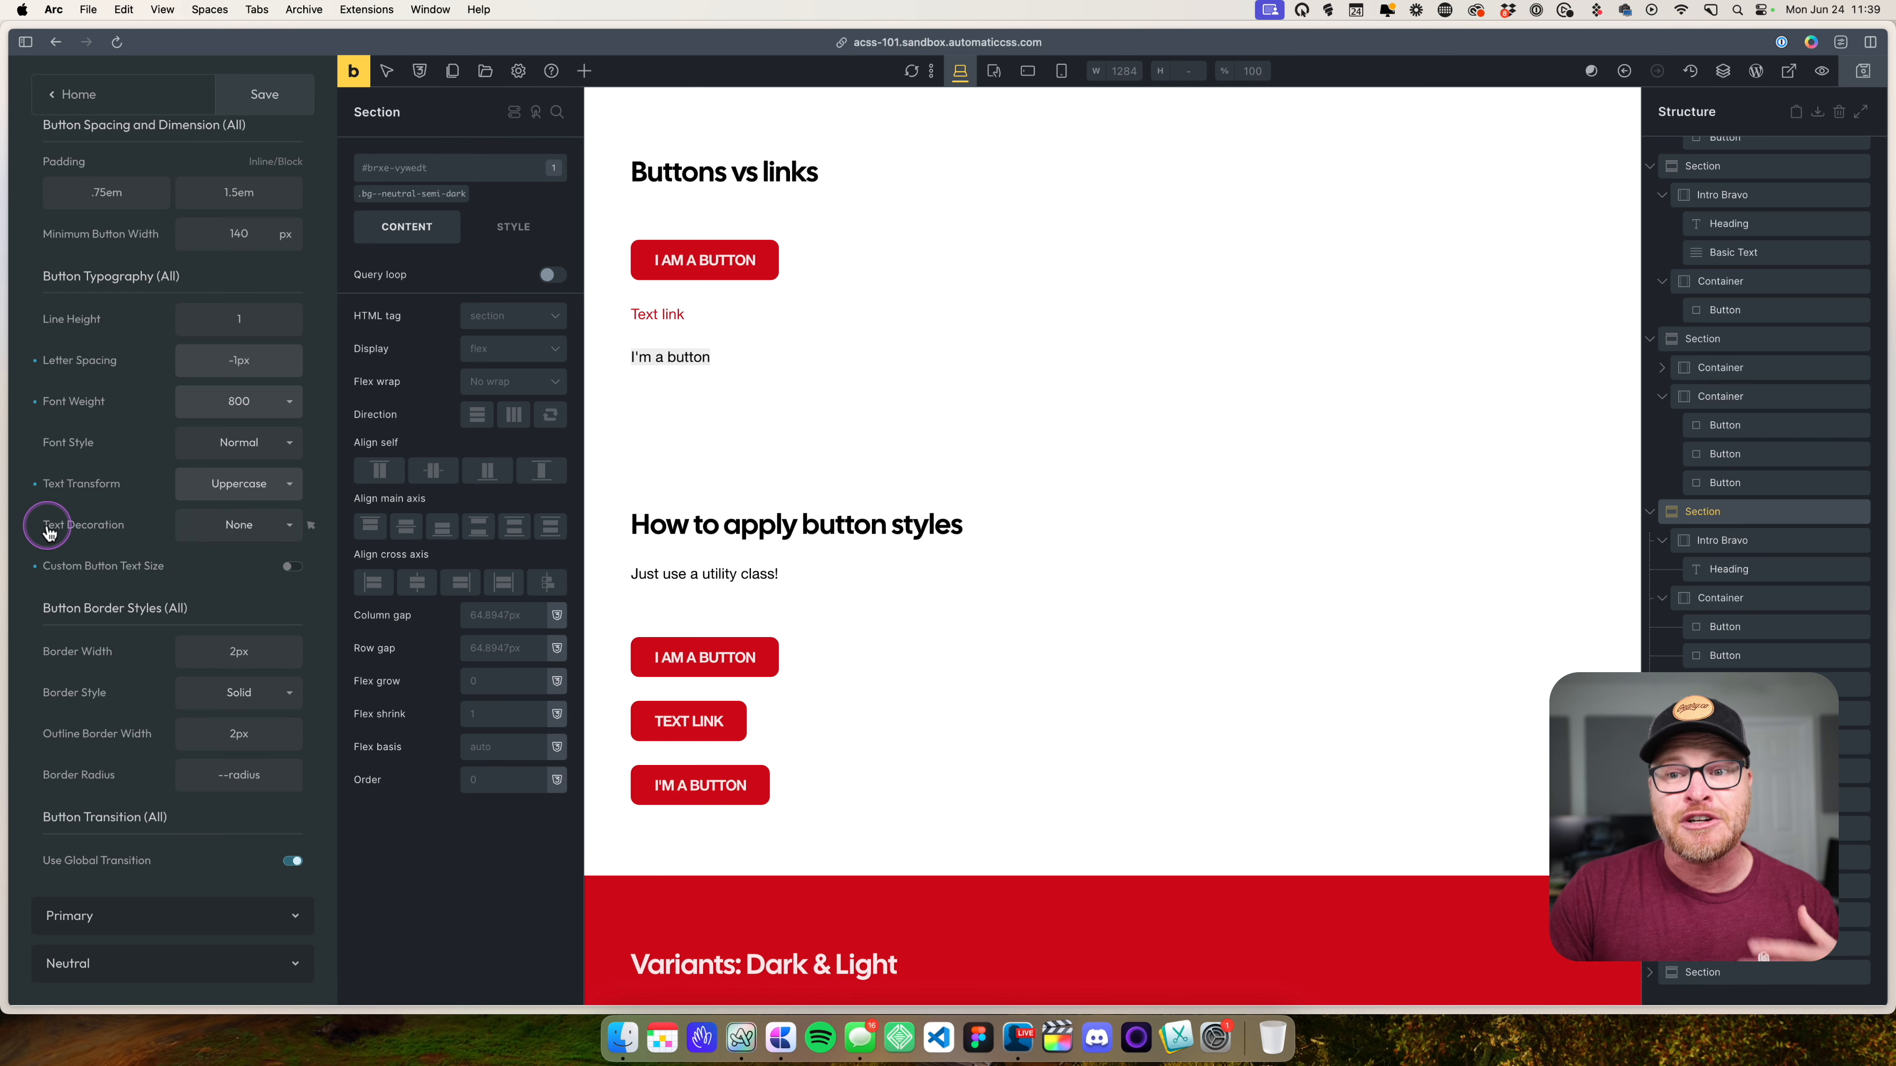
- Reset the global button text transform, font weight and letter spacing to their defaults
{"action": "left_click", "coordinate": [36, 484]}
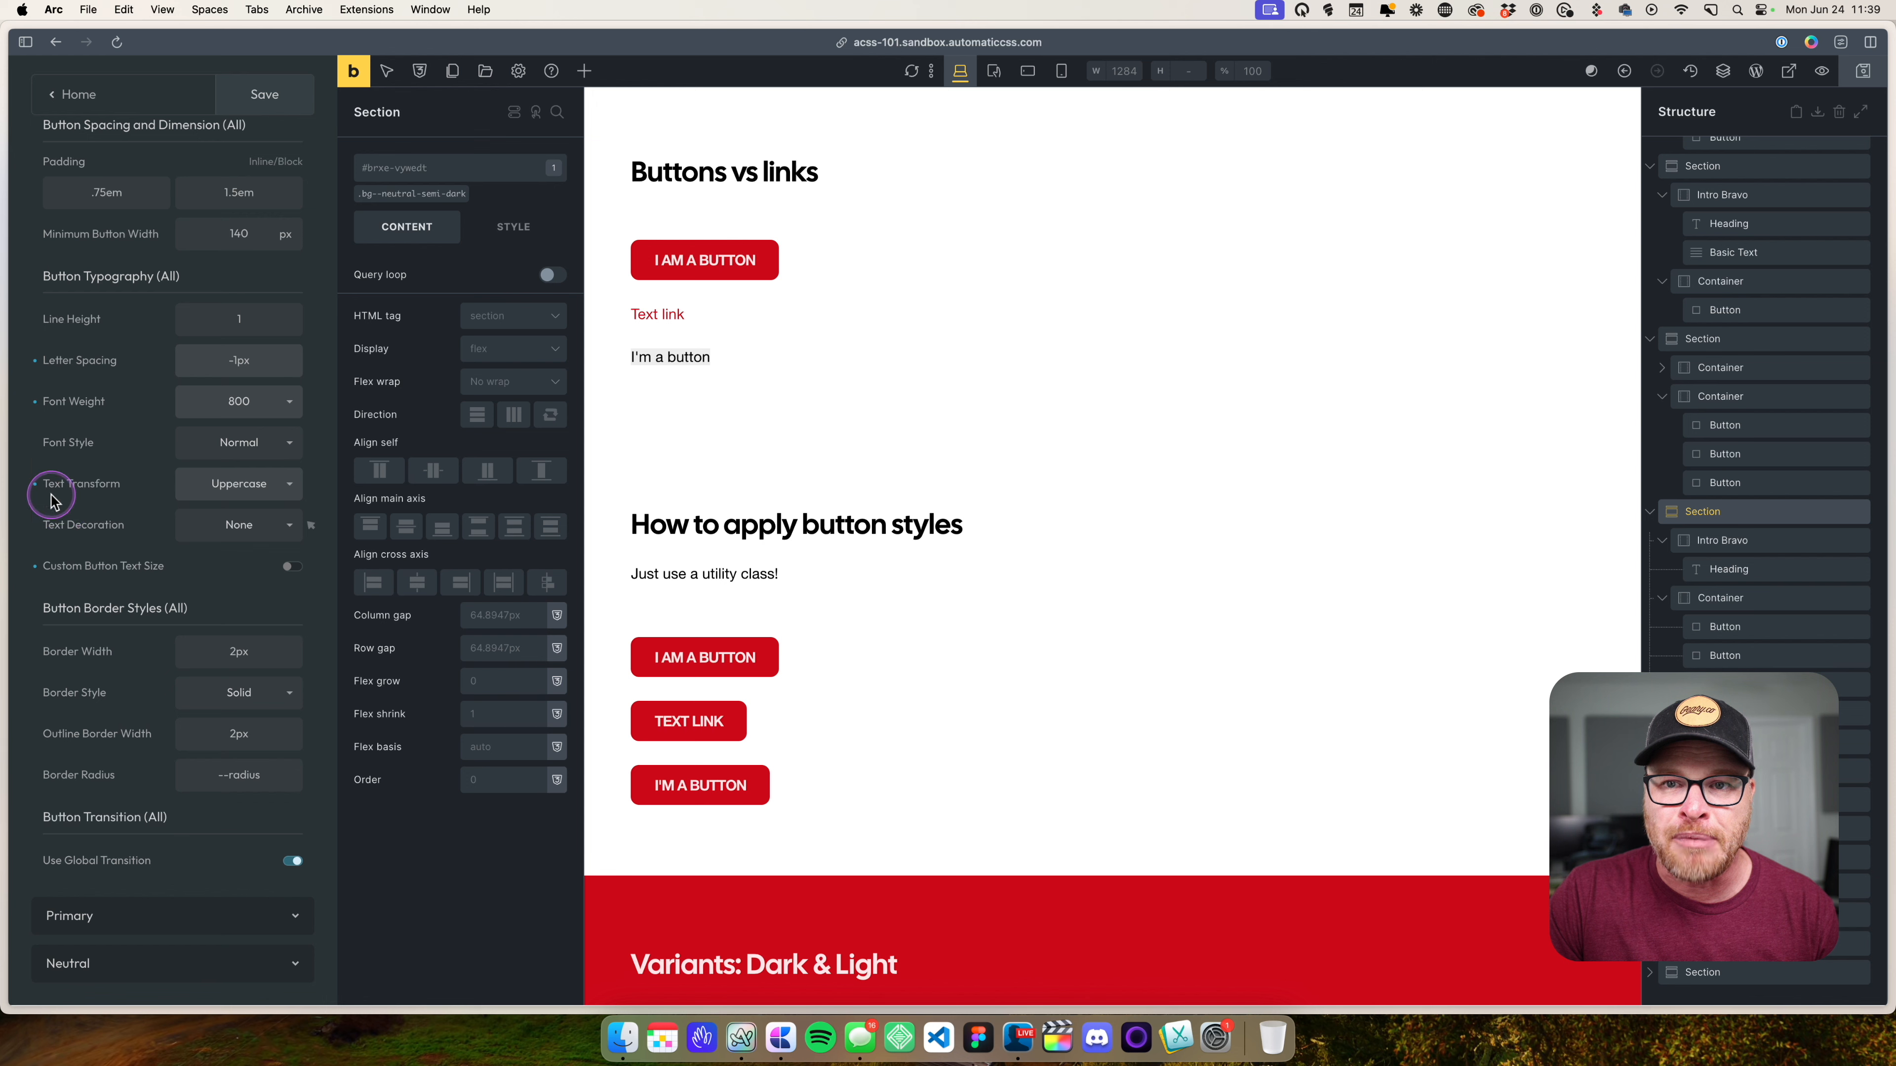
{"action": "left_click", "coordinate": [35, 402]}
{"action": "left_click", "coordinate": [37, 360]}
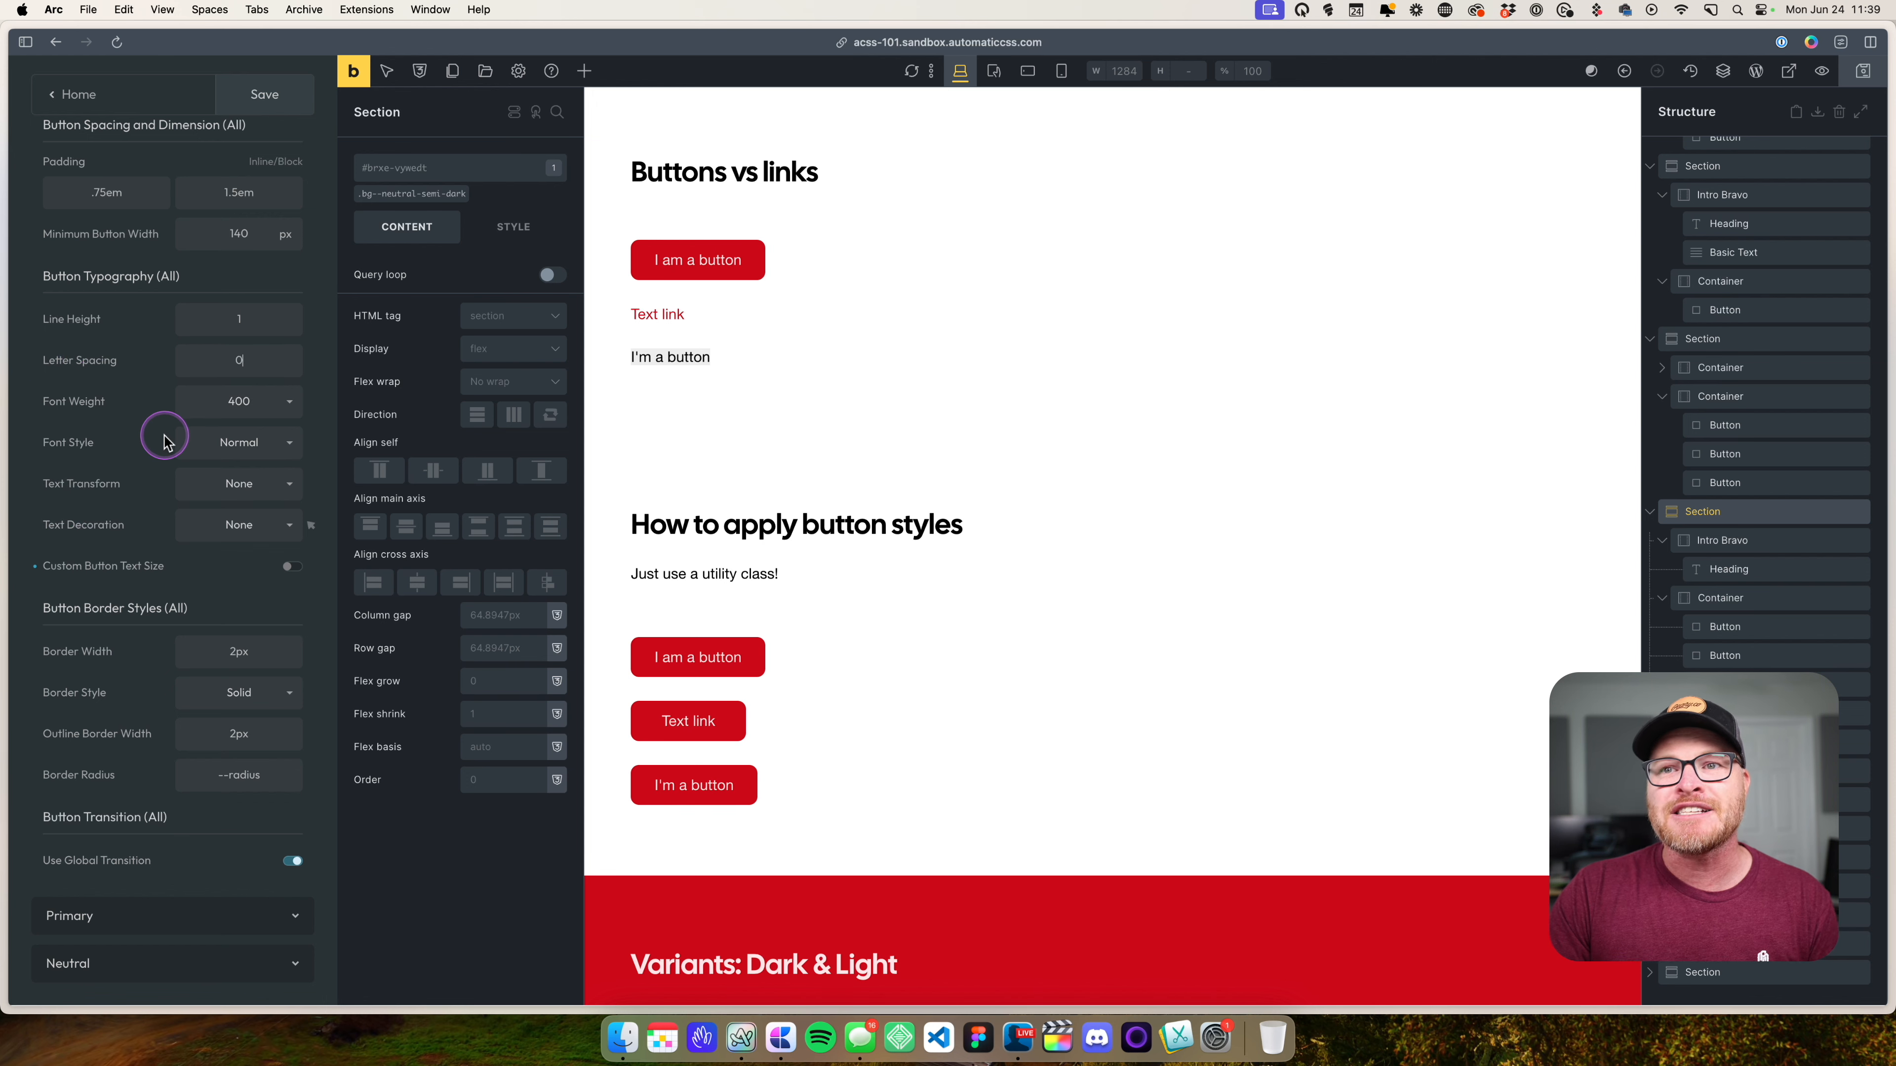
- Try global button border radii of 5px, 25px and 50vw, and restore the radius to --radius
{"action": "scroll", "coordinate": [160, 436], "scroll_direction": "up", "scroll_amount": 2}
{"action": "scroll", "coordinate": [224, 463], "scroll_direction": "down", "scroll_amount": 4}
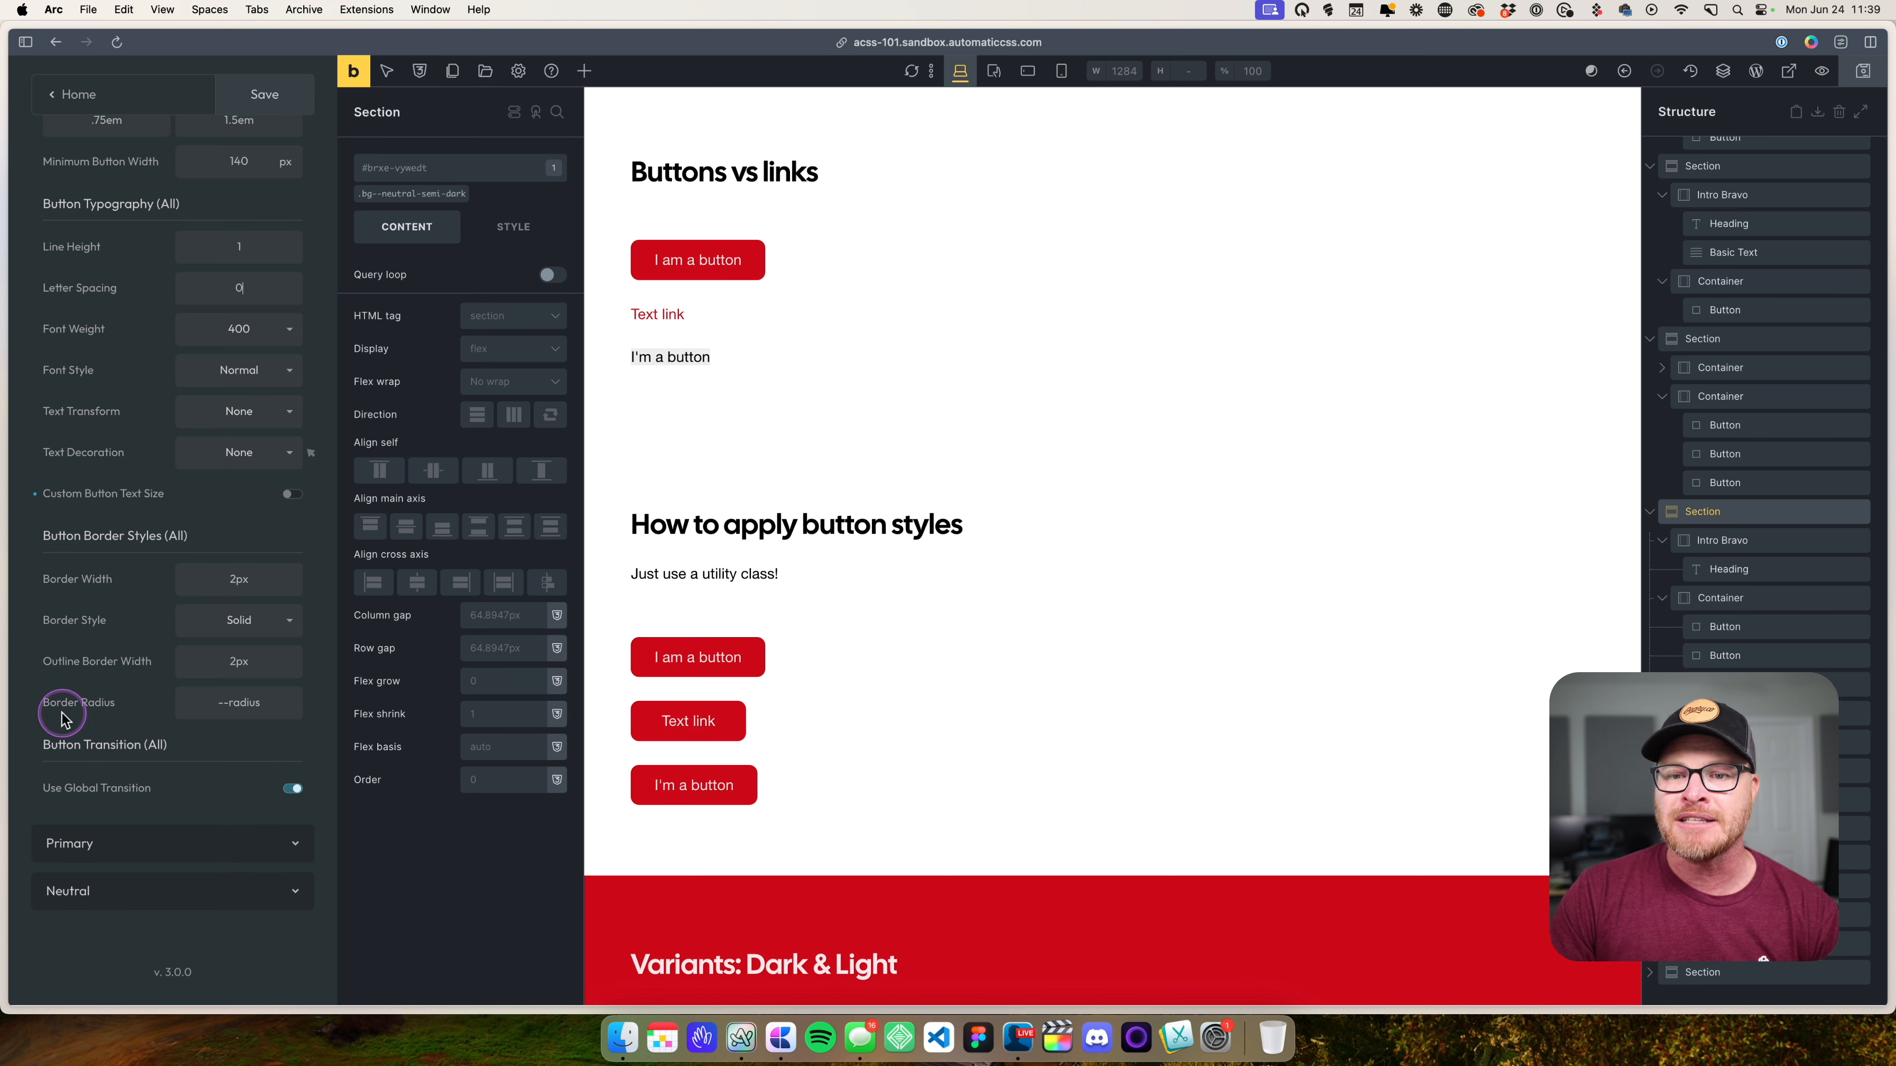
{"action": "left_click_drag", "start_coordinate": [243, 715], "coordinate": [181, 707]}
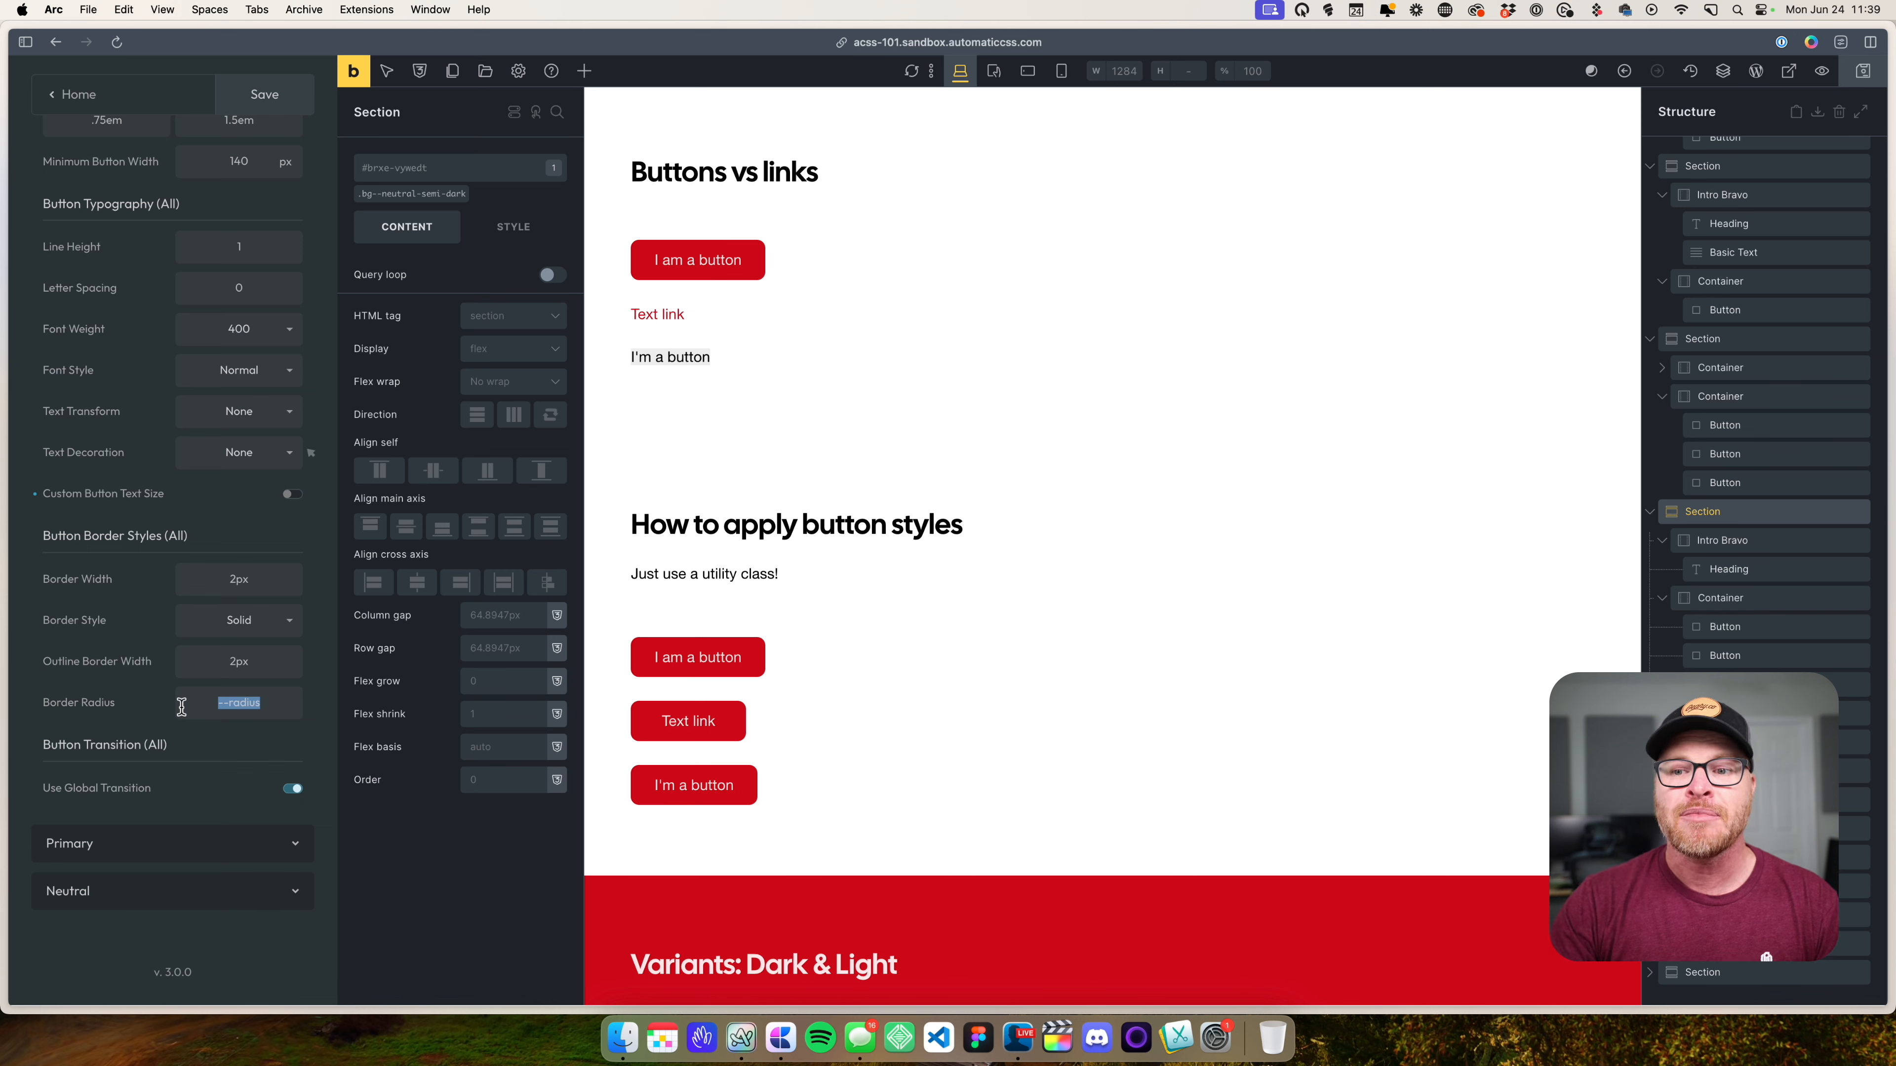
{"action": "type", "text": "5px"}
{"action": "triple_click", "coordinate": [182, 706]}
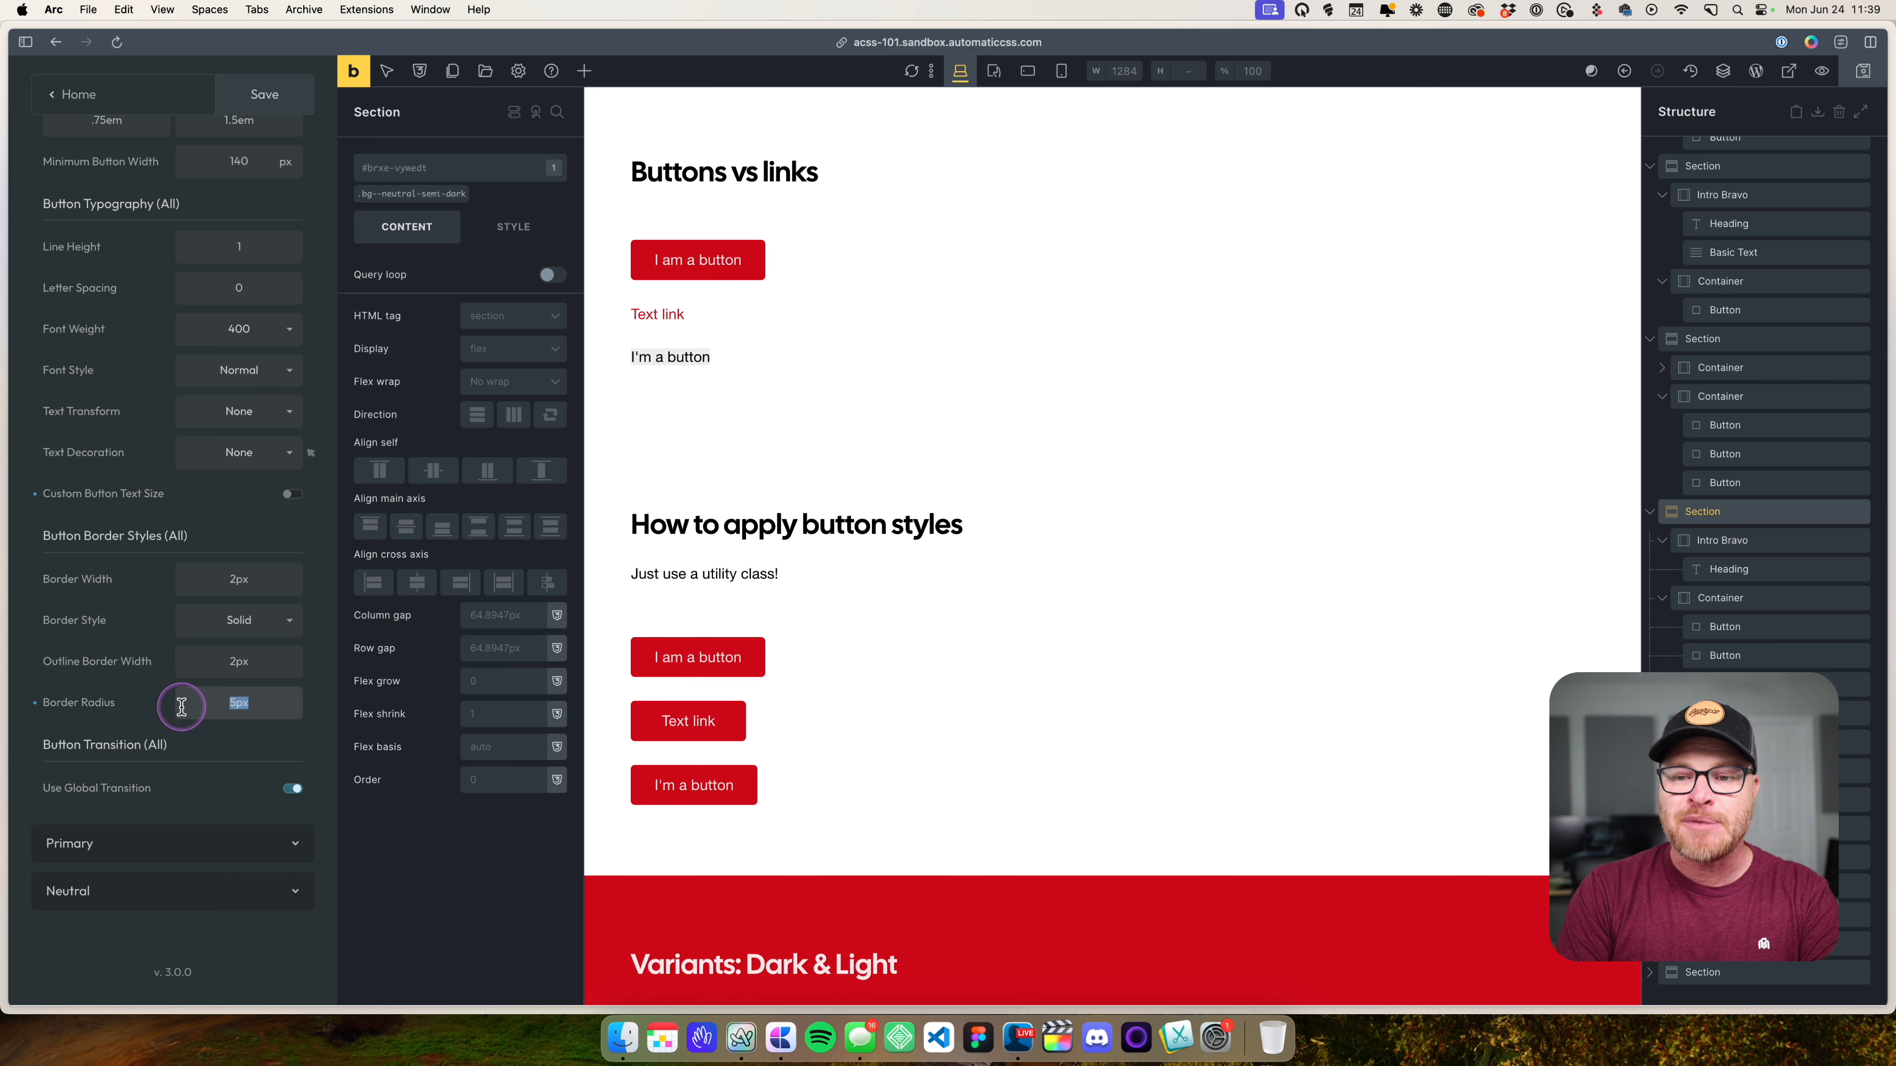
{"action": "type", "text": "25px"}
{"action": "triple_click", "coordinate": [181, 706]}
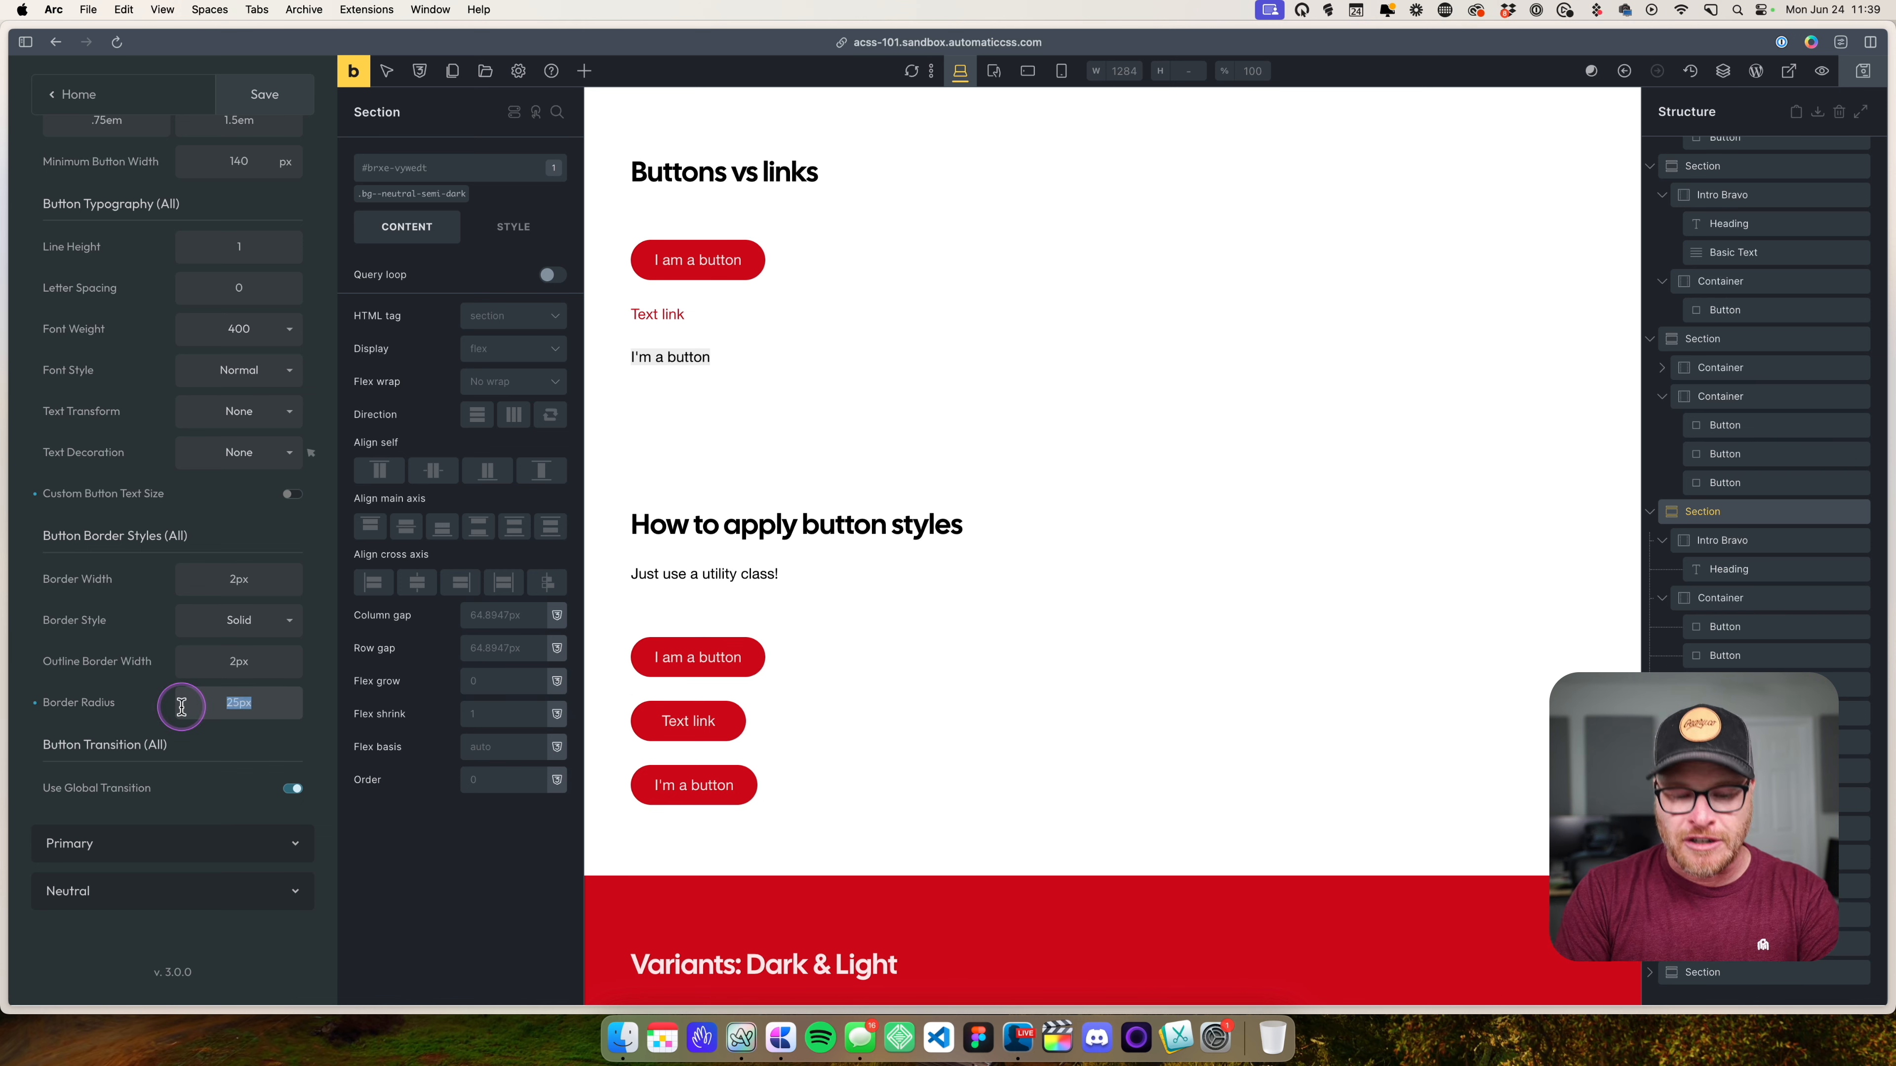
{"action": "type", "text": "50vw"}
{"action": "triple_click", "coordinate": [181, 706]}
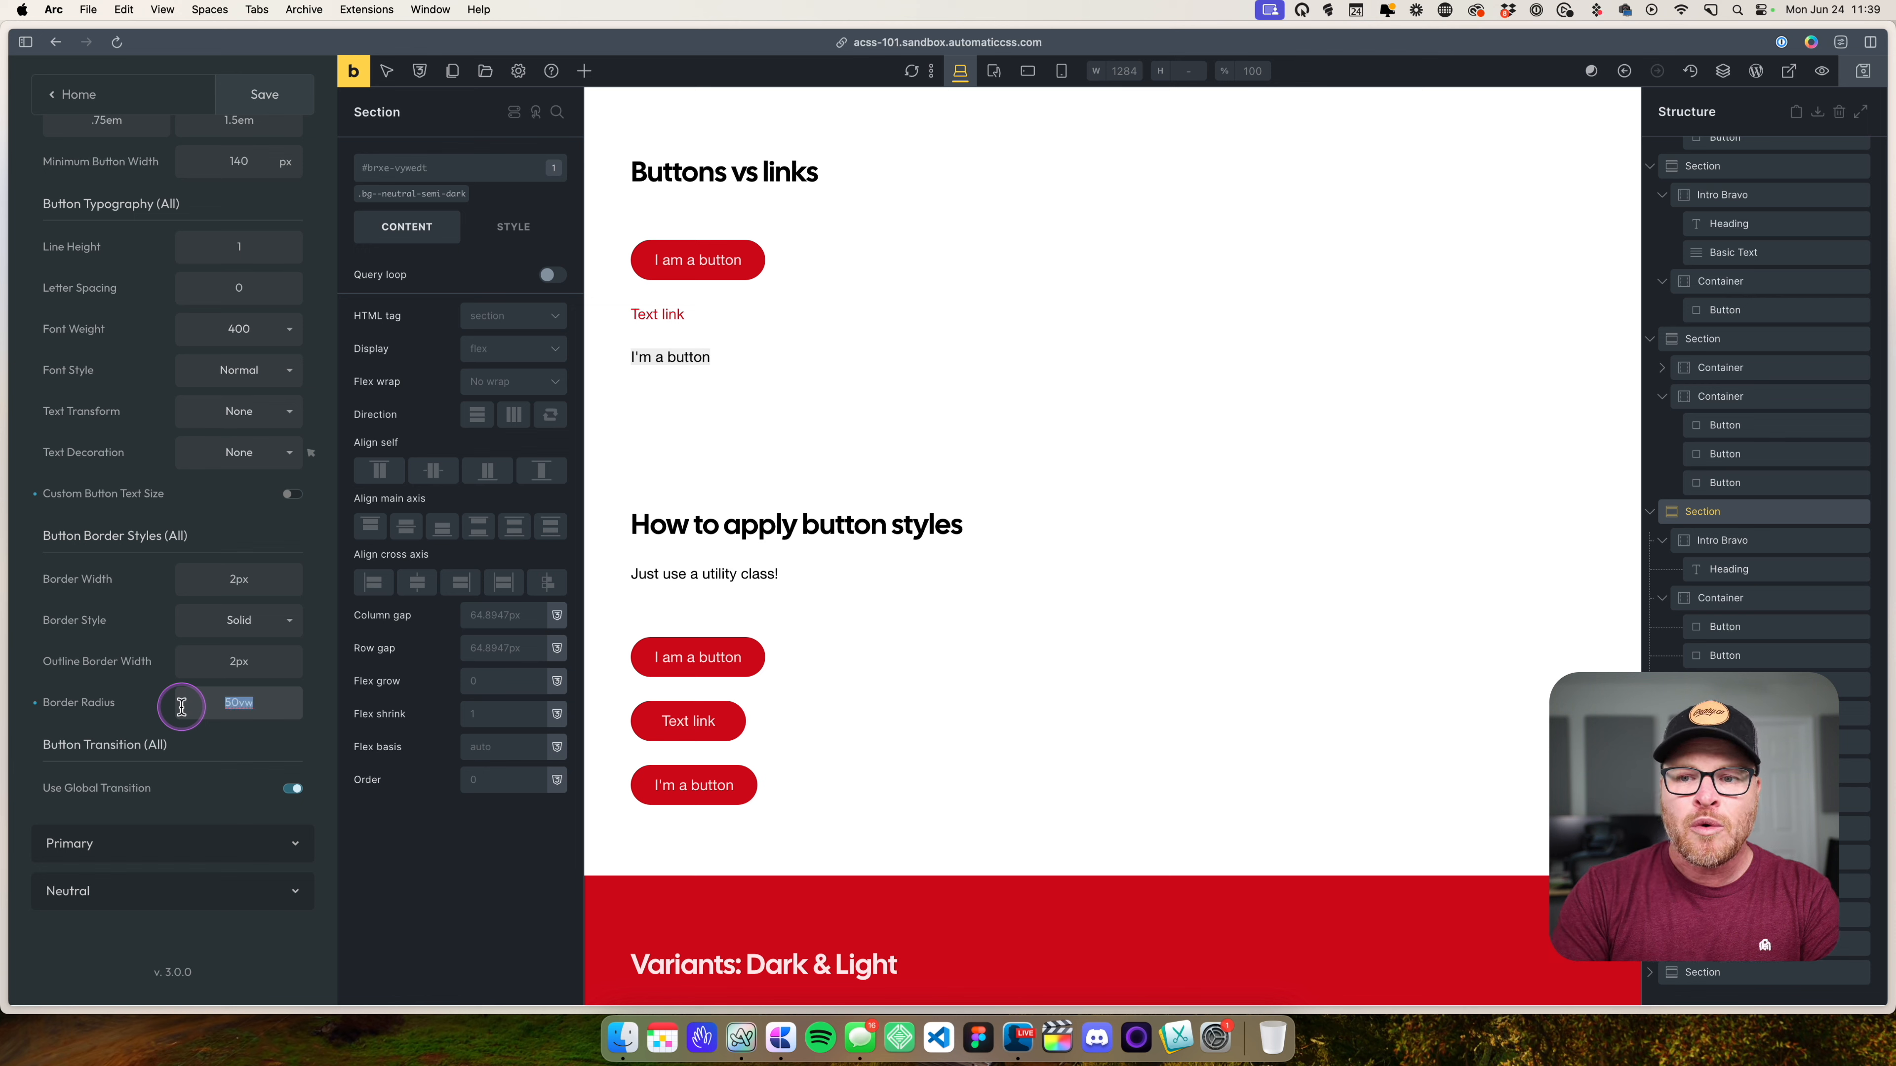
{"action": "type", "text": "--radius"}
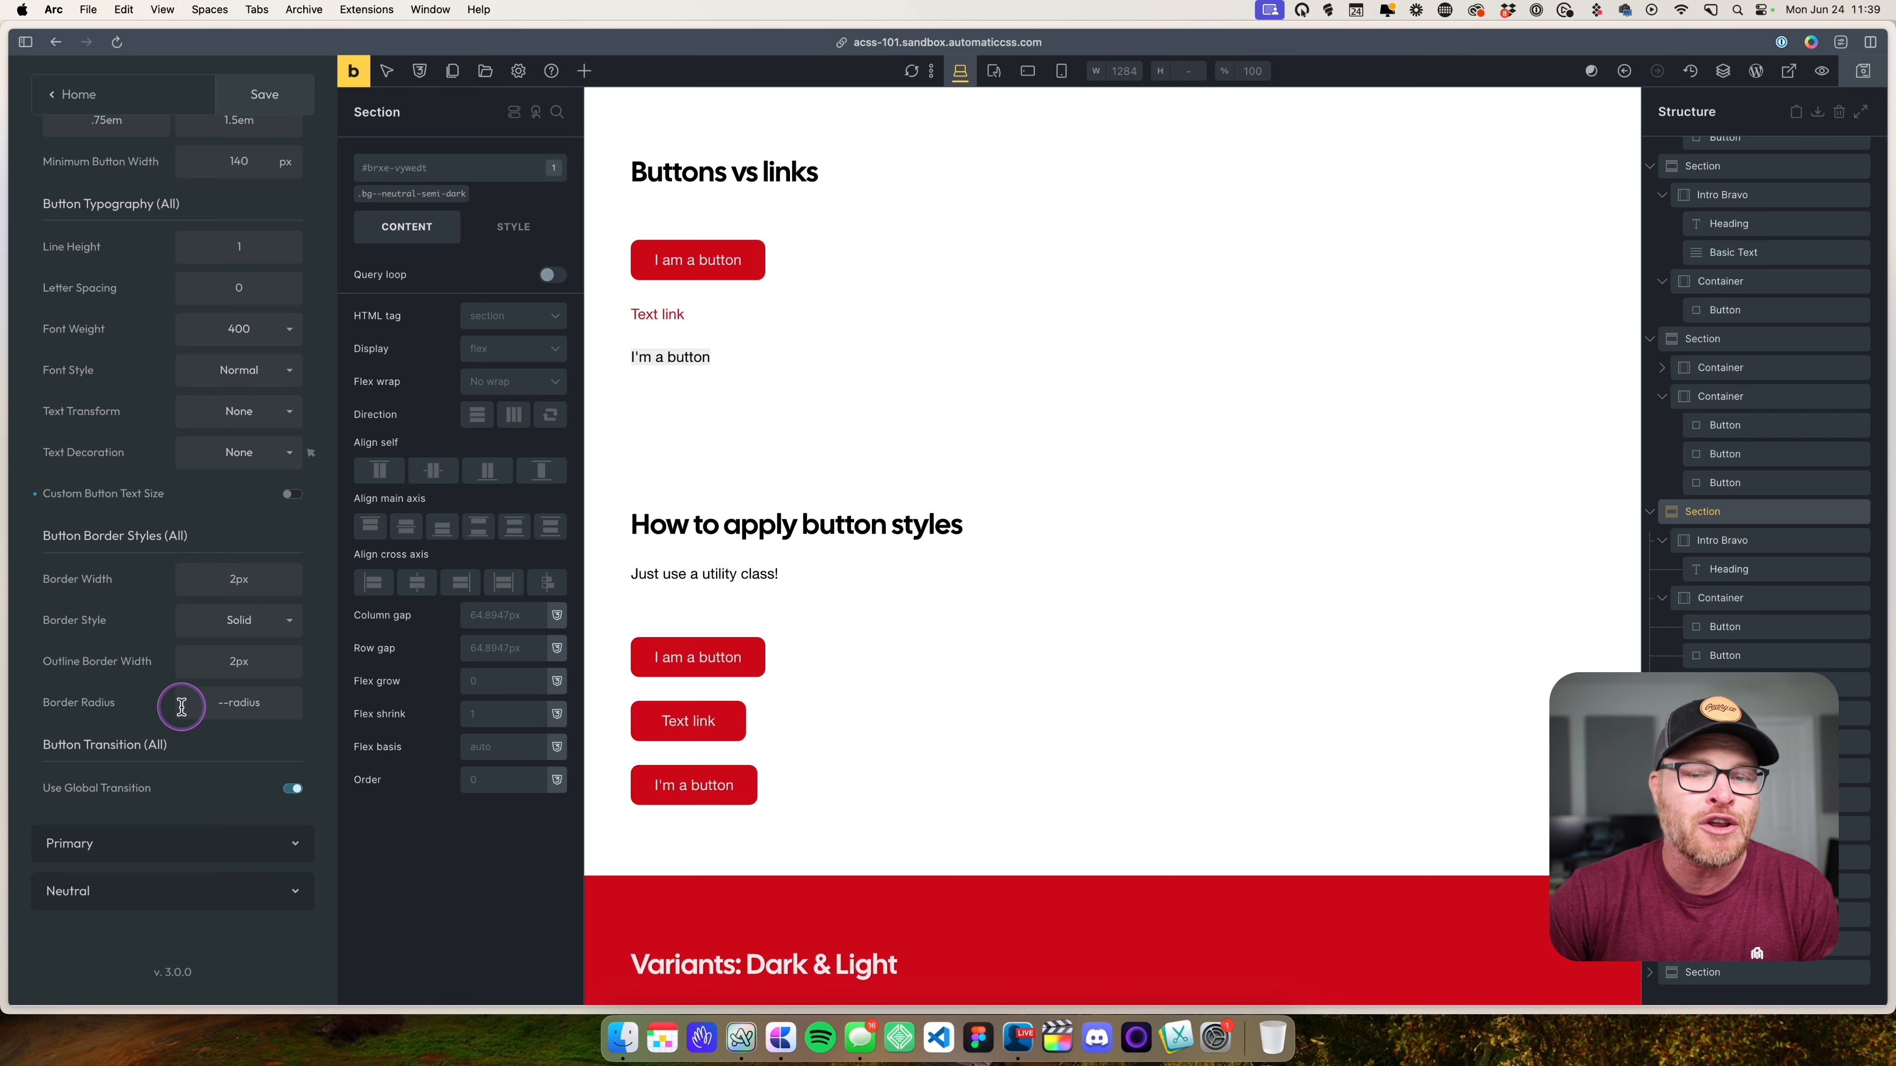
{"action": "left_click", "coordinate": [200, 702]}
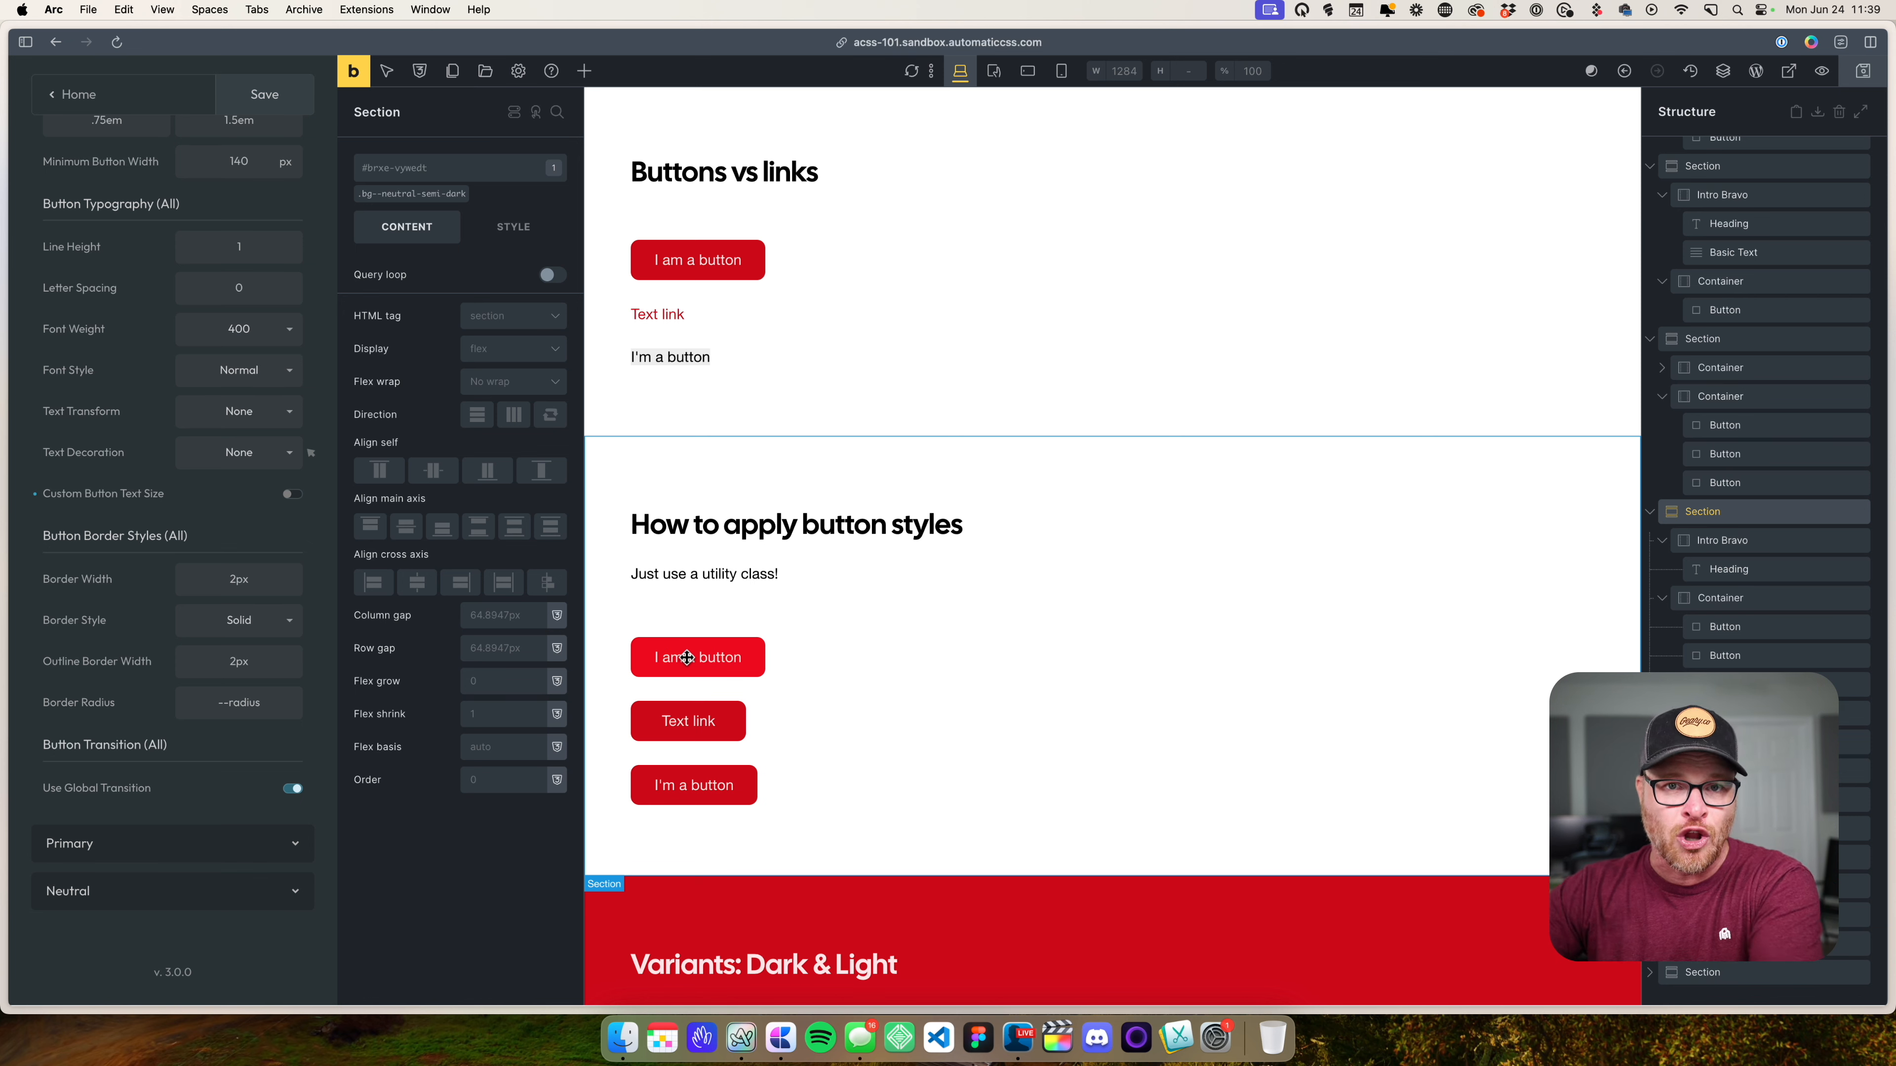
- Turn off the global transition for all buttons and turn it back on
{"action": "left_click", "coordinate": [287, 791]}
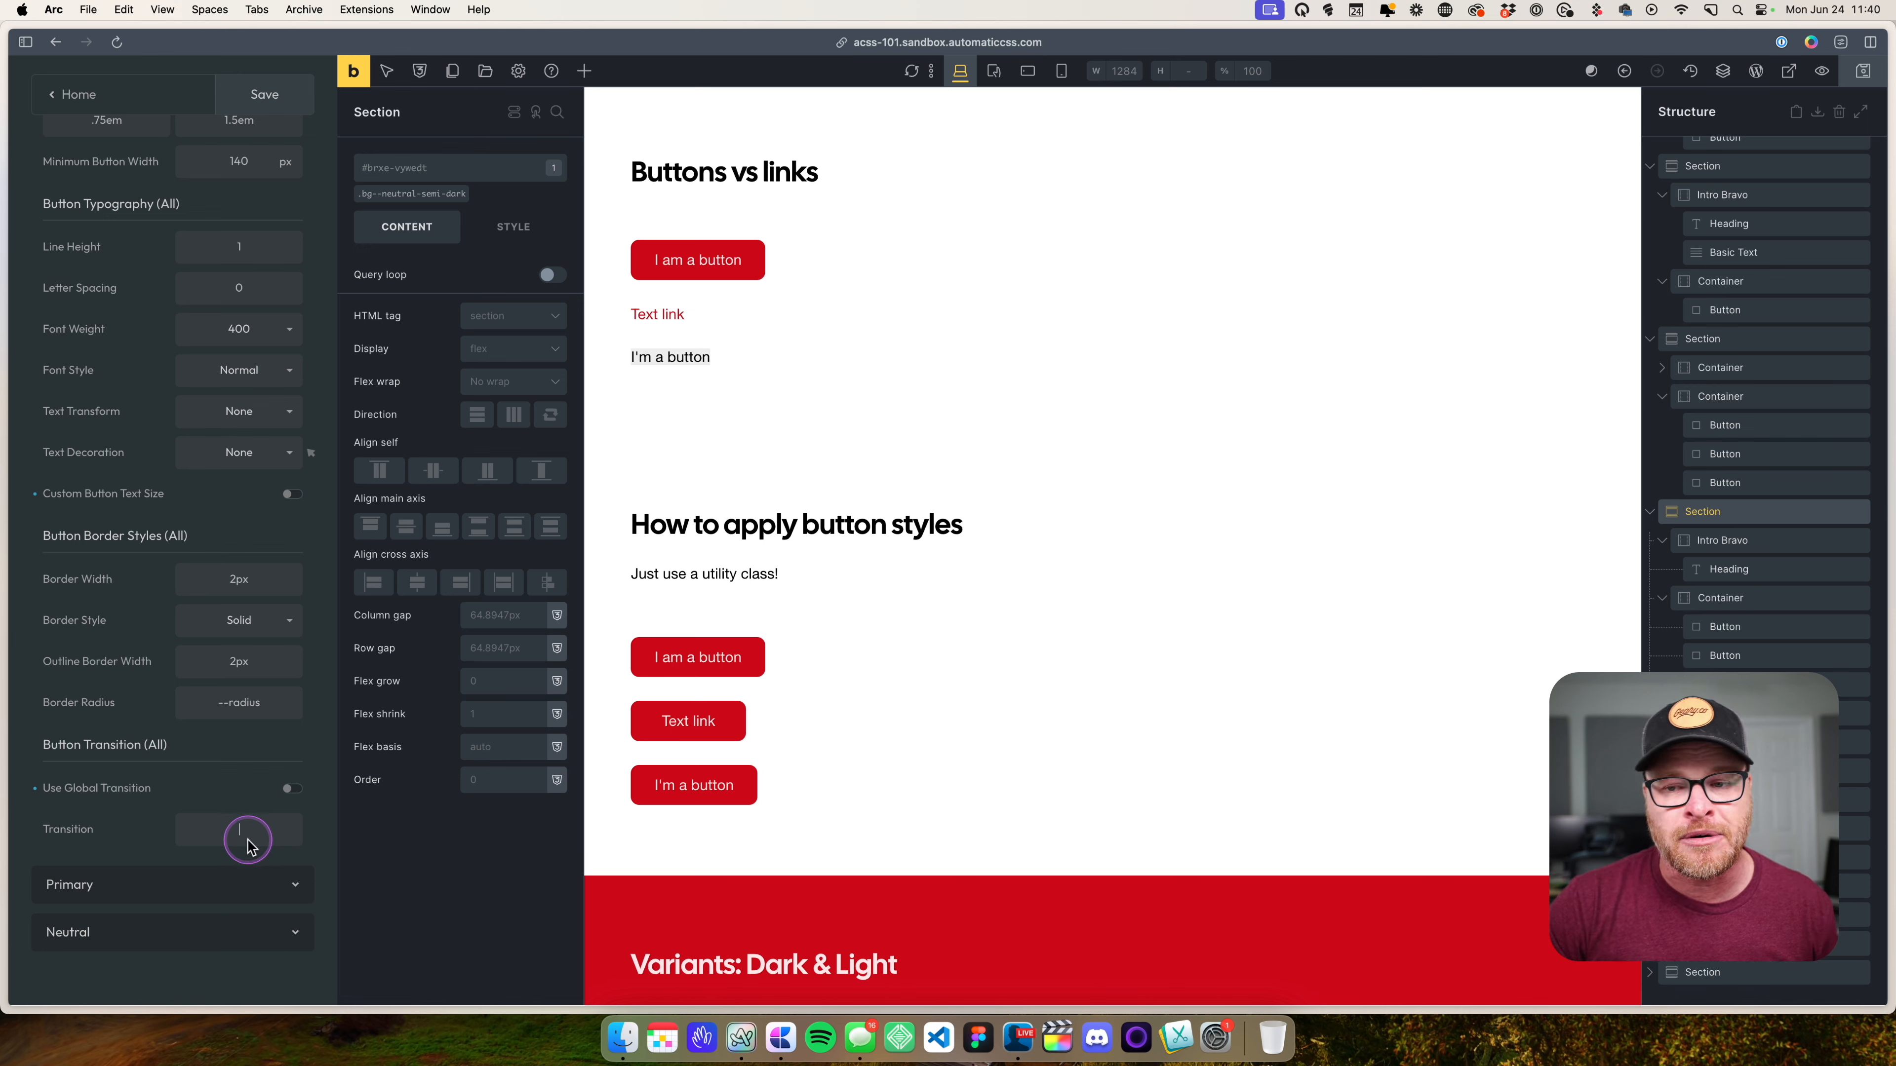
{"action": "left_click", "coordinate": [294, 790]}
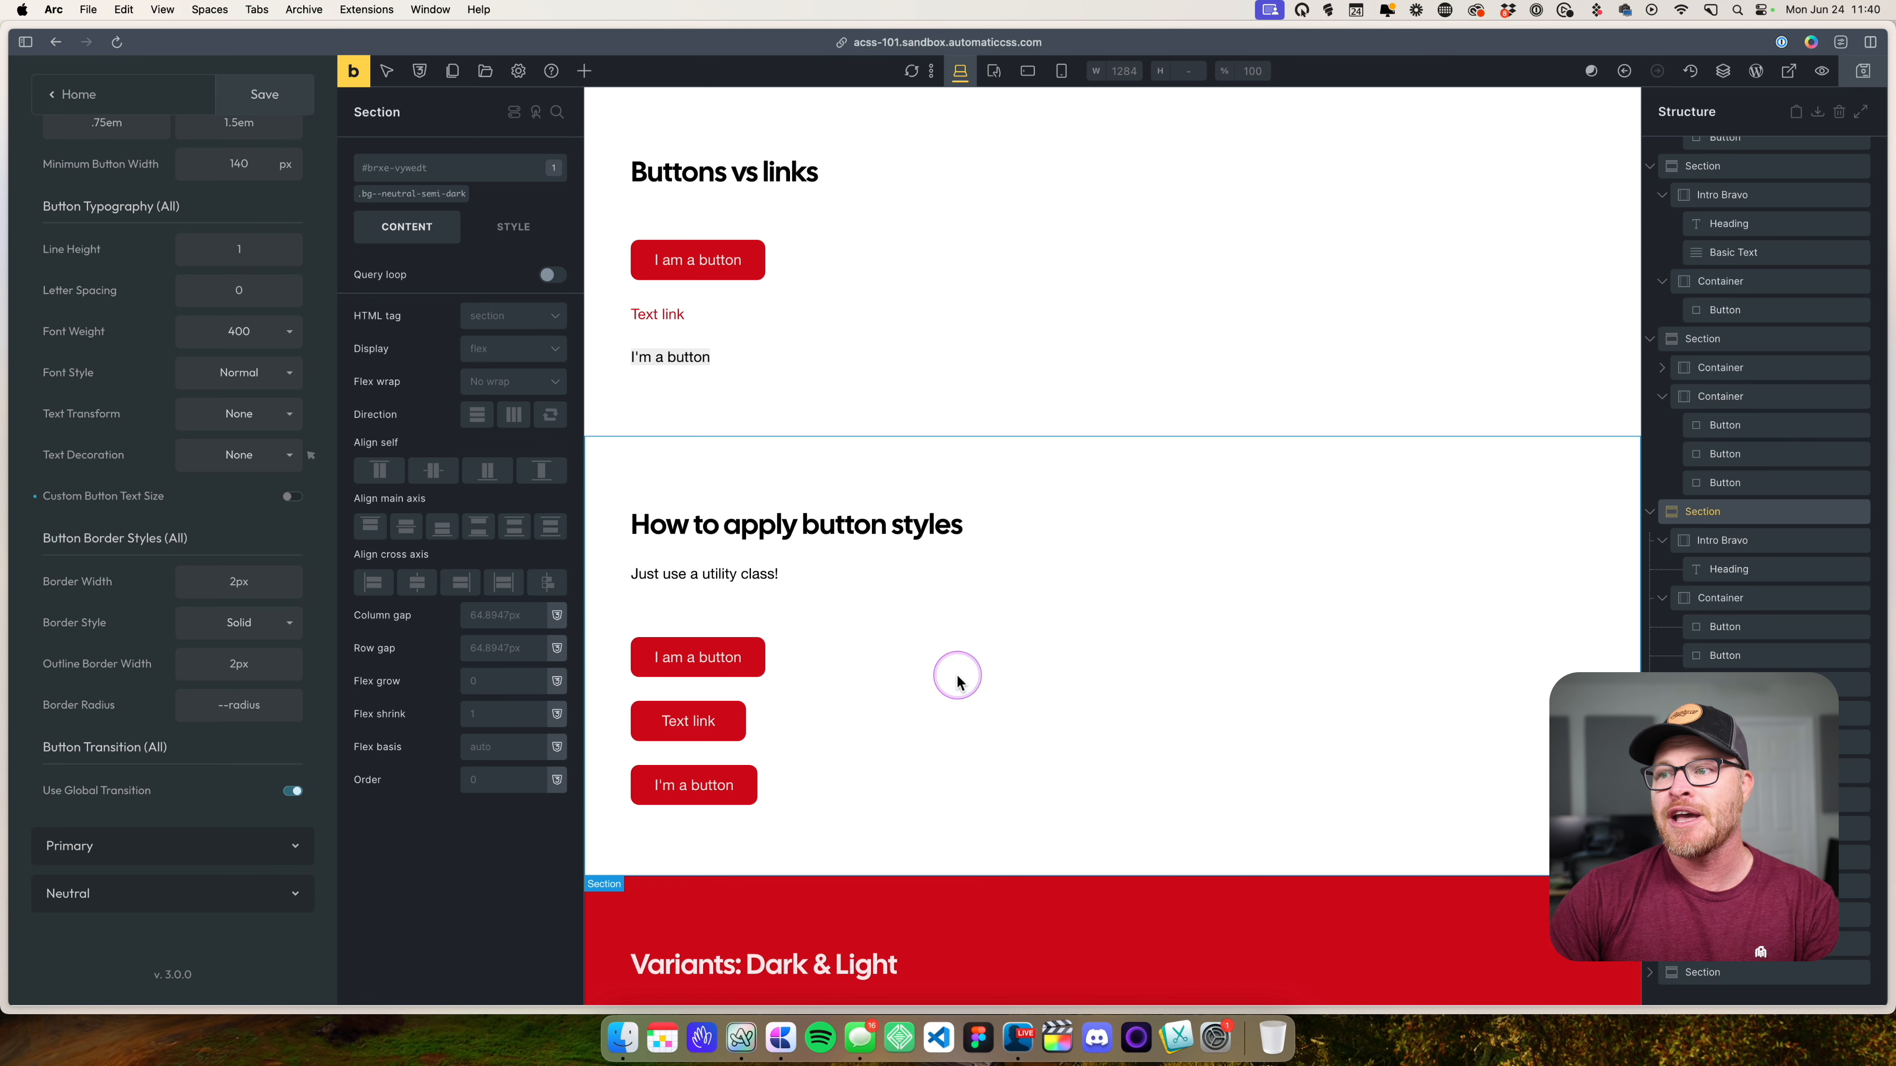
- Select the button in the section about gradient buttons and open the Primary button set's settings
{"action": "left_click", "coordinate": [964, 614]}
{"action": "scroll", "coordinate": [962, 618], "scroll_direction": "down", "scroll_amount": 6}
{"action": "scroll", "coordinate": [962, 619], "scroll_direction": "down", "scroll_amount": 18}
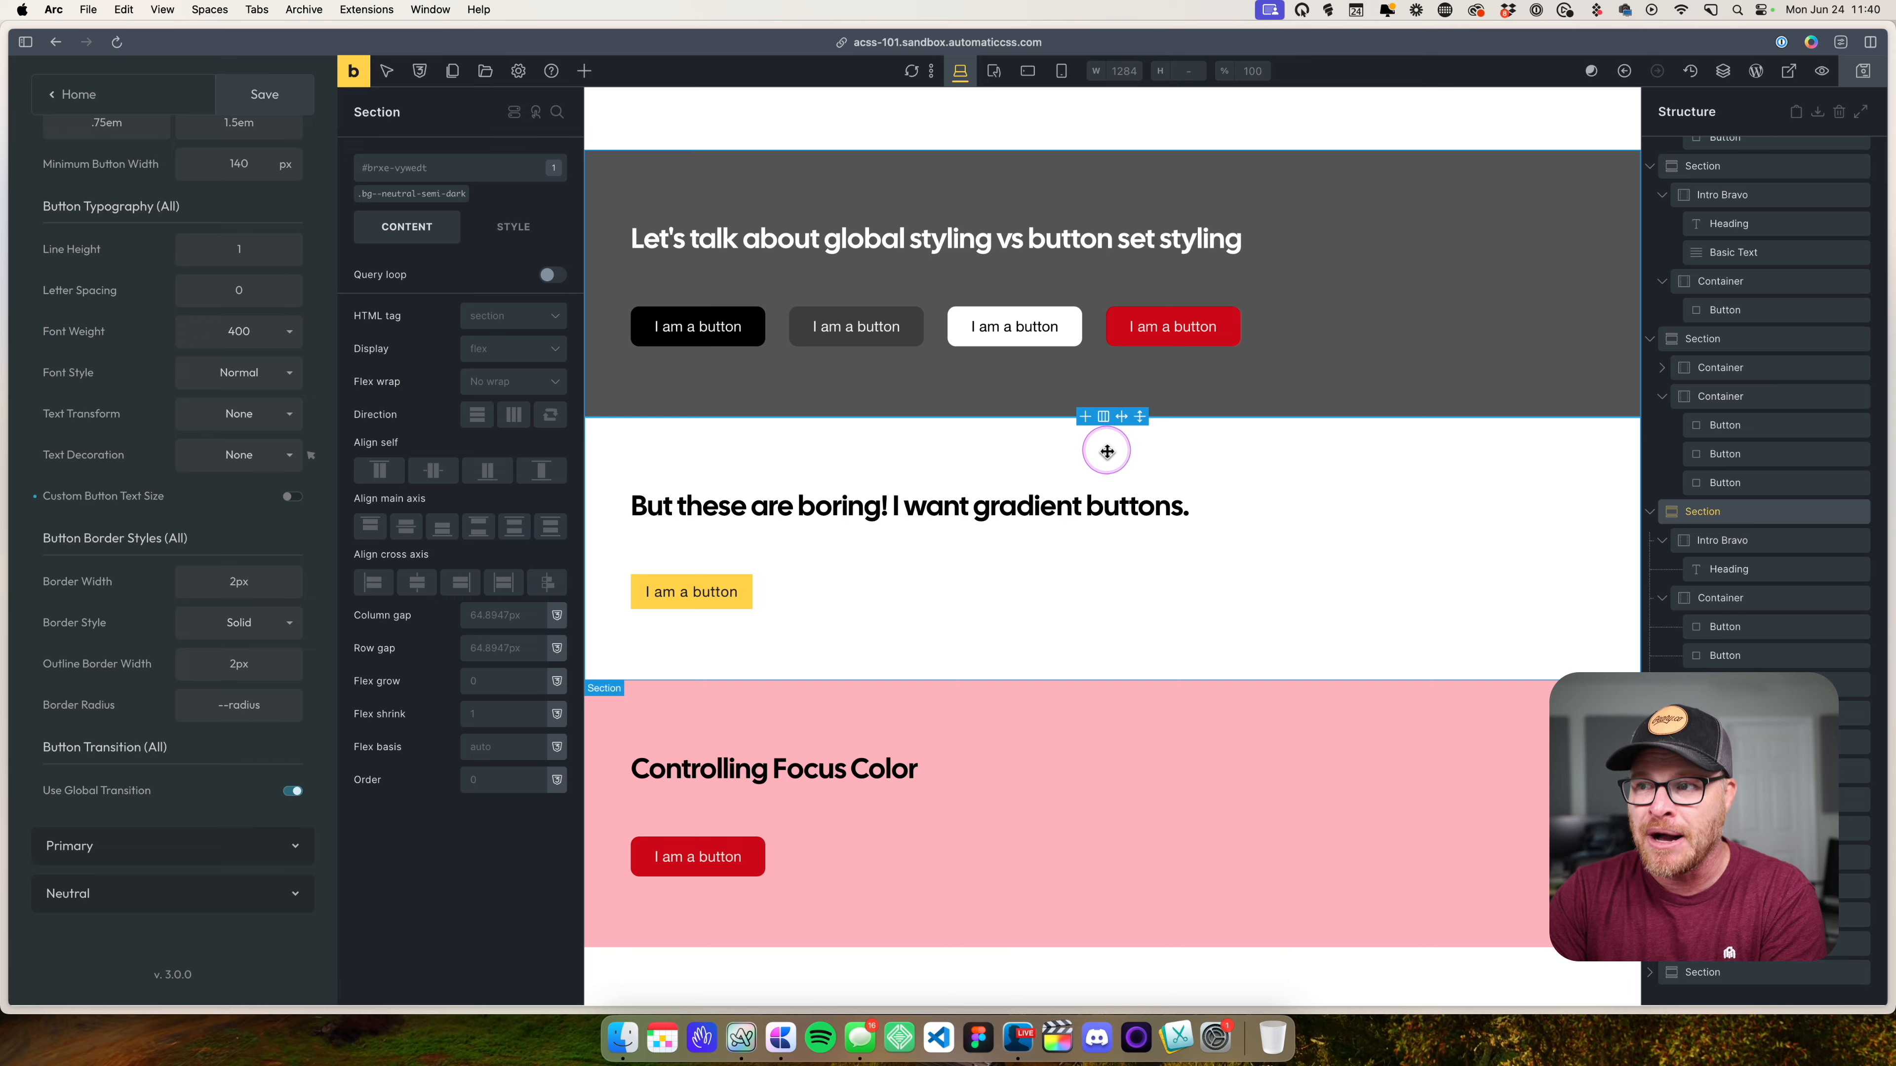
{"action": "scroll", "coordinate": [1100, 448], "scroll_direction": "down", "scroll_amount": 3}
{"action": "left_click", "coordinate": [746, 419]}
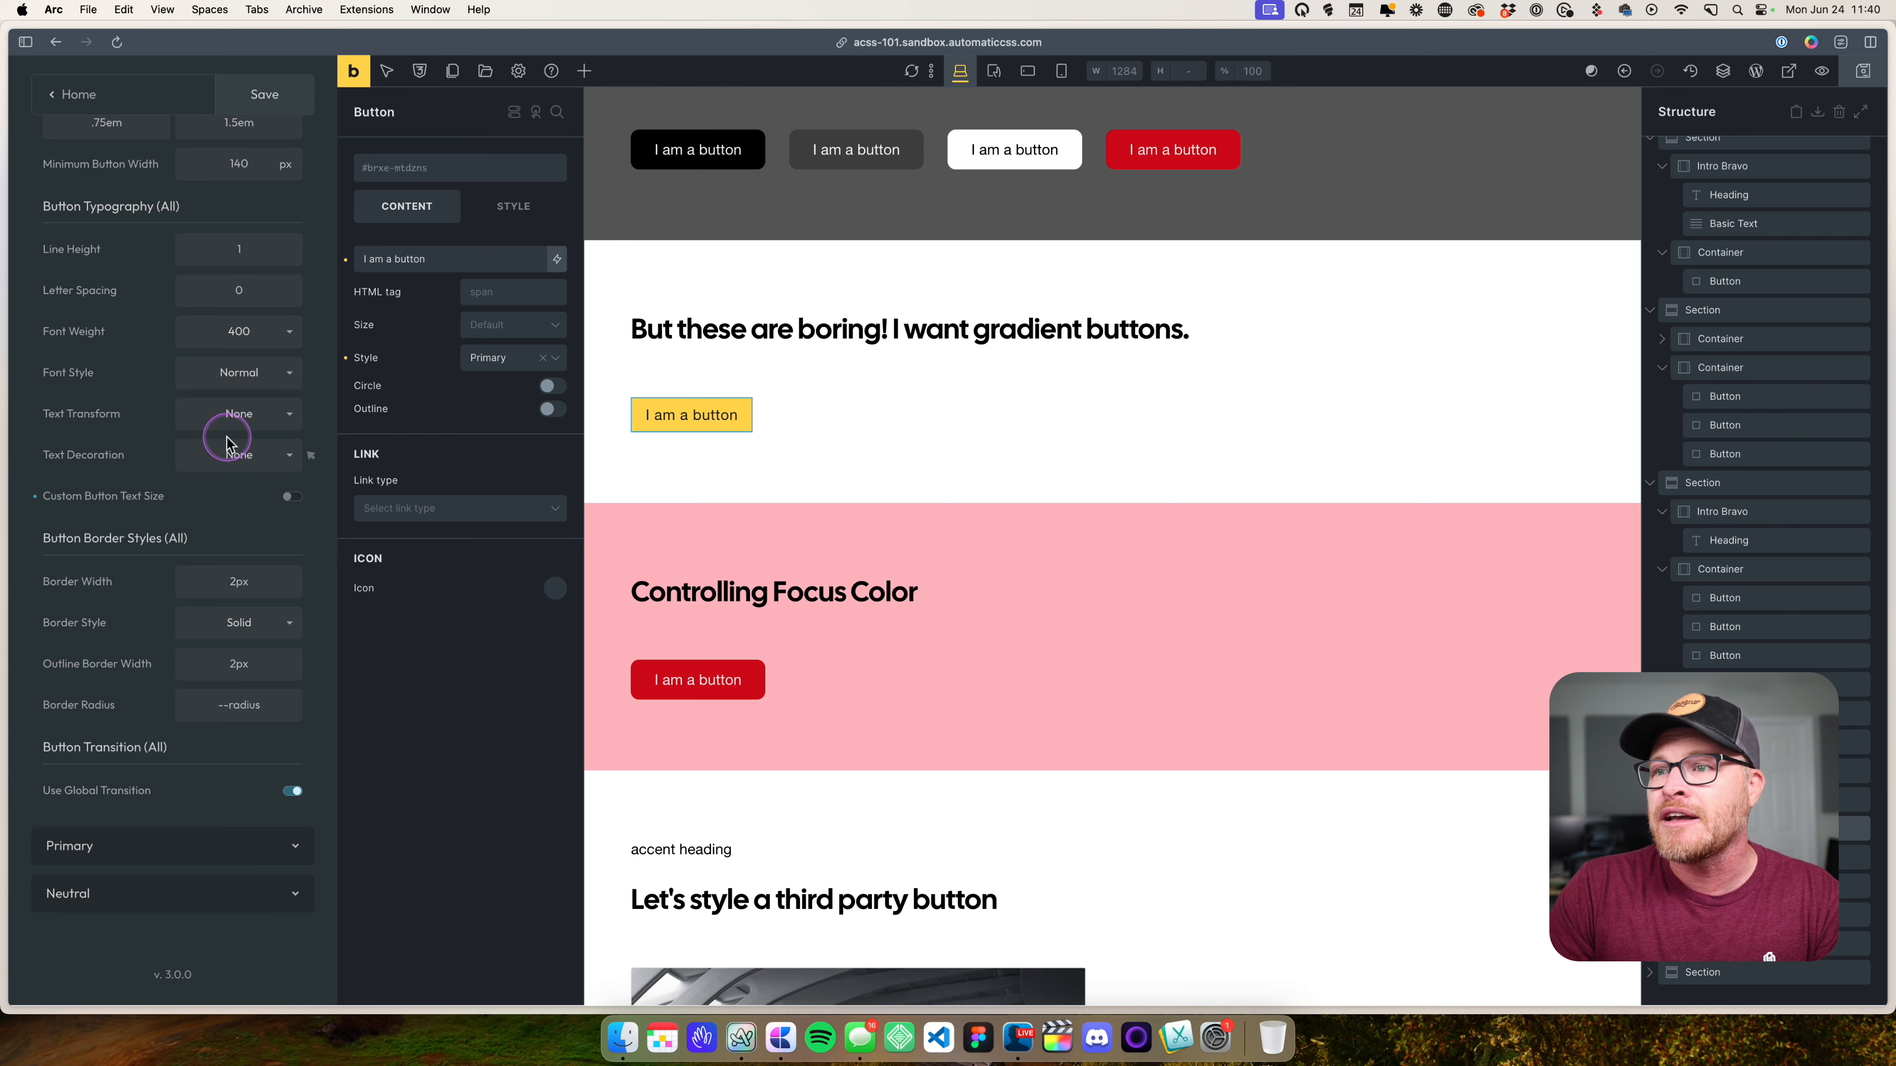
{"action": "scroll", "coordinate": [233, 436], "scroll_direction": "up", "scroll_amount": 5}
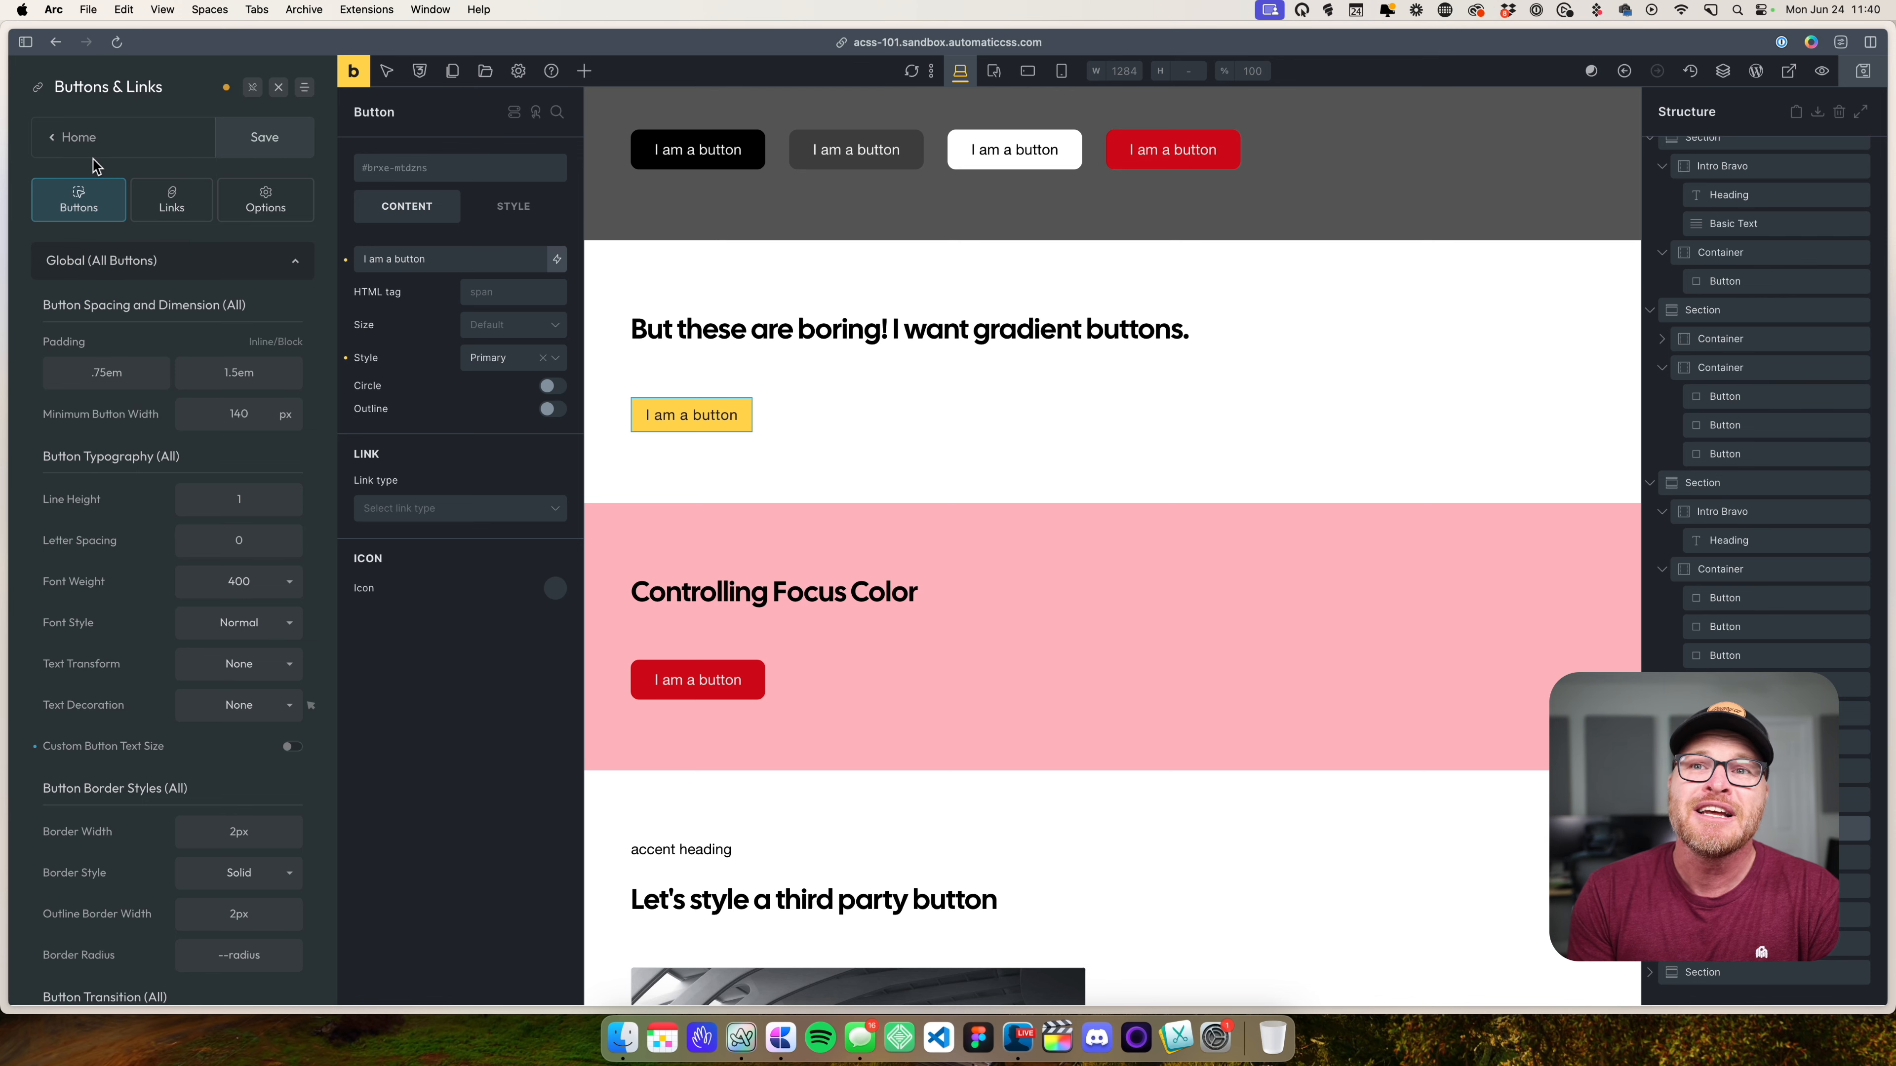
{"action": "left_click", "coordinate": [129, 261]}
{"action": "left_click", "coordinate": [199, 306]}
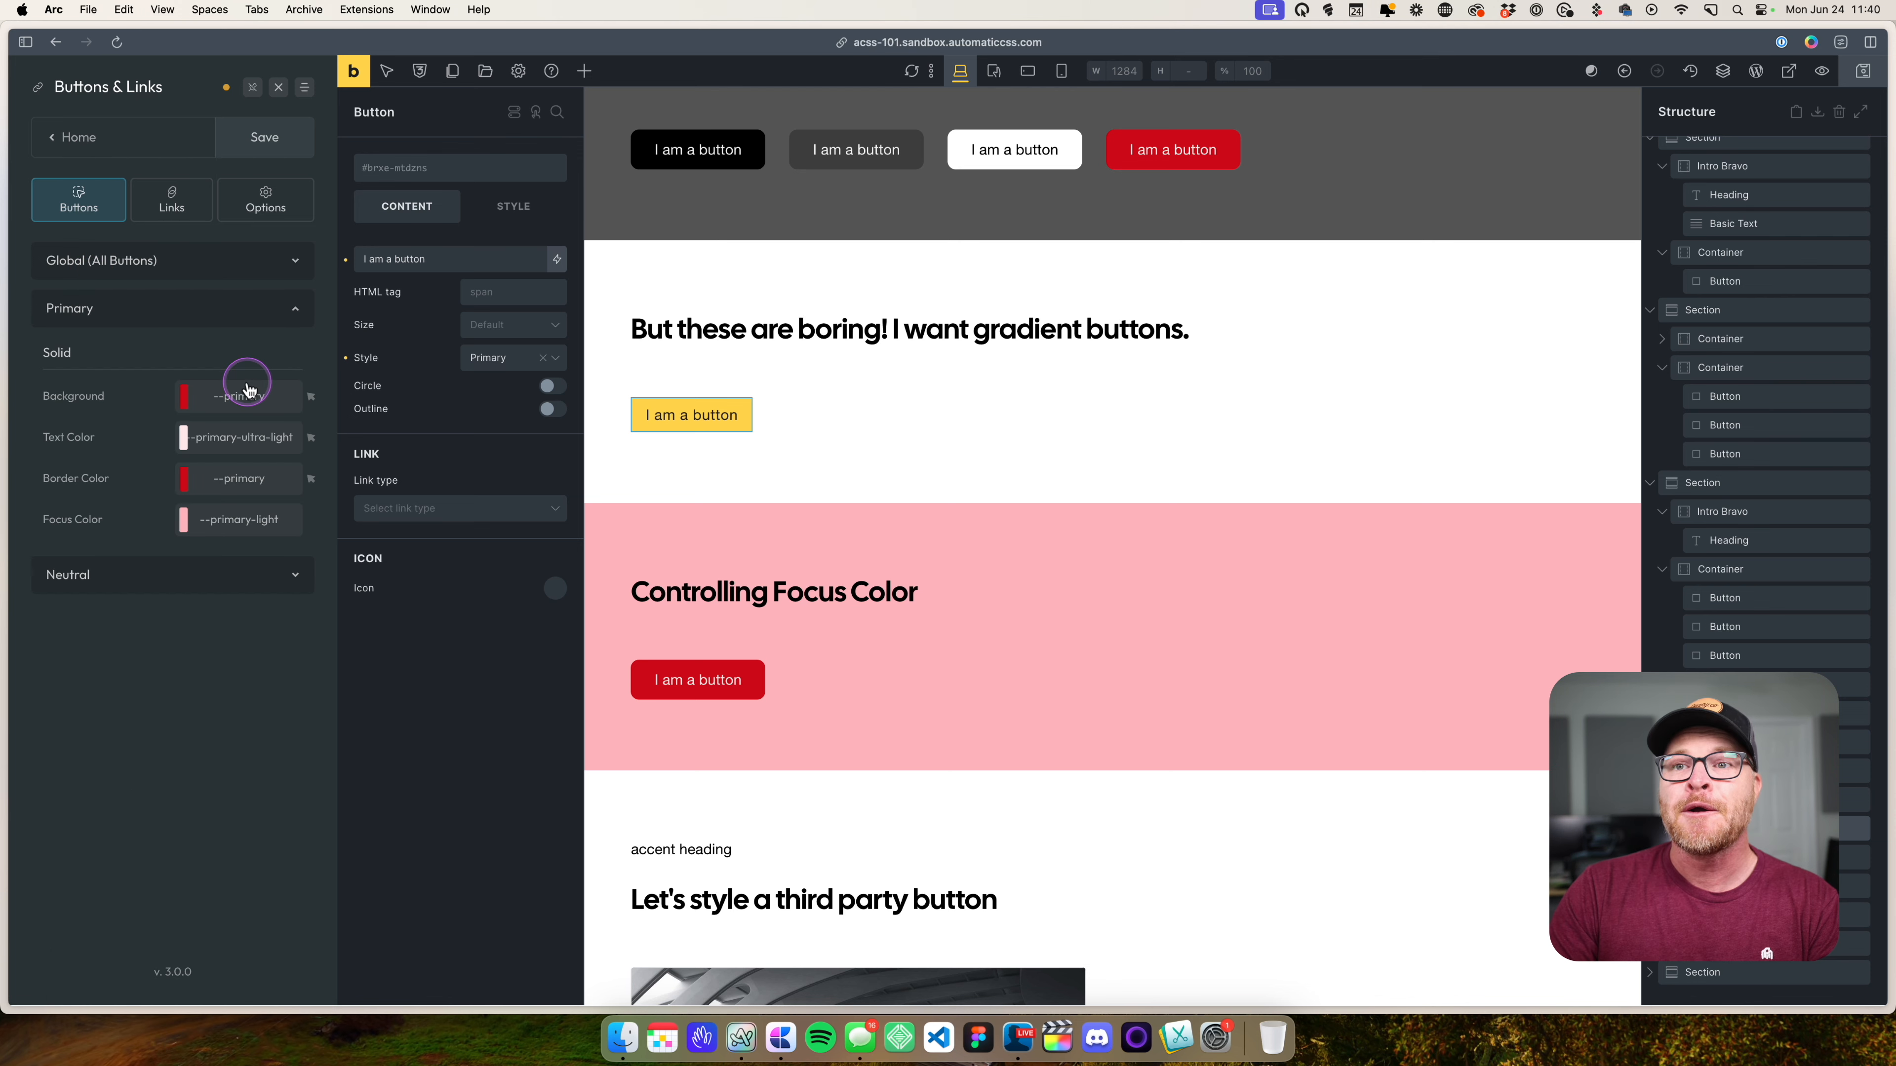
- Set the Primary solid button background to linear-gradient(180deg, --primary, --primary-light)
{"action": "left_click_drag", "start_coordinate": [276, 400], "coordinate": [176, 401]}
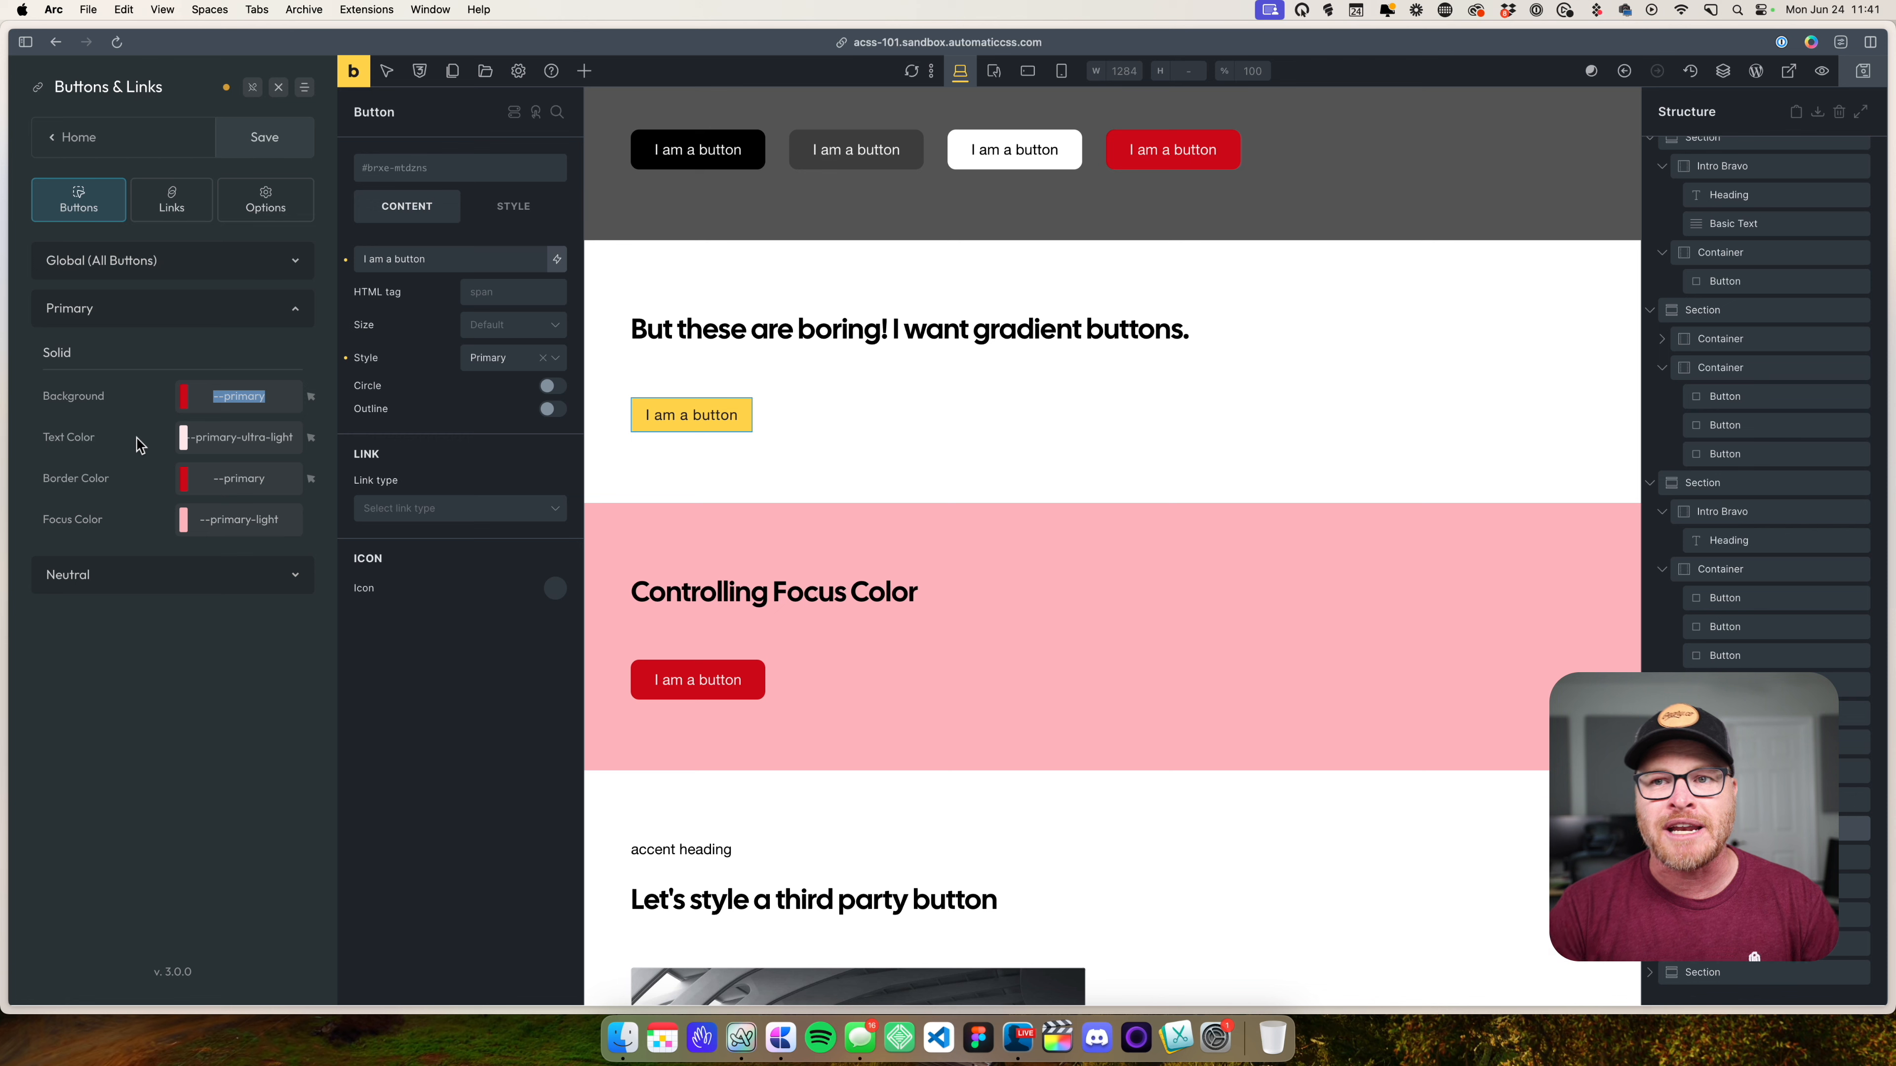
{"action": "key", "text": "BackSpace"}
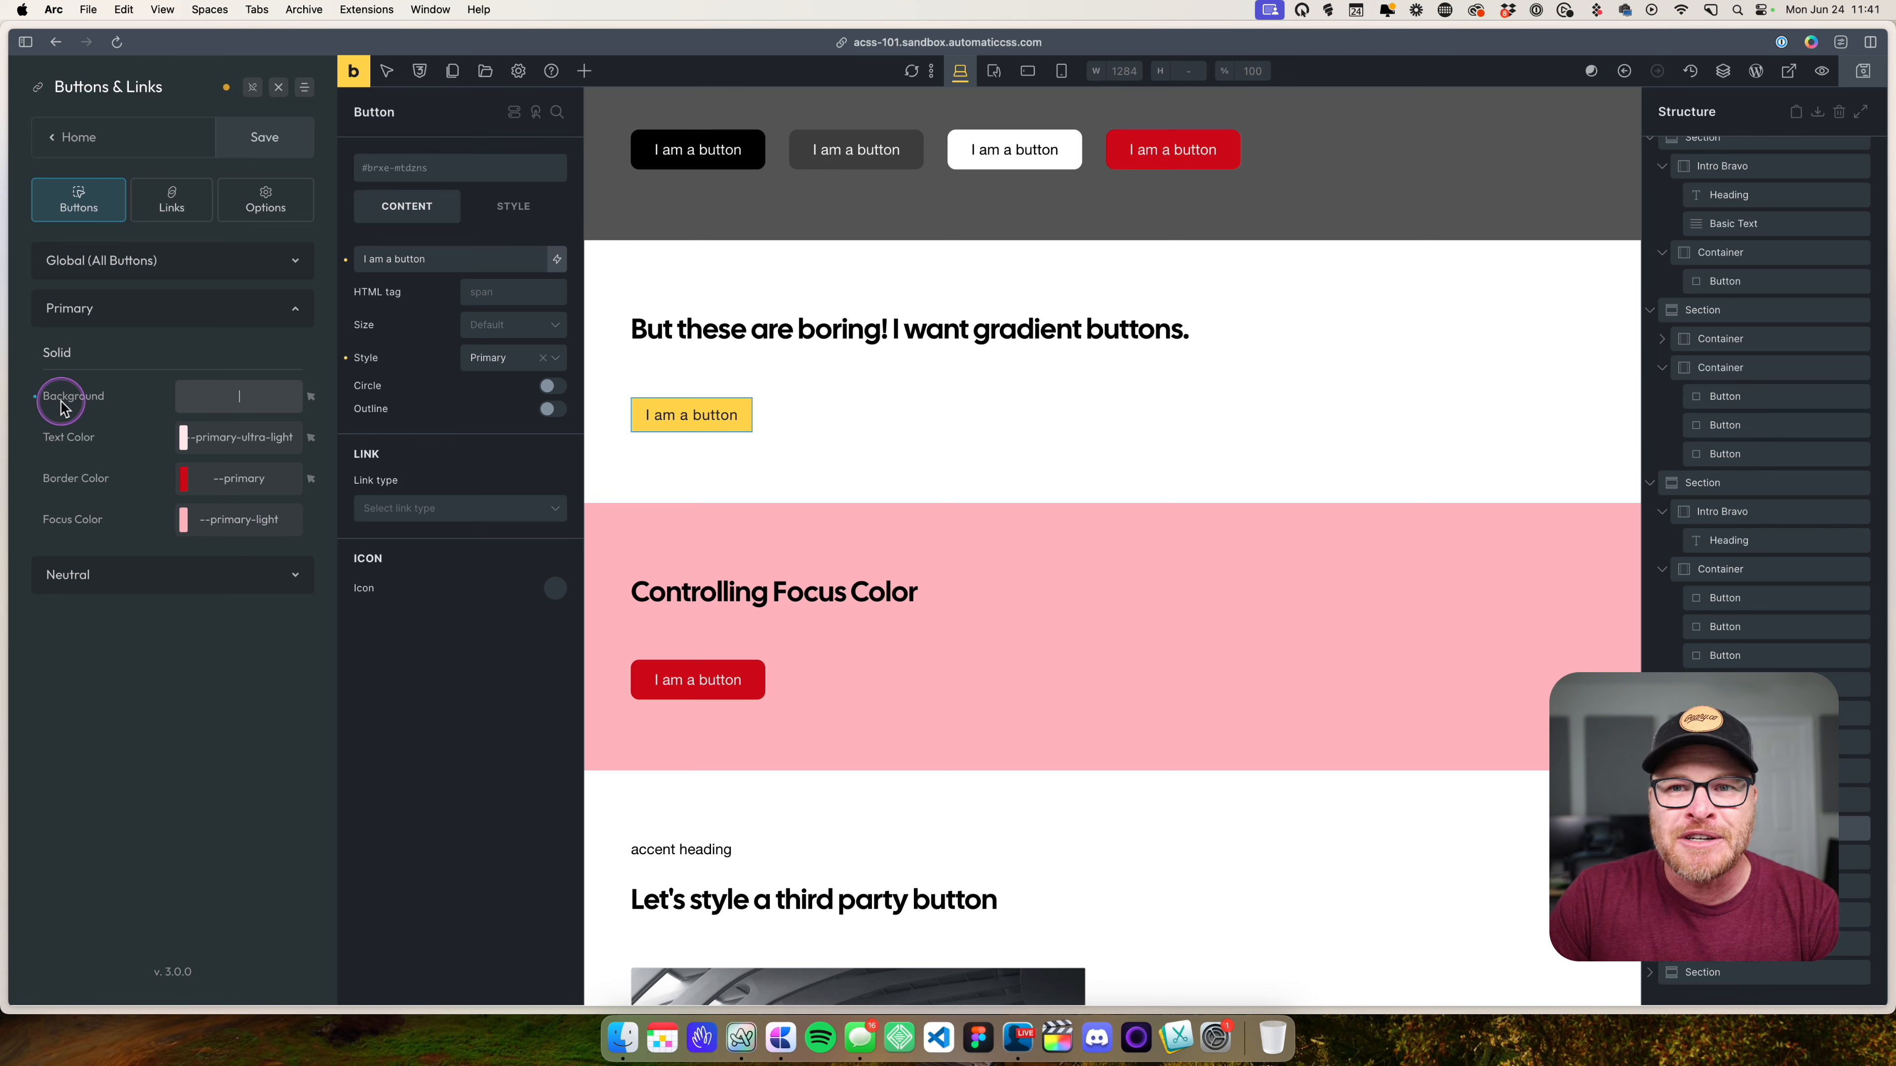
{"action": "left_click", "coordinate": [80, 410]}
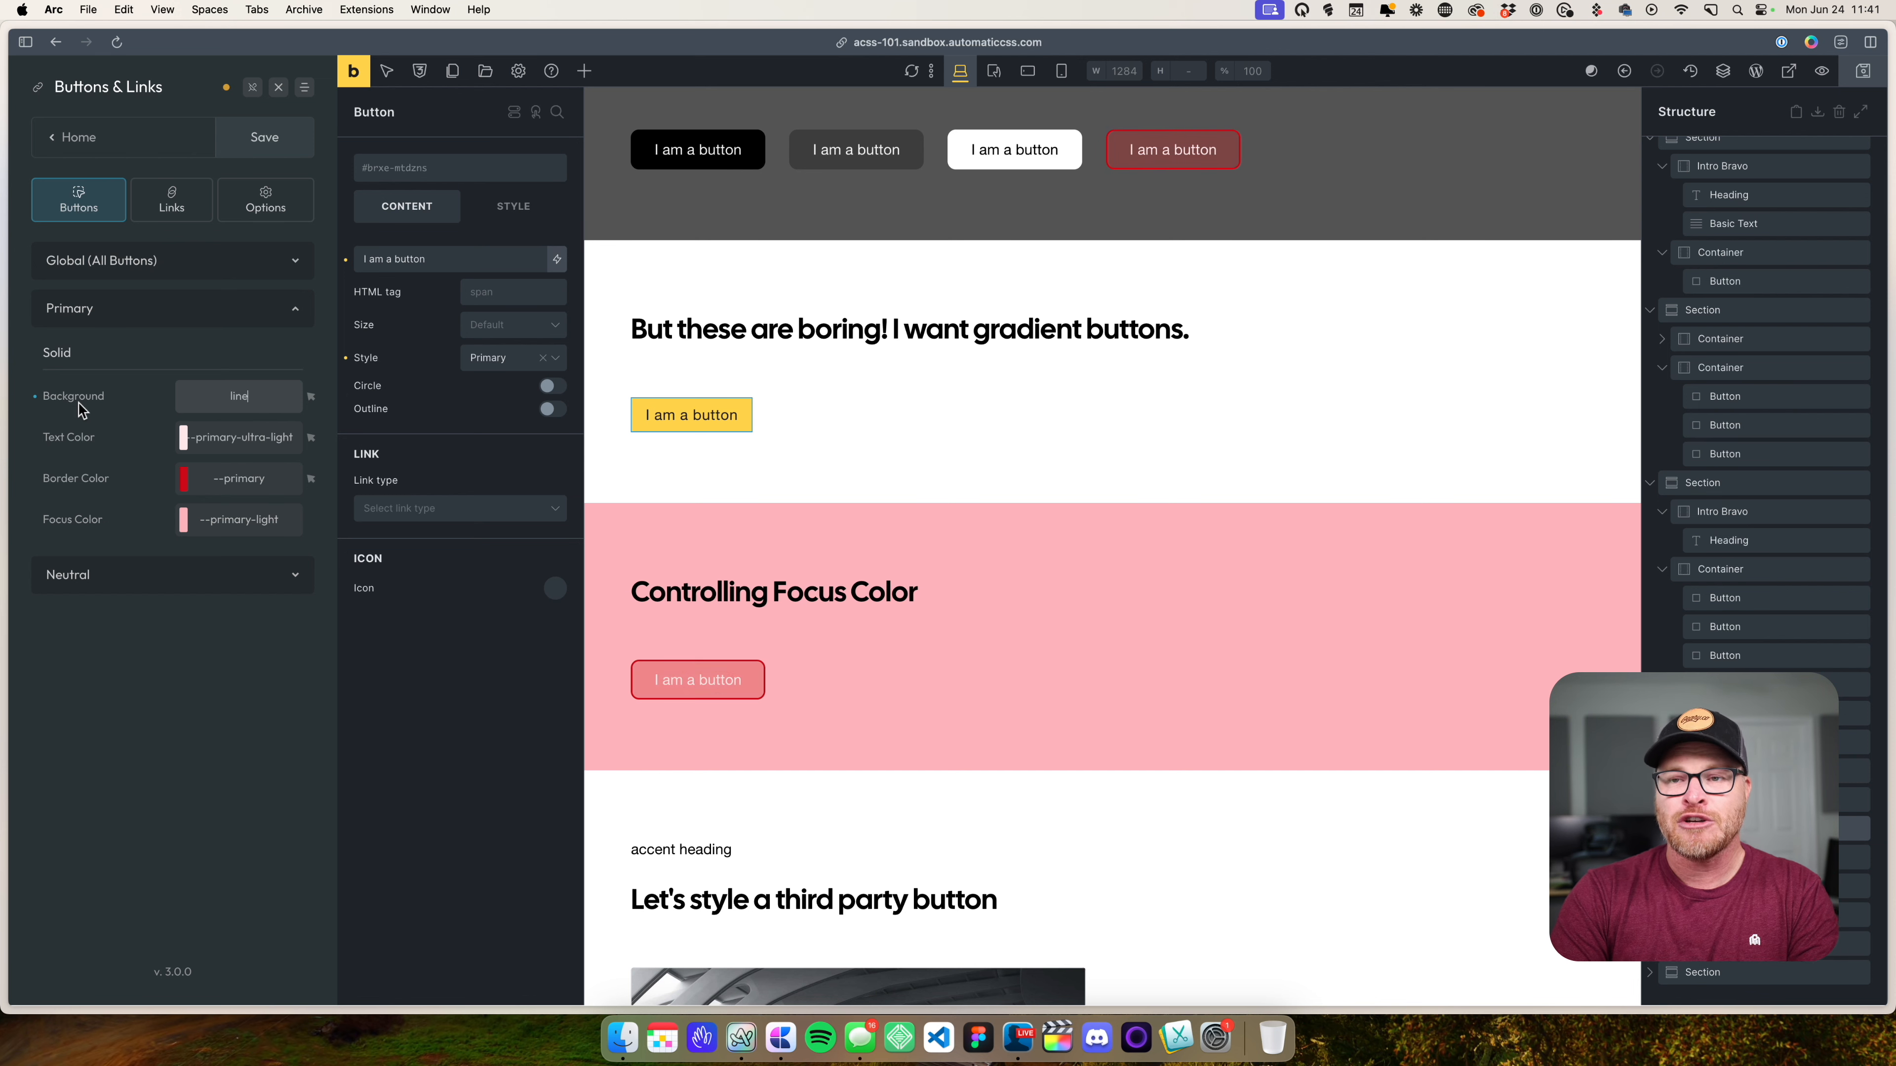
{"action": "type", "text": "linear-gradient()"}
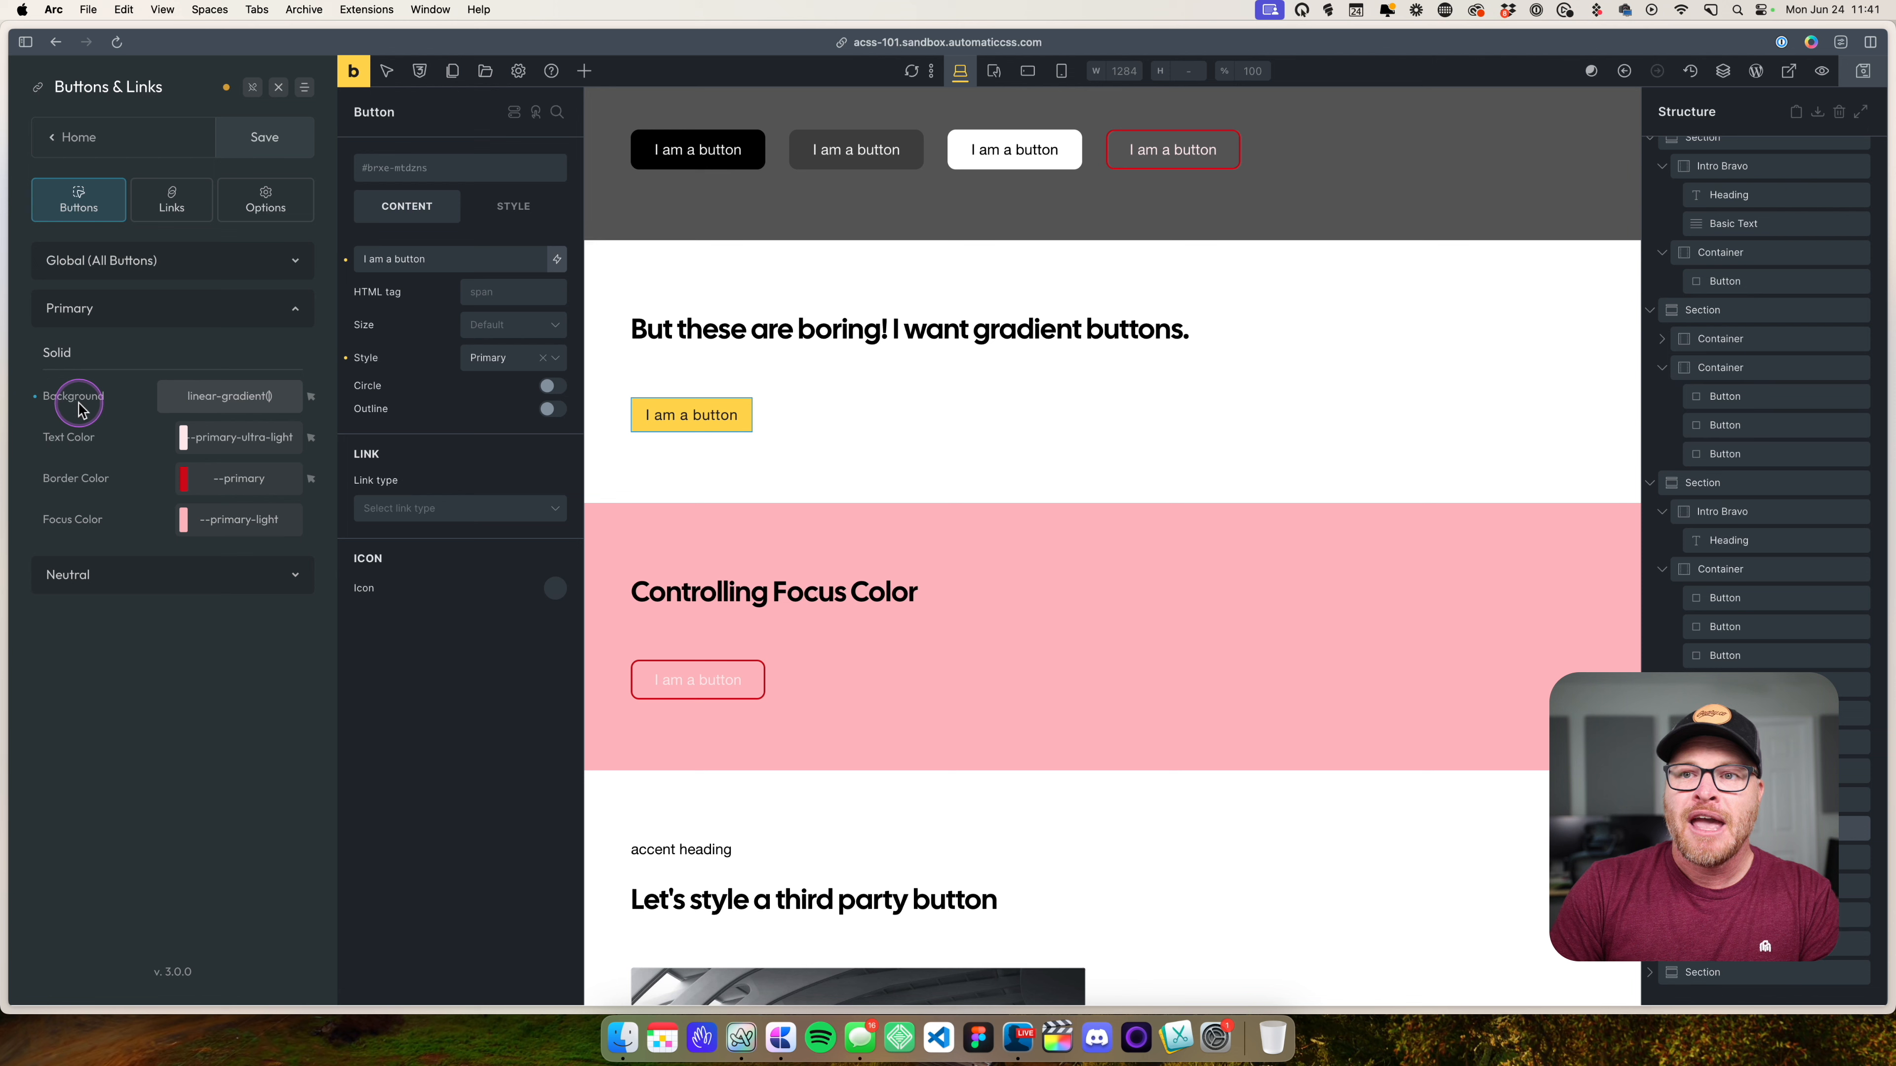
{"action": "type", "text": "180deg,"}
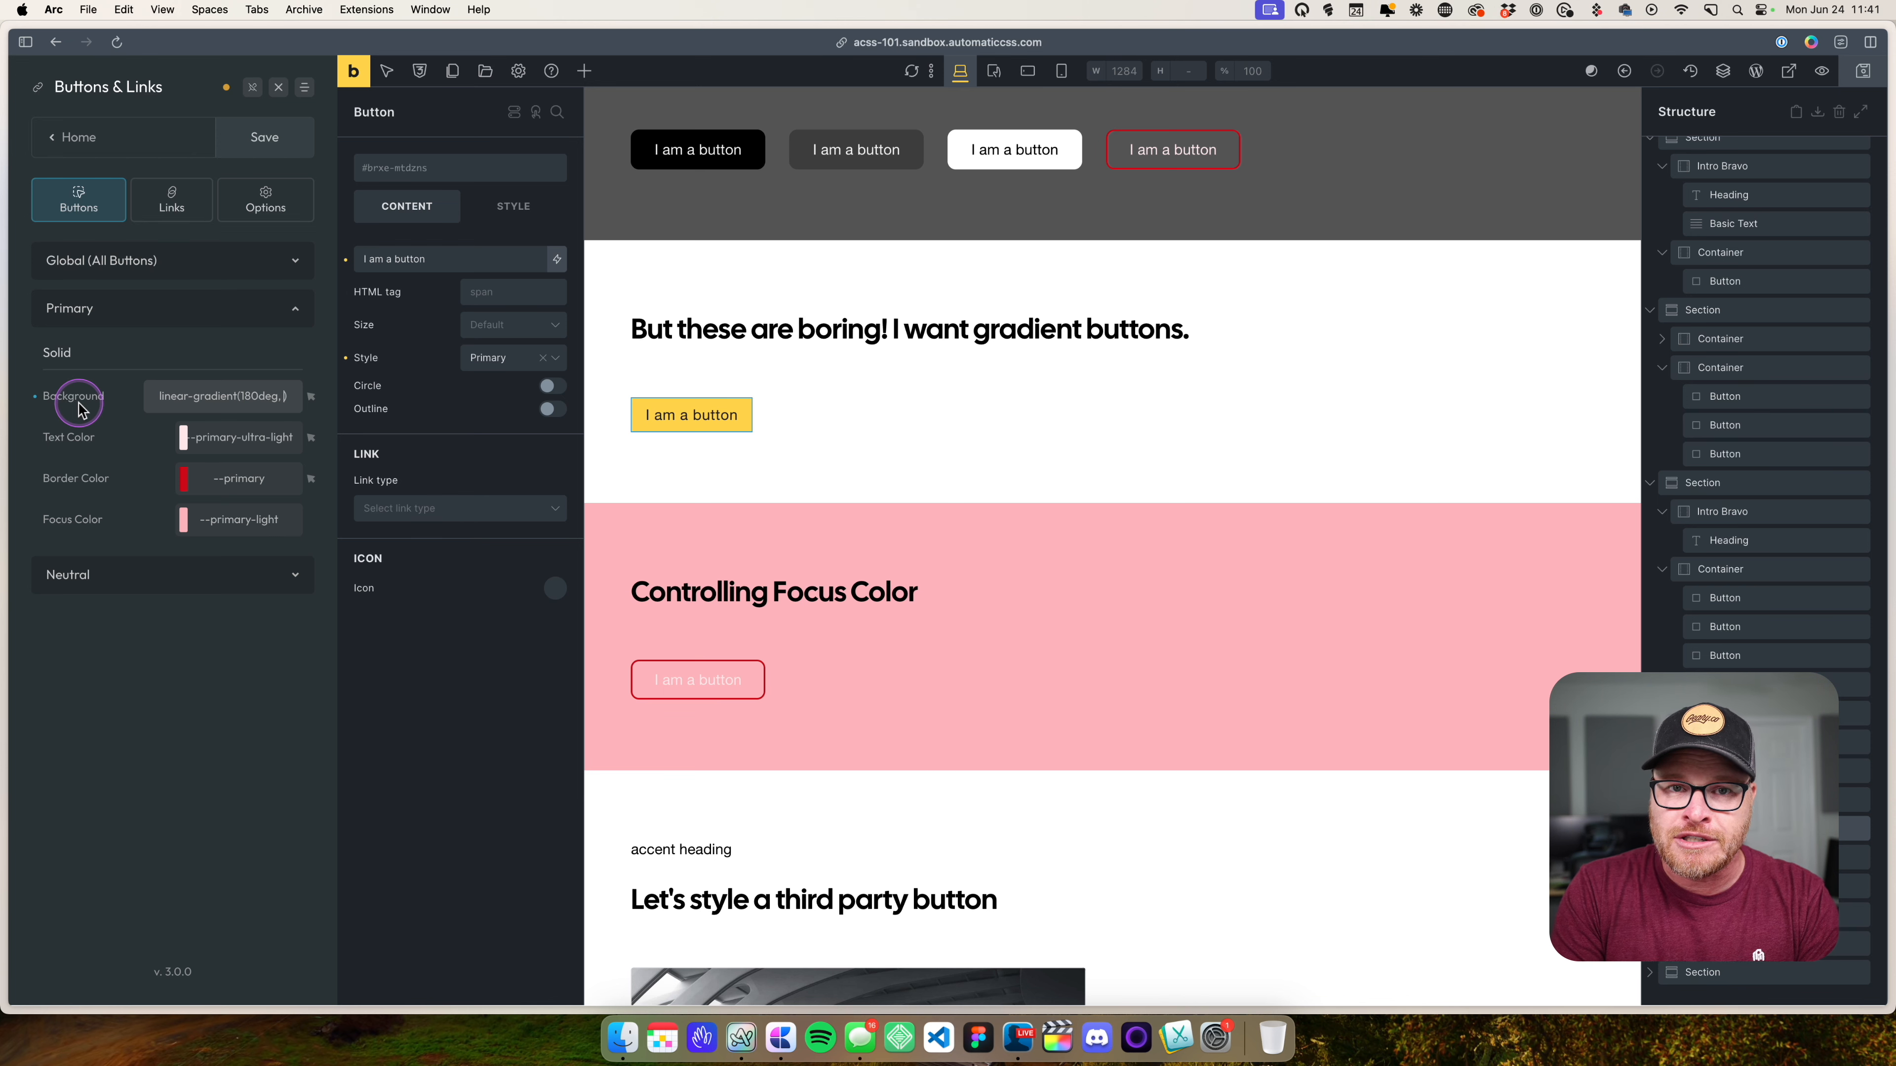
{"action": "type", "text": "--primary"}
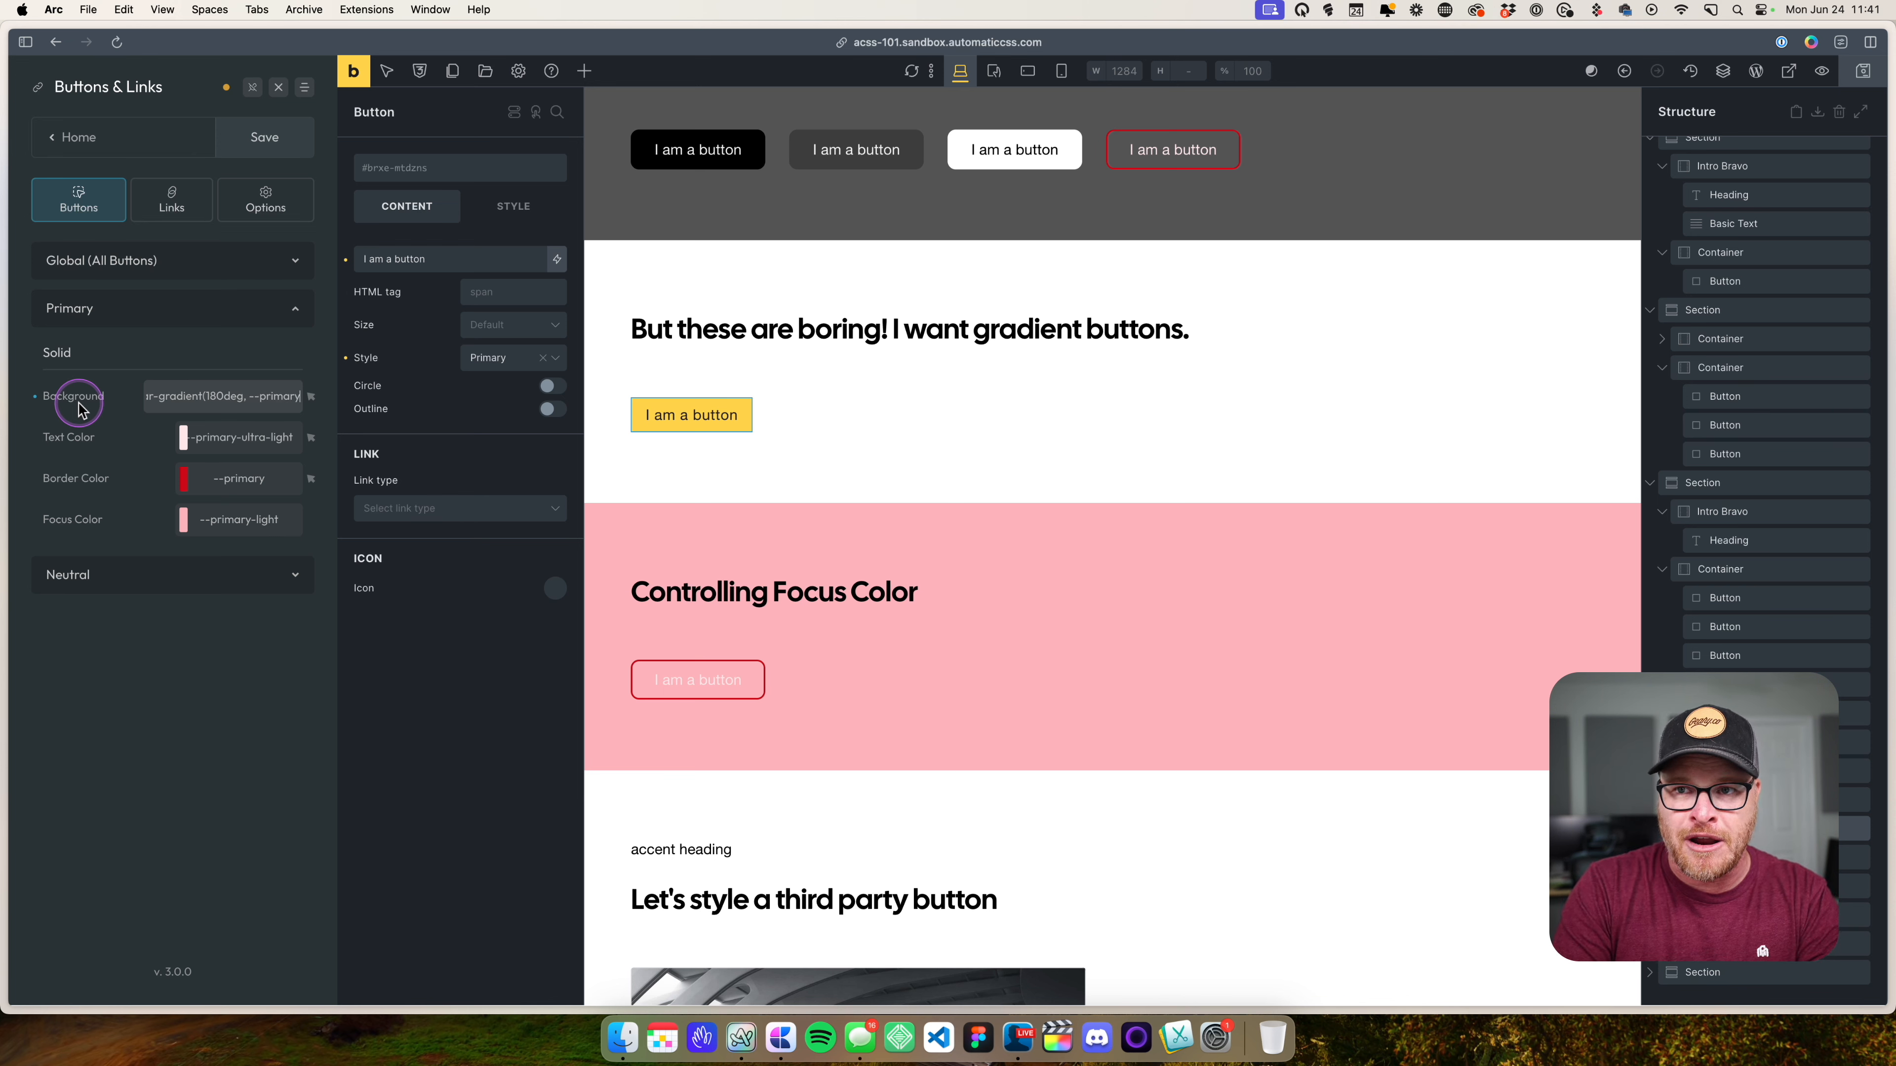
{"action": "type", "text": ", --primary-light"}
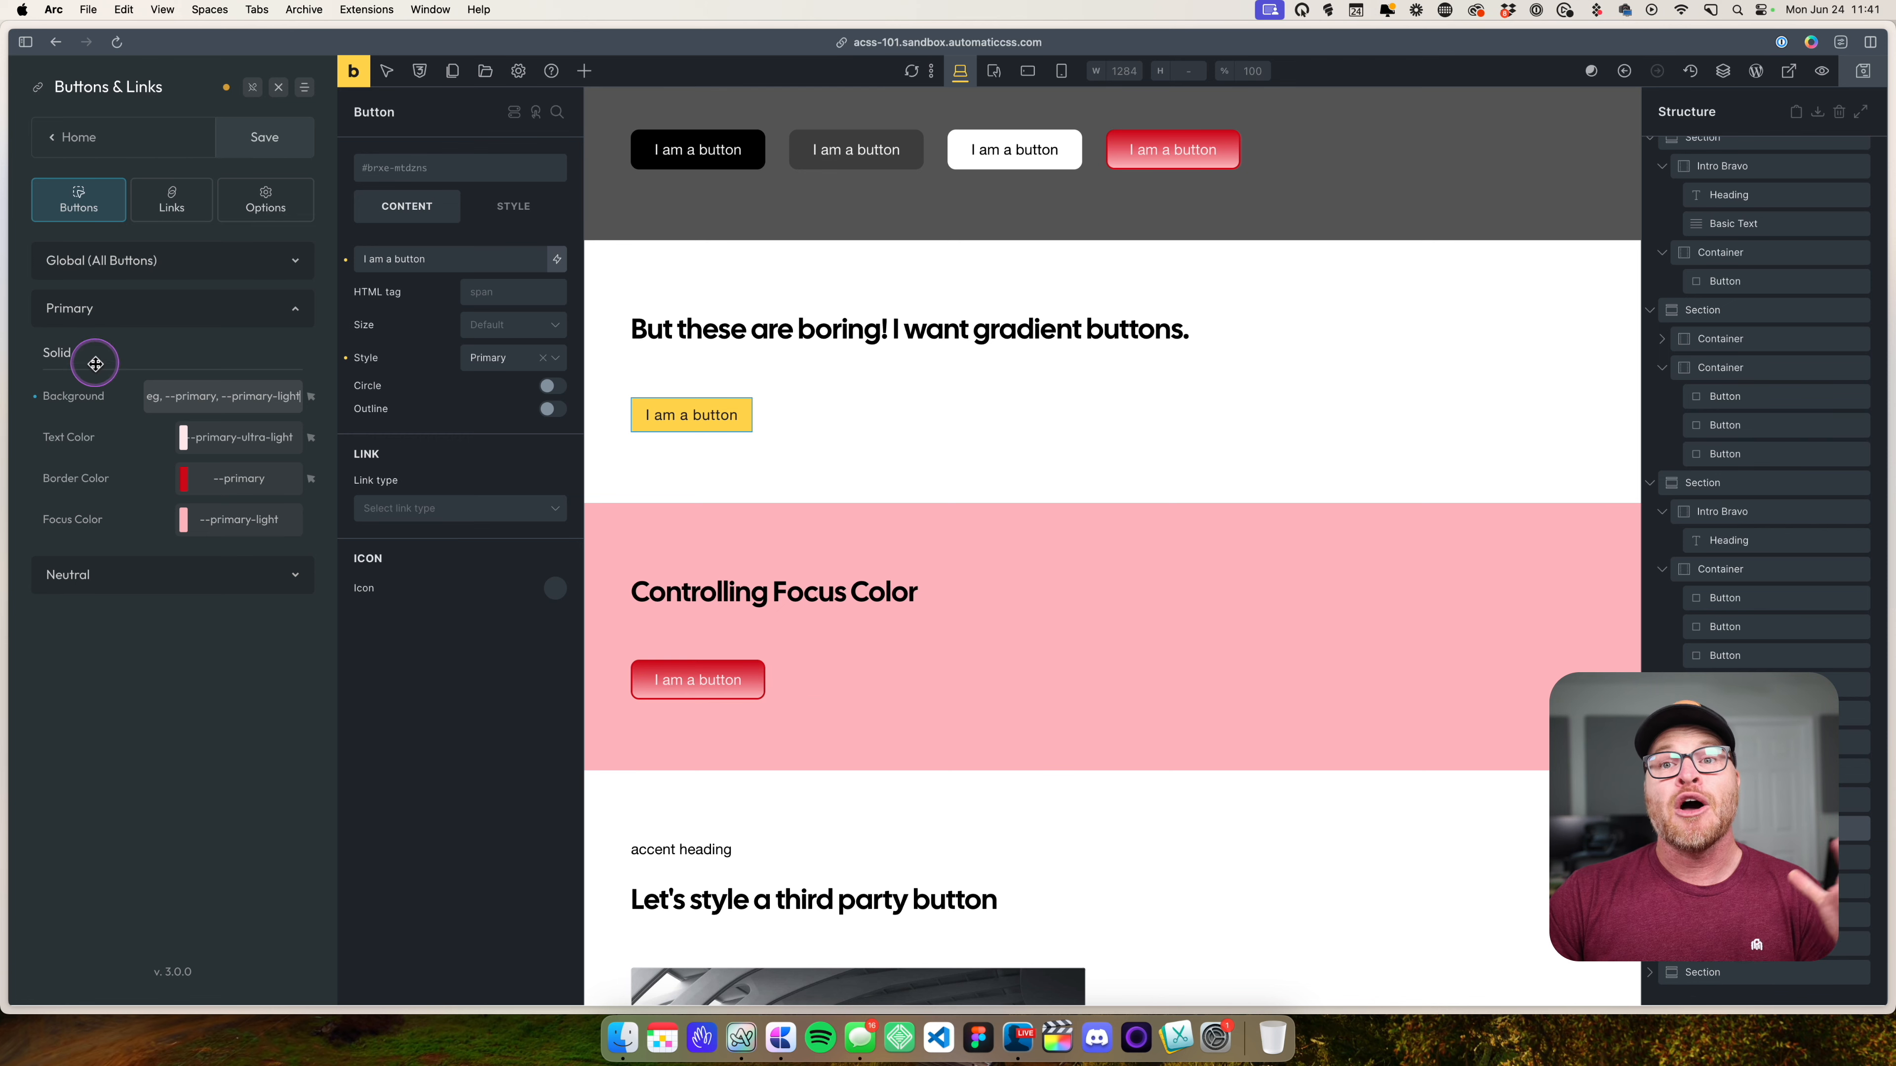
- Set the global border width for all buttons to 0
{"action": "left_click", "coordinate": [109, 262]}
{"action": "scroll", "coordinate": [111, 269], "scroll_direction": "down", "scroll_amount": 5}
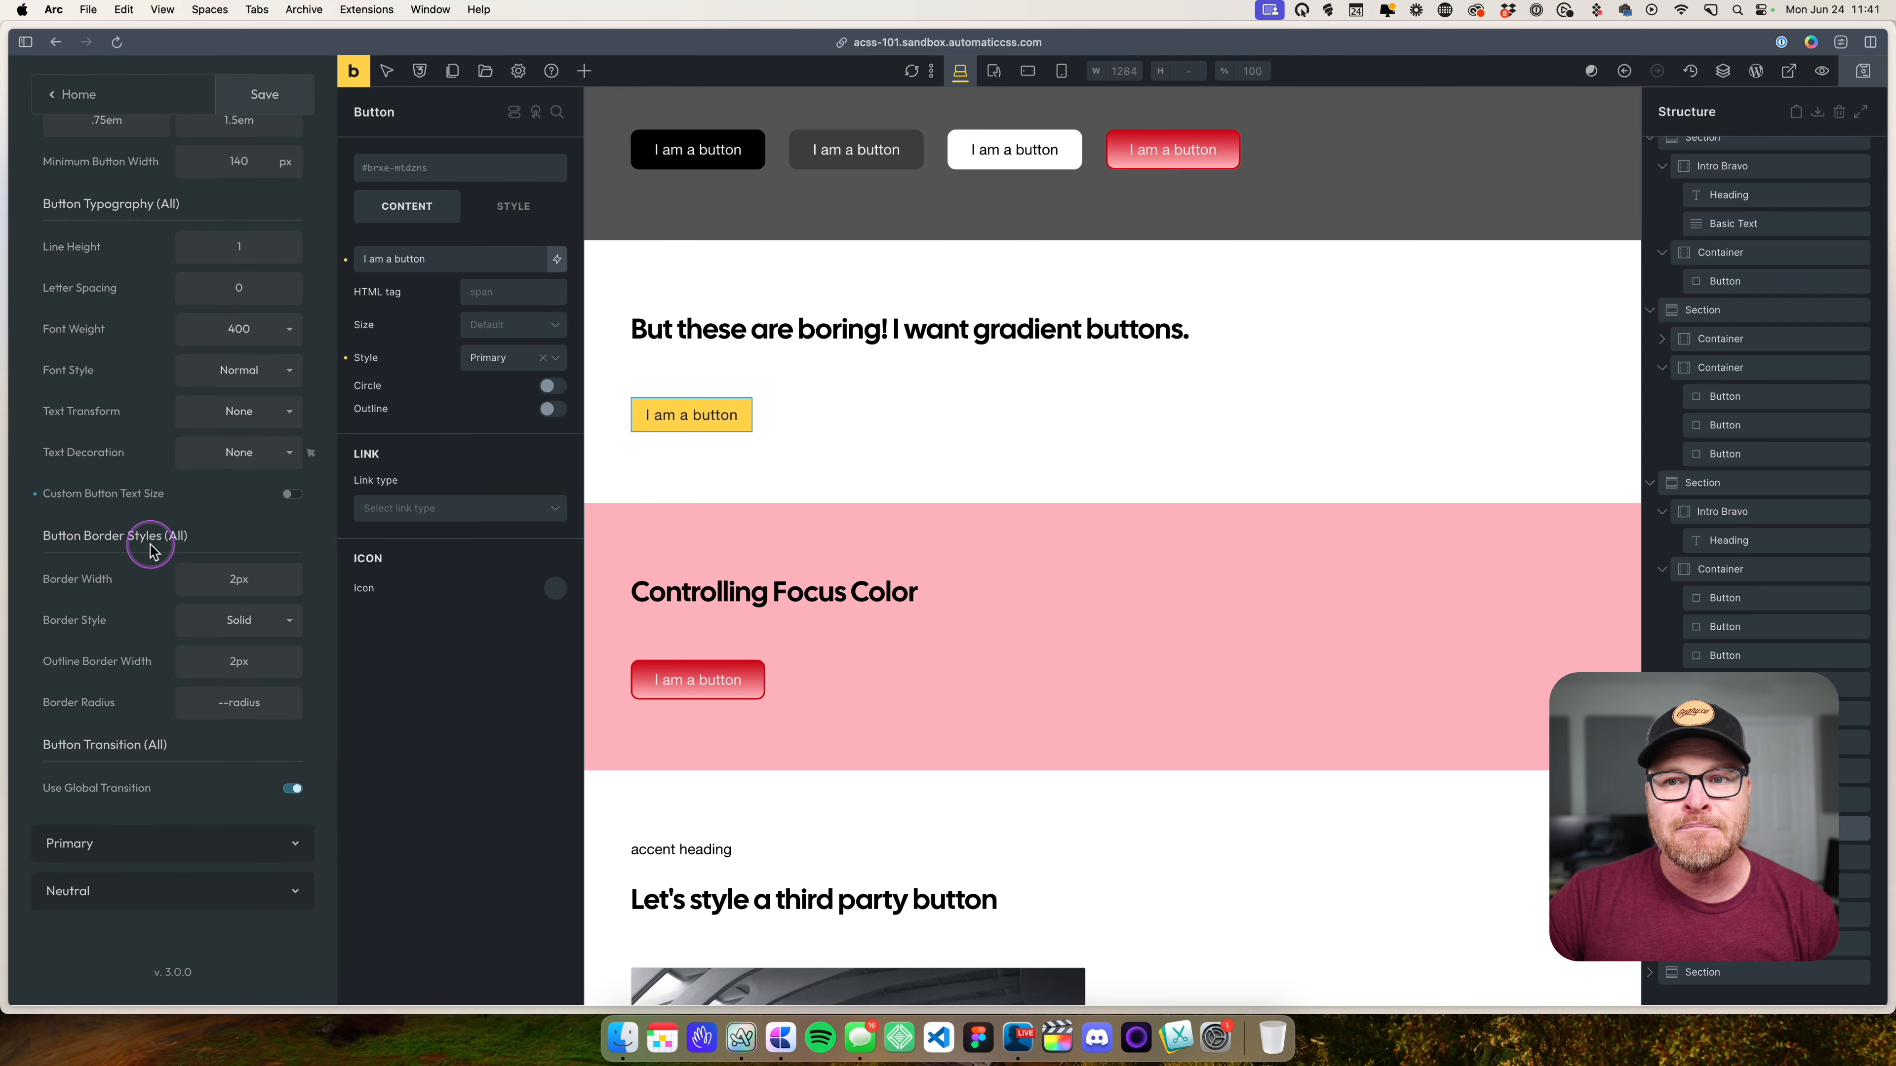
{"action": "left_click", "coordinate": [265, 581]}
{"action": "type", "text": "0"}
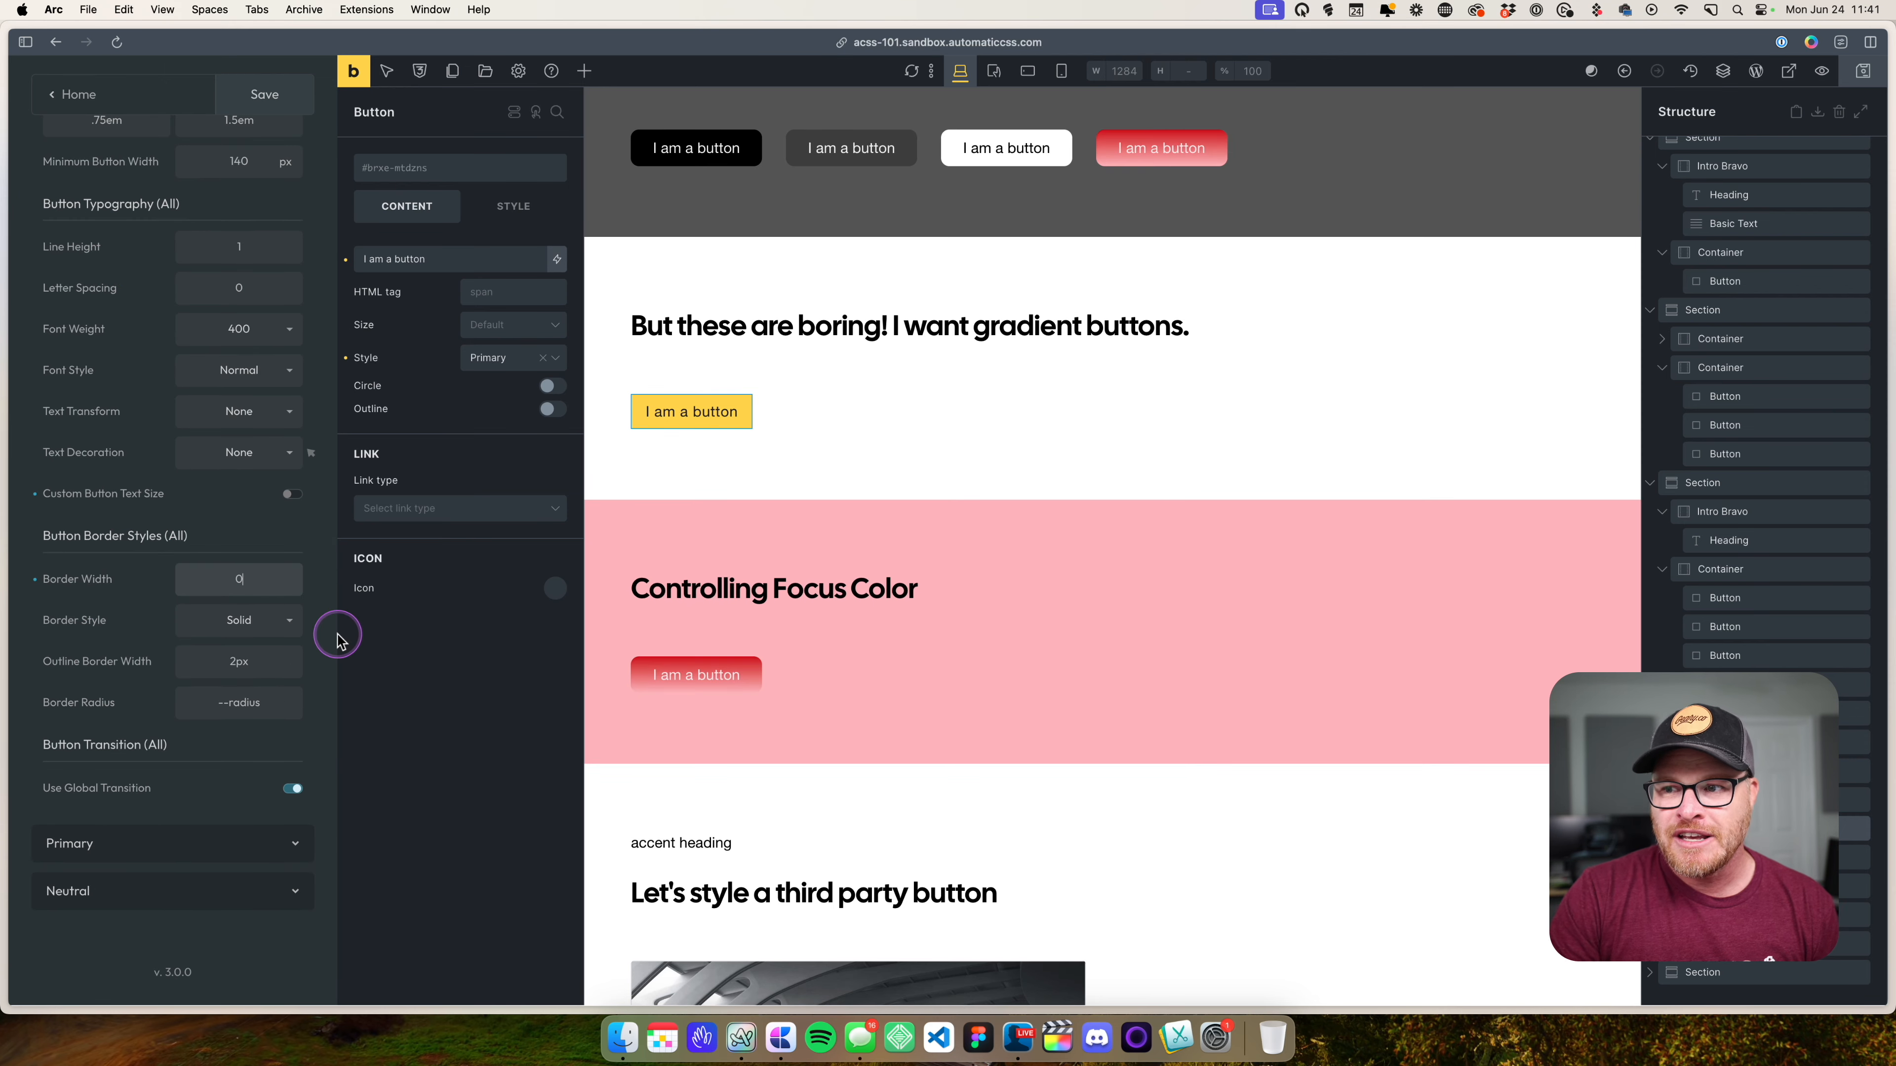
- Change the second color of the Primary button's background gradient to --primary-semi-light
{"action": "scroll", "coordinate": [1097, 513], "scroll_direction": "up", "scroll_amount": 3}
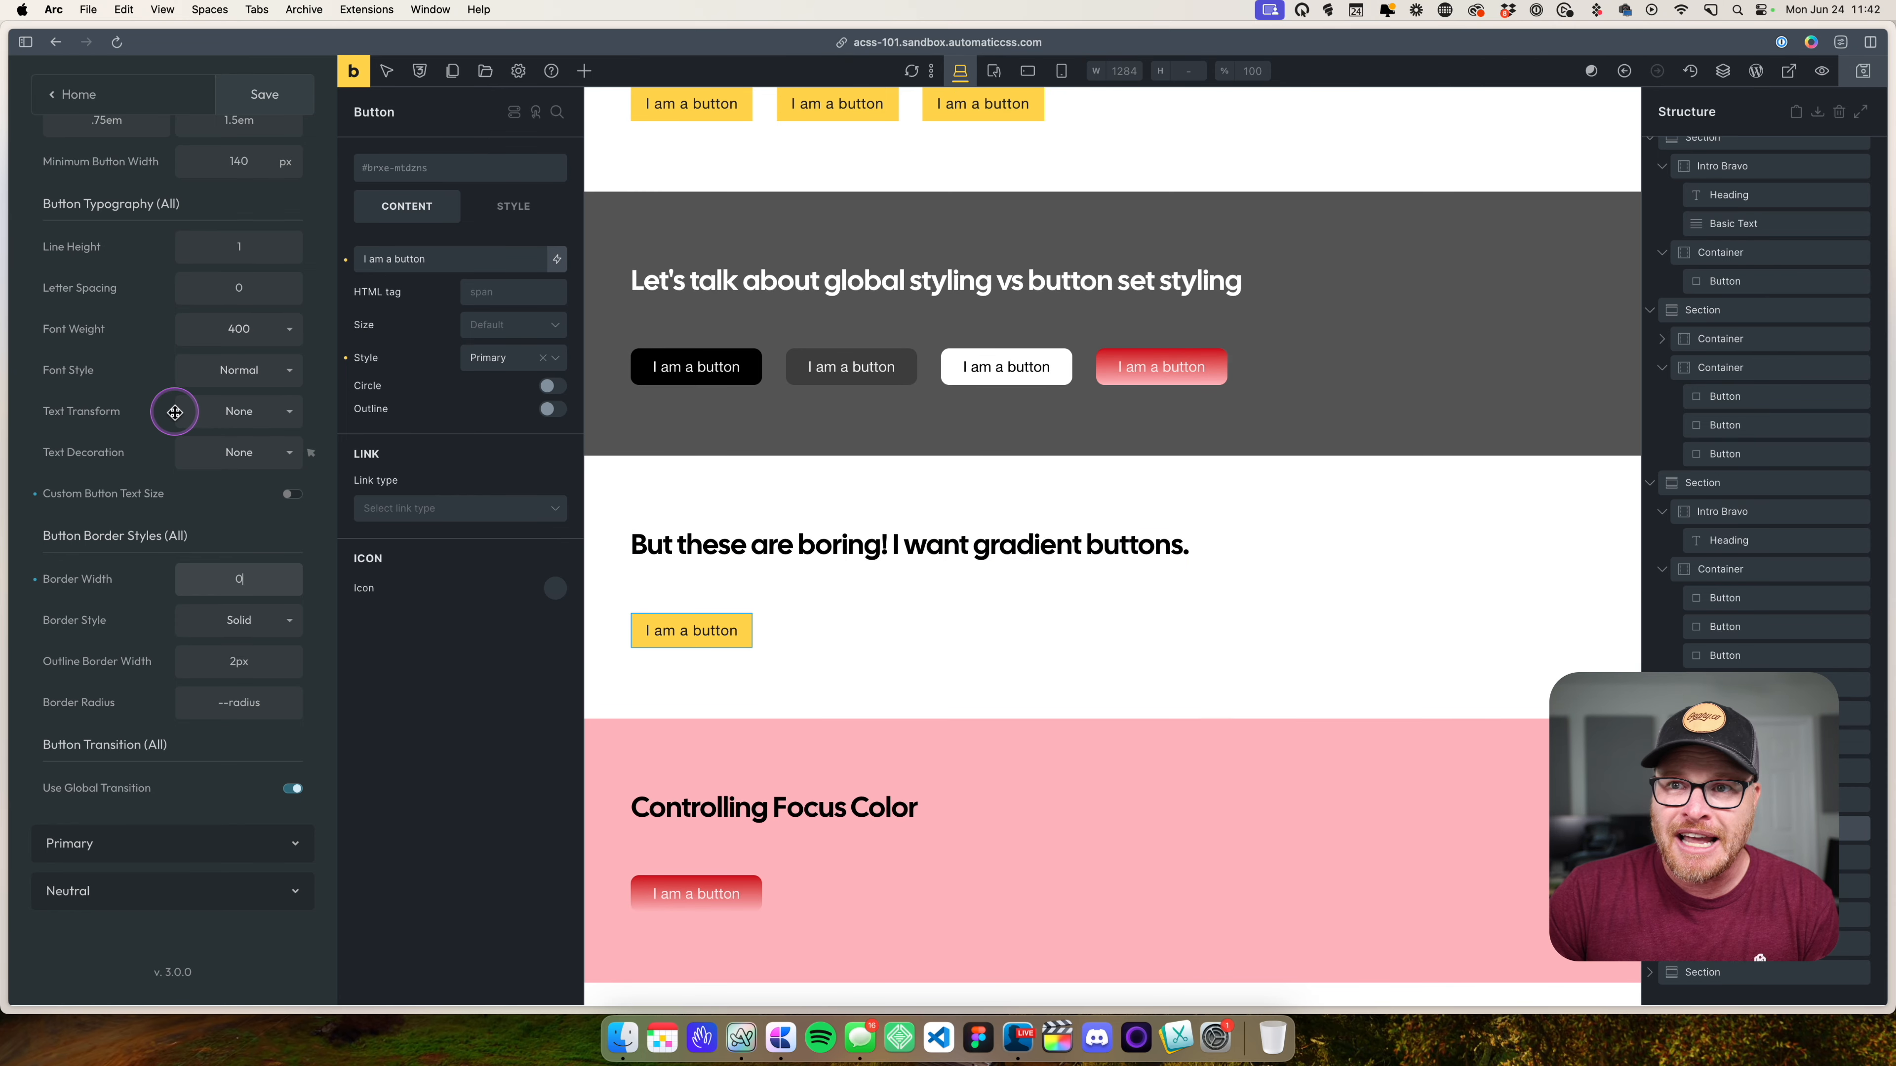
{"action": "scroll", "coordinate": [149, 422], "scroll_direction": "up", "scroll_amount": 3}
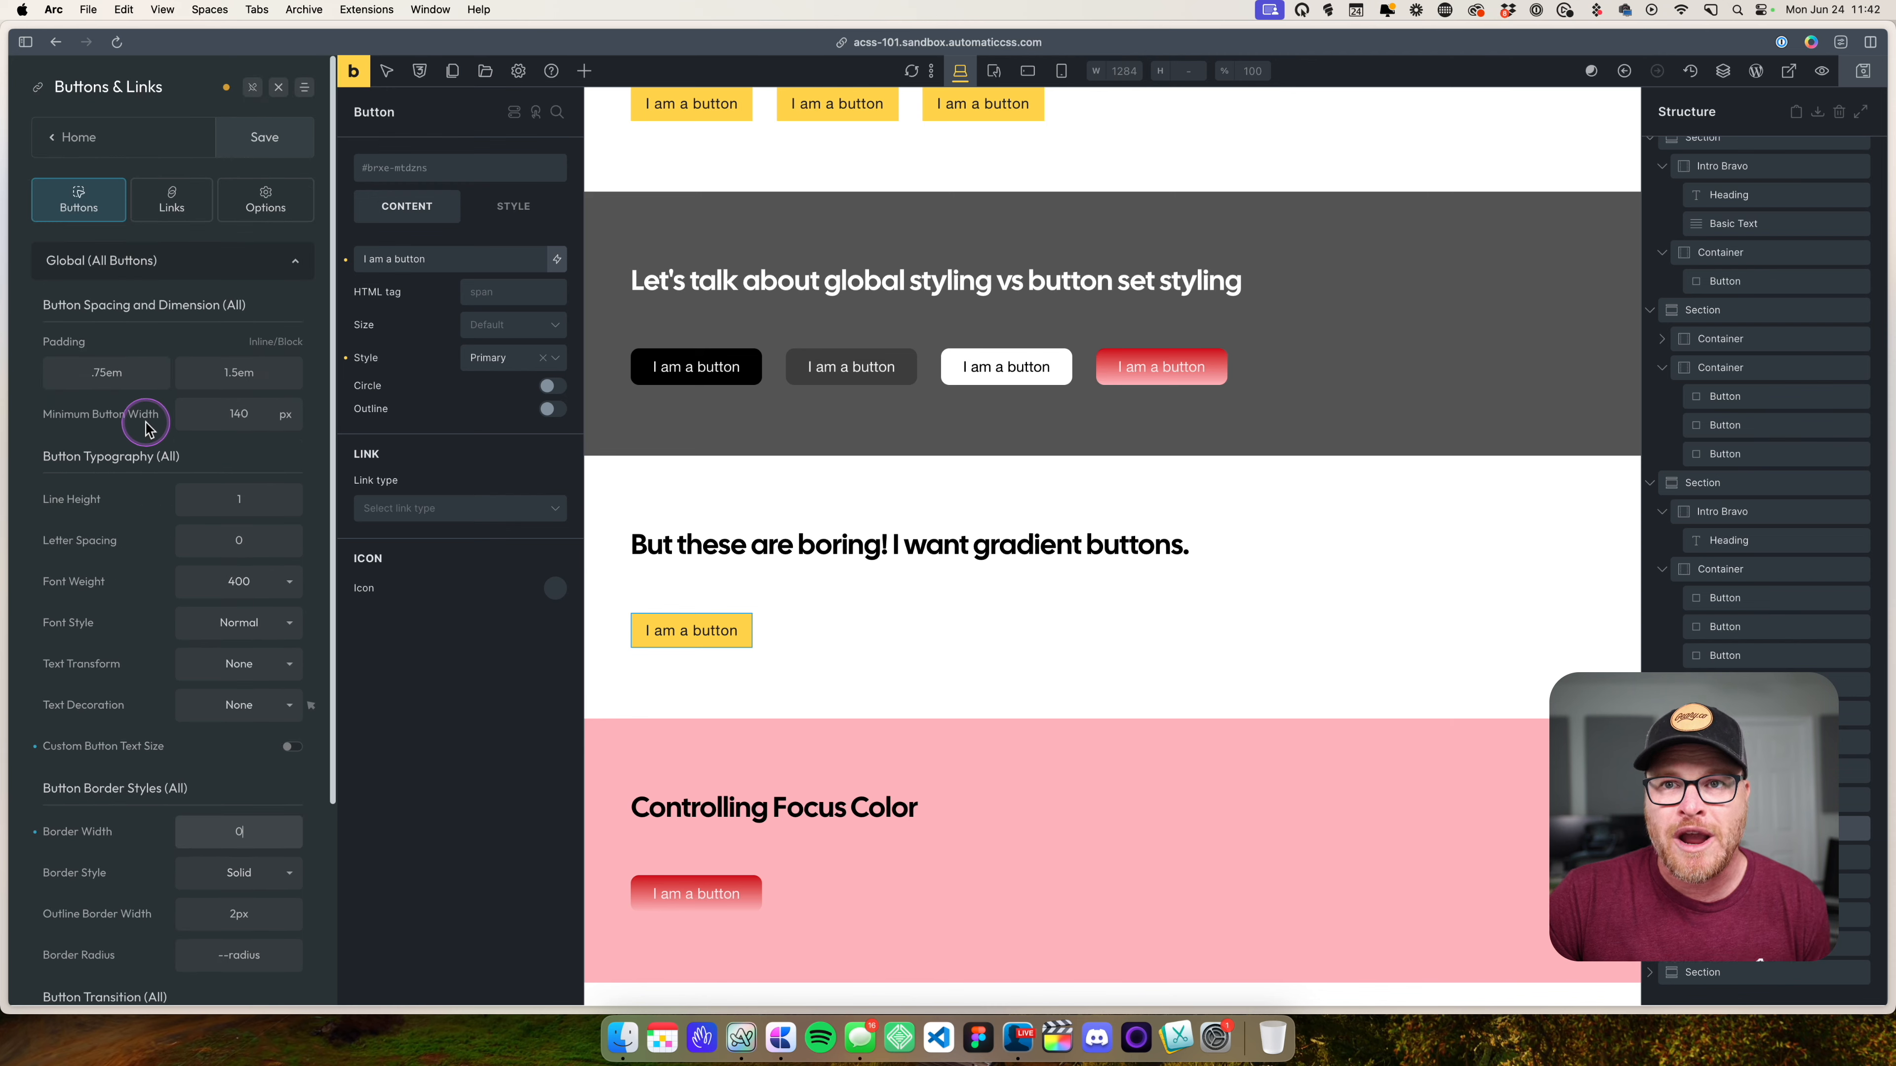
{"action": "left_click", "coordinate": [166, 262]}
{"action": "left_click", "coordinate": [166, 312]}
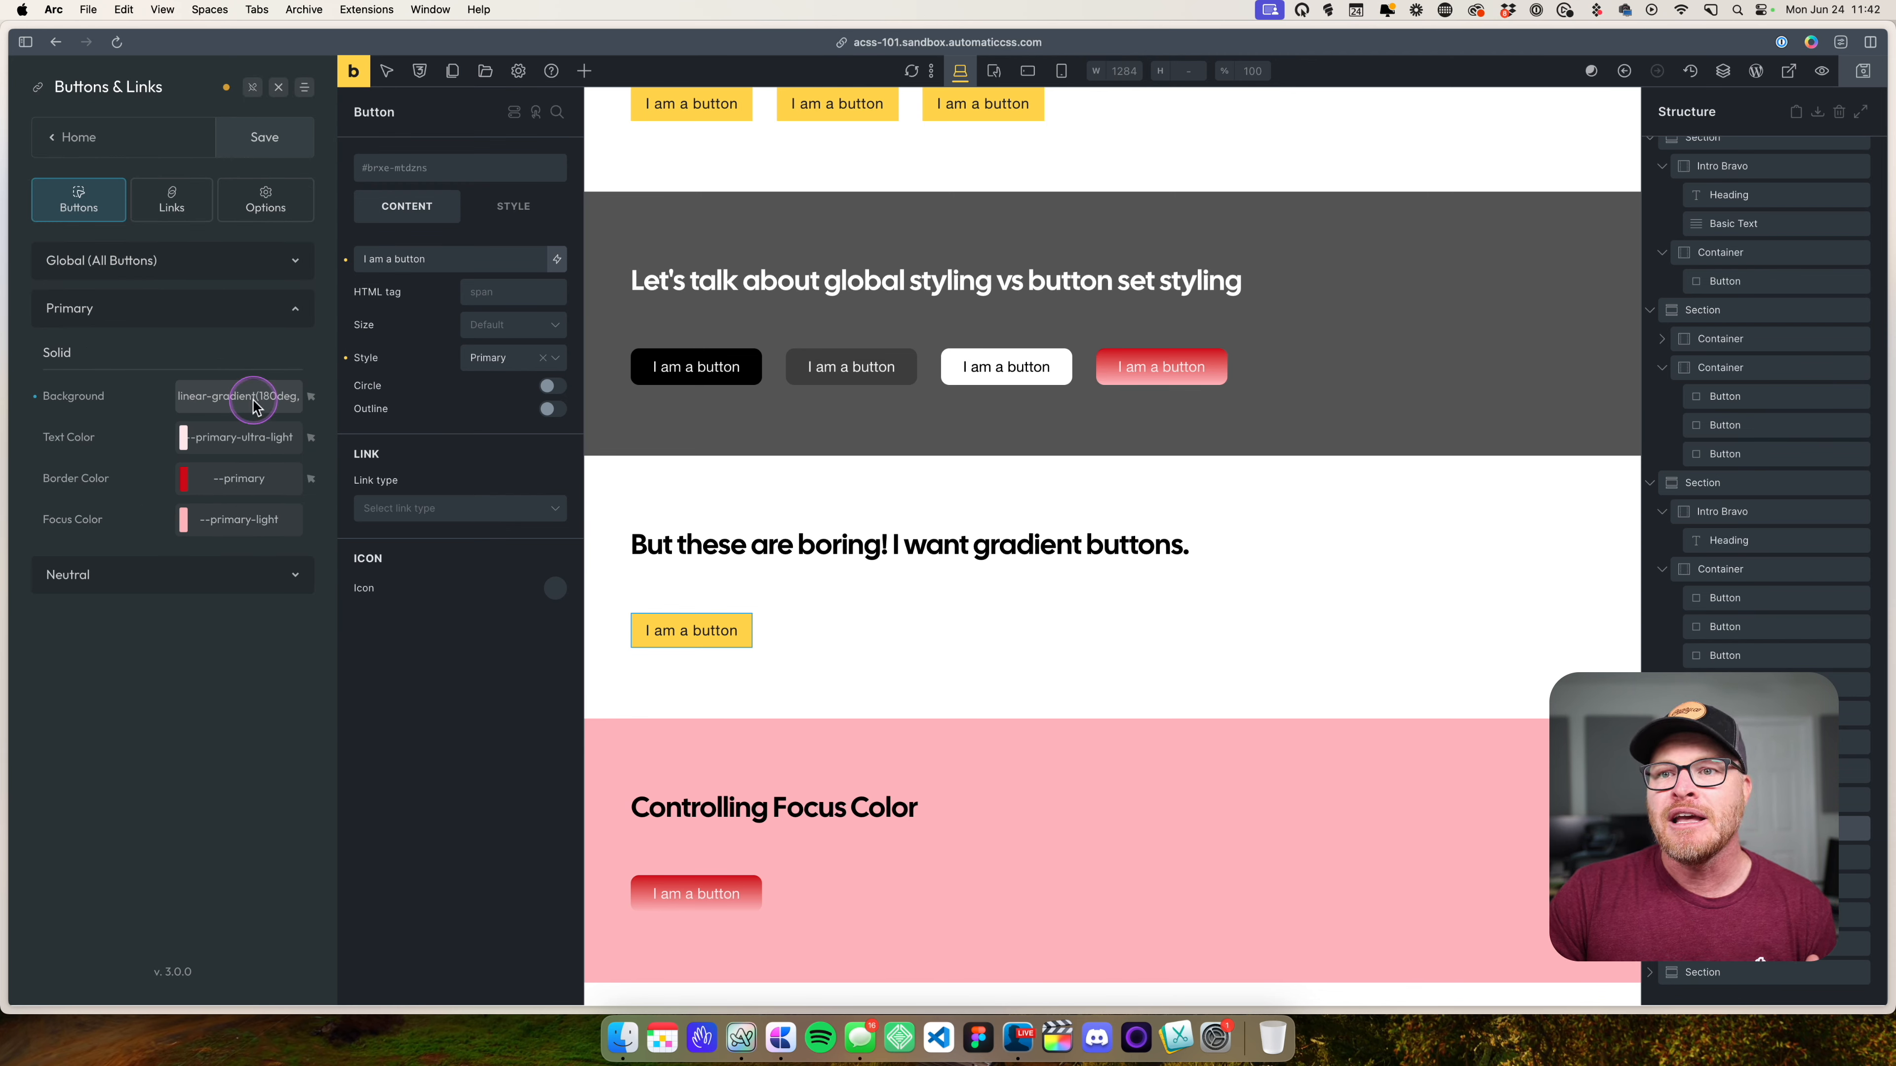
{"action": "double_click", "coordinate": [287, 396]}
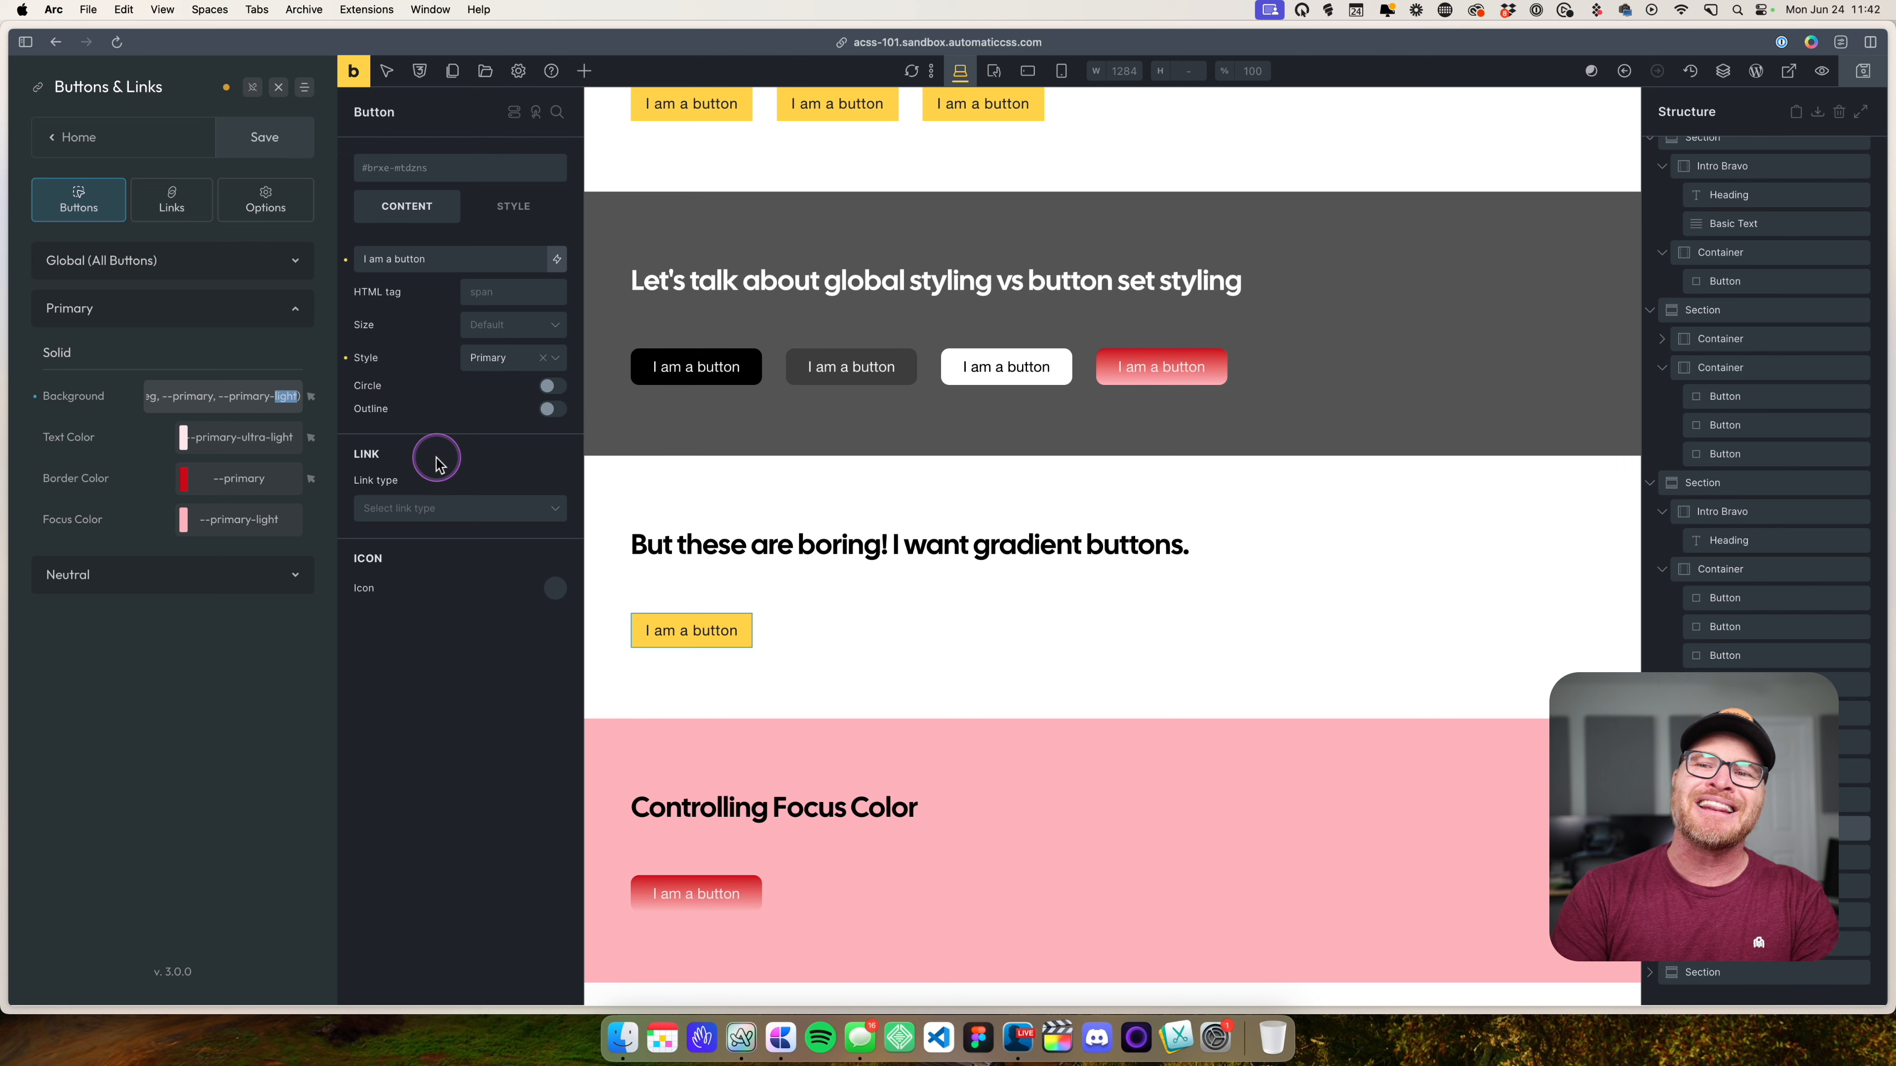
{"action": "type", "text": "semi-light"}
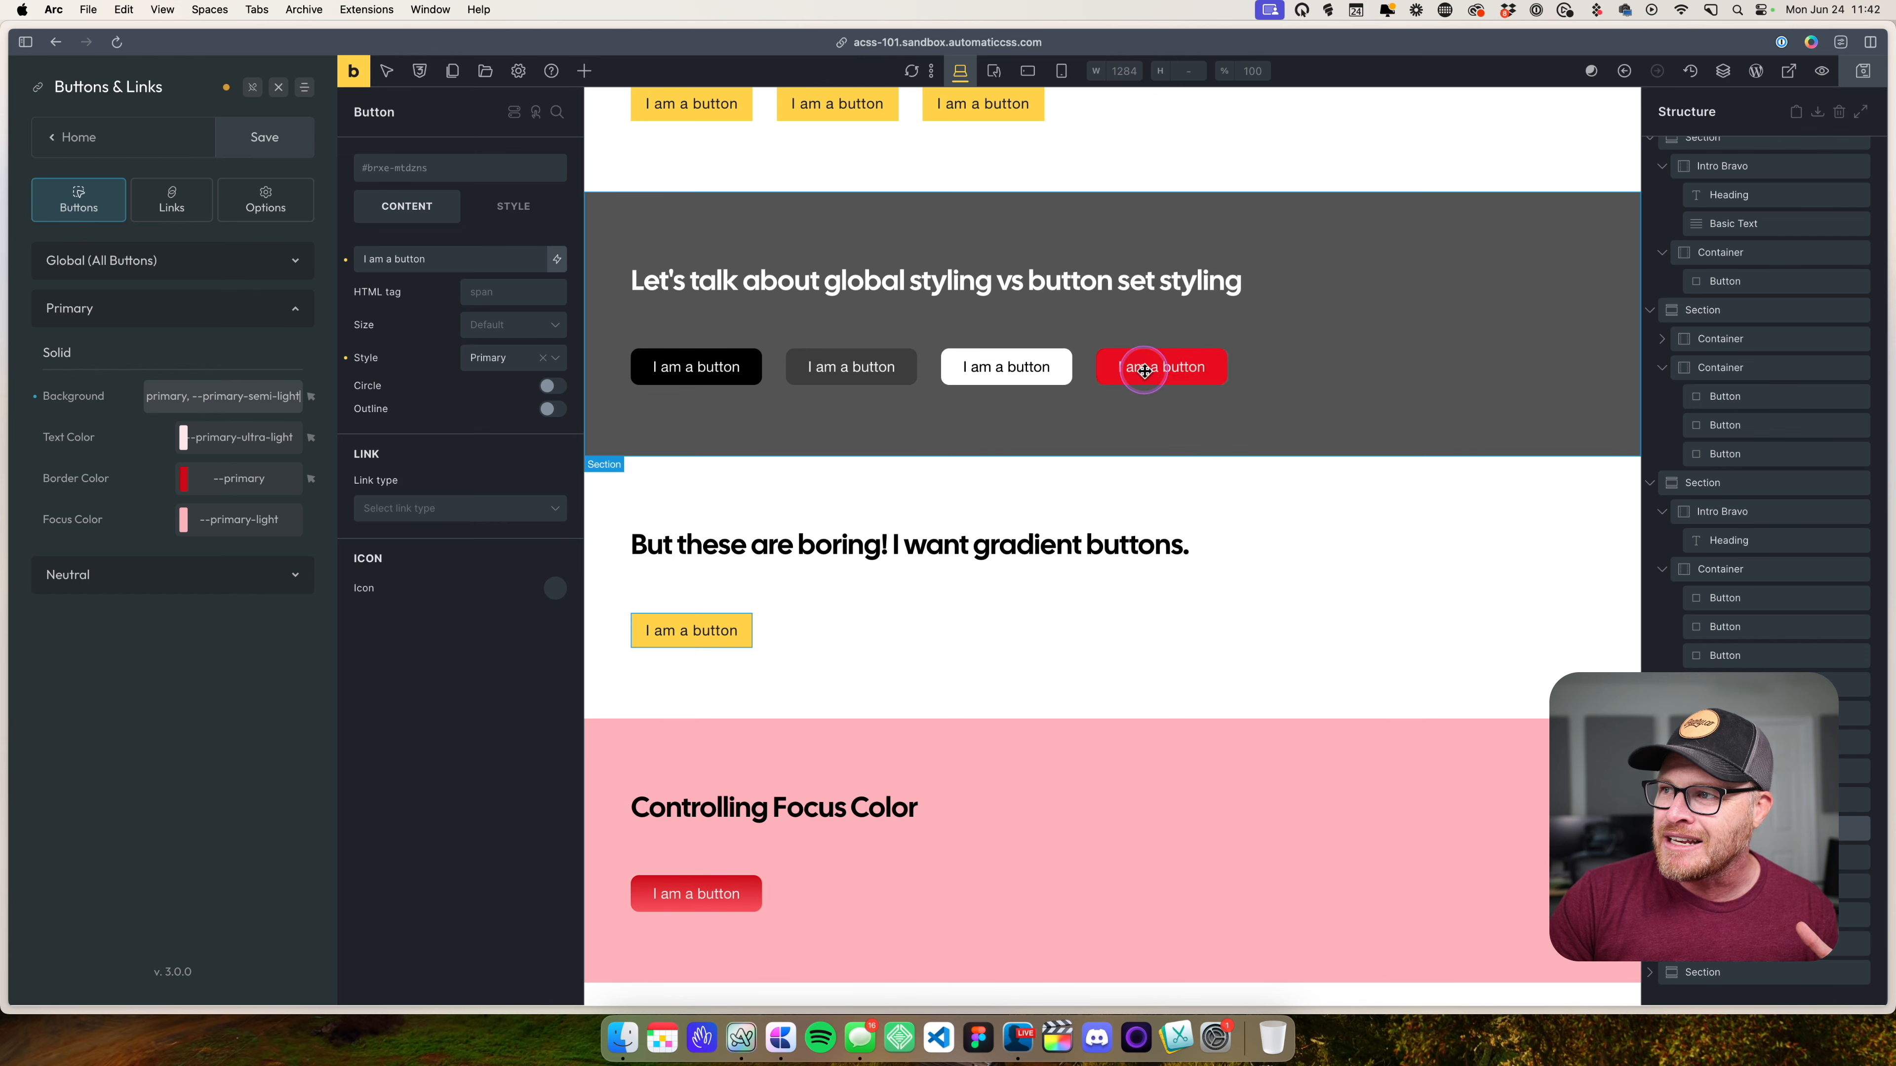
- Copy the Primary button's background gradient into its hover background in place of --primary-hover
{"action": "triple_click", "coordinate": [249, 403]}
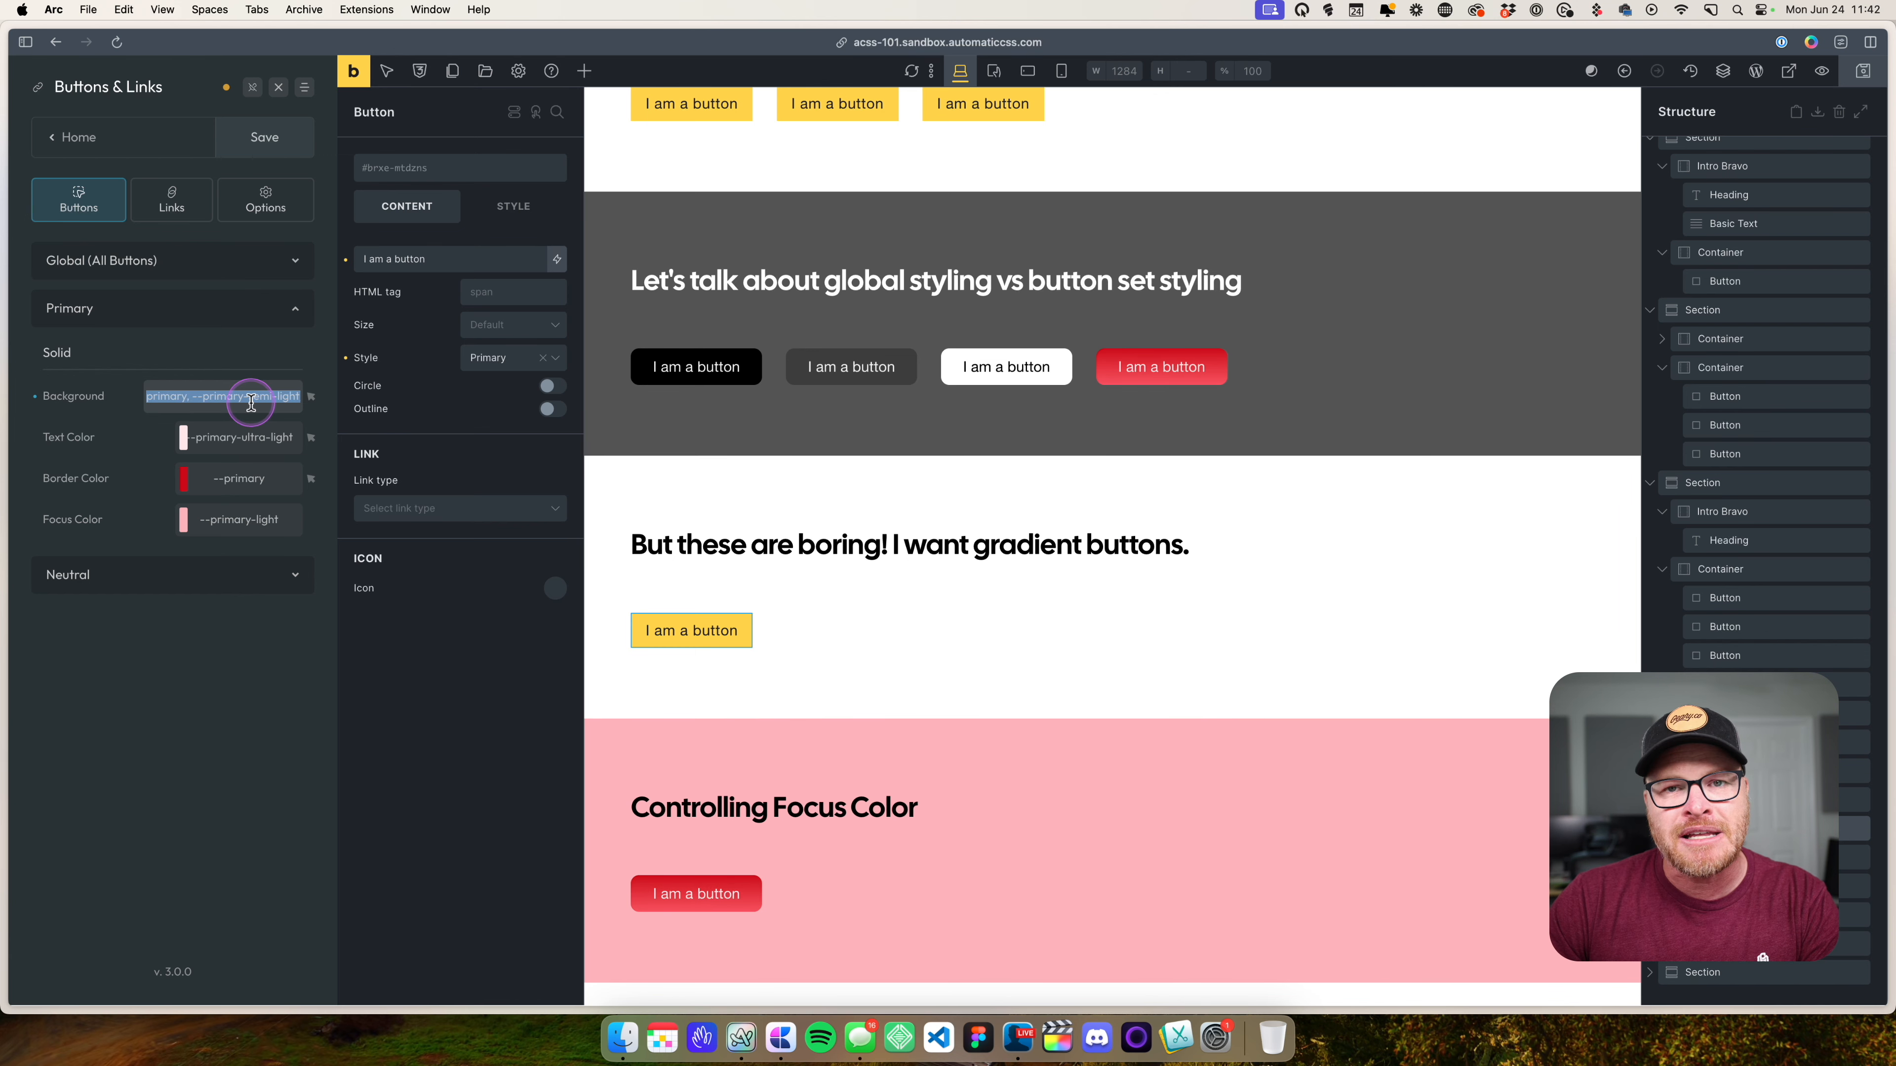
{"action": "left_click", "coordinate": [312, 398]}
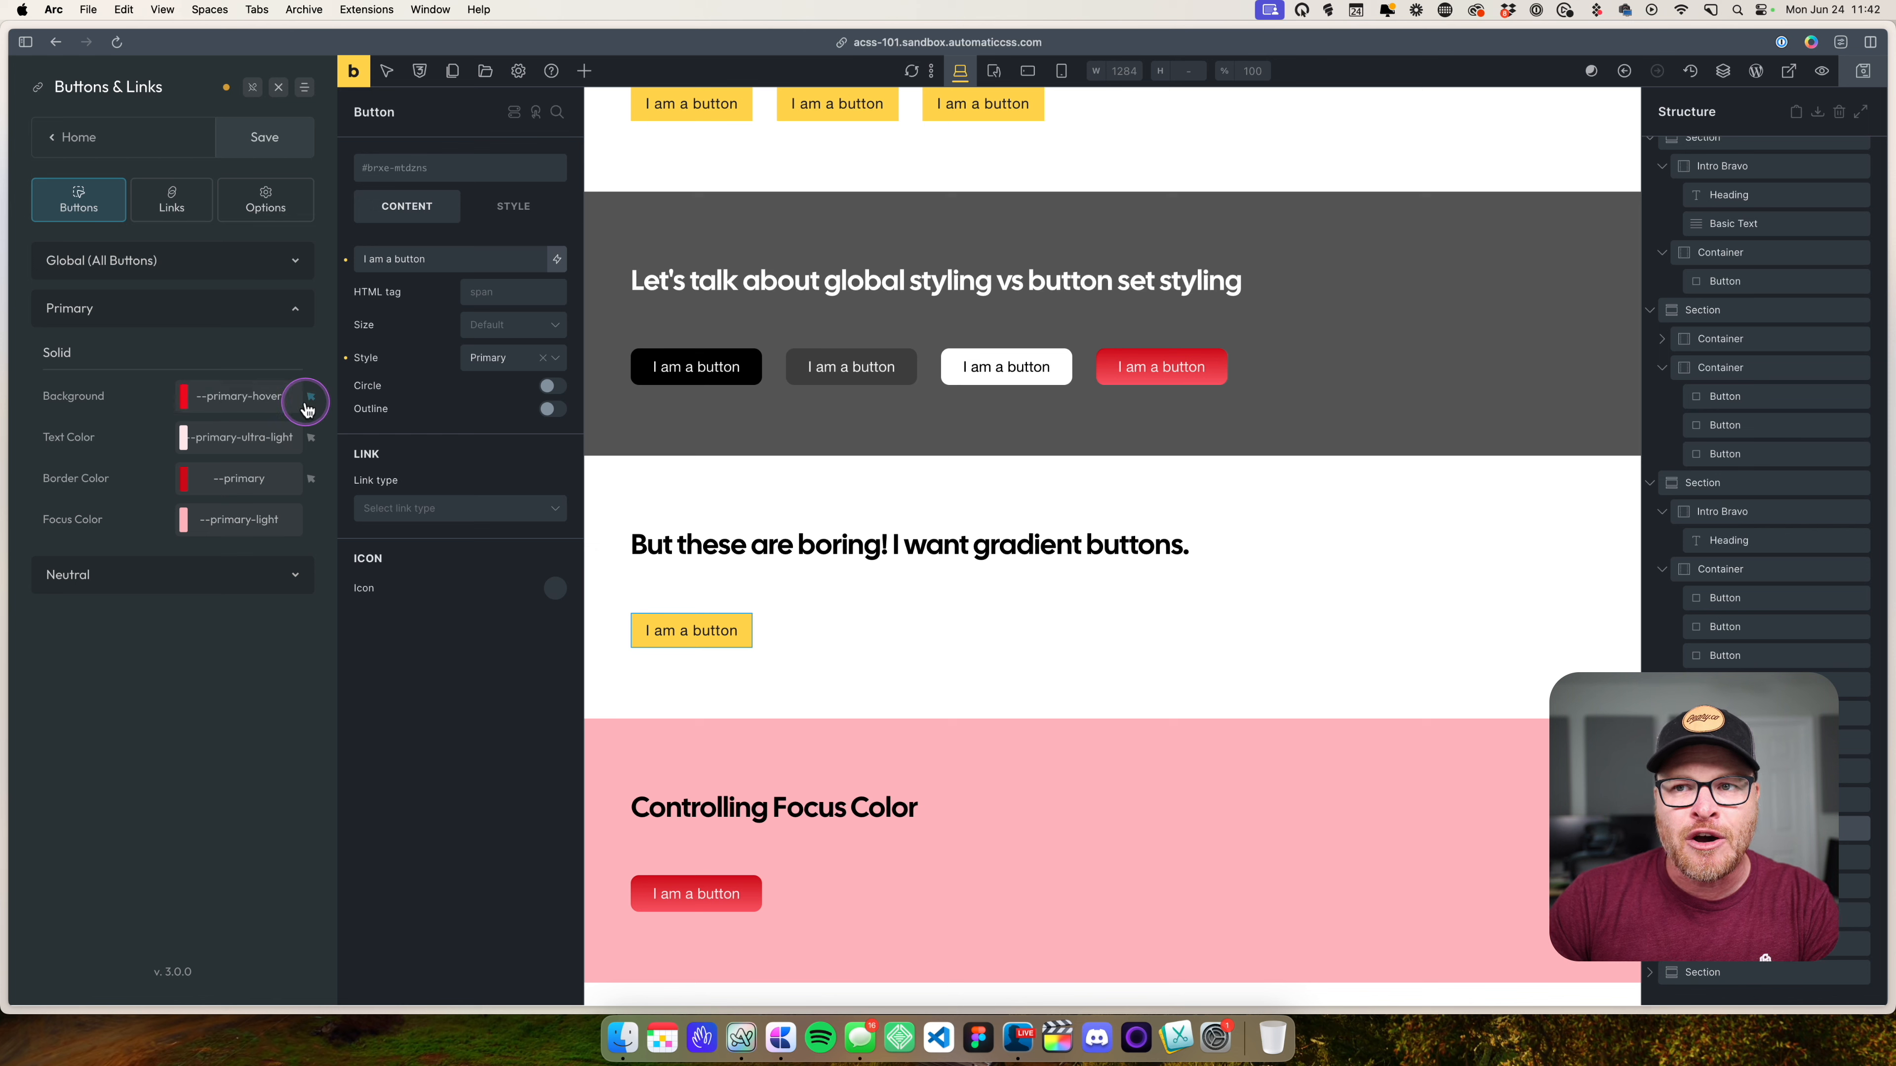
{"action": "triple_click", "coordinate": [231, 395]}
{"action": "key", "text": "super+v"}
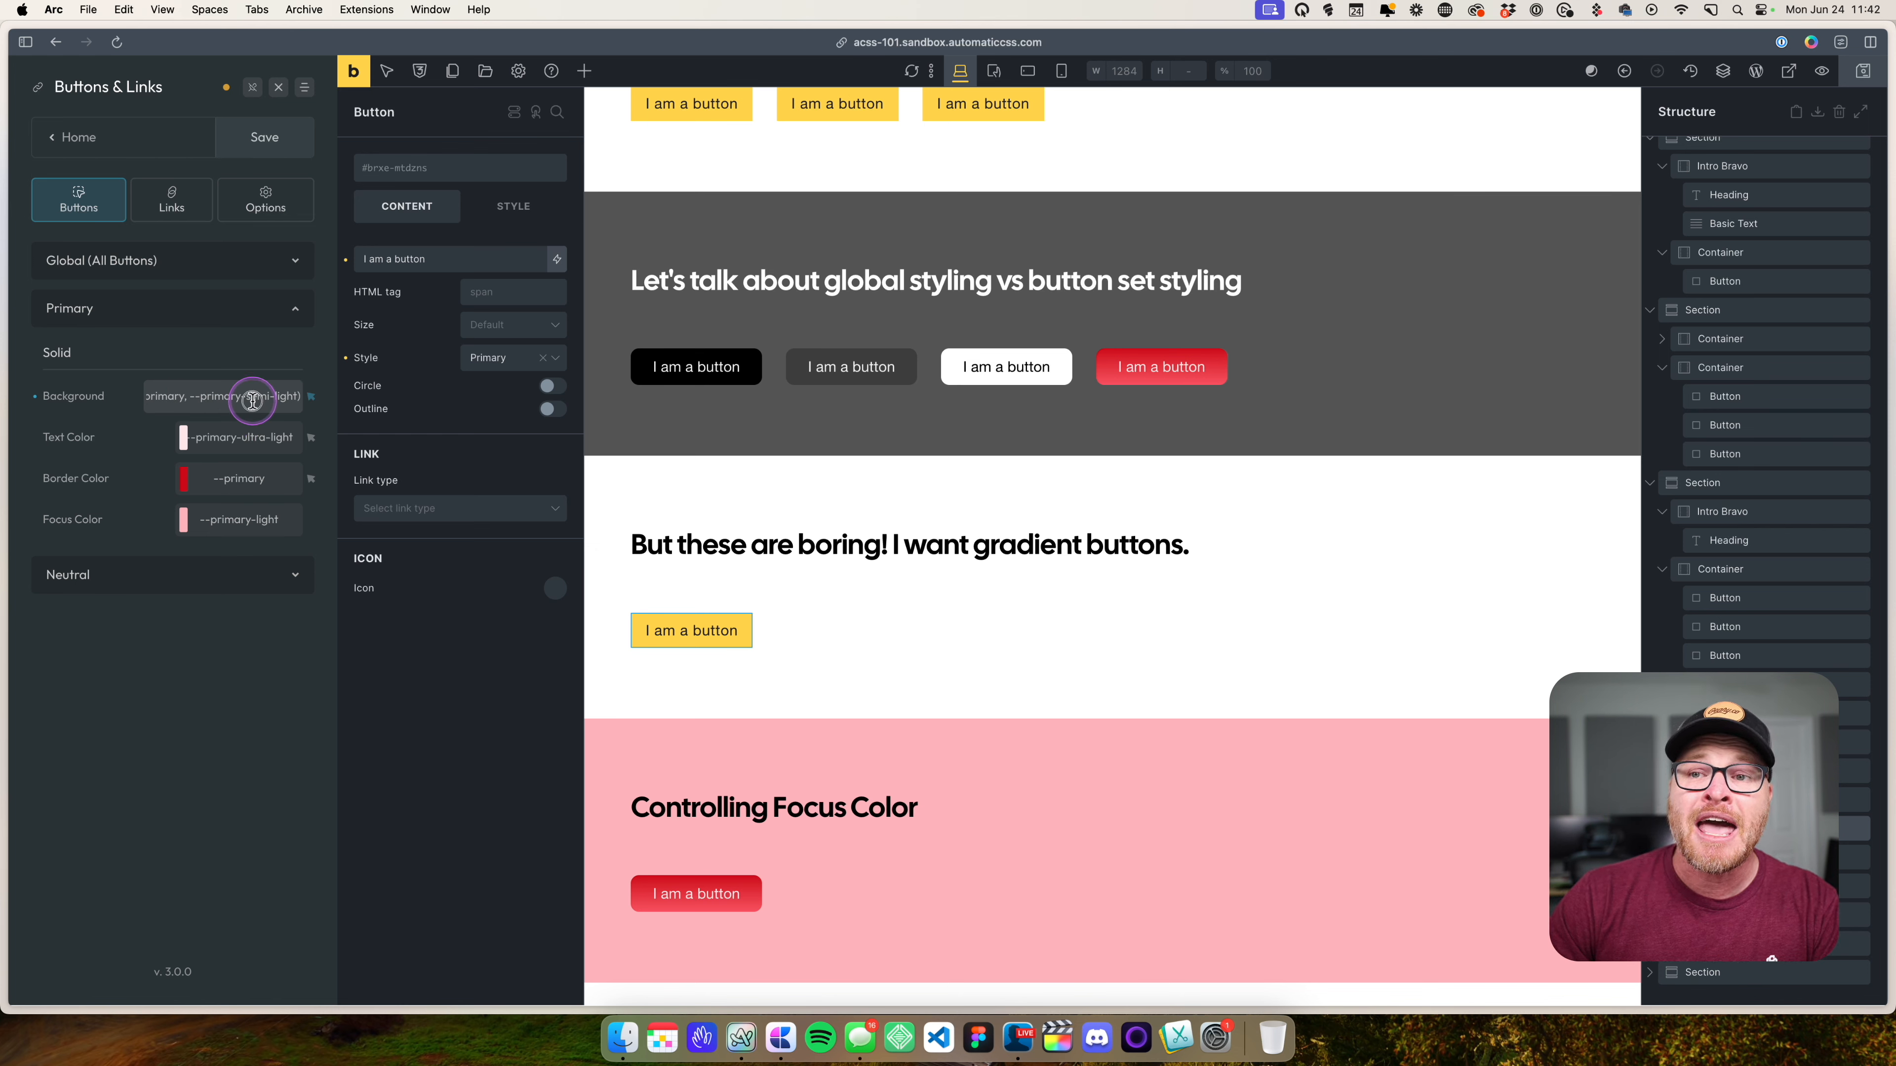
- Change the Primary button's hover background gradient colors to --primary-hover and --primary
{"action": "double_click", "coordinate": [253, 398]}
{"action": "scroll", "coordinate": [198, 397], "scroll_direction": "left", "scroll_amount": 2}
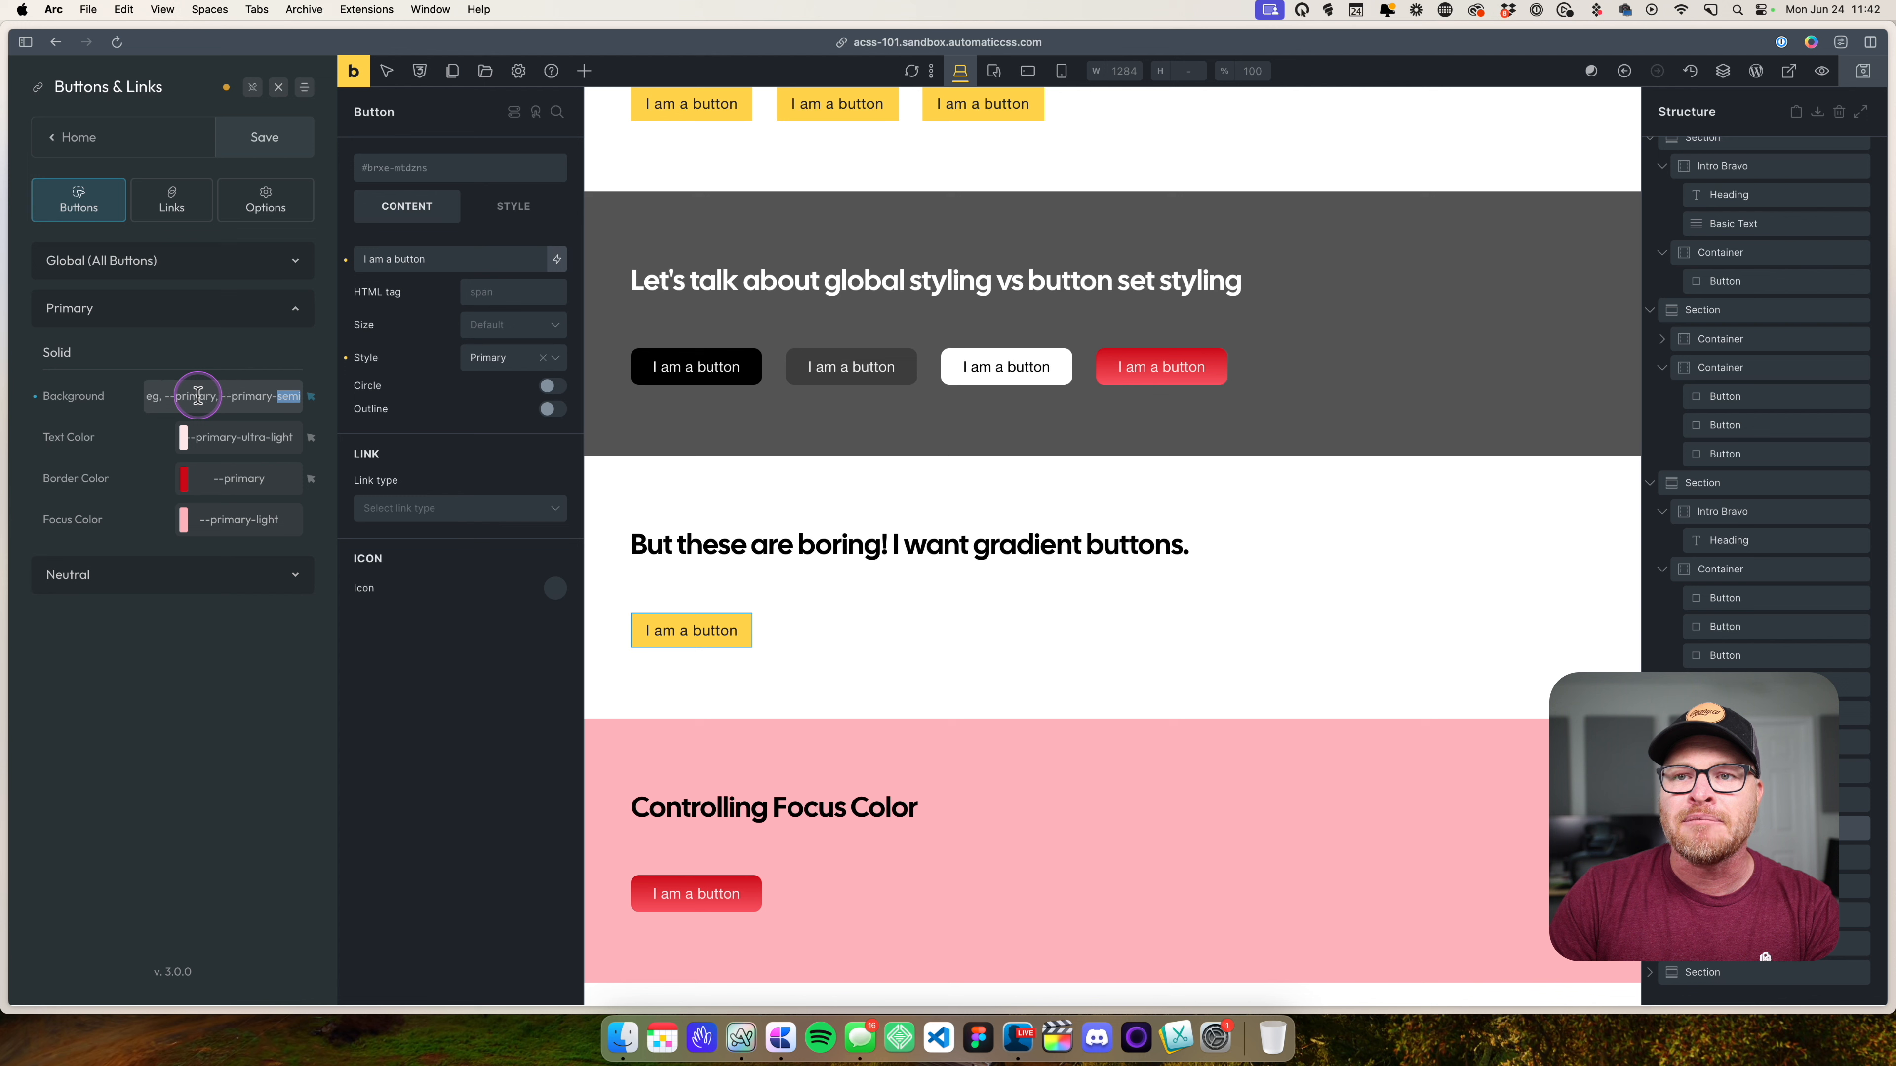
{"action": "left_click", "coordinate": [219, 396]}
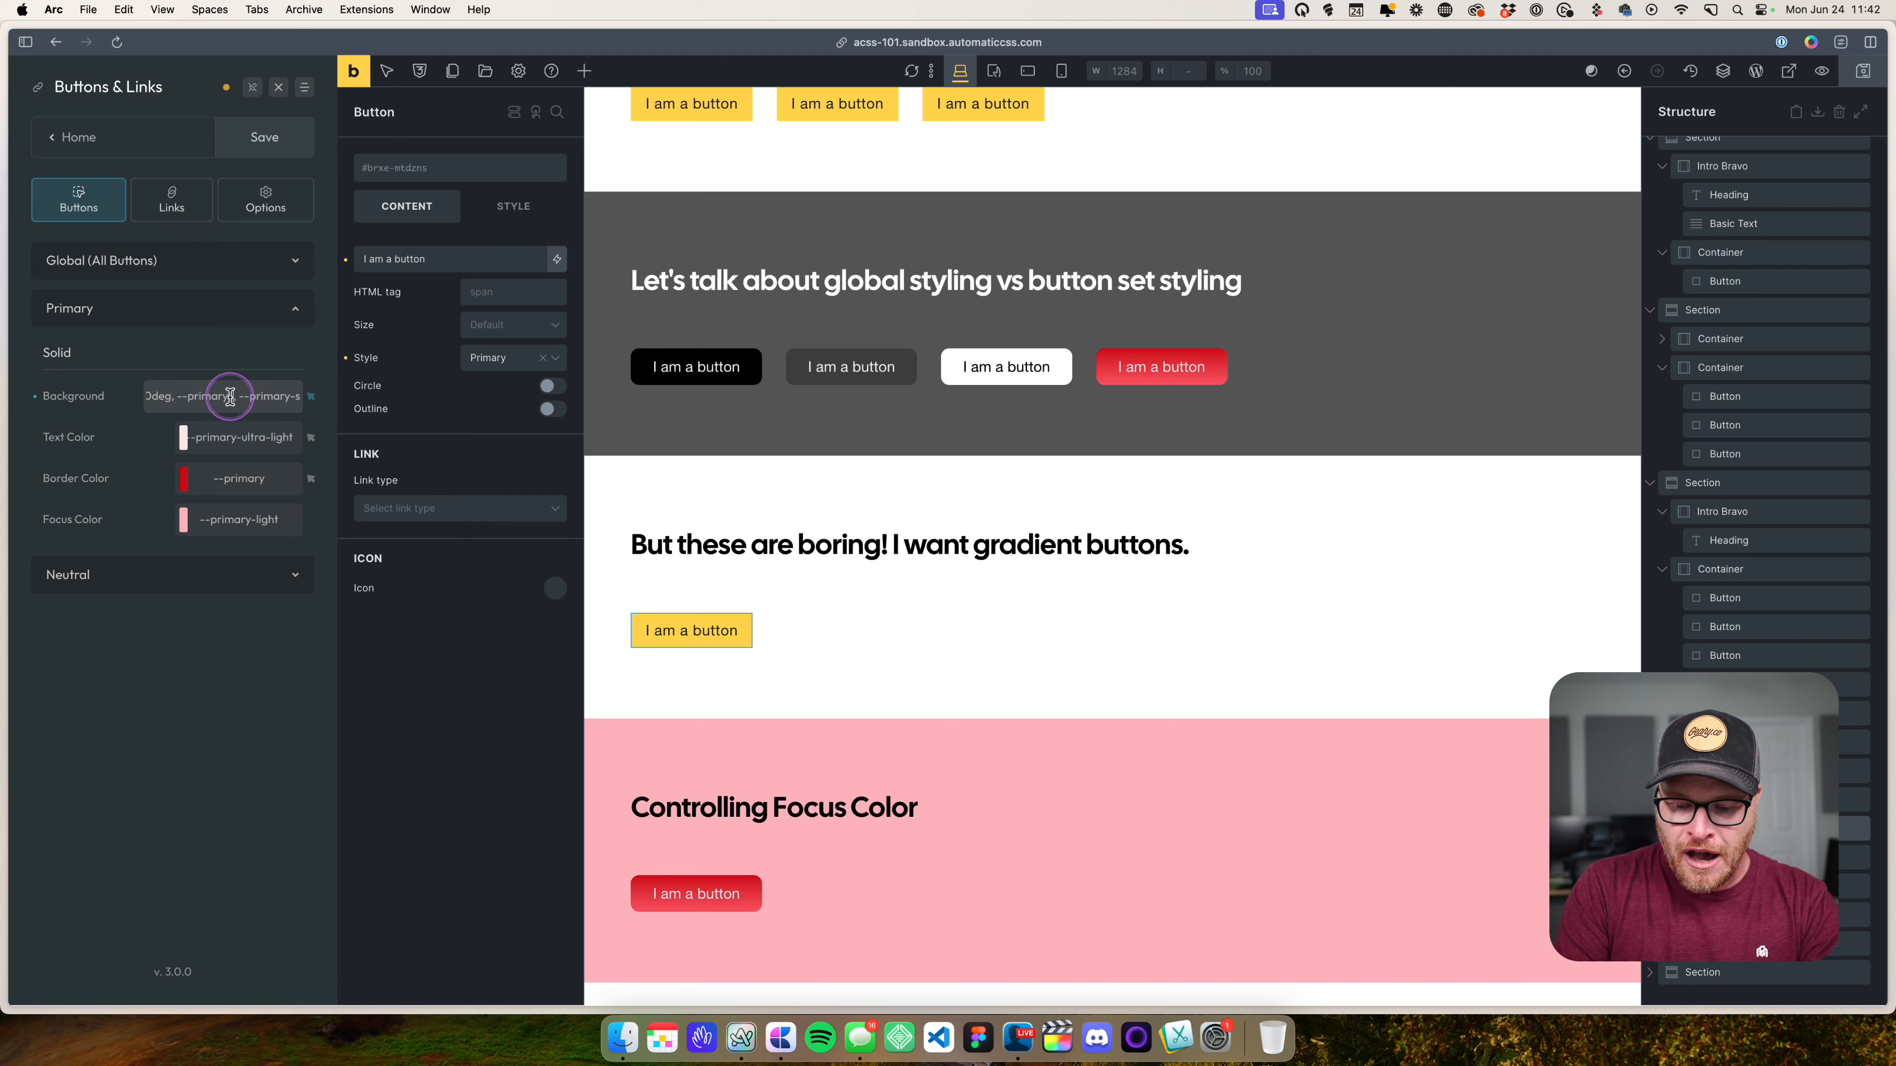
{"action": "scroll", "coordinate": [230, 396], "scroll_direction": "right", "scroll_amount": 2}
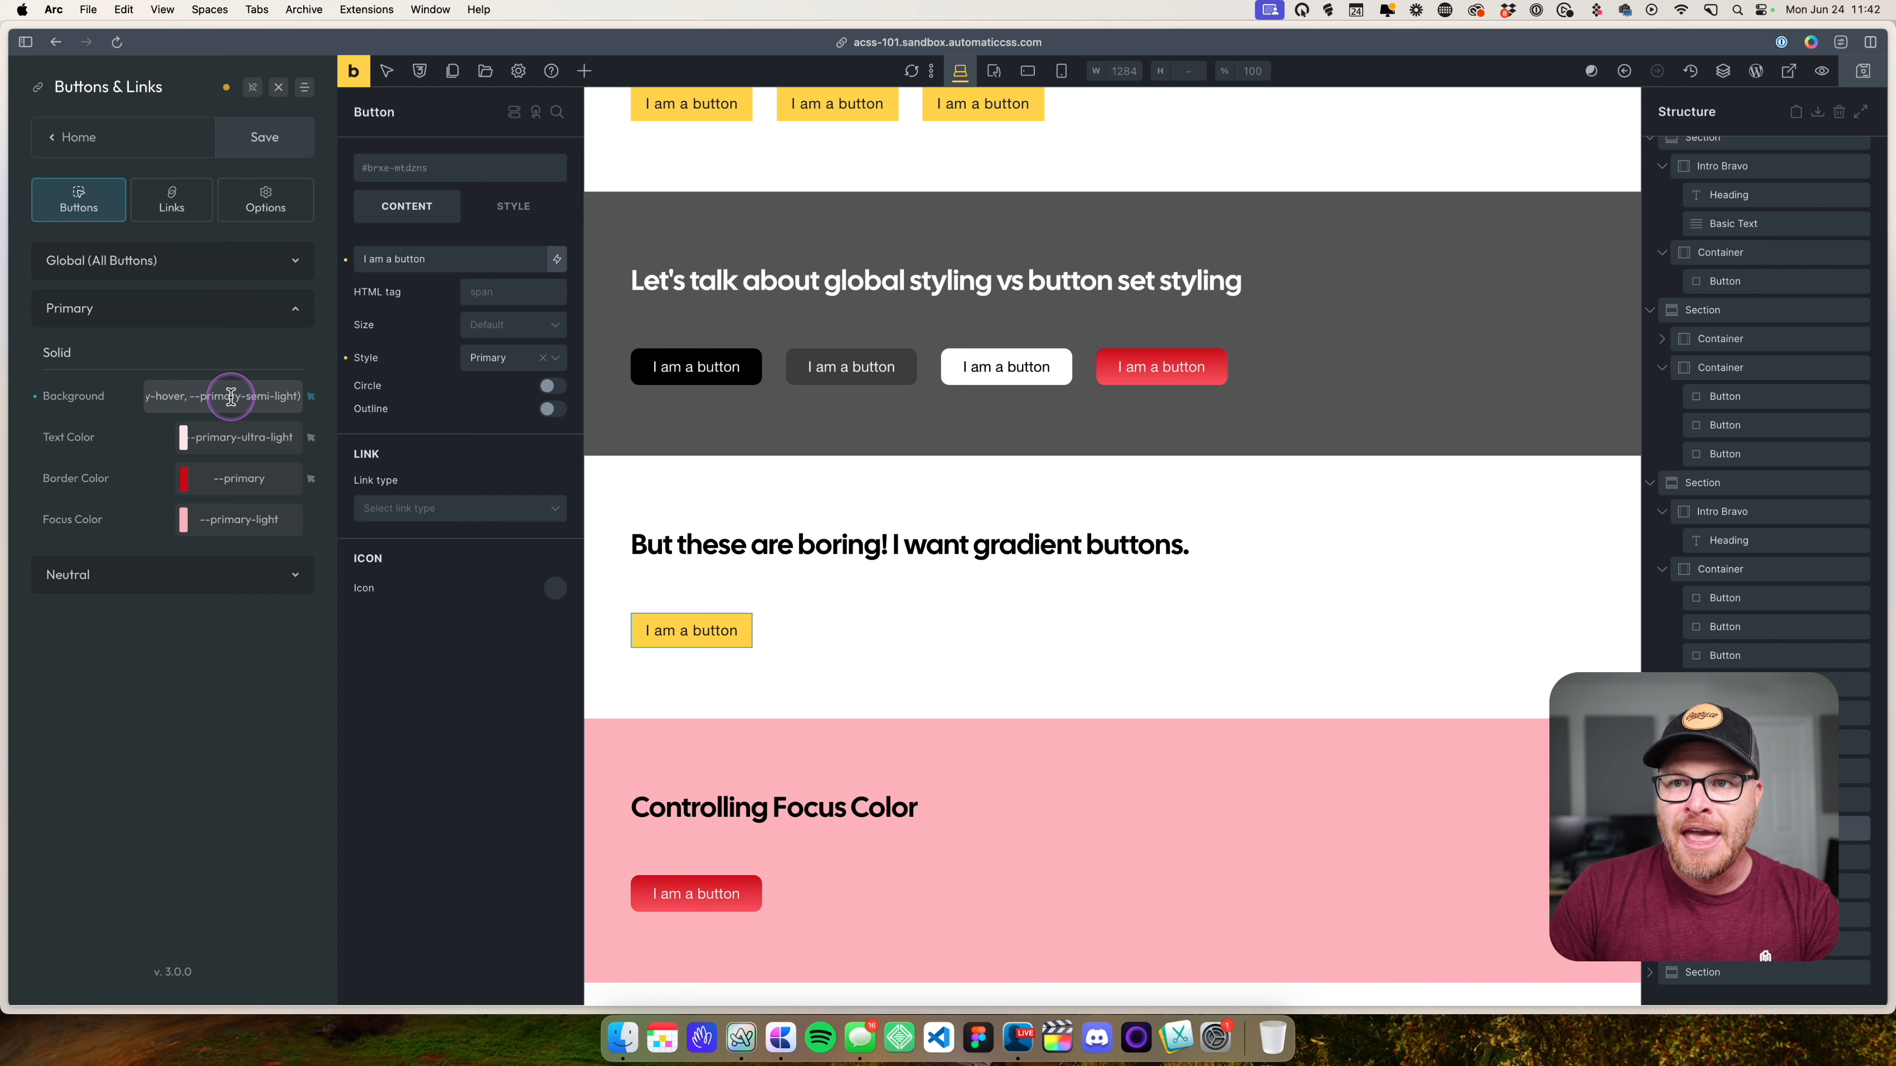
{"action": "double_click", "coordinate": [258, 396]}
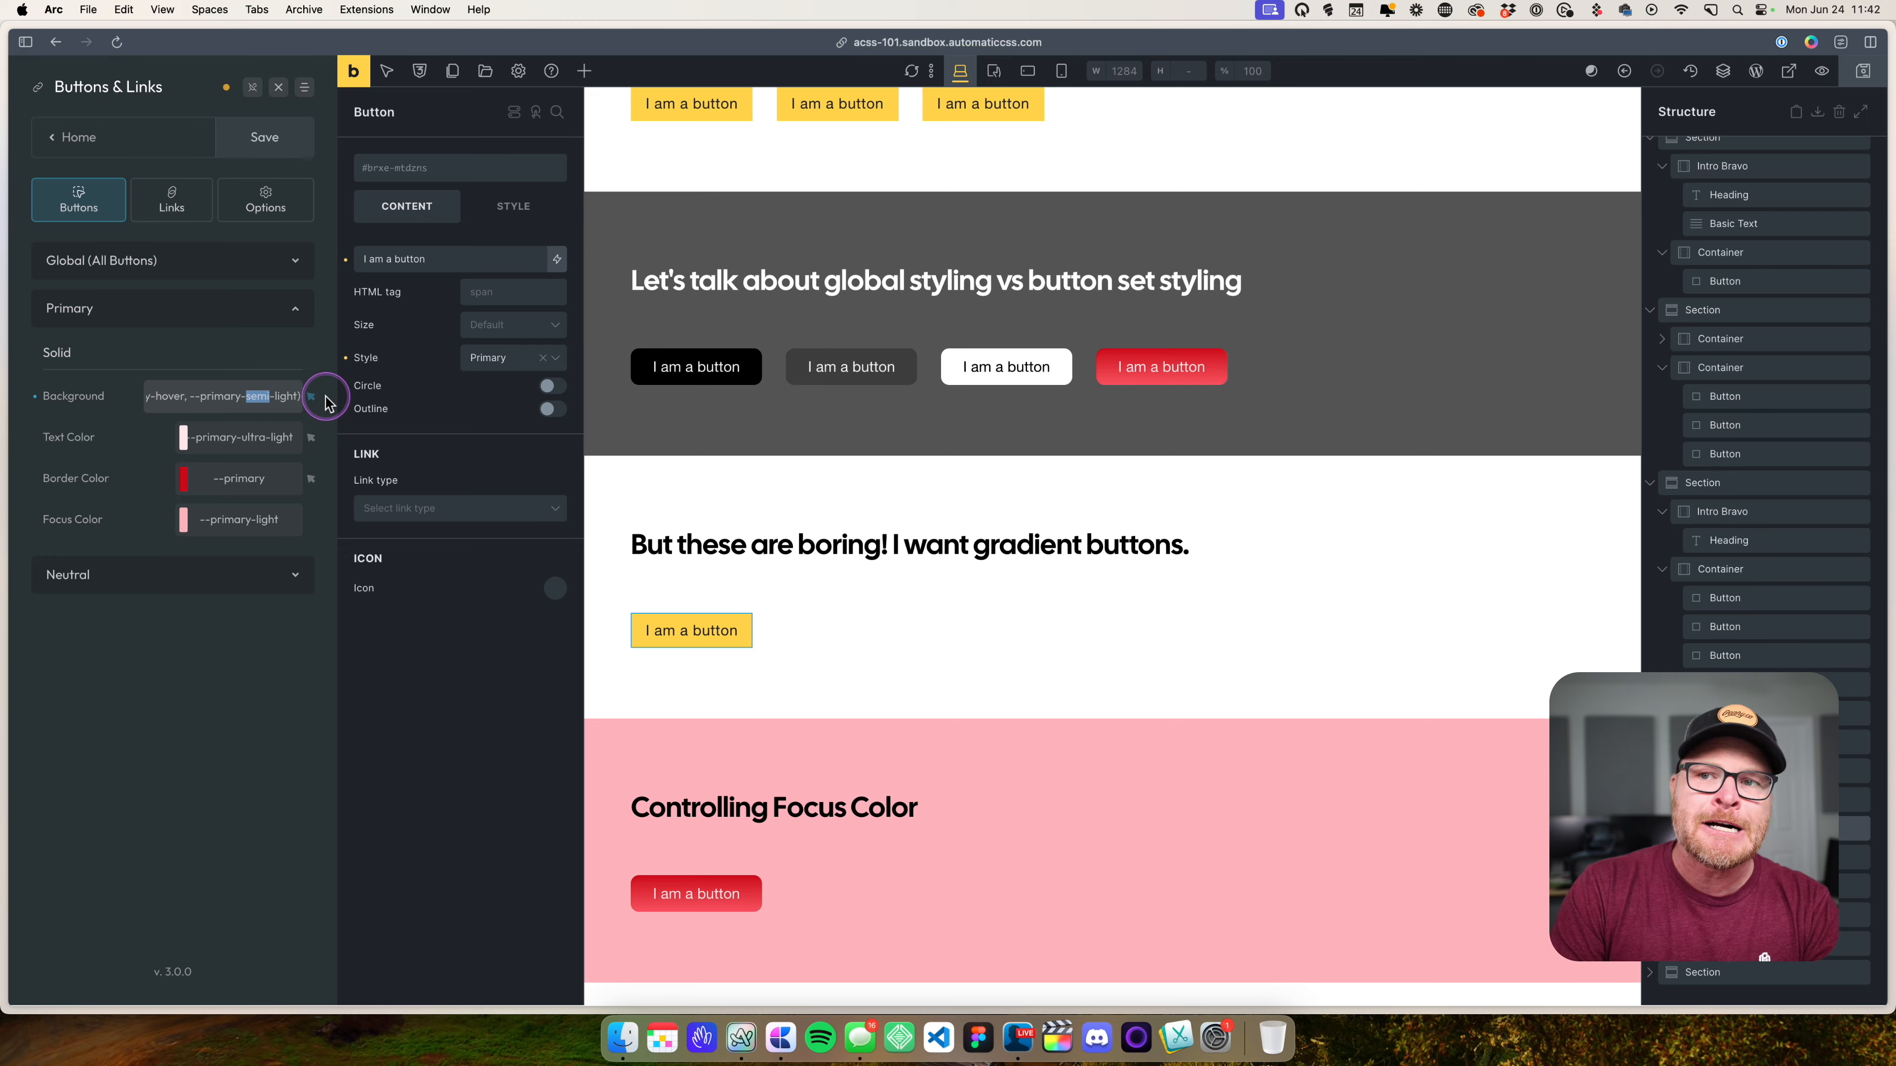
{"action": "key", "text": "BackSpace"}
{"action": "key", "text": "BackSpace"}
{"action": "key", "text": "Delete"}
{"action": "key", "text": "Delete"}
{"action": "key", "text": "Delete"}
{"action": "key", "text": "Delete"}
{"action": "key", "text": "Delete"}
{"action": "key", "text": "Delete"}
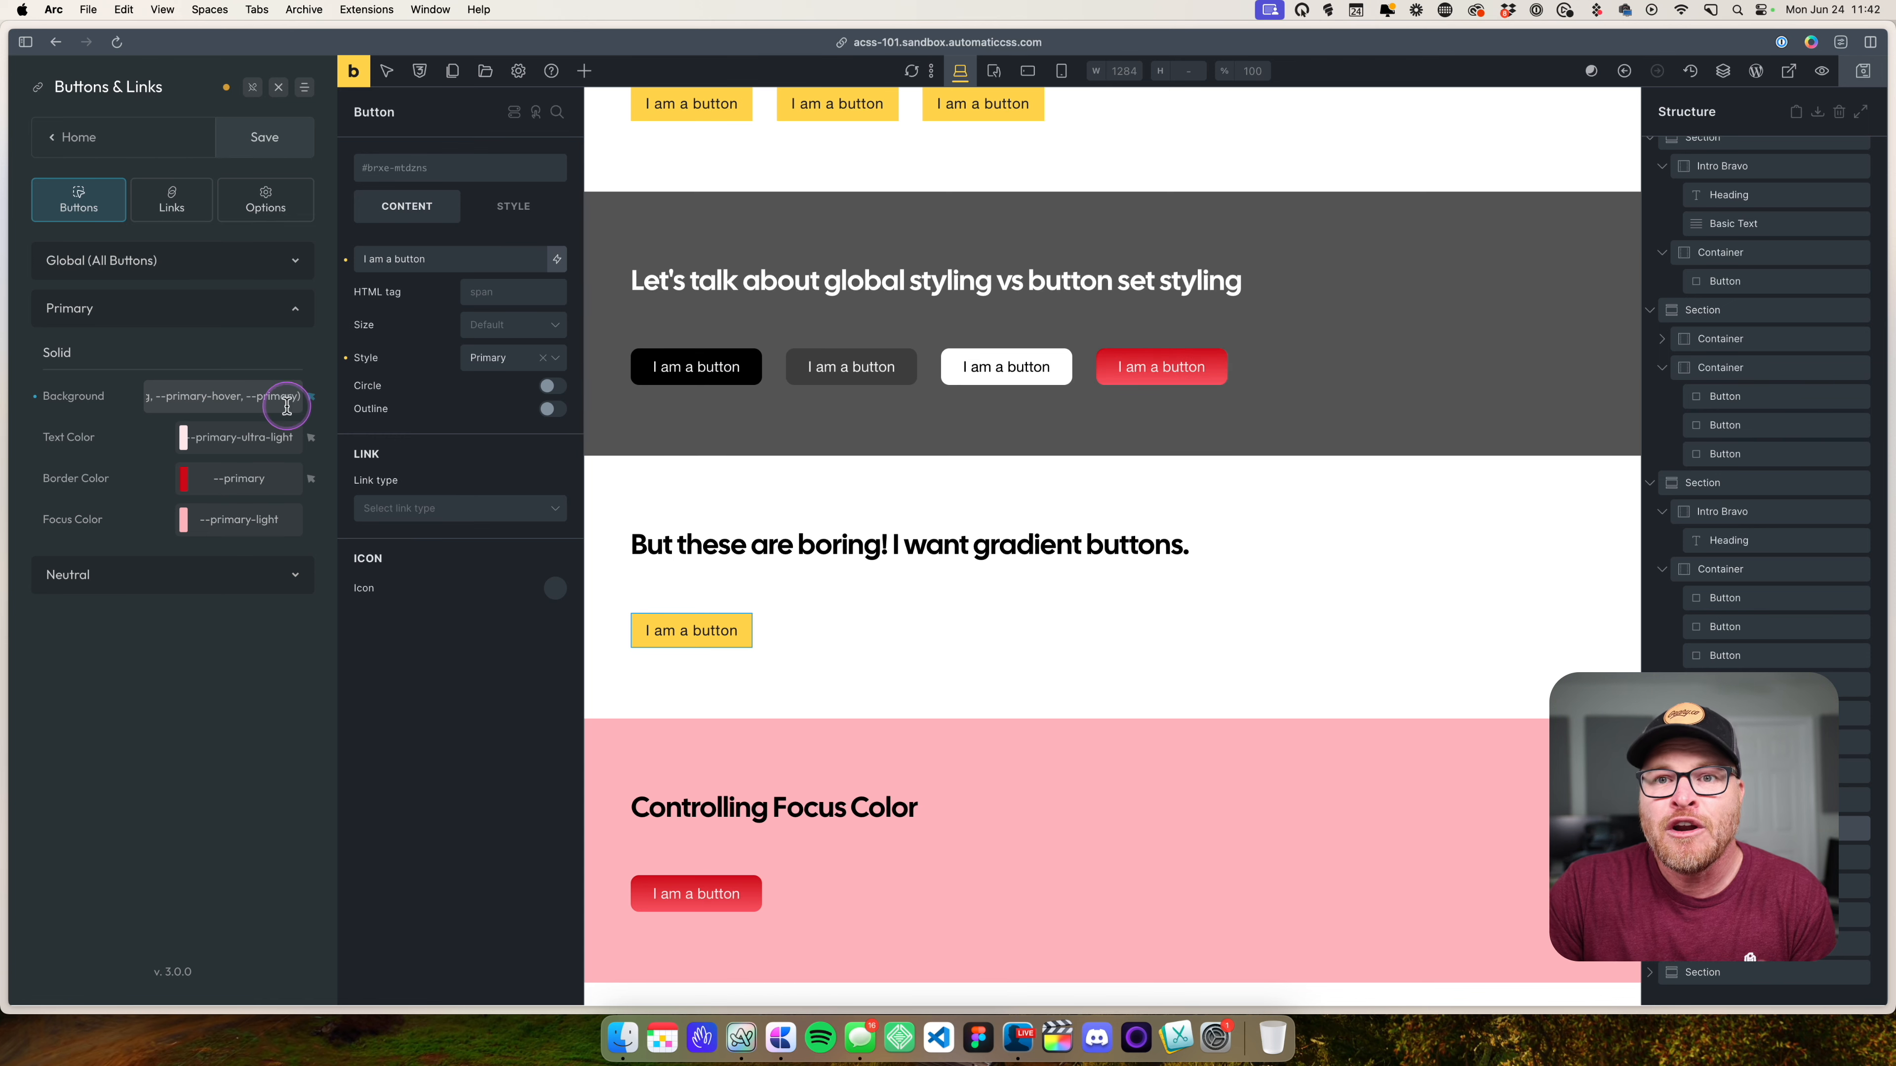
{"action": "left_click", "coordinate": [311, 397]}
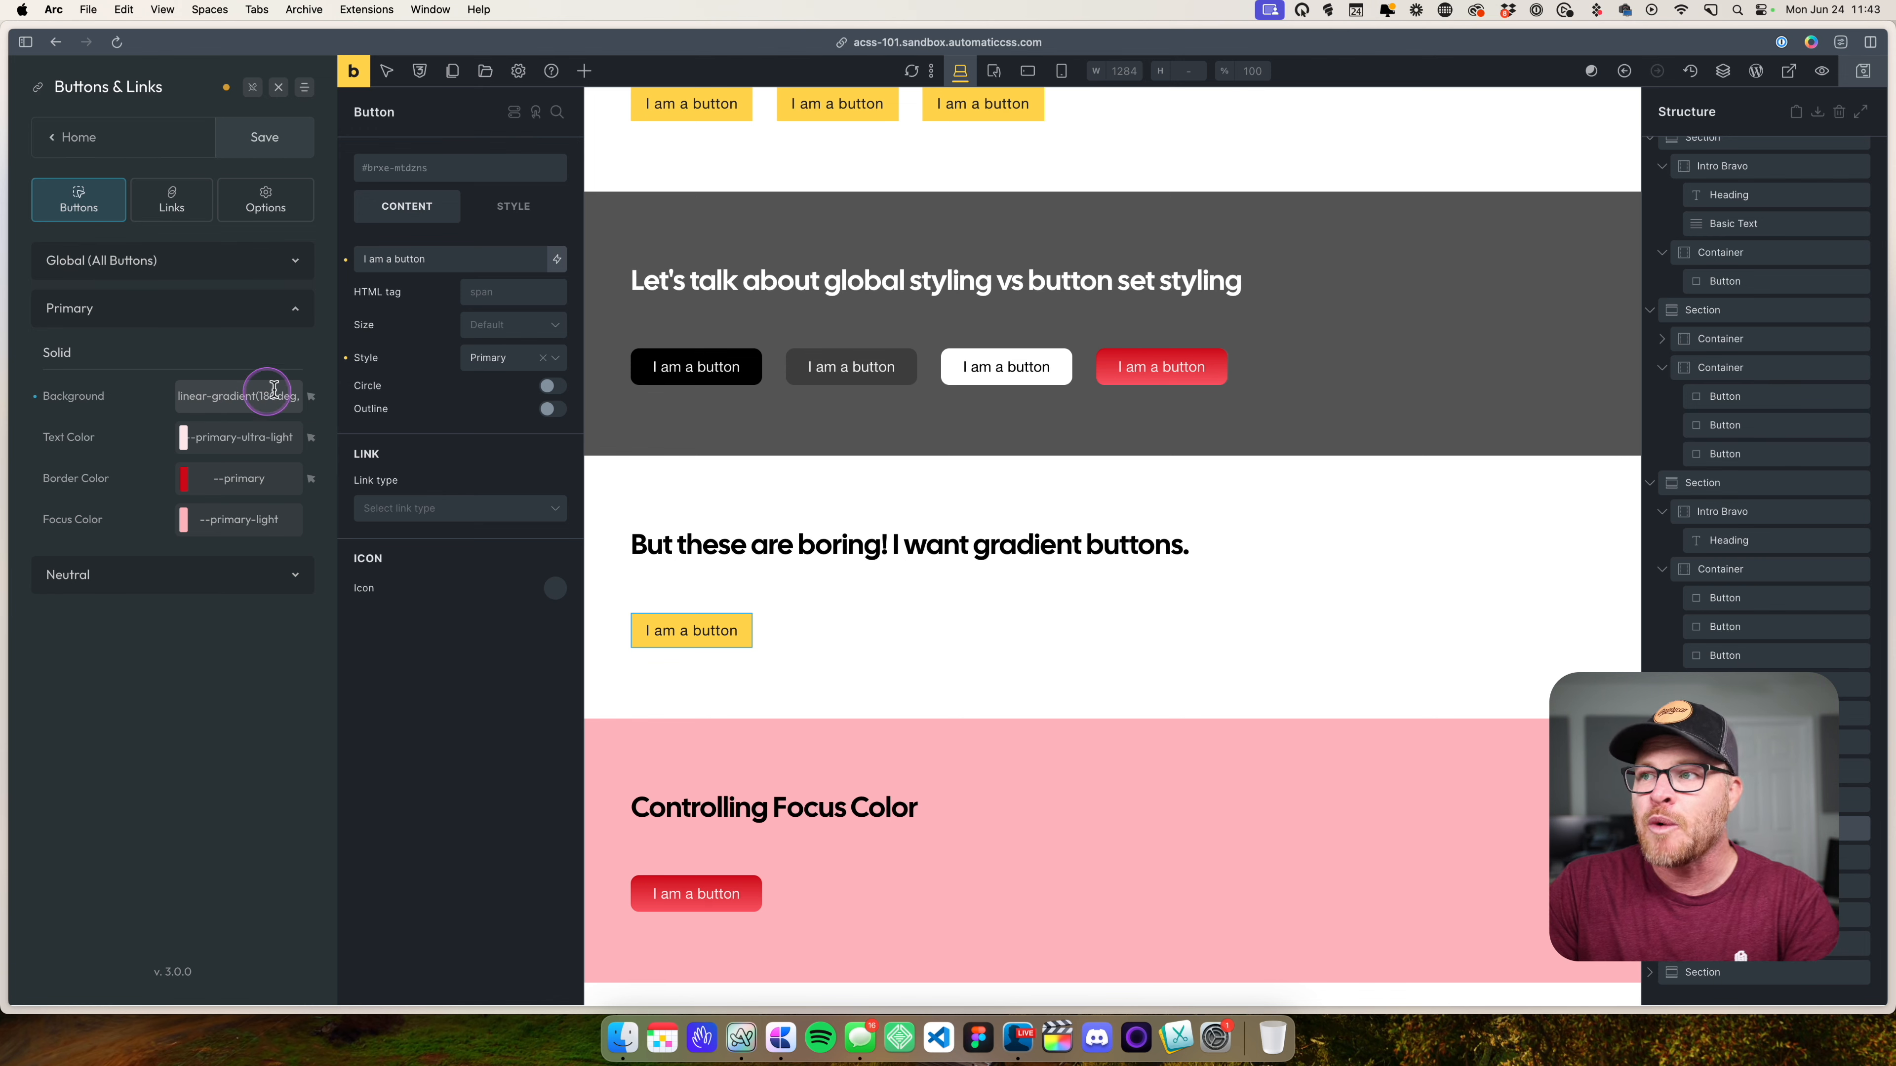
- Reset the Primary button background to --primary and the global button border width to 2px
{"action": "scroll", "coordinate": [1027, 763], "scroll_direction": "down", "scroll_amount": 5}
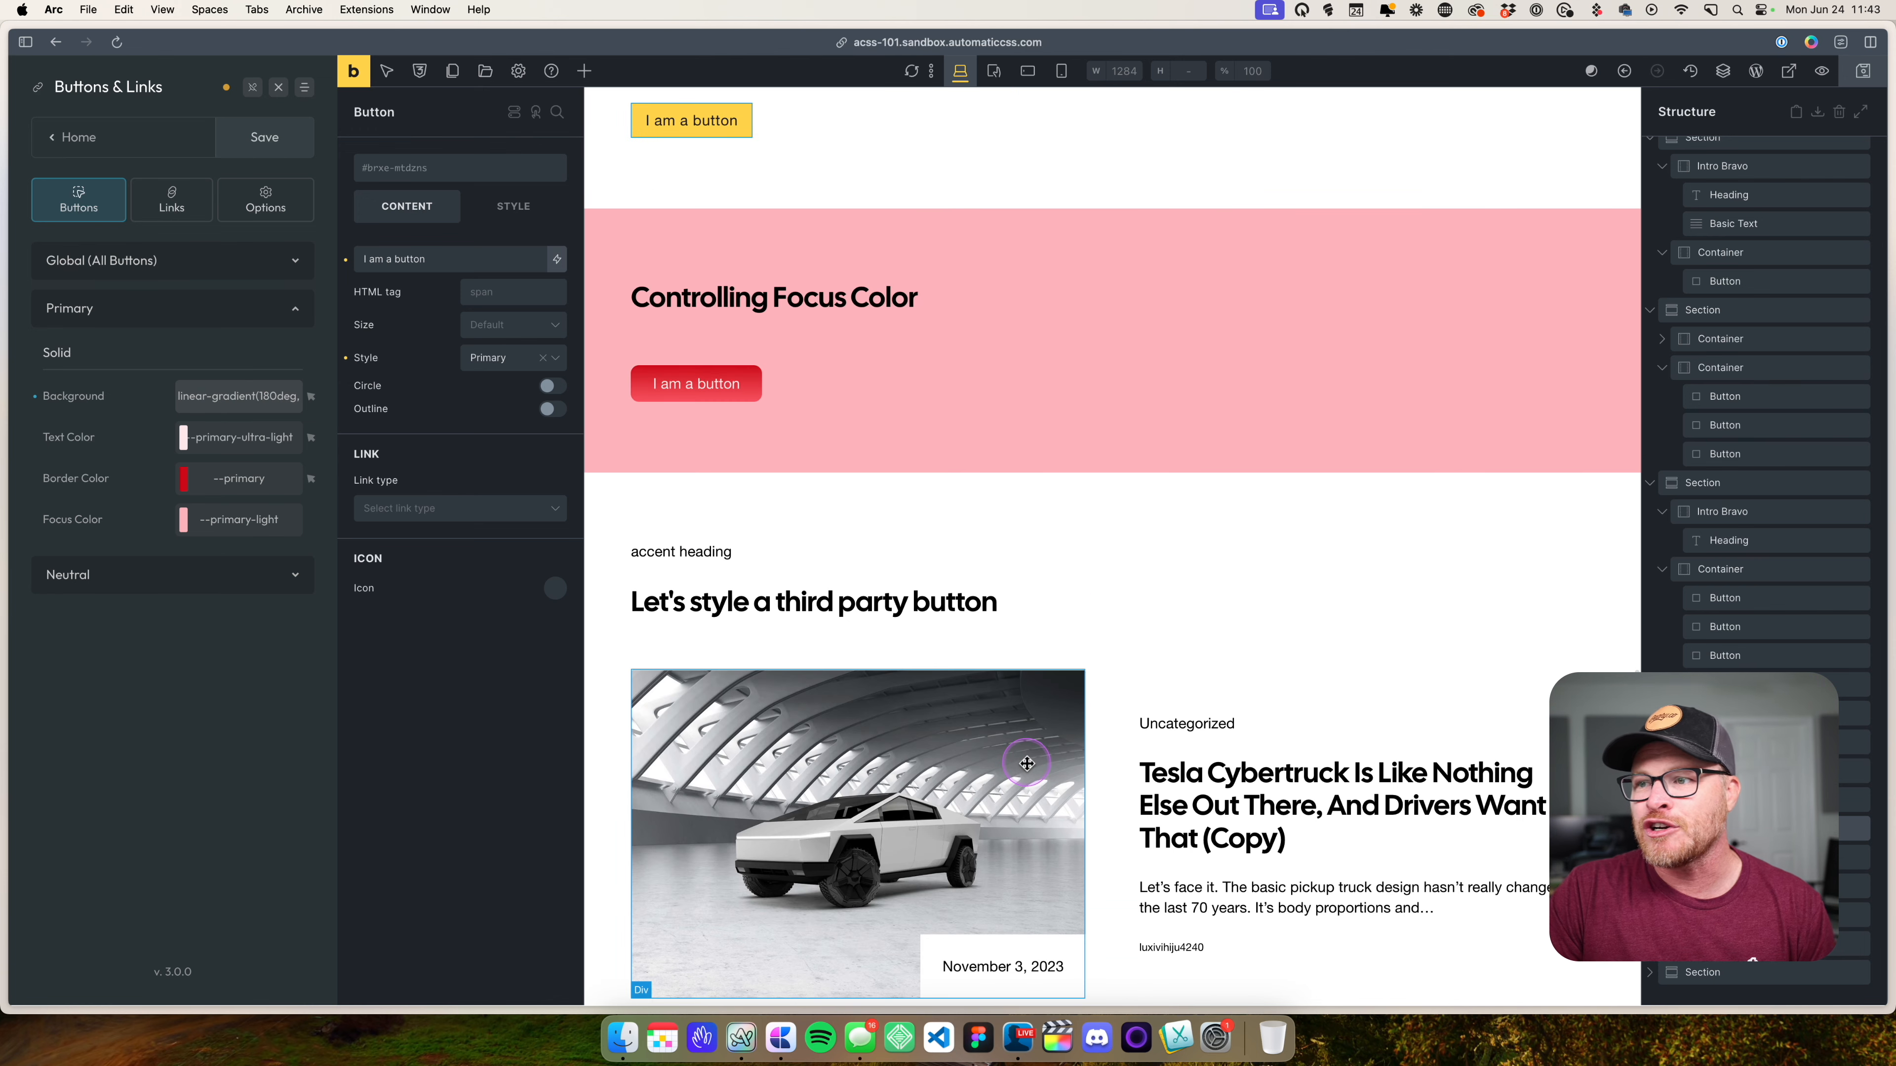
{"action": "scroll", "coordinate": [1027, 763], "scroll_direction": "down", "scroll_amount": 2}
{"action": "scroll", "coordinate": [902, 597], "scroll_direction": "up", "scroll_amount": 3}
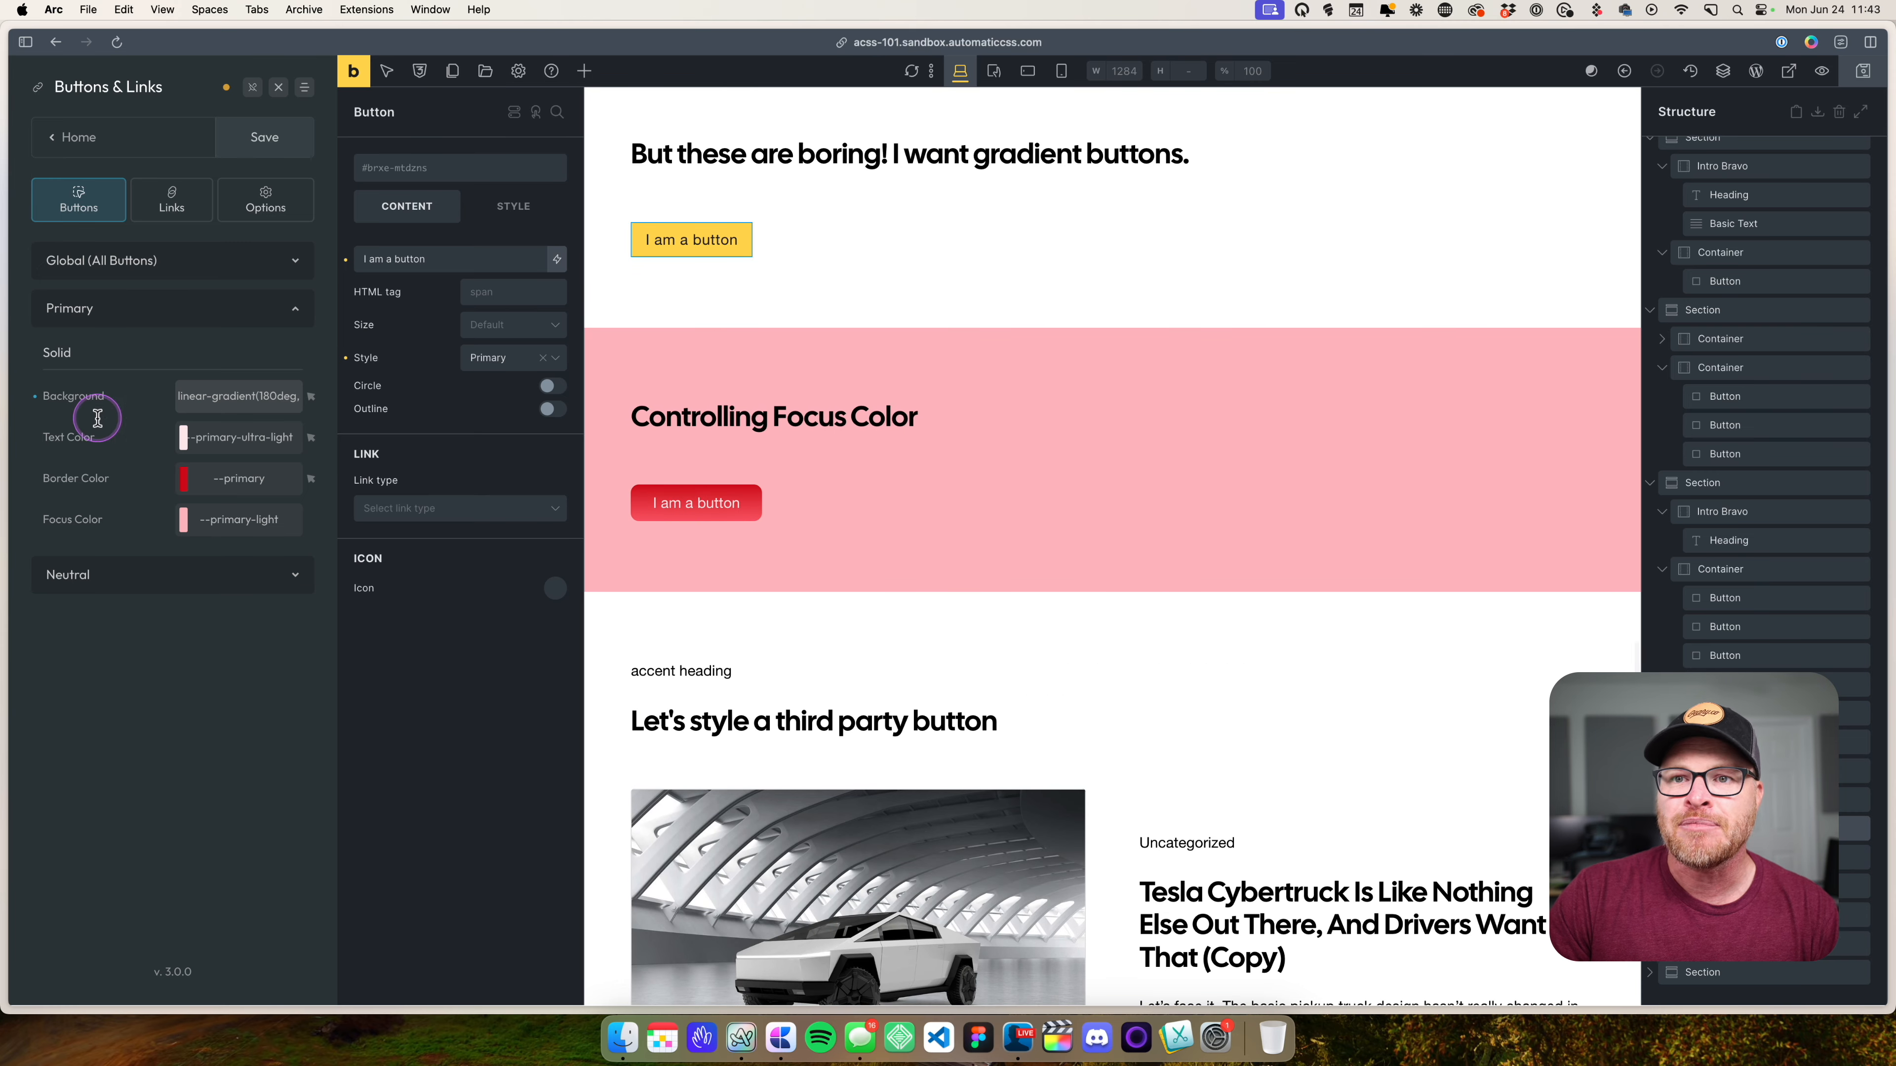
{"action": "left_click", "coordinate": [311, 398]}
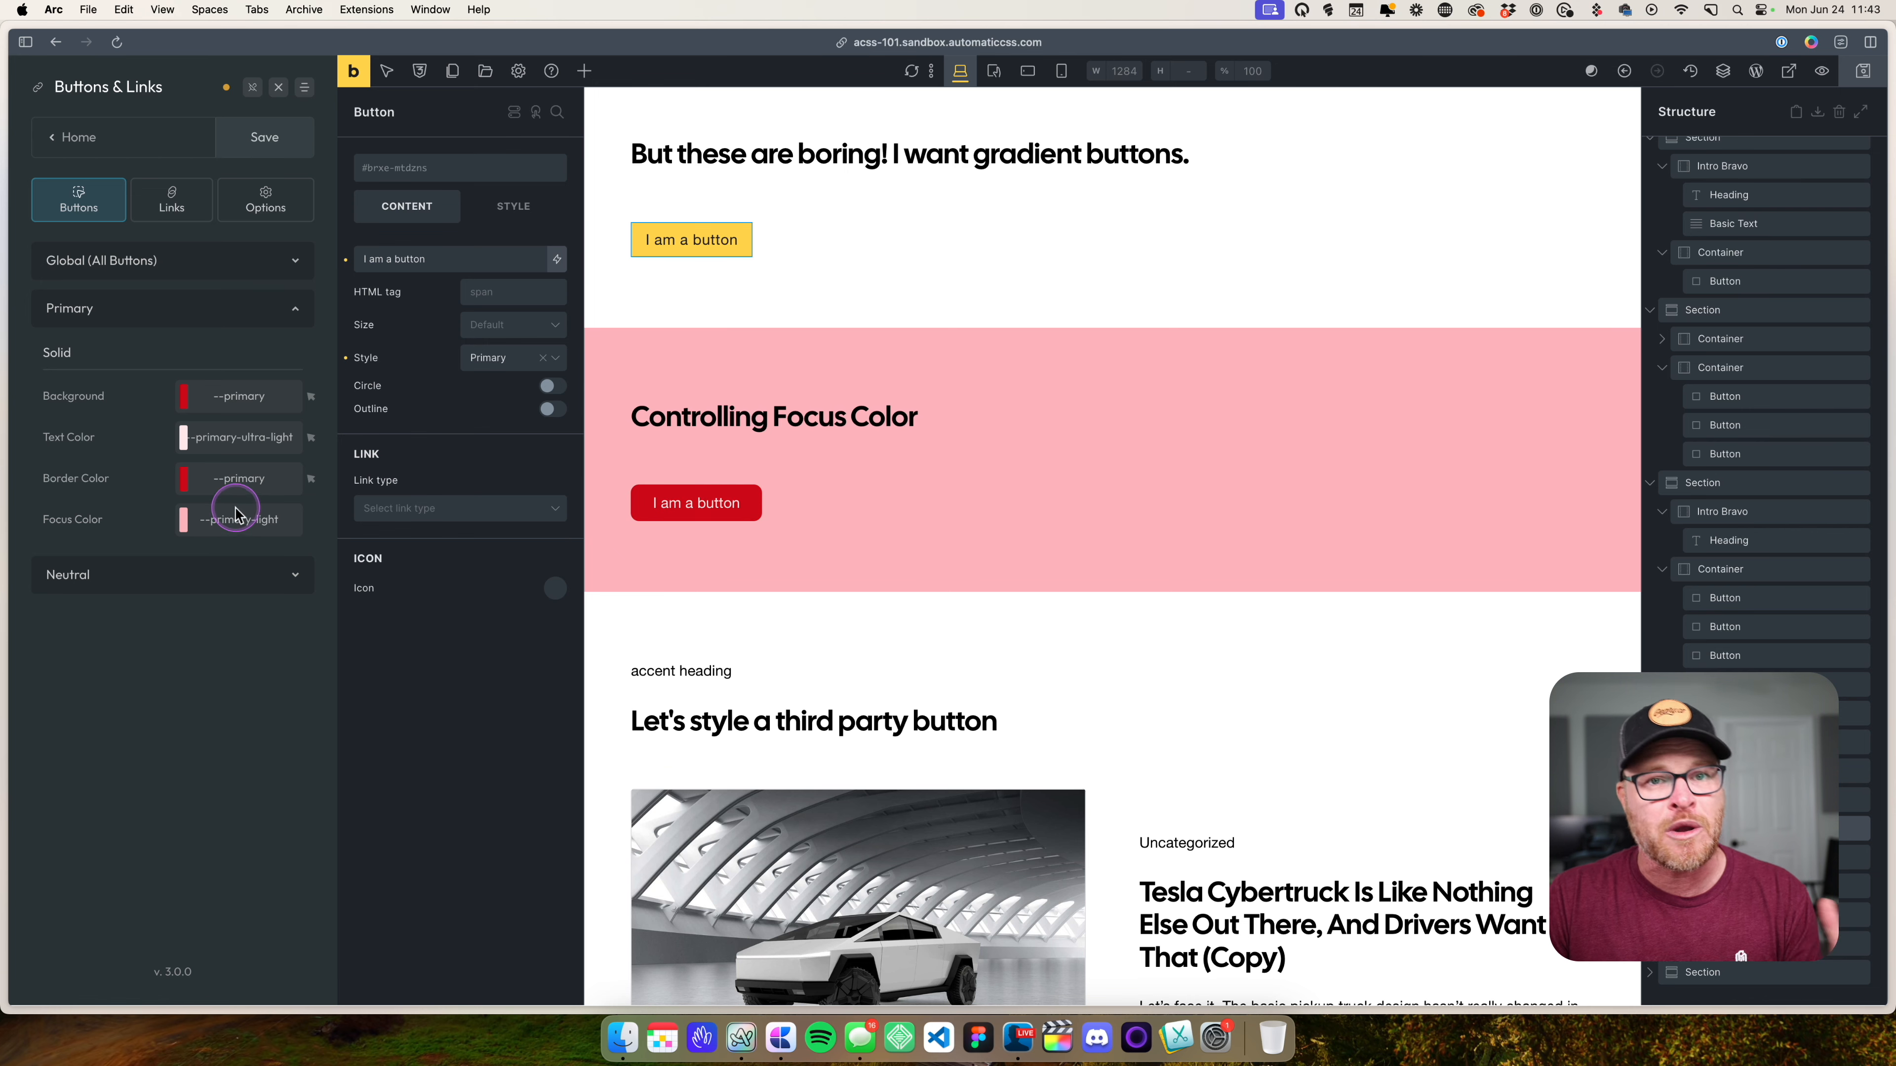
{"action": "left_click", "coordinate": [178, 261]}
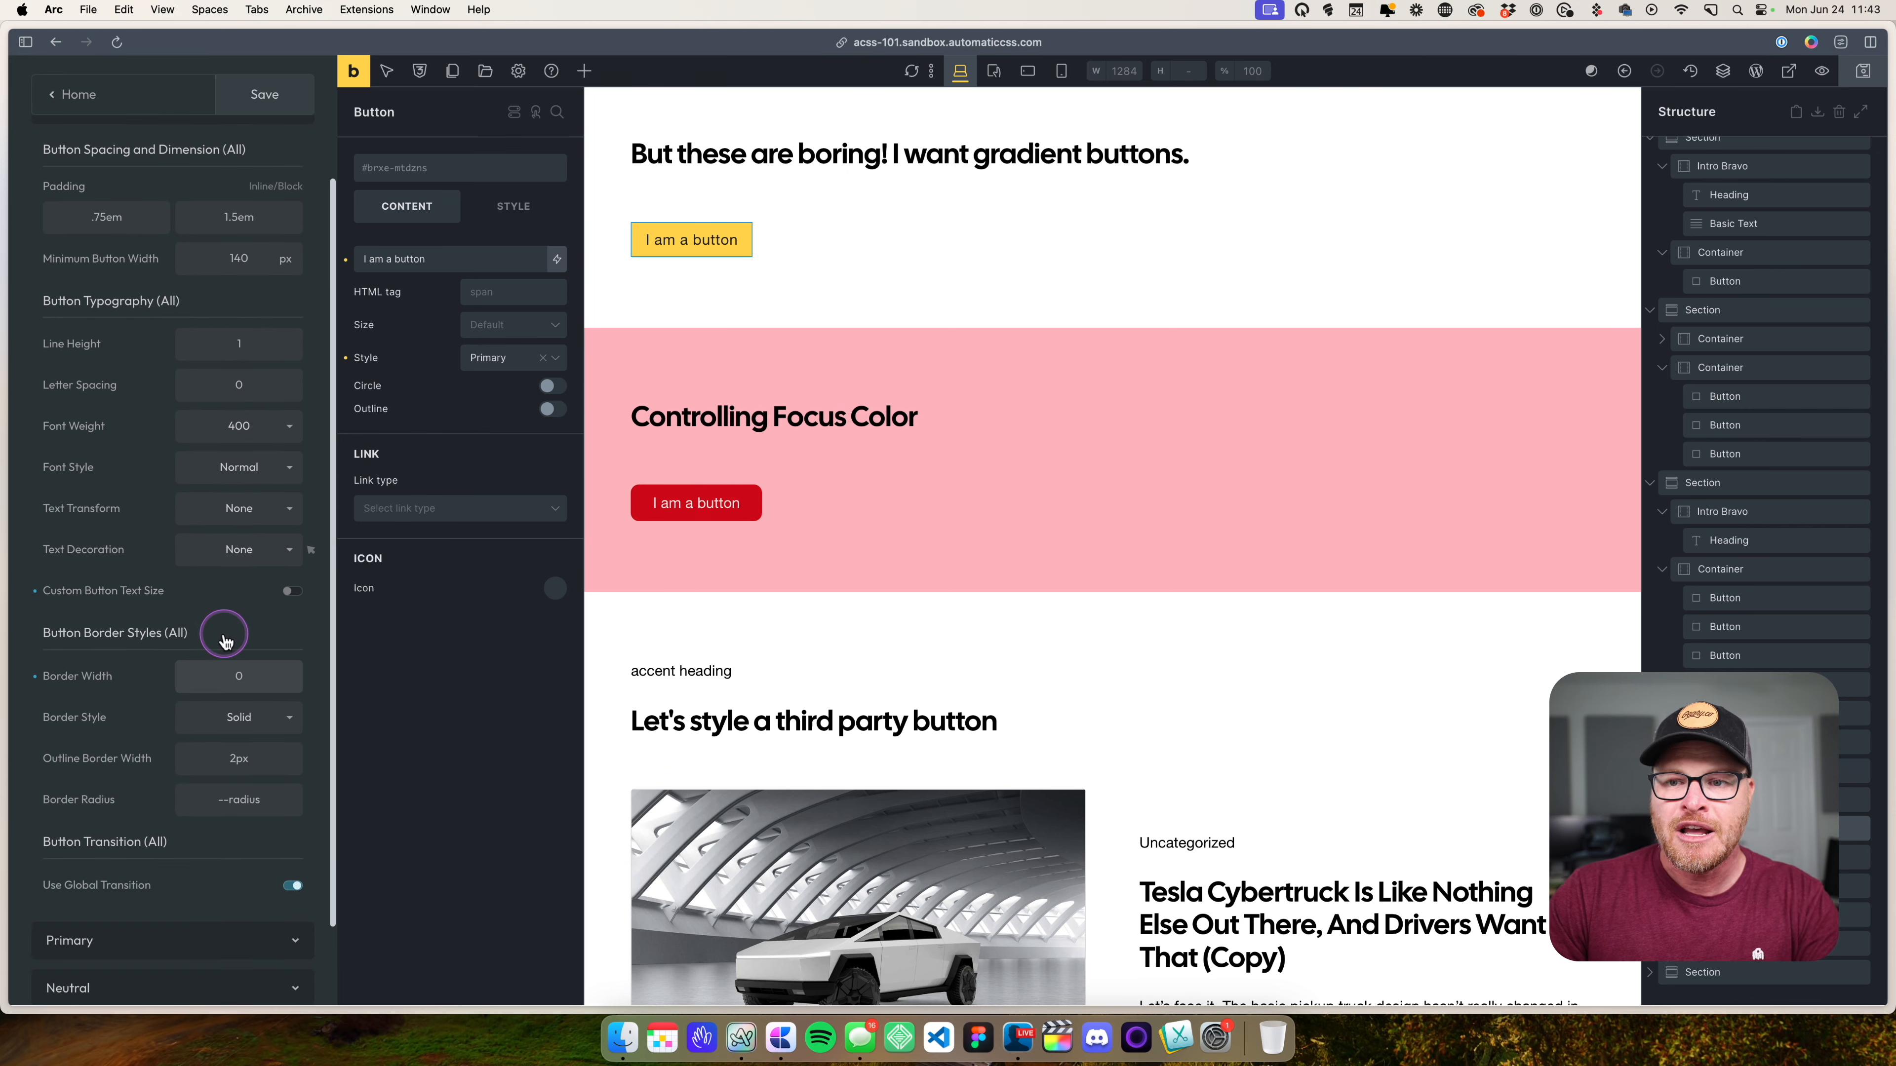
{"action": "left_click", "coordinate": [33, 675]}
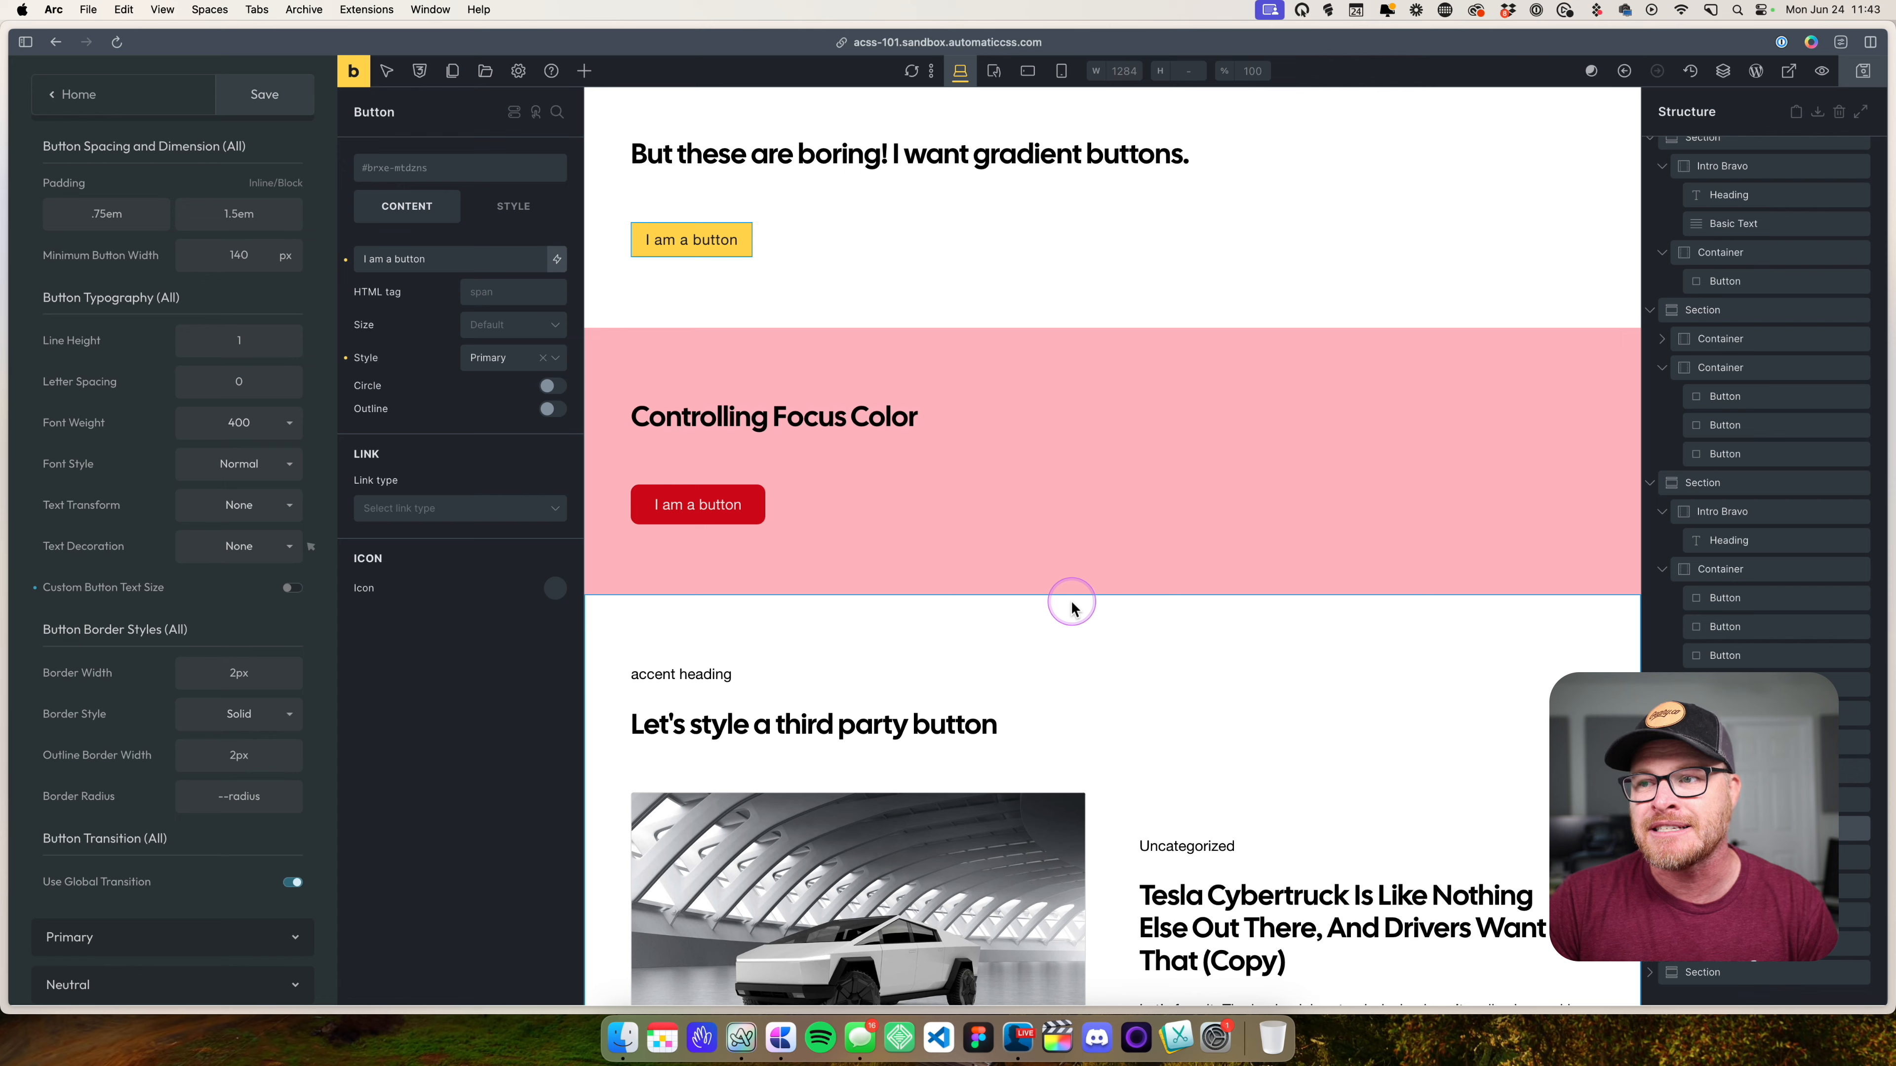
- Select the article section containing the third-party Load more button and save the page in the builder
{"action": "scroll", "coordinate": [799, 465], "scroll_direction": "down", "scroll_amount": 3}
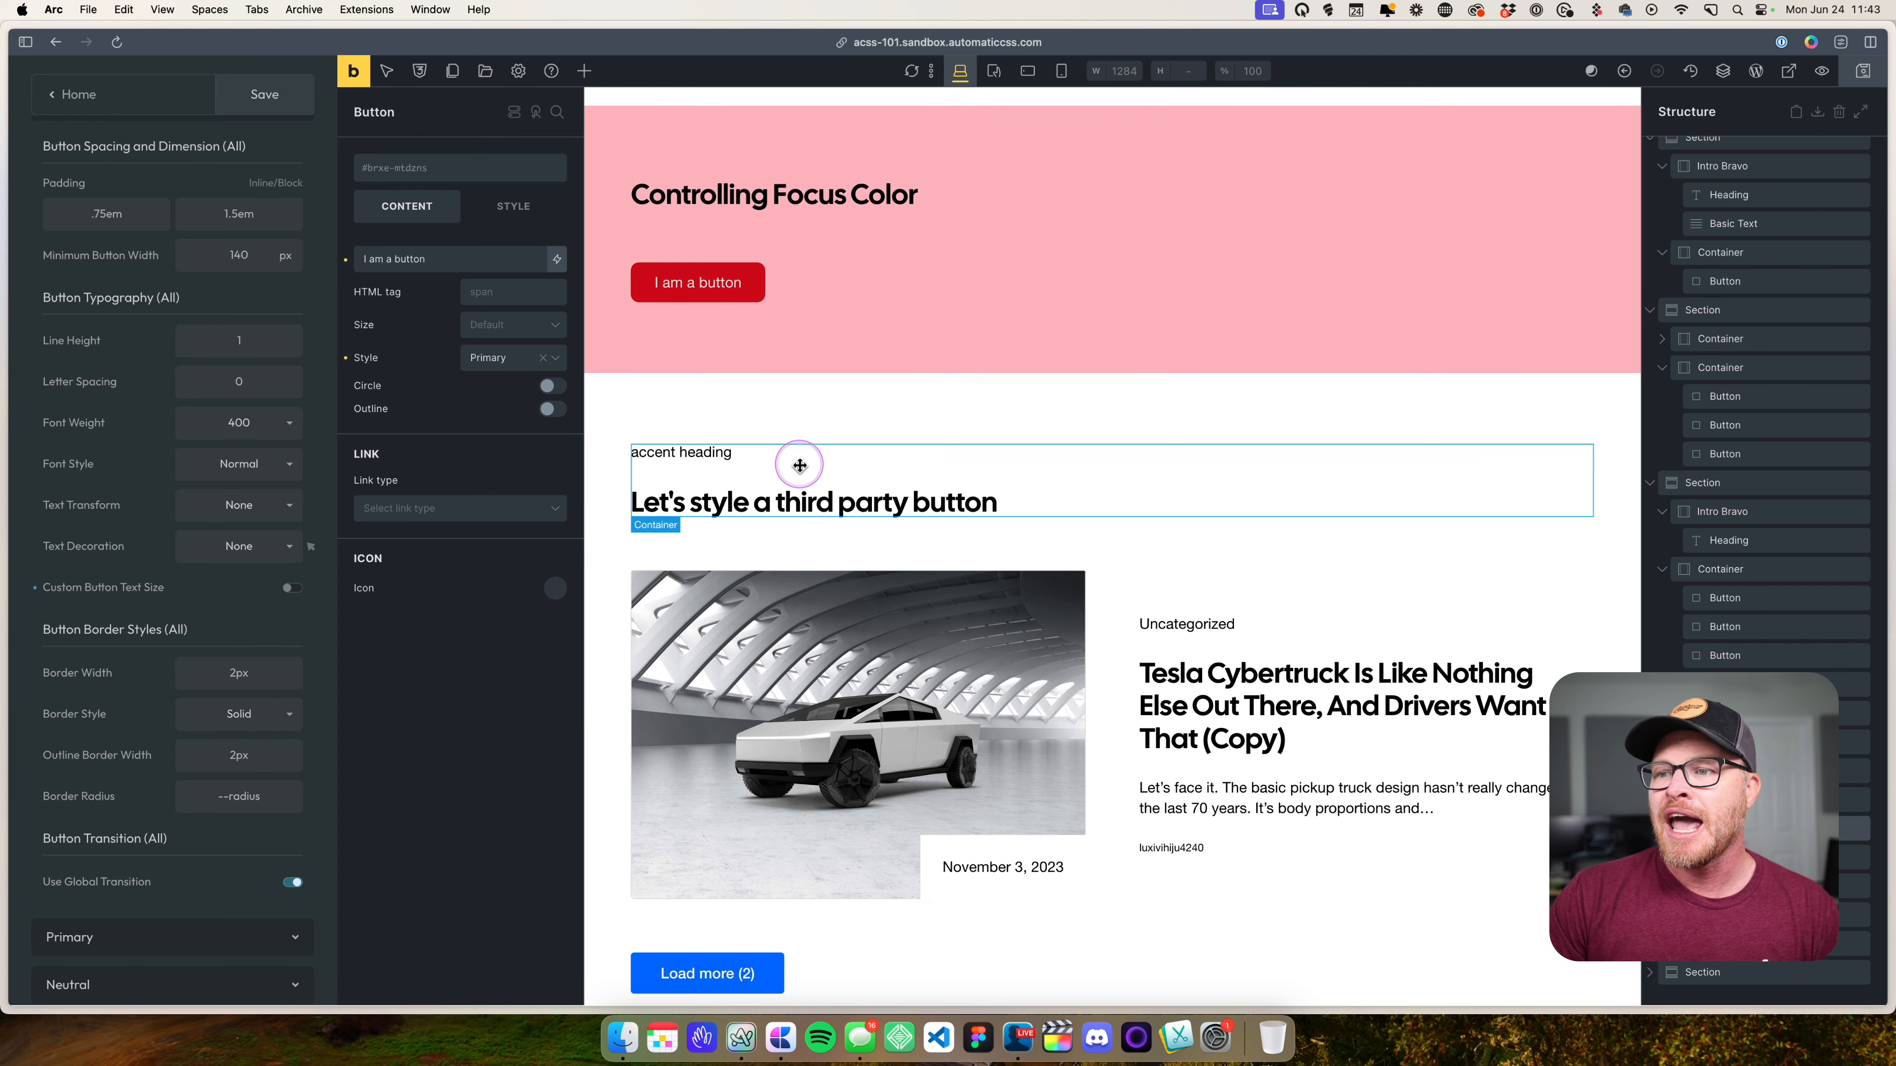
{"action": "scroll", "coordinate": [799, 465], "scroll_direction": "down", "scroll_amount": 3}
{"action": "left_click", "coordinate": [878, 226]}
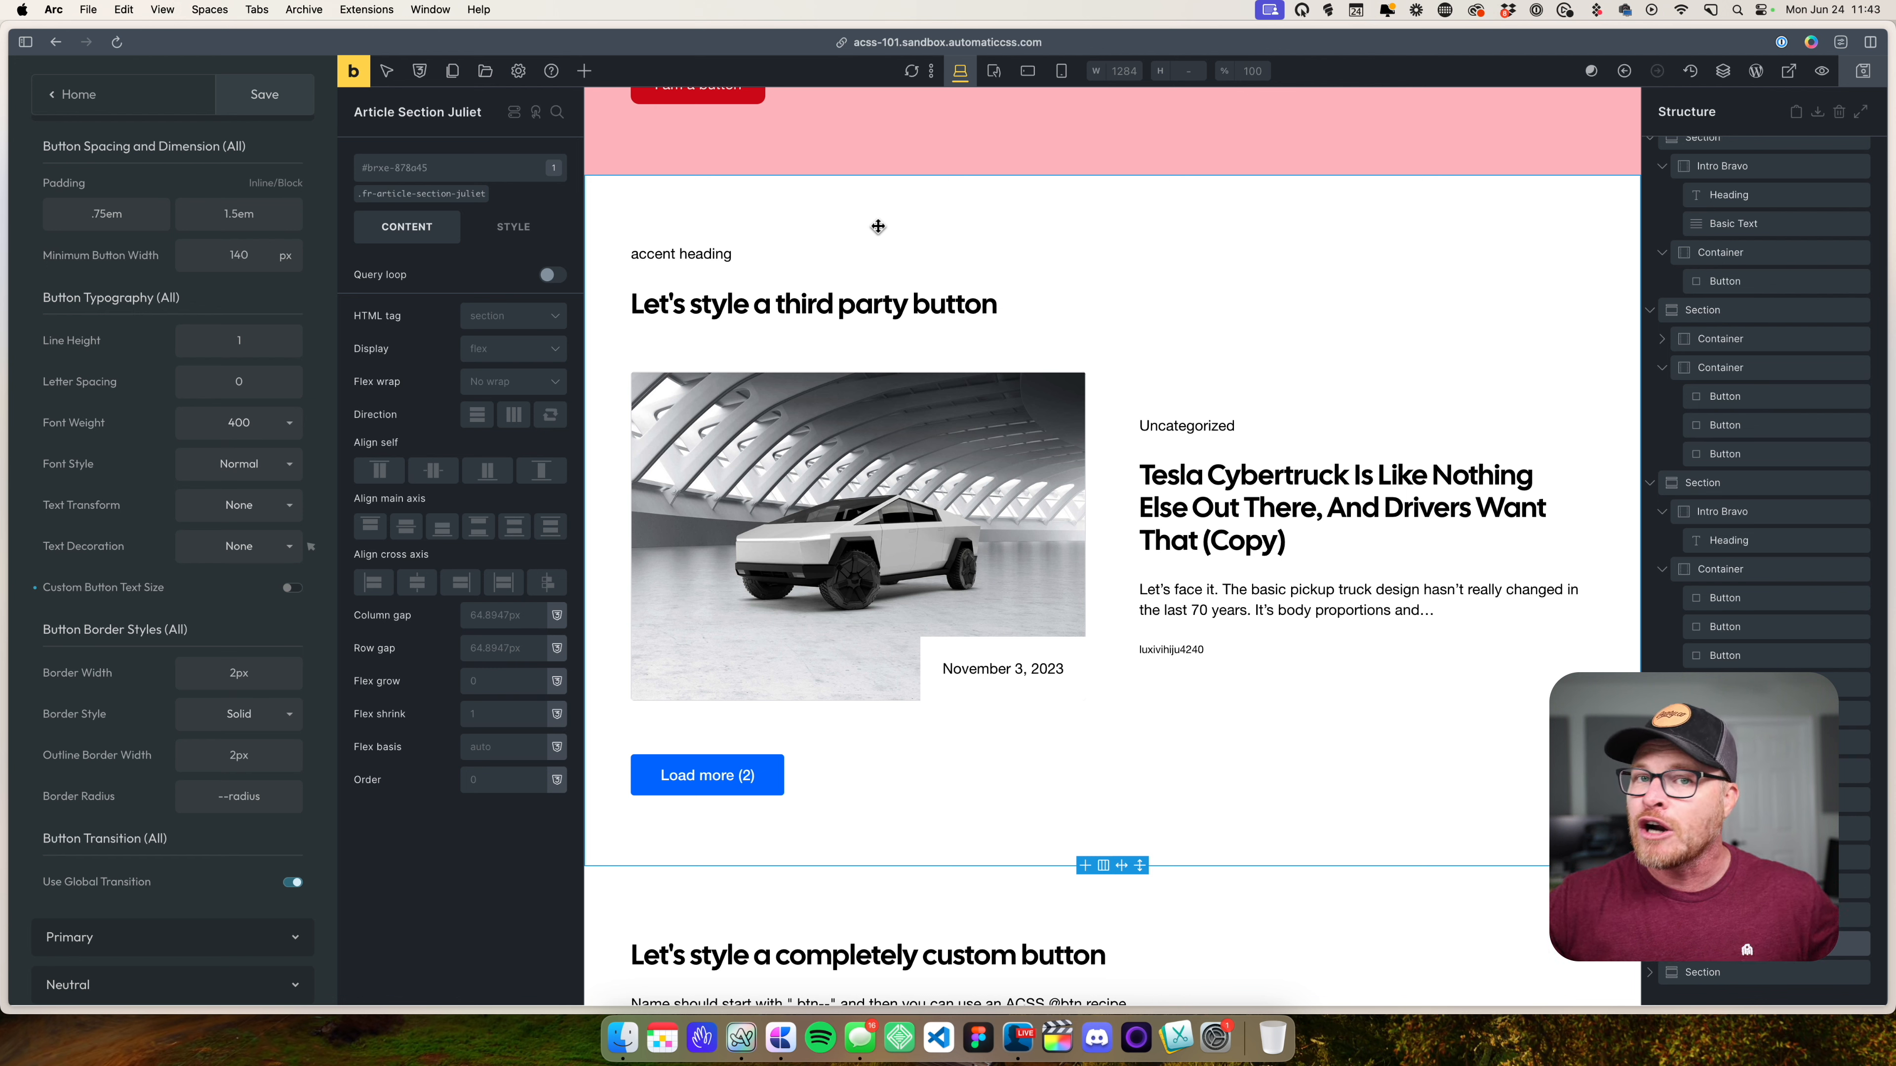
{"action": "left_click", "coordinate": [731, 778]}
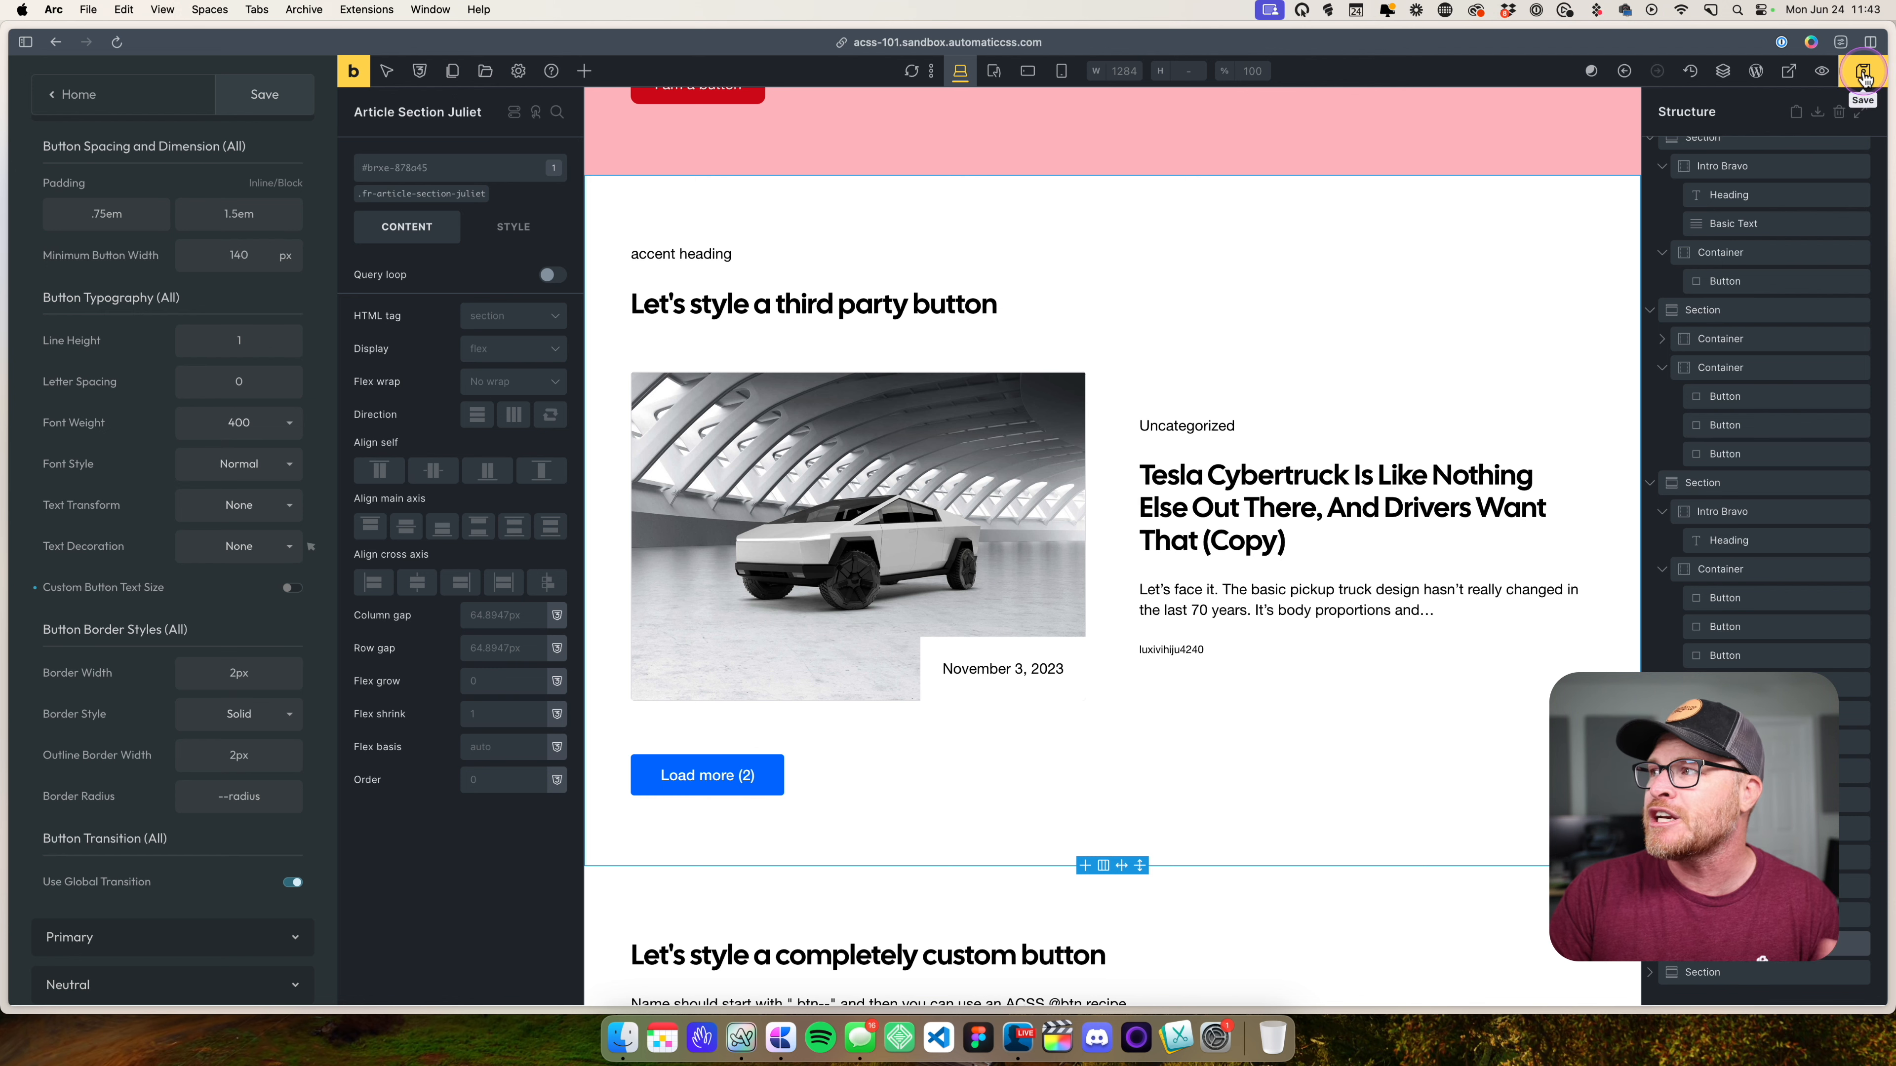
{"action": "left_click", "coordinate": [793, 780]}
{"action": "key", "text": "ctrl+s"}
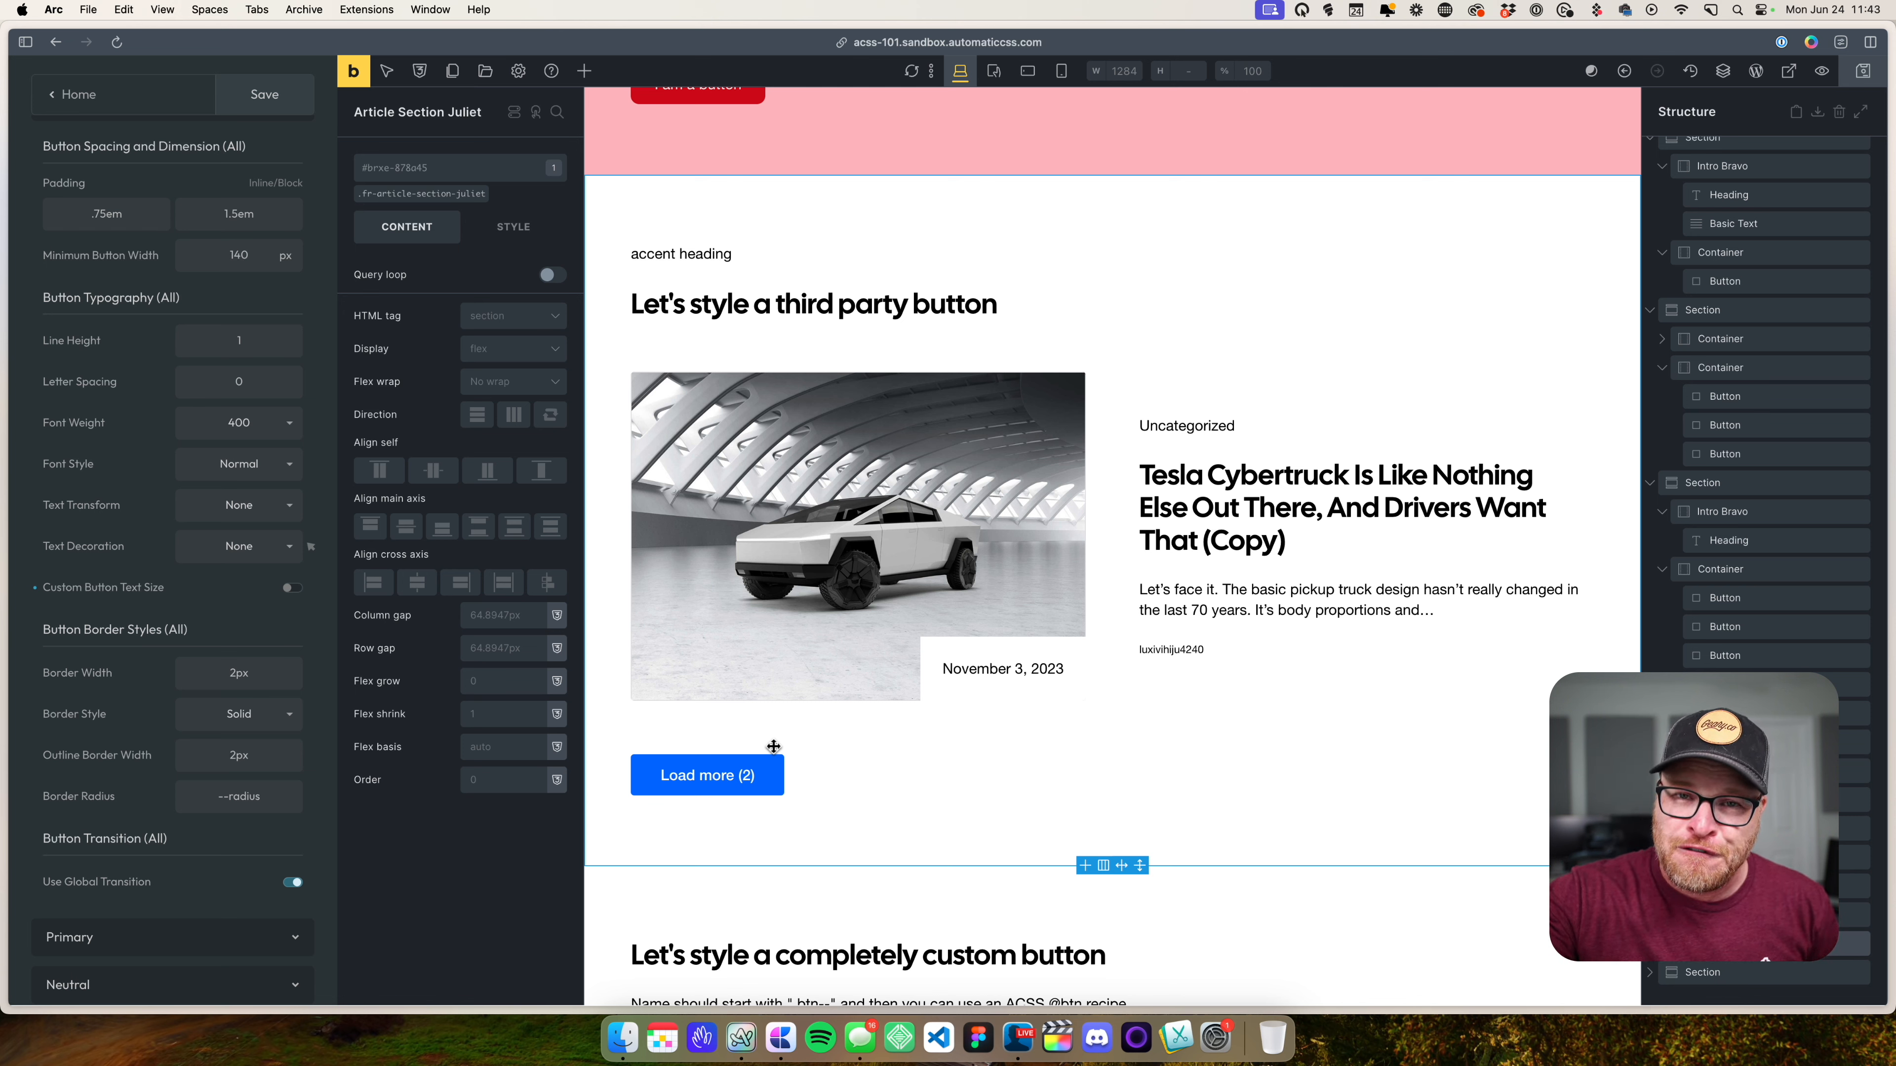
{"action": "left_click", "coordinate": [770, 759]}
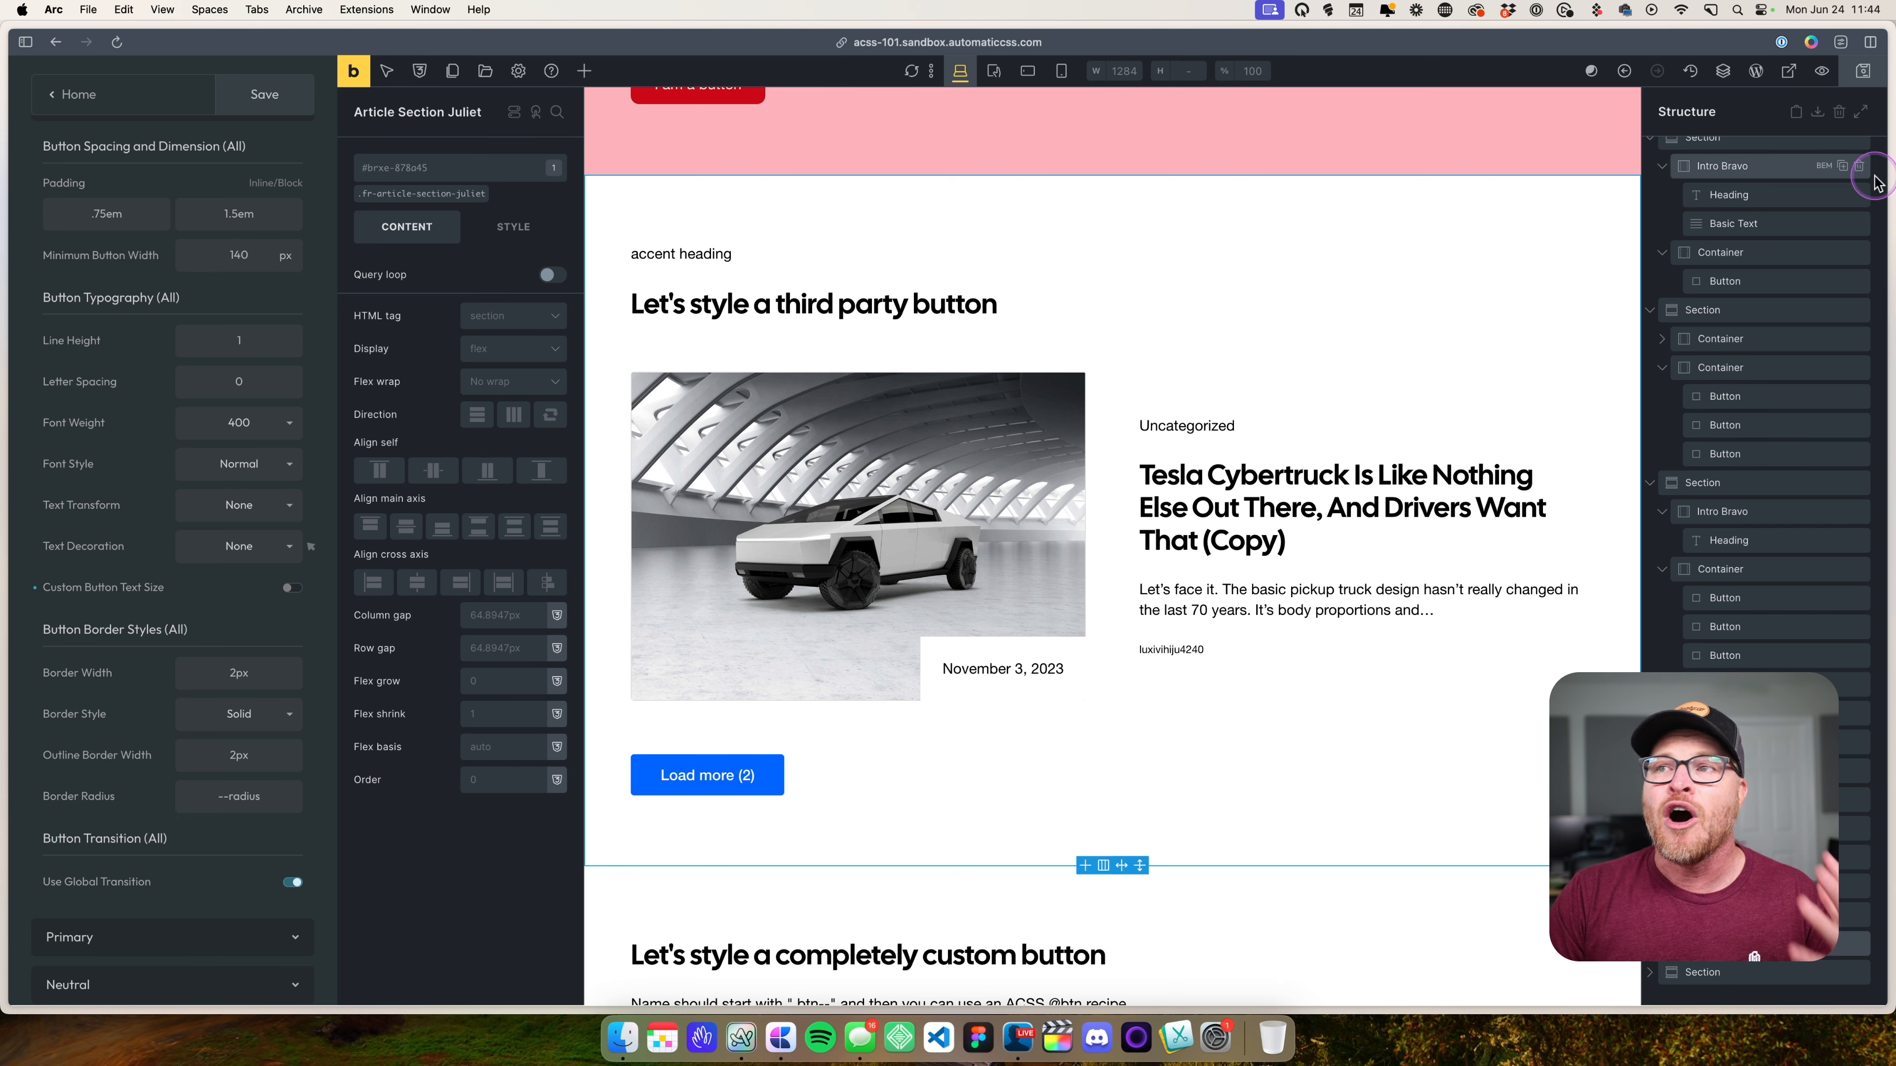
{"action": "left_click", "coordinate": [1867, 72]}
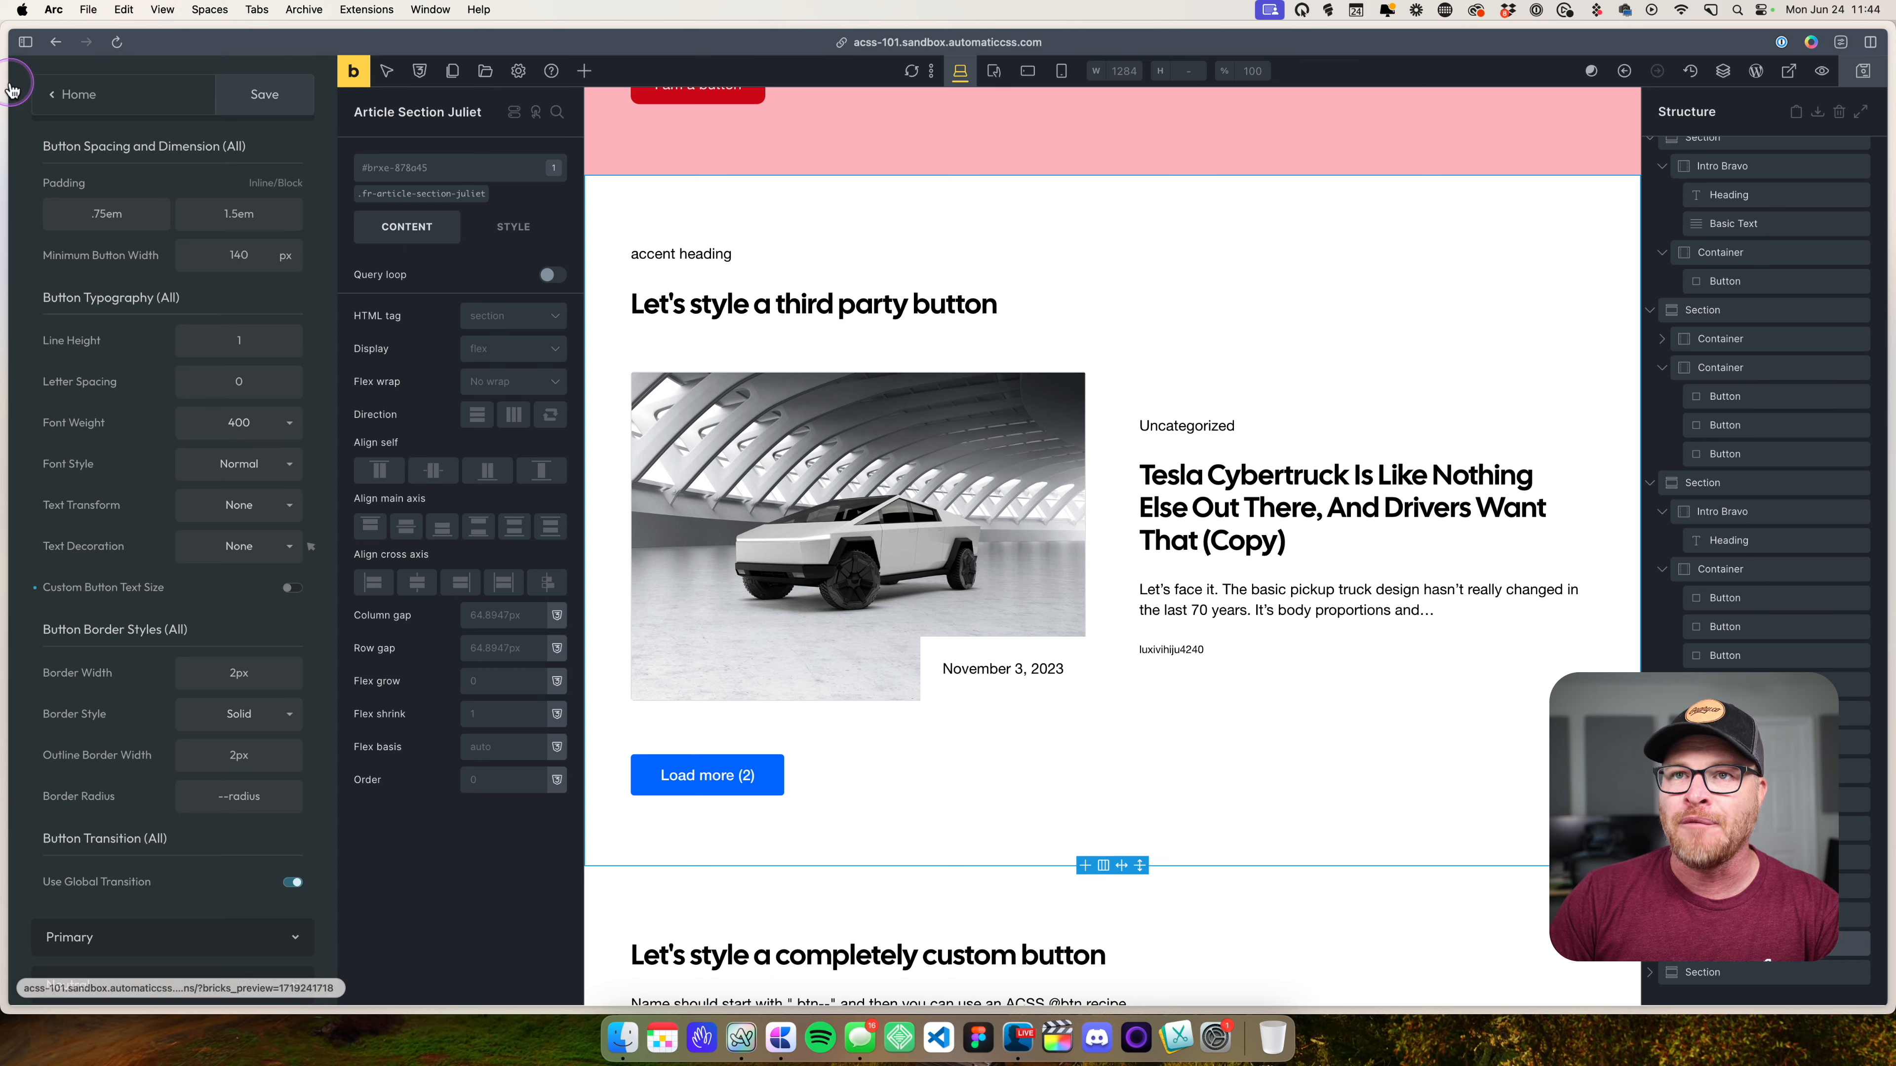
- Switch to the front-end Buttons page, close its developer tools and bring up the third-party button section
{"action": "left_click", "coordinate": [22, 43]}
{"action": "left_click", "coordinate": [74, 644]}
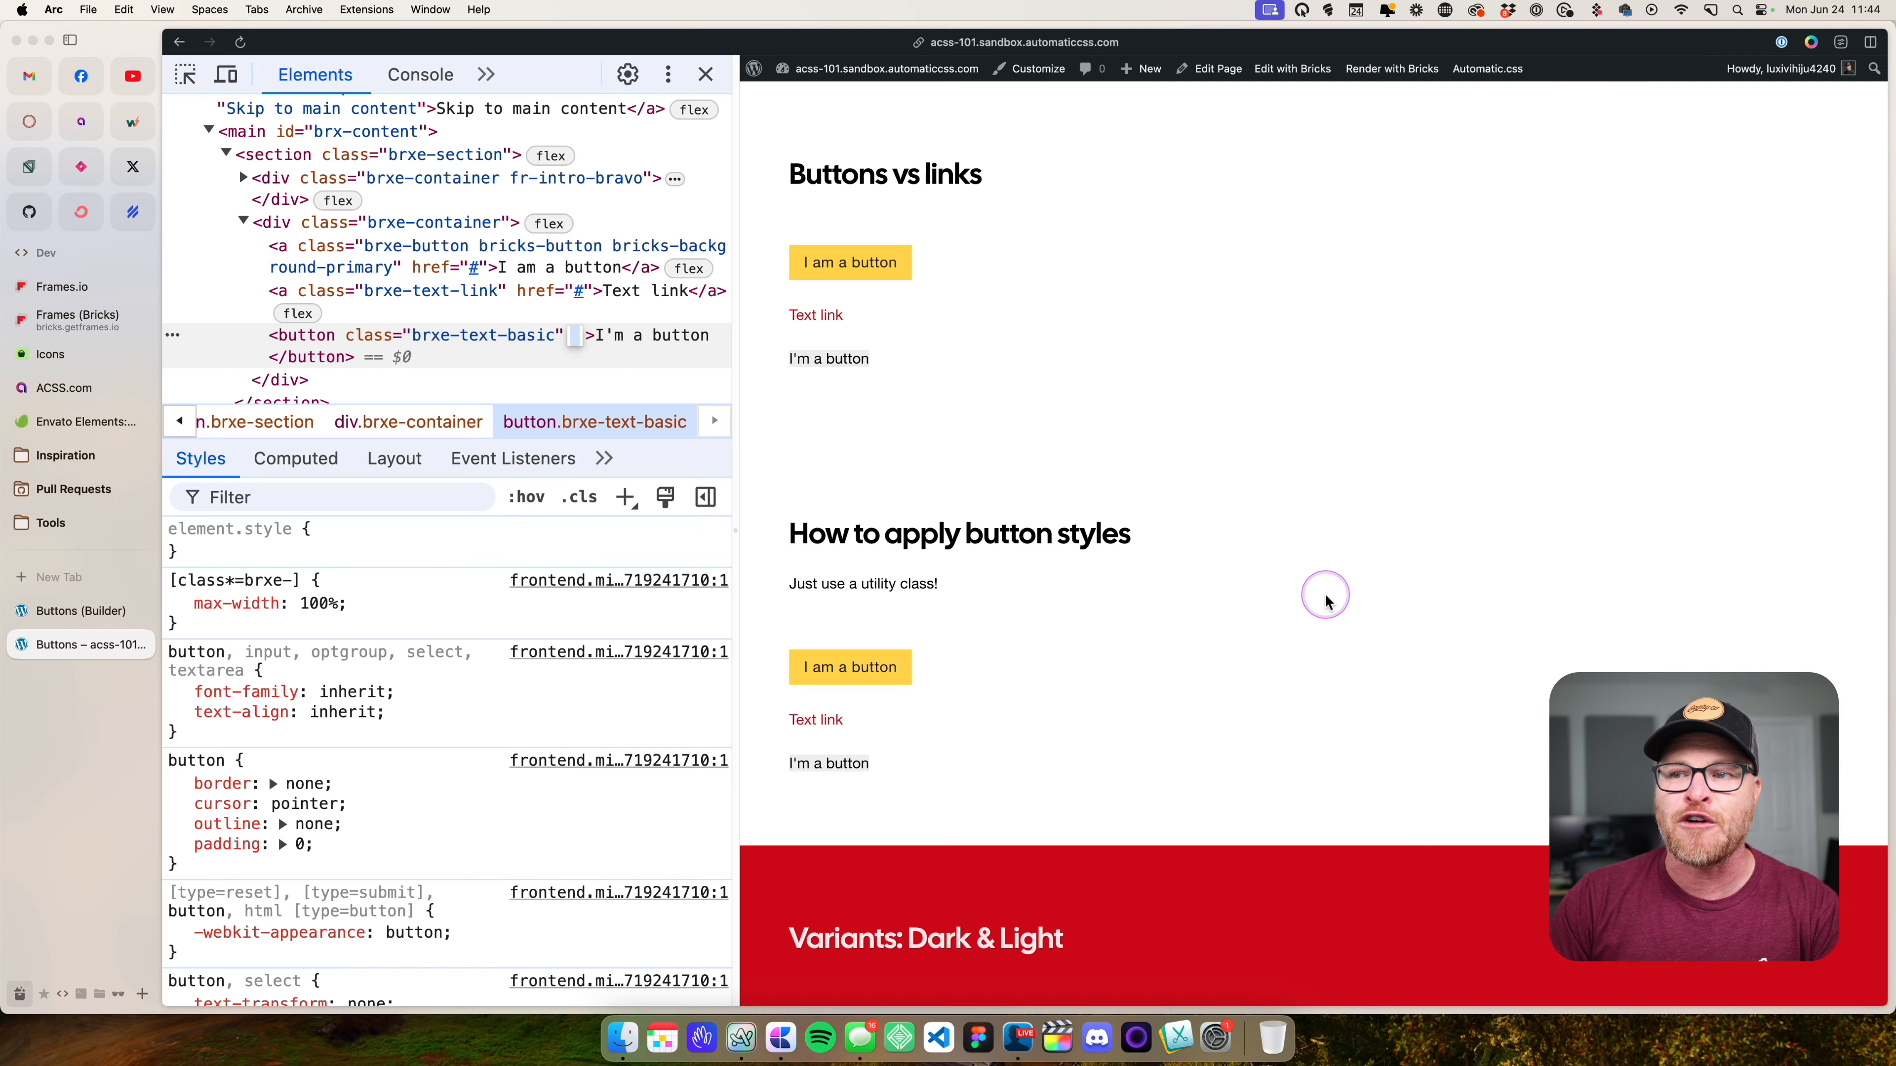
{"action": "left_click", "coordinate": [706, 74]}
{"action": "scroll", "coordinate": [1149, 595], "scroll_direction": "down", "scroll_amount": 10}
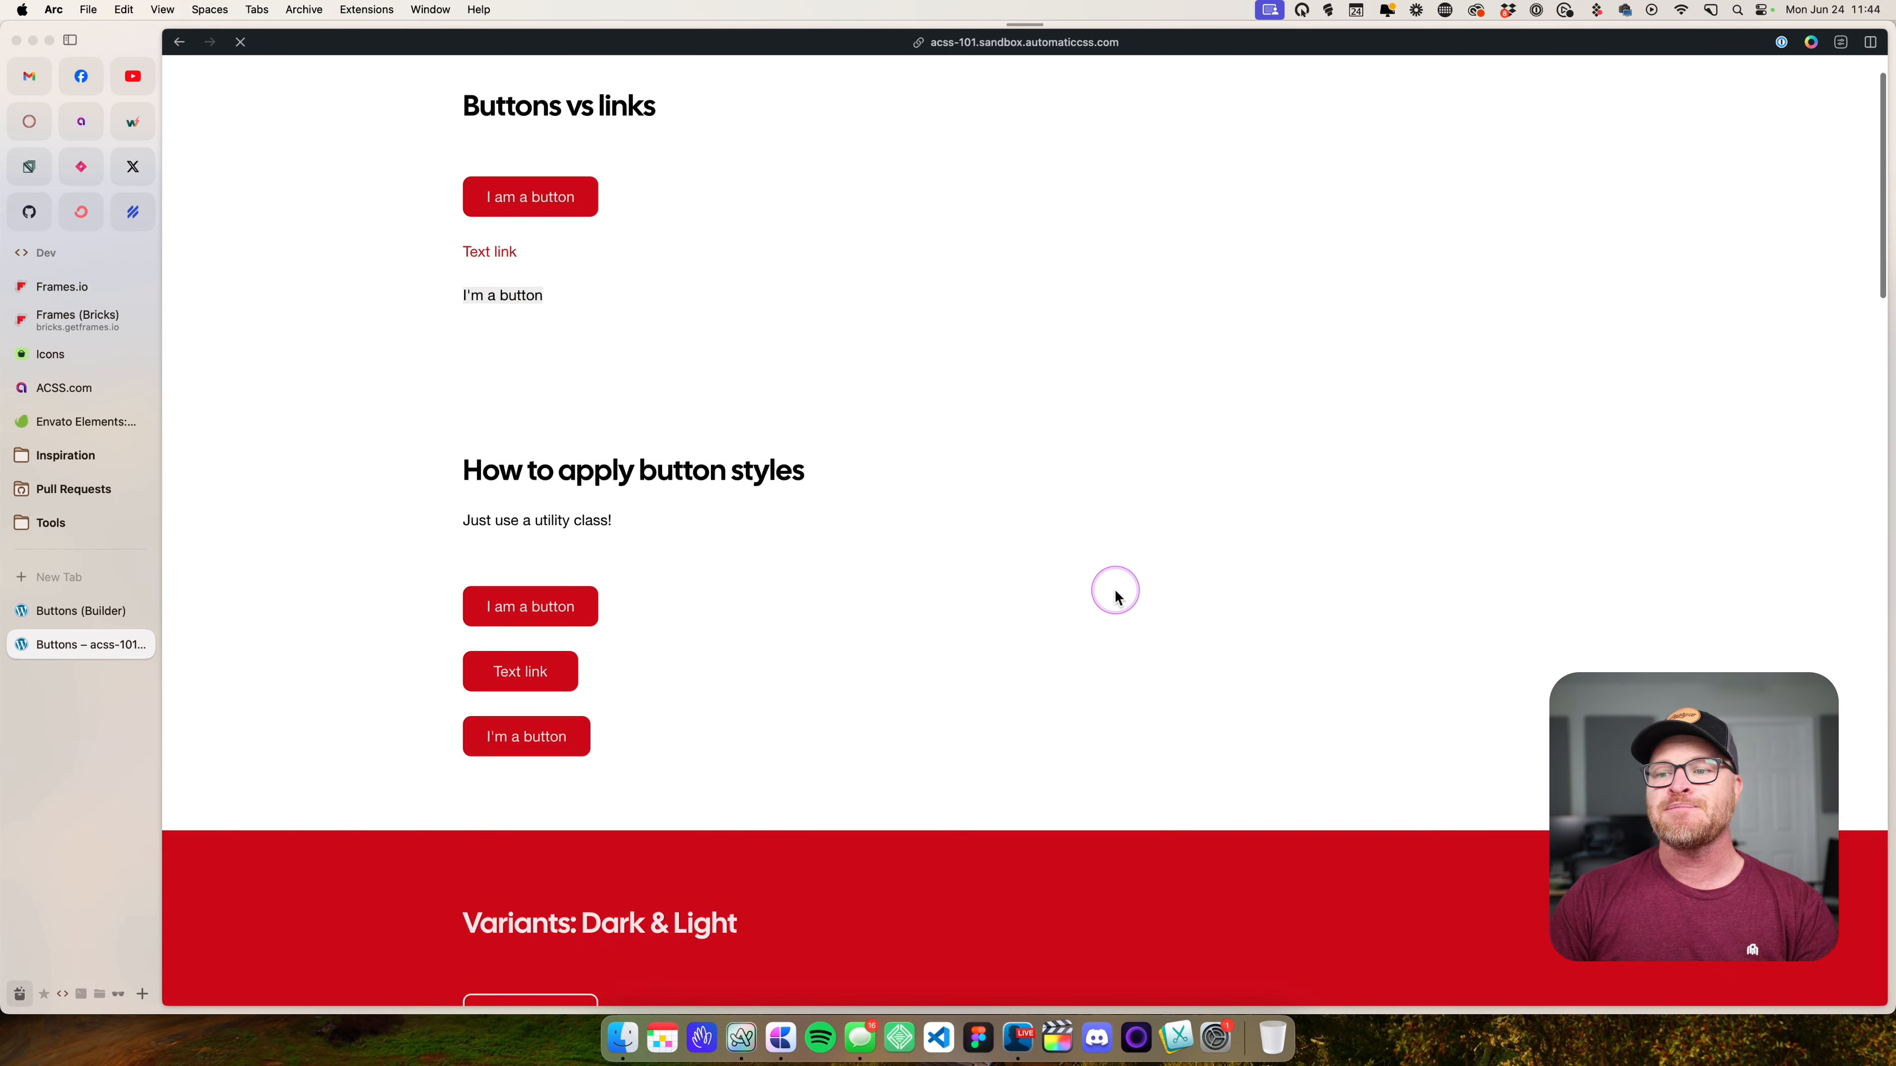
{"action": "scroll", "coordinate": [1117, 596], "scroll_direction": "down", "scroll_amount": 20}
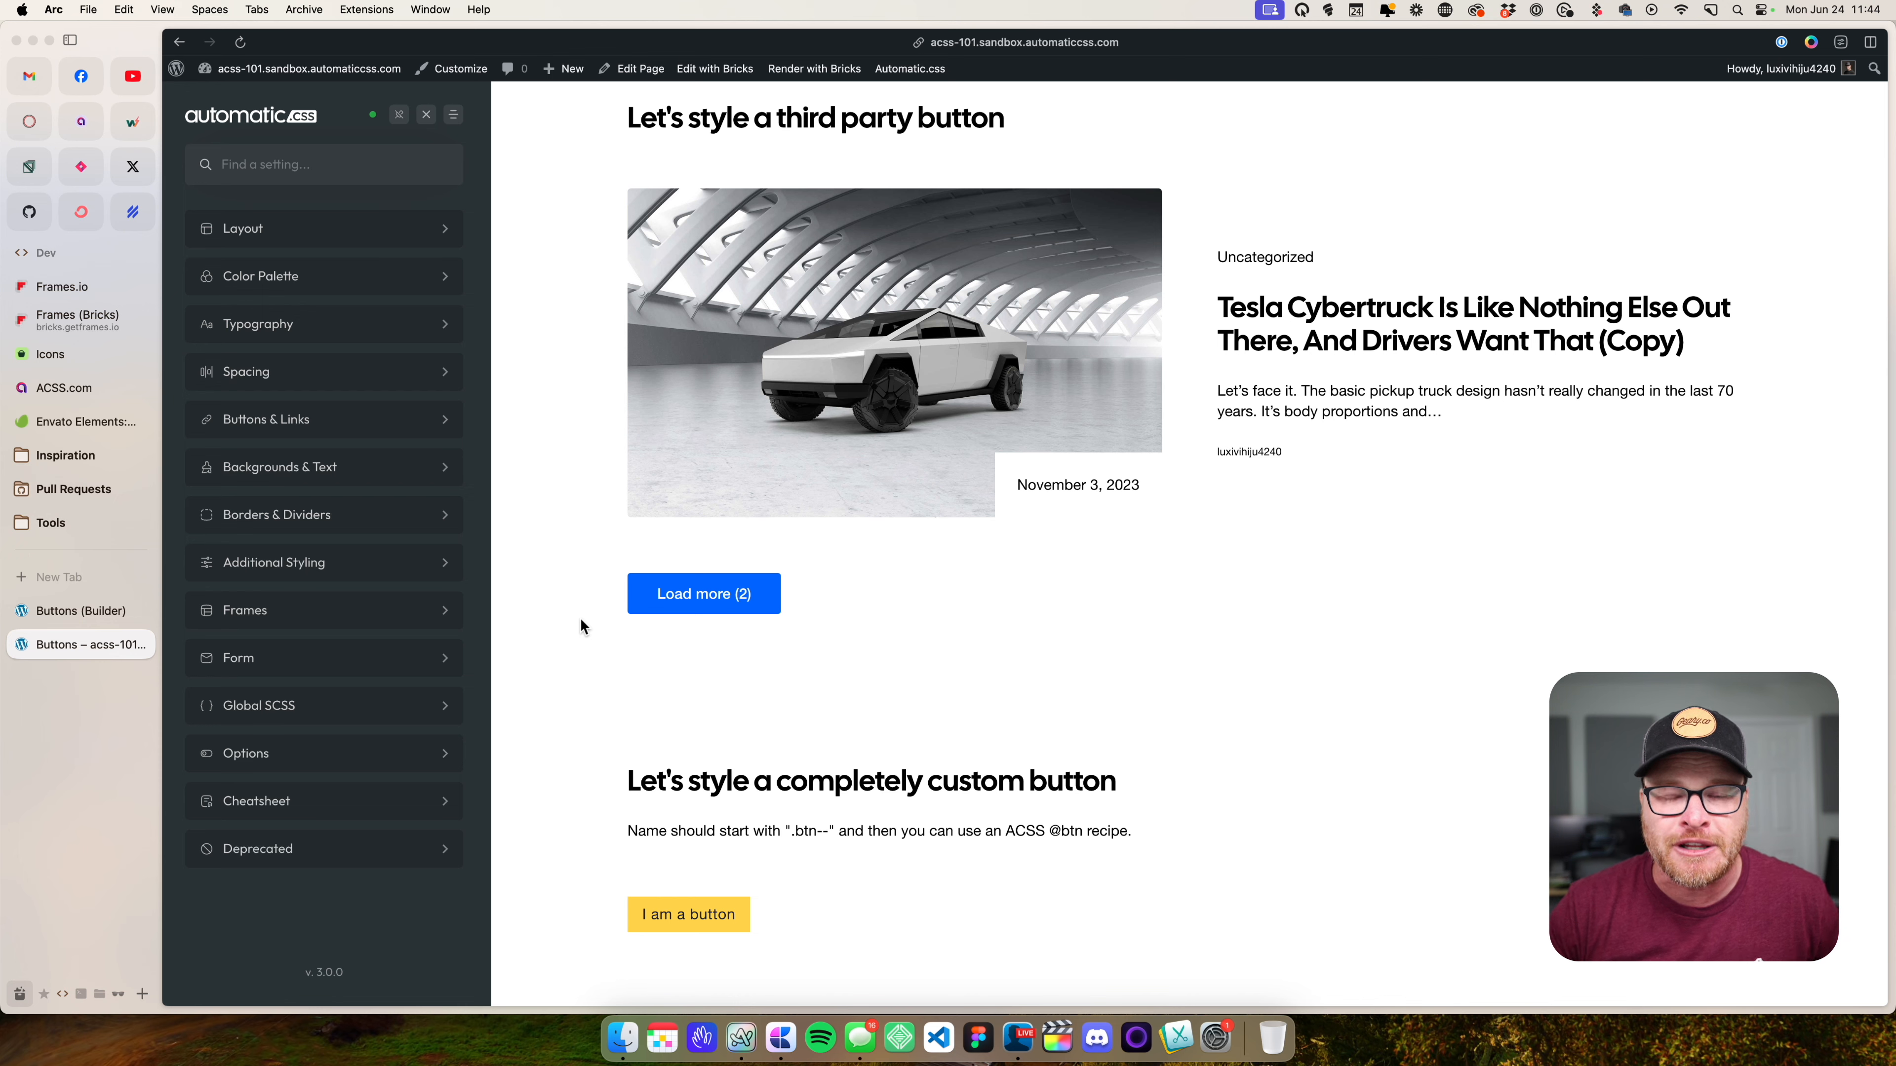
- Inspect the Load more button in the developer tools and hide the Automatic.css settings
{"action": "right_click", "coordinate": [739, 607]}
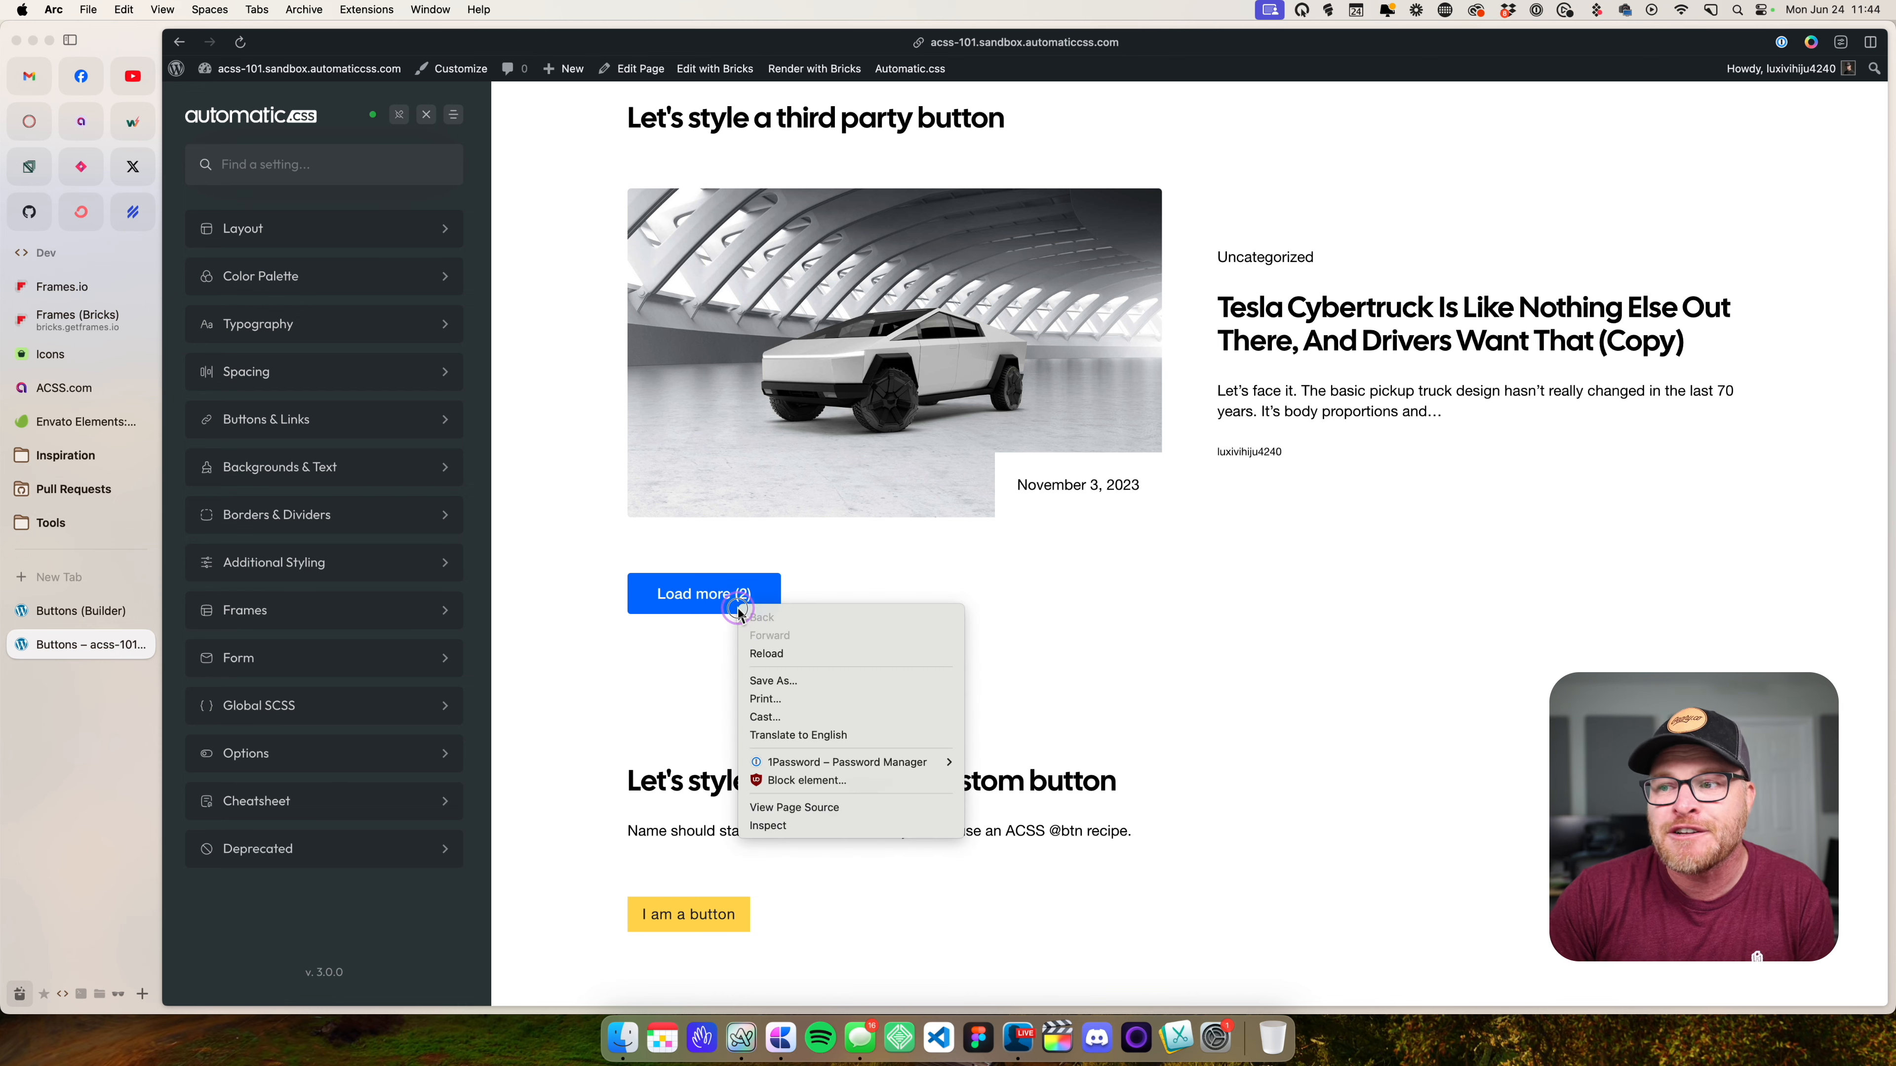
{"action": "left_click", "coordinate": [761, 825]}
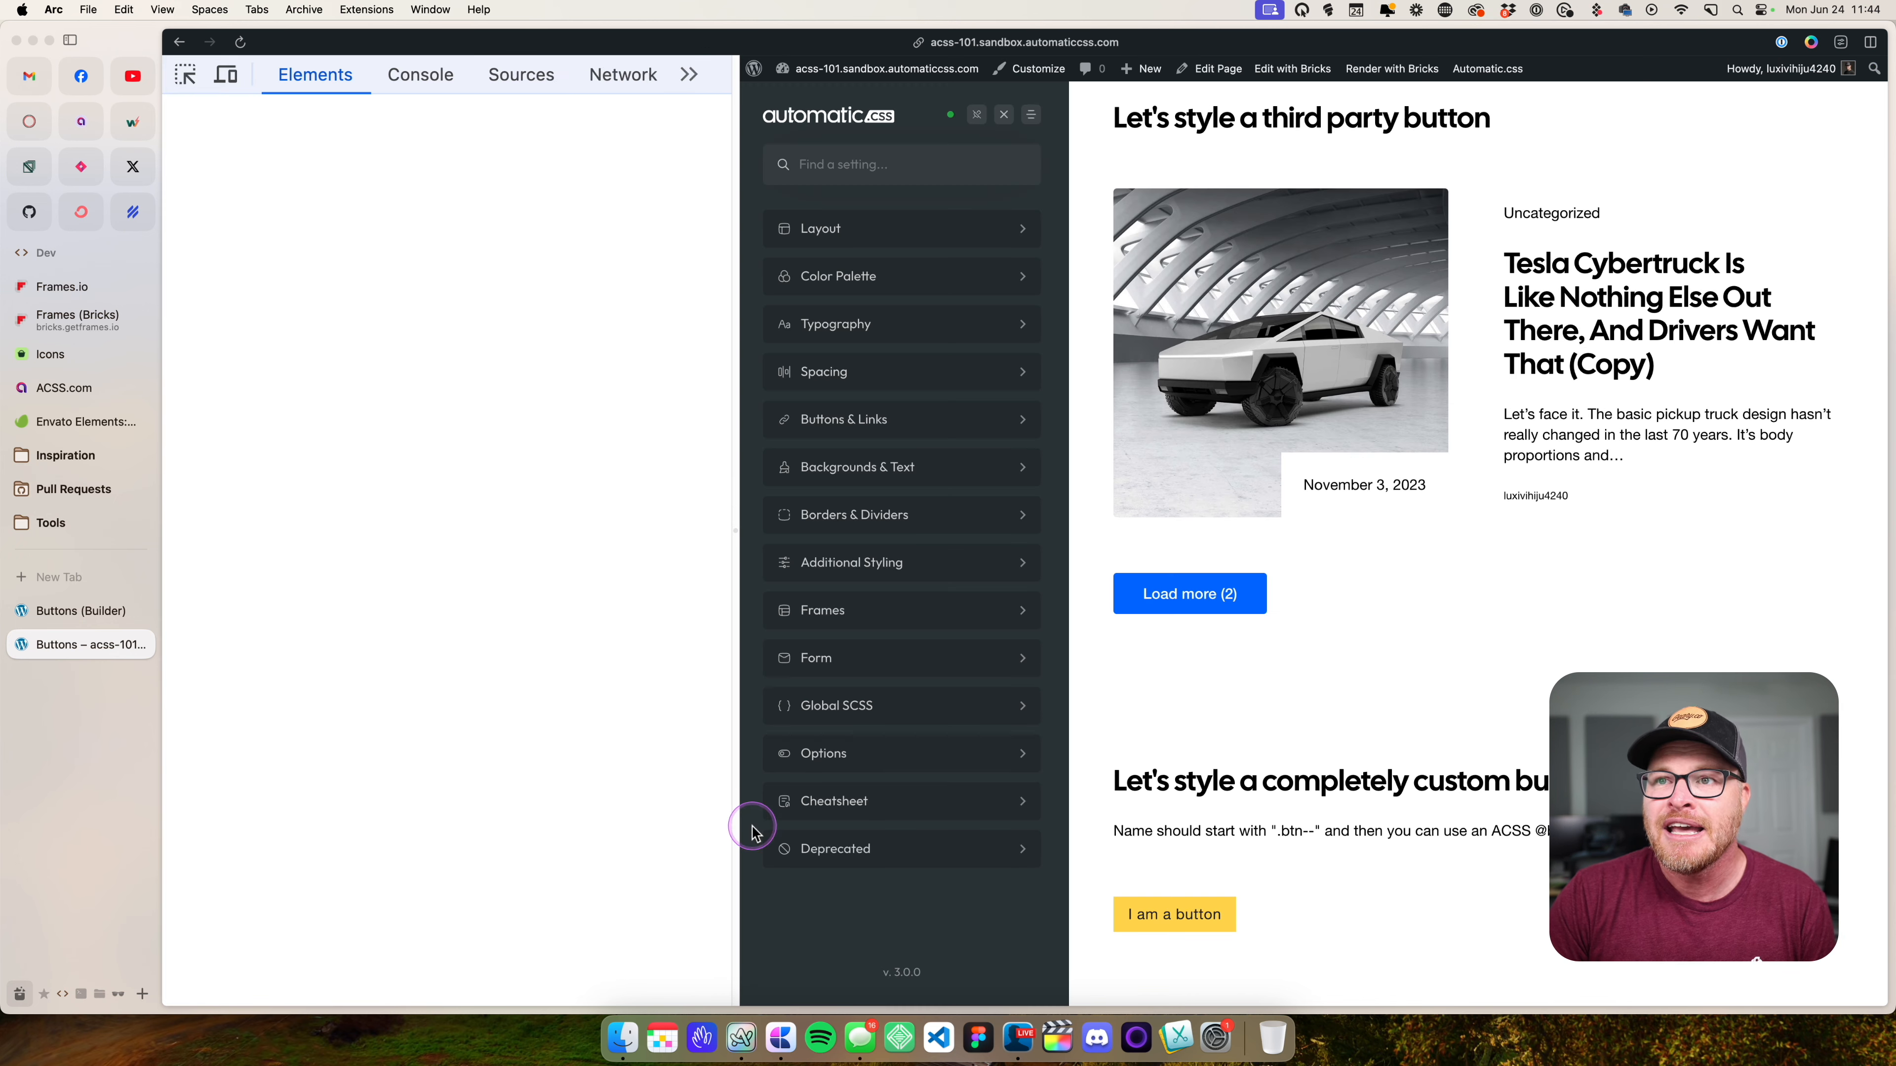
{"action": "left_click", "coordinate": [977, 115]}
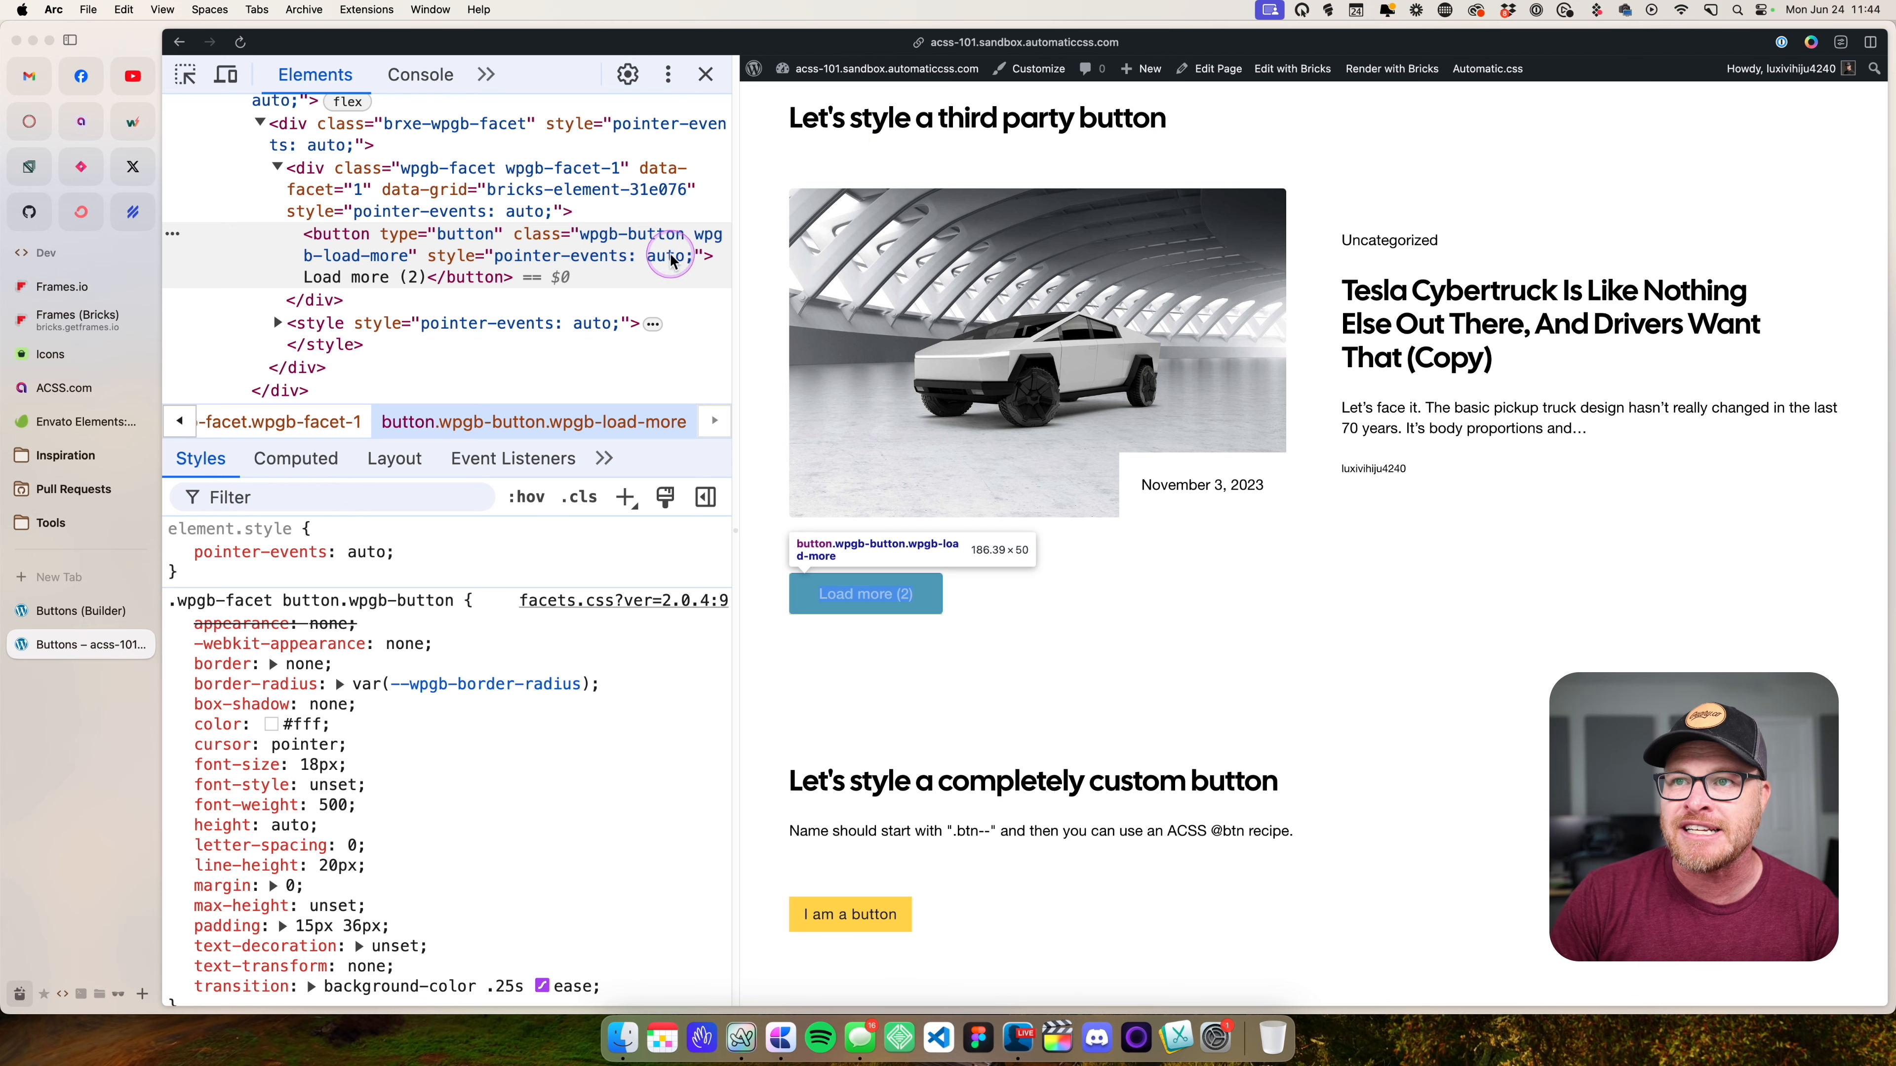
- Examine the Load more button's markup, classes and applied CSS rules, including selector specificity and background color
{"action": "left_click", "coordinate": [326, 248]}
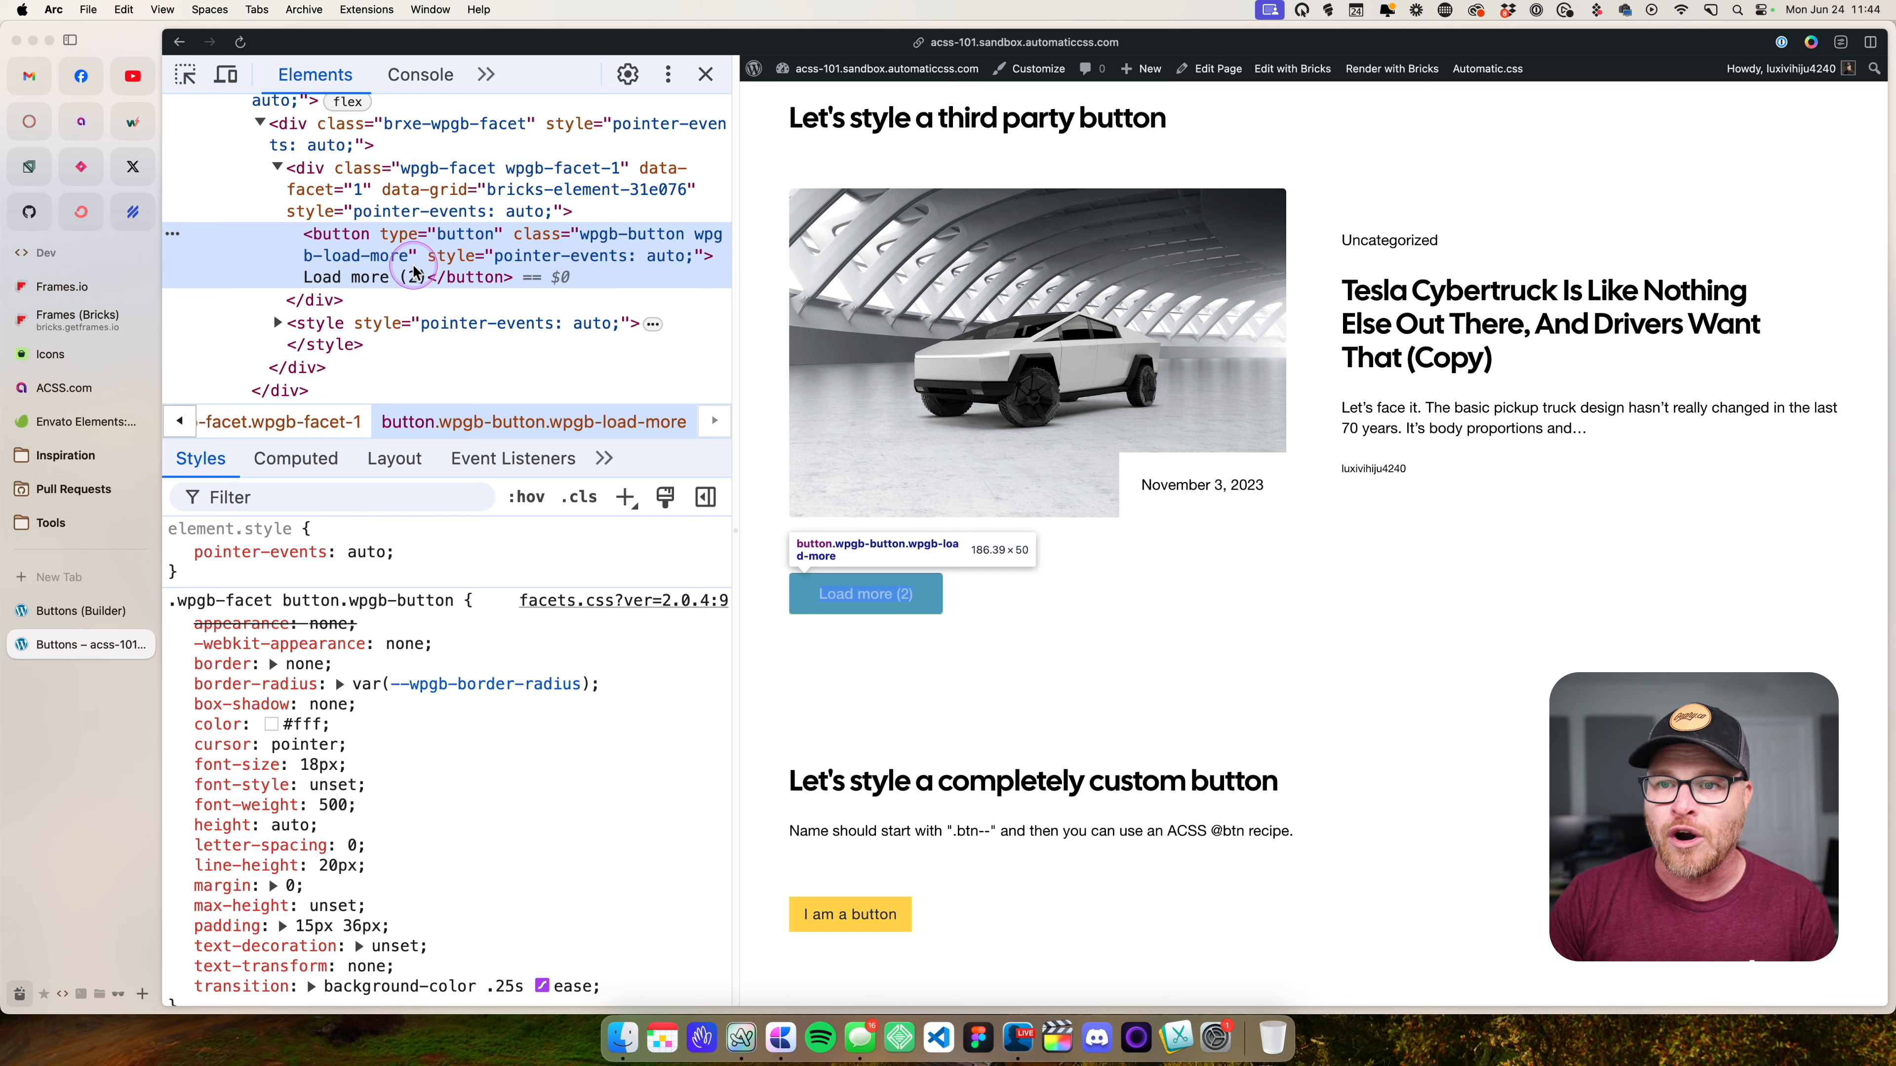
{"action": "scroll", "coordinate": [415, 635], "scroll_direction": "down", "scroll_amount": 1}
{"action": "scroll", "coordinate": [395, 634], "scroll_direction": "down", "scroll_amount": 1}
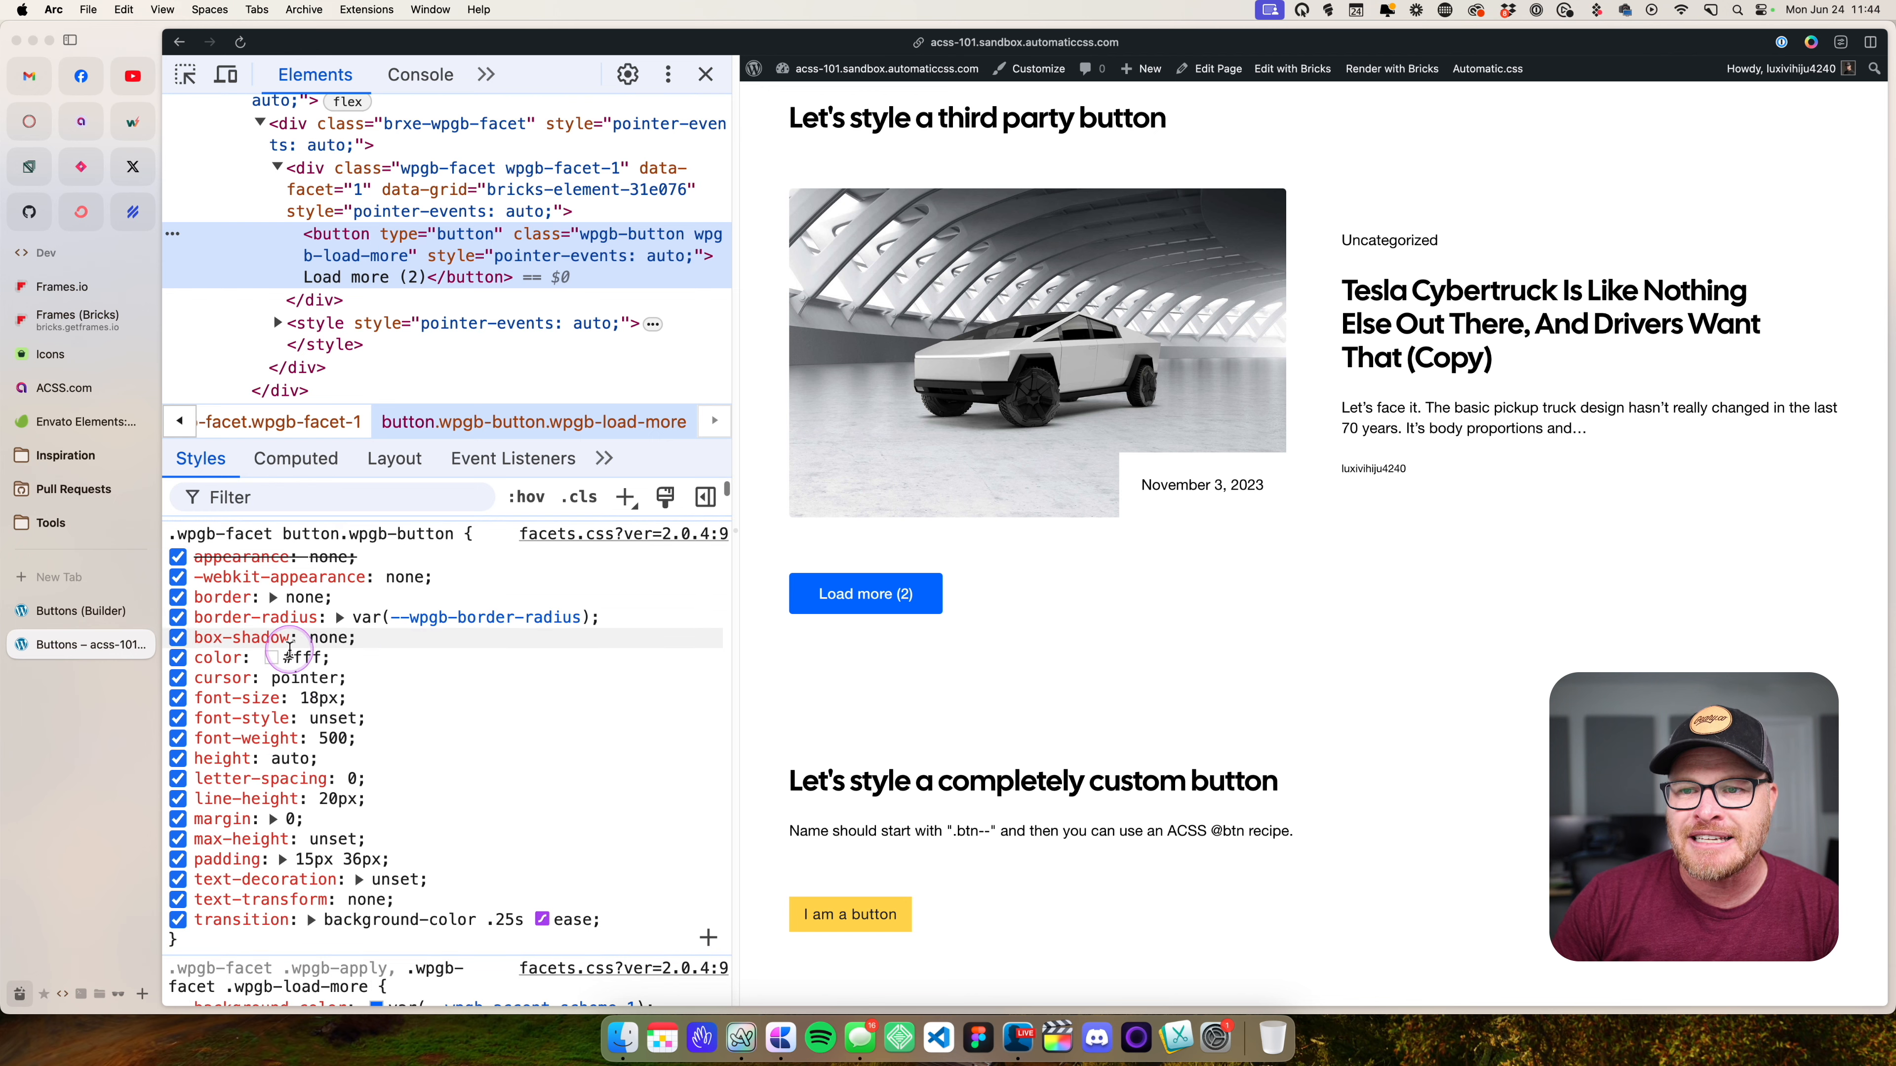
{"action": "scroll", "coordinate": [310, 686], "scroll_direction": "up", "scroll_amount": 1}
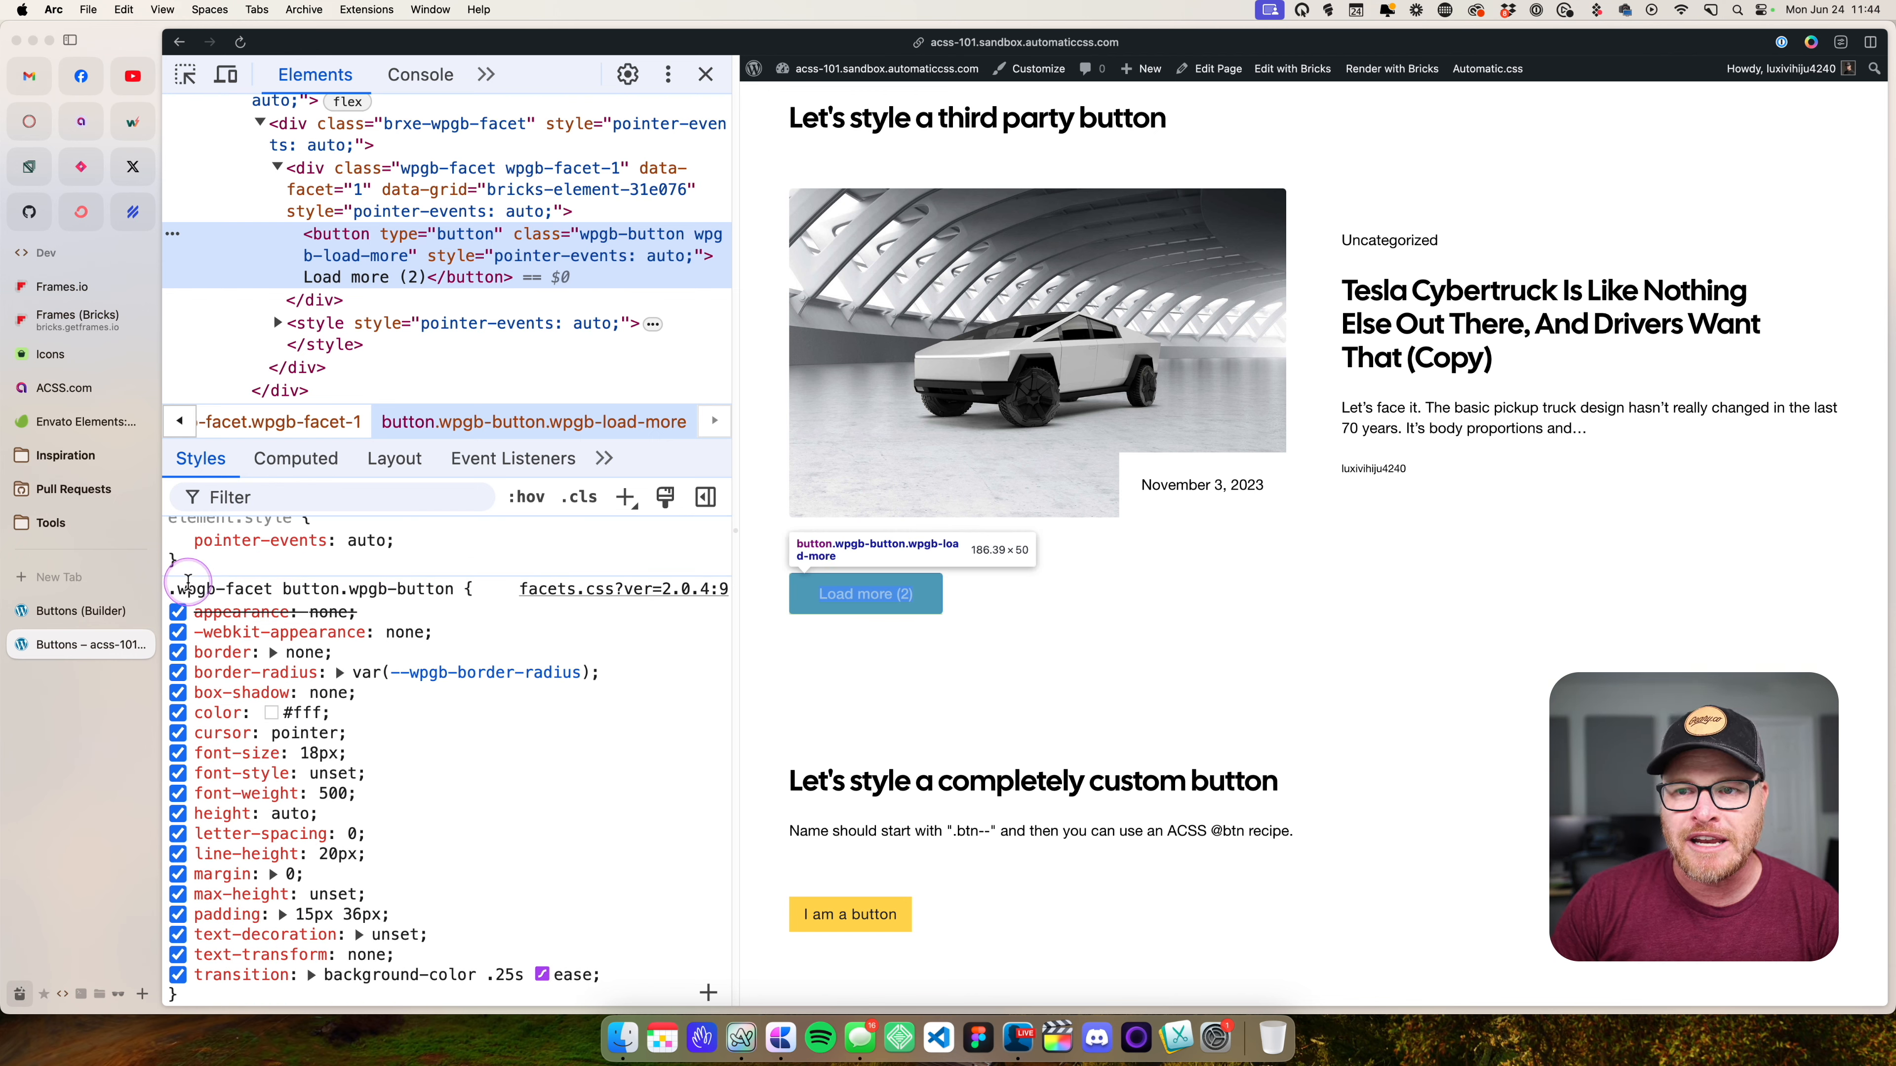
{"action": "scroll", "coordinate": [314, 643], "scroll_direction": "down", "scroll_amount": 5}
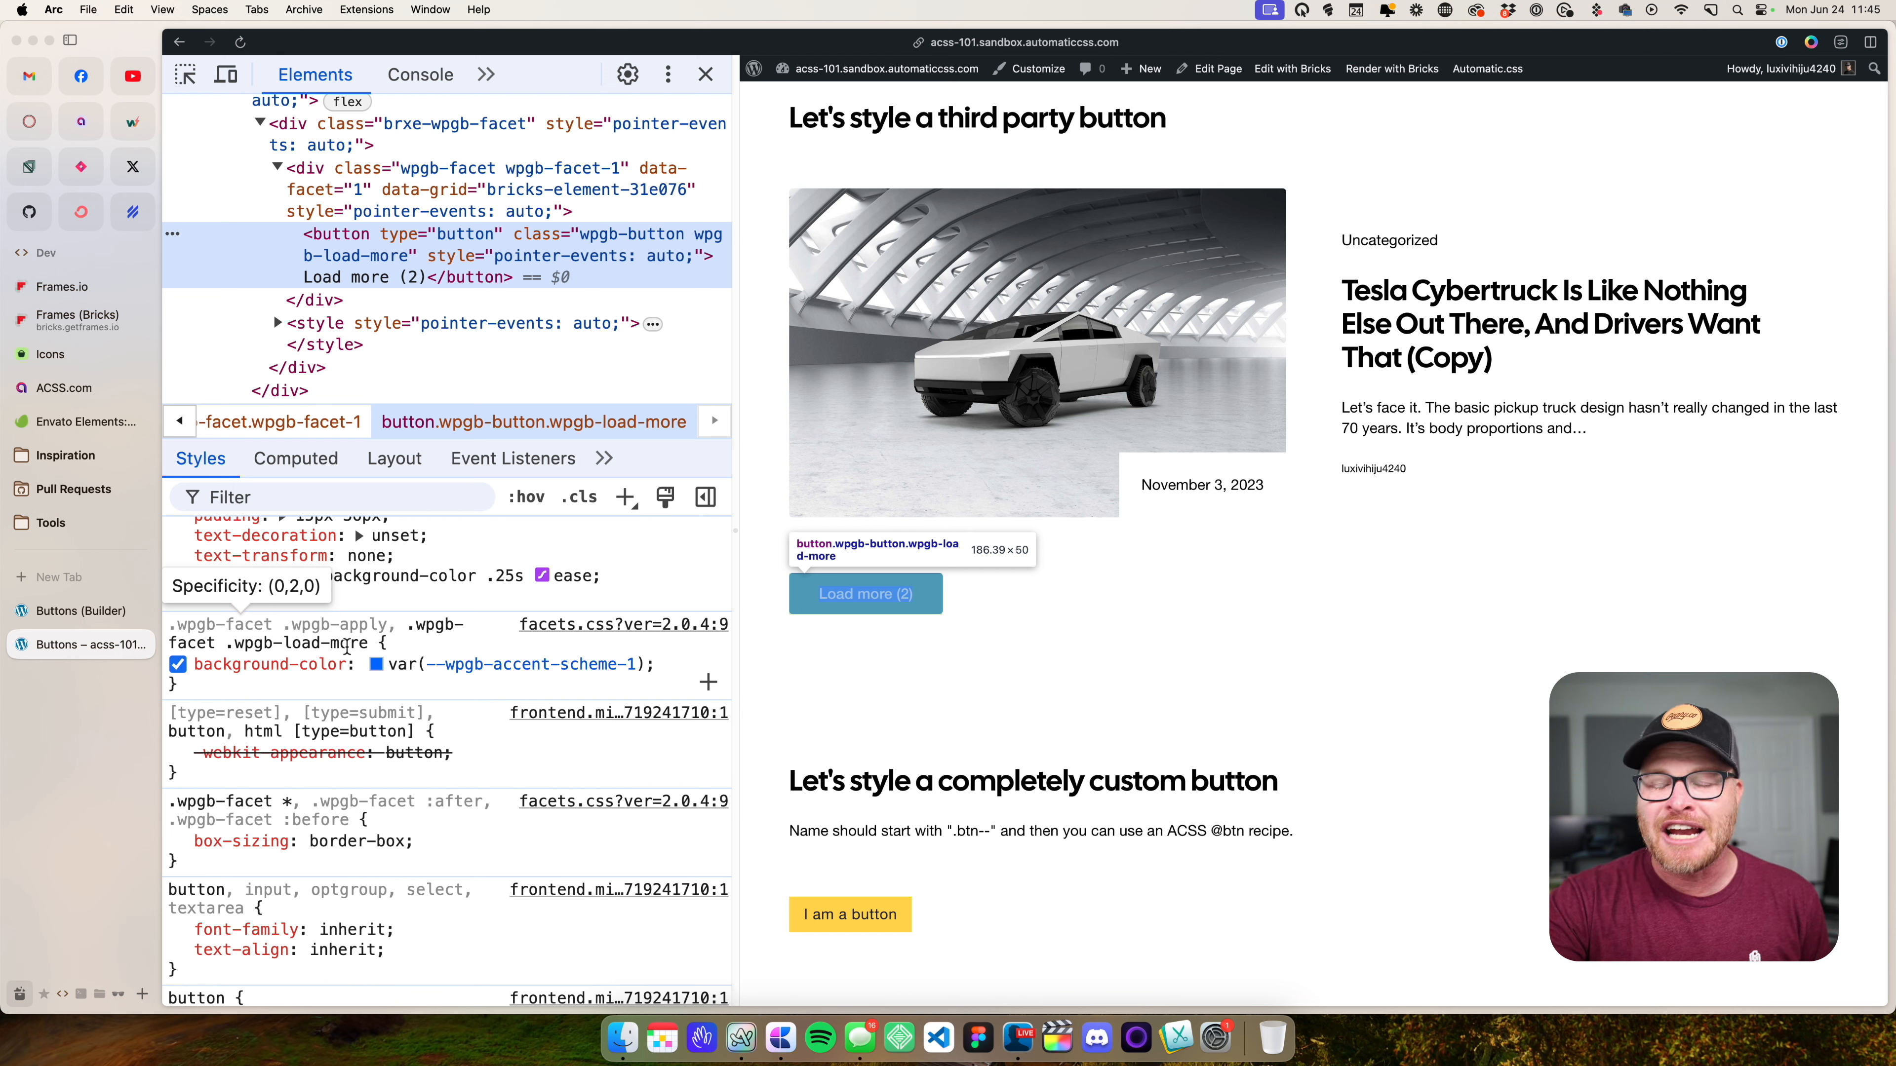
{"action": "left_click", "coordinate": [1056, 806]}
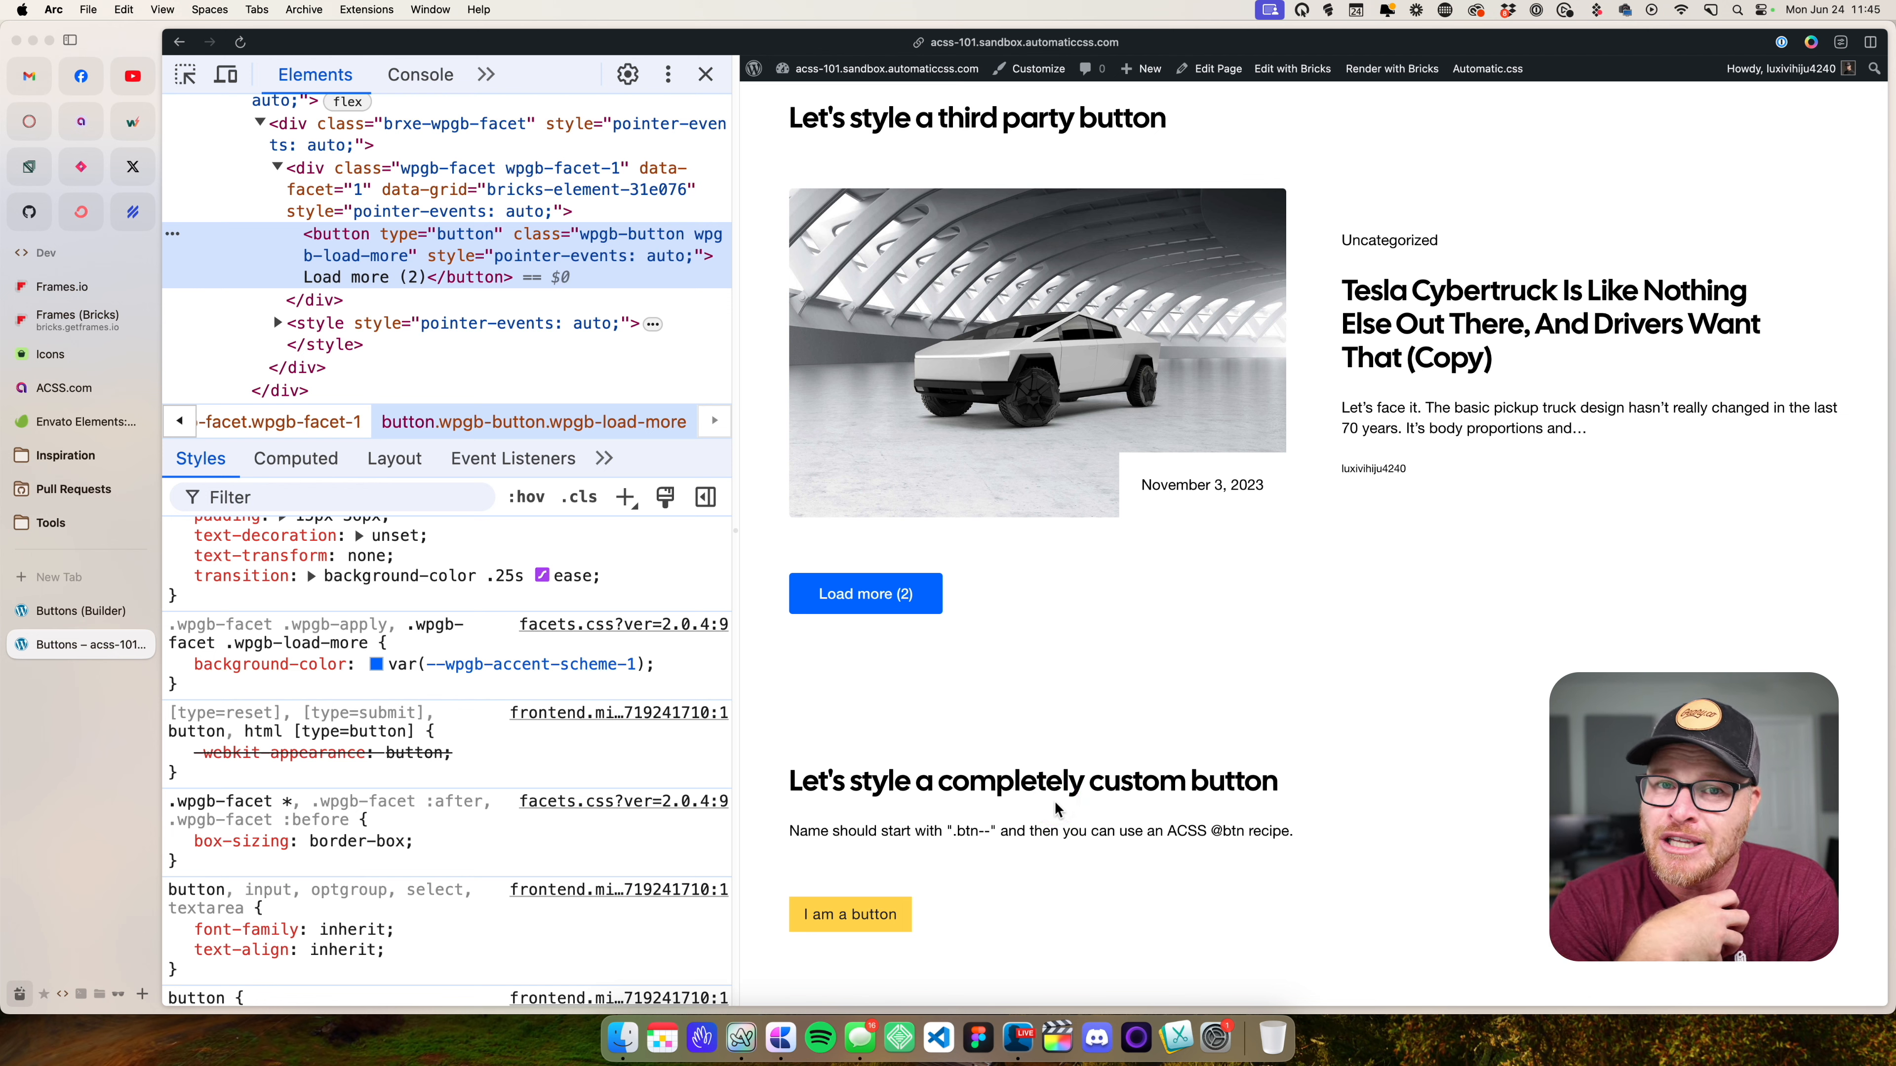
{"action": "scroll", "coordinate": [299, 689], "scroll_direction": "up", "scroll_amount": 5}
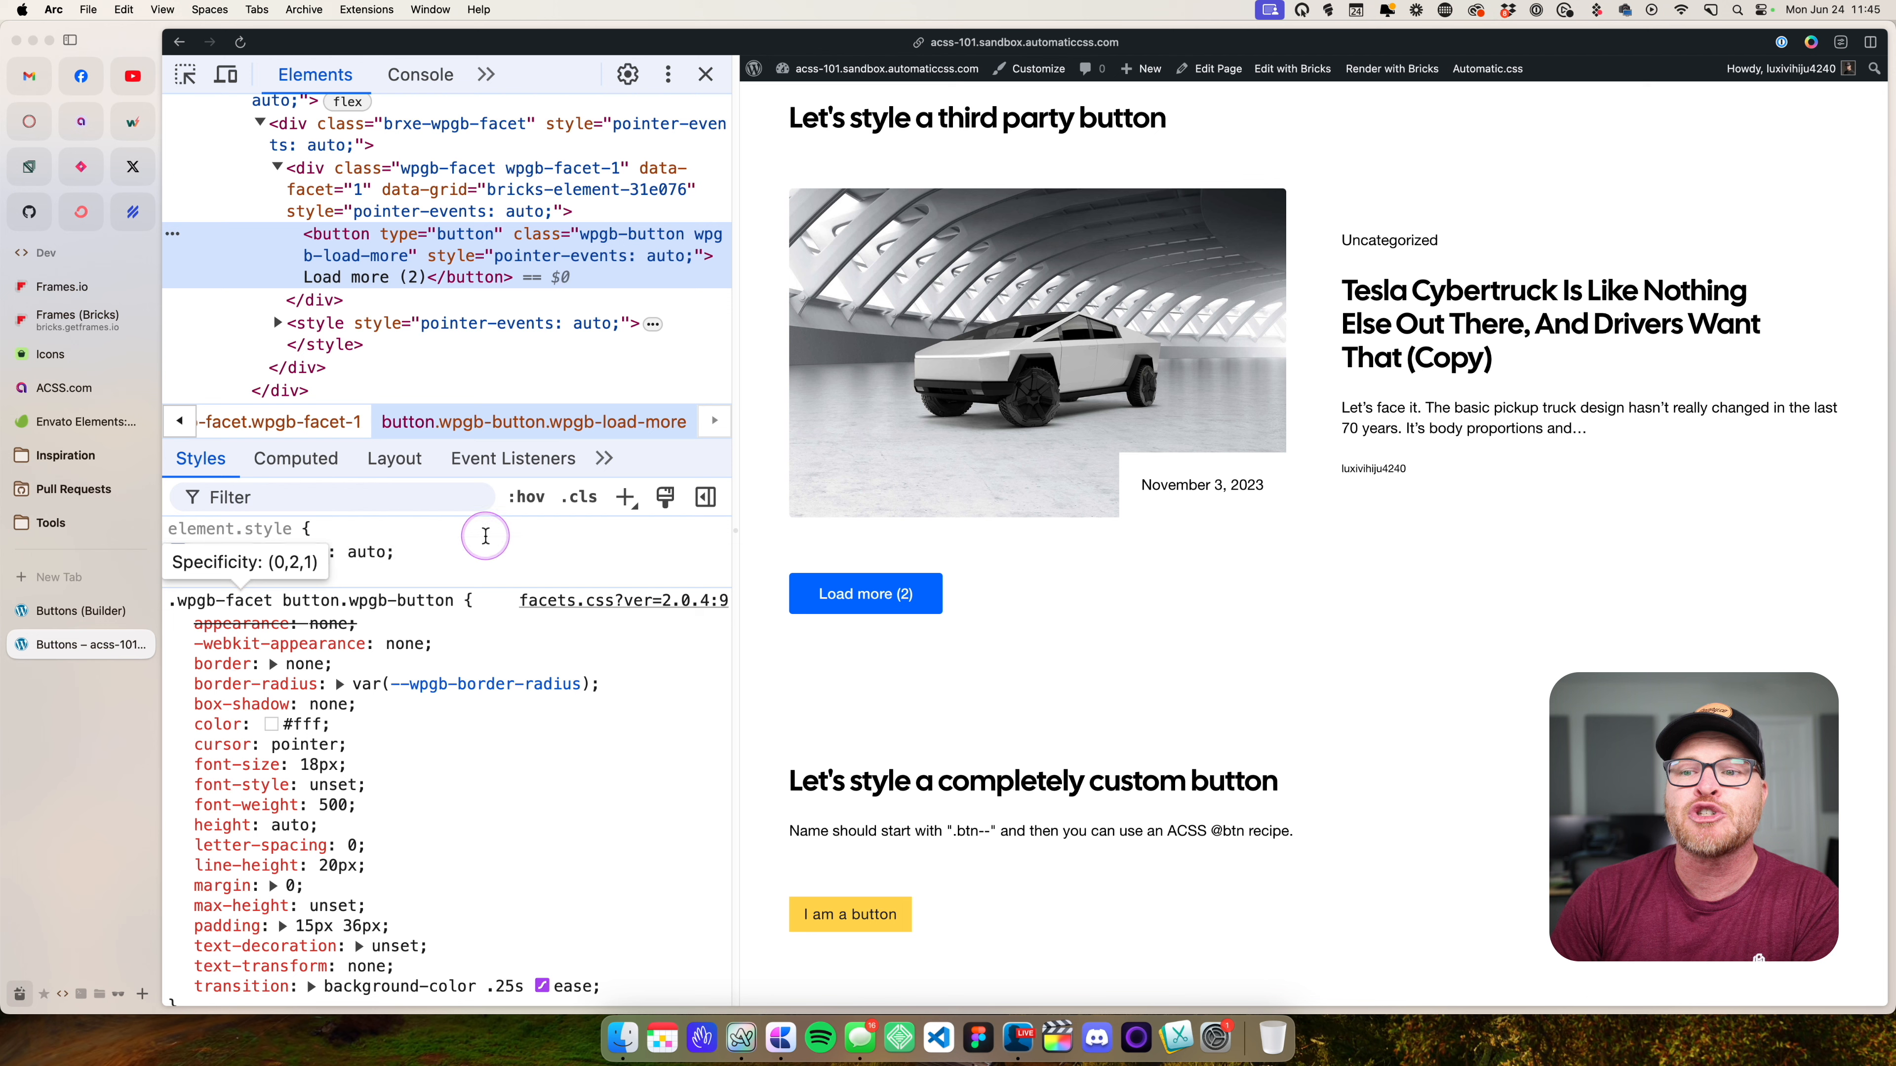
{"action": "left_click", "coordinate": [328, 256]}
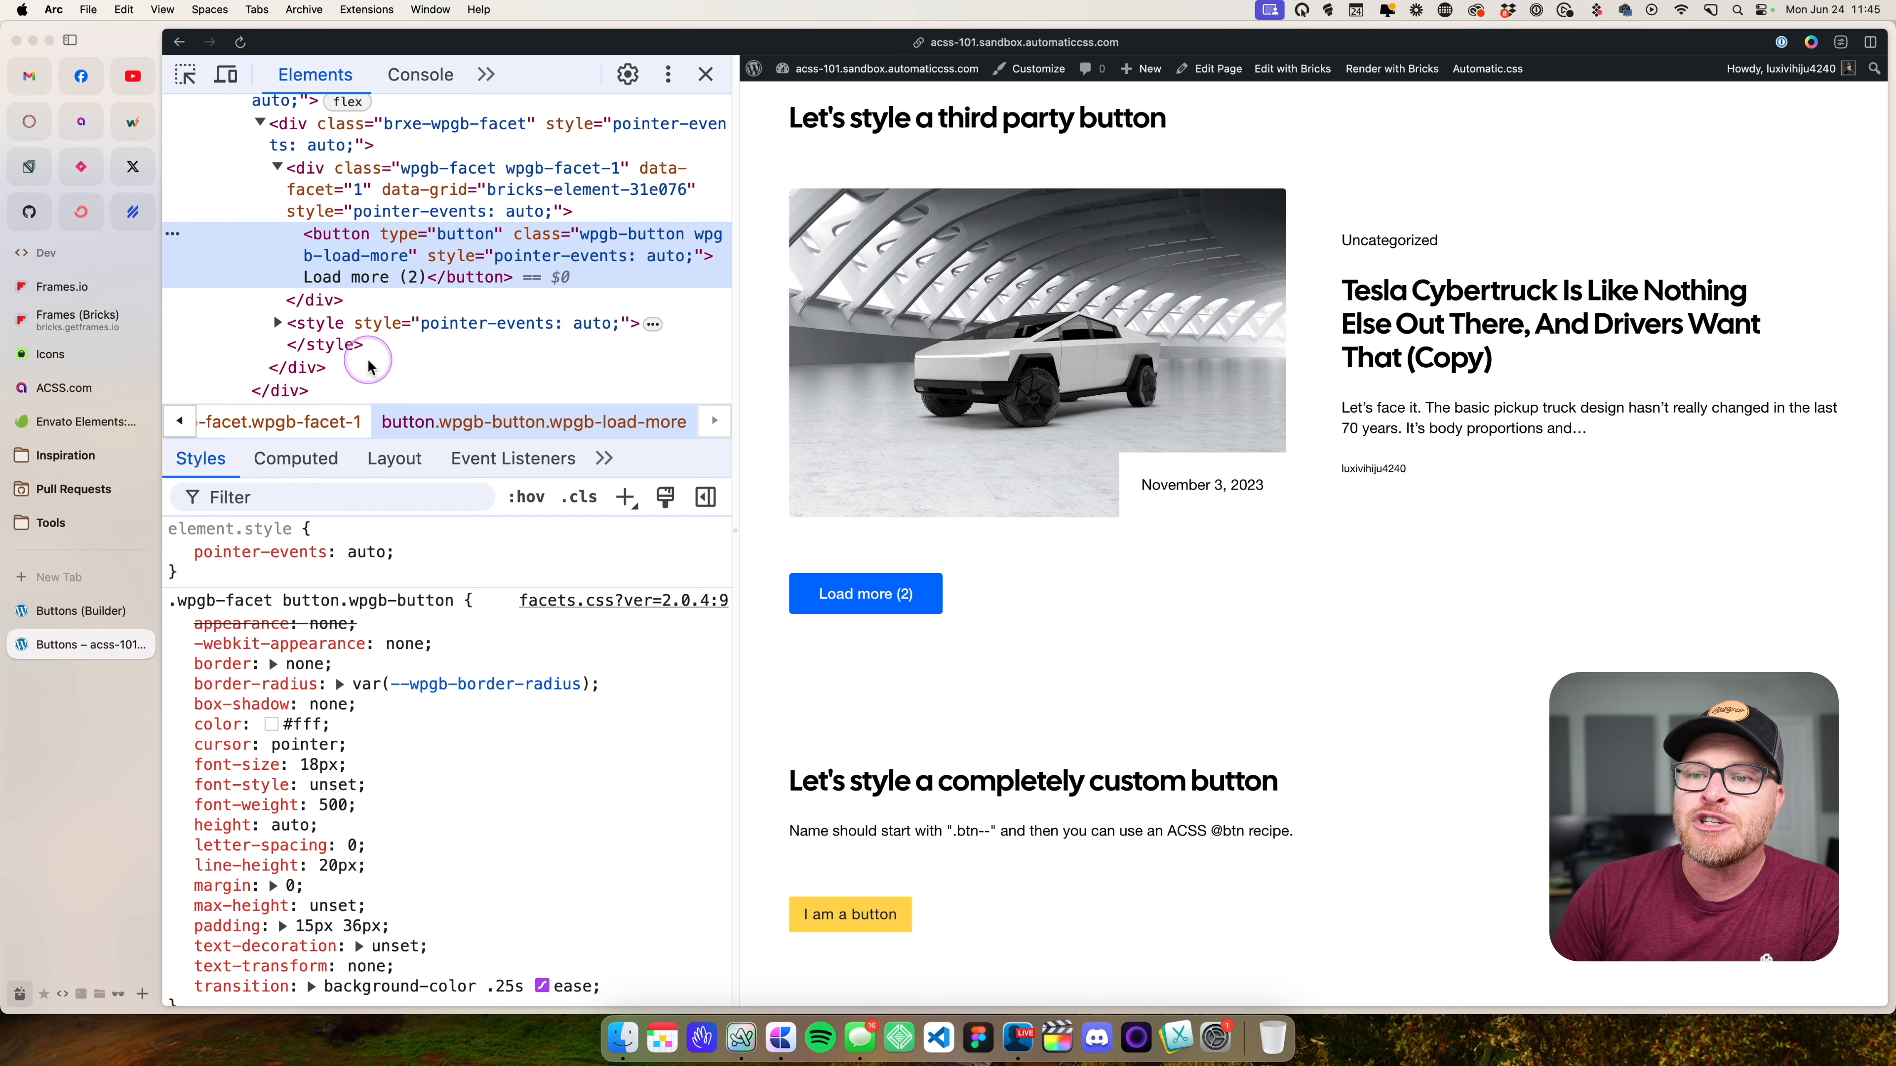
{"action": "left_click", "coordinate": [337, 238]}
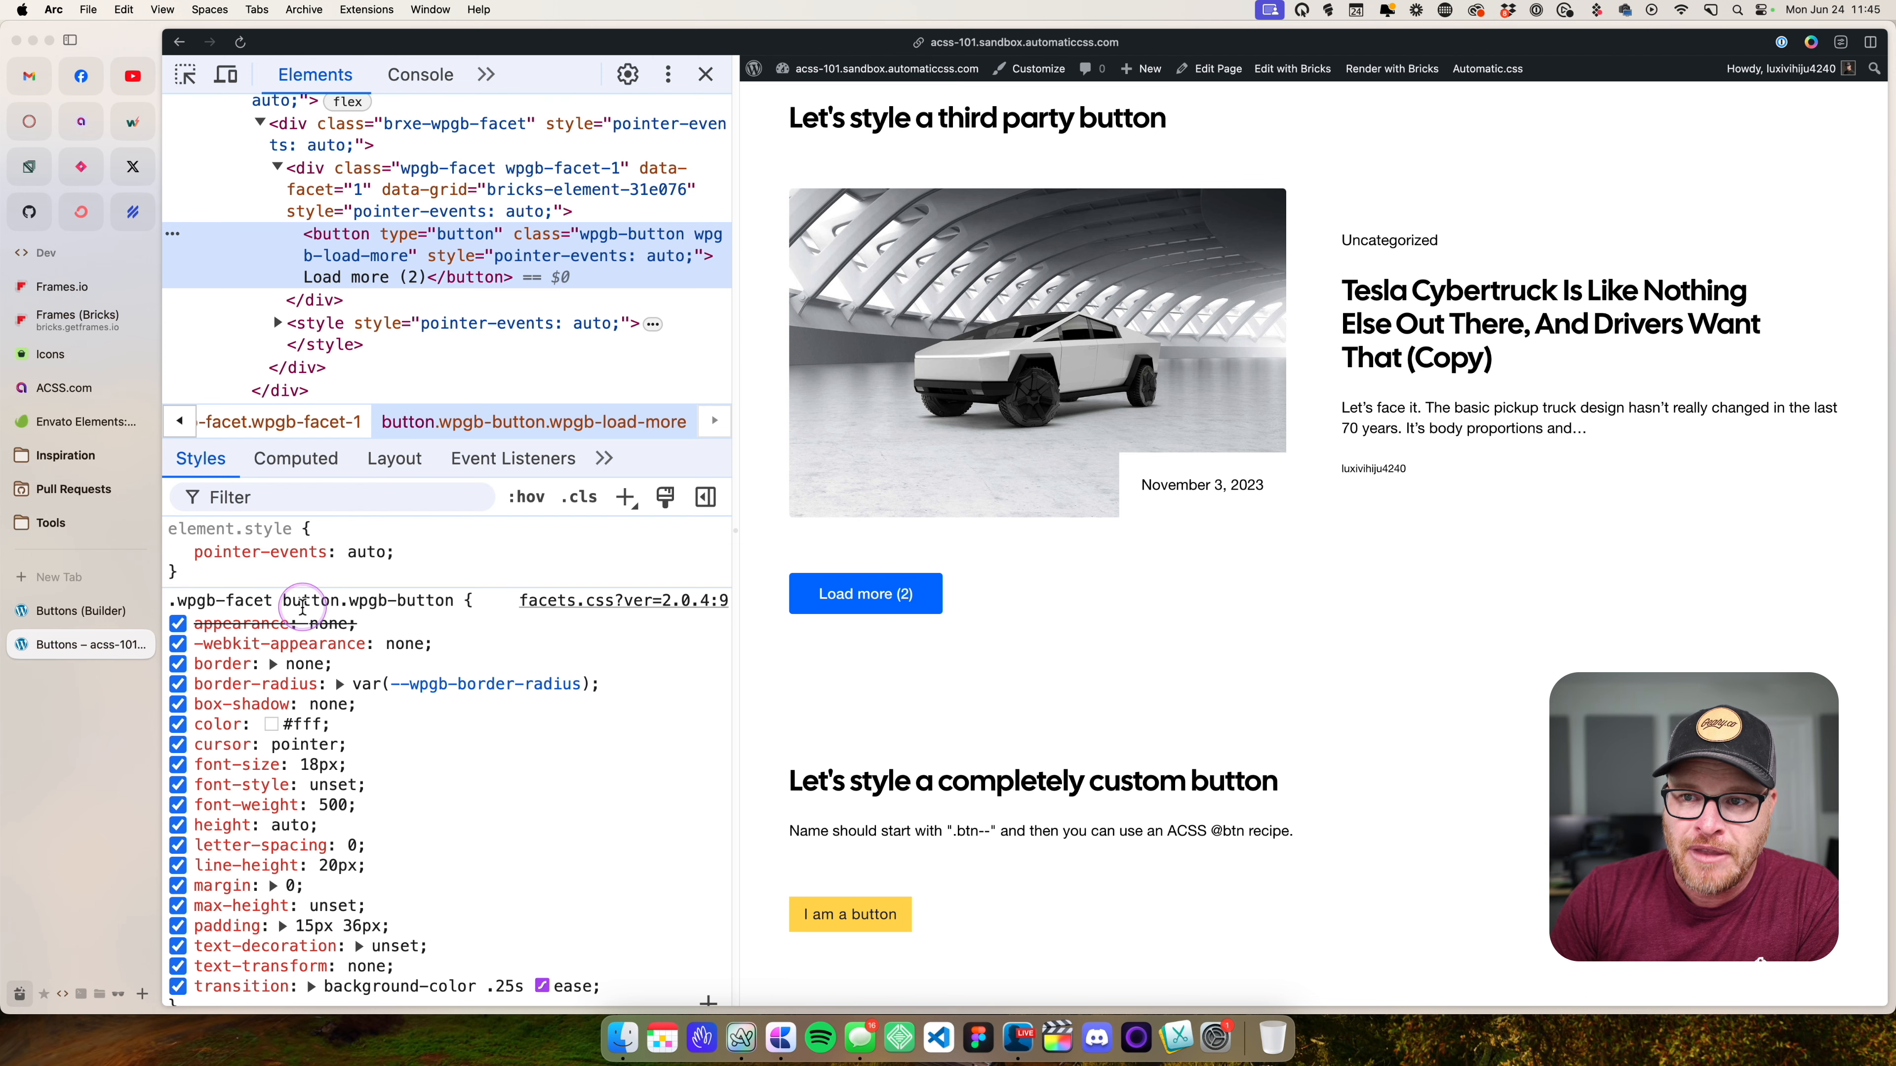
- Copy the selector button.wpgb-button from the Load more button's CSS rule and return to the Buttons builder page
{"action": "left_click_drag", "start_coordinate": [283, 601], "coordinate": [452, 599]}
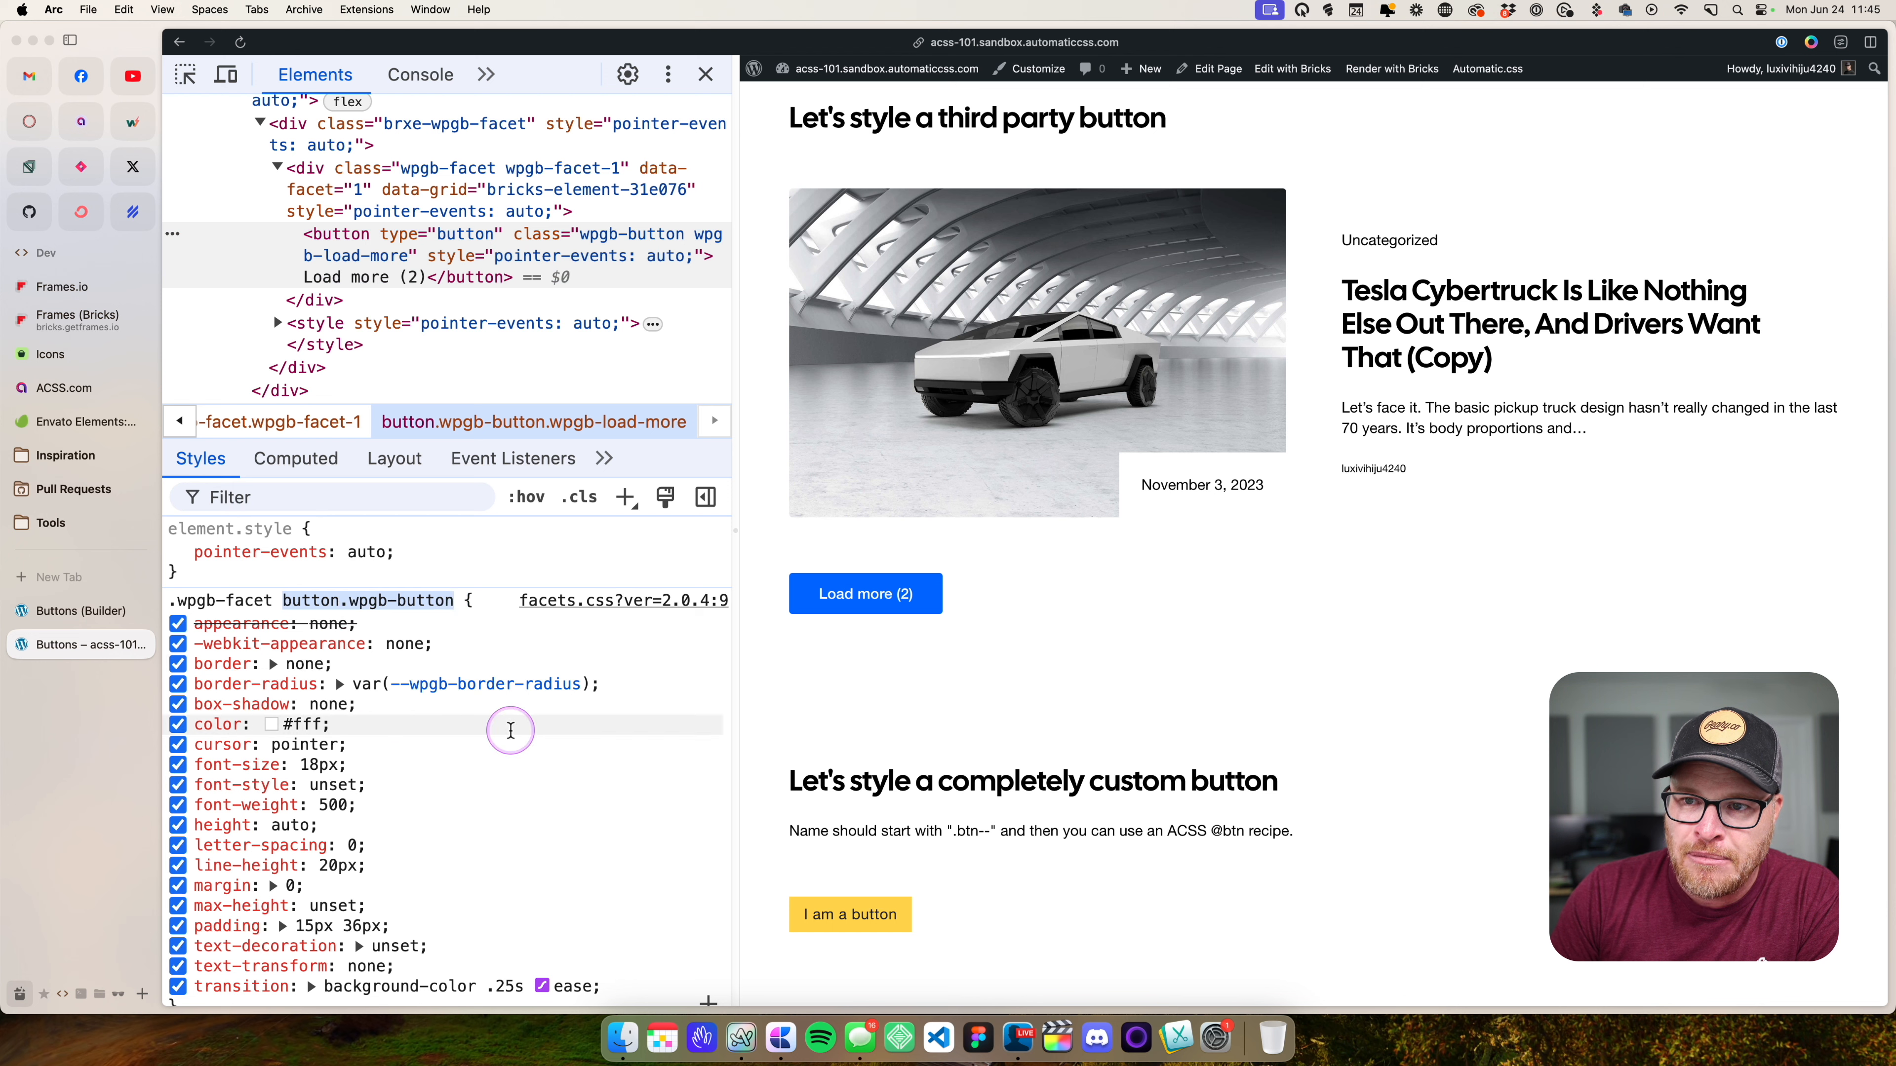
{"action": "left_click", "coordinate": [507, 736]}
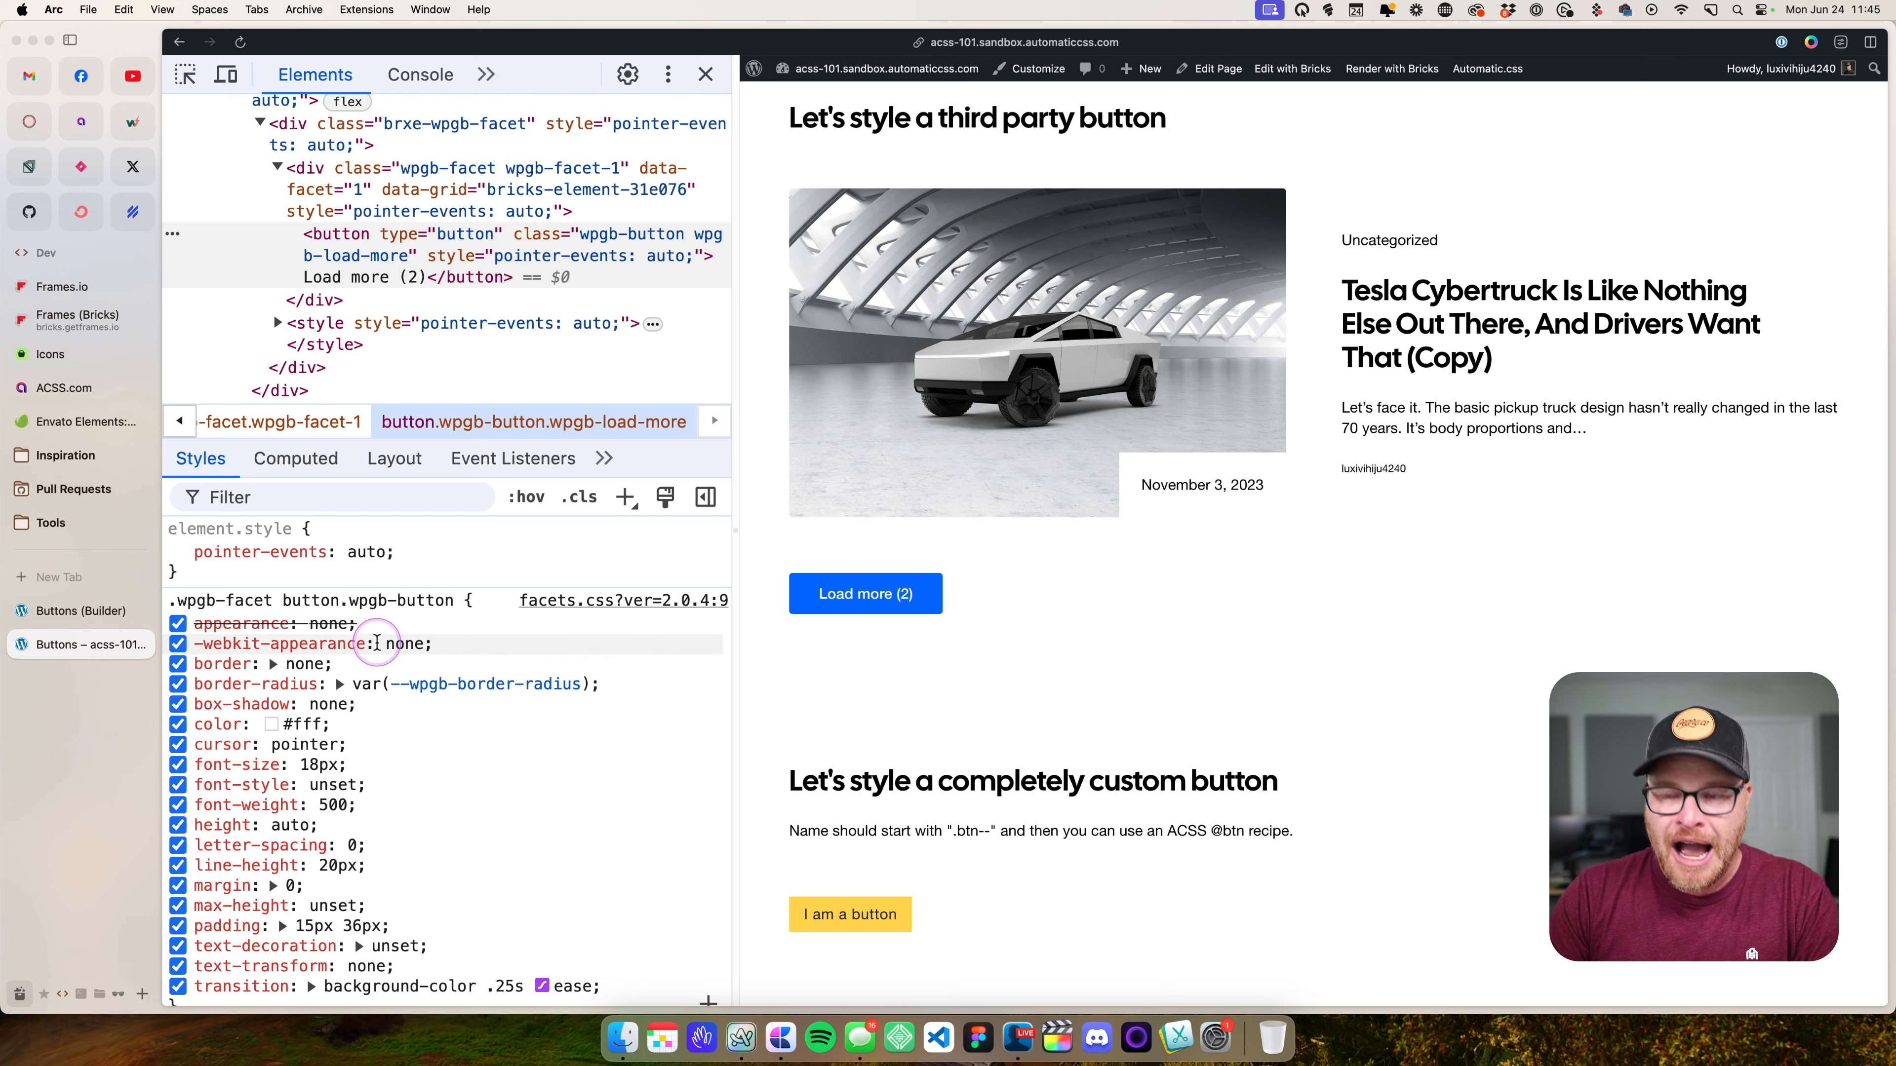
{"action": "left_click", "coordinate": [326, 602]}
{"action": "left_click_drag", "start_coordinate": [283, 602], "coordinate": [451, 603]}
{"action": "key", "text": "super+c"}
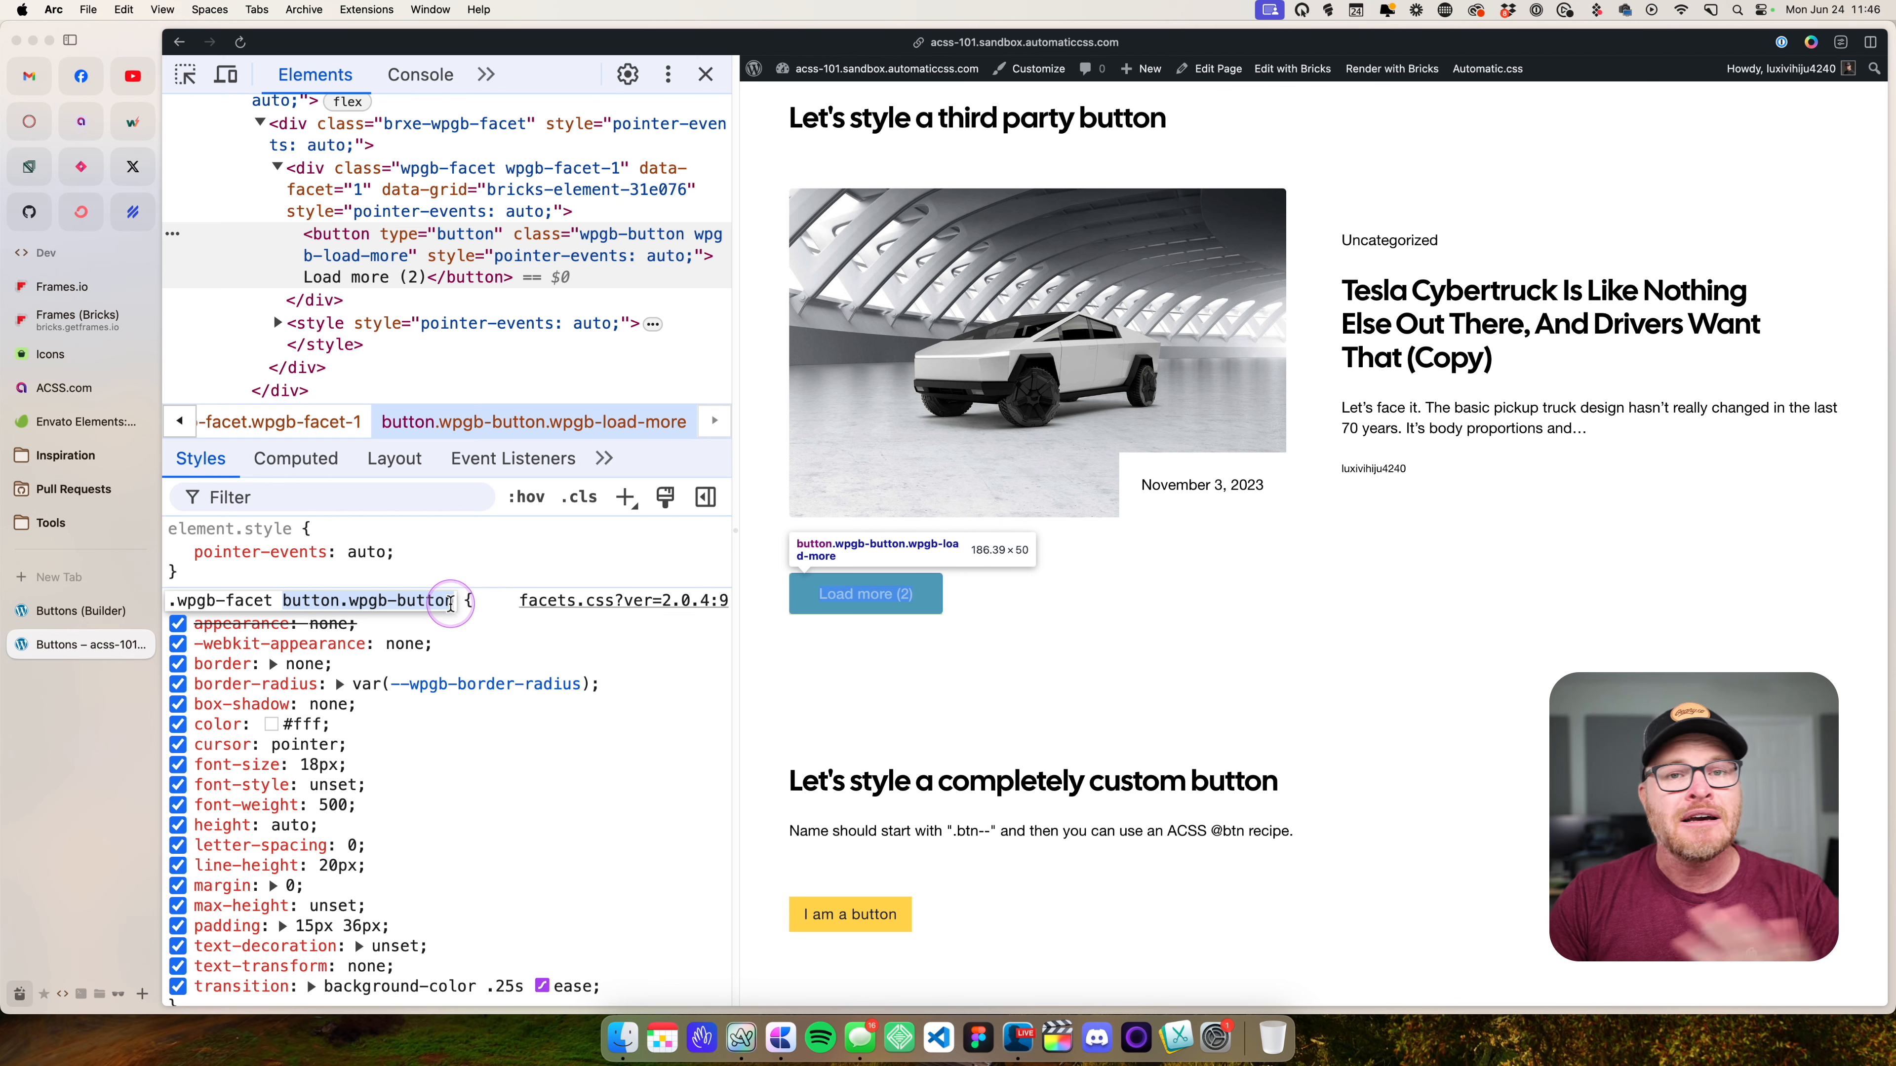
{"action": "left_click", "coordinate": [82, 611]}
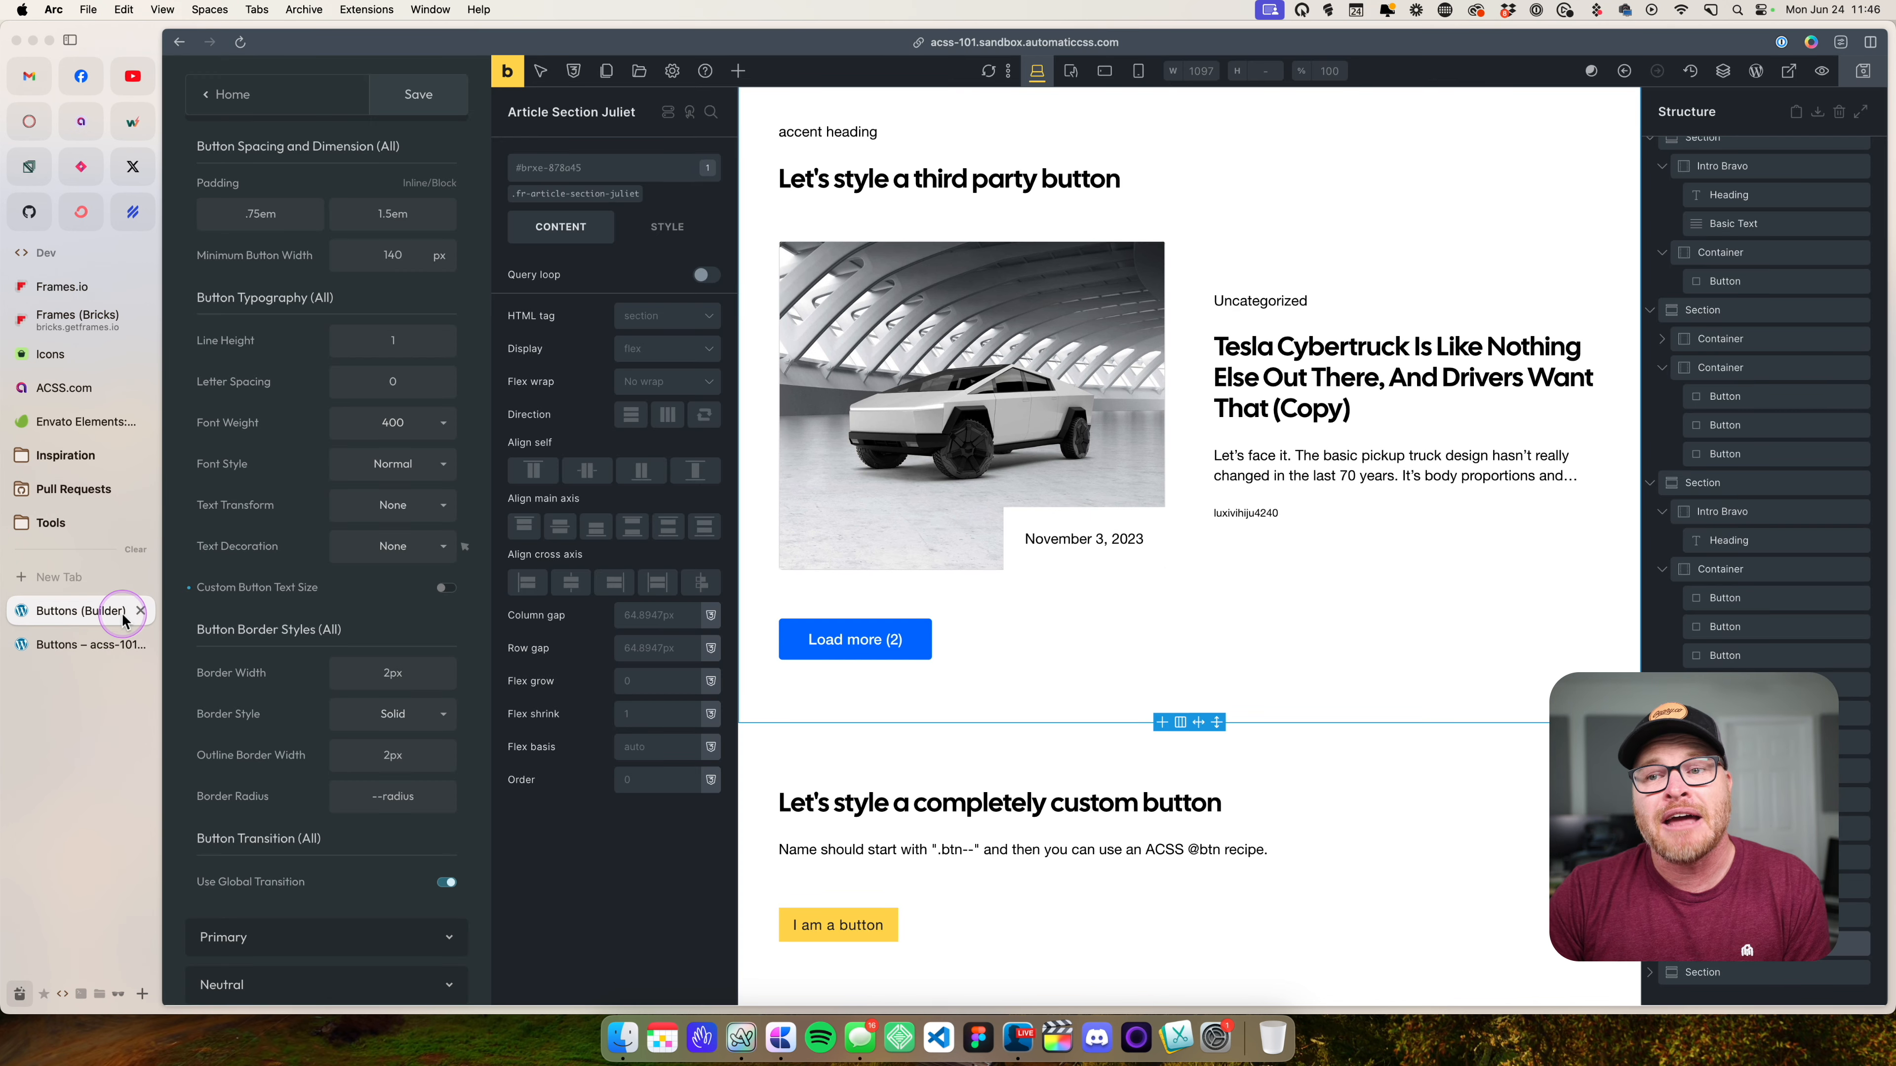
- Open the Automatic.css Global SCSS editor and paste in the copied selector button.wpgb-button
{"action": "left_click", "coordinate": [224, 95]}
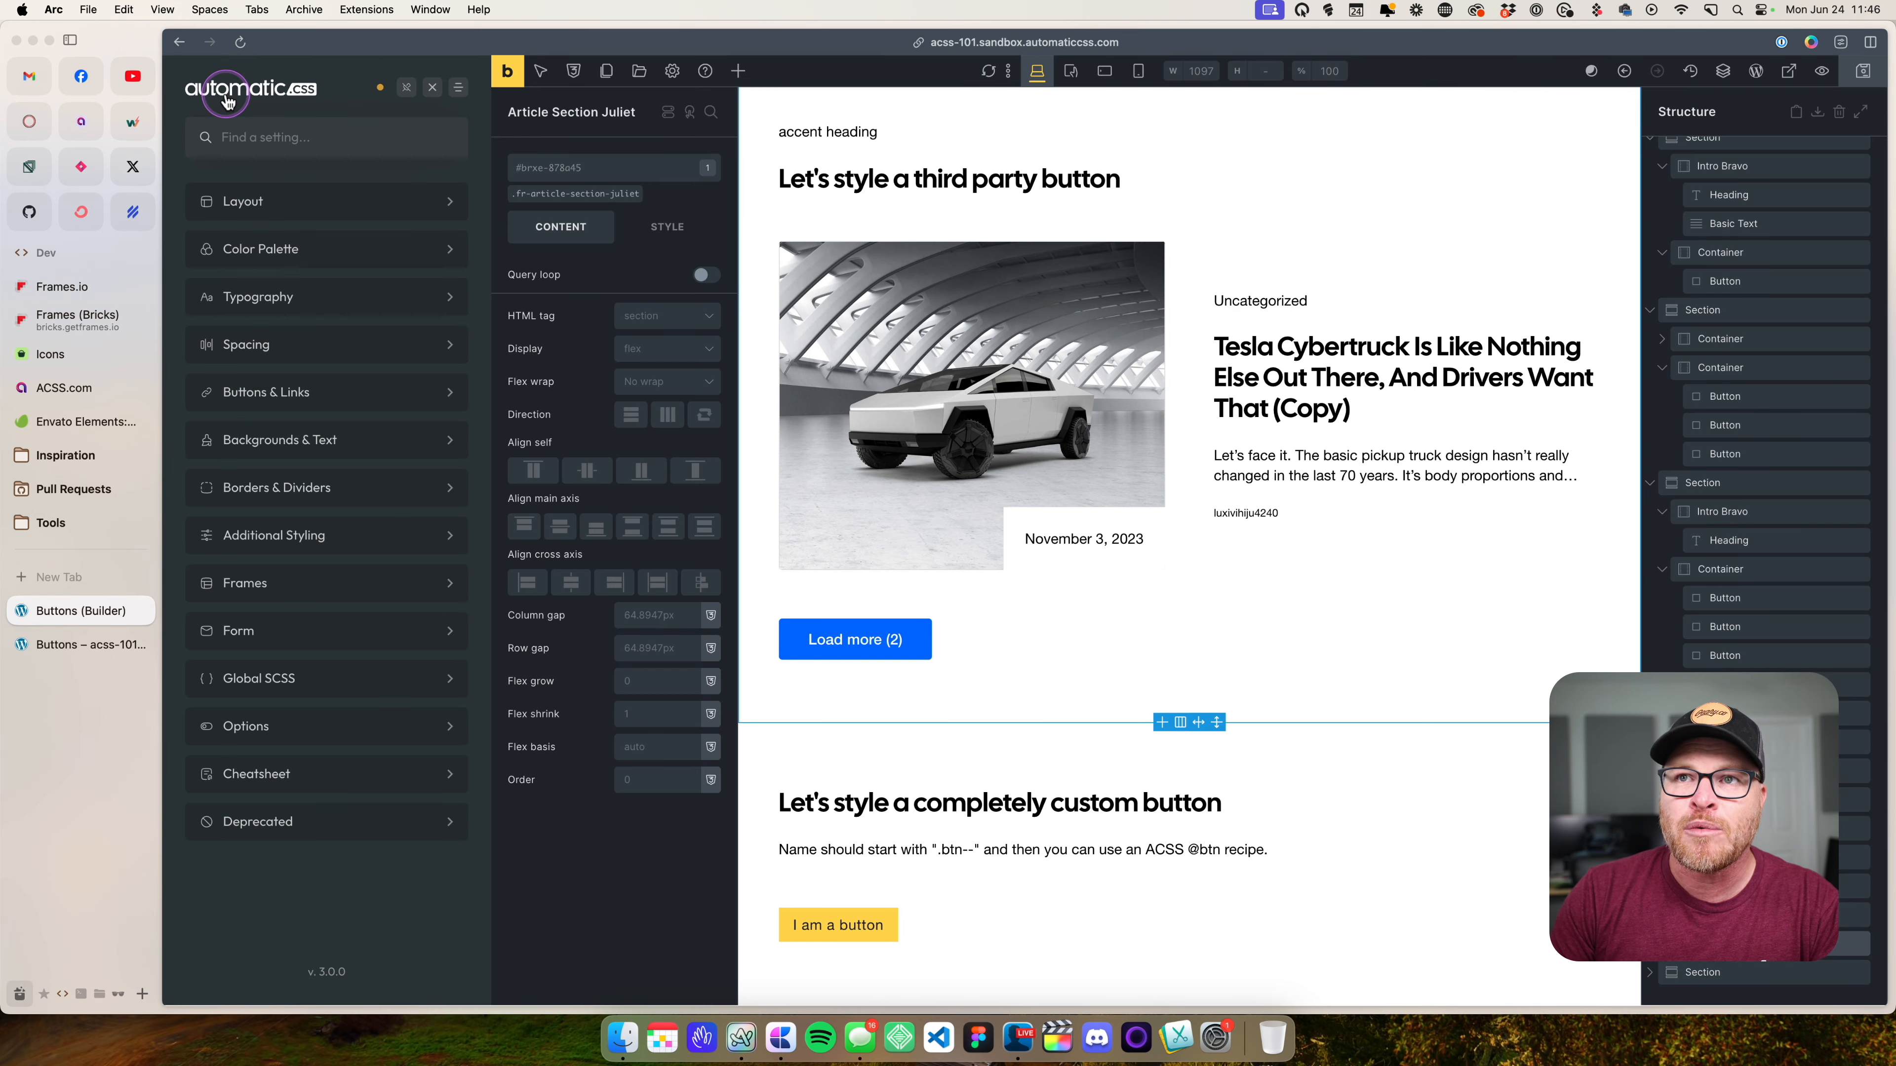
{"action": "left_click", "coordinate": [302, 685]}
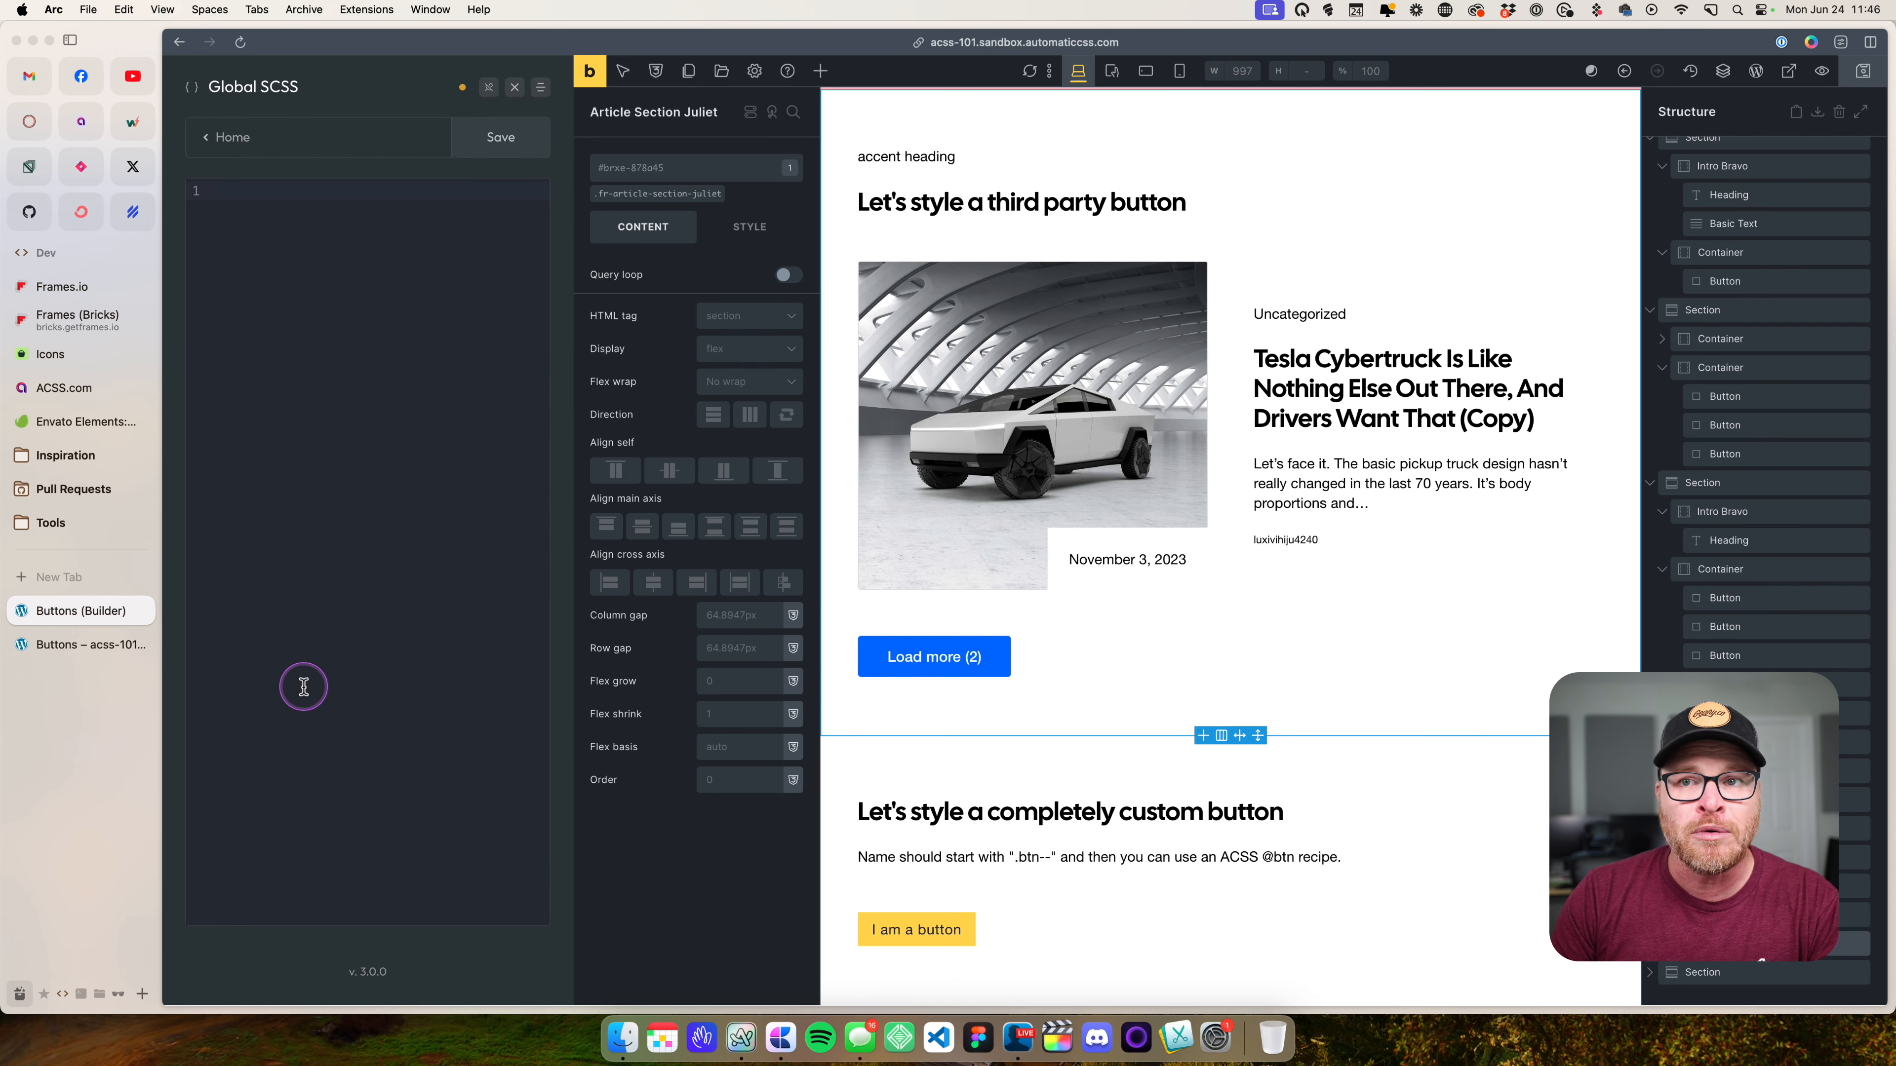
{"action": "left_click", "coordinate": [303, 686]}
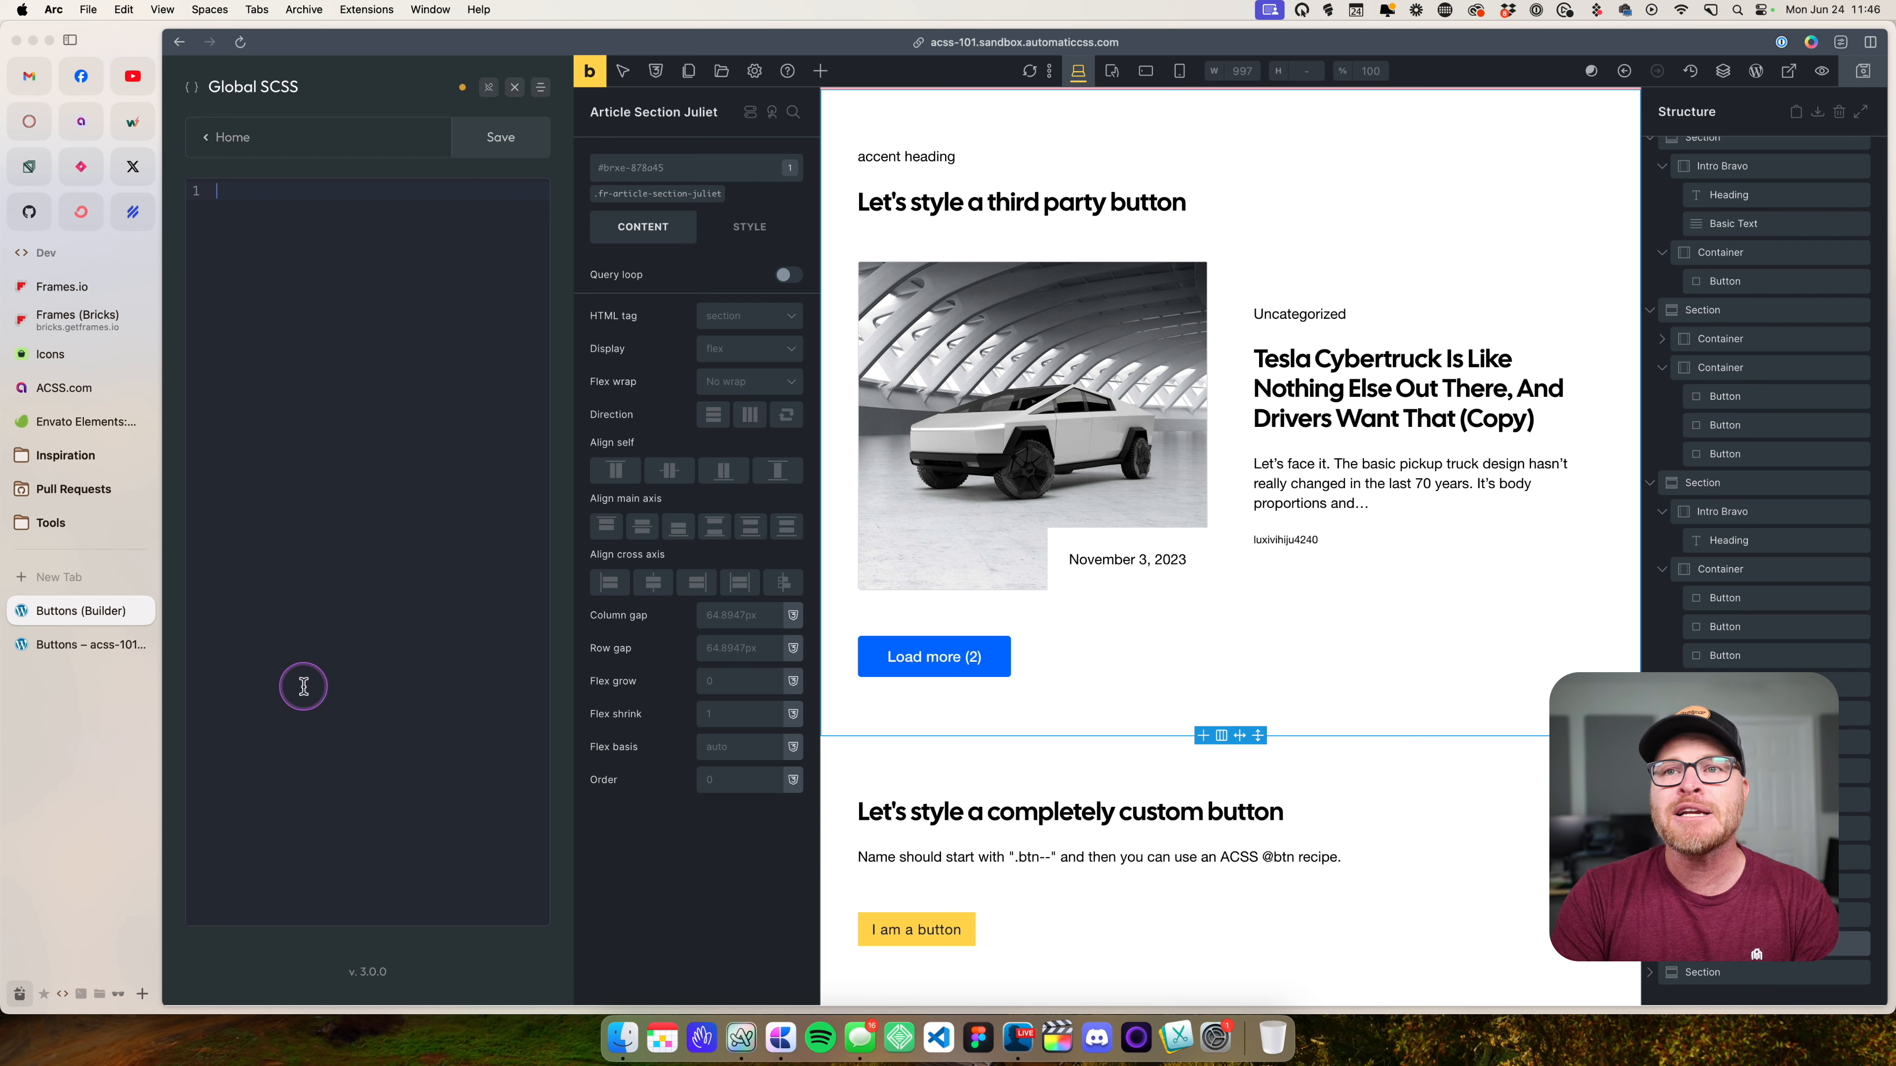
{"action": "right_click", "coordinate": [330, 366]}
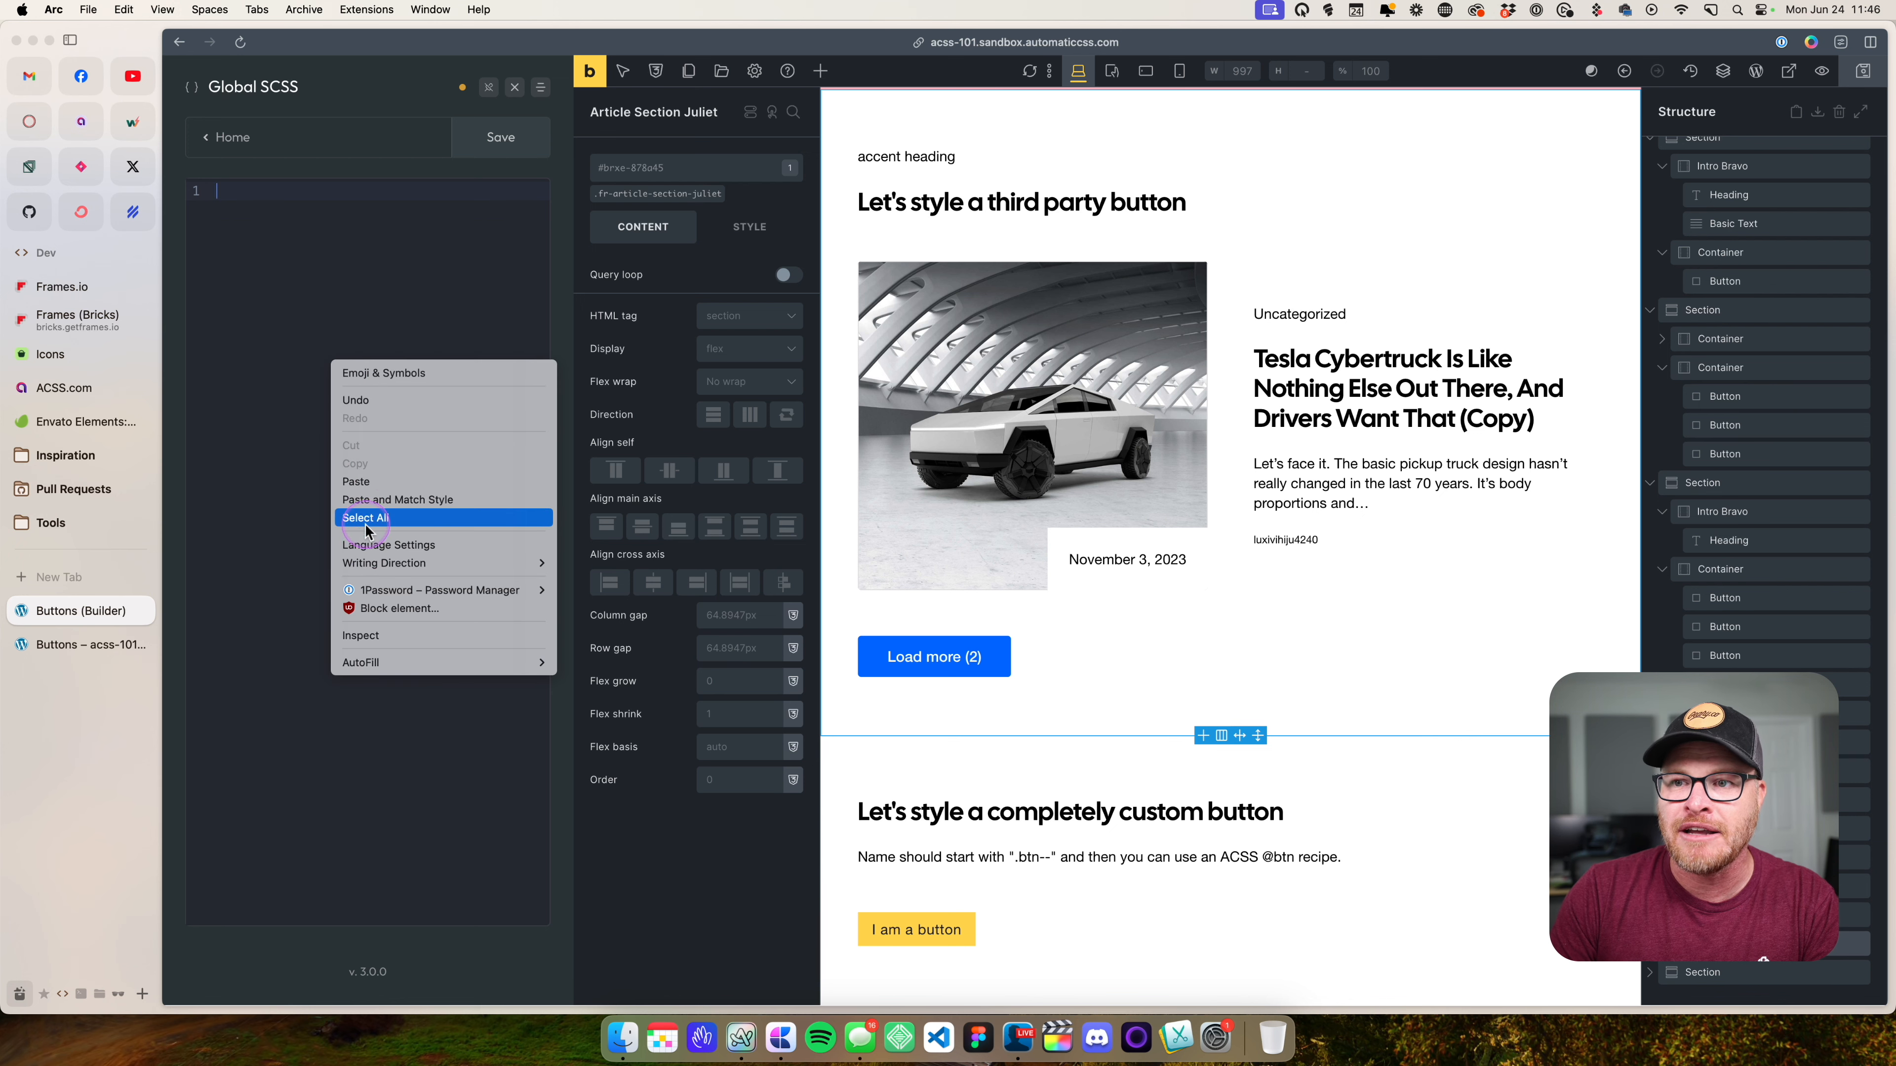
{"action": "left_click", "coordinate": [371, 484]}
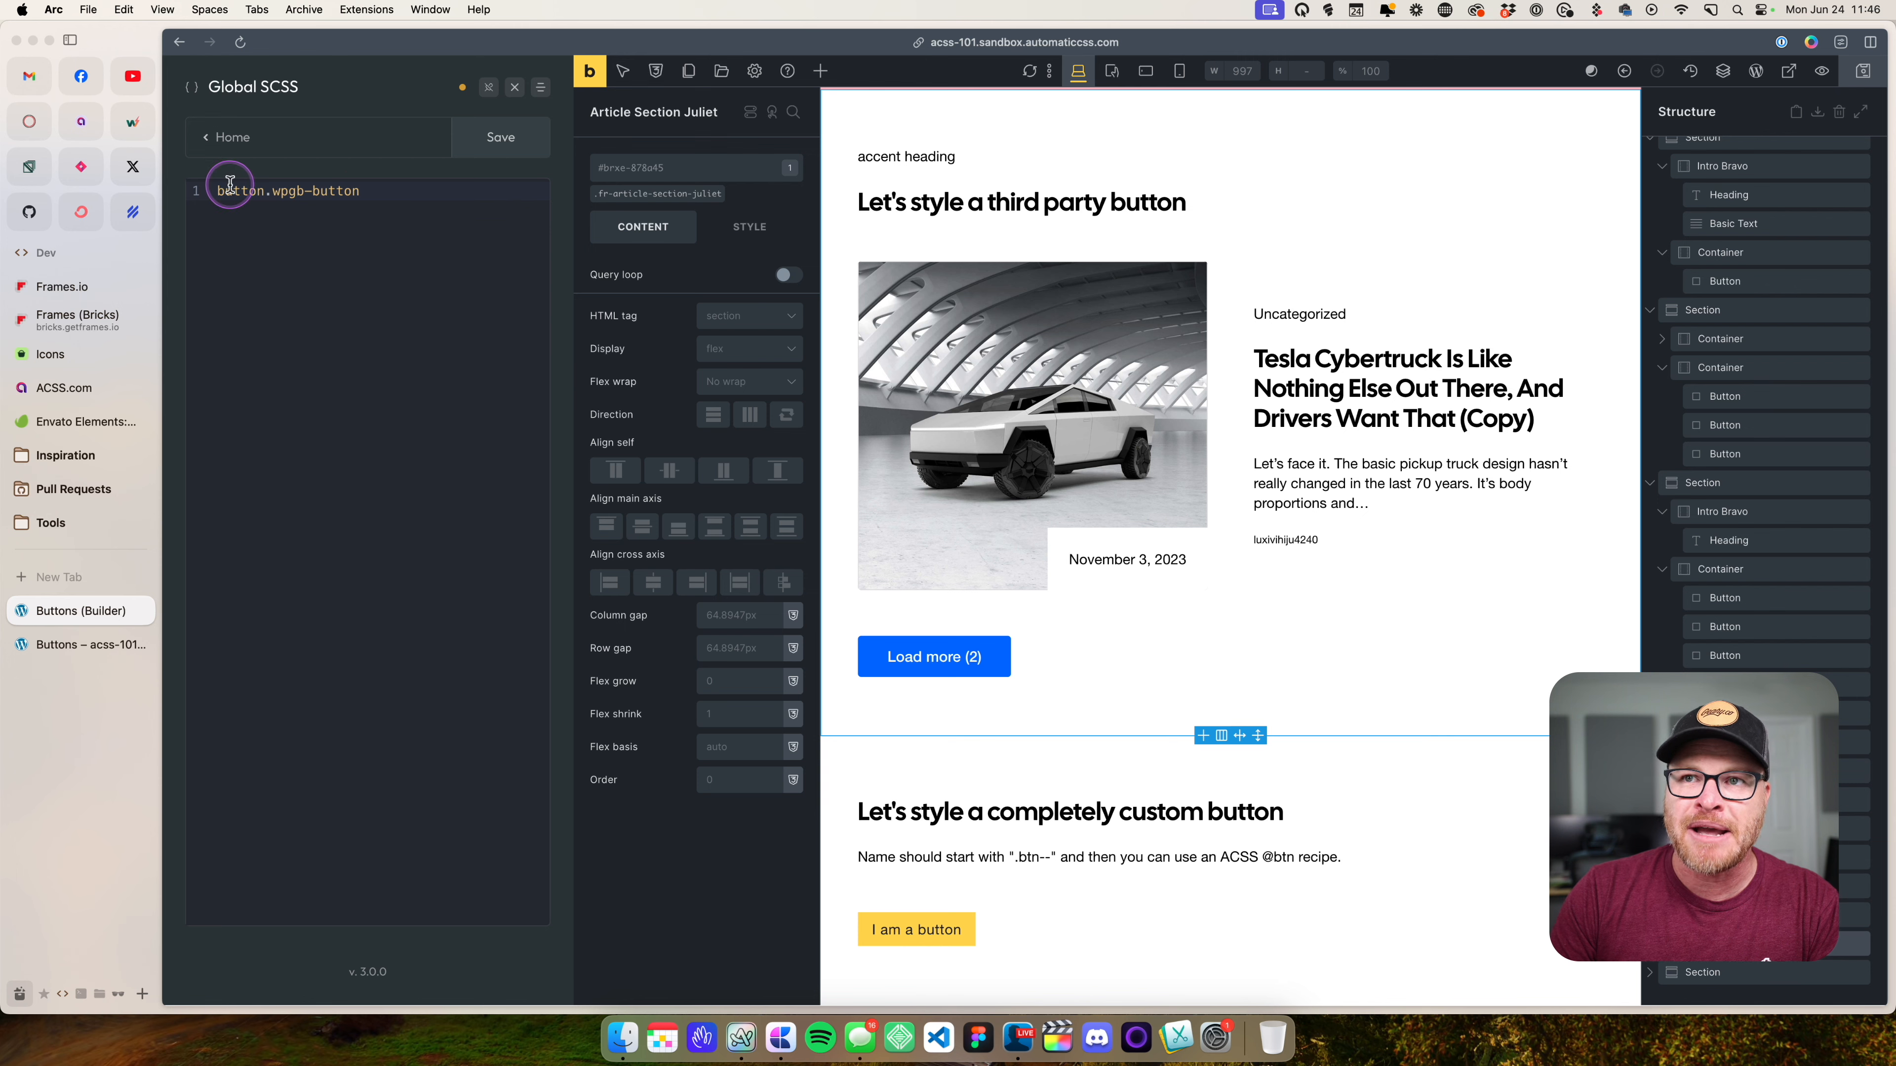
- Raise the selector's specificity by appending .wpgb-button twice more, and start its rule block
{"action": "left_click", "coordinate": [371, 196]}
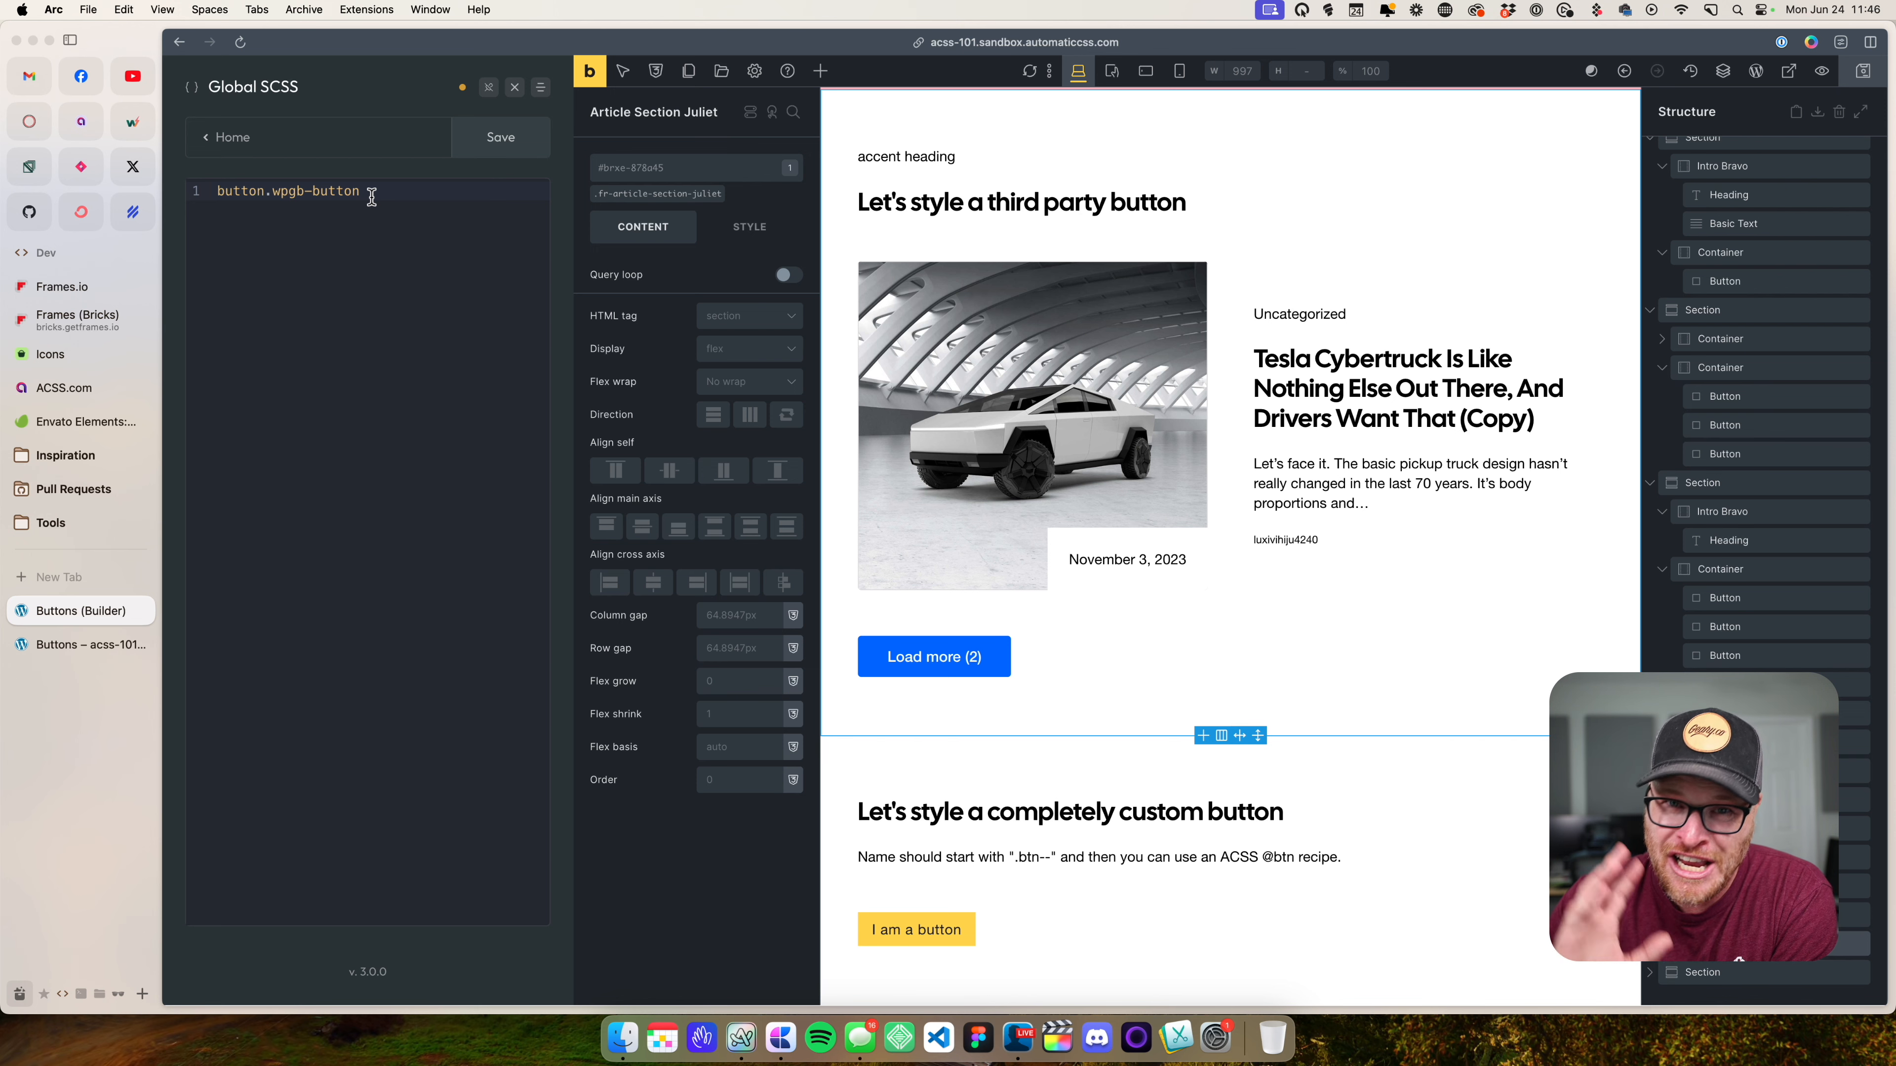
{"action": "left_click_drag", "start_coordinate": [369, 194], "coordinate": [456, 273]}
{"action": "key", "text": "super+c"}
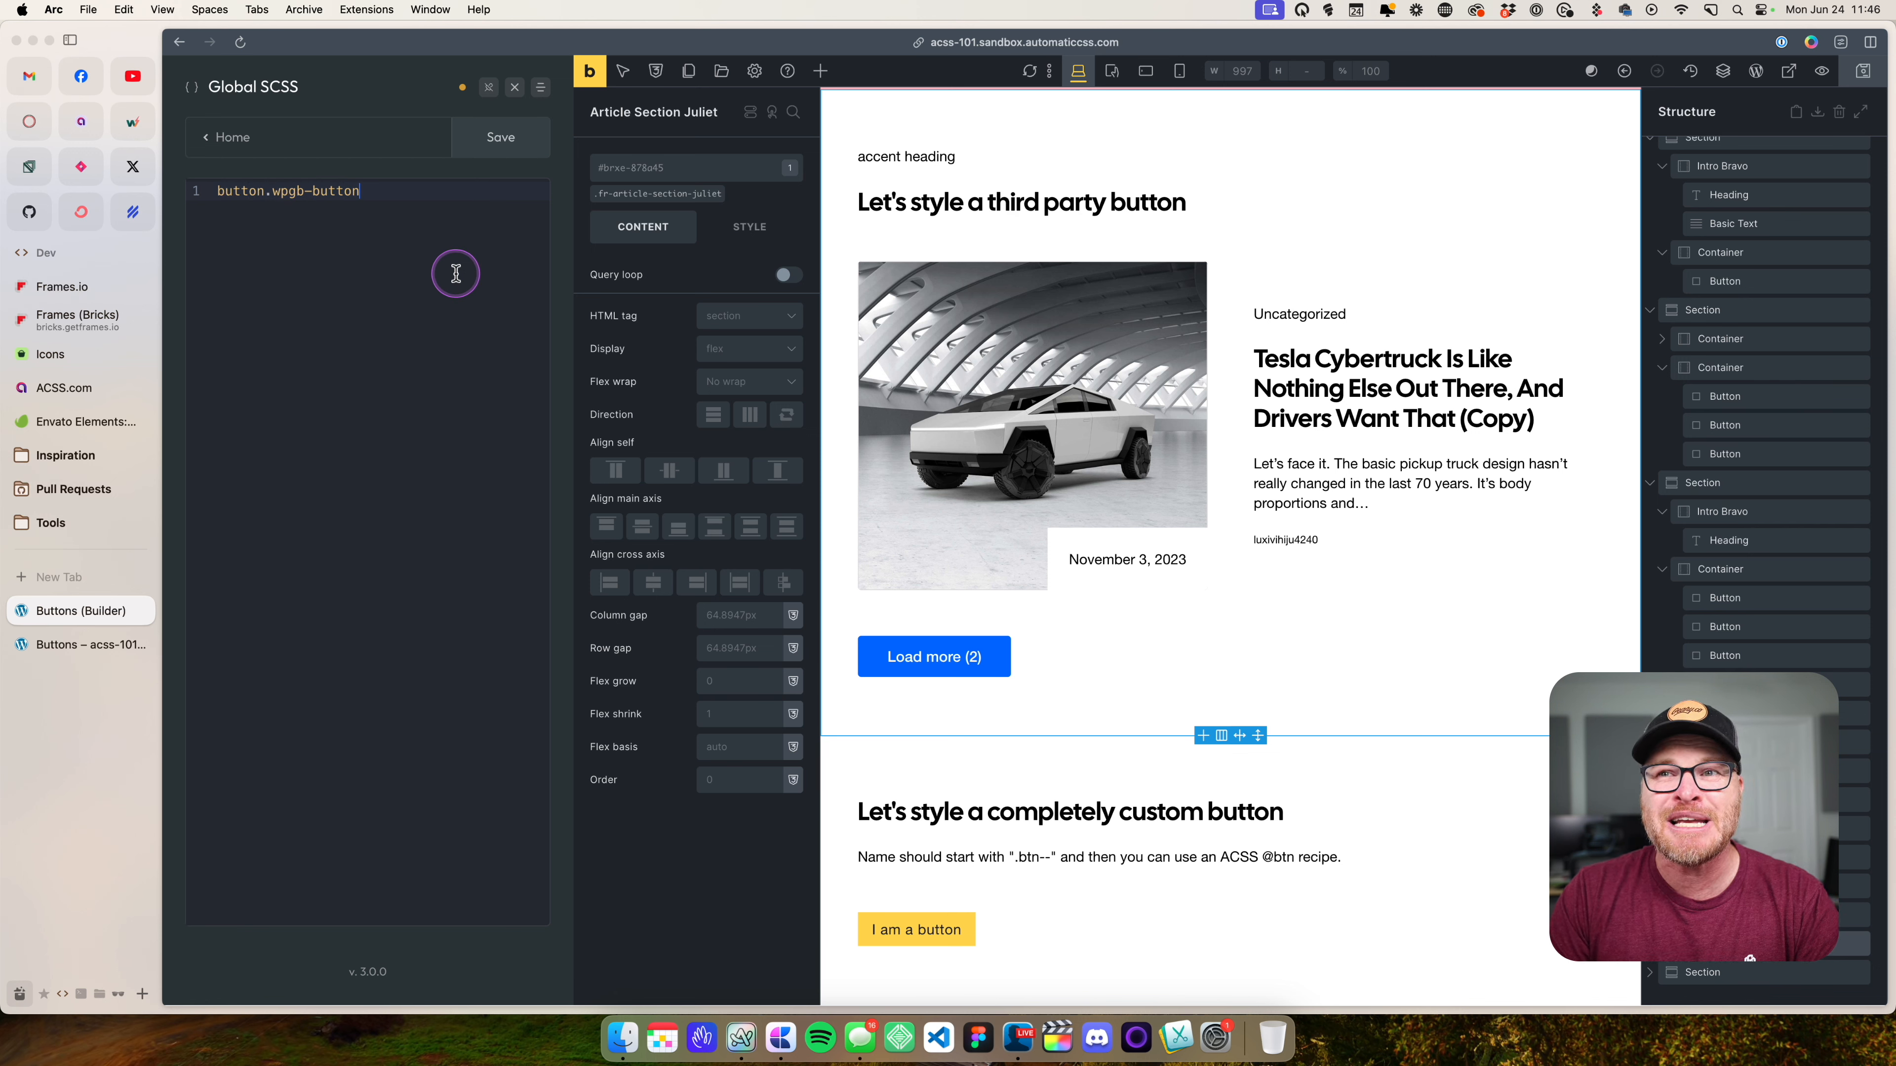
{"action": "right_click", "coordinate": [385, 193]}
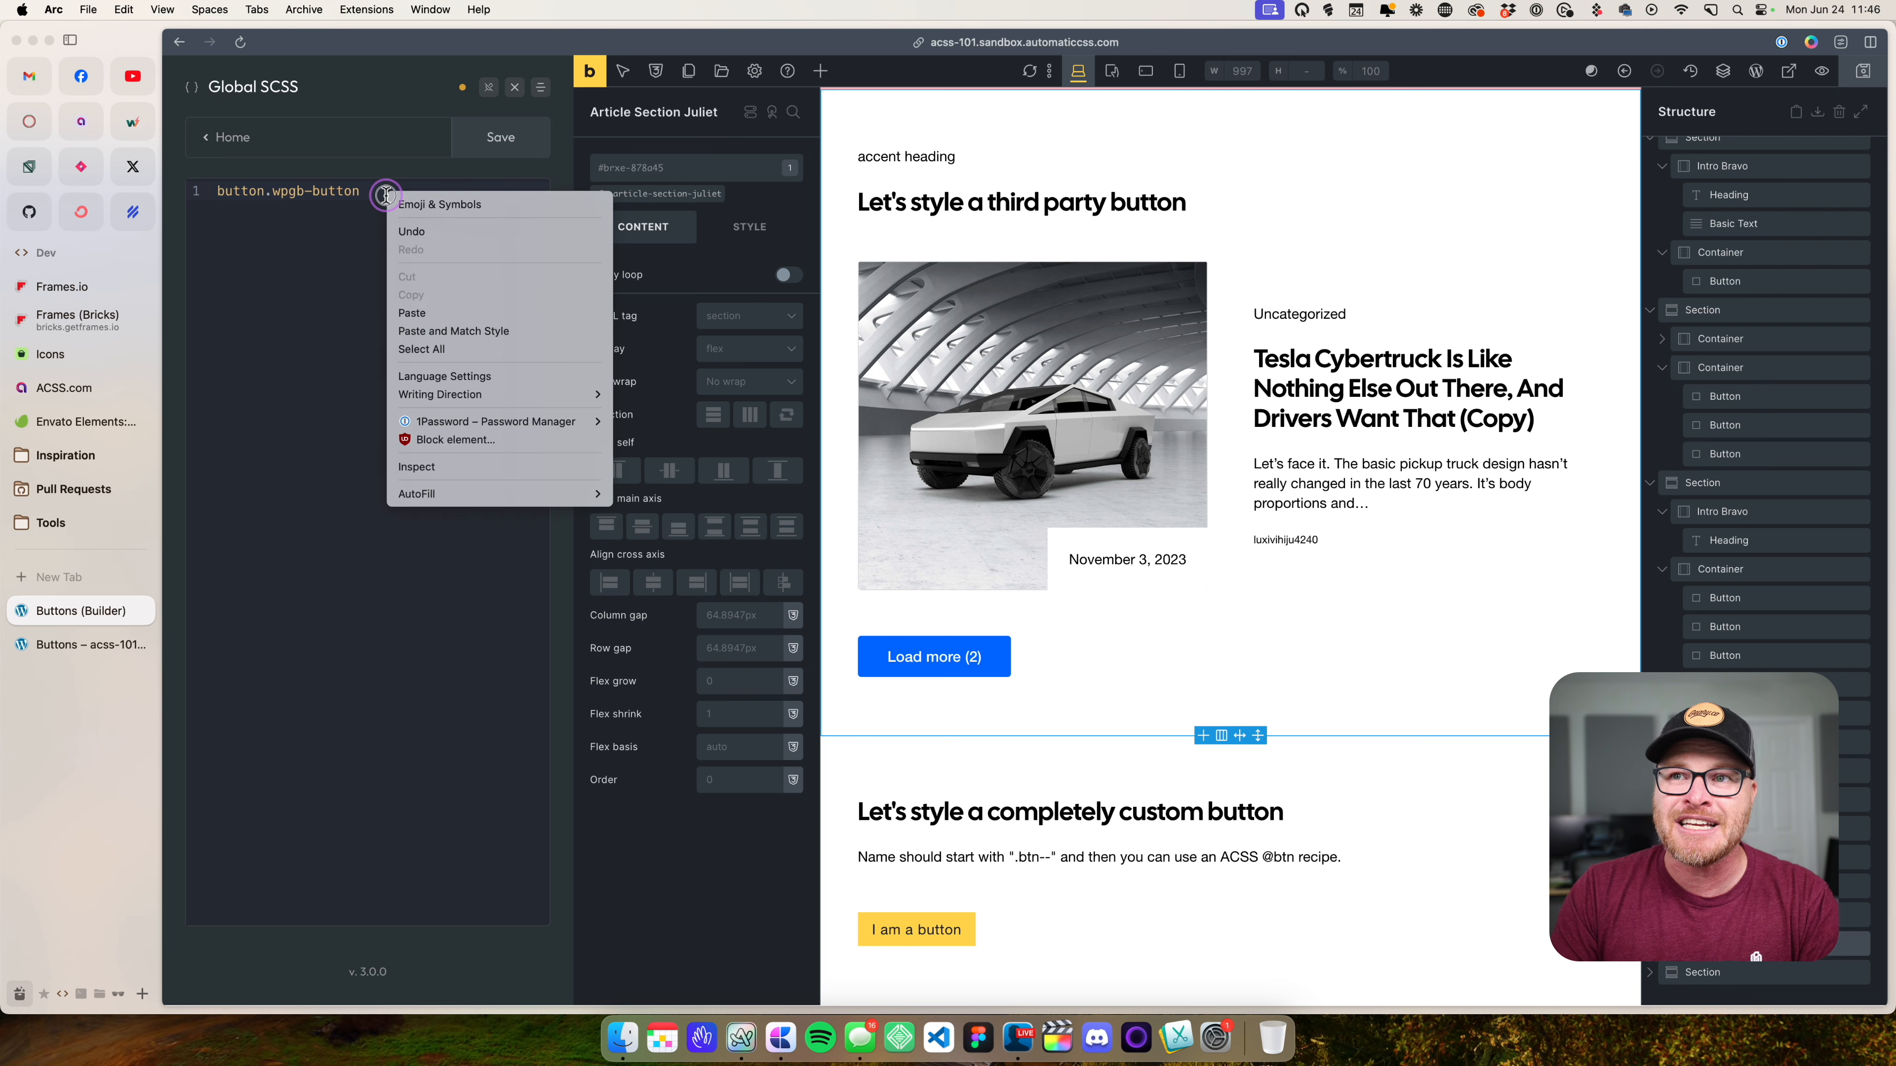
{"action": "left_click", "coordinate": [413, 315]}
{"action": "right_click", "coordinate": [458, 192]}
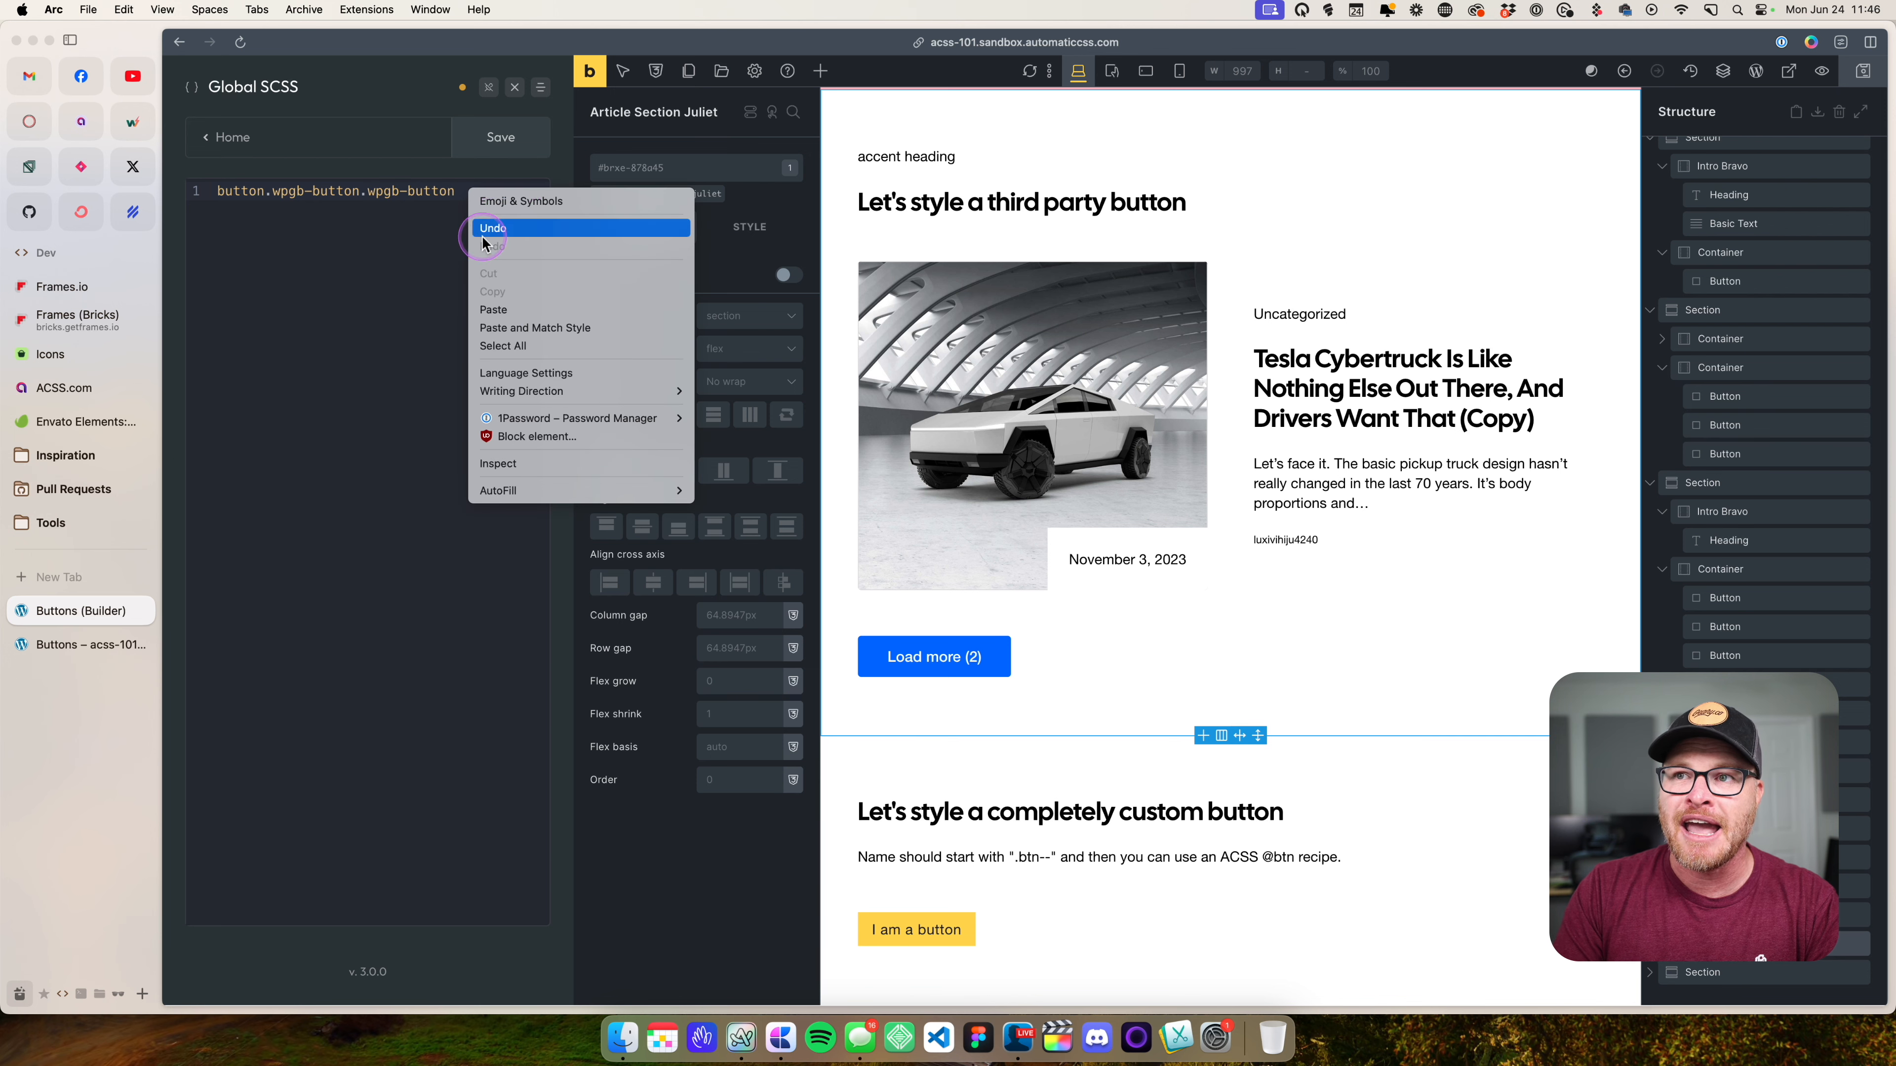
{"action": "left_click", "coordinate": [496, 314]}
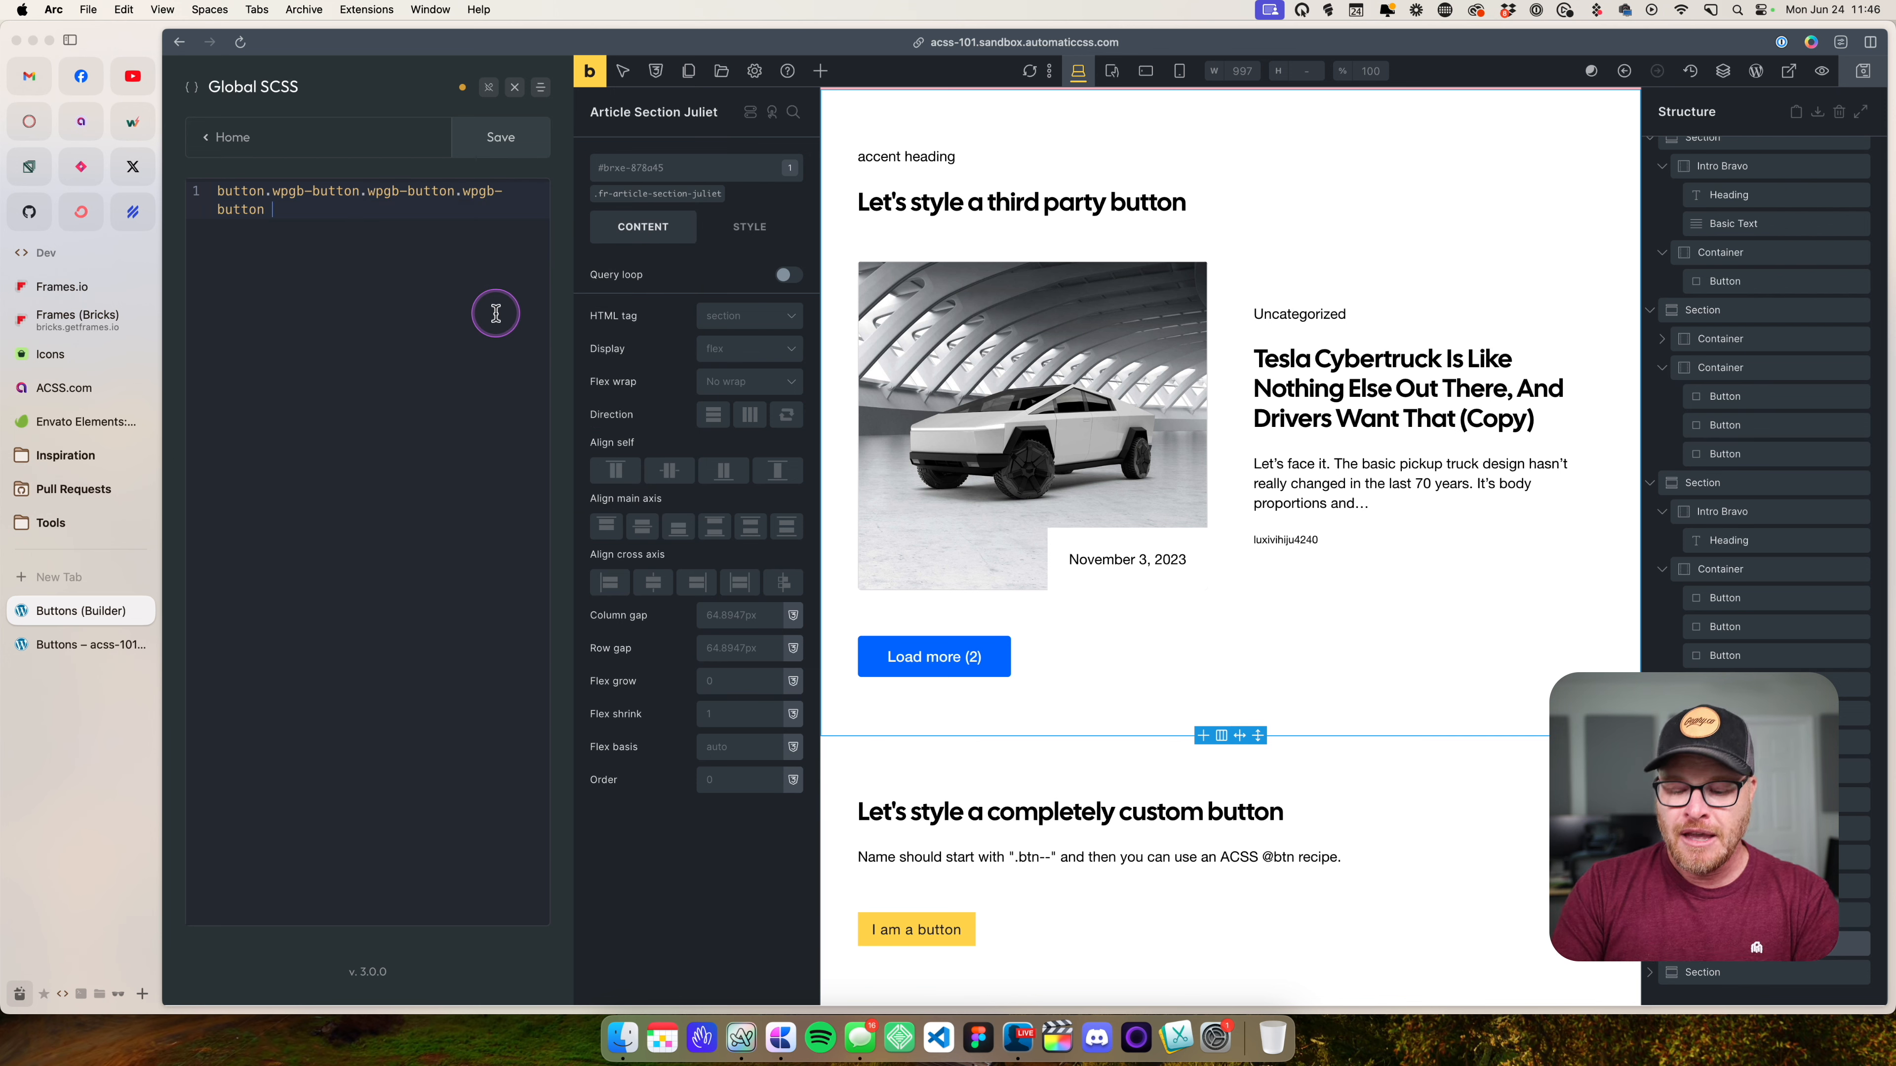
{"action": "type", "text": "{"}
{"action": "key", "text": "Return"}
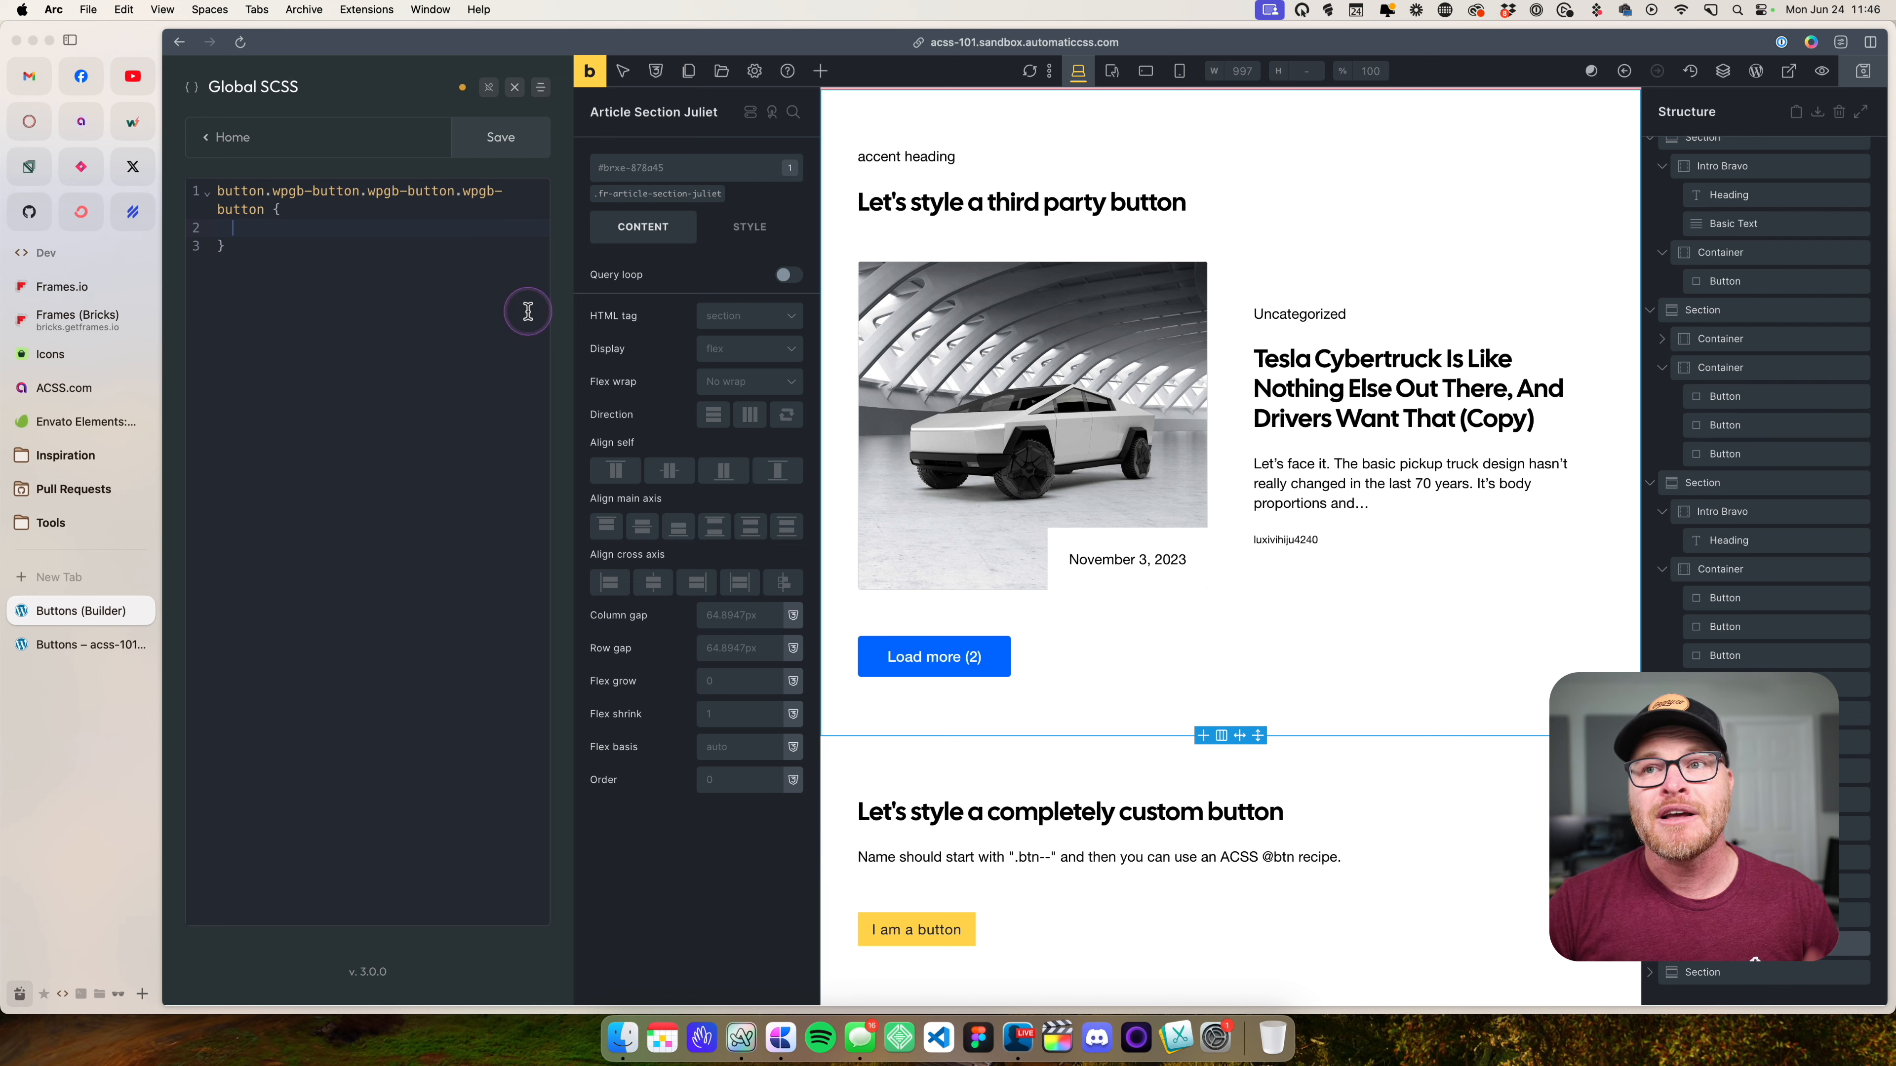
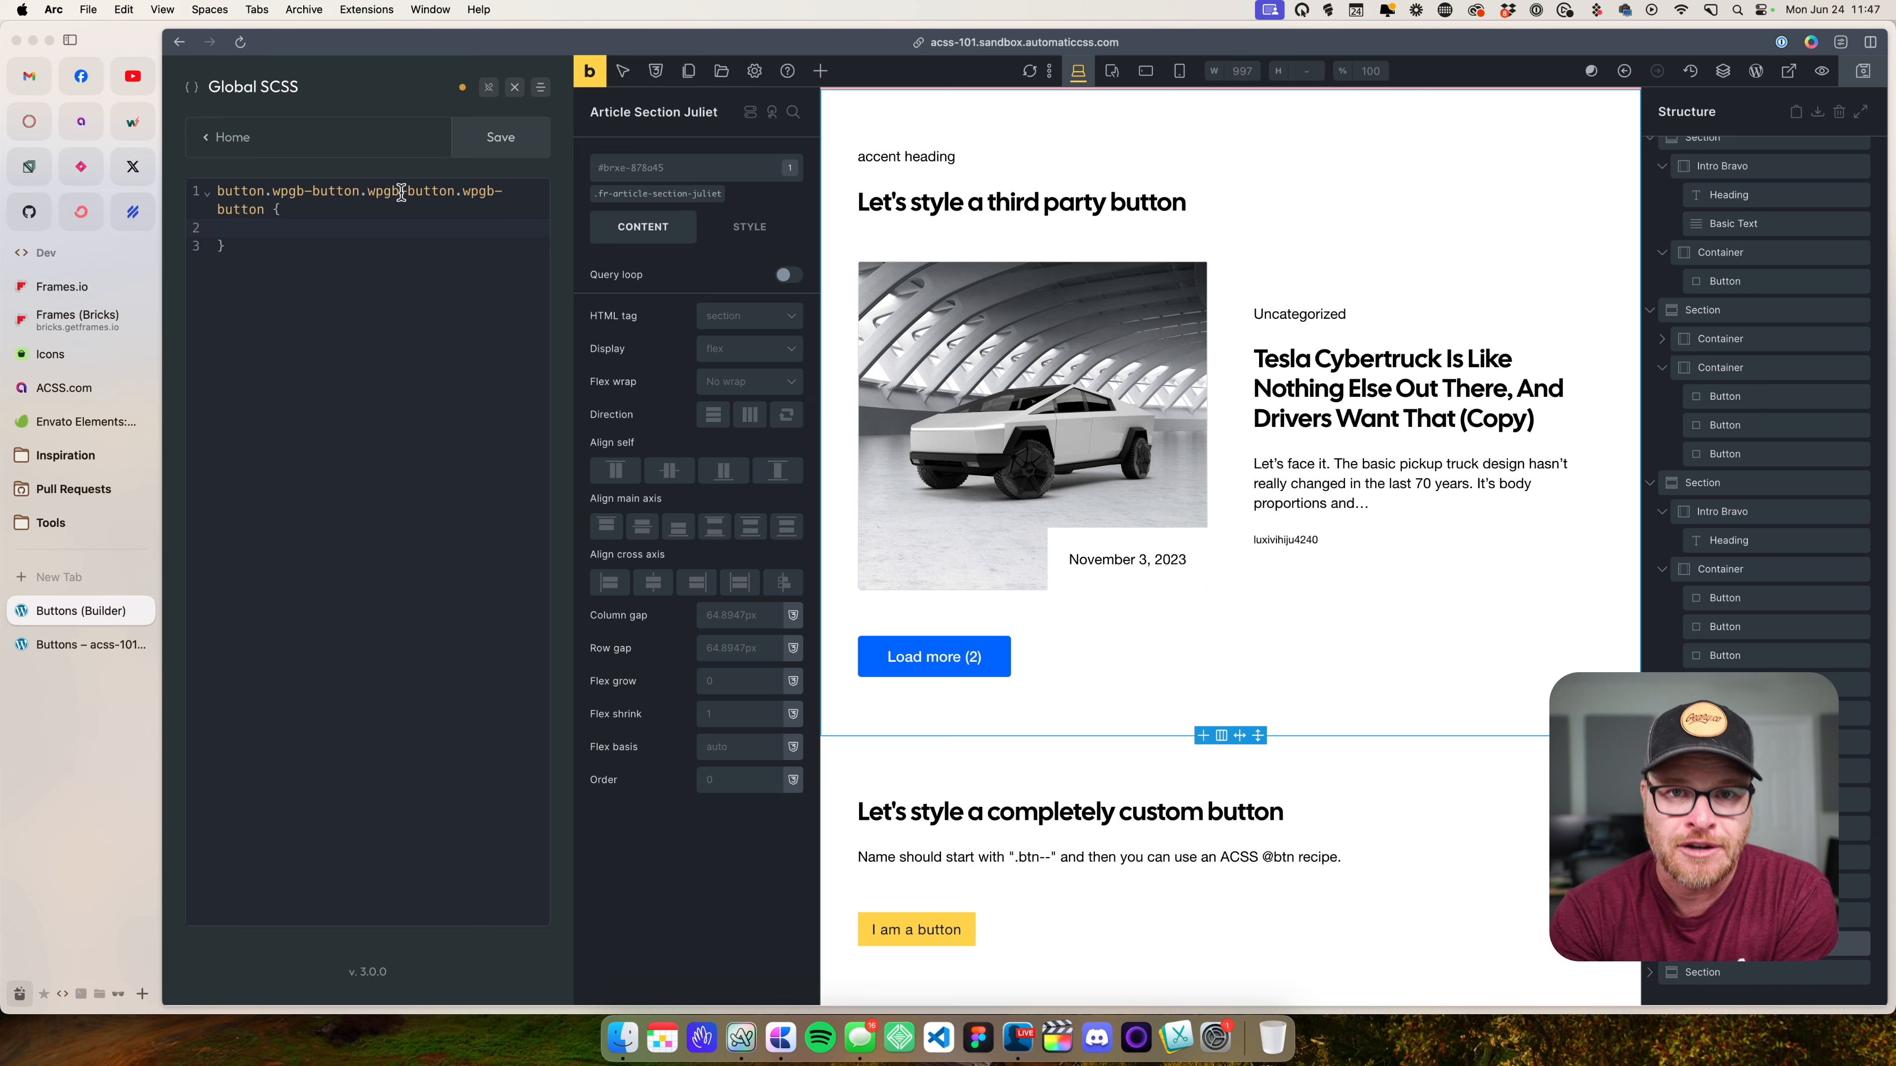
{"action": "type", "text": "@iincl"}
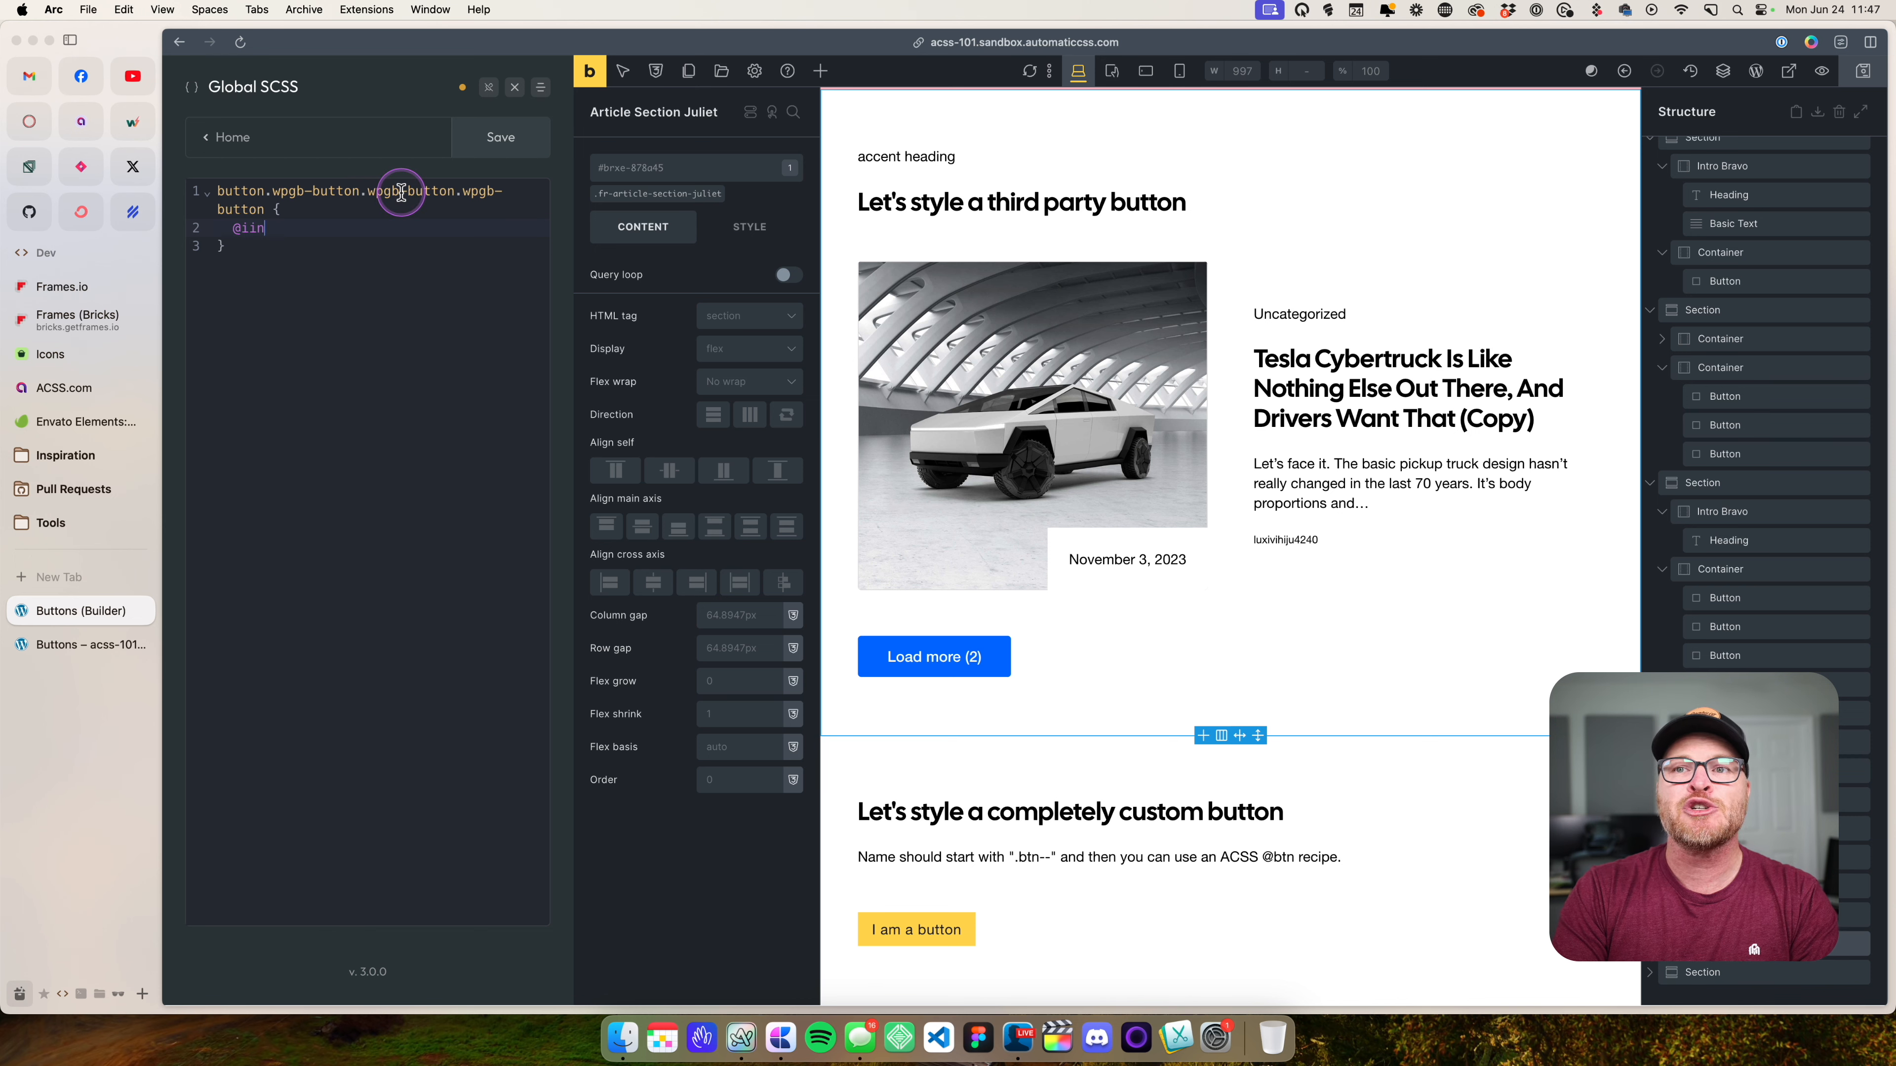
{"action": "key", "text": "BackSpace"}
{"action": "key", "text": "BackSpace"}
{"action": "key", "text": "BackSpace"}
{"action": "key", "text": "BackSpace"}
{"action": "type", "text": "nclude"}
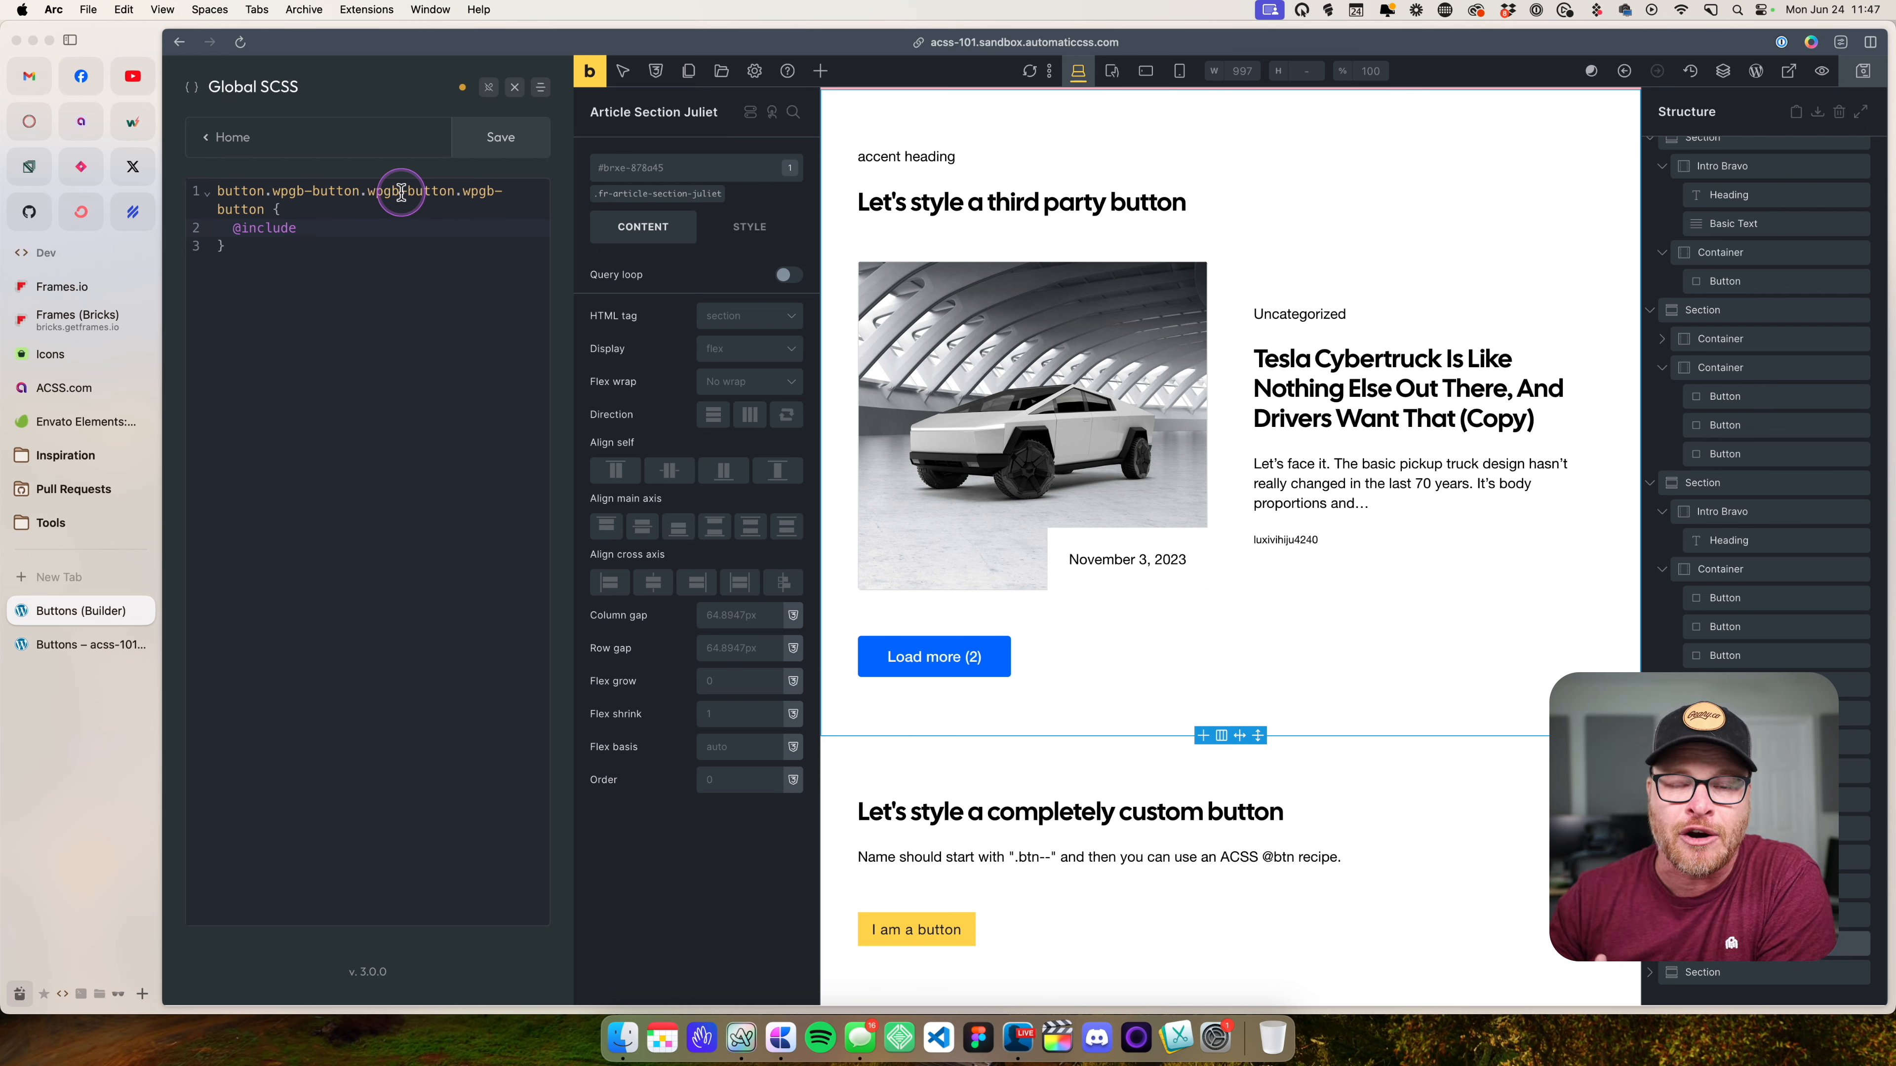
{"action": "type", "text": "btn"}
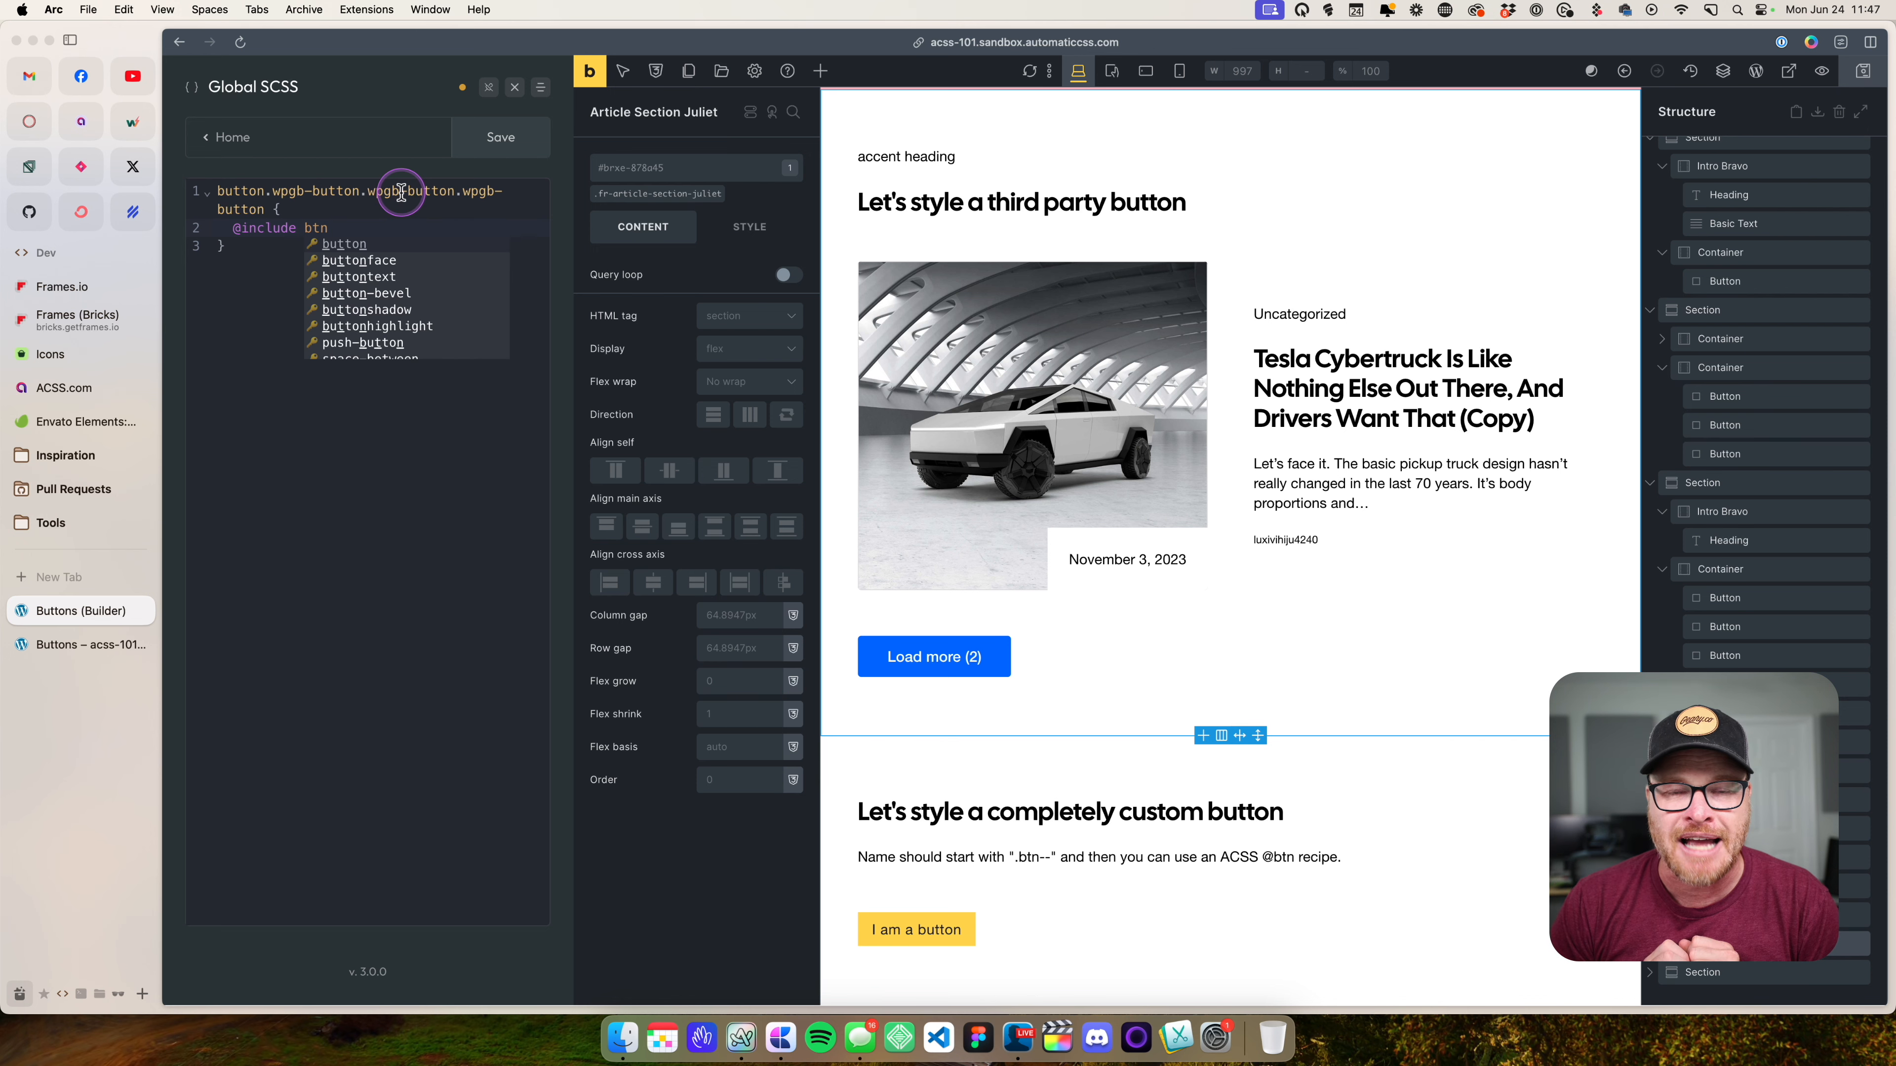
{"action": "type", "text": "();"}
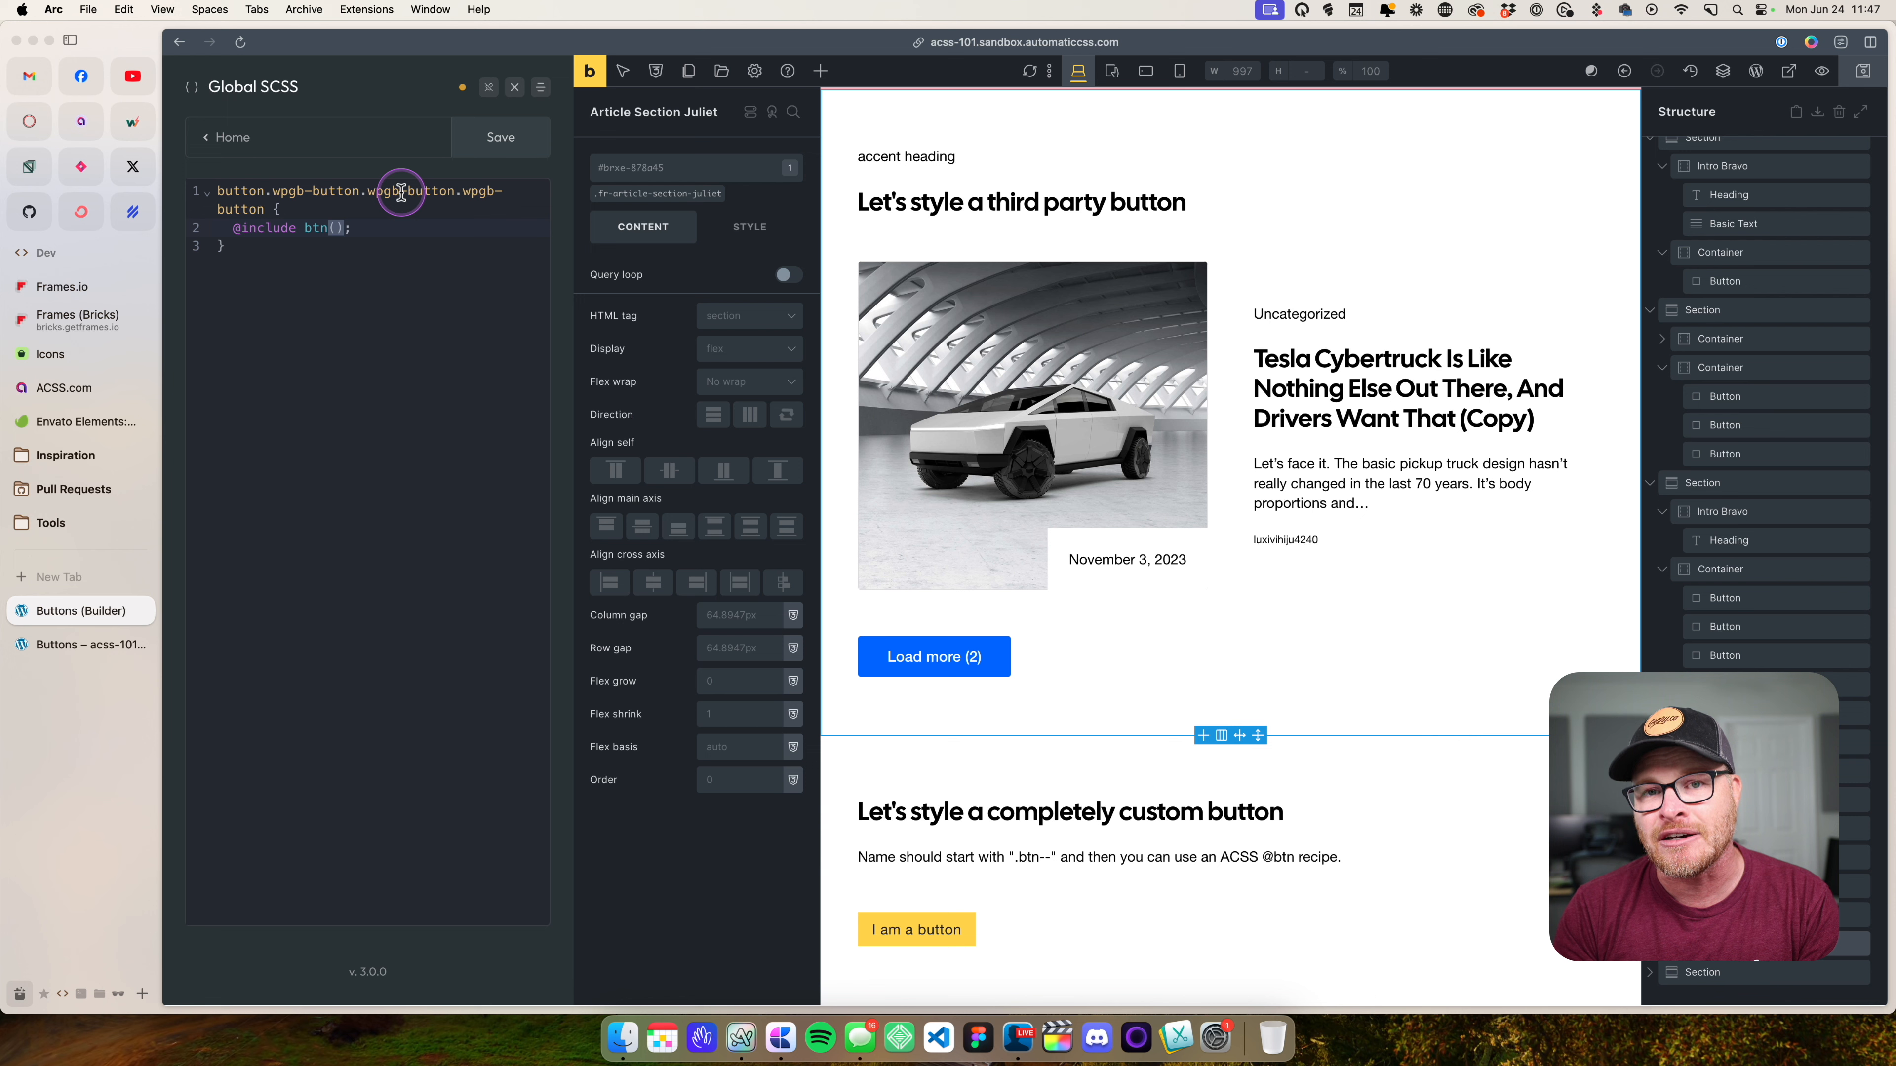
{"action": "type", "text": "primary"}
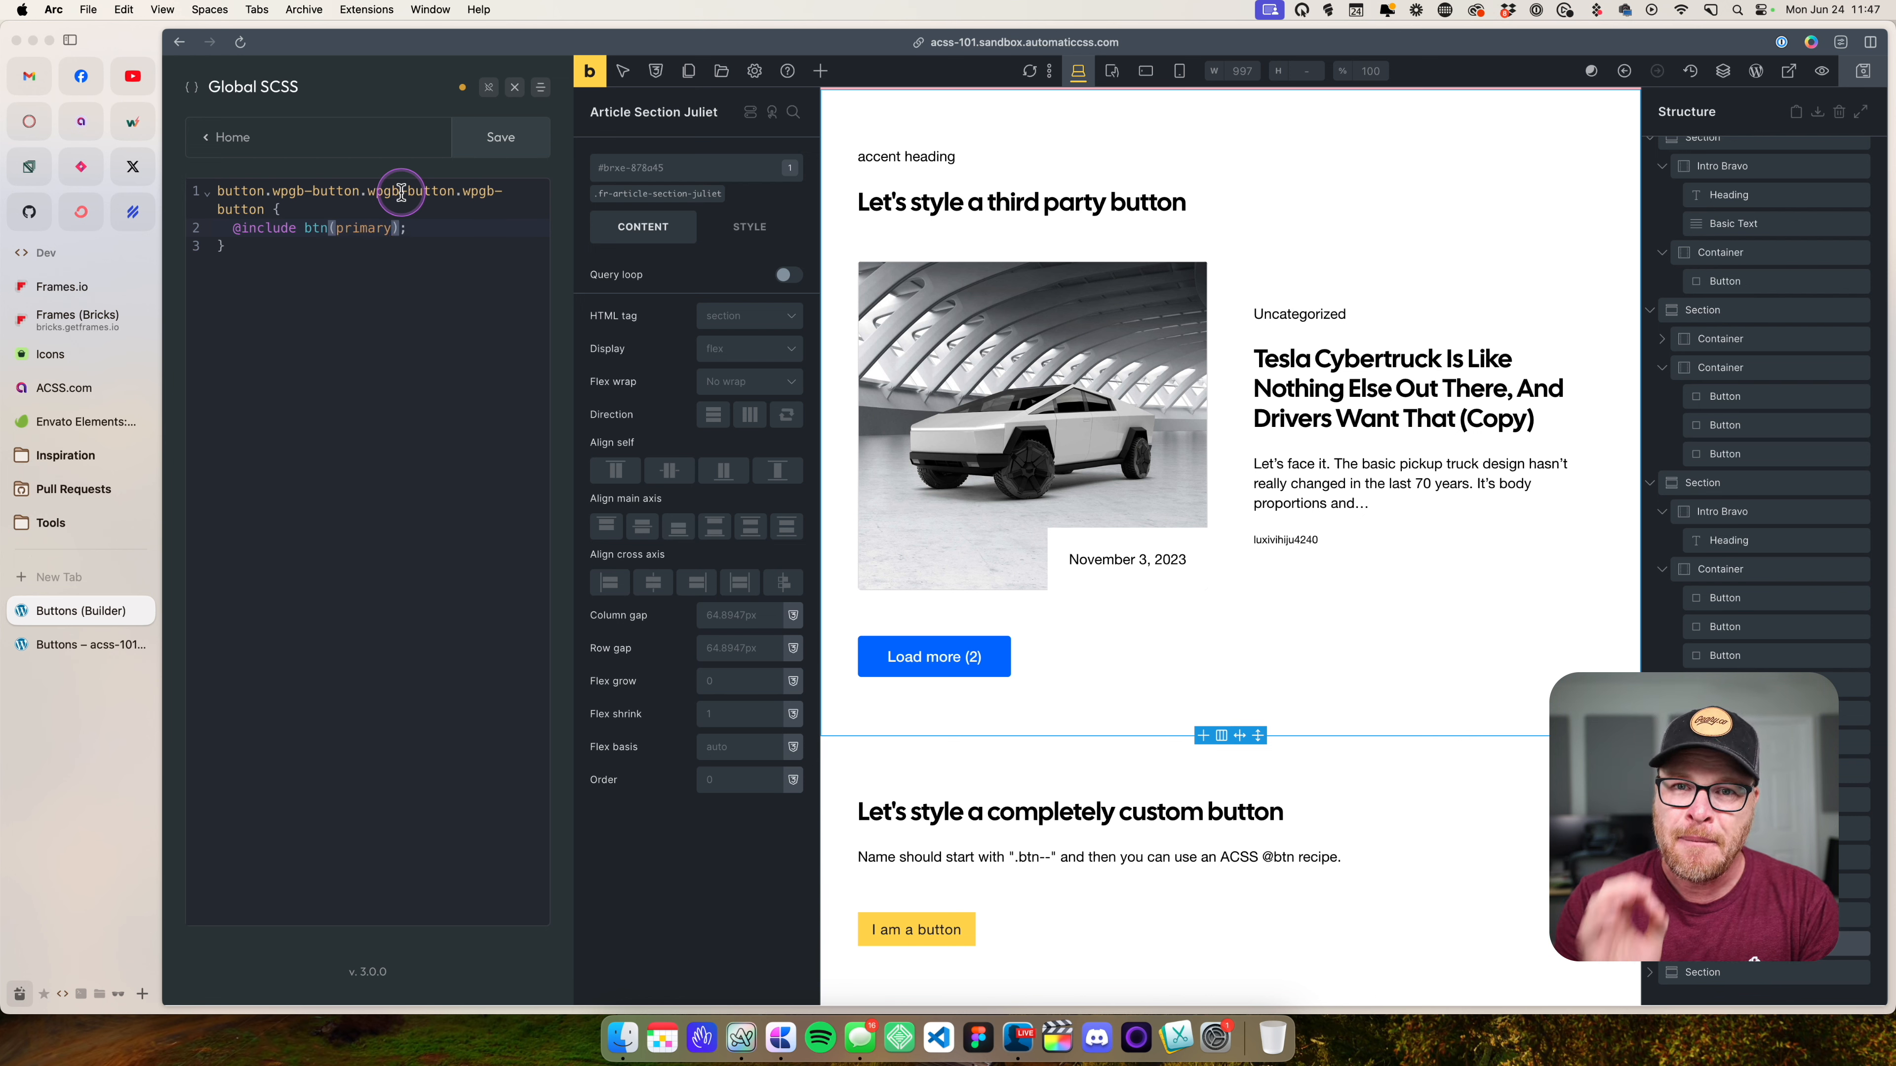
- Save the Global SCSS, reload the builder and bring up the third-party button section
{"action": "left_click", "coordinate": [501, 135]}
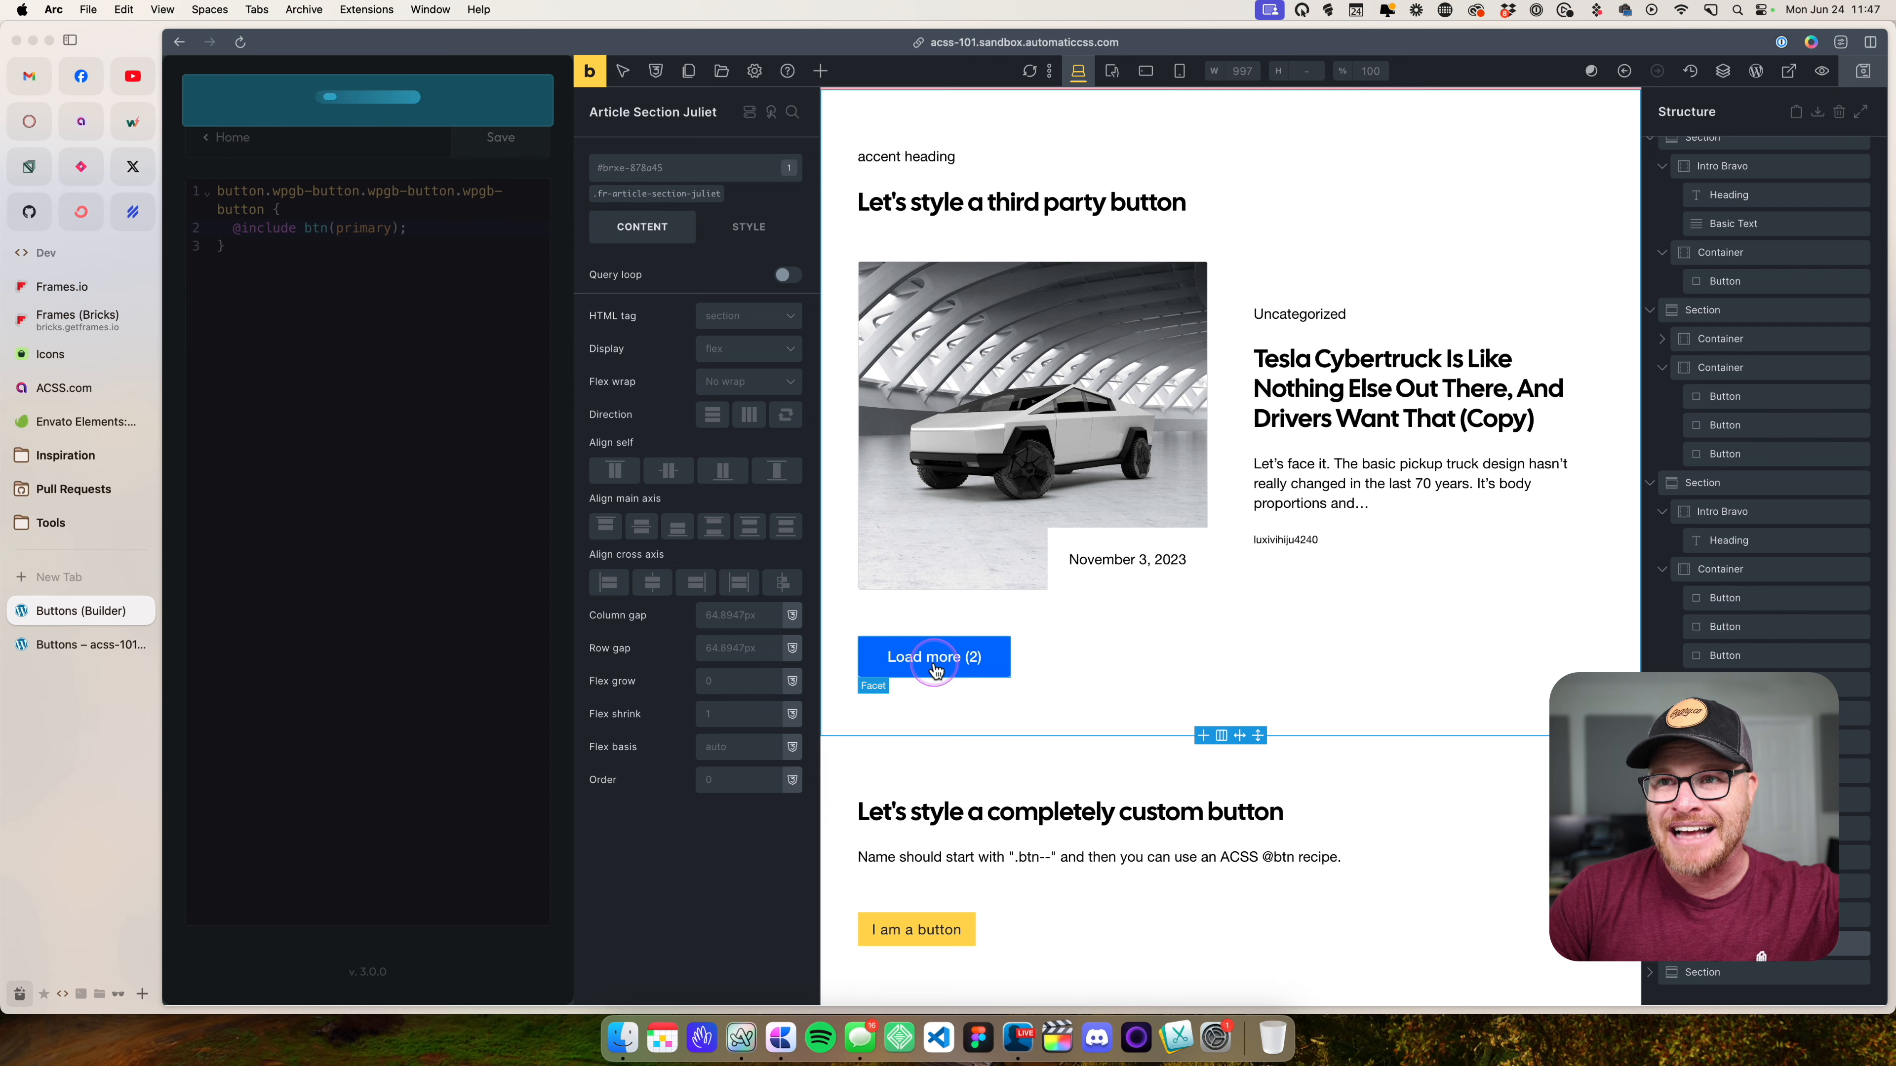
{"action": "scroll", "coordinate": [1130, 534], "scroll_direction": "down", "scroll_amount": 5}
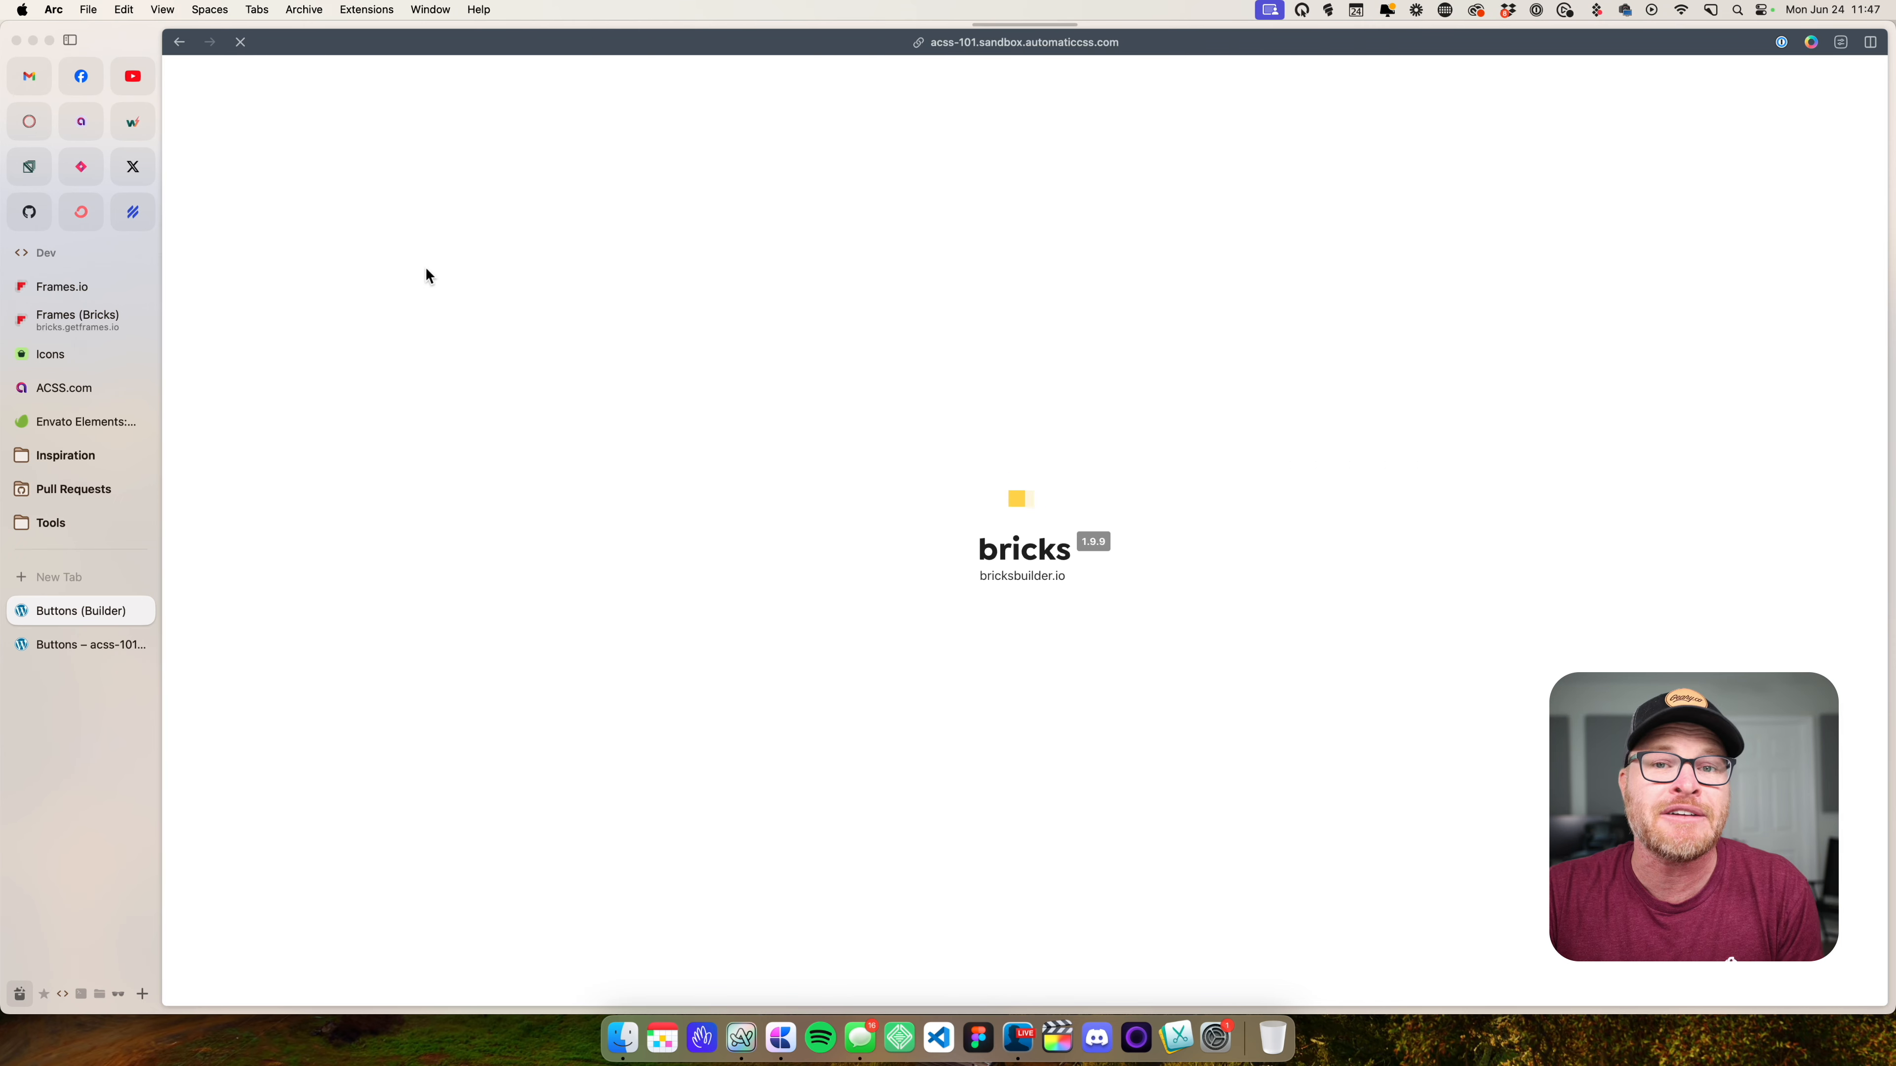
{"action": "scroll", "coordinate": [624, 374], "scroll_direction": "down", "scroll_amount": 2}
{"action": "scroll", "coordinate": [624, 375], "scroll_direction": "down", "scroll_amount": 20}
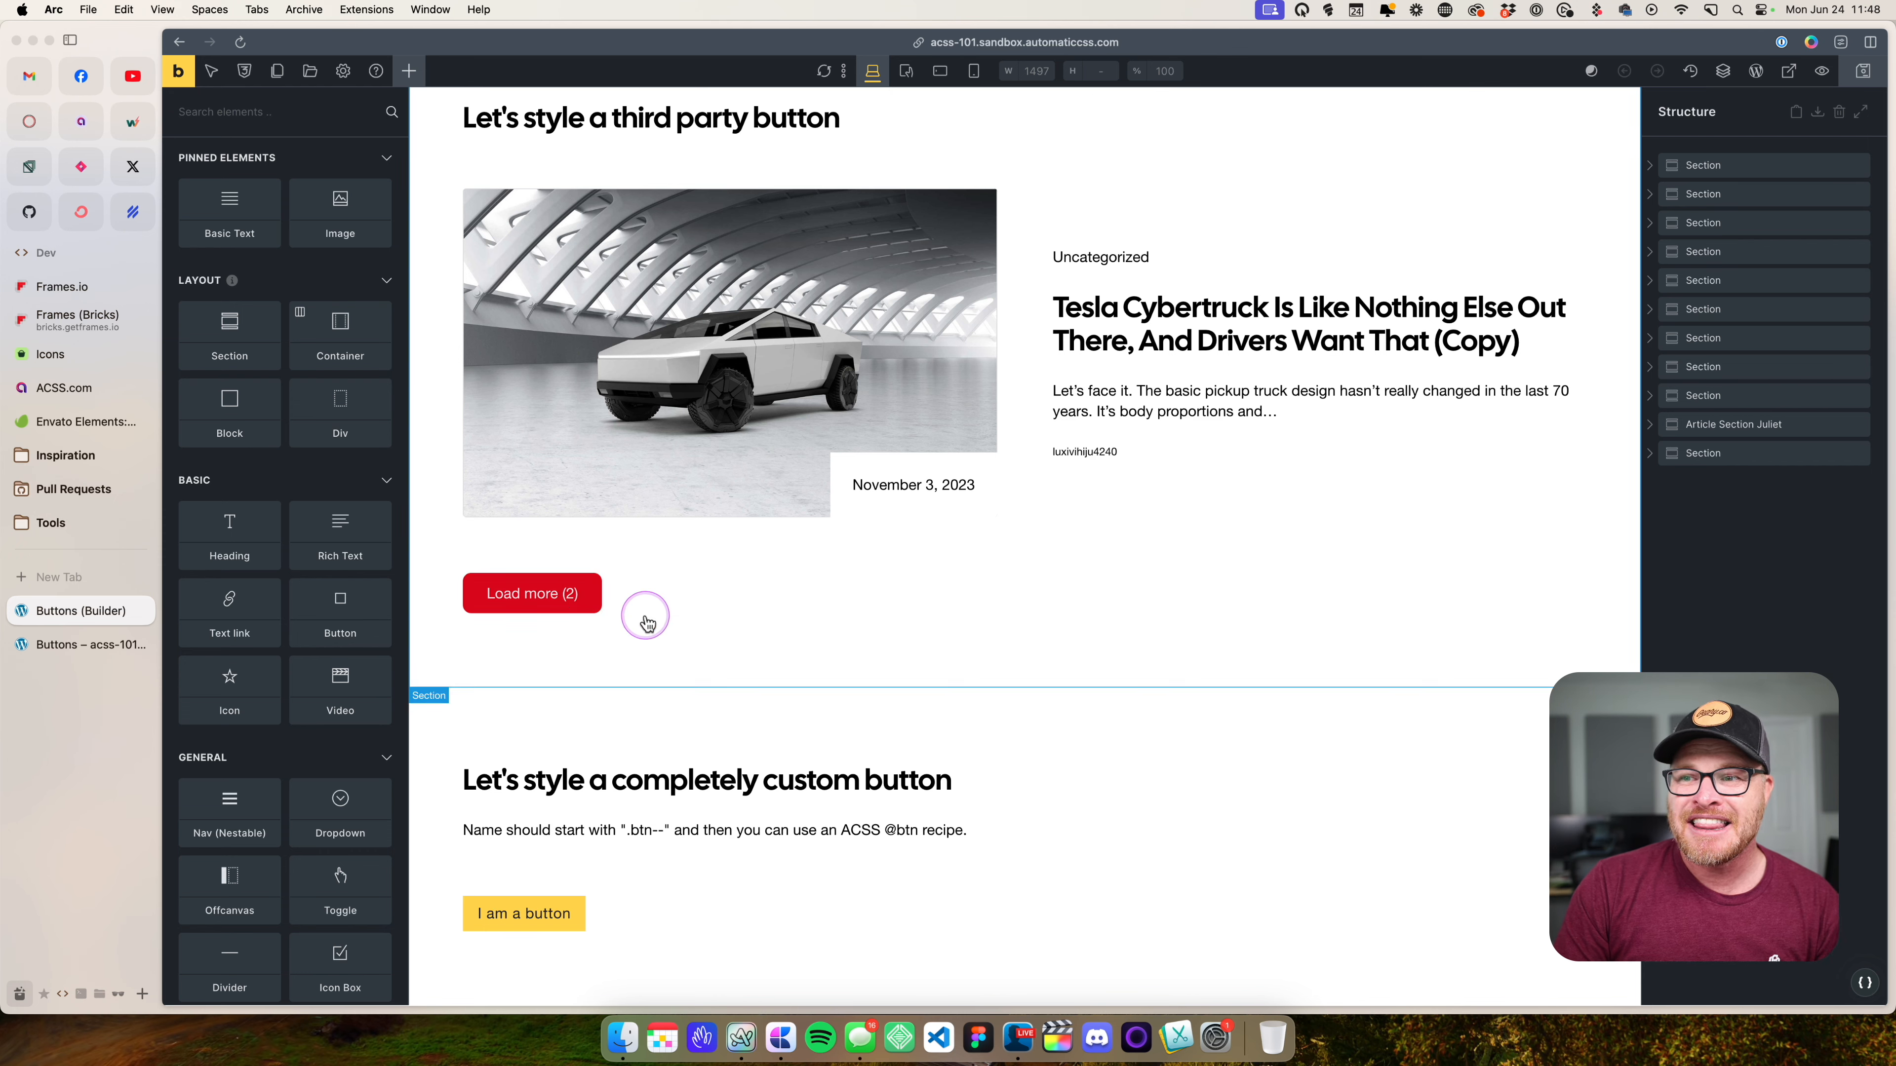
- Refresh the front-end Buttons page, close its developer tools and bring up the third-party Load more button
{"action": "left_click", "coordinate": [34, 657]}
{"action": "key", "text": "super+r"}
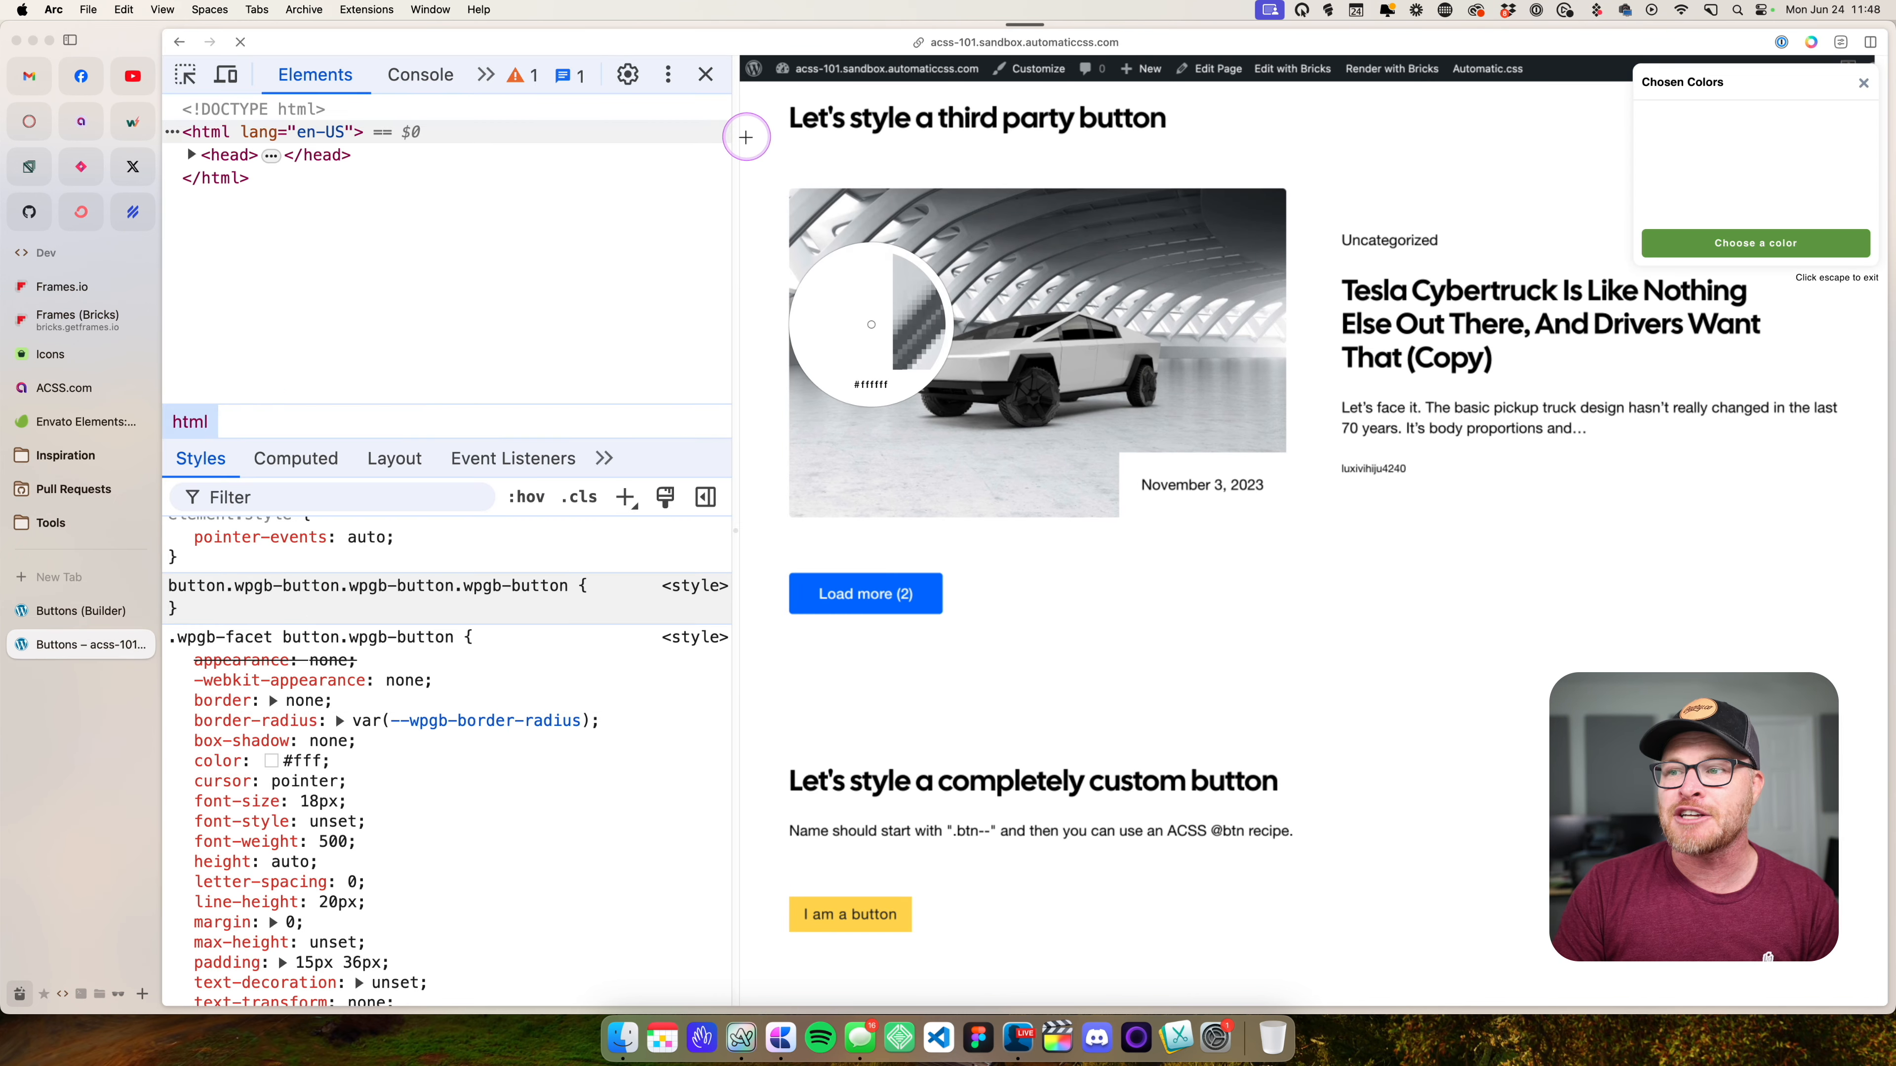
{"action": "left_click", "coordinate": [694, 74]}
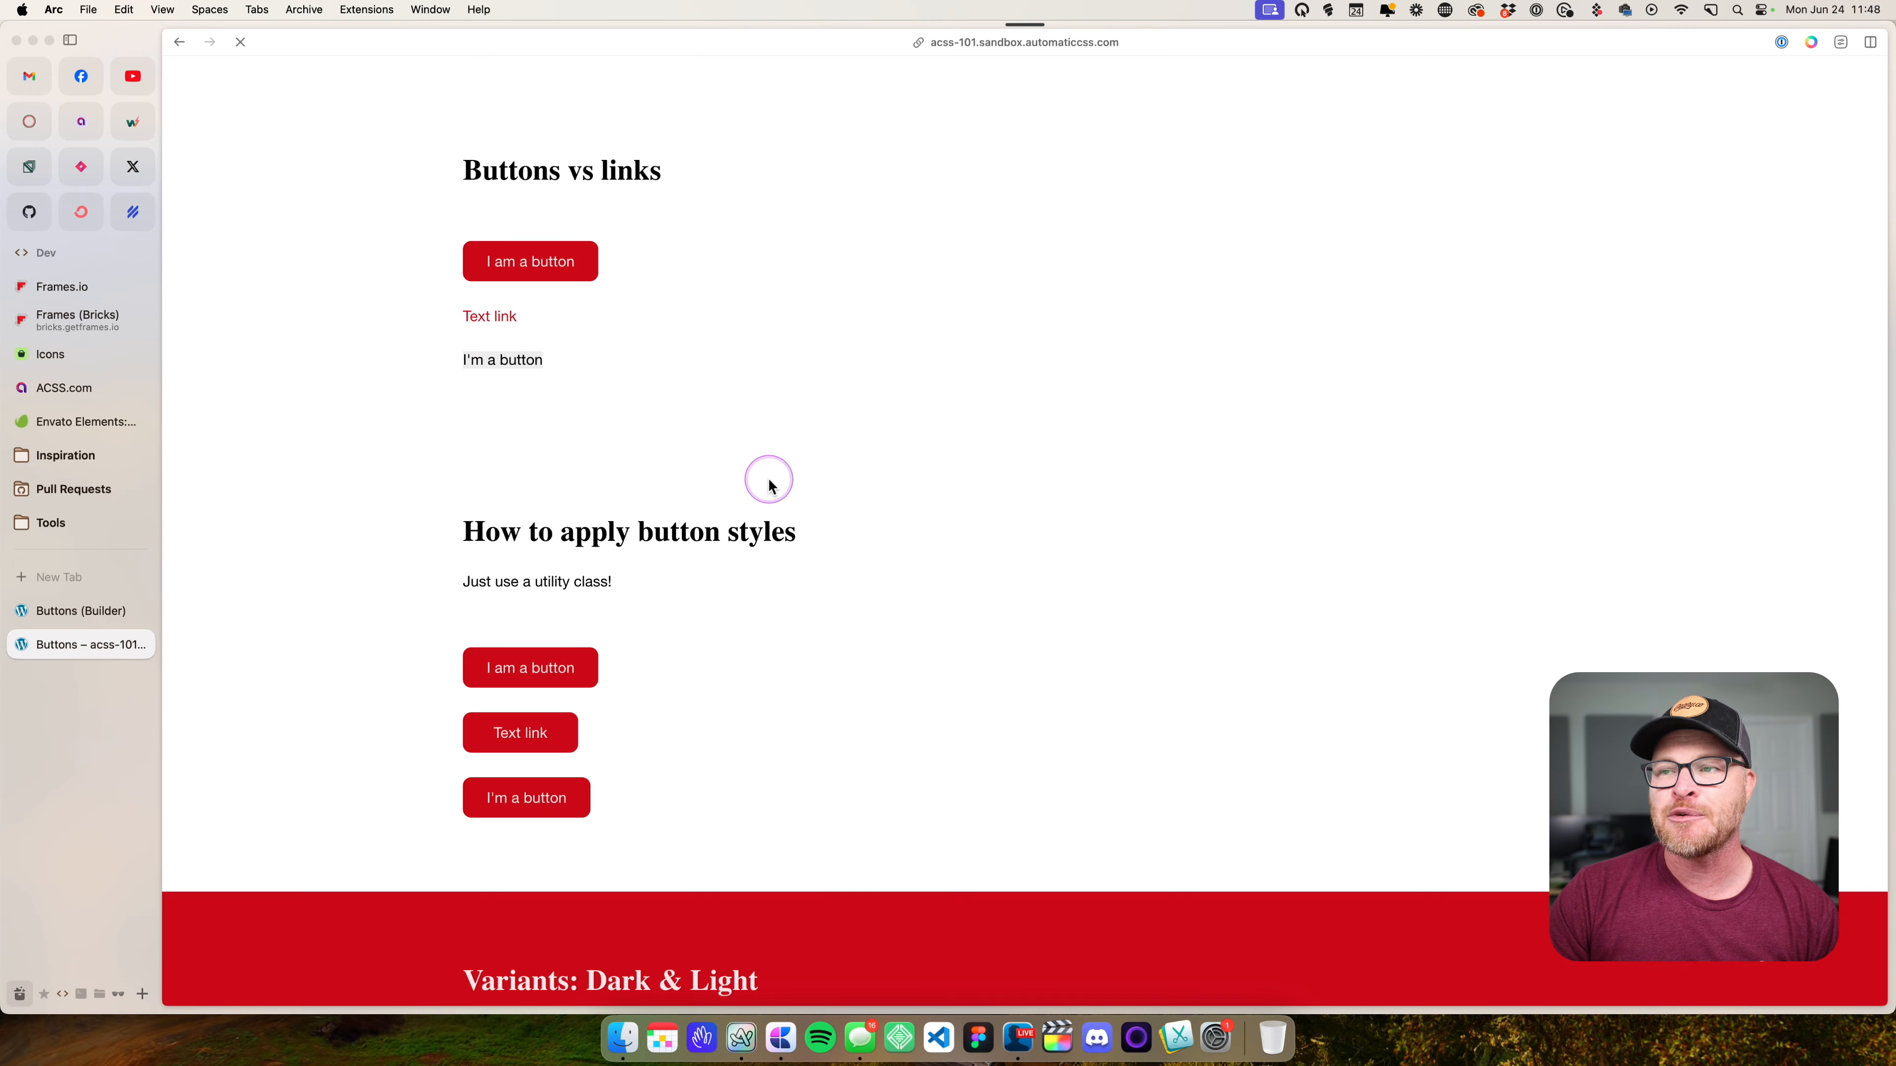
{"action": "scroll", "coordinate": [754, 485], "scroll_direction": "down", "scroll_amount": 15}
{"action": "scroll", "coordinate": [769, 485], "scroll_direction": "down", "scroll_amount": 10}
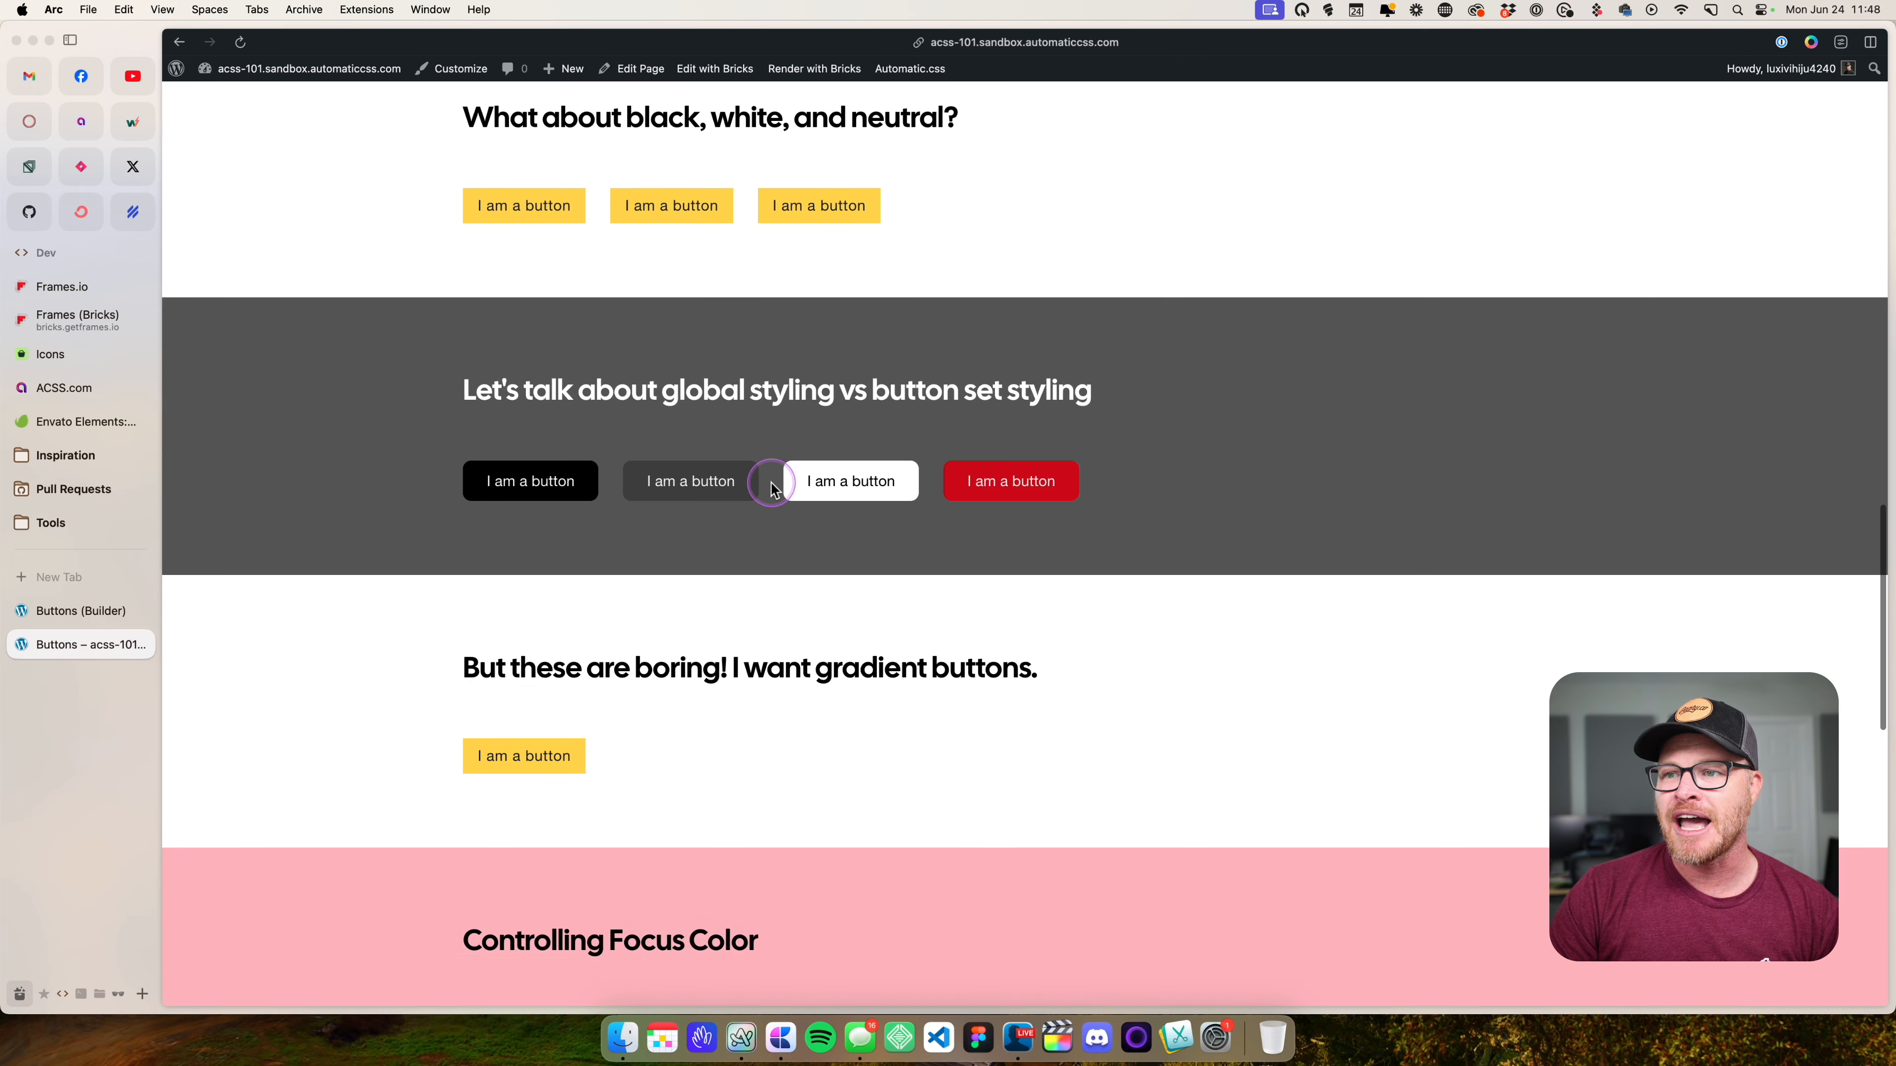
{"action": "scroll", "coordinate": [1075, 669], "scroll_direction": "up", "scroll_amount": 2}
{"action": "scroll", "coordinate": [1025, 627], "scroll_direction": "down", "scroll_amount": 10}
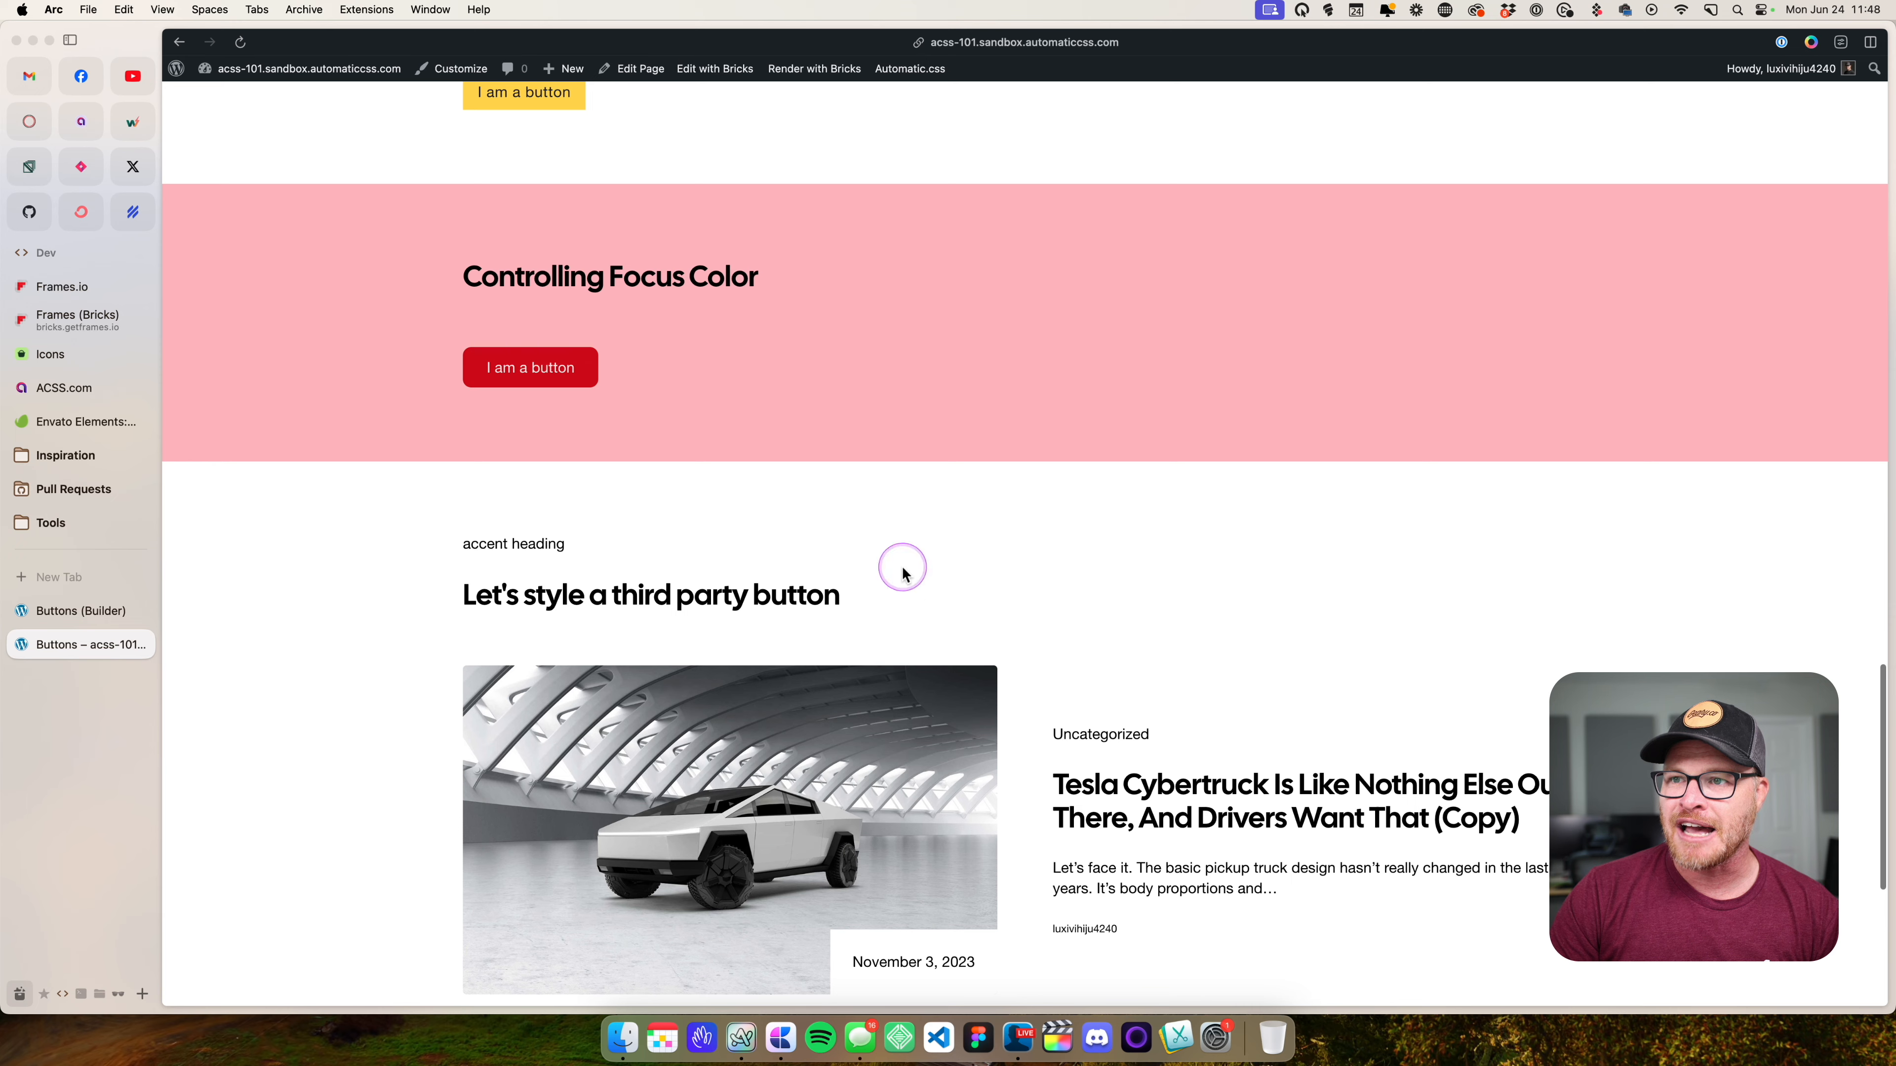
{"action": "scroll", "coordinate": [709, 654], "scroll_direction": "down", "scroll_amount": 5}
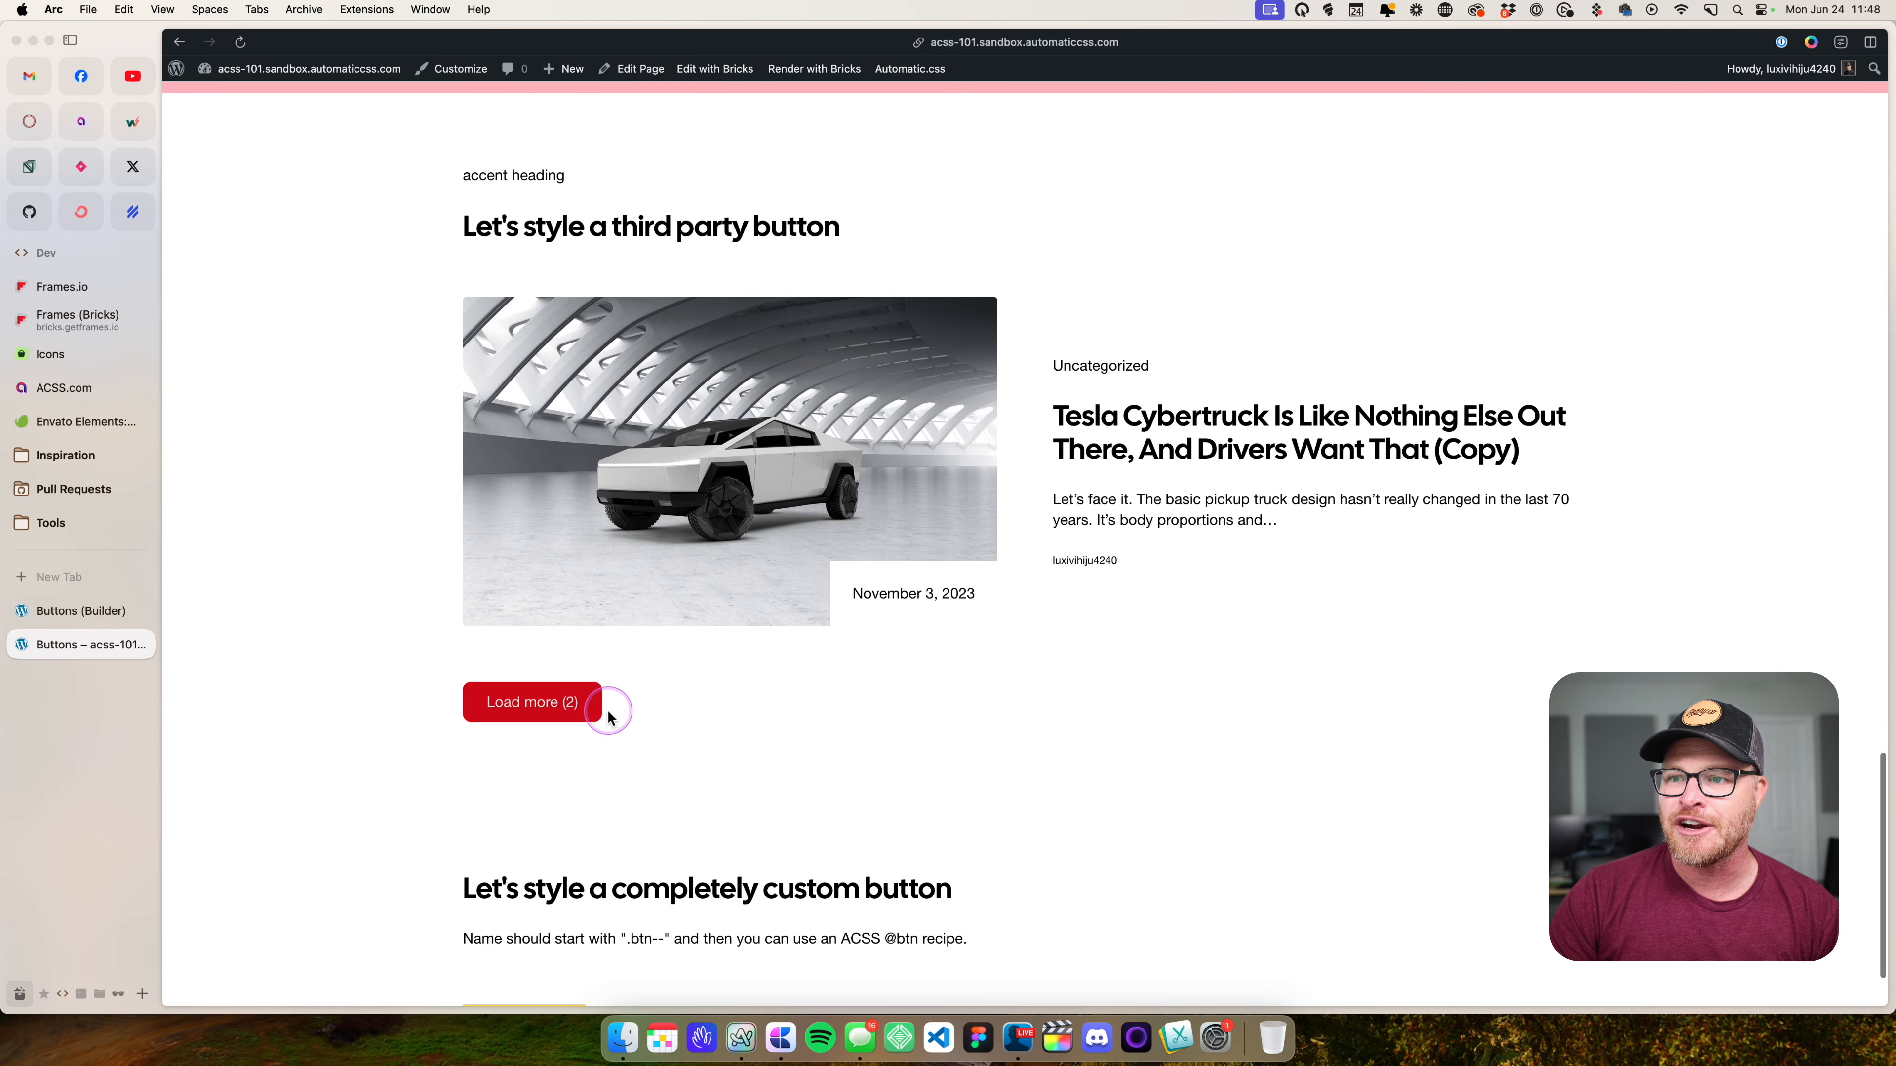
- Test the restyled Load more button by loading the remaining posts on the front end
{"action": "left_click", "coordinate": [565, 715]}
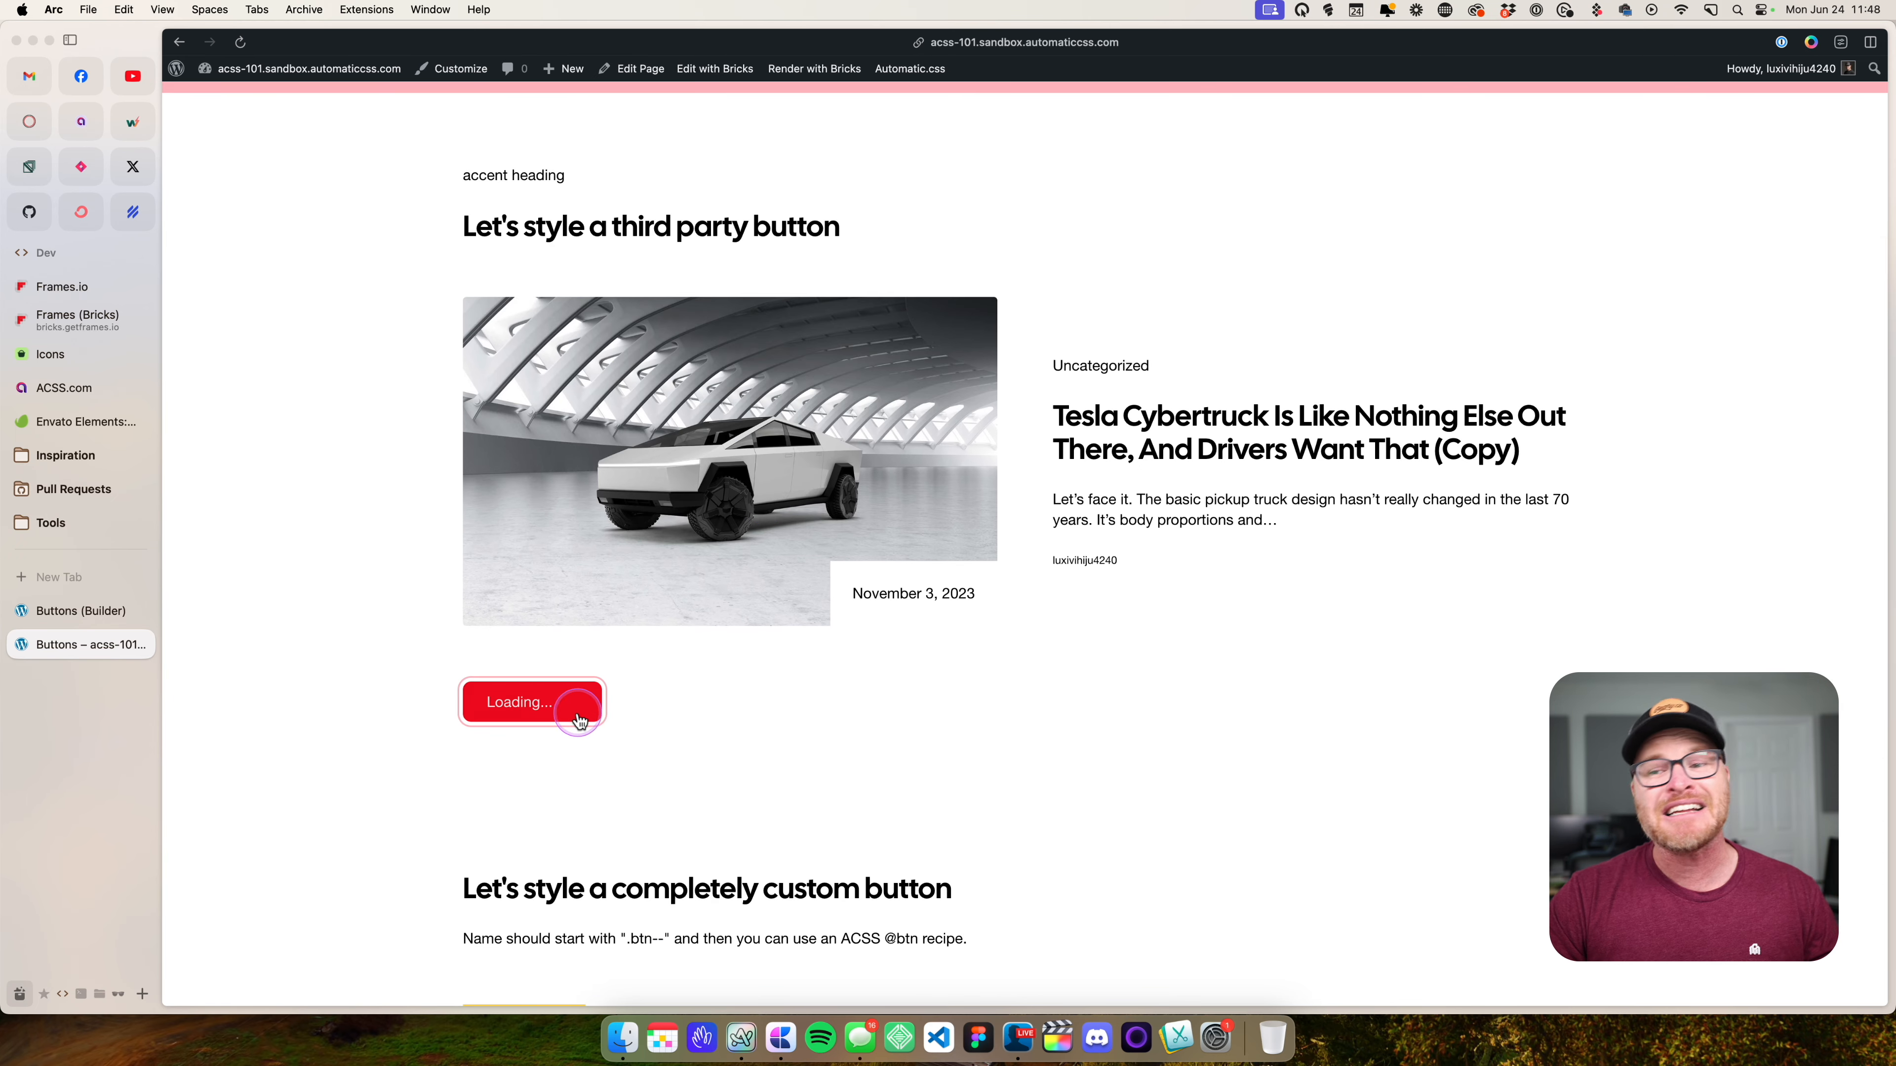
{"action": "scroll", "coordinate": [823, 714], "scroll_direction": "down", "scroll_amount": 10}
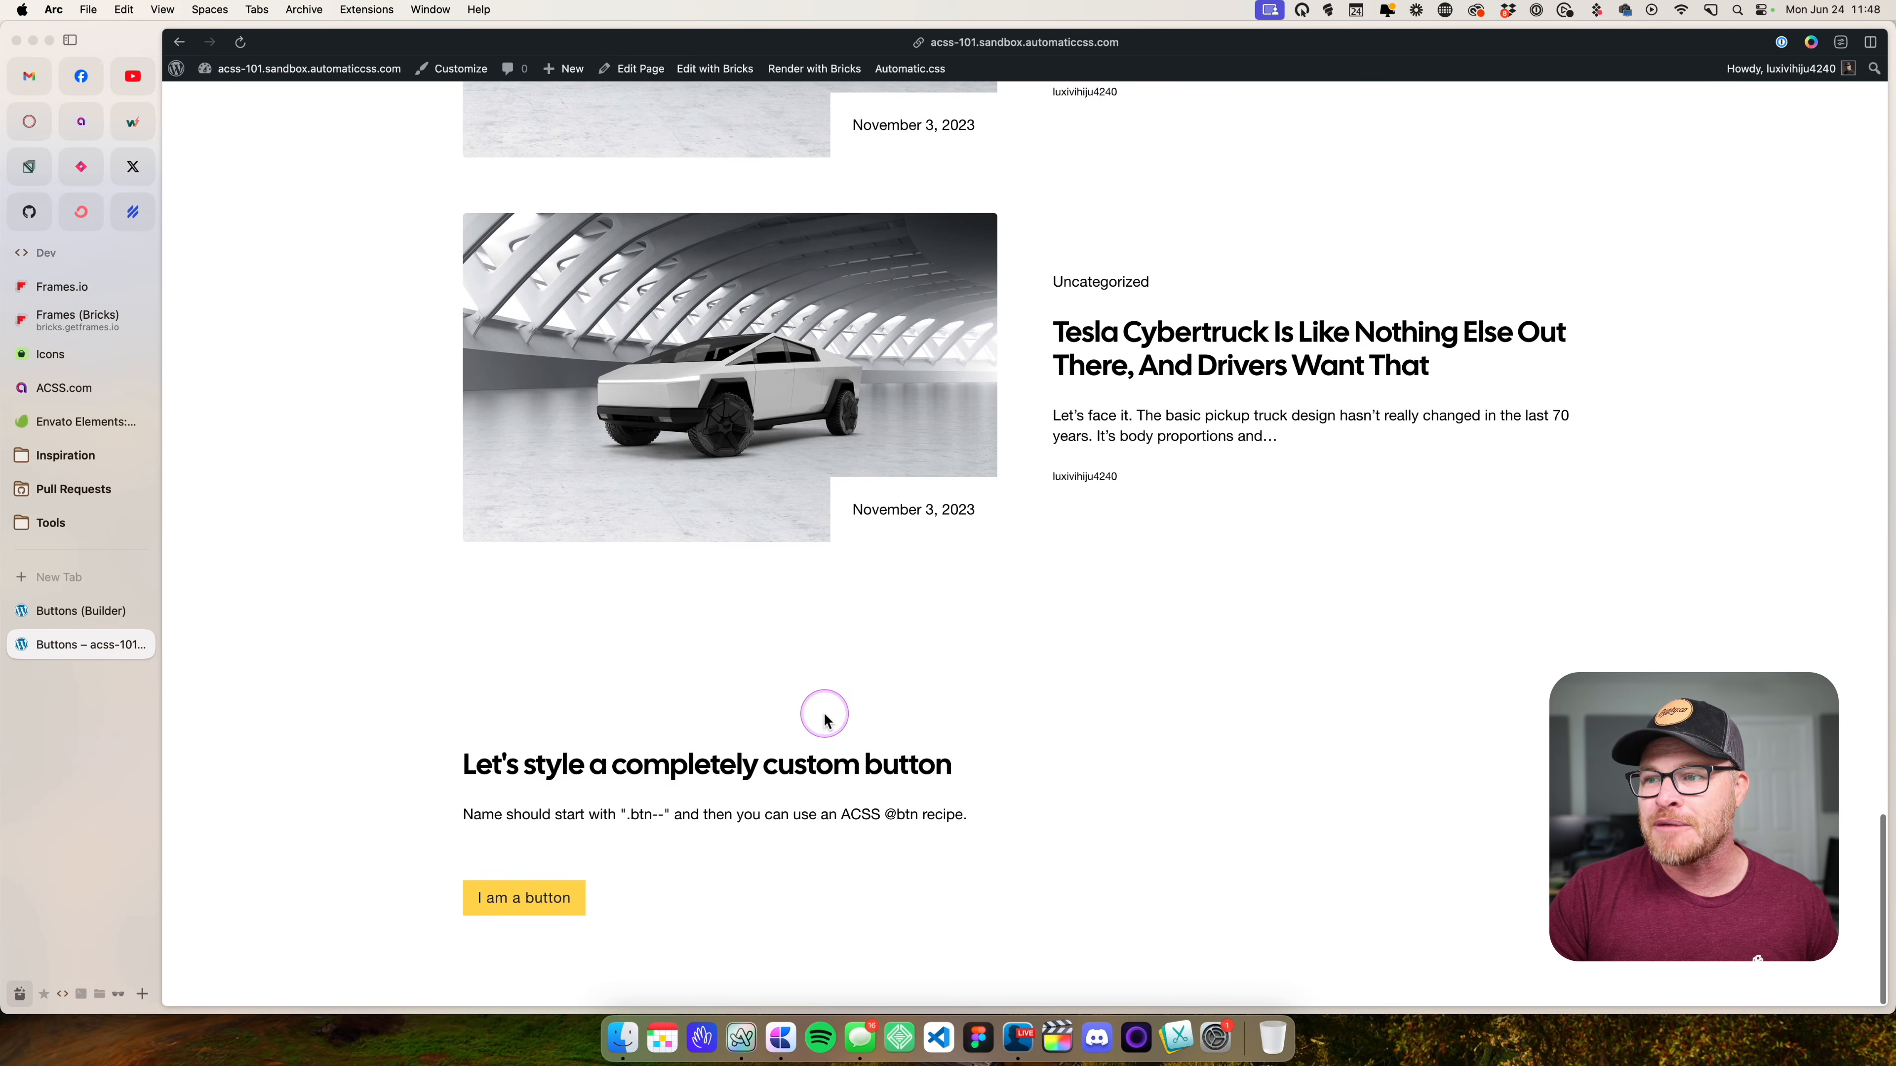
{"action": "scroll", "coordinate": [486, 641], "scroll_direction": "up", "scroll_amount": 20}
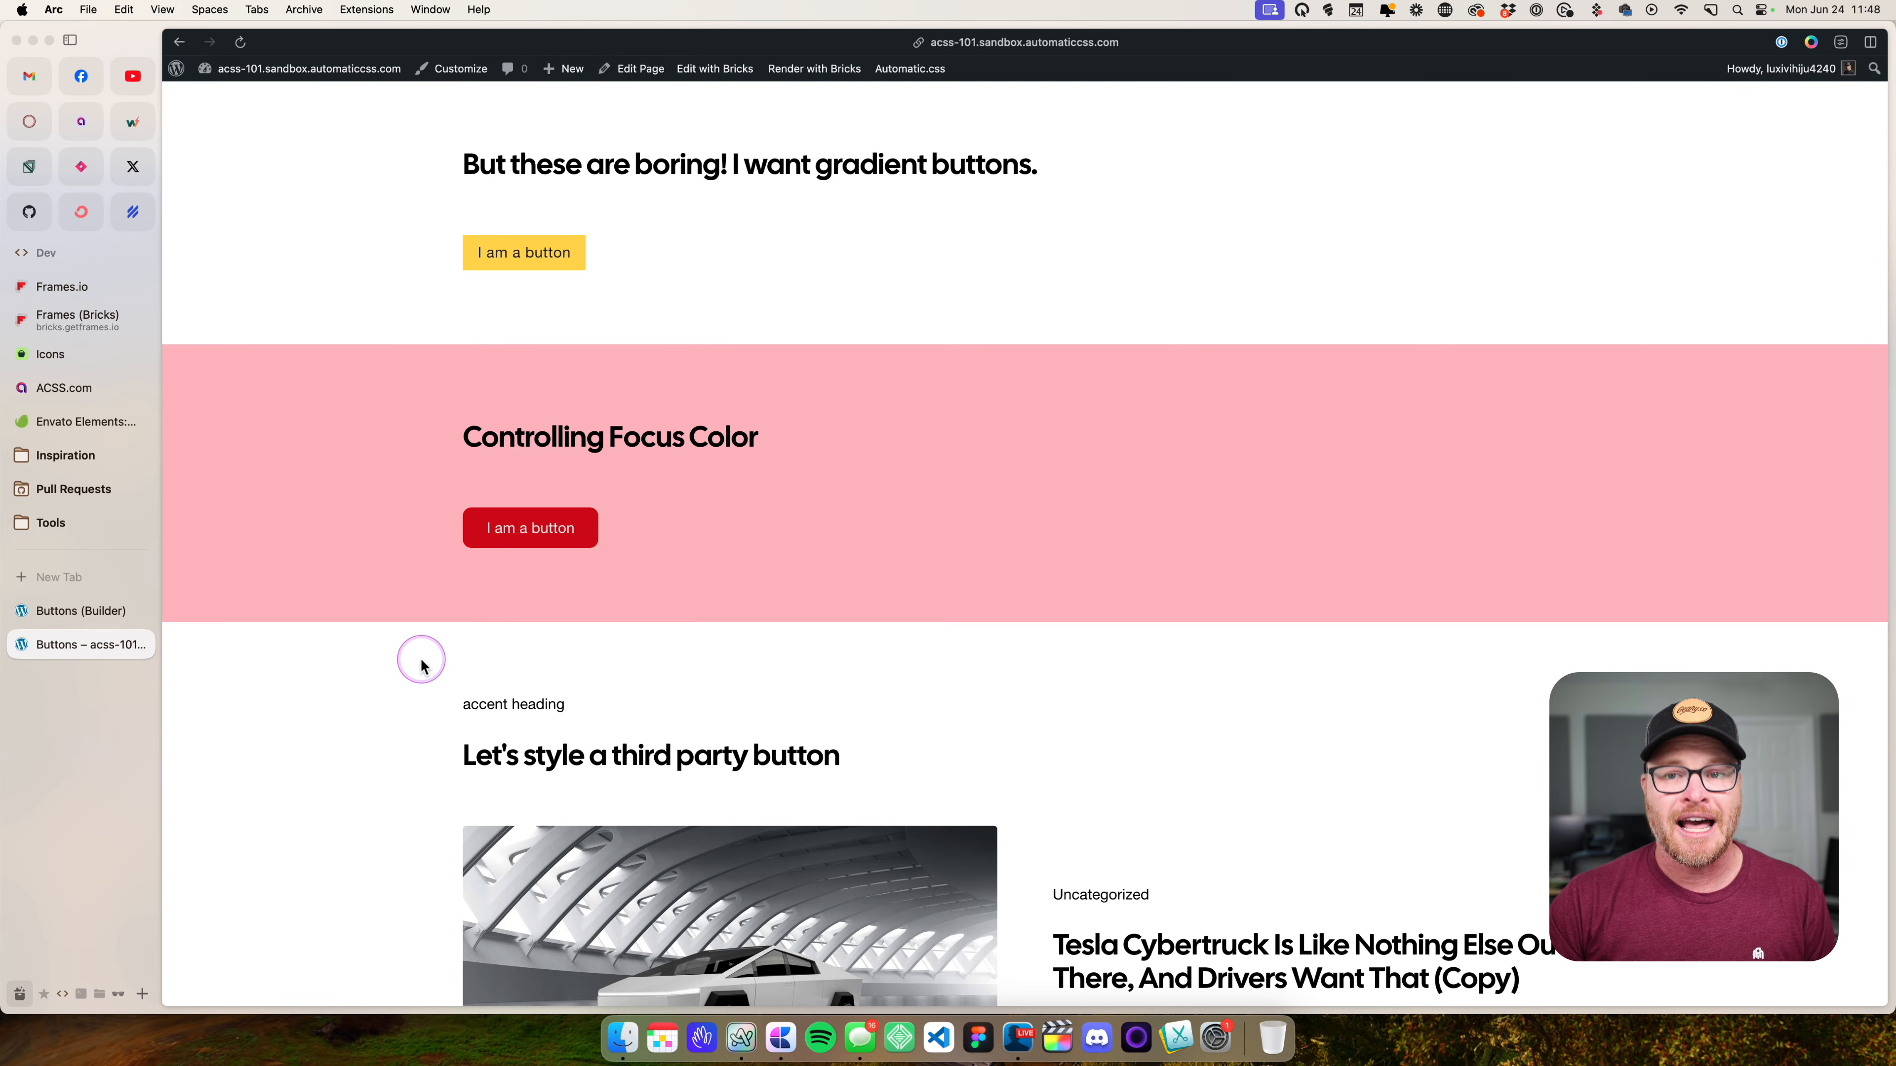
- Return to the builder page and reopen Global SCSS to review the rule's btn(primary) include
{"action": "left_click", "coordinate": [80, 611]}
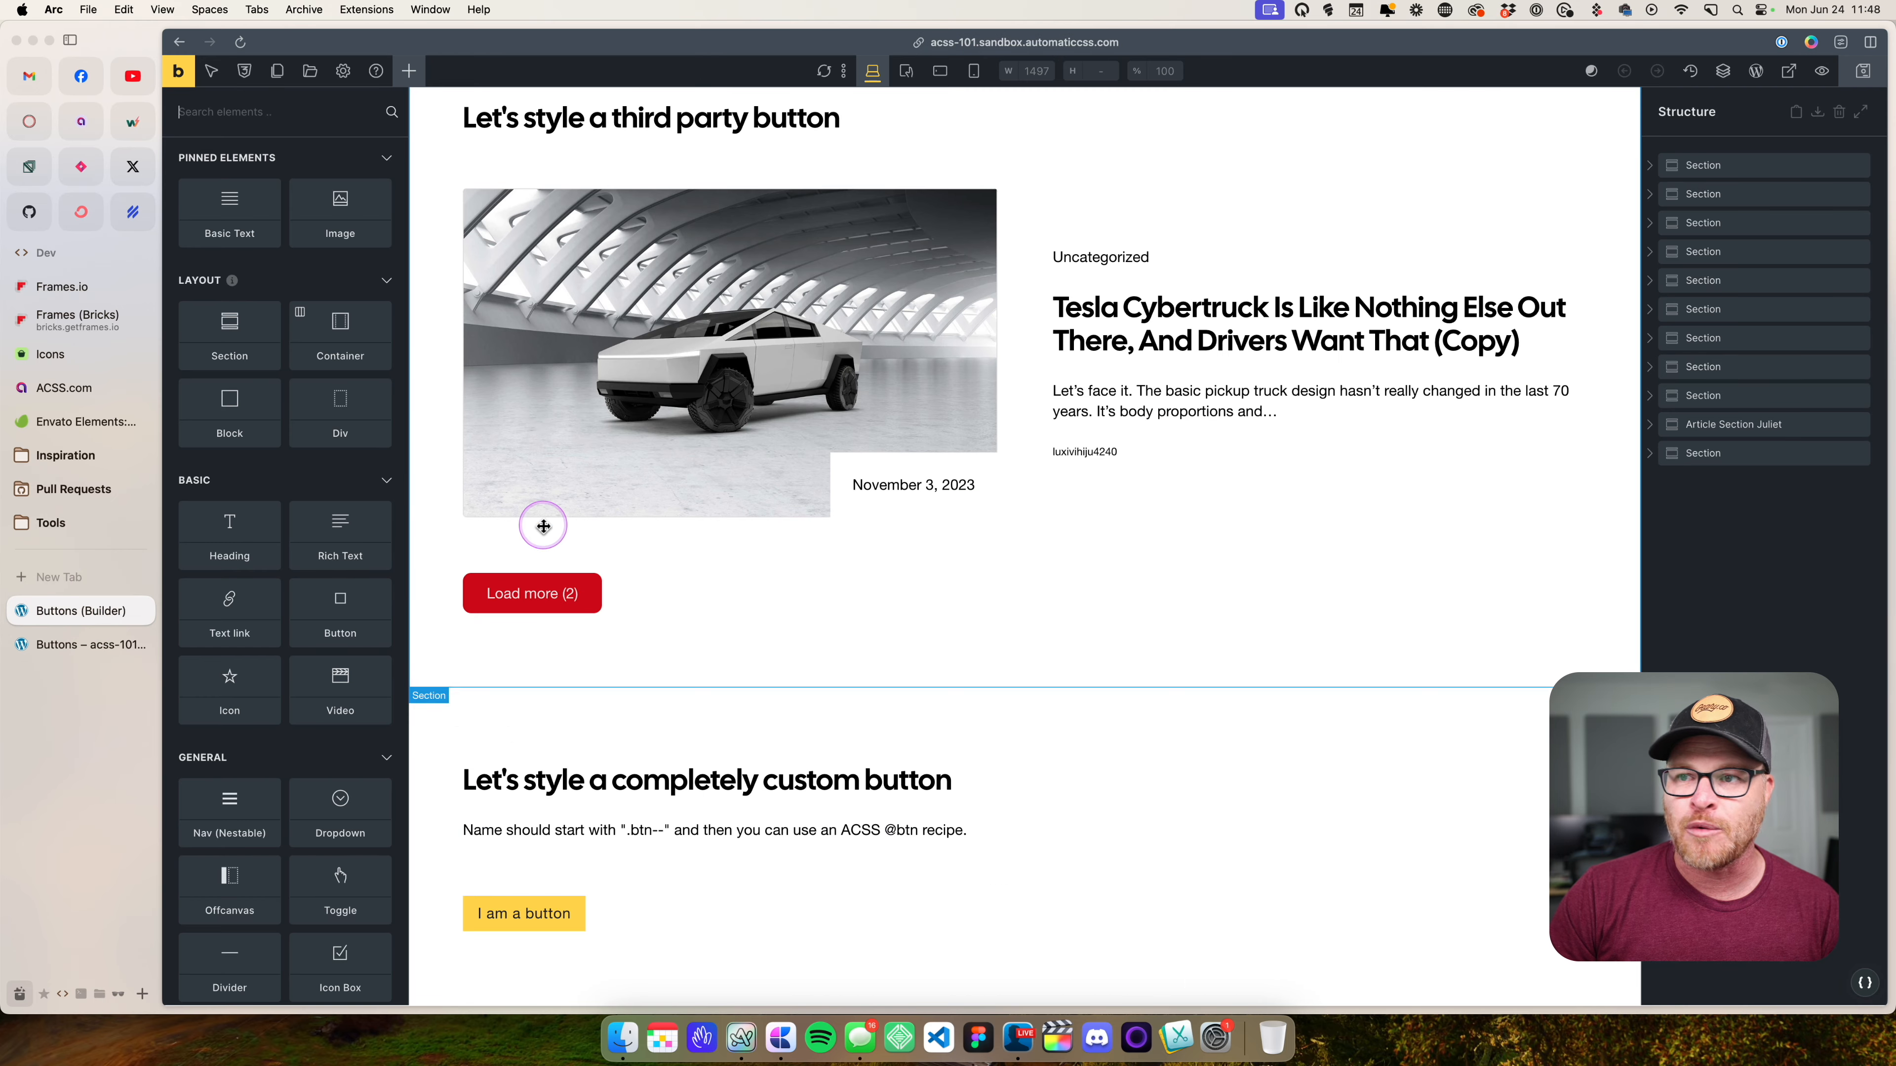
{"action": "left_click", "coordinate": [1872, 994]}
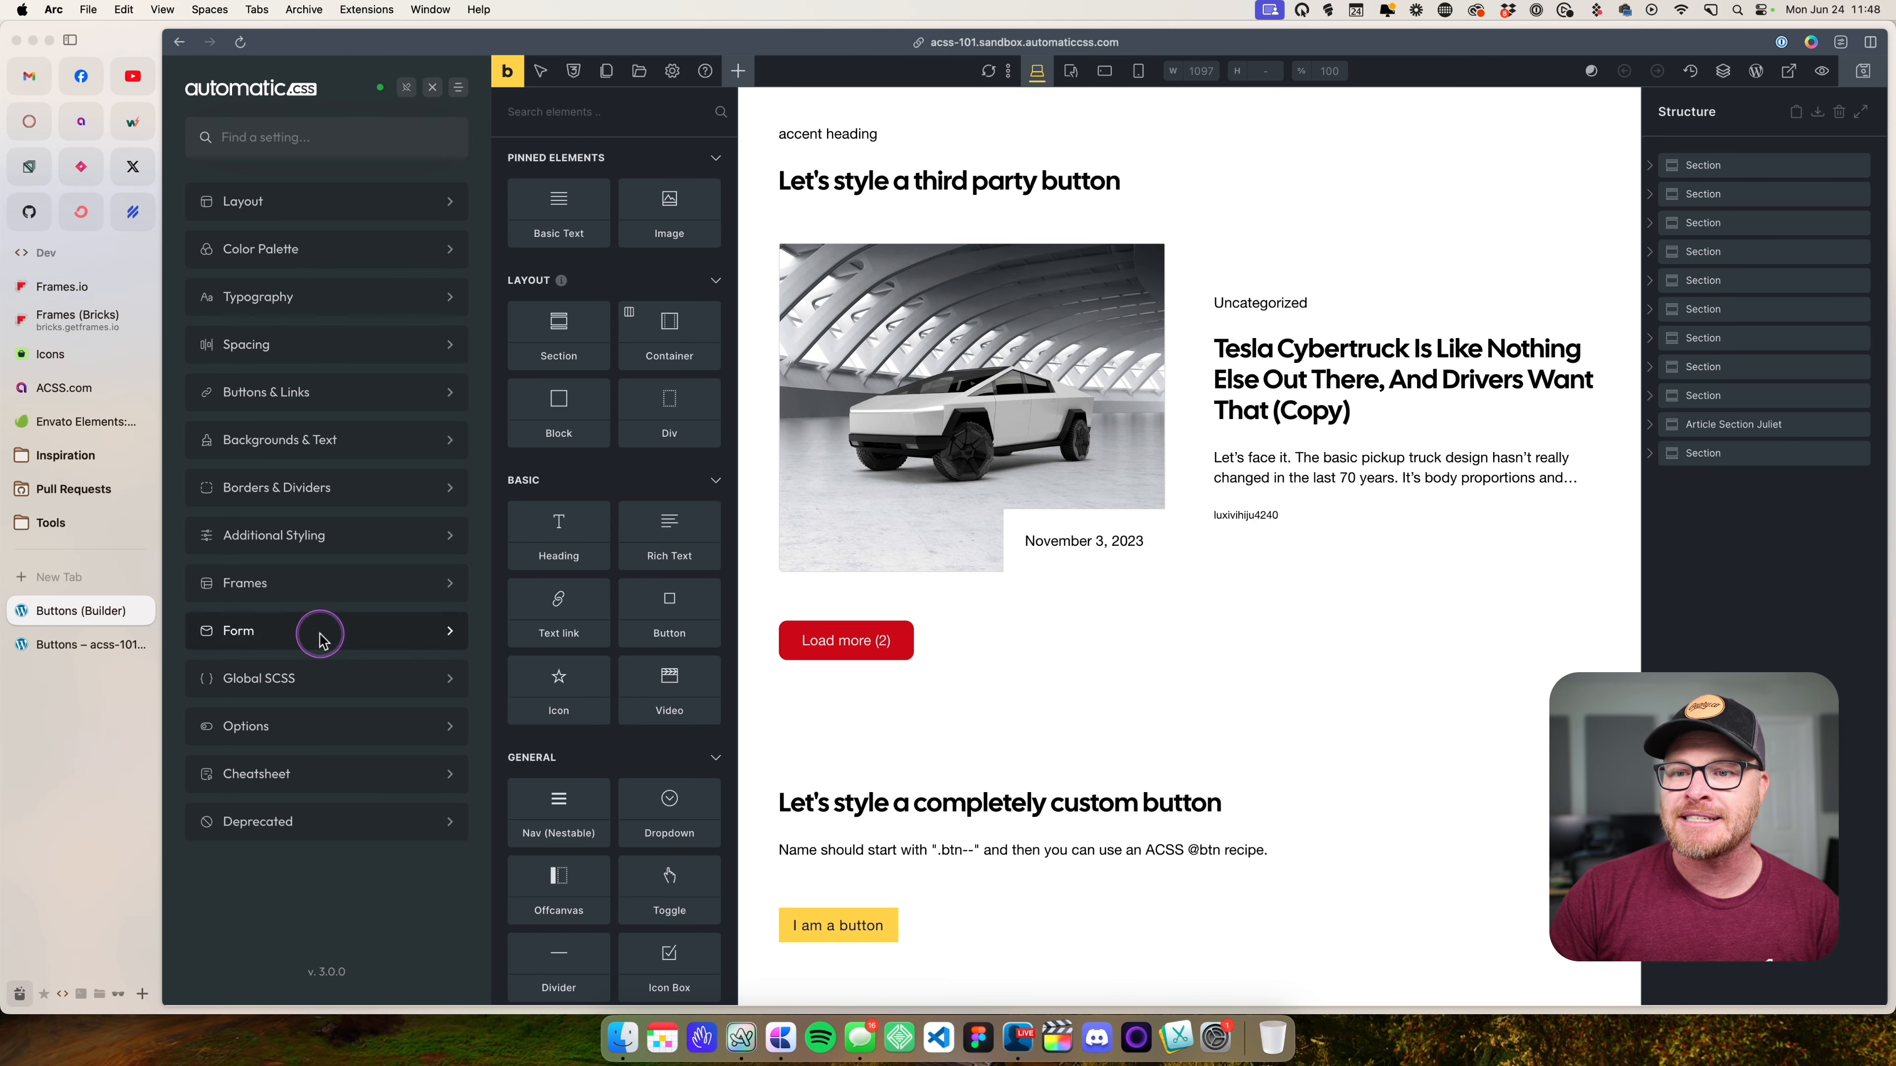
{"action": "left_click", "coordinate": [306, 669]}
{"action": "left_click_drag", "start_coordinate": [415, 230], "coordinate": [251, 228]}
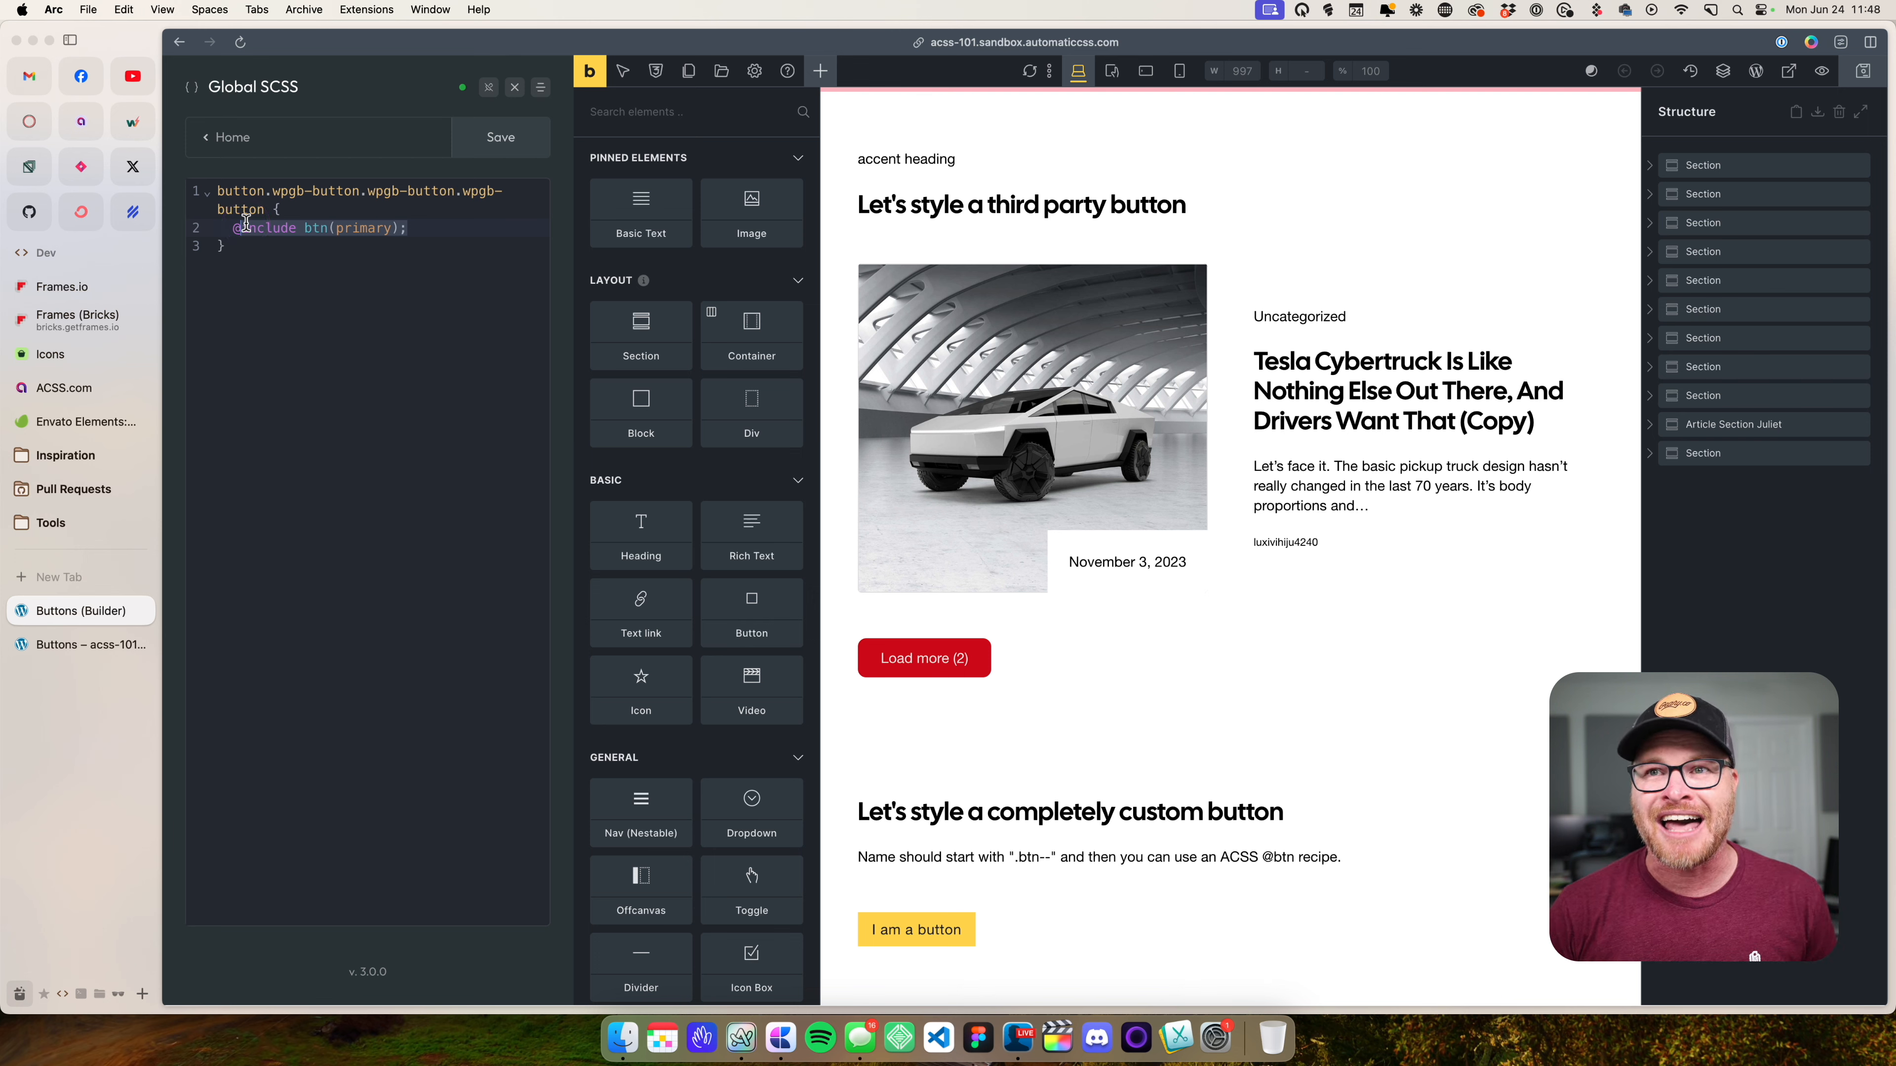
{"action": "left_click", "coordinate": [276, 269]}
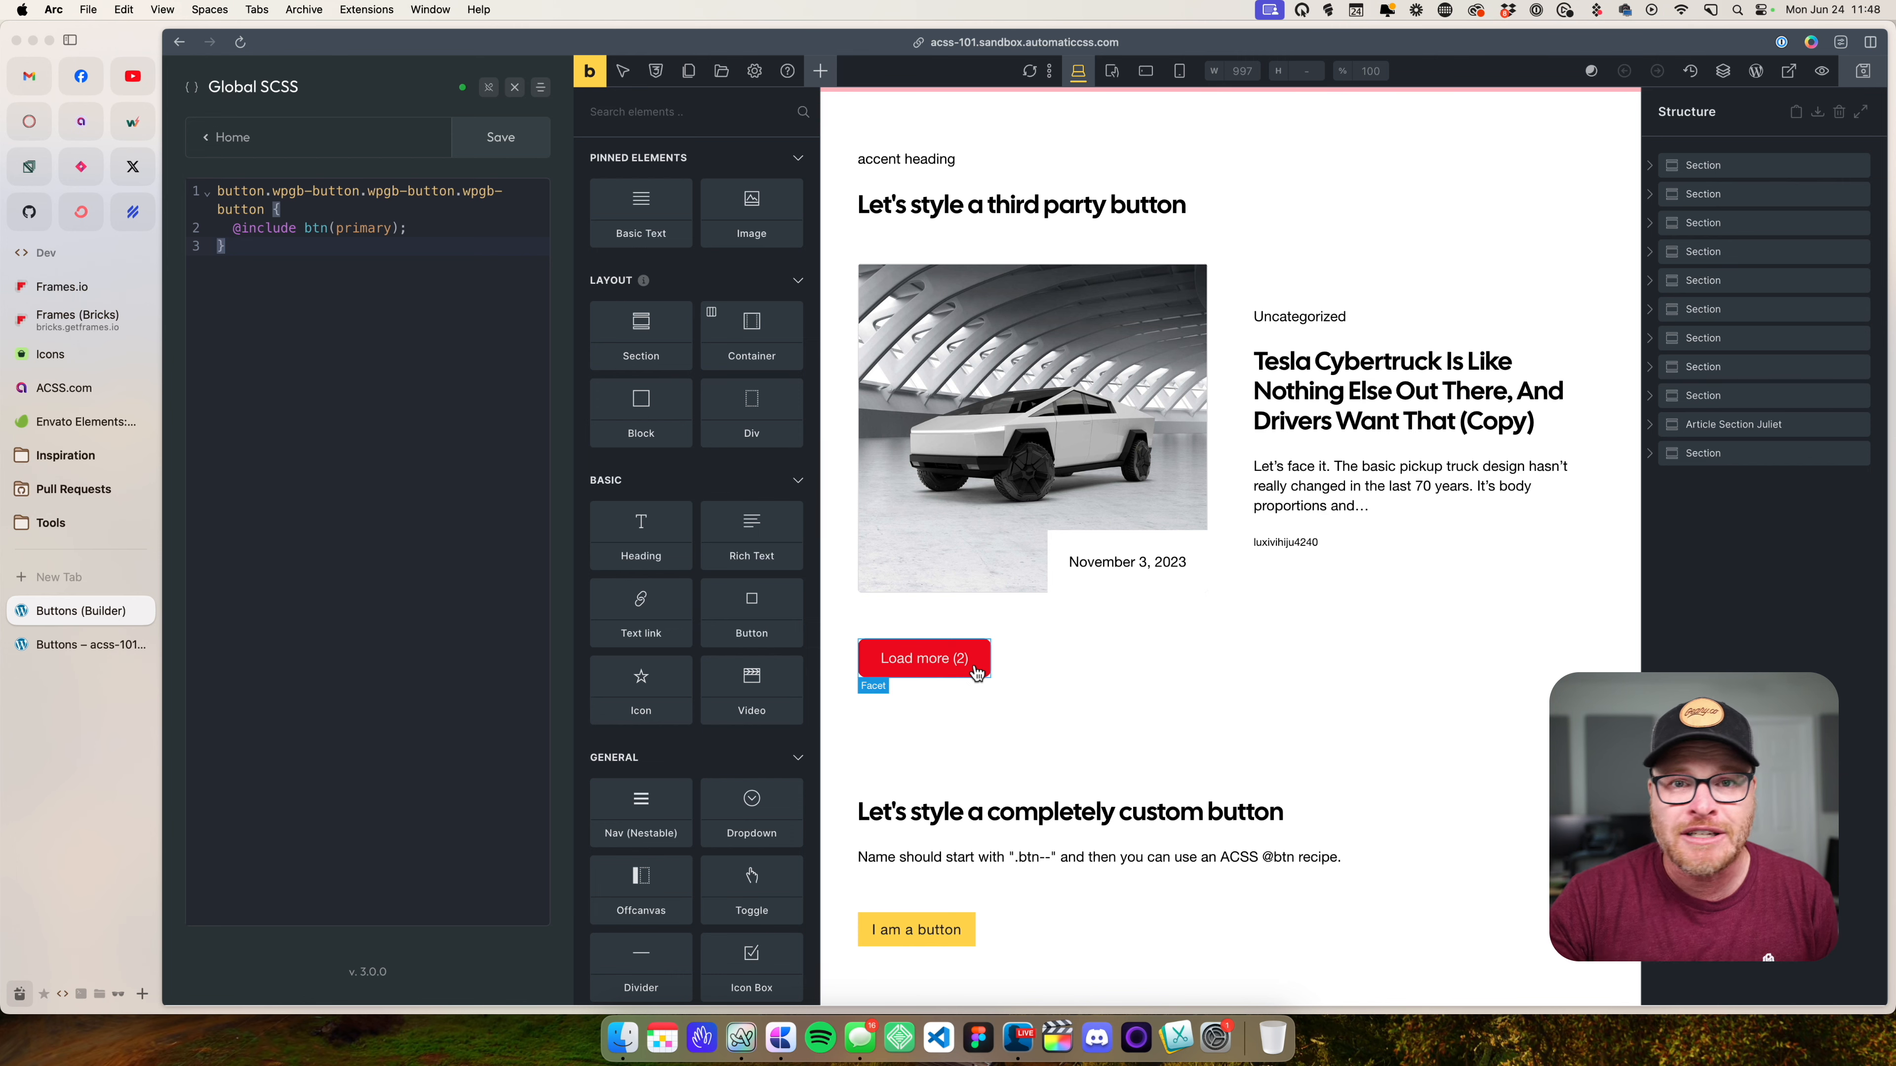
- In the global settings for all buttons, set both padding values to 3em
{"action": "left_click", "coordinate": [248, 139]}
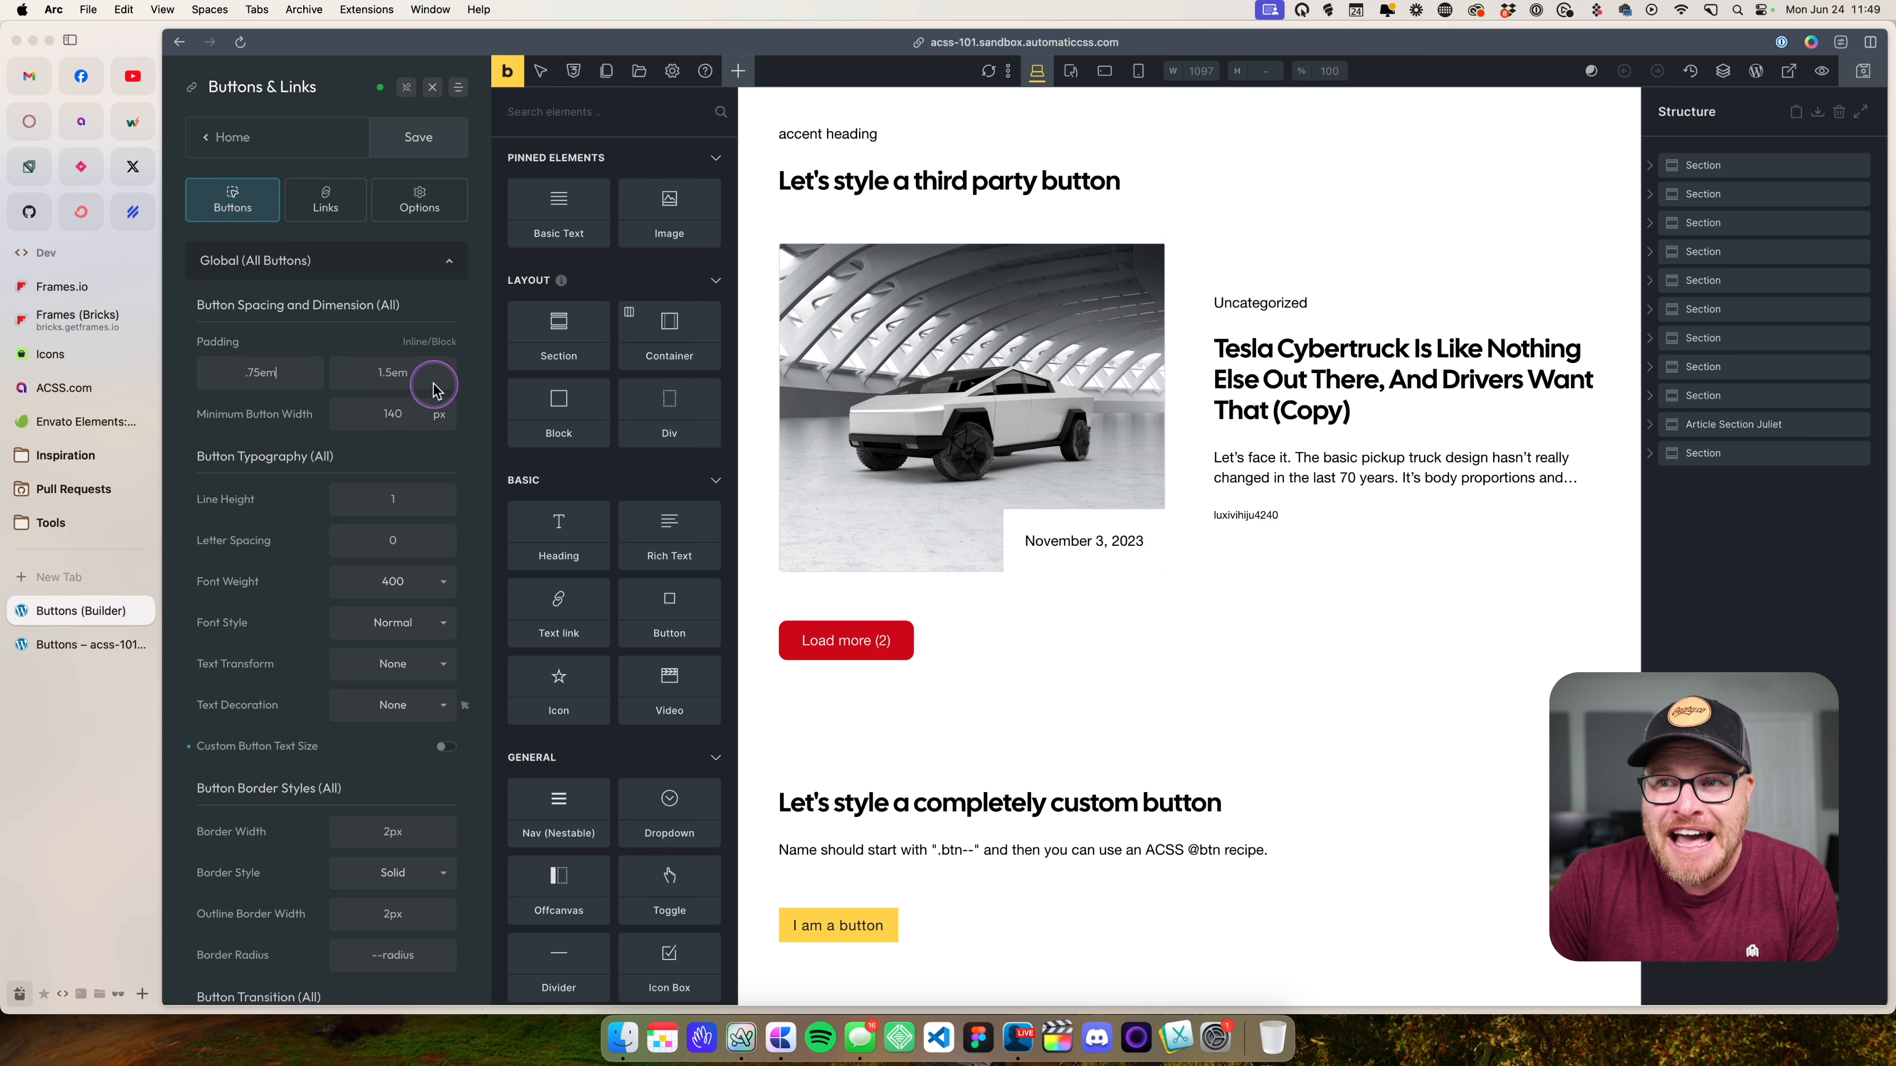
{"action": "left_click", "coordinate": [360, 379]}
{"action": "type", "text": "3em"}
{"action": "key", "text": "shift+Tab"}
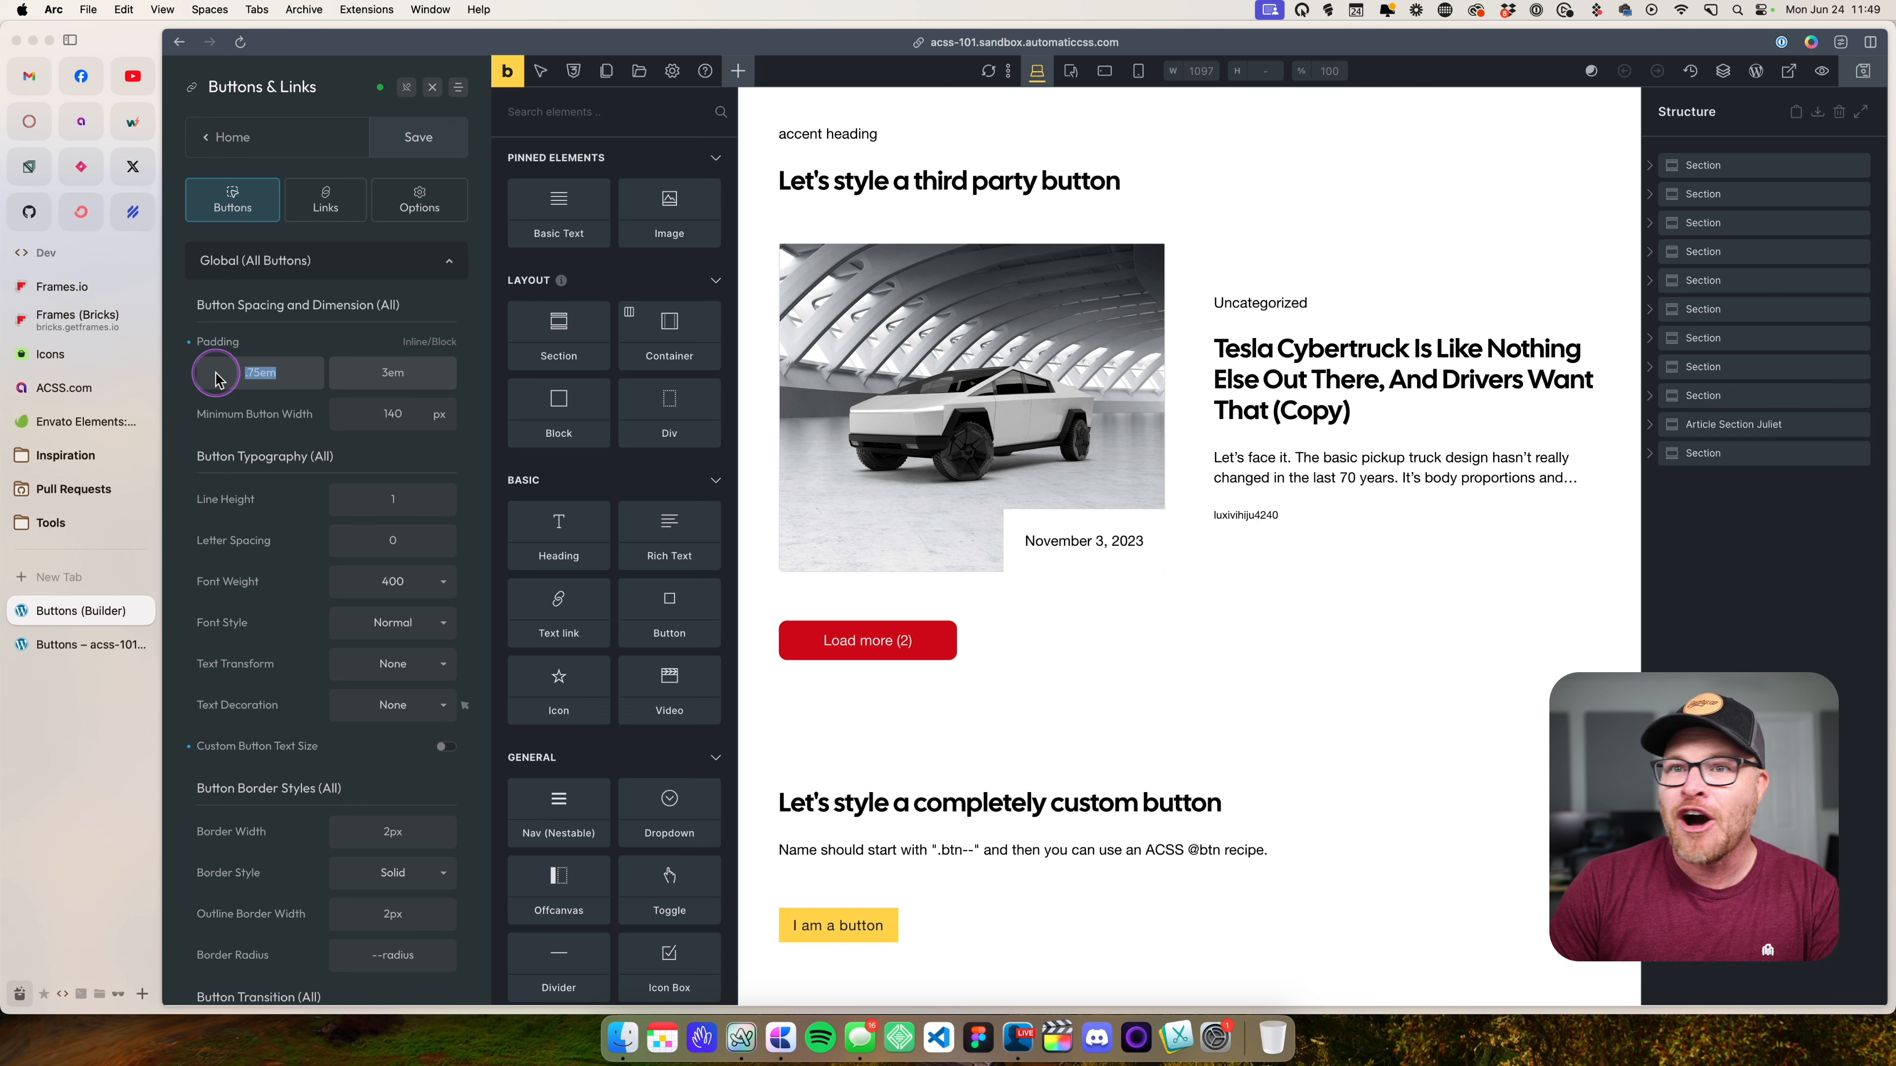
{"action": "type", "text": "3em"}
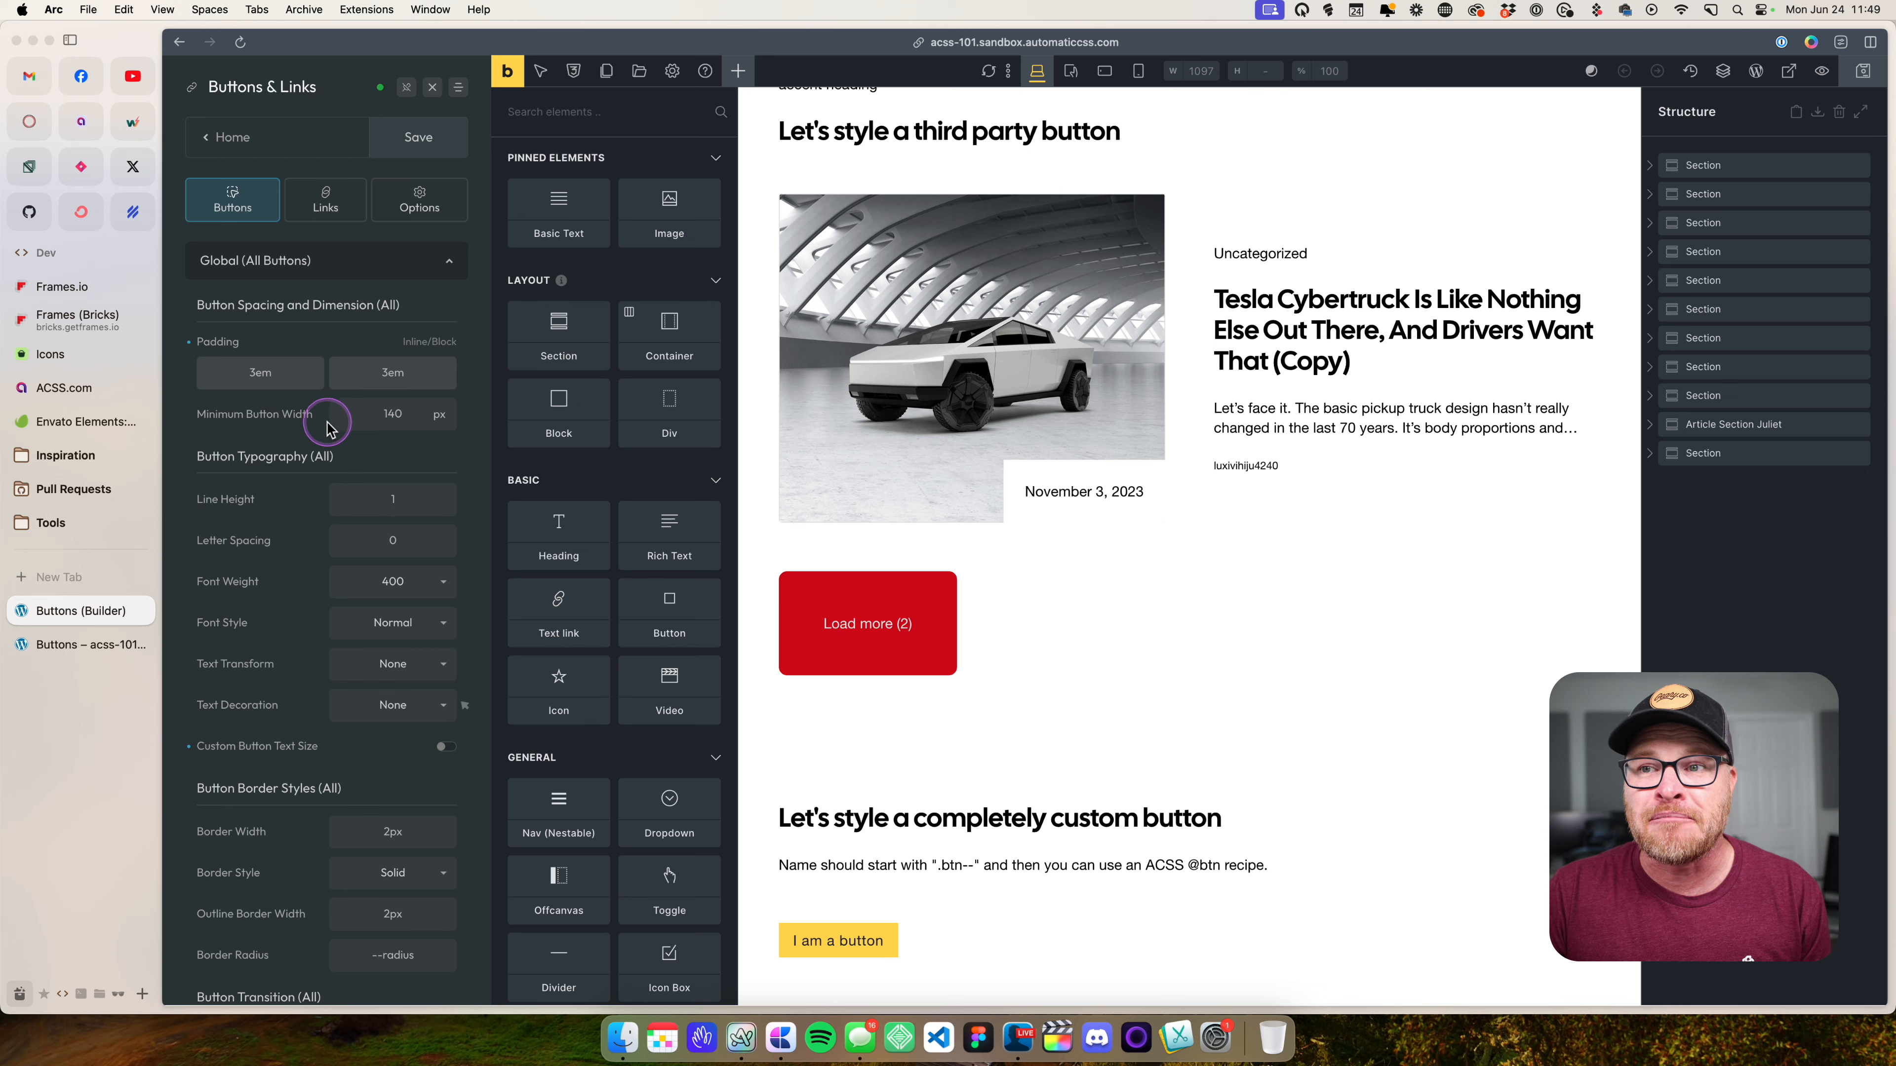
- Try a 300 px minimum width for all buttons, and reset both the minimum width and the padding to their defaults
{"action": "double_click", "coordinate": [409, 415]}
{"action": "type", "text": "300"}
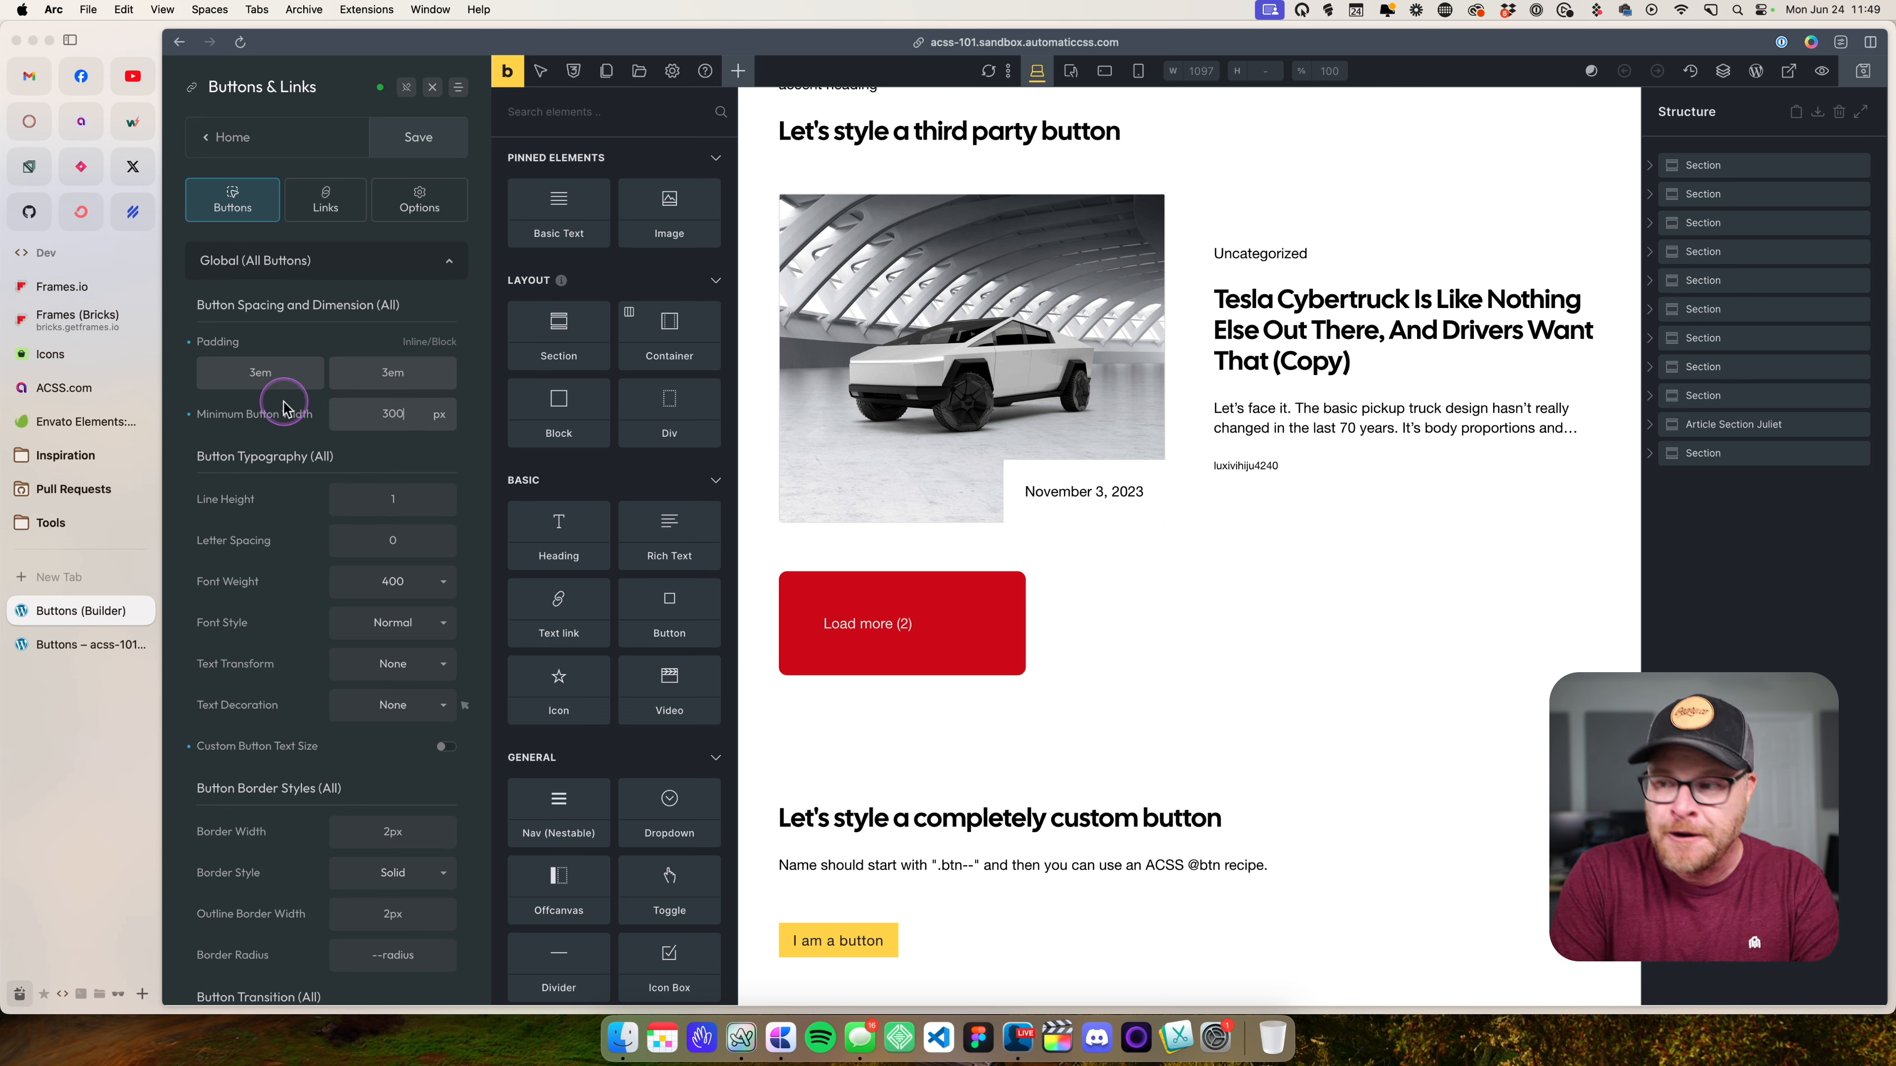
{"action": "left_click", "coordinate": [188, 415]}
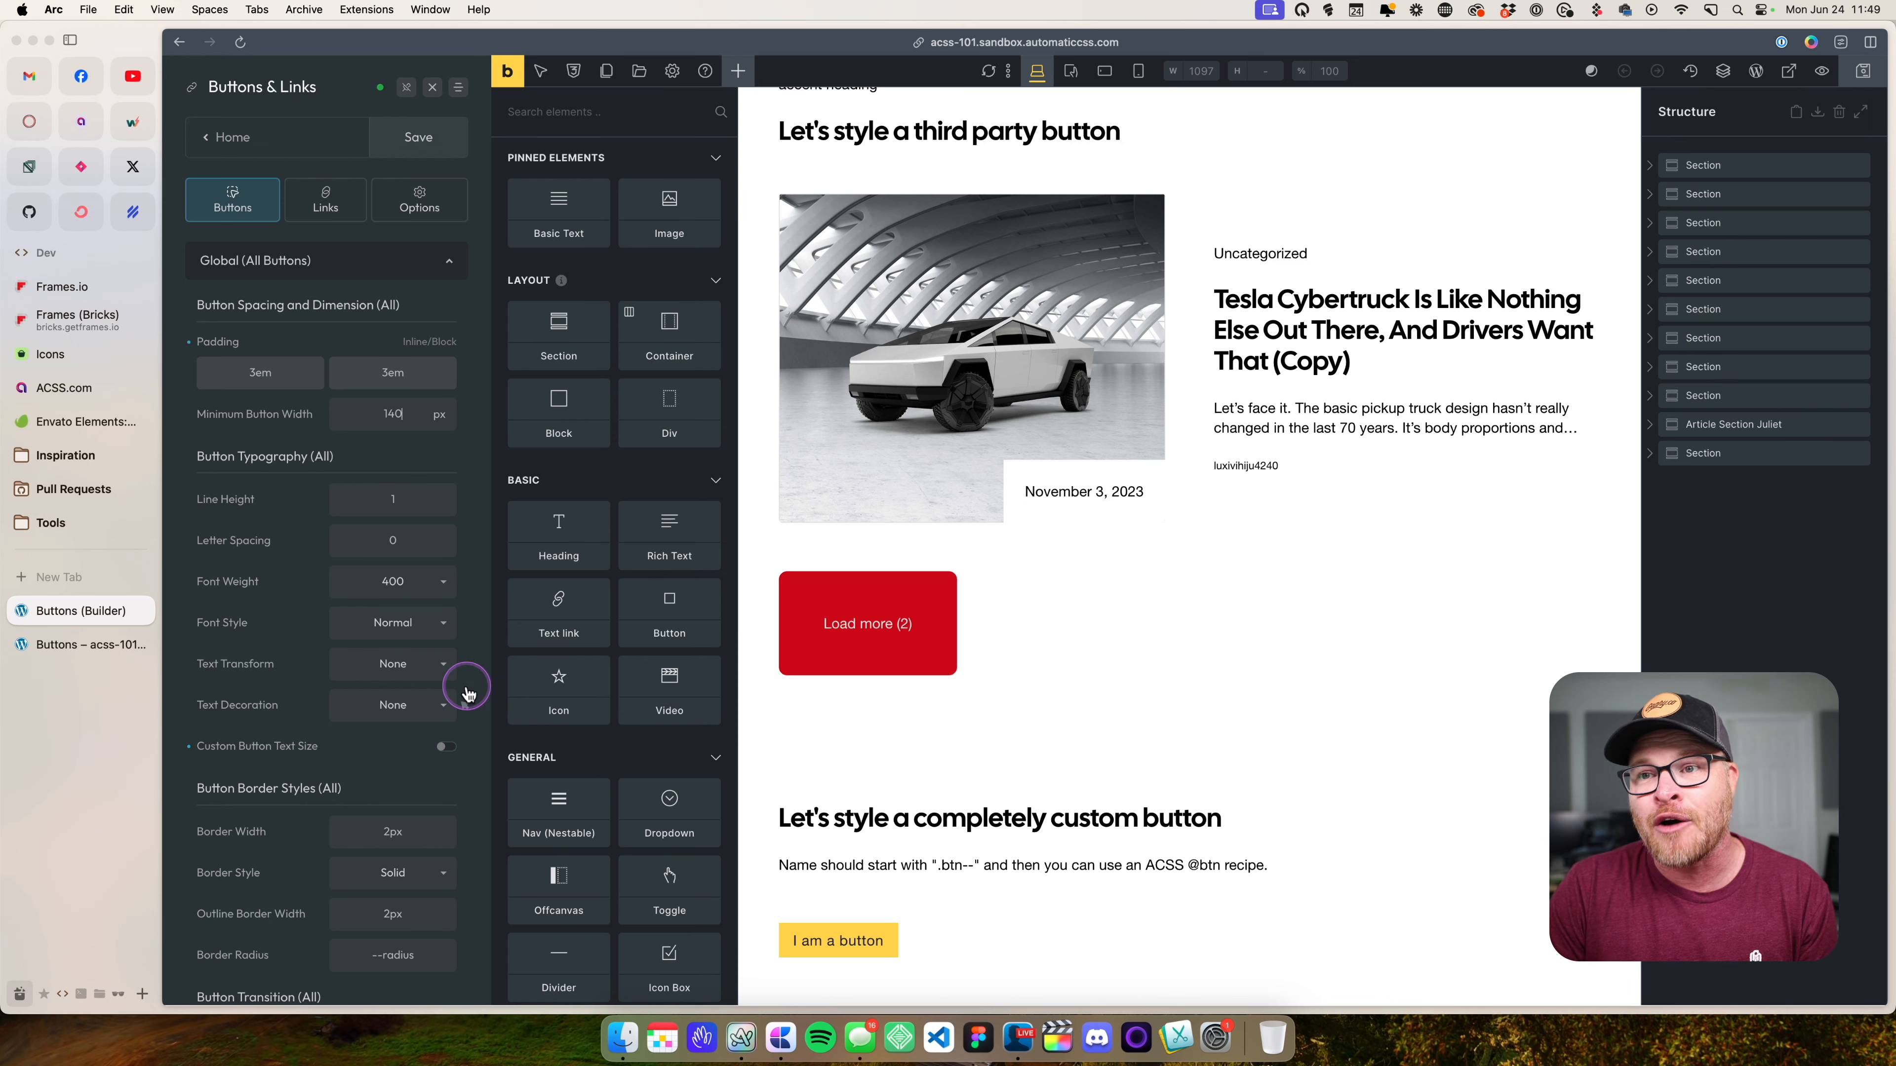
{"action": "left_click", "coordinate": [191, 345]}
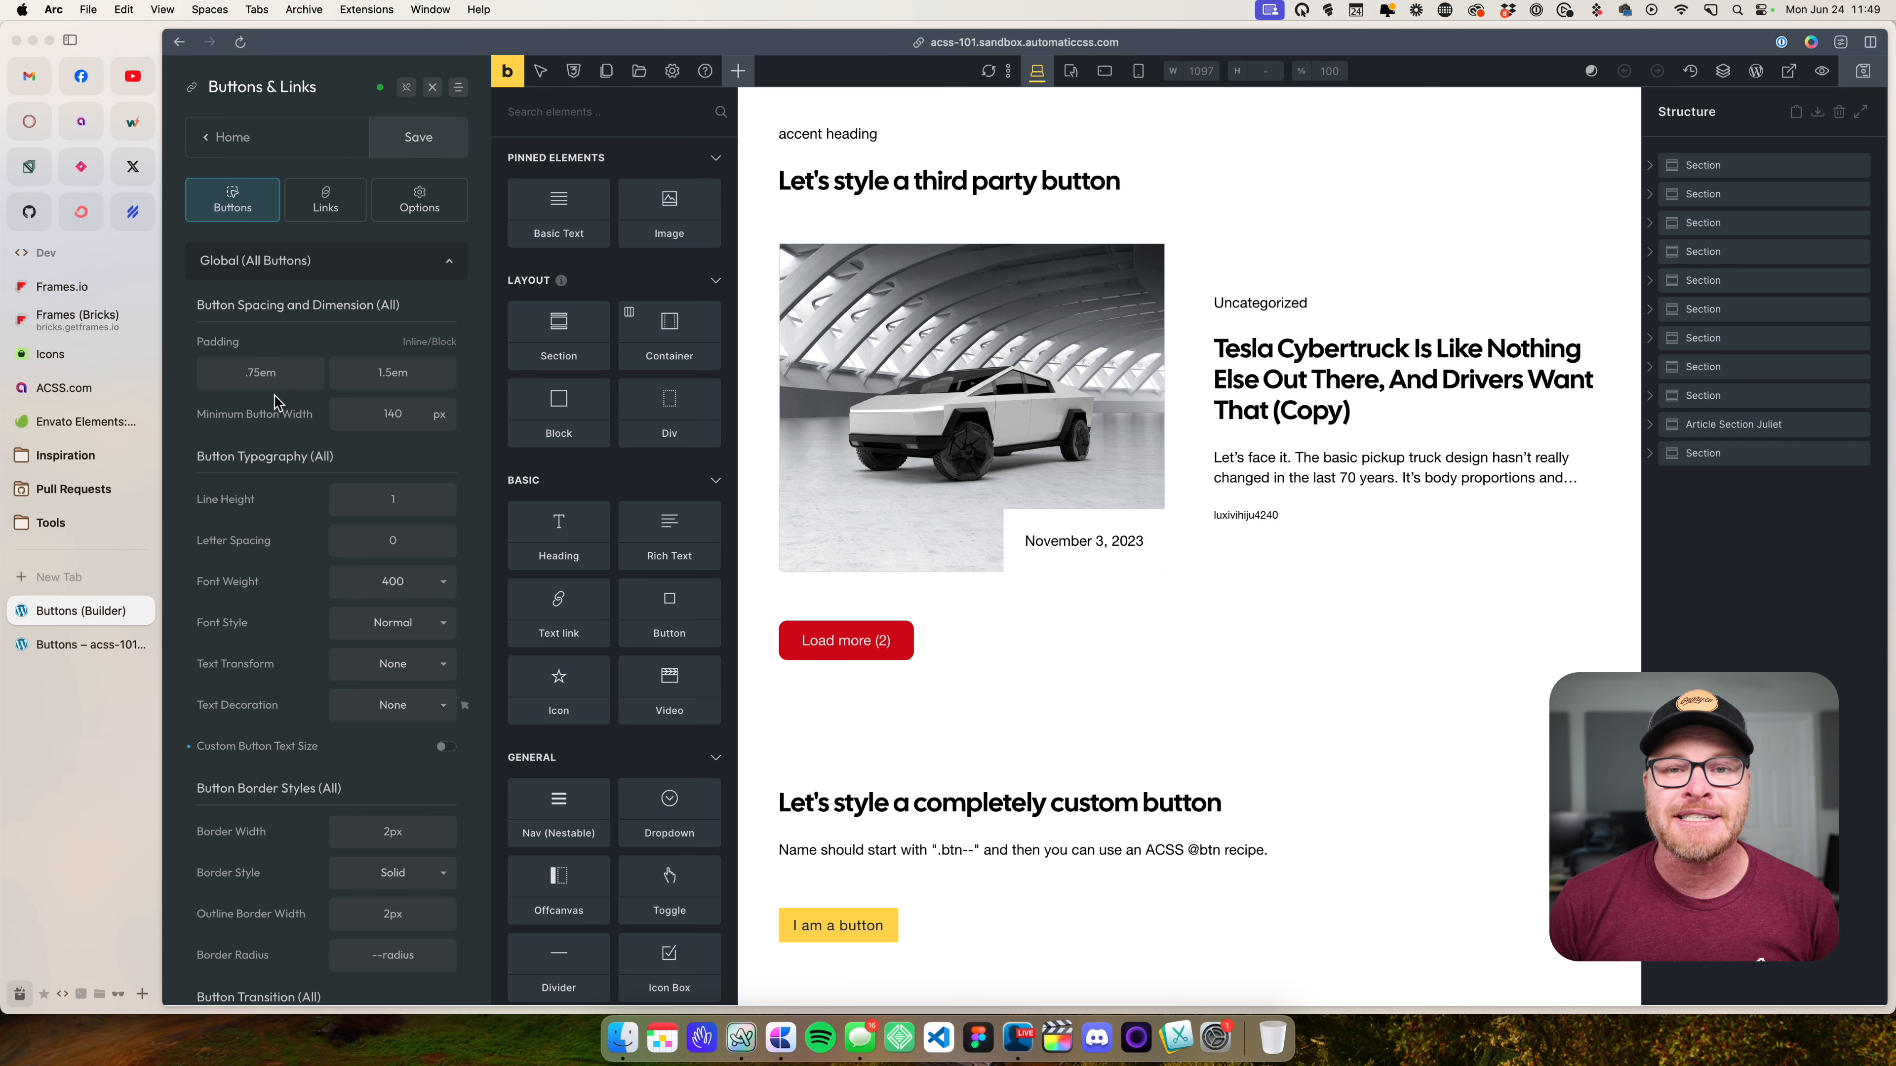
- In Global SCSS, change the rule's include to btn("primary.btn--outline") and save the settings
{"action": "left_click", "coordinate": [223, 136]}
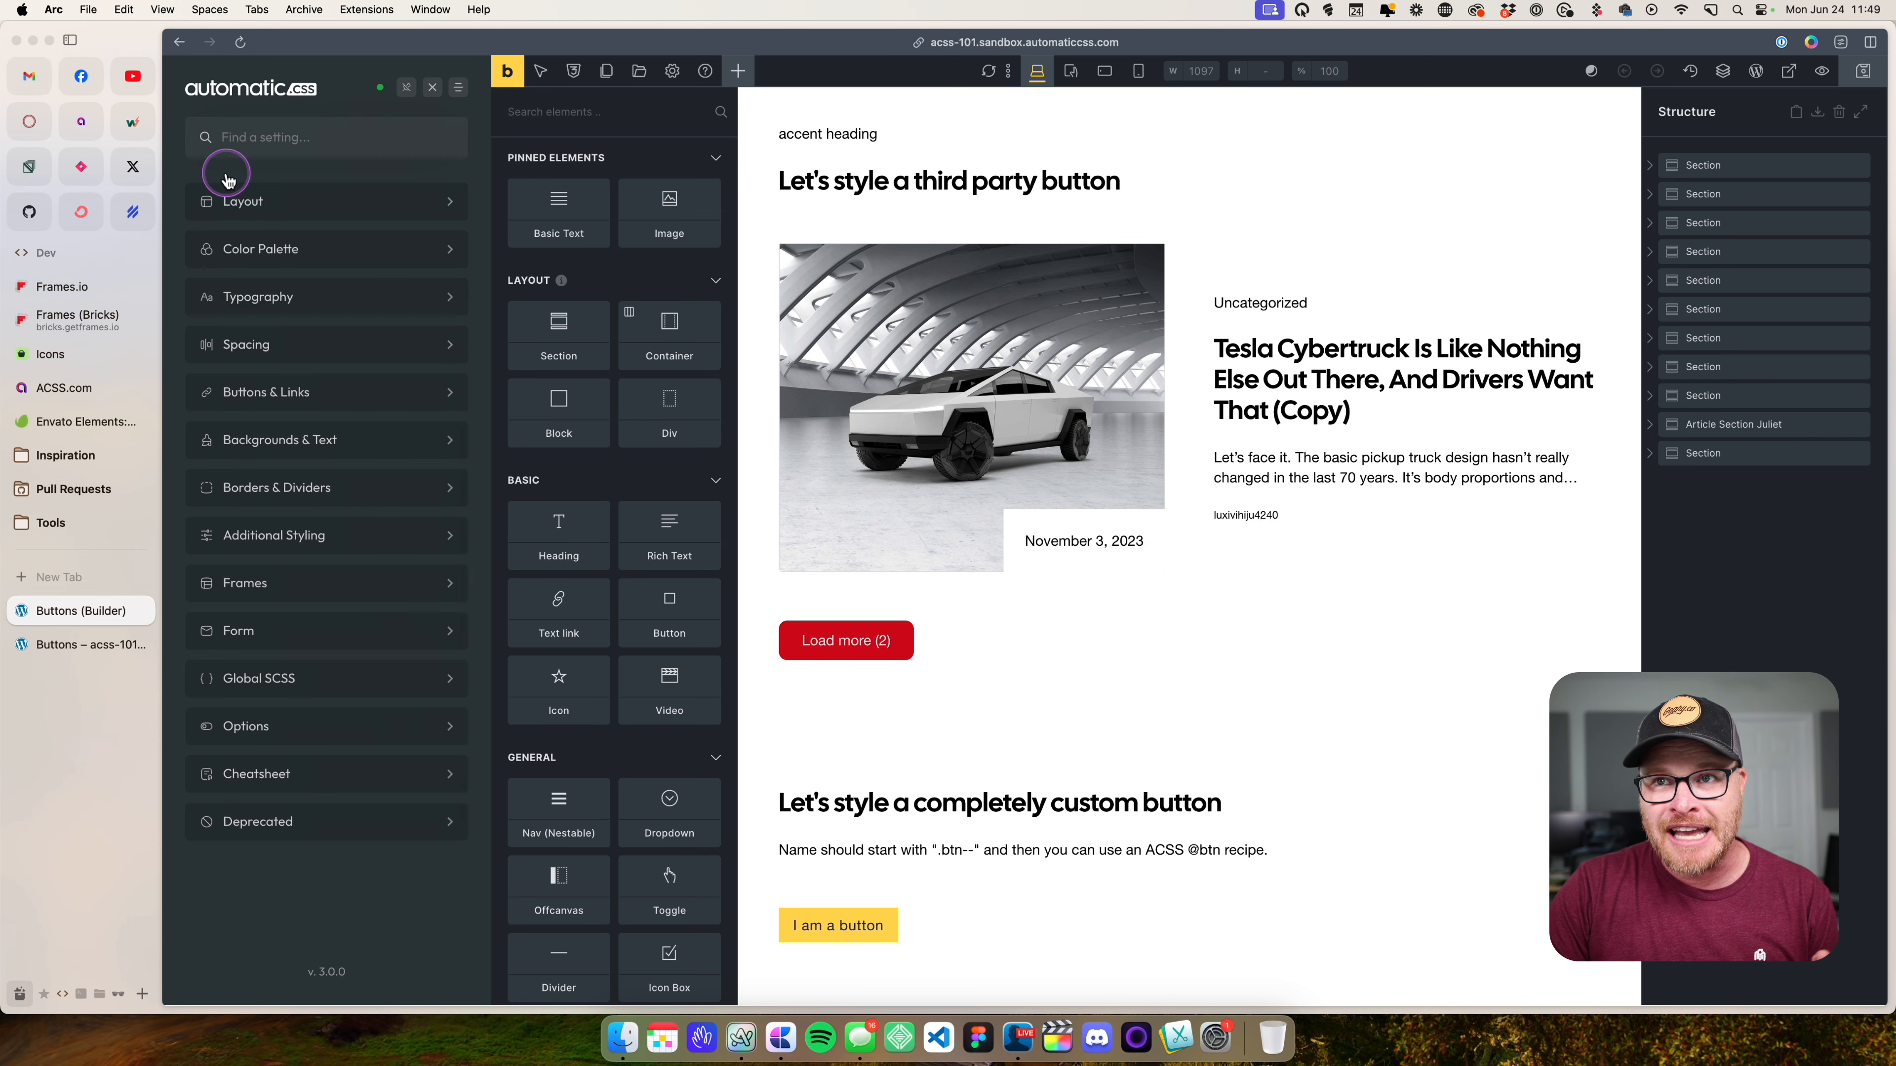
{"action": "left_click", "coordinate": [267, 694]}
{"action": "left_click_drag", "start_coordinate": [409, 228], "coordinate": [232, 233]}
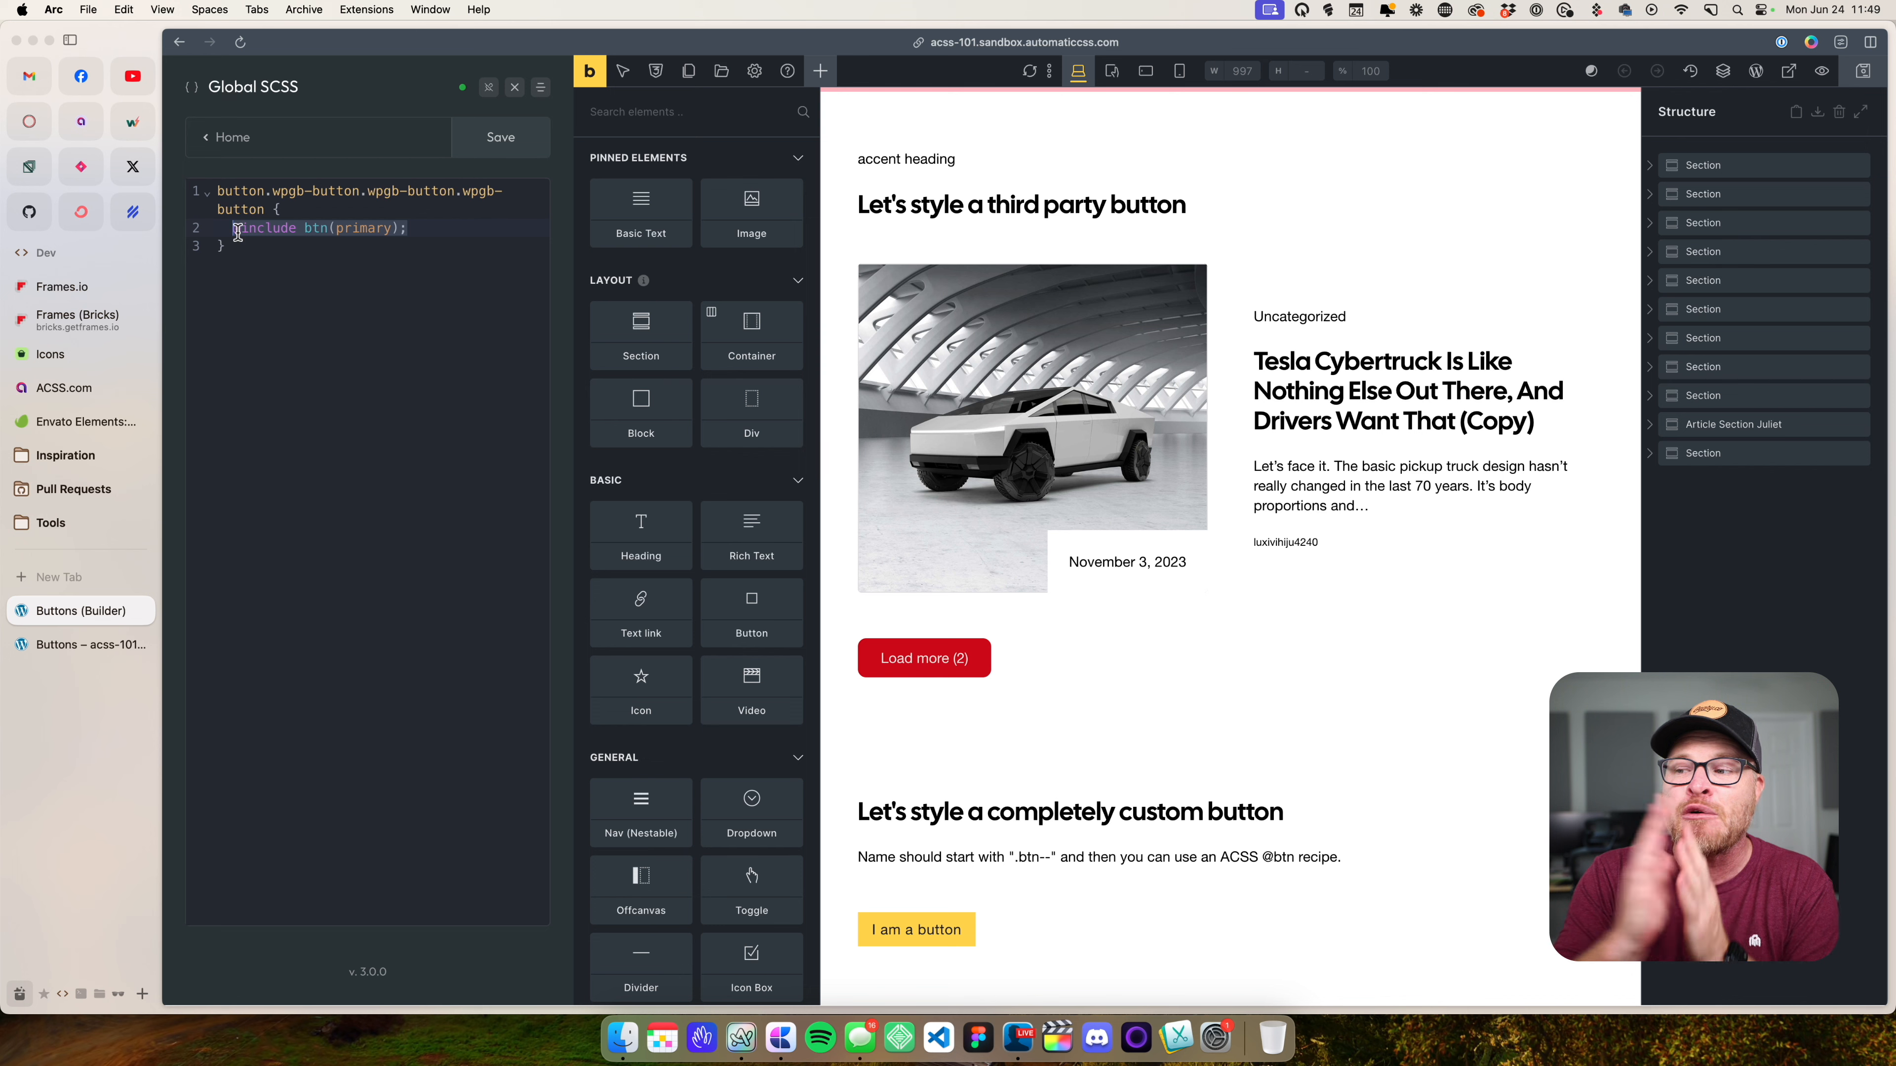
{"action": "left_click", "coordinate": [394, 233]}
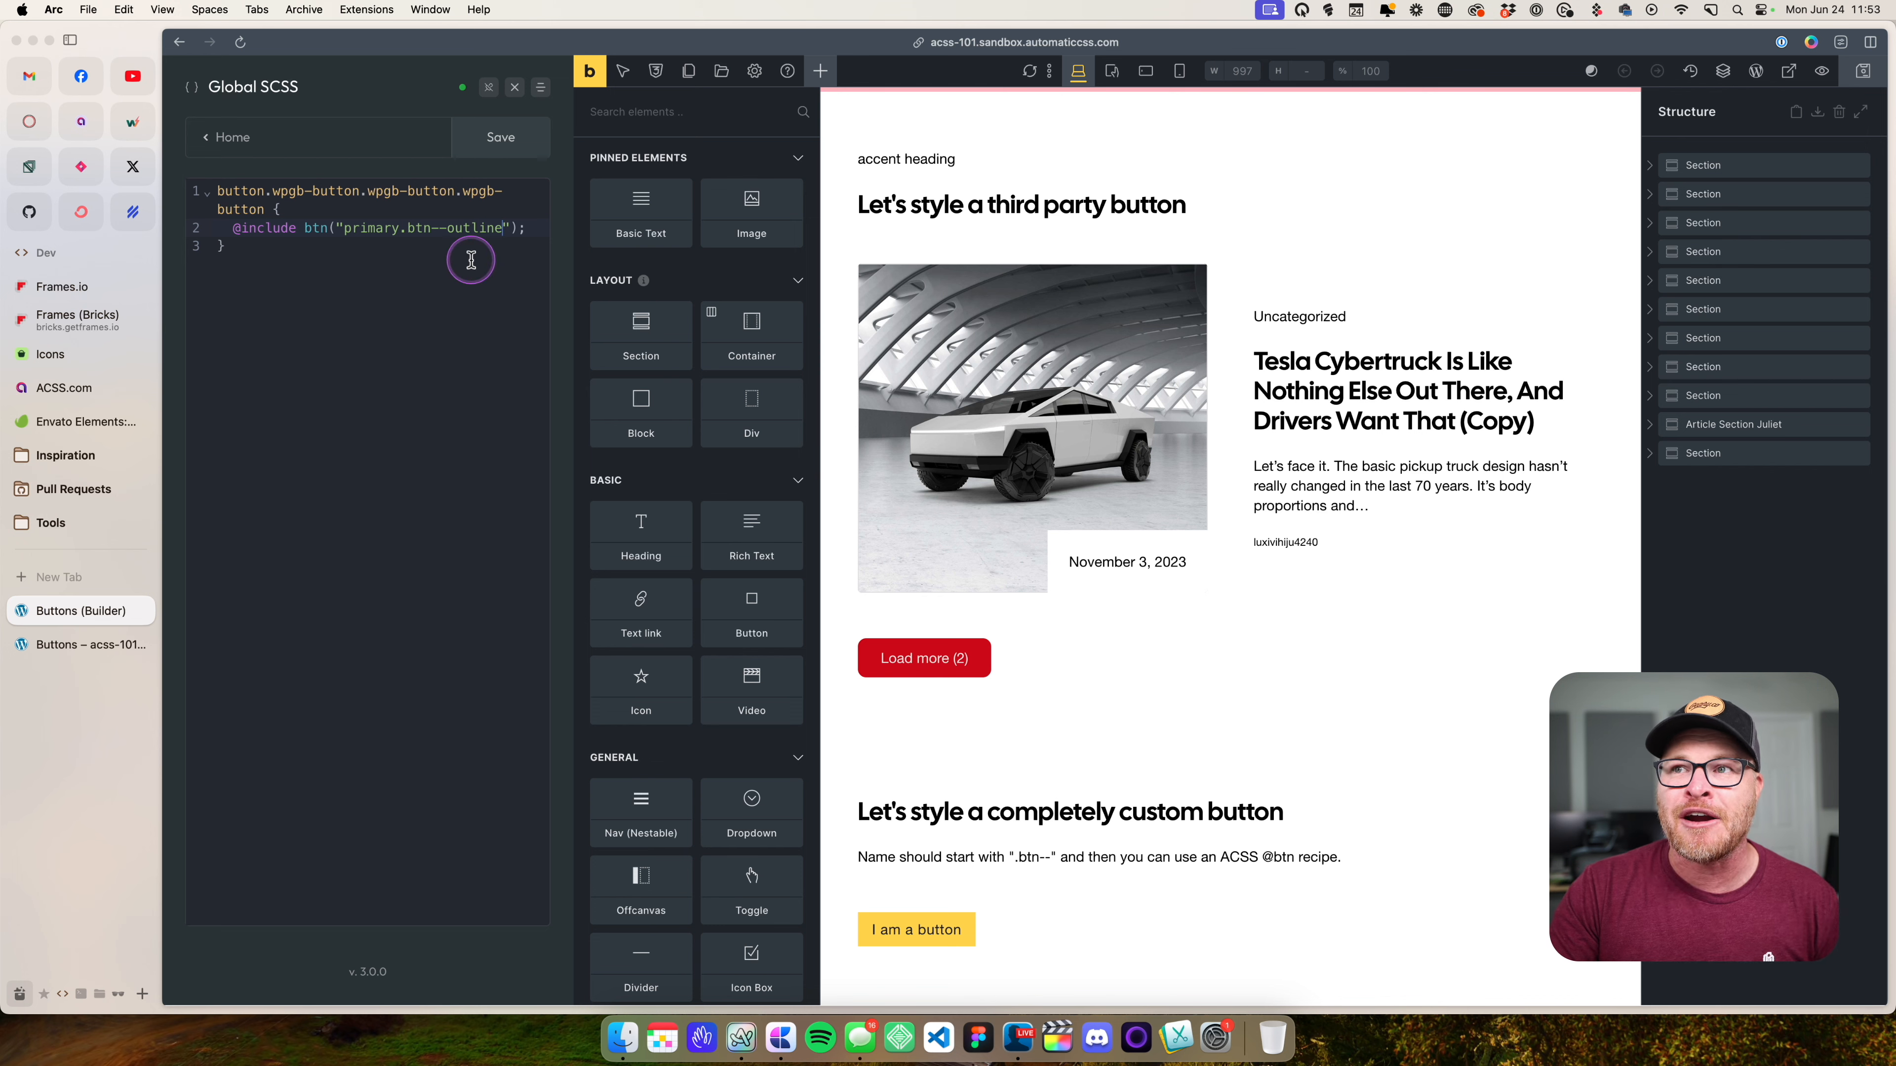
{"action": "left_click", "coordinate": [494, 150]}
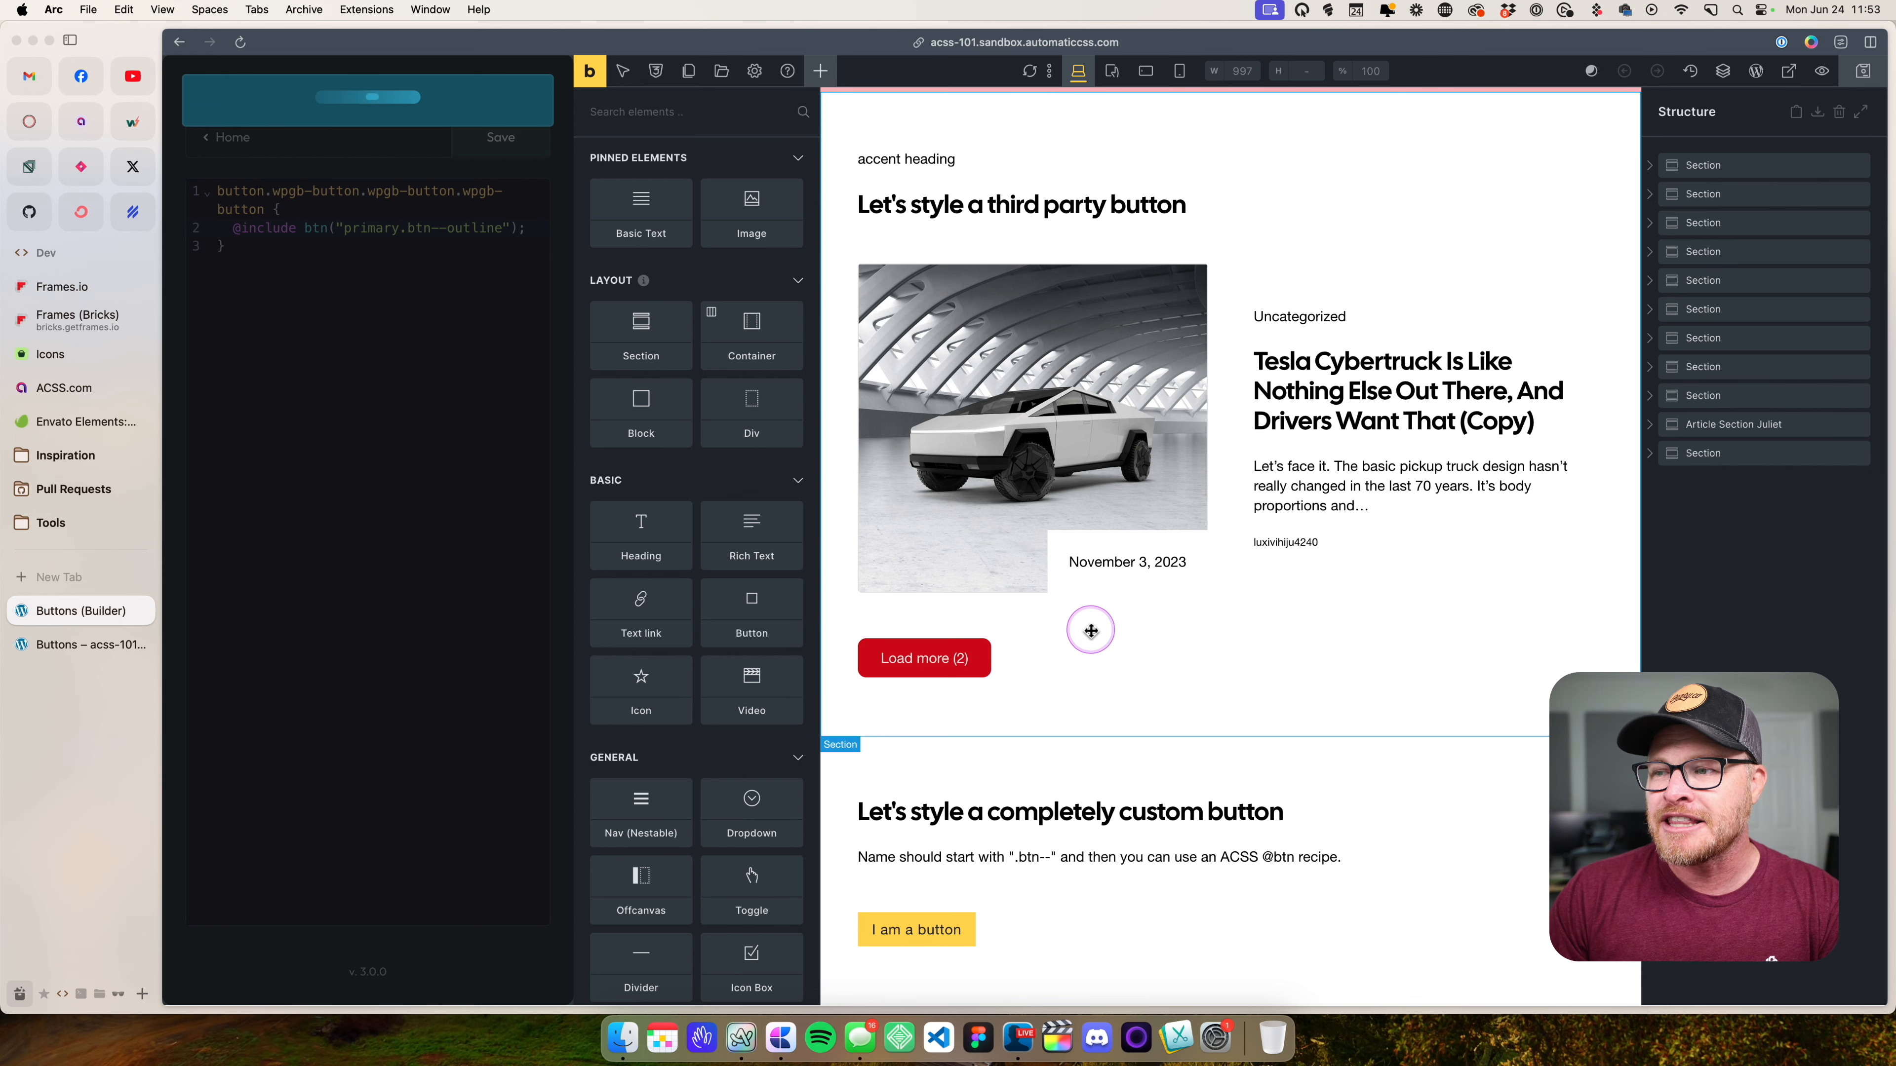
- Reload the builder page and check how the Load more button renders with the outline include
{"action": "scroll", "coordinate": [1100, 703], "scroll_direction": "down", "scroll_amount": 3}
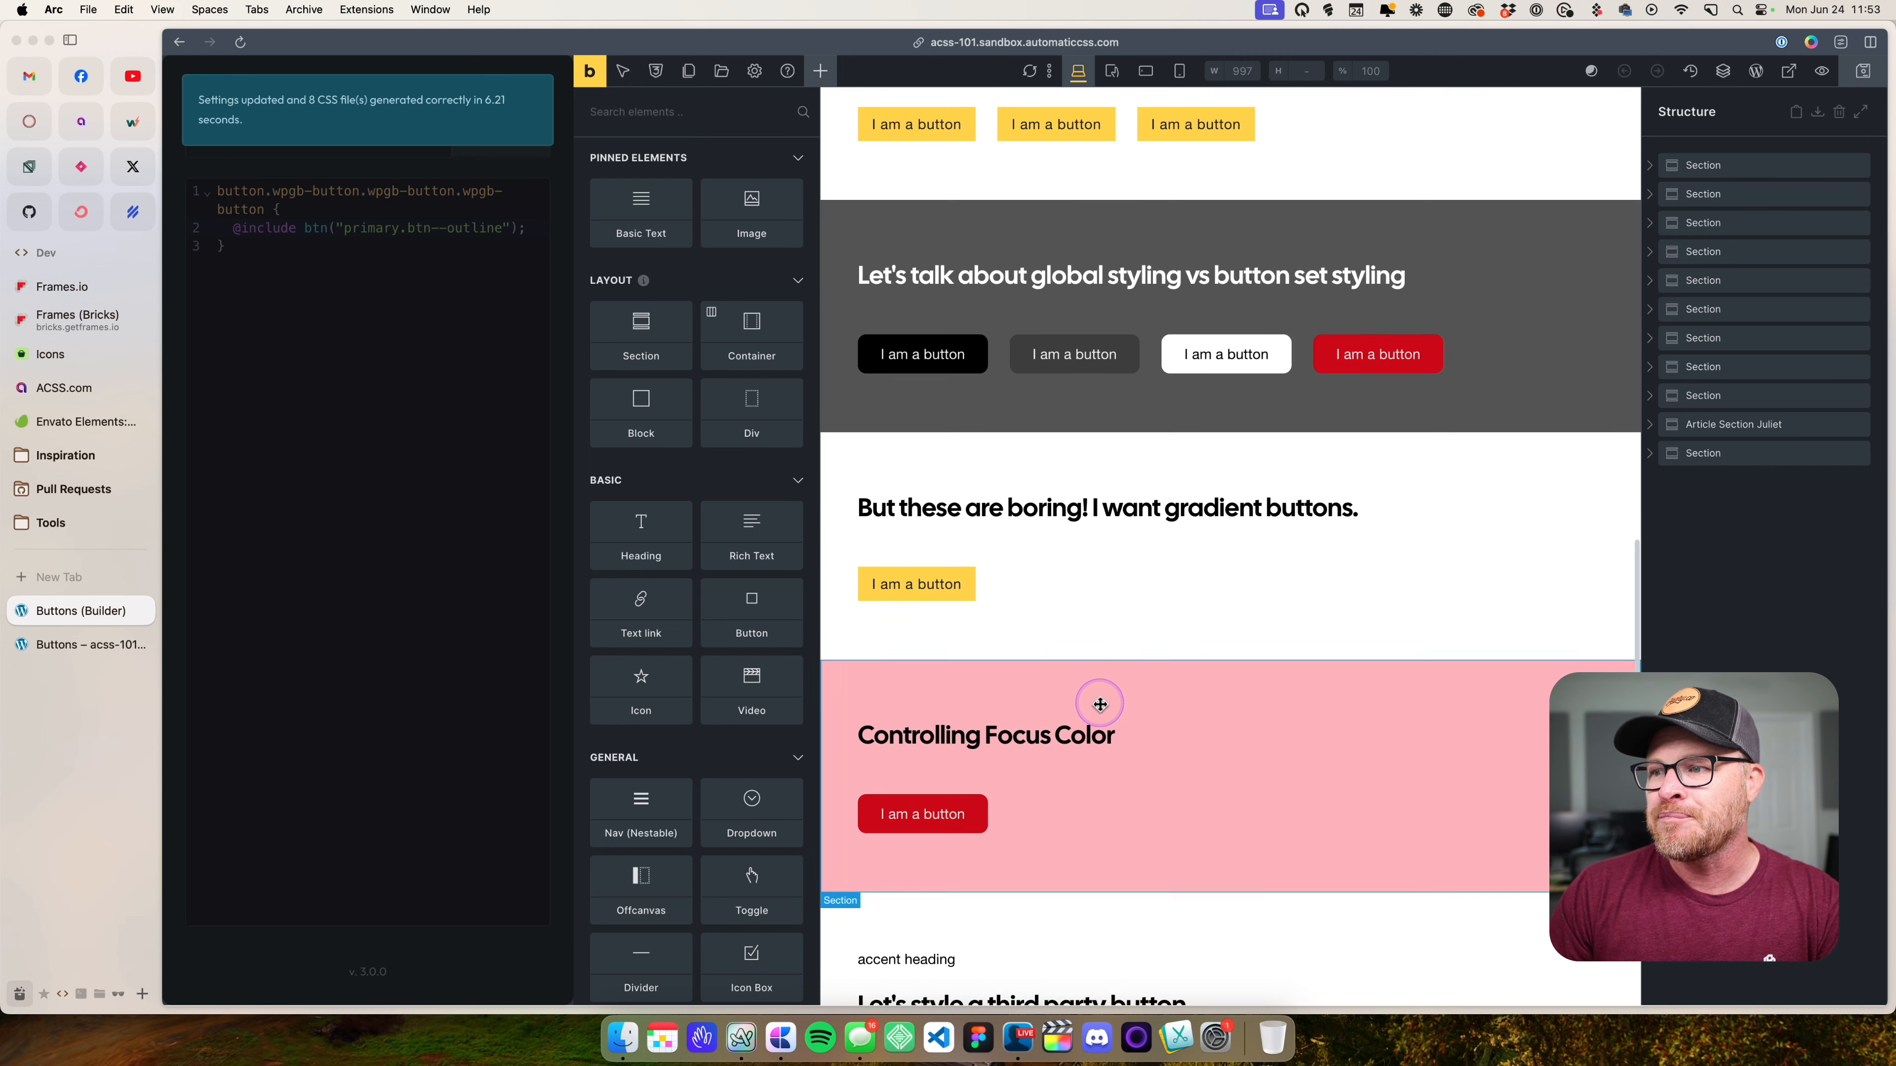
{"action": "left_click", "coordinate": [1102, 704]}
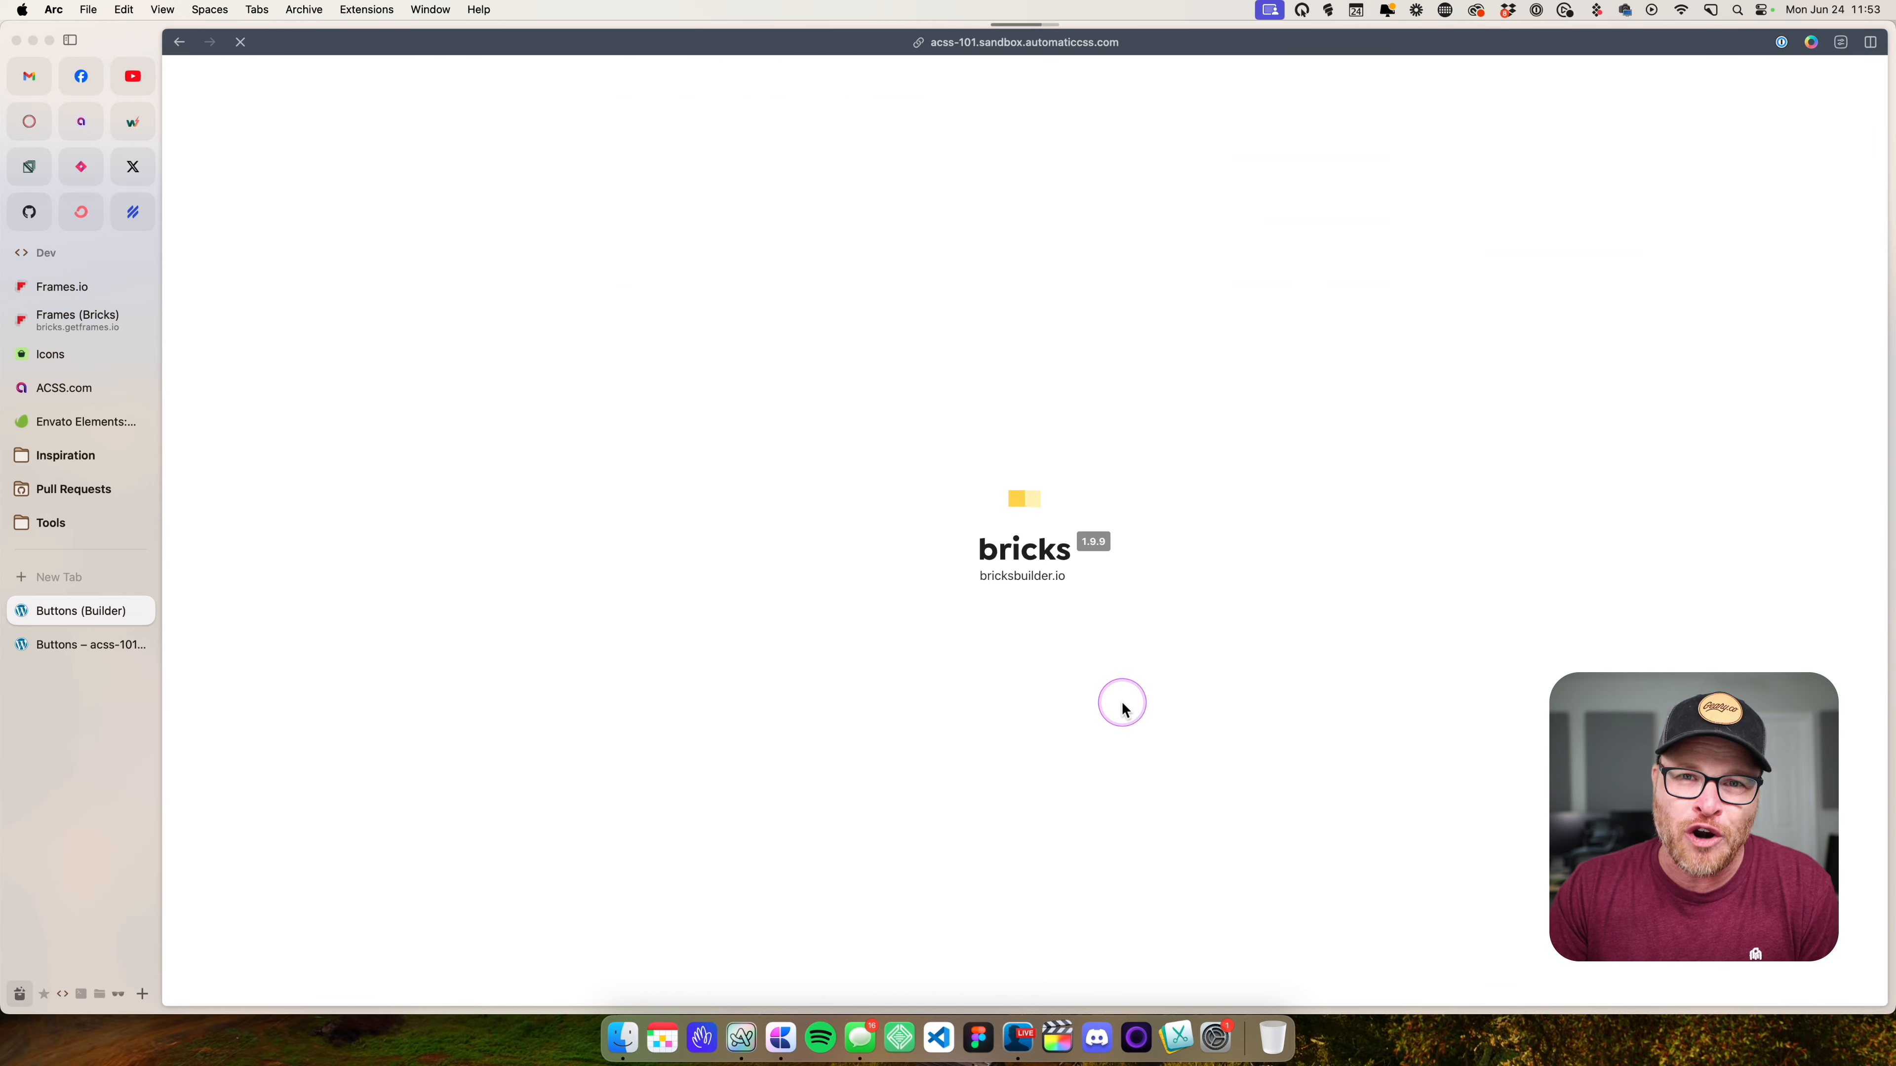
{"action": "scroll", "coordinate": [1081, 532], "scroll_direction": "down", "scroll_amount": 20}
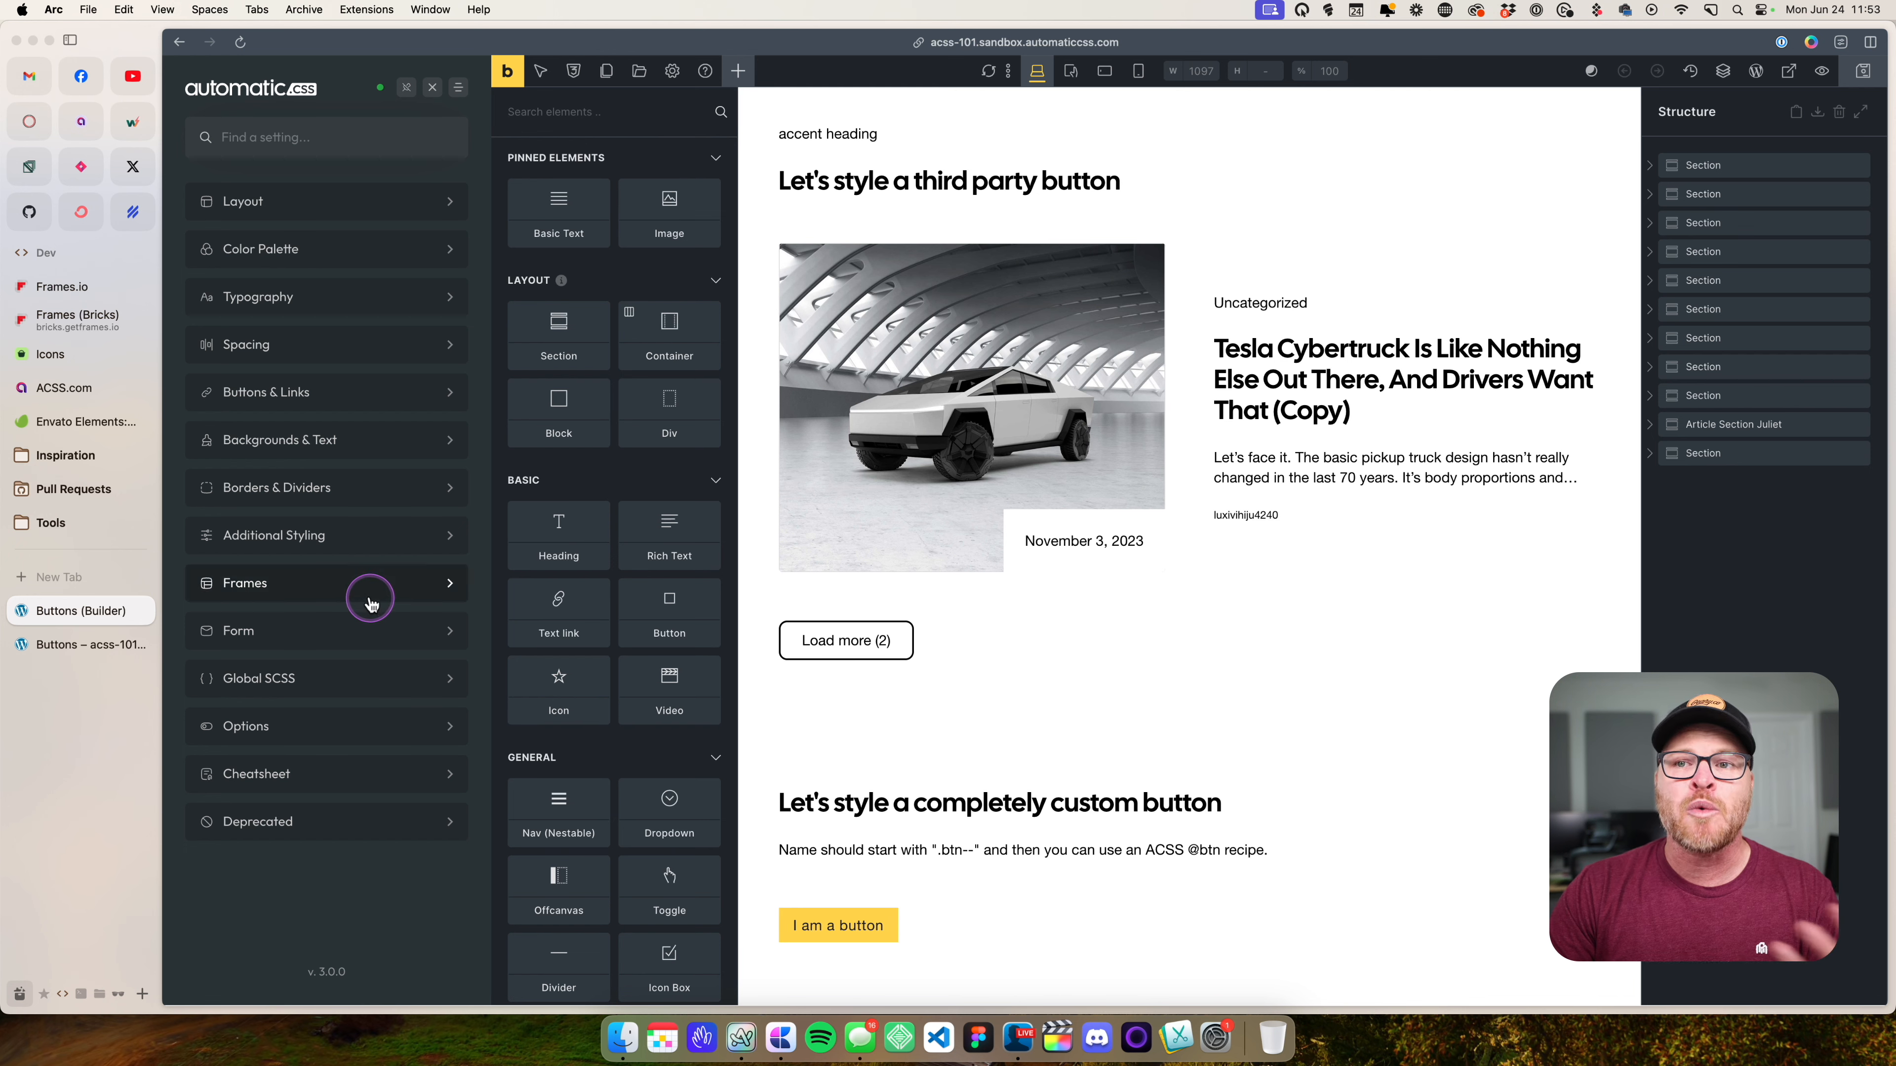
- Enable Outline Variants for the primary buttons in the button options and save the settings
{"action": "left_click", "coordinate": [343, 393]}
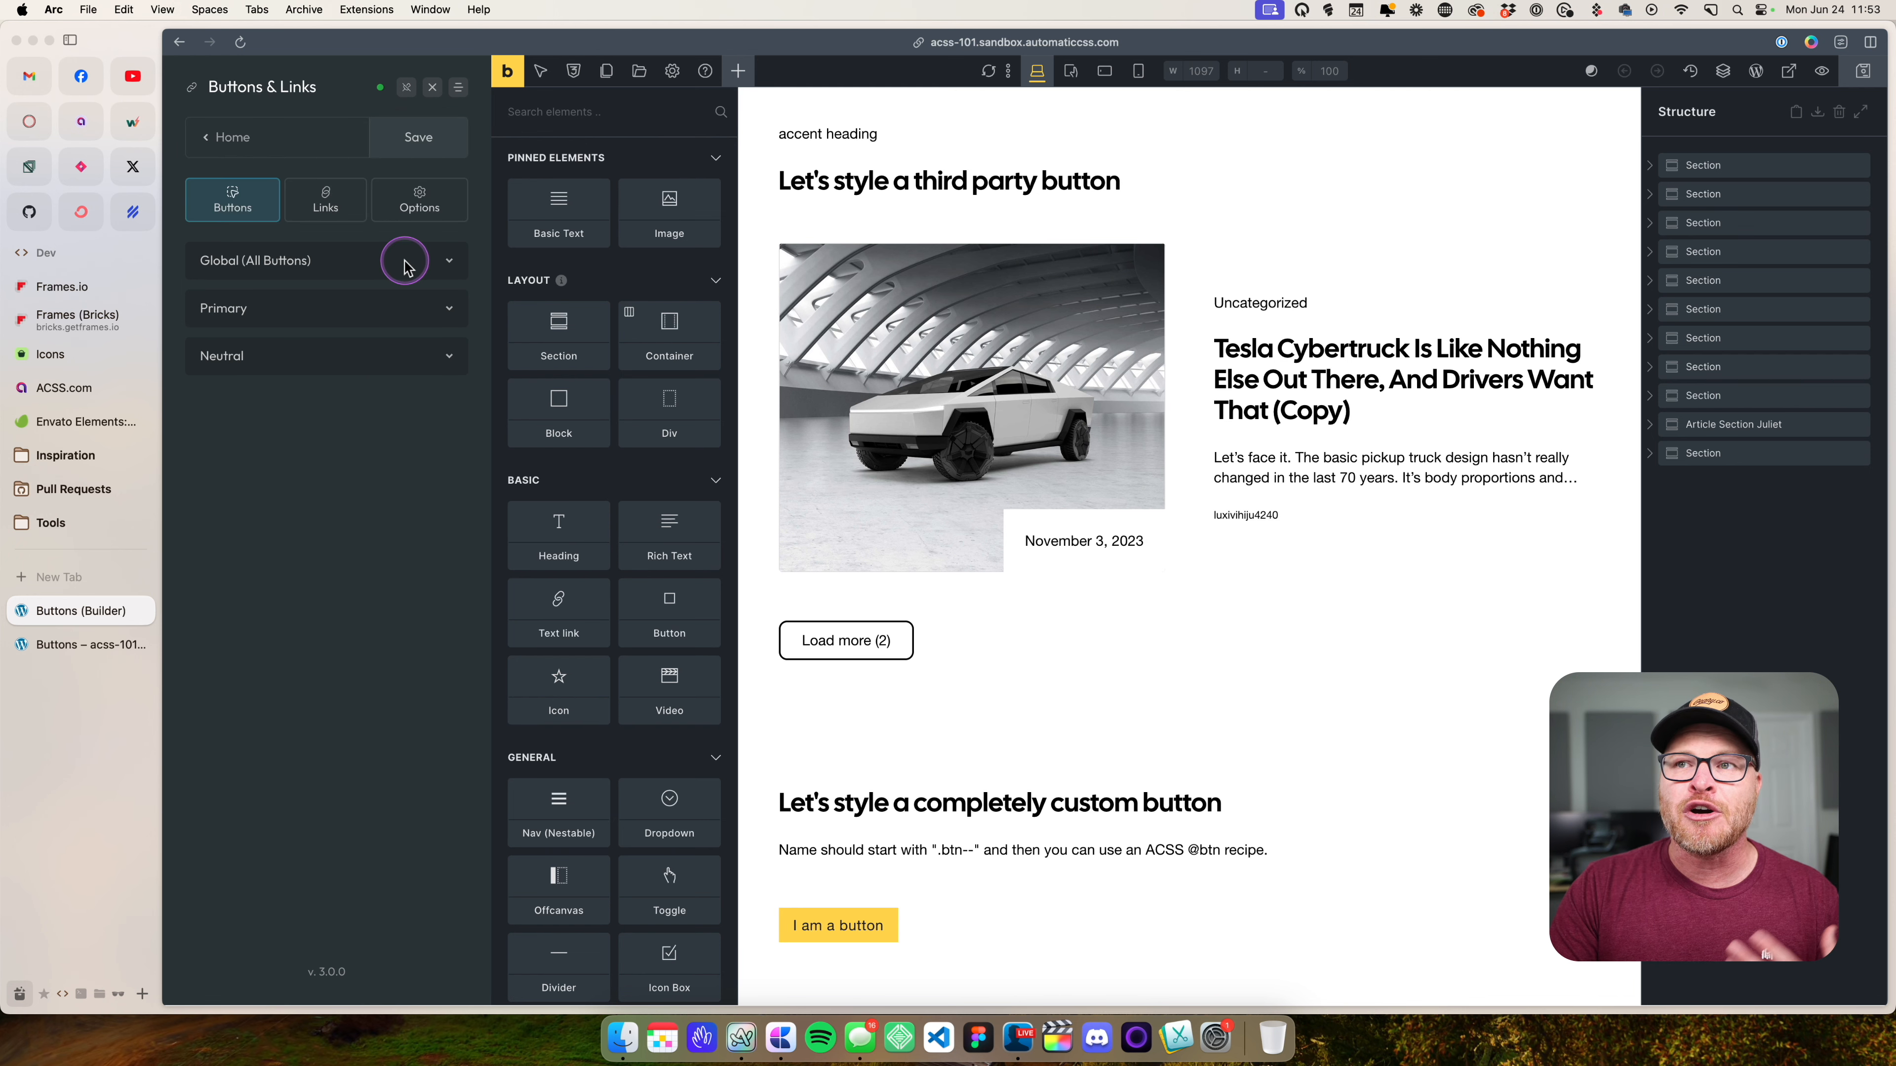
{"action": "left_click", "coordinate": [419, 206]}
{"action": "left_click", "coordinate": [359, 303]}
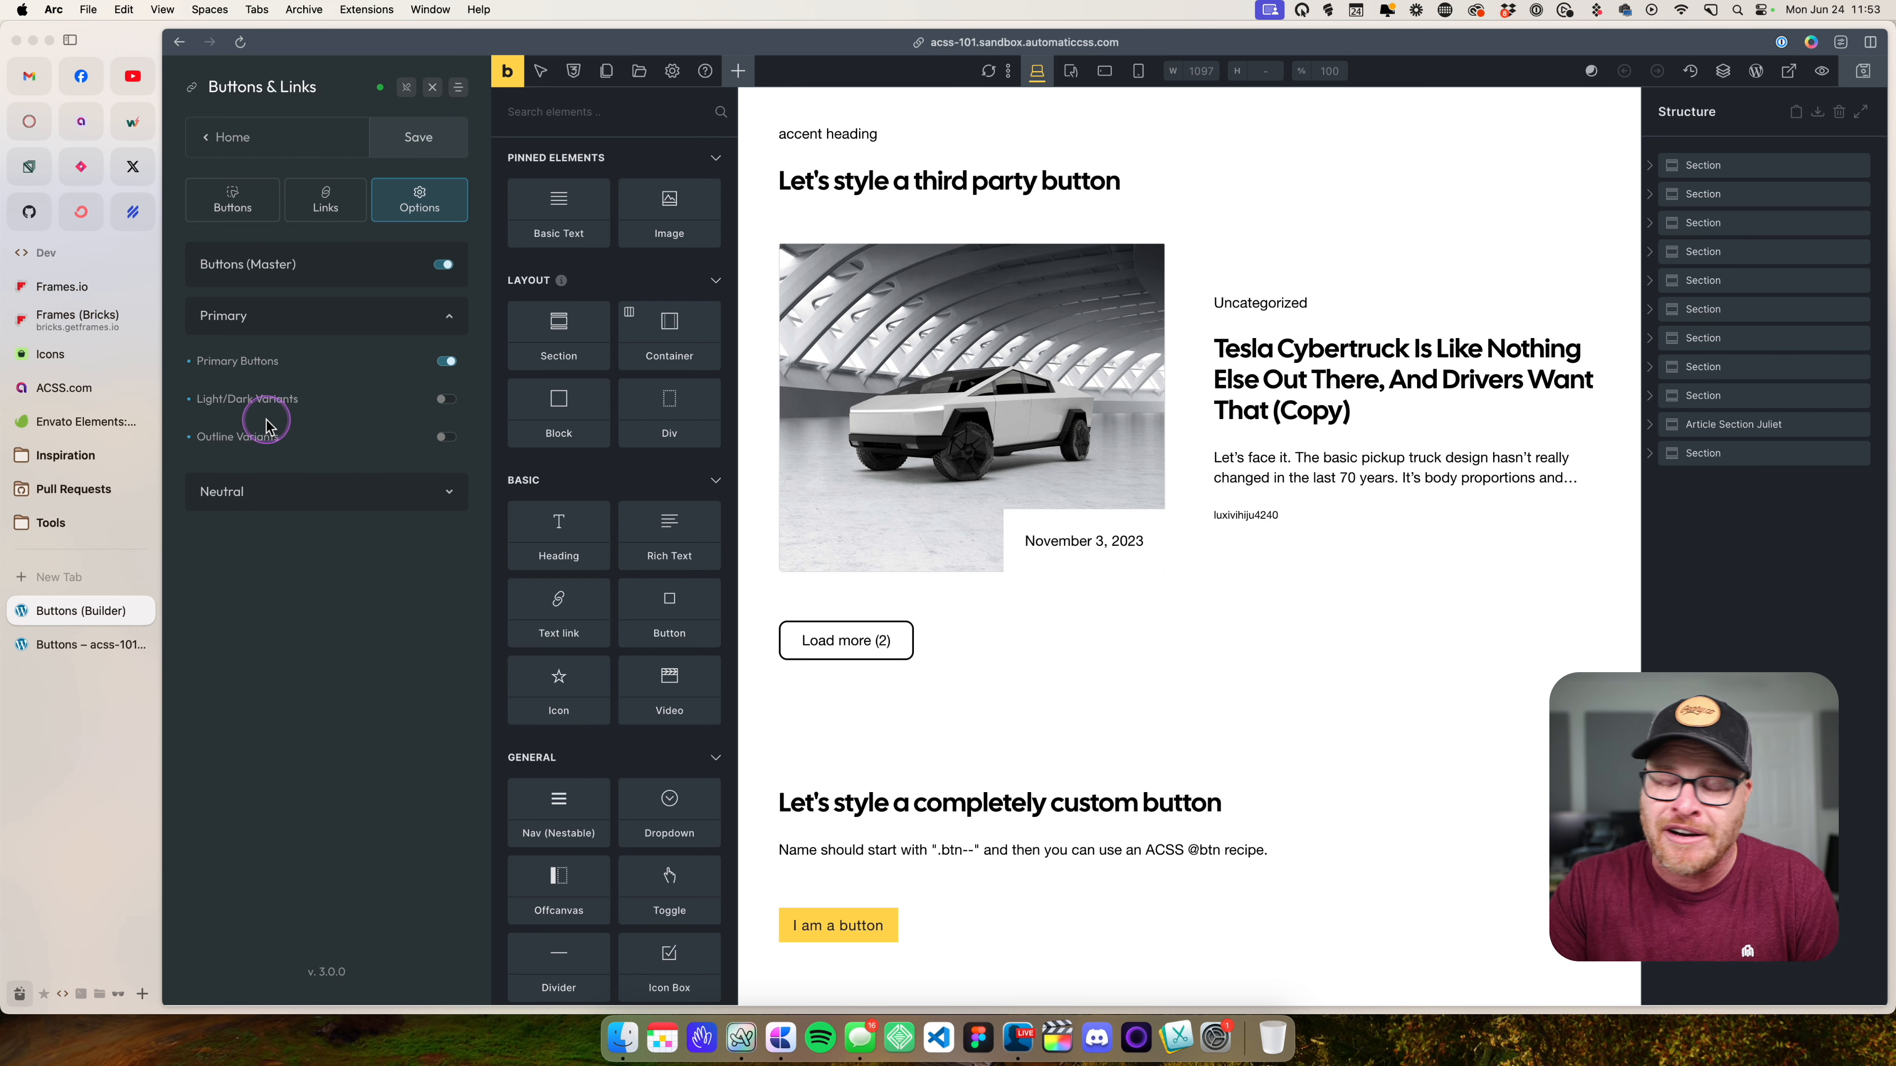
{"action": "left_click", "coordinate": [446, 437]}
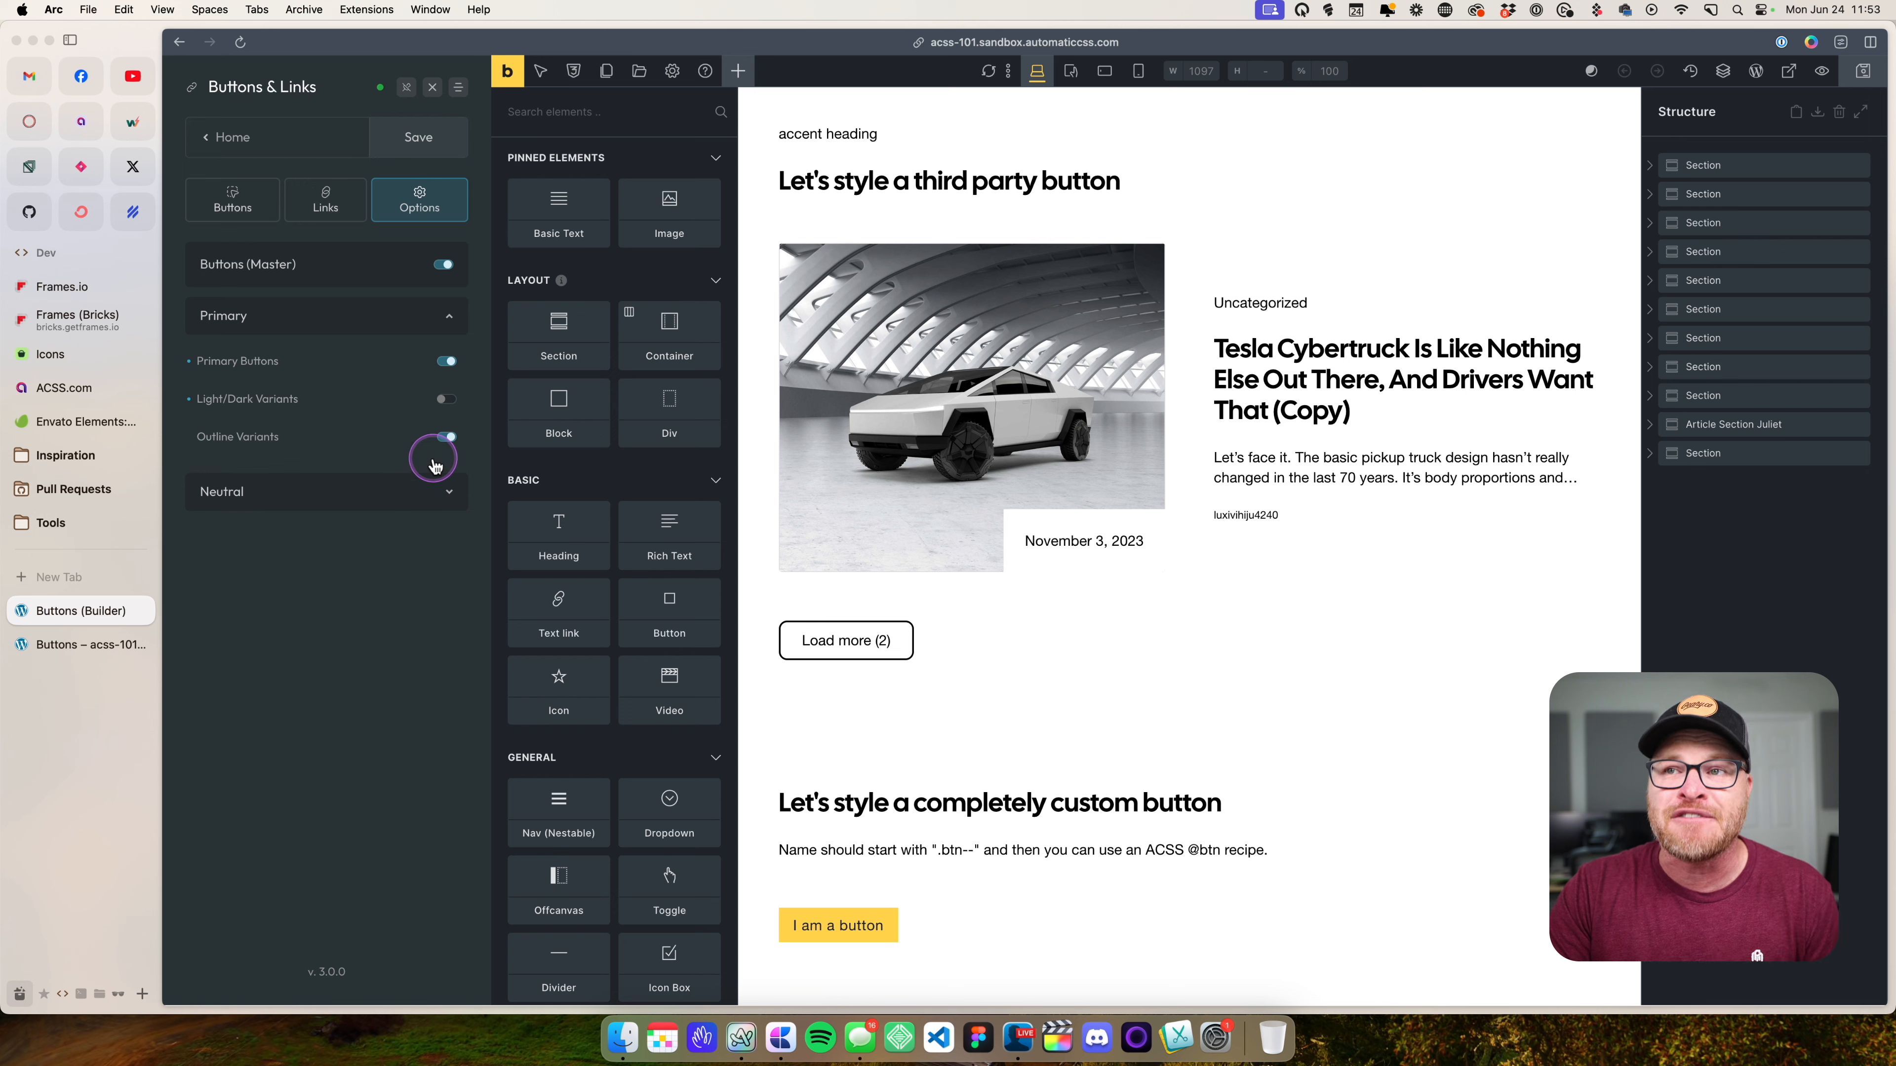
{"action": "left_click", "coordinate": [422, 147]}
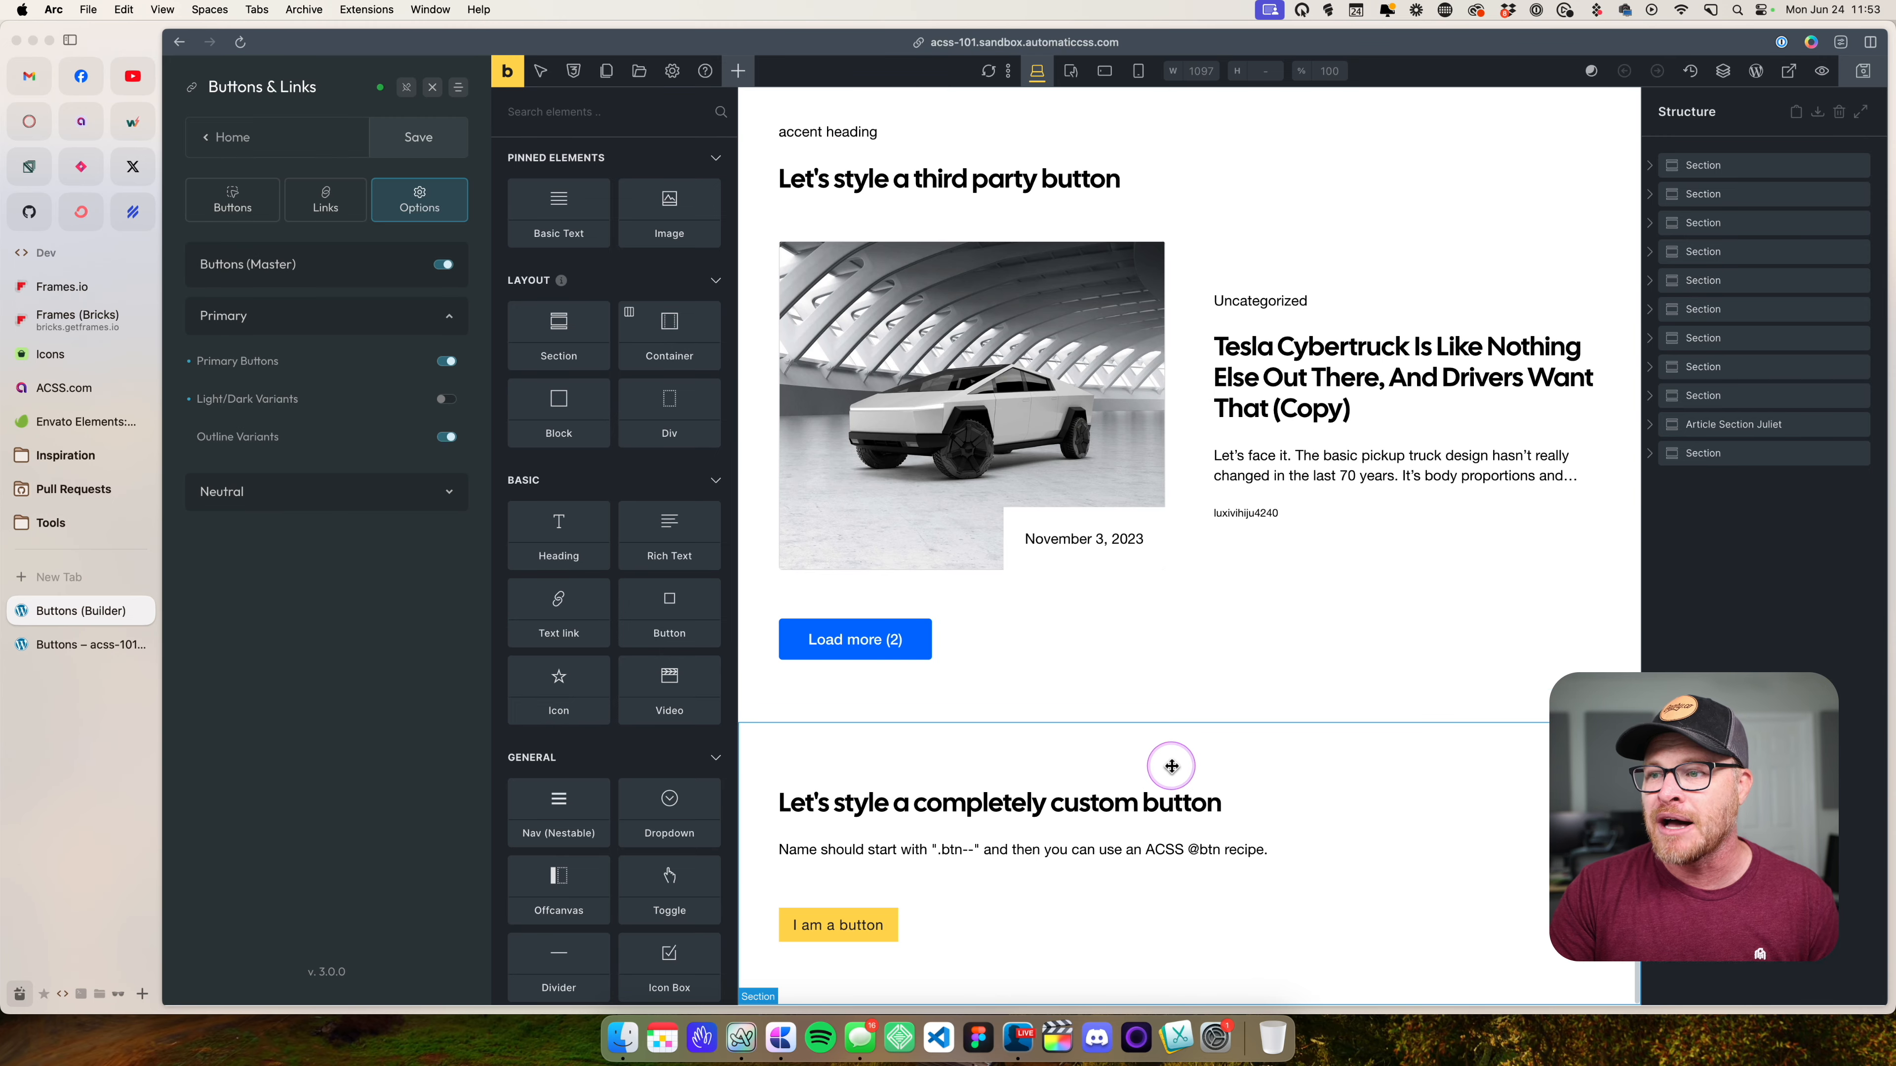
- Reload the builder page and inspect the outlined Load more button there and on the front-end Buttons page
{"action": "left_click", "coordinate": [1174, 679]}
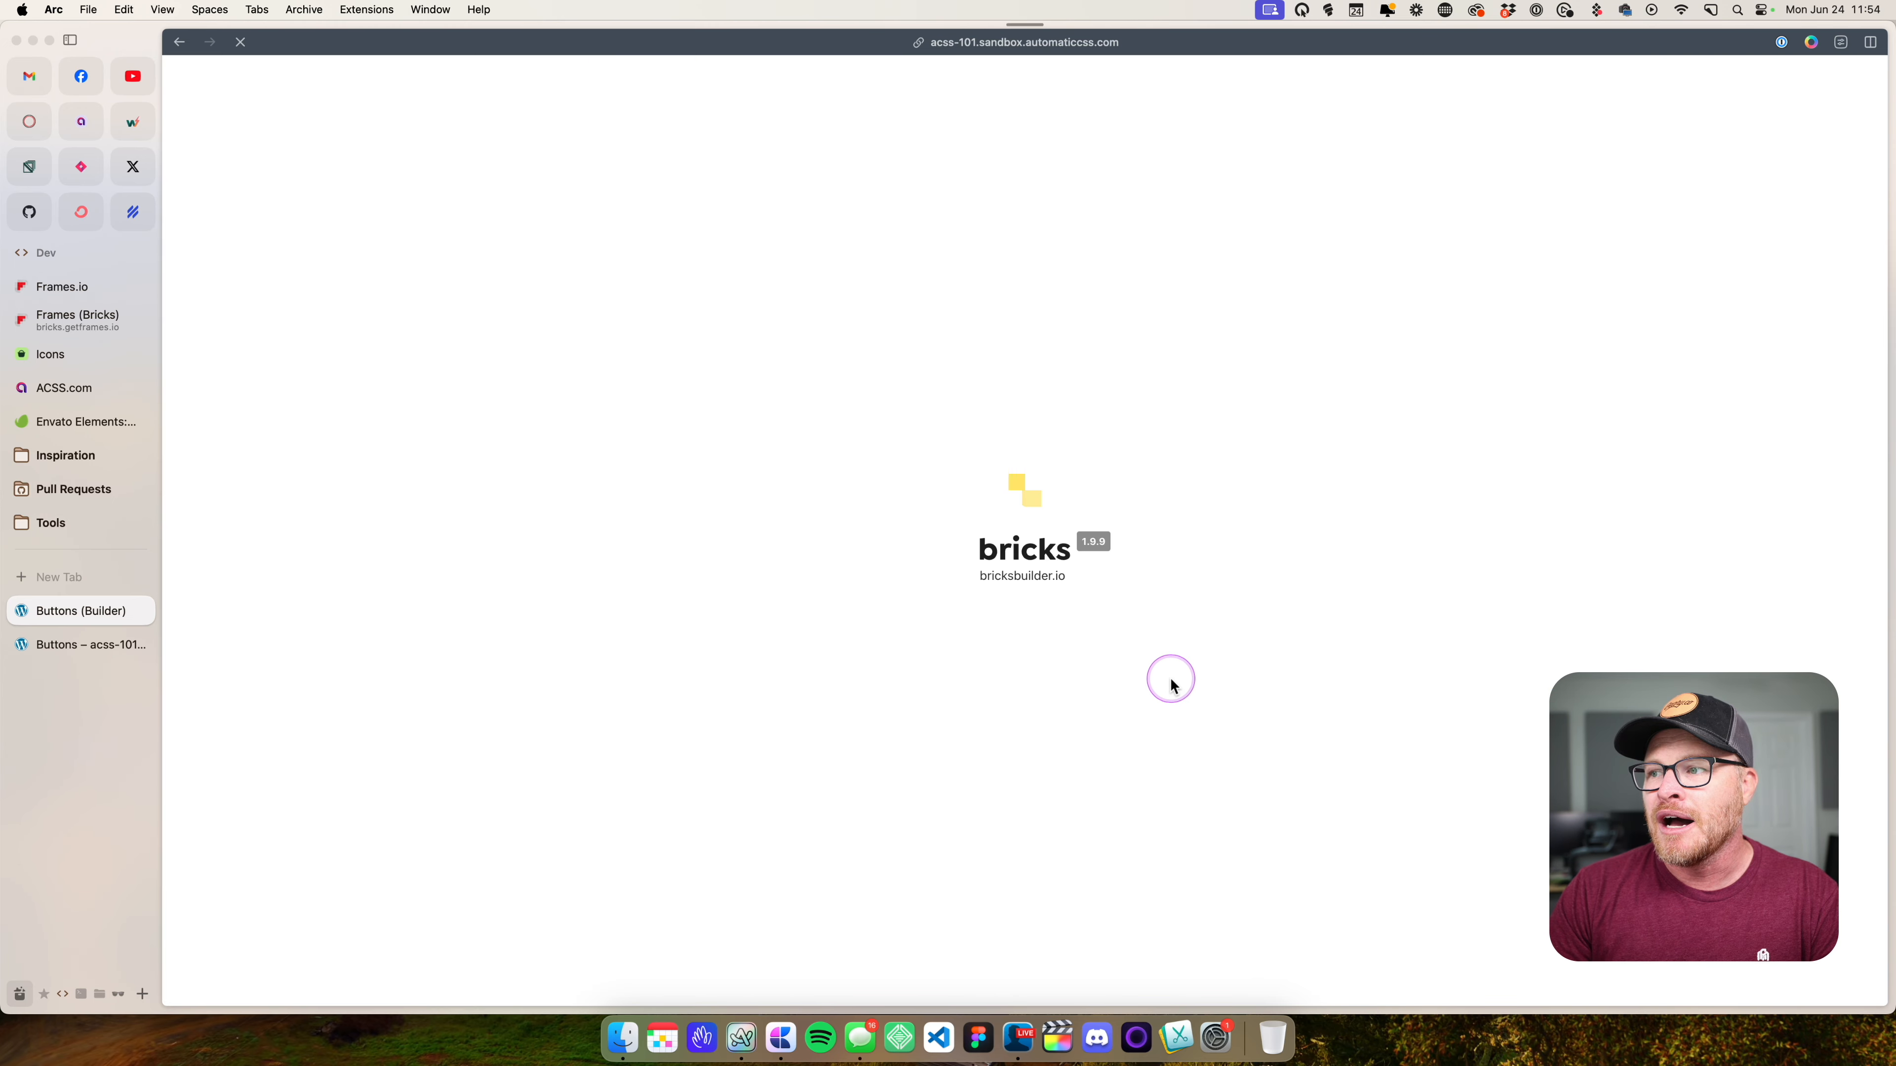
{"action": "scroll", "coordinate": [993, 652], "scroll_direction": "down", "scroll_amount": 15}
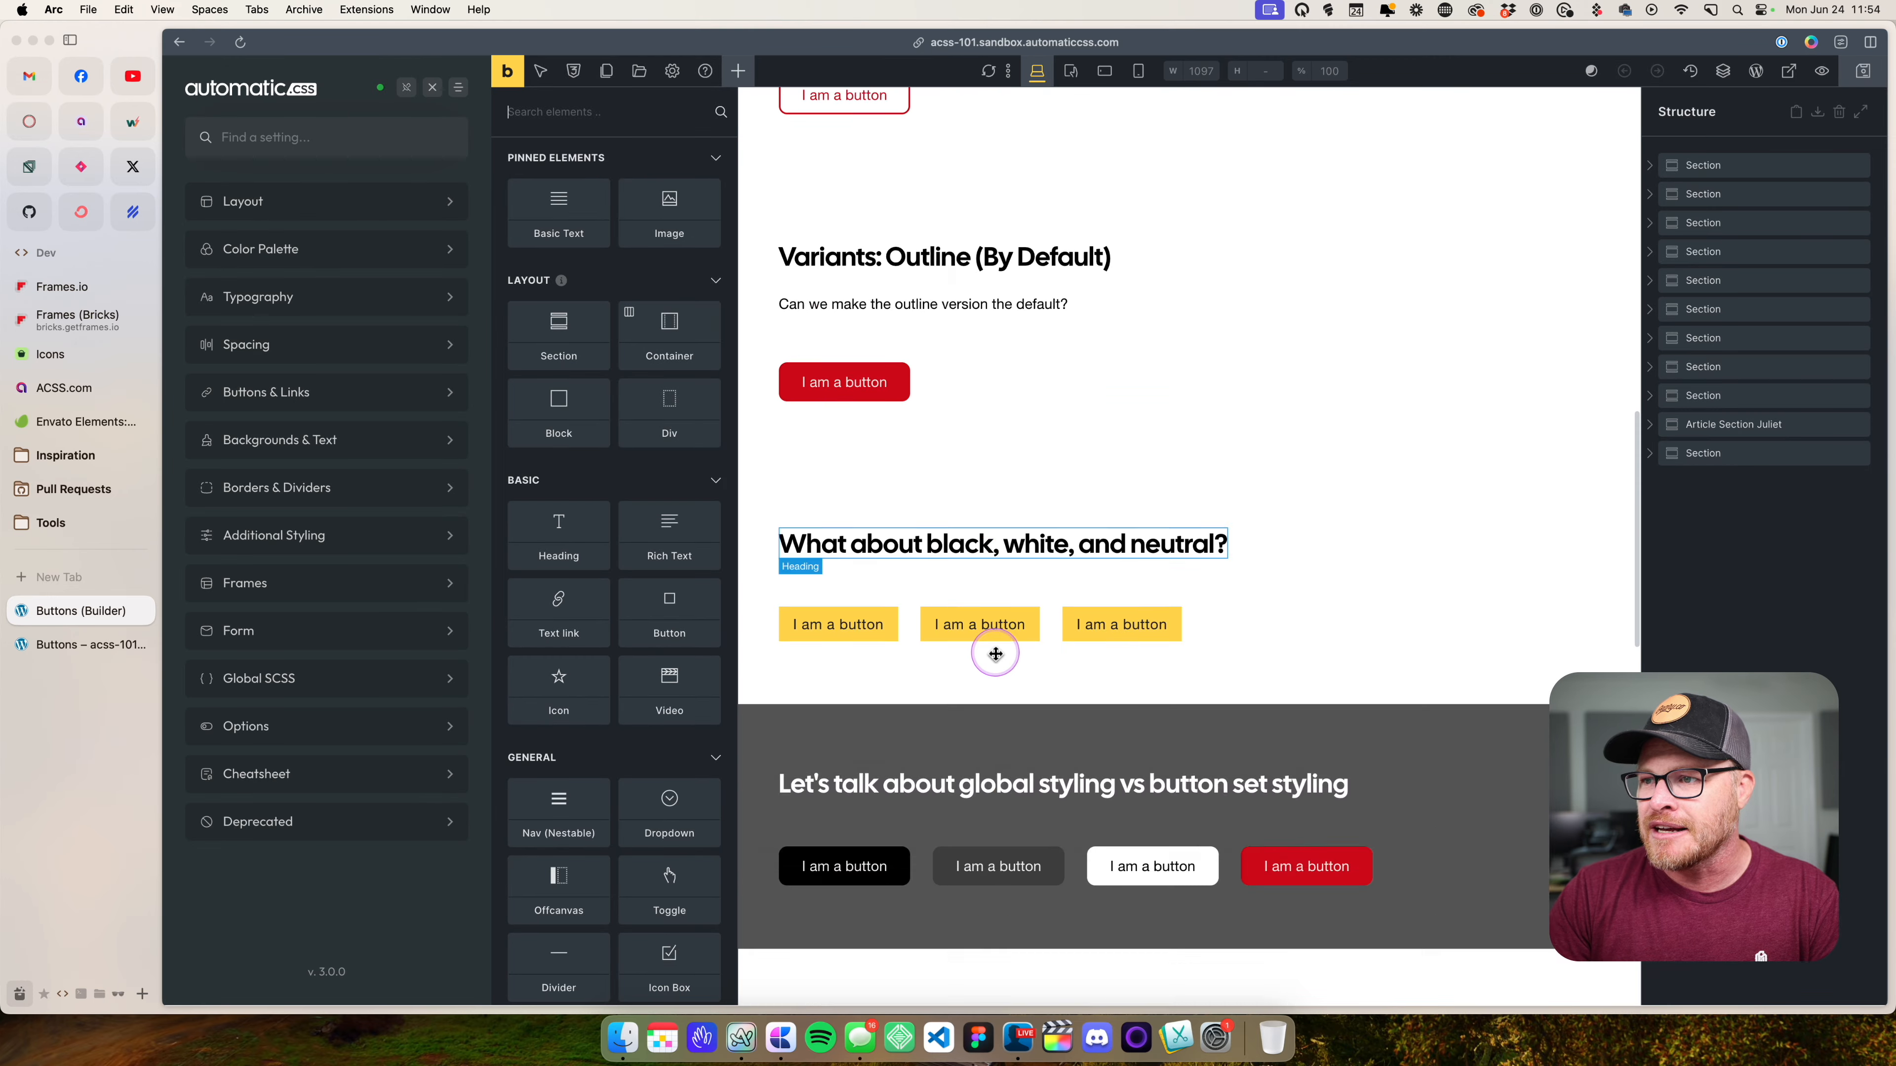
{"action": "scroll", "coordinate": [1014, 653], "scroll_direction": "down", "scroll_amount": 10}
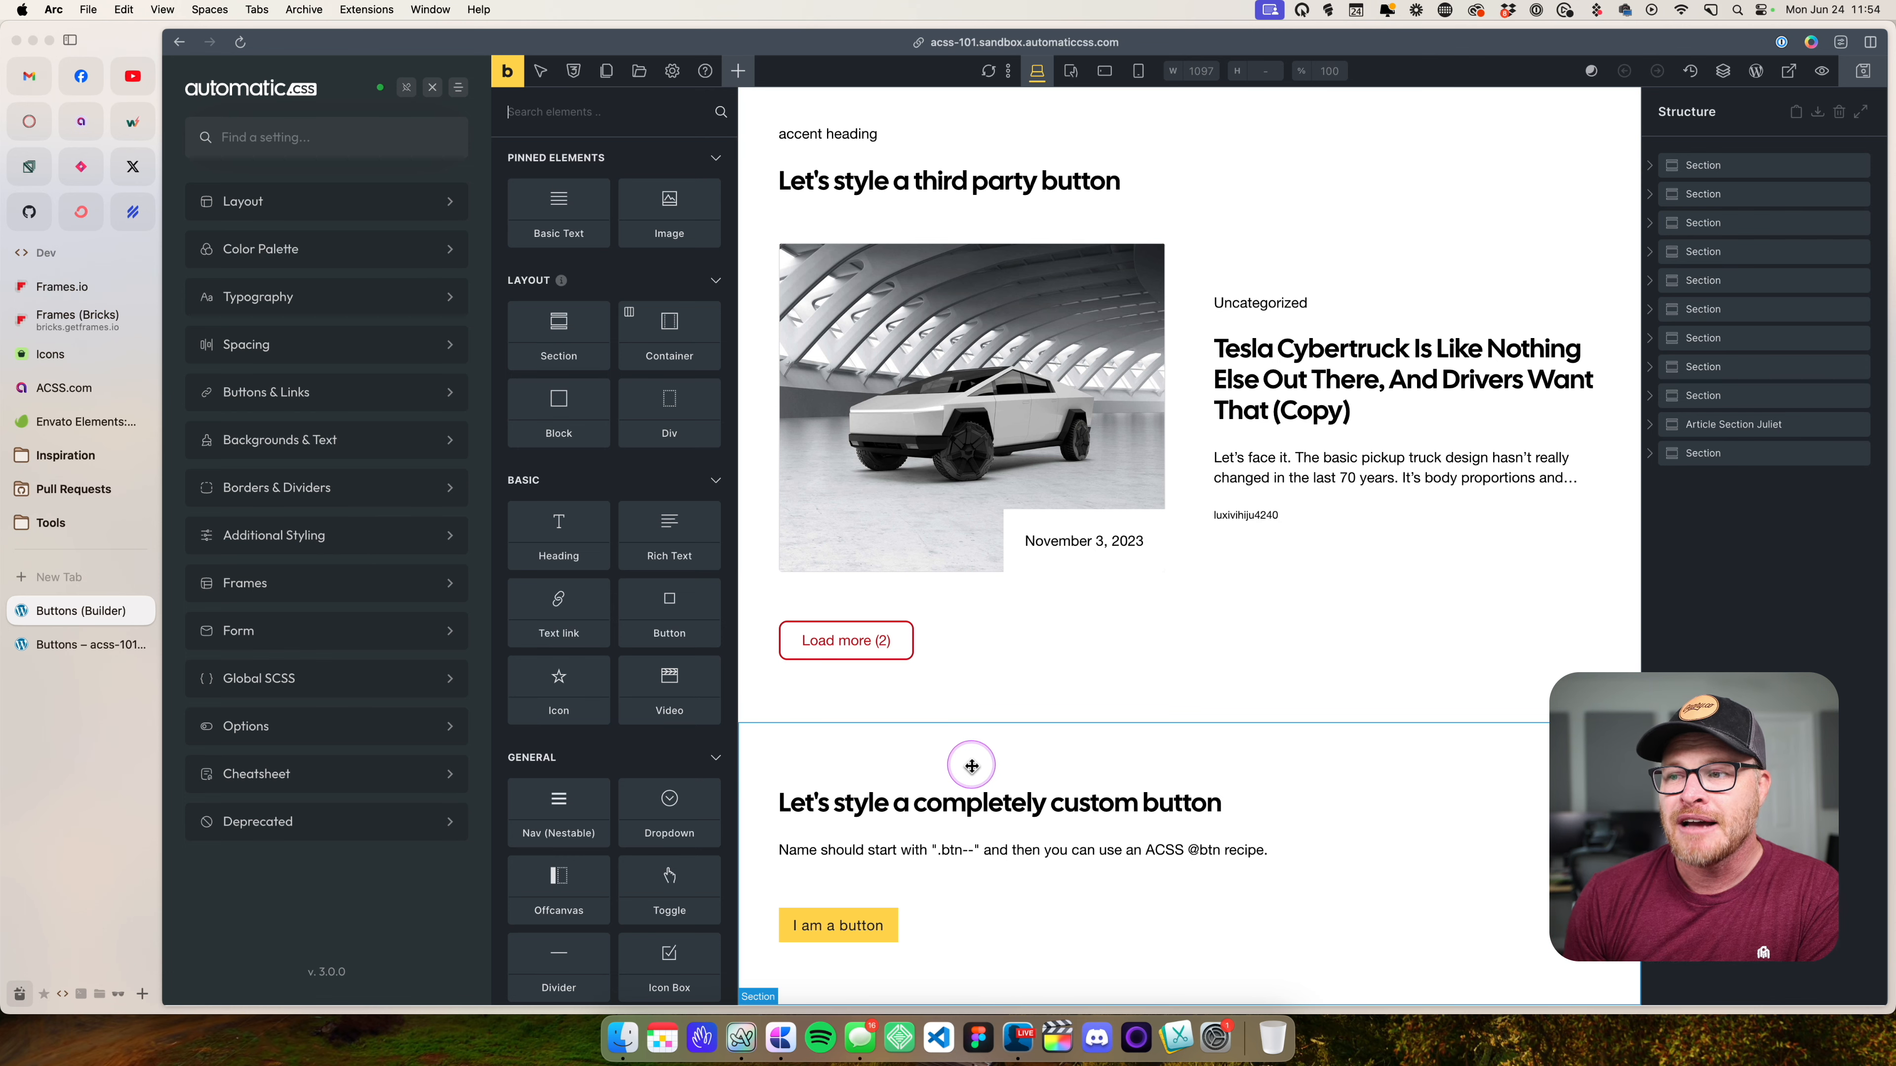
{"action": "left_click", "coordinate": [82, 645]}
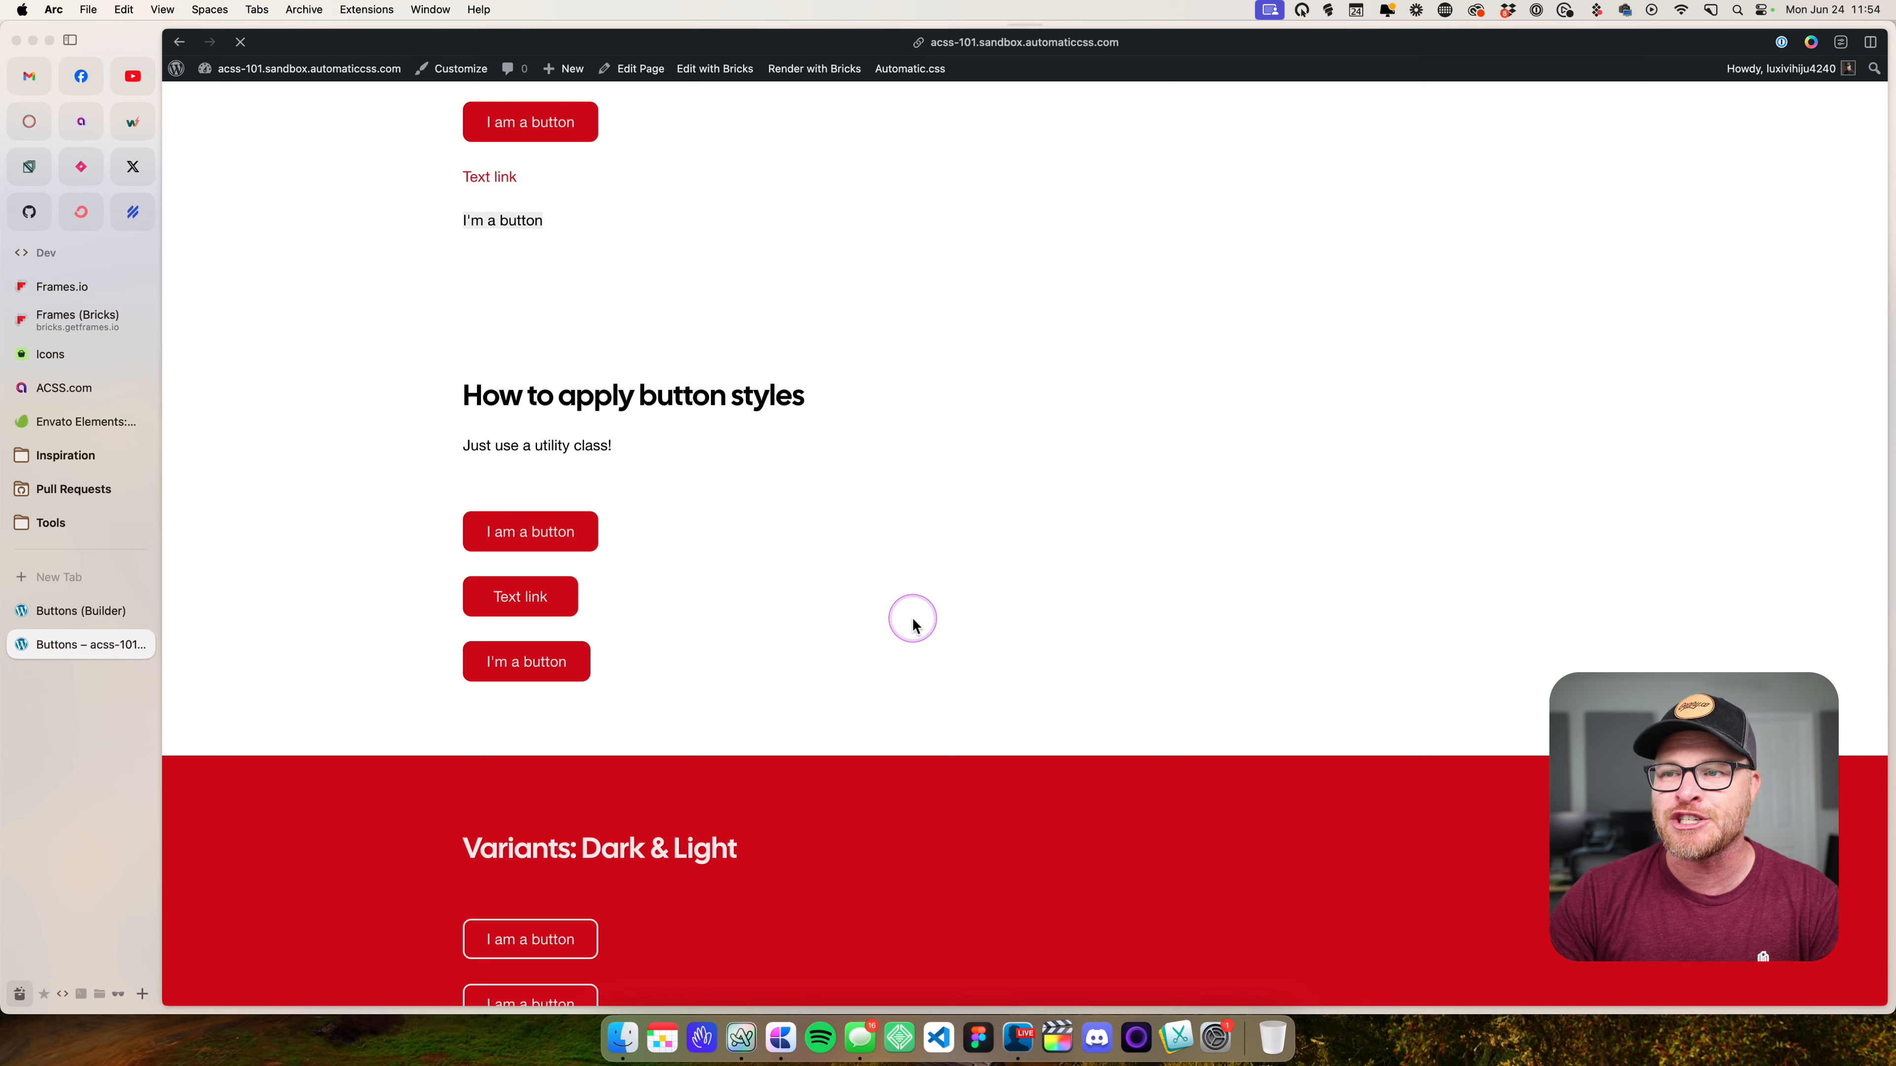
{"action": "scroll", "coordinate": [834, 613], "scroll_direction": "down", "scroll_amount": 15}
{"action": "scroll", "coordinate": [758, 590], "scroll_direction": "down", "scroll_amount": 10}
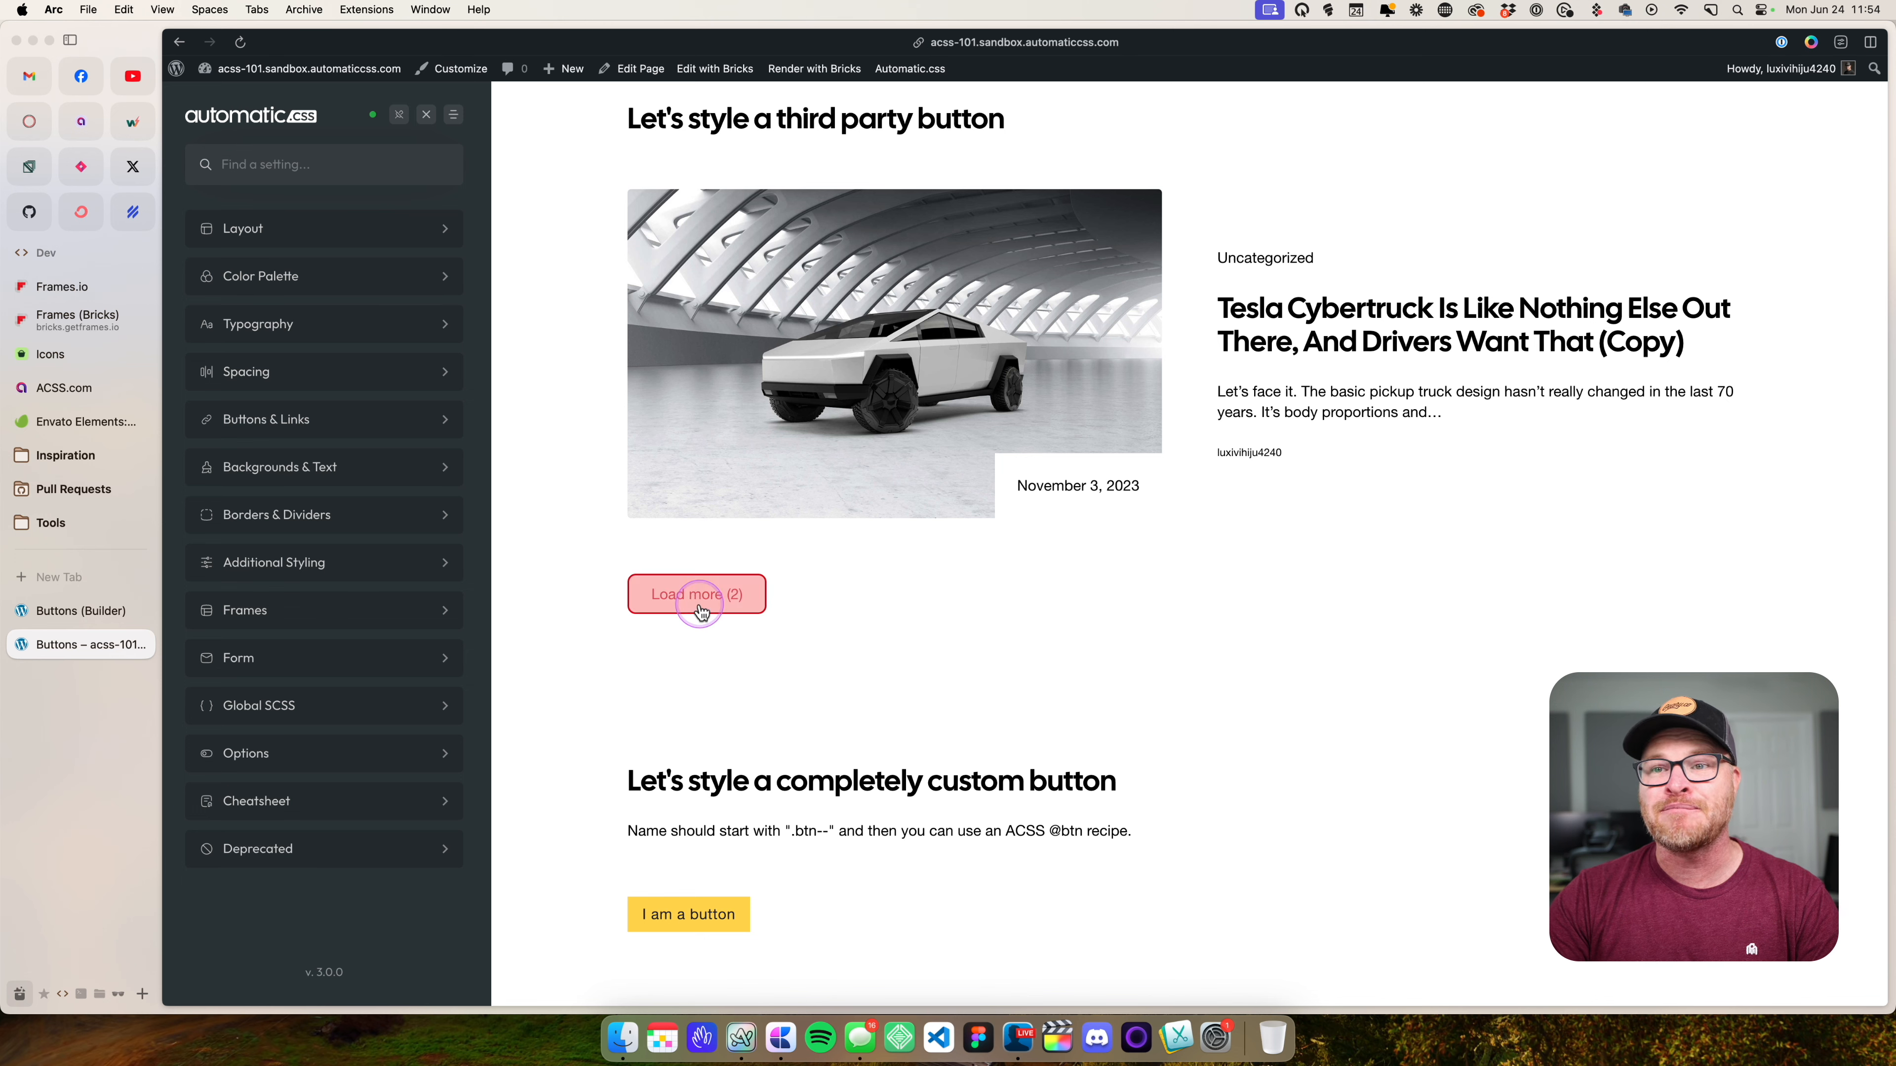
- Set the primary outline button's text color to --black and save the settings
{"action": "left_click", "coordinate": [311, 419]}
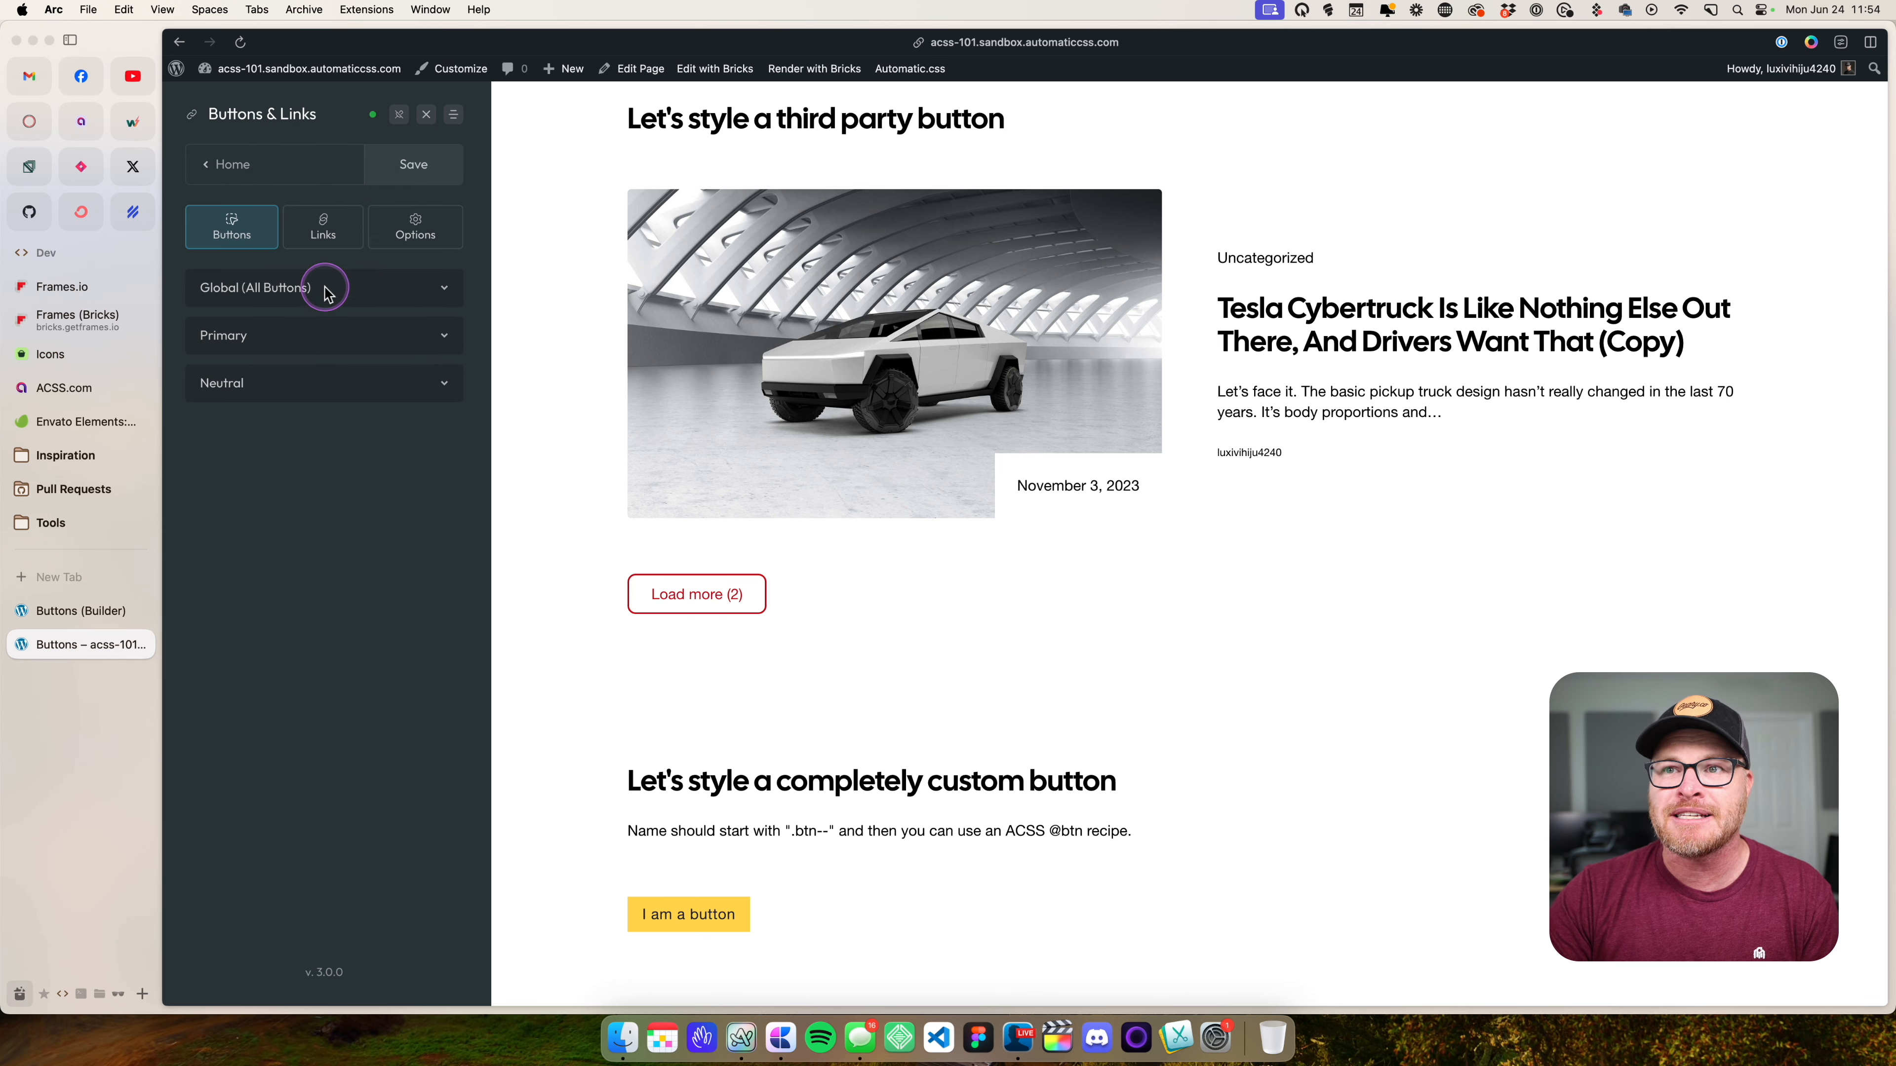
{"action": "left_click", "coordinate": [319, 336]}
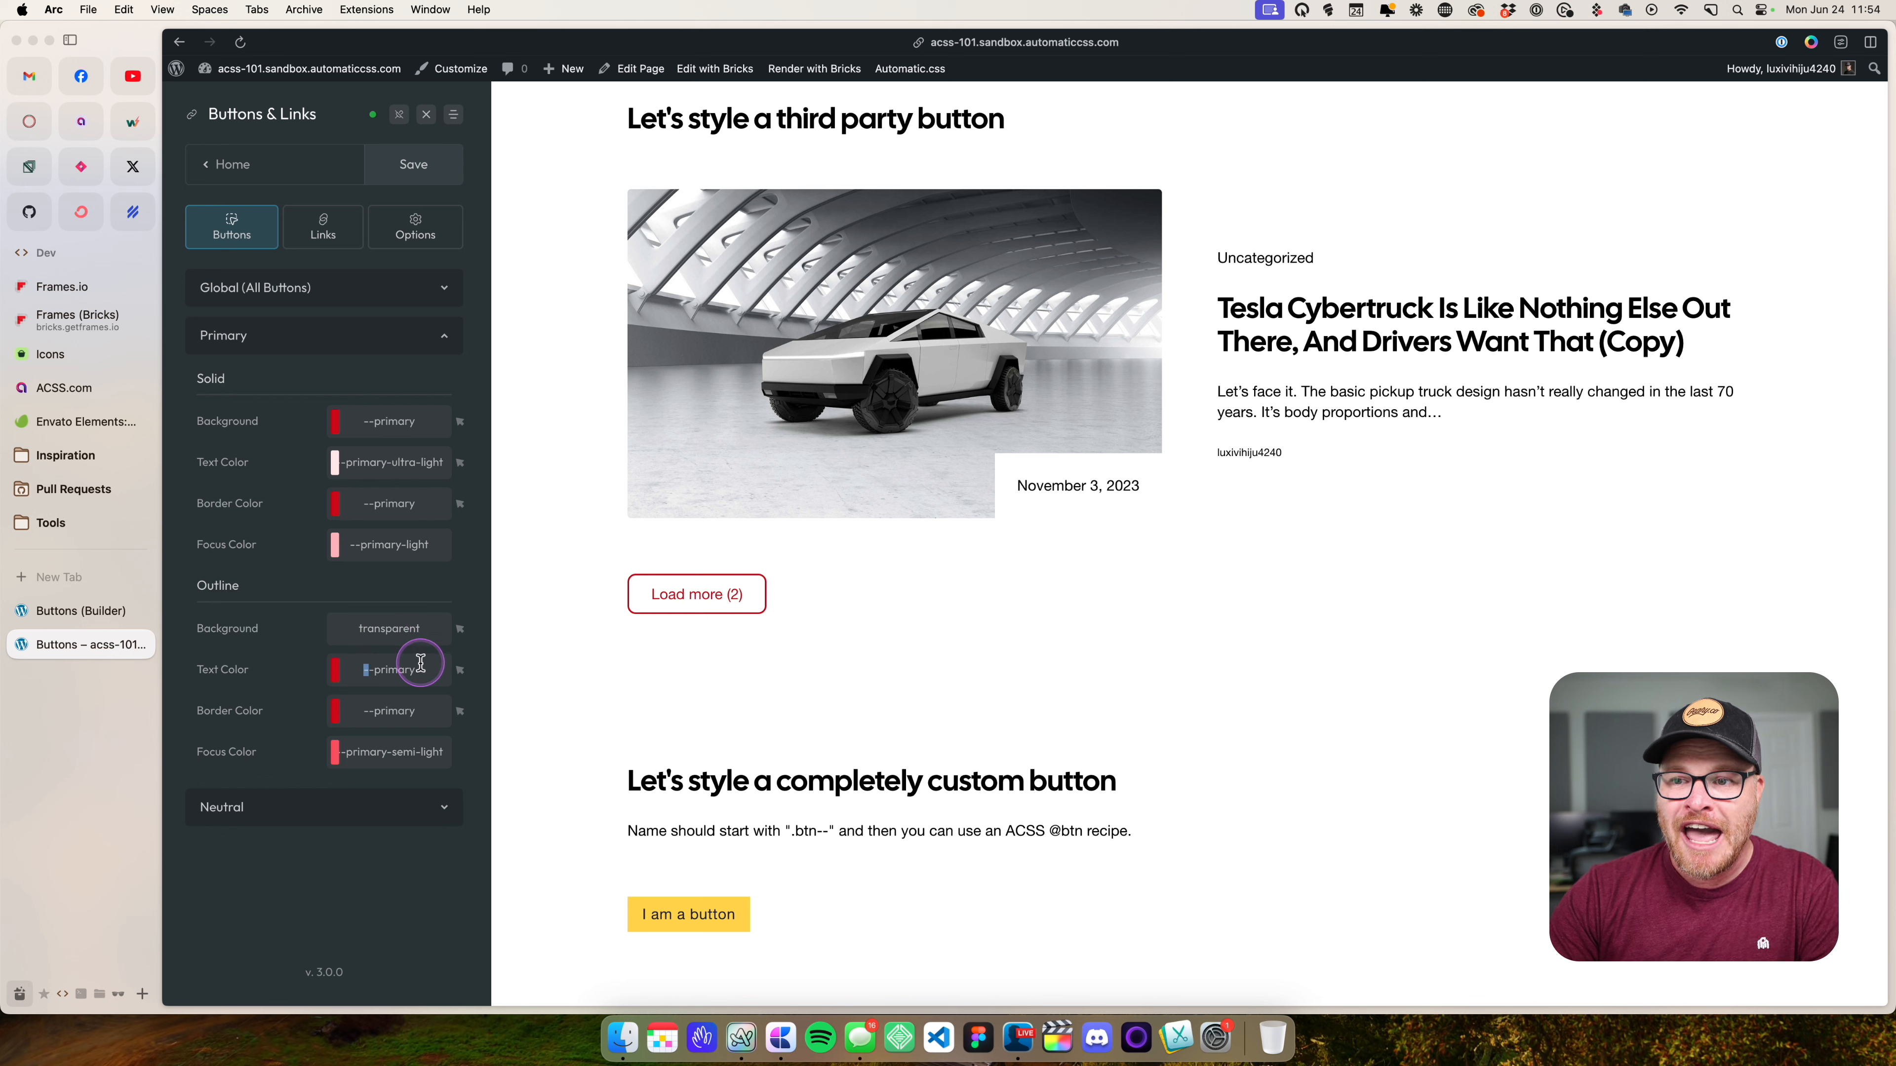
{"action": "double_click", "coordinate": [381, 670]}
{"action": "type", "text": "--black"}
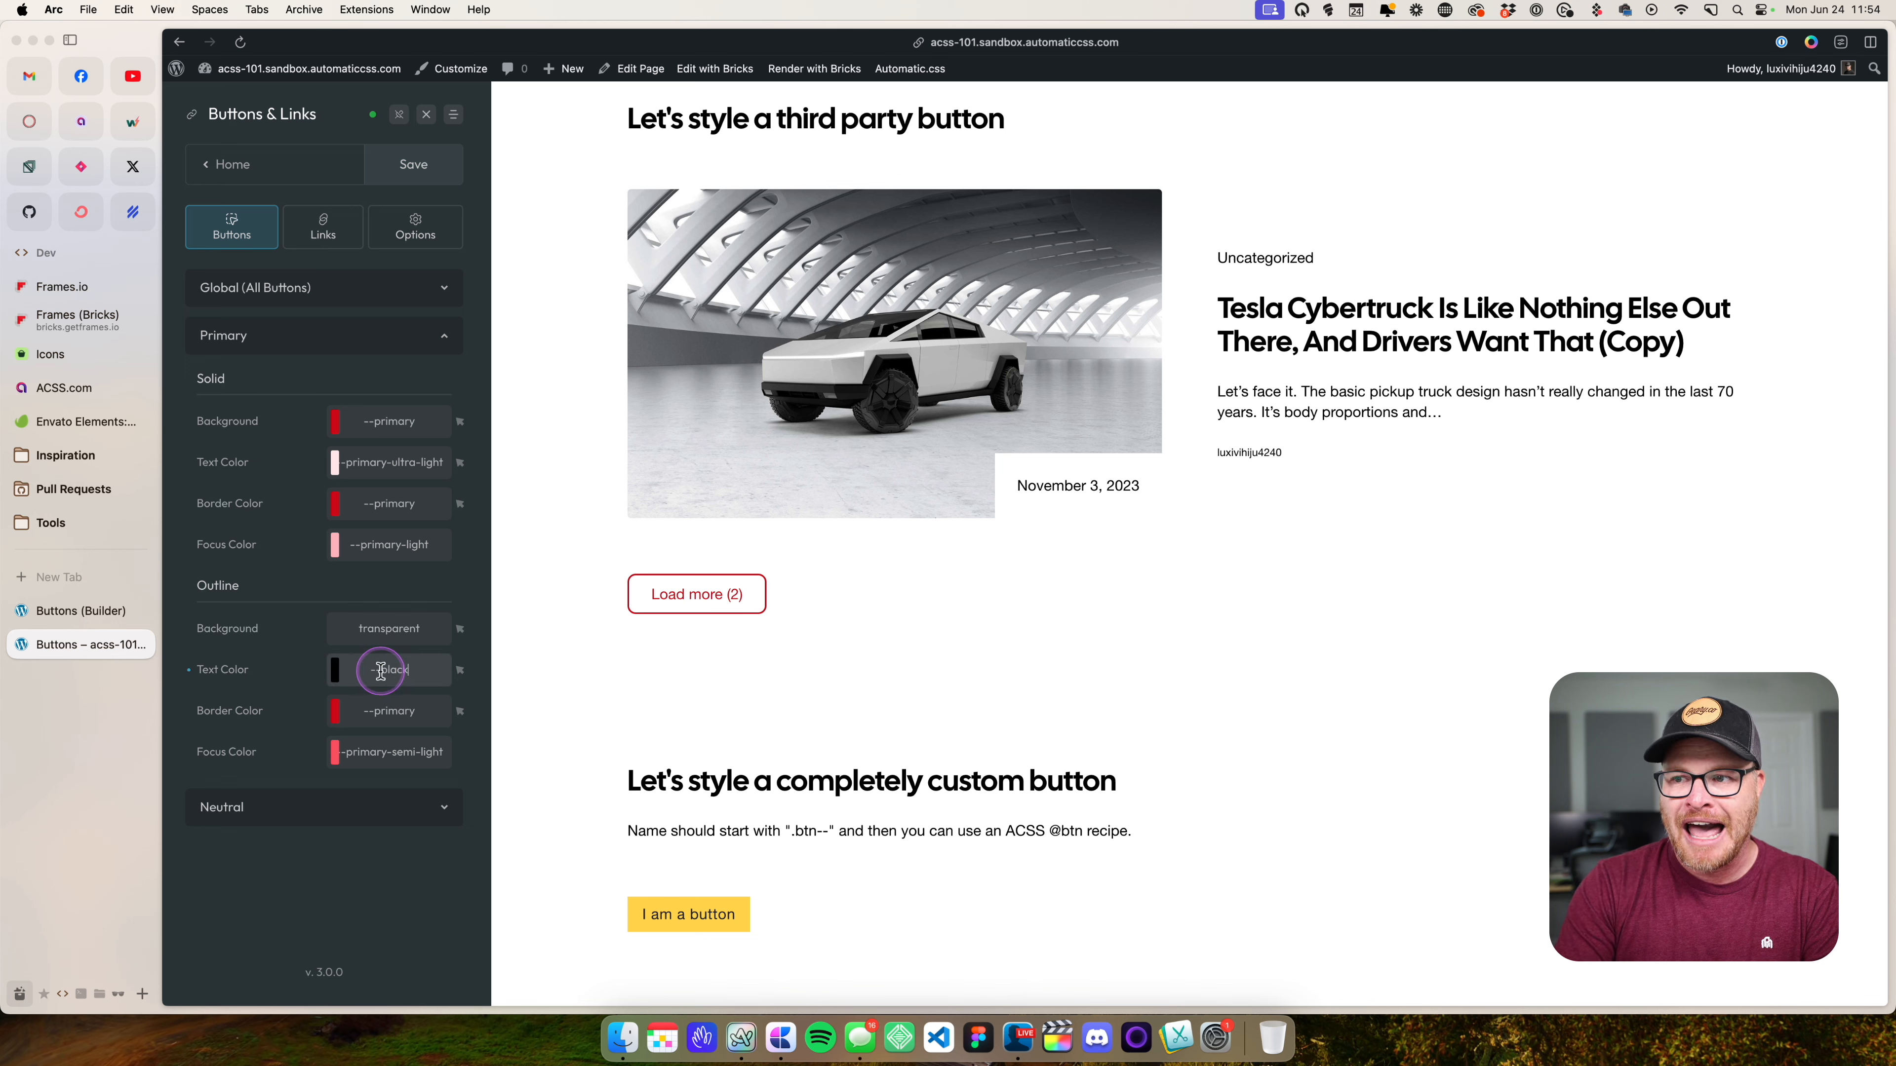
{"action": "left_click", "coordinate": [414, 164]}
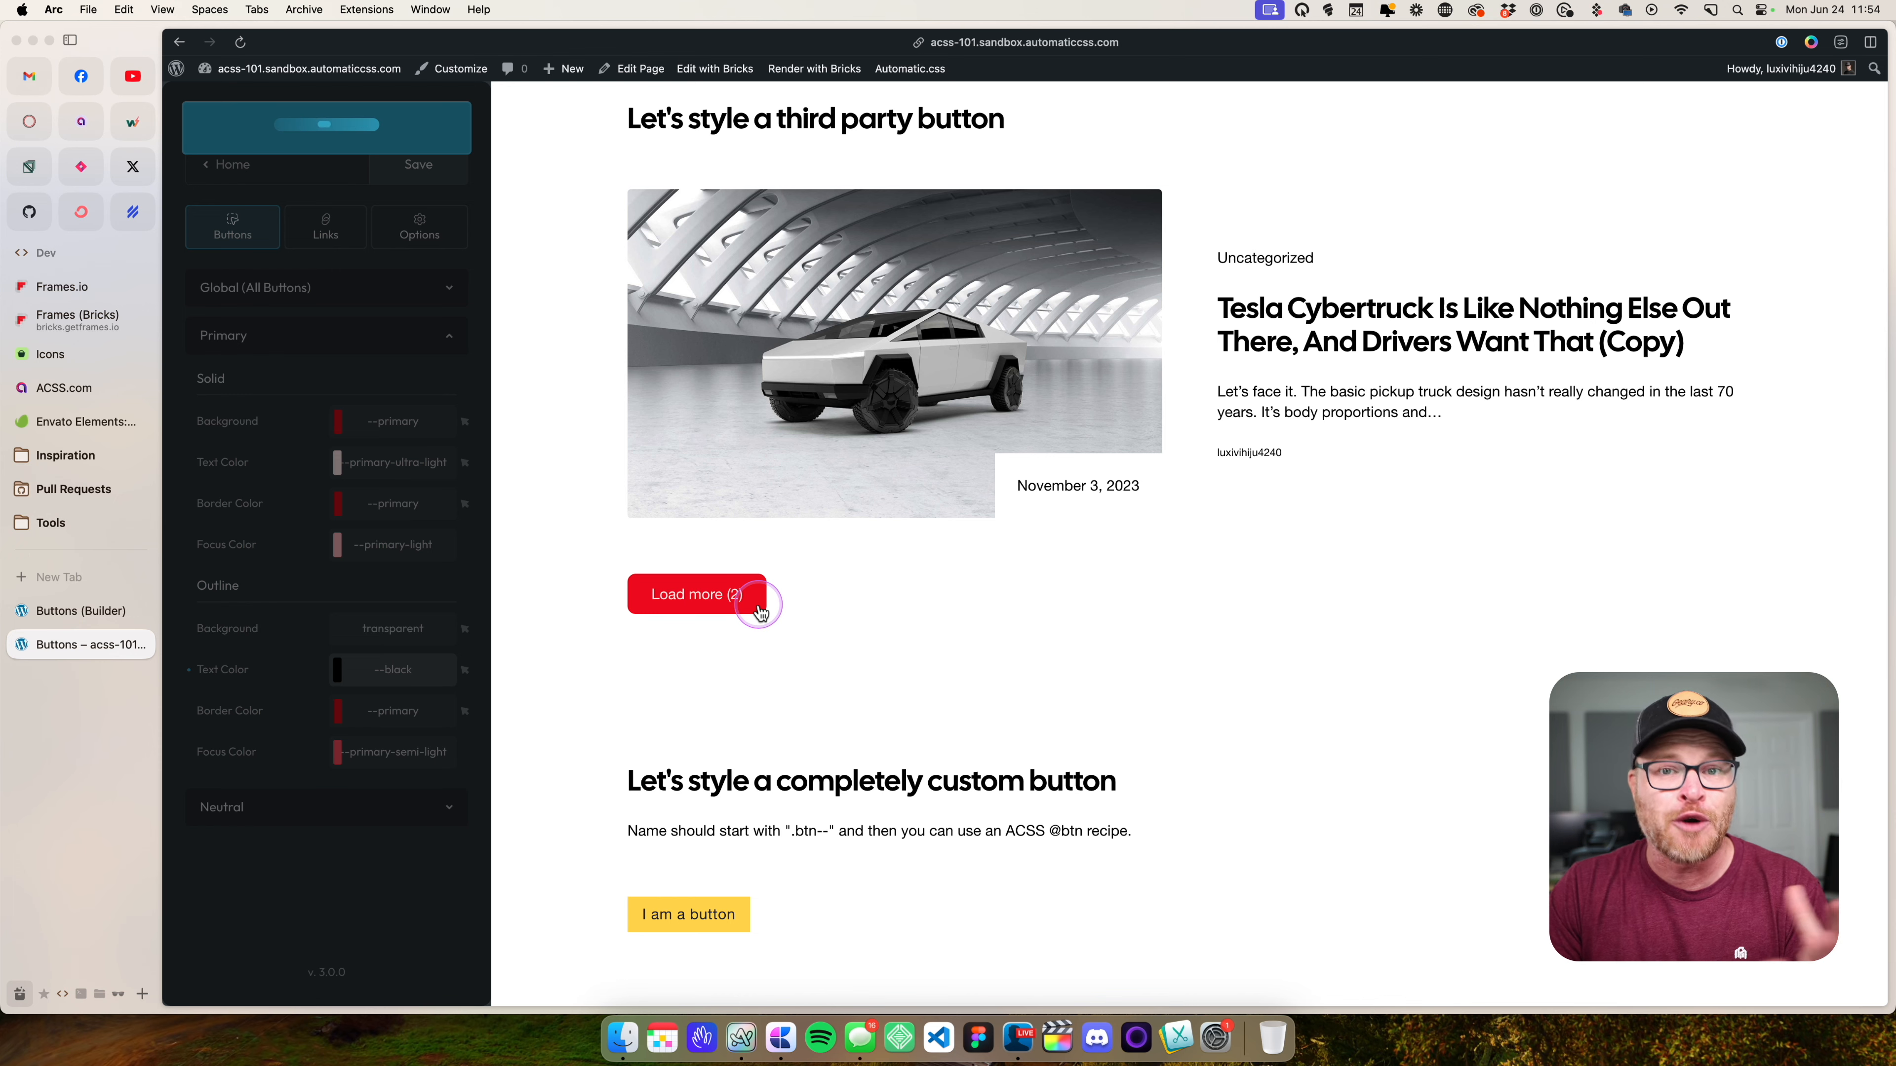
- Check the Variants: Outline button, refresh the front-end page and compare the Load more button with it
{"action": "scroll", "coordinate": [760, 612], "scroll_direction": "up", "scroll_amount": 15}
{"action": "scroll", "coordinate": [753, 667], "scroll_direction": "down", "scroll_amount": 10}
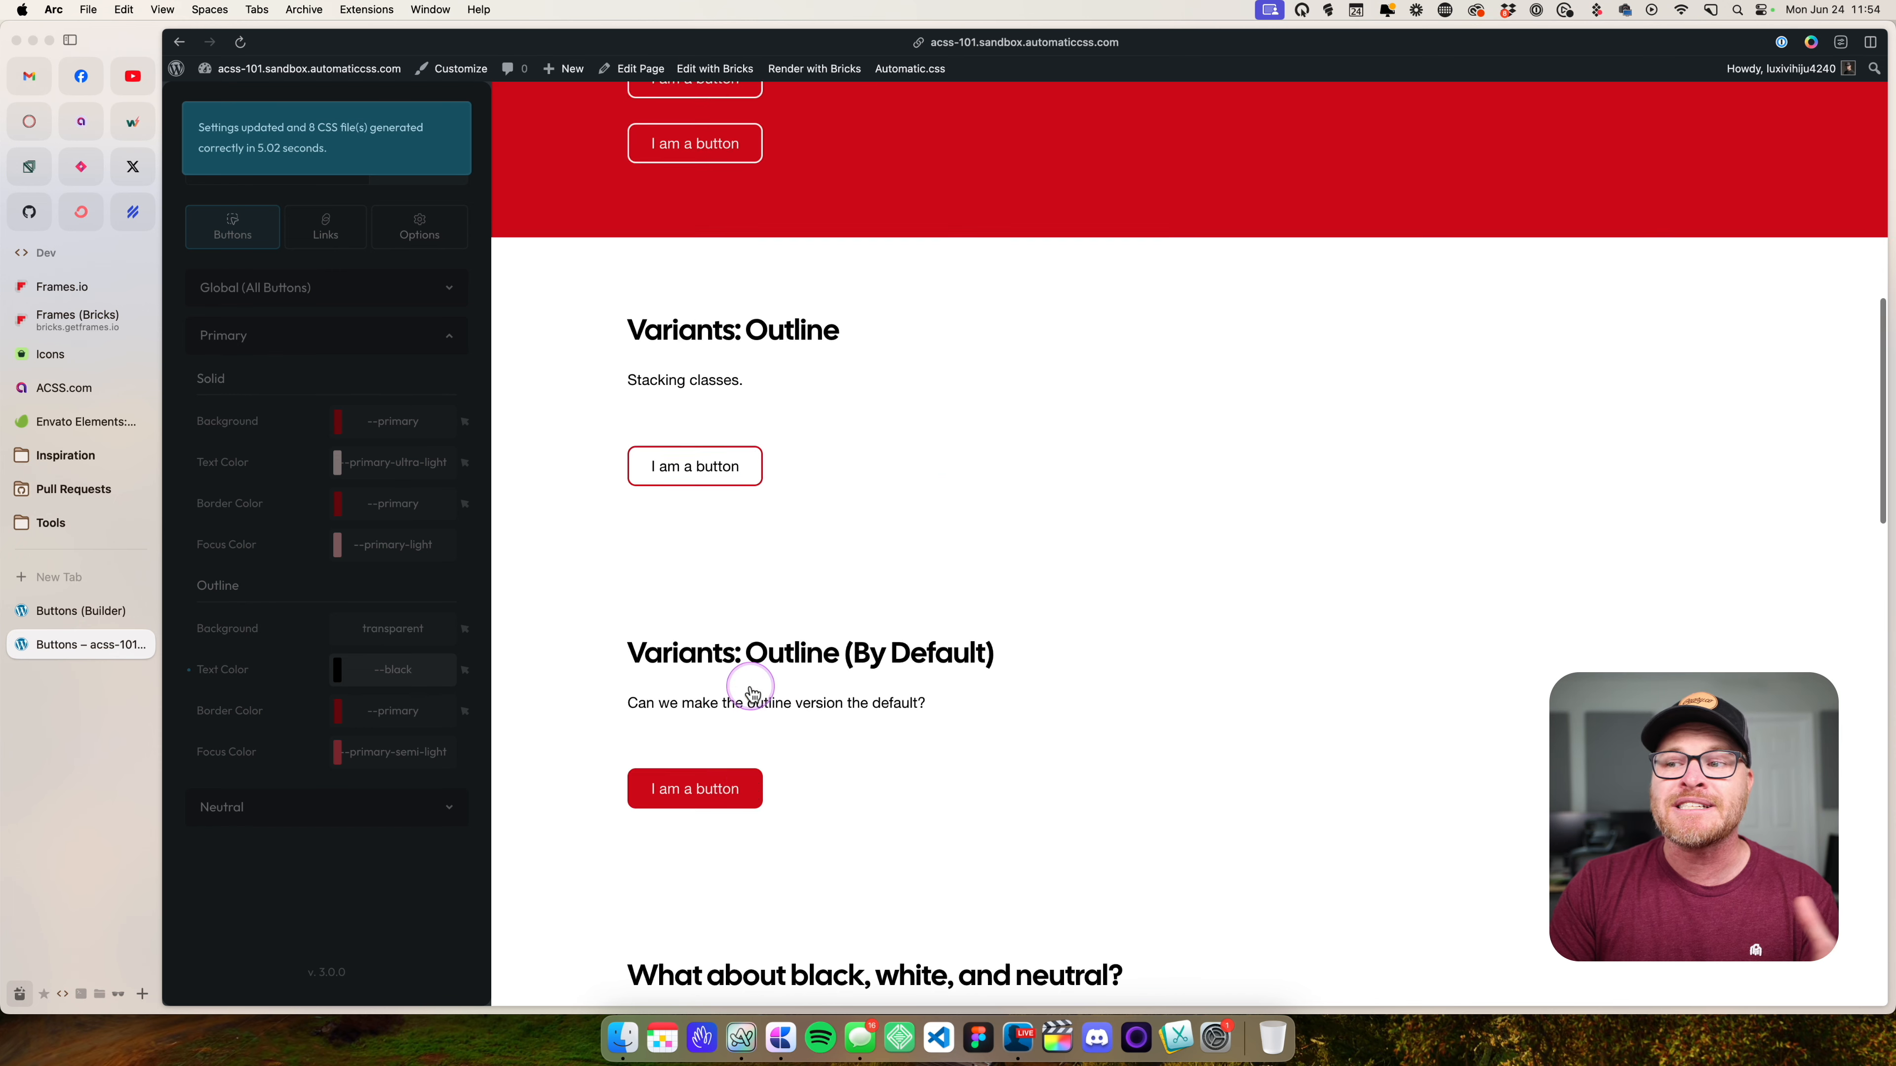
{"action": "scroll", "coordinate": [750, 688], "scroll_direction": "down", "scroll_amount": 10}
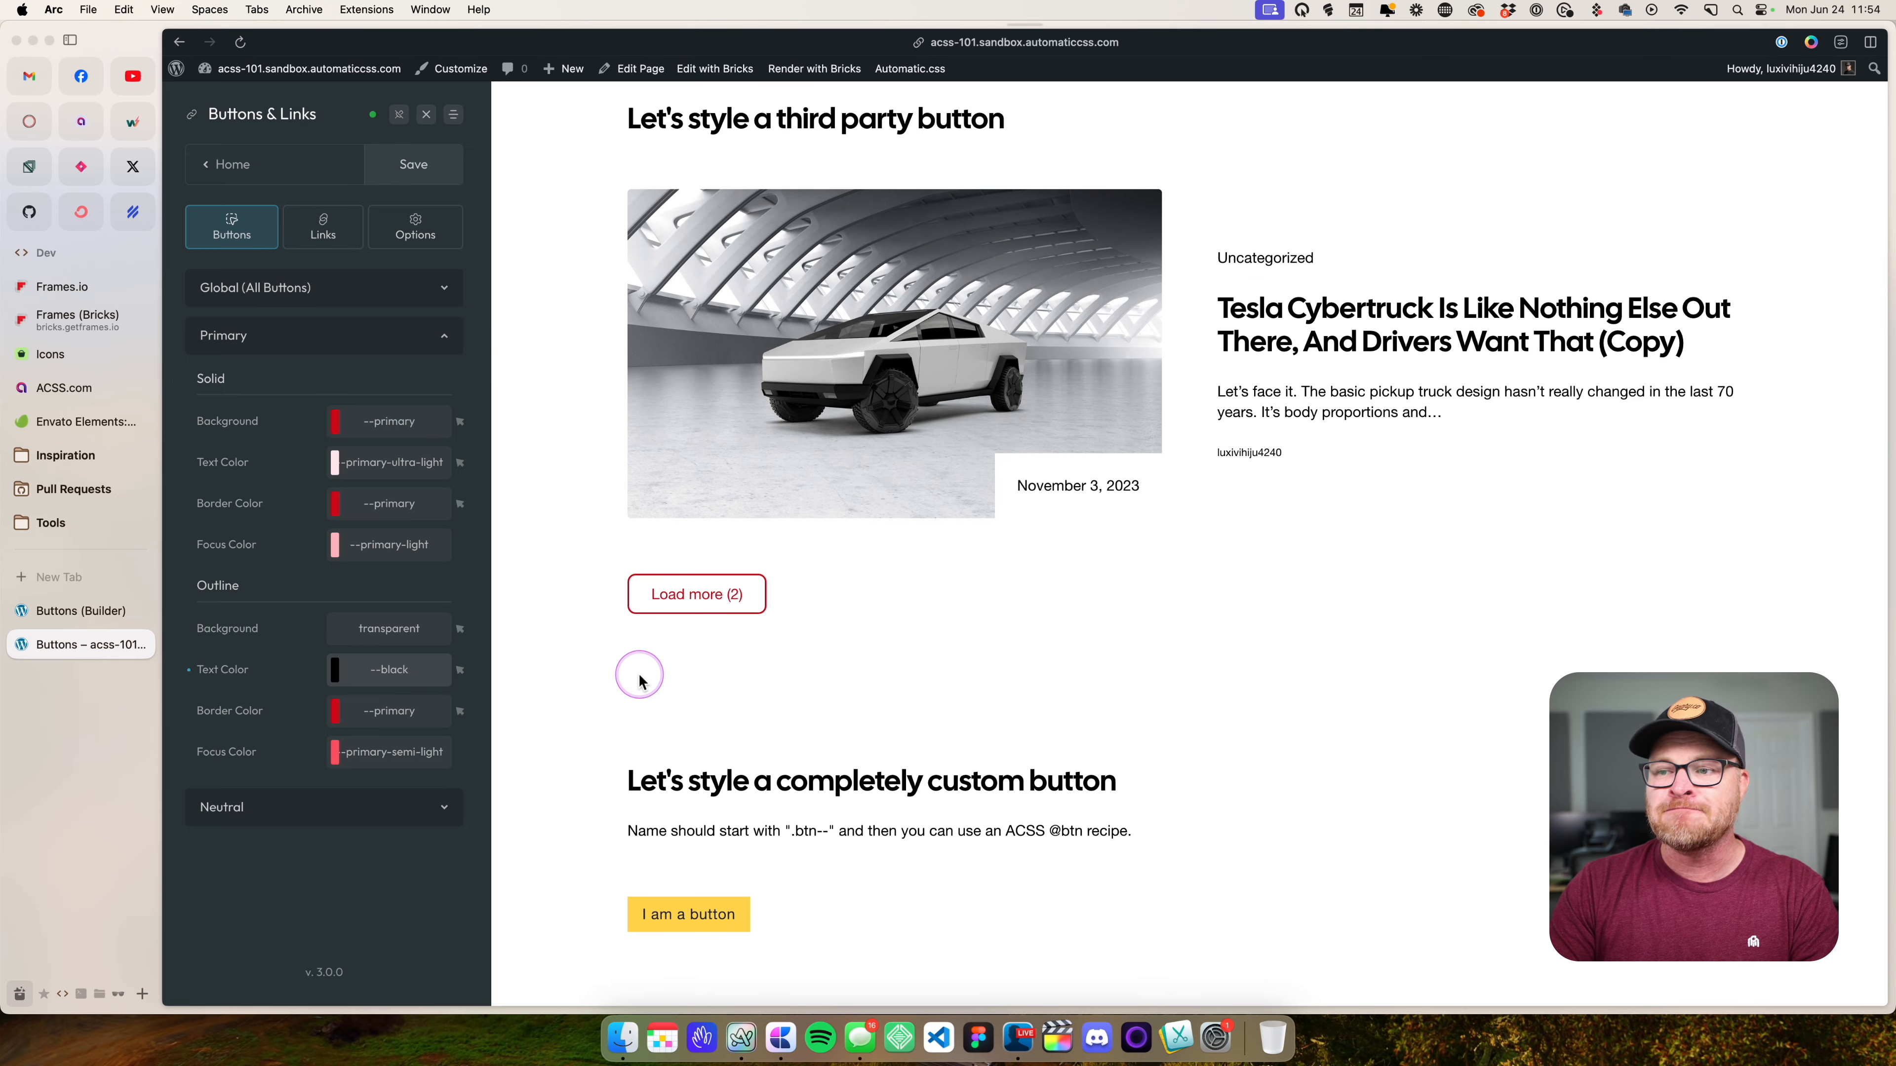
{"action": "key", "text": "super+r"}
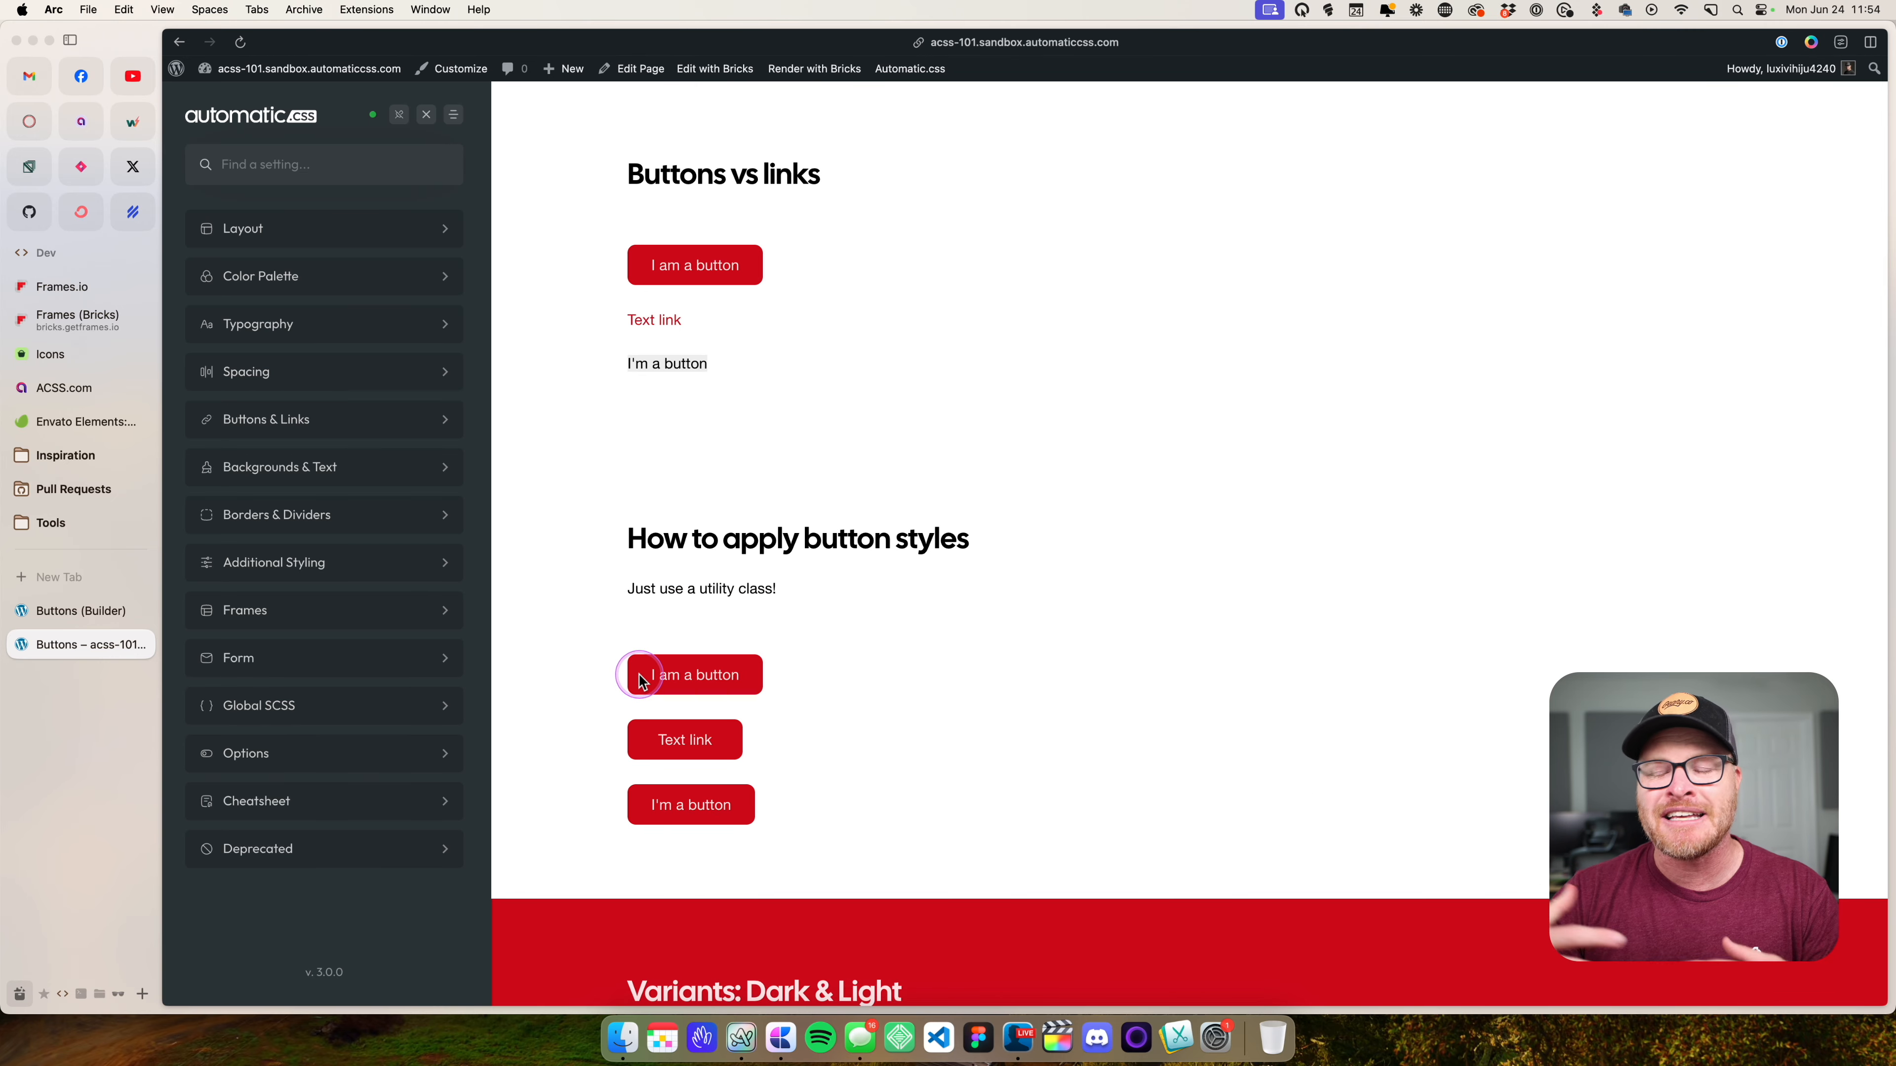
{"action": "scroll", "coordinate": [777, 531], "scroll_direction": "down", "scroll_amount": 20}
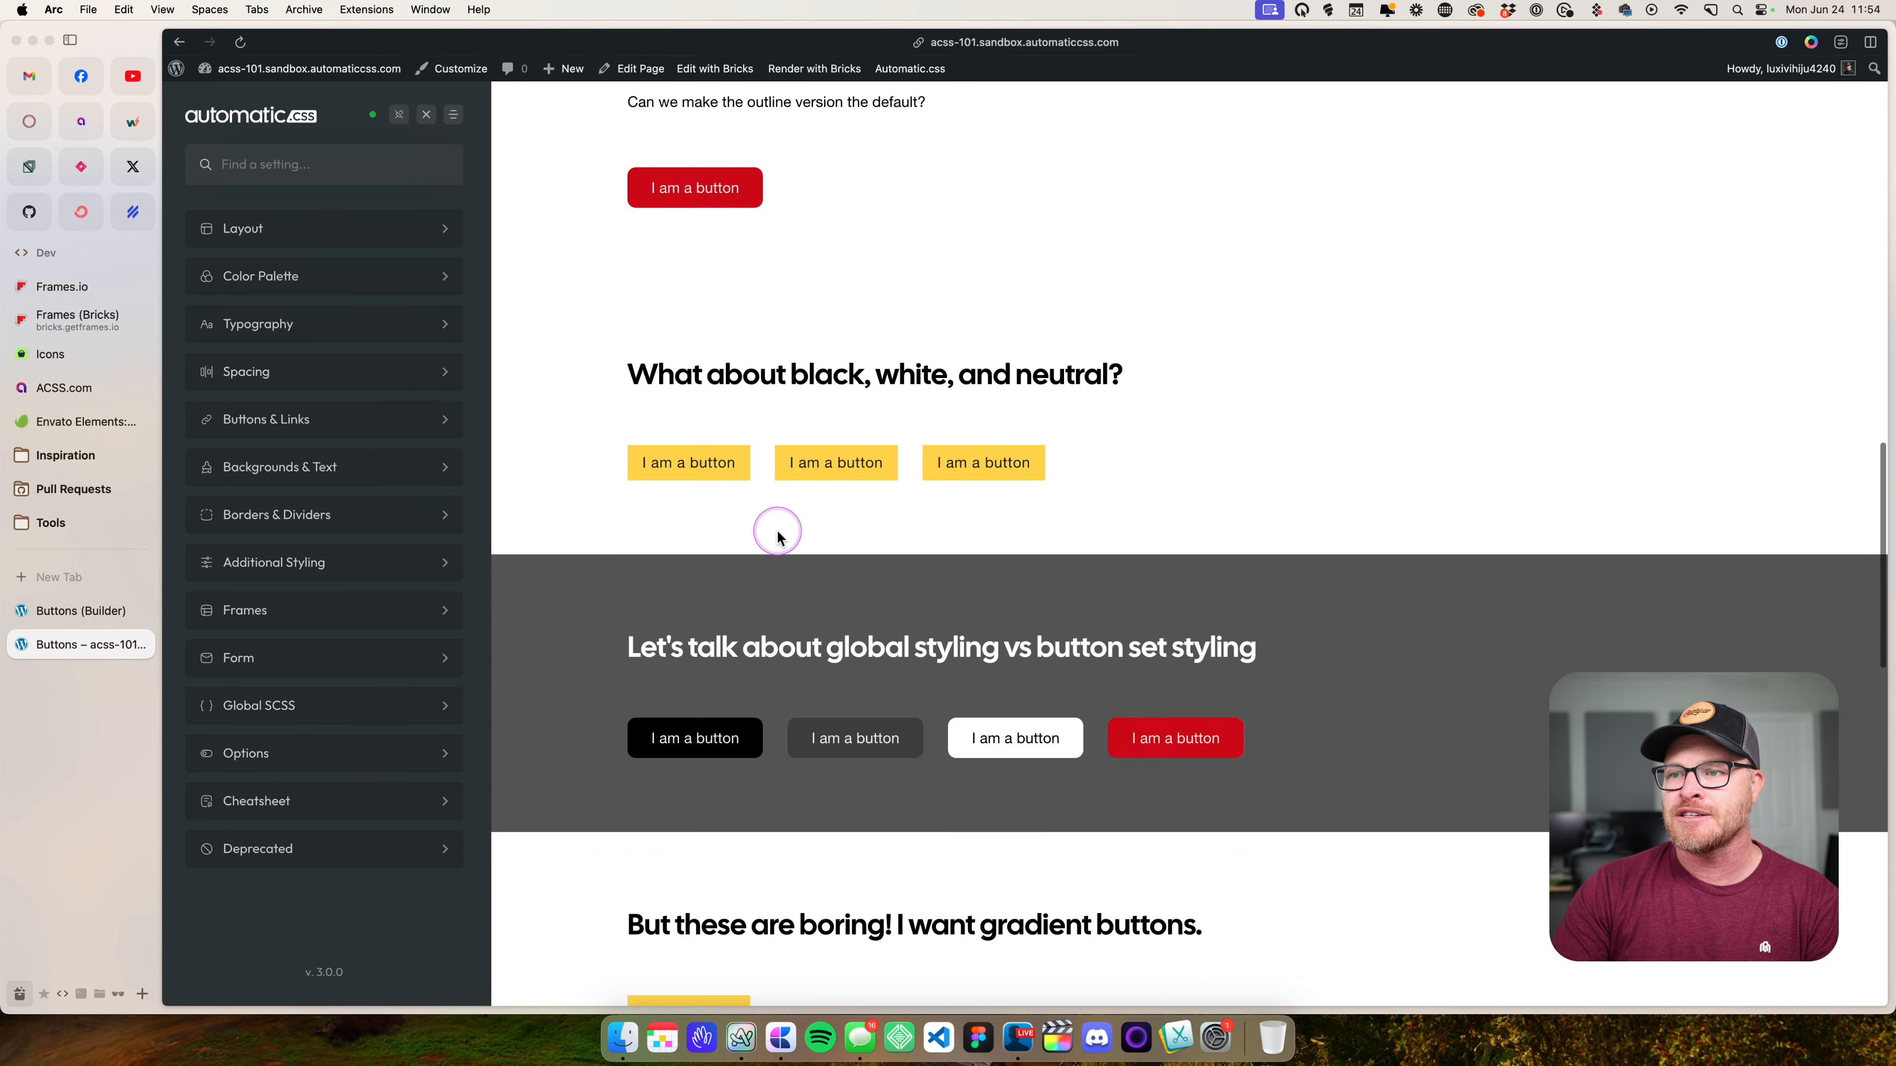
{"action": "scroll", "coordinate": [777, 537], "scroll_direction": "down", "scroll_amount": 10}
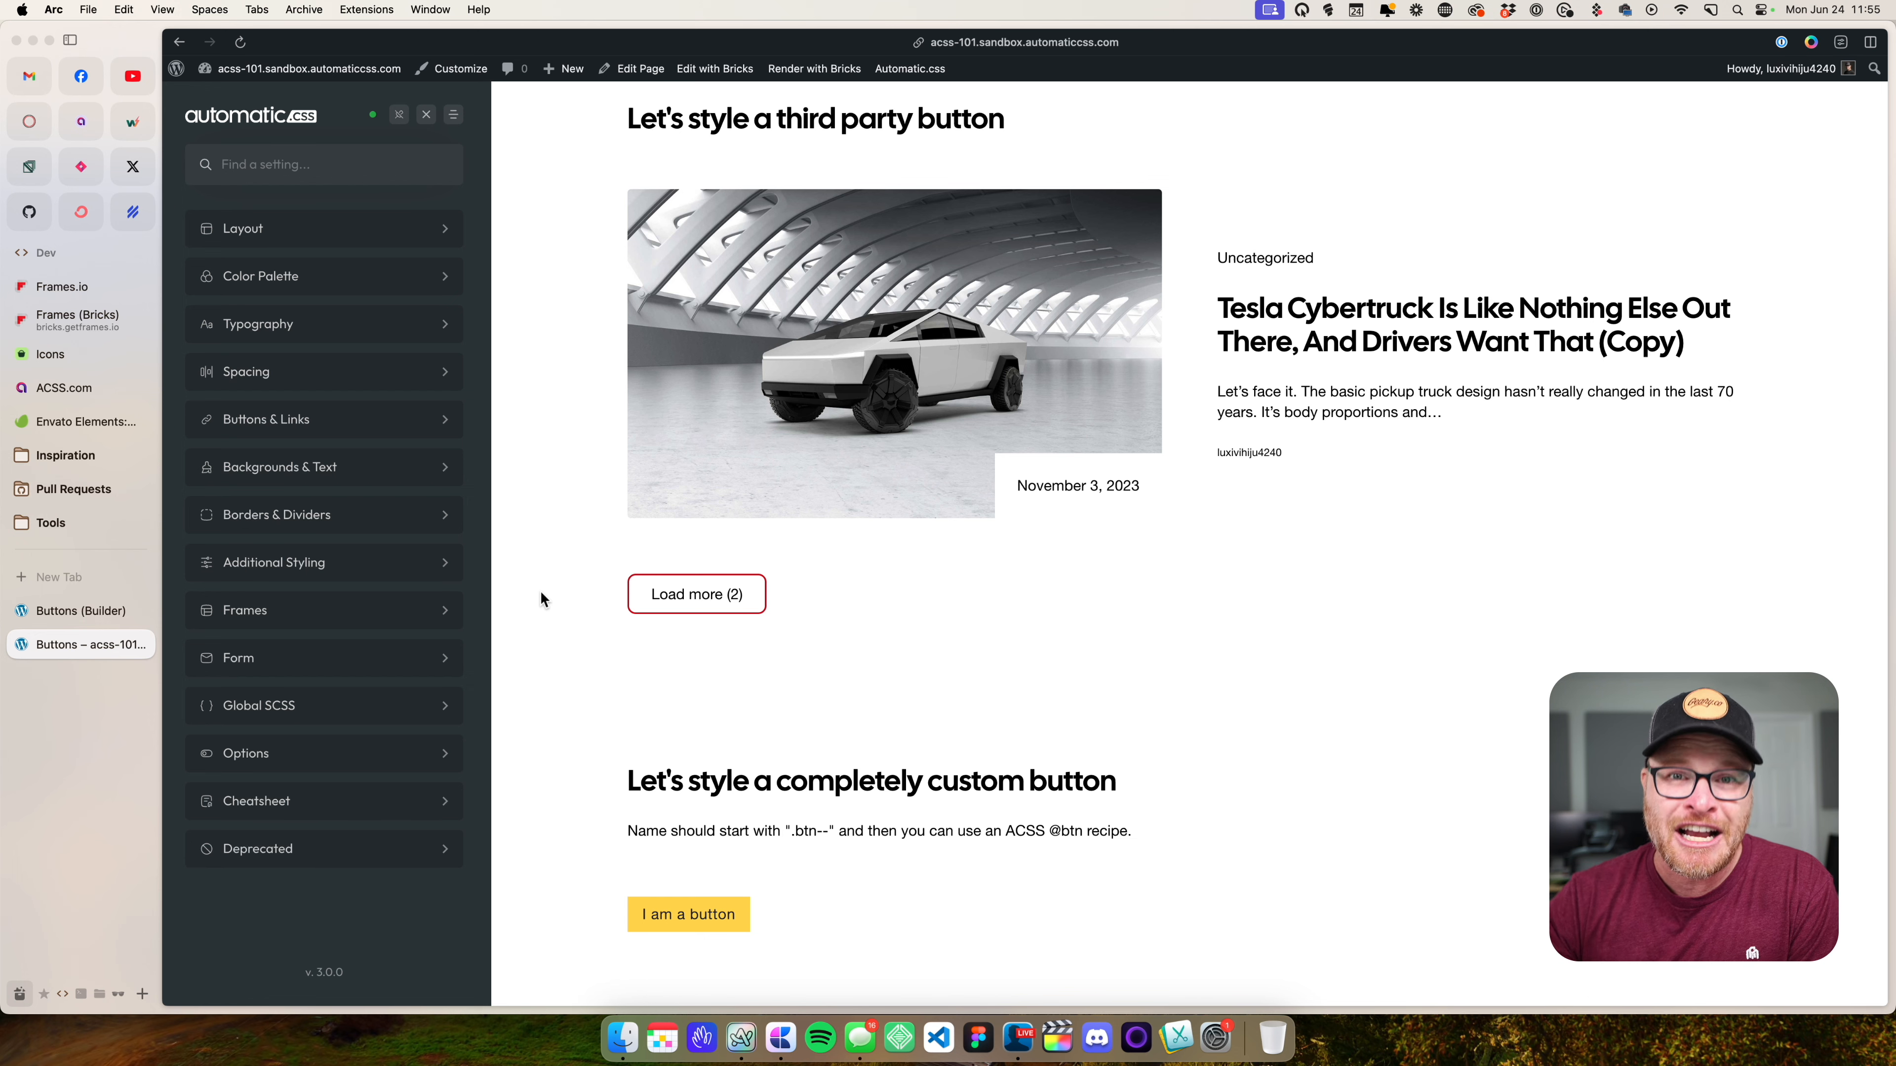
- Delete all code from Global SCSS
{"action": "left_click", "coordinate": [291, 706]}
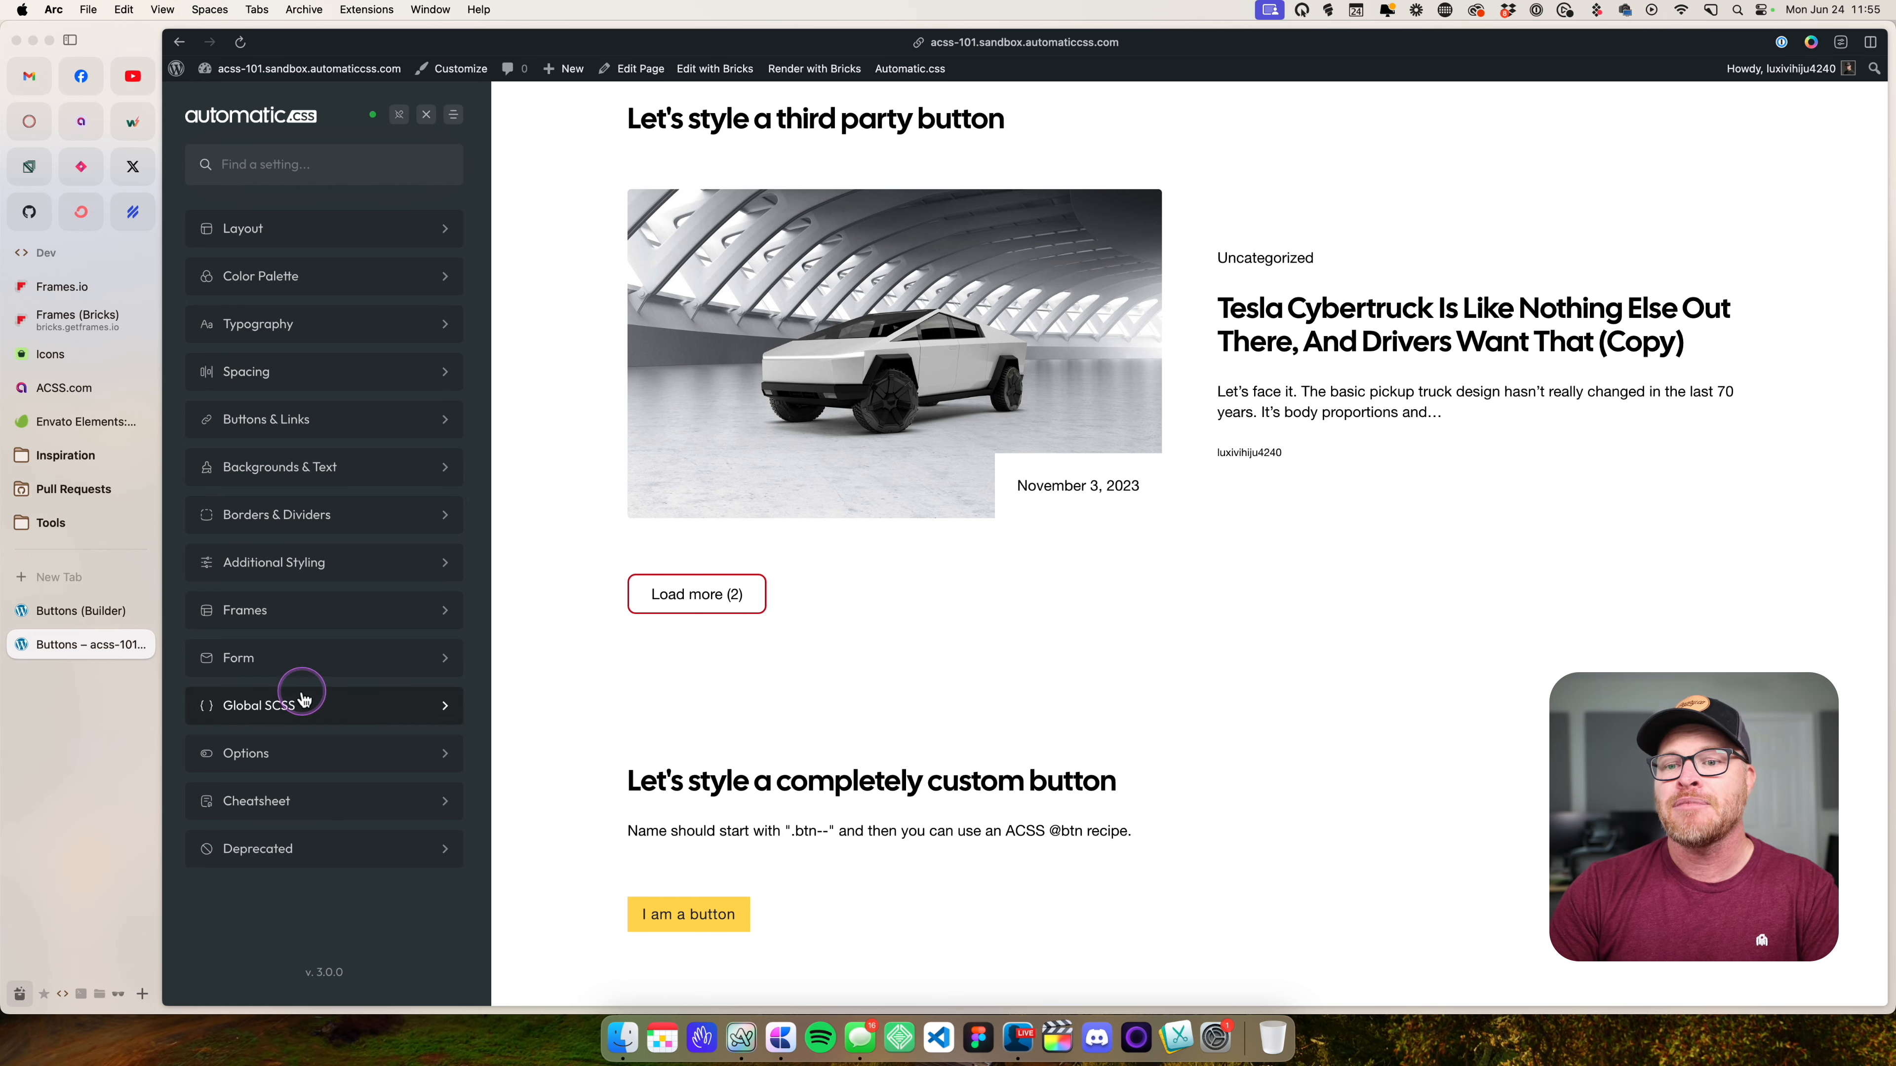
{"action": "key", "text": "super+a"}
{"action": "key", "text": "BackSpace"}
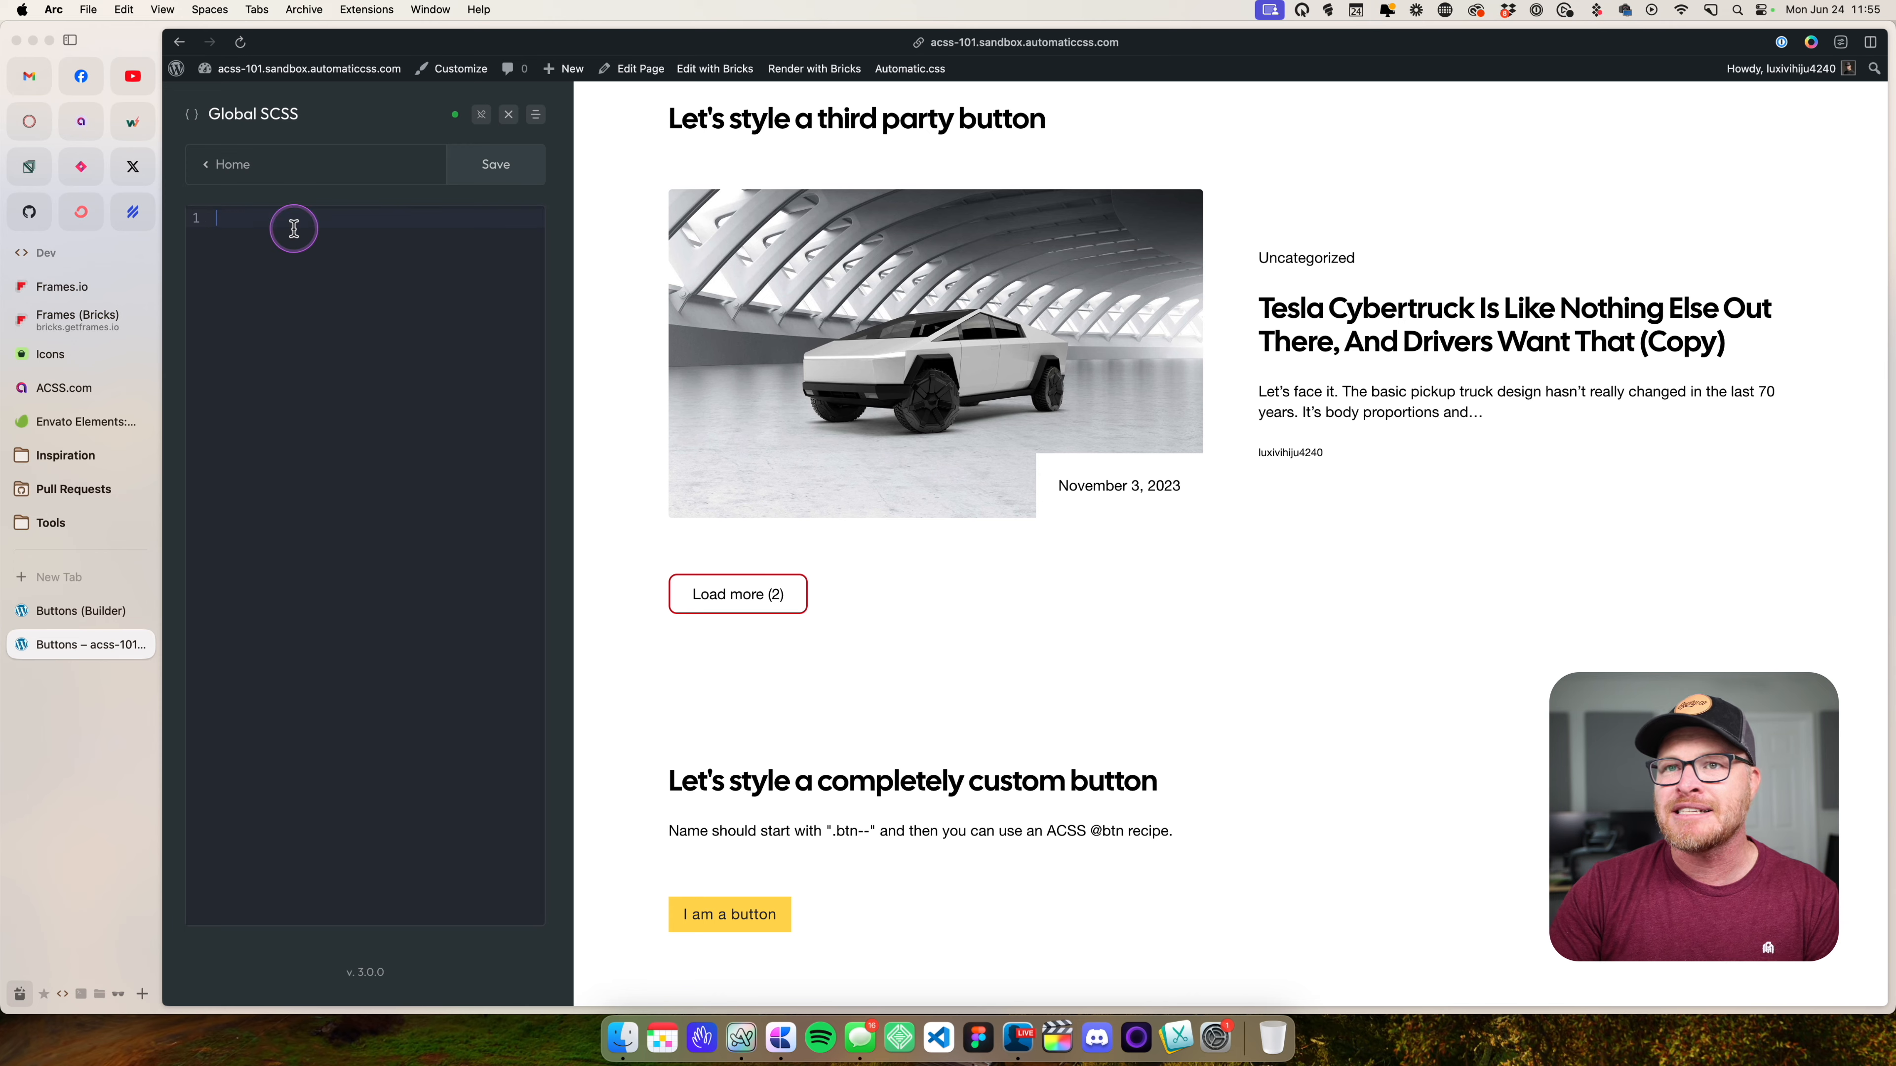
- Reset the primary outline text color to --primary, save the settings and check the outline variant button
{"action": "left_click", "coordinate": [228, 165]}
{"action": "left_click", "coordinate": [302, 441]}
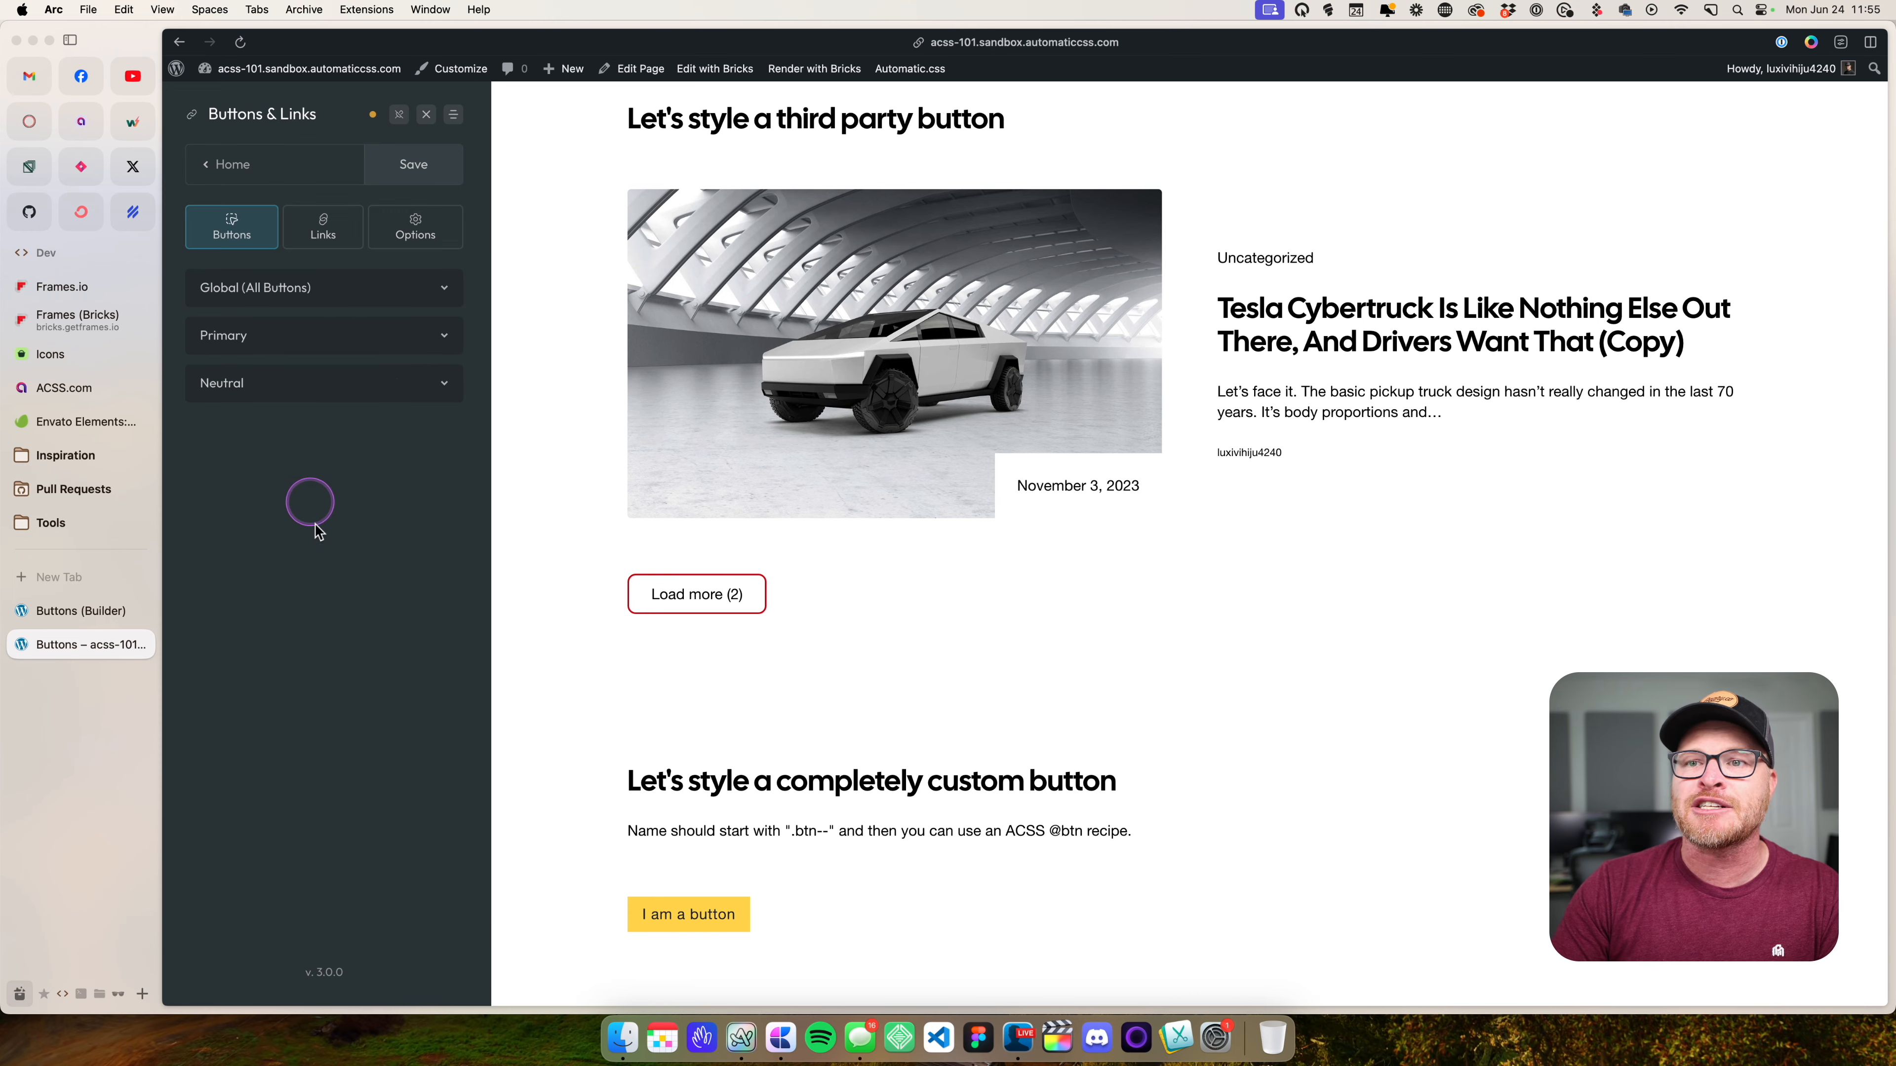
{"action": "left_click", "coordinate": [310, 280]}
{"action": "scroll", "coordinate": [440, 597], "scroll_direction": "down", "scroll_amount": 5}
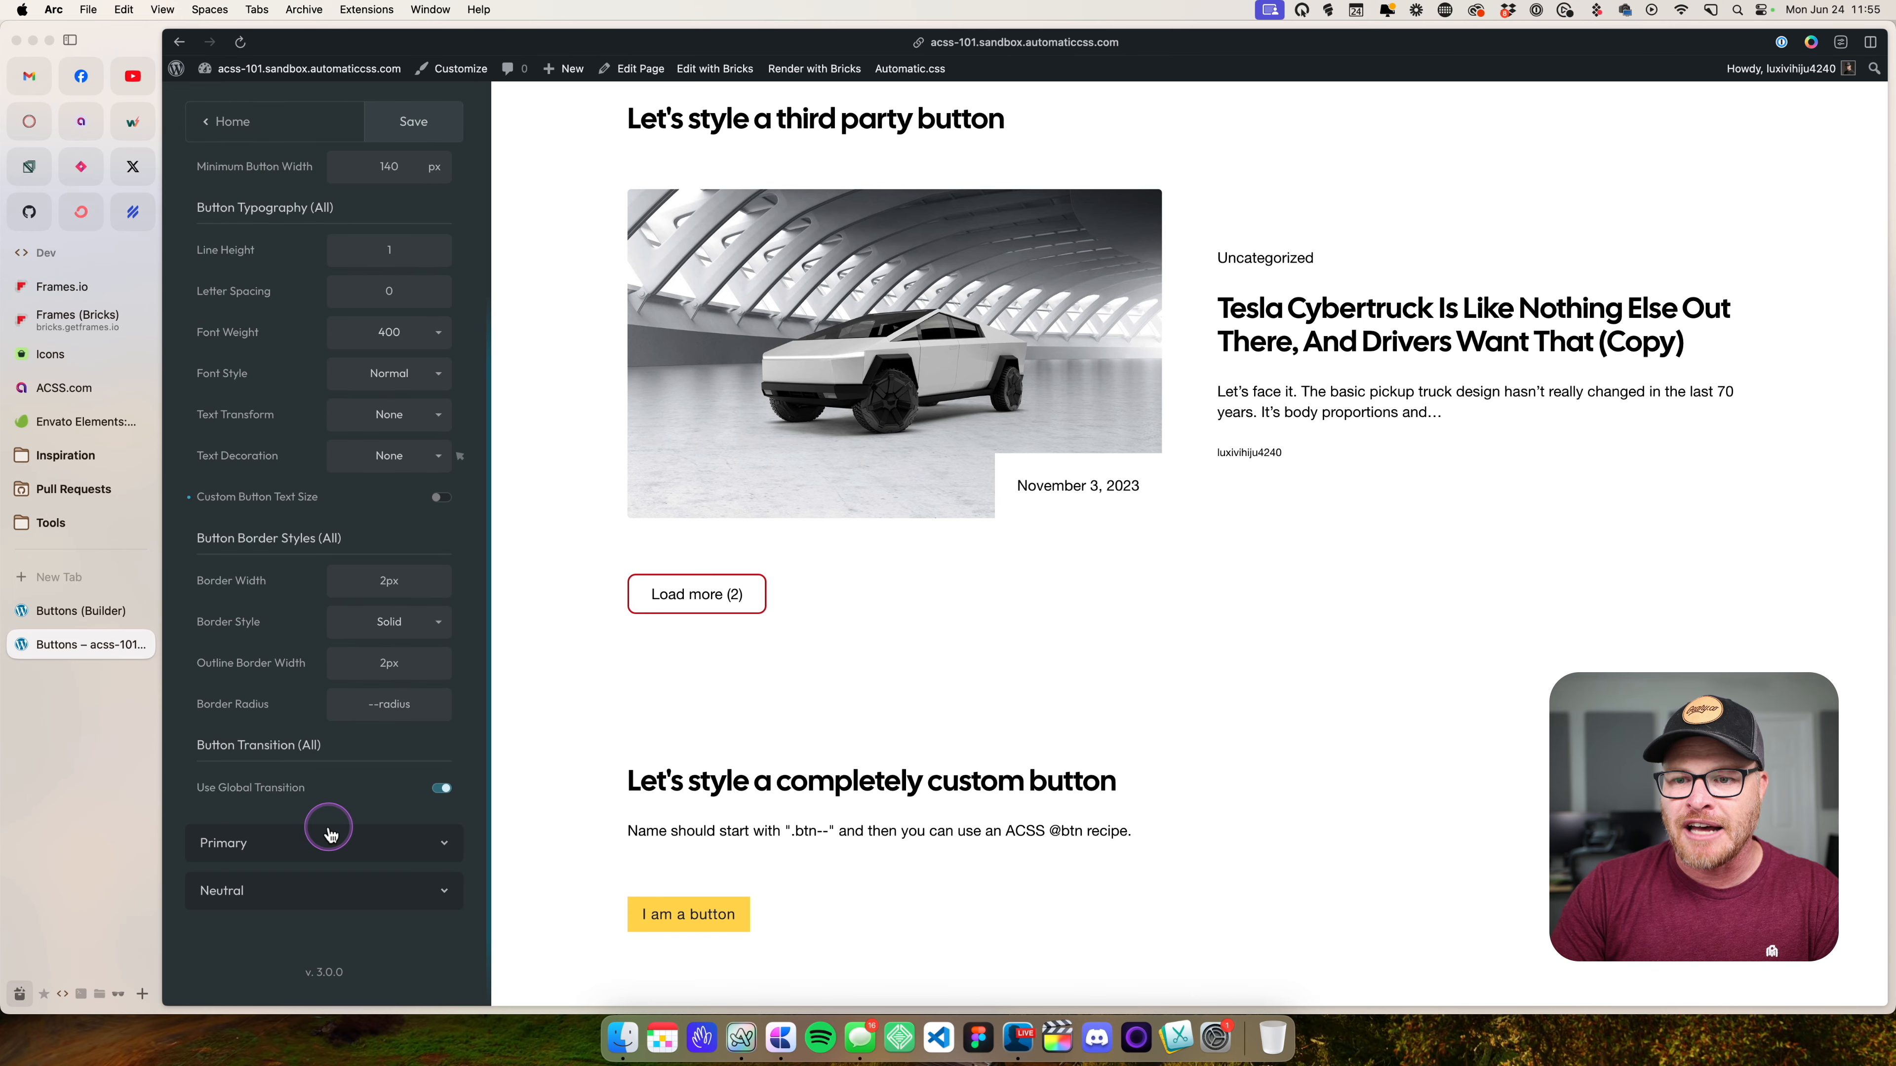
{"action": "left_click", "coordinate": [329, 842]}
{"action": "left_click", "coordinate": [189, 670]}
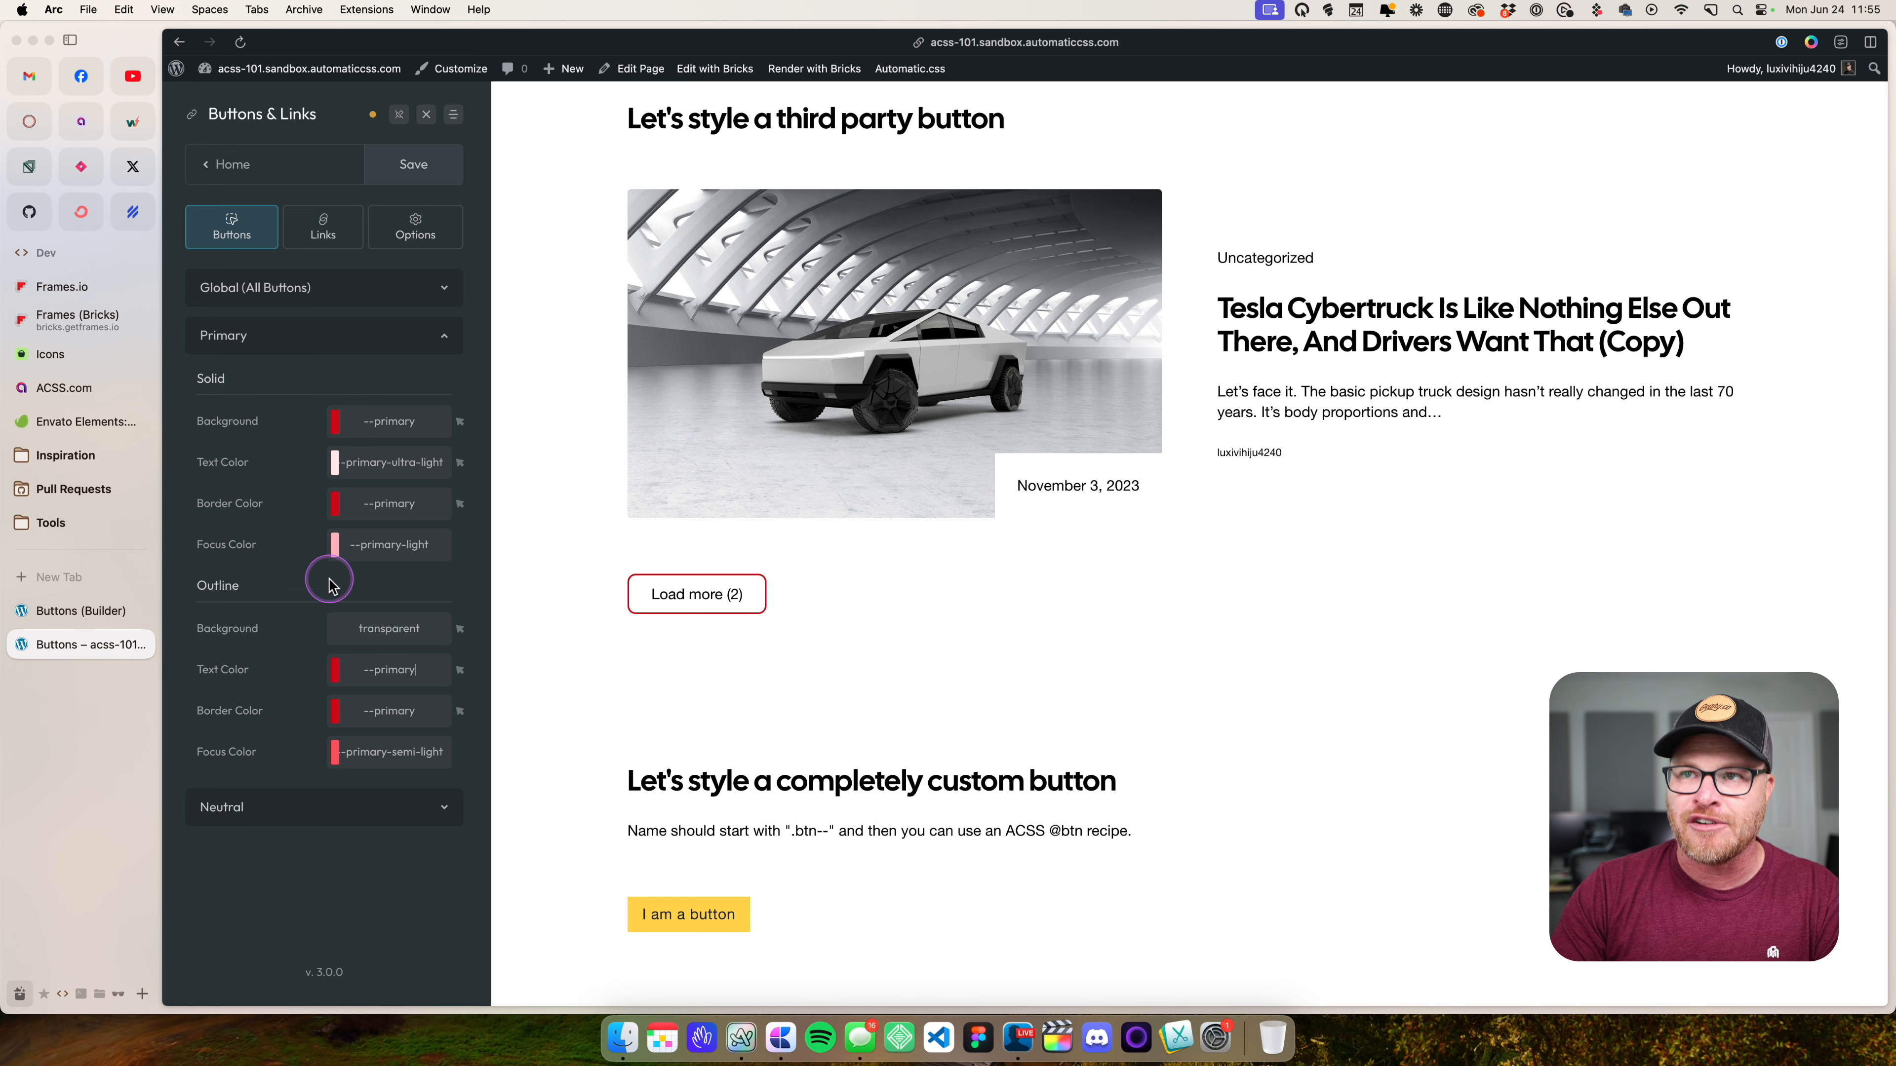
{"action": "left_click", "coordinate": [414, 165]}
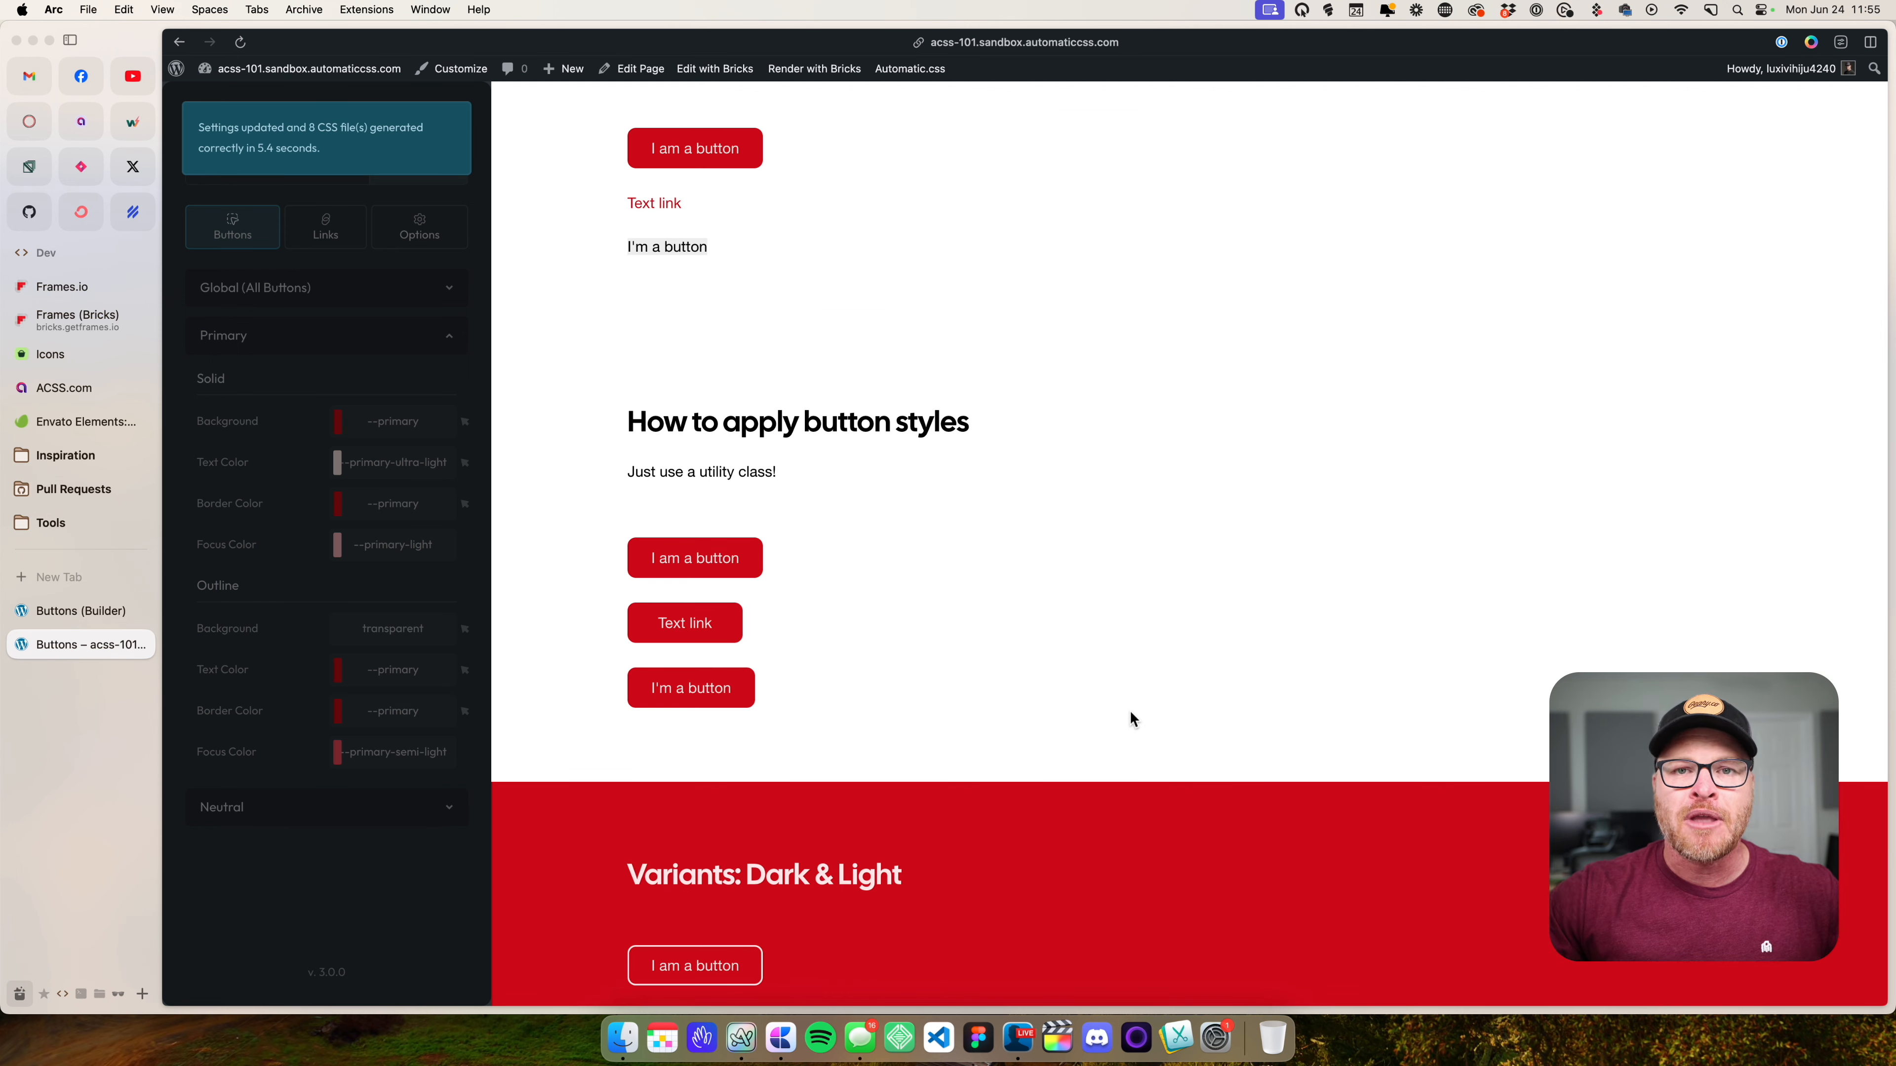
{"action": "scroll", "coordinate": [1037, 669], "scroll_direction": "down", "scroll_amount": 10}
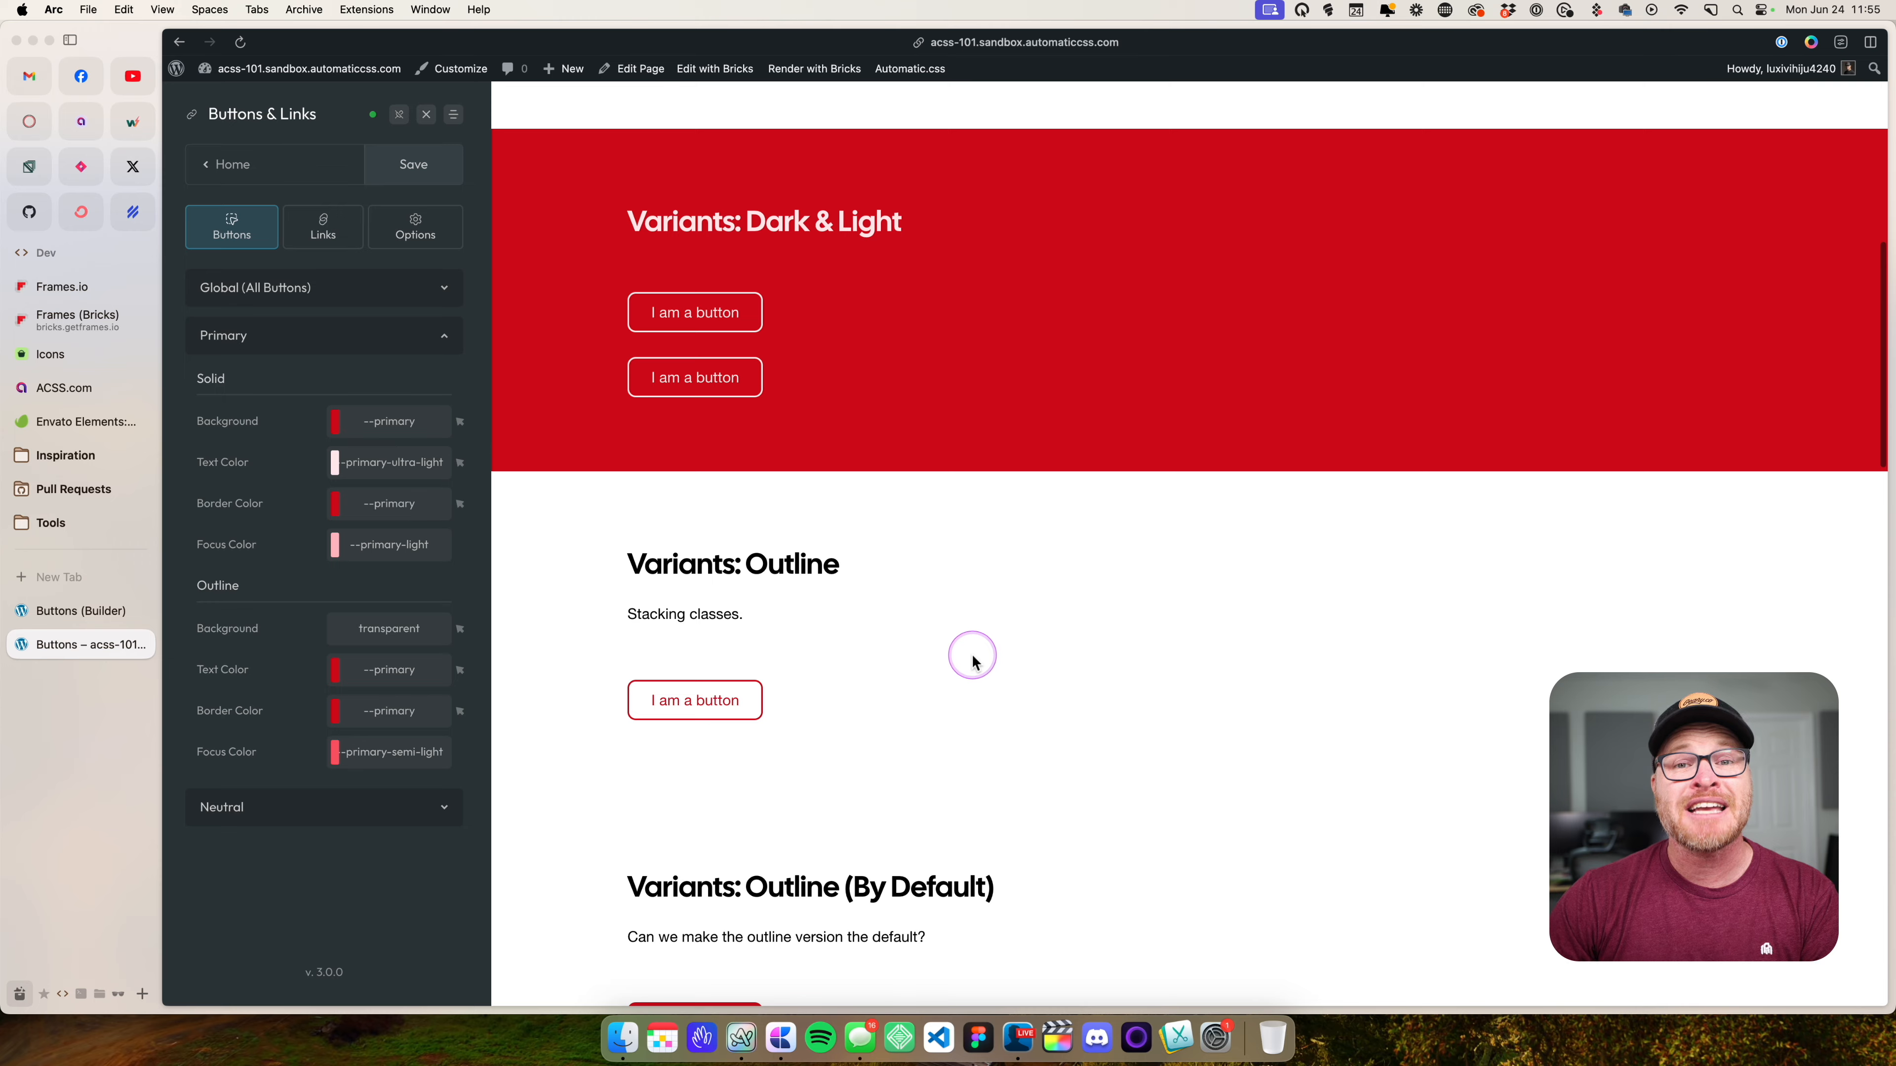
- Close the front-end Buttons page and reload the page in the builder
{"action": "scroll", "coordinate": [972, 661], "scroll_direction": "down", "scroll_amount": 4}
{"action": "left_click", "coordinate": [140, 645]}
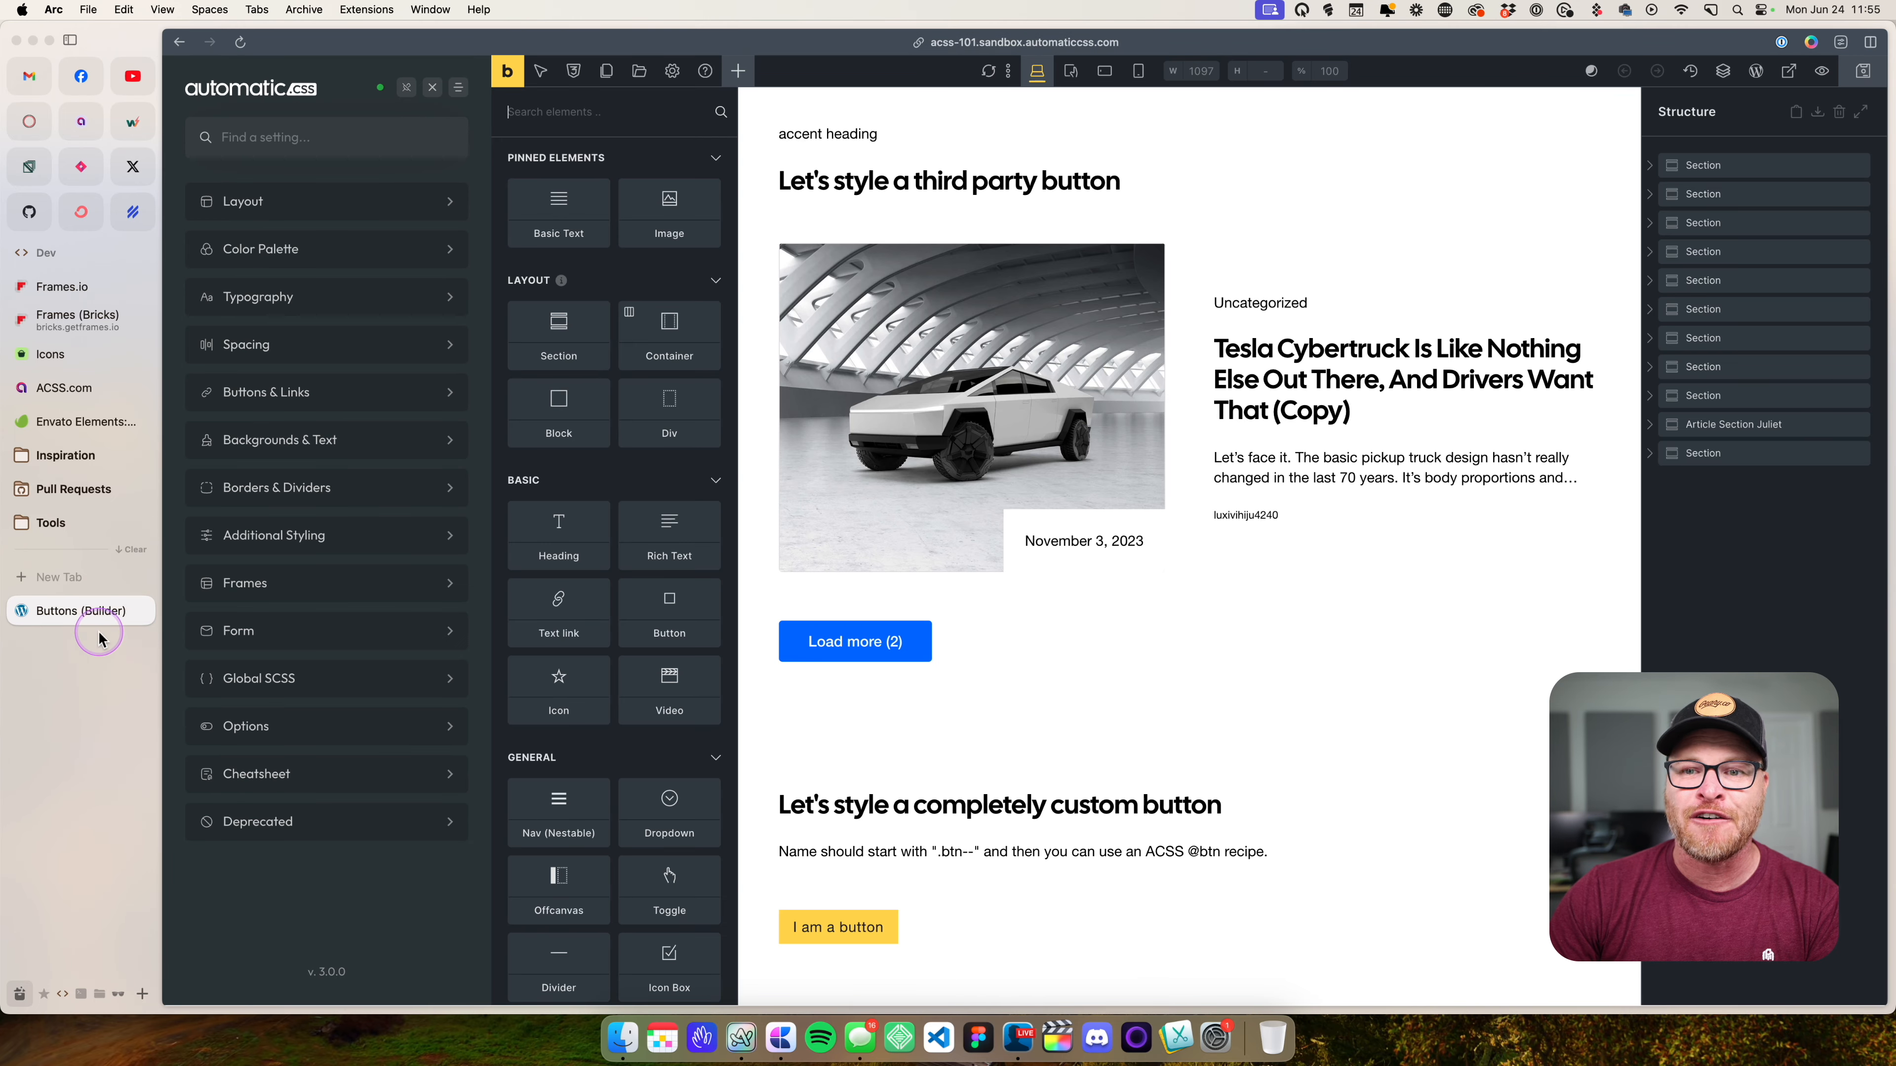
{"action": "key", "text": "super+r"}
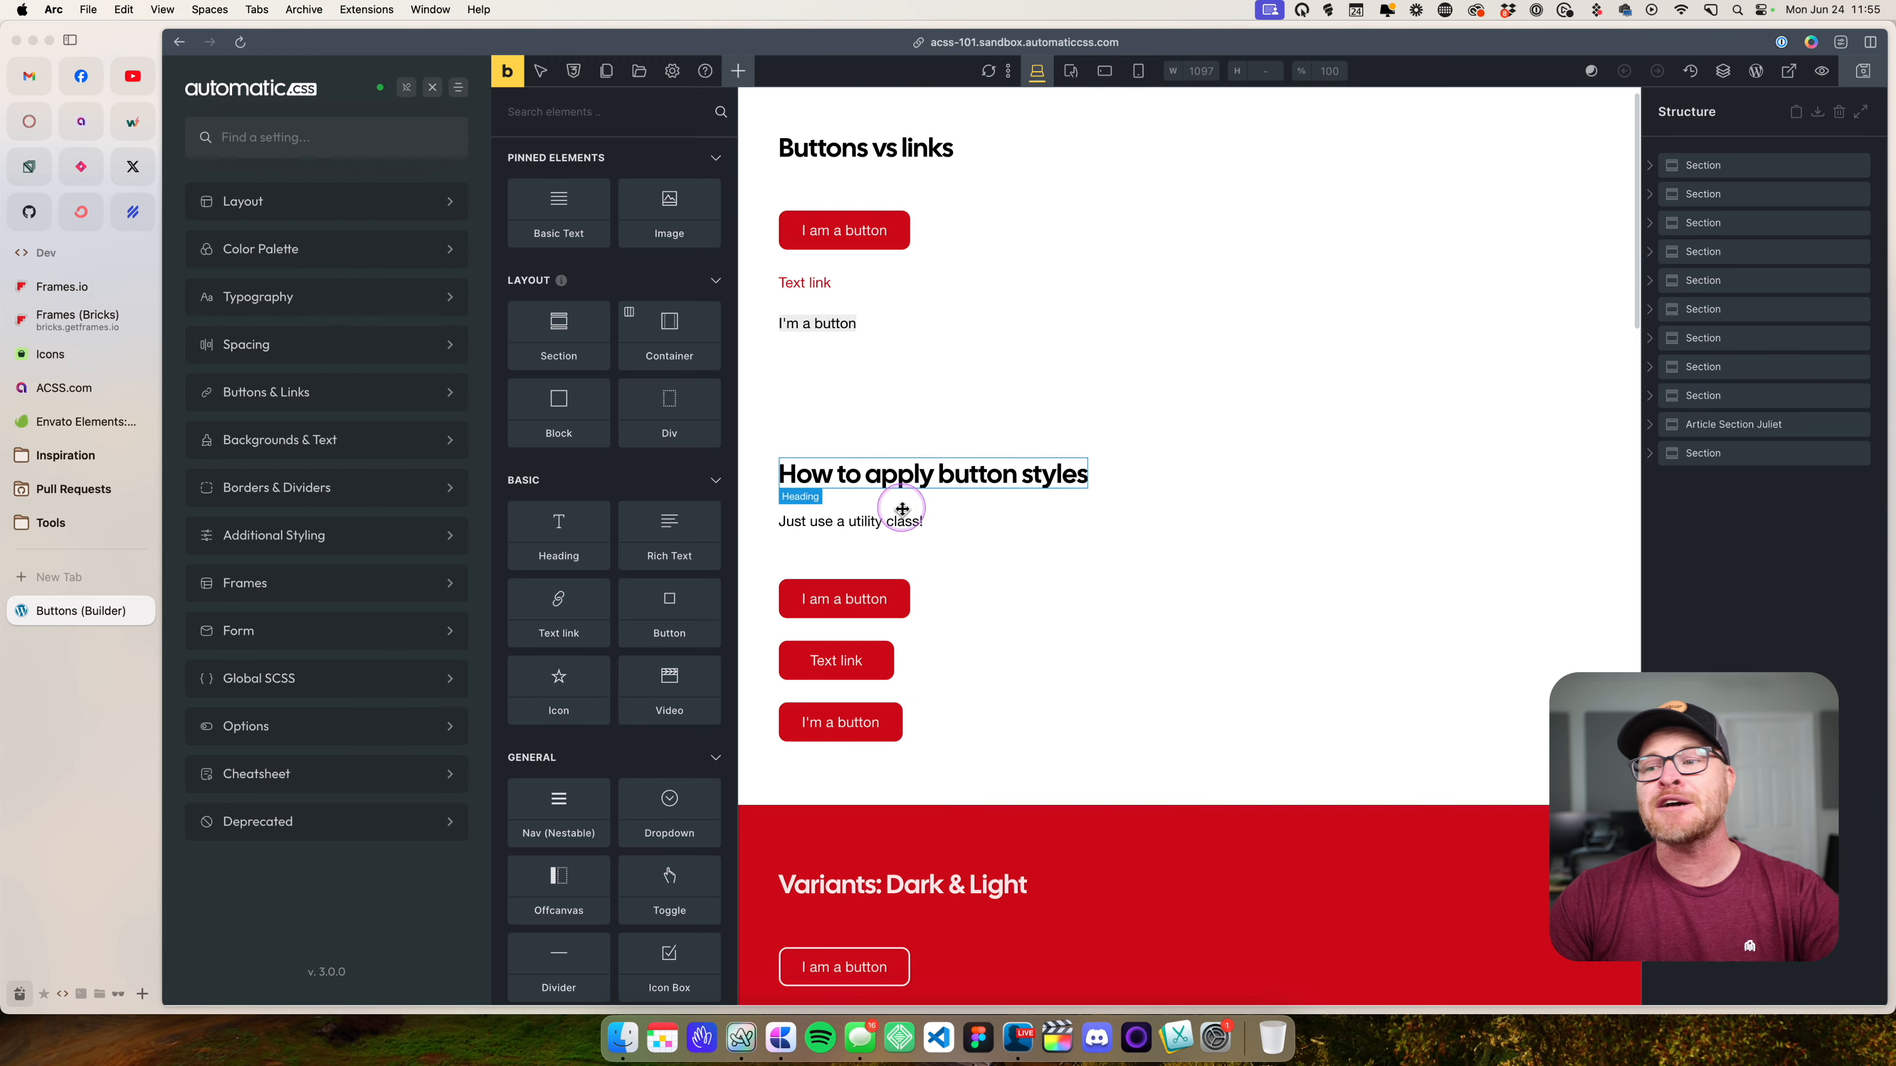
- Select the yellow button in the completely custom button section and close the CSS framework's settings dashboard
{"action": "scroll", "coordinate": [903, 509], "scroll_direction": "down", "scroll_amount": 15}
{"action": "left_click", "coordinate": [857, 925]}
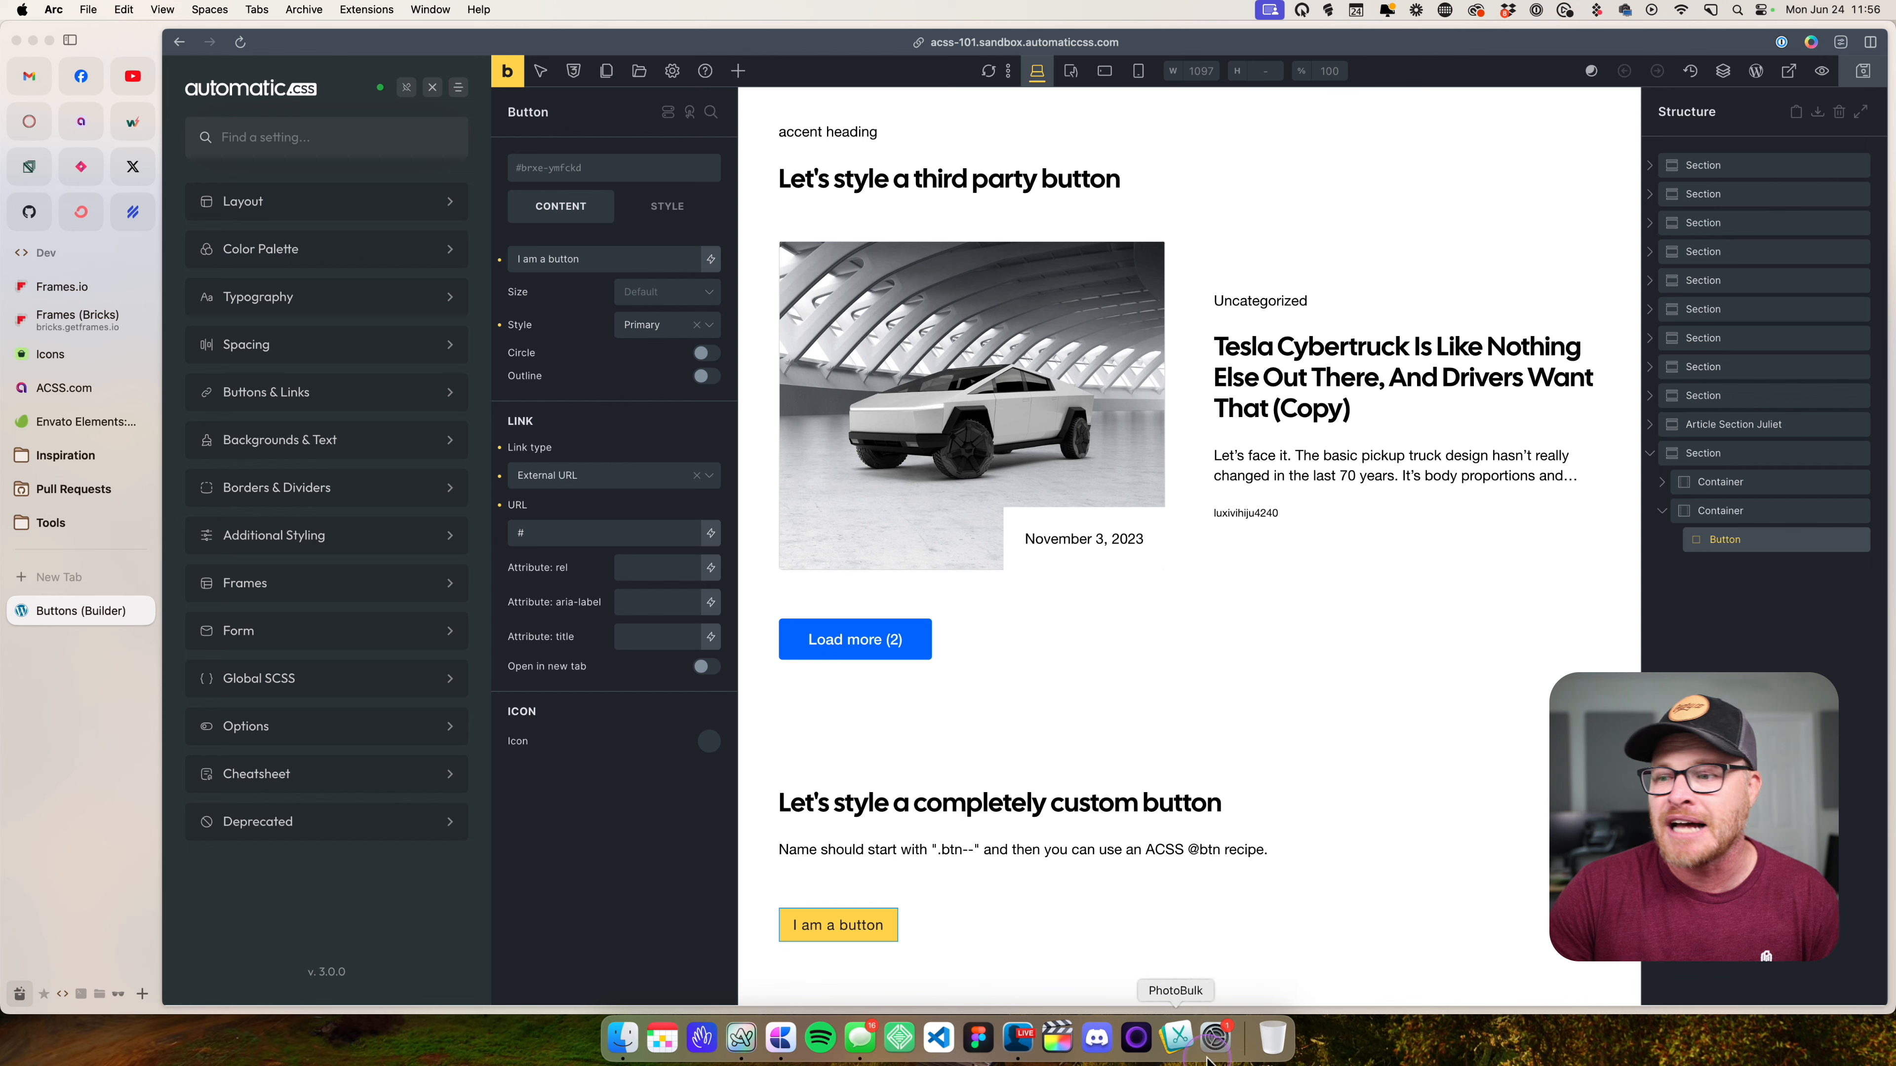
{"action": "left_click", "coordinate": [974, 901]}
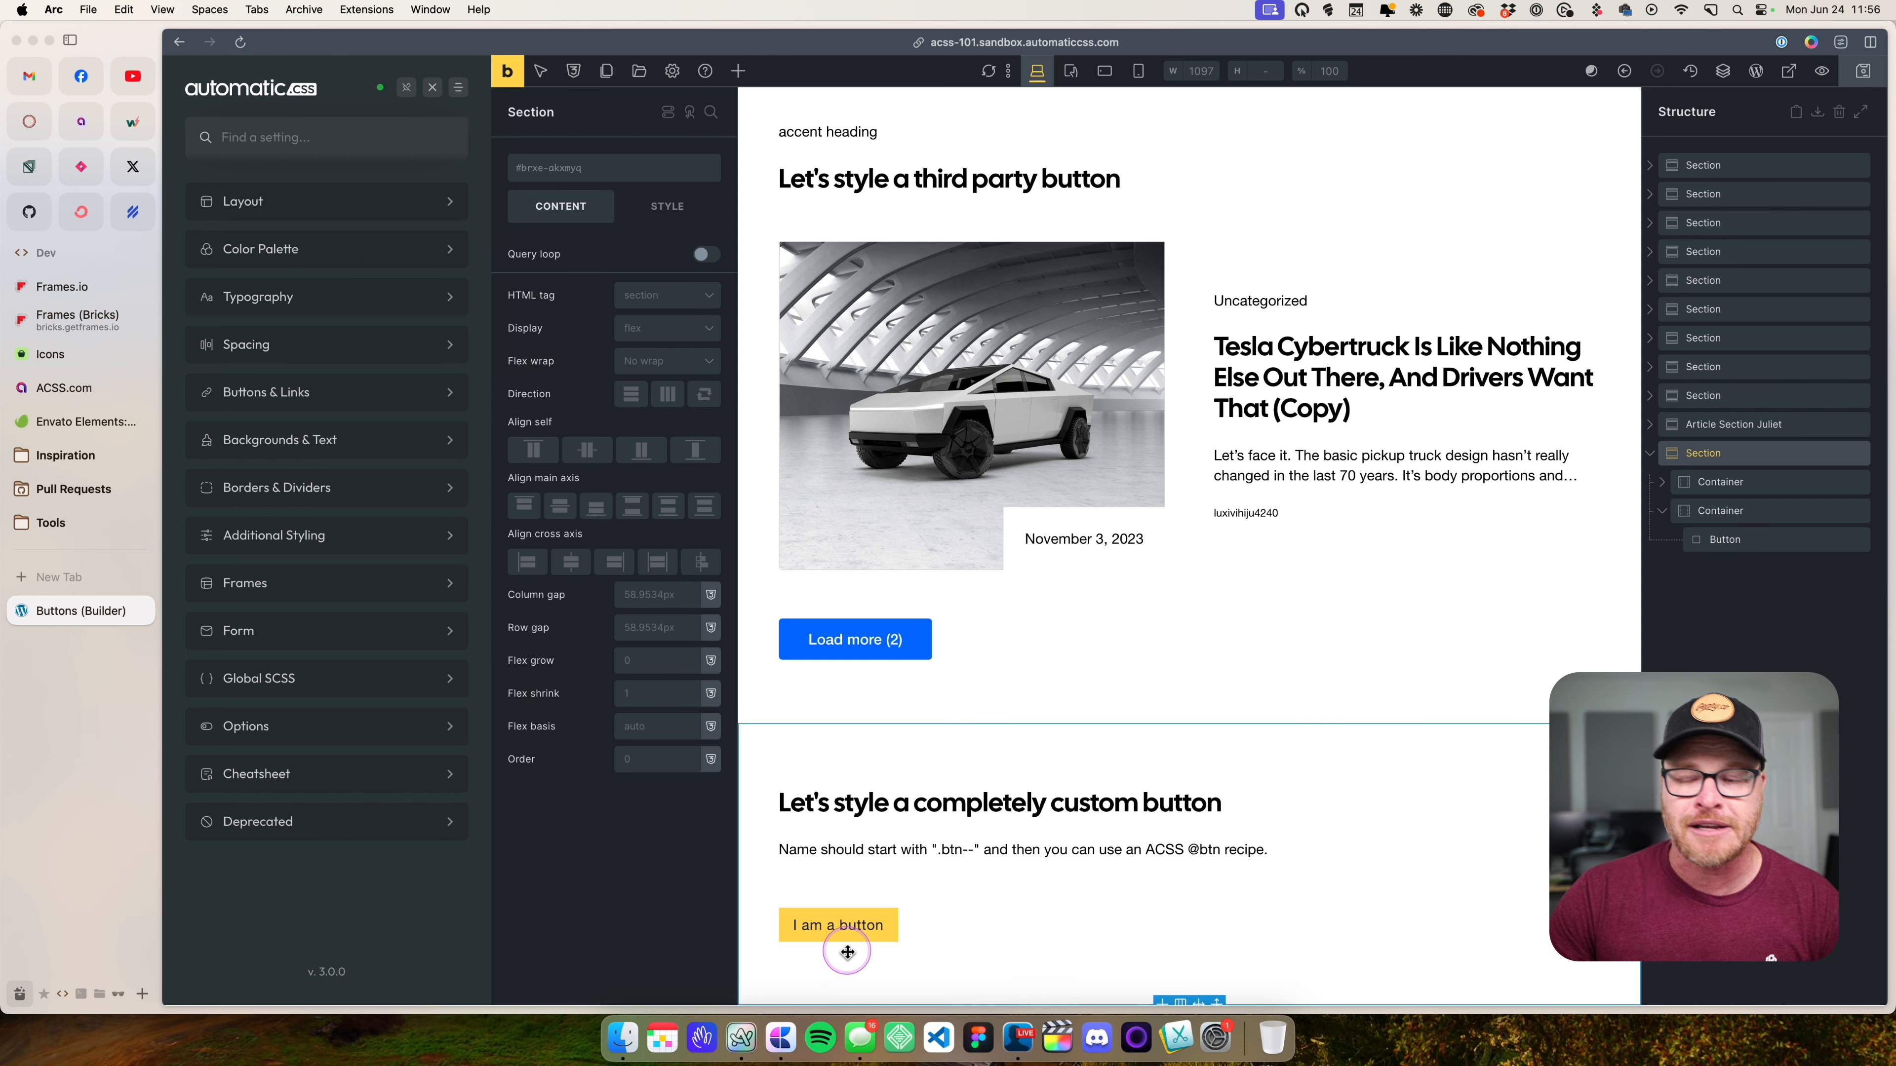
{"action": "left_click", "coordinate": [851, 932]}
{"action": "left_click", "coordinate": [615, 168]}
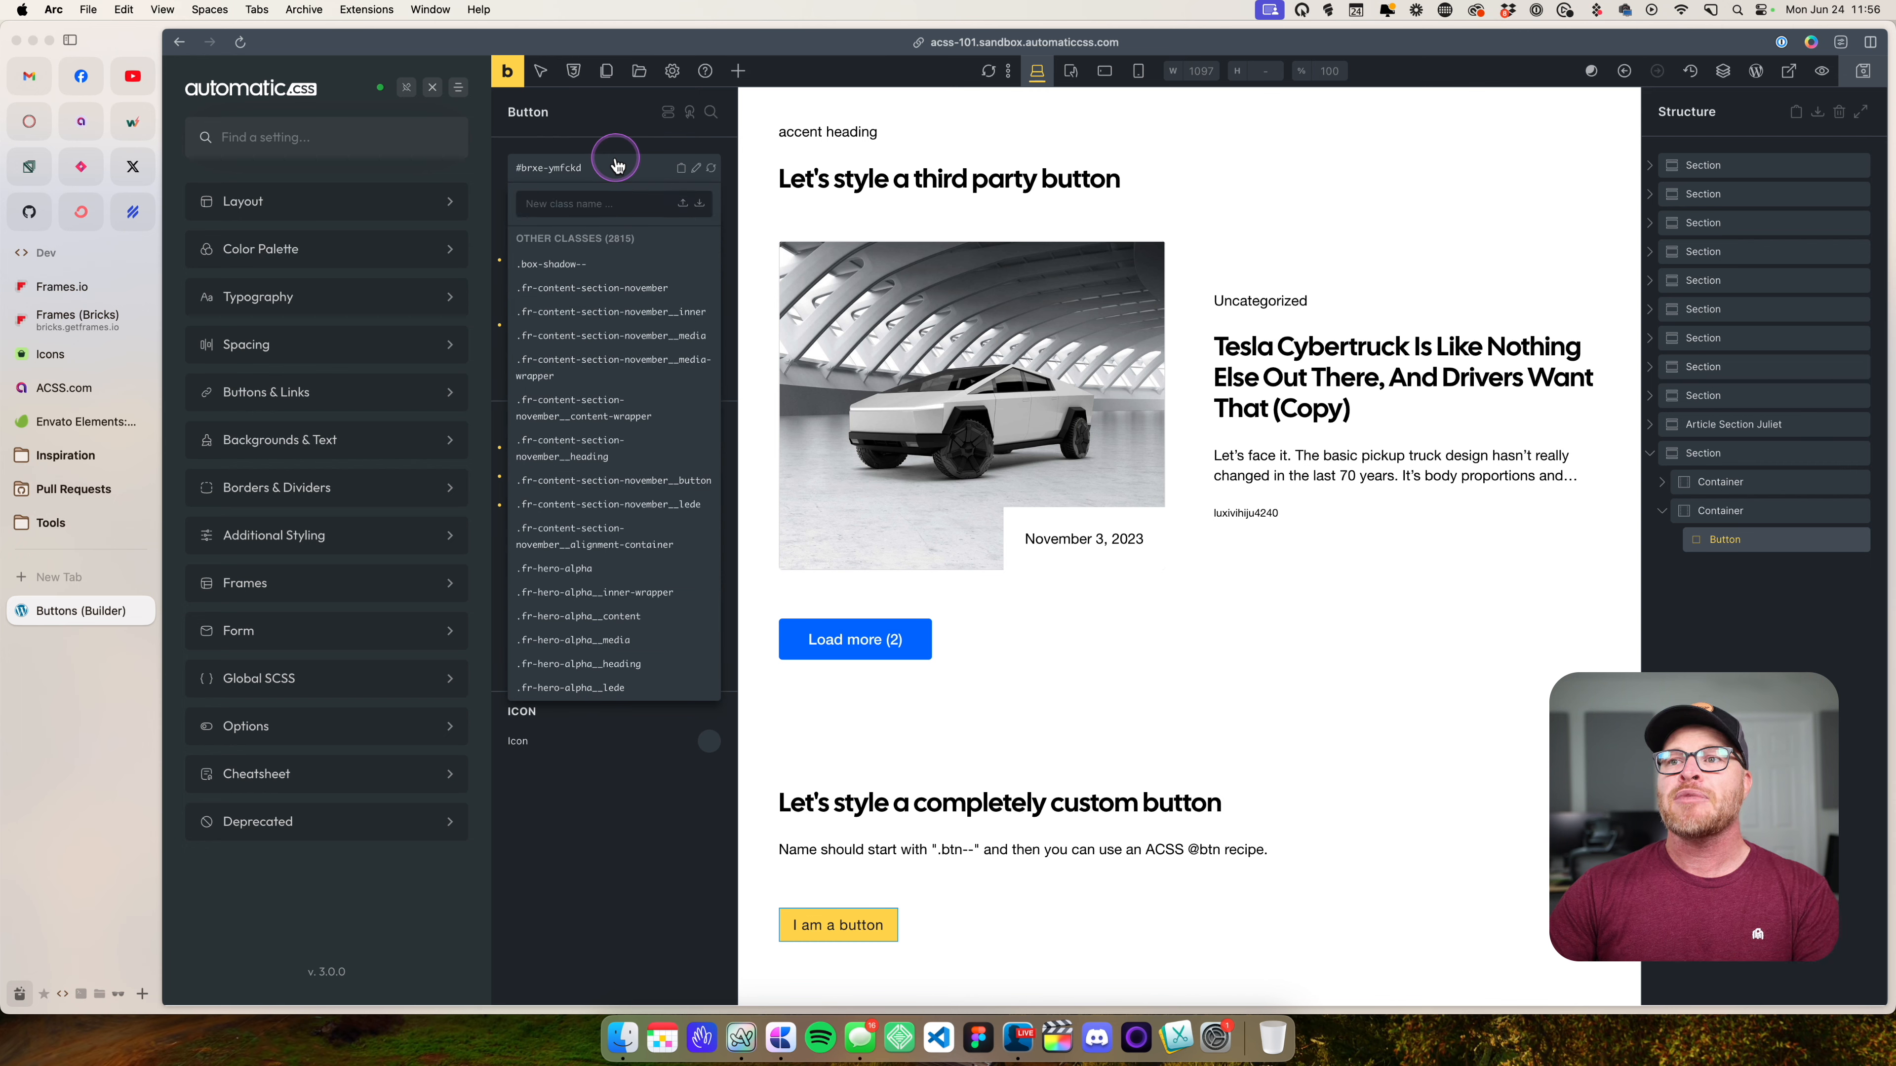
{"action": "left_click", "coordinate": [433, 88]}
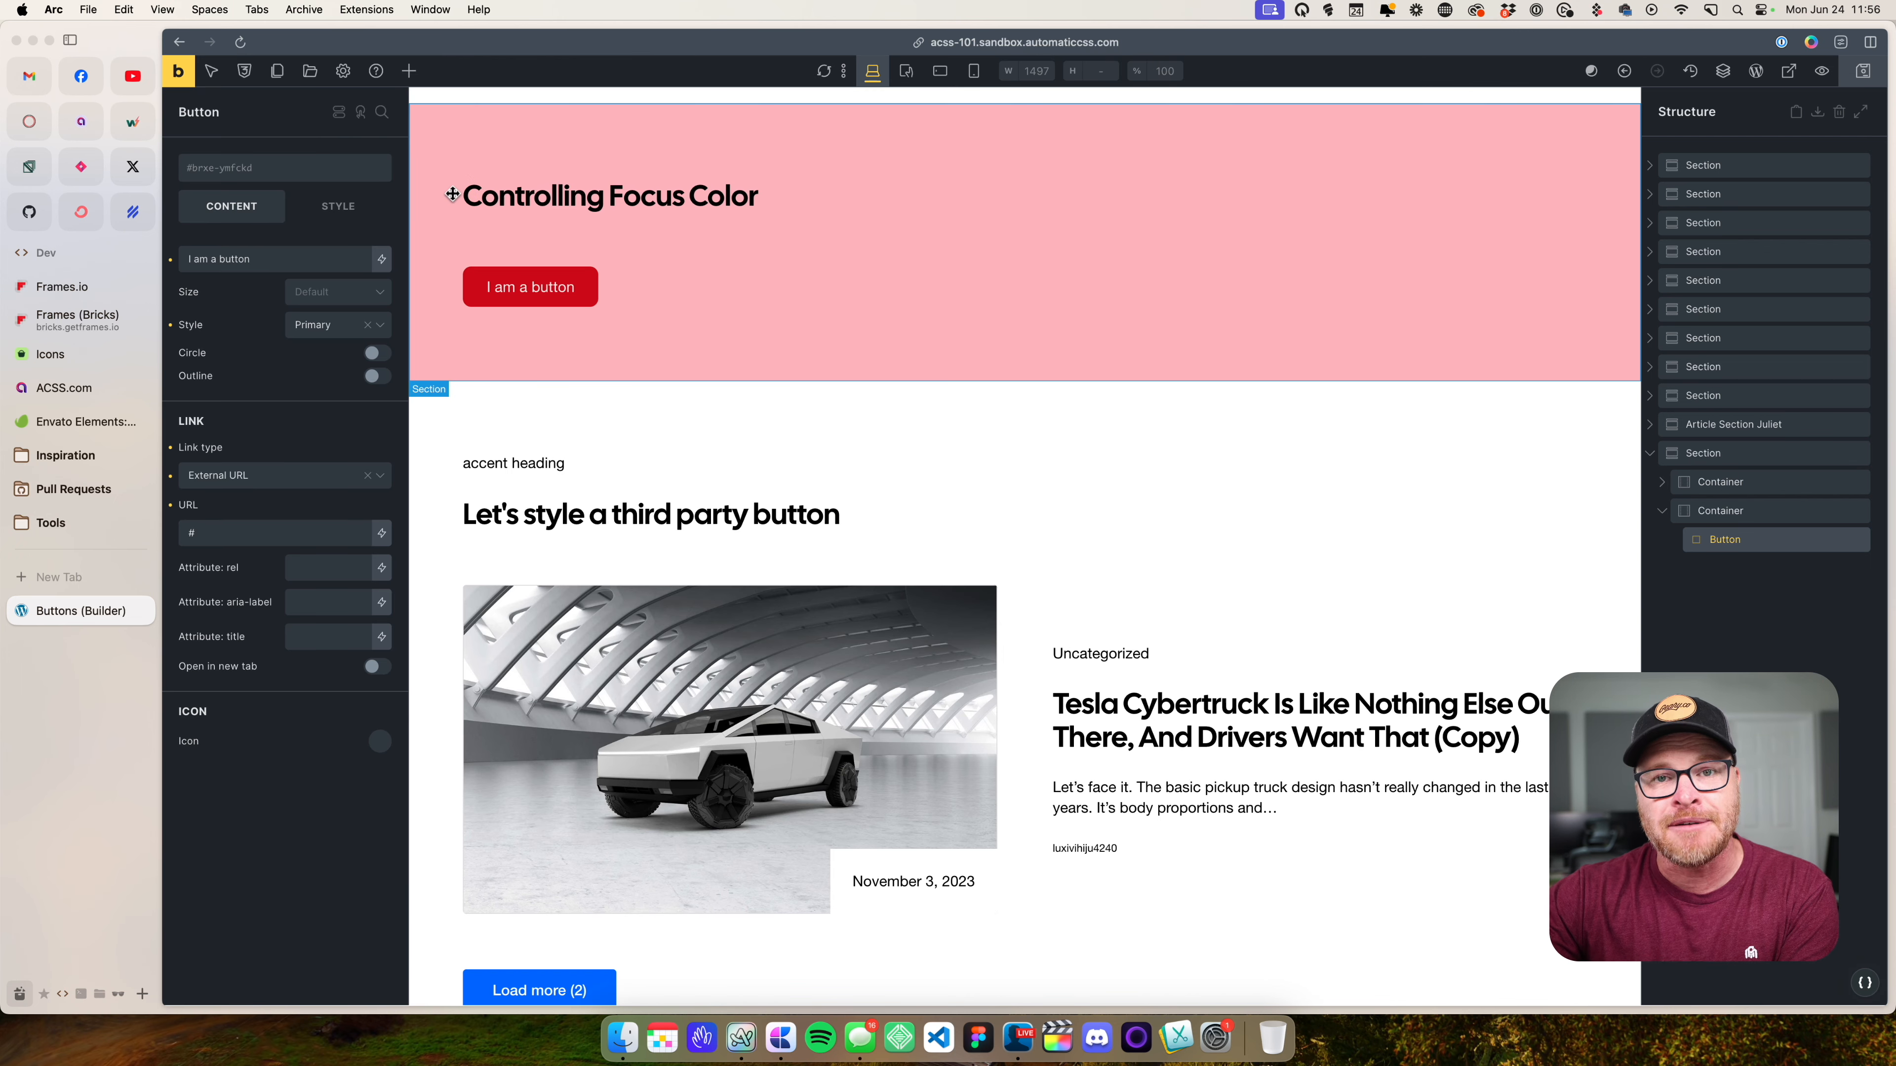
- Create the class btn--very-custom and assign it to the selected button
{"action": "left_click", "coordinate": [321, 181]}
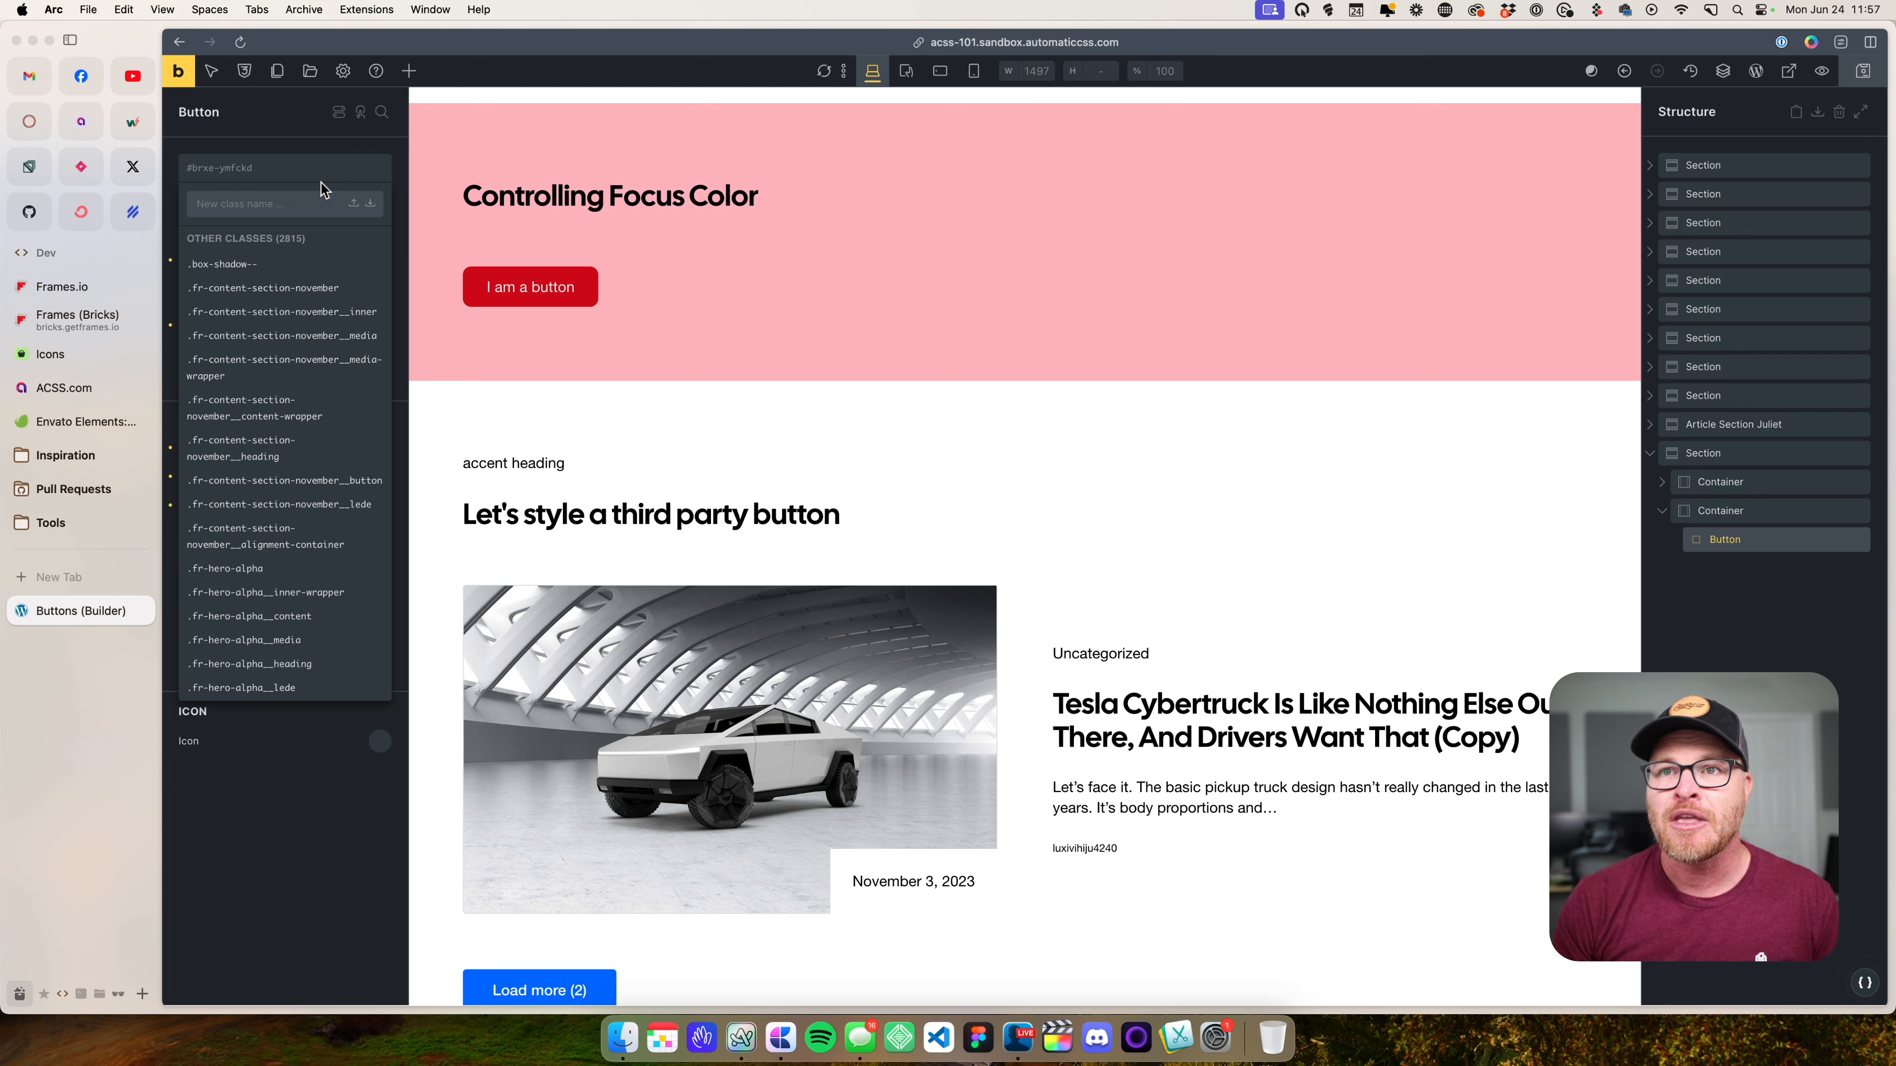
{"action": "type", "text": "btn--"}
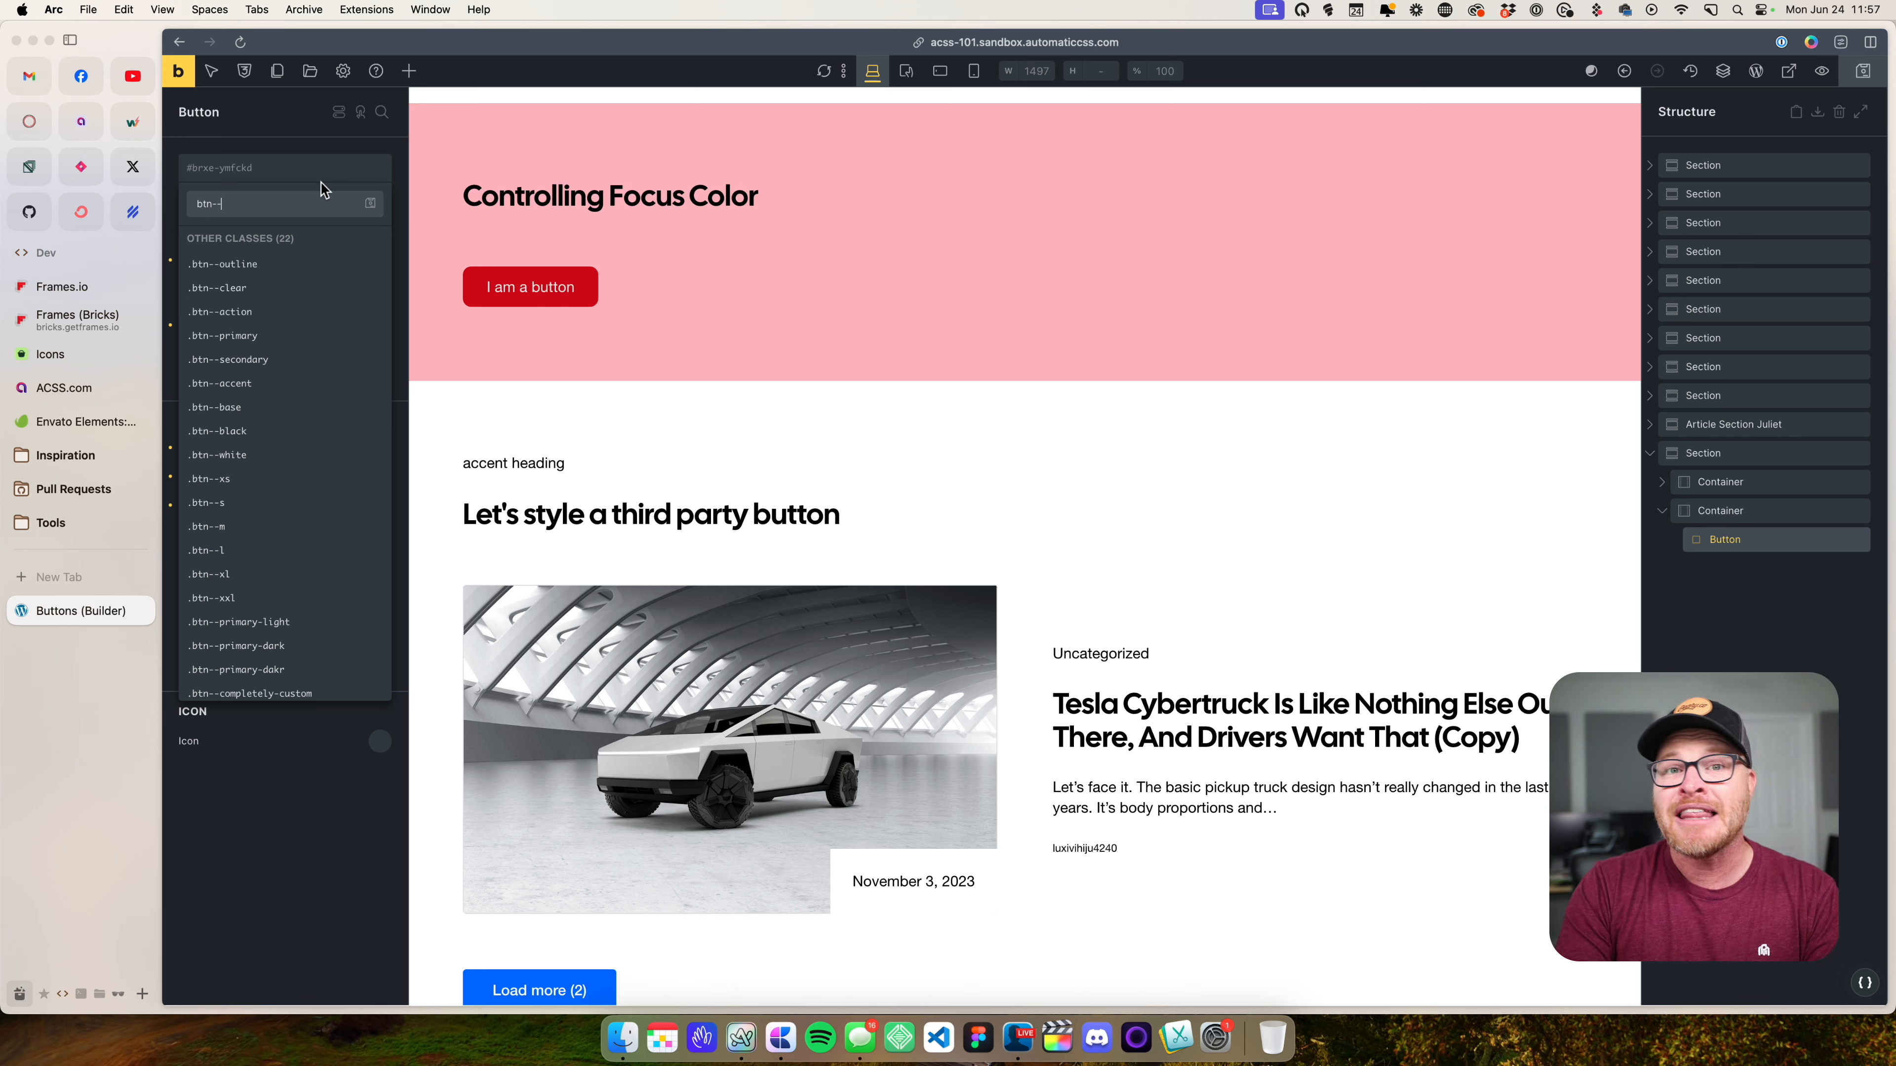
{"action": "type", "text": "completely"}
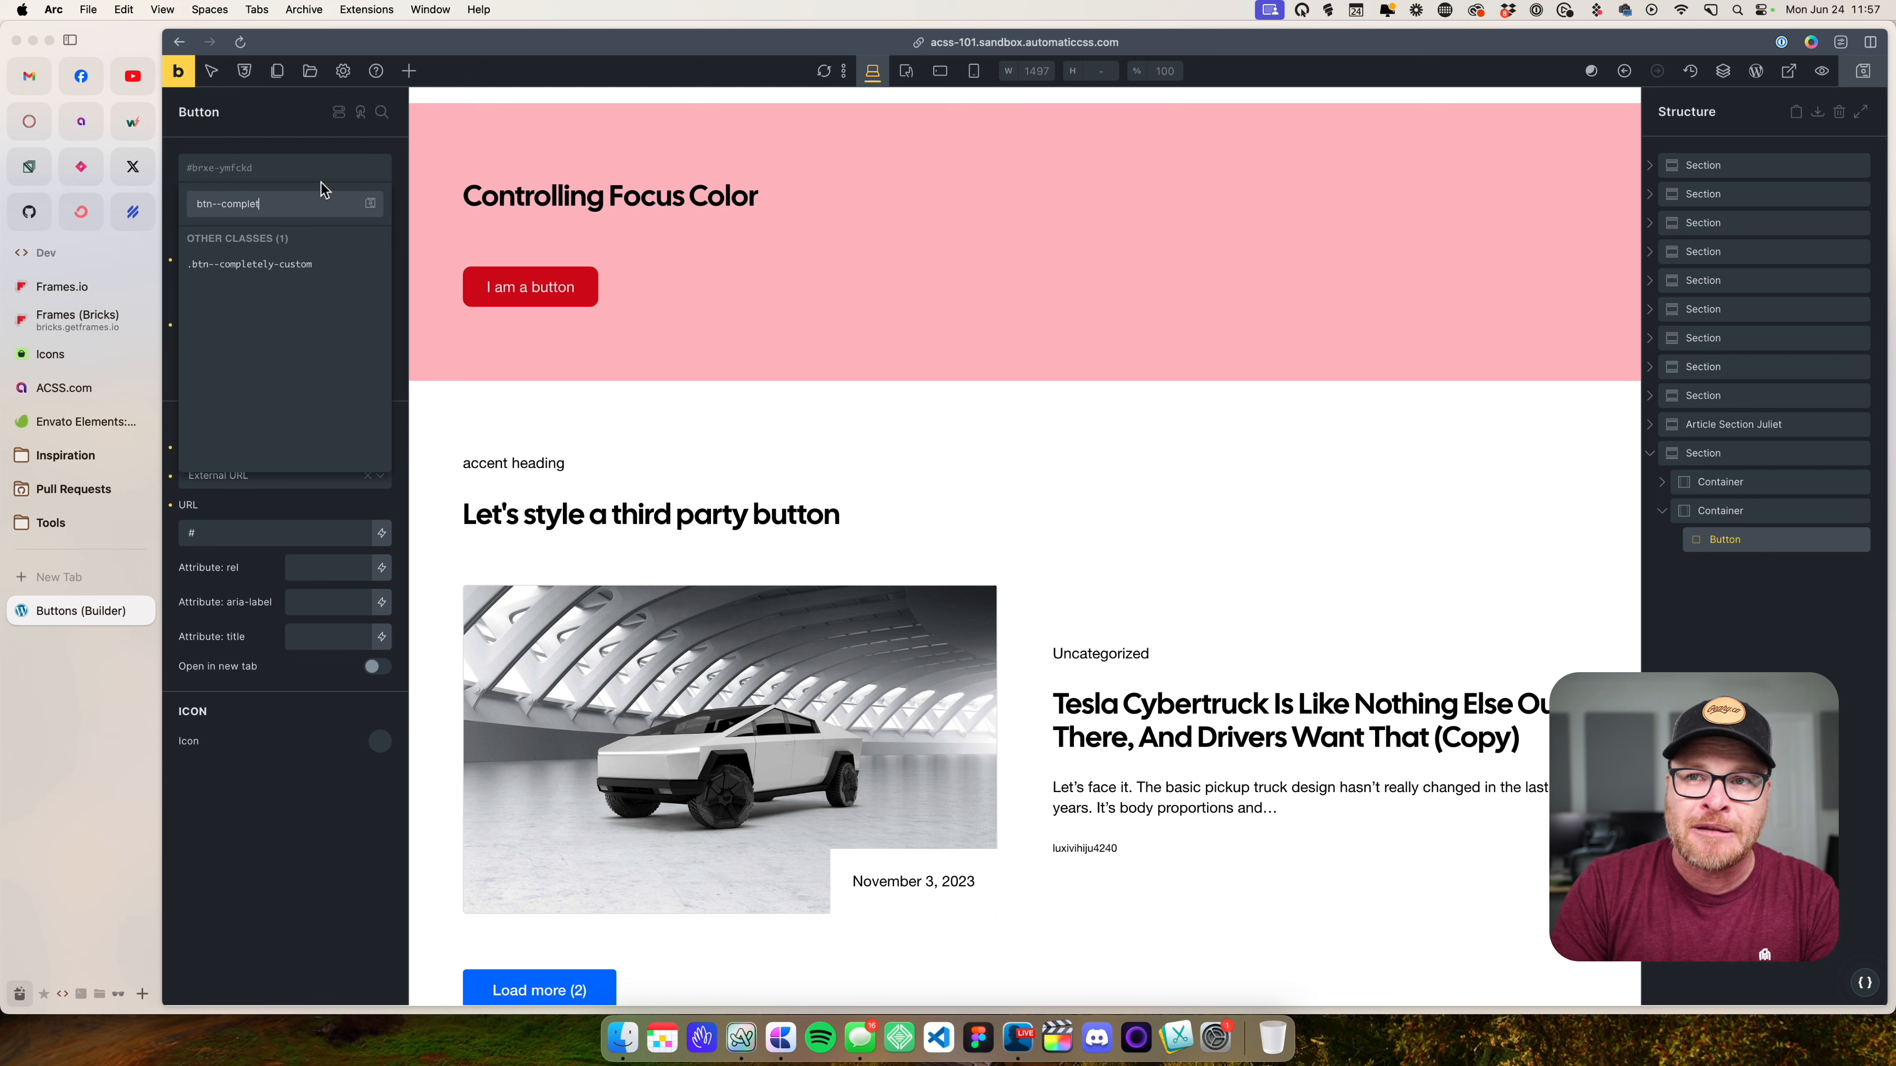
{"action": "key", "text": "BackSpace"}
{"action": "key", "text": "BackSpace"}
{"action": "key", "text": "BackSpace"}
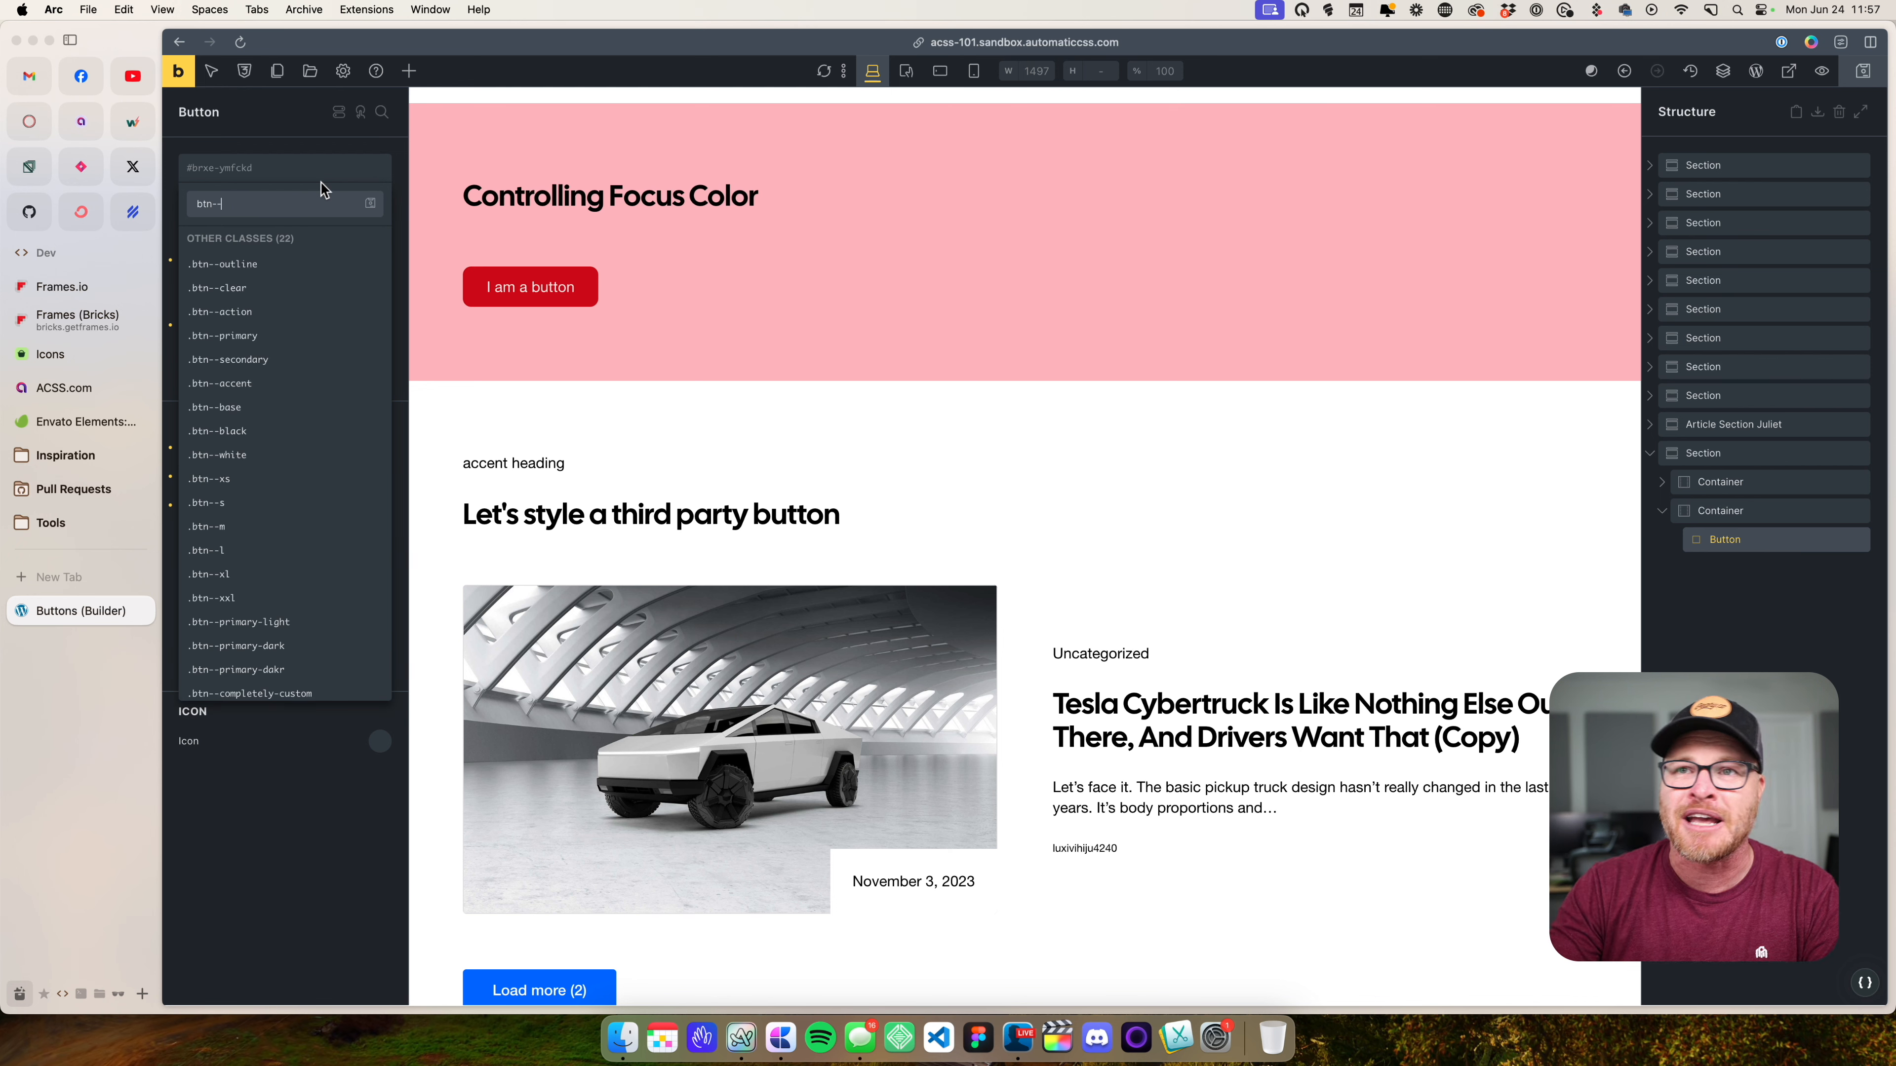
{"action": "type", "text": "very-cuastom"}
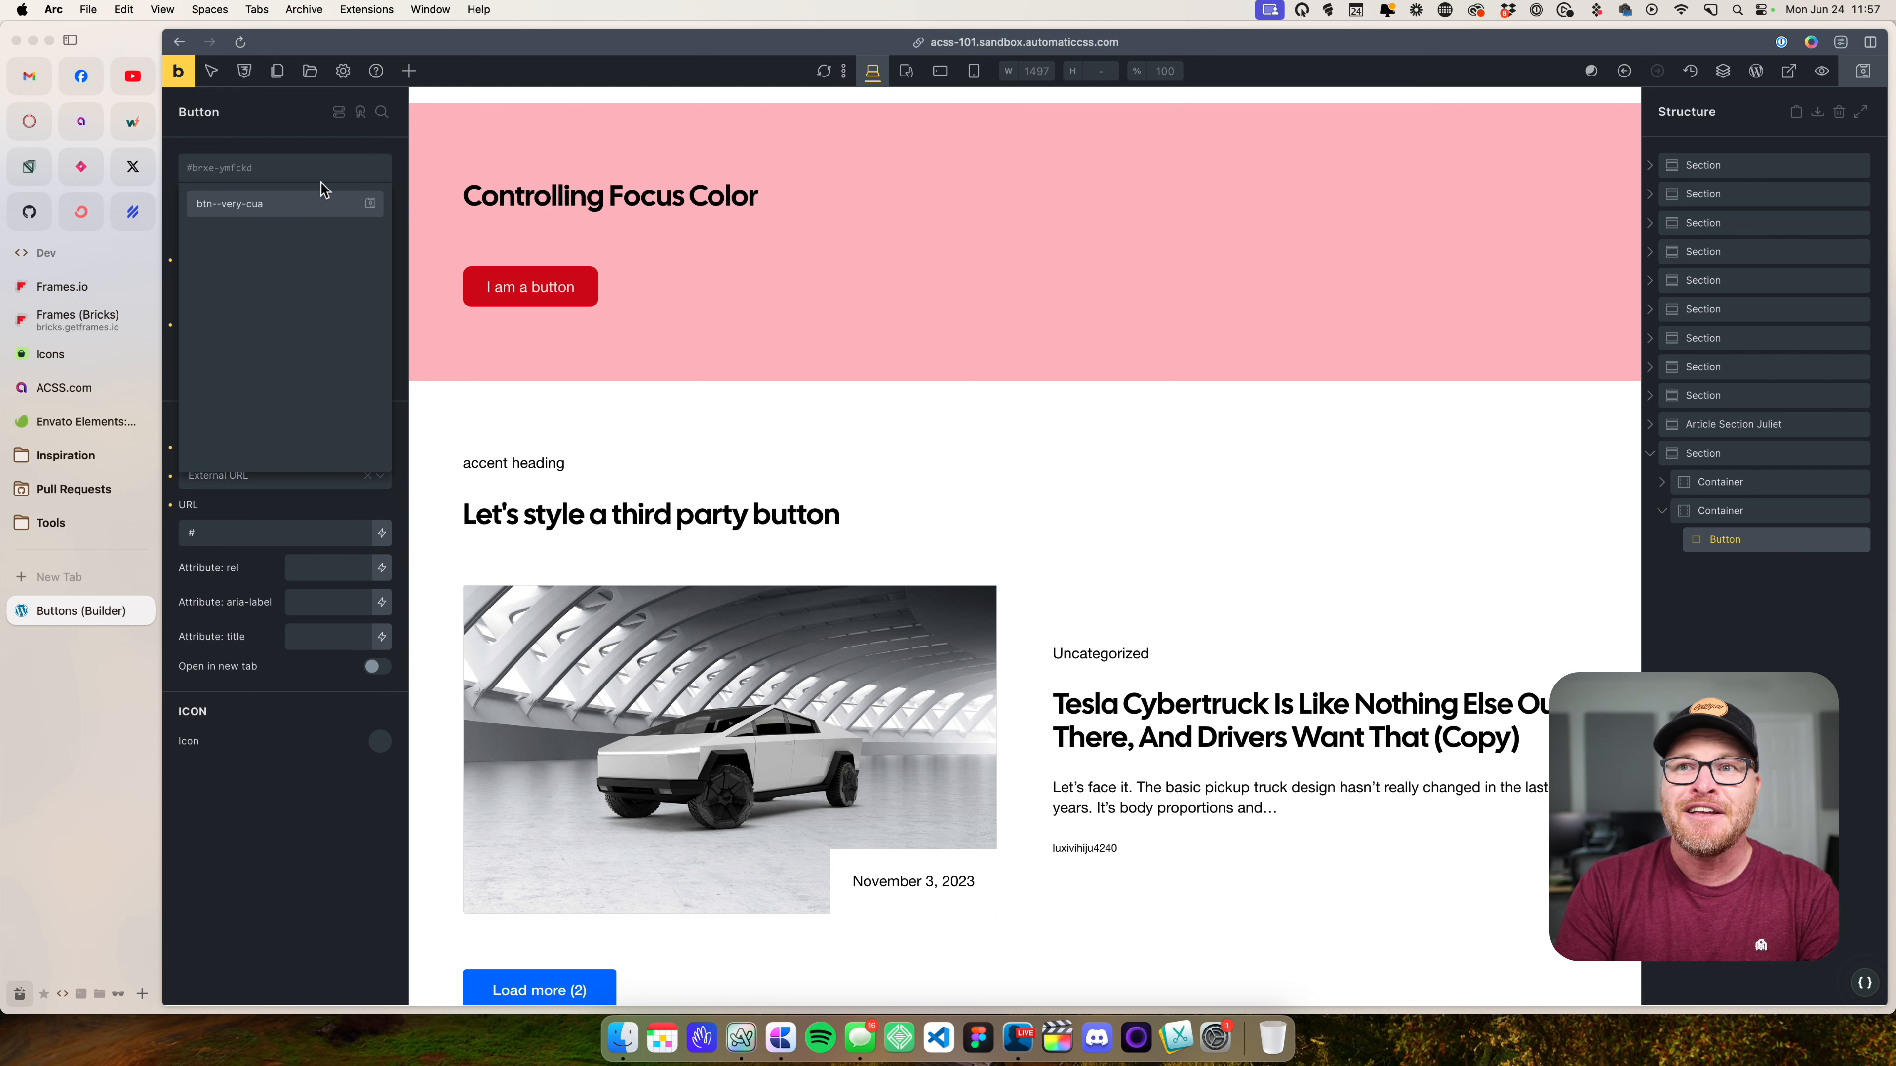
{"action": "key", "text": "BackSpace"}
{"action": "type", "text": "stom"}
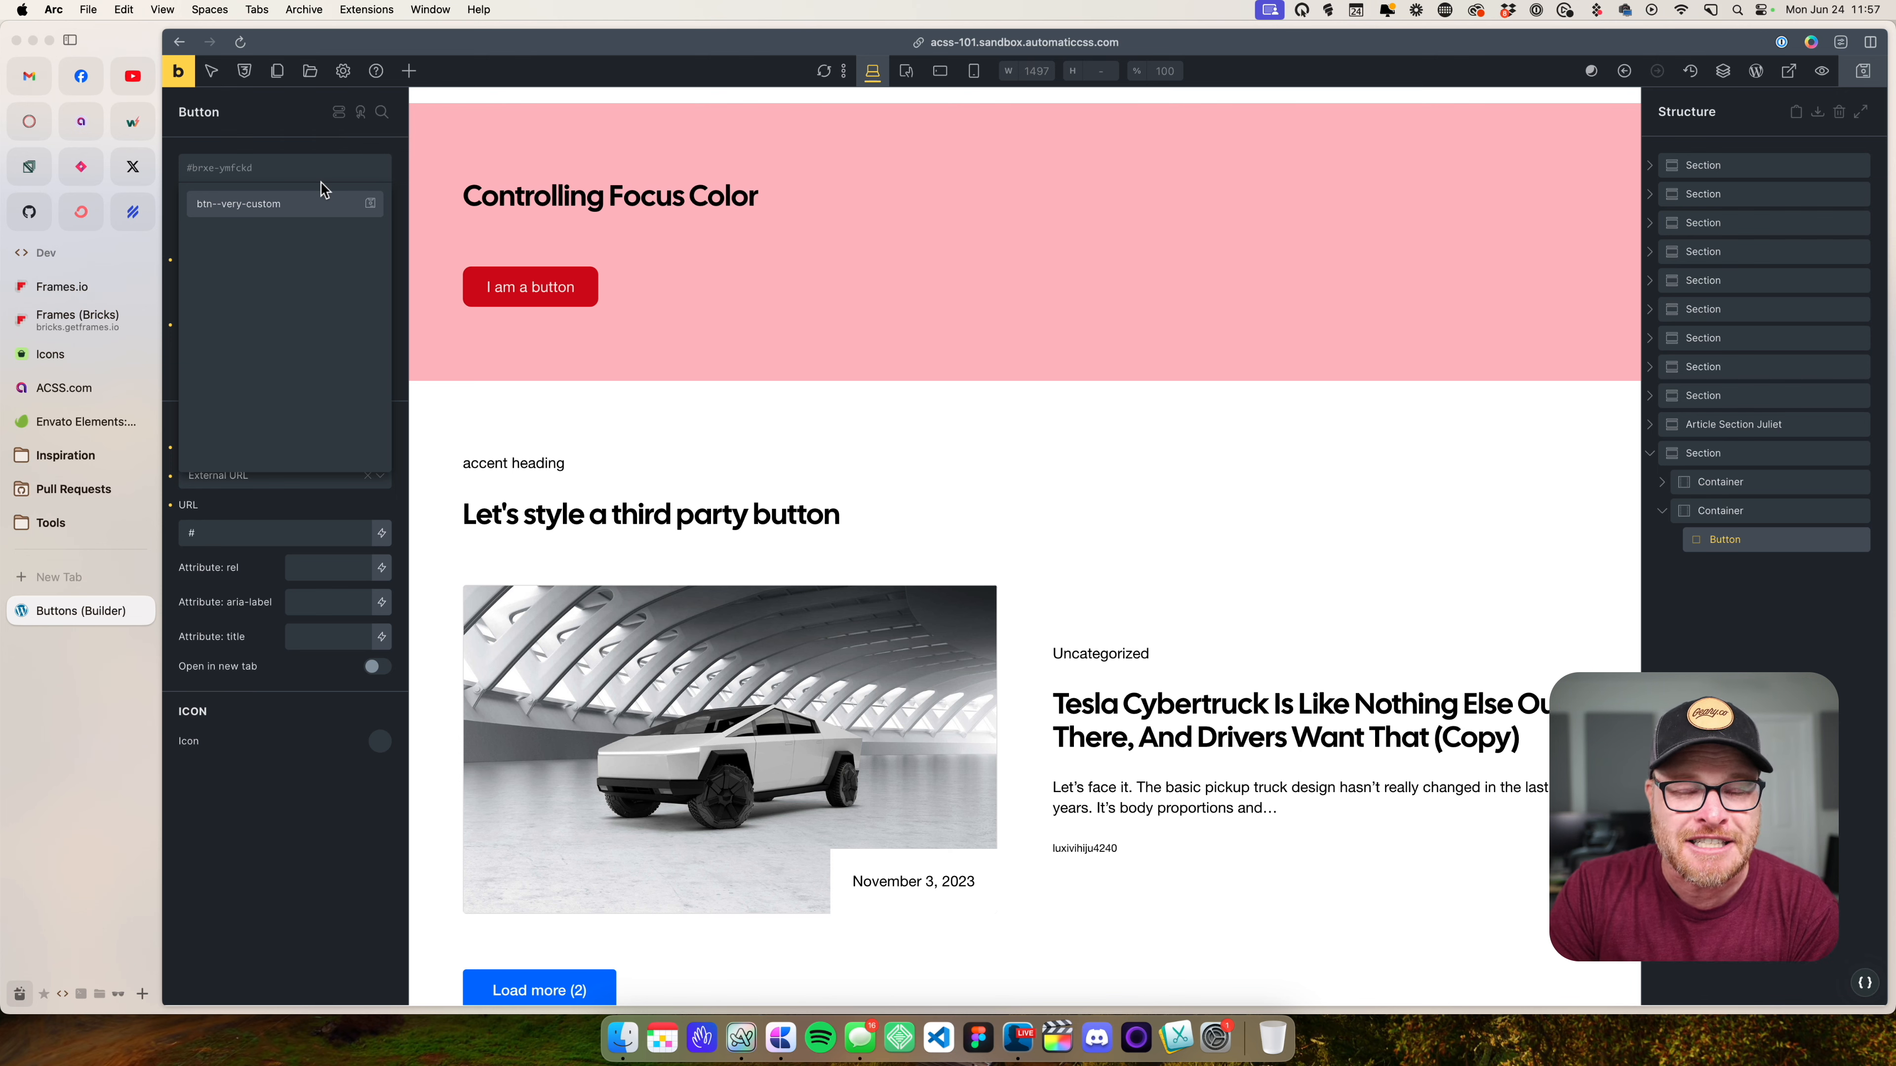
{"action": "key", "text": "Return"}
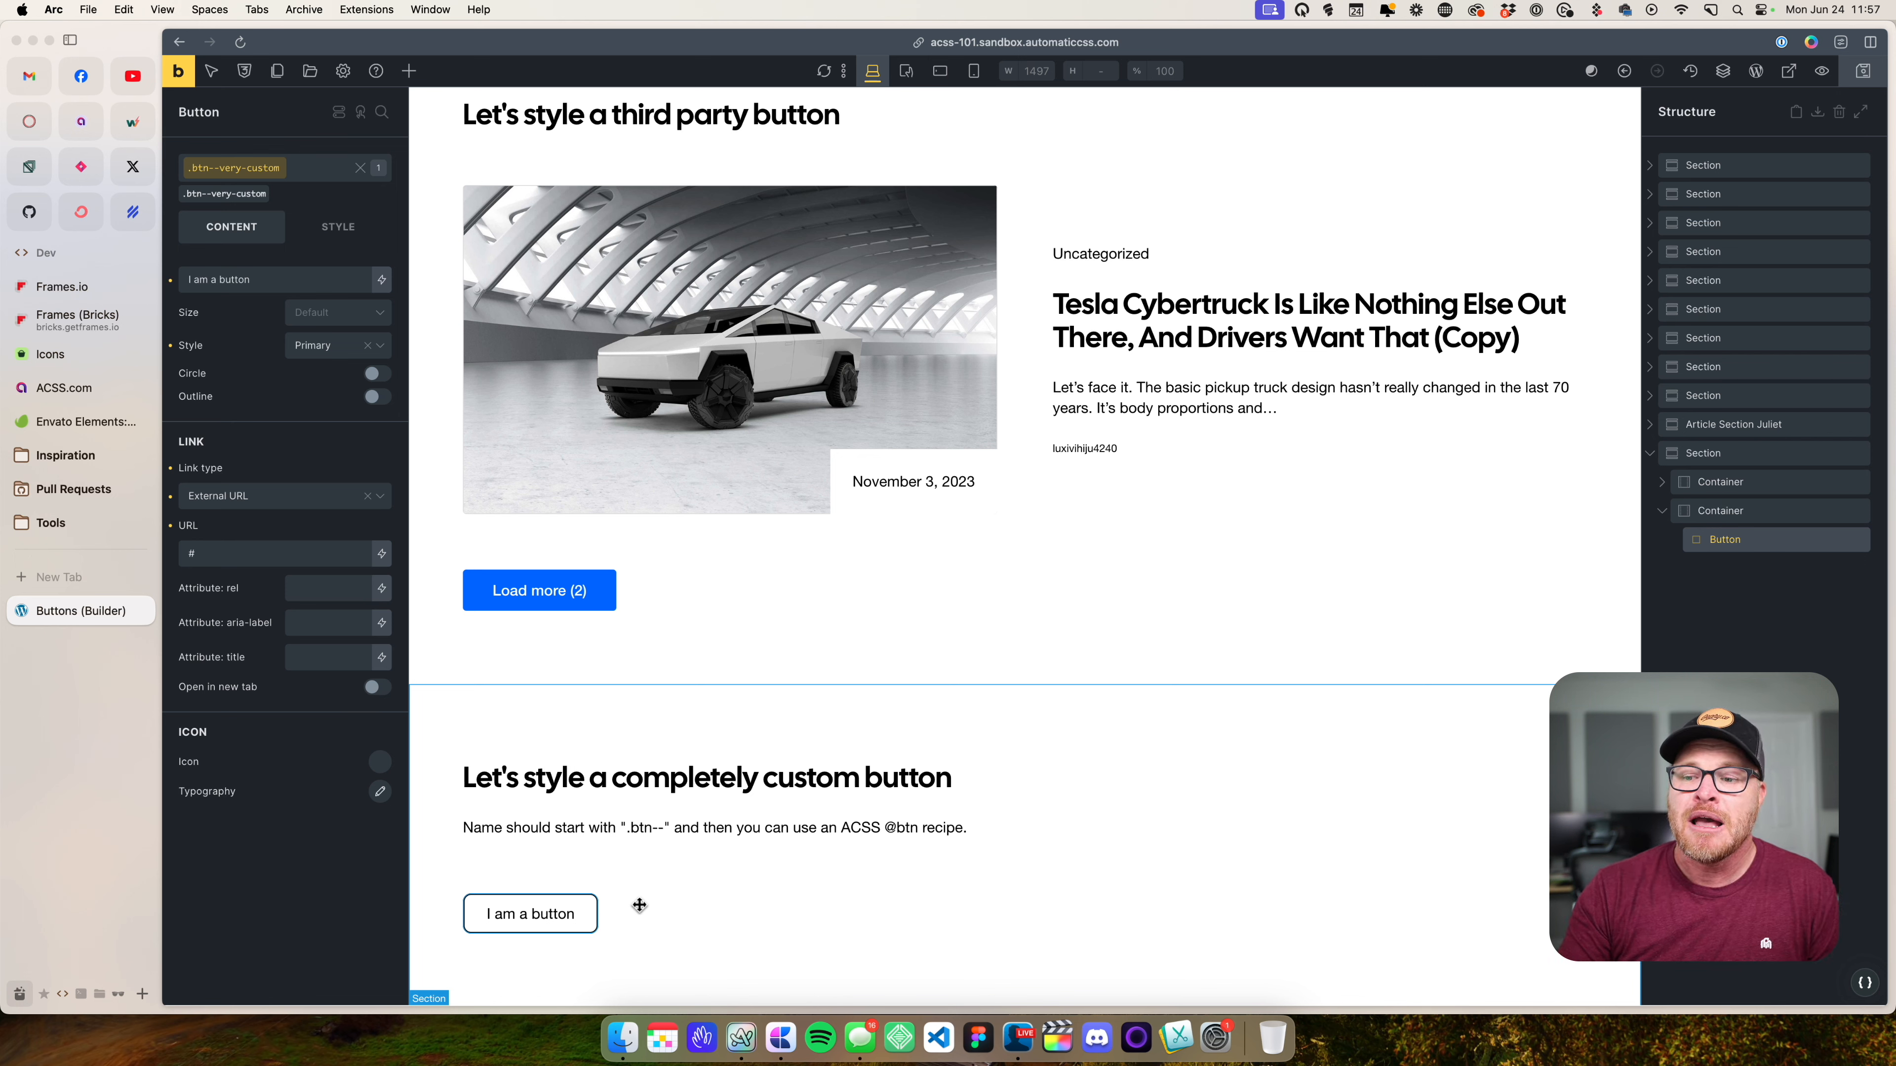
- Reopen the CSS framework's settings dashboard and remove the btn--very-custom class from the button
{"action": "left_click", "coordinate": [1866, 983]}
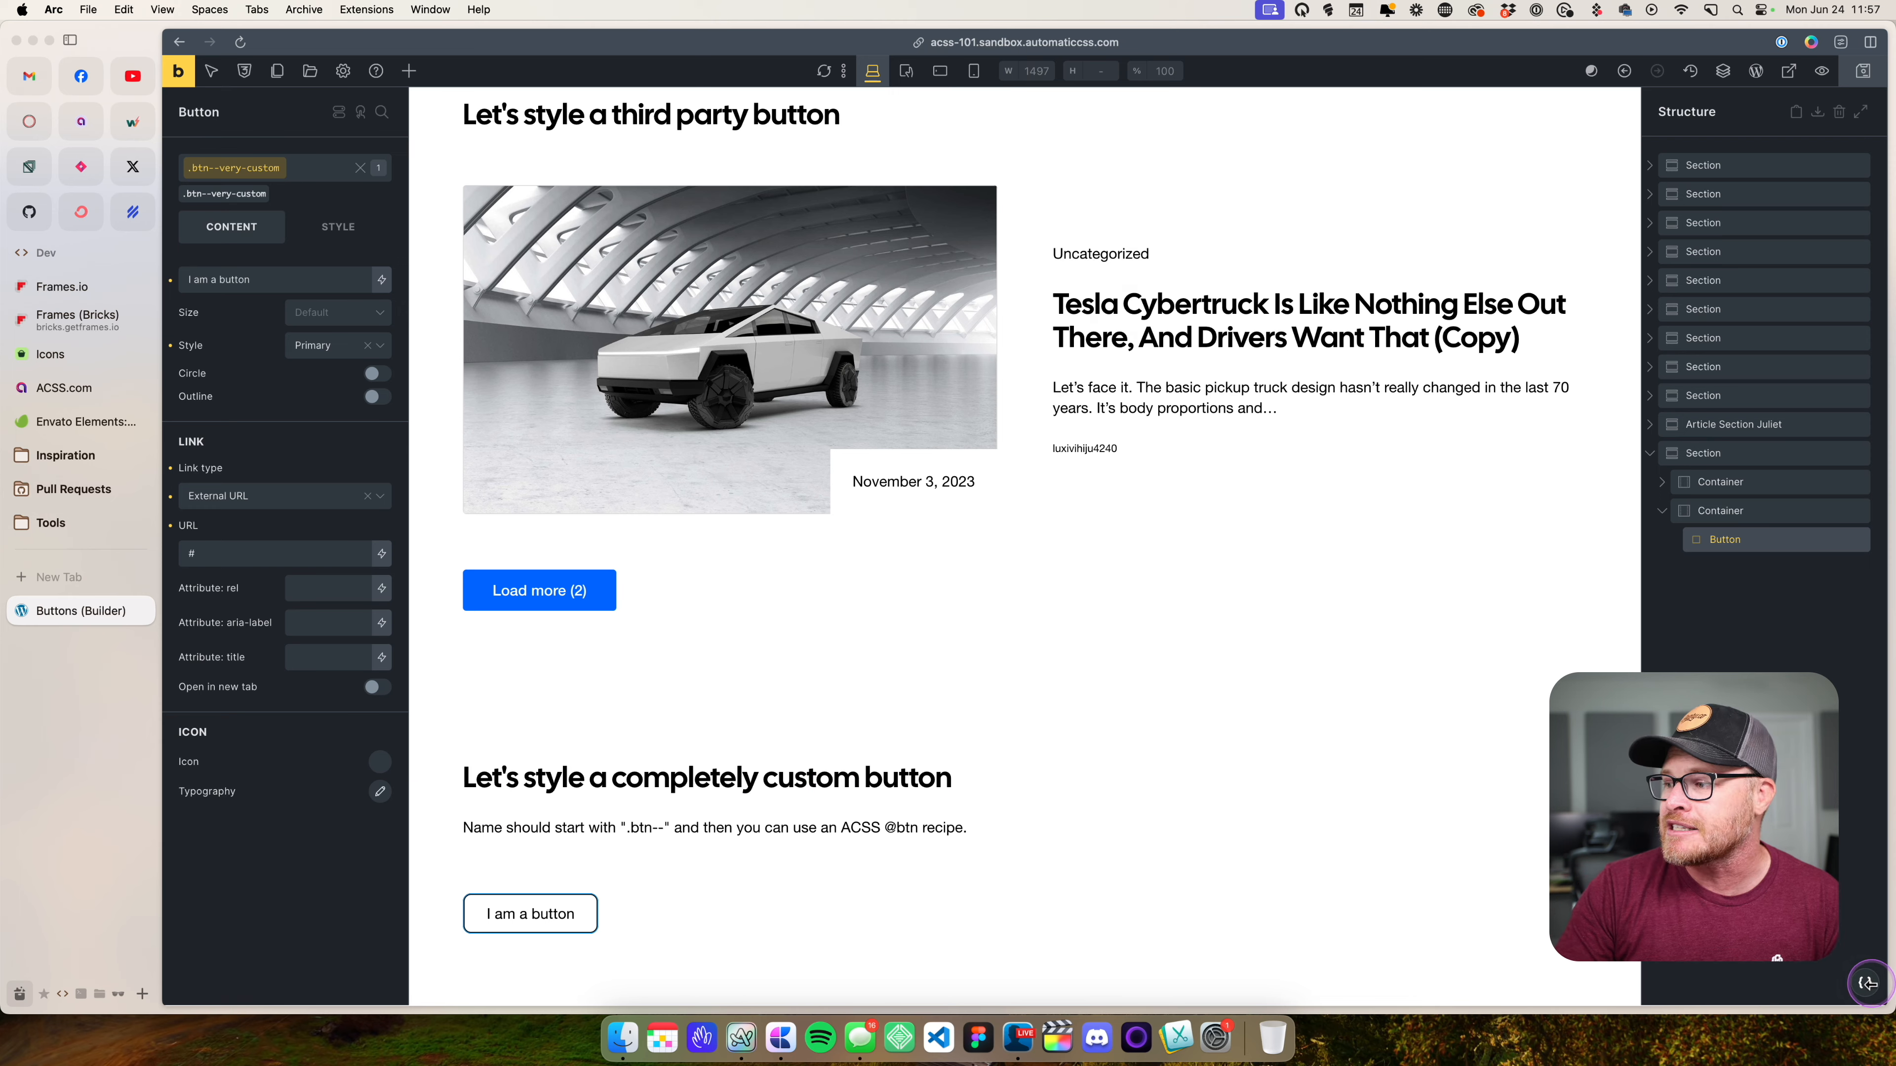
{"action": "left_click", "coordinate": [560, 196]}
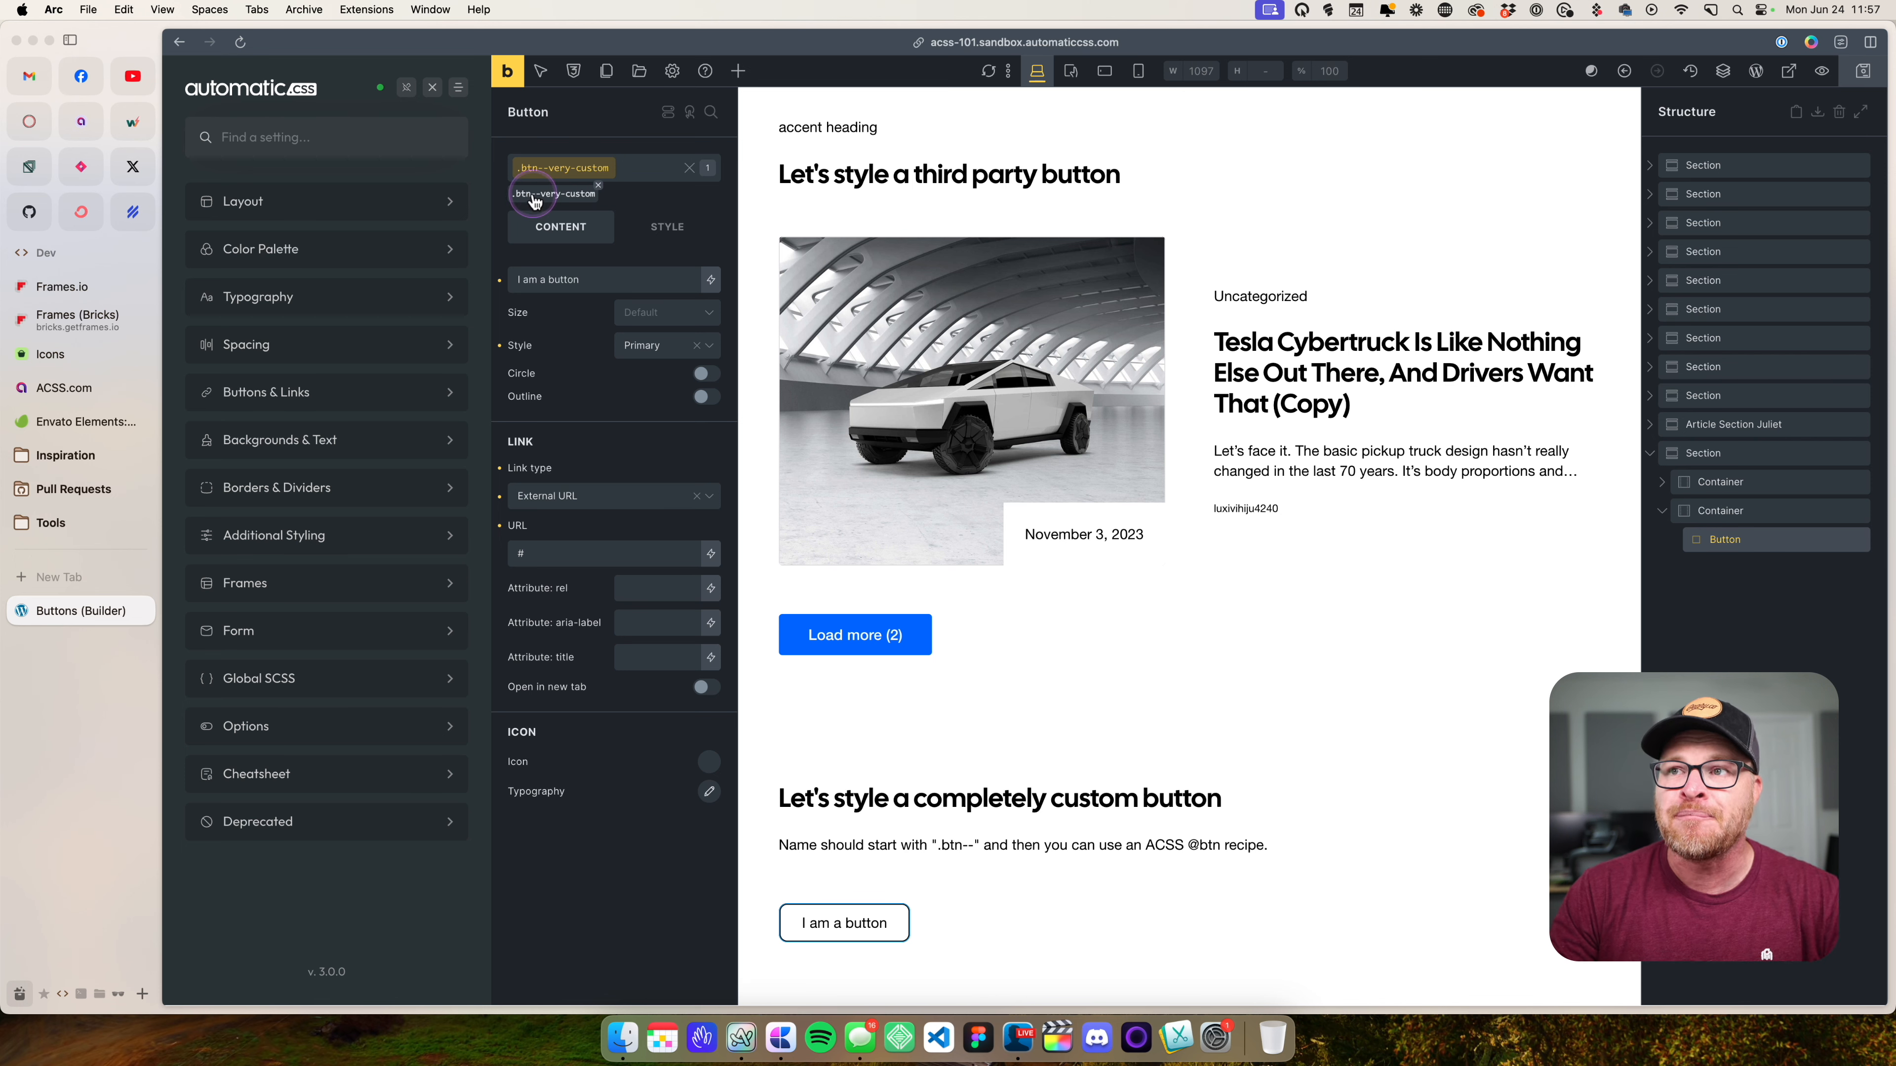
{"action": "left_click", "coordinate": [605, 179]}
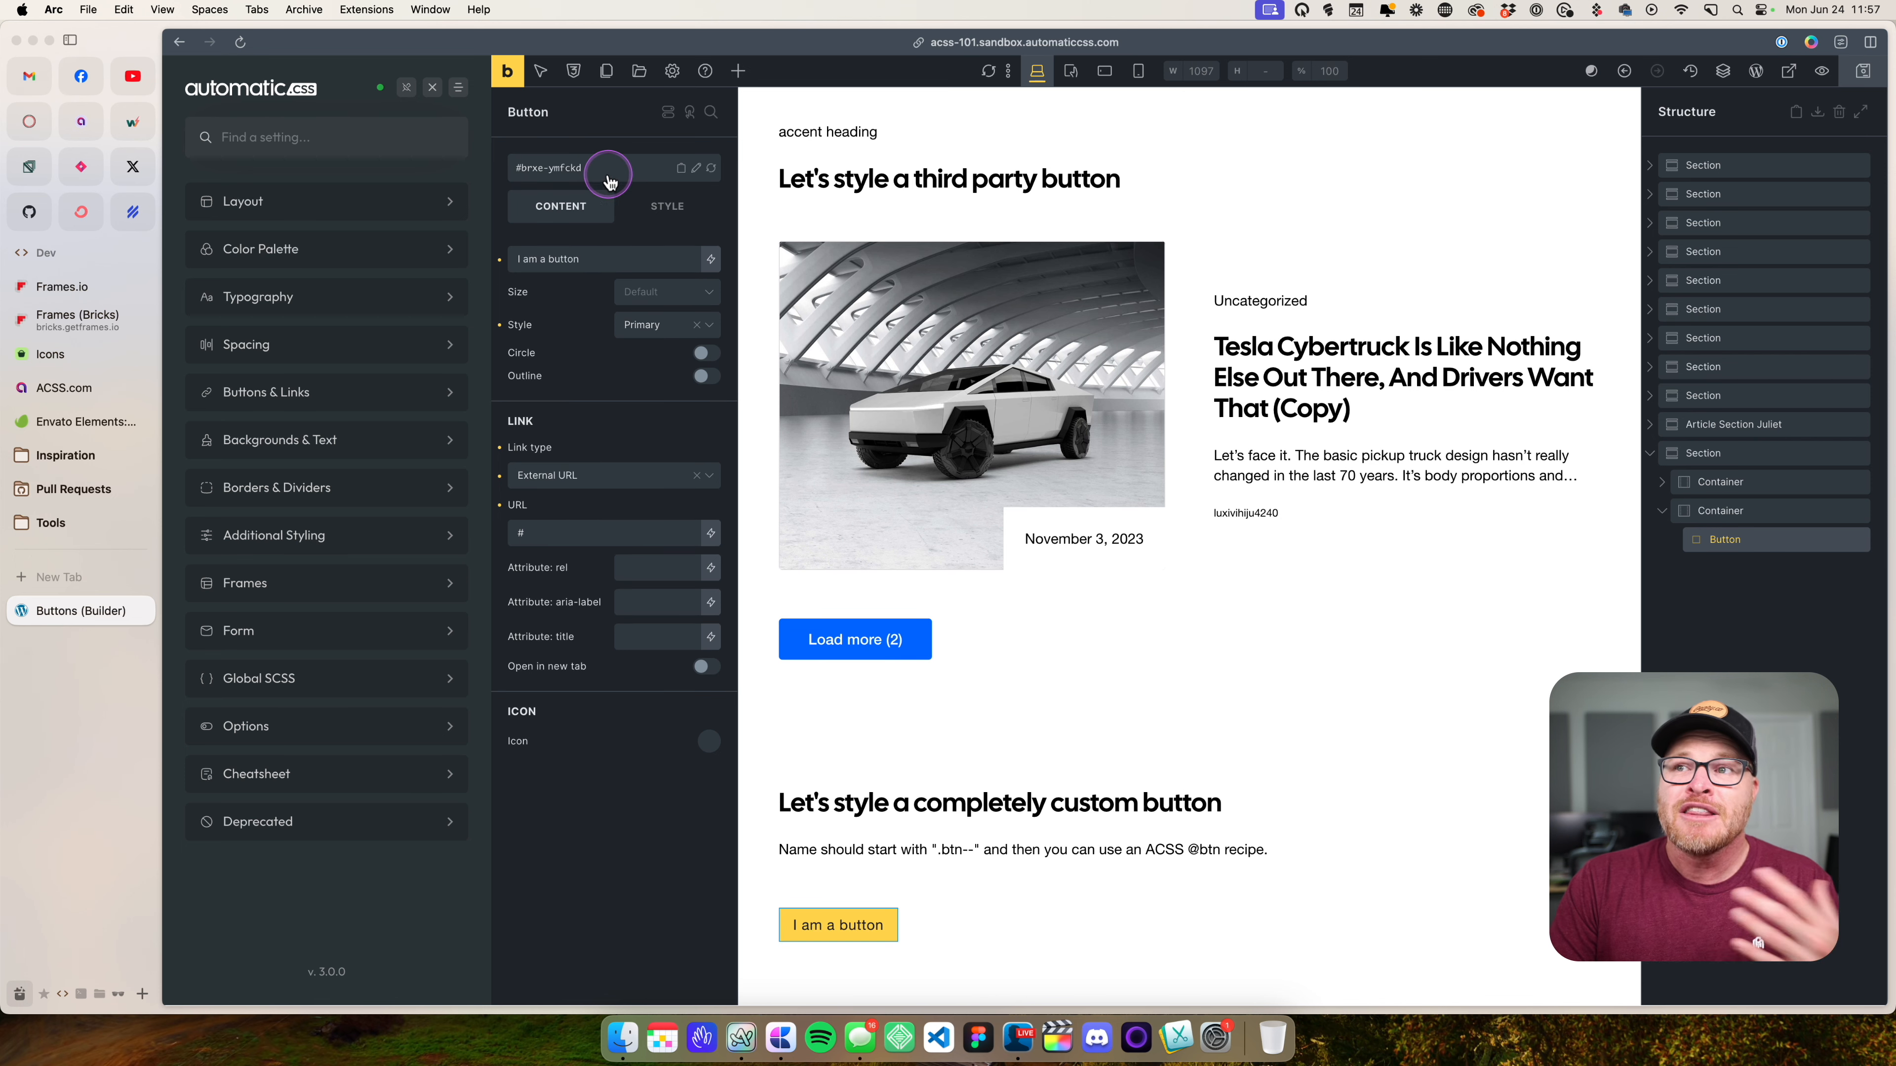
- Try class names without the btn-- prefix, such as button- and custom-button, for the button
{"action": "left_click", "coordinate": [609, 180]}
{"action": "type", "text": "btn-"}
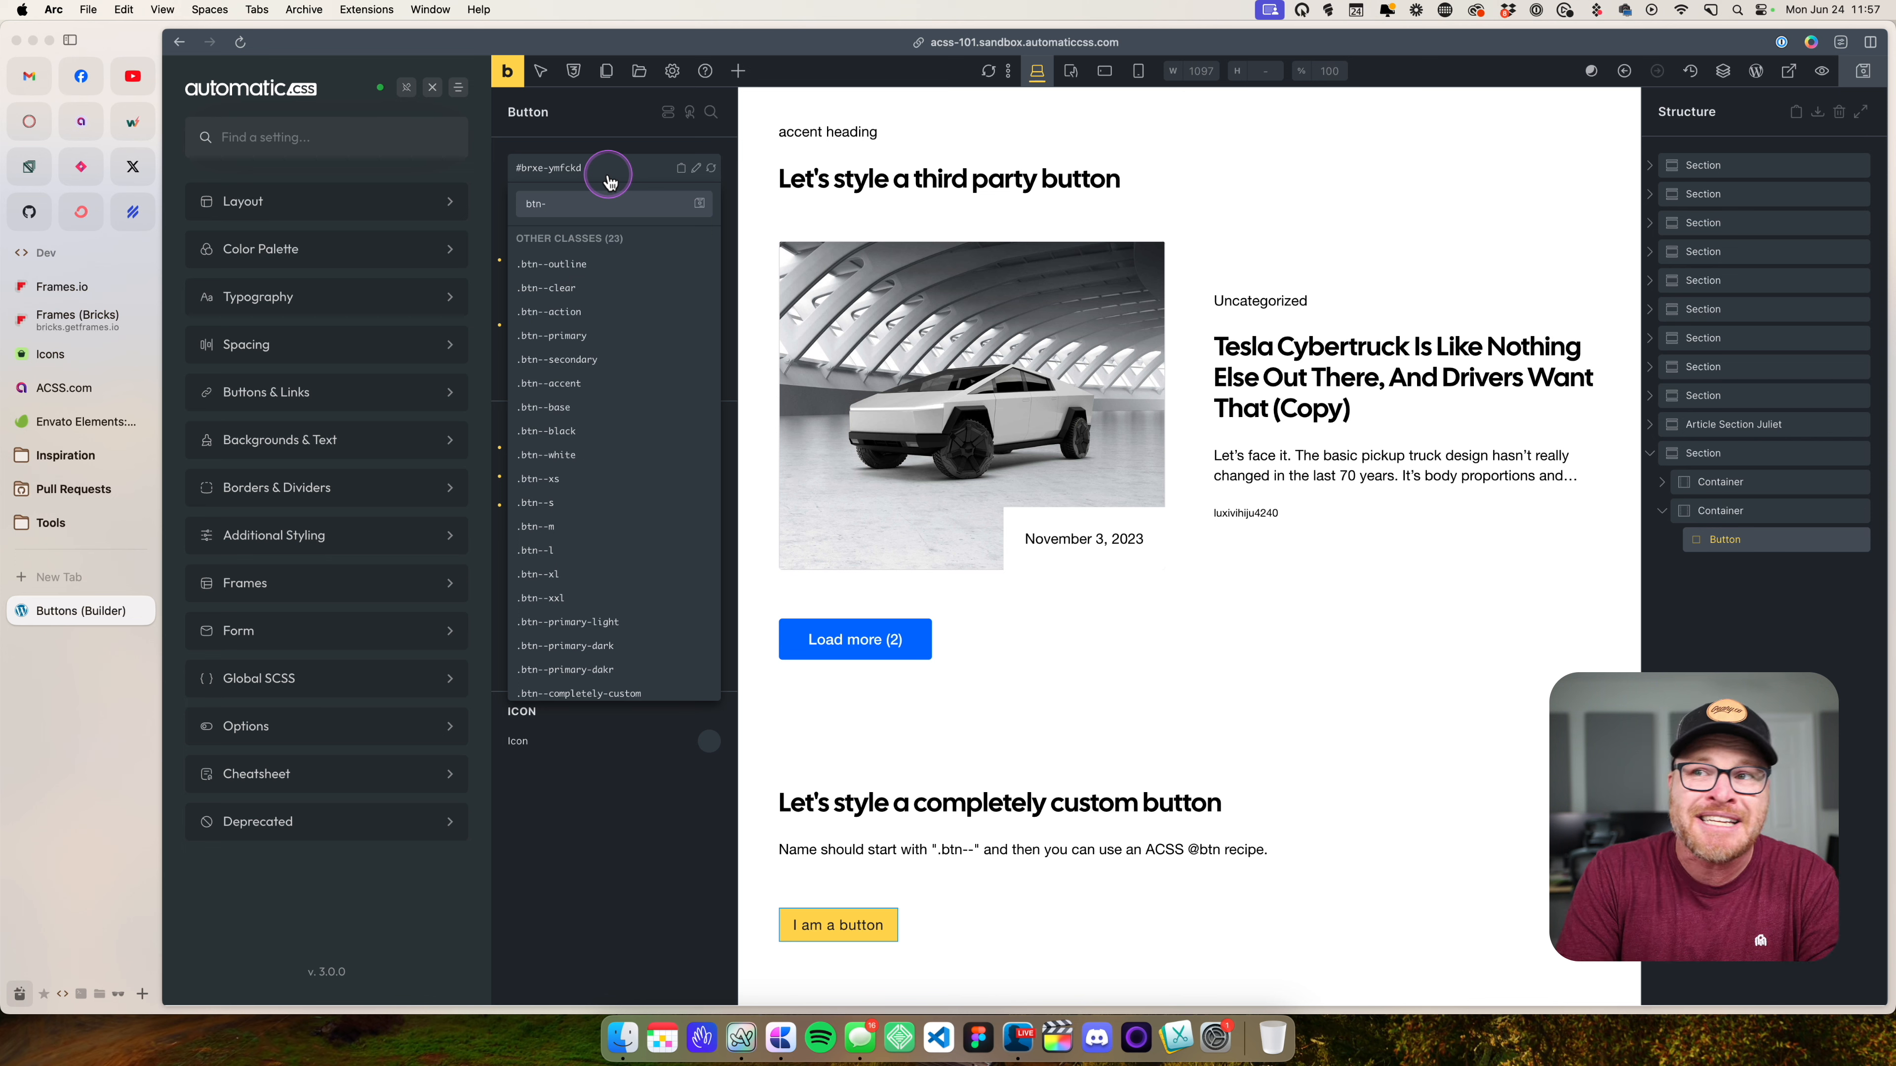
{"action": "key", "text": "BackSpace"}
{"action": "key", "text": "BackSpace"}
{"action": "type", "text": "utton-"}
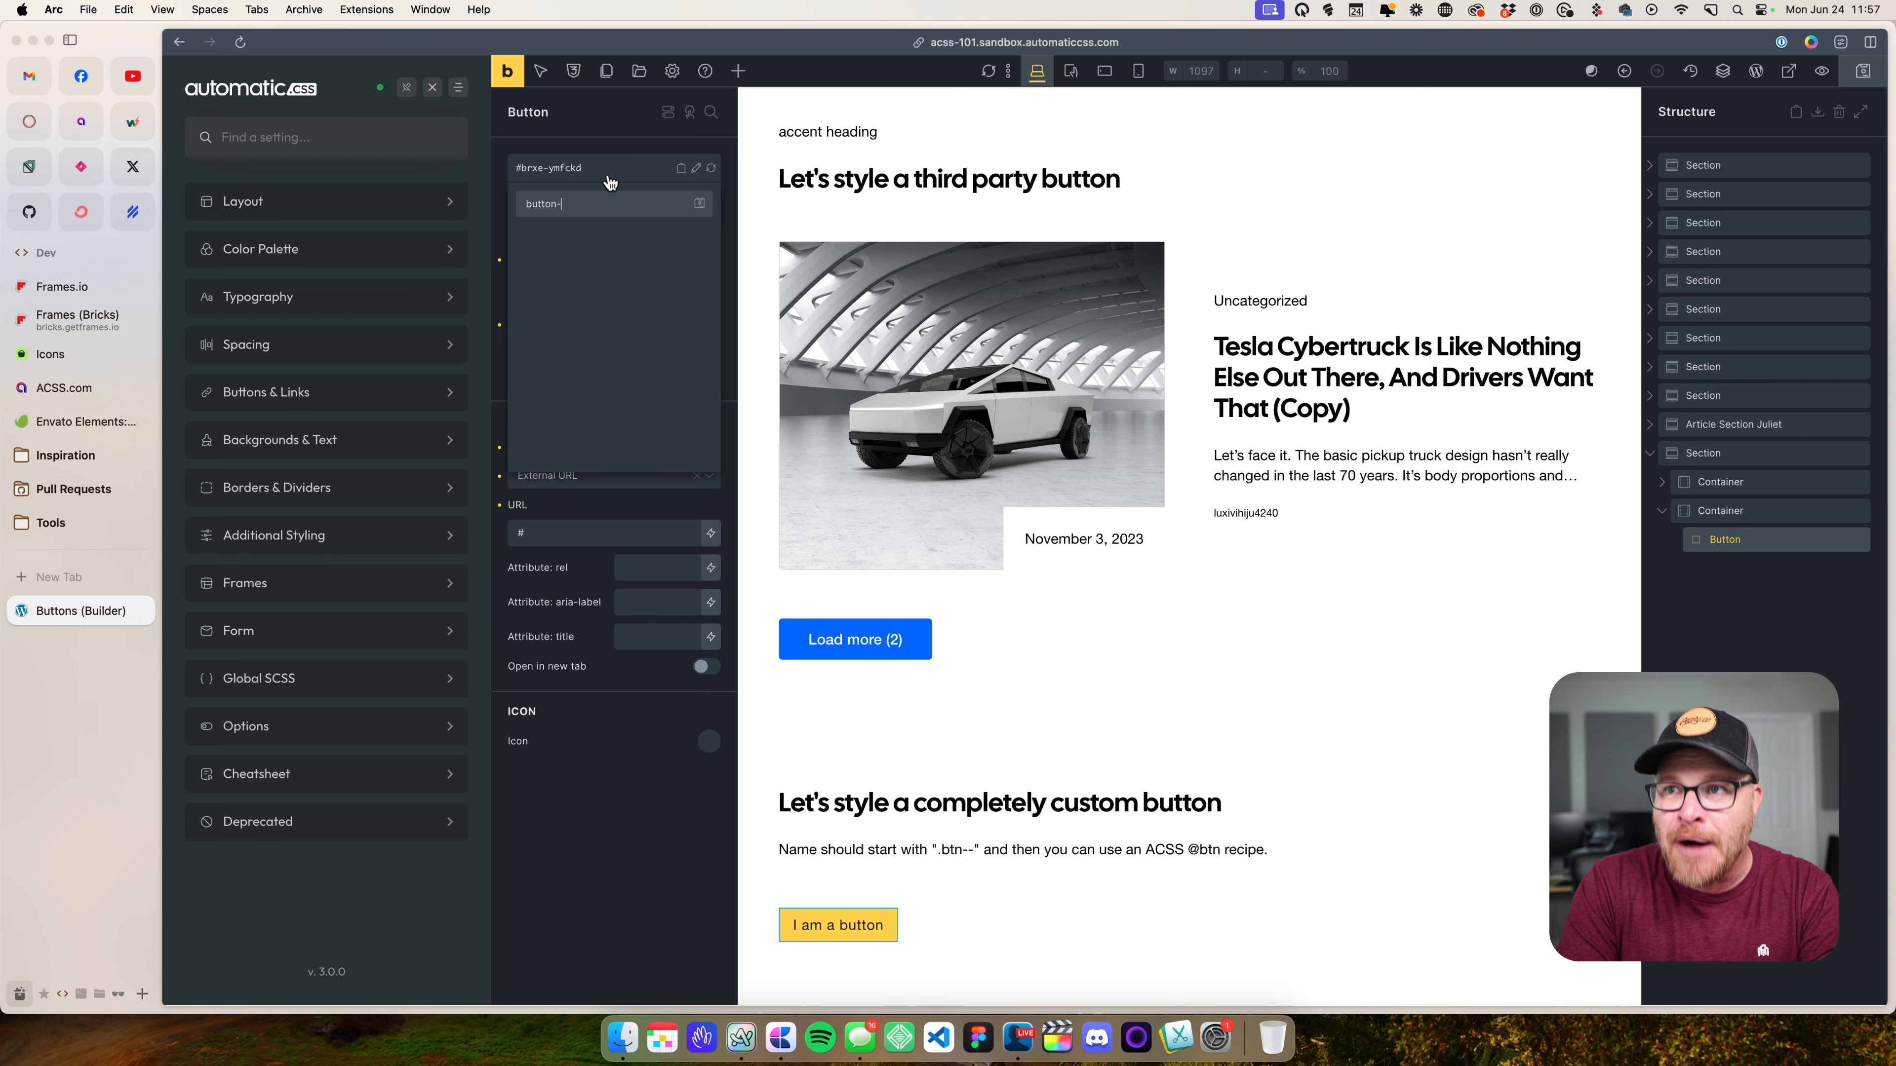
{"action": "left_click", "coordinate": [608, 178]}
{"action": "type", "text": "com"}
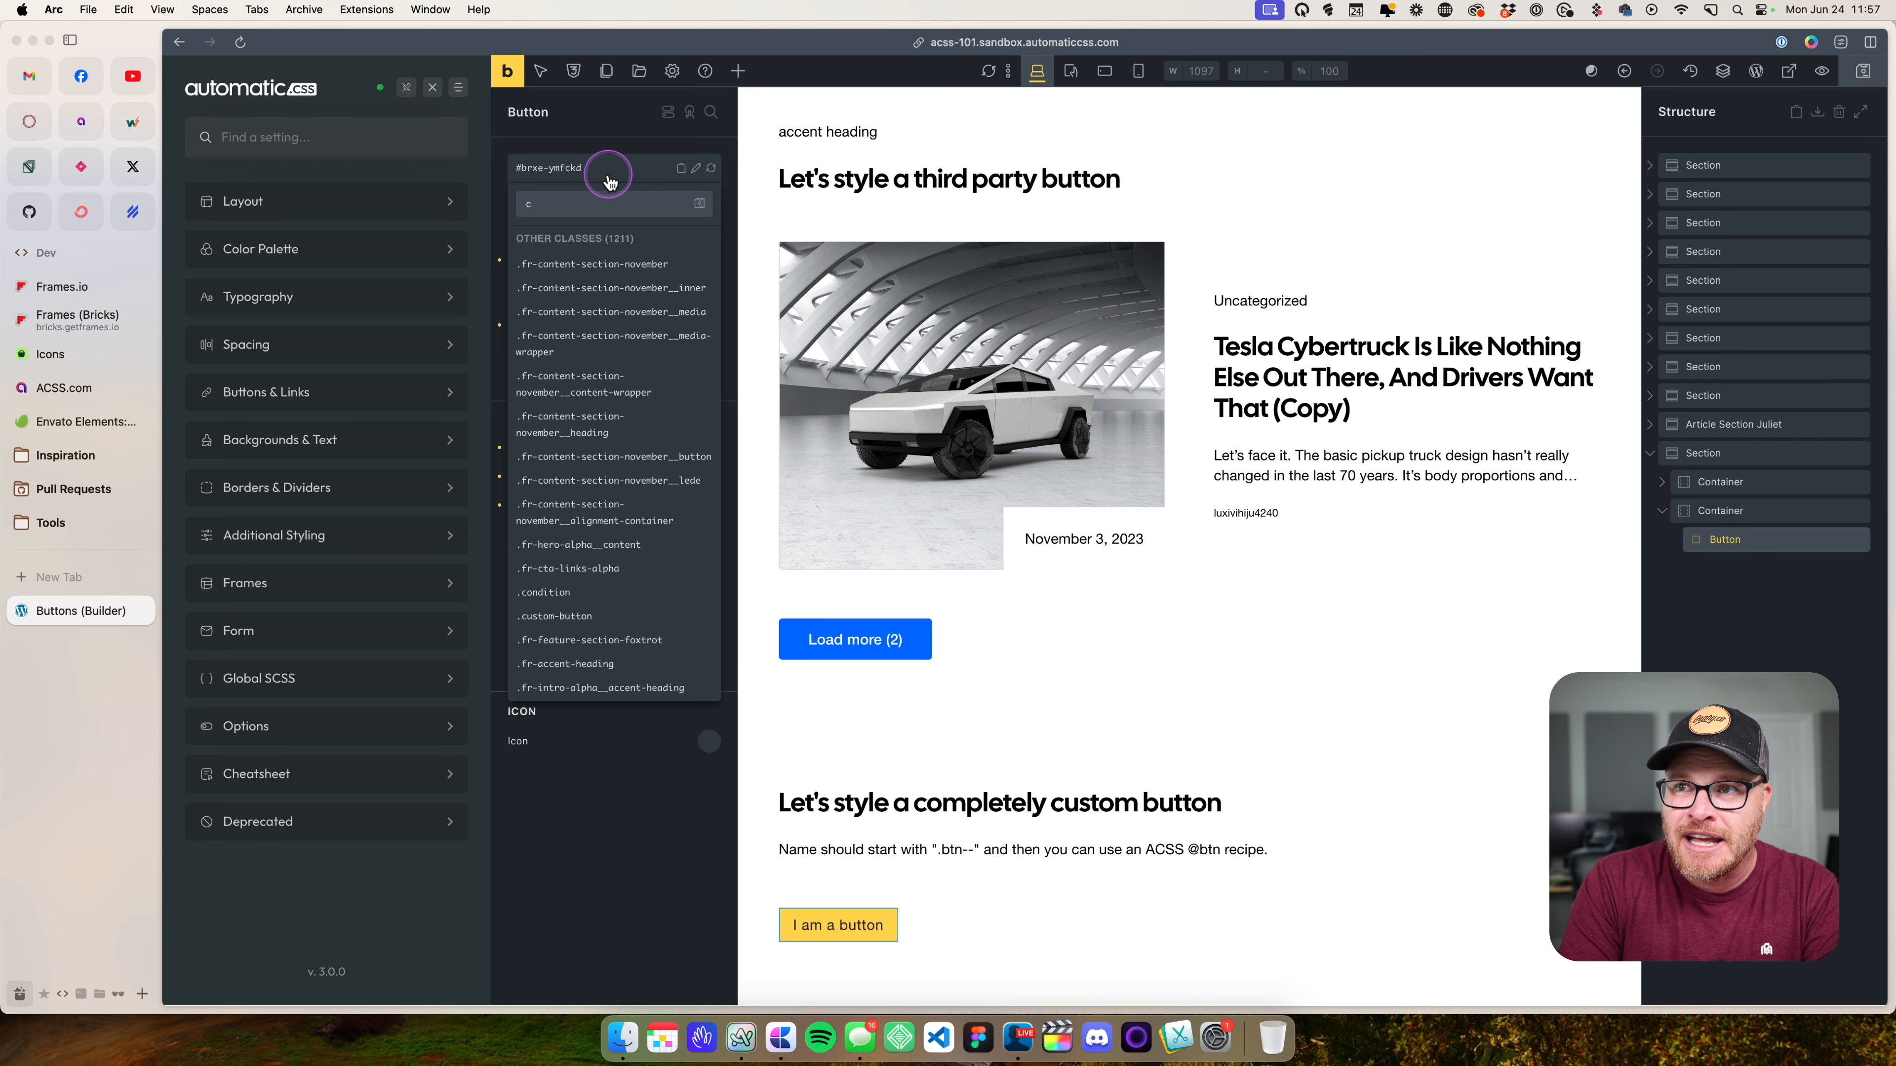
{"action": "key", "text": "BackSpace"}
{"action": "key", "text": "BackSpace"}
{"action": "key", "text": "BackSpace"}
{"action": "type", "text": "custom-button"}
{"action": "left_click", "coordinate": [609, 182]}
{"action": "key", "text": "BackSpace"}
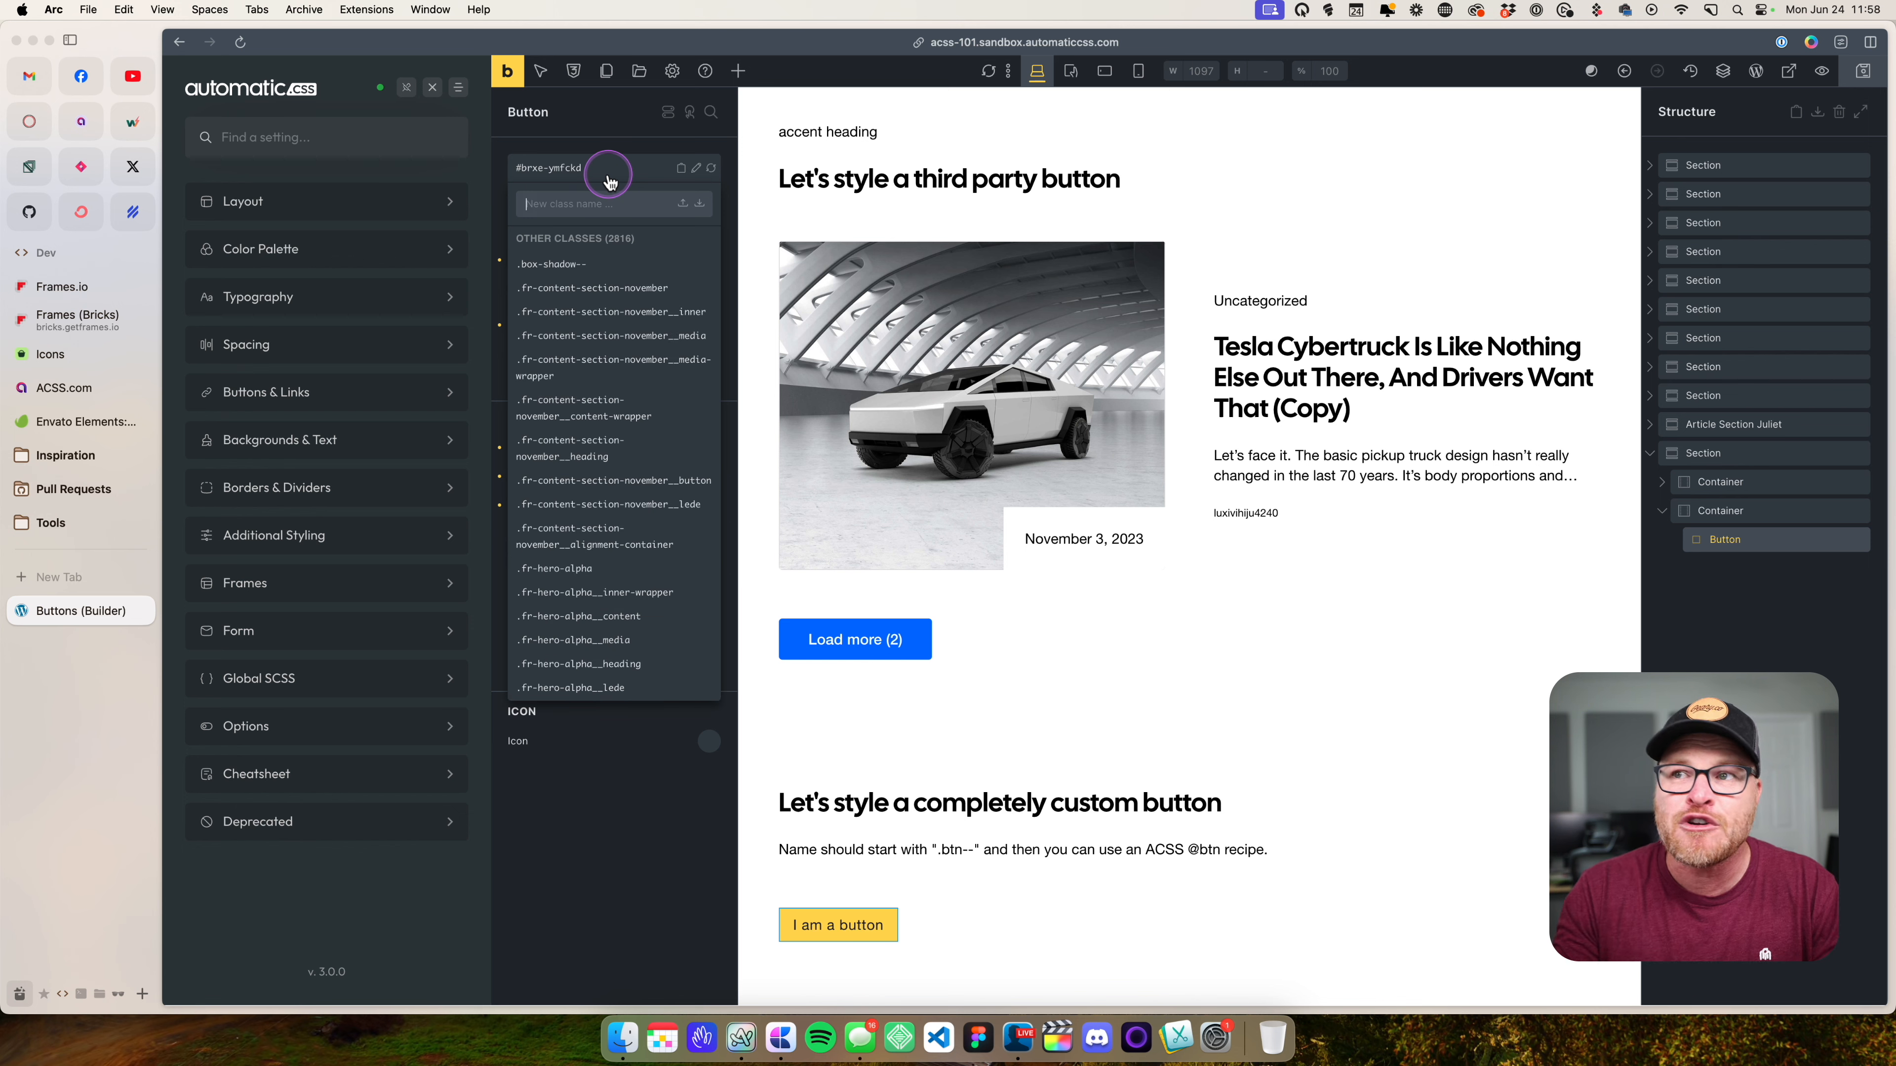
- Assign the existing btn--very-custom class to the button again
{"action": "type", "text": "btn--"}
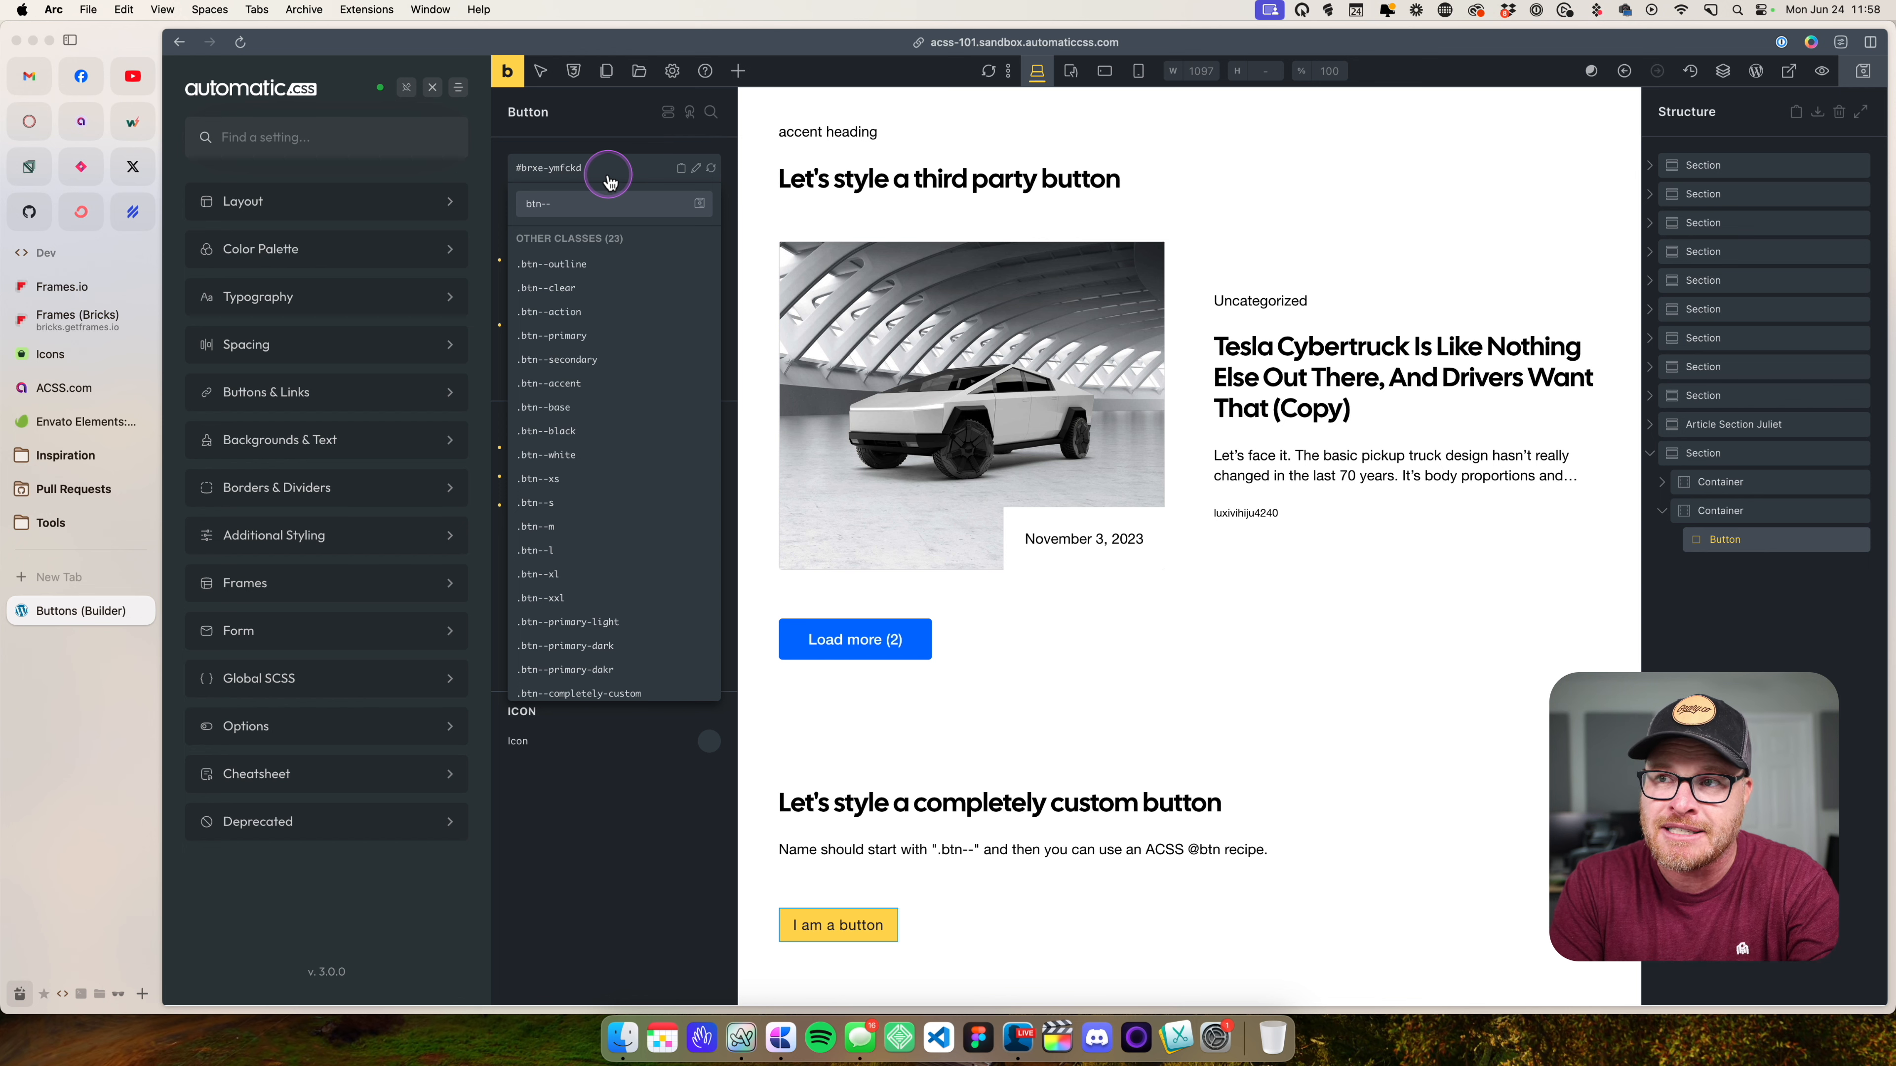
{"action": "type", "text": "very-custom"}
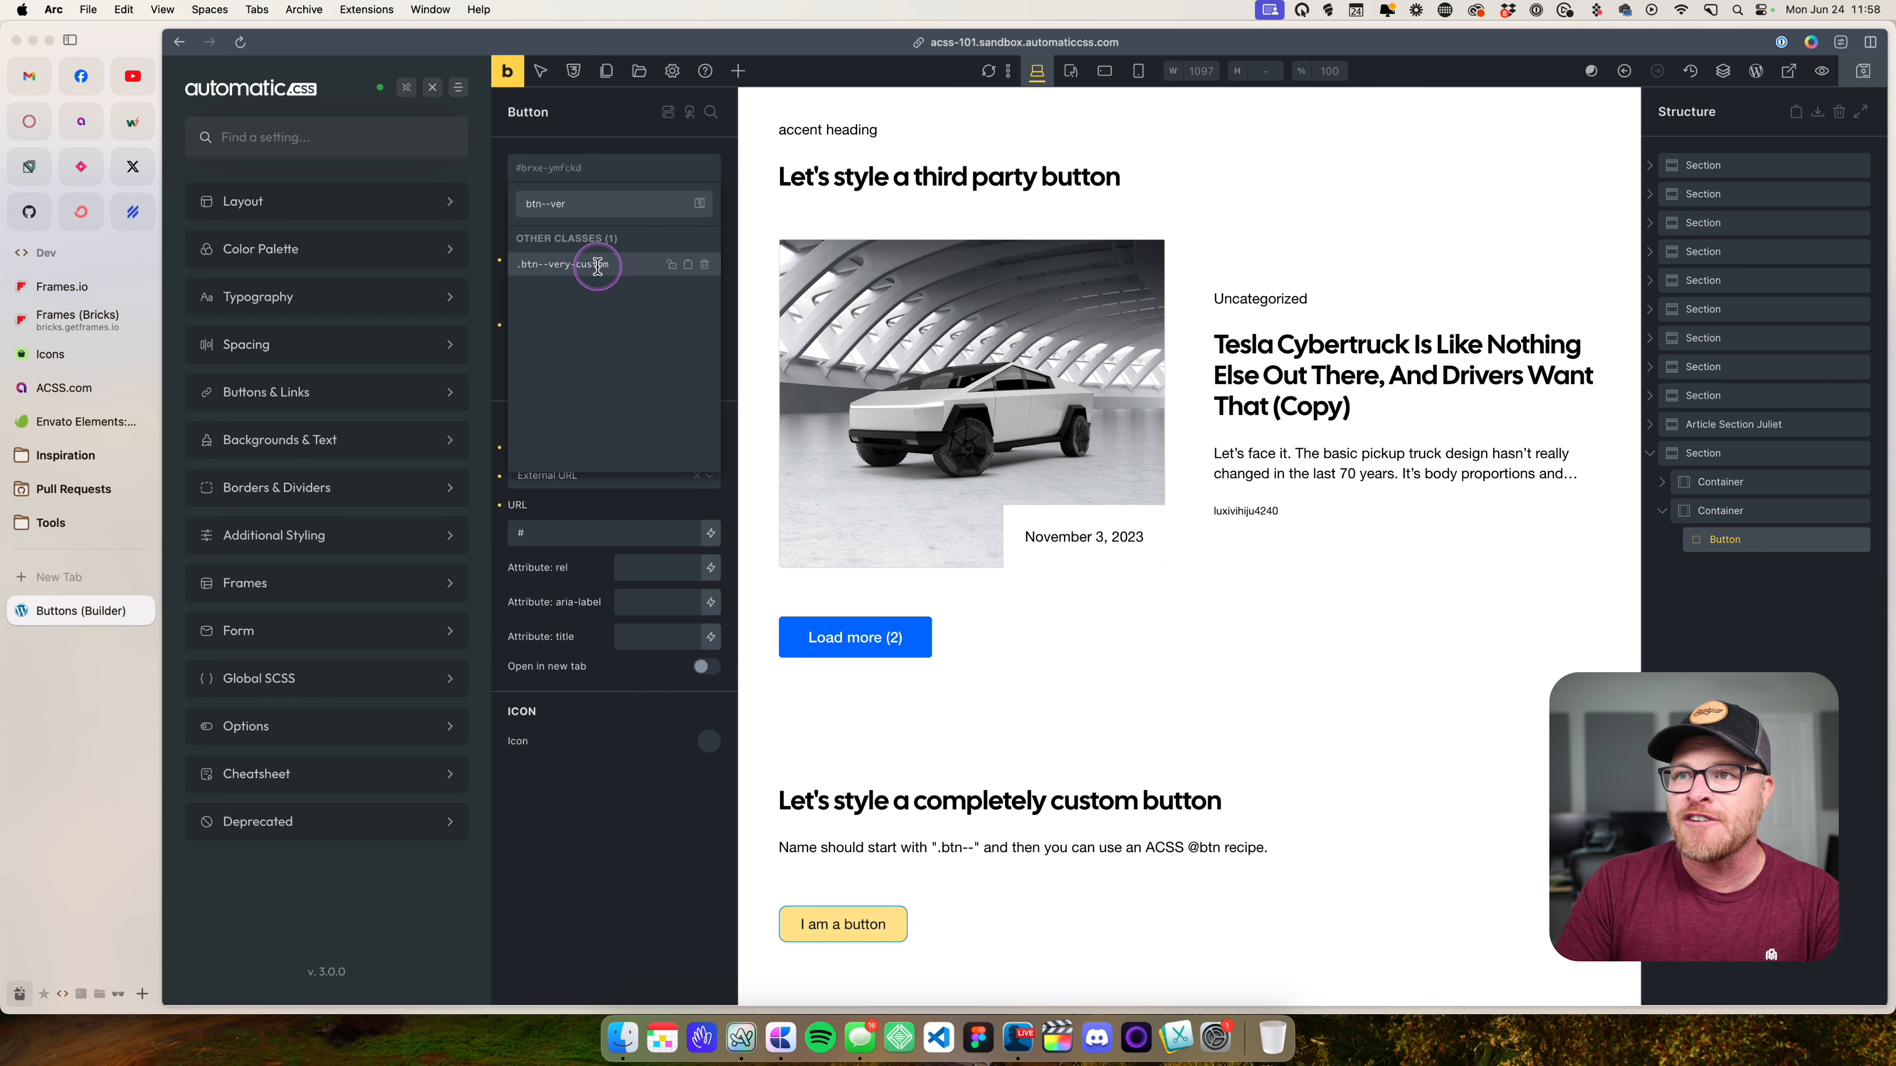
{"action": "key", "text": "Return"}
- Try a horizontal padding of 5em for all buttons in the global button settings and reset it
{"action": "left_click", "coordinate": [298, 392]}
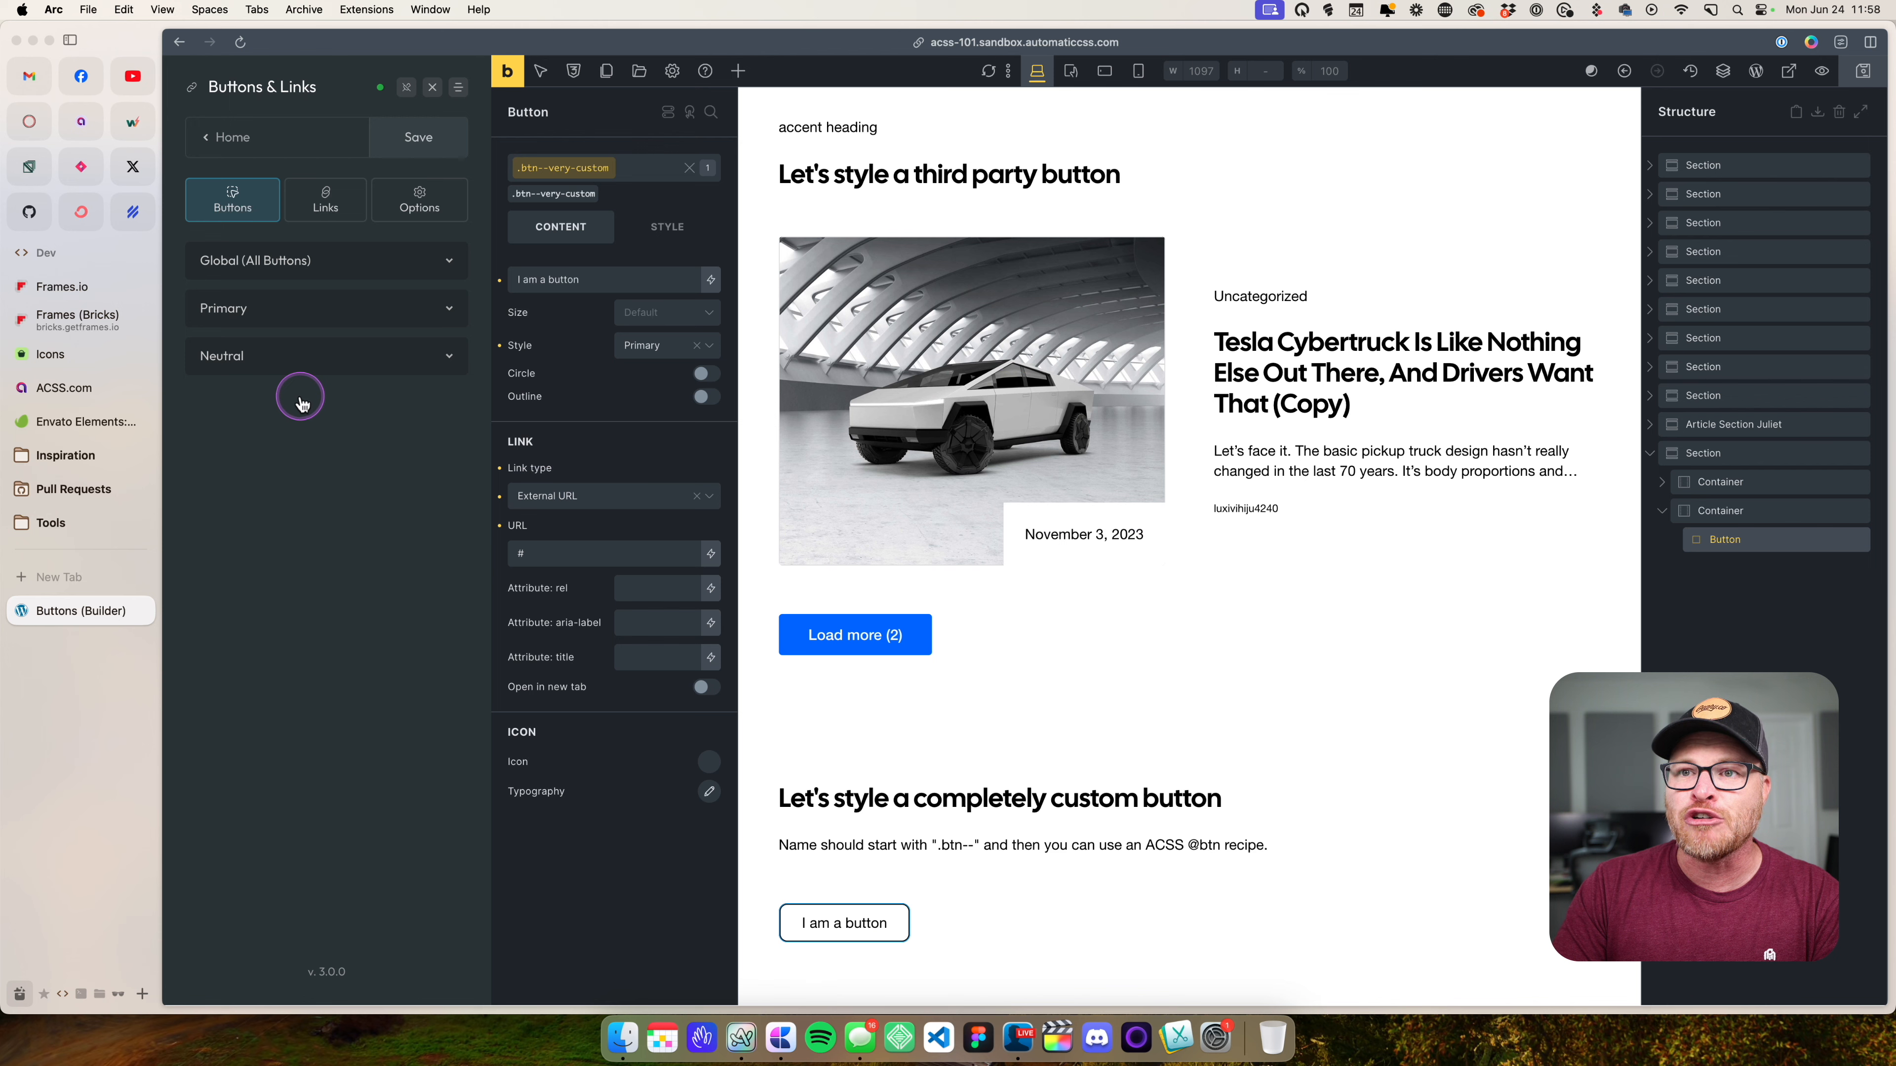
{"action": "left_click", "coordinate": [337, 278]}
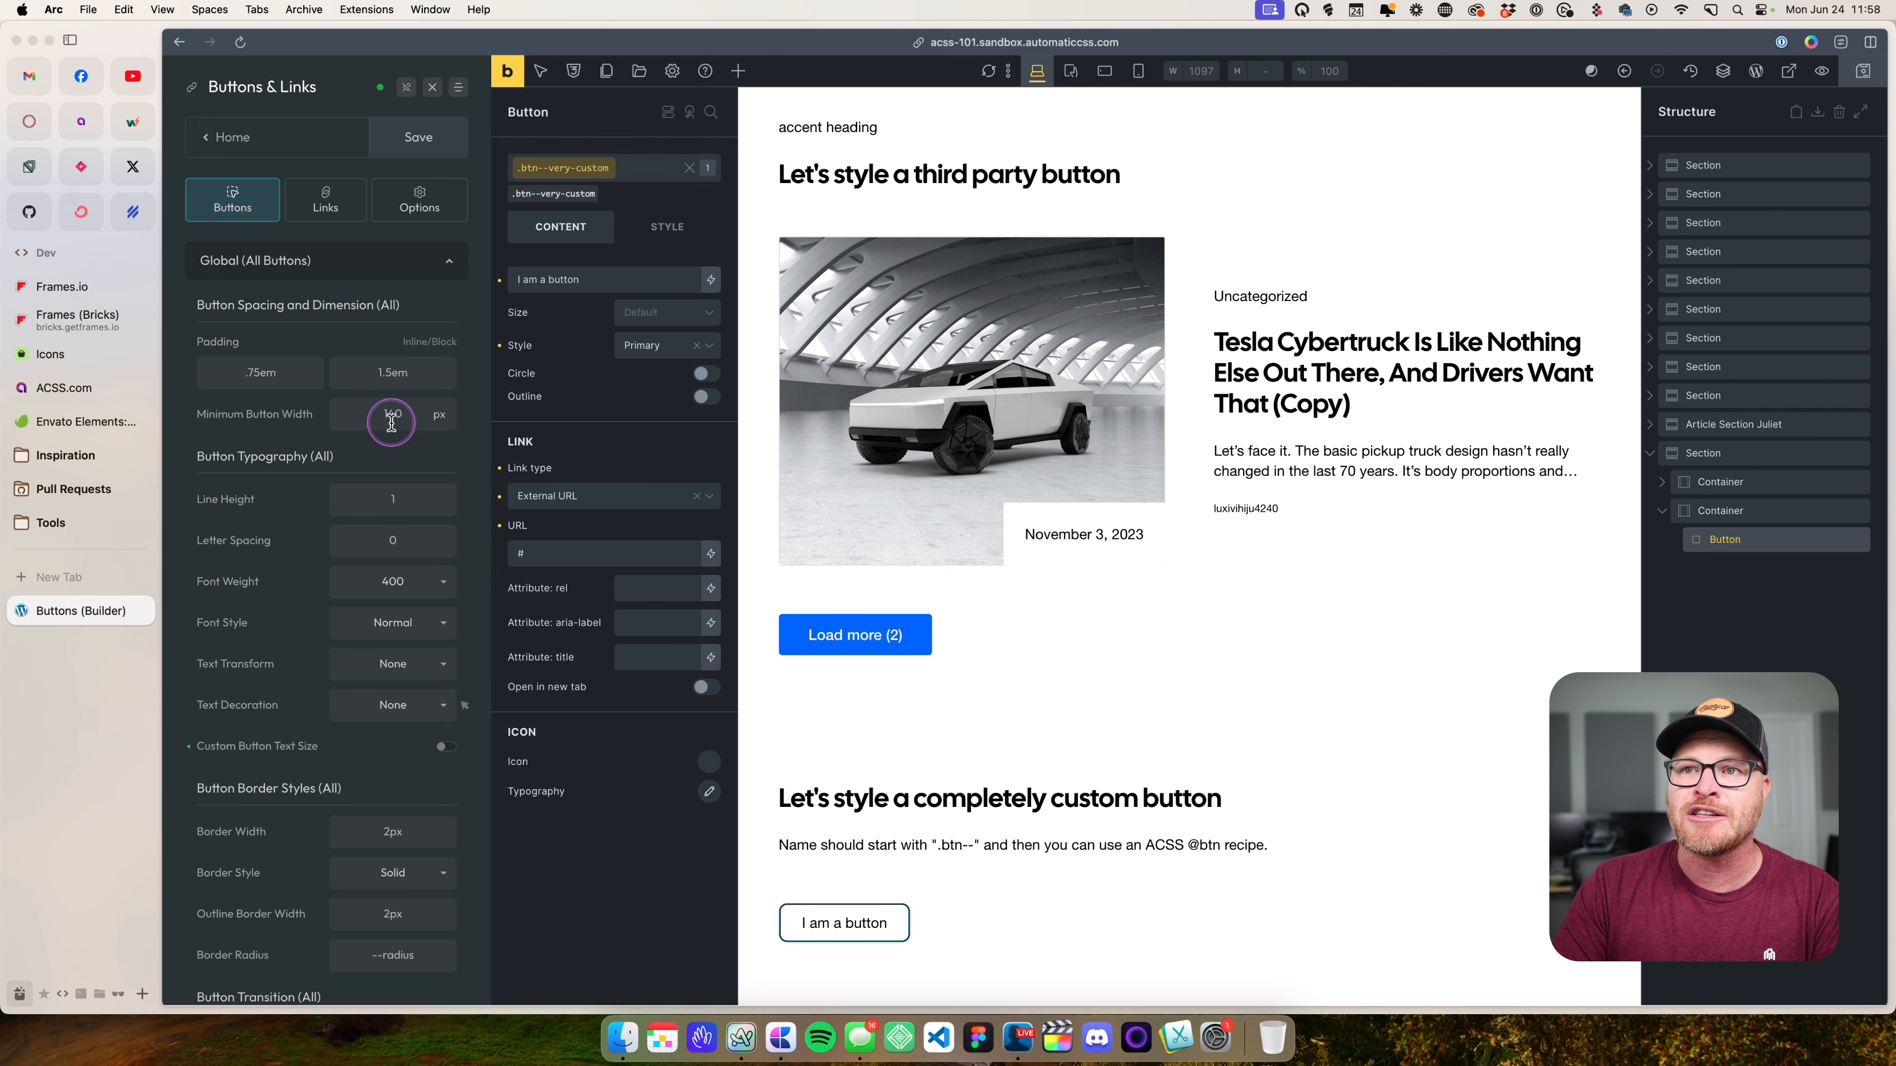
{"action": "left_click", "coordinate": [263, 360]}
{"action": "type", "text": "5em"}
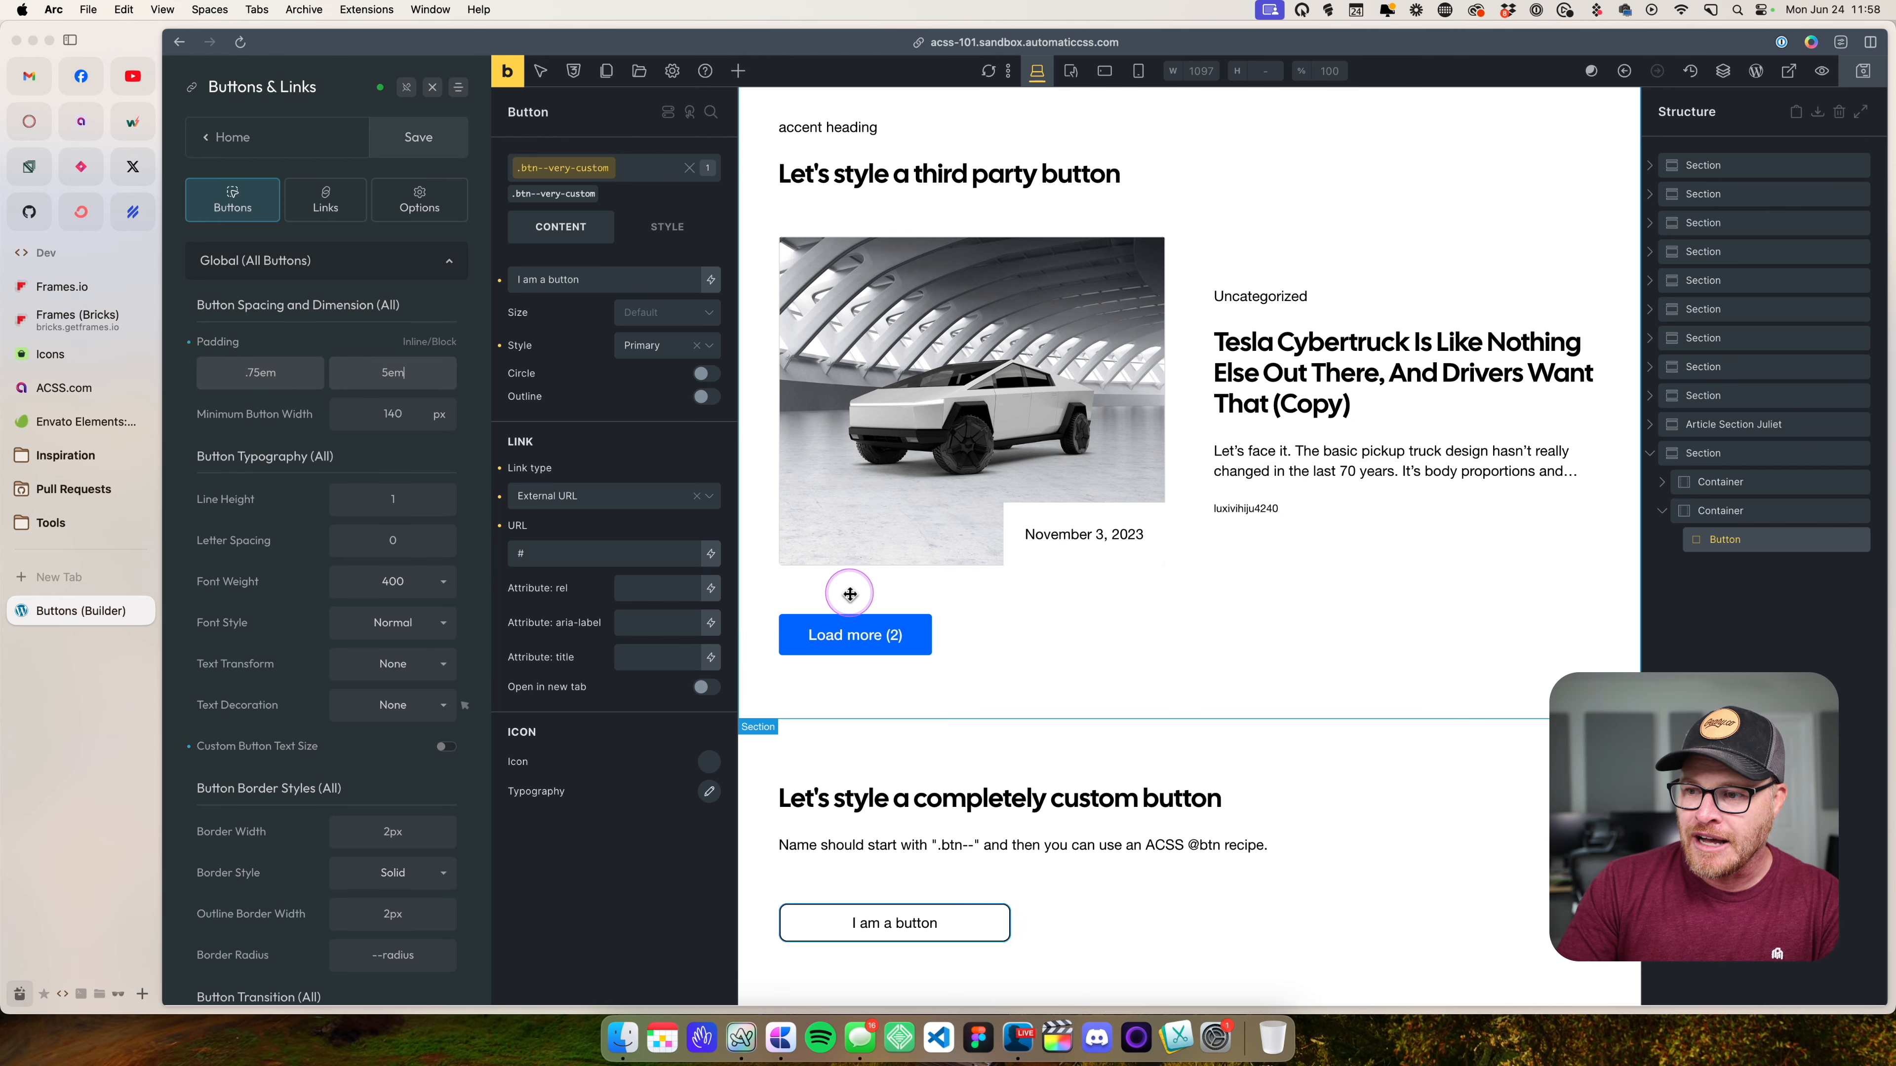
{"action": "left_click", "coordinate": [189, 342]}
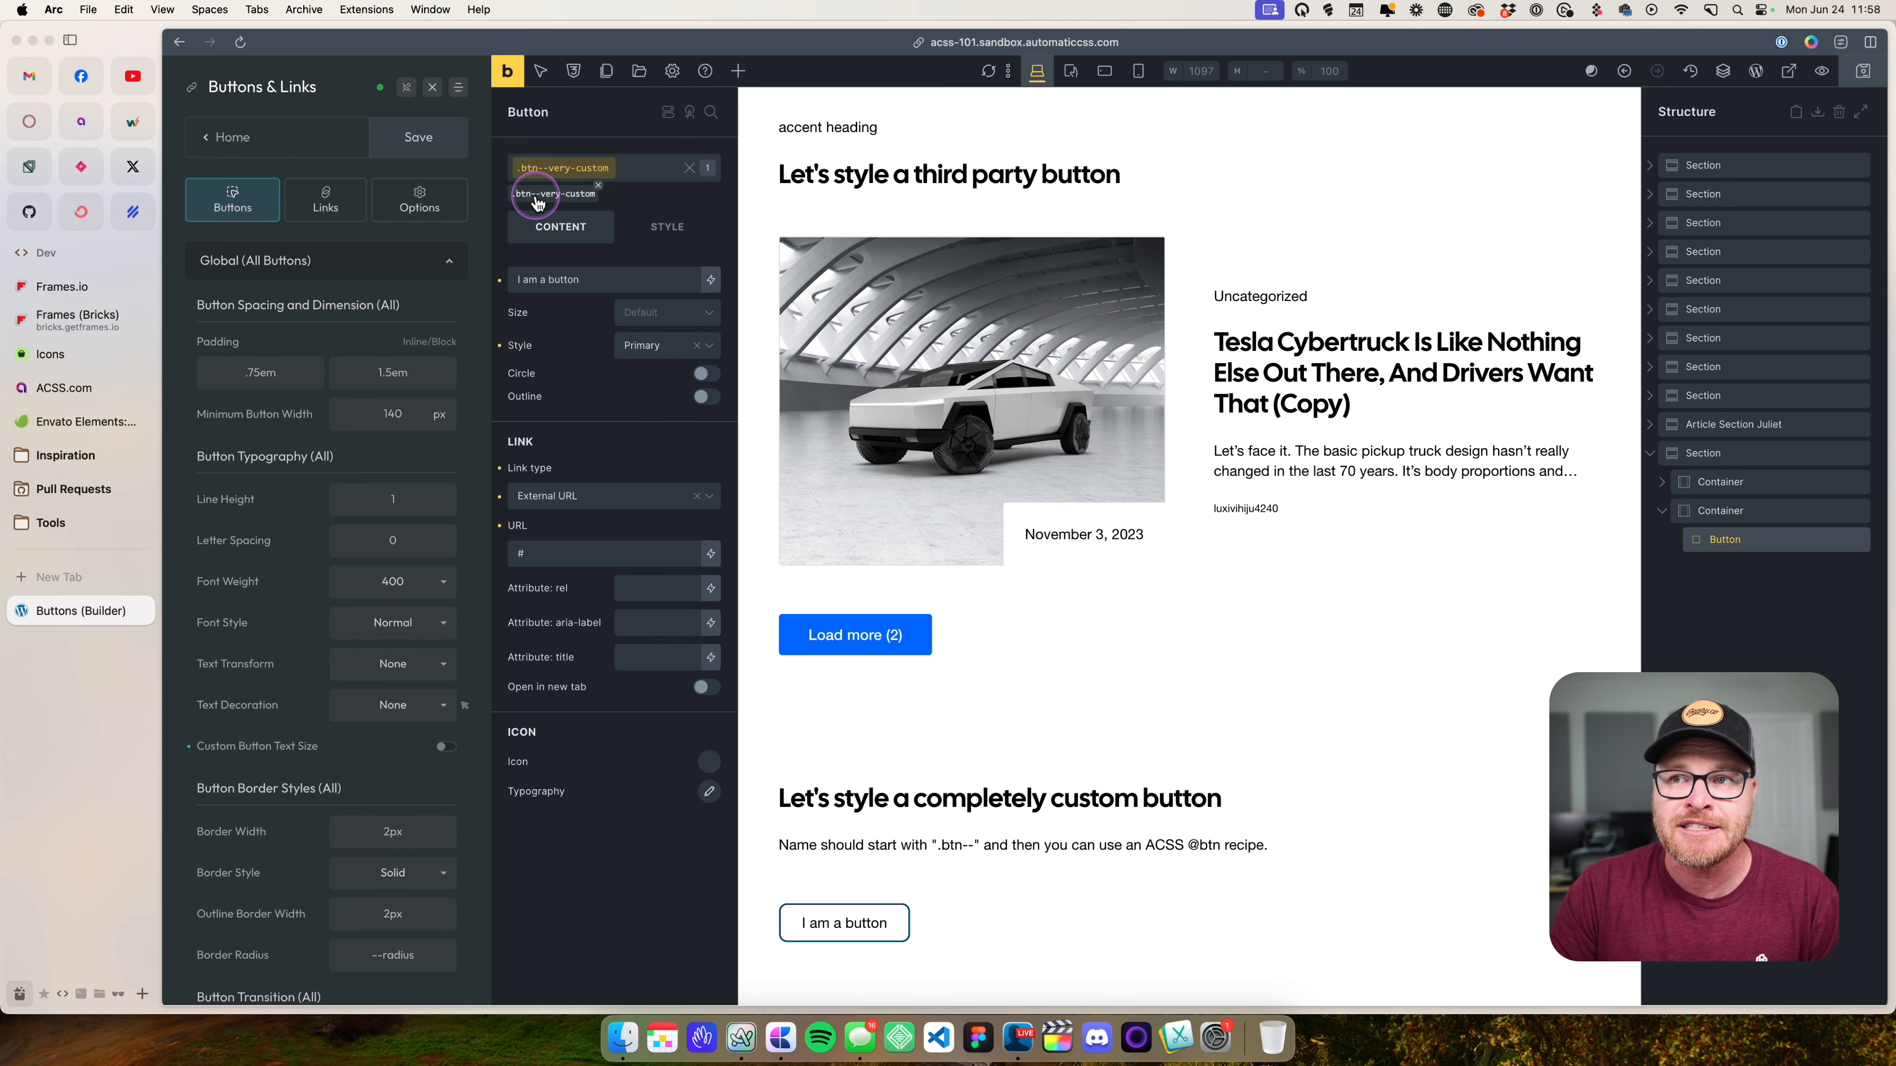
{"action": "left_click", "coordinate": [432, 87]}
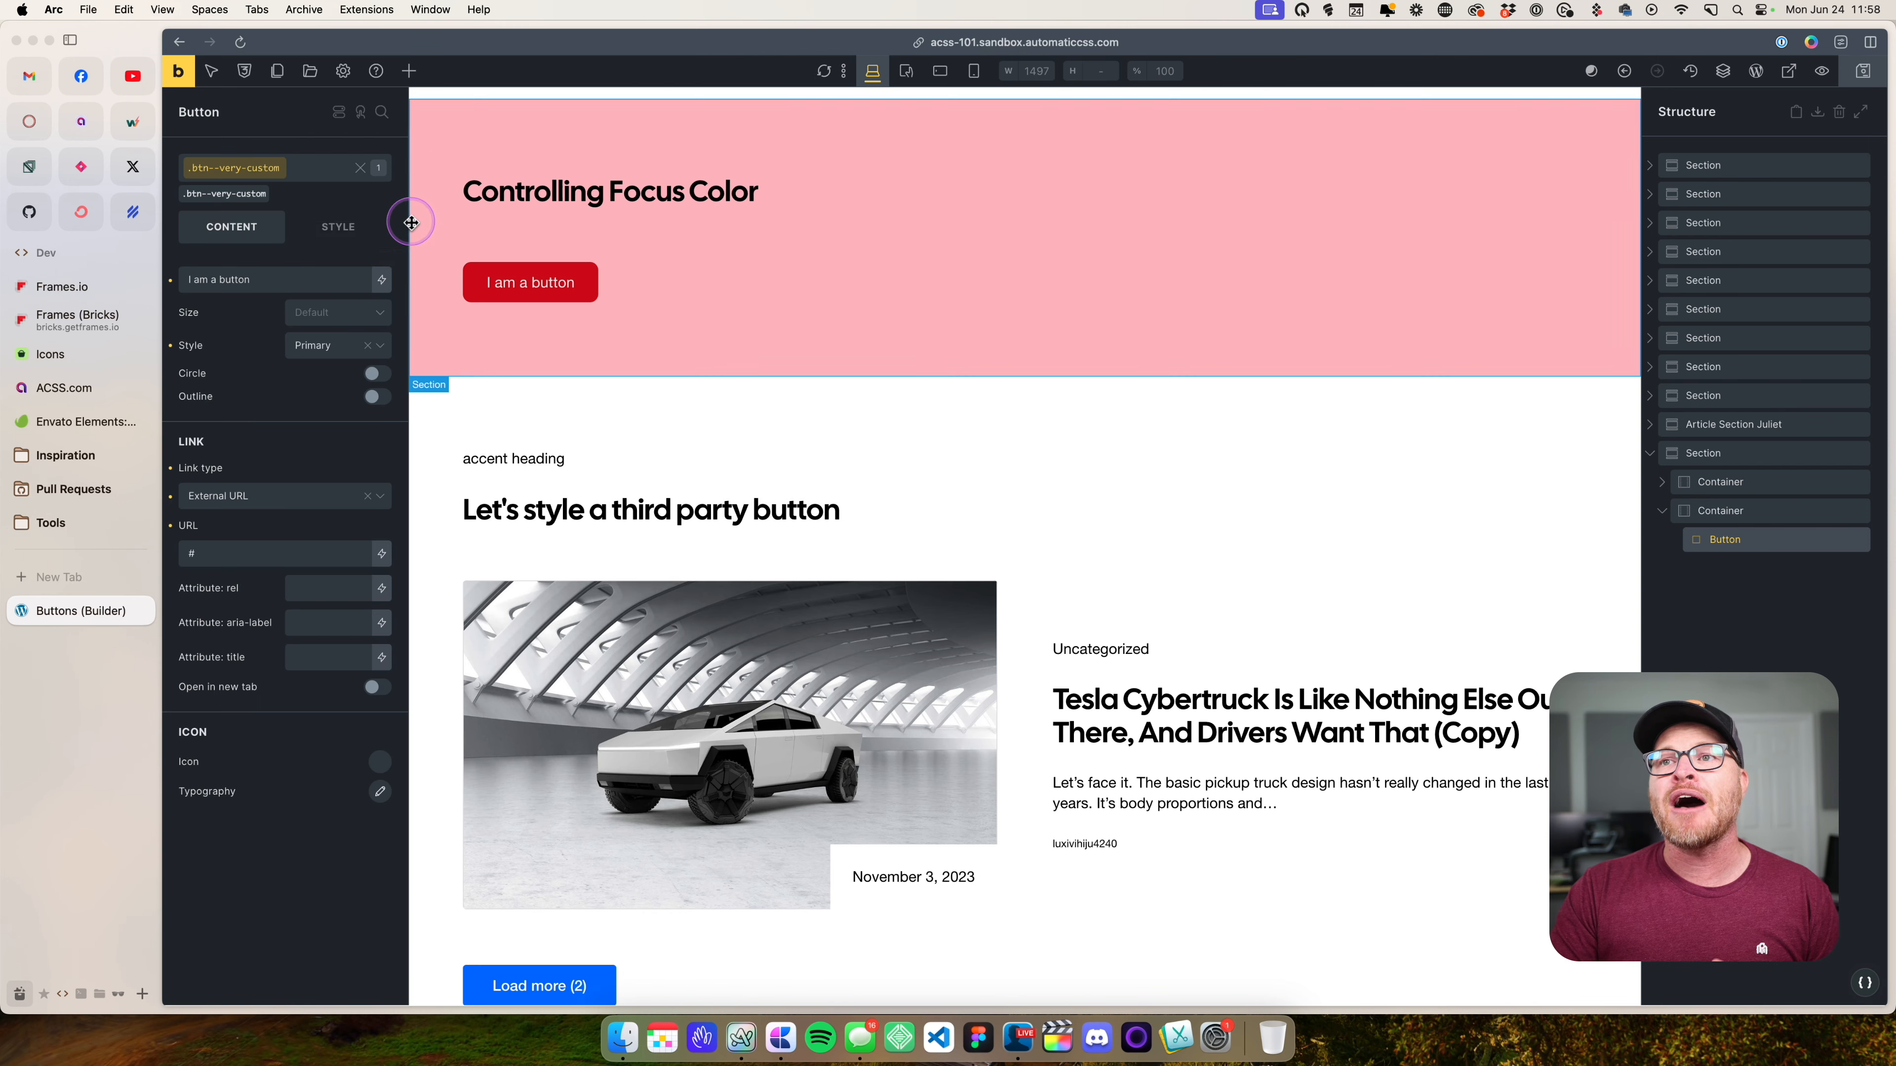
{"action": "left_click", "coordinate": [340, 247]}
{"action": "left_click", "coordinate": [321, 542]}
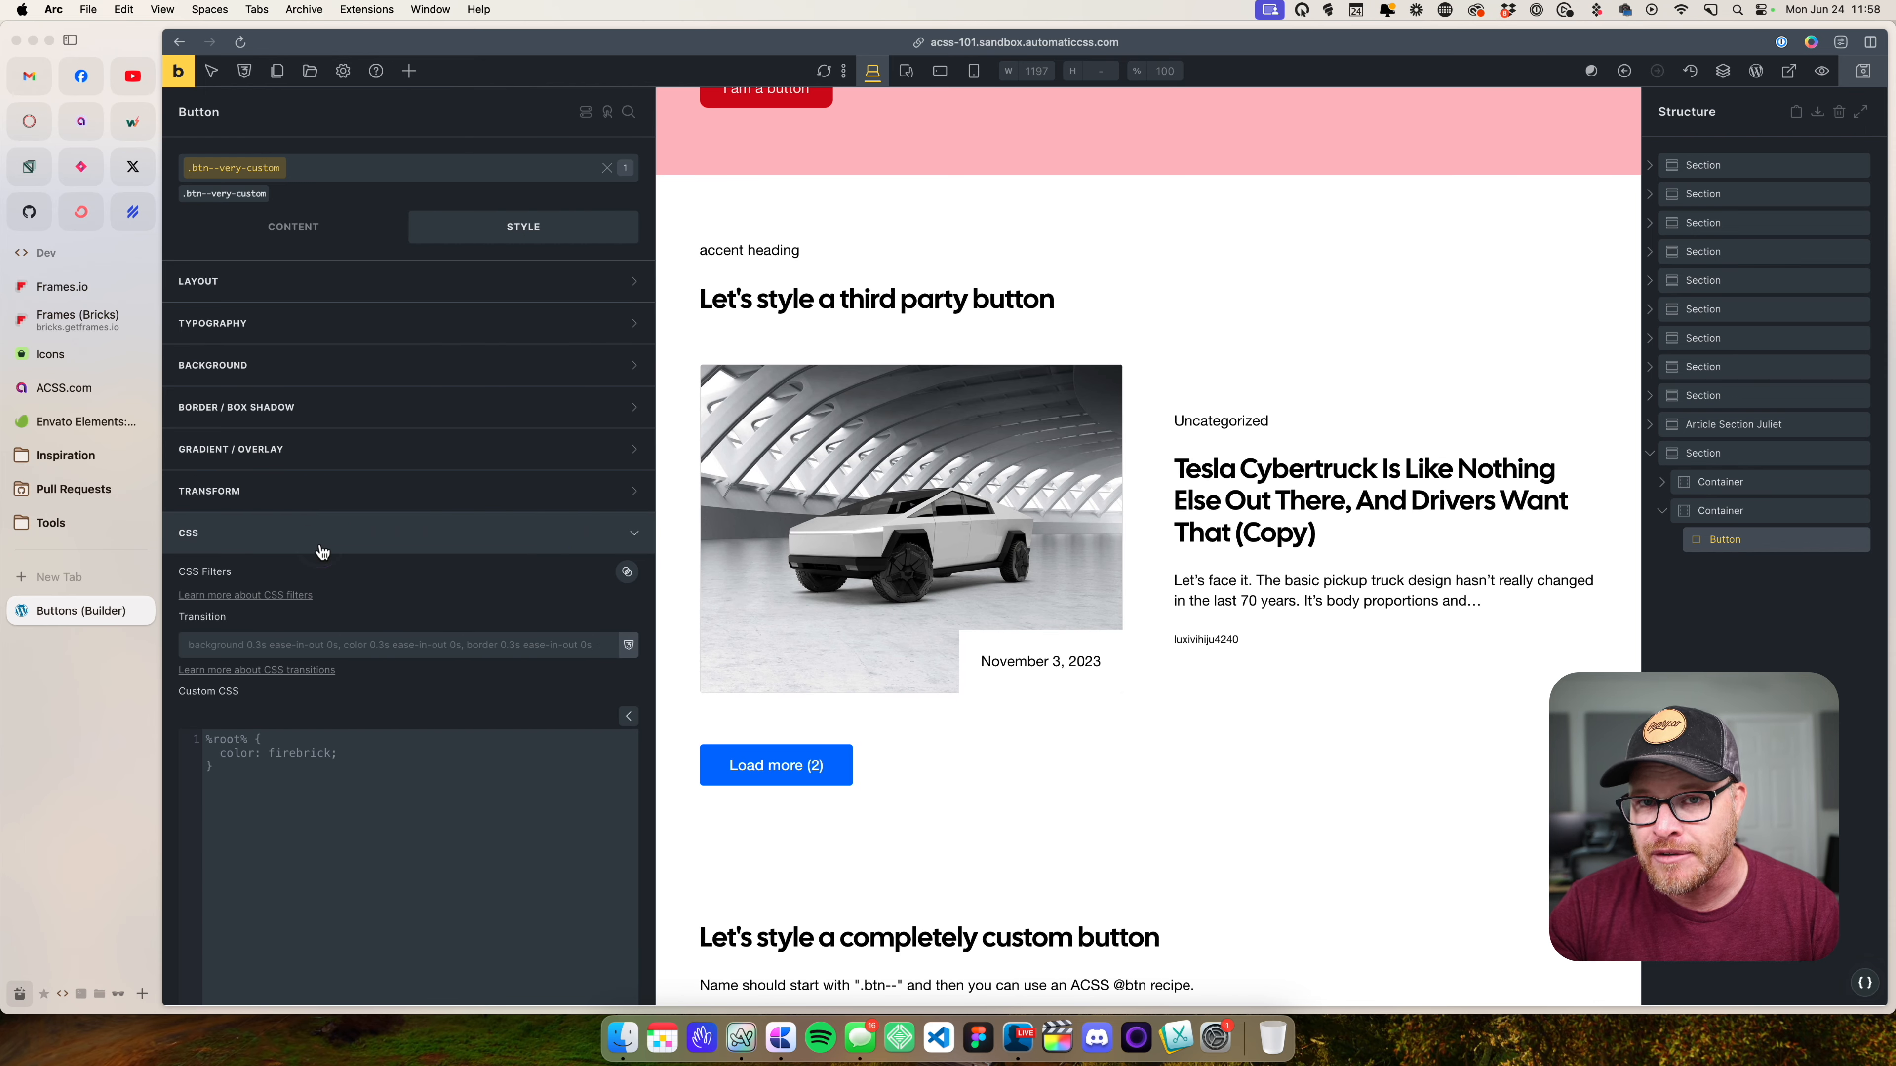
{"action": "left_click", "coordinate": [391, 808]}
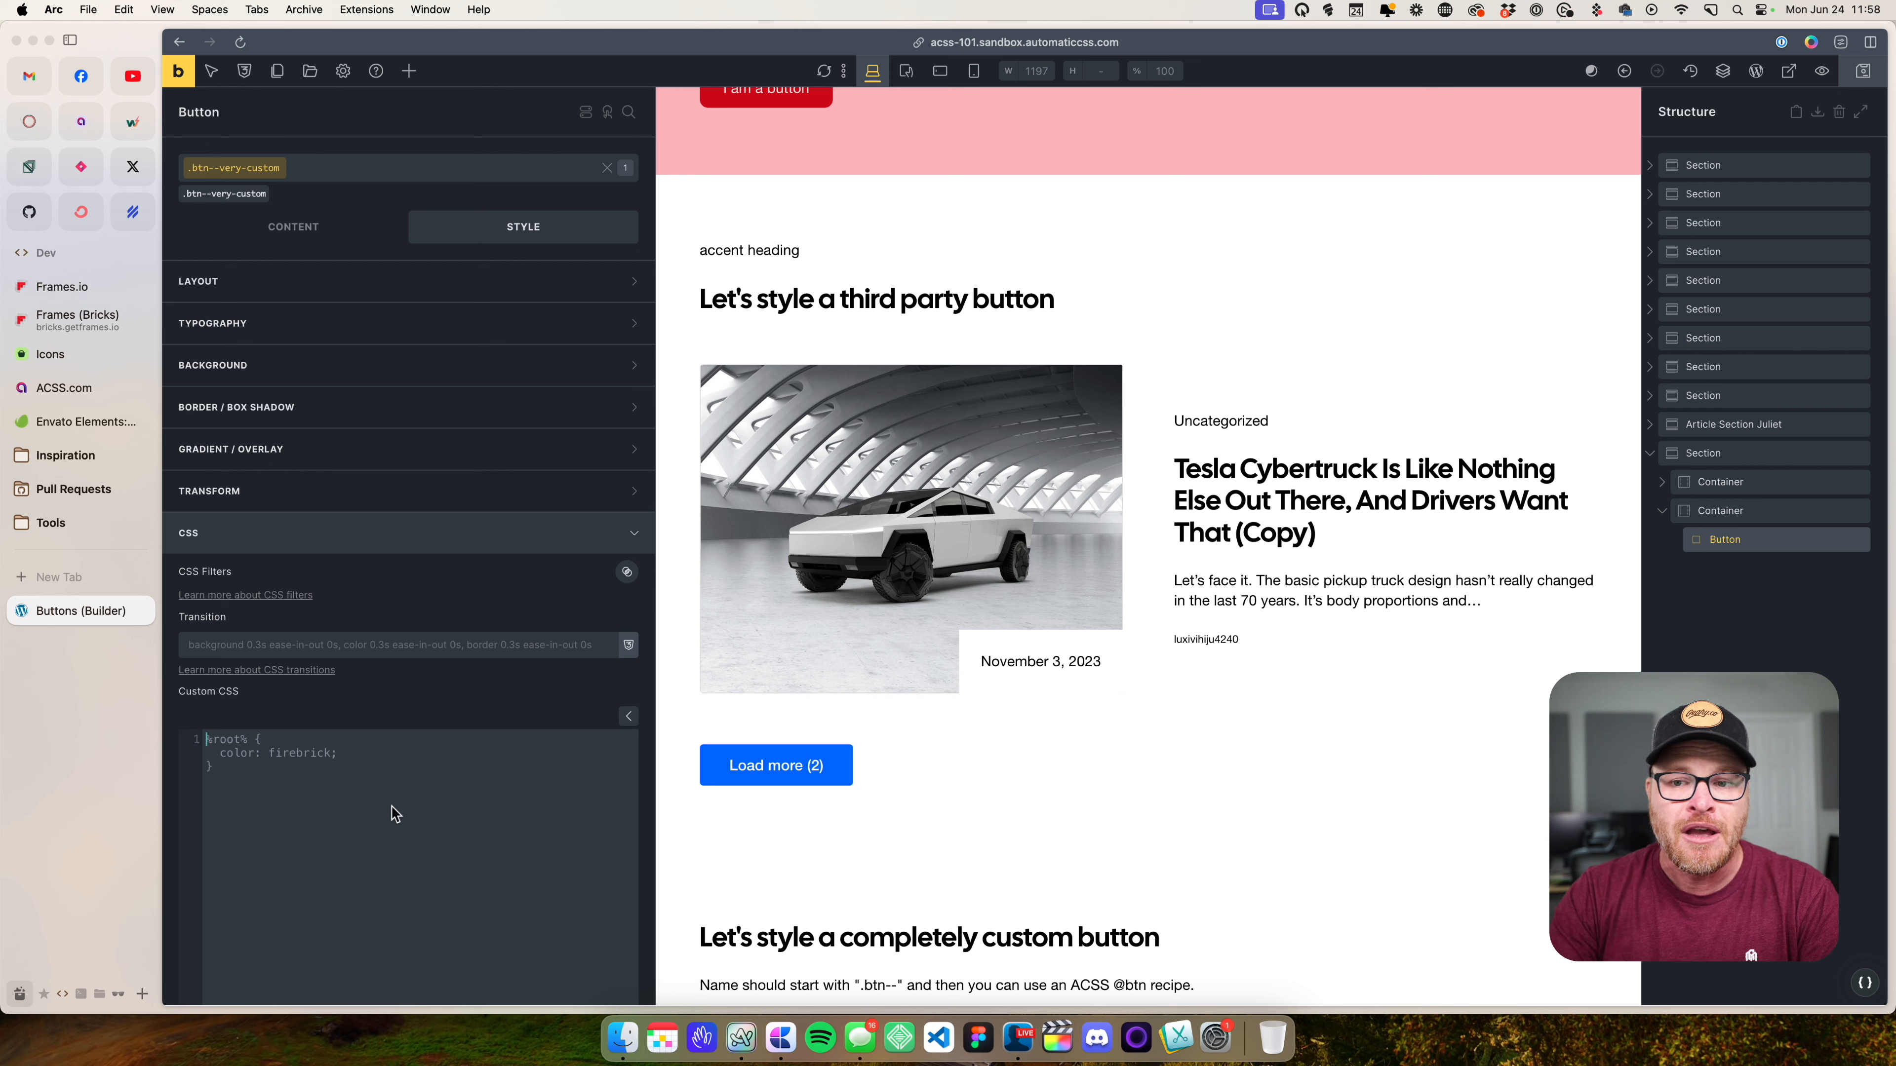
{"action": "left_click", "coordinate": [391, 807]}
{"action": "type", "text": "@"}
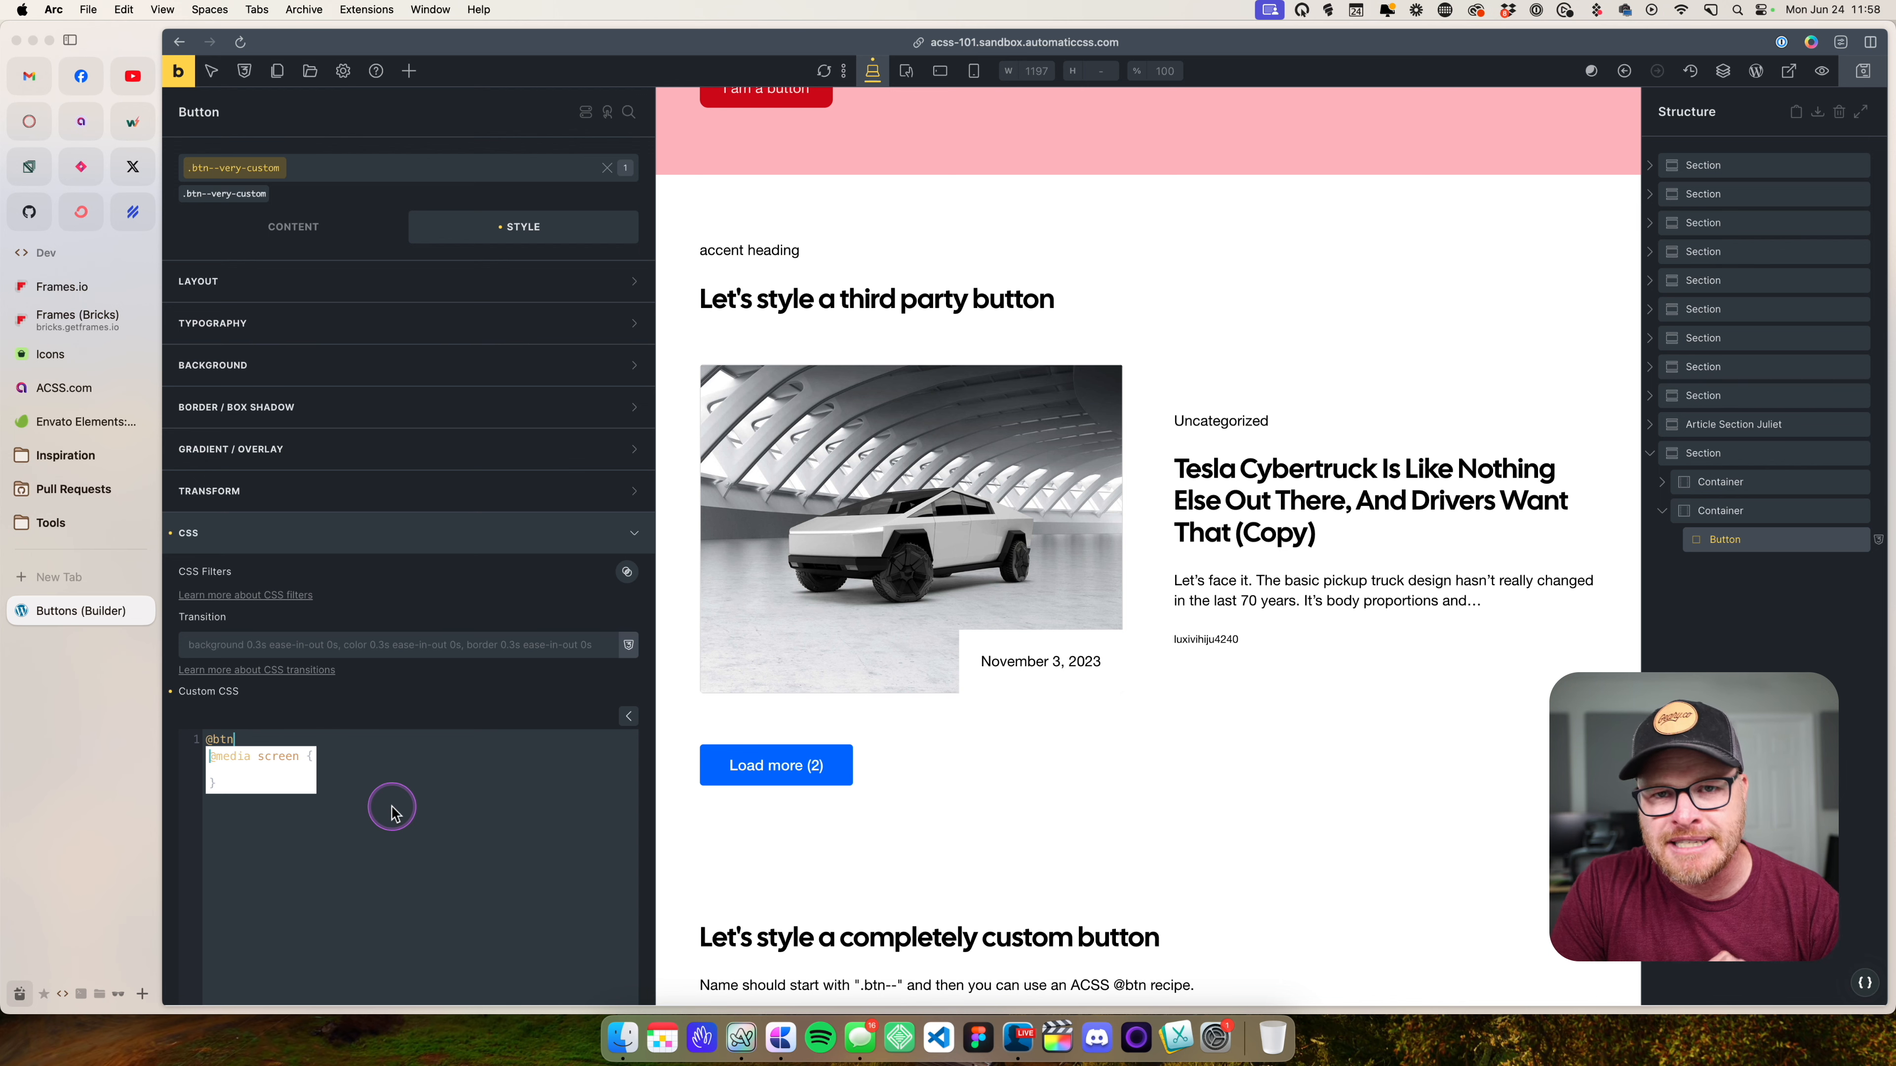
{"action": "type", "text": "btn"}
{"action": "key", "text": "Tab"}
{"action": "scroll", "coordinate": [406, 818], "scroll_direction": "down", "scroll_amount": 3}
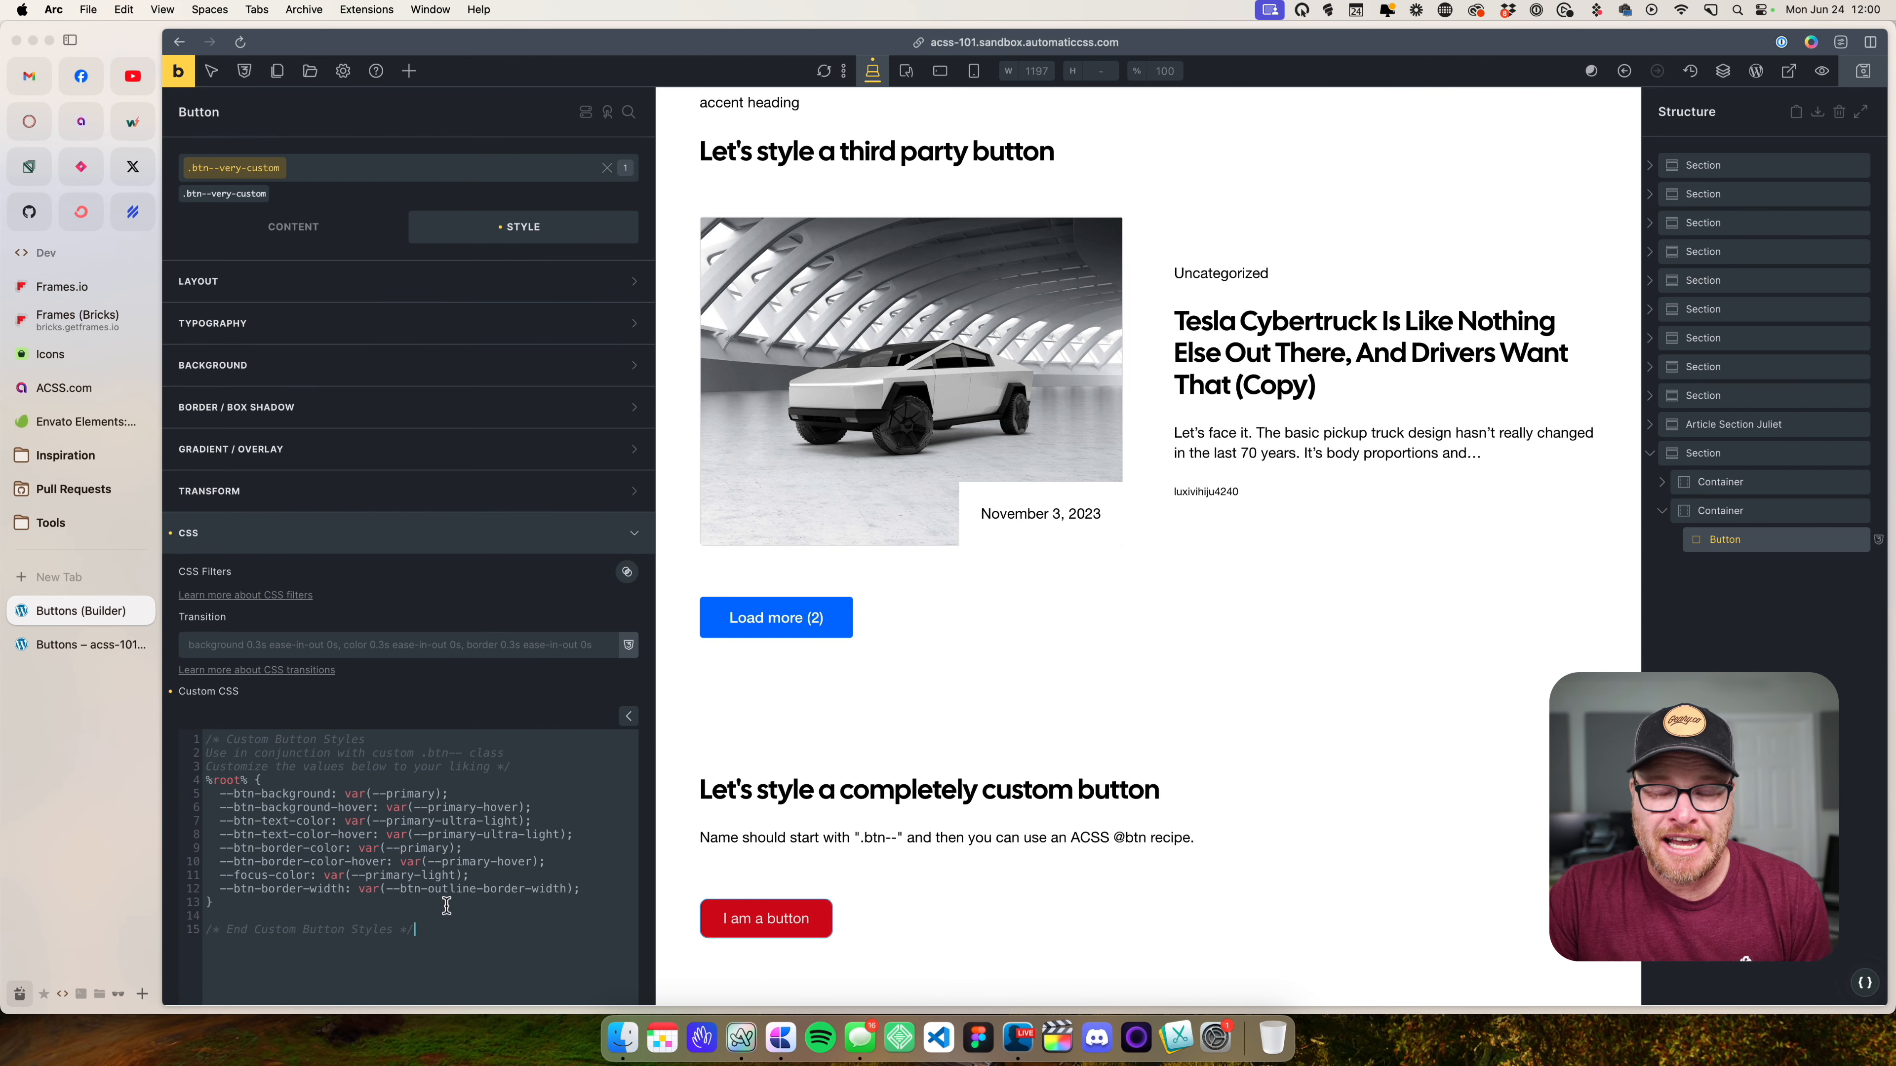
- Set --btn-background in the button's custom CSS to linear-gradient(55deg, var(--primary), var(--primary-semi-light))
{"action": "left_click", "coordinate": [443, 817]}
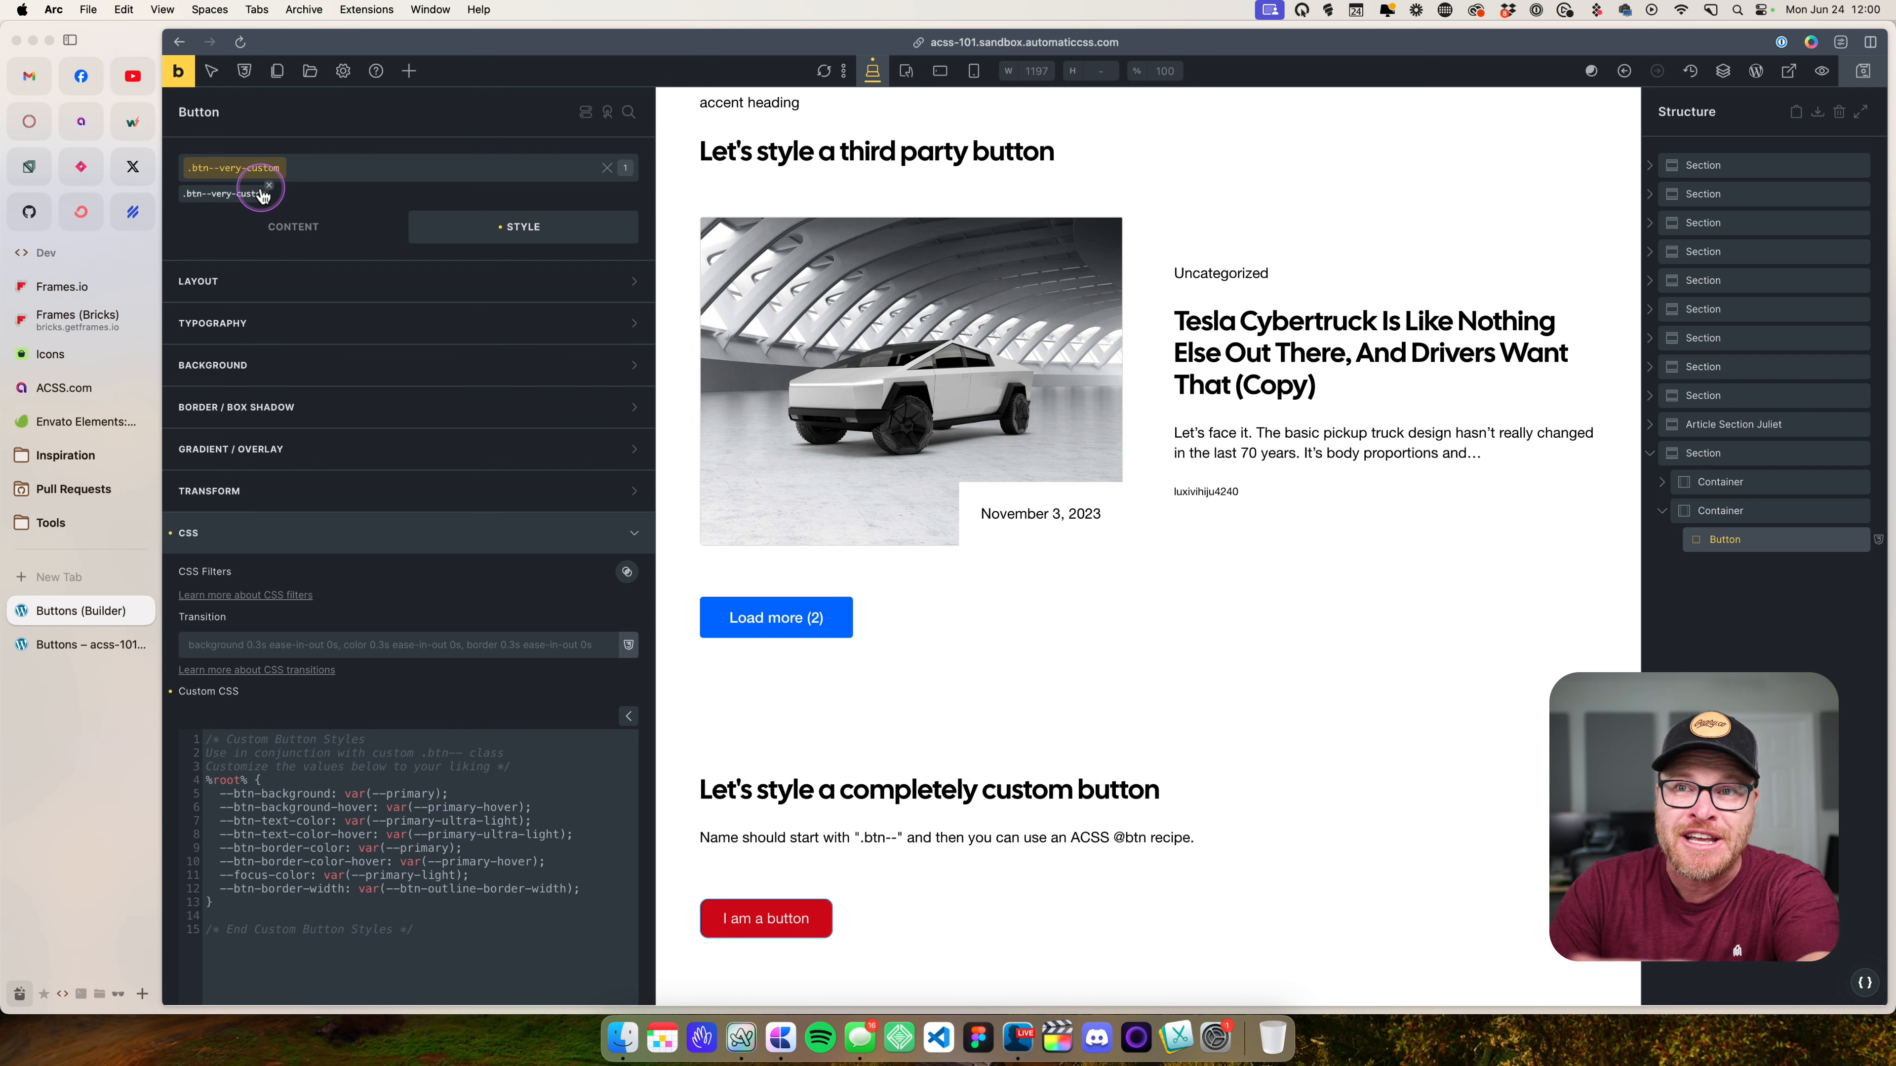
{"action": "left_click", "coordinate": [475, 902]}
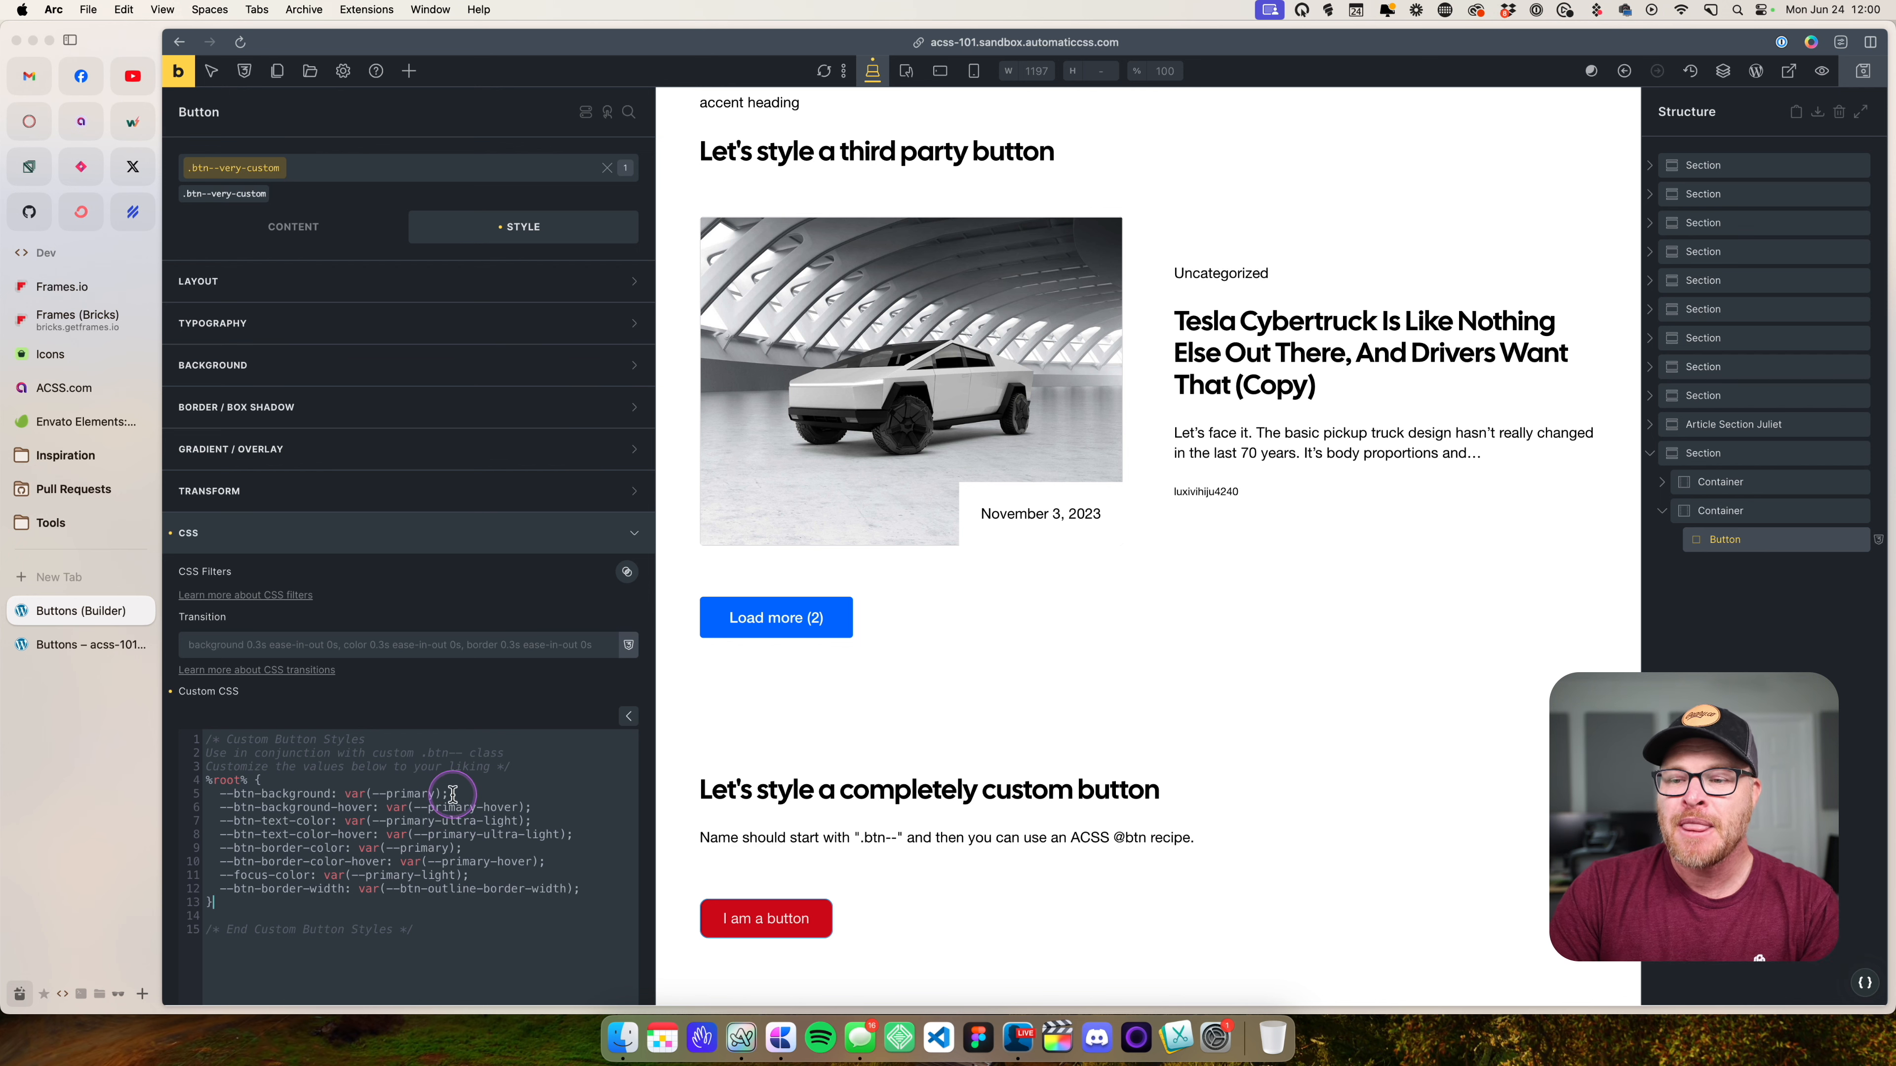
{"action": "left_click_drag", "start_coordinate": [442, 794], "coordinate": [345, 794]}
{"action": "key", "text": "BackSpace"}
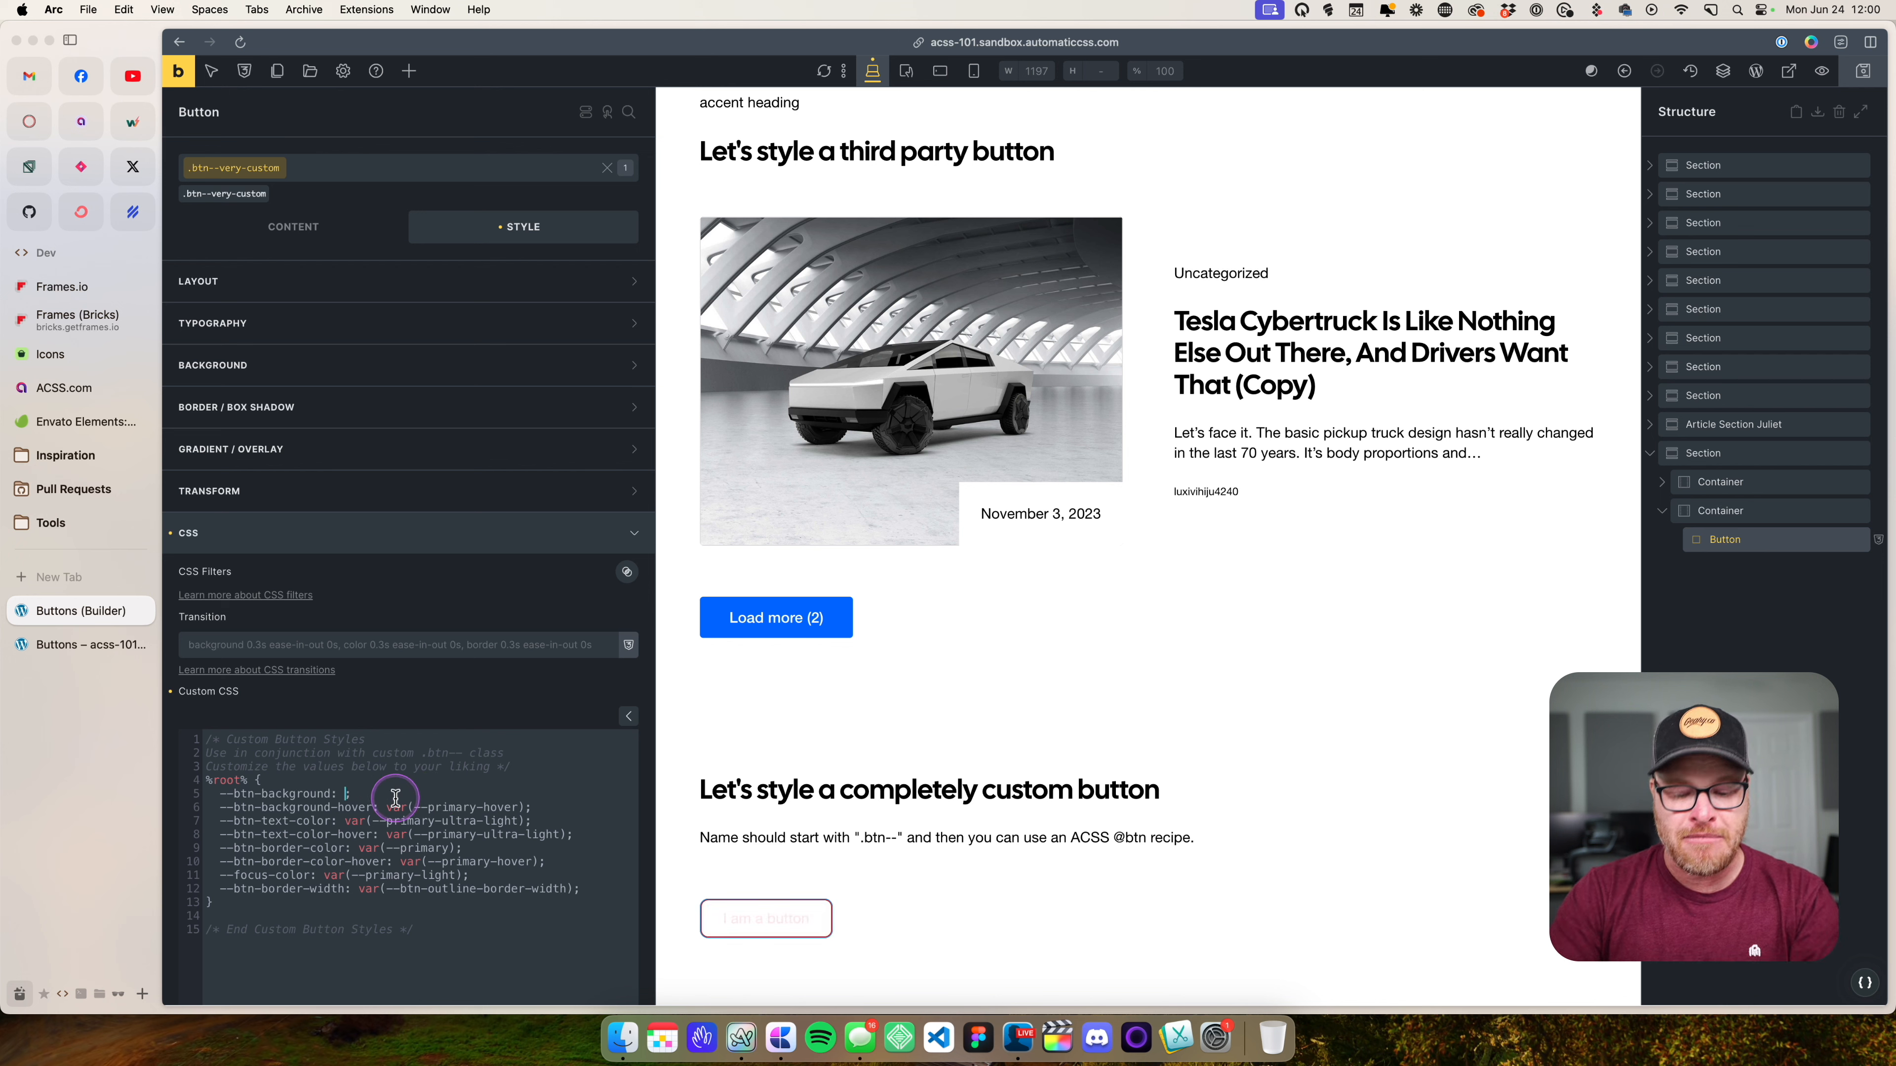
{"action": "type", "text": "linear-gradient()"}
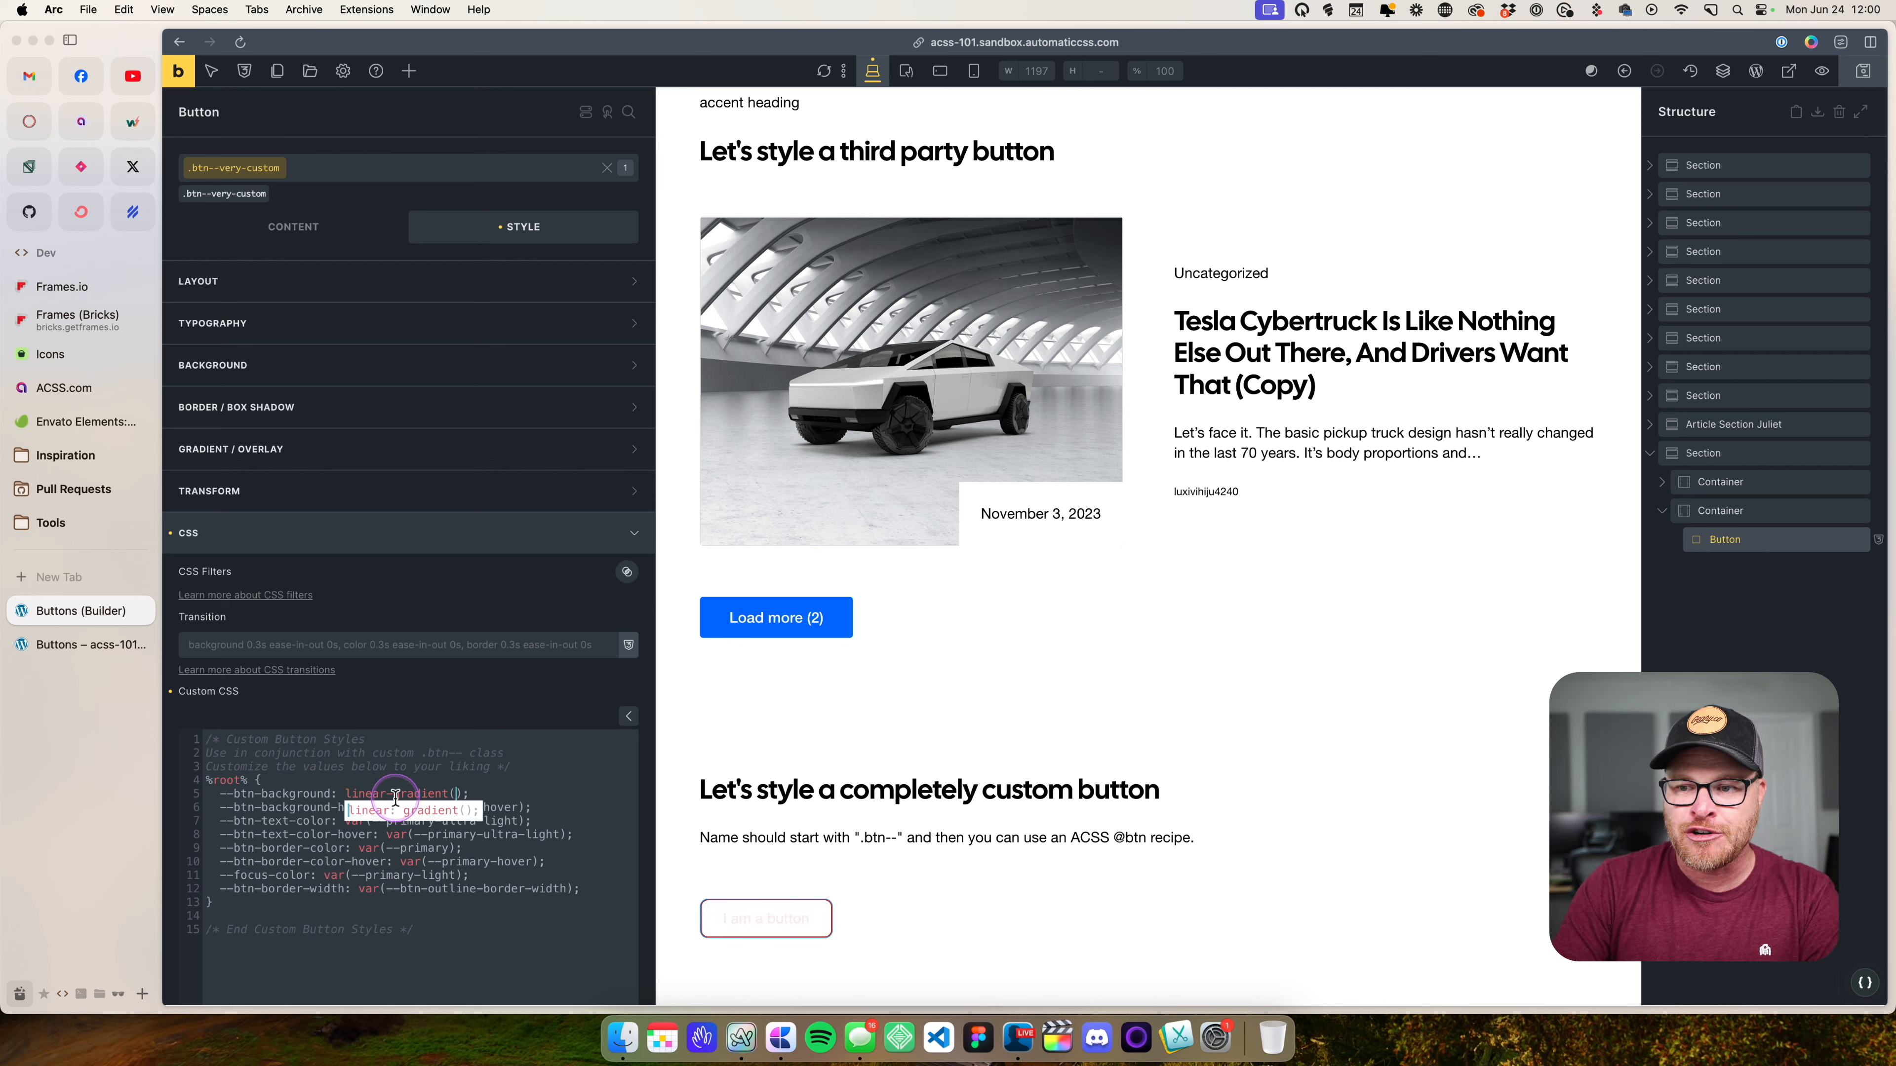
{"action": "type", "text": "55deg"}
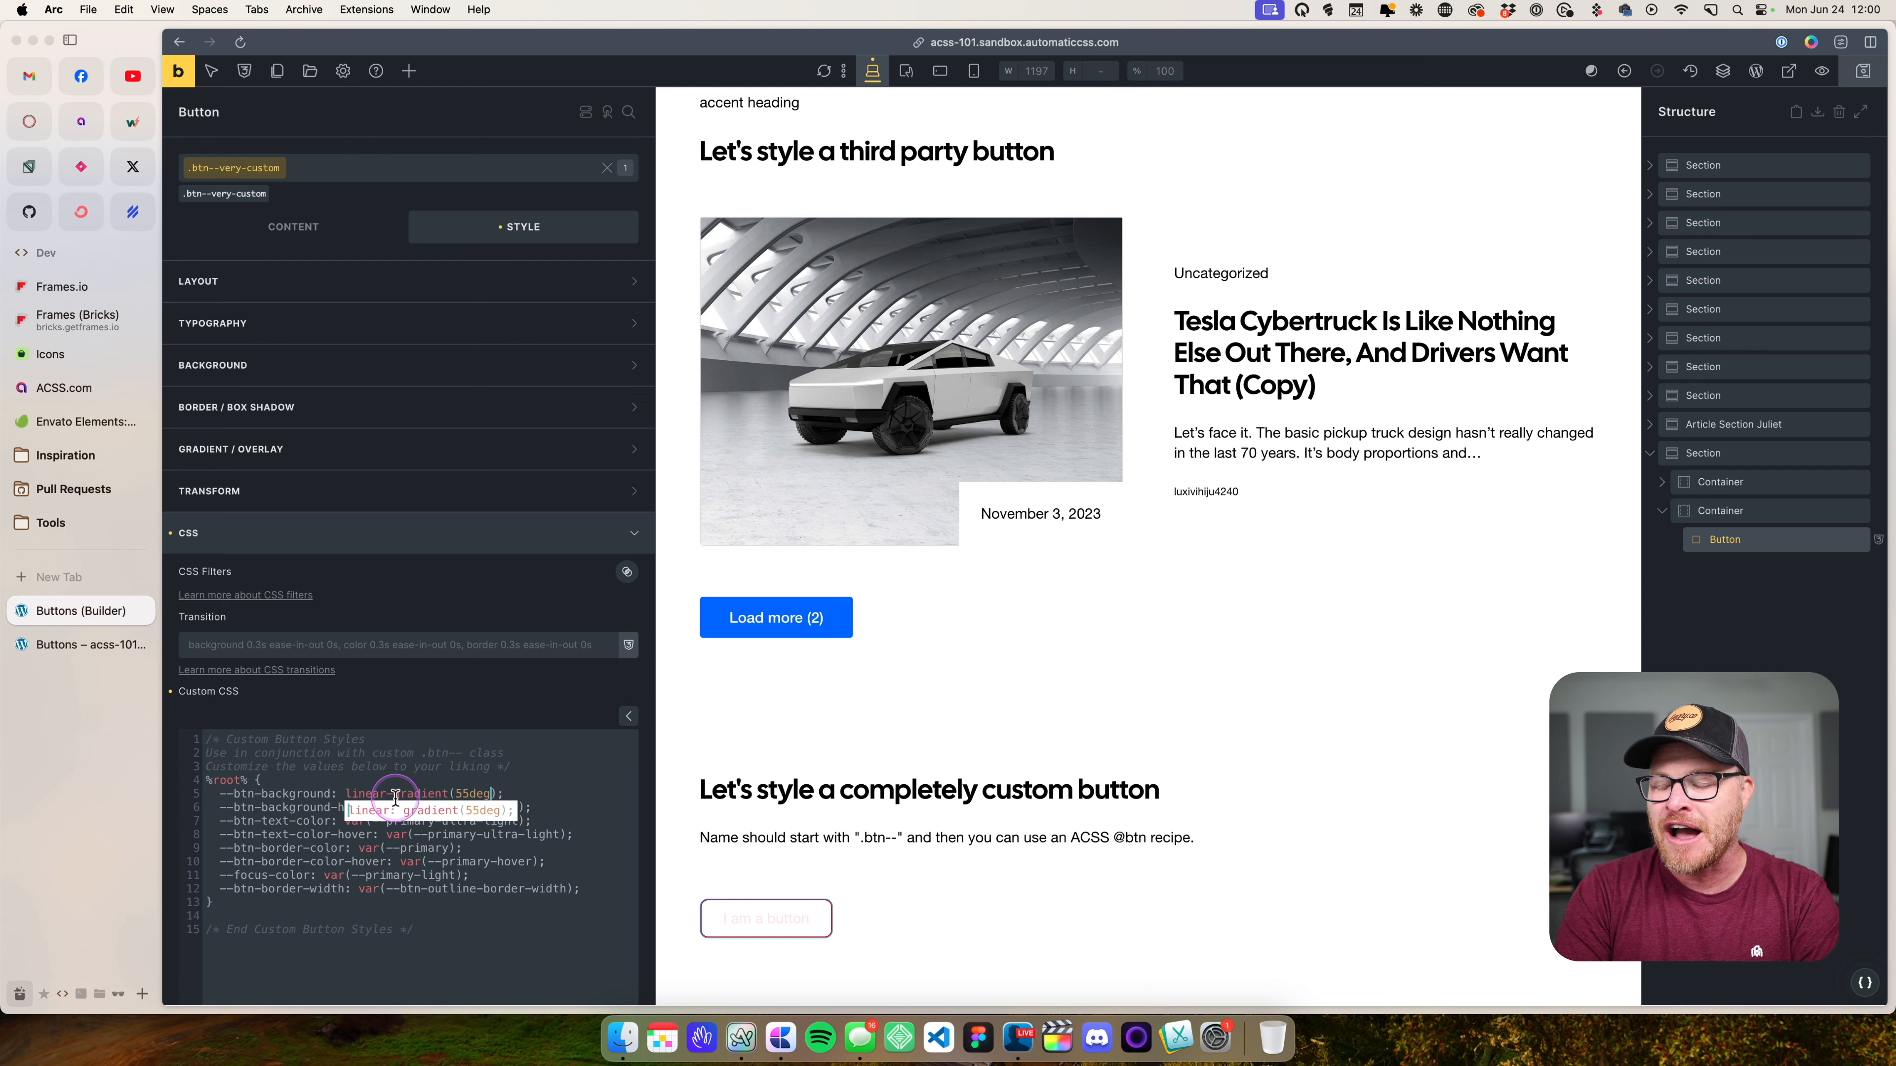
{"action": "type", "text": ", var(--primary"}
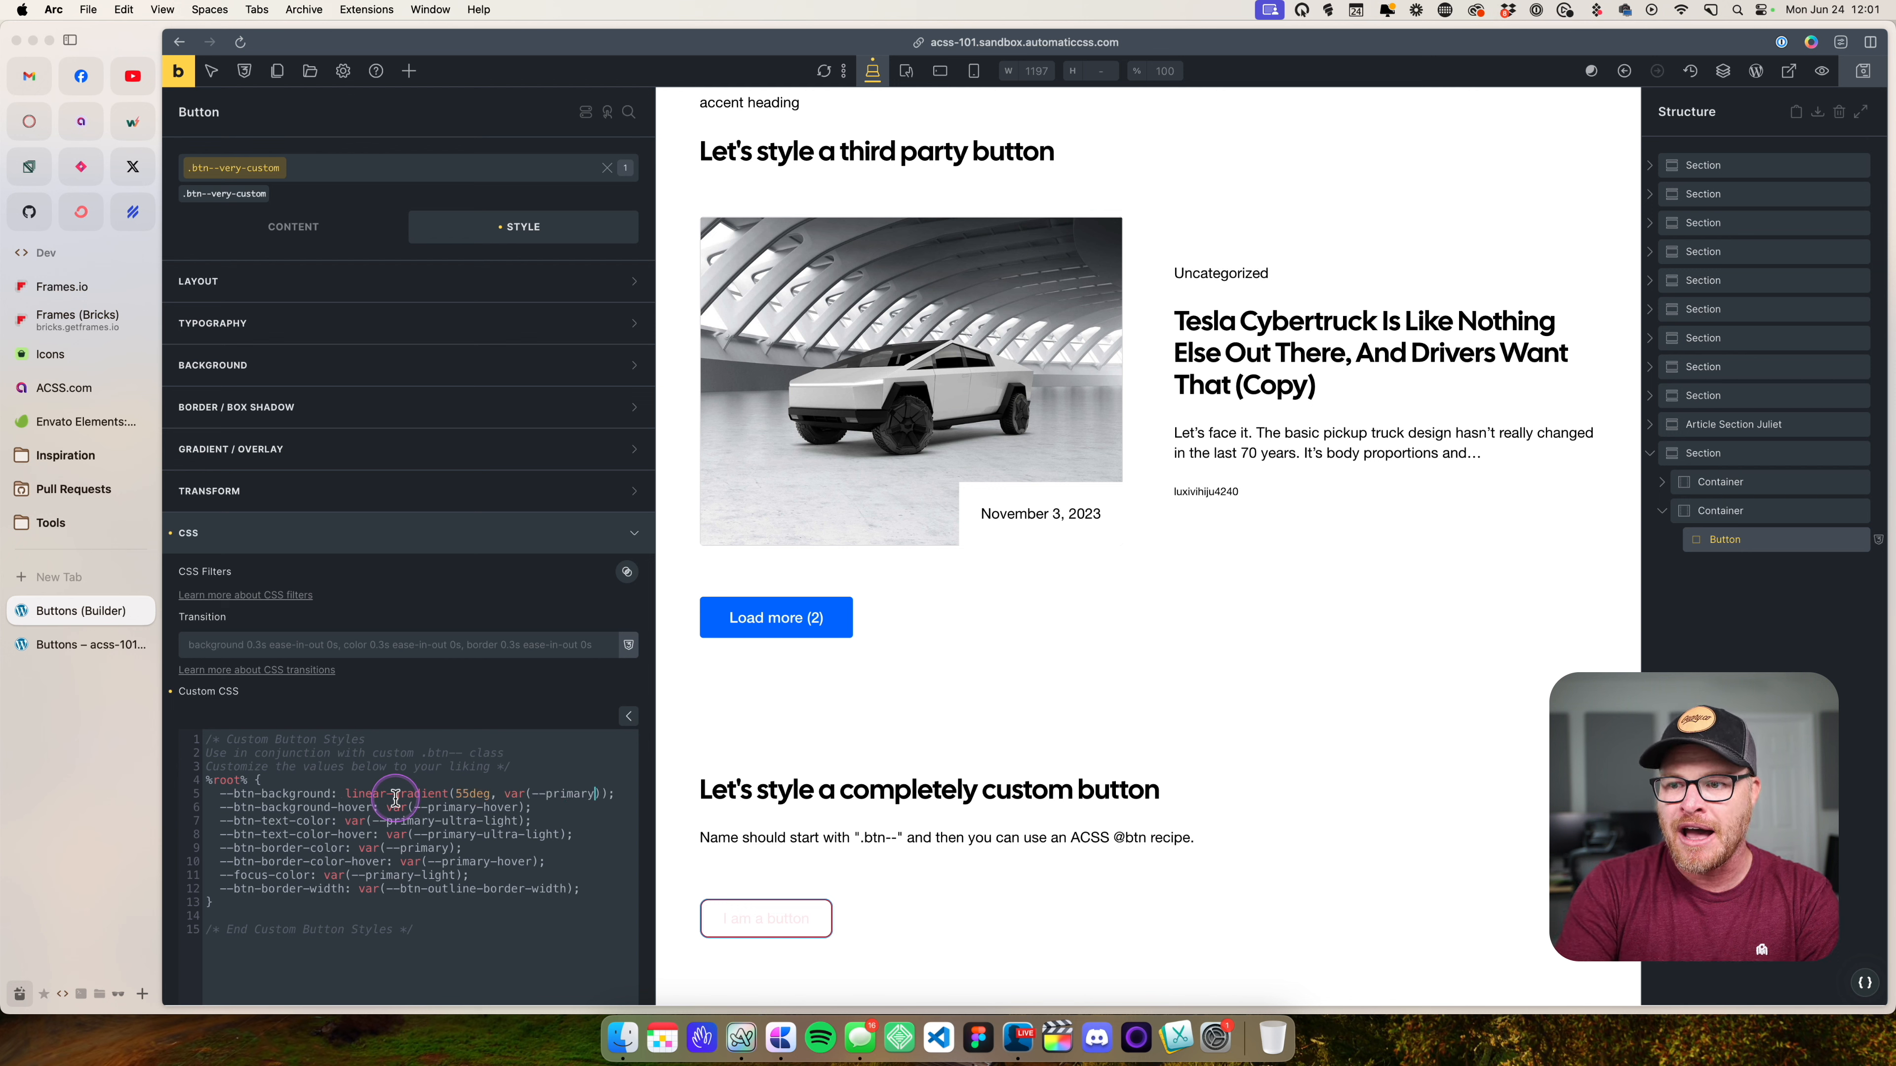
{"action": "type", "text": "ve"}
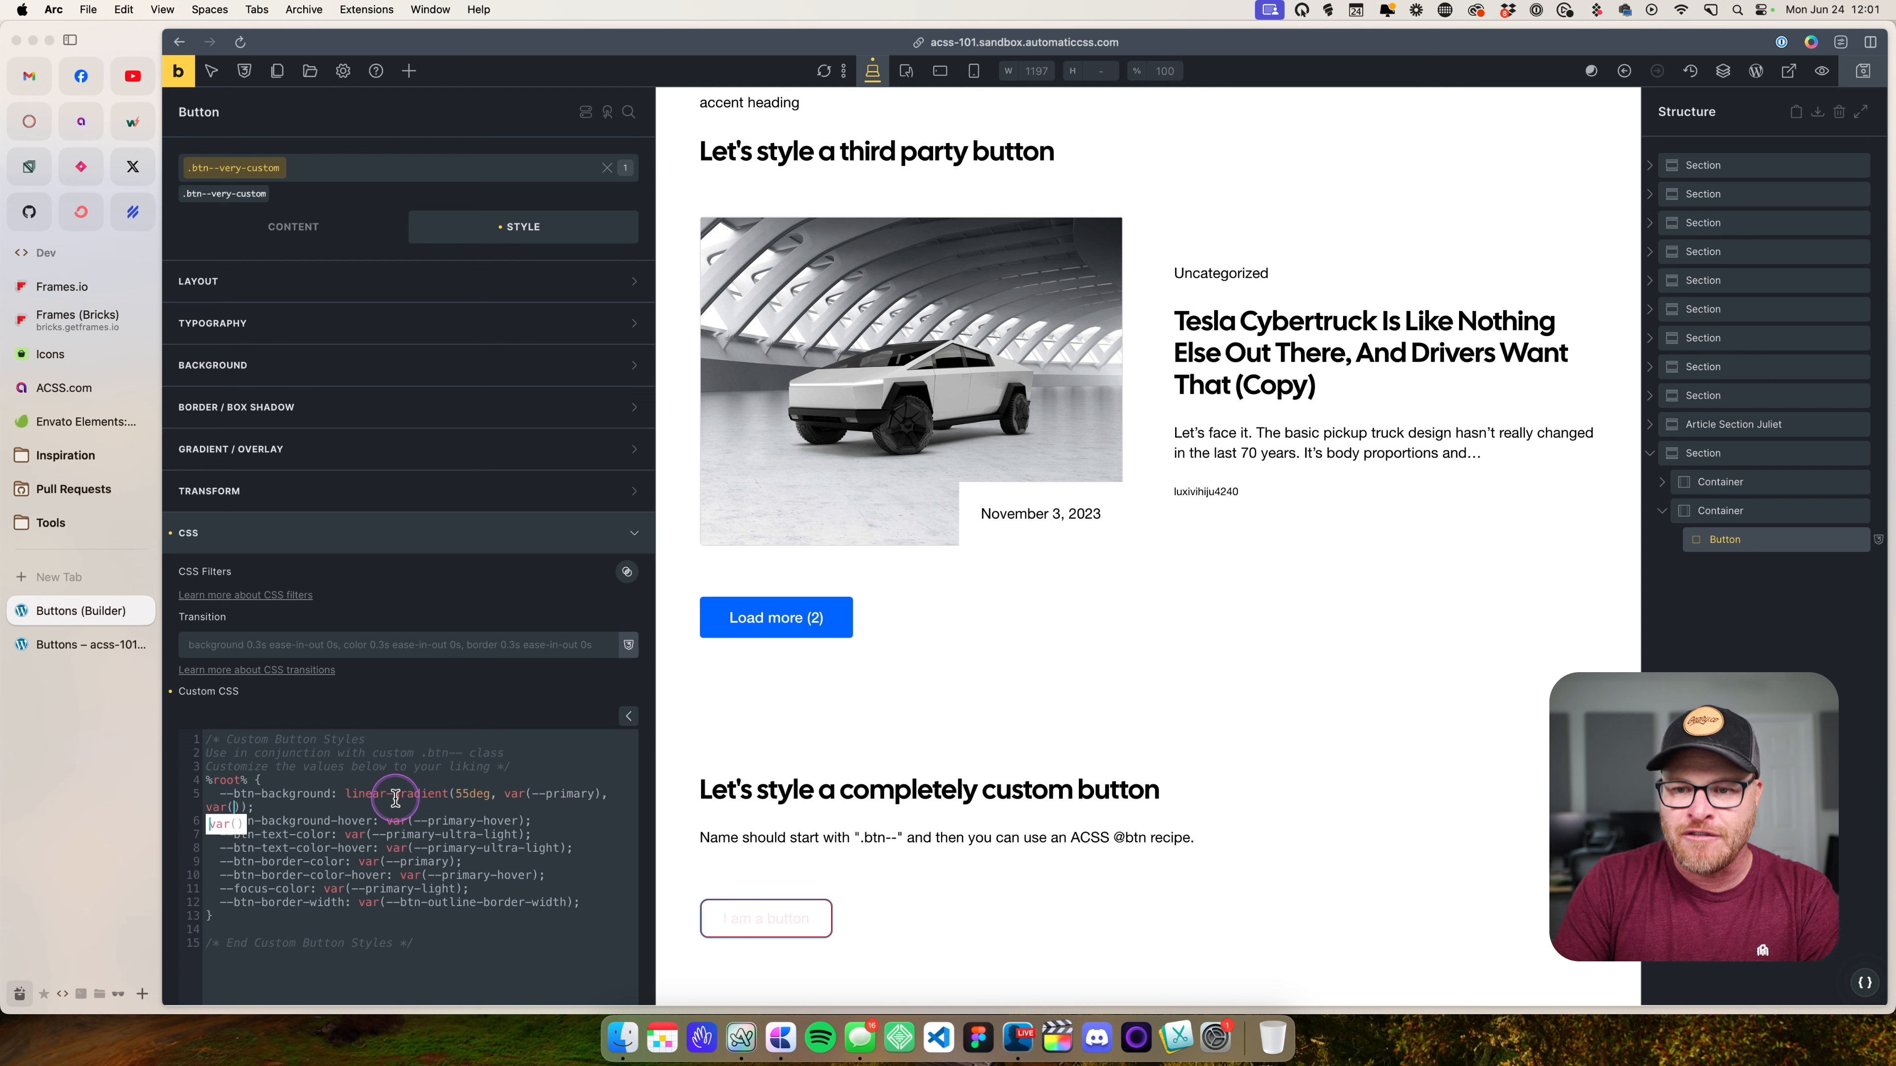
{"action": "type", "text": "--primary-semi-li"}
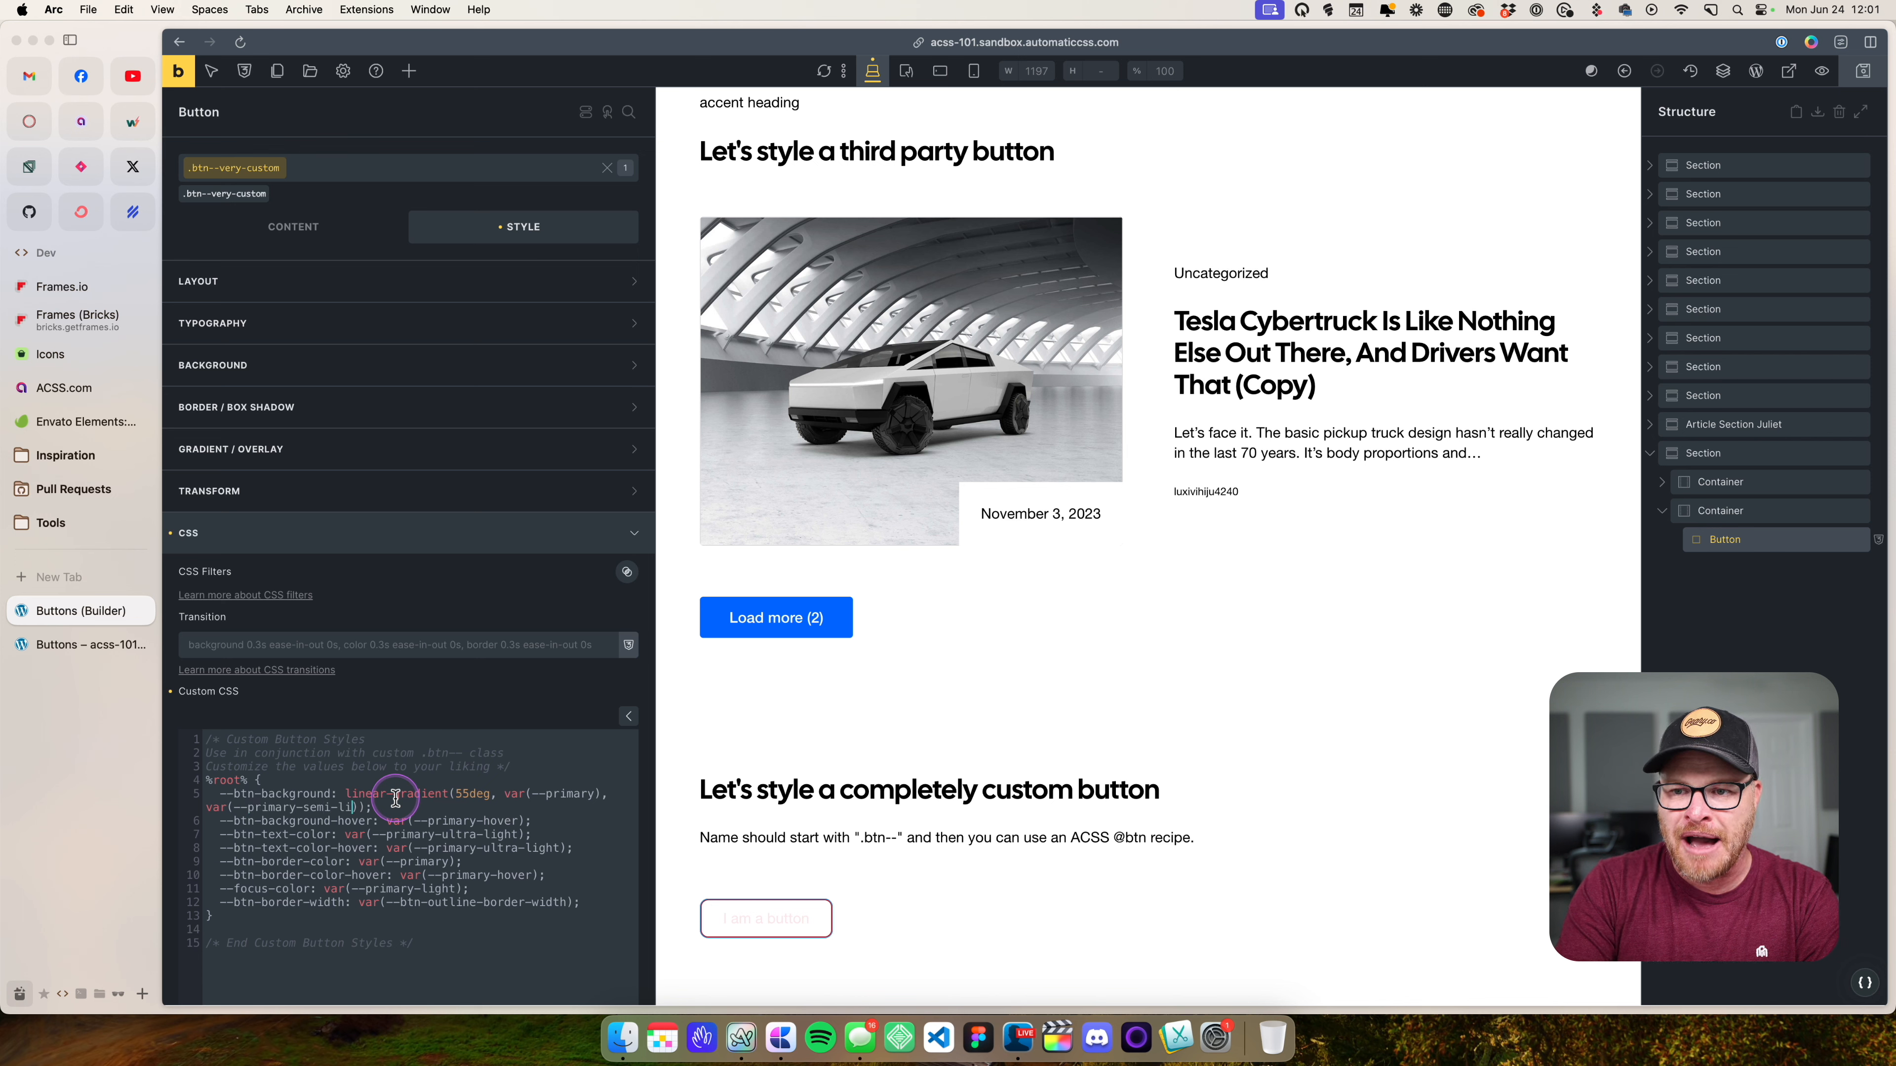
{"action": "type", "text": "ght"}
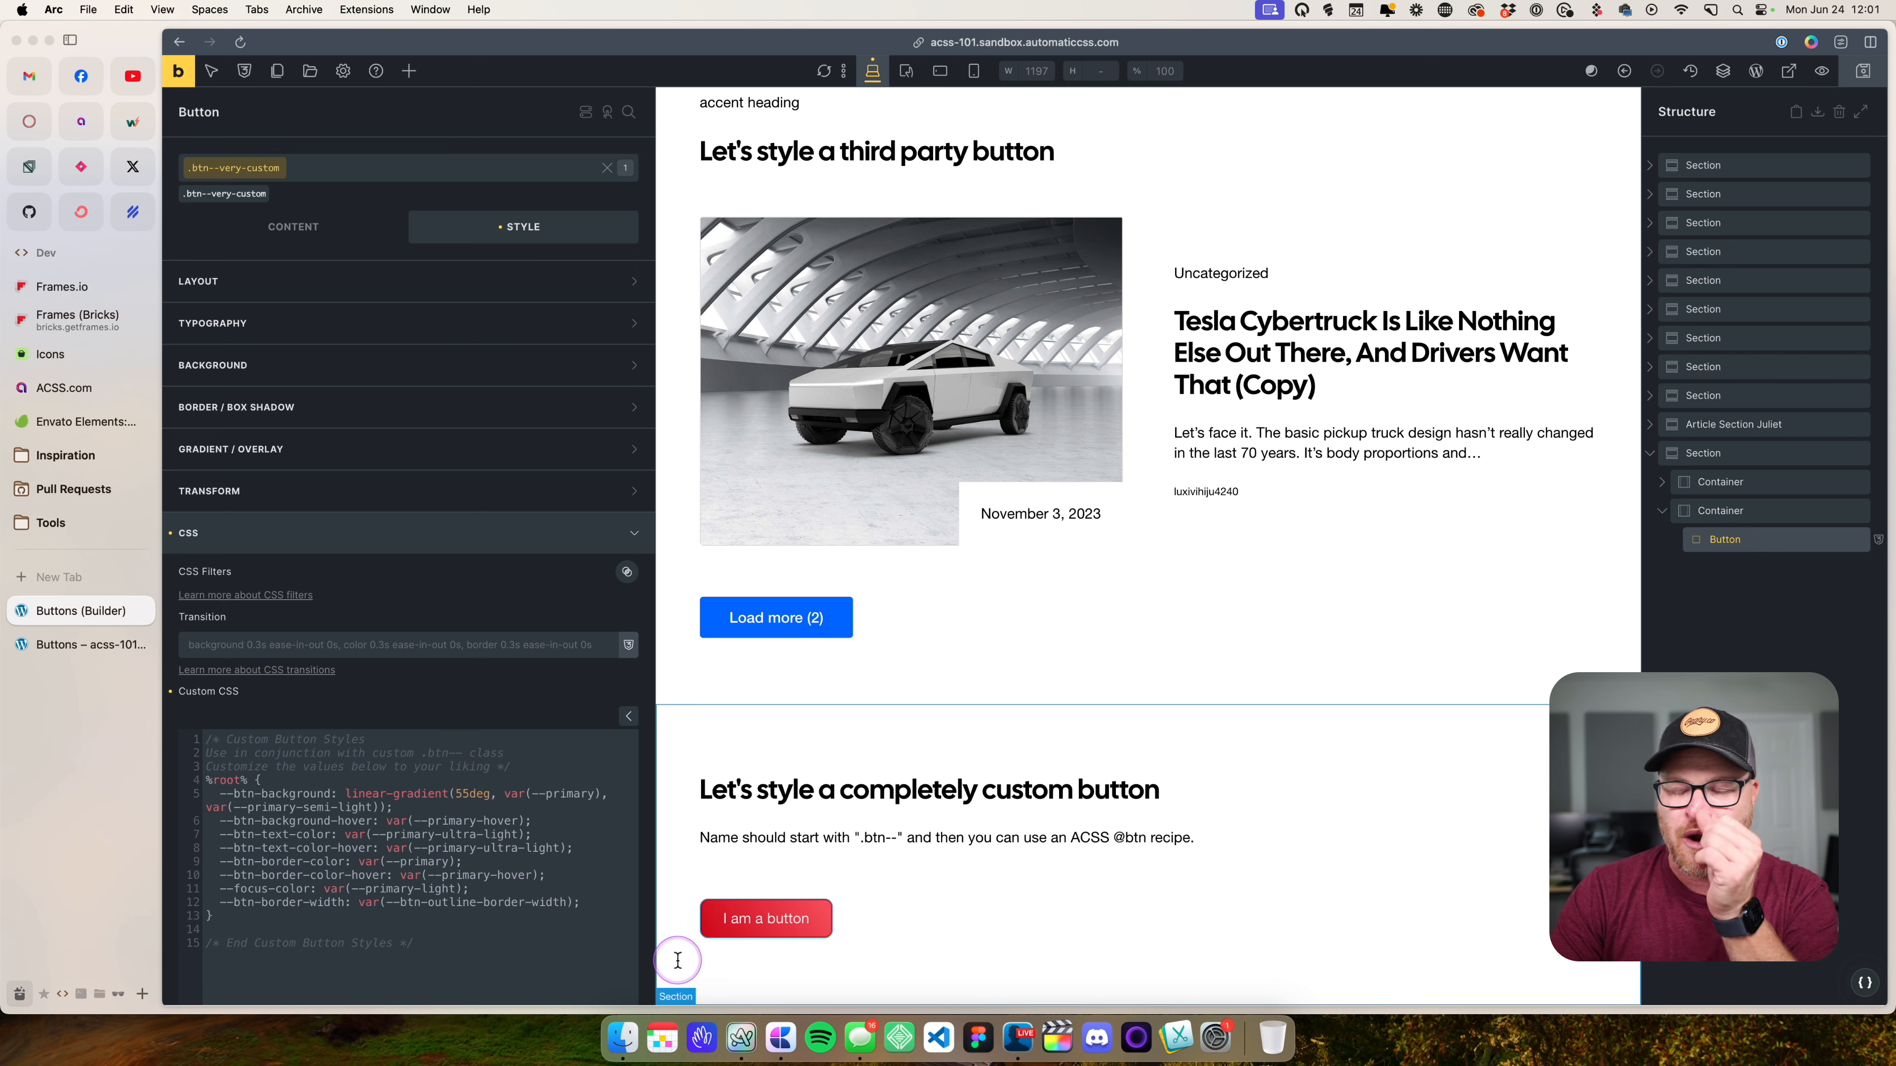
- Copy the gradient to --btn-background-hover with its colours reversed, as linear-gradient(55deg, var(--primary-semi-light), var(--primary))
{"action": "left_click_drag", "start_coordinate": [394, 807], "coordinate": [347, 793]}
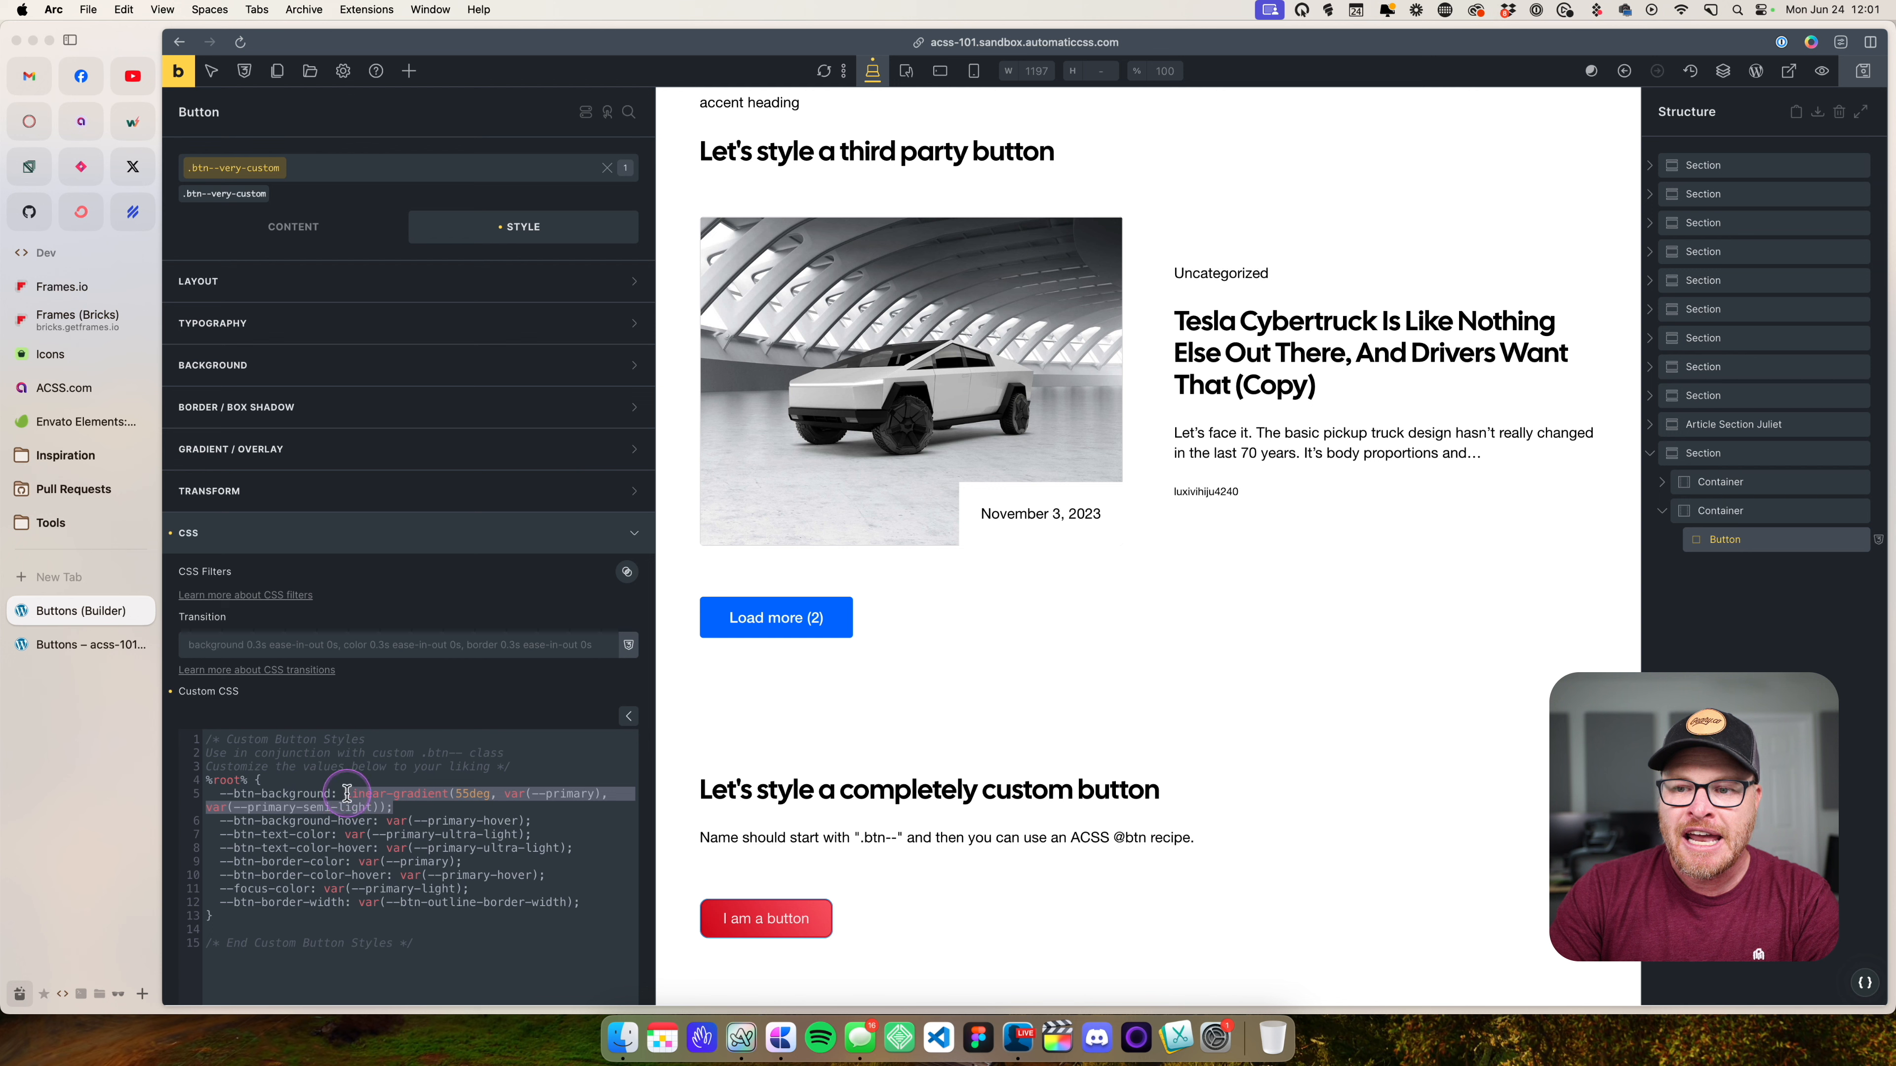
{"action": "key", "text": "super+c"}
{"action": "left_click_drag", "start_coordinate": [567, 820], "coordinate": [387, 820]}
{"action": "key", "text": "super+v"}
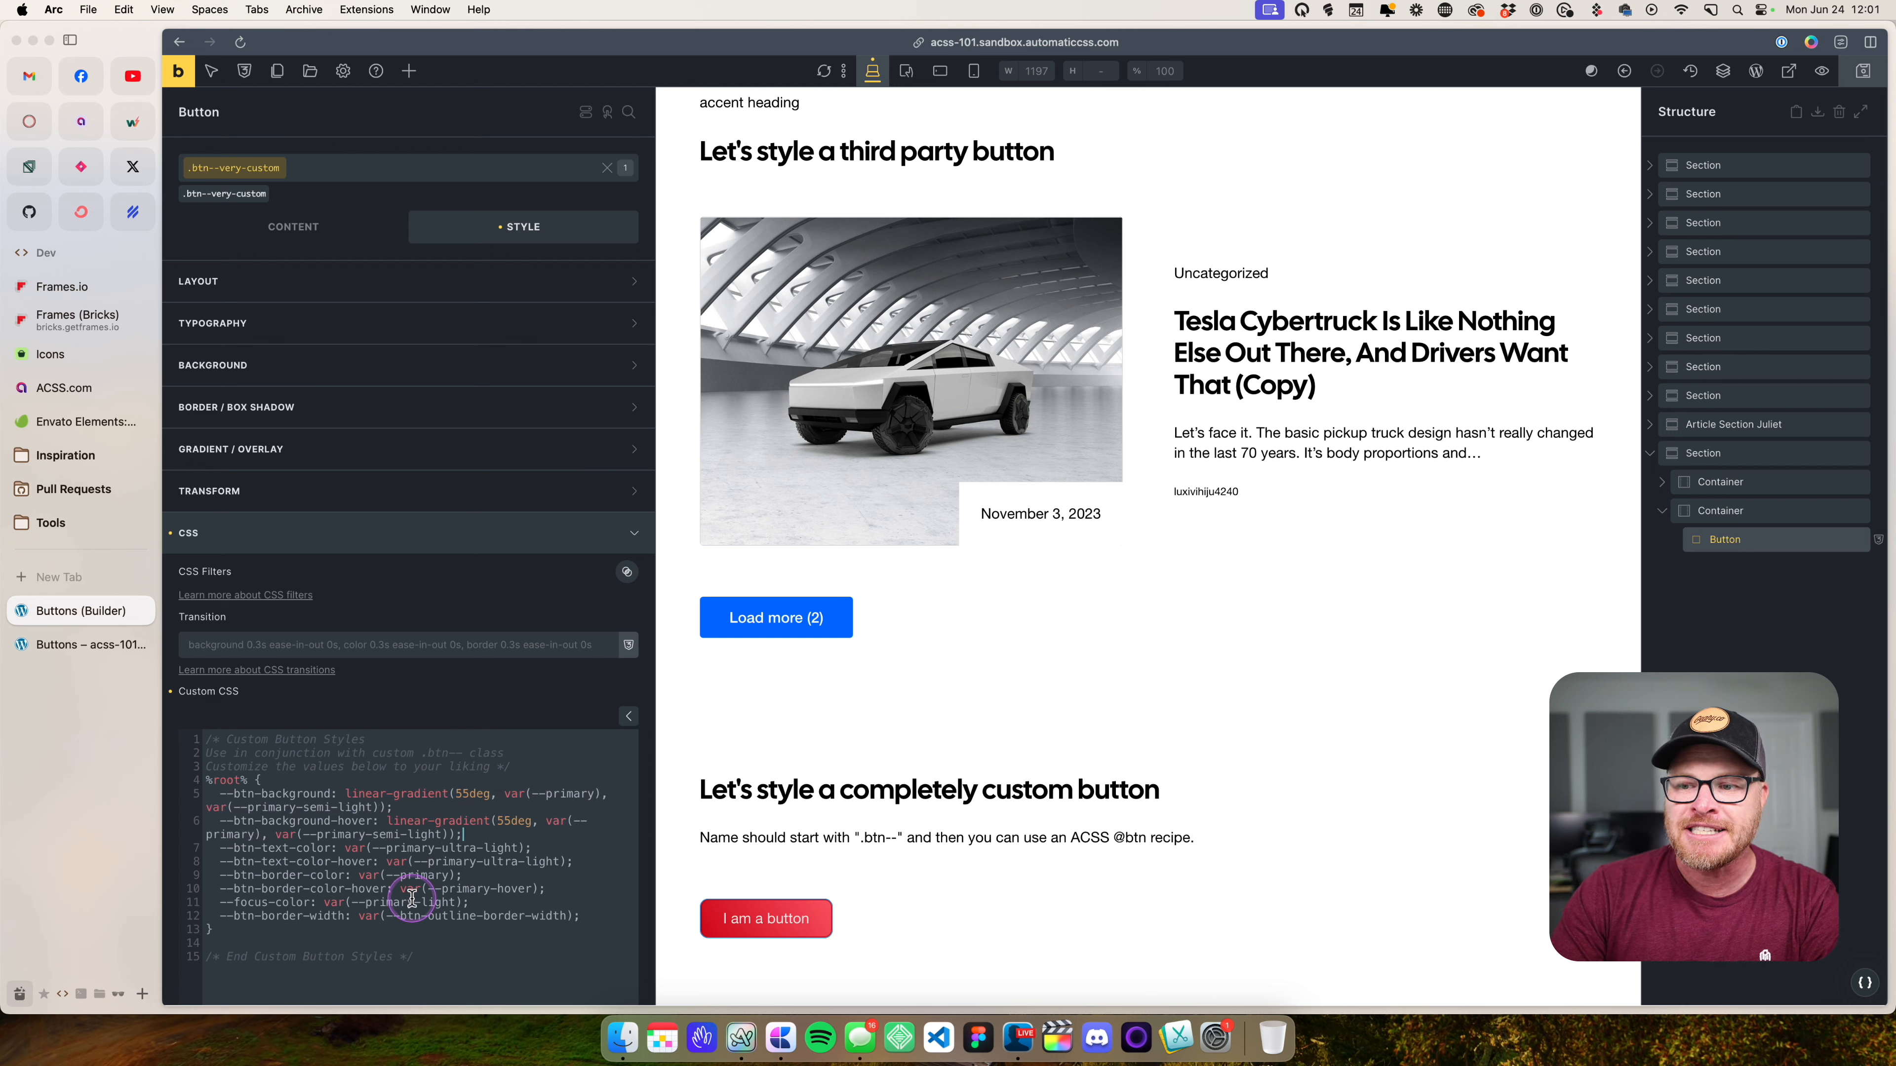
{"action": "left_click", "coordinate": [253, 836]}
{"action": "type", "text": "-semi-light"}
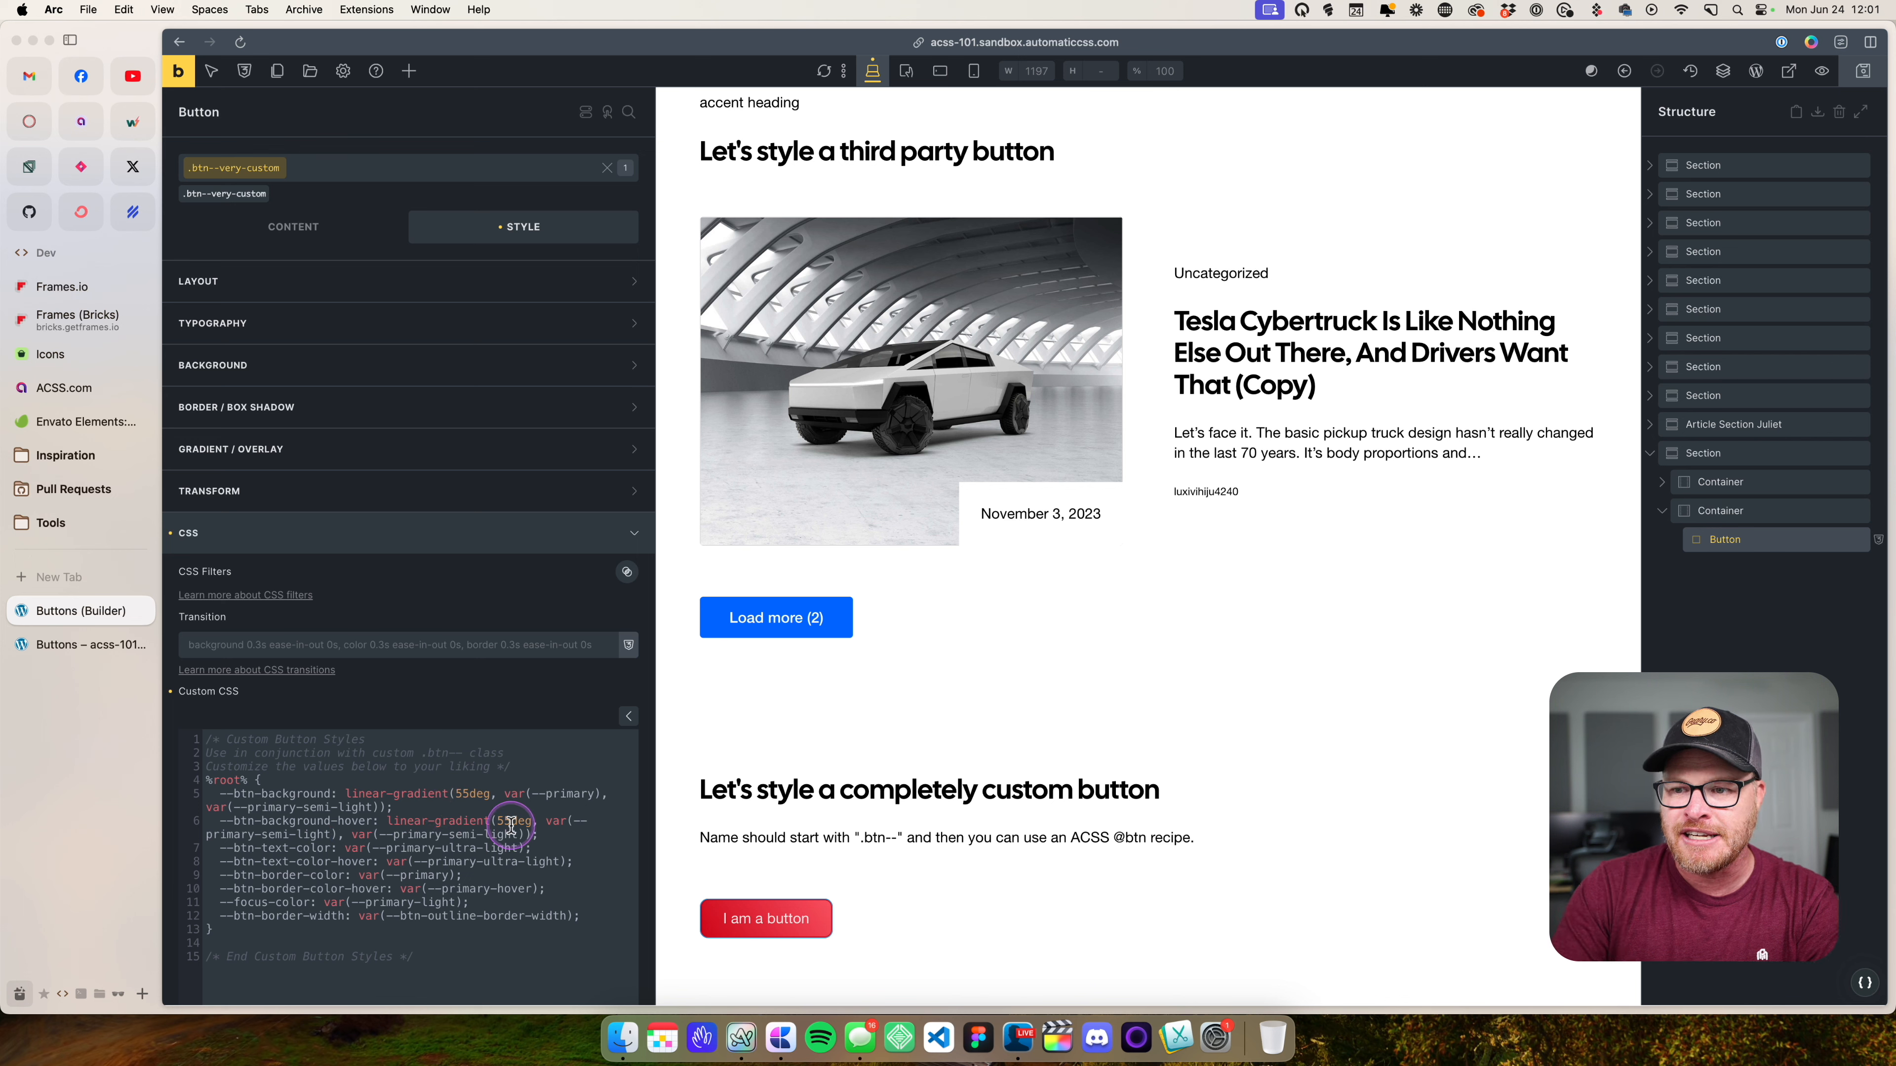
{"action": "double_click", "coordinate": [495, 835]}
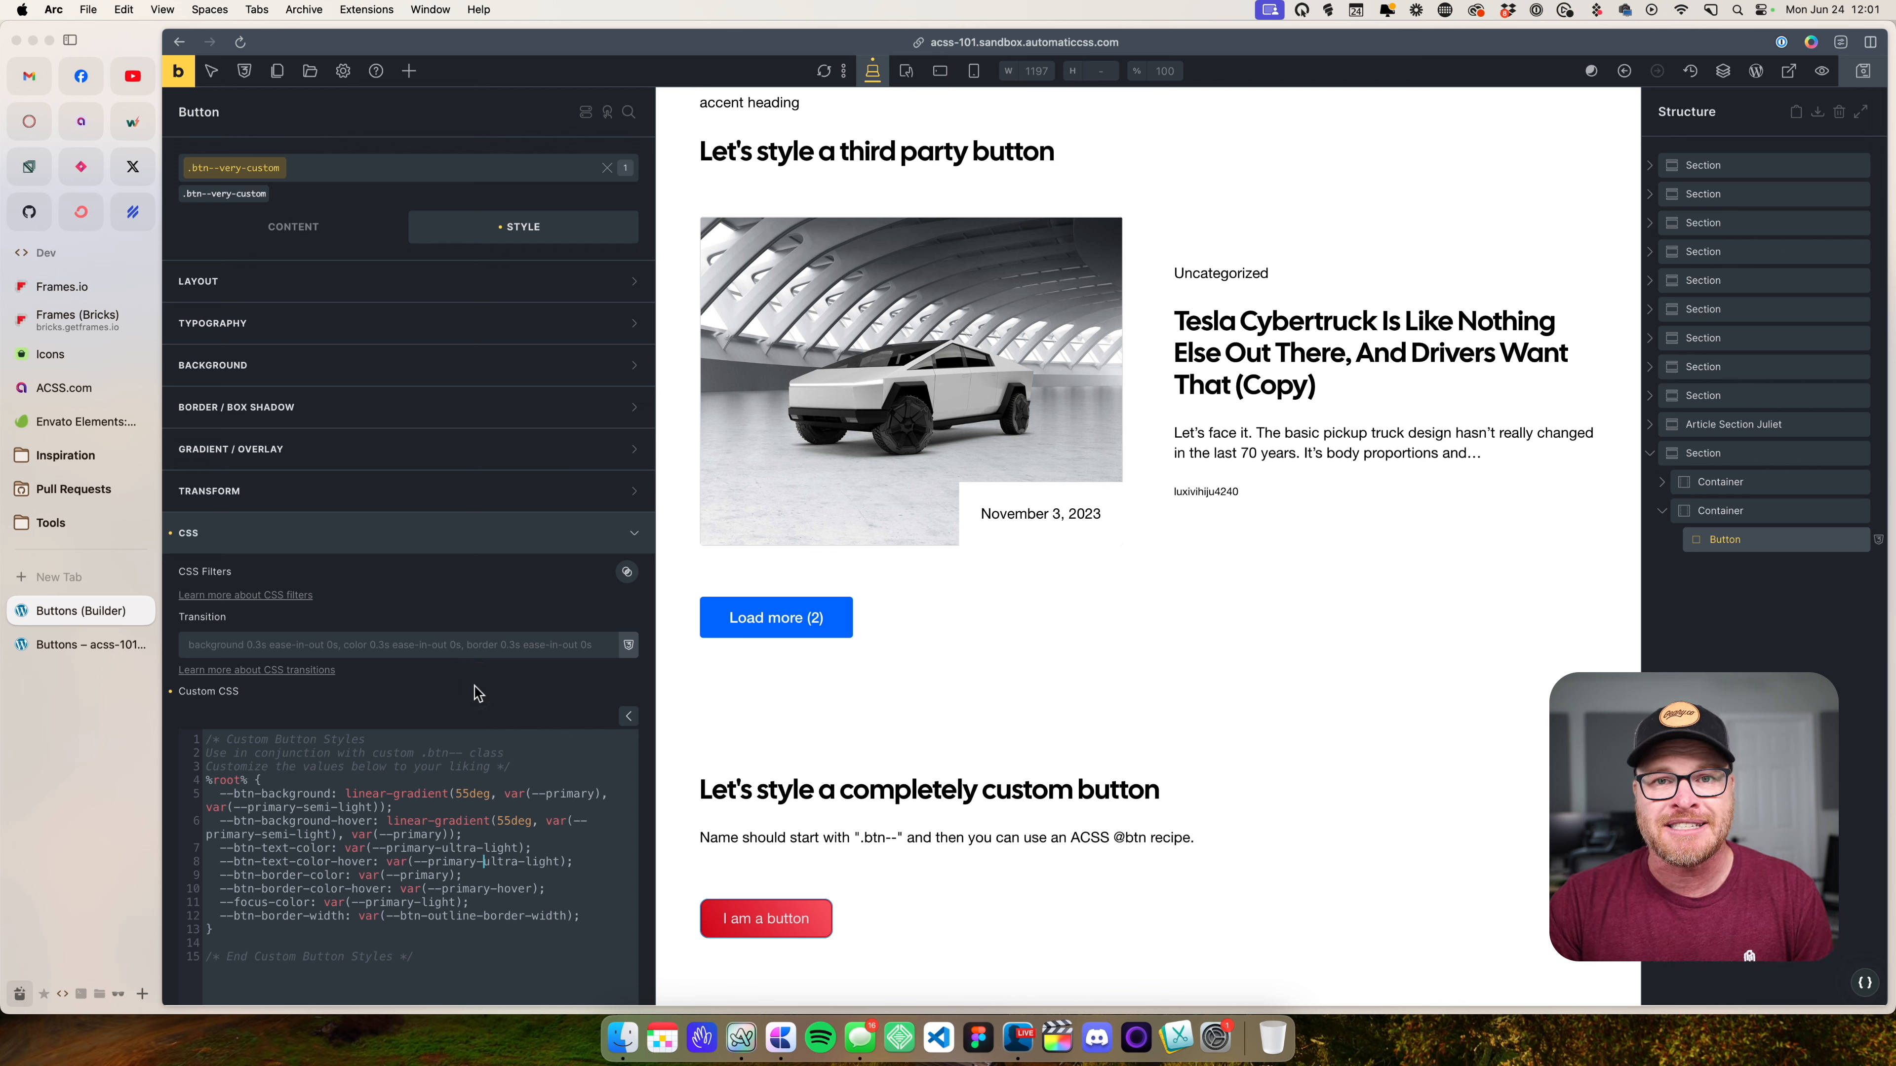
{"action": "left_click", "coordinate": [467, 842]}
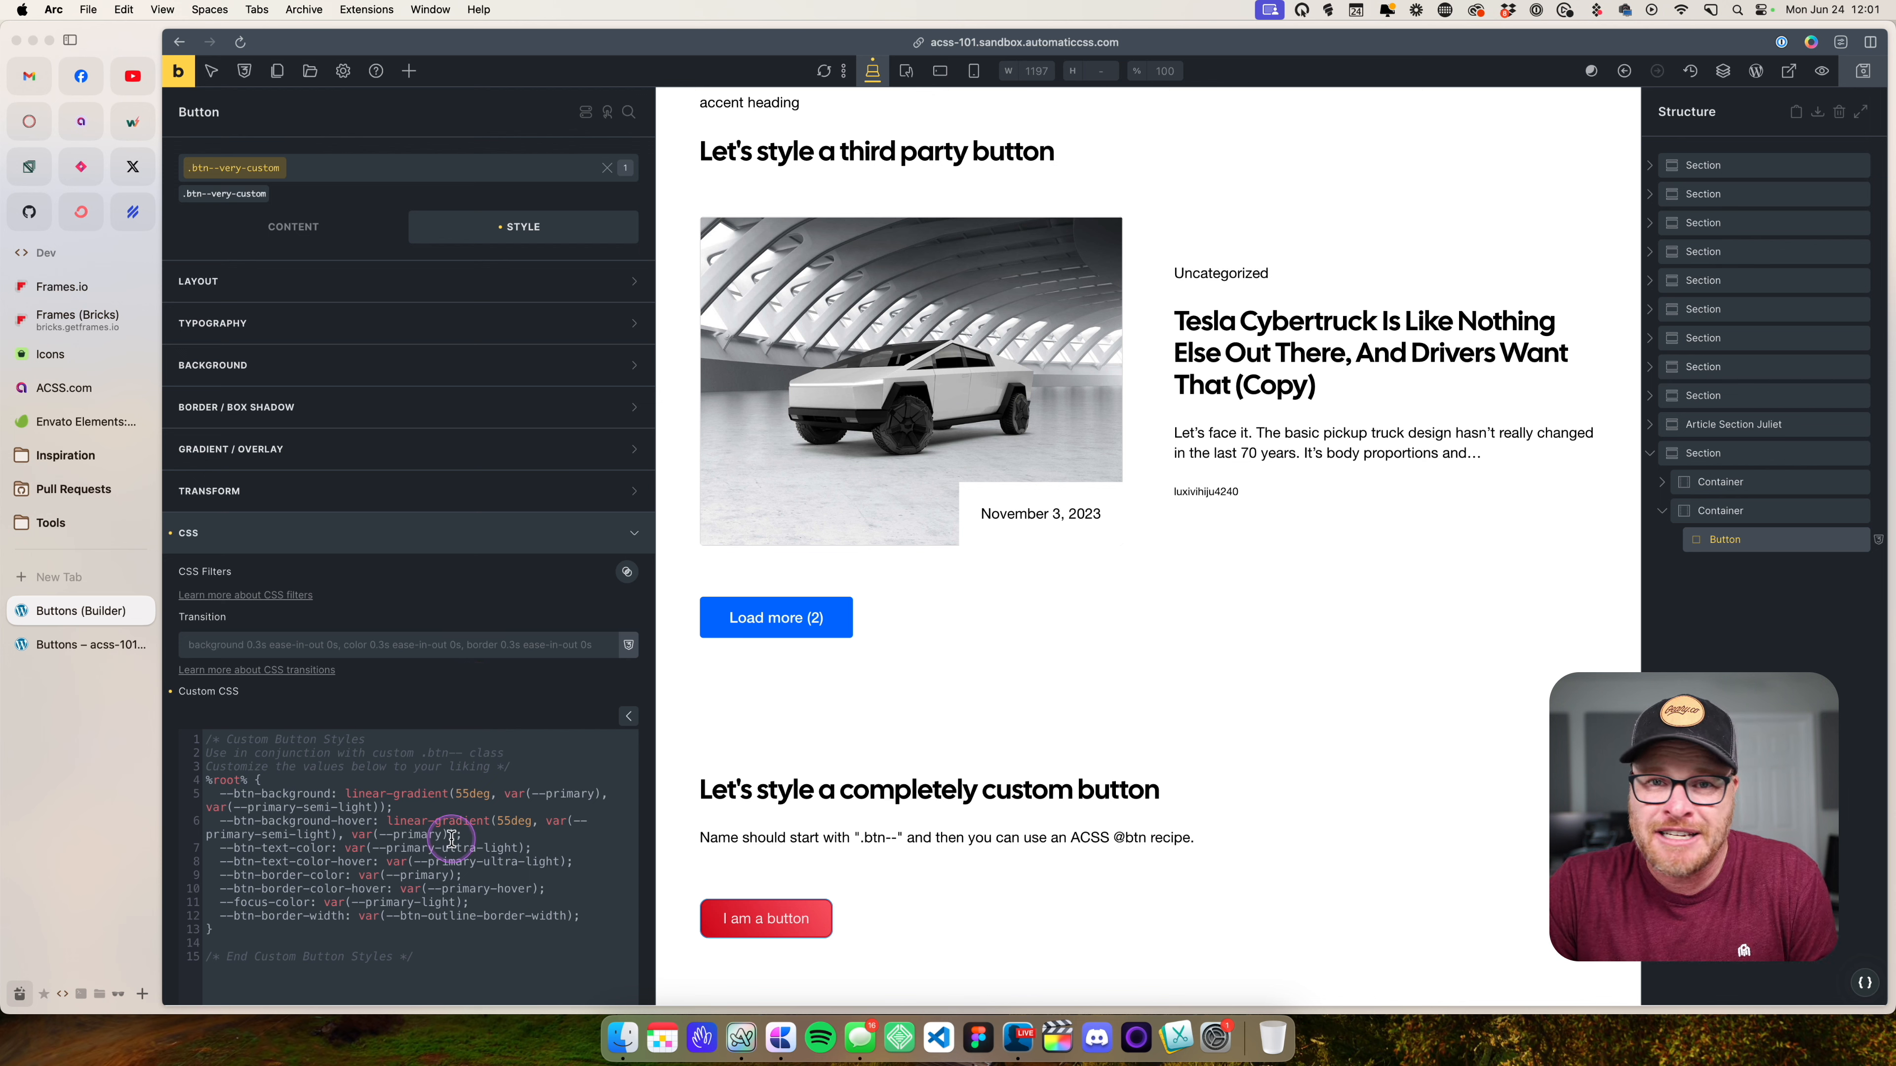
{"action": "scroll", "coordinate": [449, 836], "scroll_direction": "down", "scroll_amount": 5}
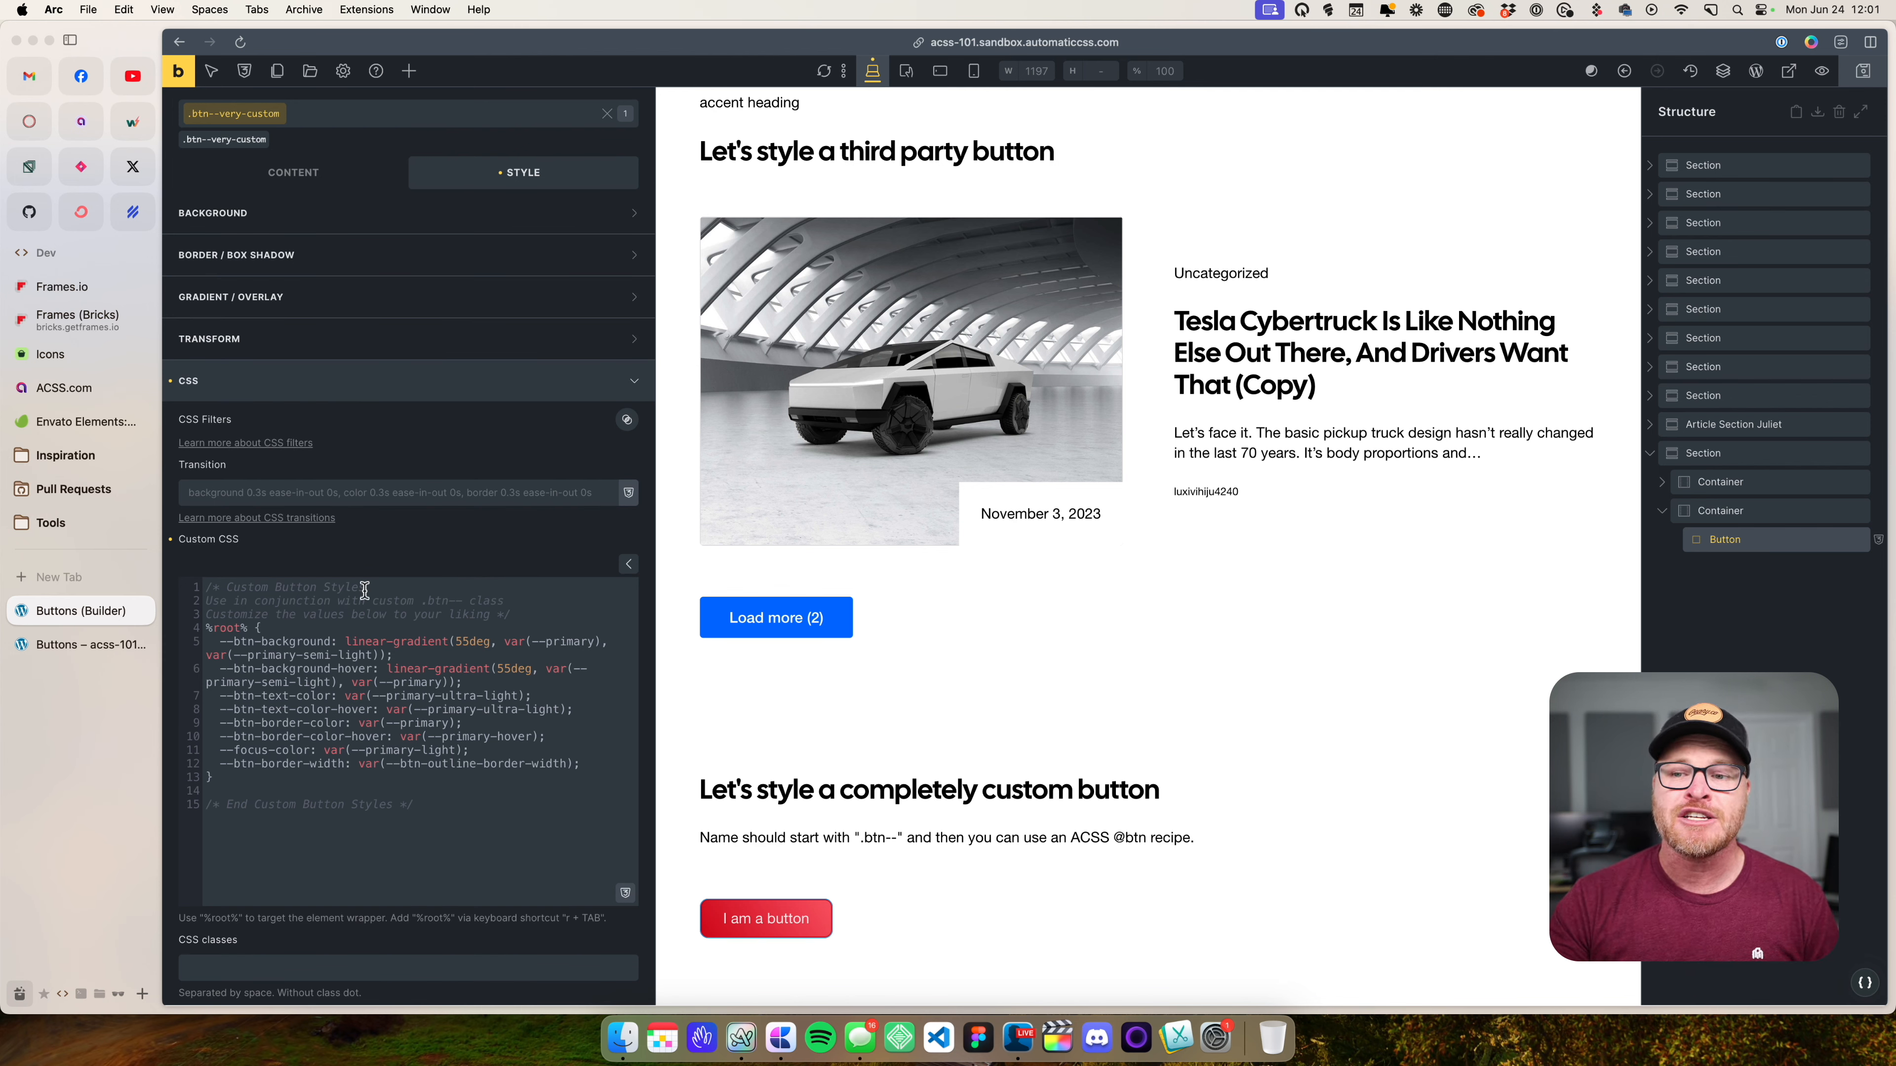
{"action": "left_click", "coordinate": [252, 128]}
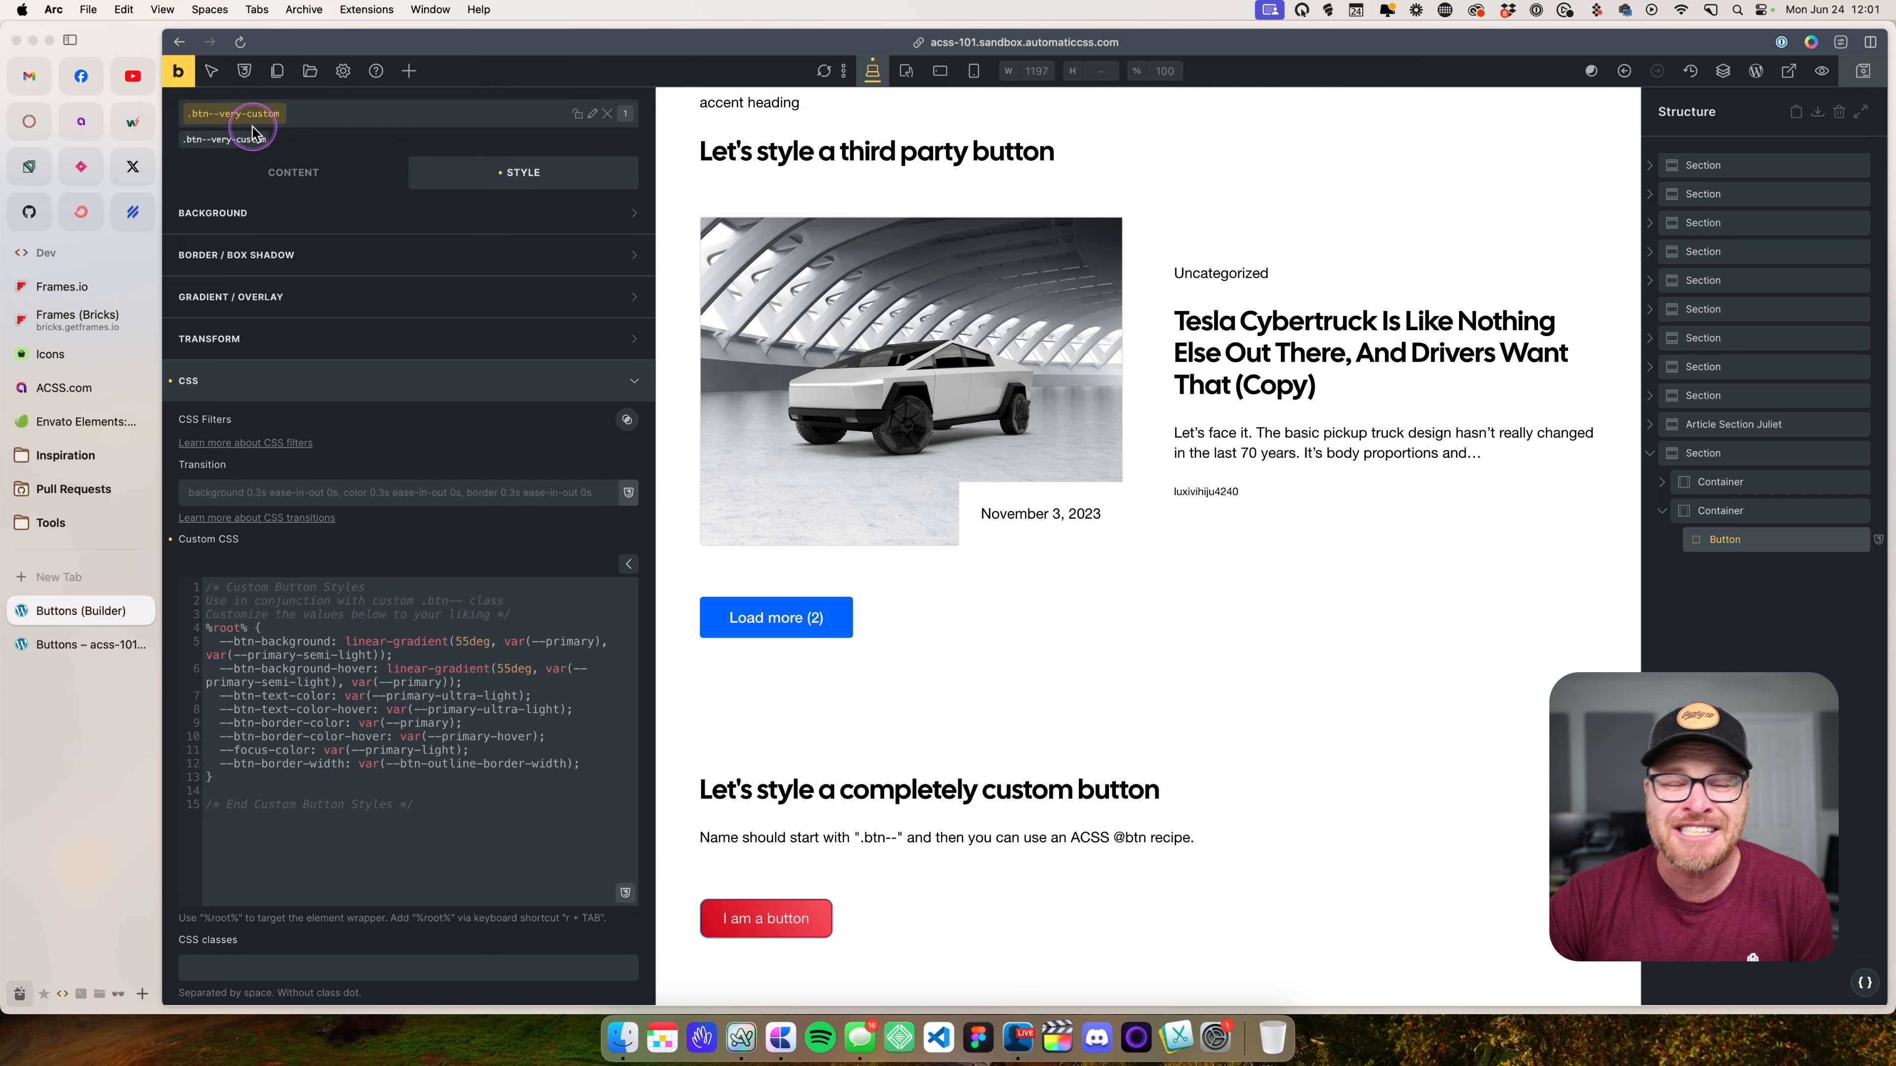